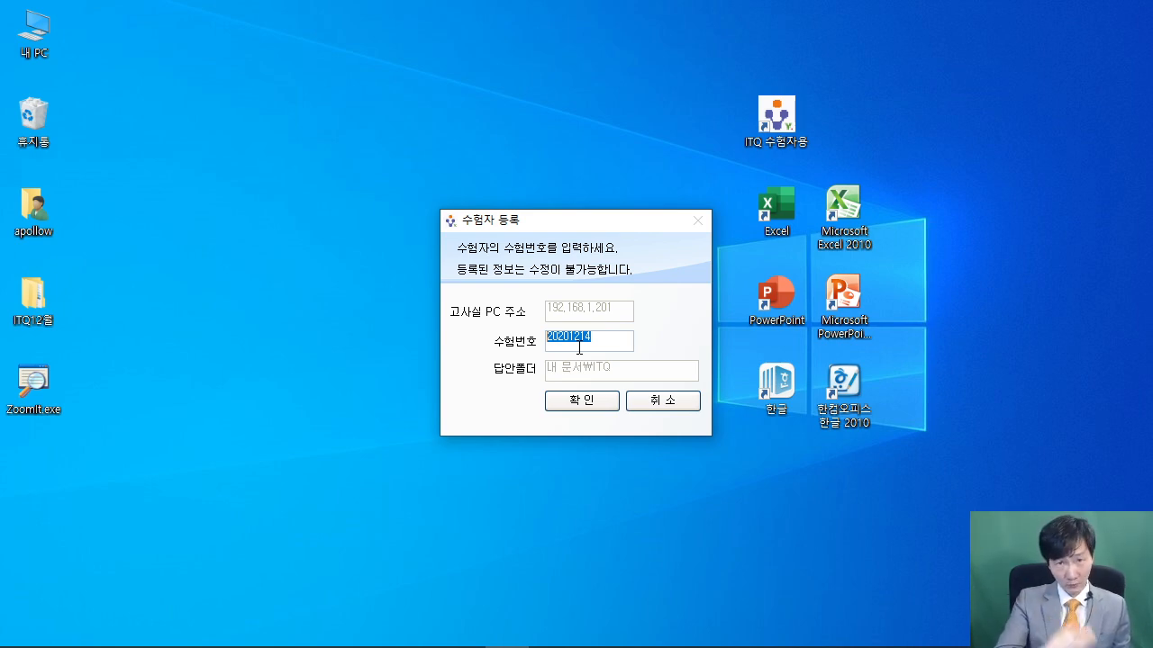
Cancel the candidate registration and launch Excel from its desktop shortcut
{"action": "left_click", "coordinate": [686, 404]}
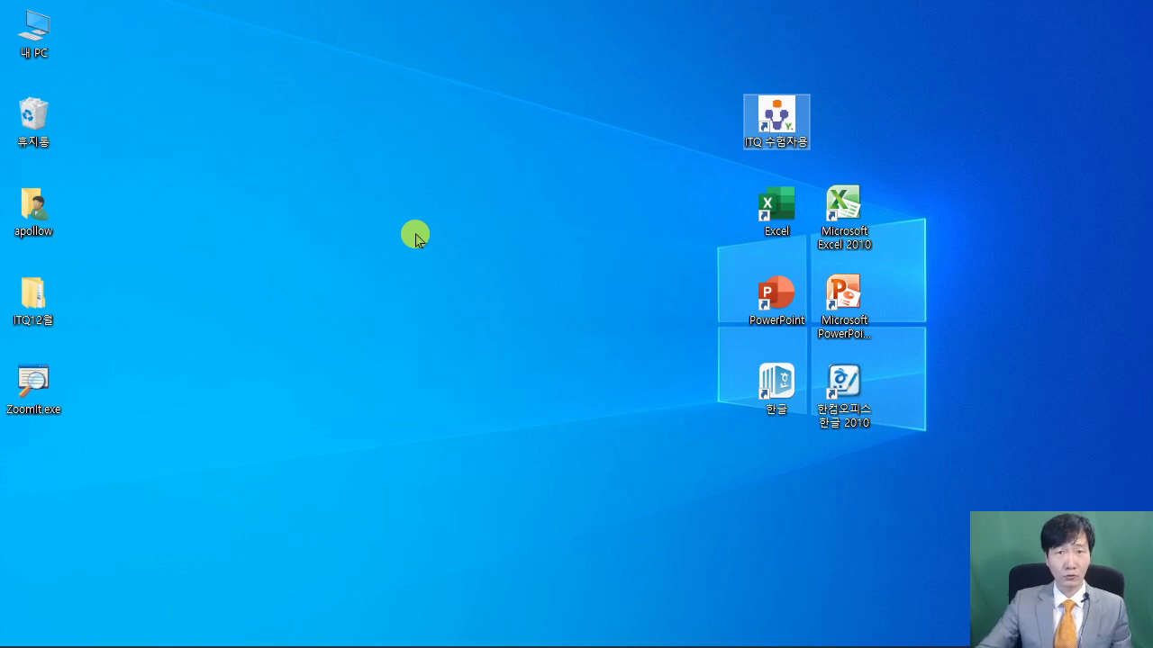
{"action": "left_click", "coordinate": [753, 218]}
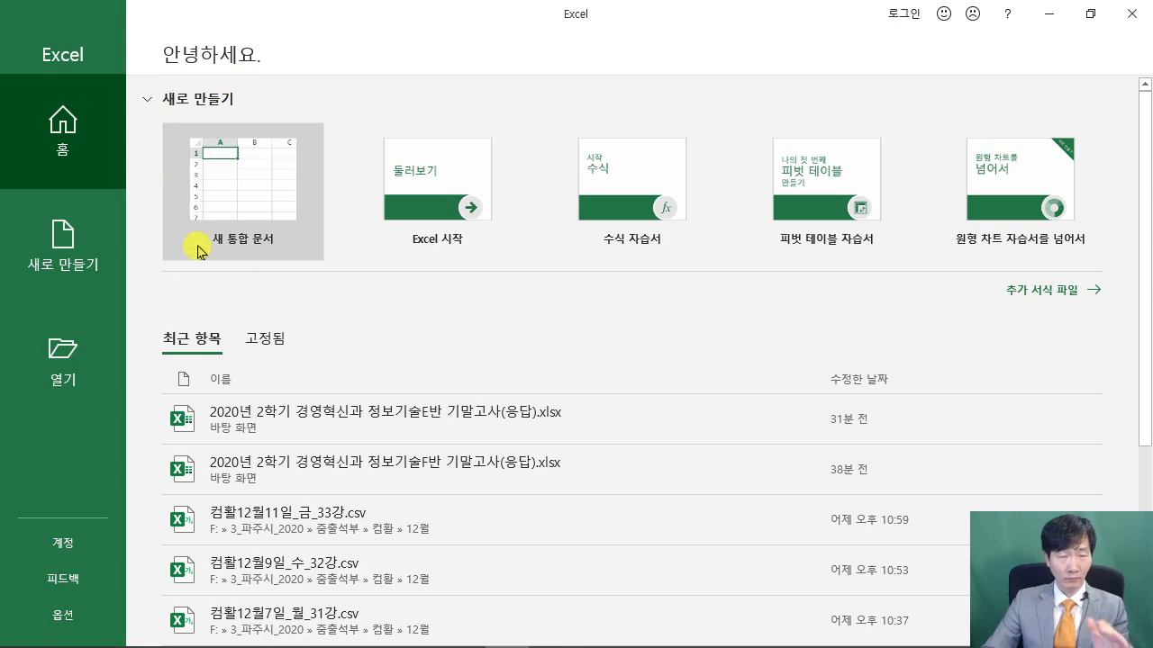
Create a new blank workbook, then bring the GE12-12A.pdf exam paper forward
{"action": "left_click", "coordinate": [254, 185]}
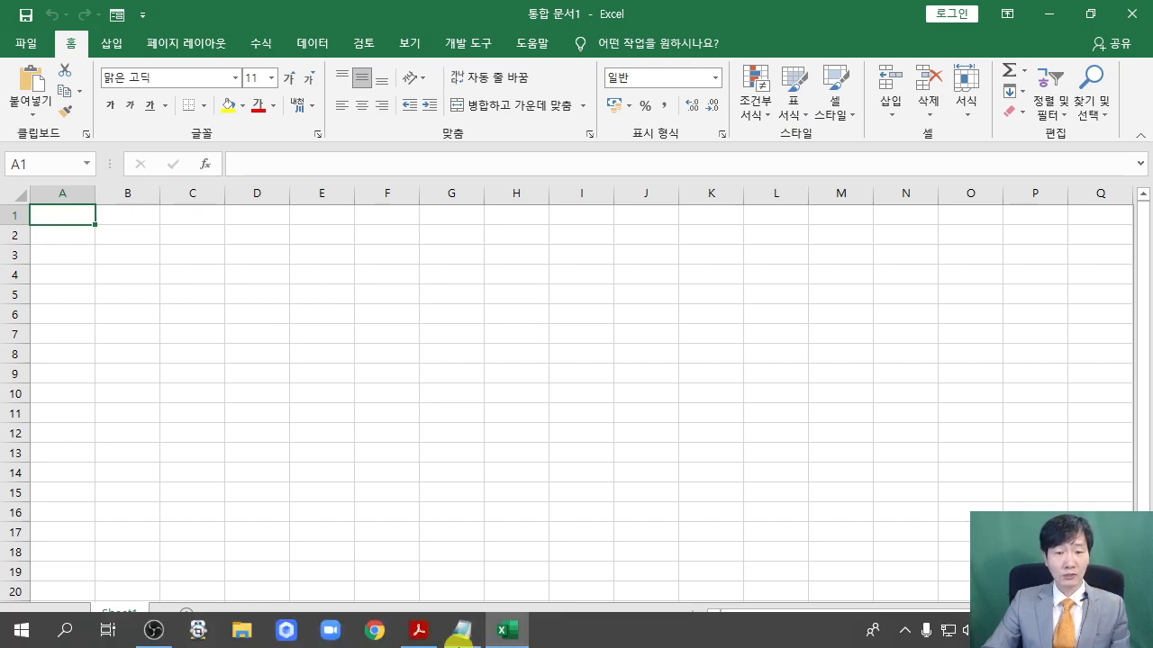
{"action": "left_click", "coordinate": [420, 636]}
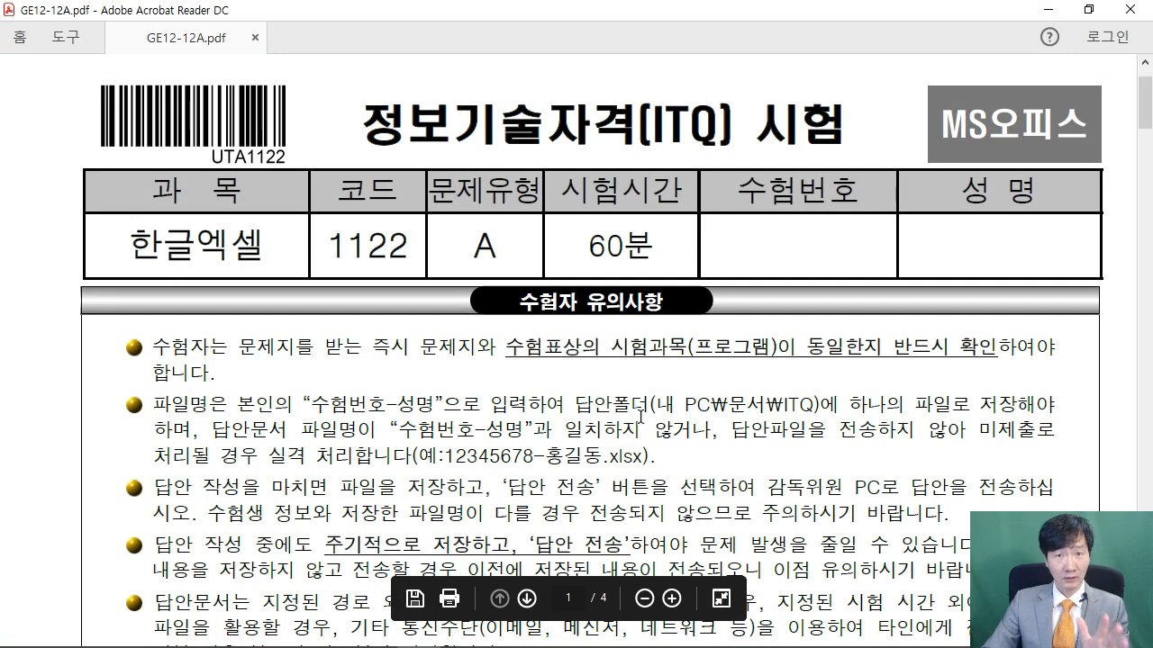
Read the rules on the 수험번호-성명 file name and ITQ folder, then minimize Acrobat
{"action": "mouse_move", "coordinate": [641, 377]}
{"action": "left_mouse_down"}
{"action": "mouse_move", "coordinate": [687, 411]}
{"action": "mouse_move", "coordinate": [841, 430]}
{"action": "left_mouse_up"}
{"action": "left_click_drag", "start_coordinate": [797, 396], "coordinate": [881, 302]}
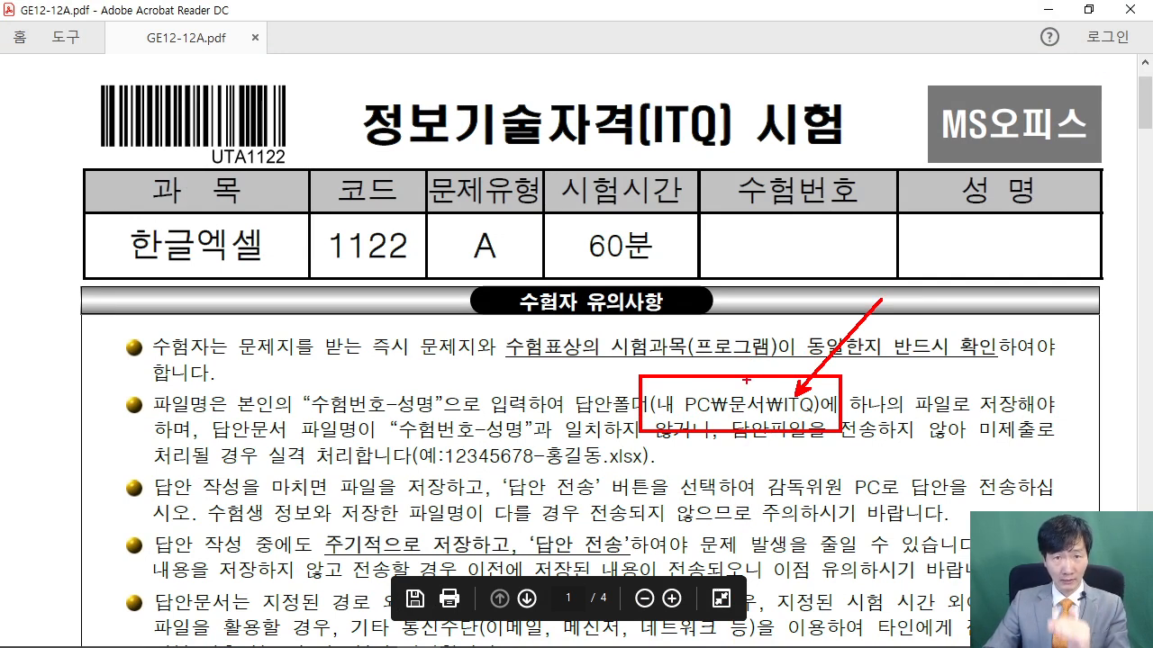
{"action": "mouse_move", "coordinate": [285, 386]}
{"action": "left_mouse_down"}
{"action": "mouse_move", "coordinate": [387, 425]}
{"action": "mouse_move", "coordinate": [453, 422]}
{"action": "left_mouse_up"}
{"action": "left_click_drag", "start_coordinate": [397, 397], "coordinate": [469, 301]}
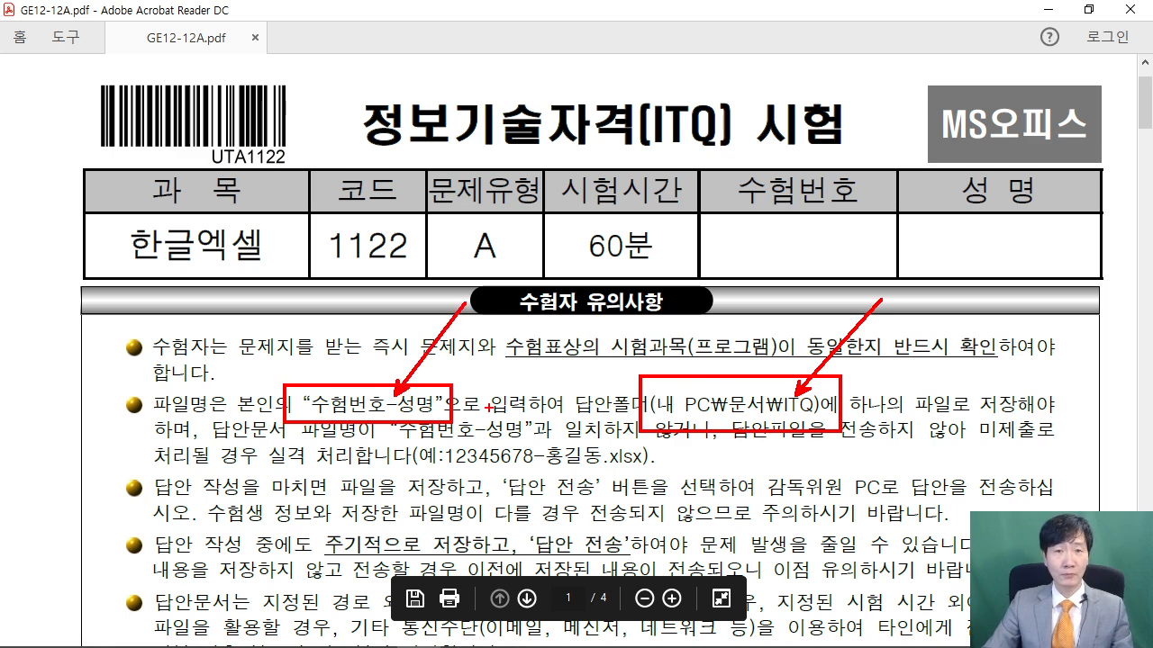
{"action": "key", "text": "Escape"}
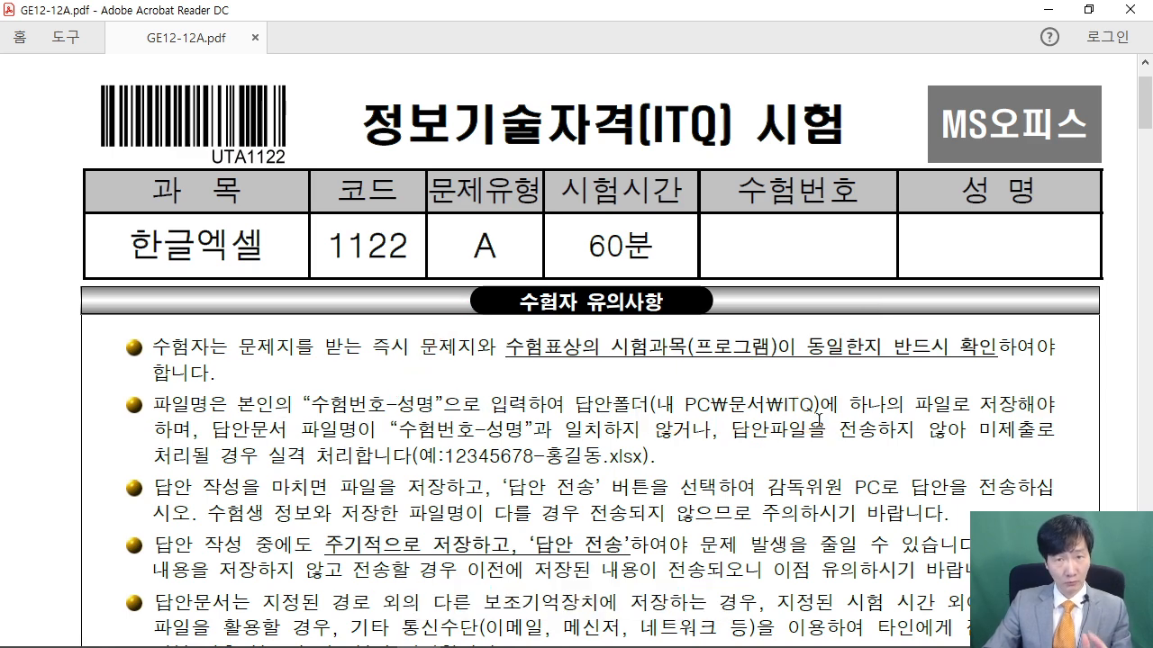
{"action": "left_click", "coordinate": [1047, 9]}
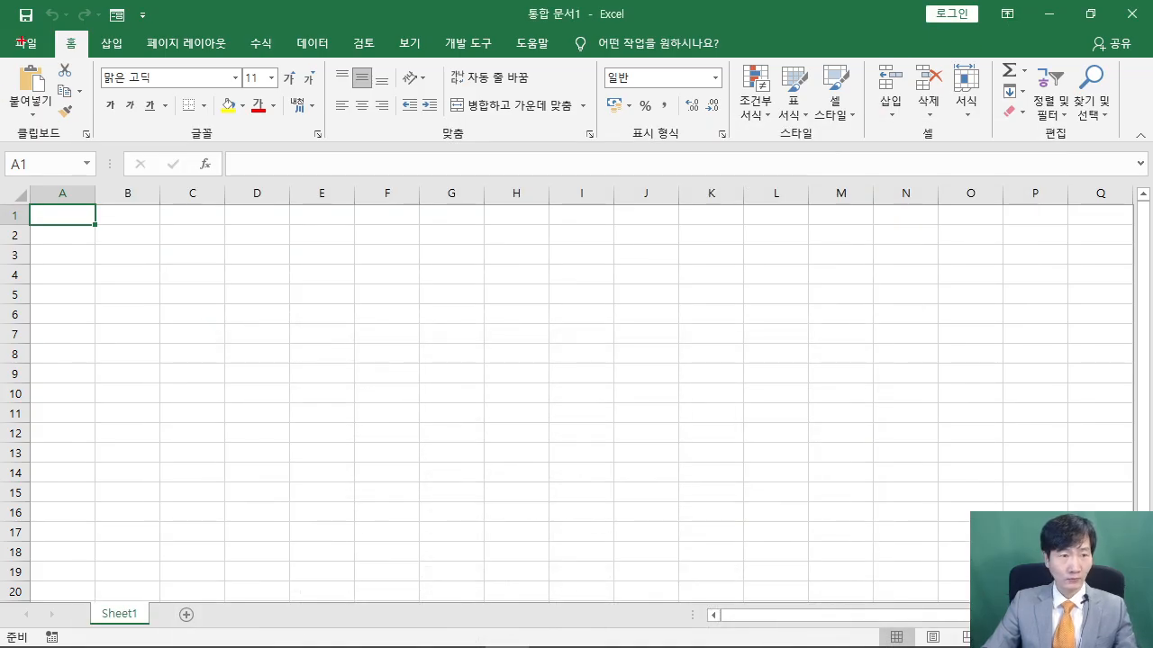
Save the blank workbook in Documents\ITQ under the candidate's number-name file name
{"action": "left_click_drag", "start_coordinate": [5, 3], "coordinate": [308, 231]}
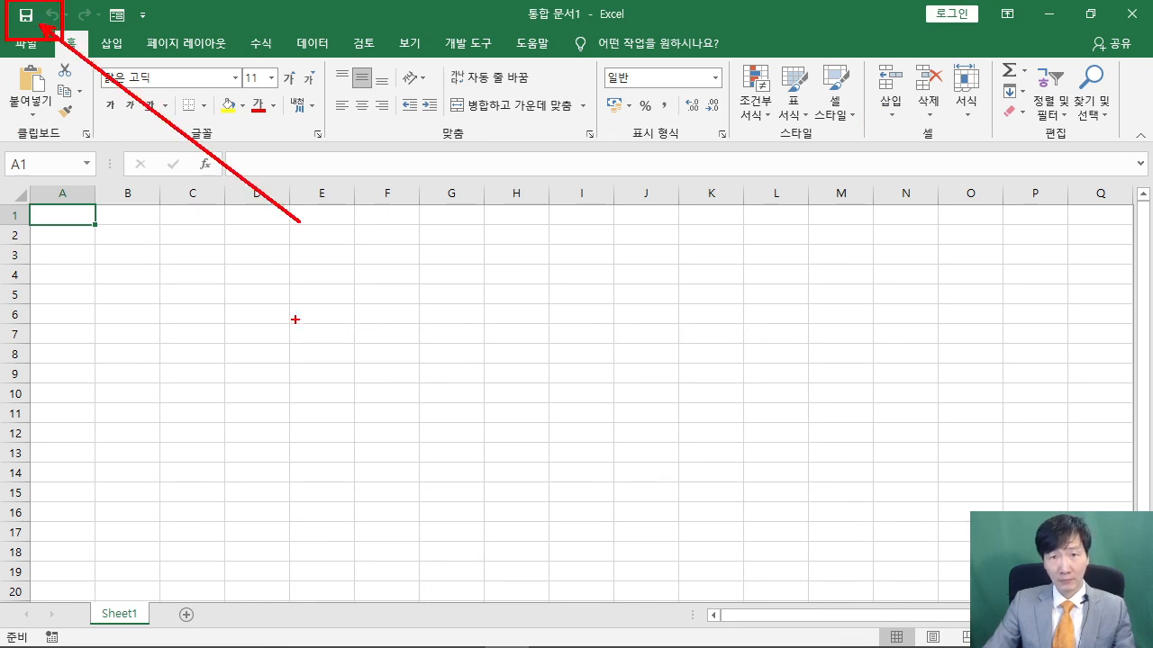
{"action": "key", "text": "Escape"}
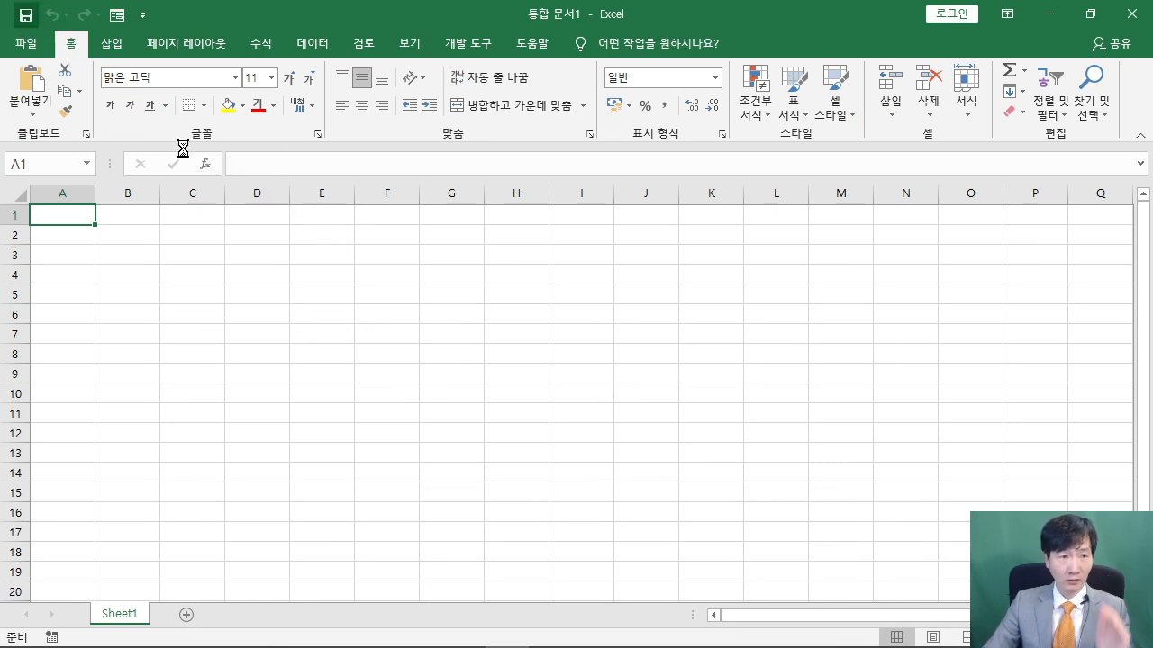
{"action": "left_click", "coordinate": [26, 14]}
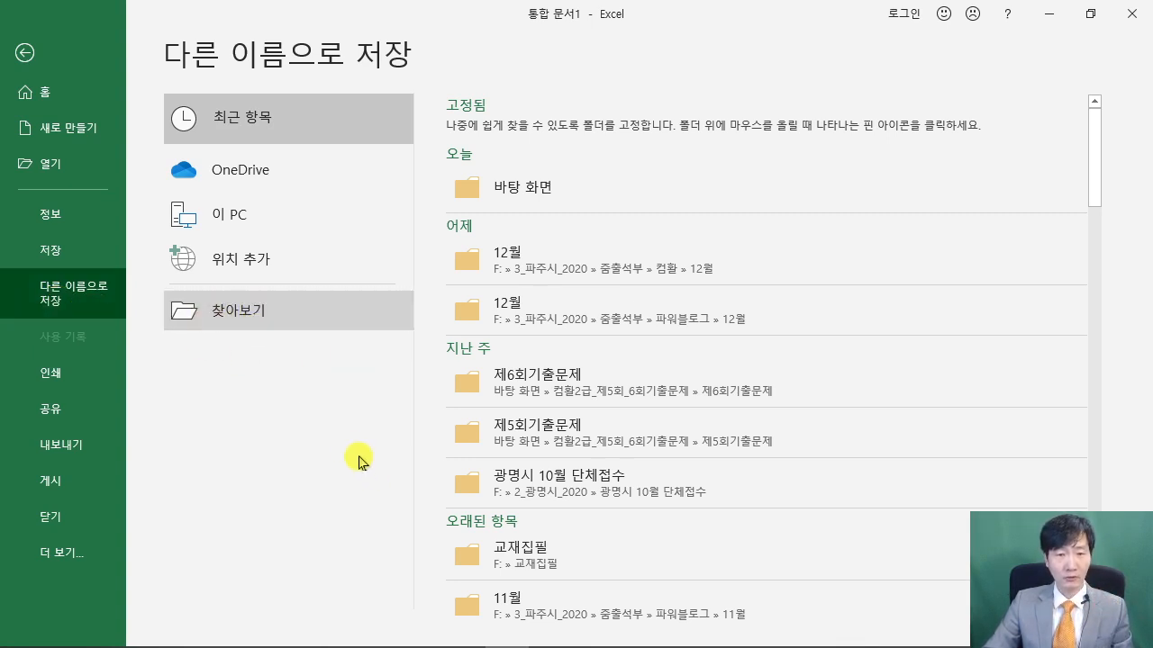
{"action": "left_click", "coordinate": [253, 315]}
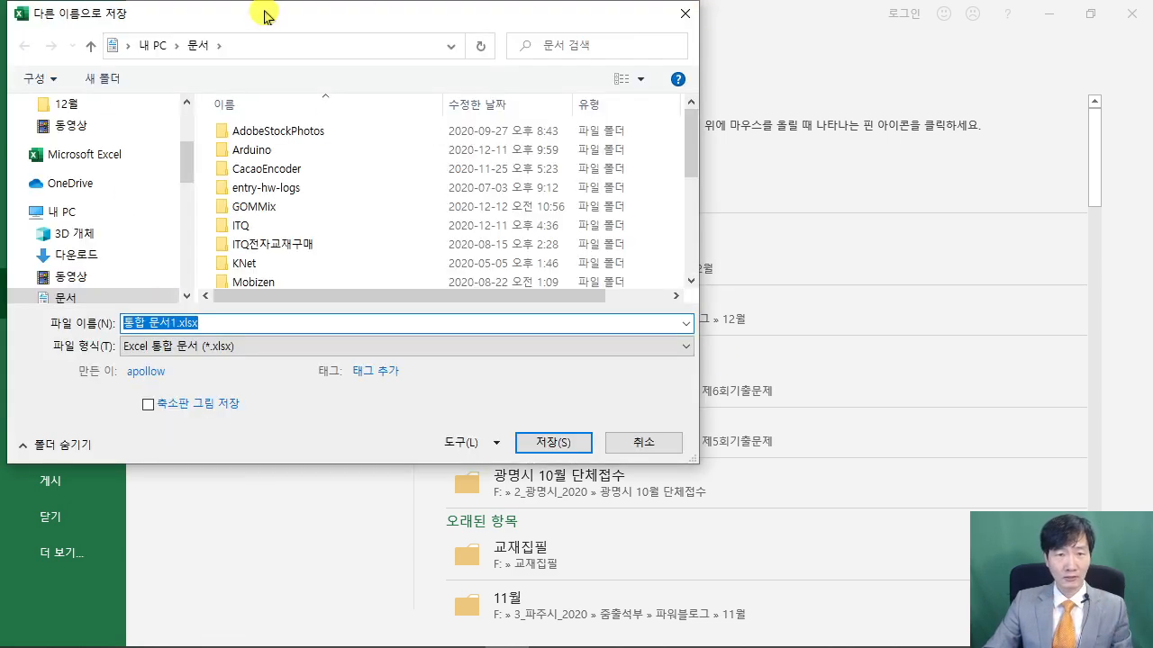
{"action": "left_click_drag", "start_coordinate": [265, 13], "coordinate": [463, 38]}
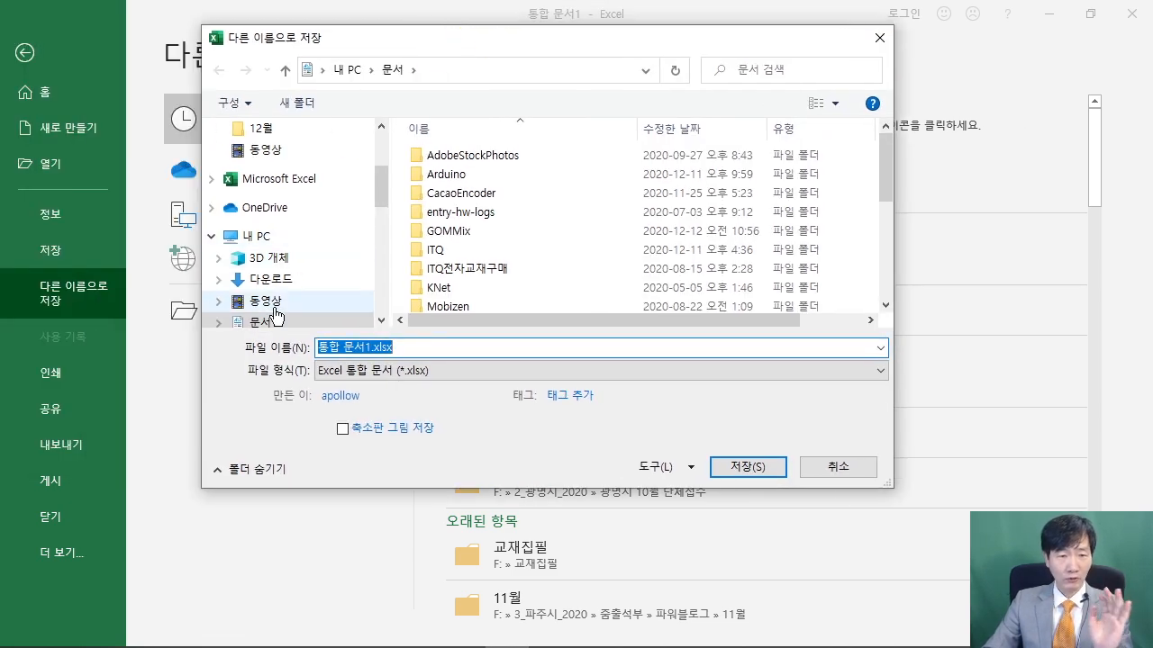
{"action": "double_click", "coordinate": [436, 250]}
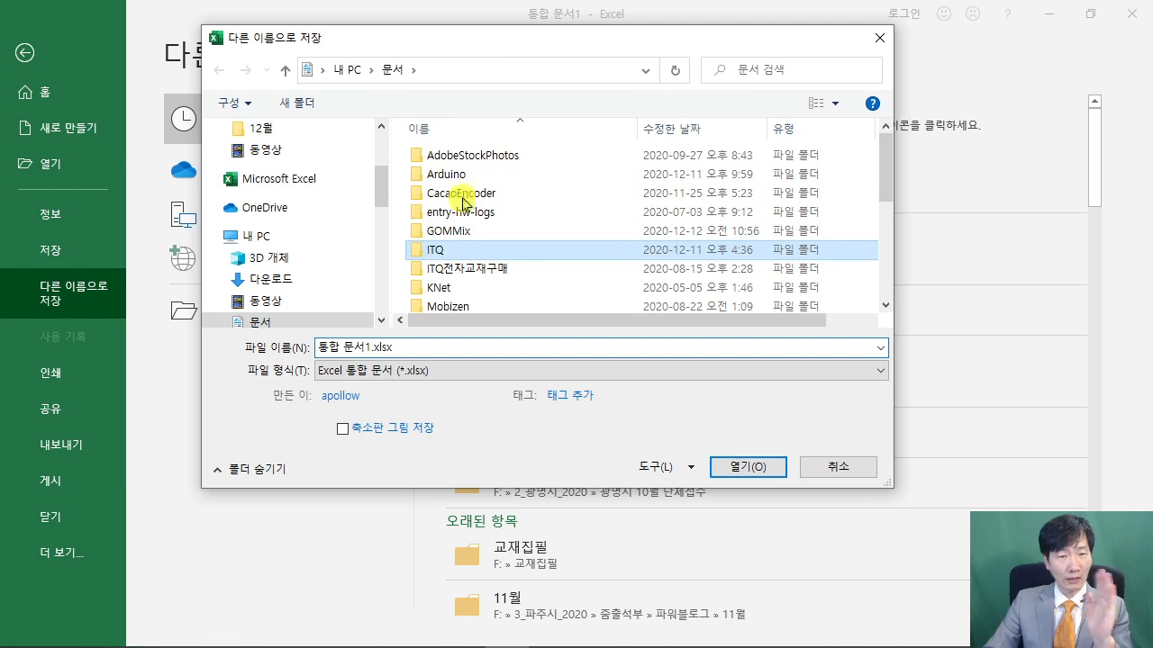
{"action": "left_click", "coordinate": [439, 347]}
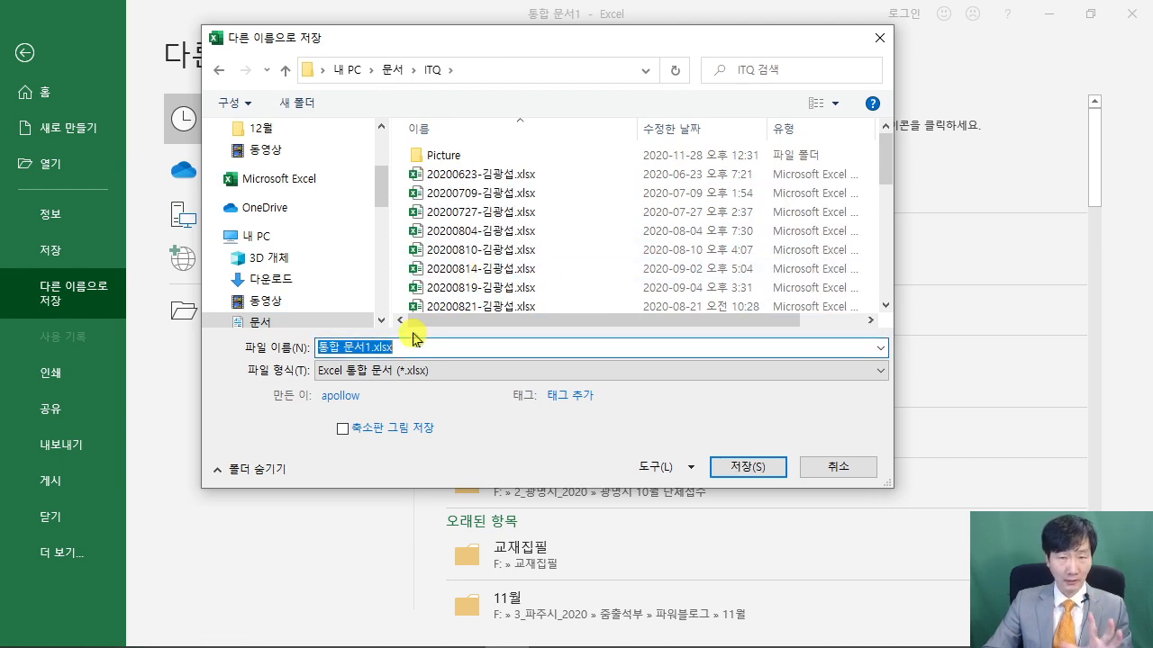
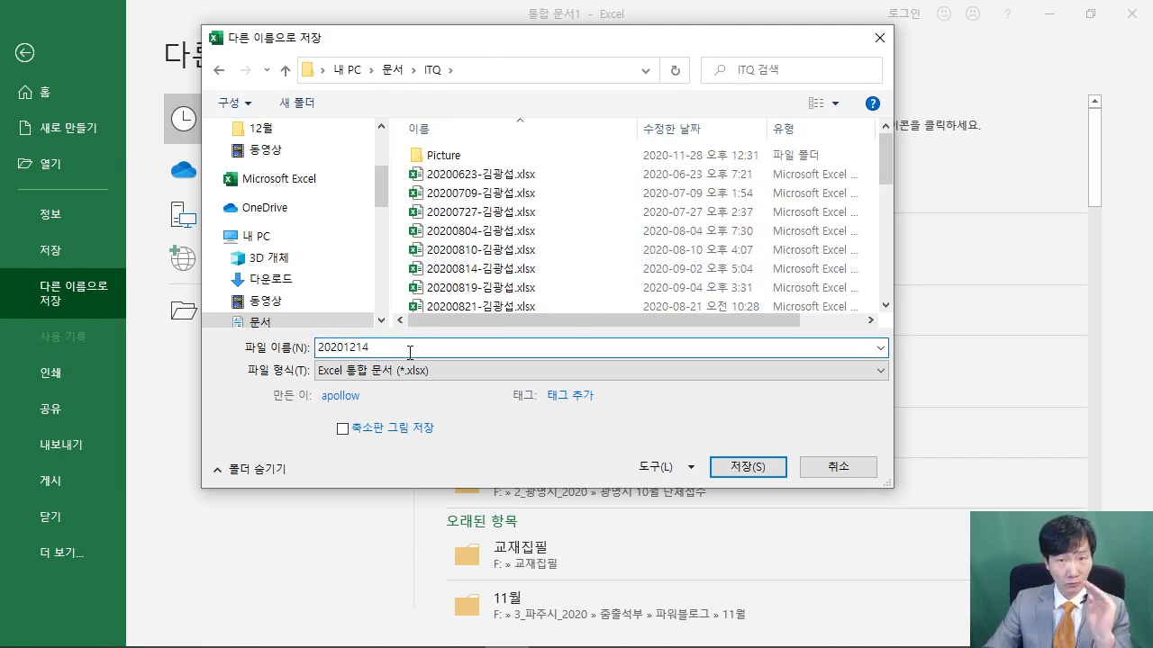
{"action": "type", "text": "-"}
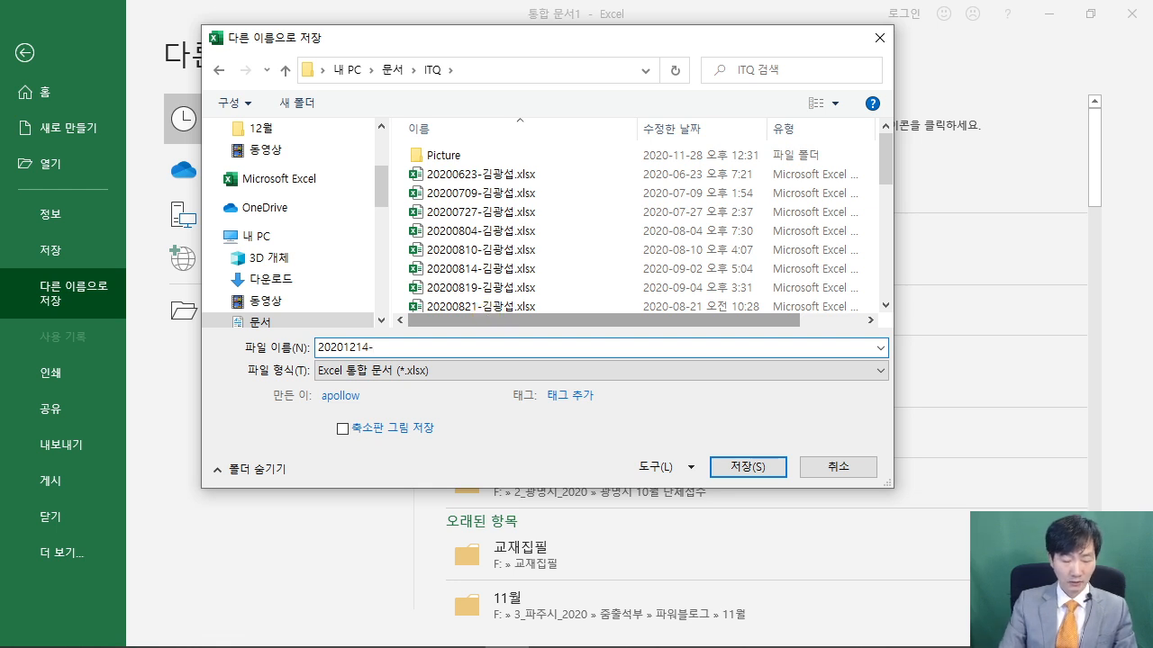
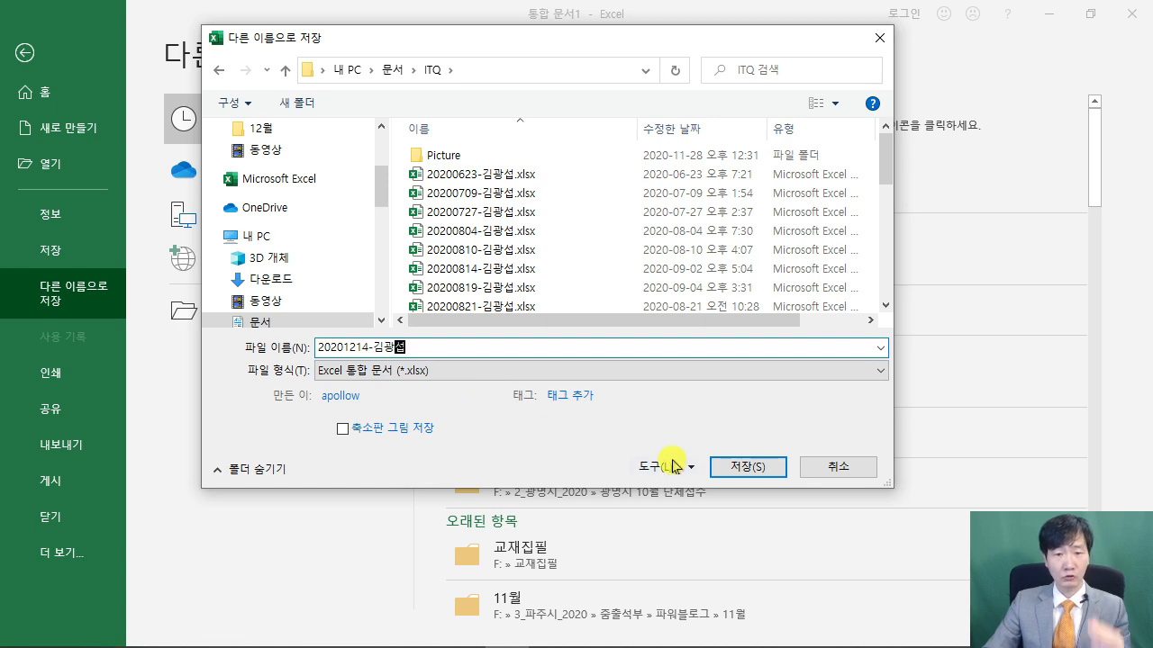
{"action": "left_click", "coordinate": [724, 462]}
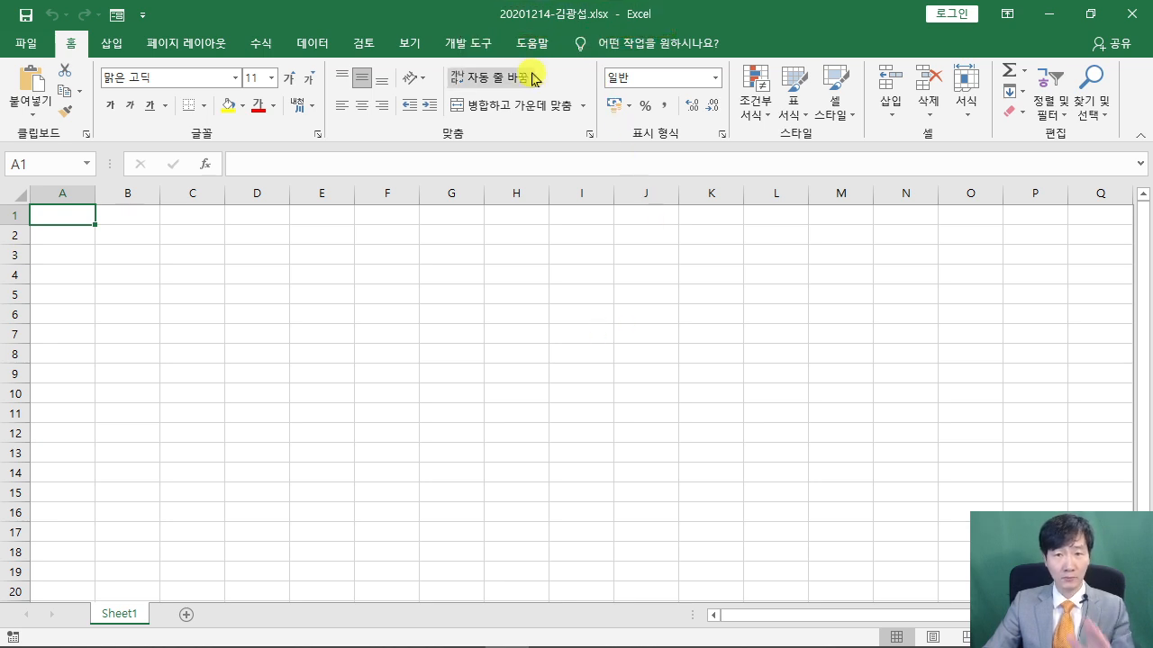
{"action": "left_click", "coordinate": [459, 432]}
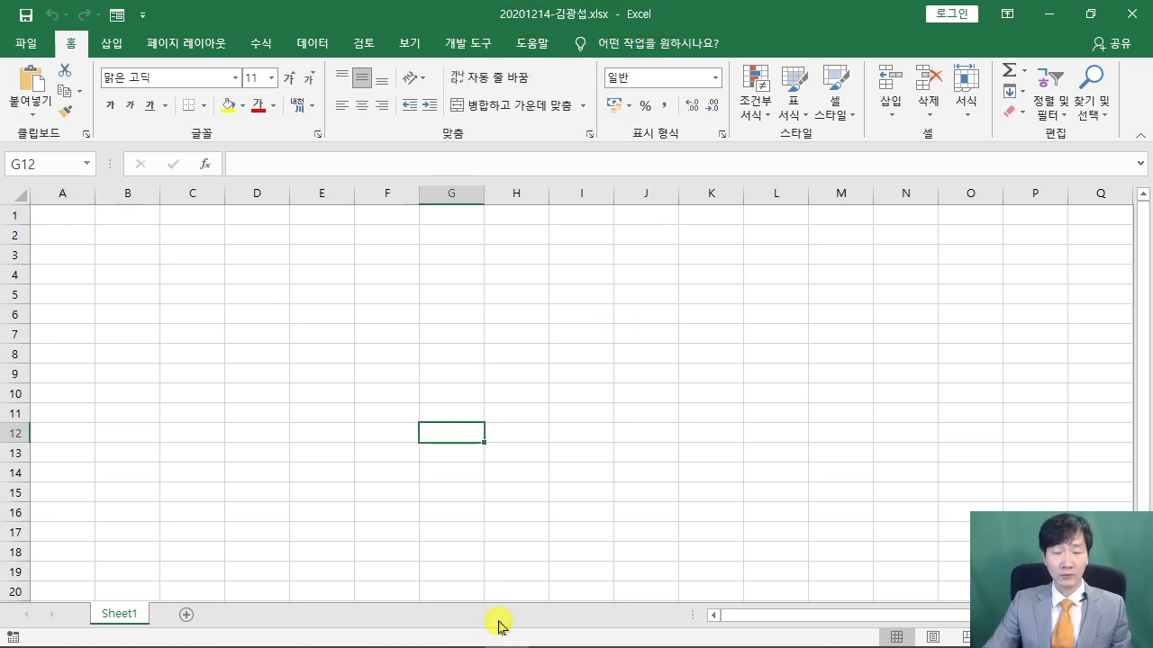
In the exam PDF, scroll to 답안 작성요령 and read the column A width rule
{"action": "left_click", "coordinate": [417, 633]}
{"action": "scroll", "coordinate": [549, 432], "scroll_direction": "down", "scroll_amount": 10}
{"action": "left_click_drag", "start_coordinate": [530, 329], "coordinate": [656, 329]}
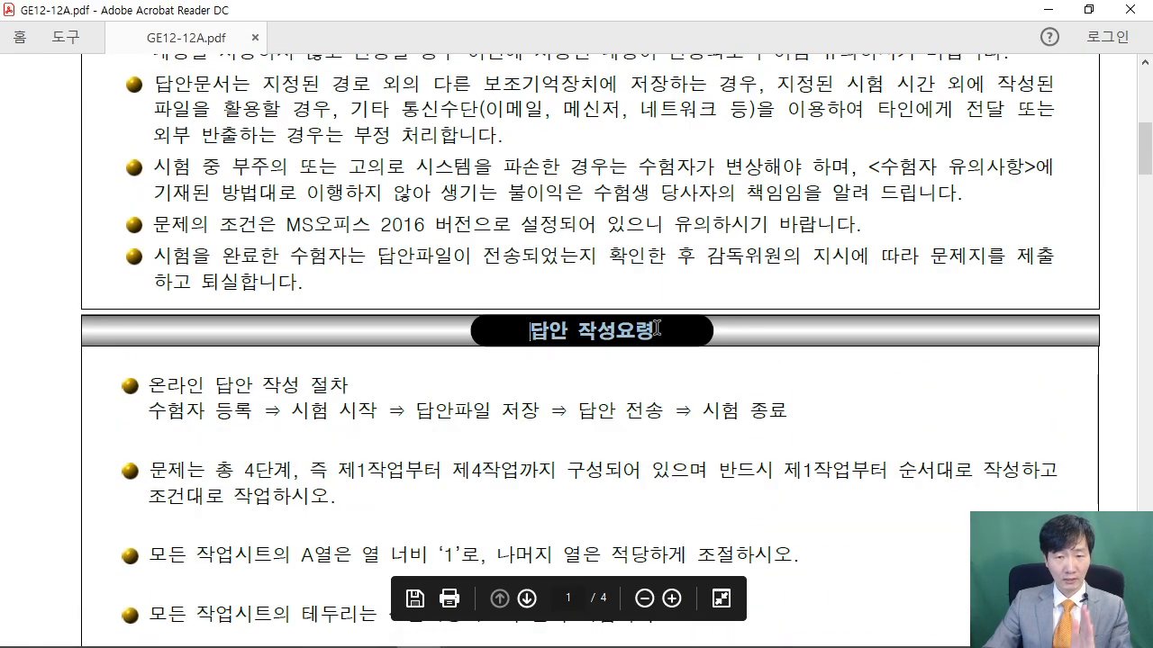
{"action": "left_click", "coordinate": [552, 414]}
{"action": "scroll", "coordinate": [553, 415], "scroll_direction": "down", "scroll_amount": 3}
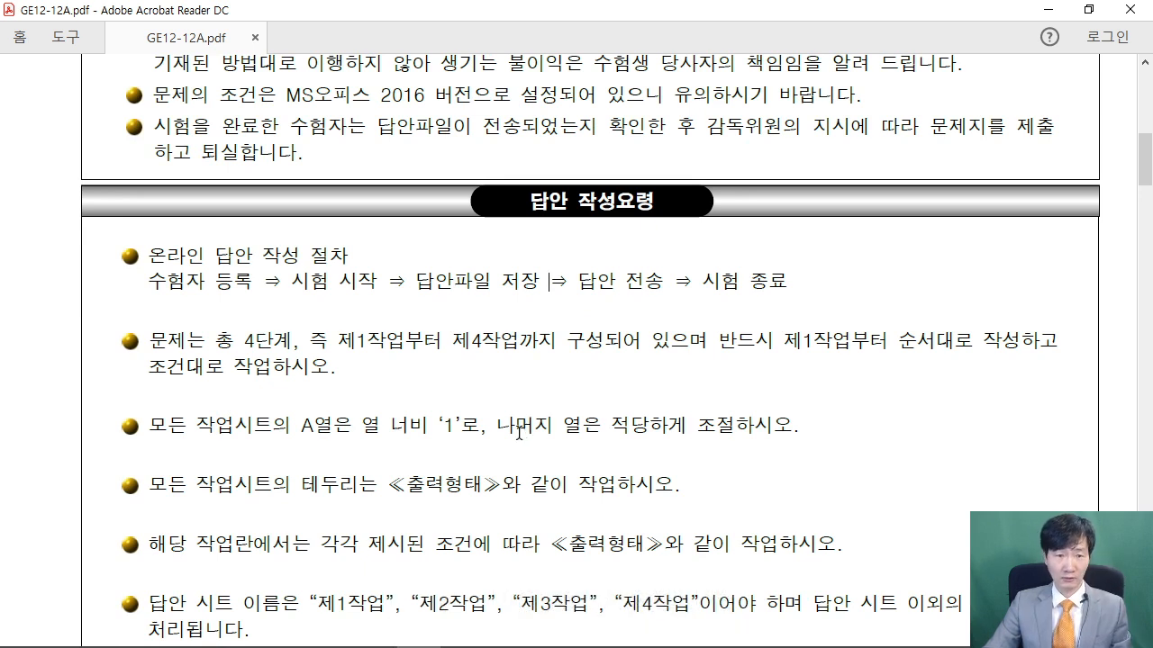
{"action": "scroll", "coordinate": [519, 433], "scroll_direction": "down", "scroll_amount": 1}
{"action": "left_click_drag", "start_coordinate": [152, 380], "coordinate": [793, 385]}
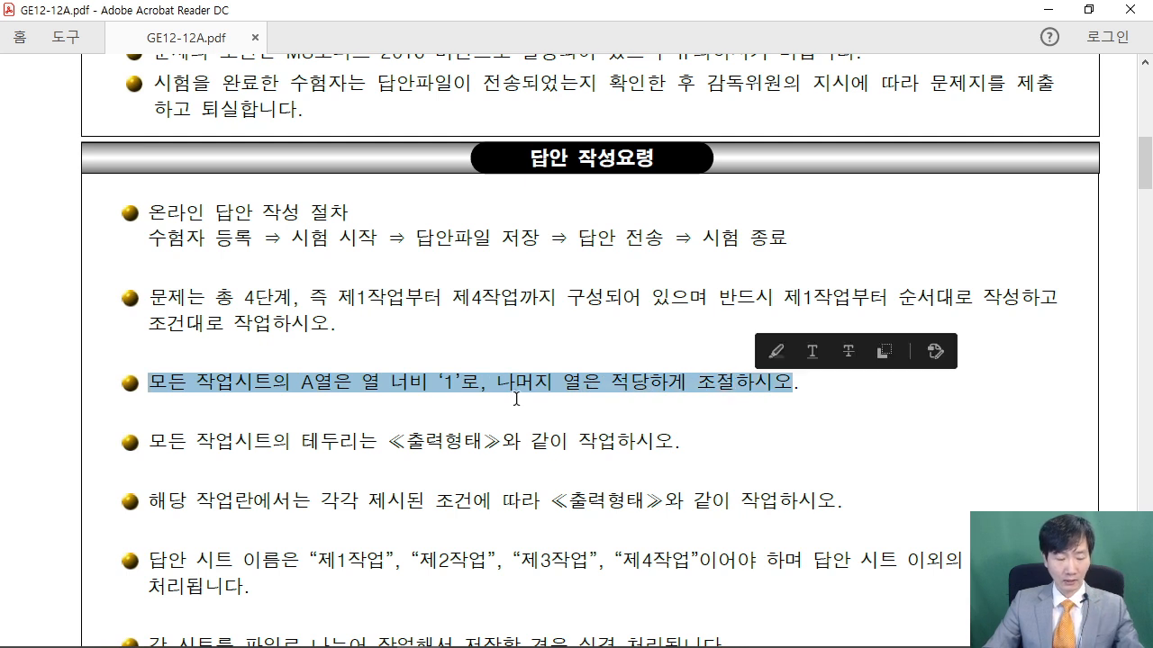
{"action": "left_click_drag", "start_coordinate": [287, 349], "coordinate": [470, 405]}
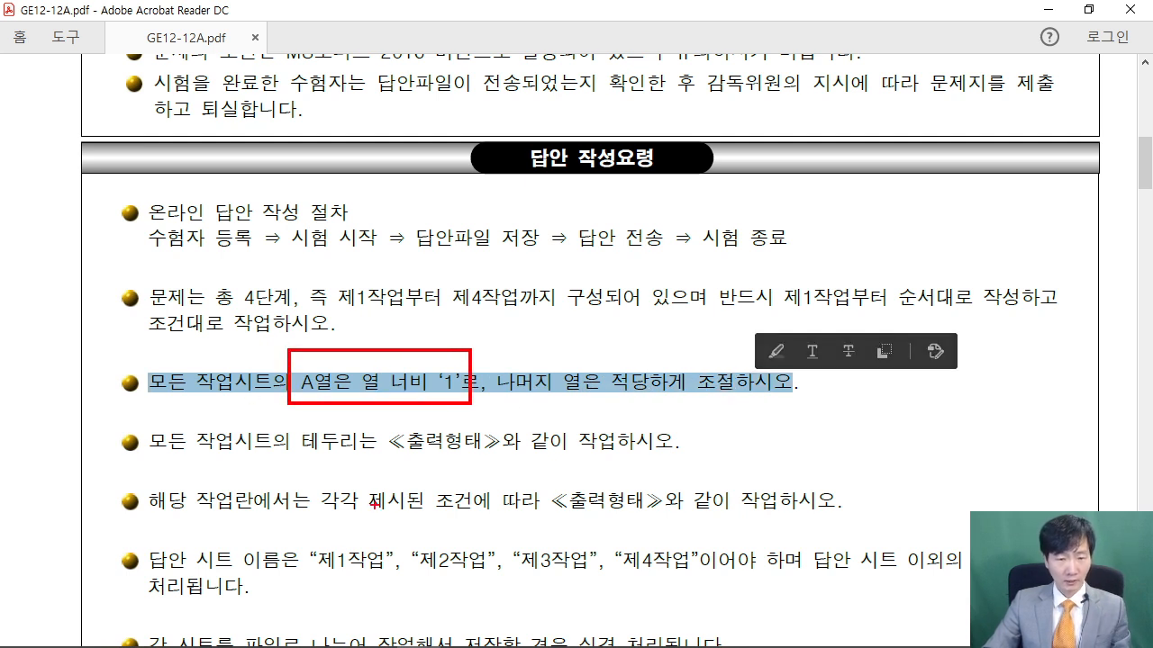
{"action": "key", "text": "Escape"}
Read the required sheet-name rule, then minimize Acrobat
{"action": "scroll", "coordinate": [450, 391], "scroll_direction": "down", "scroll_amount": 2}
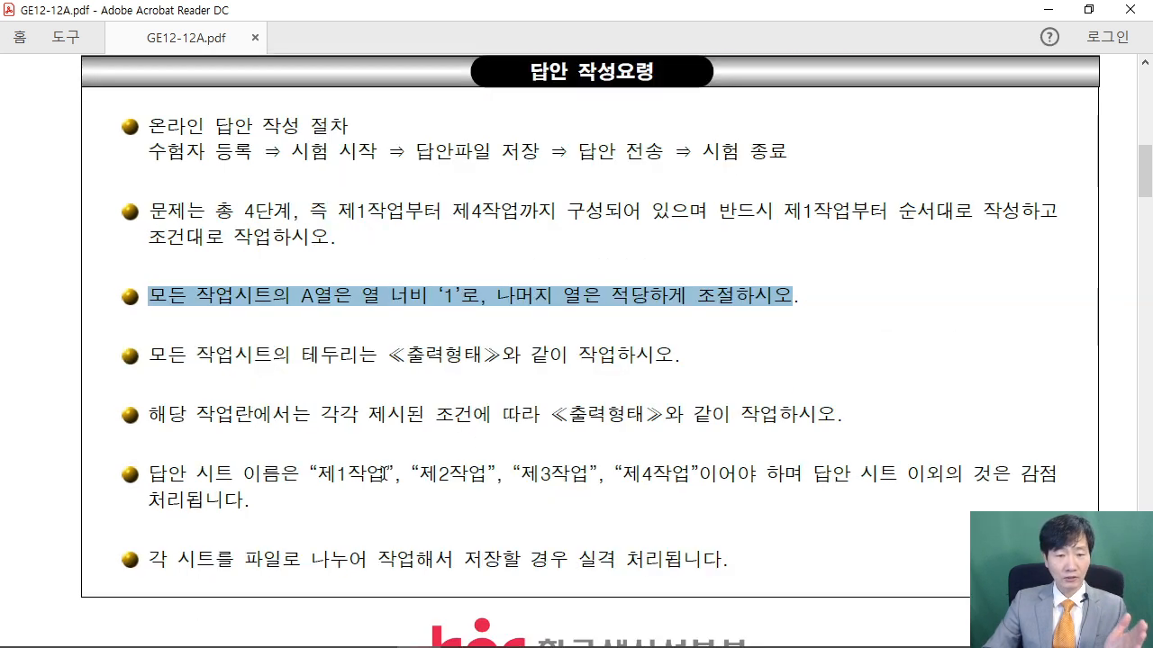
{"action": "left_click_drag", "start_coordinate": [310, 473], "coordinate": [704, 473]}
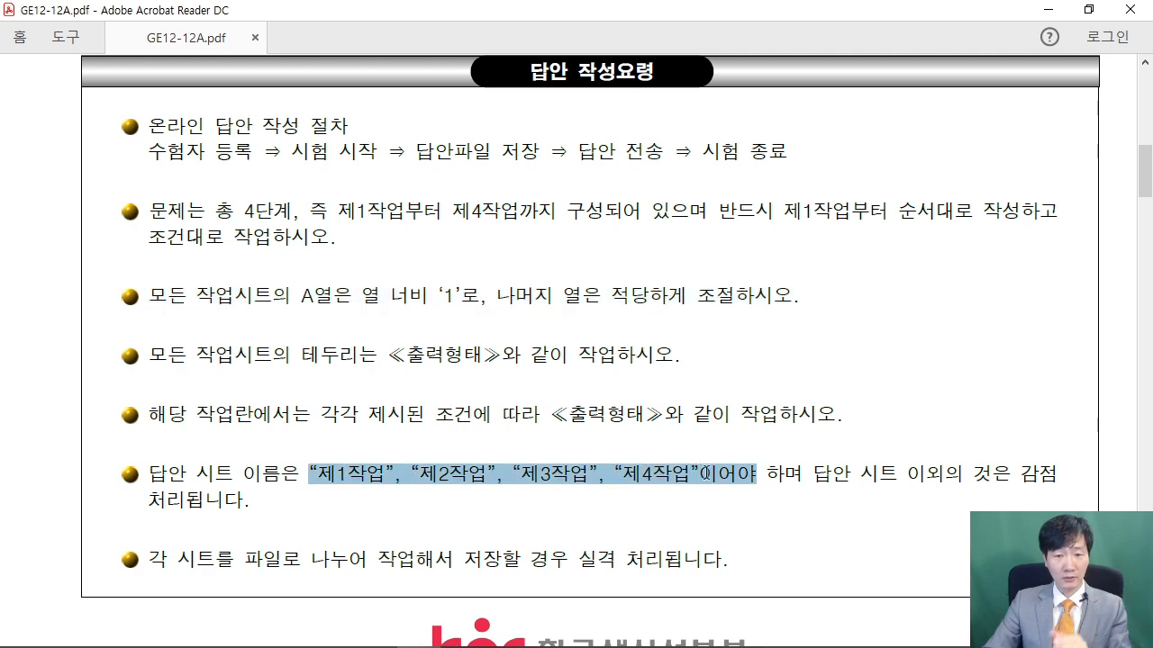
{"action": "left_click", "coordinate": [647, 473]}
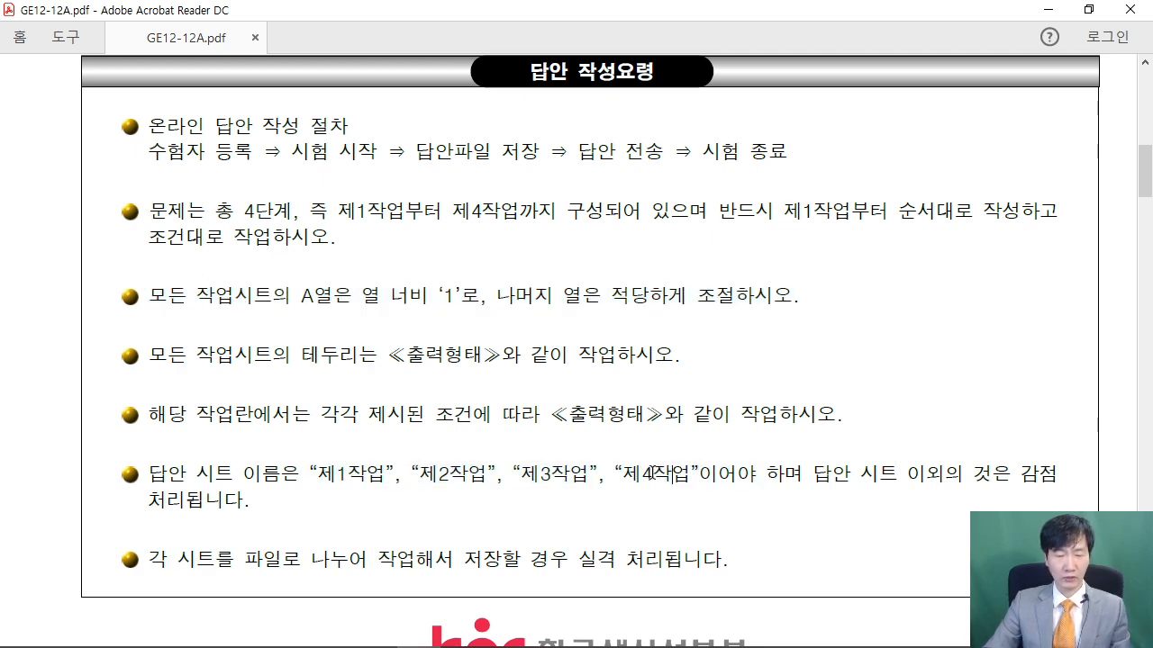
{"action": "left_click", "coordinate": [1048, 9]}
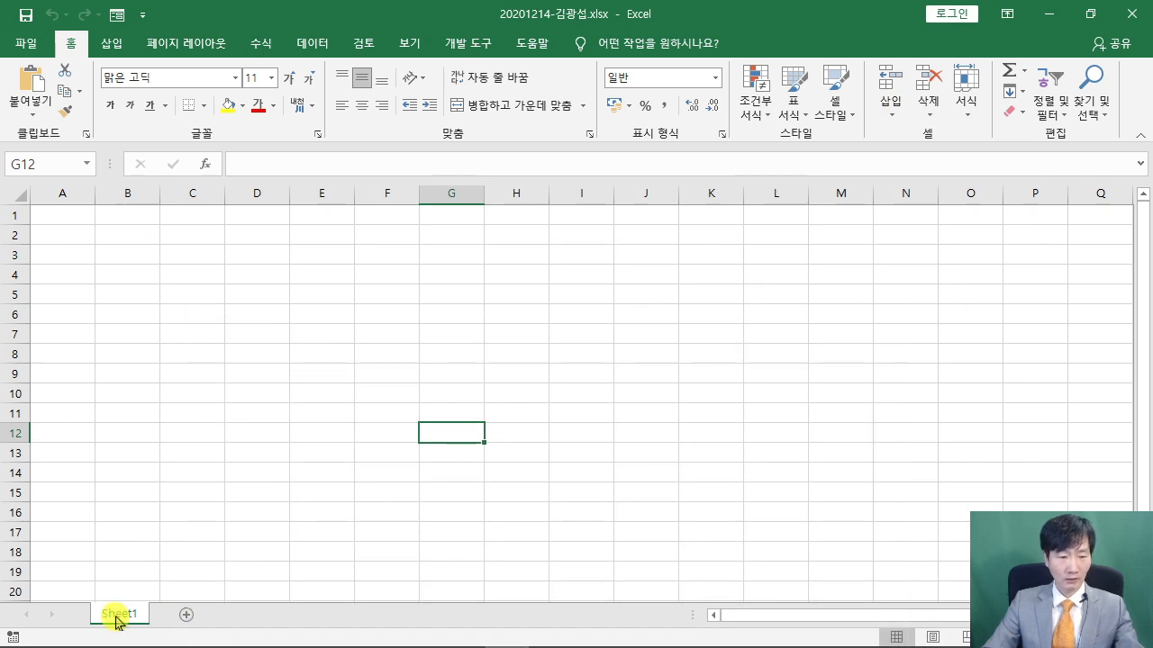
Add Sheet2 and Sheet3 to the workbook, then return to Sheet1
{"action": "left_click", "coordinate": [187, 615]}
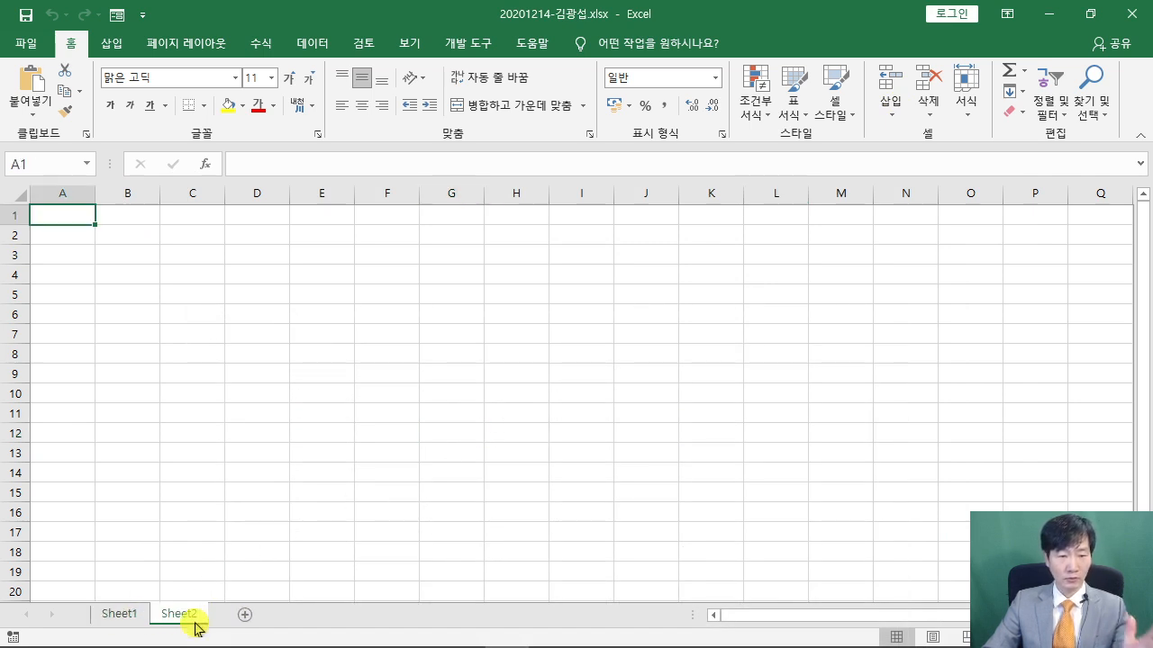
{"action": "left_click", "coordinate": [244, 614]}
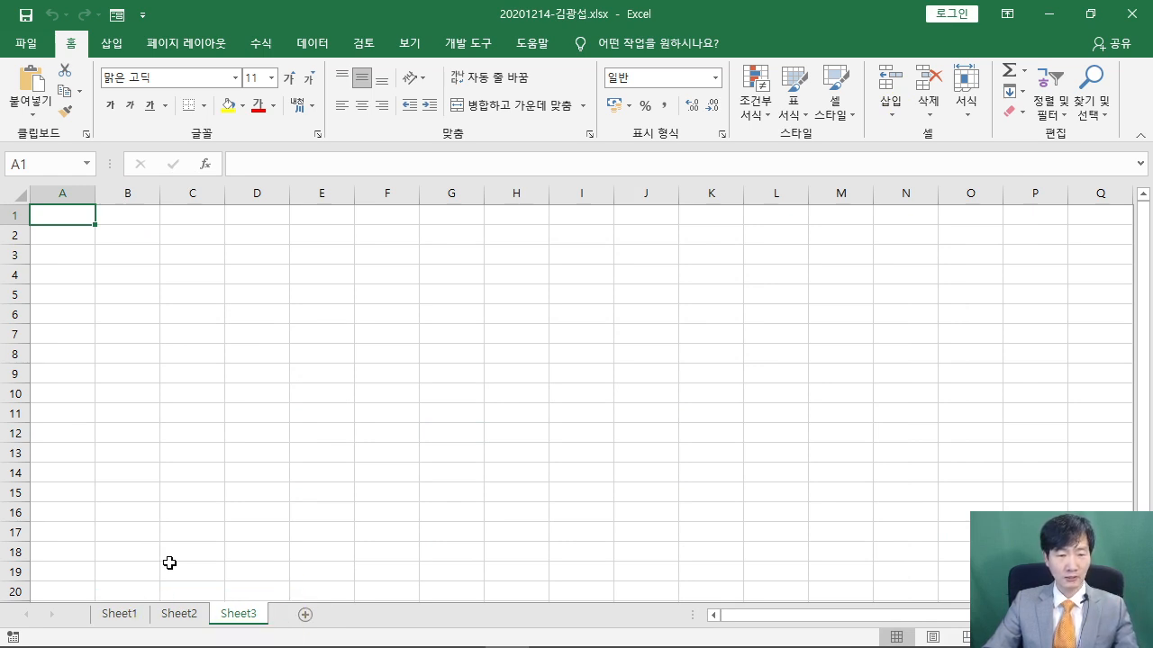
{"action": "left_click", "coordinate": [123, 617]}
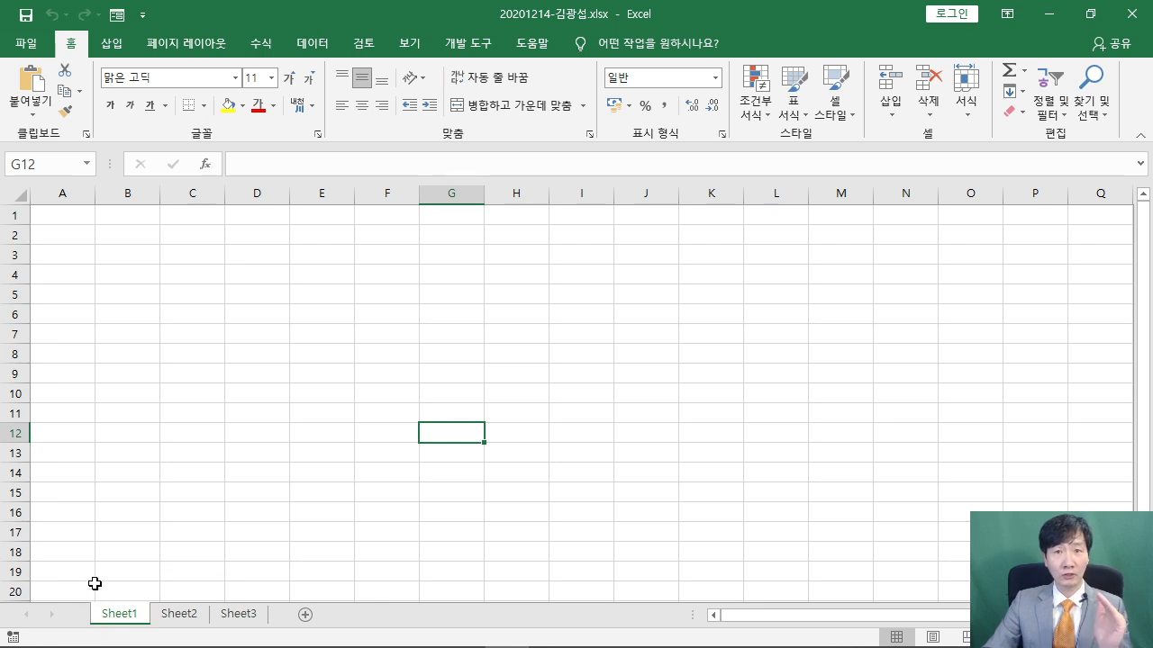
Group Sheet1 through Sheet3 by Shift-selecting the Sheet3 tab
{"action": "left_click_drag", "start_coordinate": [329, 230], "coordinate": [525, 339]}
{"action": "mouse_move", "coordinate": [369, 273]}
{"action": "left_mouse_down"}
{"action": "mouse_move", "coordinate": [362, 307]}
{"action": "mouse_move", "coordinate": [421, 301]}
{"action": "left_mouse_up"}
{"action": "left_click_drag", "start_coordinate": [430, 300], "coordinate": [448, 309]}
{"action": "left_click_drag", "start_coordinate": [438, 239], "coordinate": [467, 259]}
{"action": "left_click_drag", "start_coordinate": [498, 264], "coordinate": [469, 317]}
{"action": "mouse_move", "coordinate": [460, 313]}
{"action": "left_mouse_down"}
{"action": "mouse_move", "coordinate": [500, 302]}
{"action": "mouse_move", "coordinate": [527, 317]}
{"action": "left_mouse_up"}
{"action": "left_click_drag", "start_coordinate": [486, 297], "coordinate": [542, 288]}
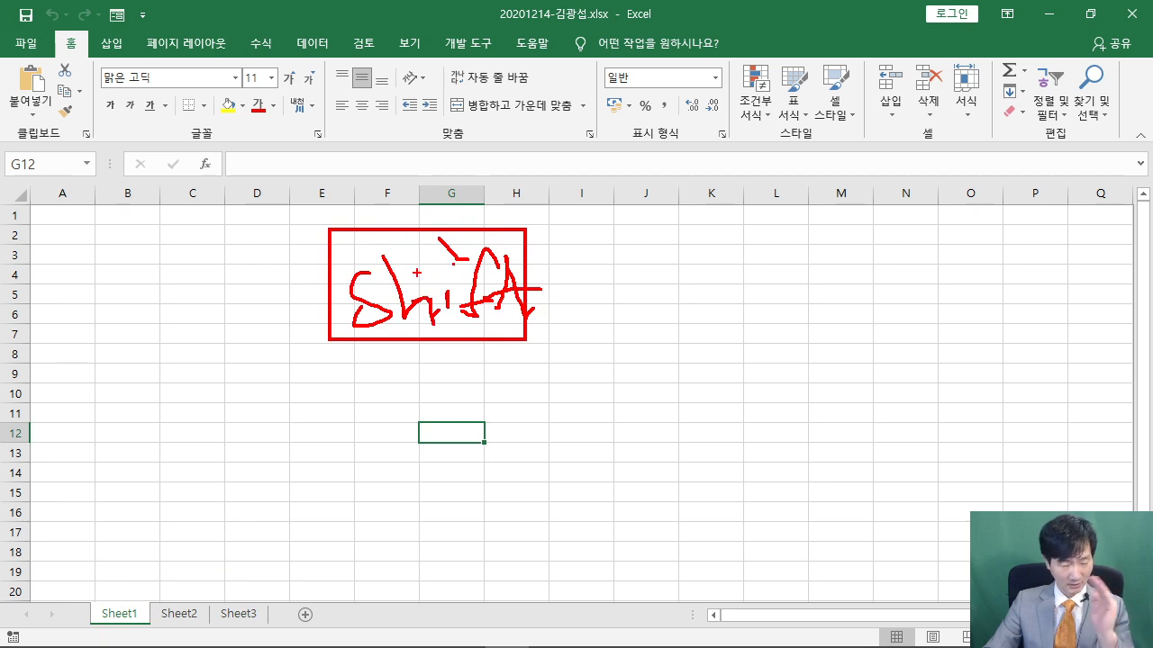
{"action": "mouse_move", "coordinate": [232, 380]}
{"action": "left_mouse_down"}
{"action": "mouse_move", "coordinate": [365, 313]}
{"action": "mouse_move", "coordinate": [339, 437]}
{"action": "left_mouse_up"}
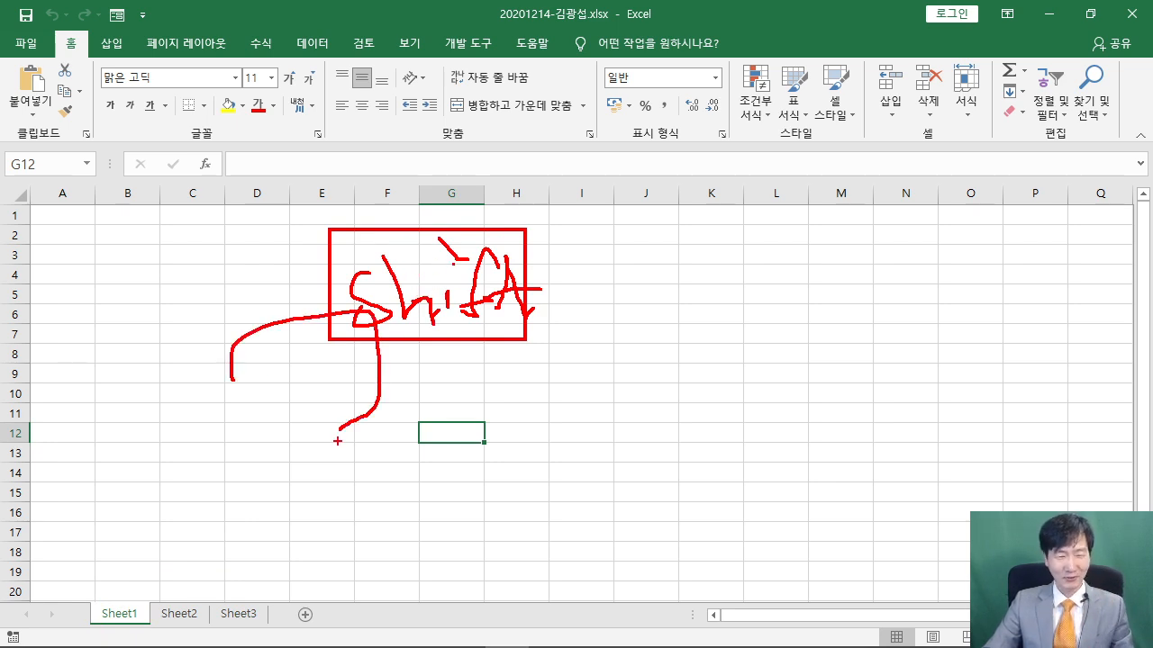
{"action": "key", "text": "Escape"}
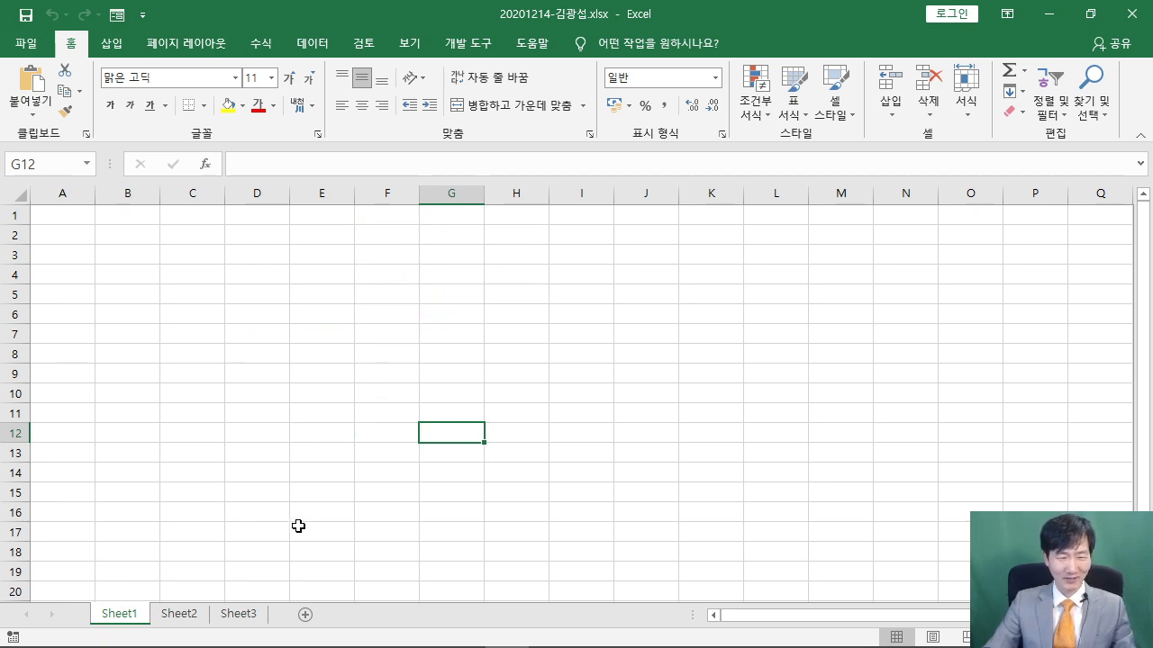
{"action": "left_click", "coordinate": [245, 615], "text": "shift"}
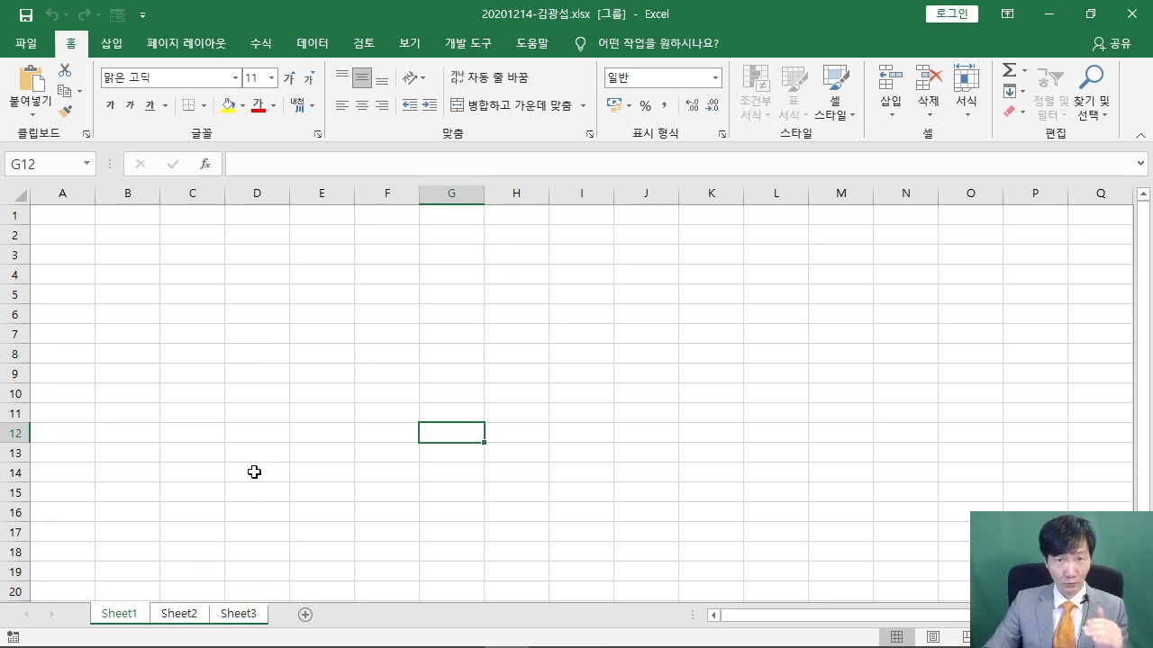
Give column A a width of 1 on Sheet1 to Sheet3
{"action": "right_click", "coordinate": [61, 193]}
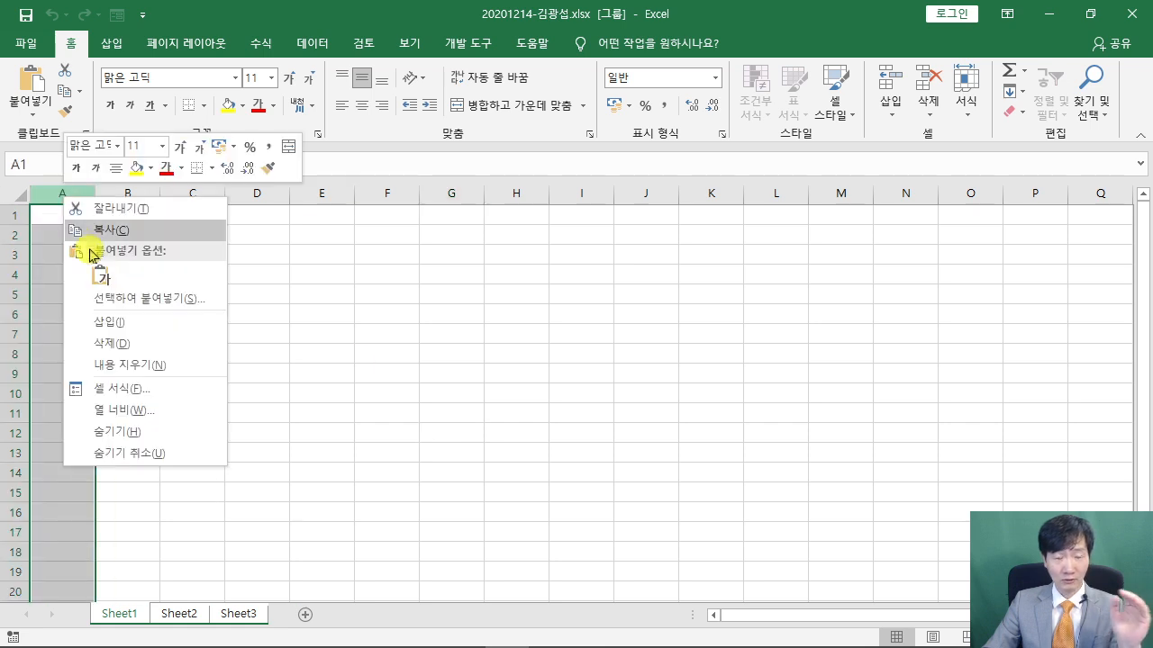
{"action": "left_click", "coordinate": [142, 410]}
{"action": "left_click_drag", "start_coordinate": [123, 373], "coordinate": [415, 133]}
{"action": "type", "text": "1"}
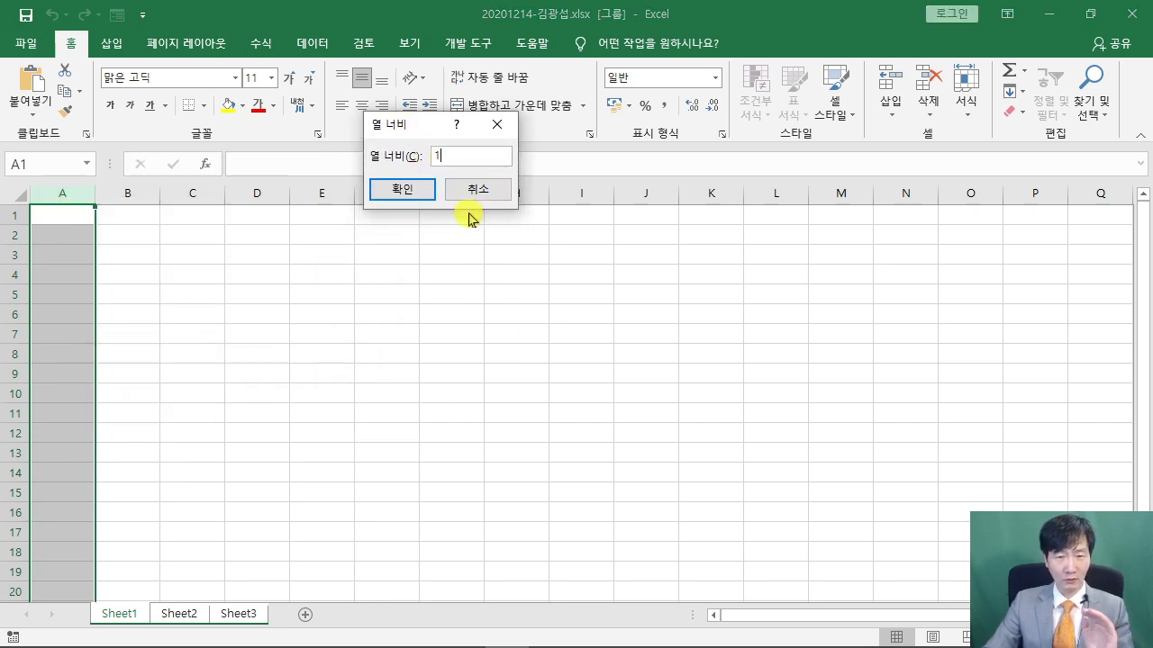
{"action": "left_click", "coordinate": [408, 192]}
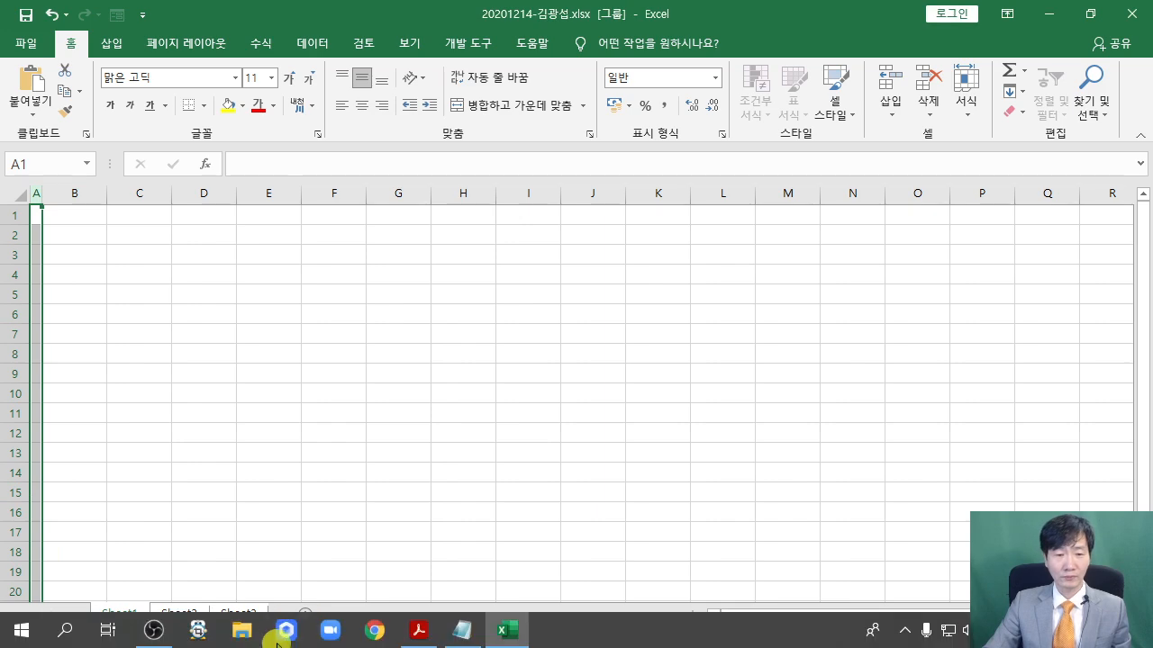
{"action": "left_click", "coordinate": [417, 633]}
{"action": "scroll", "coordinate": [482, 423], "scroll_direction": "down", "scroll_amount": 3}
{"action": "scroll", "coordinate": [481, 428], "scroll_direction": "down", "scroll_amount": 6}
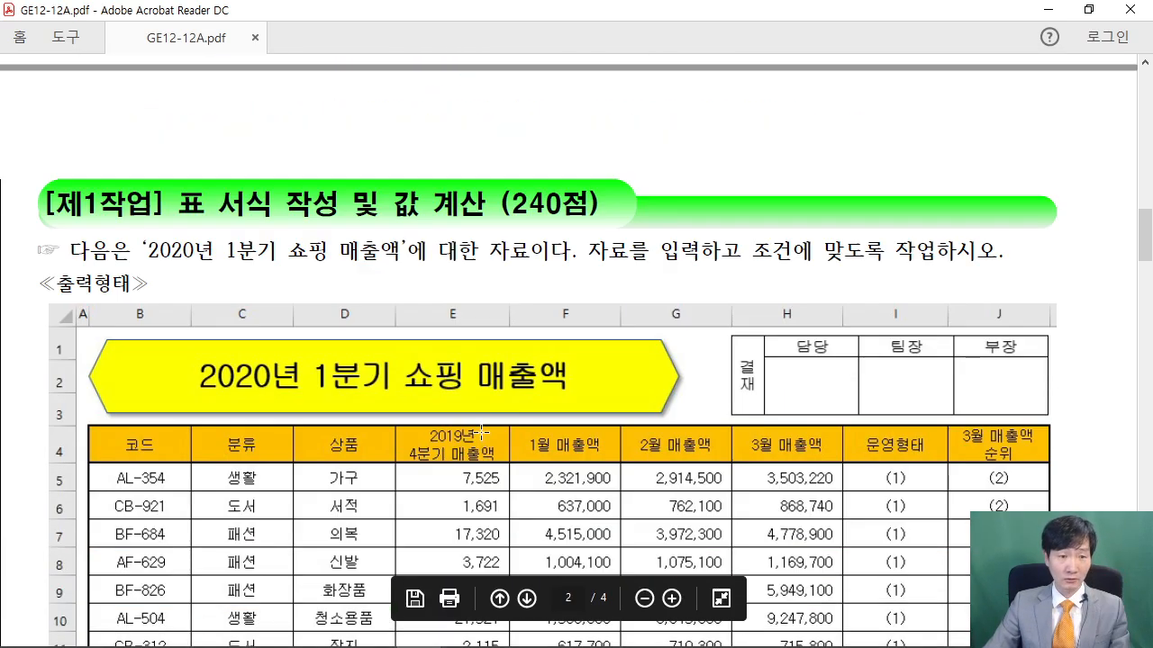
{"action": "scroll", "coordinate": [308, 227], "scroll_direction": "down", "scroll_amount": 6}
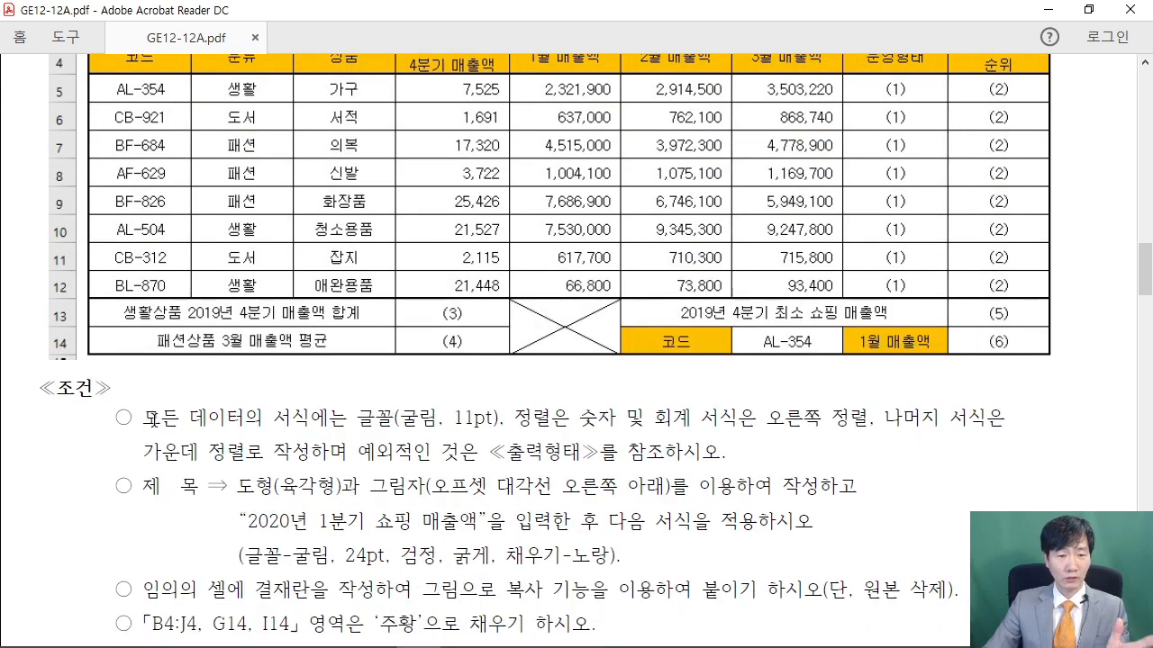
{"action": "left_click_drag", "start_coordinate": [153, 420], "coordinate": [326, 423]}
{"action": "left_click_drag", "start_coordinate": [397, 419], "coordinate": [482, 423]}
{"action": "left_click", "coordinate": [444, 440]}
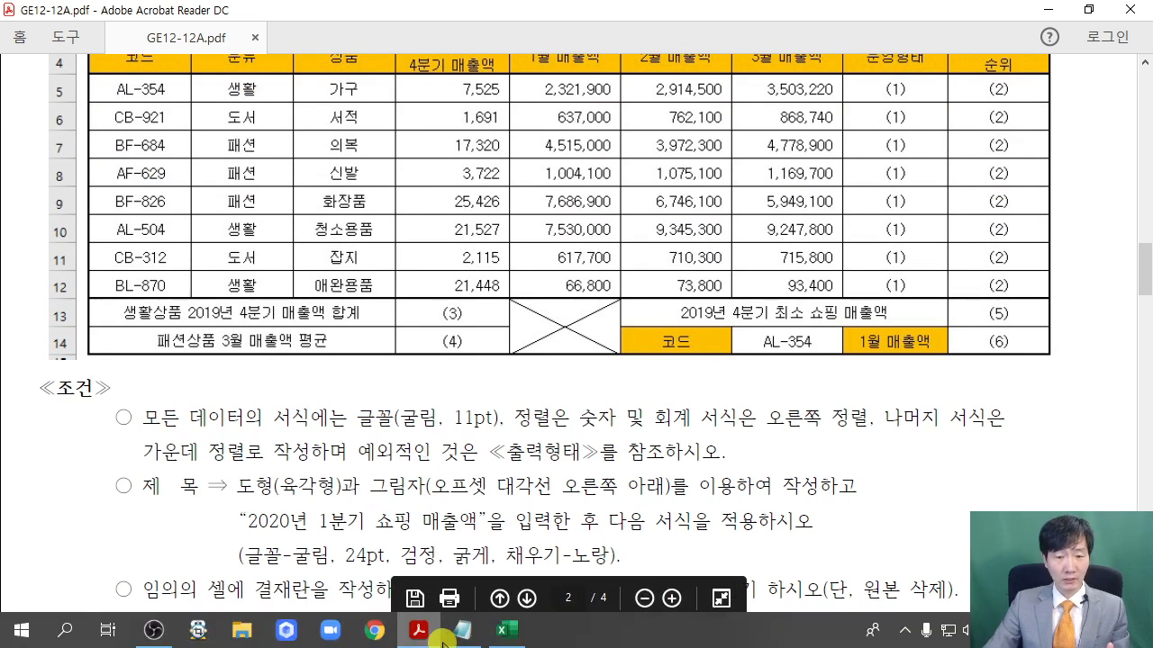
{"action": "left_click", "coordinate": [507, 630]}
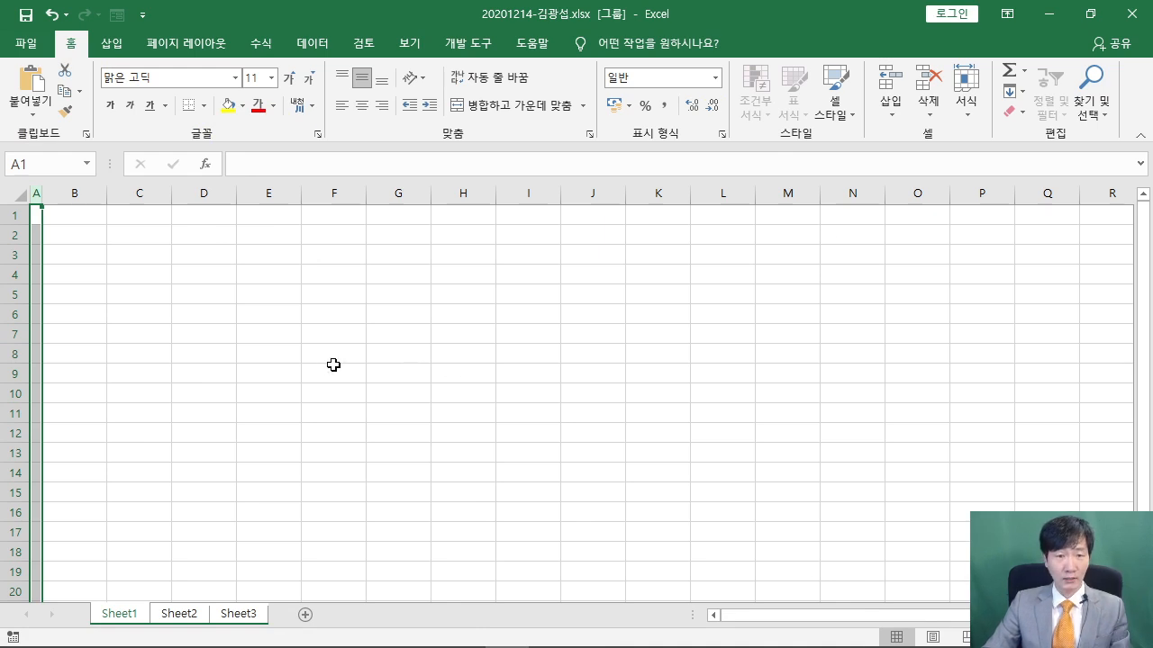
Select the entire sheet and apply the 굴림 font to every cell
{"action": "left_click_drag", "start_coordinate": [1, 181], "coordinate": [151, 320]}
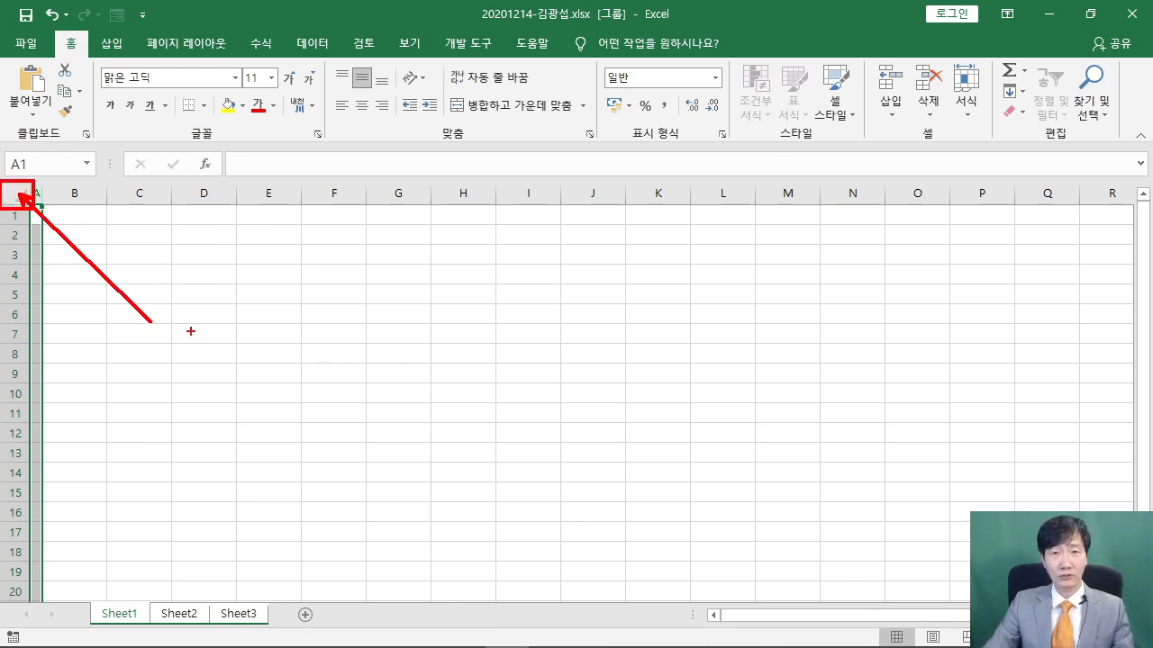
{"action": "key", "text": "Escape"}
{"action": "left_click", "coordinate": [14, 189]}
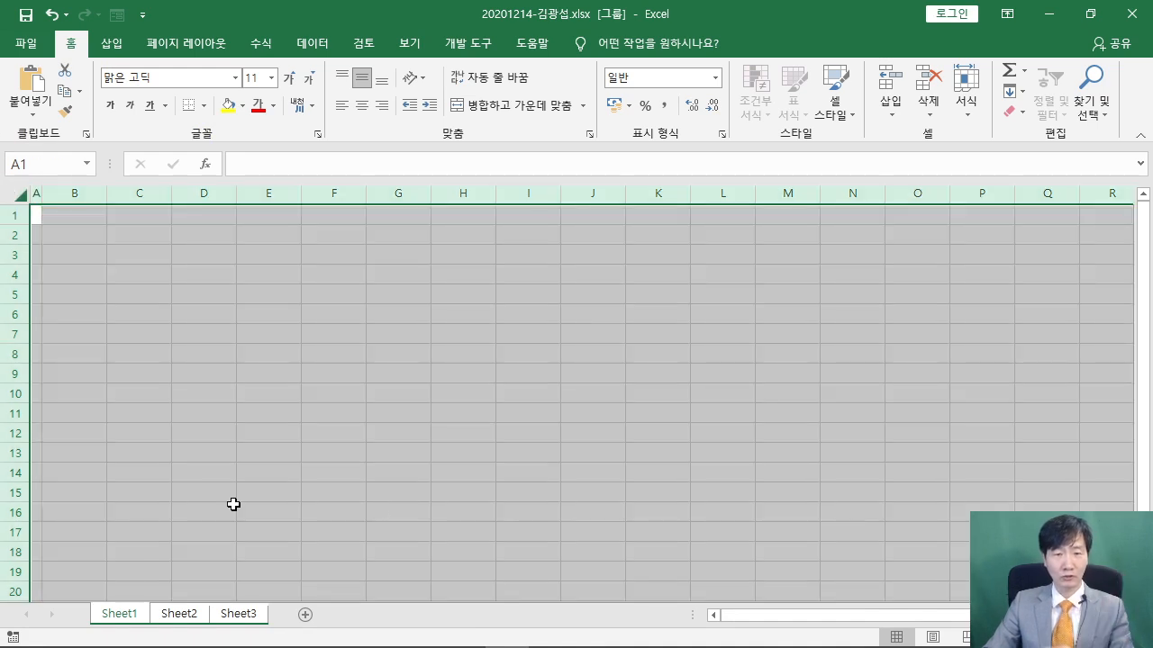
{"action": "left_click", "coordinate": [162, 77]}
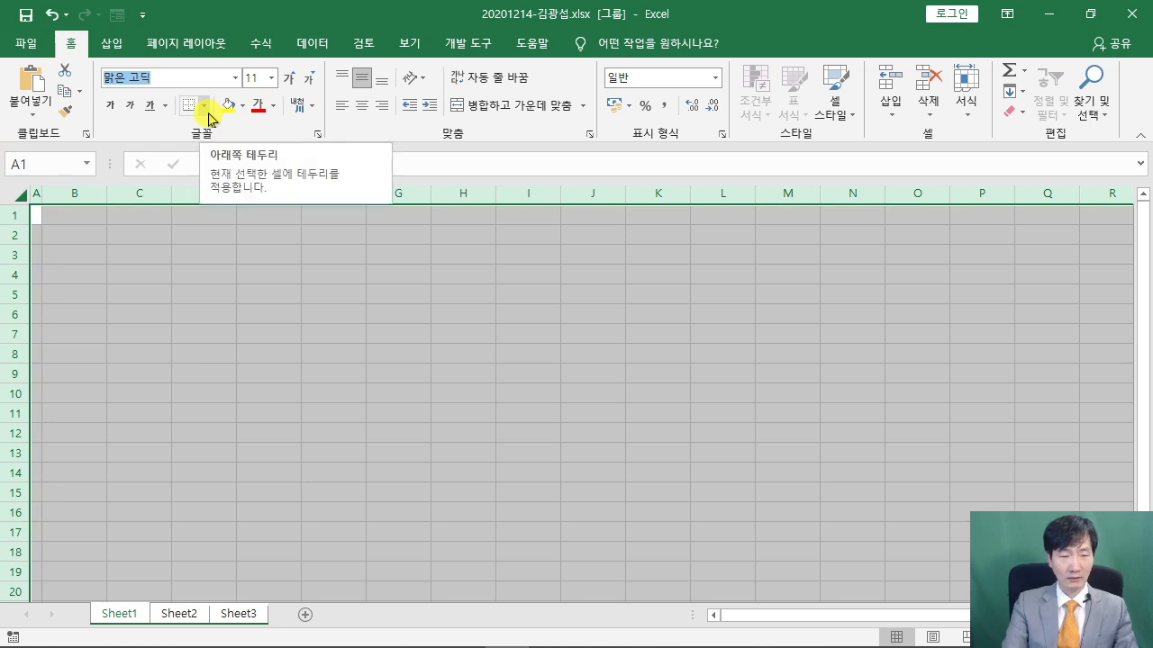
{"action": "type", "text": "ㄱ"}
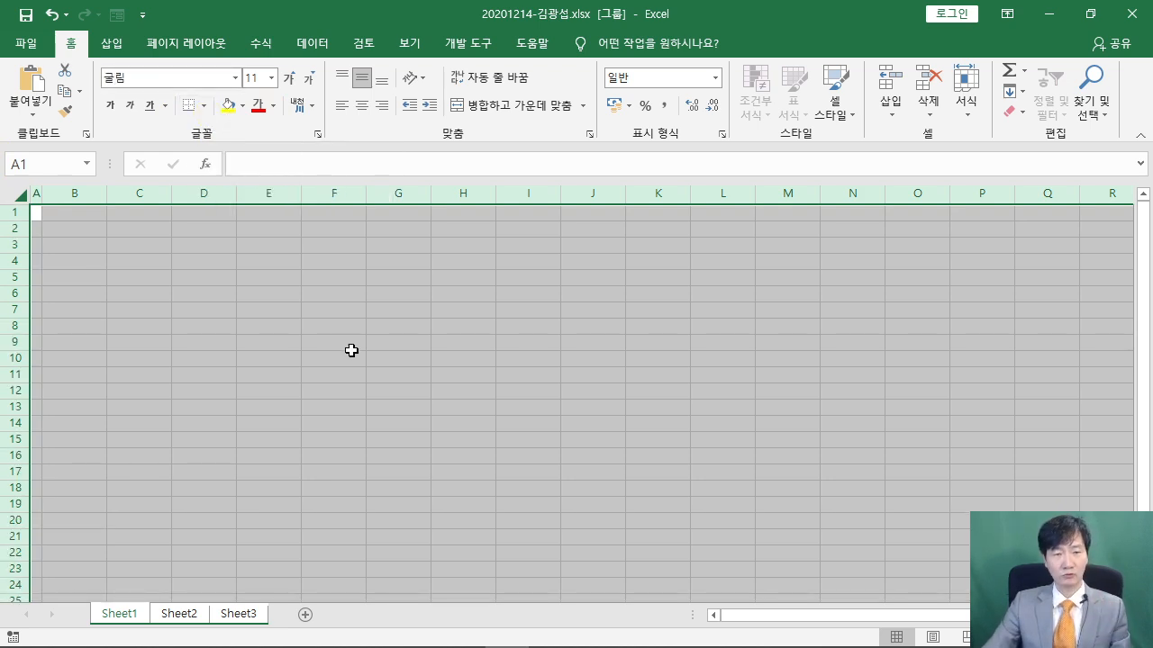
{"action": "left_click", "coordinate": [491, 315]}
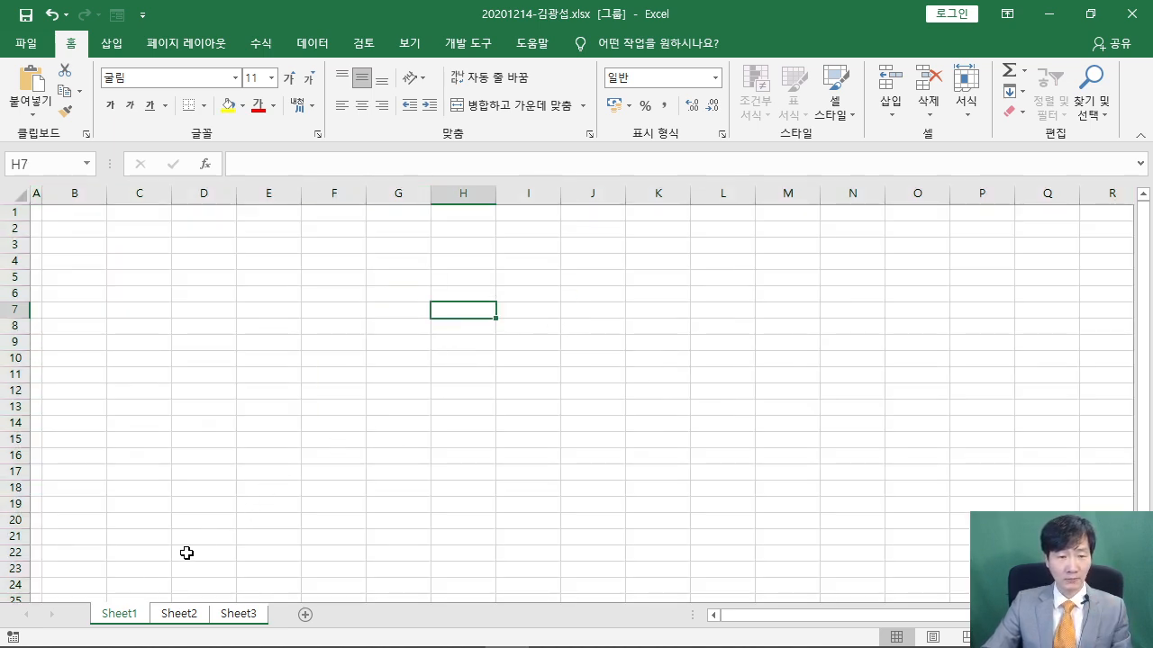
Rename Sheet1 to 제1작업 and Sheet2 to 제2작업
{"action": "left_click", "coordinate": [122, 610]}
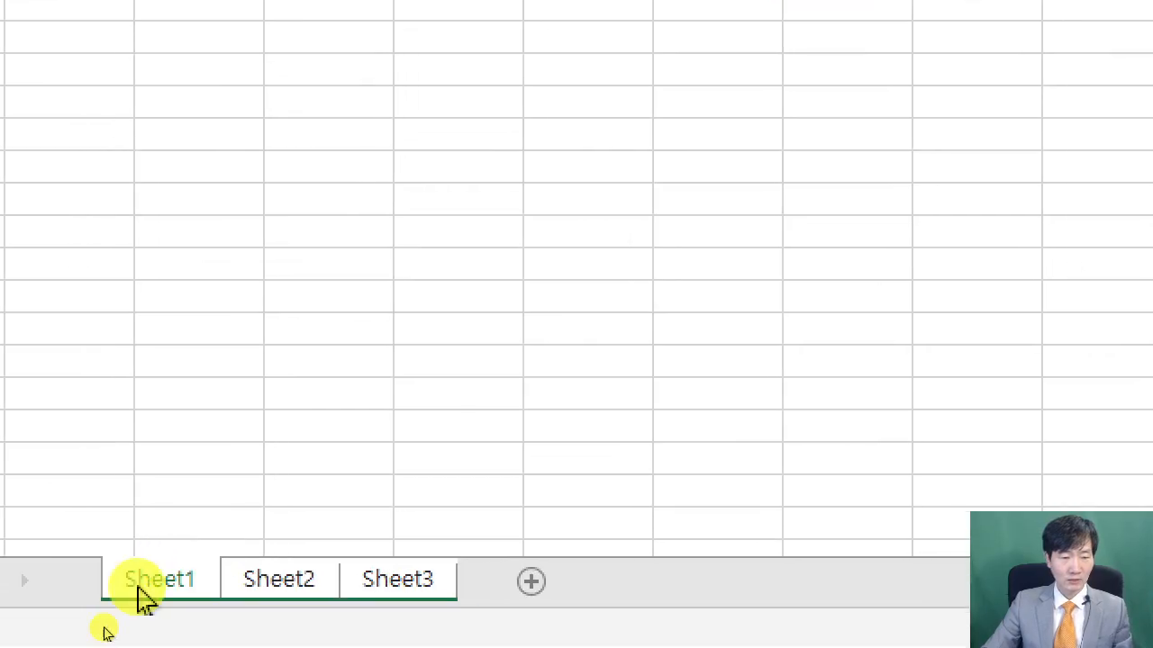
{"action": "double_click", "coordinate": [157, 583]}
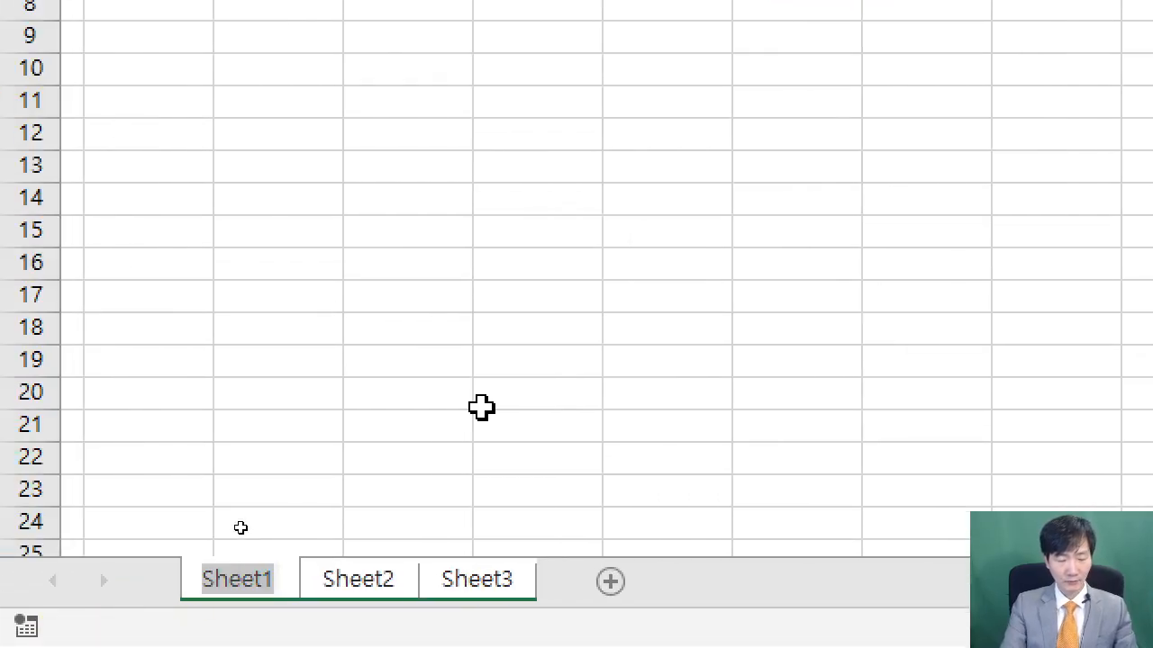
{"action": "type", "text": "제1작업"}
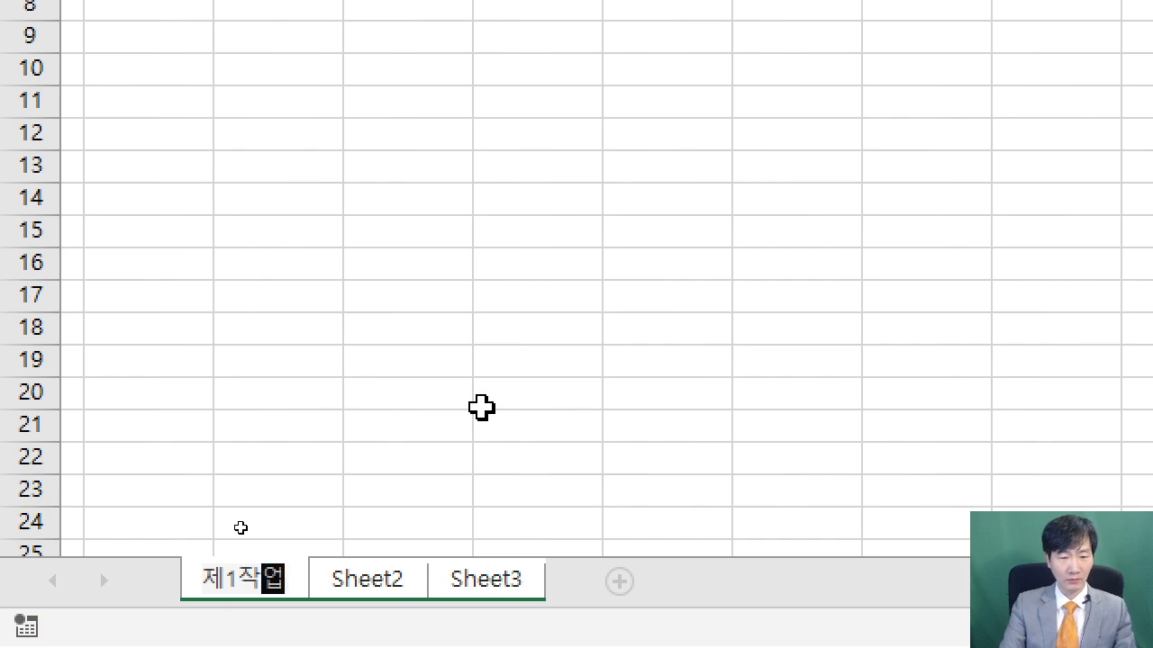
{"action": "key", "text": "Return"}
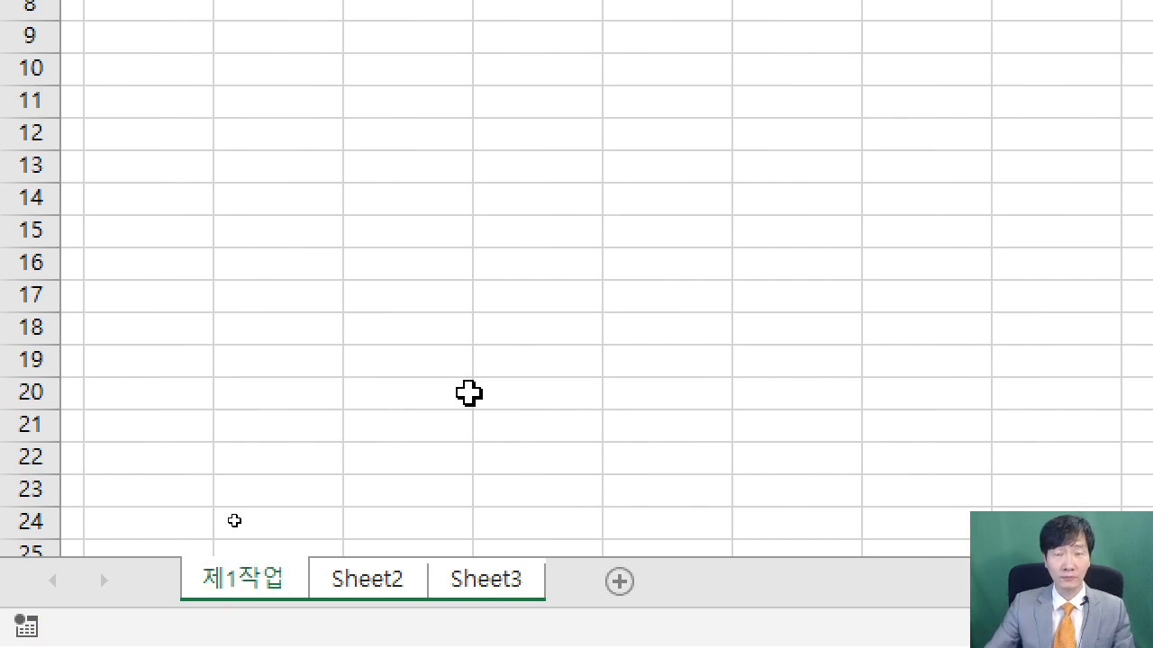
{"action": "double_click", "coordinate": [381, 580]}
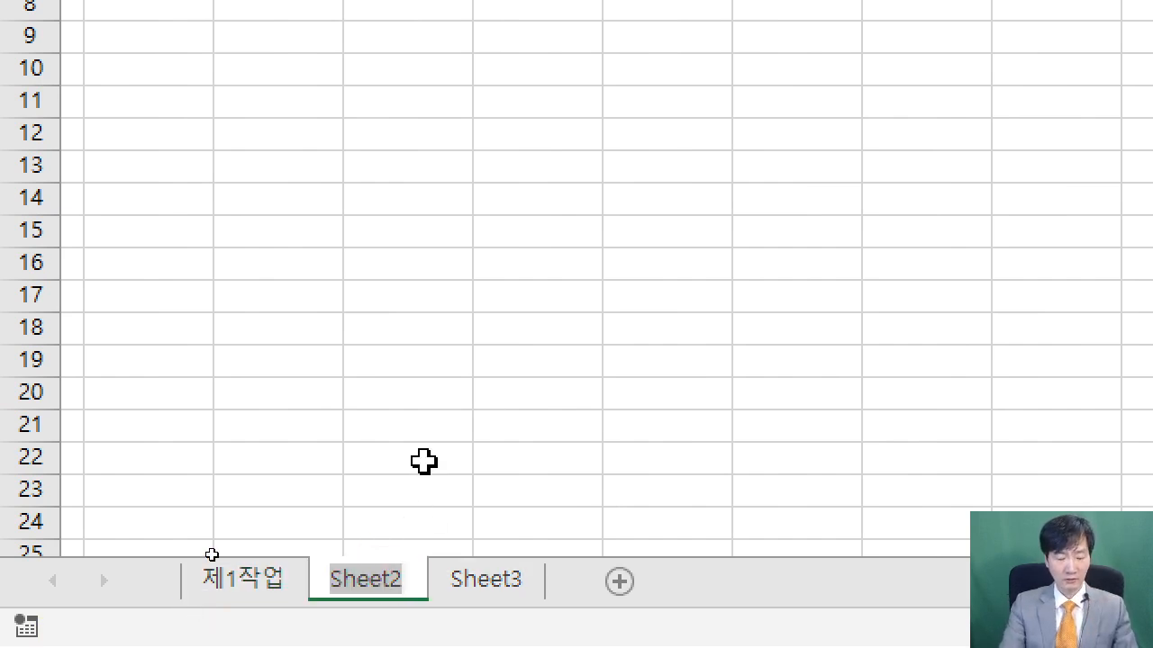
{"action": "type", "text": "제2작"}
{"action": "key", "text": "BackSpace"}
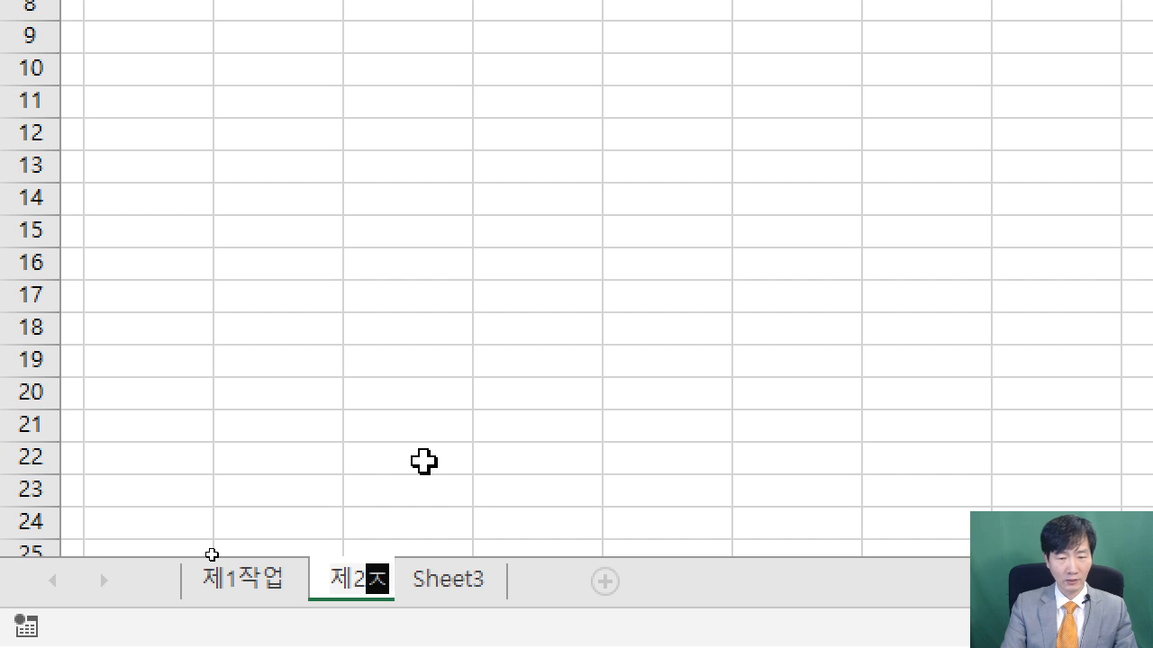
{"action": "type", "text": "작업"}
{"action": "key", "text": "Return"}
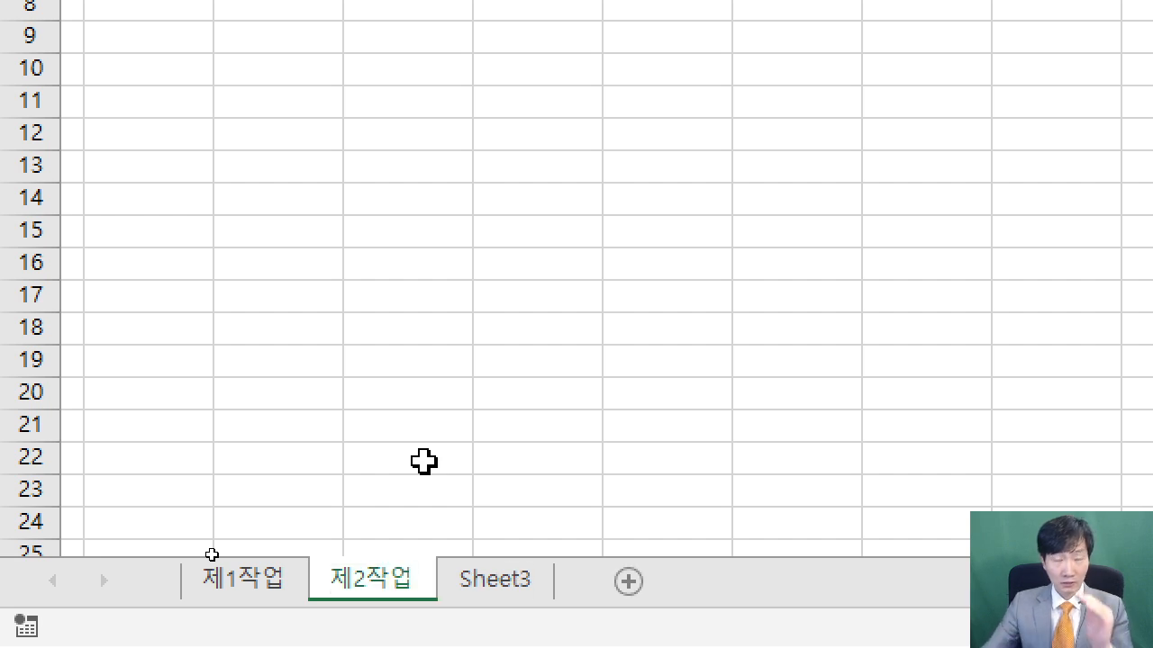
Rename Sheet3 to 제3작업, then return to the 제1작업 sheet
{"action": "double_click", "coordinate": [496, 584]}
{"action": "type", "text": "제3작업"}
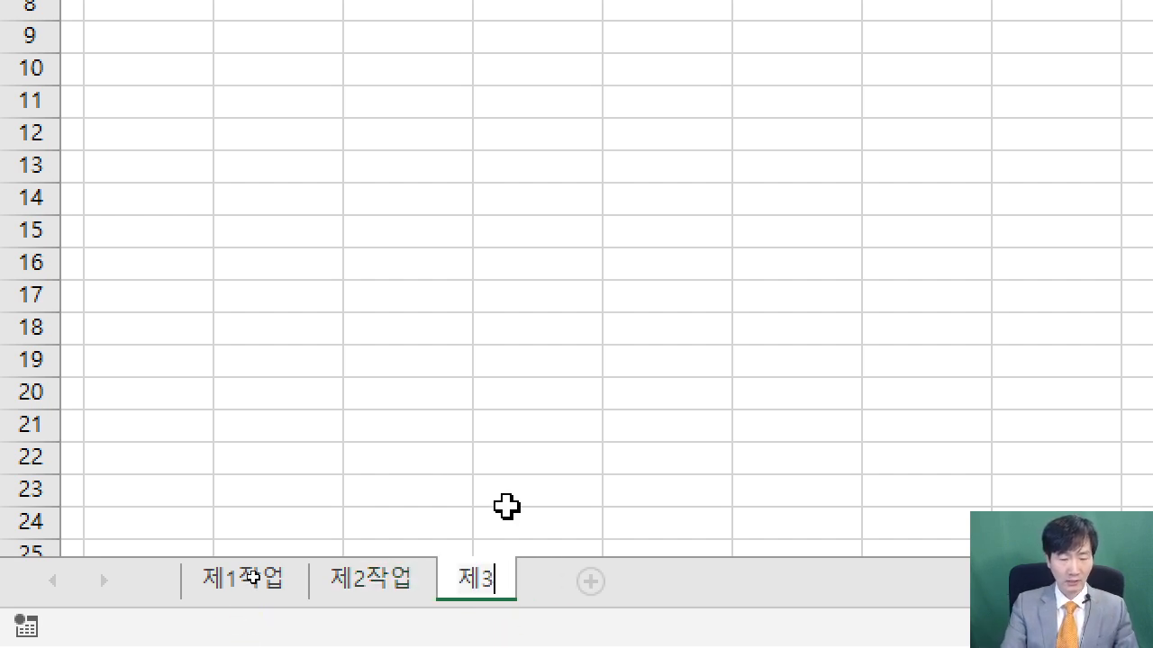
{"action": "key", "text": "Return"}
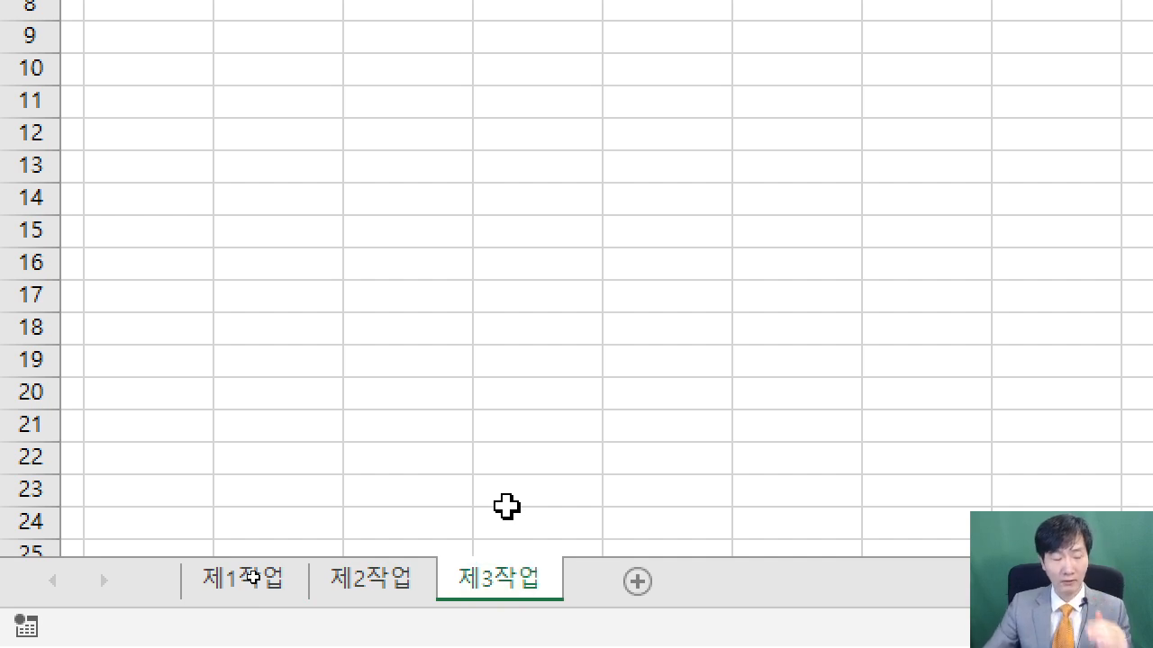
{"action": "left_click_drag", "start_coordinate": [176, 529], "coordinate": [337, 616]}
{"action": "left_click_drag", "start_coordinate": [259, 580], "coordinate": [384, 353]}
{"action": "key", "text": "Escape"}
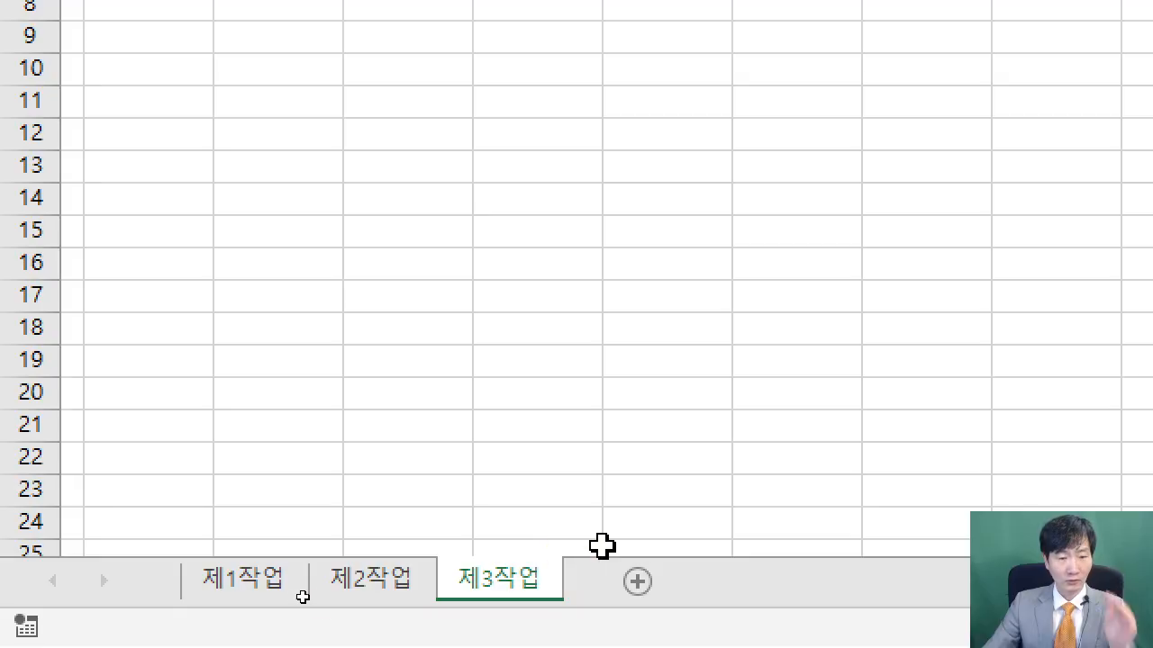
{"action": "left_click", "coordinate": [270, 584]}
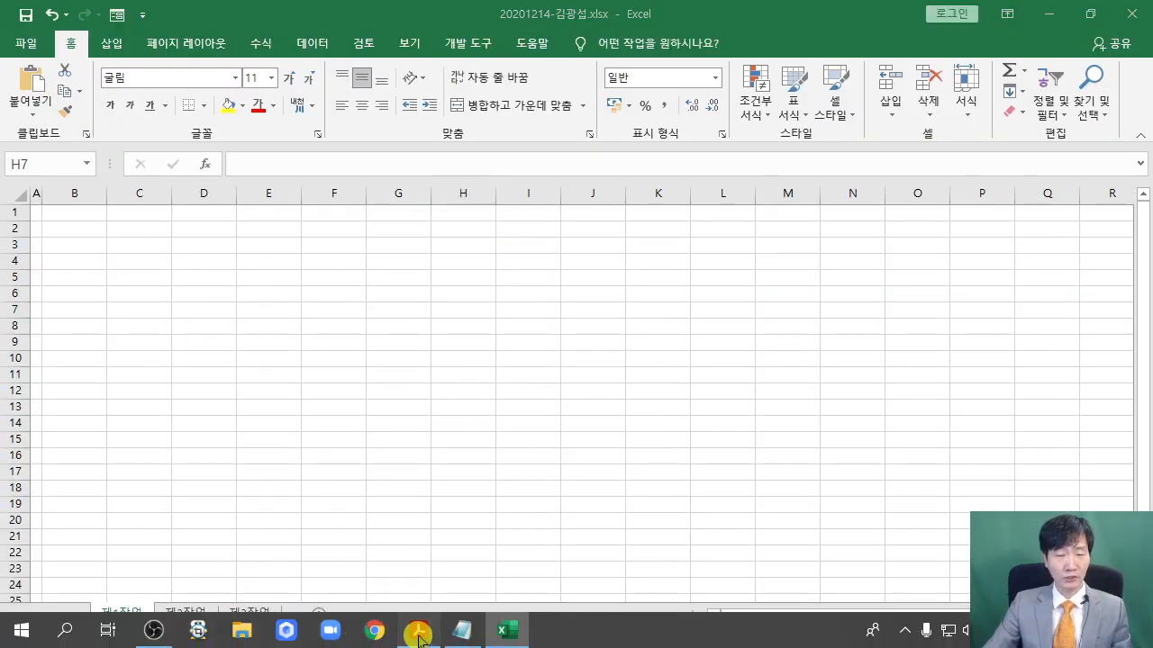
Scroll the exam PDF to the 제1작업 task page and review its layout
{"action": "left_click", "coordinate": [418, 635]}
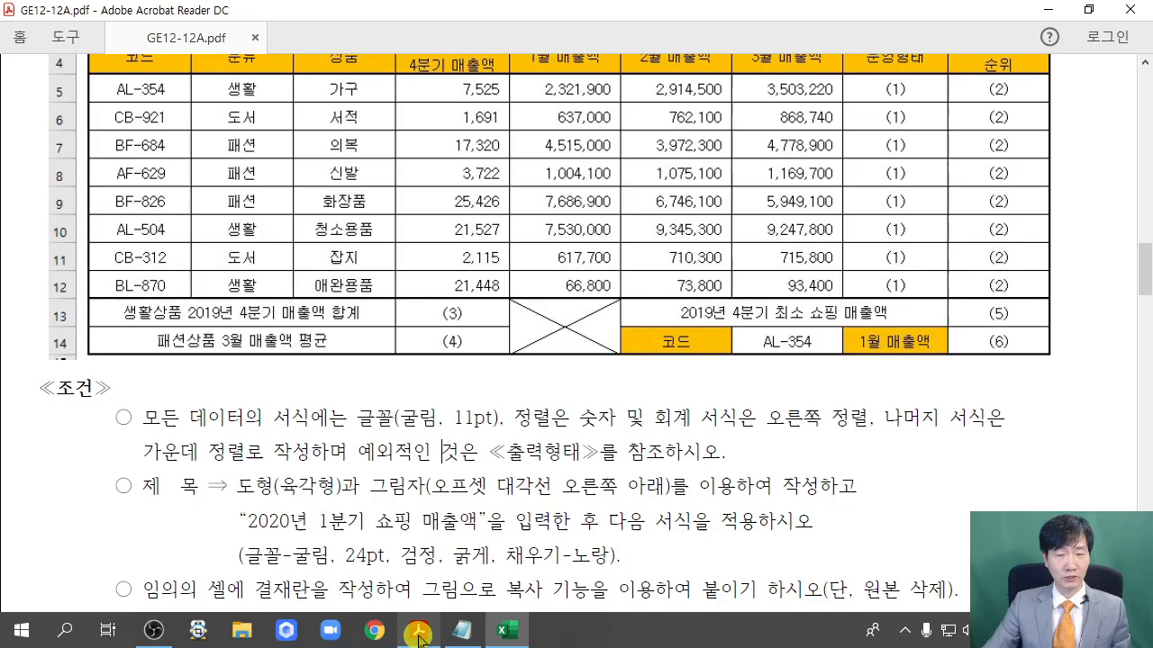
{"action": "scroll", "coordinate": [454, 365], "scroll_direction": "up", "scroll_amount": 5}
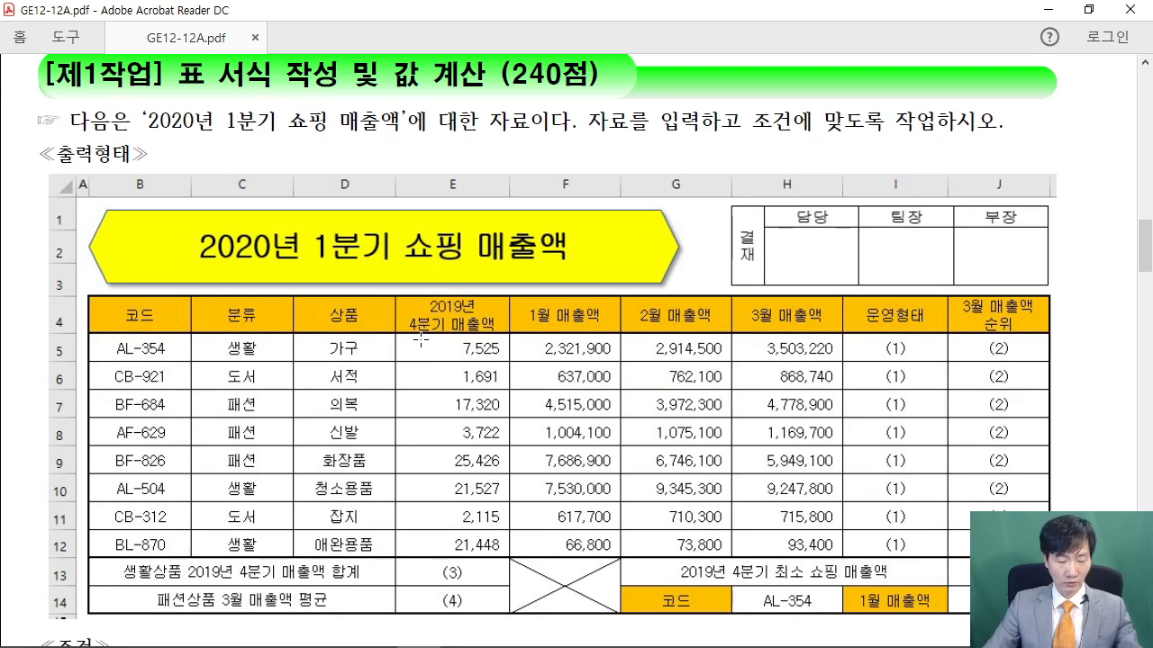
{"action": "left_click_drag", "start_coordinate": [240, 217], "coordinate": [276, 135]}
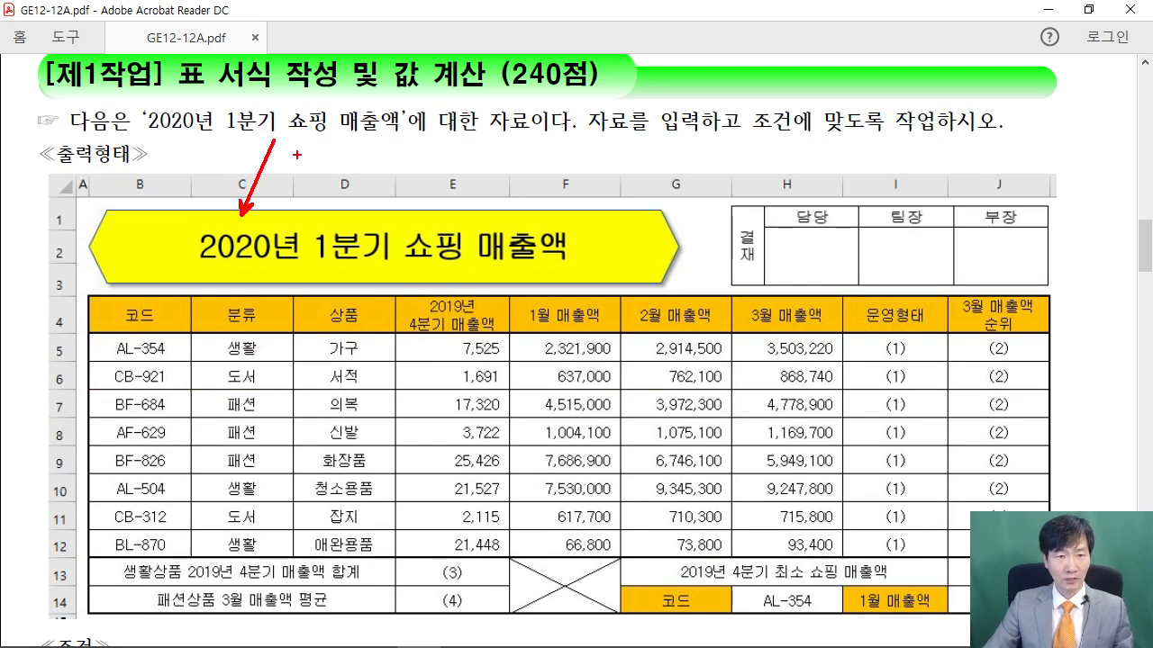
{"action": "left_click_drag", "start_coordinate": [766, 200], "coordinate": [699, 154]}
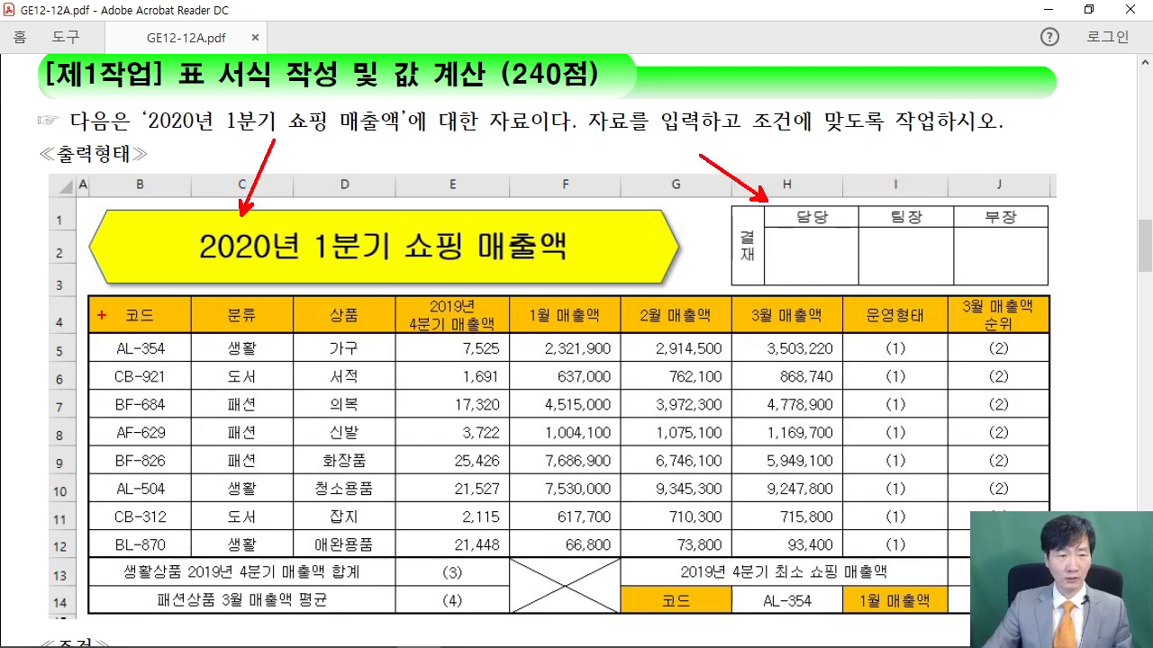
{"action": "mouse_move", "coordinate": [89, 295]}
{"action": "left_mouse_down"}
{"action": "mouse_move", "coordinate": [243, 445]}
{"action": "mouse_move", "coordinate": [967, 546]}
{"action": "mouse_move", "coordinate": [1049, 616]}
{"action": "left_mouse_up"}
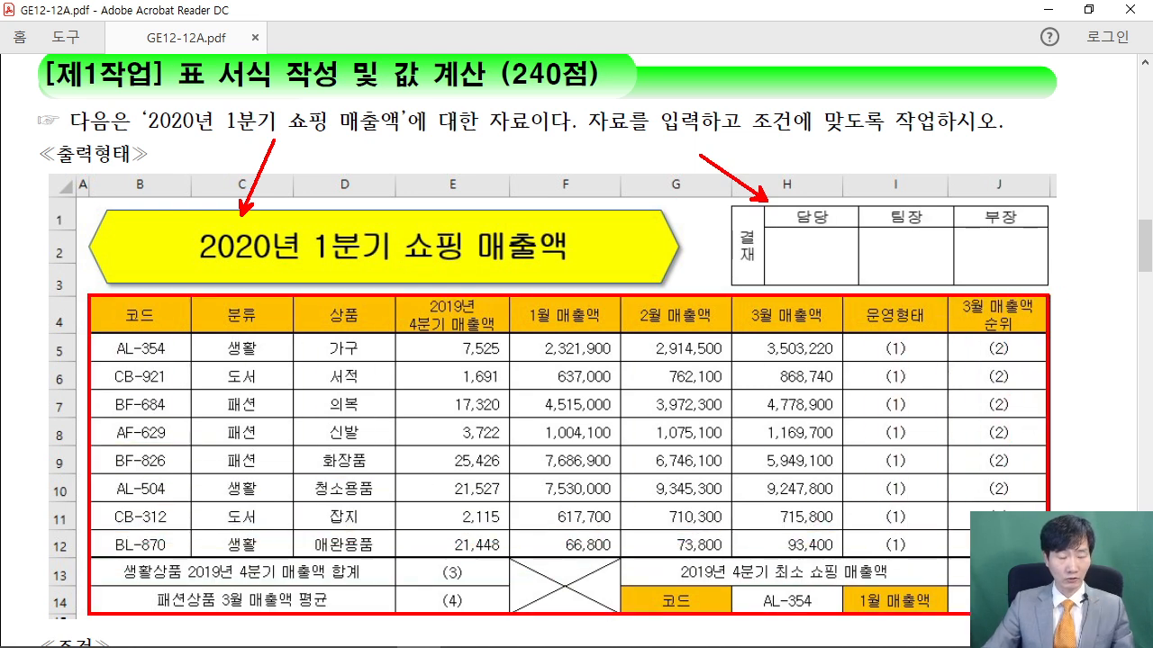
{"action": "left_click_drag", "start_coordinate": [140, 510], "coordinate": [140, 338]}
{"action": "left_click_drag", "start_coordinate": [224, 458], "coordinate": [224, 329]}
{"action": "left_click_drag", "start_coordinate": [344, 498], "coordinate": [344, 349]}
{"action": "mouse_move", "coordinate": [449, 501]}
{"action": "left_mouse_down"}
{"action": "mouse_move", "coordinate": [459, 491]}
{"action": "mouse_move", "coordinate": [453, 352]}
{"action": "left_mouse_up"}
{"action": "key", "text": "Escape"}
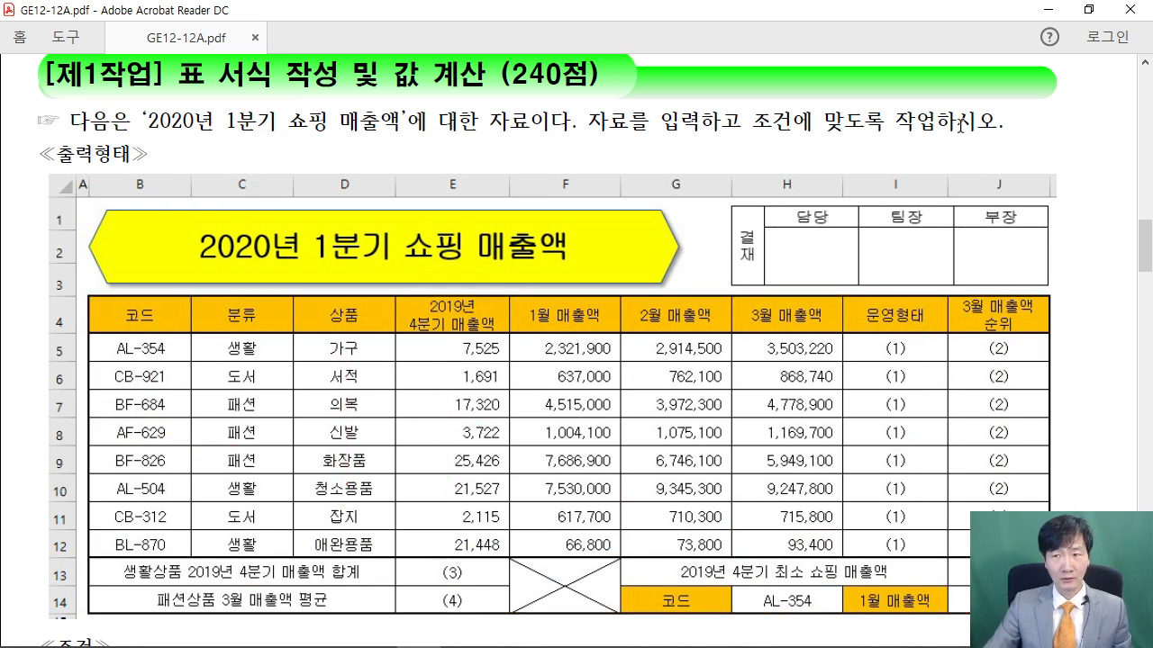
Snap Acrobat to the left half of the screen and Excel to the right half
{"action": "left_click", "coordinate": [1089, 9]}
{"action": "left_click_drag", "start_coordinate": [396, 359], "coordinate": [3, 352]}
{"action": "left_click", "coordinate": [727, 229]}
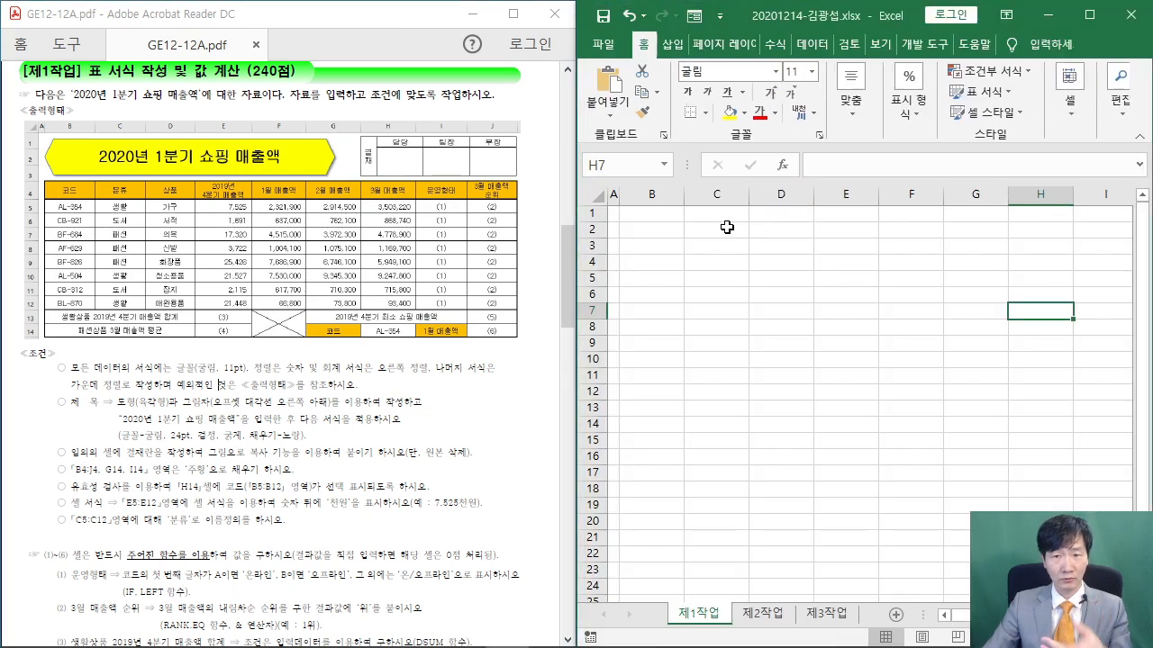
Widen the Excel workbook window beside the PDF exam sheet
{"action": "left_click", "coordinate": [762, 310]}
{"action": "left_click_drag", "start_coordinate": [570, 167], "coordinate": [394, 167]}
{"action": "left_click", "coordinate": [532, 279]}
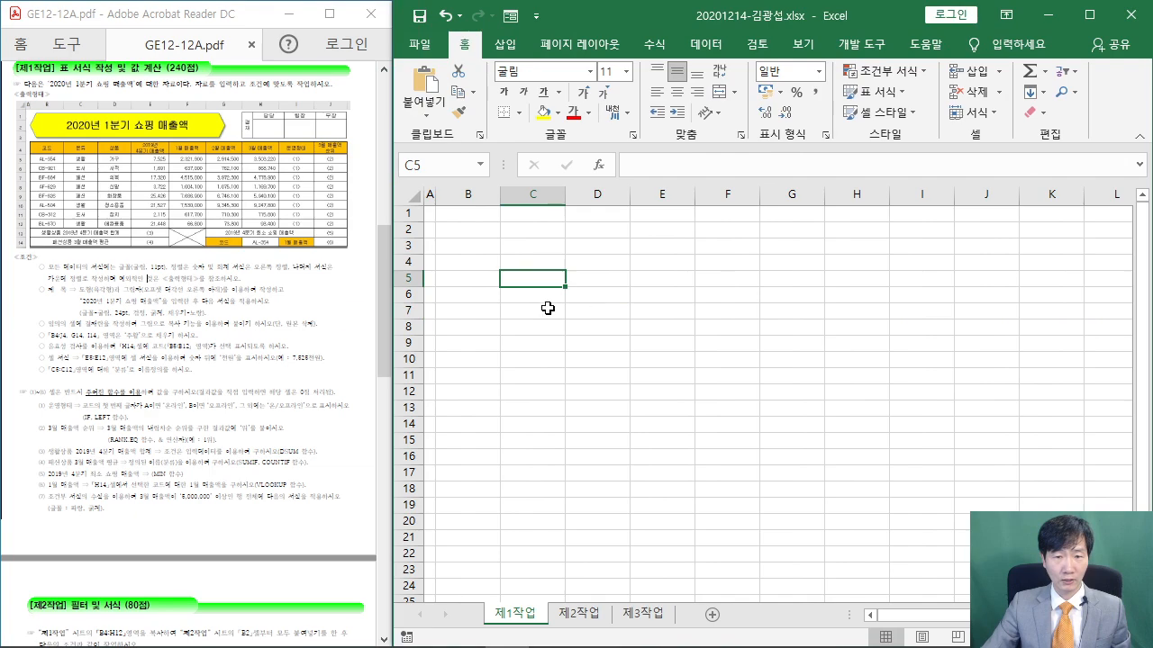
{"action": "scroll", "coordinate": [292, 317], "scroll_direction": "up", "scroll_amount": 5}
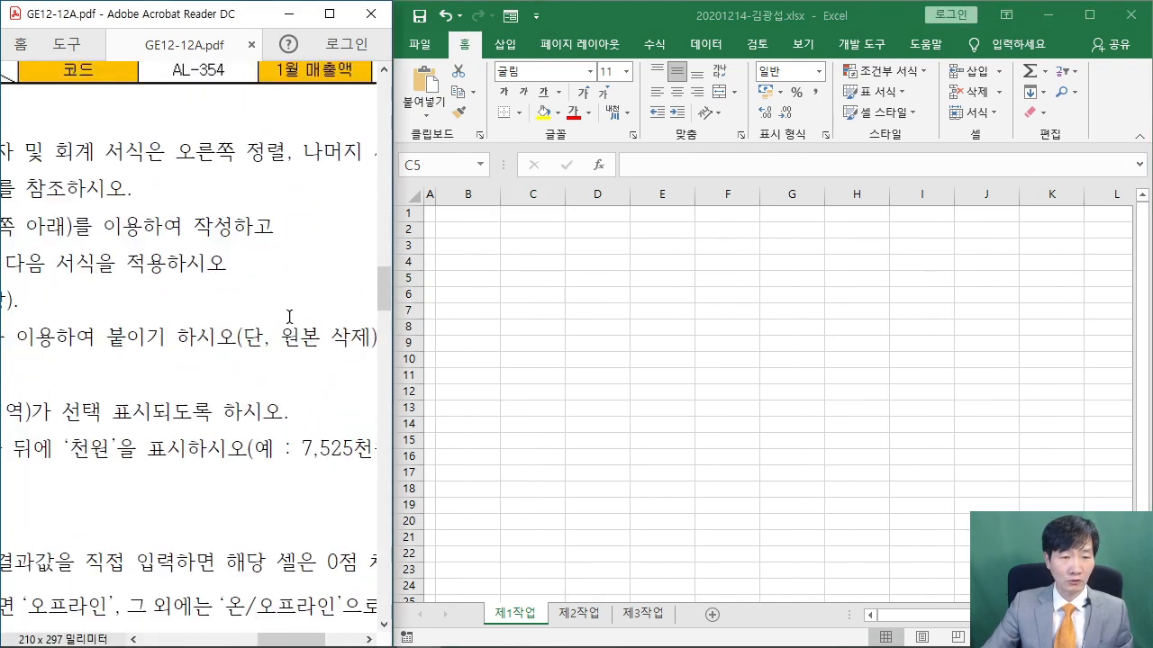
{"action": "left_click_drag", "start_coordinate": [277, 638], "coordinate": [132, 634]}
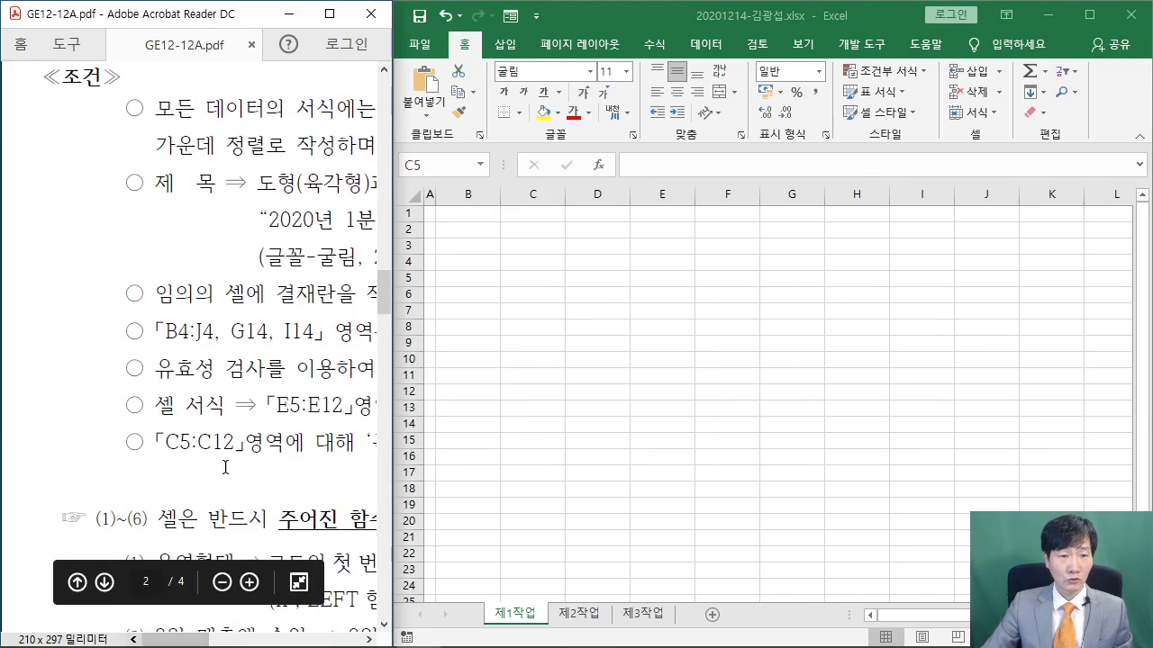
{"action": "scroll", "coordinate": [255, 411], "scroll_direction": "up", "scroll_amount": 3}
{"action": "scroll", "coordinate": [255, 411], "scroll_direction": "up", "scroll_amount": 5}
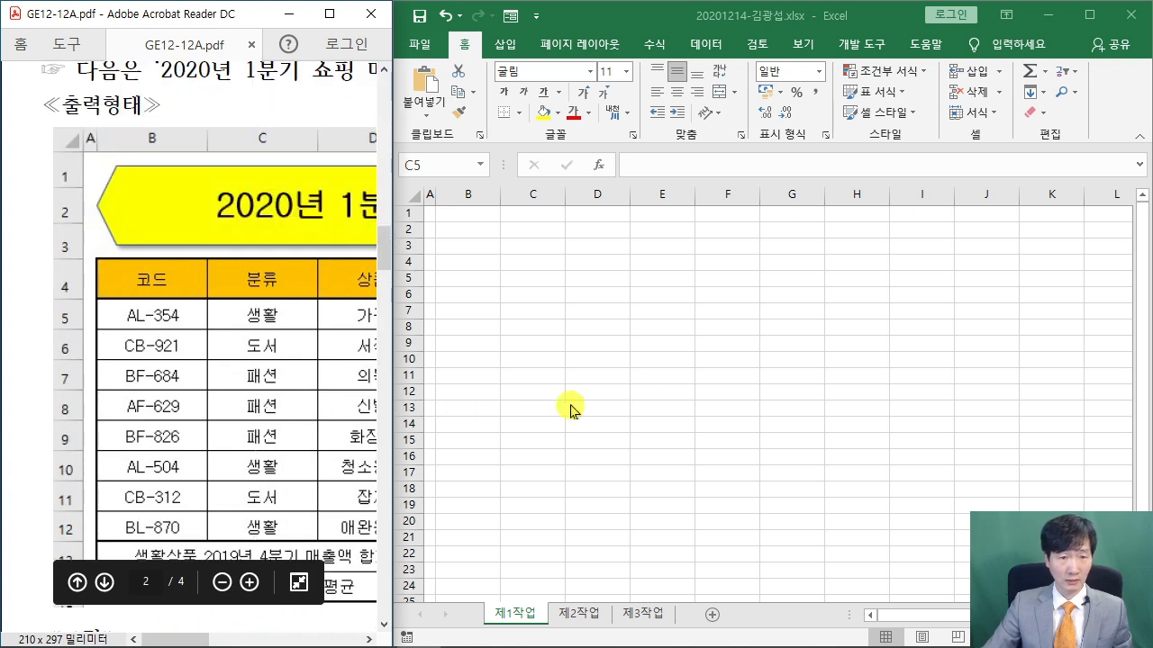
{"action": "scroll", "coordinate": [619, 383], "scroll_direction": "down", "scroll_amount": 1}
Collapse the ribbon for more sheet space and select B4:H14 on 제1작업
{"action": "left_click", "coordinate": [465, 45]}
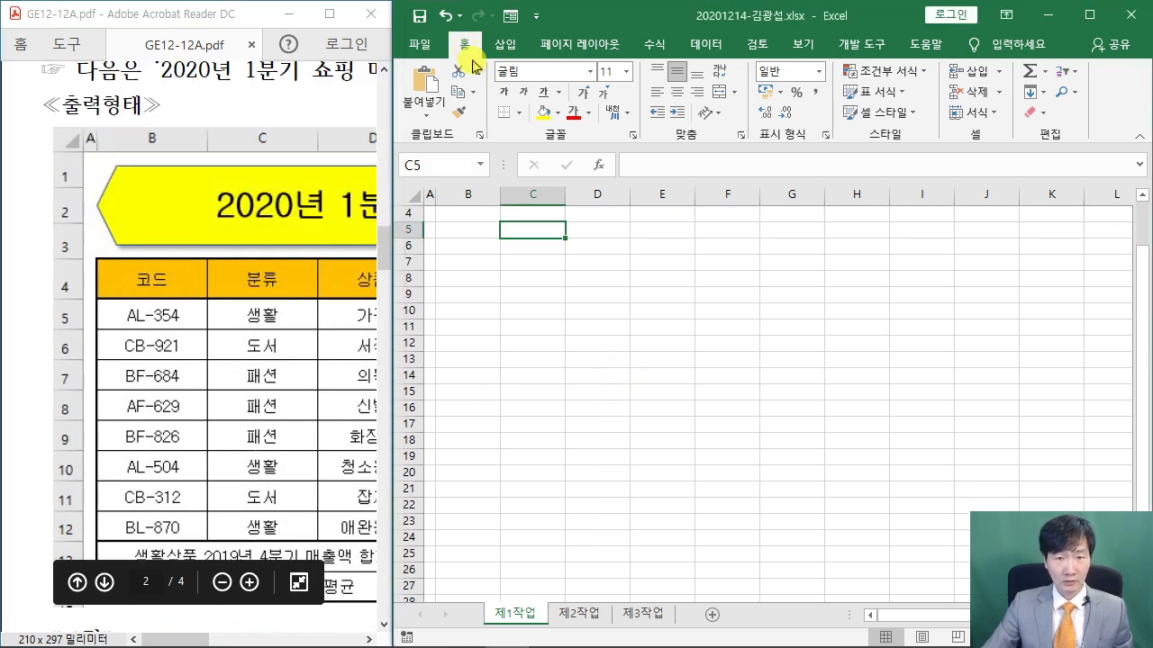
{"action": "double_click", "coordinate": [464, 45]}
{"action": "left_click", "coordinate": [662, 323]}
{"action": "scroll", "coordinate": [556, 235], "scroll_direction": "up", "scroll_amount": 4}
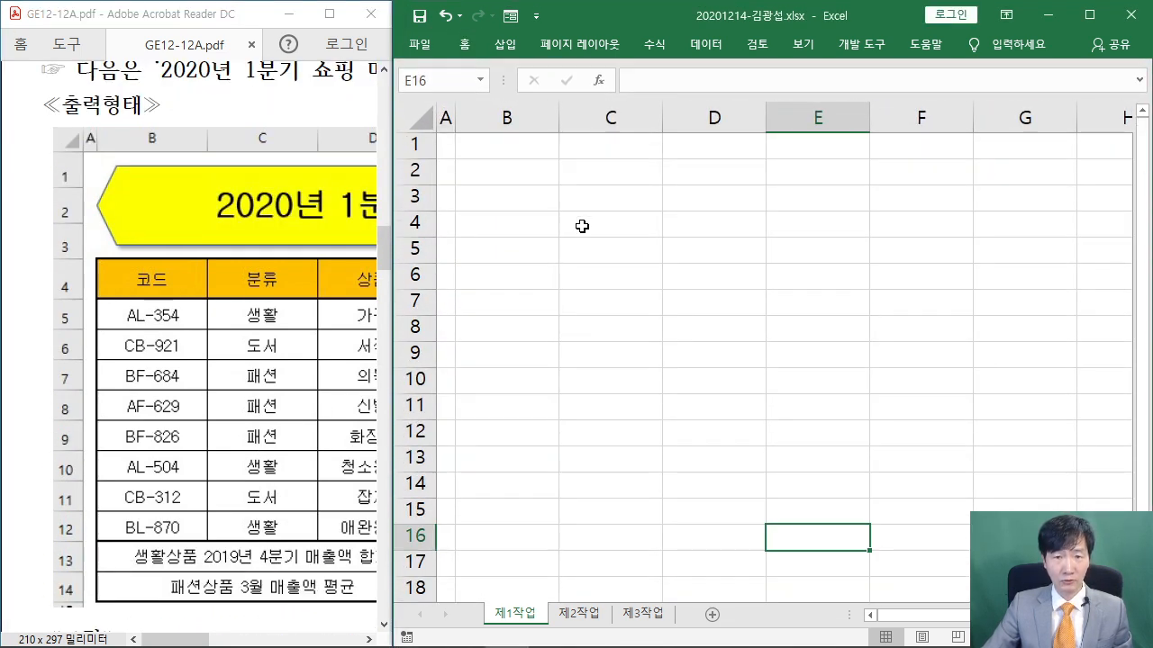
{"action": "left_click_drag", "start_coordinate": [490, 221], "coordinate": [704, 485]}
{"action": "left_click_drag", "start_coordinate": [1008, 616], "coordinate": [895, 615]}
{"action": "scroll", "coordinate": [870, 503], "scroll_direction": "down", "scroll_amount": 2}
{"action": "scroll", "coordinate": [869, 502], "scroll_direction": "up", "scroll_amount": 1}
{"action": "scroll", "coordinate": [869, 502], "scroll_direction": "up", "scroll_amount": 1}
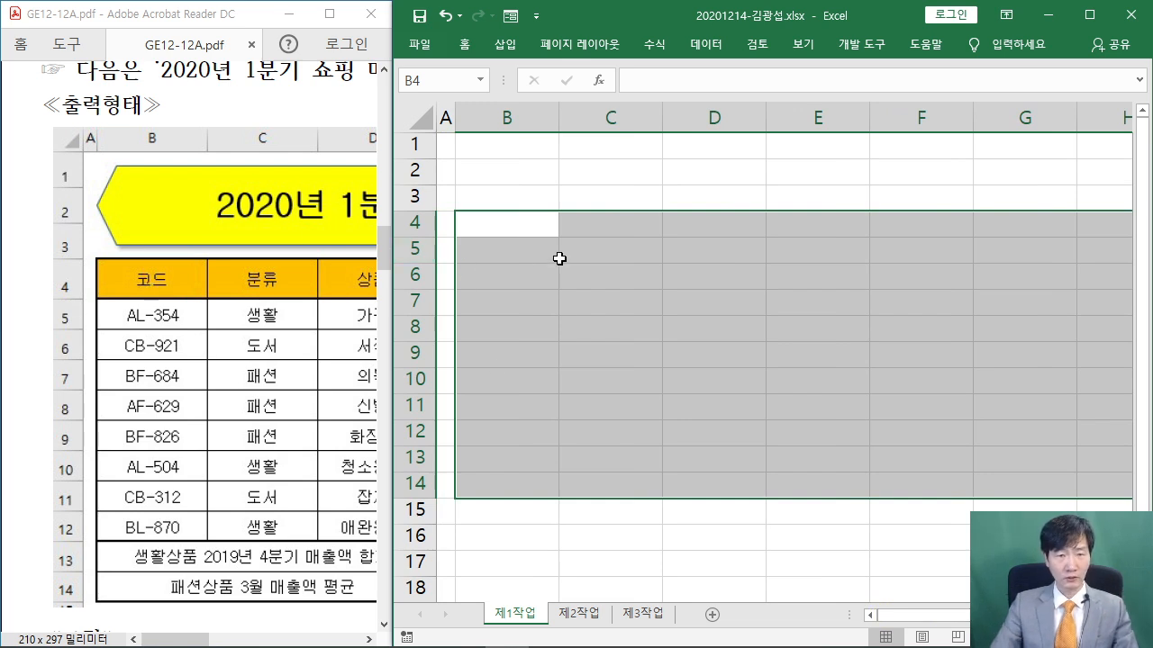
Enter the 코드 header and codes AL-354, CB-921, BF-684, AF-629, BF-826, AL-504, CB-312, BL-870 in B4:B12
{"action": "type", "text": "코드"}
{"action": "key", "text": "Return"}
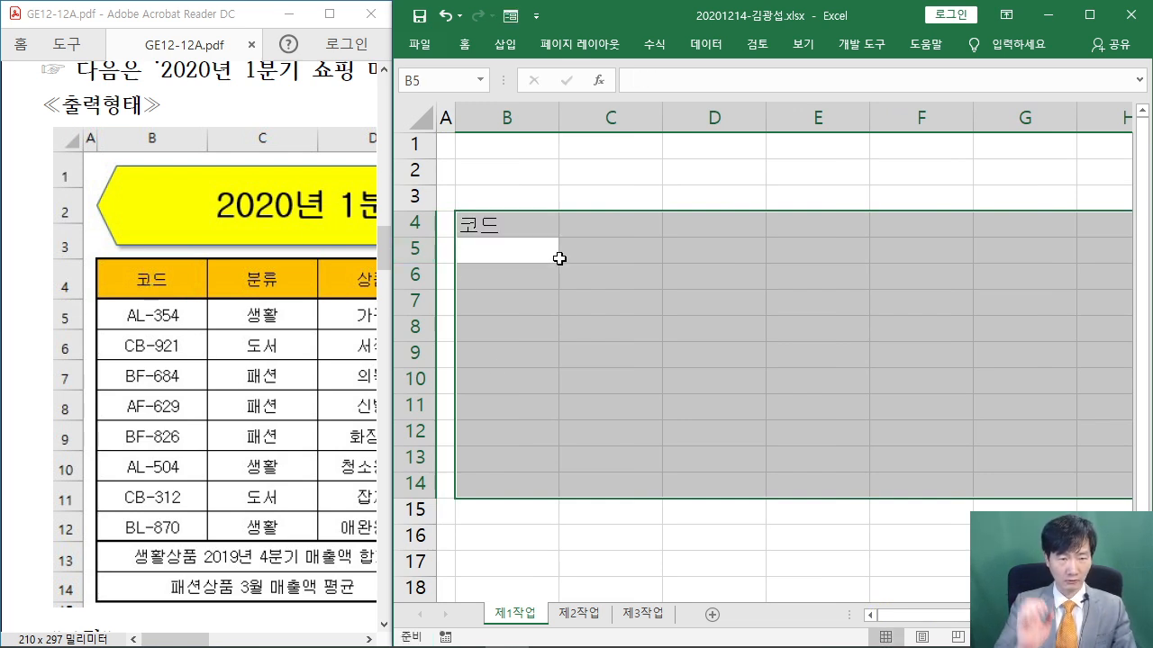
{"action": "type", "text": "ㅁ"}
{"action": "key", "text": "BackSpace"}
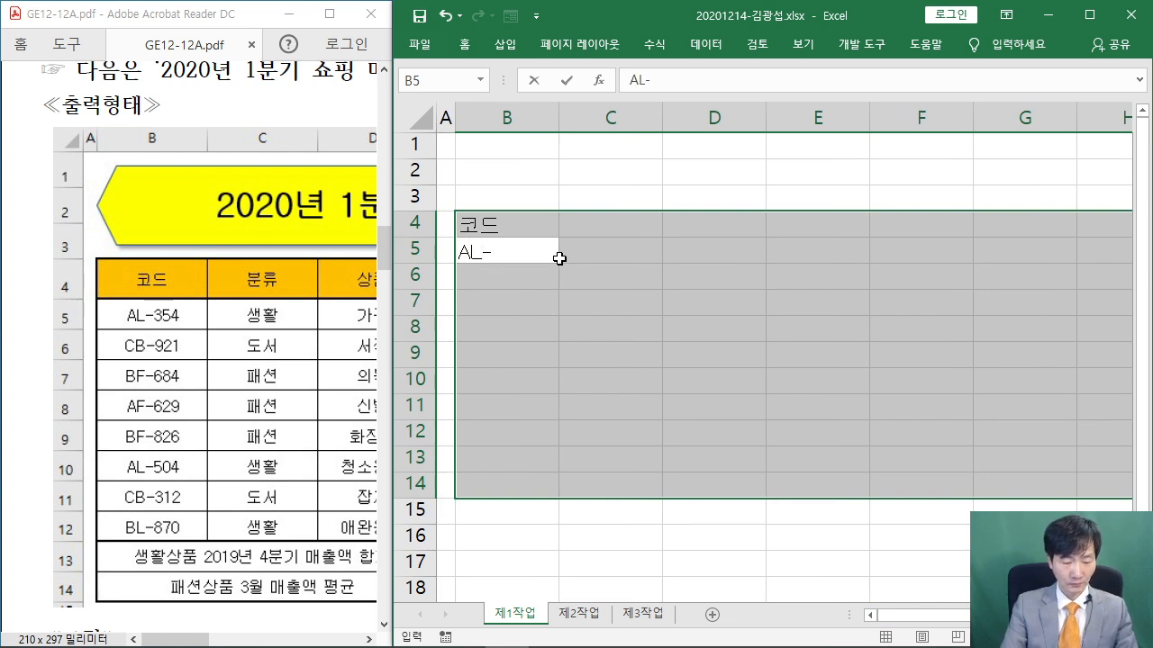
{"action": "type", "text": "AL-354"}
{"action": "key", "text": "Return"}
{"action": "type", "text": "CB-"}
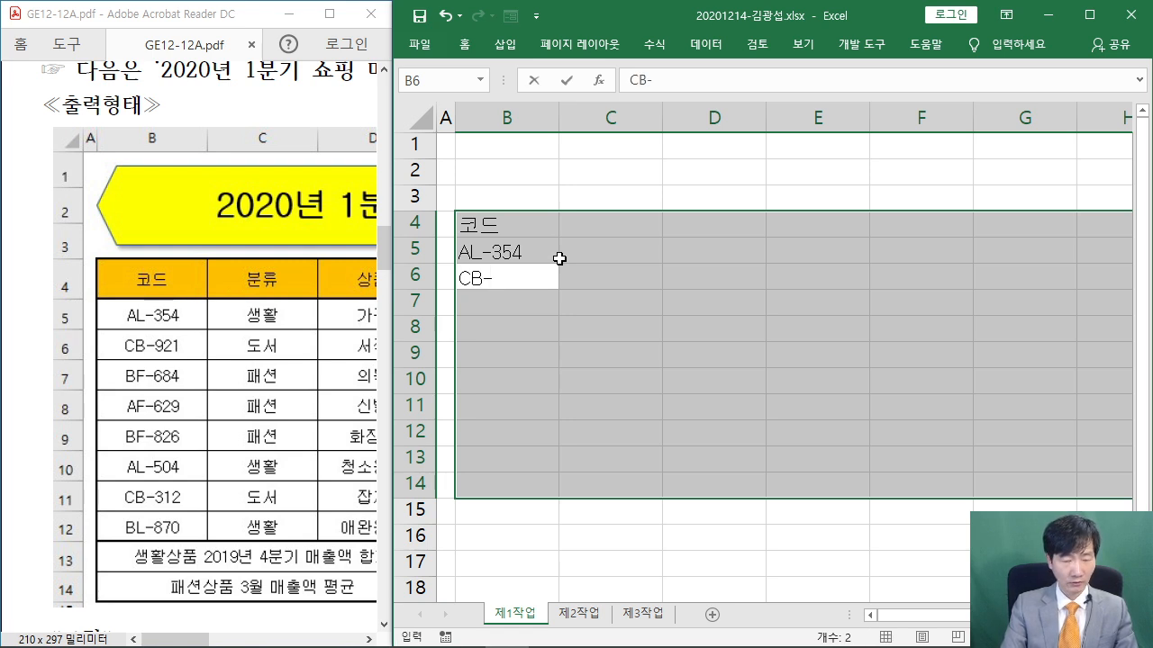
{"action": "type", "text": "921"}
{"action": "key", "text": "Return"}
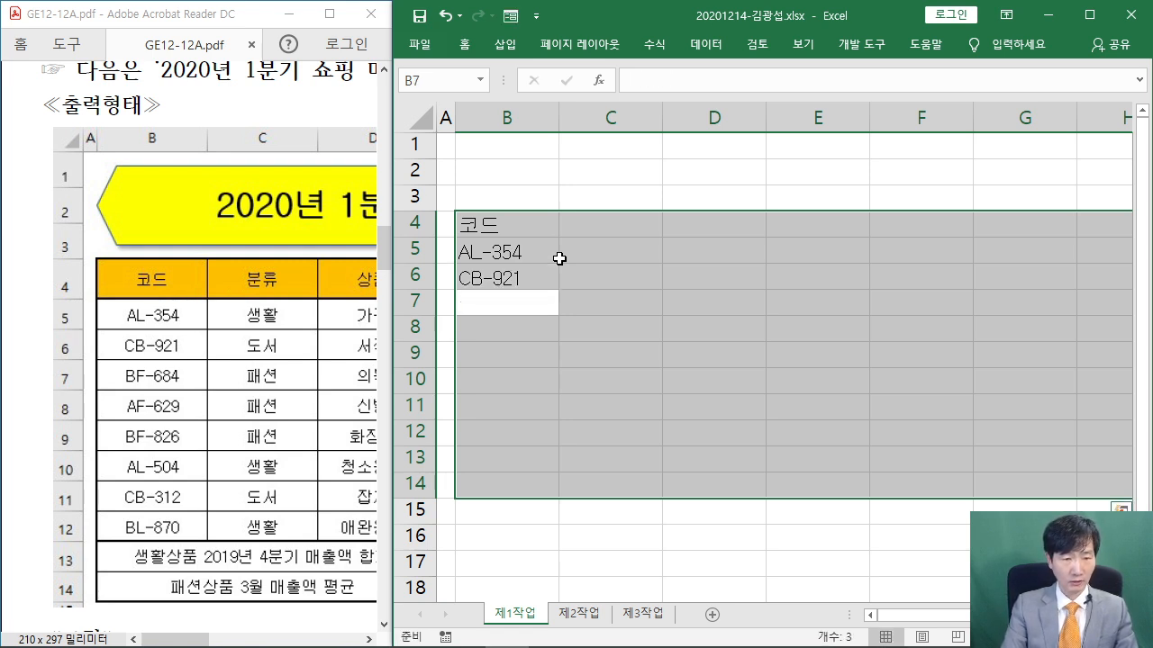
{"action": "type", "text": "BR"}
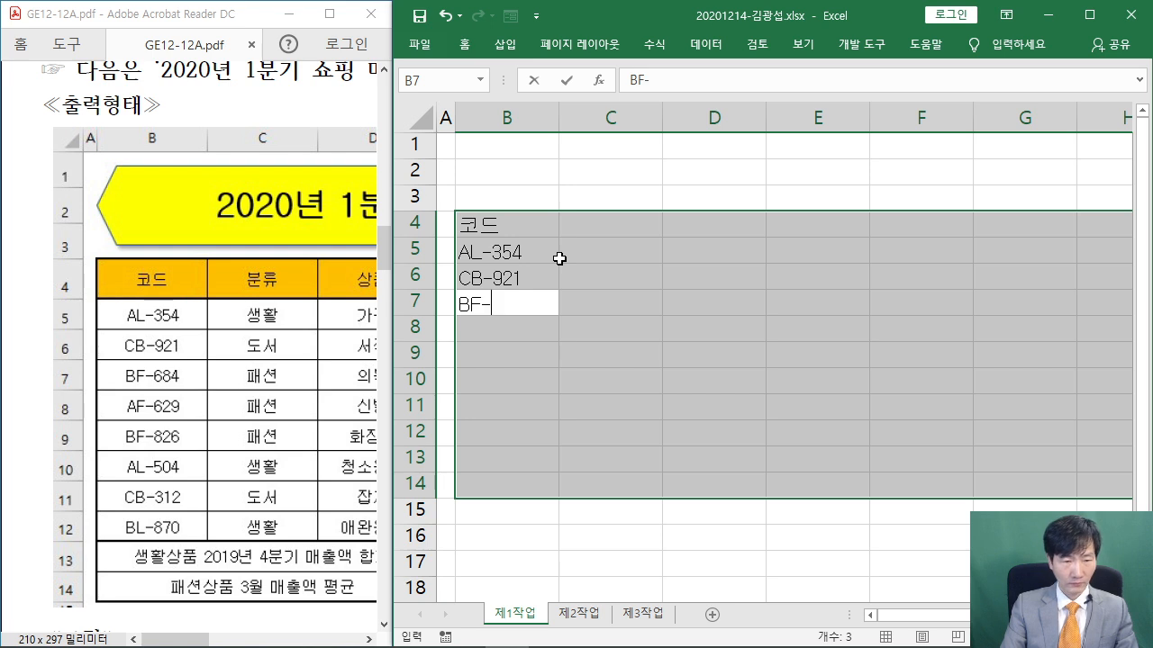
{"action": "type", "text": "-684"}
{"action": "key", "text": "Return"}
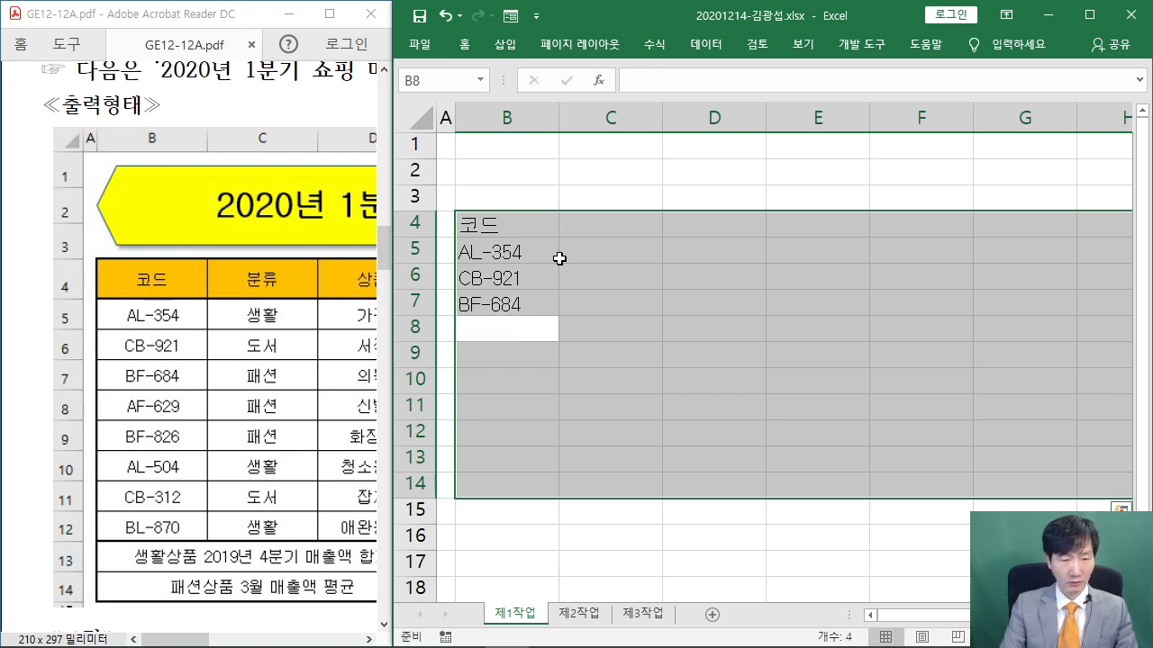
{"action": "type", "text": "AF"}
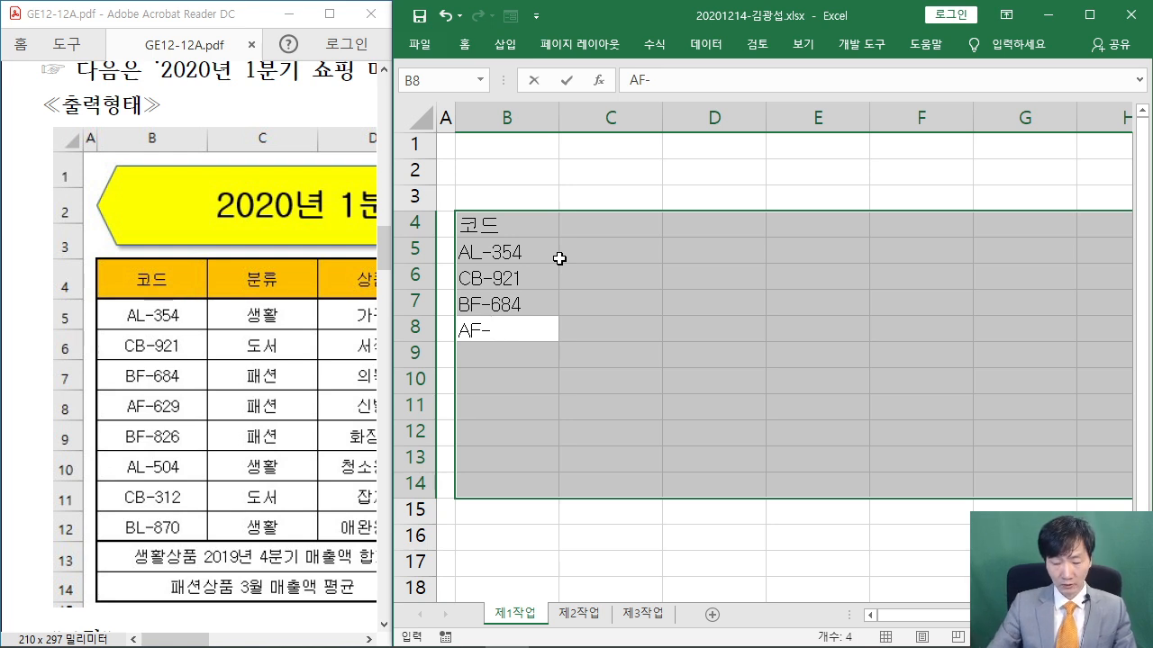
{"action": "type", "text": "-629"}
{"action": "key", "text": "Return"}
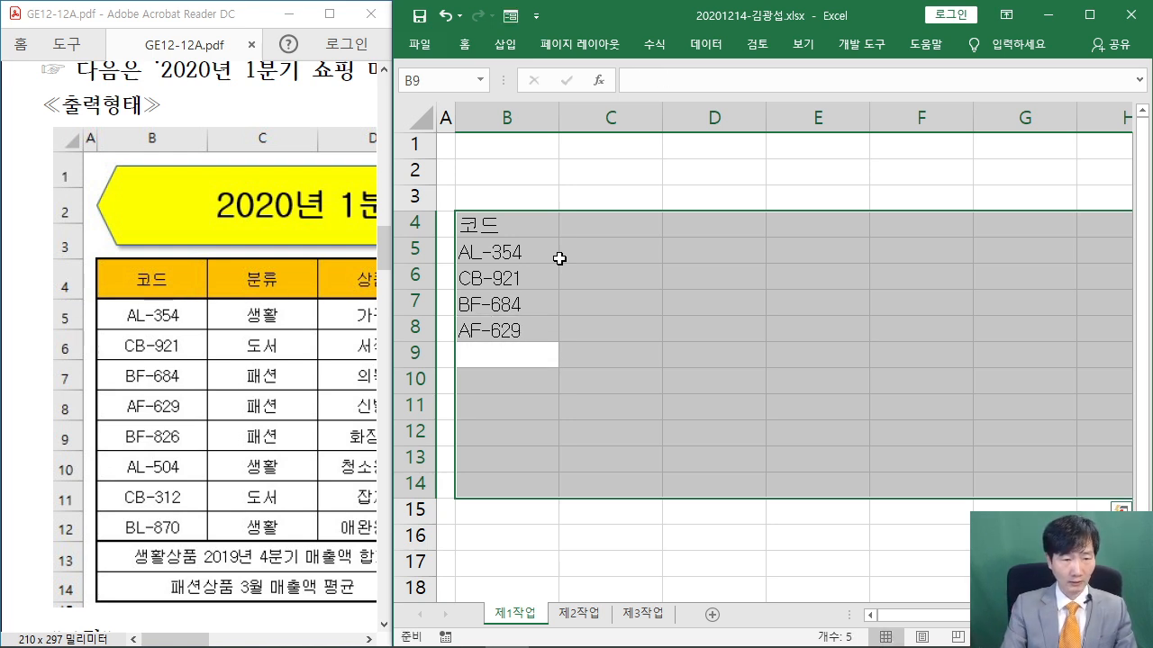
{"action": "type", "text": "B"}
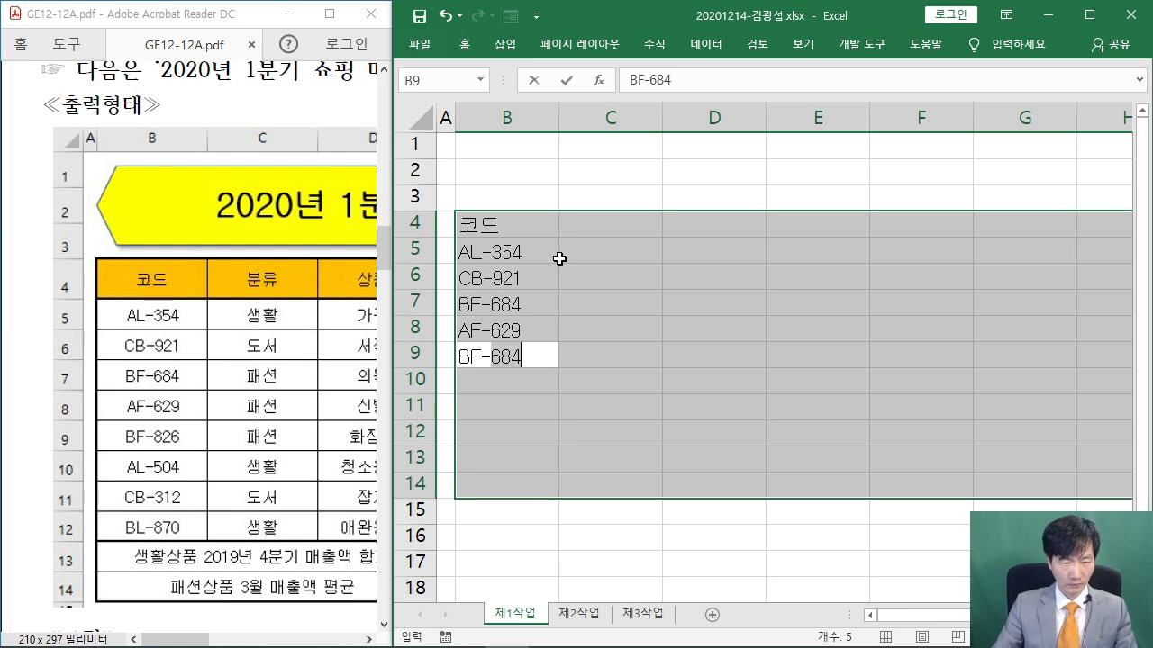
{"action": "type", "text": "F-826"}
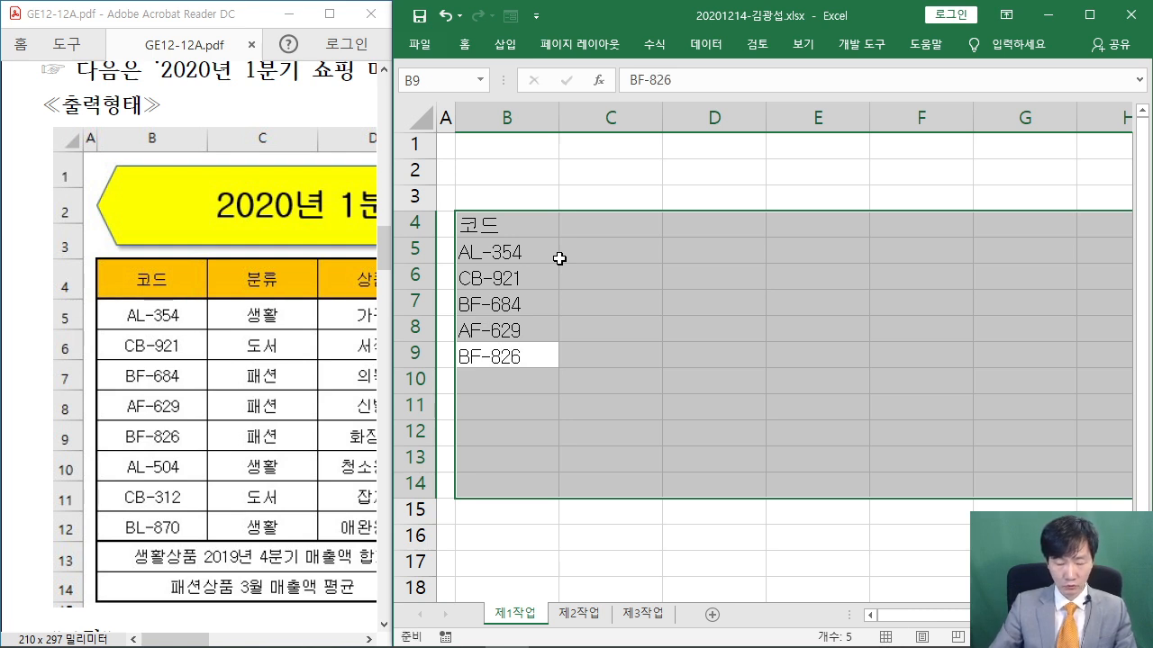
{"action": "key", "text": "Return"}
{"action": "type", "text": "AL"}
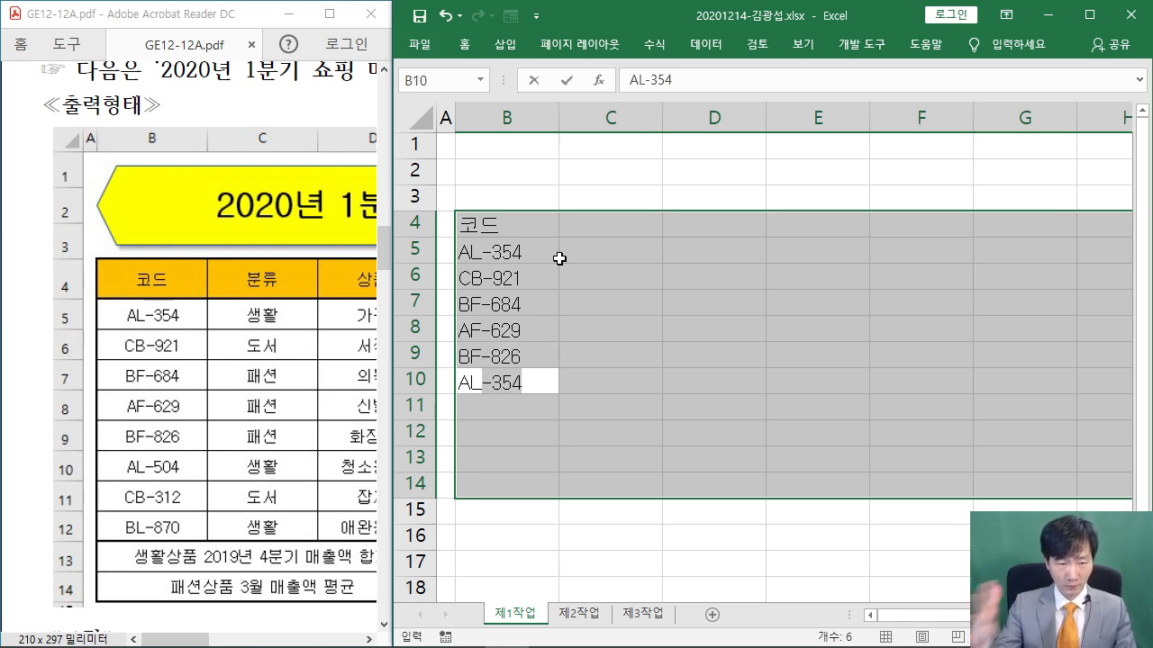
{"action": "type", "text": "-50"}
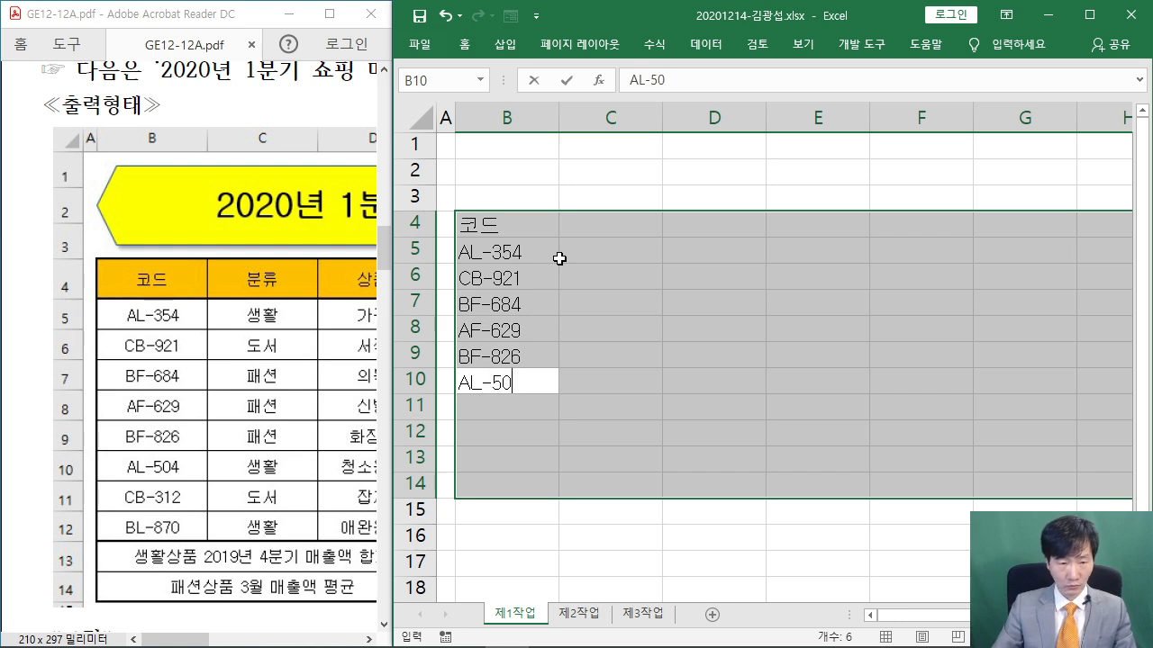
{"action": "type", "text": "4"}
{"action": "key", "text": "Return"}
{"action": "type", "text": "DB"}
{"action": "key", "text": "BackSpace"}
{"action": "key", "text": "BackSpace"}
{"action": "type", "text": "CB"}
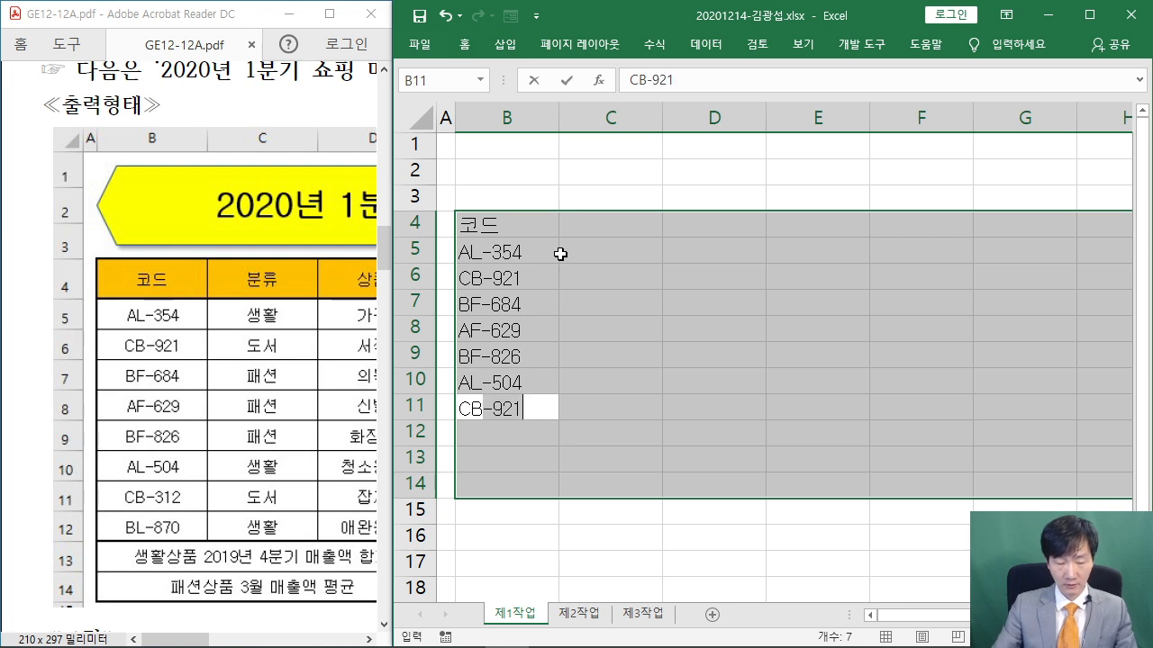
{"action": "type", "text": "-3"}
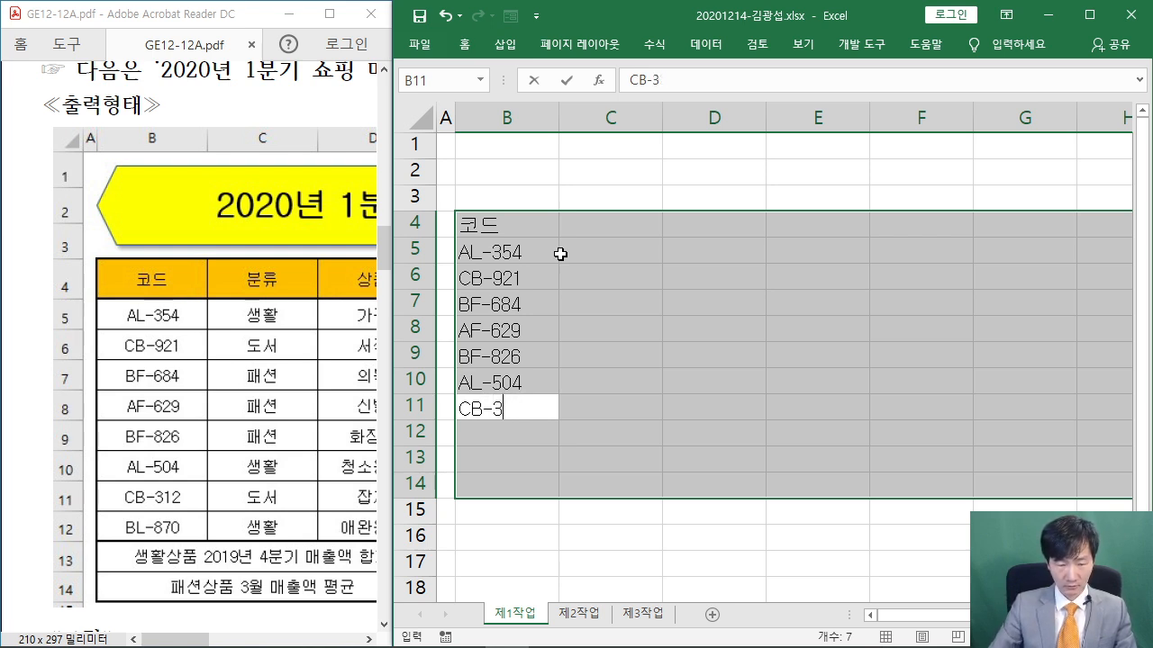
{"action": "type", "text": "22"}
{"action": "key", "text": "Return"}
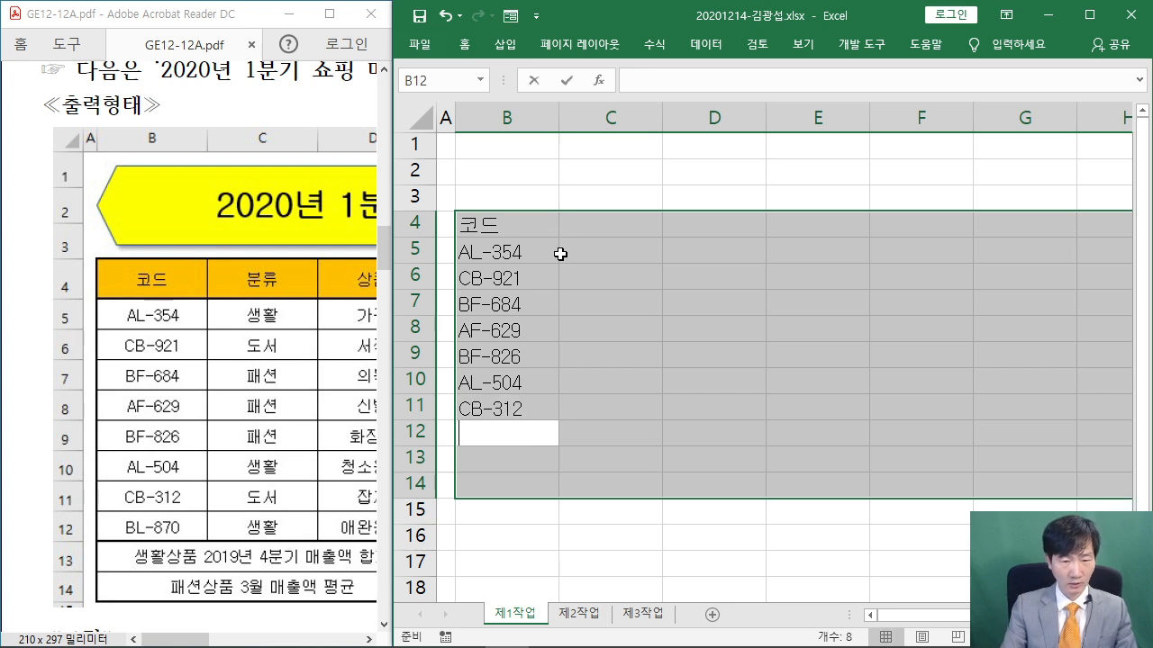
{"action": "type", "text": "BL-870"}
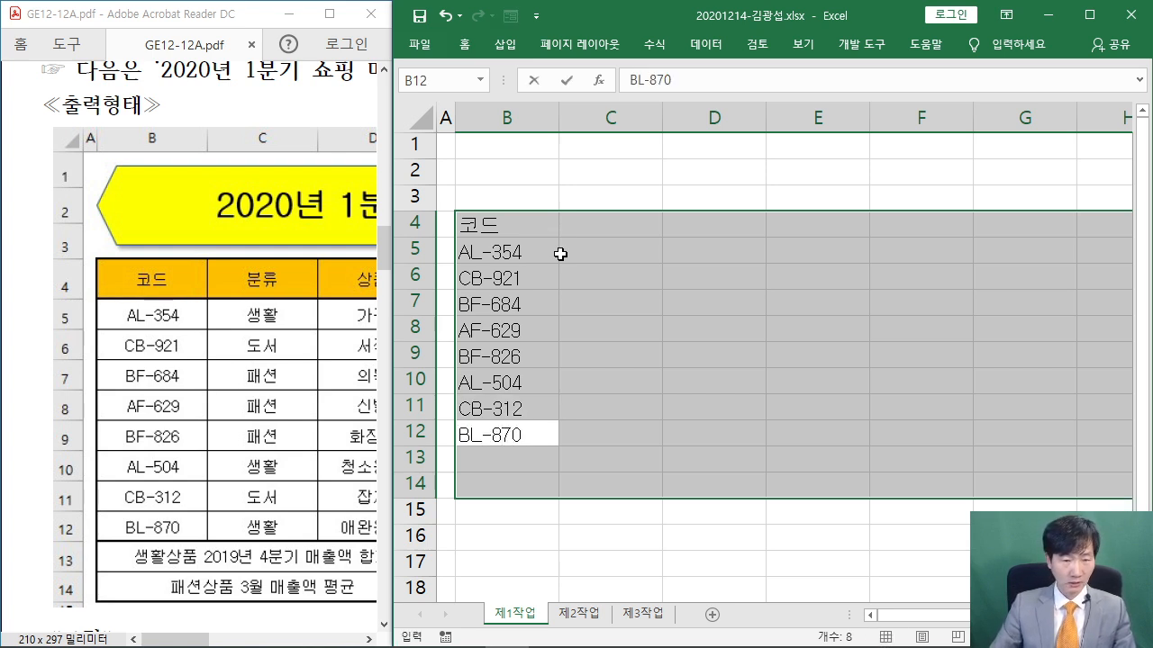
{"action": "key", "text": "Return"}
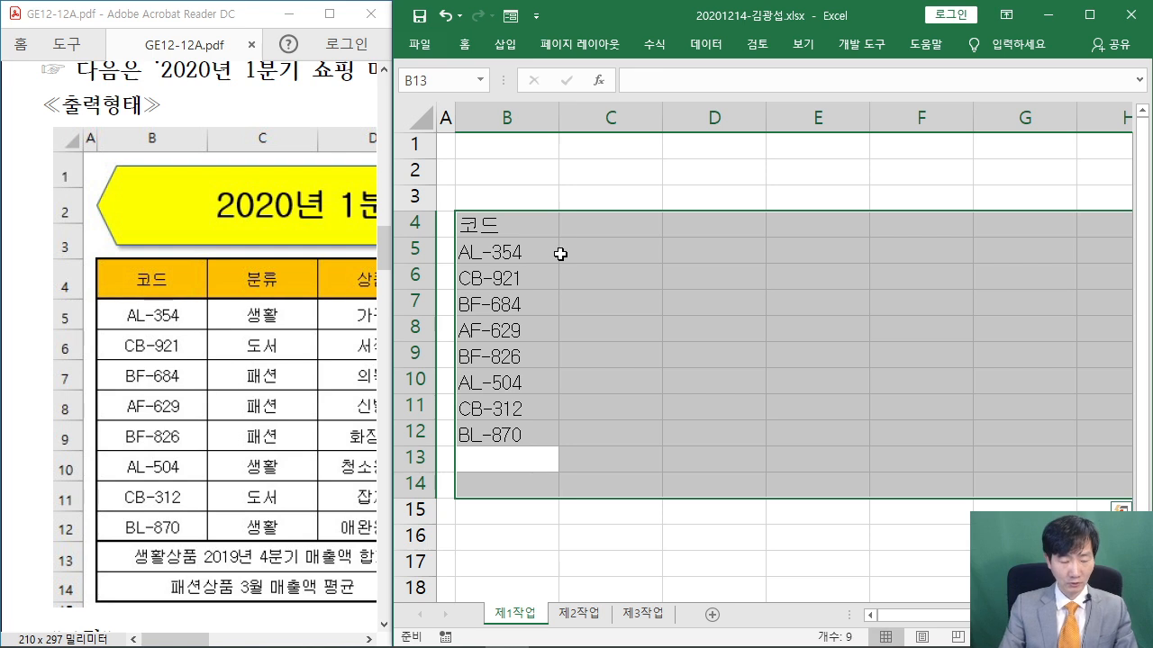
Enter the 2019년 4분기 매출액 합계 summary label in B13 and 패션상품 3월 매출액 평균 in B14
{"action": "type", "text": "생활요음"}
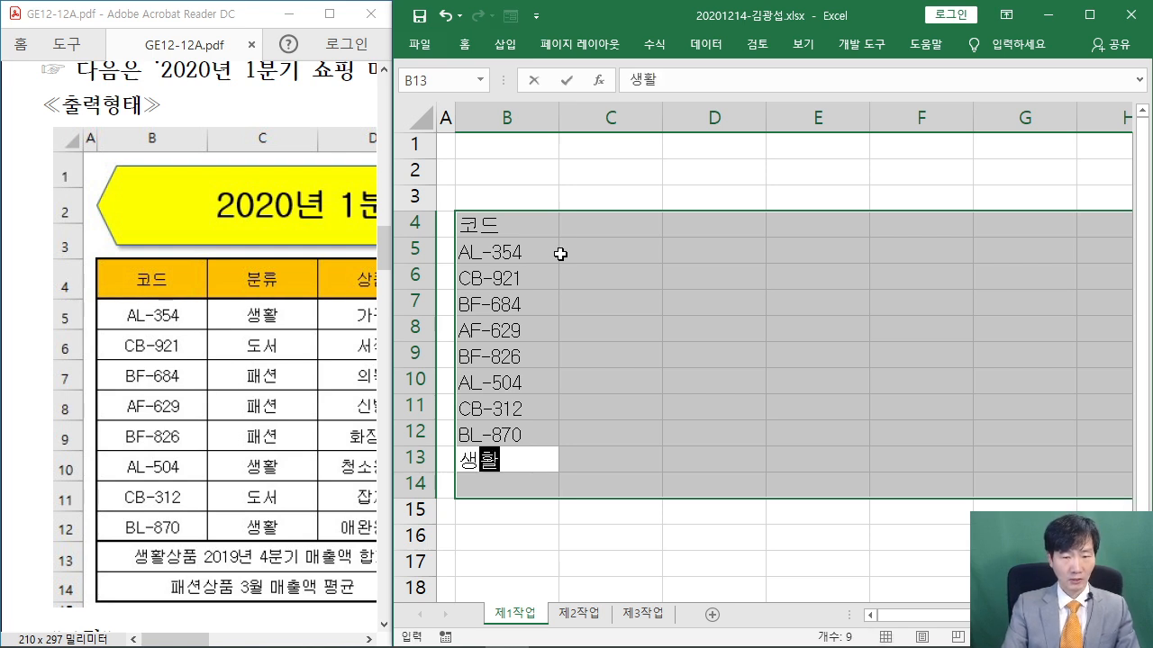
{"action": "key", "text": "BackSpace"}
{"action": "key", "text": "BackSpace"}
{"action": "key", "text": "BackSpace"}
{"action": "key", "text": "BackSpace"}
{"action": "type", "text": "ㅇ용품"}
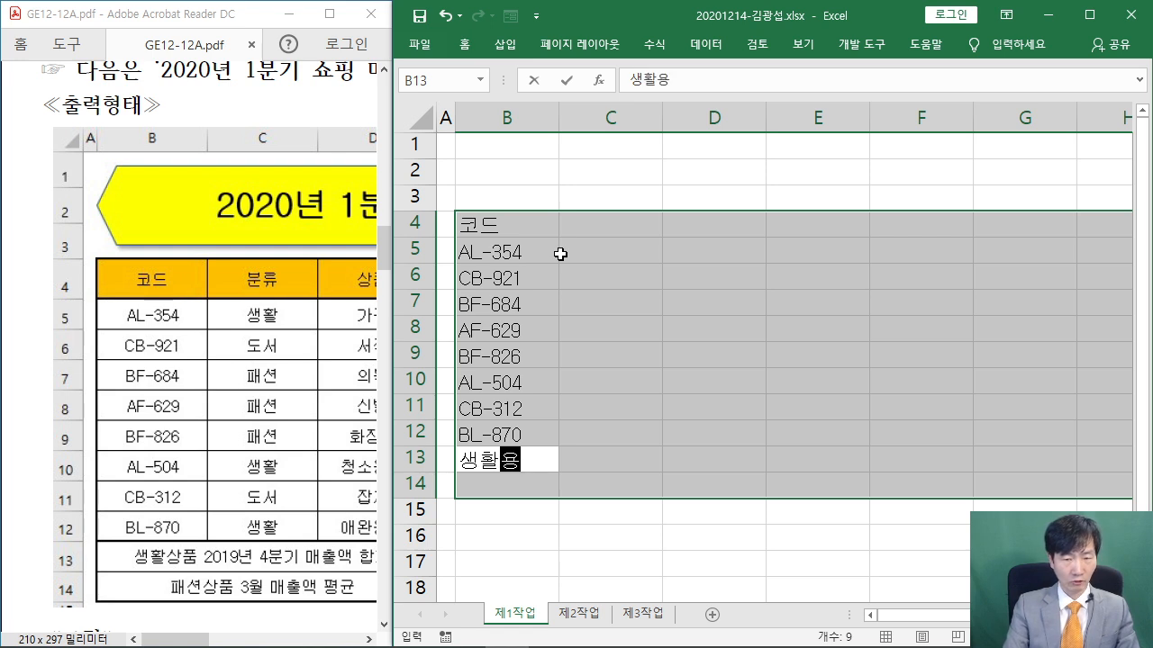
{"action": "key", "text": "BackSpace"}
{"action": "type", "text": "사용"}
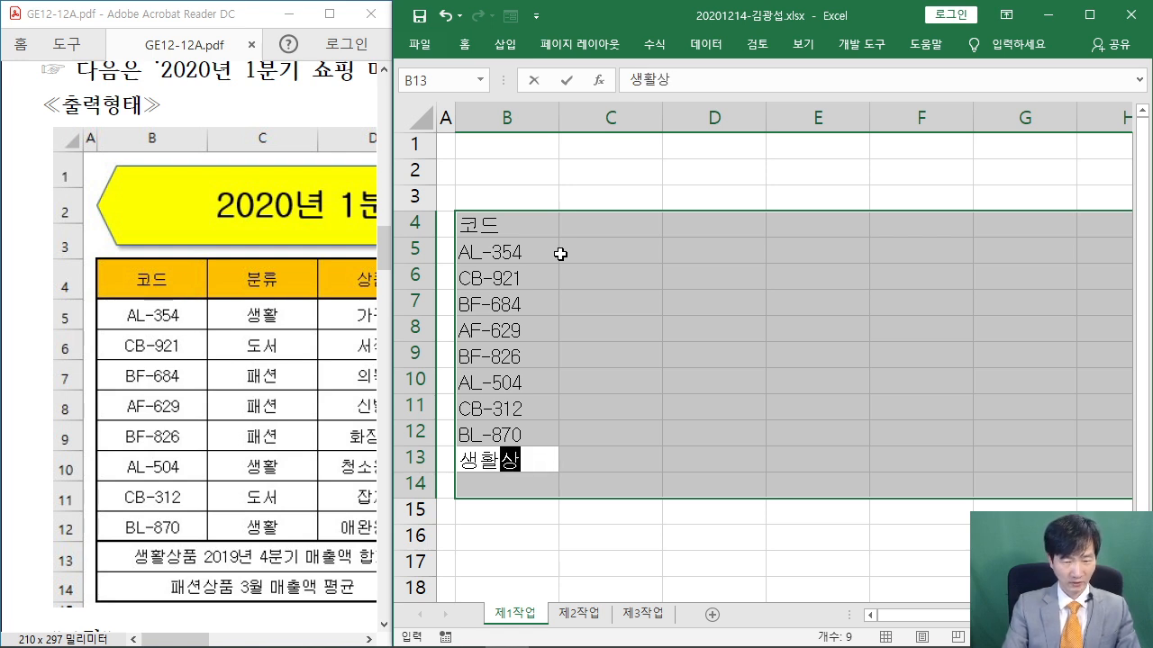
{"action": "key", "text": "BackSpace"}
{"action": "key", "text": "BackSpace"}
{"action": "type", "text": "상품 "}
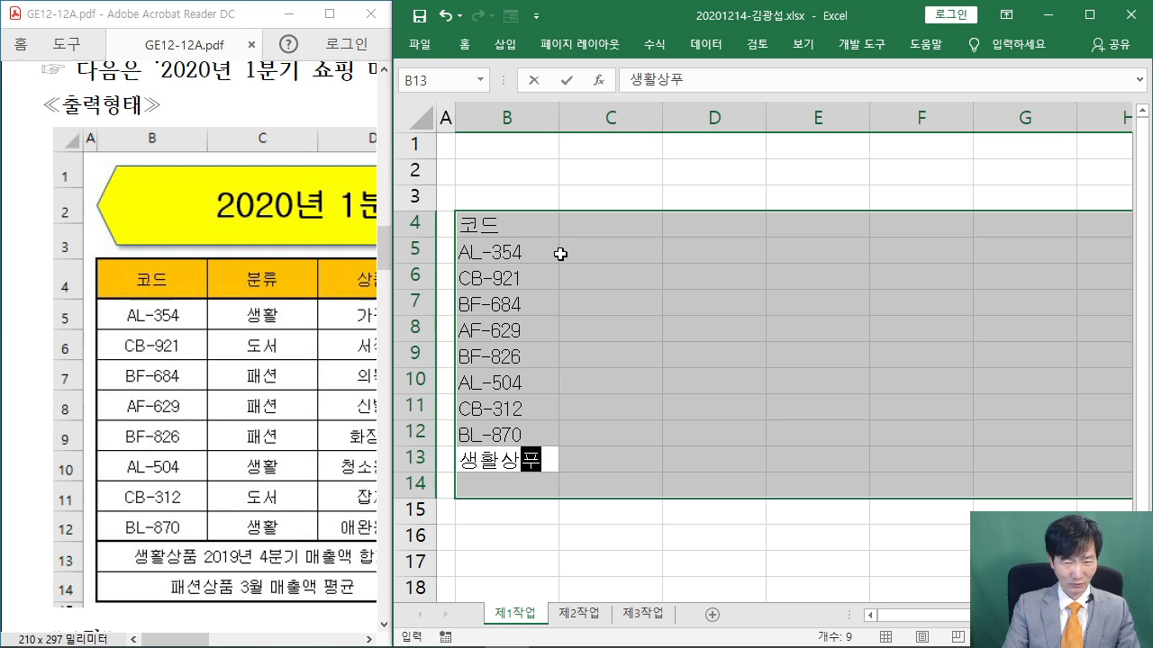
{"action": "type", "text": "2019년 4분기 매출액"}
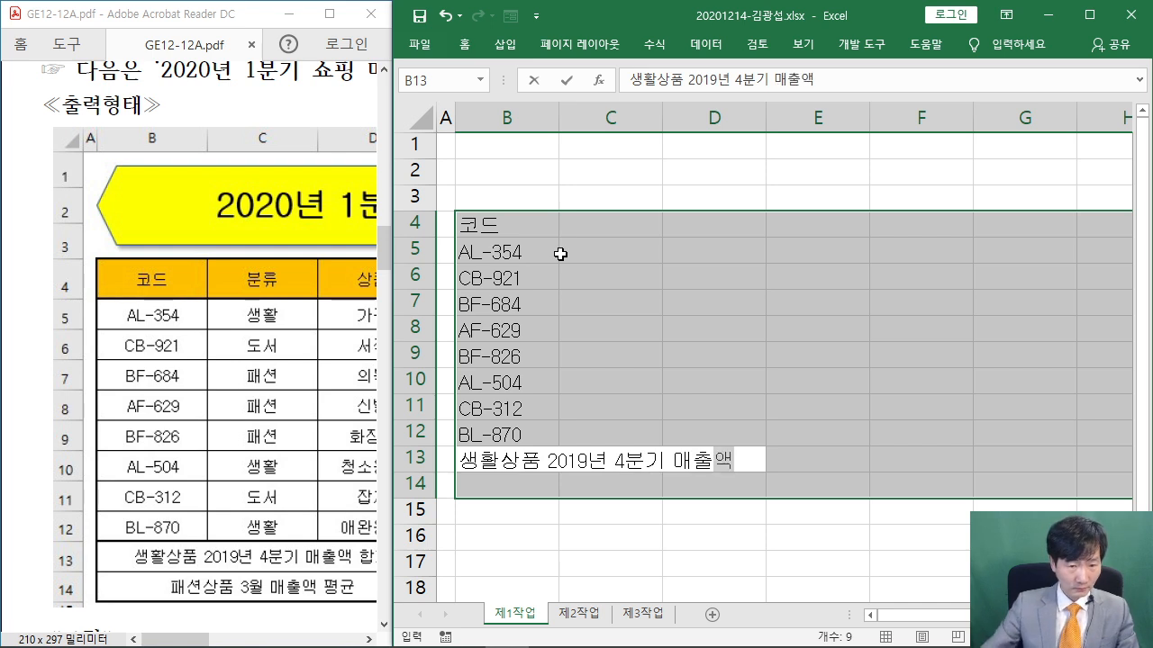
{"action": "left_click_drag", "start_coordinate": [184, 638], "coordinate": [200, 639]}
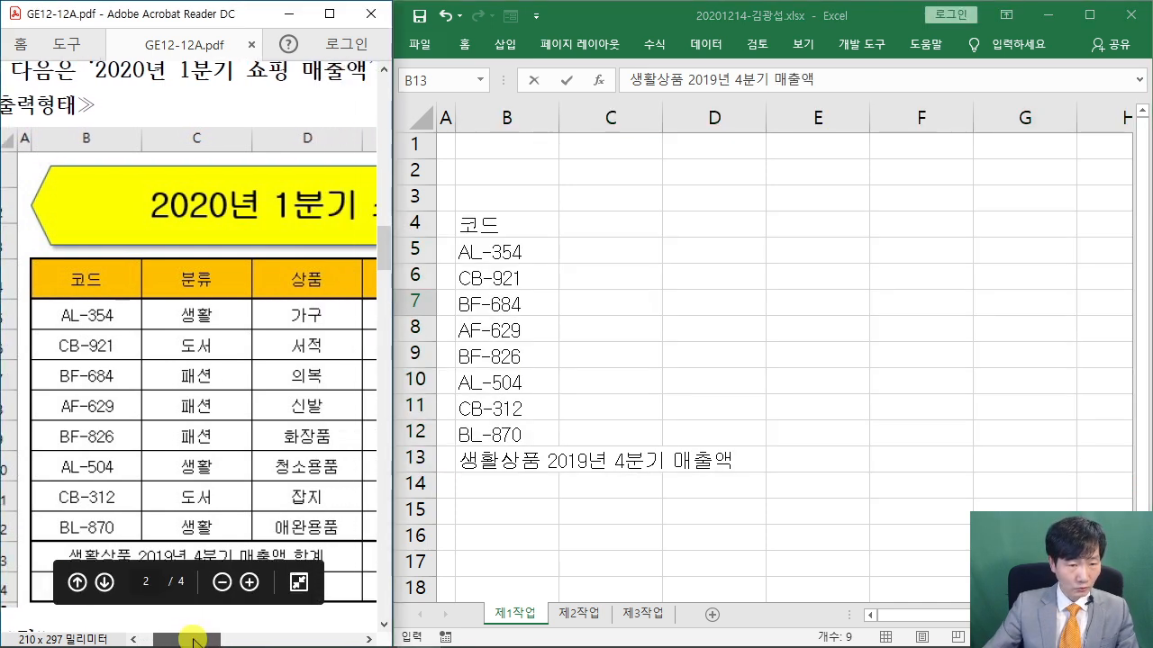
{"action": "left_click", "coordinate": [635, 22]}
{"action": "type", "text": "합계"}
{"action": "key", "text": "Return"}
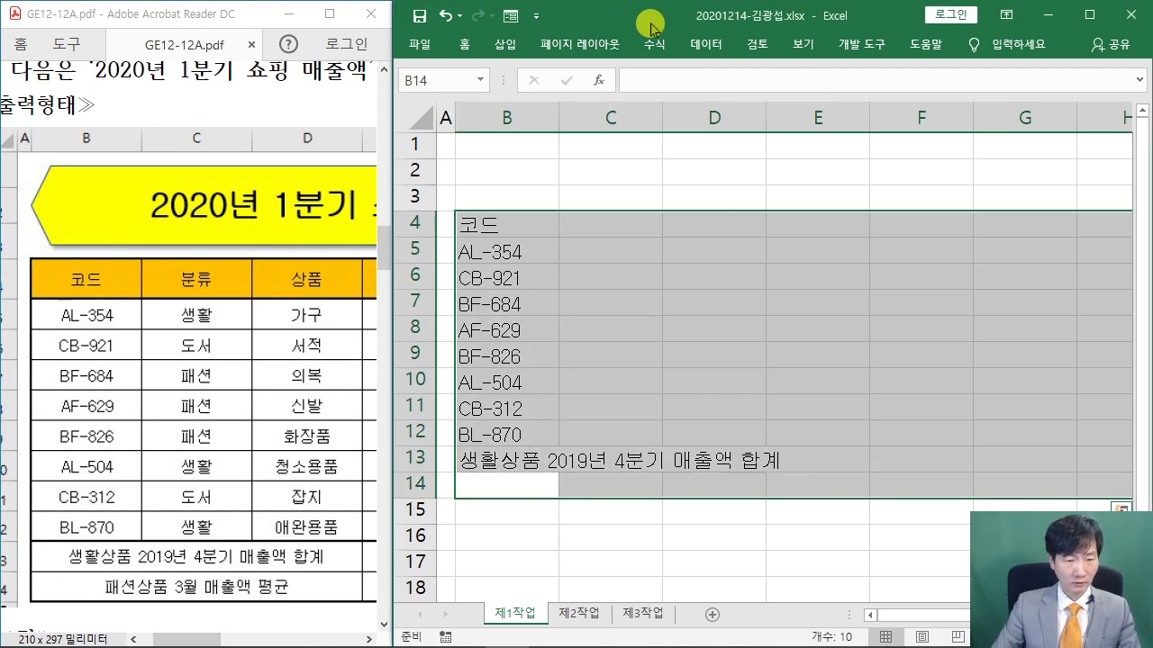
{"action": "type", "text": "패션상"}
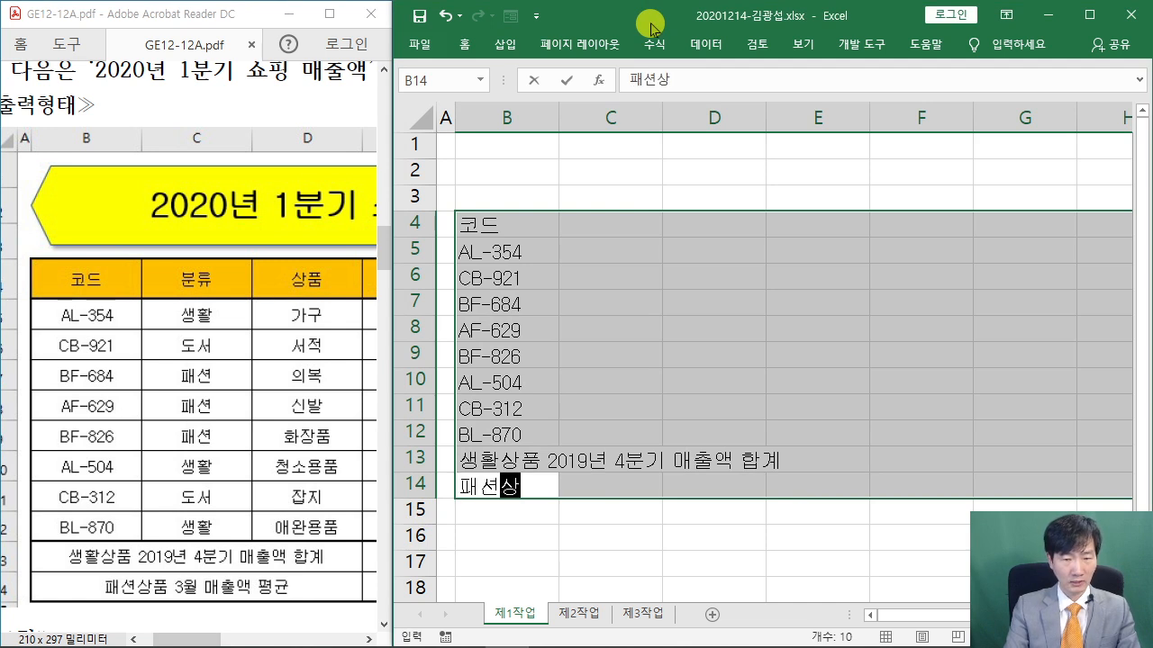
{"action": "type", "text": "품 3월 매출액"}
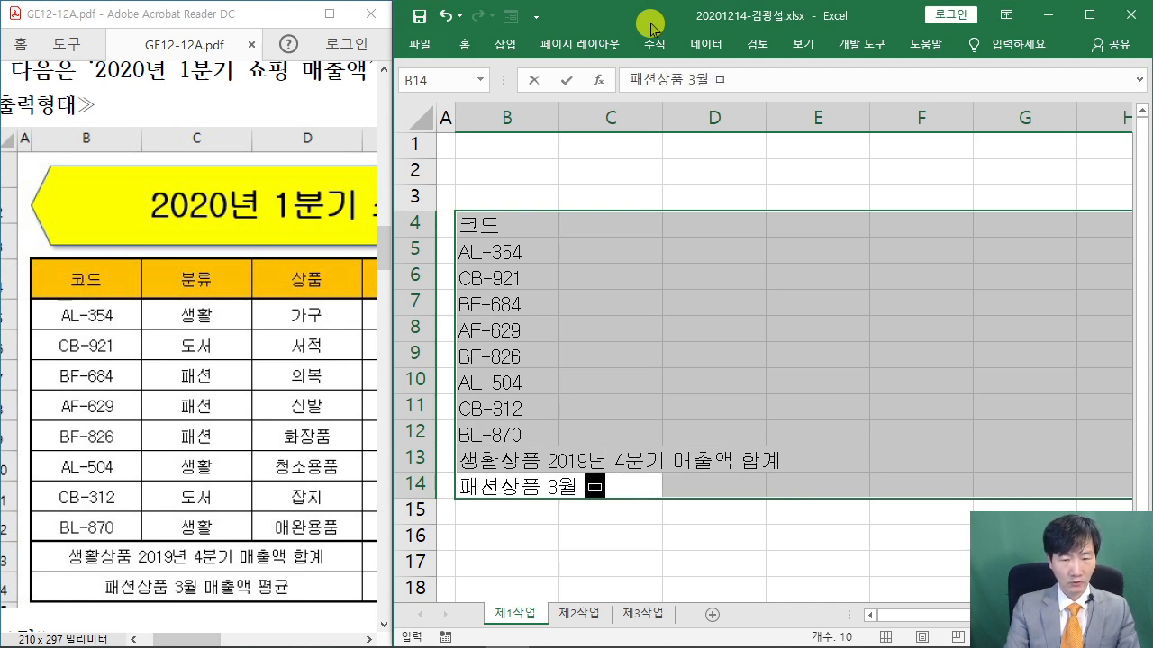
{"action": "type", "text": " 평균"}
{"action": "key", "text": "Return"}
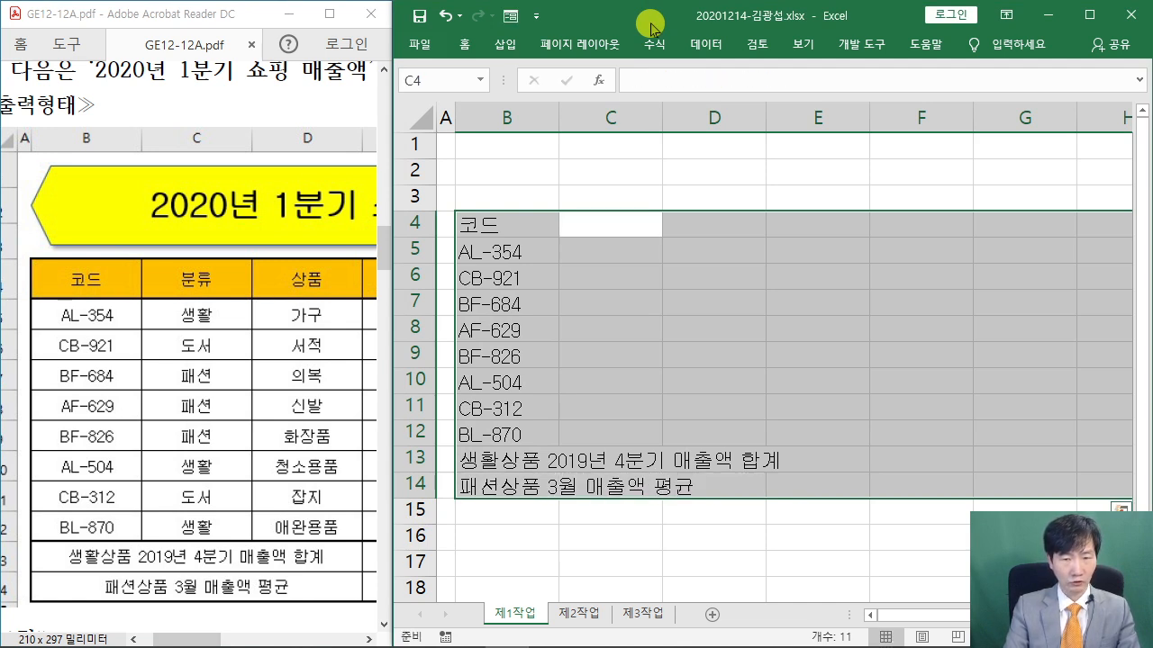
Enter the 분류 header and categories 생활, 도서, 패션, 패션, 패션, 생활, 도서, 생활 in C4:C12
{"action": "type", "text": "분류"}
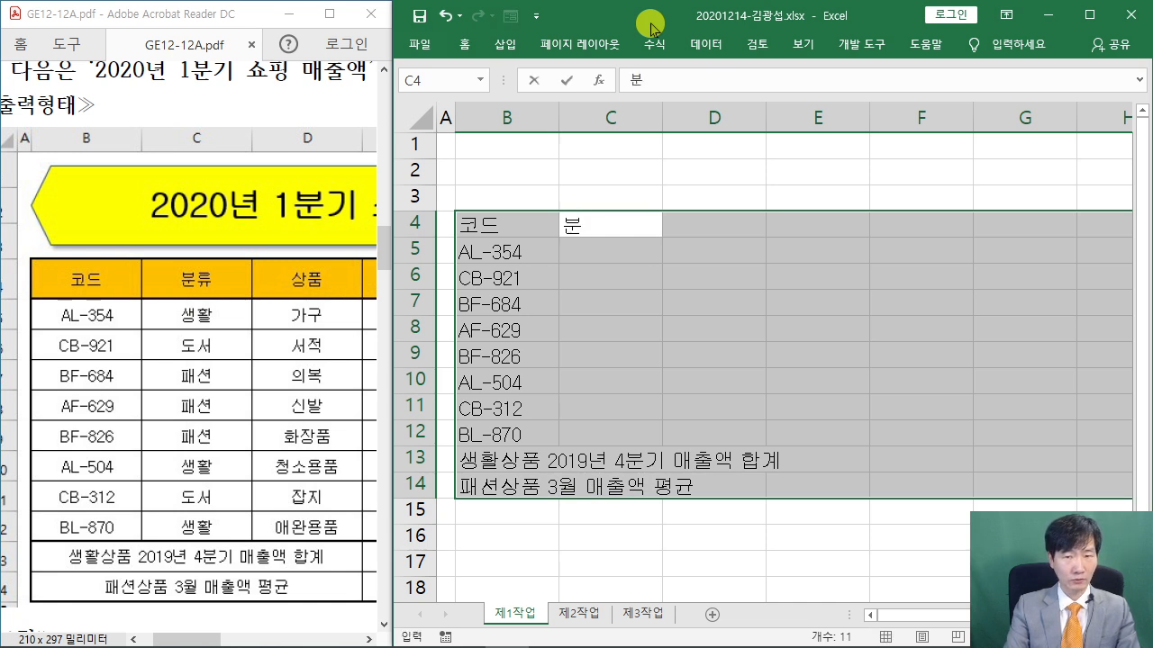
{"action": "key", "text": "Return"}
{"action": "type", "text": "생활"}
{"action": "key", "text": "Return"}
{"action": "type", "text": "도서"}
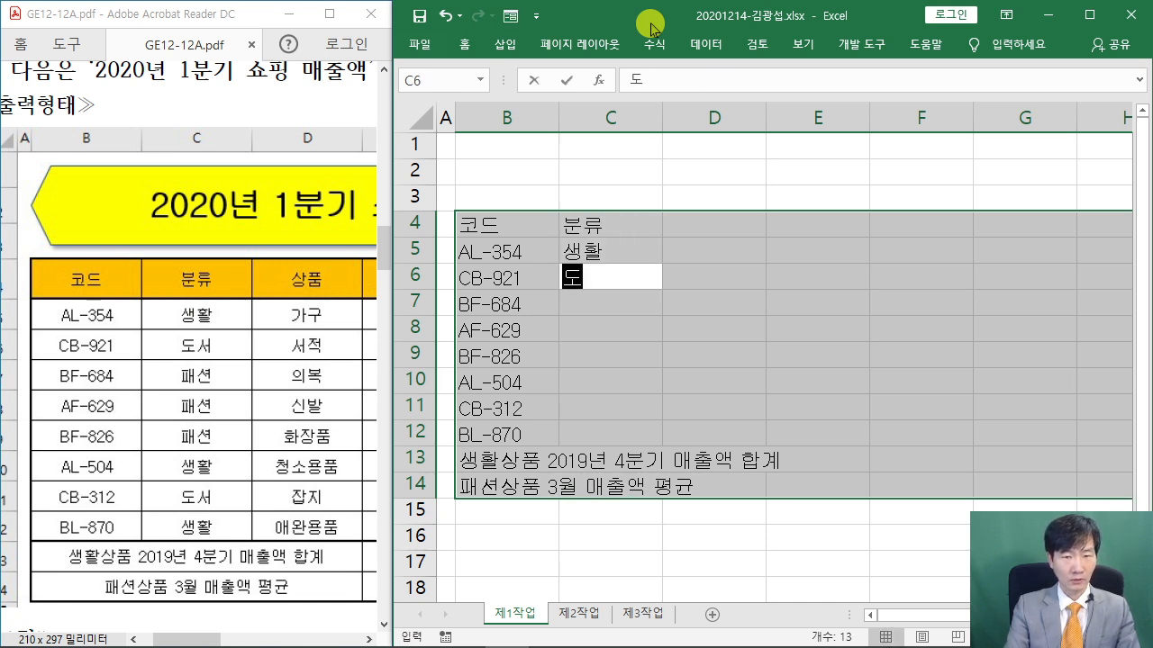
{"action": "key", "text": "Return"}
{"action": "type", "text": "패션"}
{"action": "key", "text": "Return"}
{"action": "type", "text": "패션"}
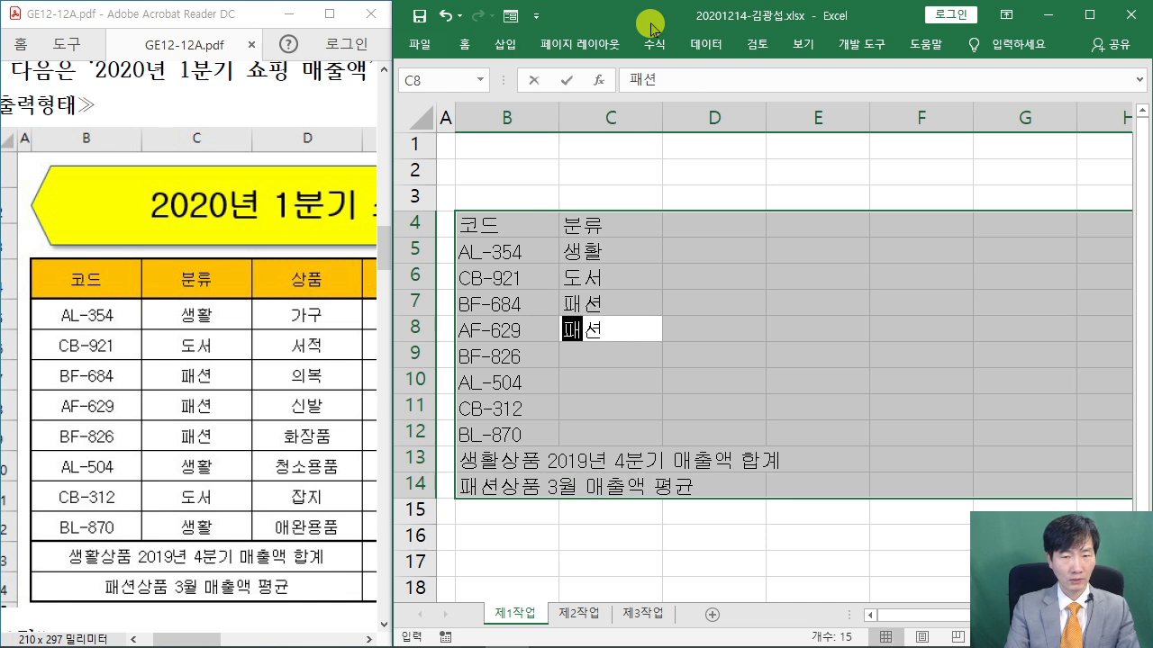
{"action": "key", "text": "Return"}
{"action": "type", "text": "패션"}
{"action": "key", "text": "Return"}
{"action": "type", "text": "생활"}
{"action": "key", "text": "Return"}
{"action": "type", "text": "도서"}
{"action": "key", "text": "Return"}
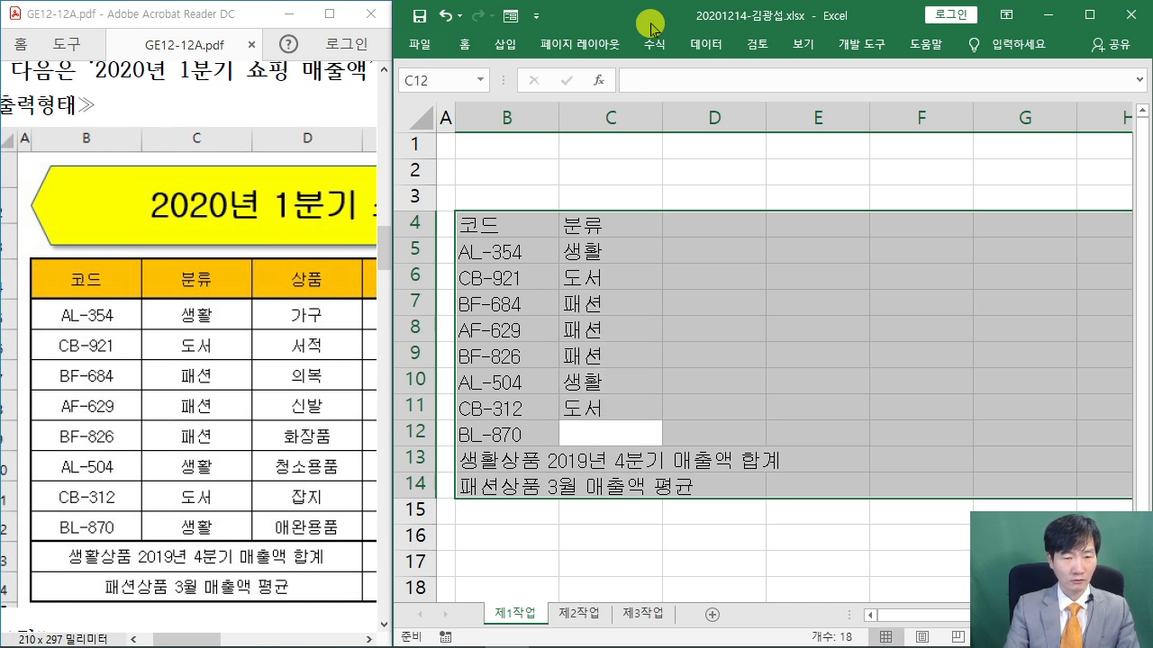
{"action": "type", "text": "생활"}
{"action": "key", "text": "Return"}
{"action": "key", "text": "Return"}
Enter the 상품 header in D4
{"action": "key", "text": "Return"}
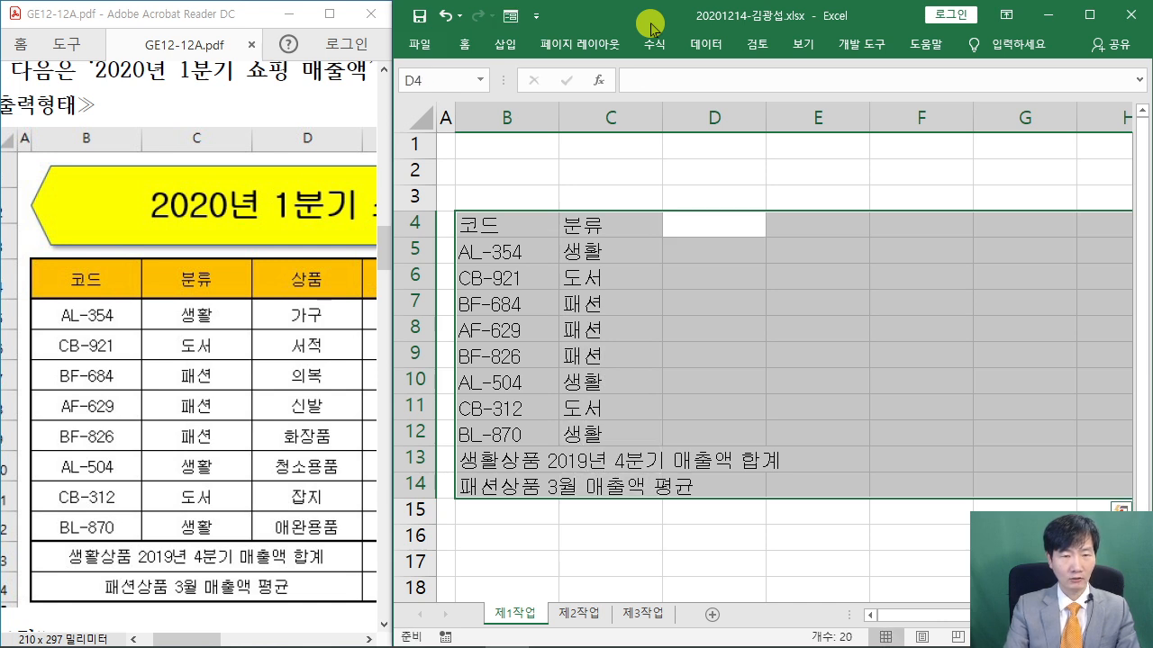
{"action": "type", "text": "사용"}
{"action": "key", "text": "Return"}
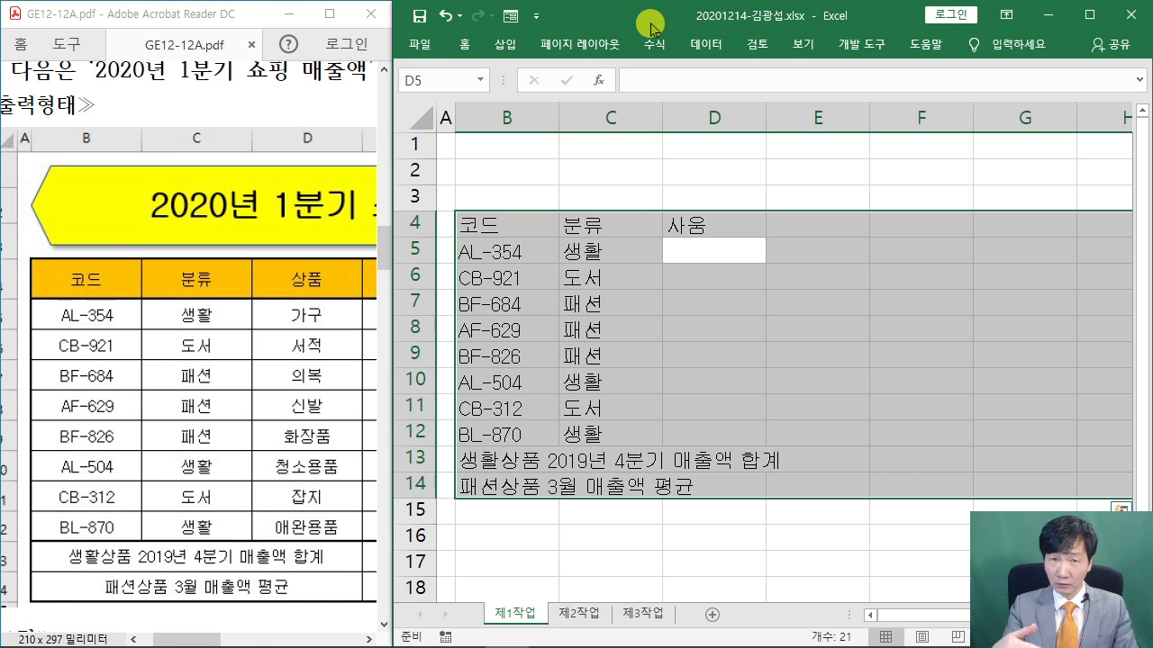
{"action": "key", "text": "shift+Return"}
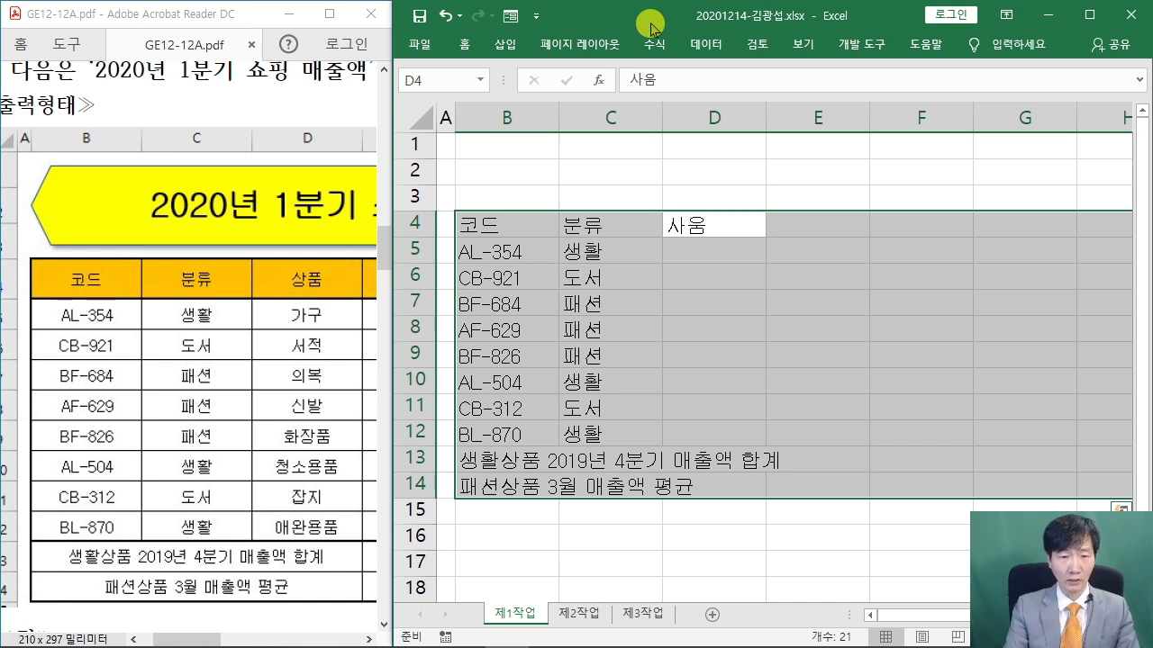
{"action": "type", "text": "사우"}
{"action": "key", "text": "BackSpace"}
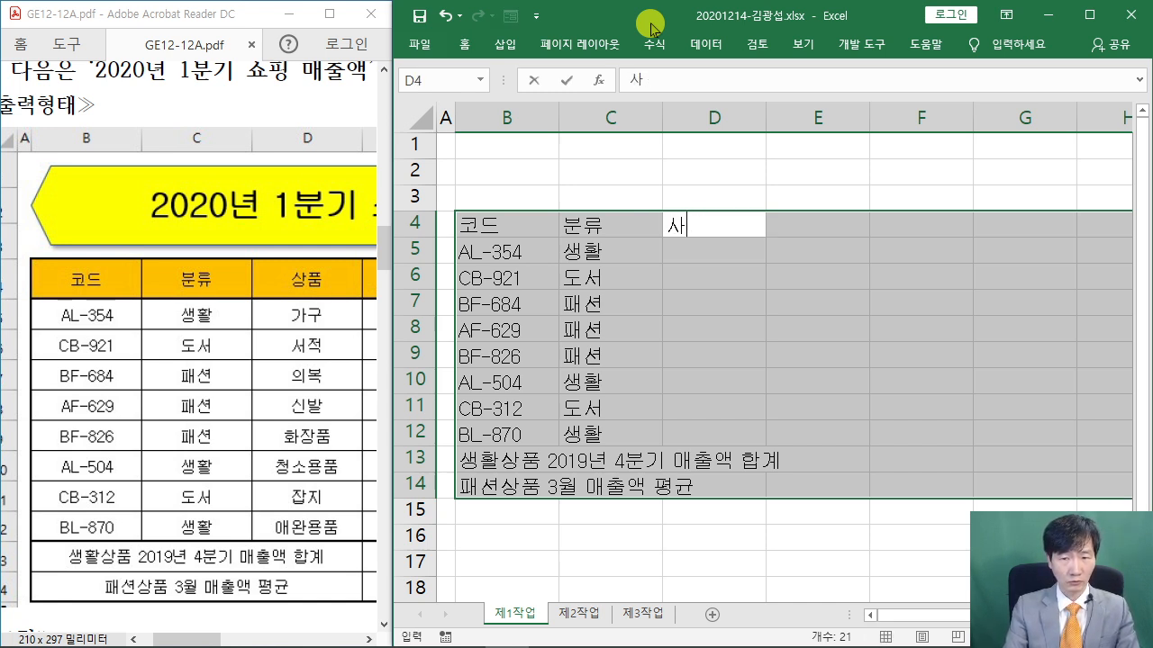
{"action": "type", "text": "ㅓ사움"}
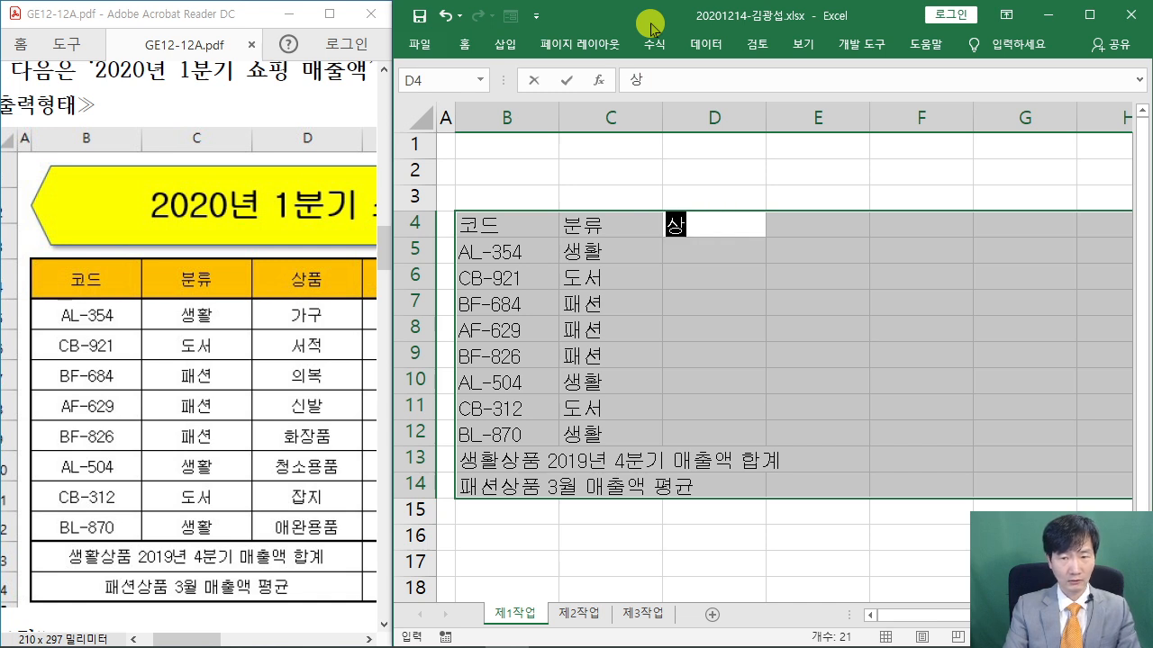
{"action": "key", "text": "BackSpace"}
{"action": "key", "text": "BackSpace"}
{"action": "key", "text": "BackSpace"}
{"action": "key", "text": "BackSpace"}
{"action": "type", "text": "사우"}
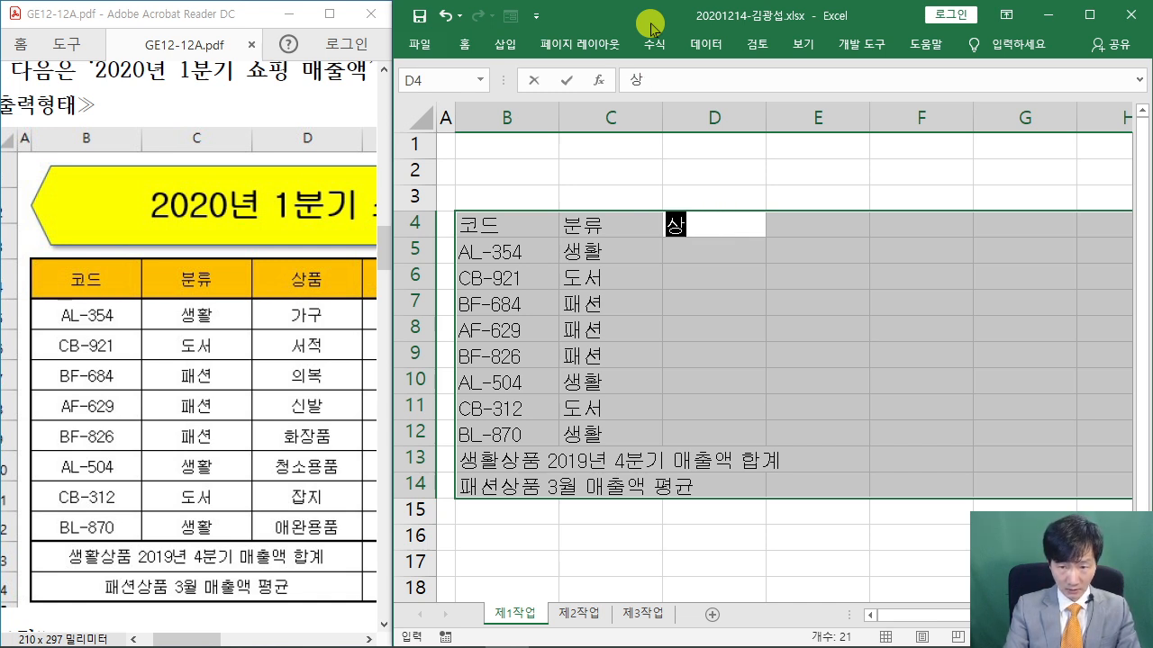
{"action": "key", "text": "BackSpace"}
{"action": "key", "text": "BackSpace"}
{"action": "key", "text": "BackSpace"}
{"action": "type", "text": "ㅅㅏㅇㅍ"}
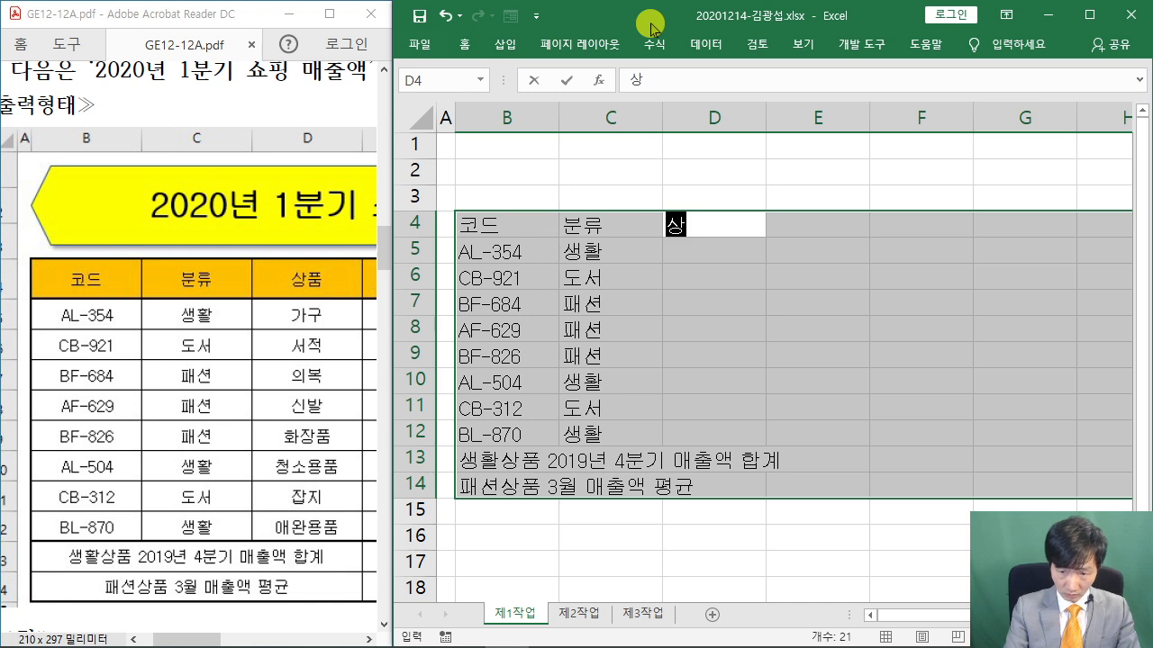
{"action": "type", "text": "ㅜㅁ"}
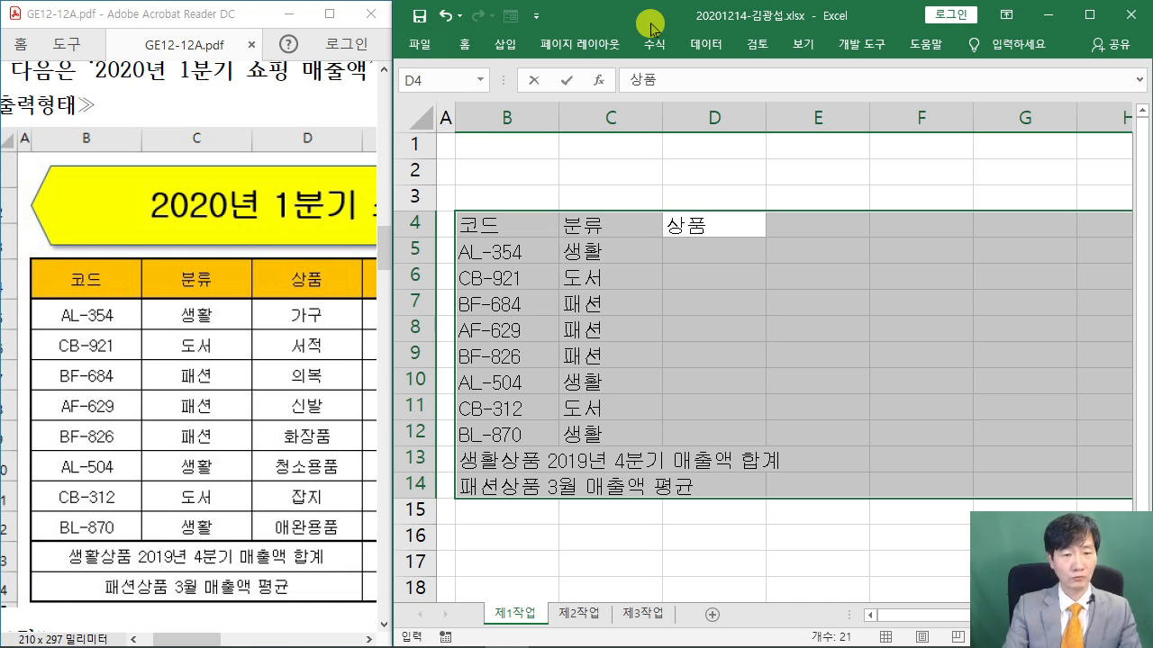
{"action": "key", "text": "Return"}
Enter products 가구, 서적, 의복, 신발, 화장품, 청소용품, 잡지, 애완용품 in D5:D12
{"action": "type", "text": "가구"}
{"action": "key", "text": "ctrl+Return"}
{"action": "key", "text": "Return"}
{"action": "type", "text": "서적"}
{"action": "key", "text": "Return"}
{"action": "type", "text": "의복"}
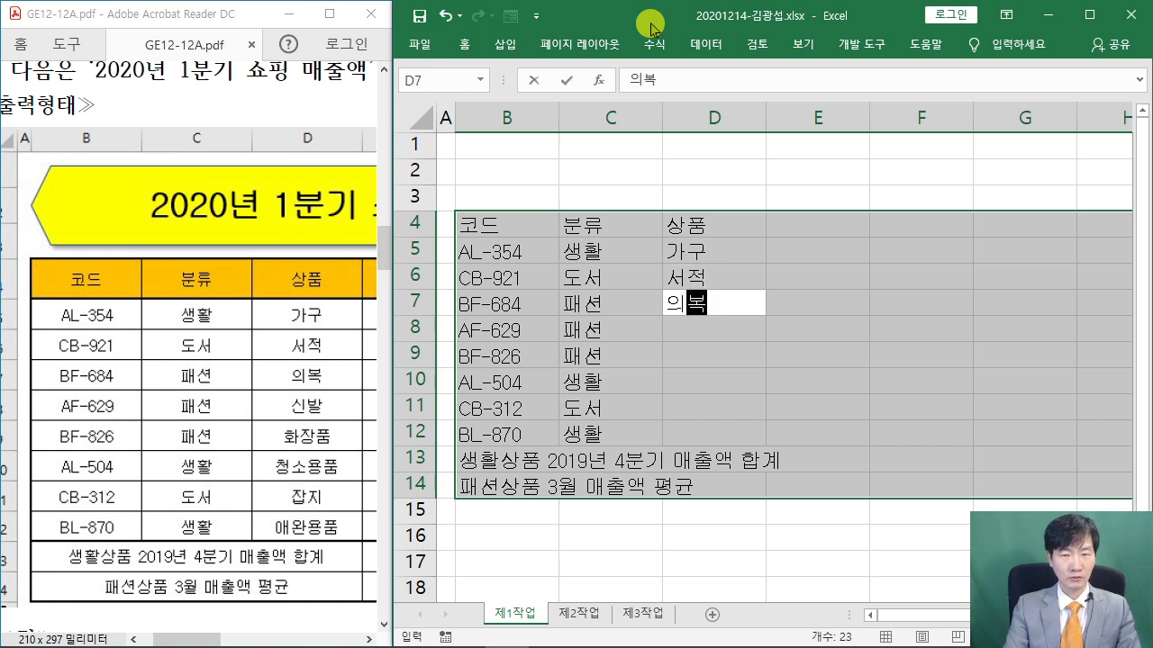
{"action": "key", "text": "Return"}
{"action": "type", "text": "신ㅂㅏㄹ"}
{"action": "key", "text": "Return"}
{"action": "type", "text": "화장품"}
{"action": "key", "text": "Return"}
{"action": "type", "text": "청소년용품"}
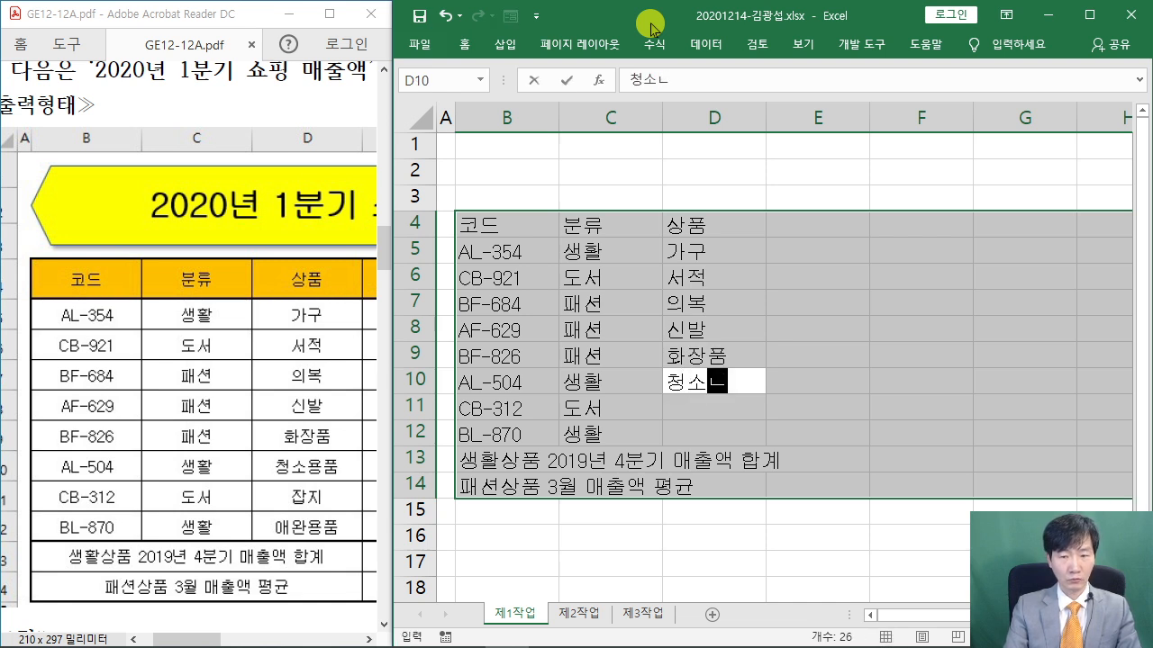
{"action": "key", "text": "Return"}
{"action": "type", "text": "잡지"}
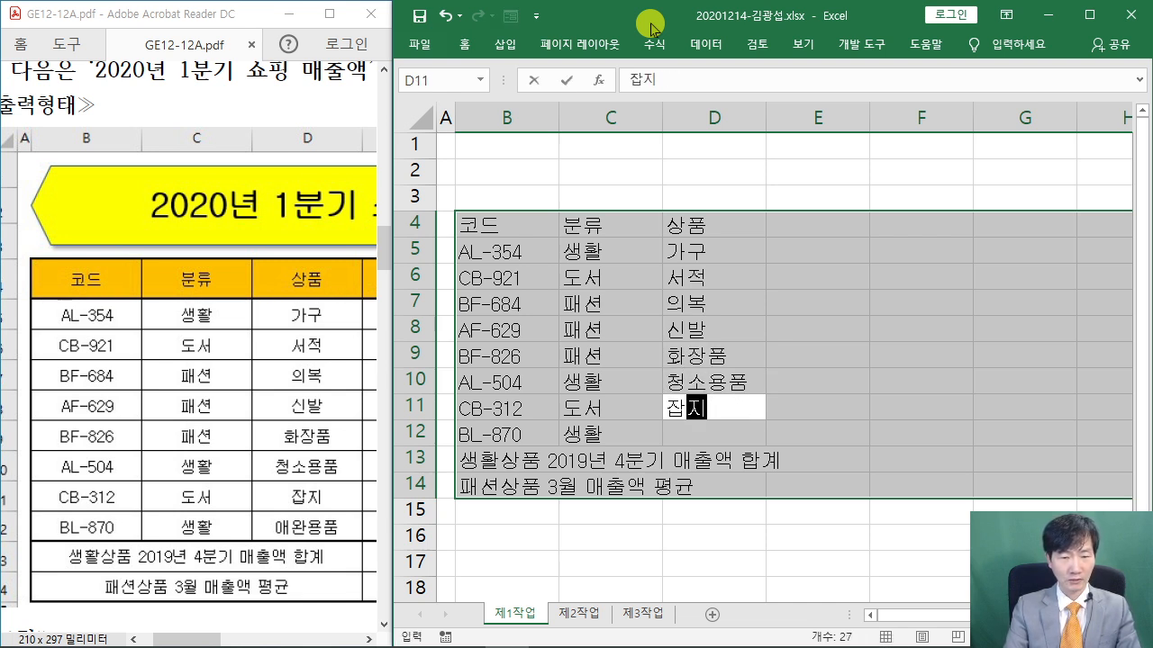
{"action": "key", "text": "Return"}
{"action": "type", "text": "애완용품"}
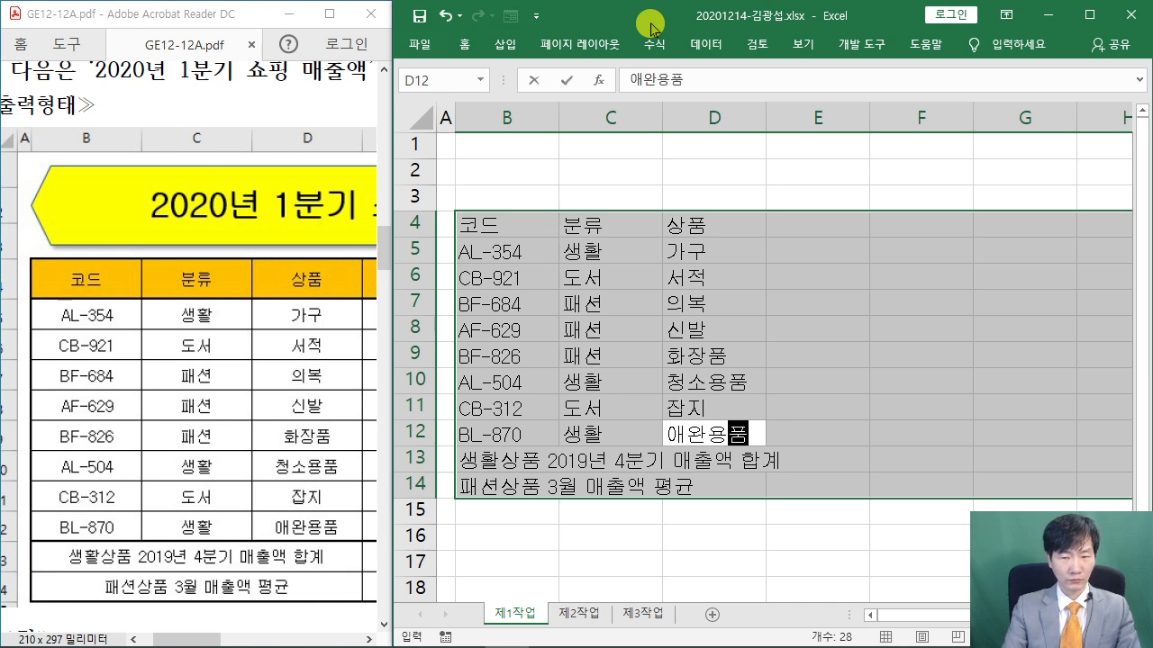
{"action": "key", "text": "Return"}
{"action": "key", "text": "Return"}
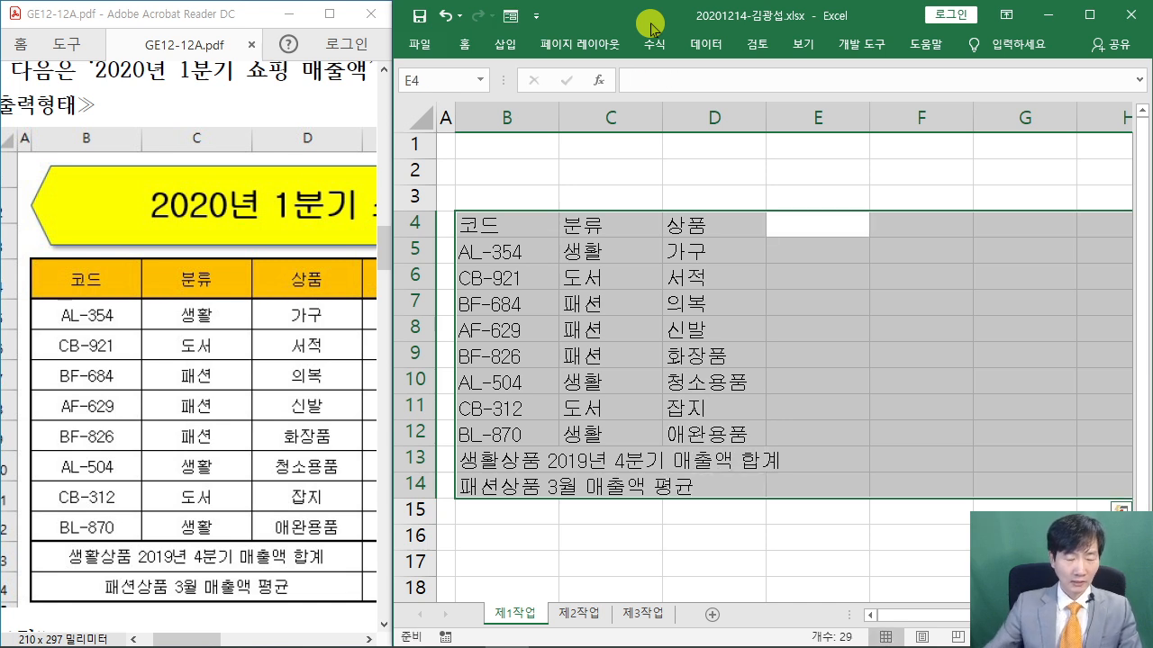
Enter the two-line header 2019년 / 4분기 매출액 in E4
{"action": "left_click_drag", "start_coordinate": [172, 640], "coordinate": [211, 639]}
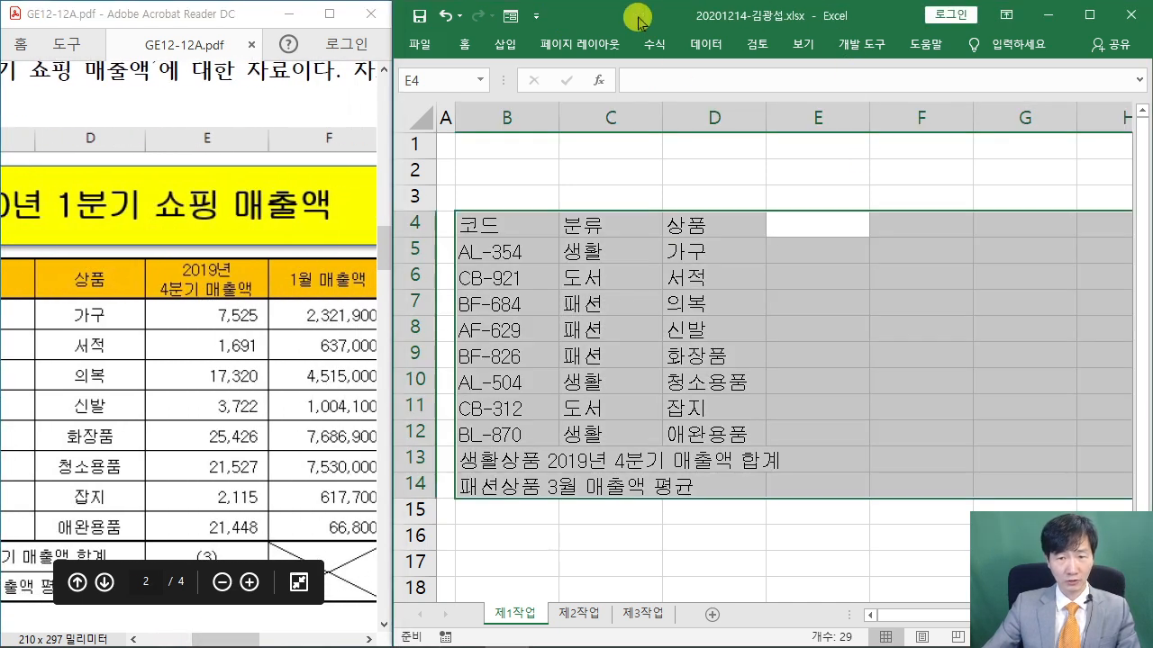
{"action": "left_click", "coordinate": [752, 20]}
{"action": "type", "text": "2-1"}
{"action": "key", "text": "BackSpace"}
{"action": "key", "text": "BackSpace"}
{"action": "type", "text": "019"}
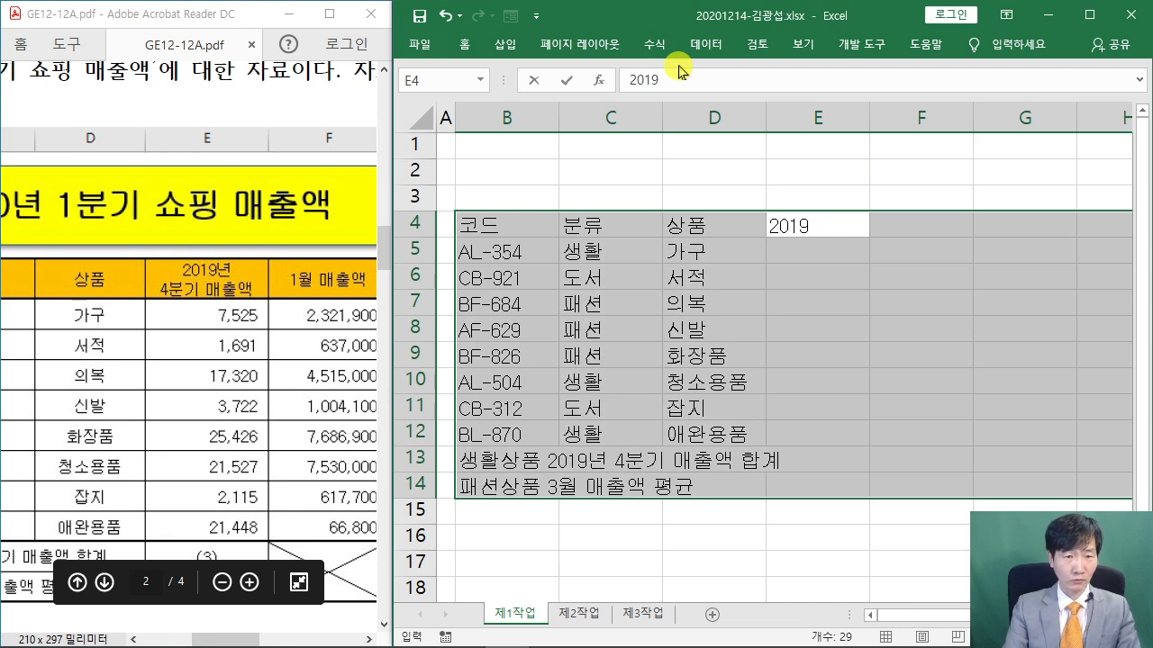
{"action": "type", "text": "년"}
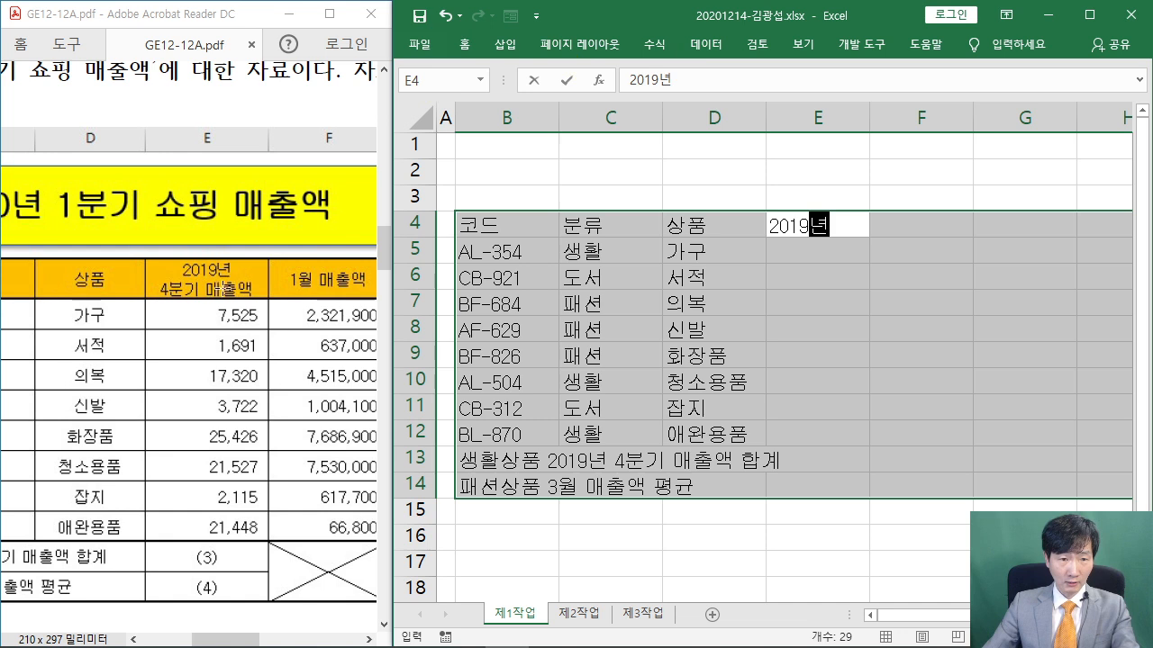
{"action": "key", "text": "ctrl+2"}
{"action": "left_click_drag", "start_coordinate": [595, 65], "coordinate": [775, 214]}
{"action": "mouse_move", "coordinate": [643, 198]}
{"action": "left_mouse_down"}
{"action": "mouse_move", "coordinate": [674, 186]}
{"action": "mouse_move", "coordinate": [677, 169]}
{"action": "left_mouse_up"}
{"action": "mouse_move", "coordinate": [685, 185]}
{"action": "left_mouse_down"}
{"action": "mouse_move", "coordinate": [686, 133]}
{"action": "mouse_move", "coordinate": [758, 178]}
{"action": "mouse_move", "coordinate": [765, 162]}
{"action": "left_mouse_up"}
{"action": "mouse_move", "coordinate": [814, 122]}
{"action": "left_mouse_down"}
{"action": "mouse_move", "coordinate": [812, 180]}
{"action": "mouse_move", "coordinate": [832, 153]}
{"action": "left_mouse_up"}
{"action": "left_click_drag", "start_coordinate": [816, 67], "coordinate": [1025, 237]}
{"action": "left_click_drag", "start_coordinate": [888, 133], "coordinate": [920, 127]}
{"action": "mouse_move", "coordinate": [864, 126]}
{"action": "left_mouse_down"}
{"action": "mouse_move", "coordinate": [869, 173]}
{"action": "mouse_move", "coordinate": [909, 180]}
{"action": "left_mouse_up"}
{"action": "left_click_drag", "start_coordinate": [872, 165], "coordinate": [935, 171]}
{"action": "left_click_drag", "start_coordinate": [957, 104], "coordinate": [958, 179]}
{"action": "mouse_move", "coordinate": [942, 161]}
{"action": "left_mouse_down"}
{"action": "mouse_move", "coordinate": [981, 157]}
{"action": "mouse_move", "coordinate": [1032, 180]}
{"action": "left_mouse_up"}
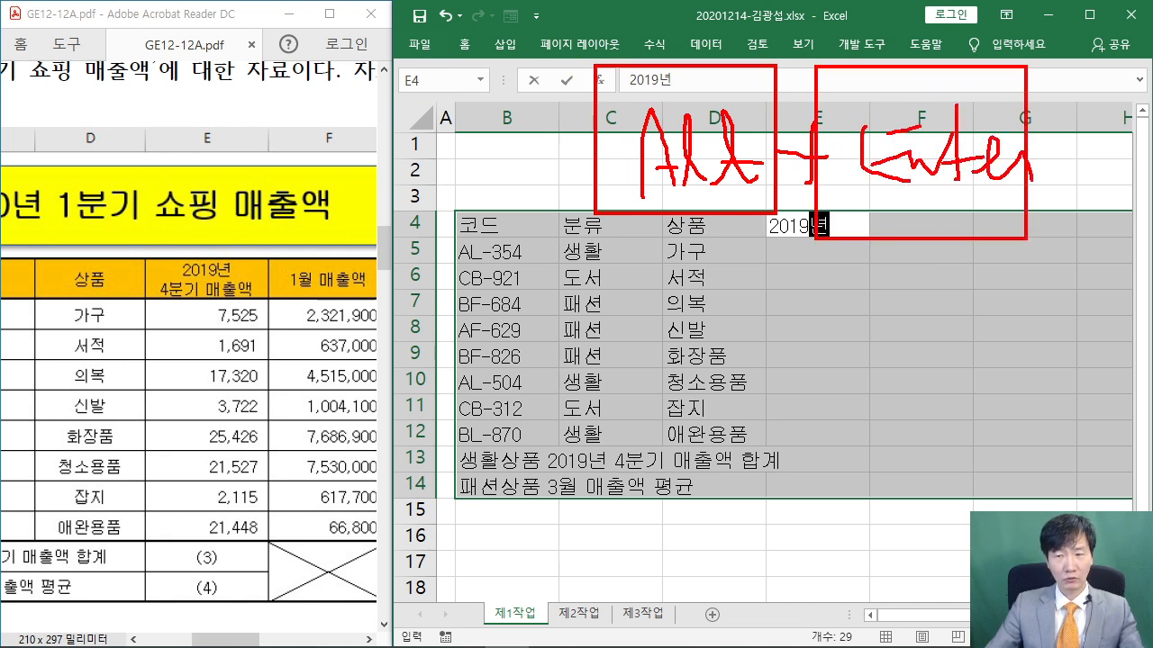
{"action": "key", "text": "Escape"}
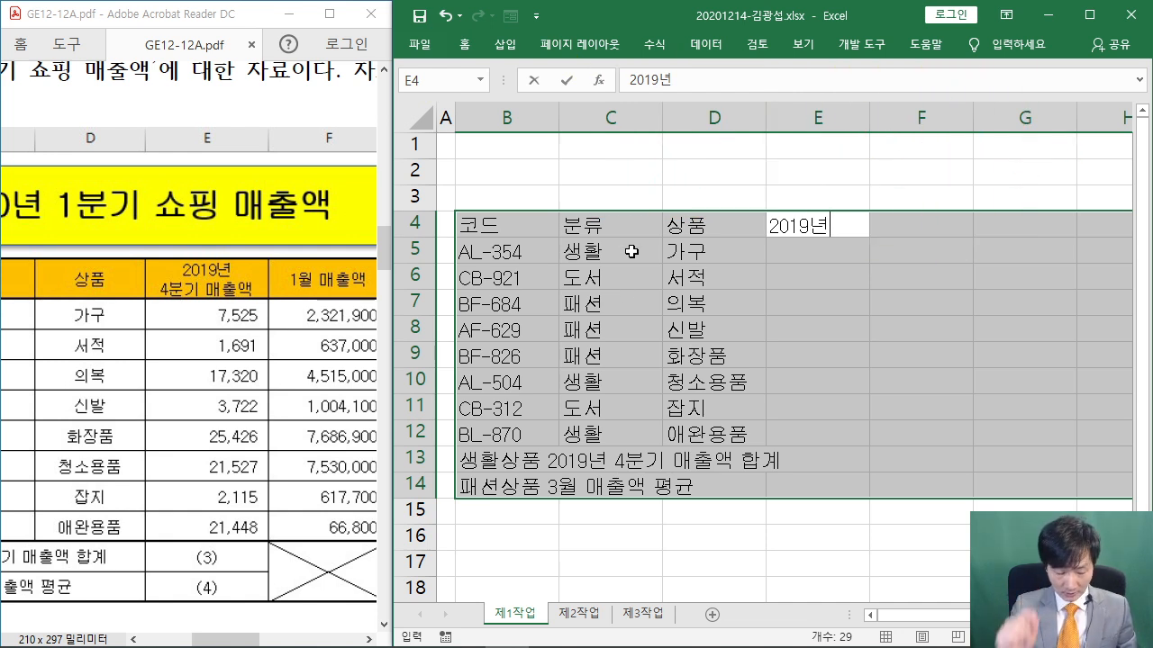
{"action": "key", "text": "alt+Return"}
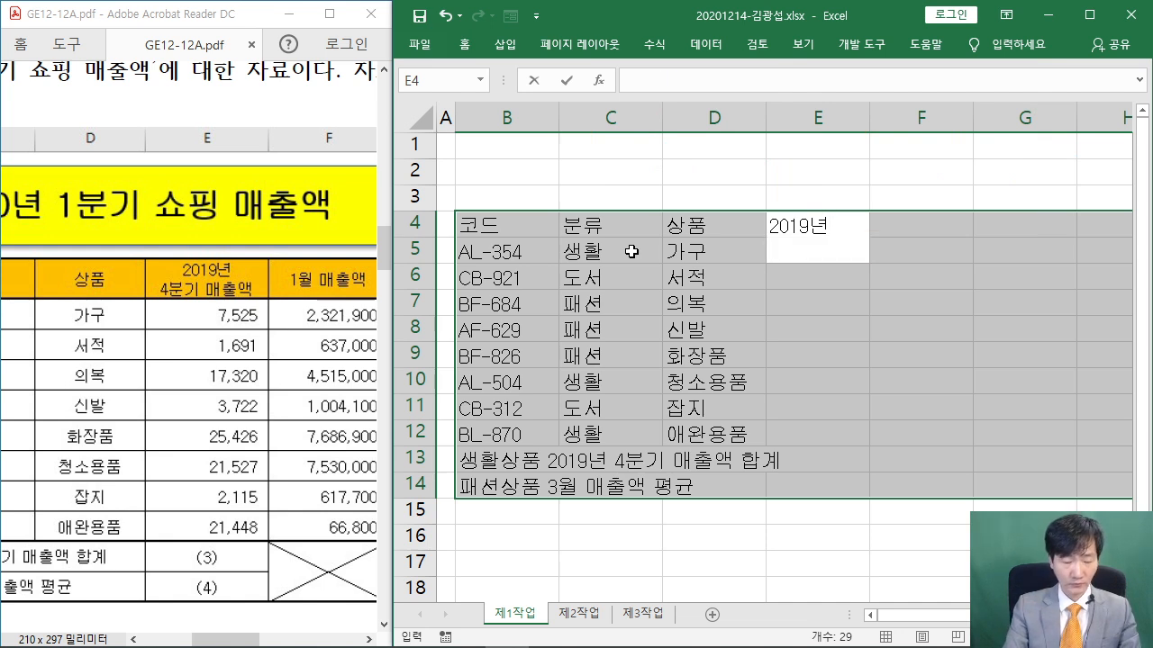
{"action": "type", "text": "4분기"}
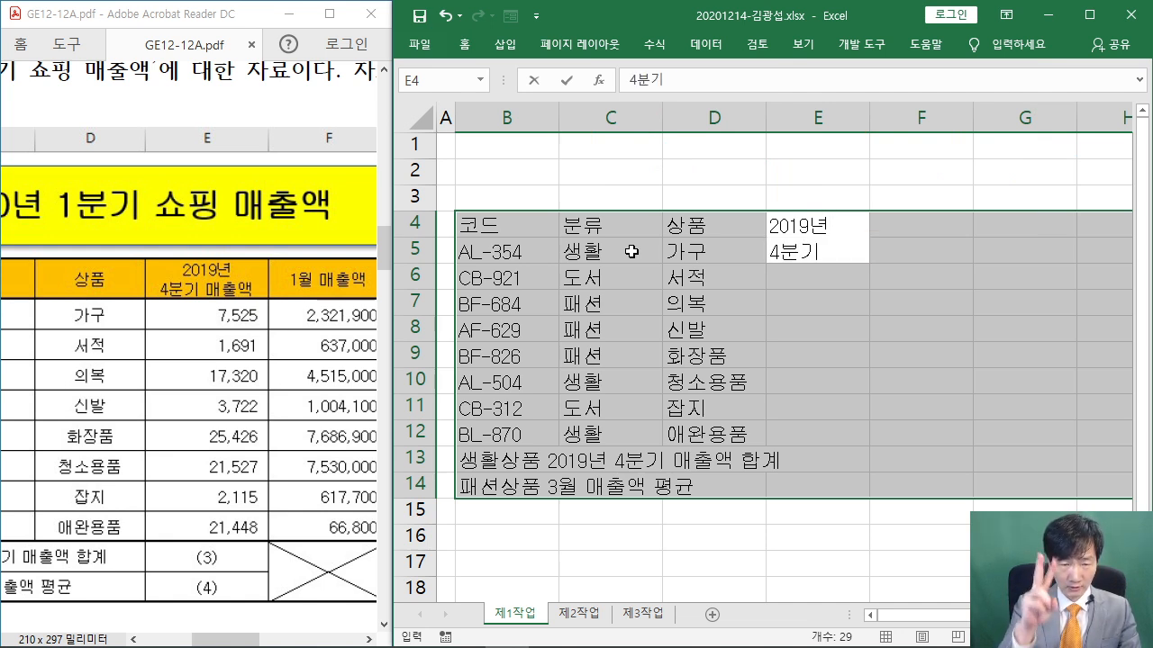
{"action": "type", "text": " 매"}
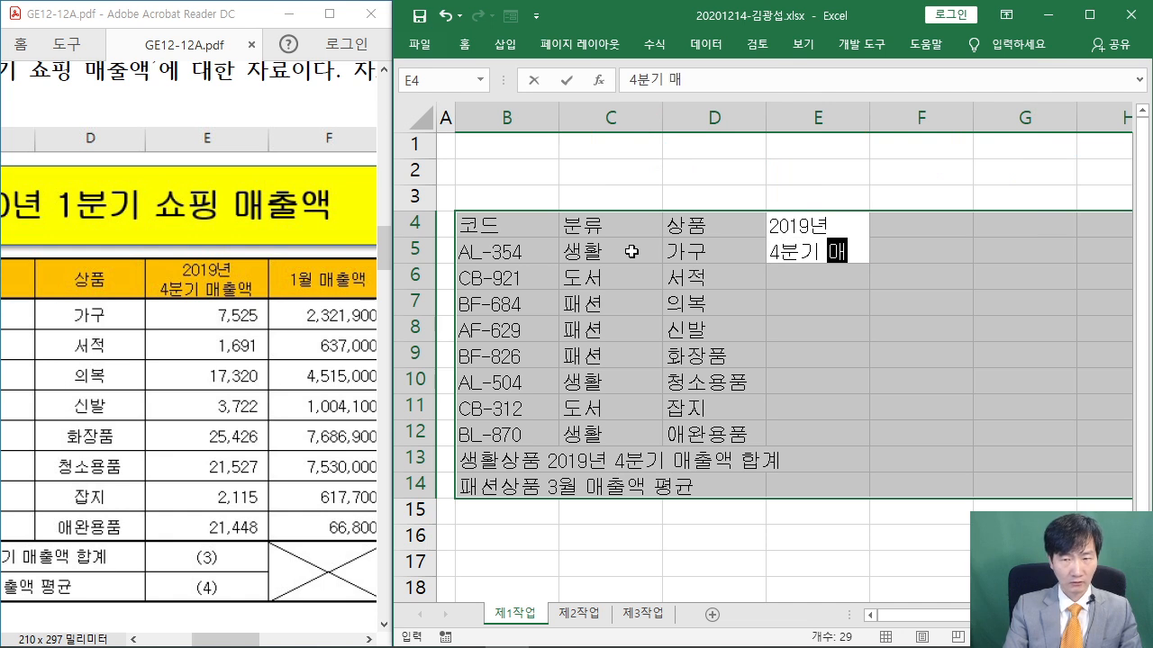
{"action": "type", "text": "추ㄹ액"}
{"action": "key", "text": "Return"}
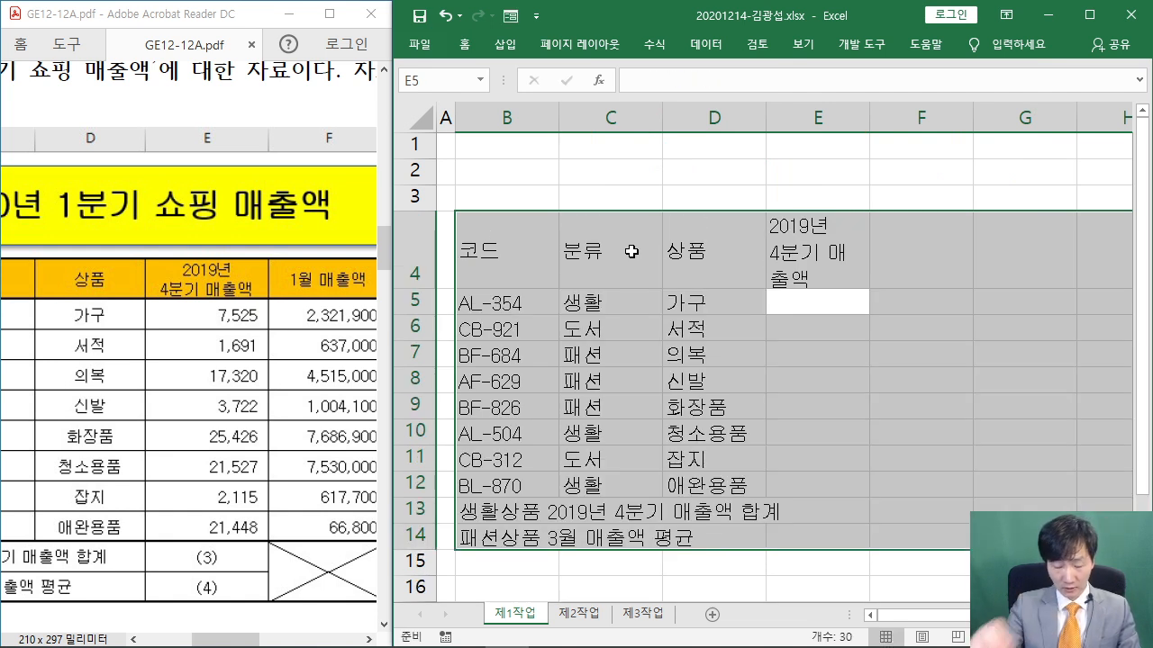
Enter Q4 sales 7525, 1691, 17320, 3722, 25426, 21527, 2115, 21448 in E5:E12
{"action": "type", "text": "7525"}
{"action": "key", "text": "Return"}
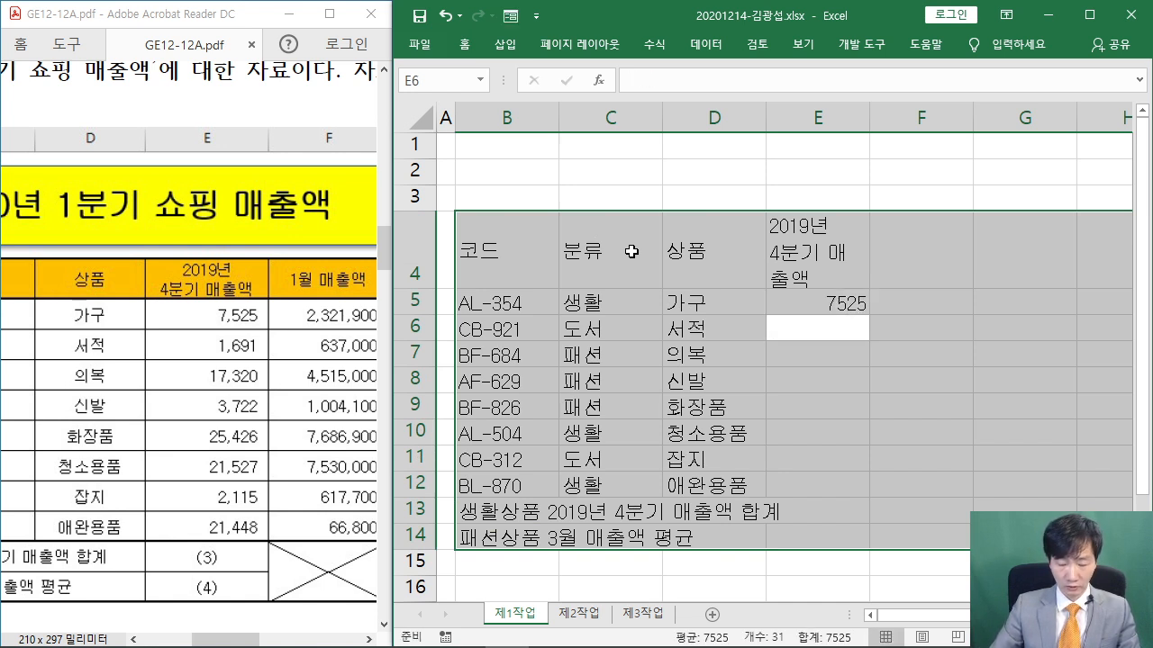
{"action": "type", "text": "1691"}
{"action": "key", "text": "Return"}
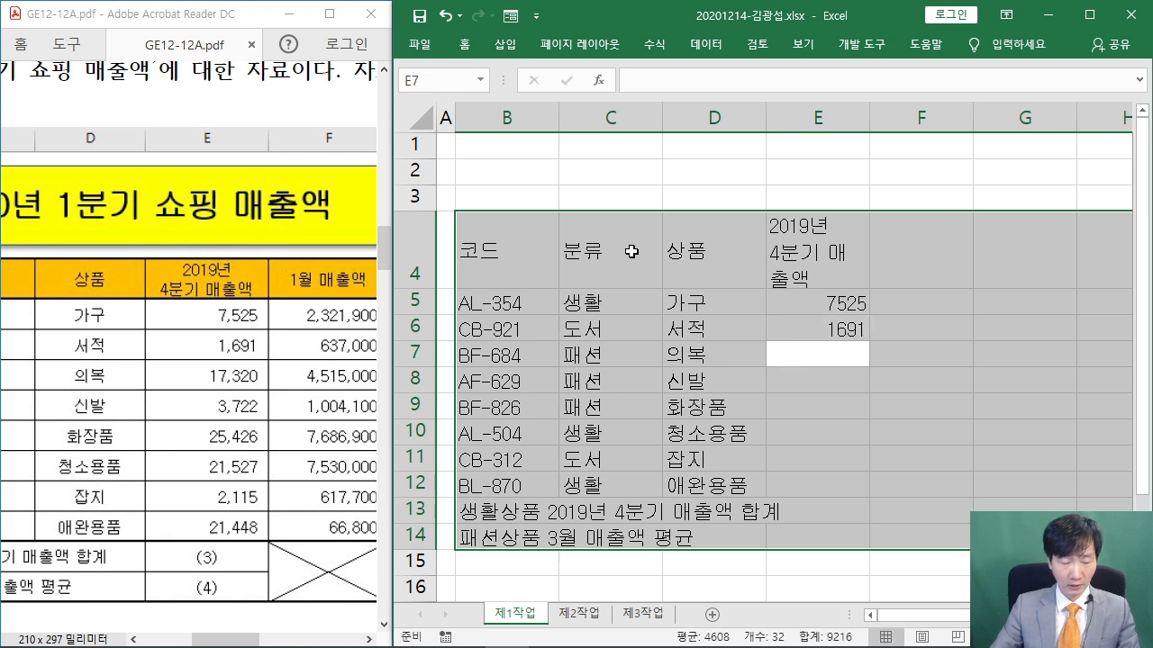
{"action": "type", "text": "17320"}
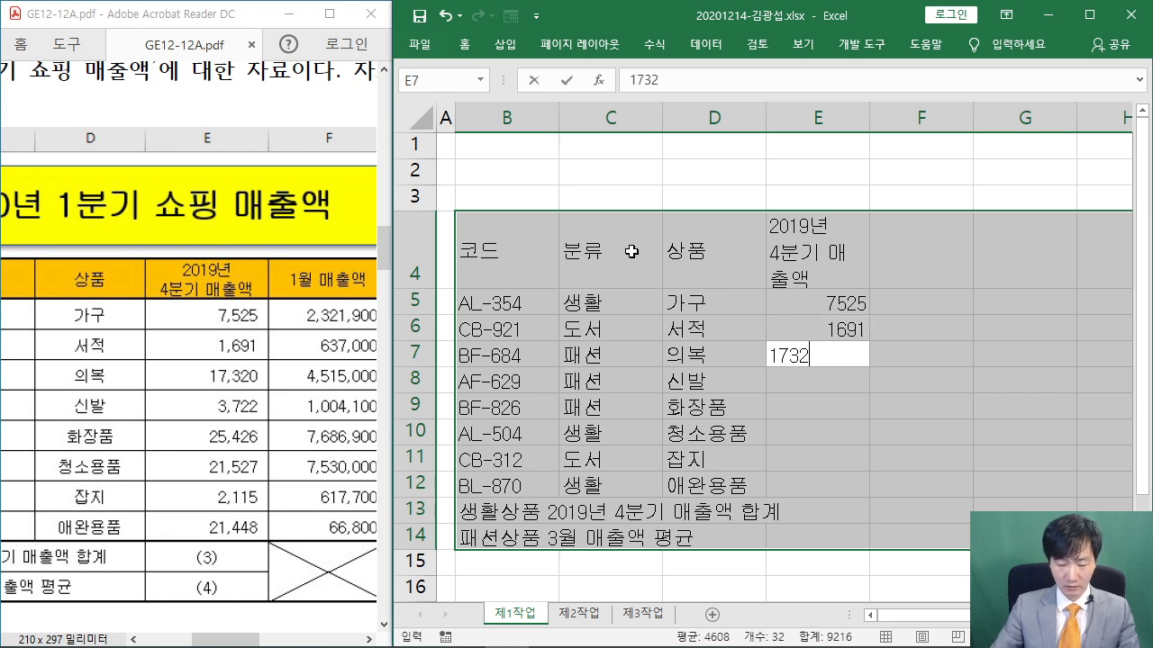
{"action": "key", "text": "Return"}
{"action": "type", "text": "37"}
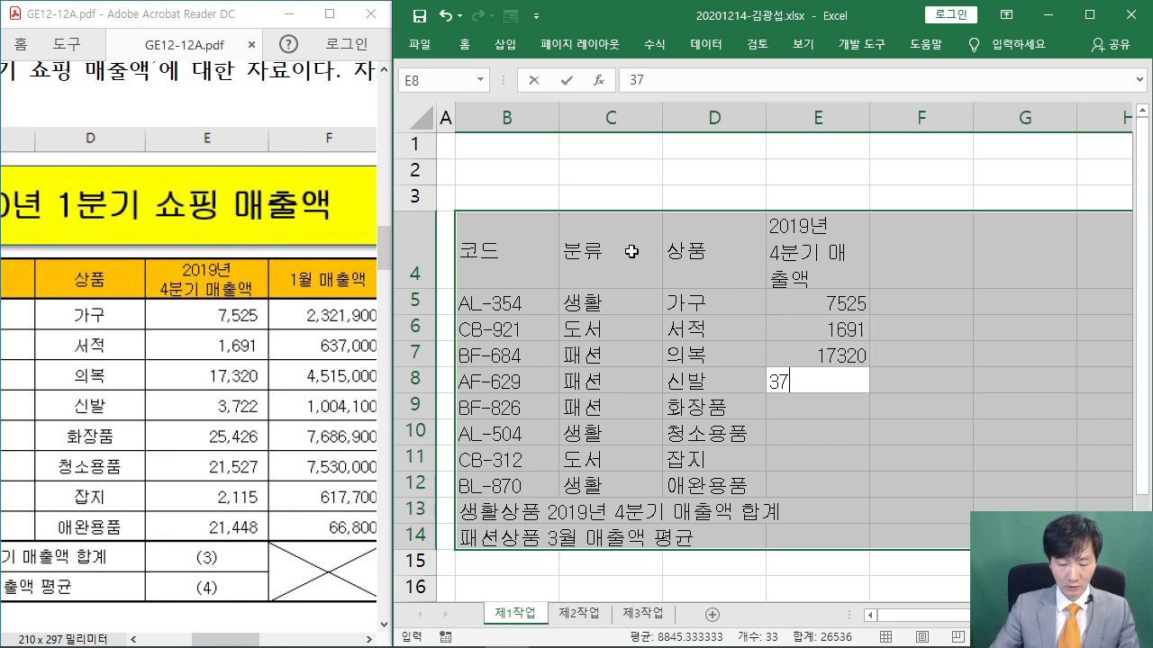
{"action": "type", "text": "22"}
{"action": "key", "text": "Return"}
{"action": "type", "text": "25"}
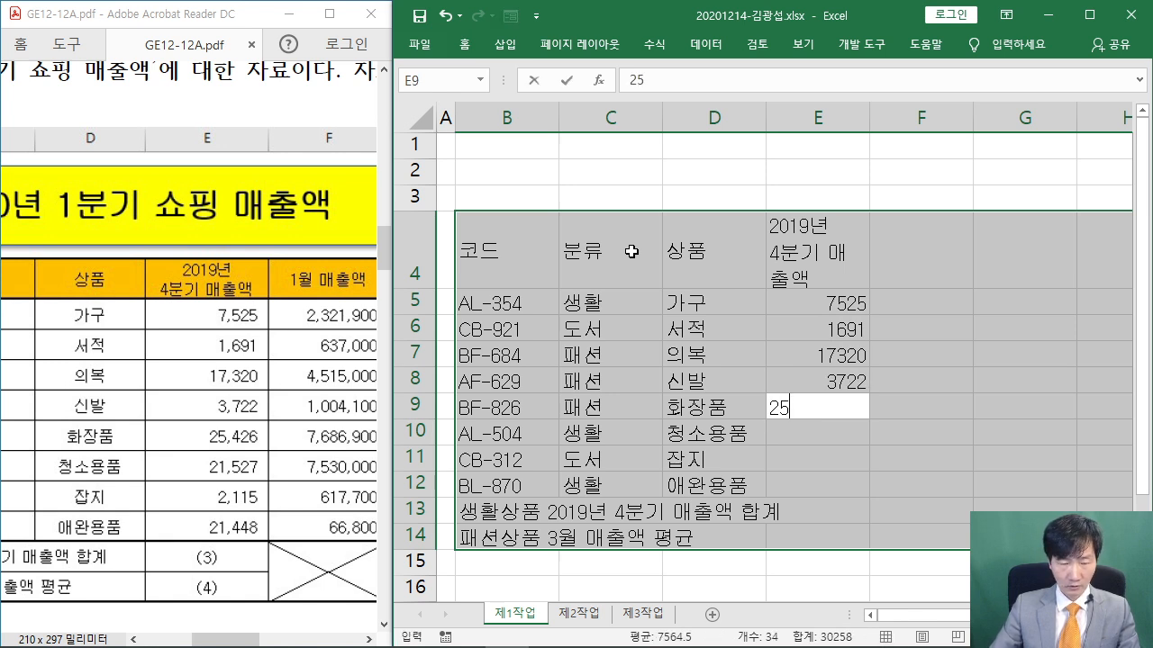
{"action": "type", "text": "426"}
{"action": "key", "text": "Return"}
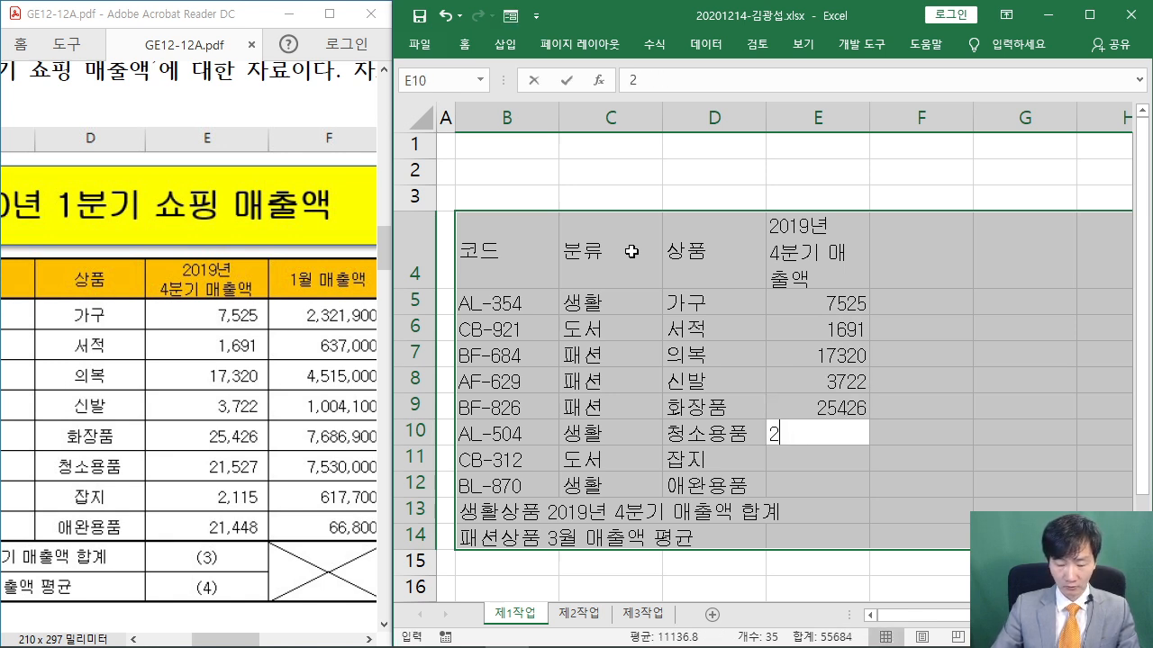
{"action": "type", "text": "21527"}
{"action": "key", "text": "Return"}
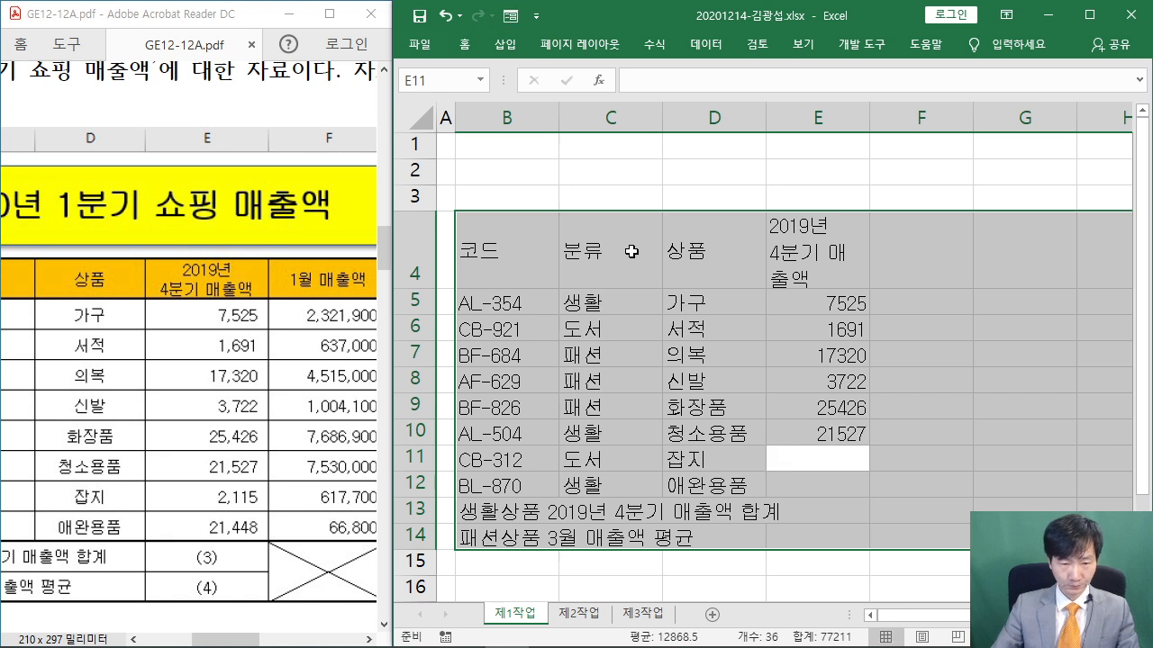
{"action": "type", "text": "2115"}
{"action": "key", "text": "Return"}
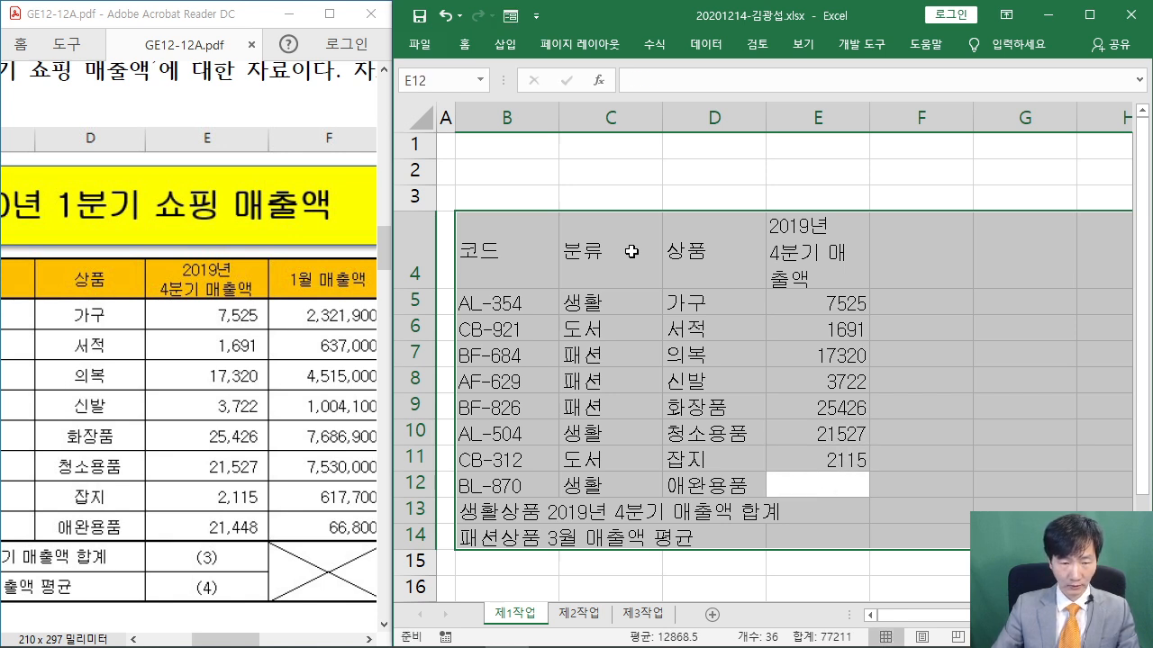
{"action": "type", "text": "21"}
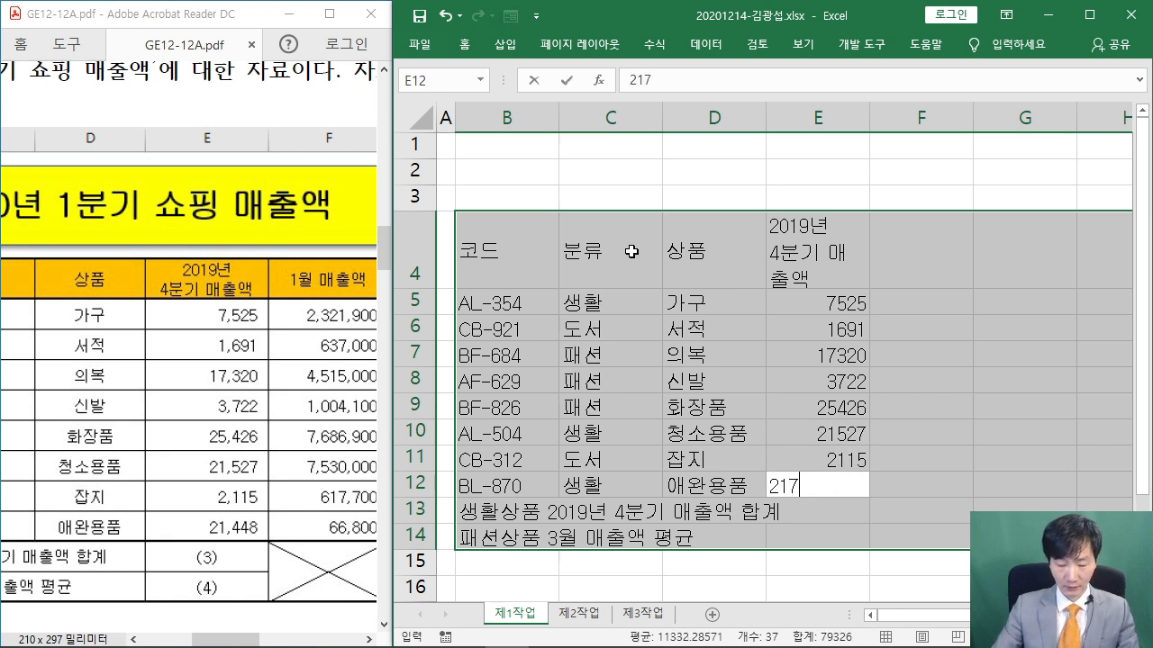
{"action": "type", "text": "448"}
{"action": "key", "text": "Return"}
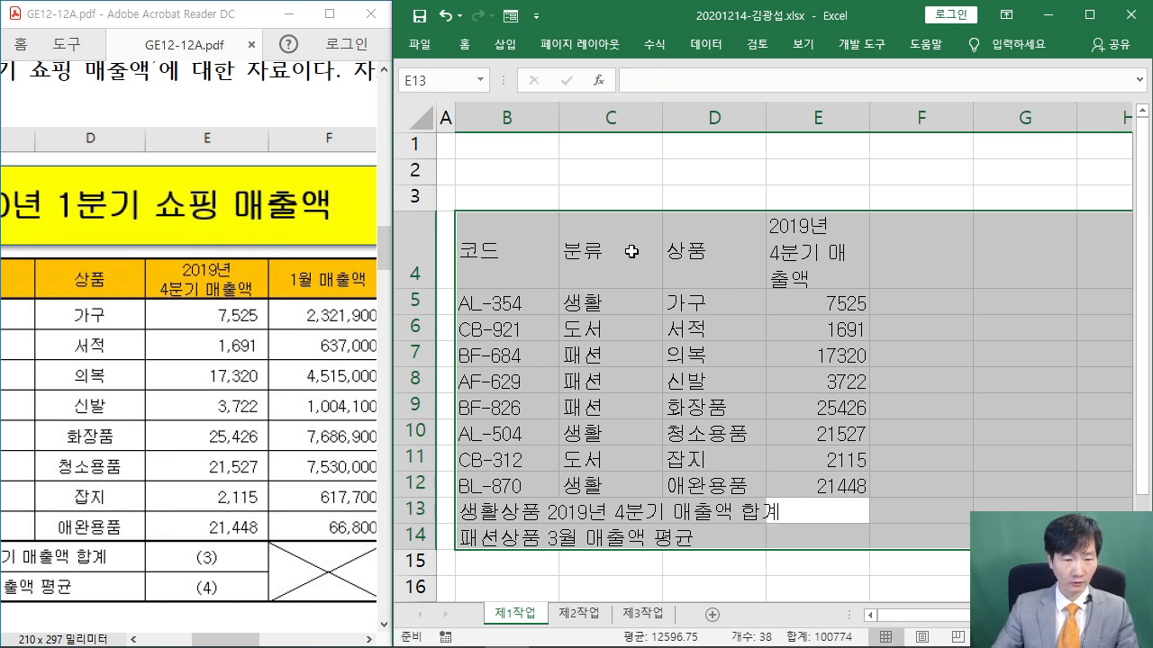
{"action": "key", "text": "Return"}
{"action": "key", "text": "Return"}
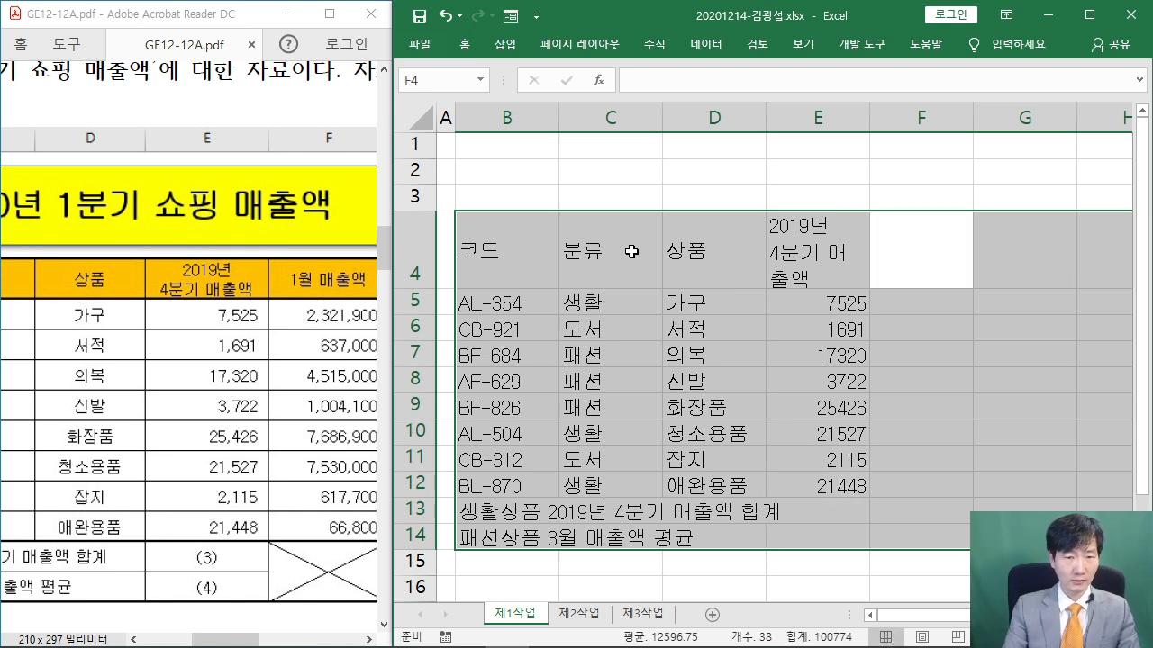
Enter the 1월 매출액 heading in F4 and January figures 2321900, 637000, 4515000
{"action": "type", "text": "1월 매출액"}
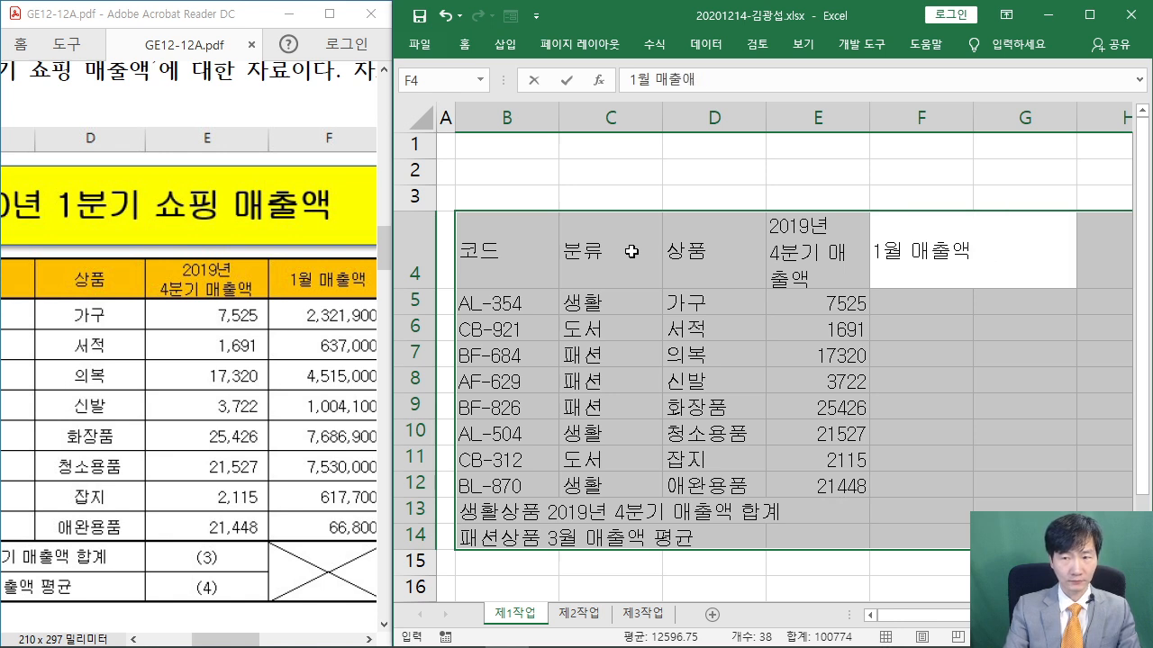
{"action": "key", "text": "Return"}
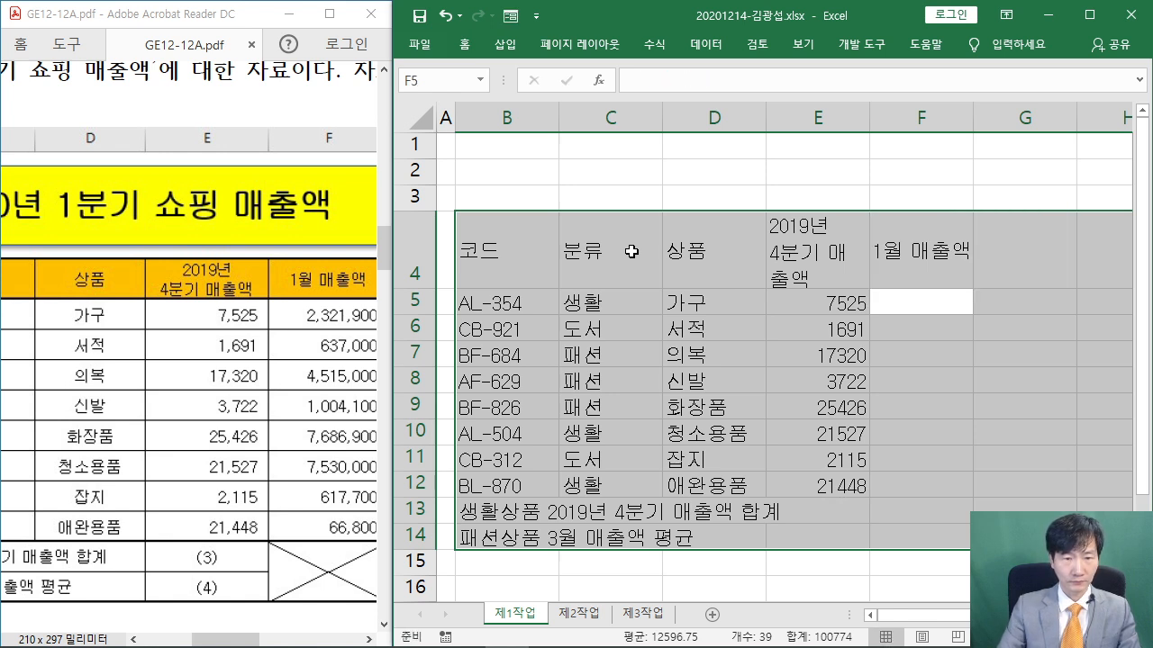
{"action": "left_click_drag", "start_coordinate": [236, 640], "coordinate": [263, 645]}
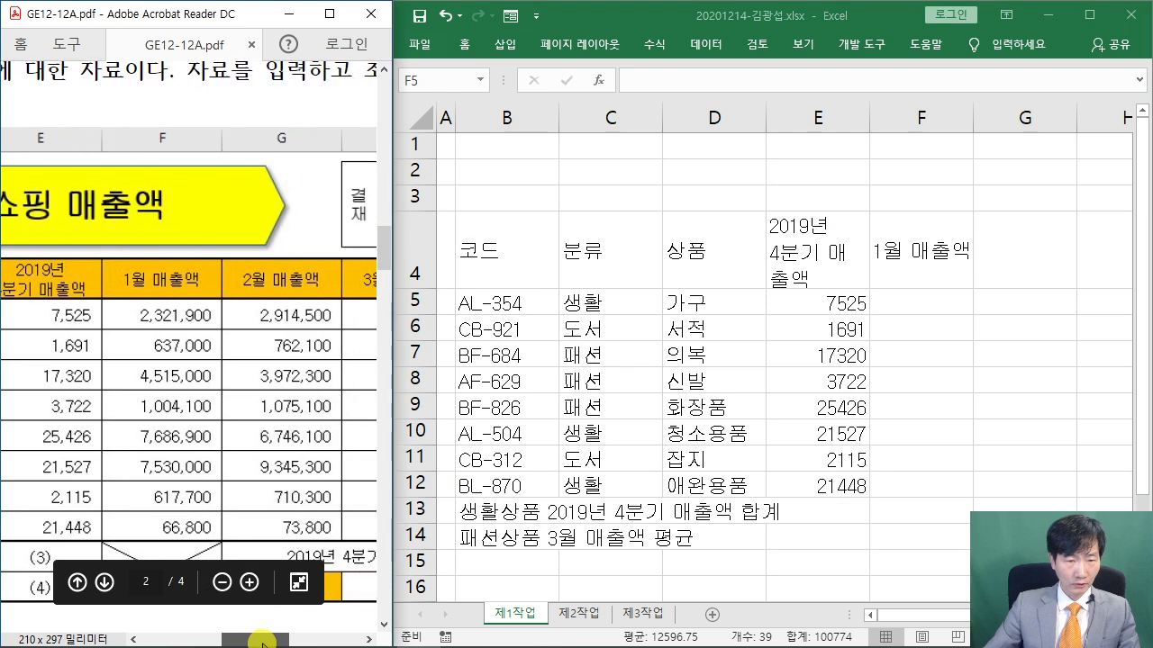
{"action": "left_click", "coordinate": [664, 16]}
{"action": "type", "text": "2"}
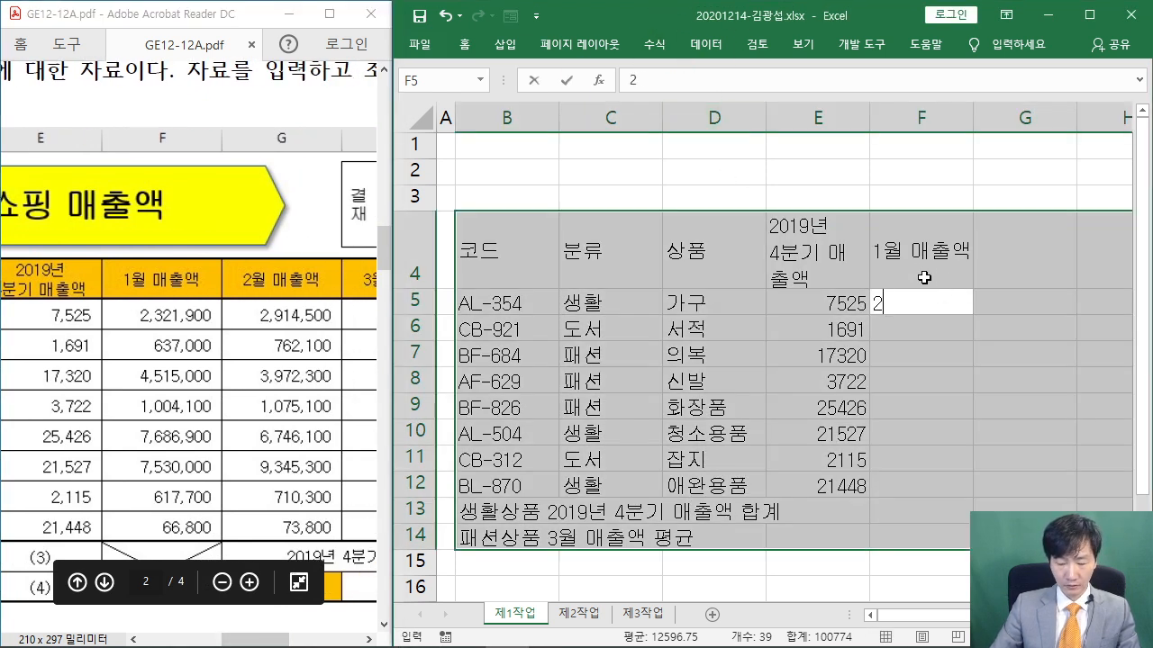
{"action": "type", "text": "321900"}
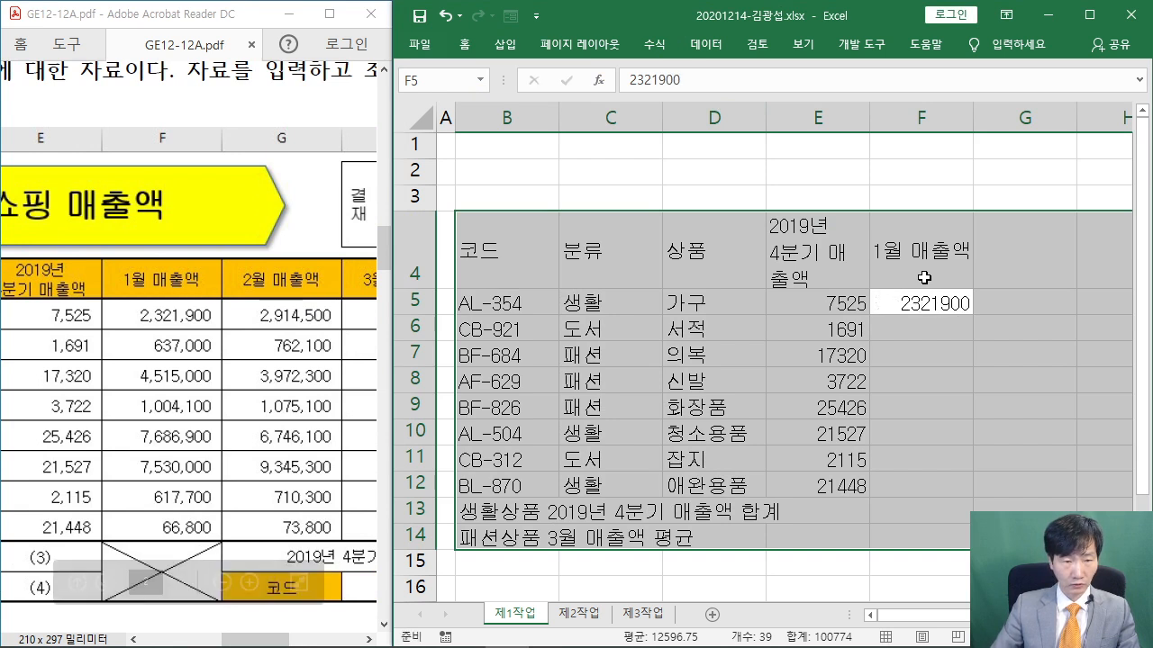
{"action": "key", "text": "Return"}
{"action": "type", "text": "637000"}
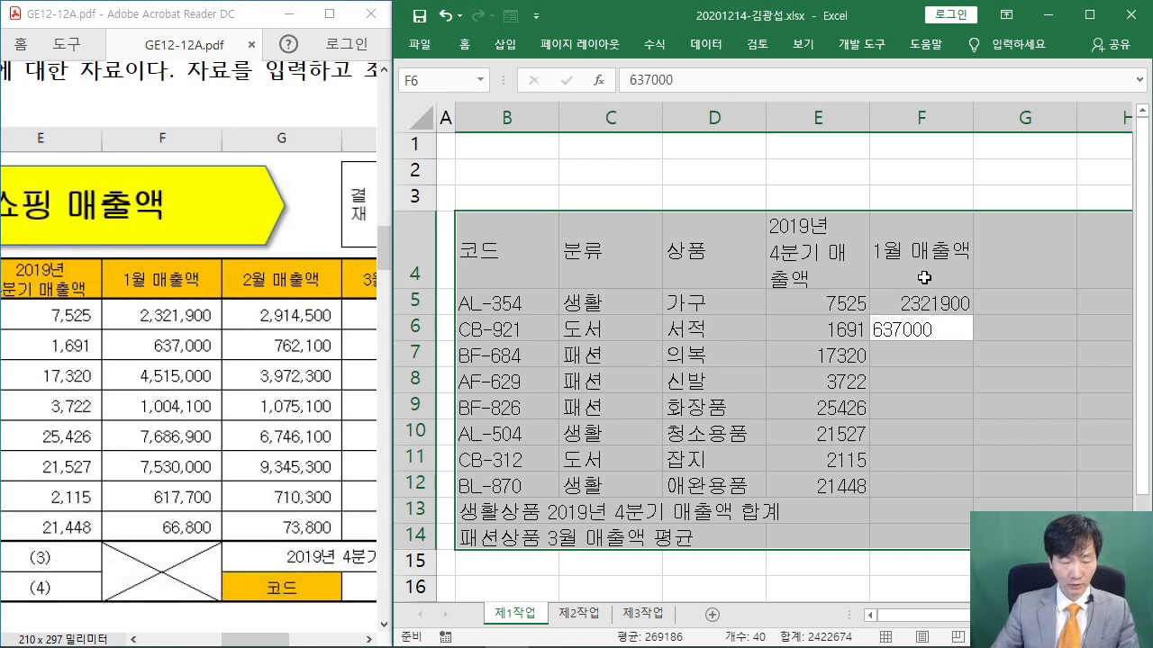
{"action": "key", "text": "Return"}
{"action": "type", "text": "1"}
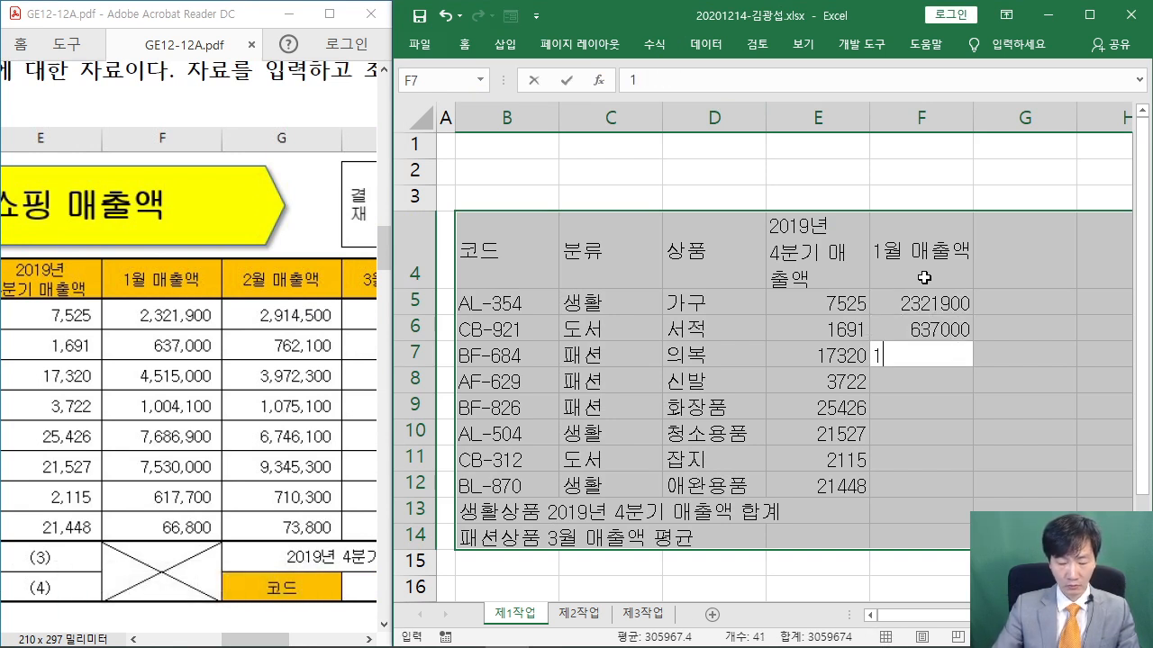
{"action": "type", "text": "4515000"}
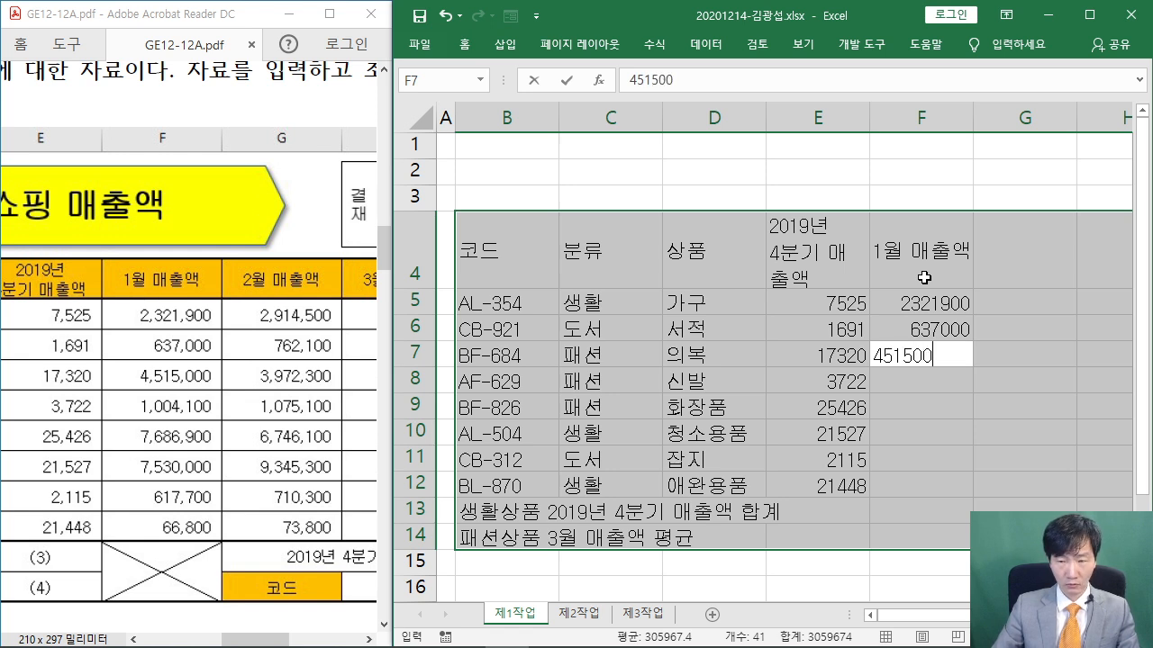
{"action": "key", "text": "Return"}
Enter the remaining January figures 1004100, 7686900, 7530000, 617700 and 66800 in F8:F12
{"action": "type", "text": "10"}
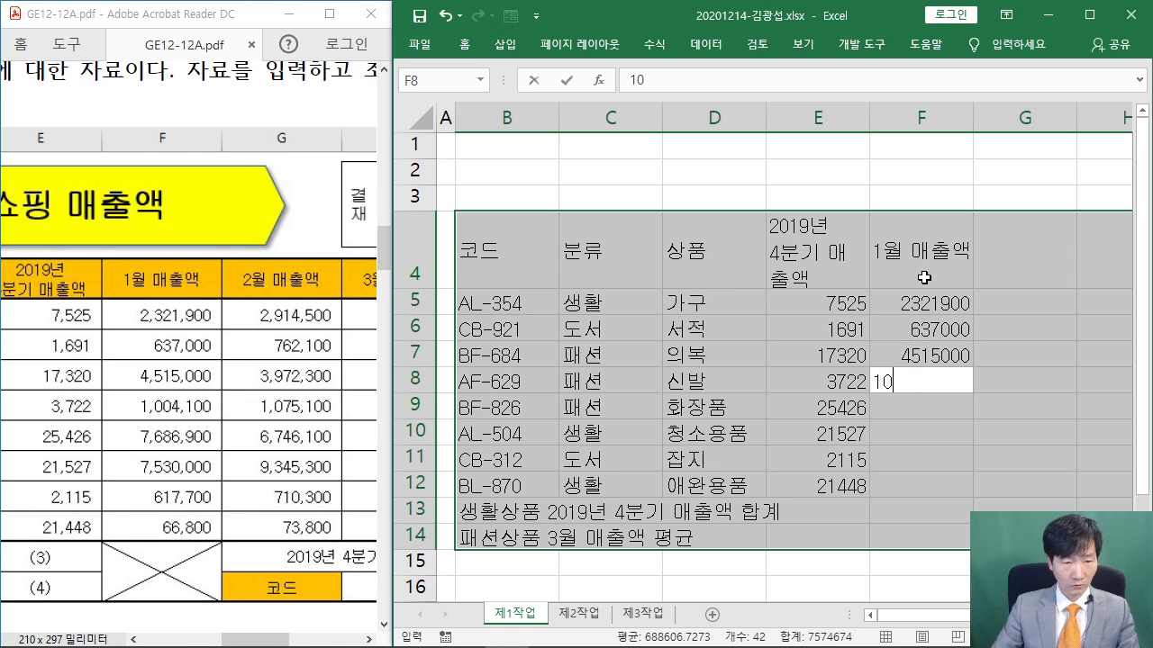
{"action": "type", "text": "04100"}
{"action": "key", "text": "Return"}
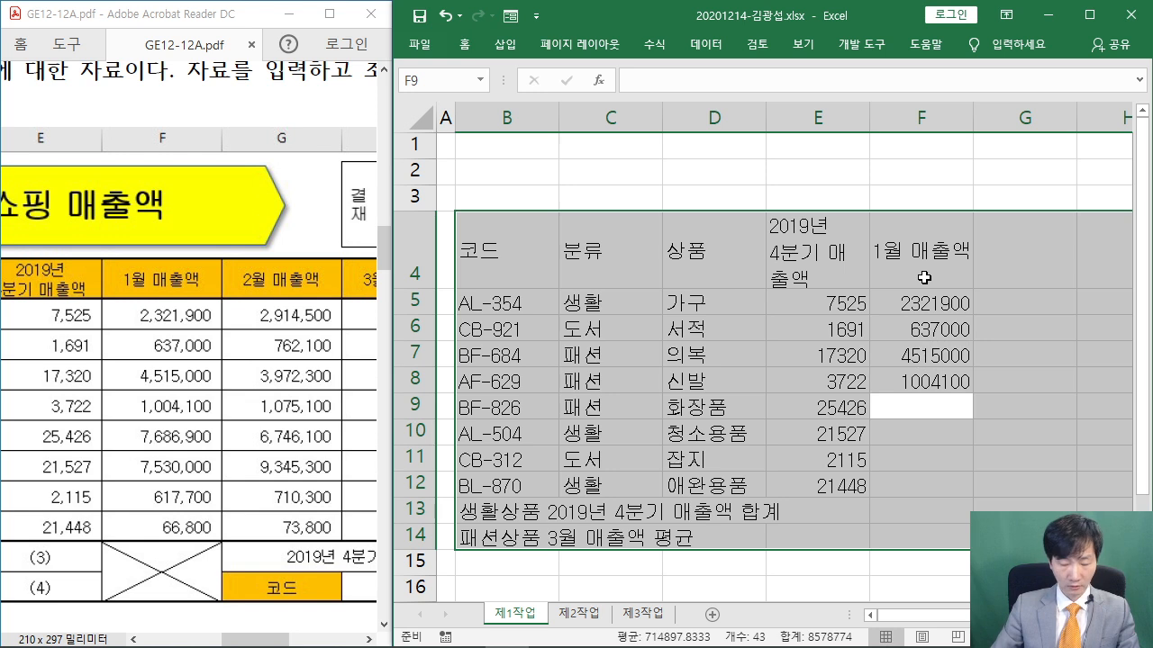
{"action": "type", "text": "7686900"}
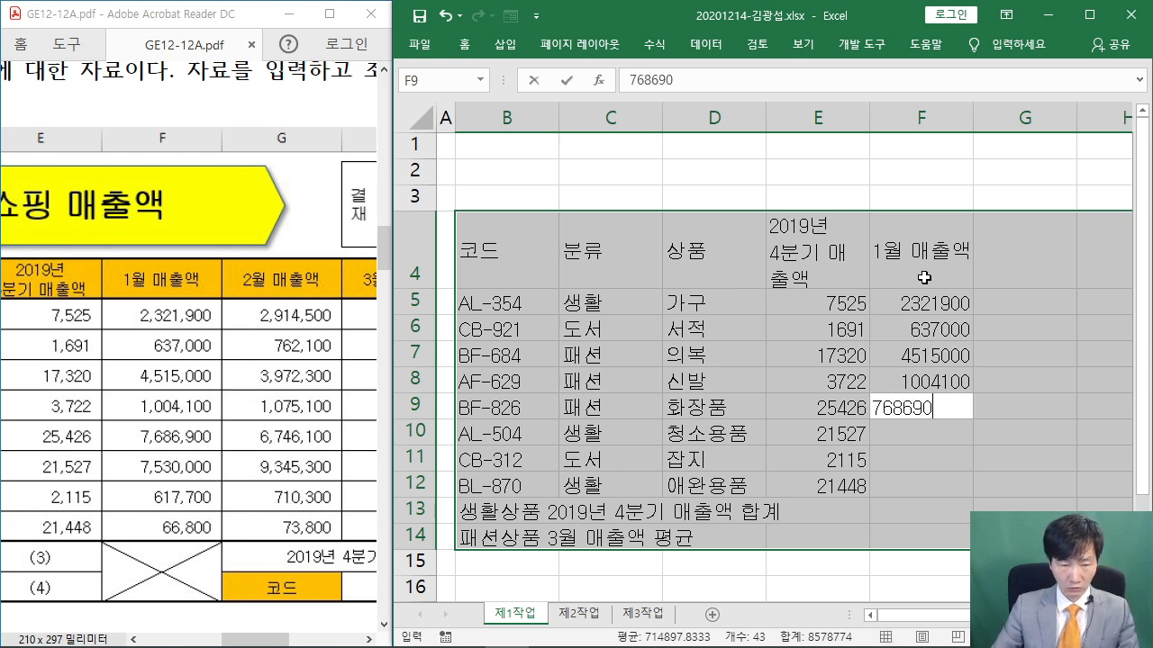
{"action": "key", "text": "Return"}
{"action": "type", "text": "7530000"}
{"action": "key", "text": "Return"}
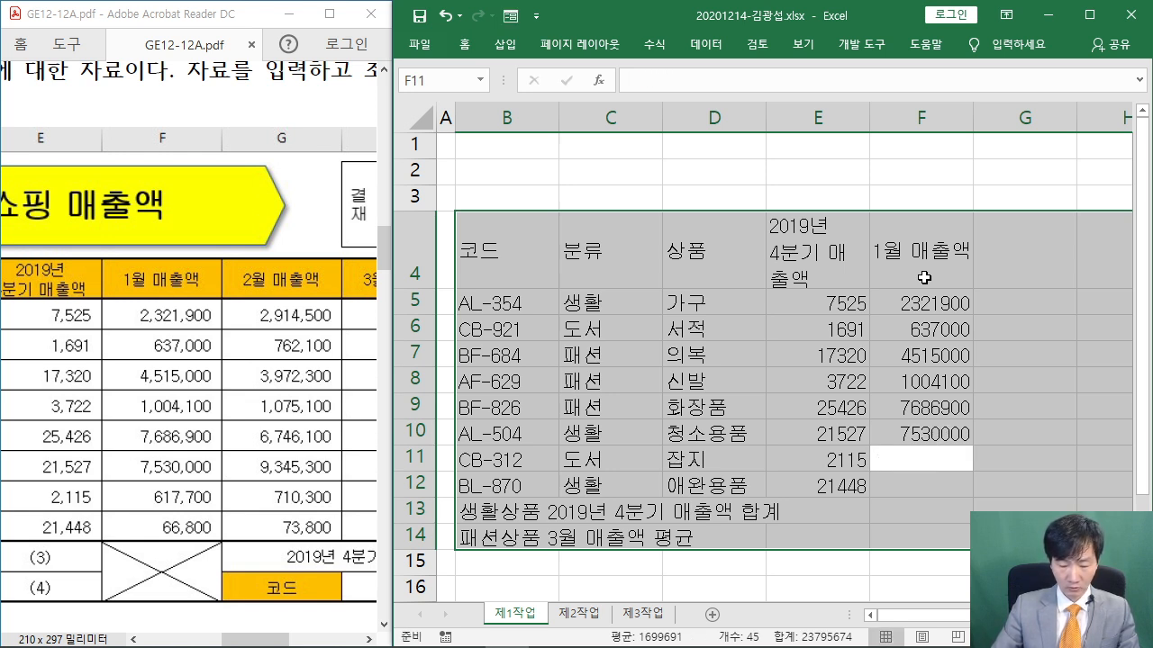
{"action": "type", "text": "617700"}
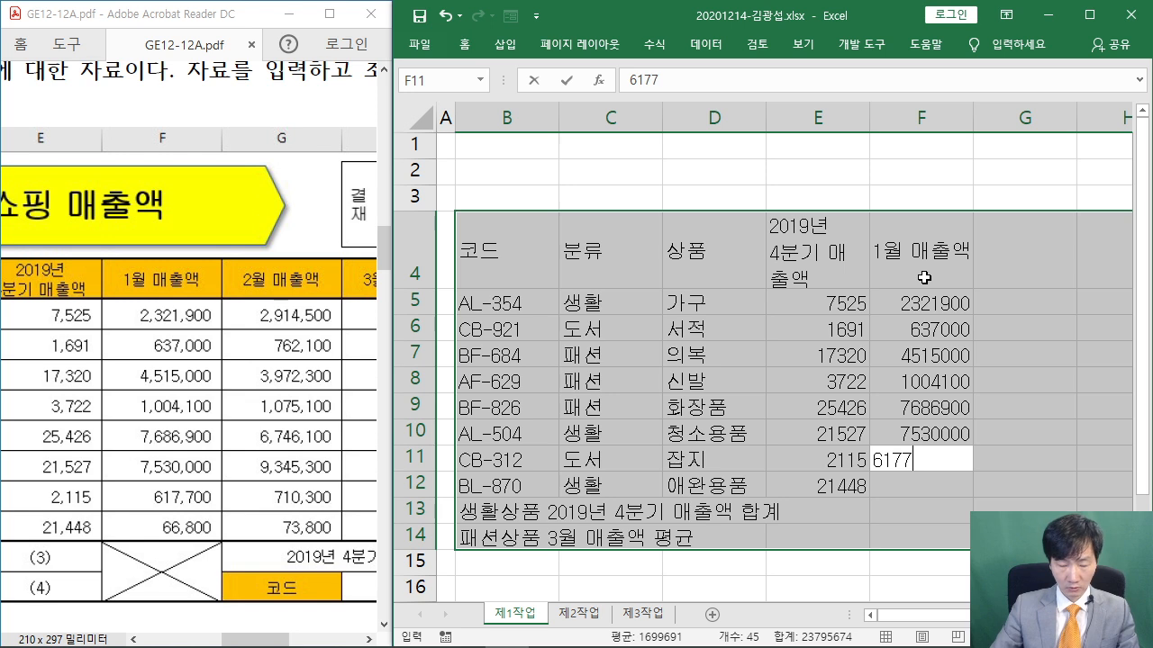
{"action": "key", "text": "Return"}
{"action": "type", "text": "668"}
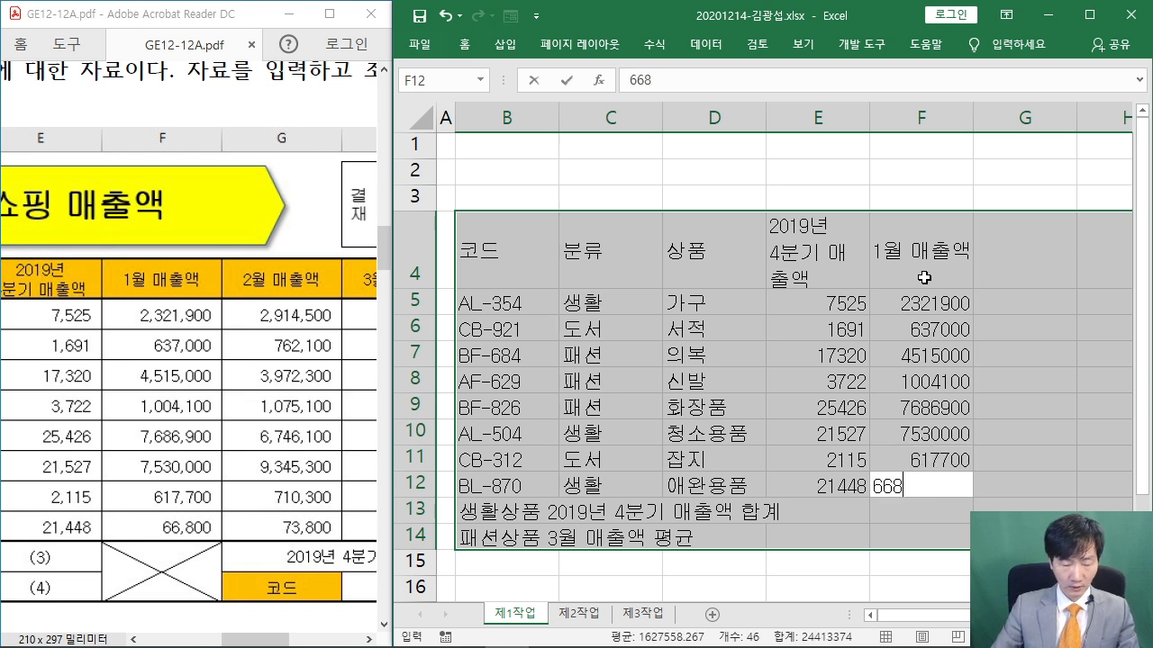
{"action": "type", "text": "00"}
{"action": "key", "text": "Return"}
{"action": "key", "text": "Return"}
{"action": "key", "text": "Return"}
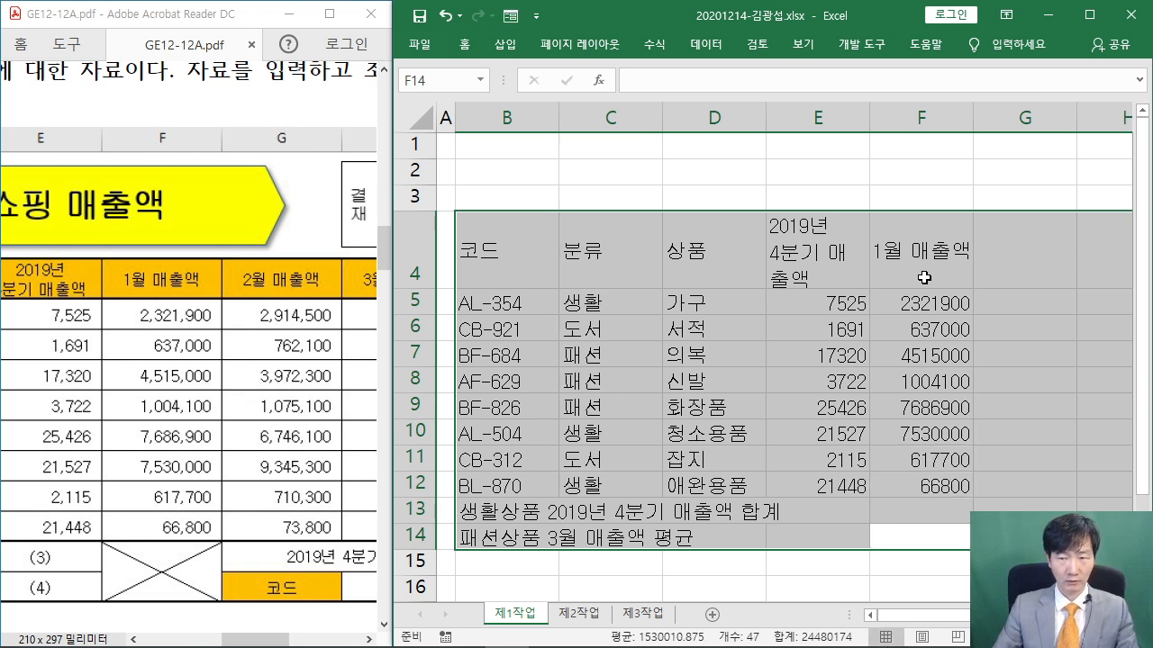
Enter the 2월 매출액 heading in G4 and February figures 2914500, 762100, 3972300
{"action": "type", "text": "2월 "}
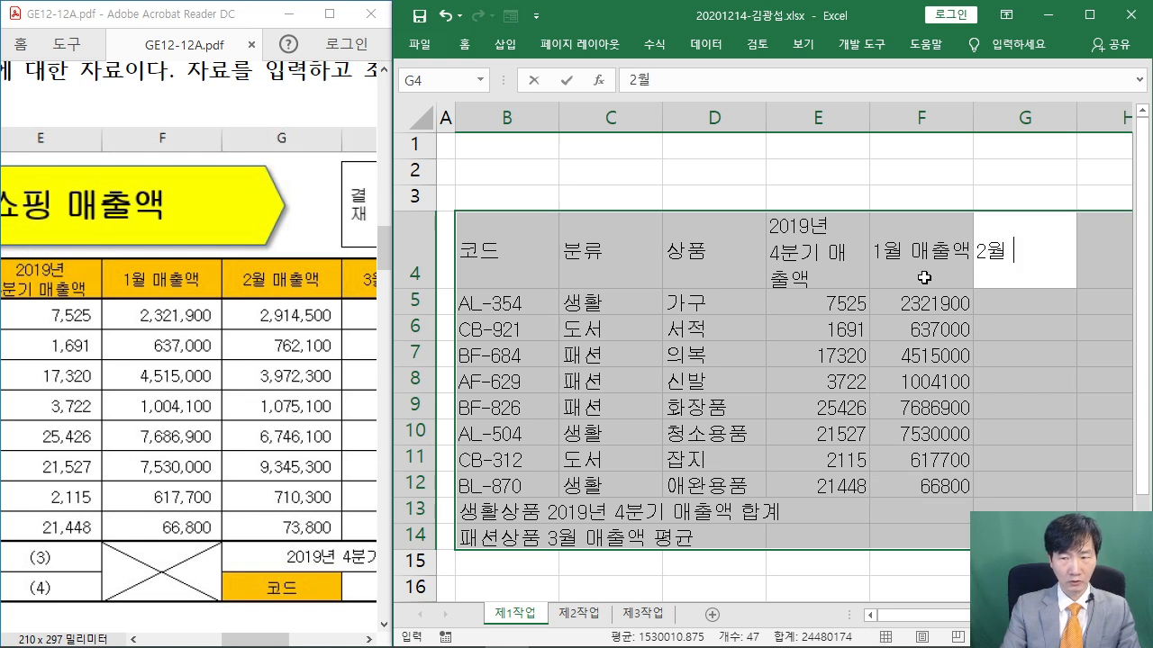
{"action": "type", "text": "매추ㄹ액"}
{"action": "key", "text": "Return"}
{"action": "type", "text": "2914500"}
{"action": "key", "text": "Return"}
{"action": "type", "text": "762100"}
{"action": "key", "text": "Return"}
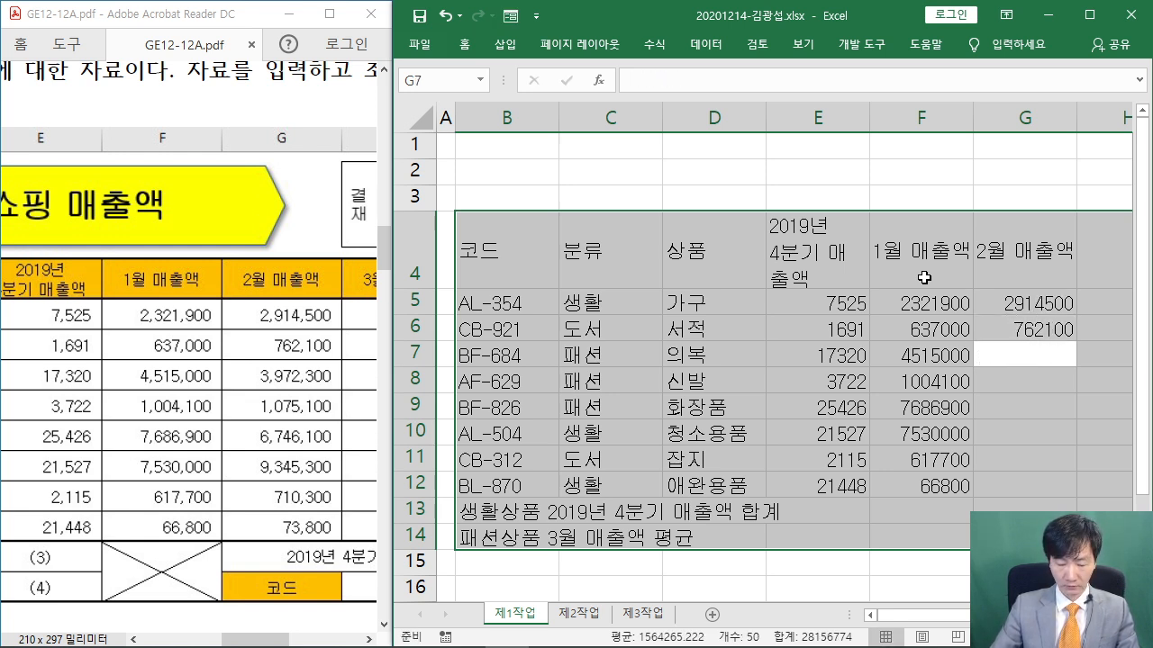
{"action": "type", "text": "3972300"}
{"action": "key", "text": "Return"}
Enter February figures 1075100, 6746100 (fixing a typo), 9345300, 710300 and 73800 in G8:G12
{"action": "type", "text": "1075100"}
{"action": "key", "text": "Return"}
{"action": "type", "text": "67"}
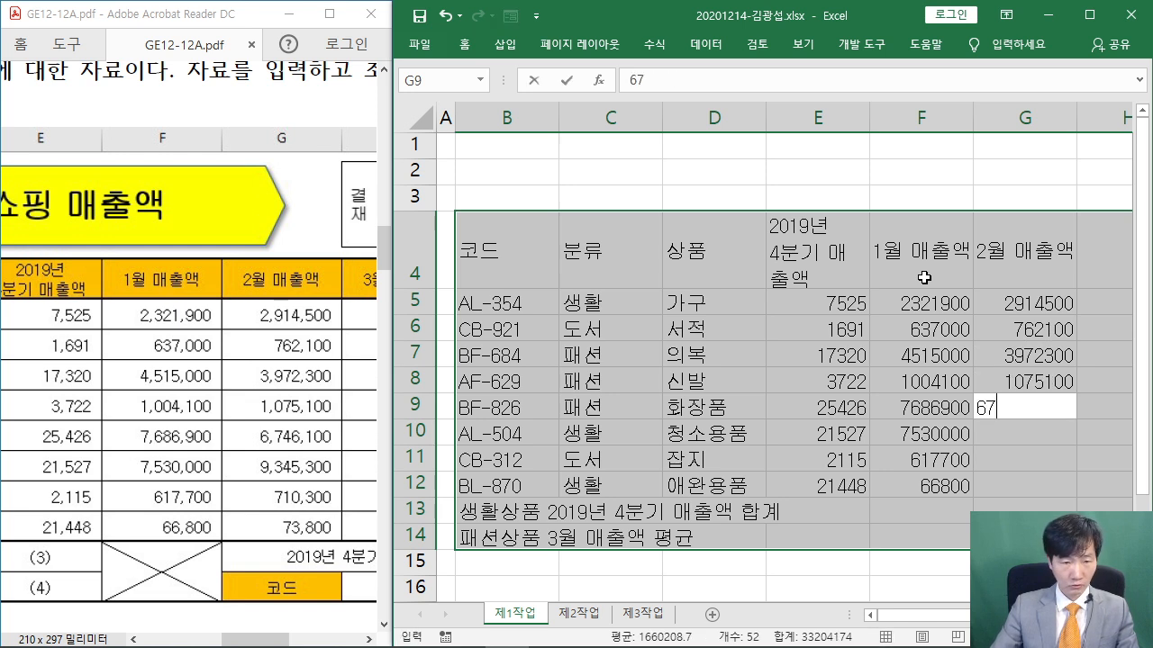
{"action": "type", "text": "461"}
{"action": "key", "text": "BackSpace"}
{"action": "type", "text": "46100"}
{"action": "key", "text": "Return"}
{"action": "type", "text": "9345300"}
{"action": "key", "text": "Return"}
{"action": "type", "text": "710300"}
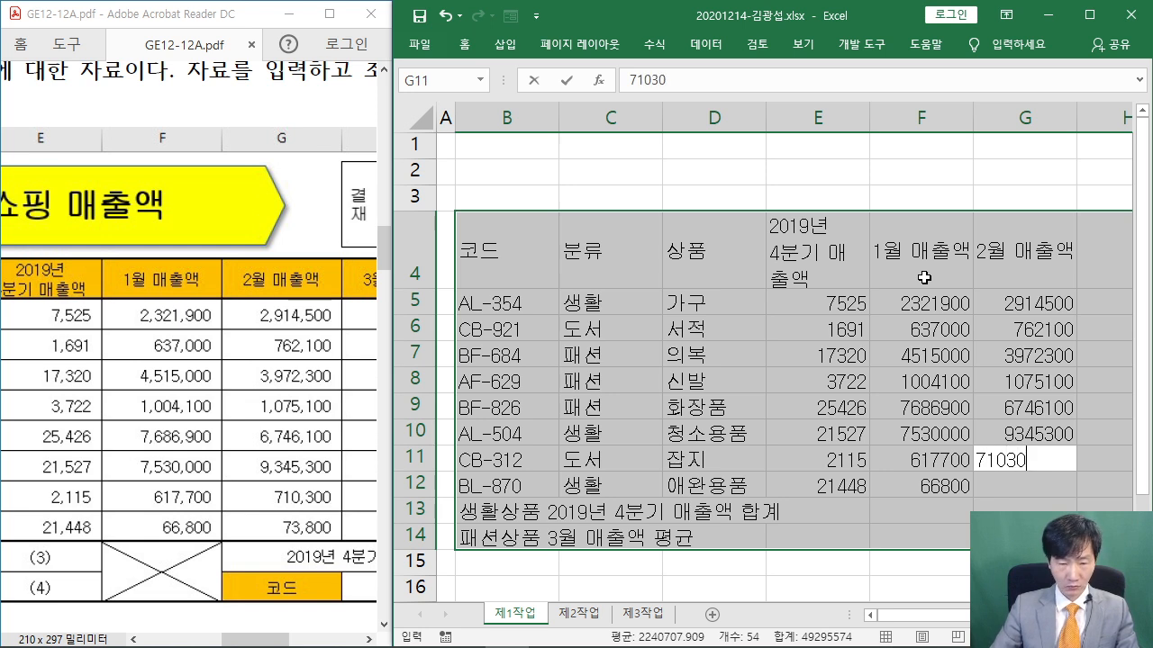
{"action": "key", "text": "Return"}
{"action": "type", "text": "73"}
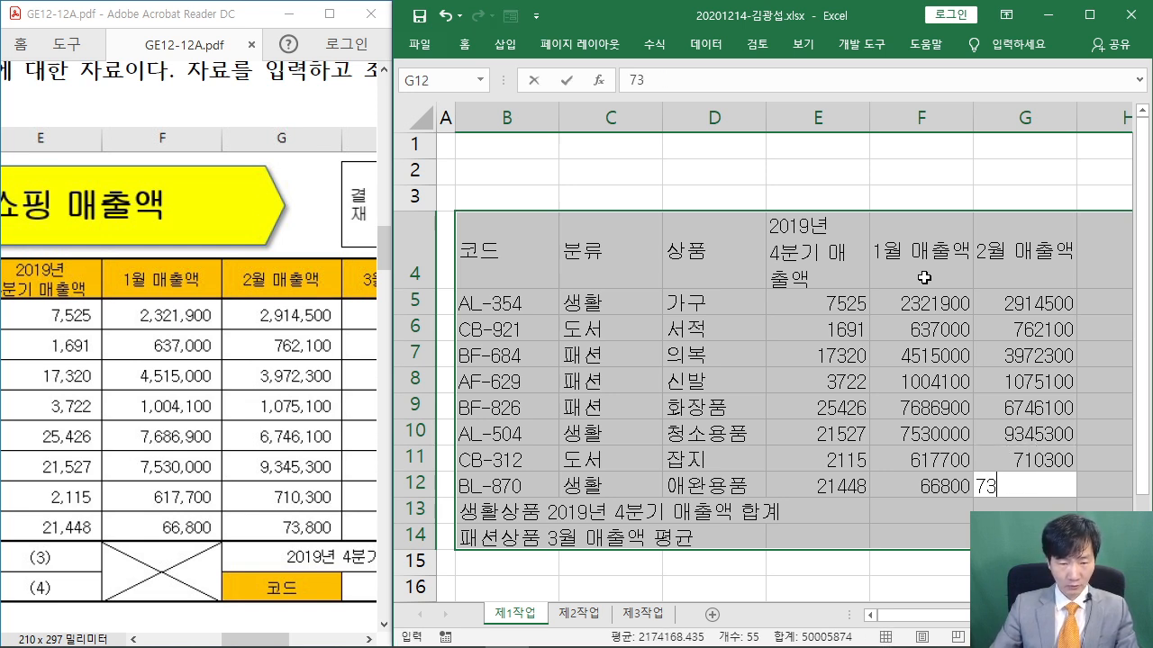
{"action": "type", "text": "800"}
{"action": "key", "text": "Return"}
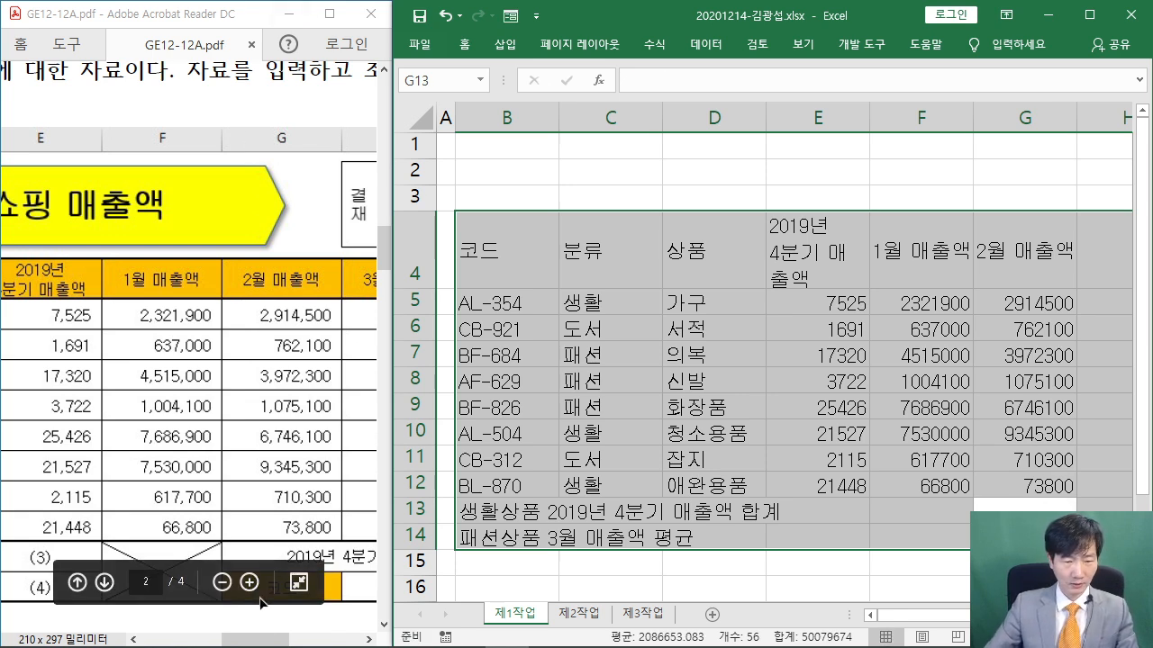
{"action": "left_click_drag", "start_coordinate": [265, 640], "coordinate": [294, 643]}
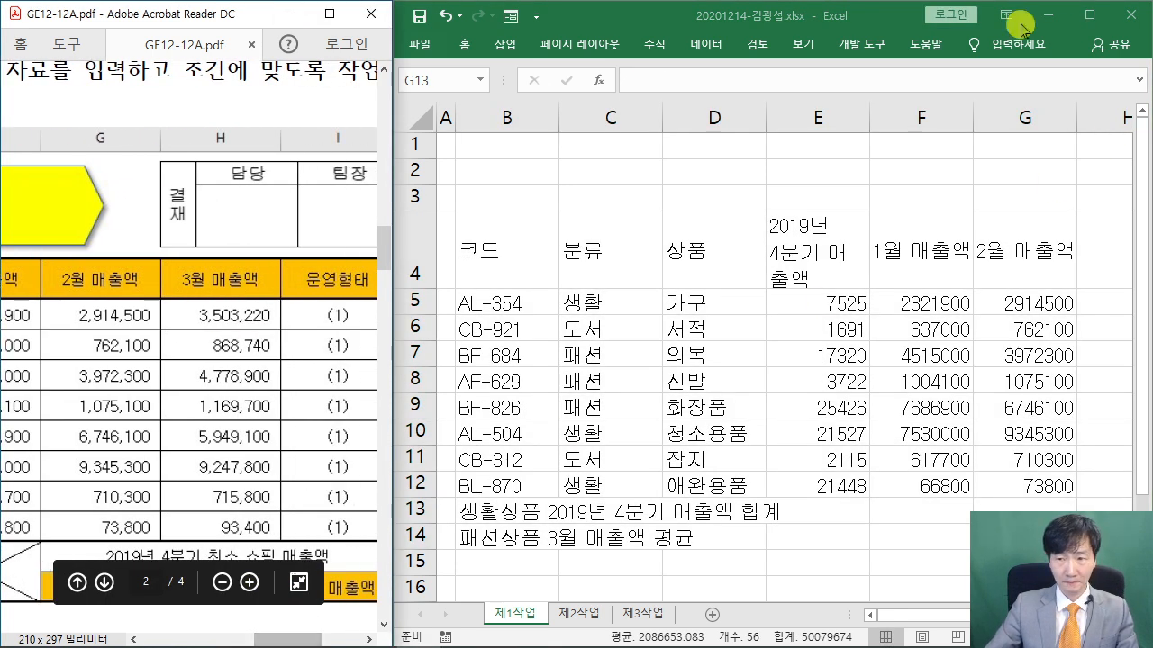
Type the 2019년 4분기 최소 쇼핑 매출 heading with the 코드 label below it
{"action": "left_click", "coordinate": [631, 16]}
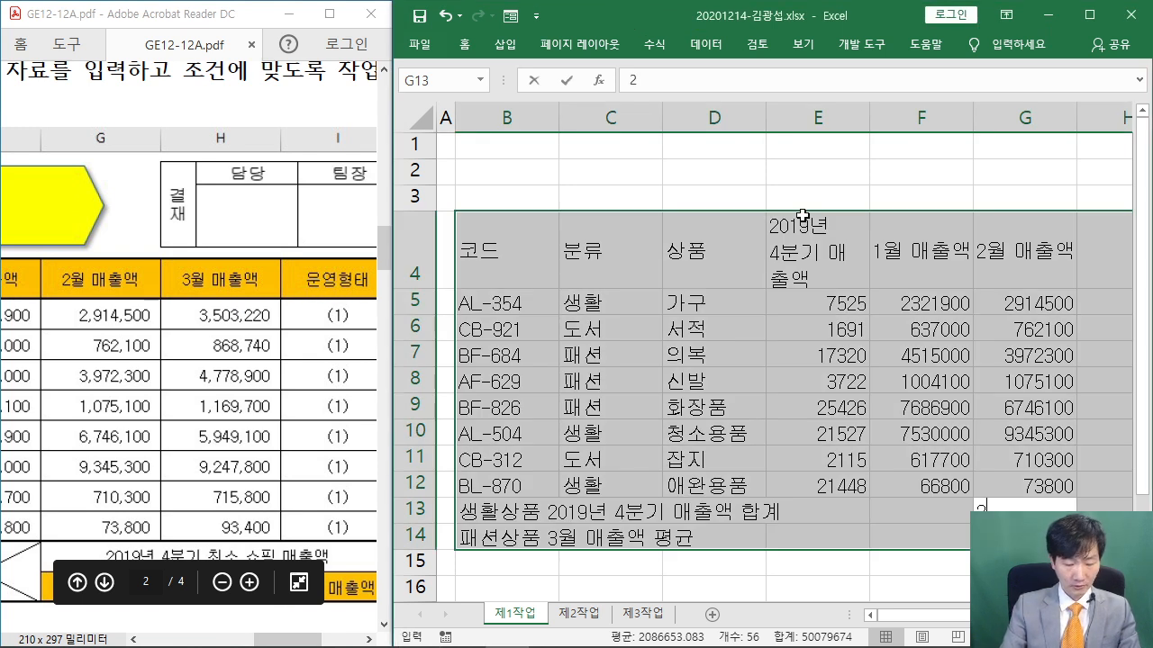
{"action": "type", "text": "2019년 4분기 최소"}
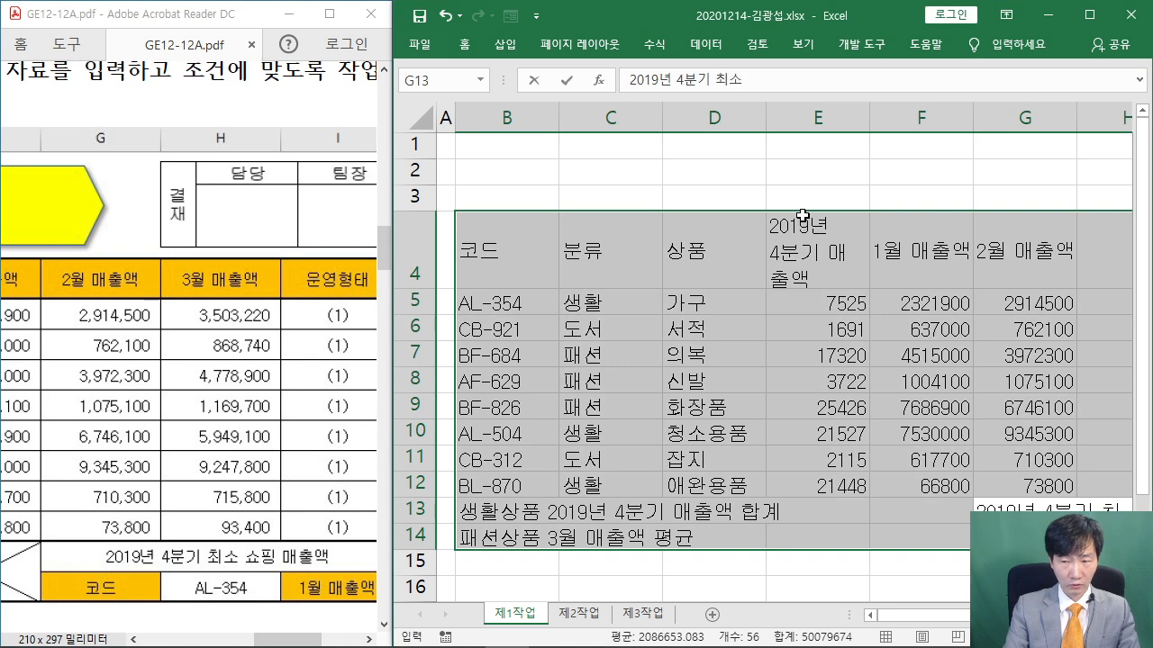
{"action": "type", "text": " 쇼핑 매출액"}
{"action": "key", "text": "Return"}
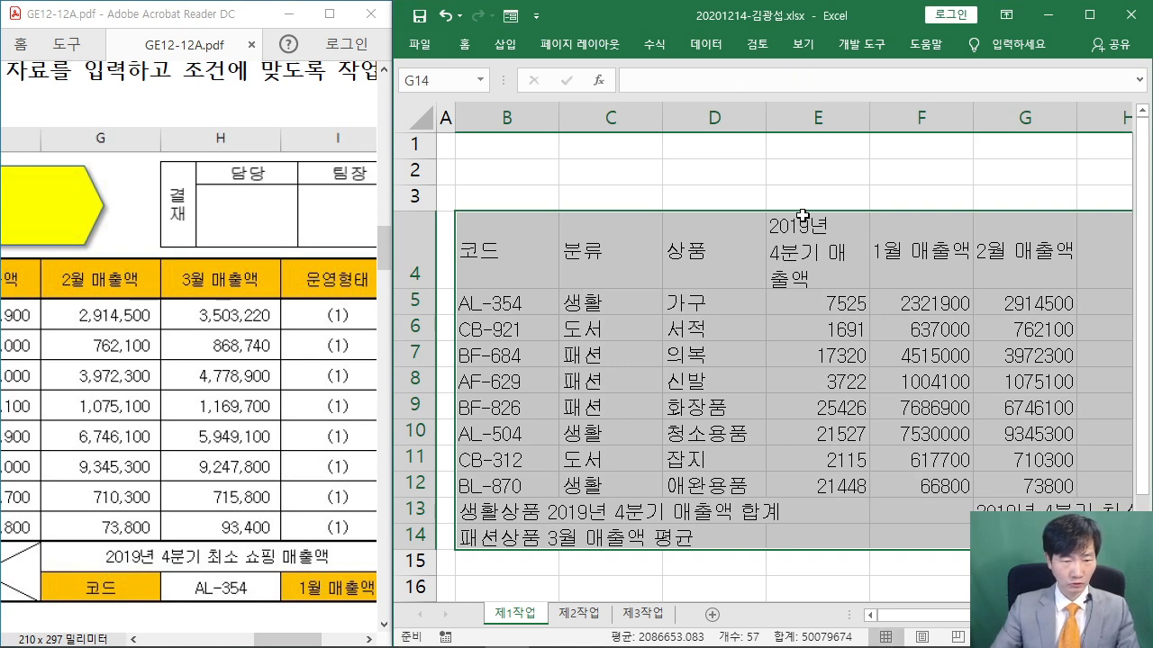
{"action": "type", "text": "코드"}
{"action": "key", "text": "Return"}
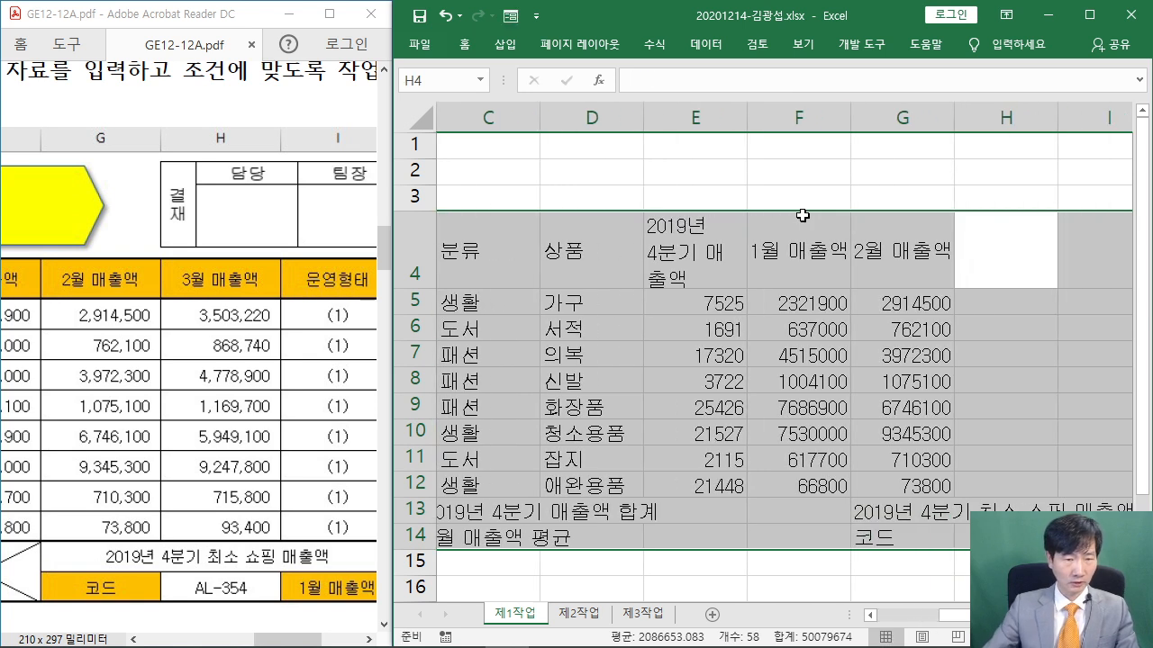
Enter the 3월 매출액 heading in H4 and March figures 3503220, 868740, 4778900
{"action": "type", "text": "3월 매"}
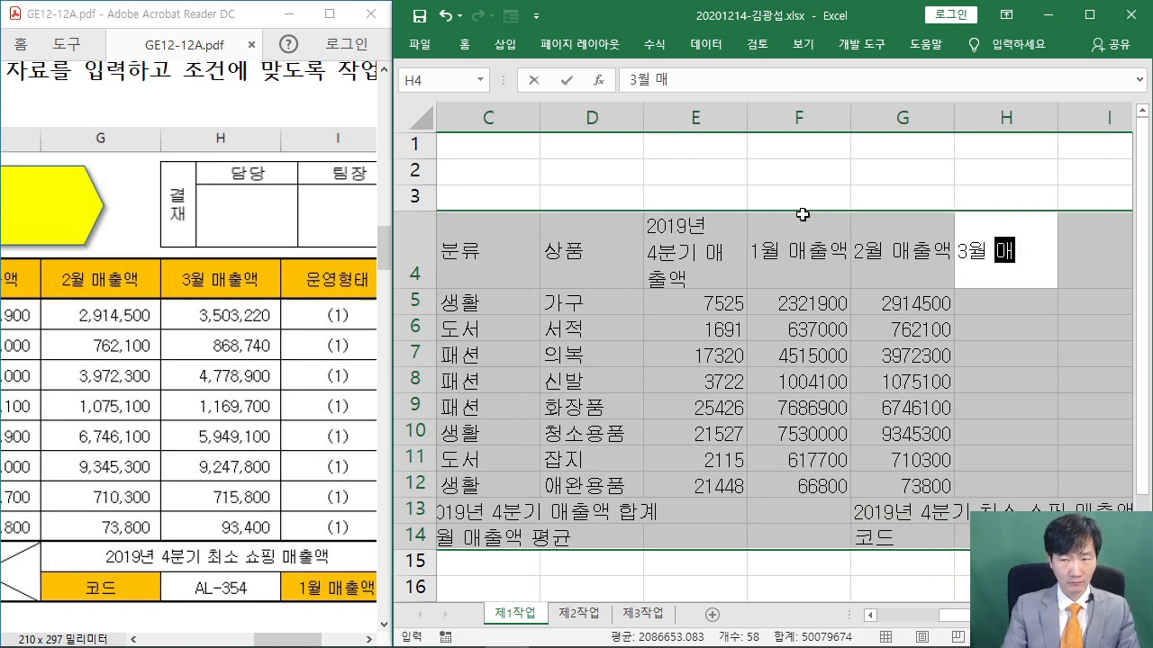
{"action": "type", "text": "출액"}
{"action": "key", "text": "Return"}
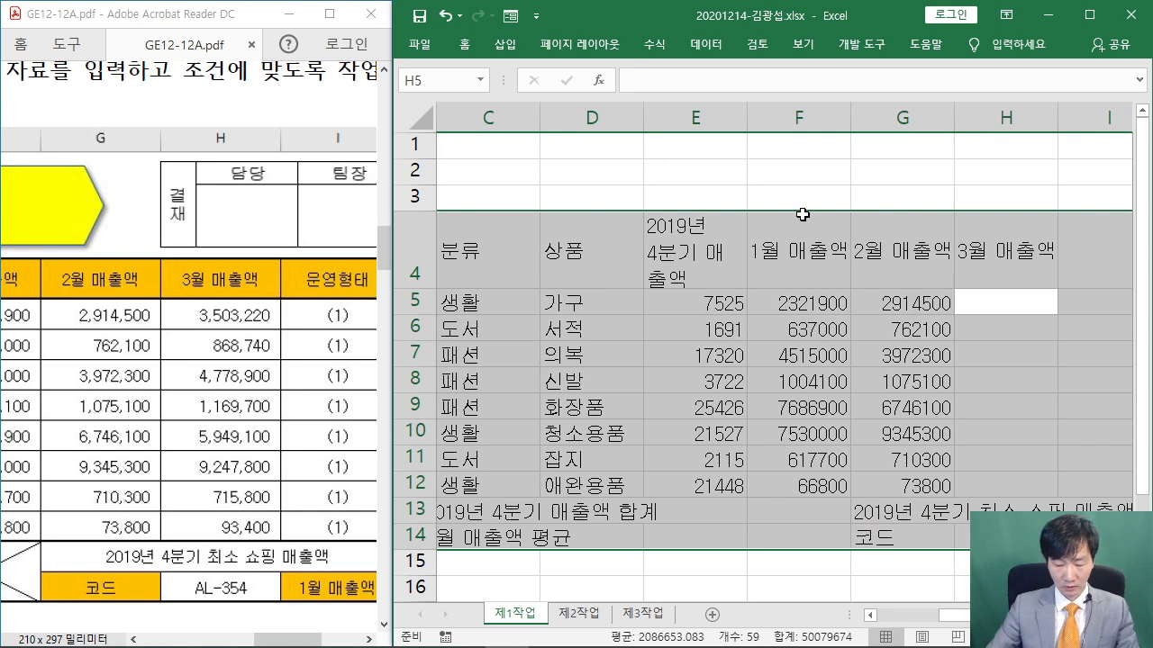
{"action": "type", "text": "3503"}
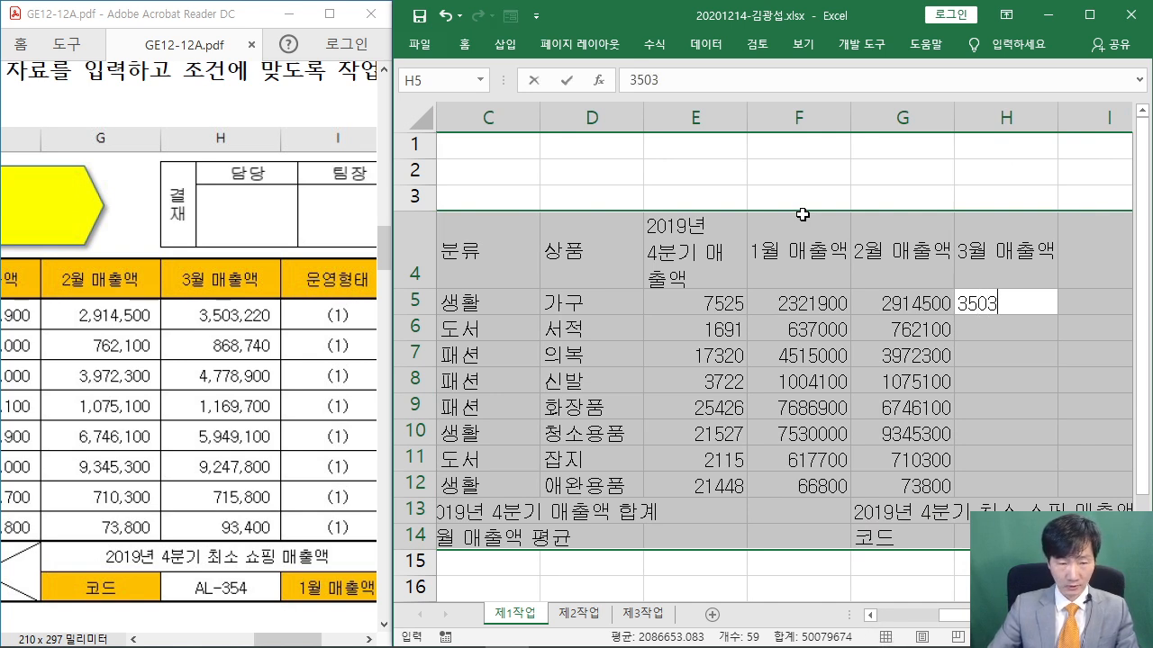
{"action": "type", "text": "220"}
{"action": "key", "text": "Return"}
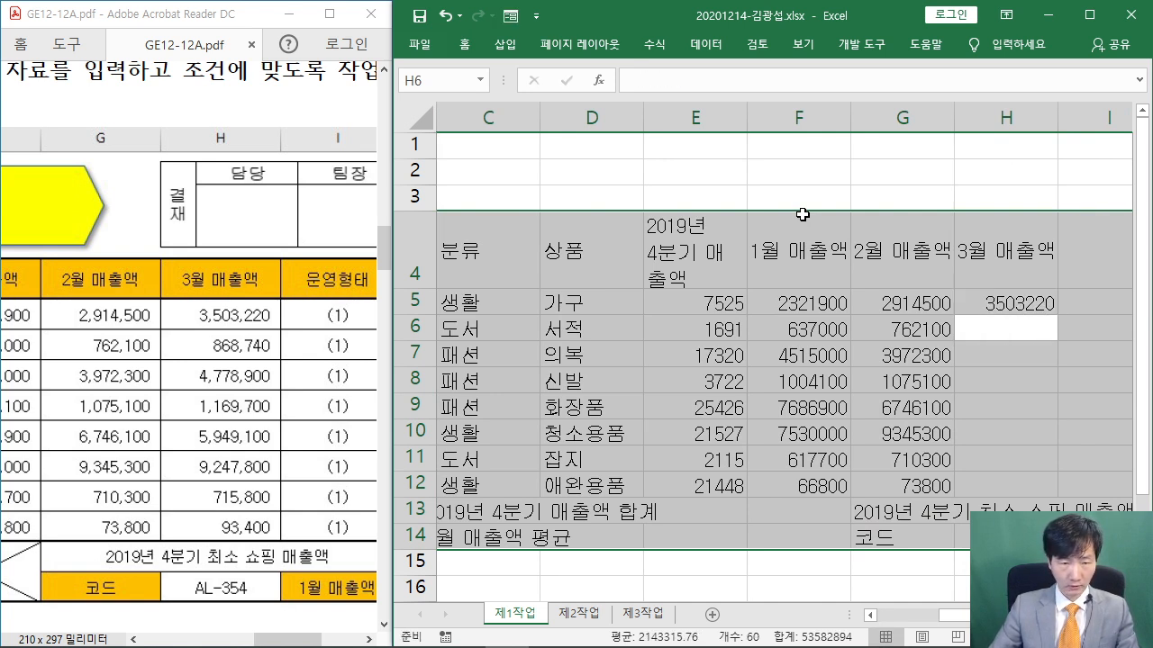
{"action": "type", "text": "868740"}
{"action": "key", "text": "Return"}
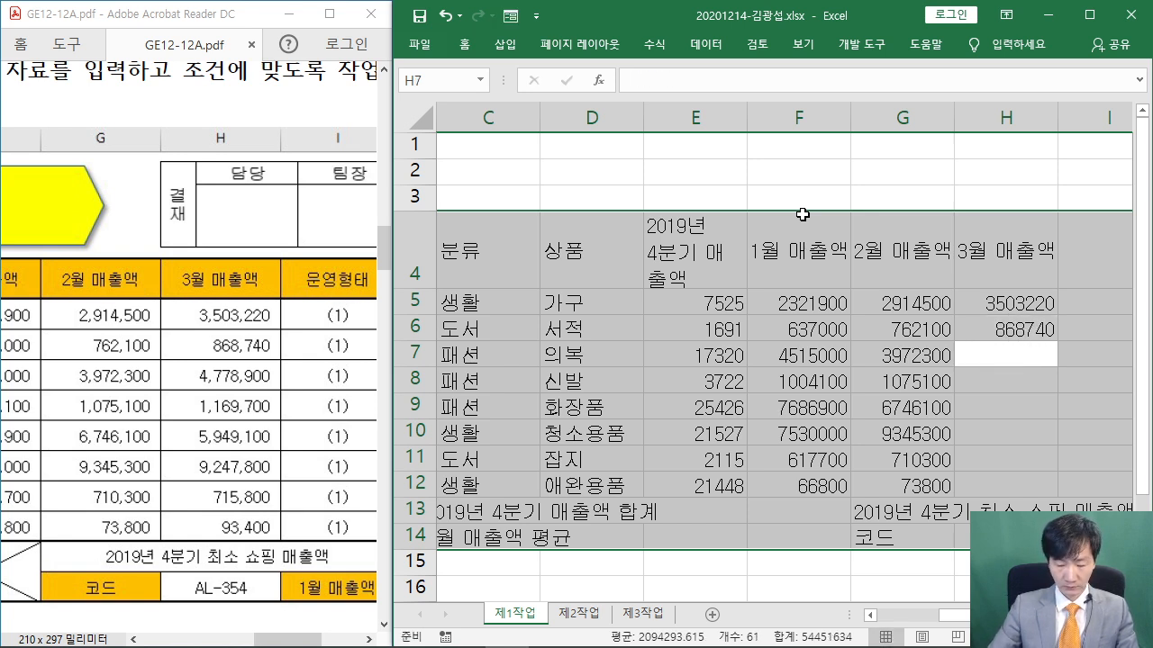
{"action": "type", "text": "4778900"}
{"action": "key", "text": "Return"}
Enter March figures 1169700, 5949100, 9247800, 715800 and 93400 in H8:H12
{"action": "type", "text": "11"}
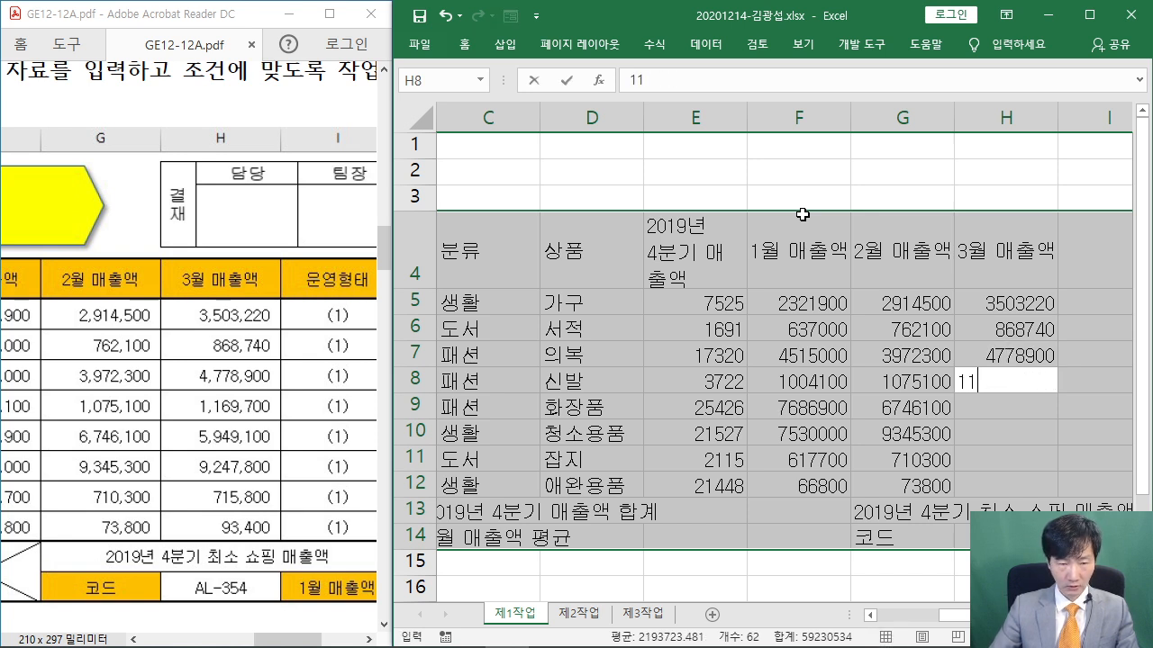
{"action": "type", "text": "69700"}
{"action": "key", "text": "Return"}
{"action": "type", "text": "8"}
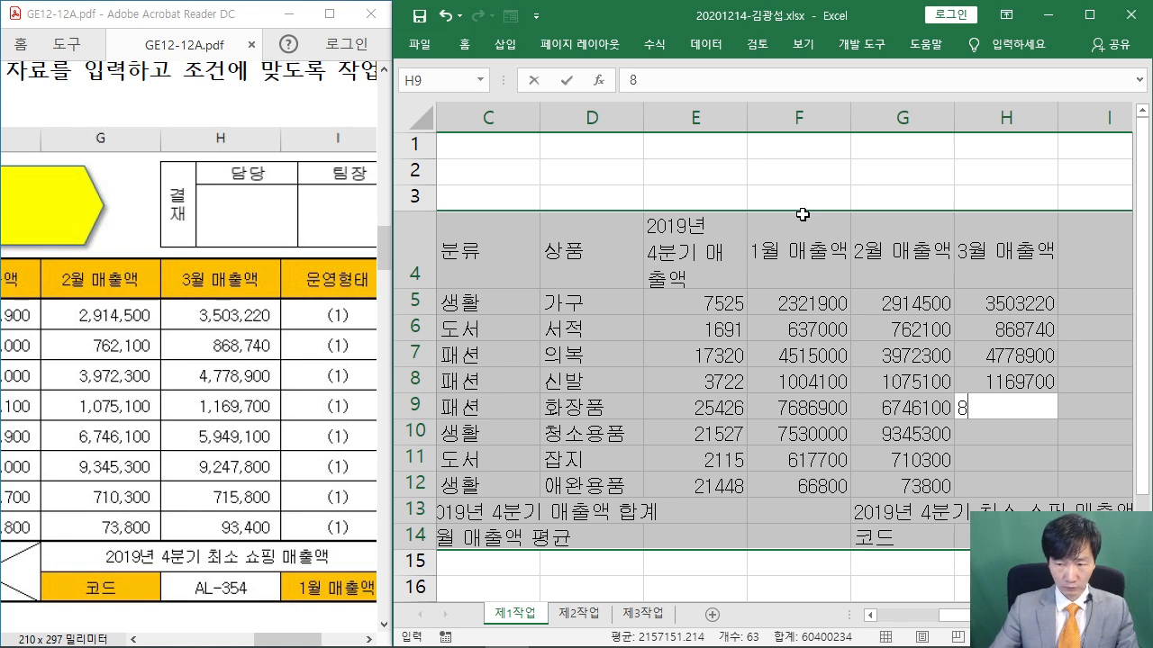
{"action": "type", "text": "59"}
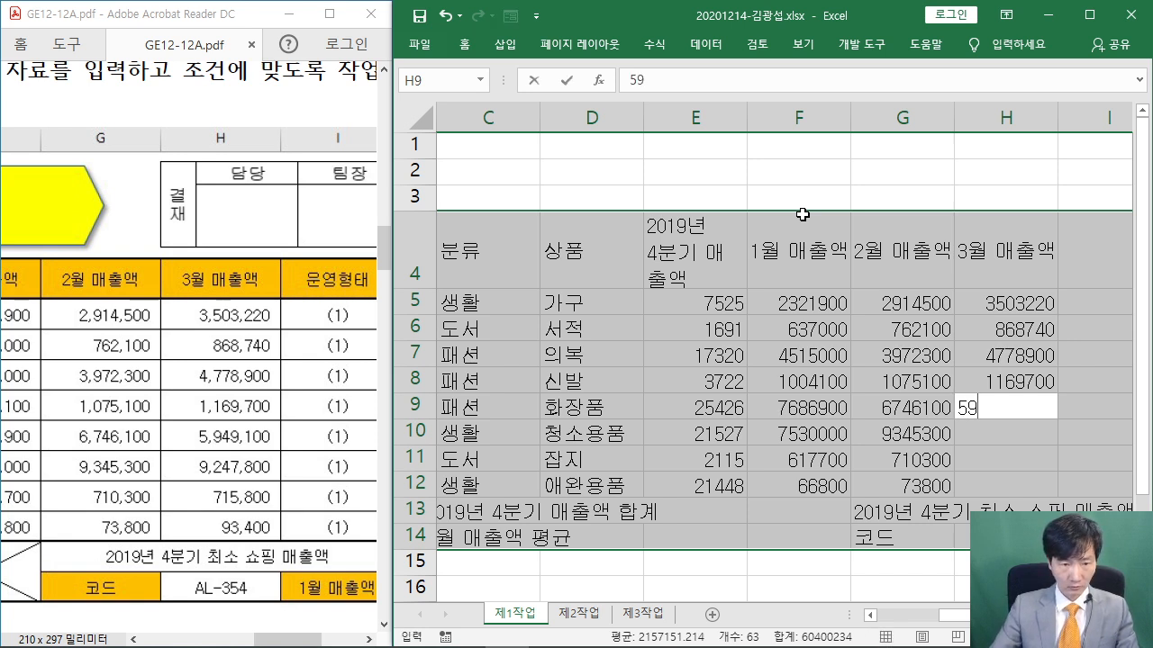
{"action": "type", "text": "49100"}
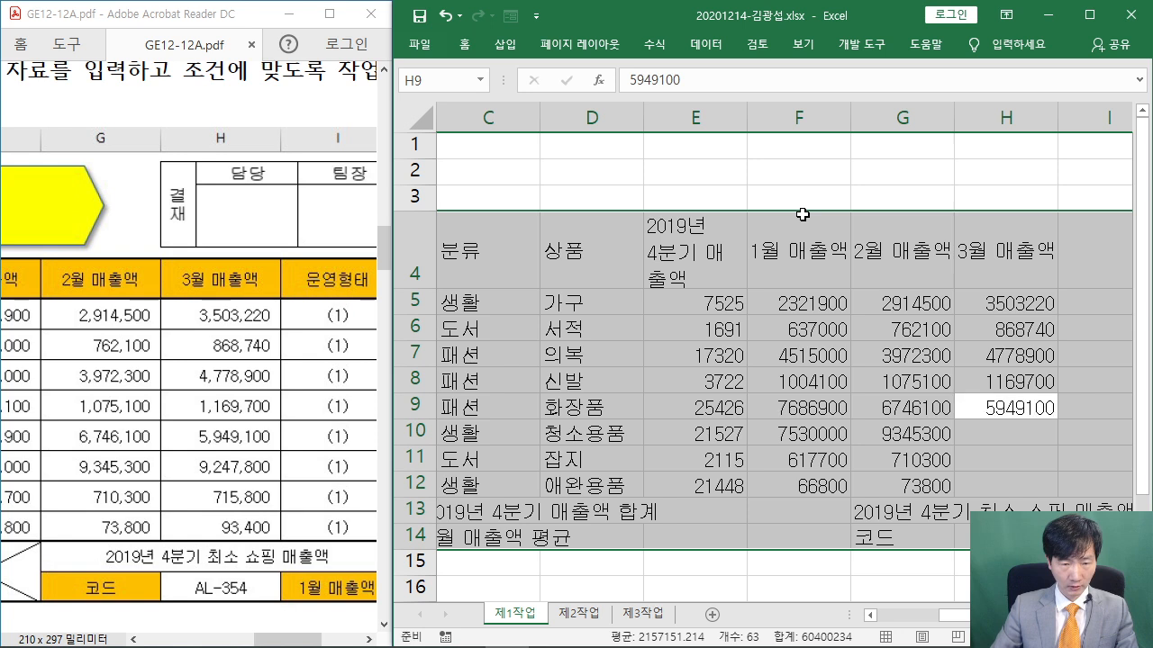
{"action": "key", "text": "Return"}
{"action": "type", "text": "92"}
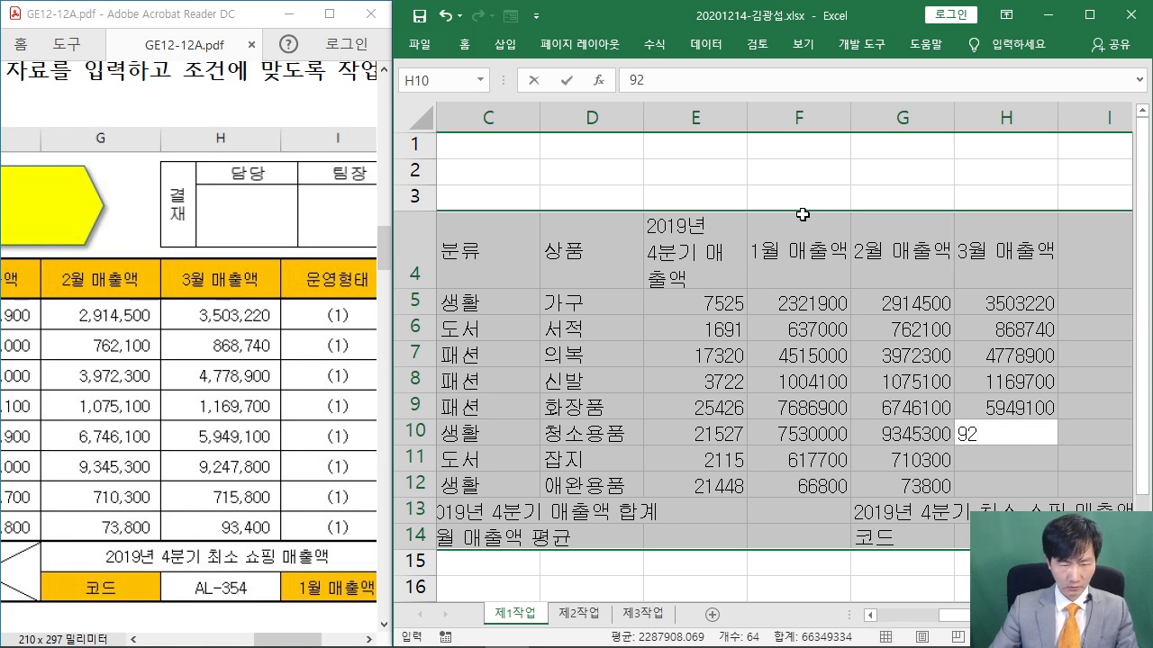
{"action": "type", "text": "47800"}
{"action": "key", "text": "Return"}
{"action": "type", "text": "71"}
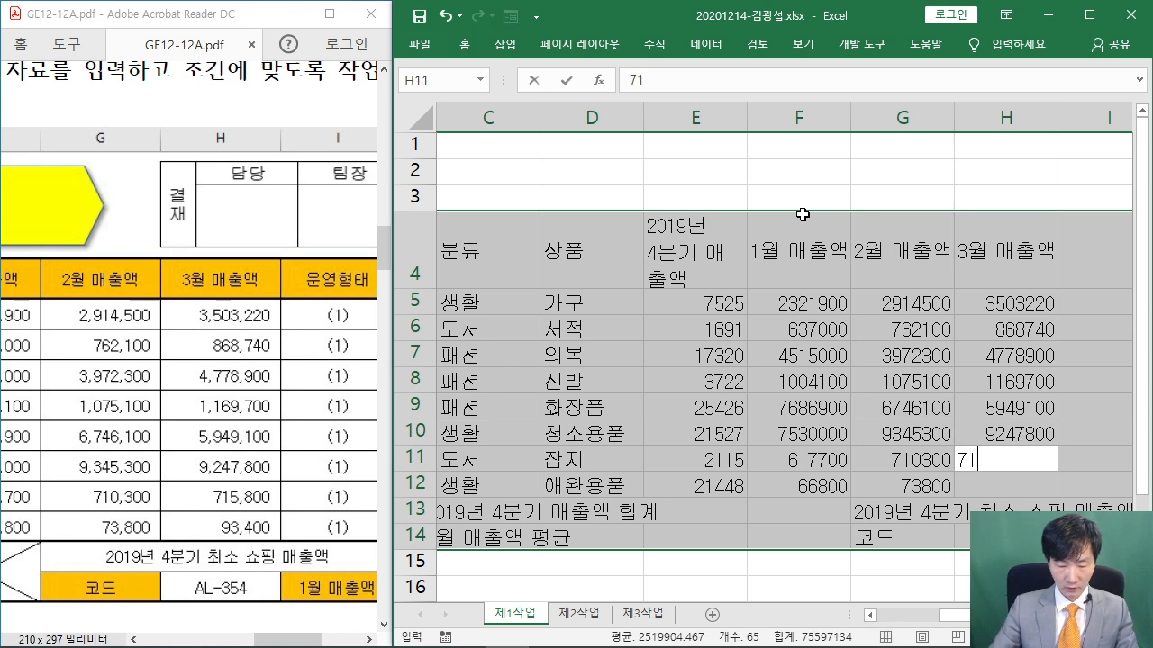
{"action": "type", "text": "5800"}
{"action": "key", "text": "Return"}
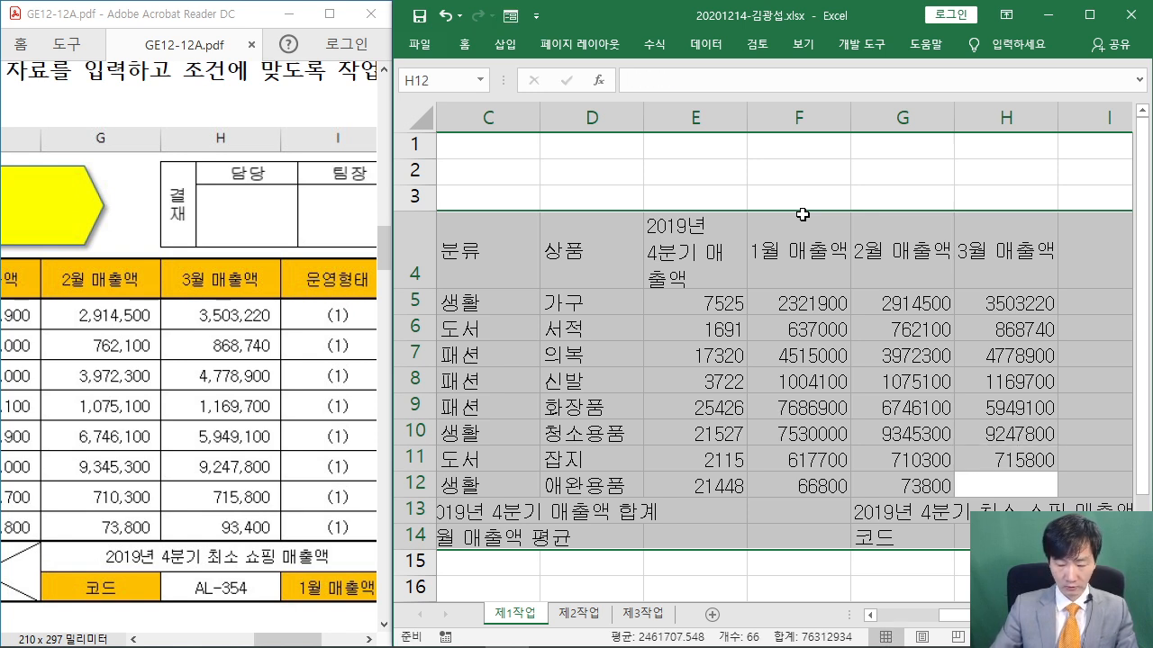
{"action": "type", "text": "934"}
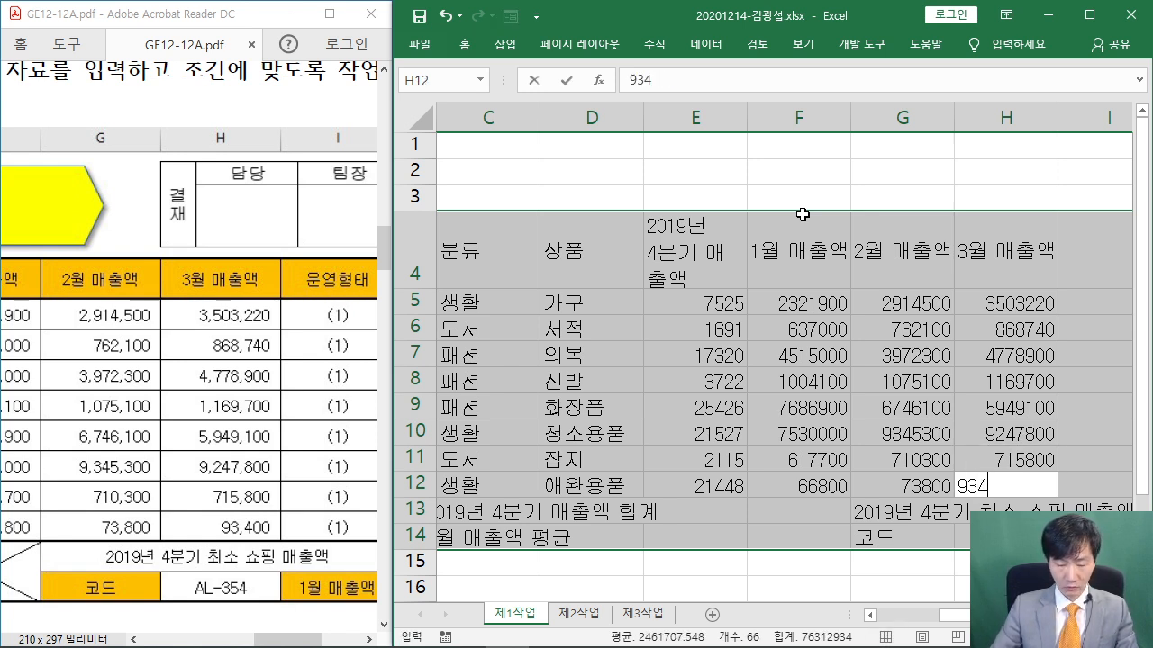
{"action": "type", "text": "00"}
{"action": "key", "text": "Return"}
{"action": "key", "text": "Return"}
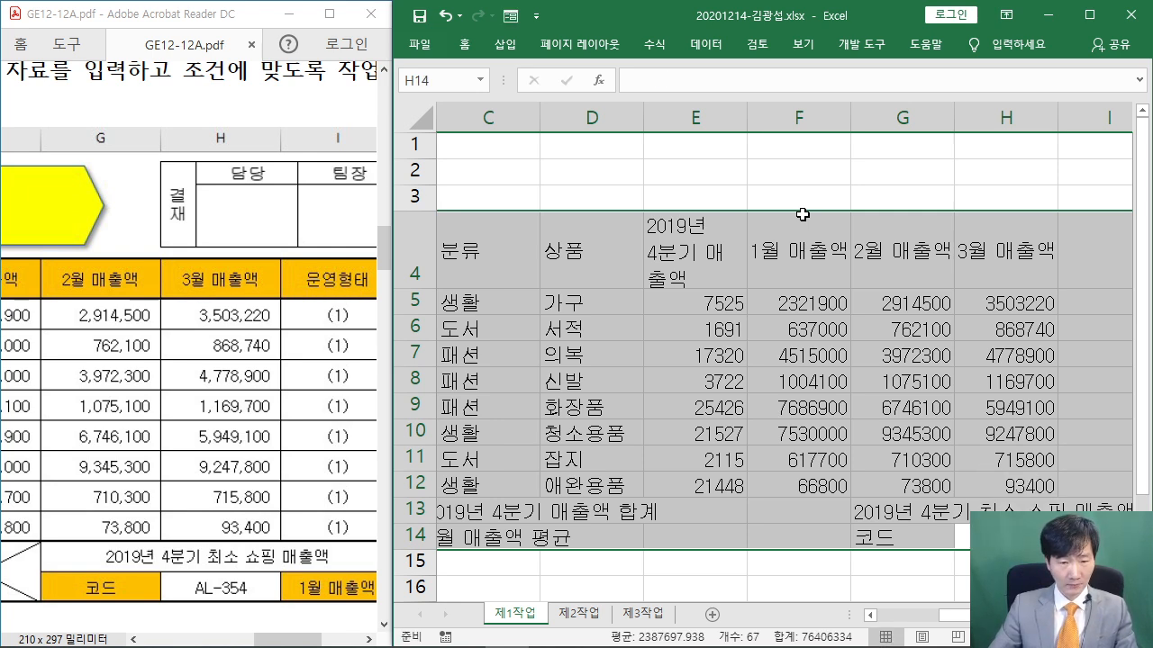
Type the 운영형태 heading in I4 and the 1월 매출액 label in I14
{"action": "key", "text": "Return"}
{"action": "type", "text": "운ㅇ"}
{"action": "type", "text": "영형태"}
{"action": "key", "text": "Return"}
{"action": "key", "text": "Return"}
{"action": "key", "text": "Return"}
{"action": "key", "text": "Return"}
{"action": "key", "text": "Return"}
{"action": "key", "text": "Return"}
{"action": "key", "text": "Return"}
{"action": "key", "text": "Return"}
{"action": "key", "text": "Return"}
{"action": "key", "text": "Return"}
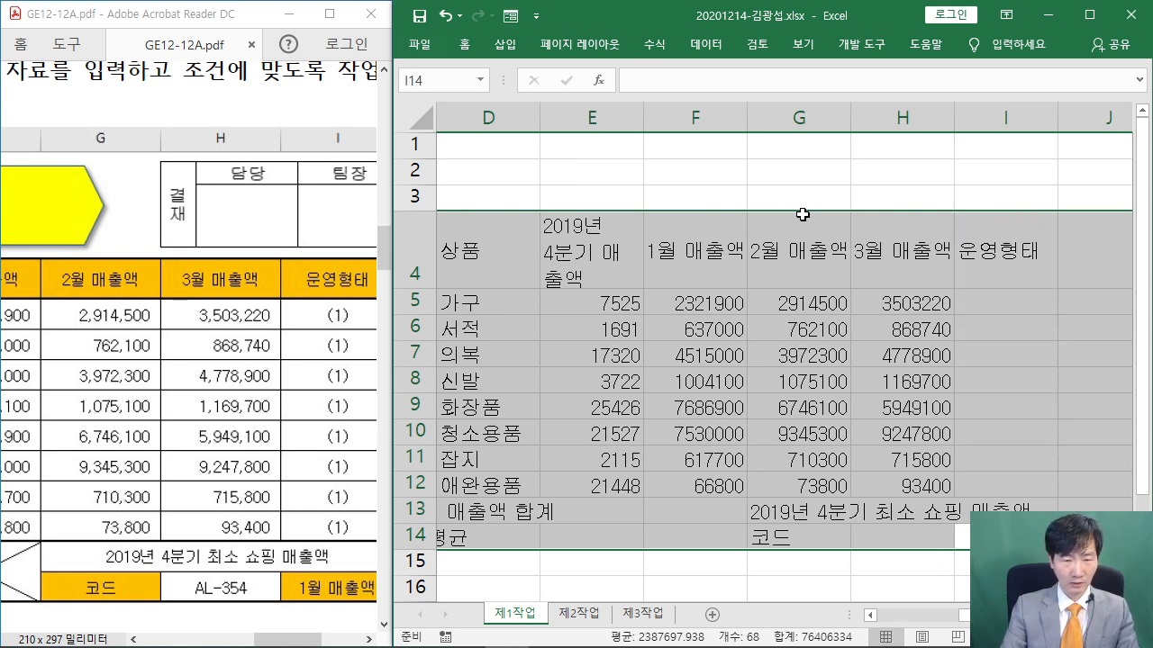
{"action": "type", "text": "1월"}
{"action": "left_click_drag", "start_coordinate": [299, 642], "coordinate": [330, 642]}
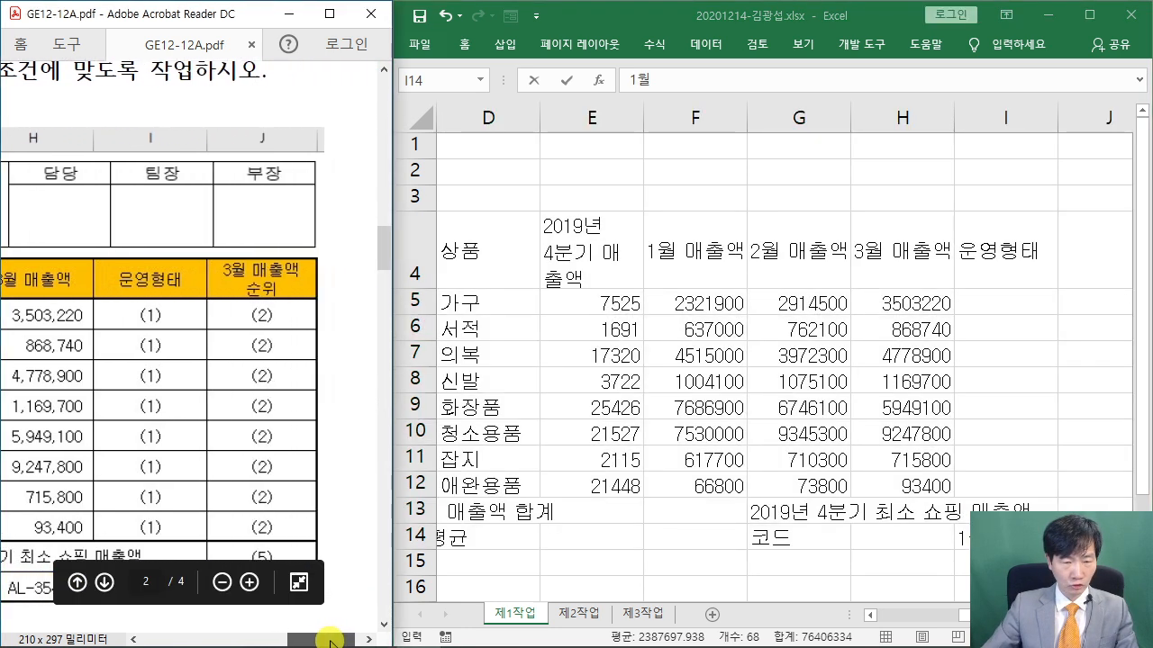
{"action": "left_click", "coordinate": [905, 11]}
{"action": "type", "text": "매출애"}
{"action": "key", "text": "Return"}
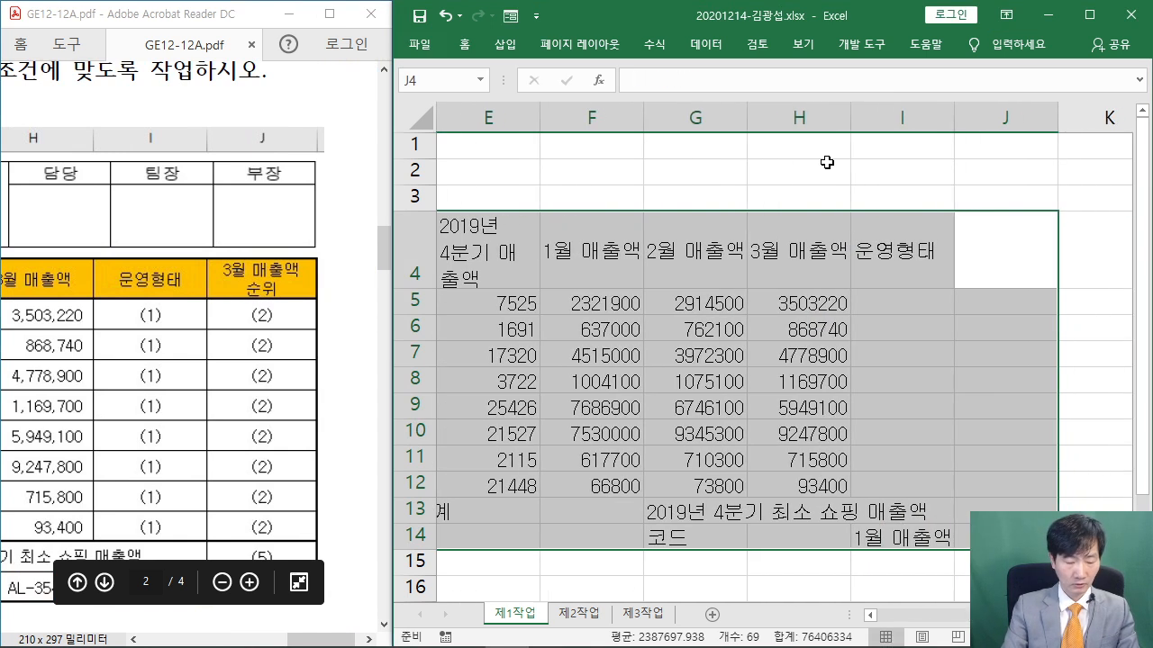
Enter a two-line heading in J4: 3월 매출액 on one line, 순위 below
{"action": "type", "text": "3월 매출액"}
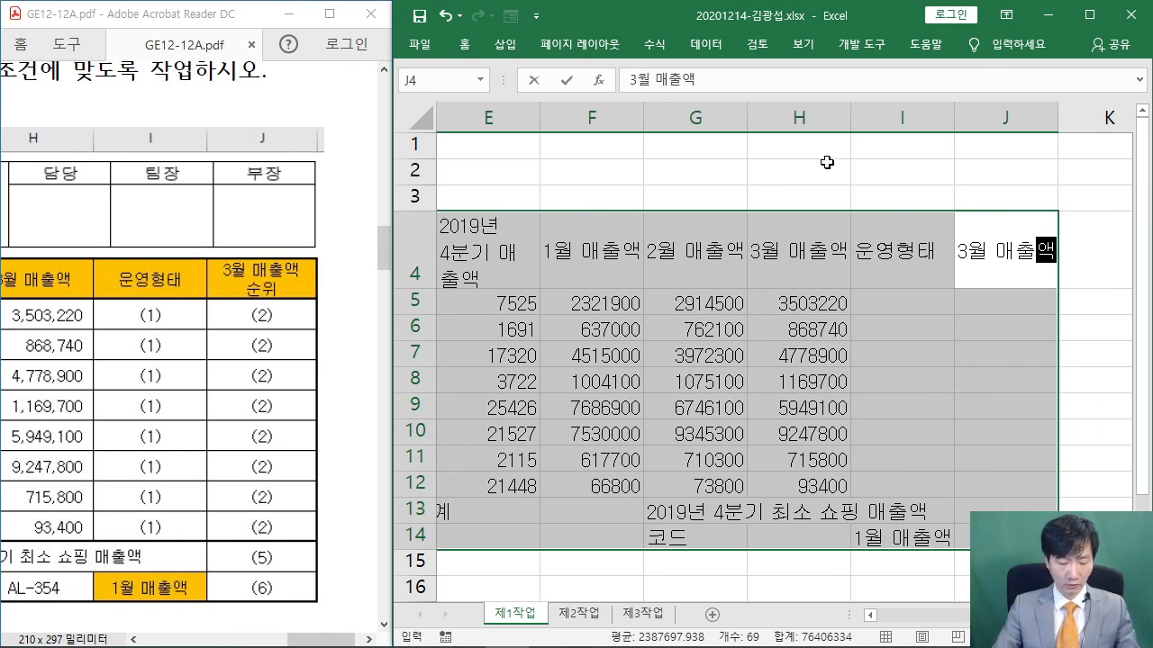
{"action": "key", "text": "alt+Return"}
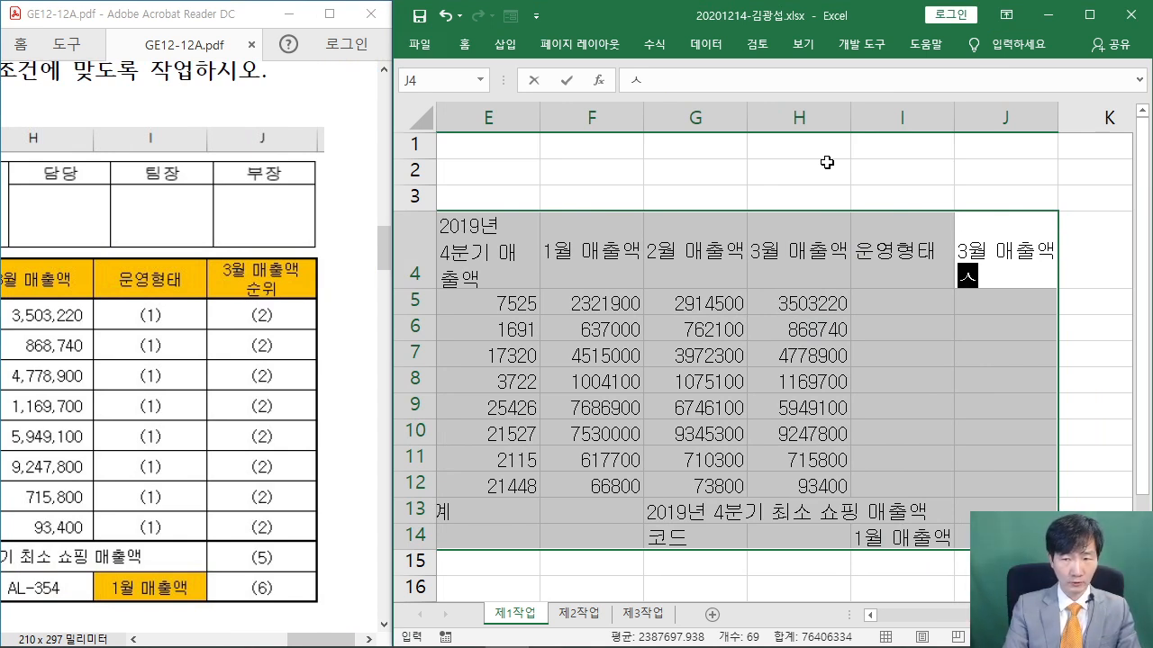
{"action": "type", "text": "순ㅇ"}
{"action": "type", "text": "위"}
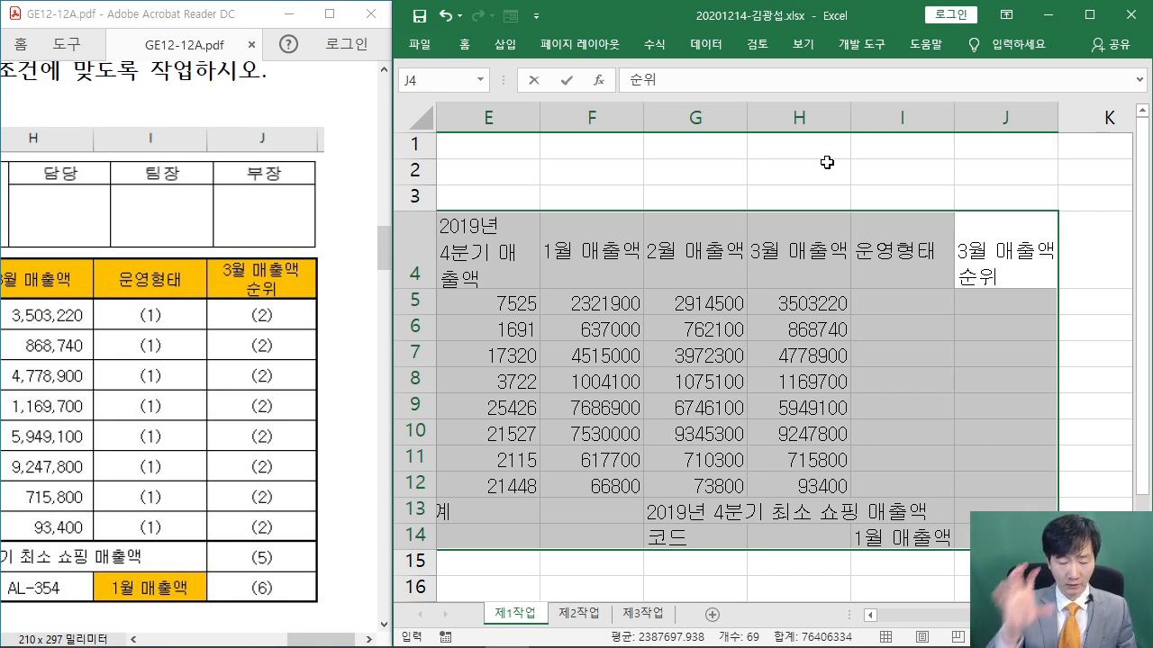
{"action": "key", "text": "Return"}
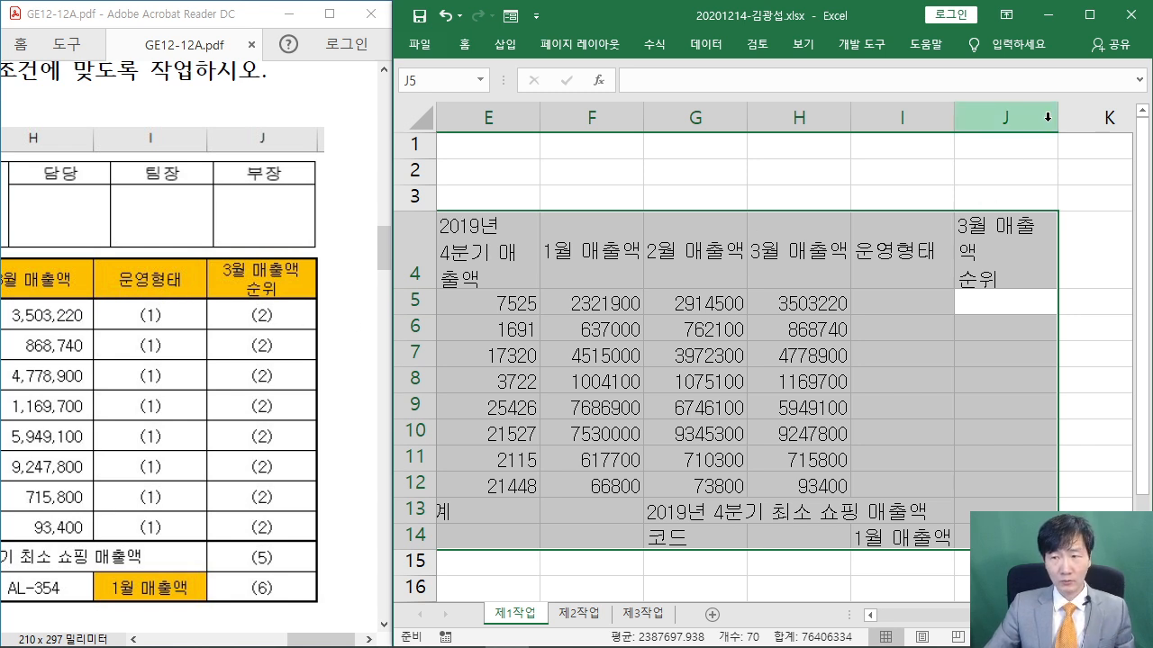
Widen columns J, I, H, G, F and E so their headings fit
{"action": "left_click_drag", "start_coordinate": [1054, 120], "coordinate": [1090, 127]}
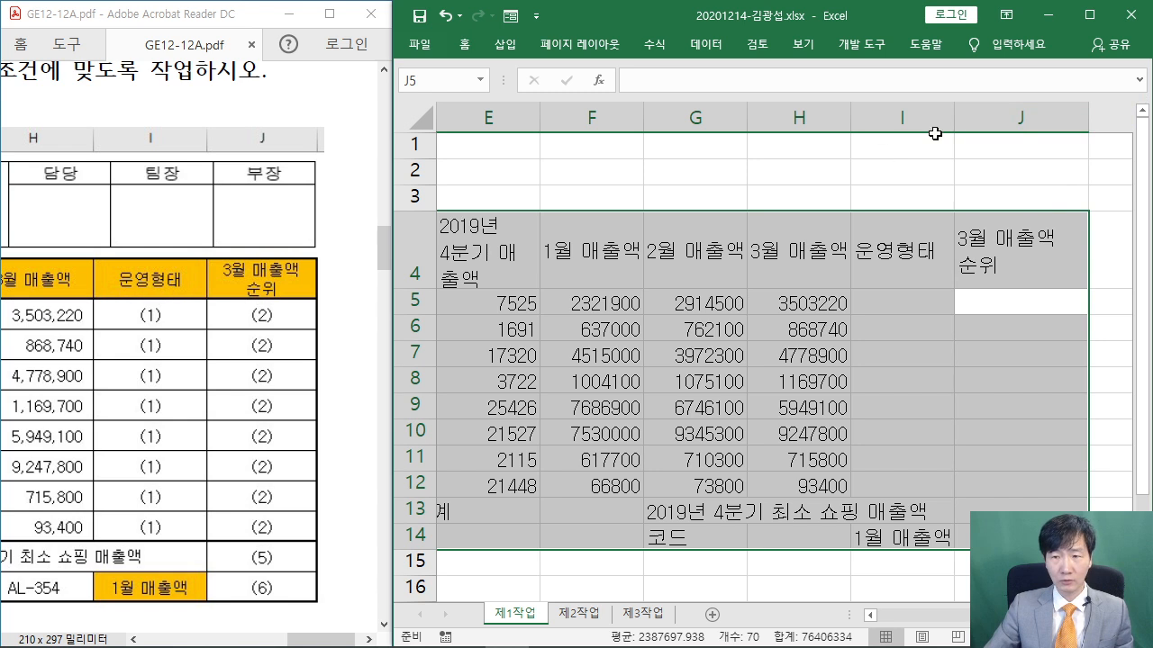
{"action": "left_click_drag", "start_coordinate": [954, 118], "coordinate": [963, 118]}
{"action": "left_click_drag", "start_coordinate": [852, 126], "coordinate": [869, 127]}
{"action": "left_click_drag", "start_coordinate": [748, 118], "coordinate": [762, 118]}
{"action": "left_click_drag", "start_coordinate": [646, 119], "coordinate": [659, 118]}
{"action": "left_click_drag", "start_coordinate": [540, 118], "coordinate": [584, 121]}
{"action": "left_click", "coordinate": [581, 120]}
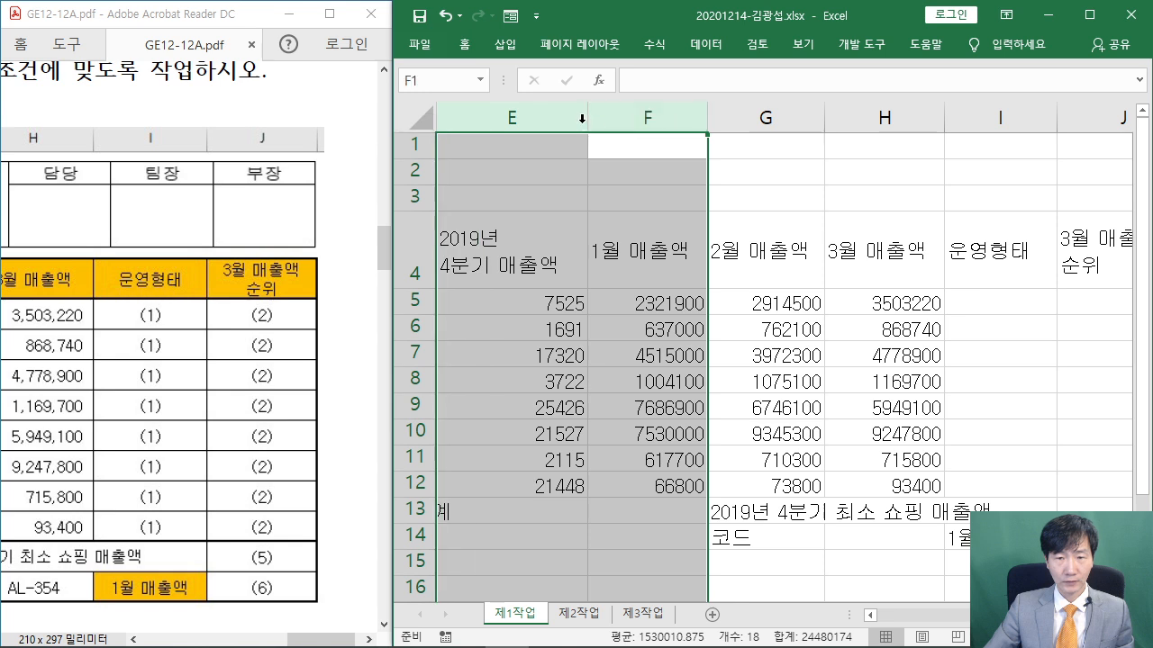
{"action": "left_click", "coordinate": [582, 117]}
{"action": "left_click", "coordinate": [661, 261]}
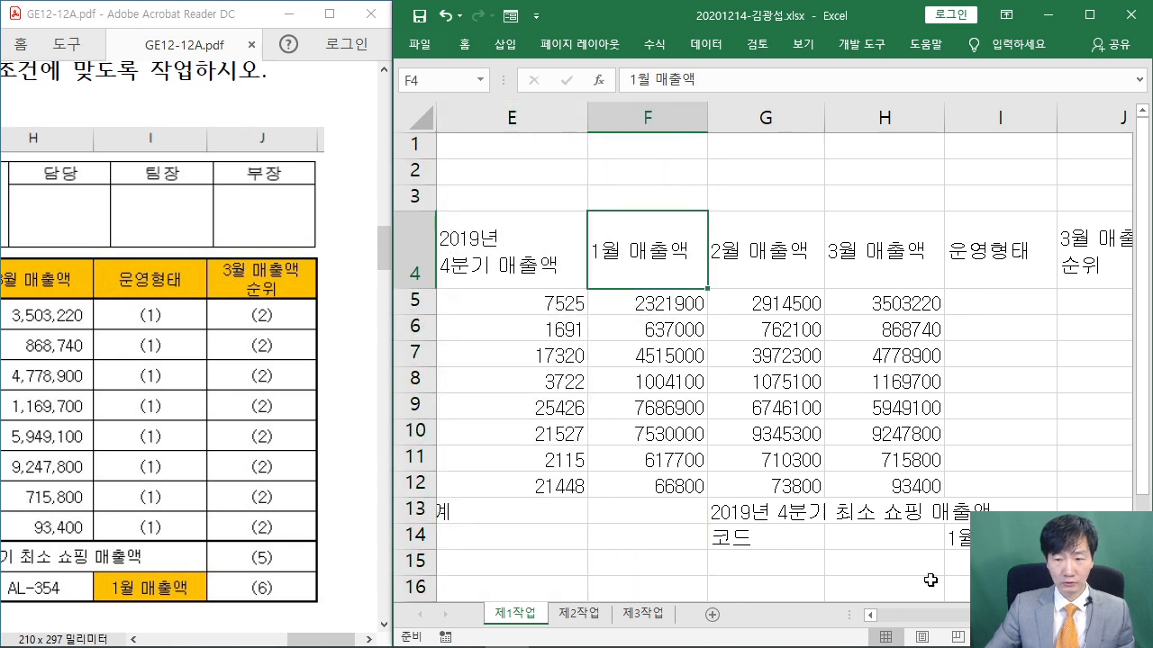
Widen columns D, C and B, maximize the workbook, and select the table from B4
{"action": "scroll", "coordinate": [841, 489], "scroll_direction": "left", "scroll_amount": 3}
{"action": "left_click_drag", "start_coordinate": [763, 123], "coordinate": [781, 124]}
{"action": "left_click_drag", "start_coordinate": [662, 123], "coordinate": [671, 123]}
{"action": "left_click_drag", "start_coordinate": [558, 129], "coordinate": [573, 129]}
{"action": "left_click", "coordinate": [621, 252]}
{"action": "left_click", "coordinate": [1088, 15]}
{"action": "left_click", "coordinate": [511, 268]}
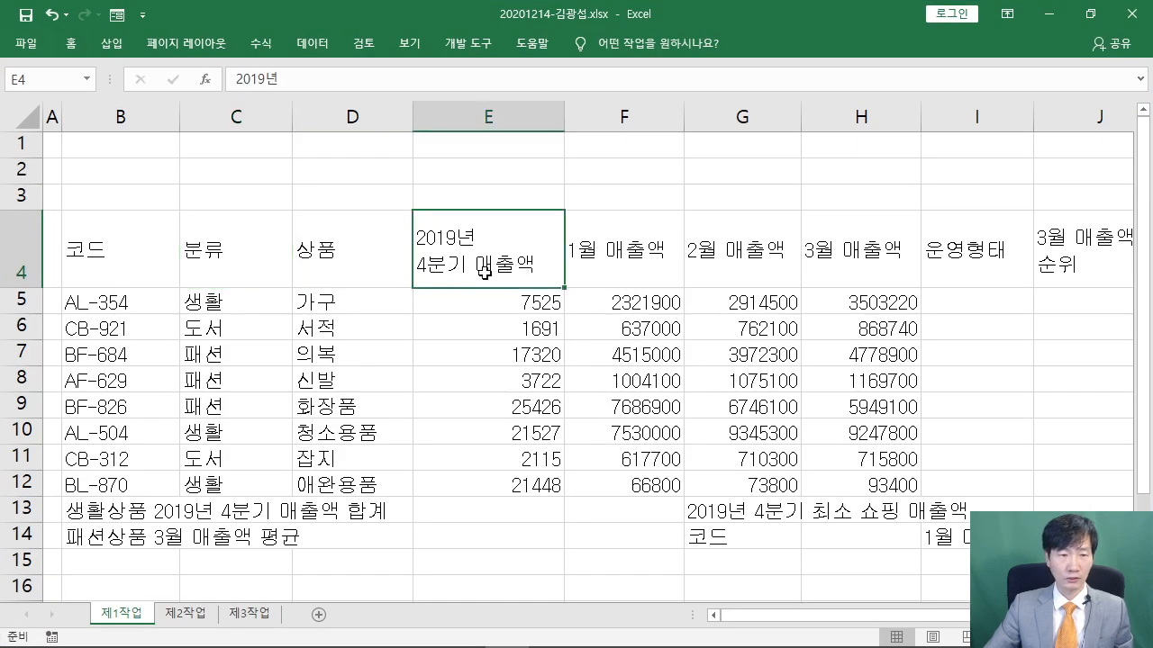
{"action": "scroll", "coordinate": [255, 277], "scroll_direction": "down", "scroll_amount": 4}
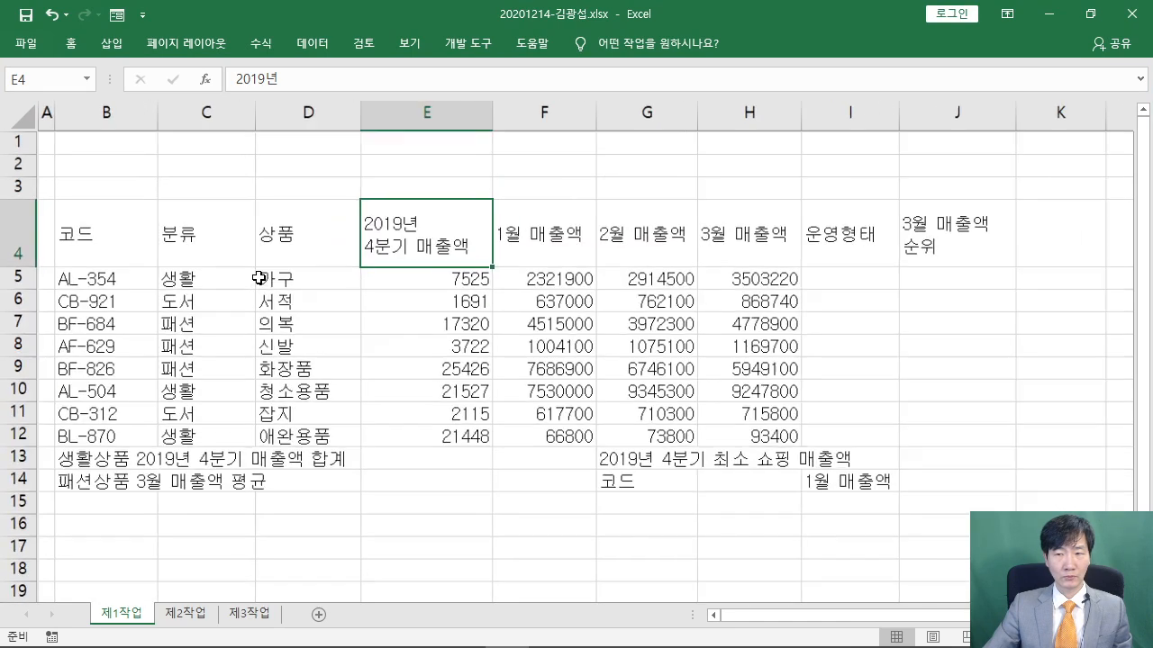
{"action": "left_click_drag", "start_coordinate": [96, 233], "coordinate": [990, 496]}
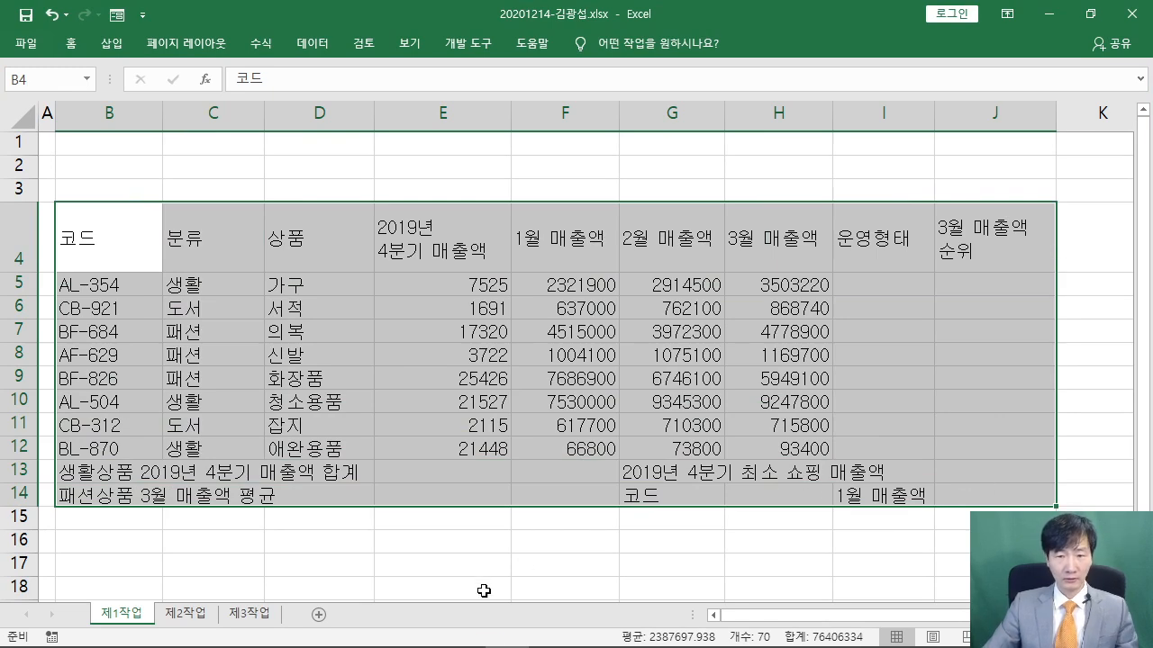
Bring the GE12-12A.pdf reference back into view and move its window lower on screen
{"action": "mouse_move", "coordinate": [495, 619]}
{"action": "left_click", "coordinate": [413, 636]}
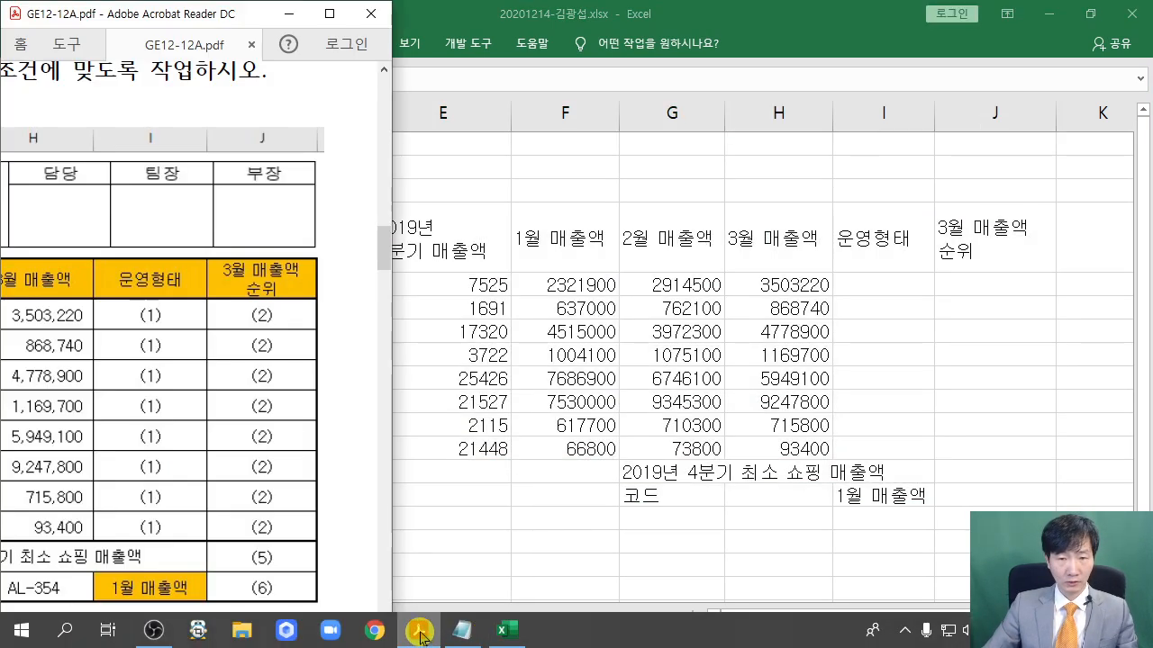
{"action": "left_click_drag", "start_coordinate": [166, 14], "coordinate": [327, 374]}
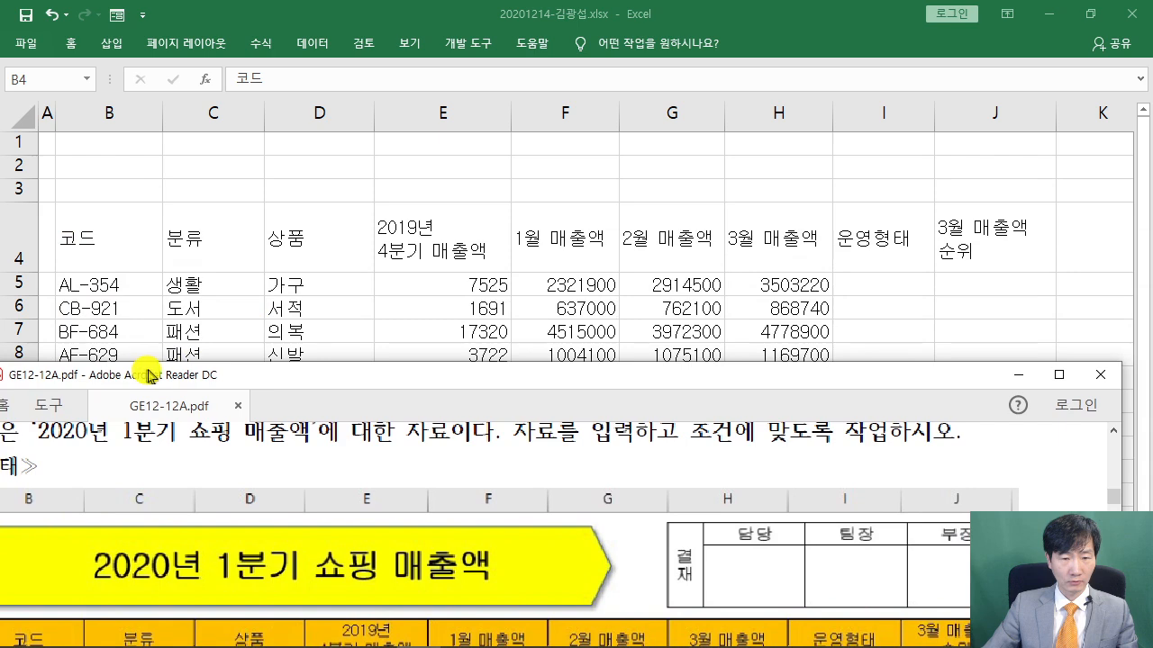
{"action": "scroll", "coordinate": [390, 509], "scroll_direction": "down", "scroll_amount": 3}
{"action": "scroll", "coordinate": [390, 509], "scroll_direction": "up", "scroll_amount": 1}
Scroll the model table down to its summary rows, glance back at Excel, then return to the PDF
{"action": "left_click_drag", "start_coordinate": [589, 387], "coordinate": [617, 530]}
{"action": "scroll", "coordinate": [596, 581], "scroll_direction": "down", "scroll_amount": 3}
{"action": "scroll", "coordinate": [596, 581], "scroll_direction": "up", "scroll_amount": 1}
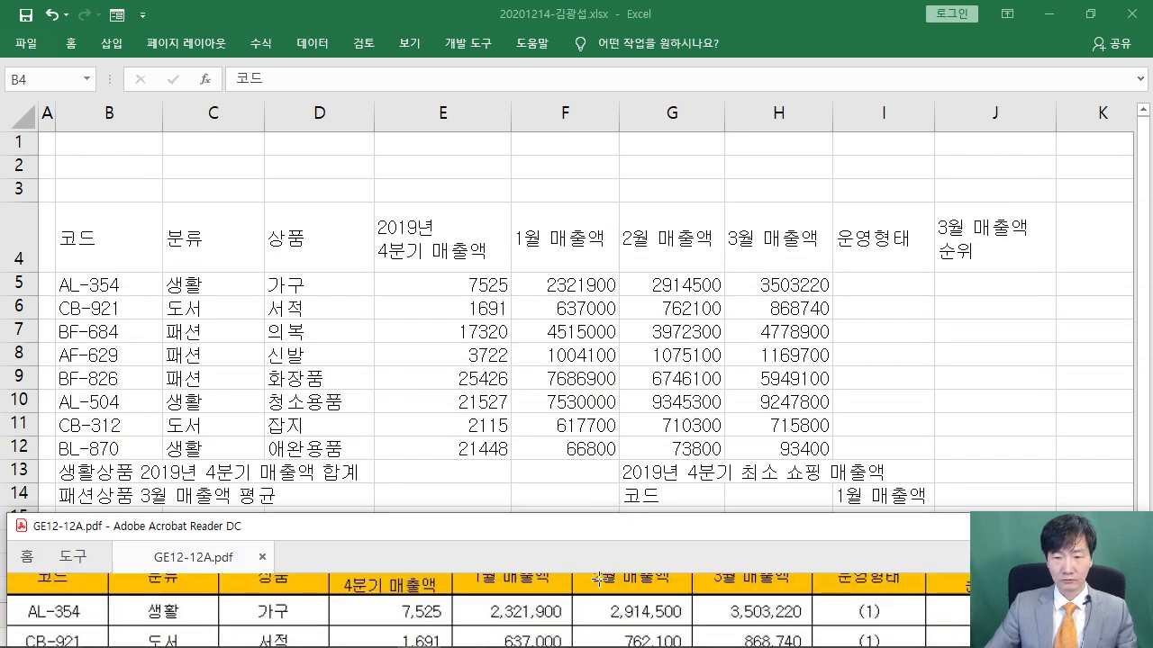
{"action": "scroll", "coordinate": [598, 581], "scroll_direction": "down", "scroll_amount": 1}
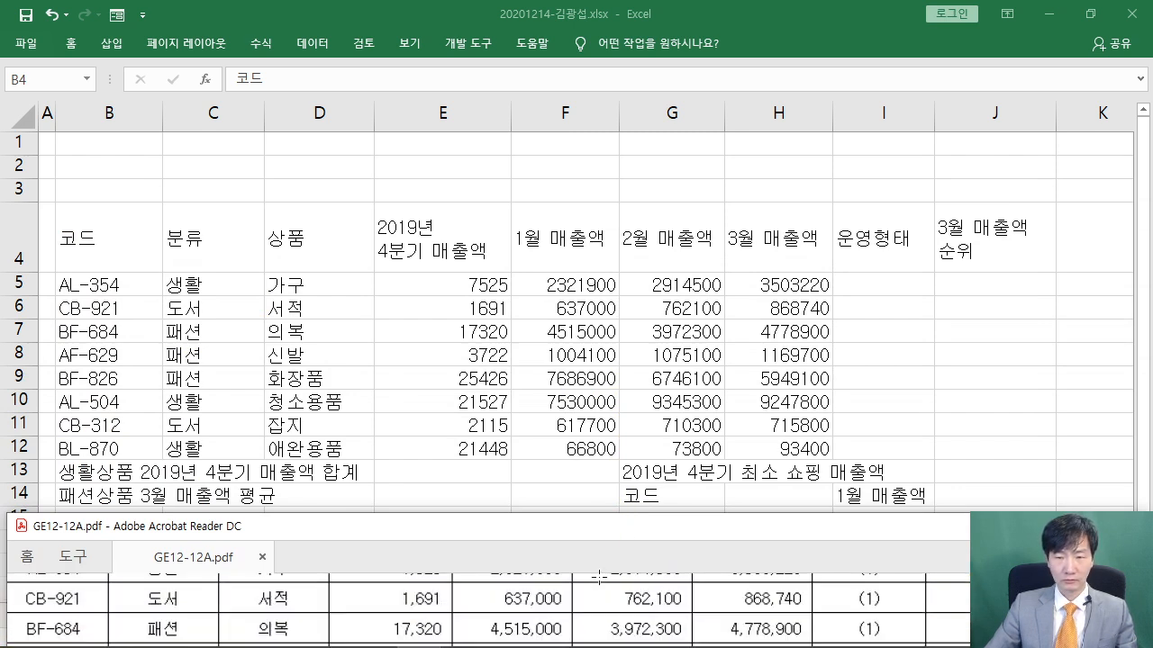
{"action": "scroll", "coordinate": [598, 577], "scroll_direction": "down", "scroll_amount": 3}
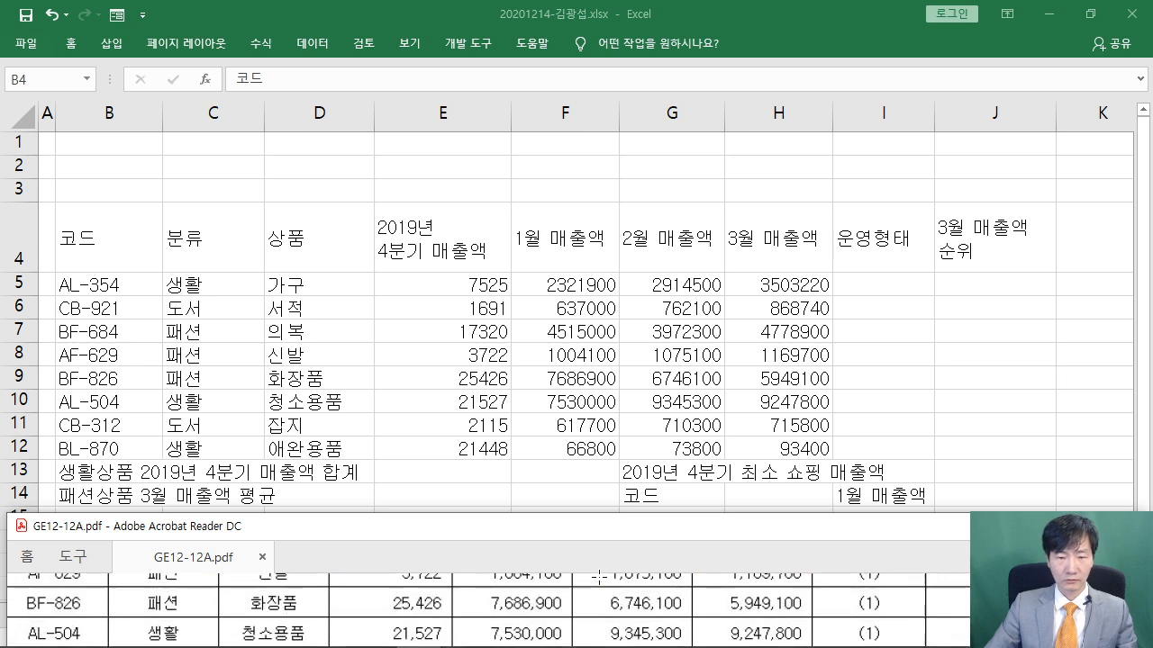
{"action": "scroll", "coordinate": [598, 576], "scroll_direction": "down", "scroll_amount": 1}
{"action": "scroll", "coordinate": [600, 581], "scroll_direction": "down", "scroll_amount": 3}
{"action": "scroll", "coordinate": [600, 577], "scroll_direction": "up", "scroll_amount": 1}
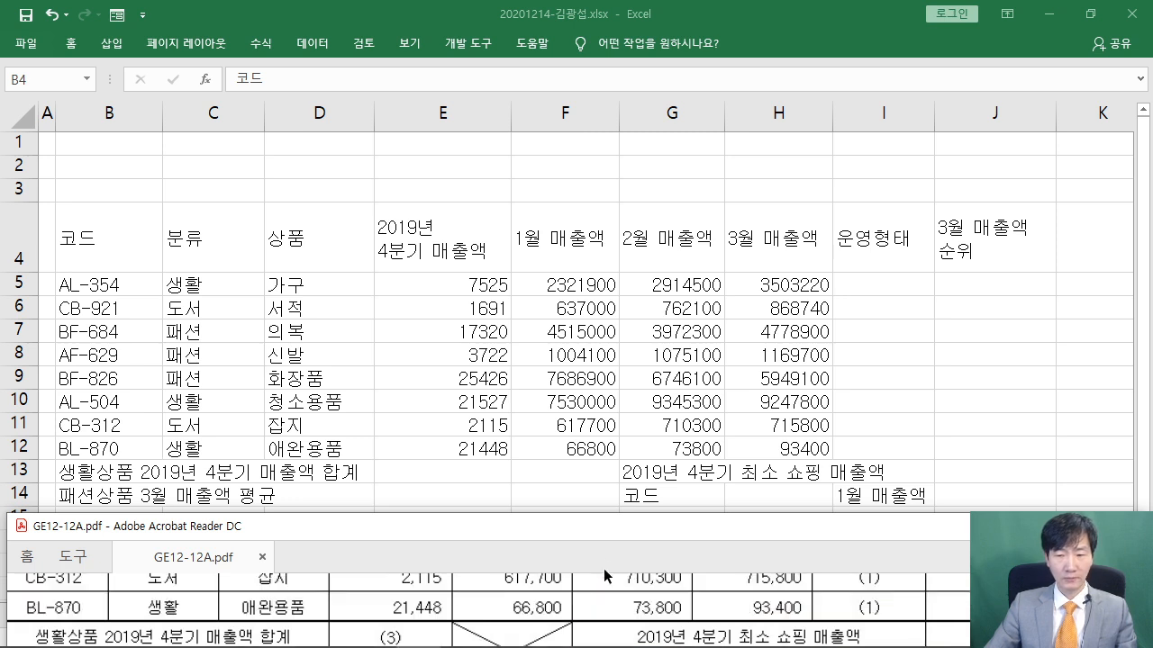
{"action": "left_click", "coordinate": [877, 373]}
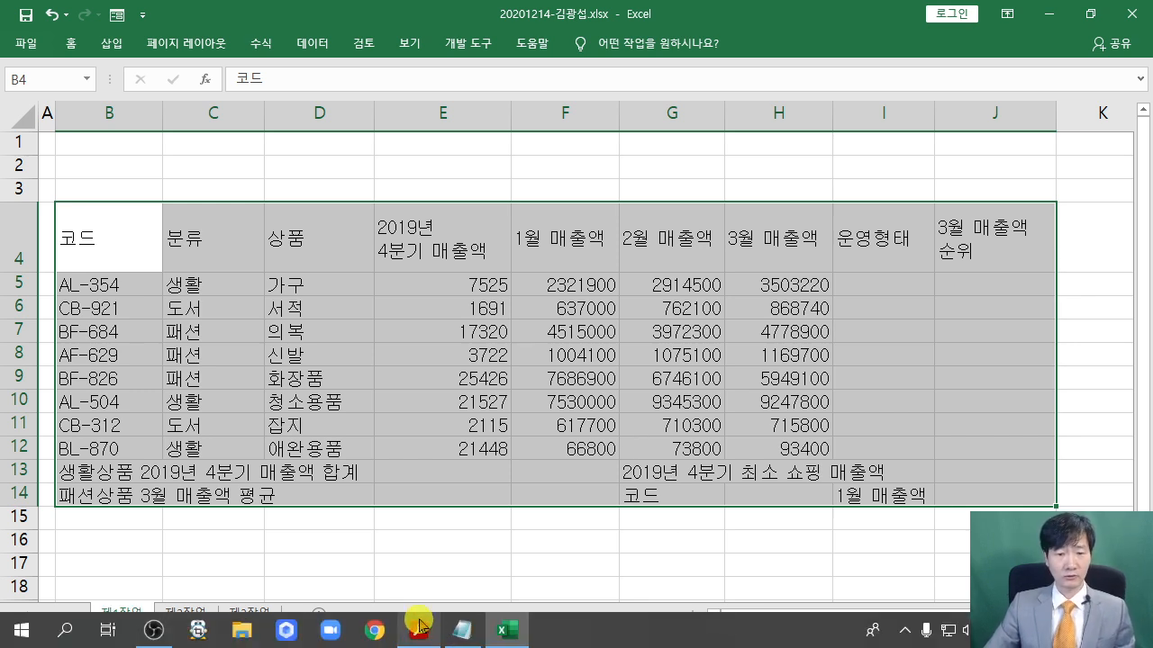
{"action": "left_click", "coordinate": [418, 630]}
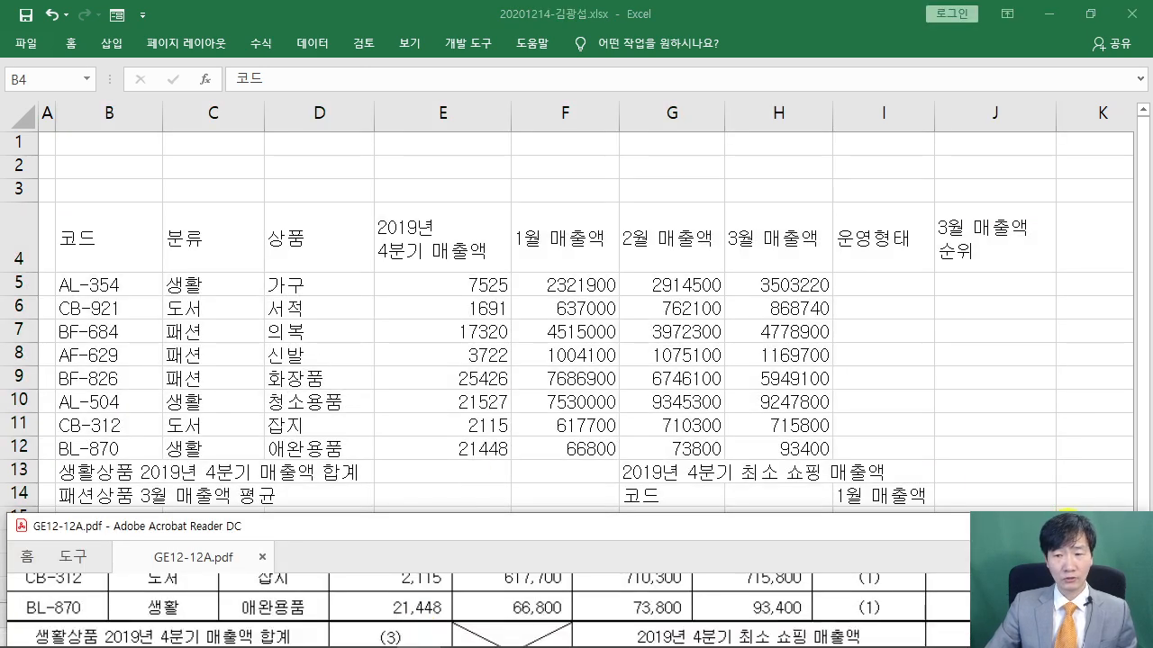
Maximize the PDF, scroll up to the table, and mark the 분류 column and its 생활 entries
{"action": "double_click", "coordinate": [551, 527]}
{"action": "scroll", "coordinate": [651, 377], "scroll_direction": "up", "scroll_amount": 5}
{"action": "scroll", "coordinate": [649, 376], "scroll_direction": "up", "scroll_amount": 6}
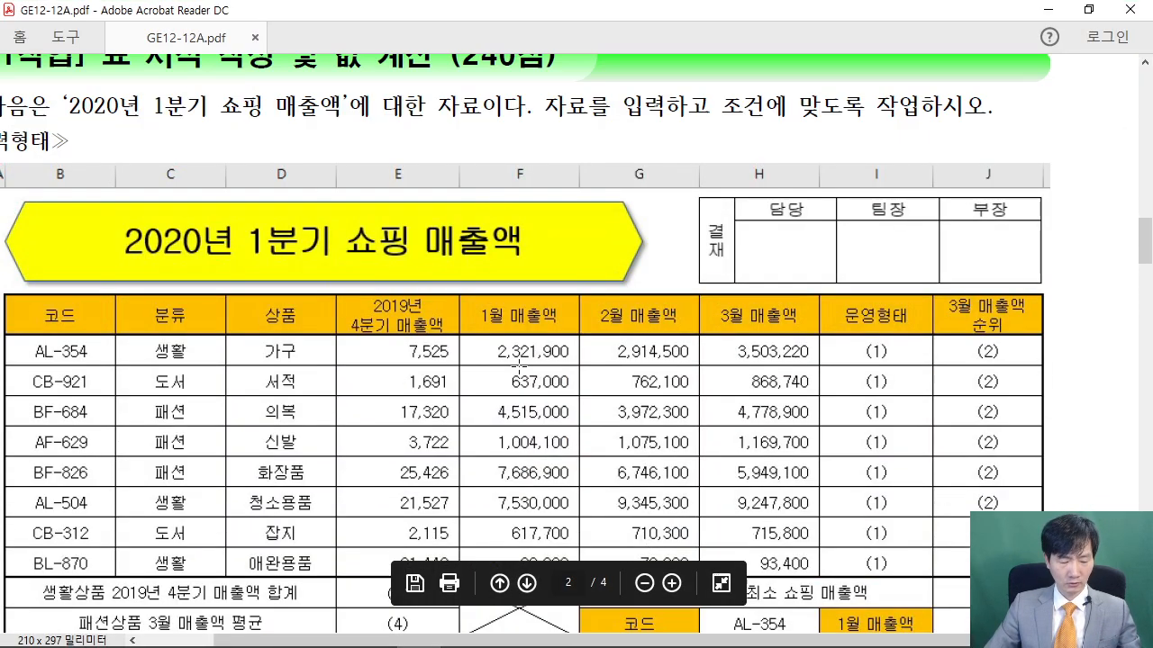
{"action": "left_click_drag", "start_coordinate": [188, 288], "coordinate": [284, 223]}
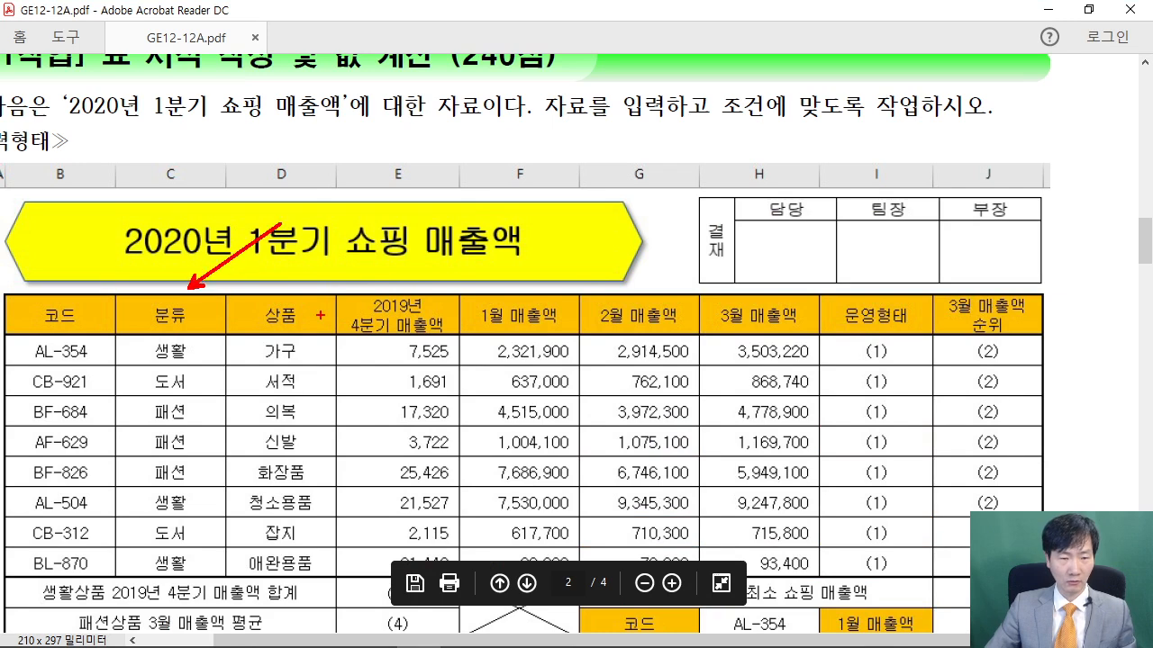
{"action": "left_click_drag", "start_coordinate": [196, 345], "coordinate": [259, 409]}
{"action": "left_click_drag", "start_coordinate": [186, 567], "coordinate": [222, 504]}
Box the summary cells, crossed-out cell, sales figures and hexagon title, then clear the markings
{"action": "key", "text": "ctrl"}
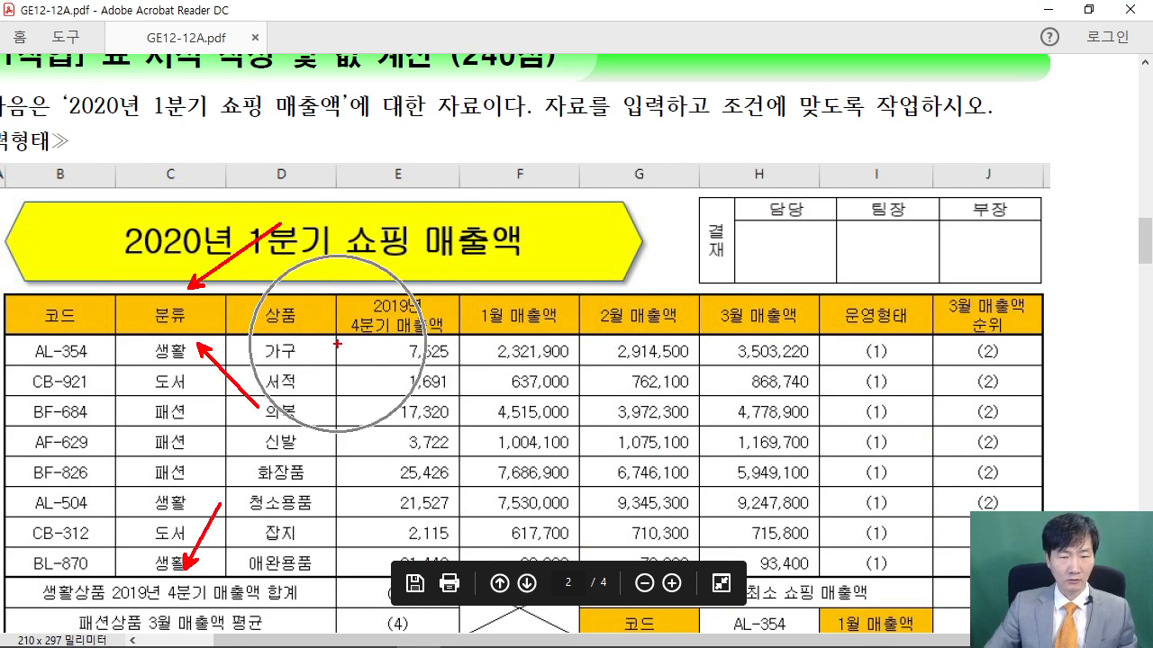
{"action": "left_click_drag", "start_coordinate": [7, 579], "coordinate": [331, 610]}
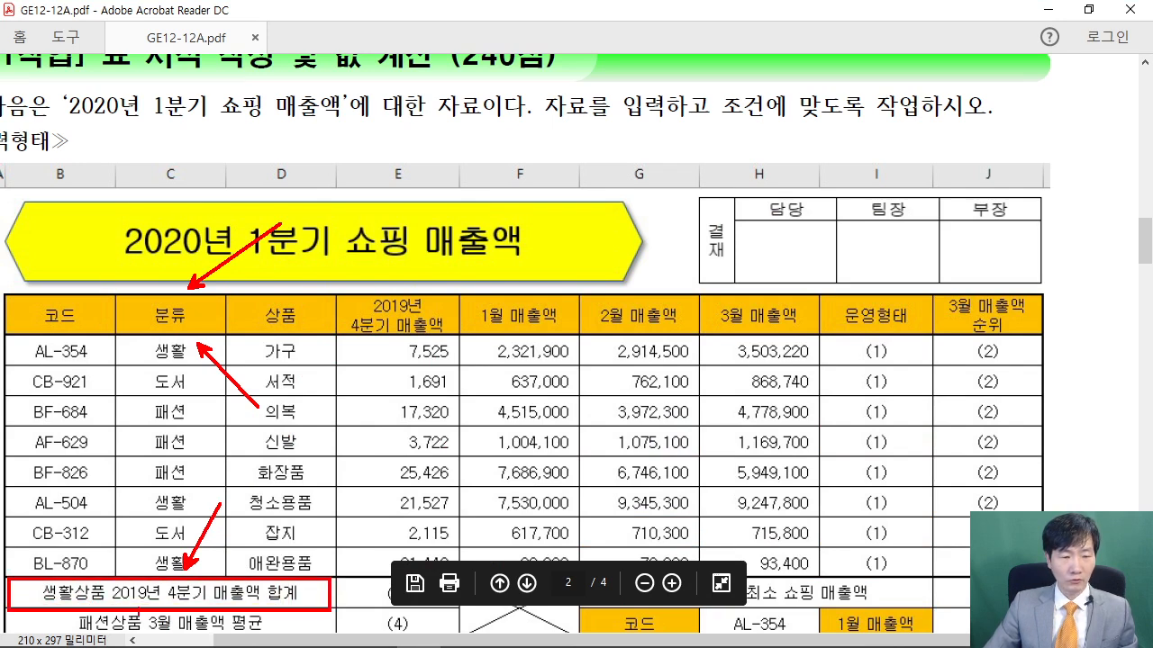
{"action": "left_click_drag", "start_coordinate": [4, 608], "coordinate": [326, 647]}
{"action": "mouse_move", "coordinate": [459, 584]}
{"action": "left_mouse_down"}
{"action": "mouse_move", "coordinate": [499, 633]}
{"action": "mouse_move", "coordinate": [594, 640]}
{"action": "left_mouse_up"}
{"action": "left_click_drag", "start_coordinate": [583, 566], "coordinate": [937, 609]}
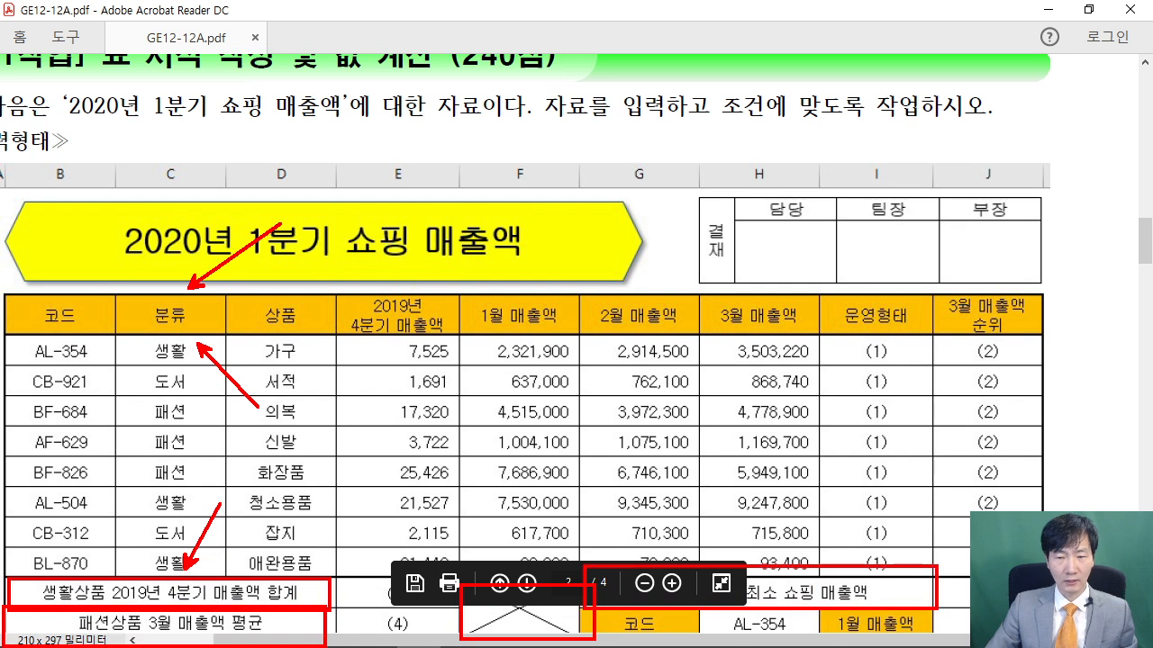
{"action": "mouse_move", "coordinate": [335, 333]}
{"action": "left_mouse_down"}
{"action": "mouse_move", "coordinate": [472, 529]}
{"action": "mouse_move", "coordinate": [820, 557]}
{"action": "left_mouse_up"}
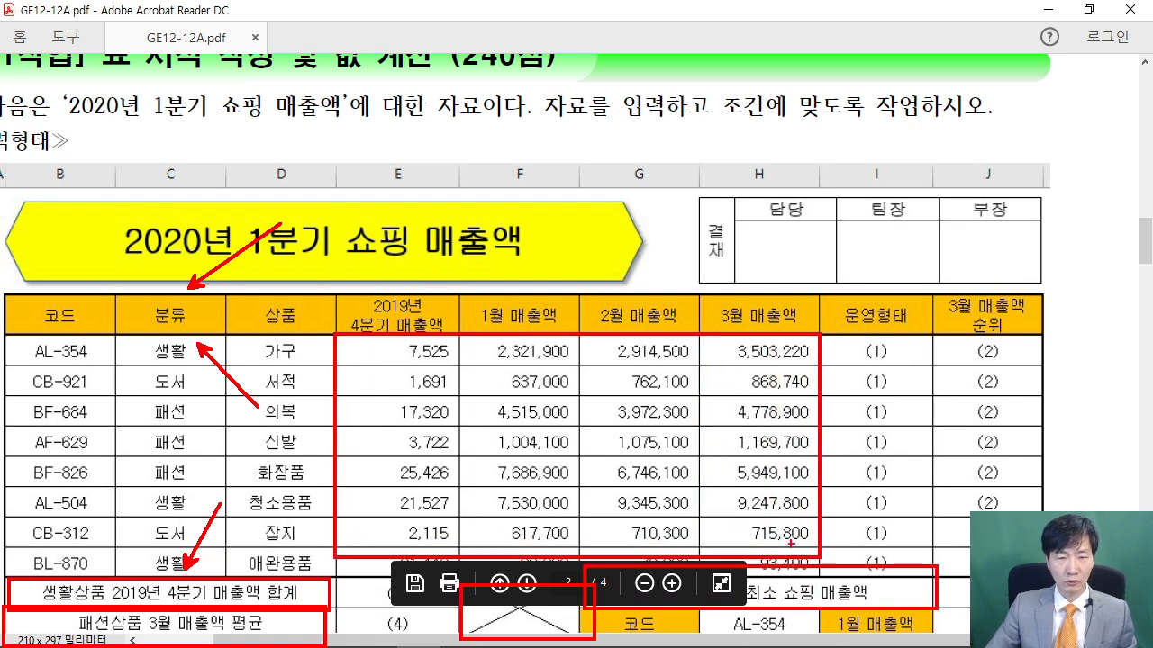
{"action": "left_click_drag", "start_coordinate": [2, 188], "coordinate": [5, 288]}
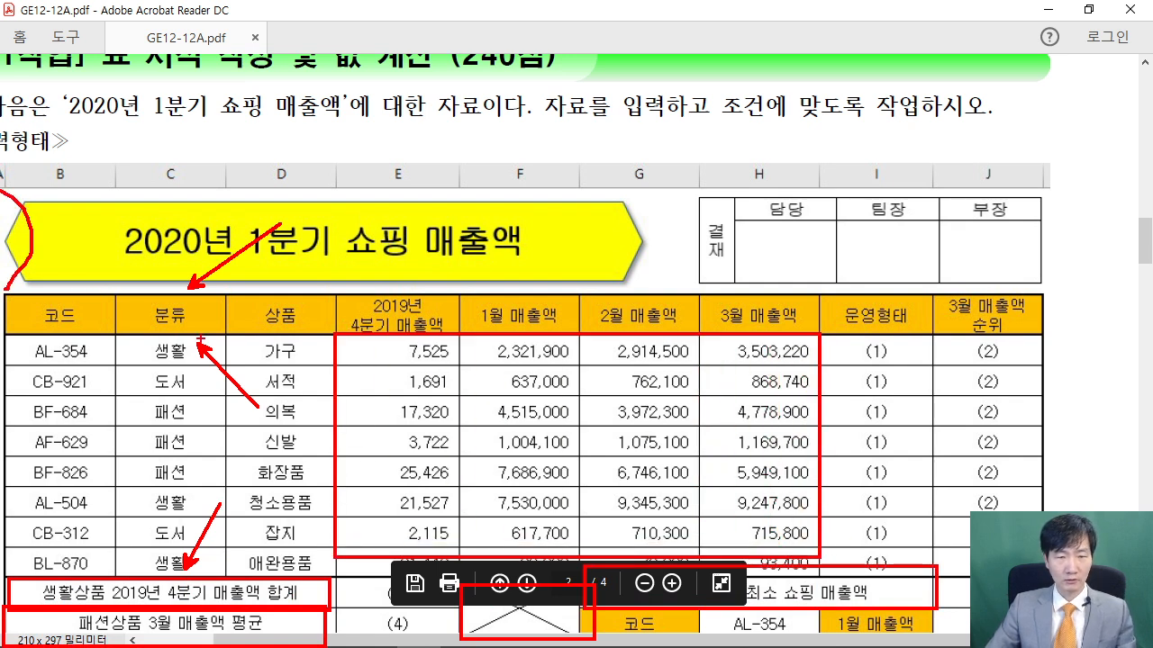
{"action": "key", "text": "Escape"}
{"action": "scroll", "coordinate": [793, 325], "scroll_direction": "down", "scroll_amount": 2}
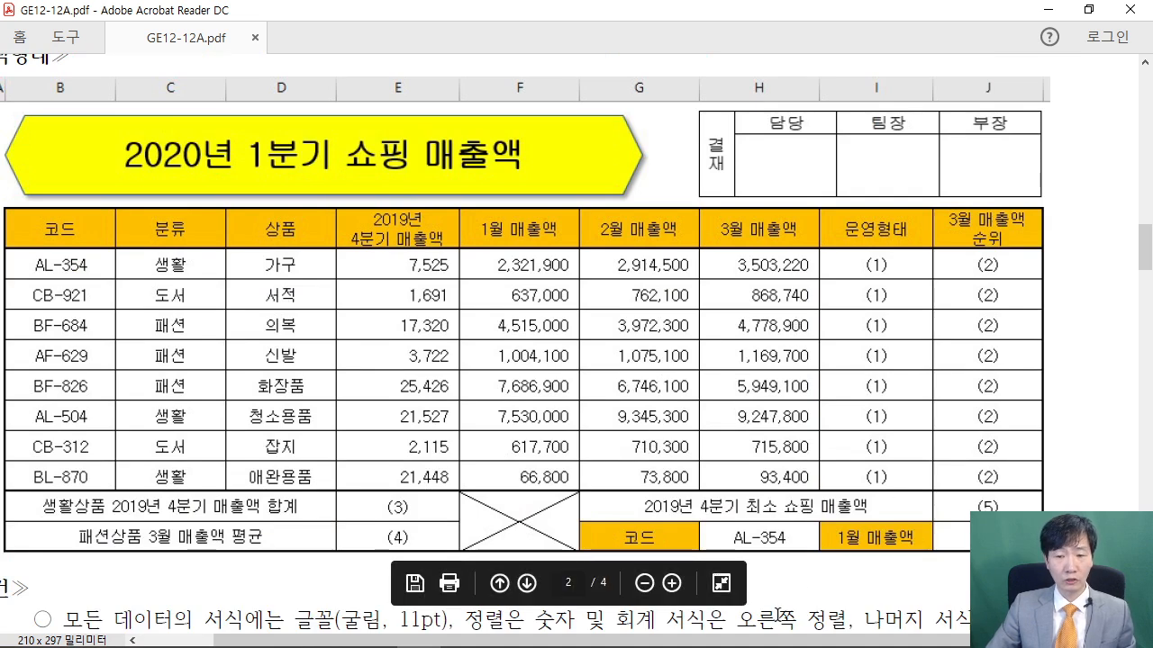
{"action": "scroll", "coordinate": [766, 607], "scroll_direction": "left", "scroll_amount": 2}
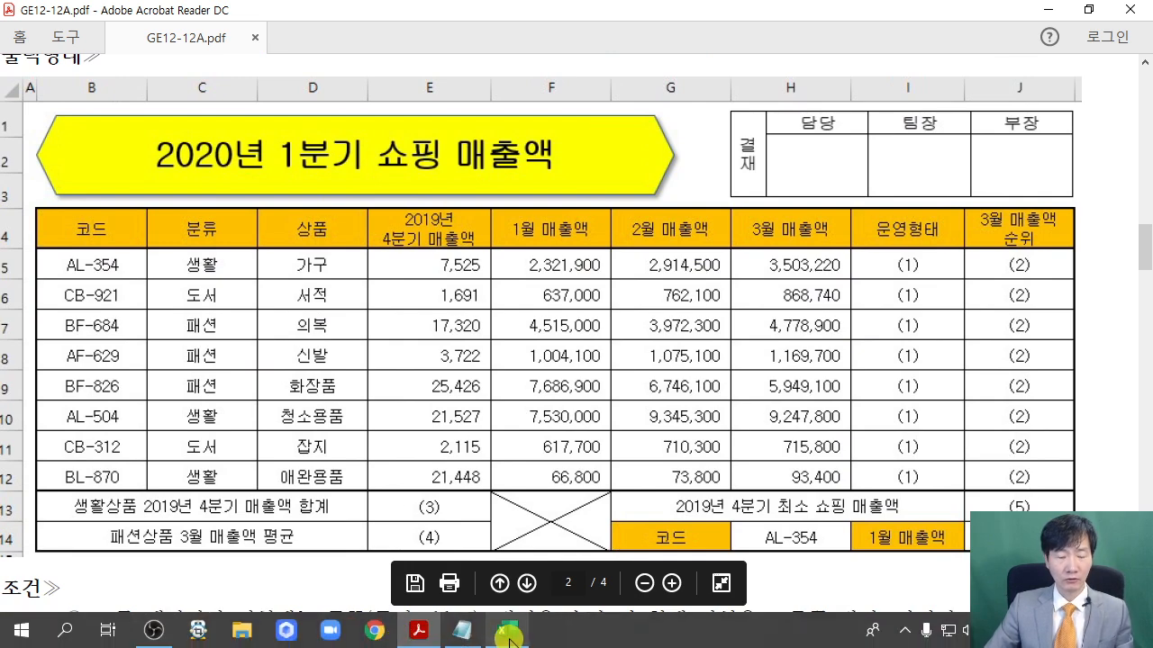
Pin the ribbon, then apply All Borders and Thick Outside Borders to B4:J14
{"action": "left_click", "coordinate": [510, 635]}
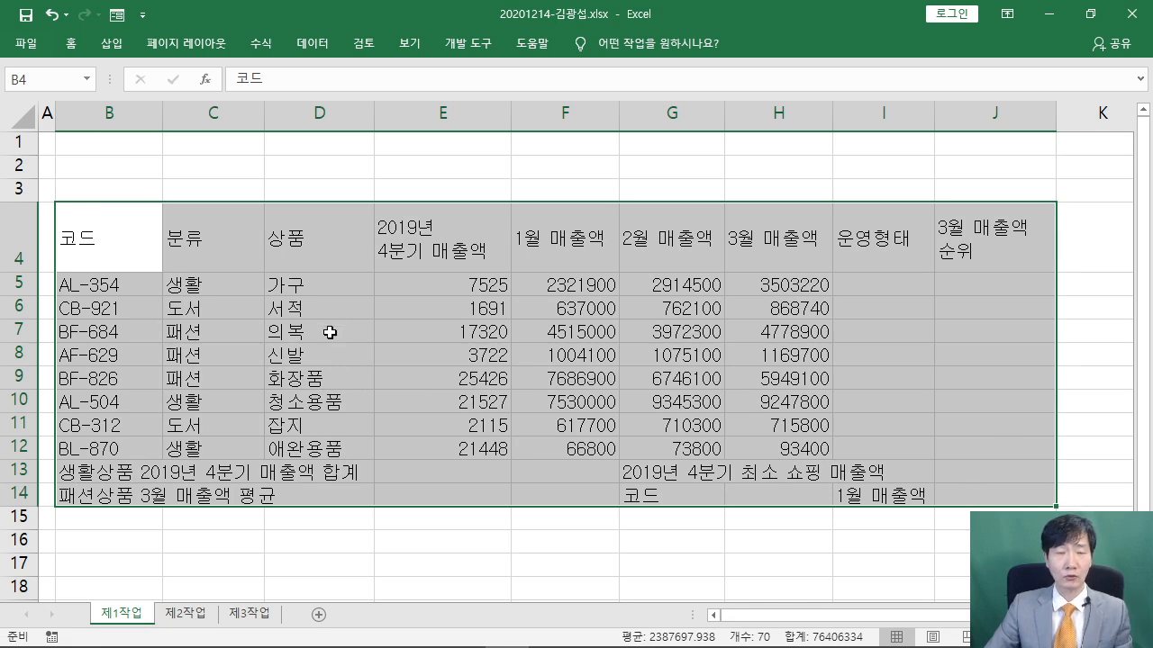
{"action": "double_click", "coordinate": [70, 43]}
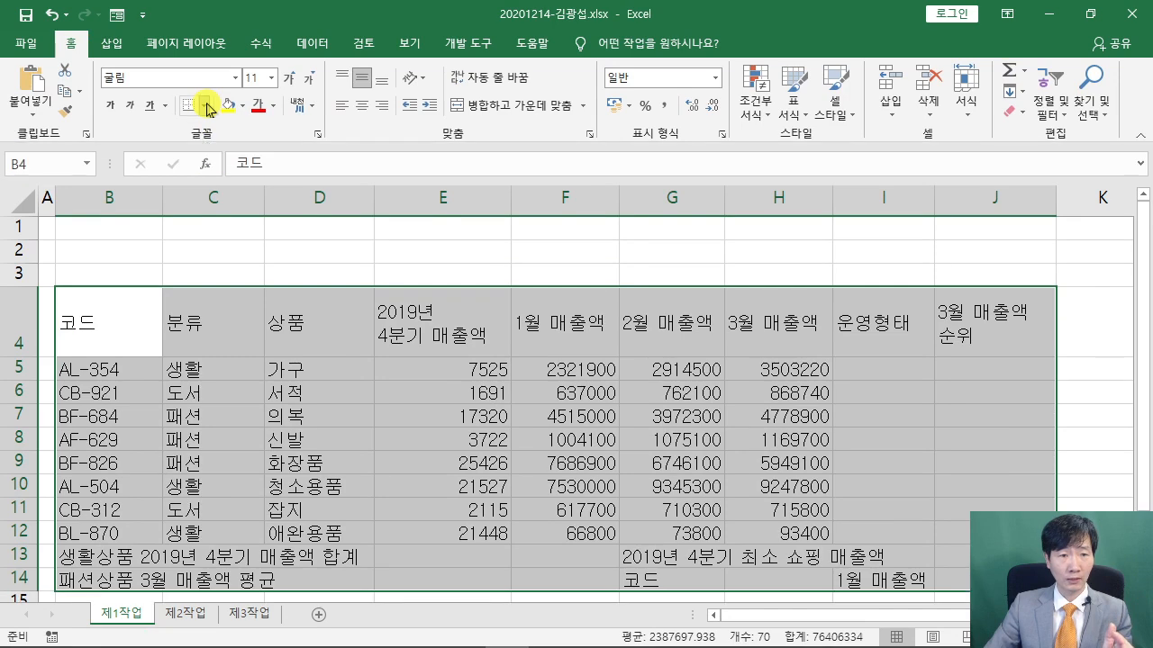
{"action": "left_click", "coordinate": [205, 106]}
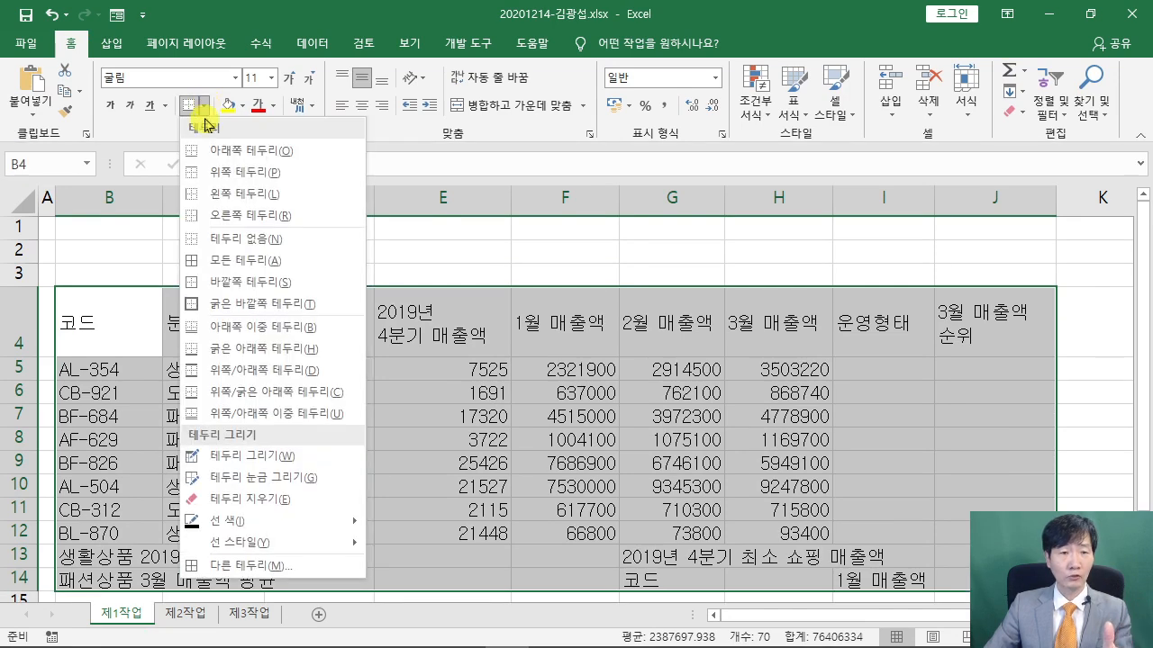
{"action": "left_click", "coordinate": [260, 270]}
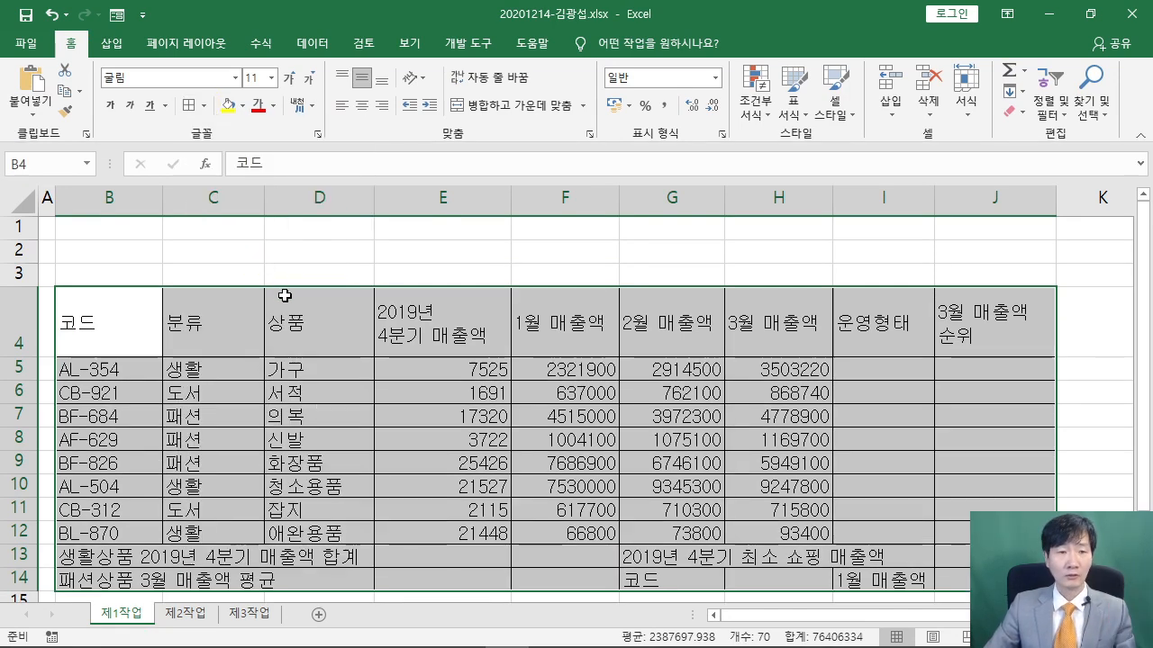
{"action": "left_click", "coordinate": [205, 106]}
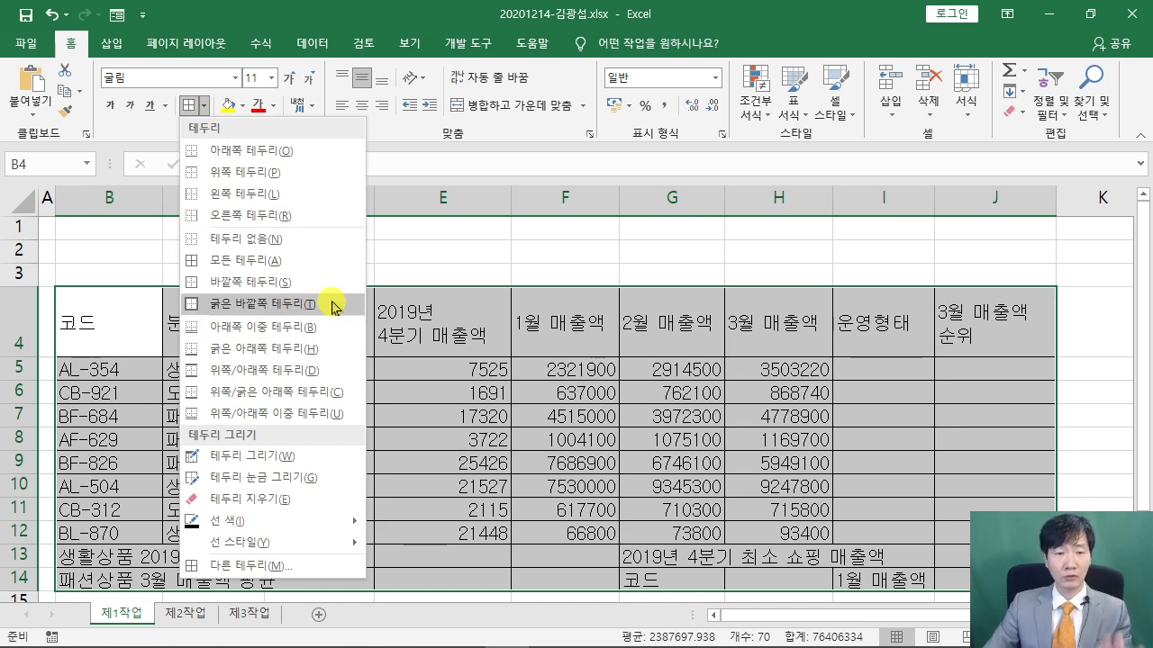
{"action": "left_click", "coordinate": [331, 304]}
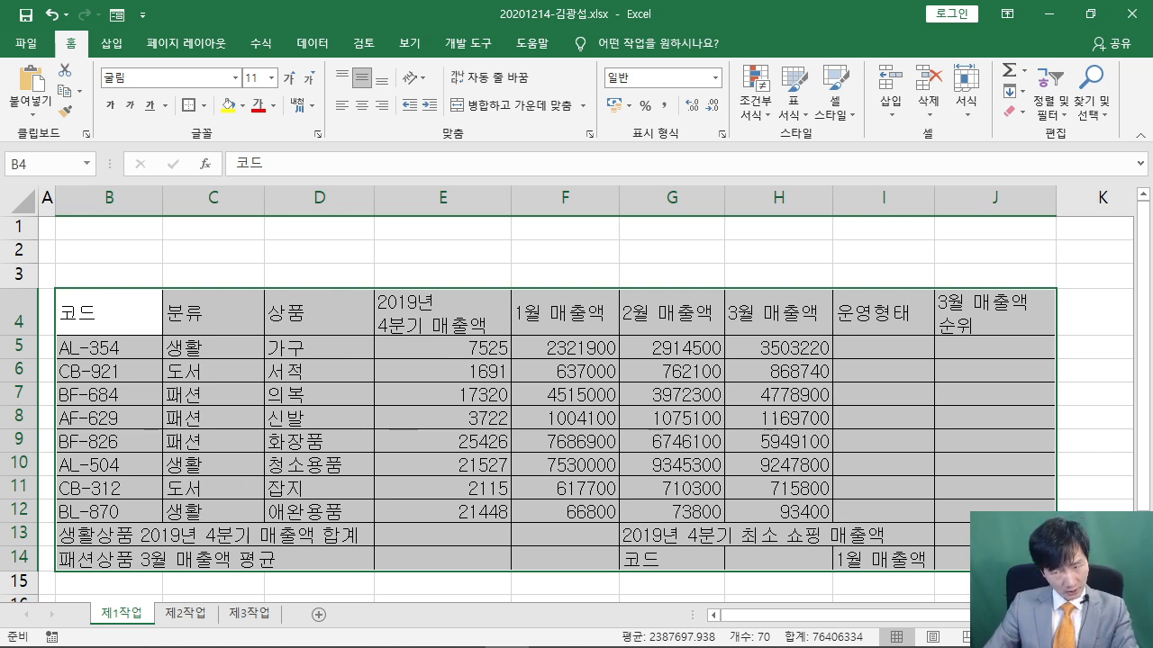
{"action": "mouse_move", "coordinate": [288, 644]}
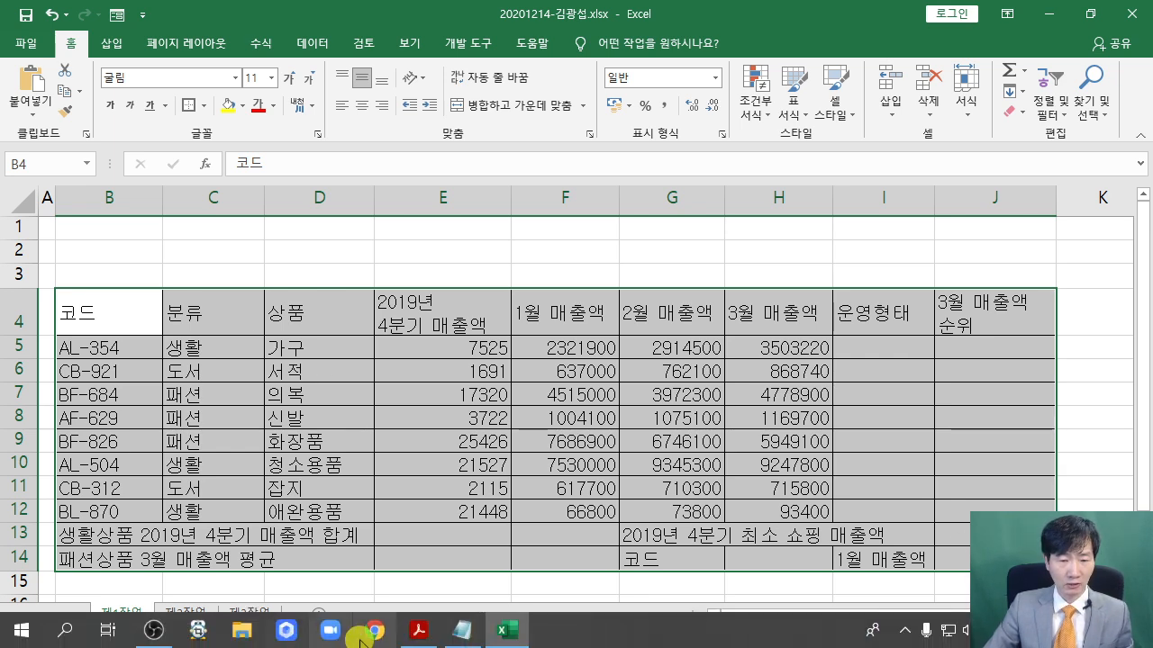
{"action": "left_click", "coordinate": [417, 631]}
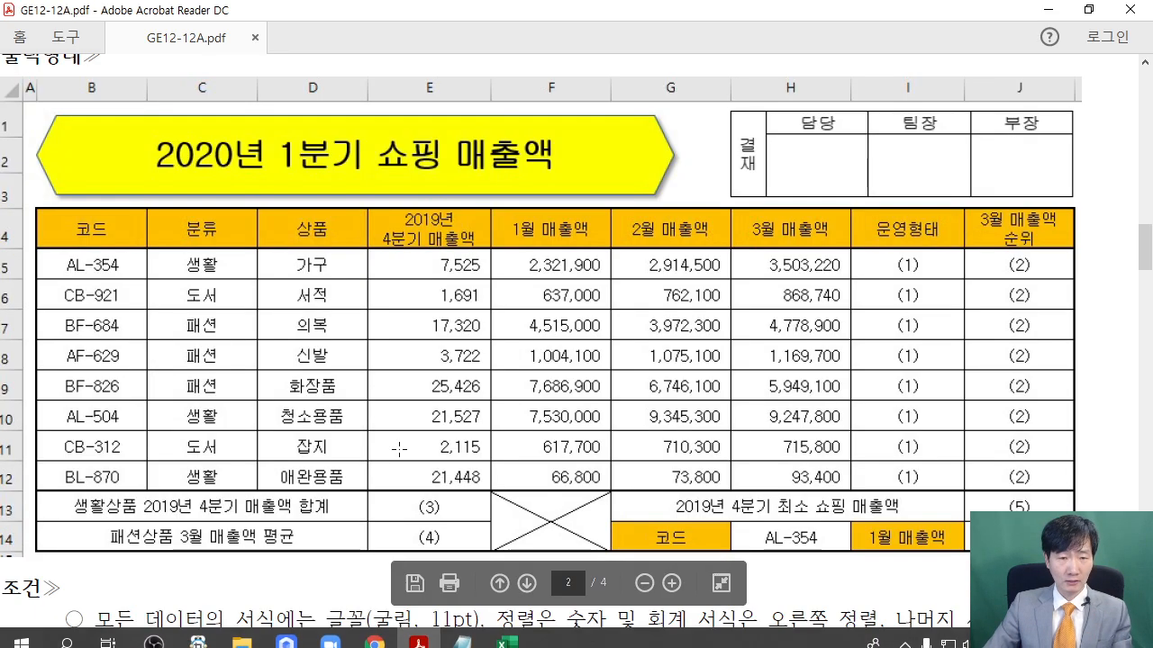
{"action": "scroll", "coordinate": [418, 484], "scroll_direction": "down", "scroll_amount": 2}
{"action": "scroll", "coordinate": [418, 484], "scroll_direction": "down", "scroll_amount": 3}
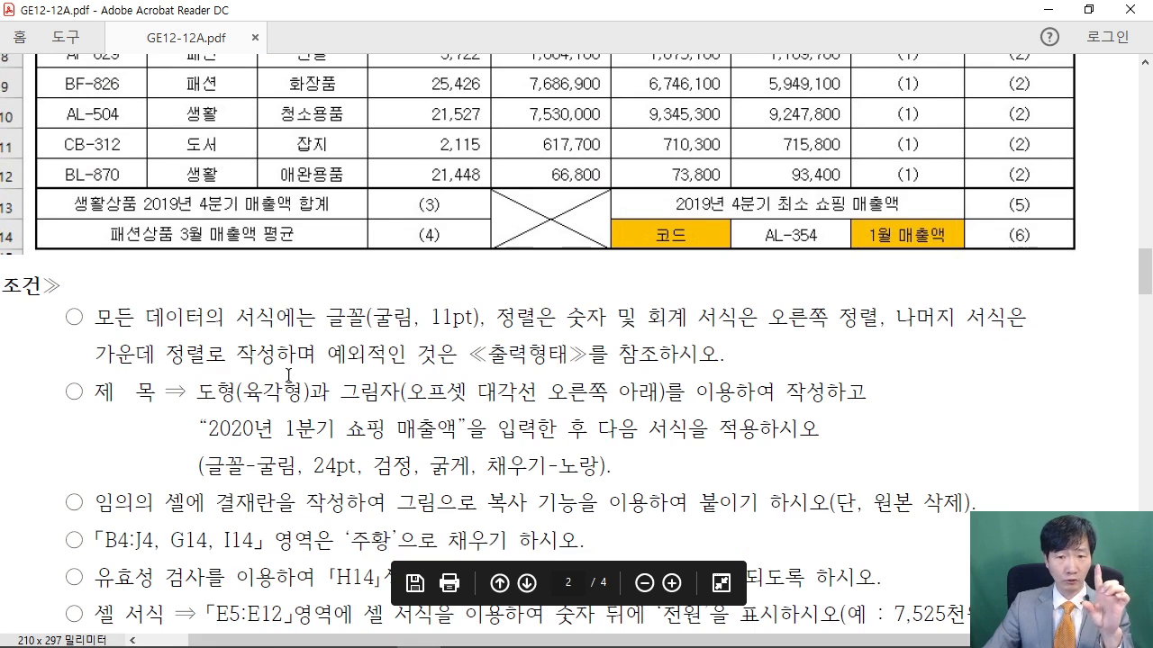
{"action": "left_click_drag", "start_coordinate": [497, 316], "coordinate": [538, 316]}
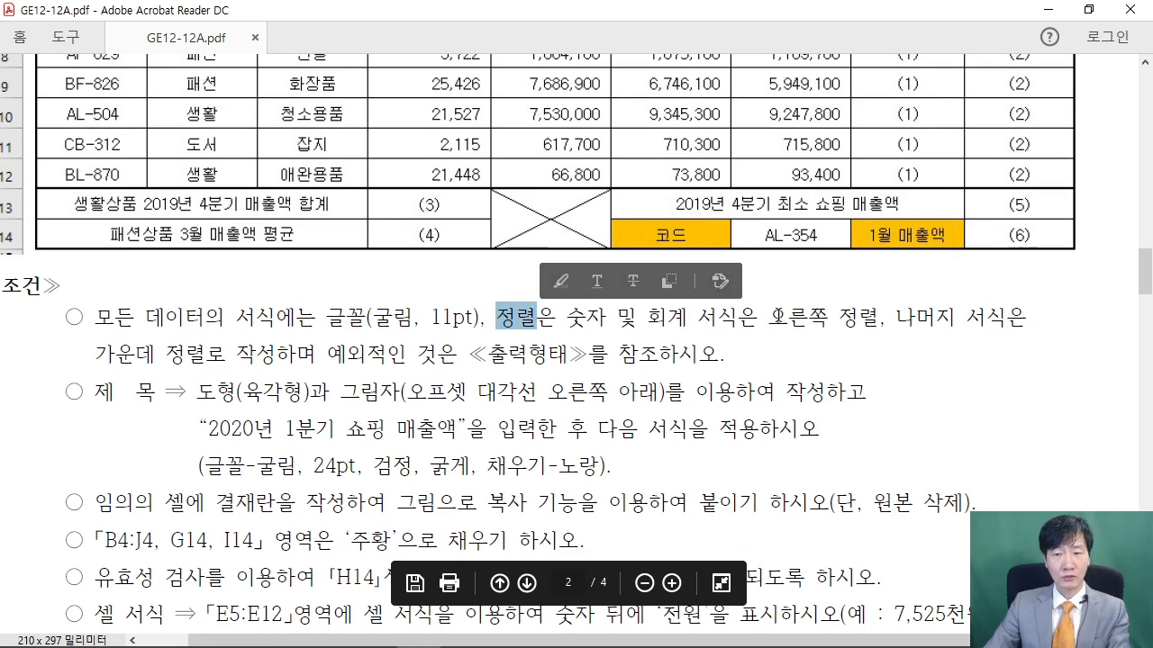
{"action": "mouse_move", "coordinate": [377, 638]}
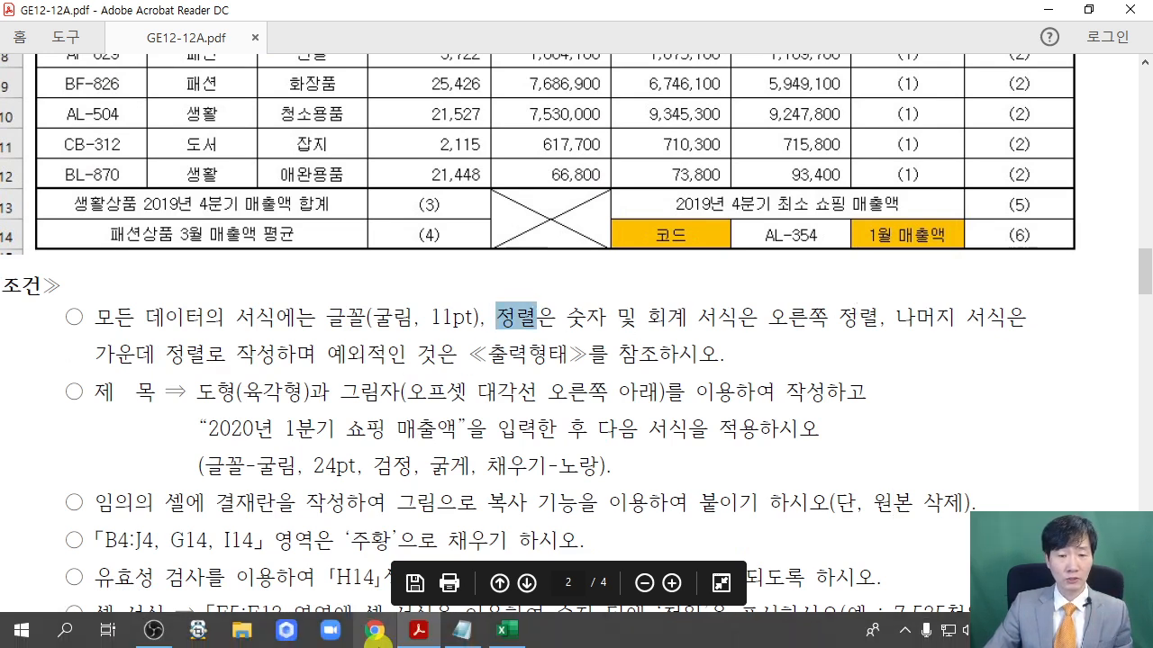
{"action": "left_click", "coordinate": [506, 631]}
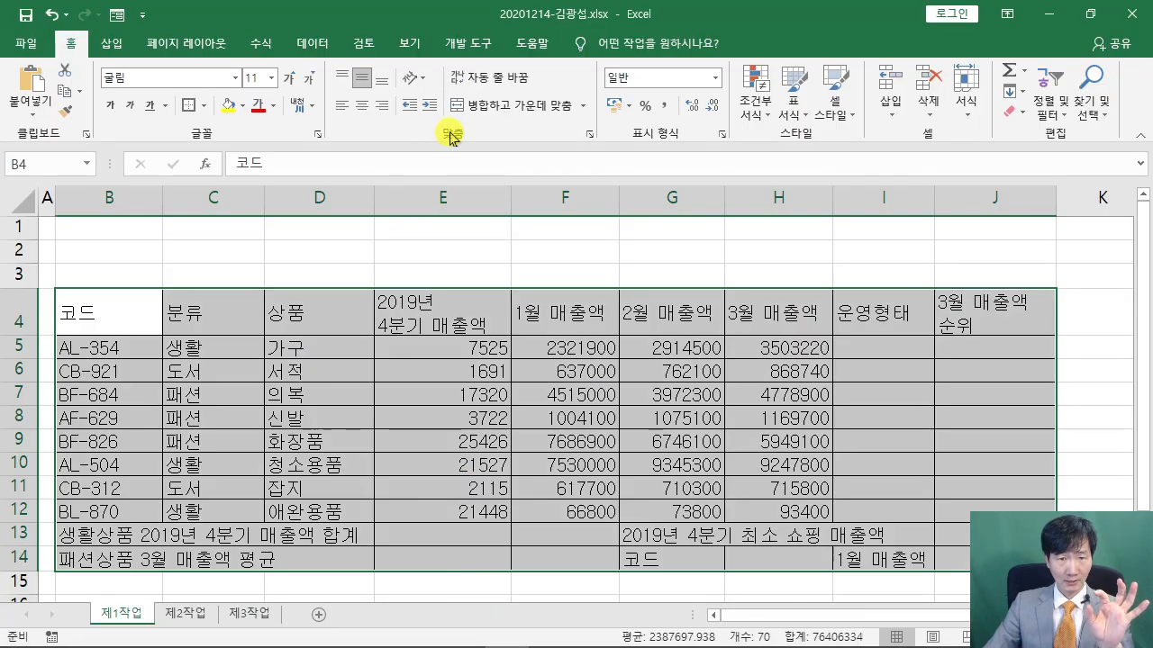
Centre the text in every cell of the sales table
{"action": "left_click_drag", "start_coordinate": [346, 93], "coordinate": [422, 196]}
{"action": "key", "text": "Escape"}
{"action": "left_click", "coordinate": [361, 106]}
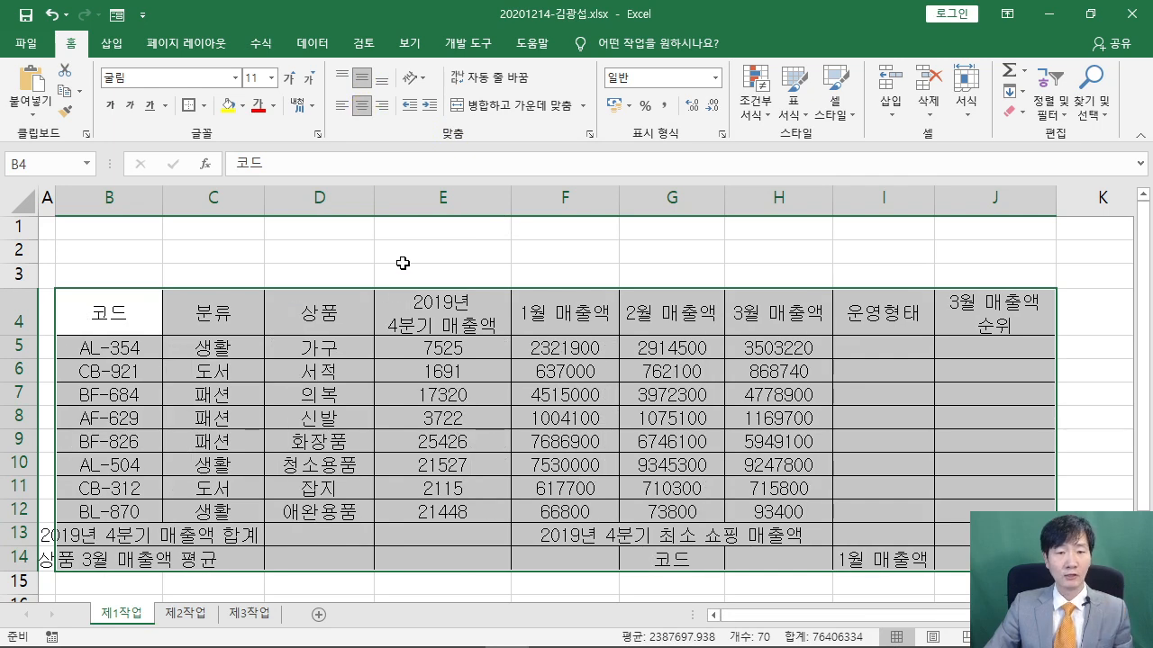
{"action": "left_click", "coordinate": [557, 230]}
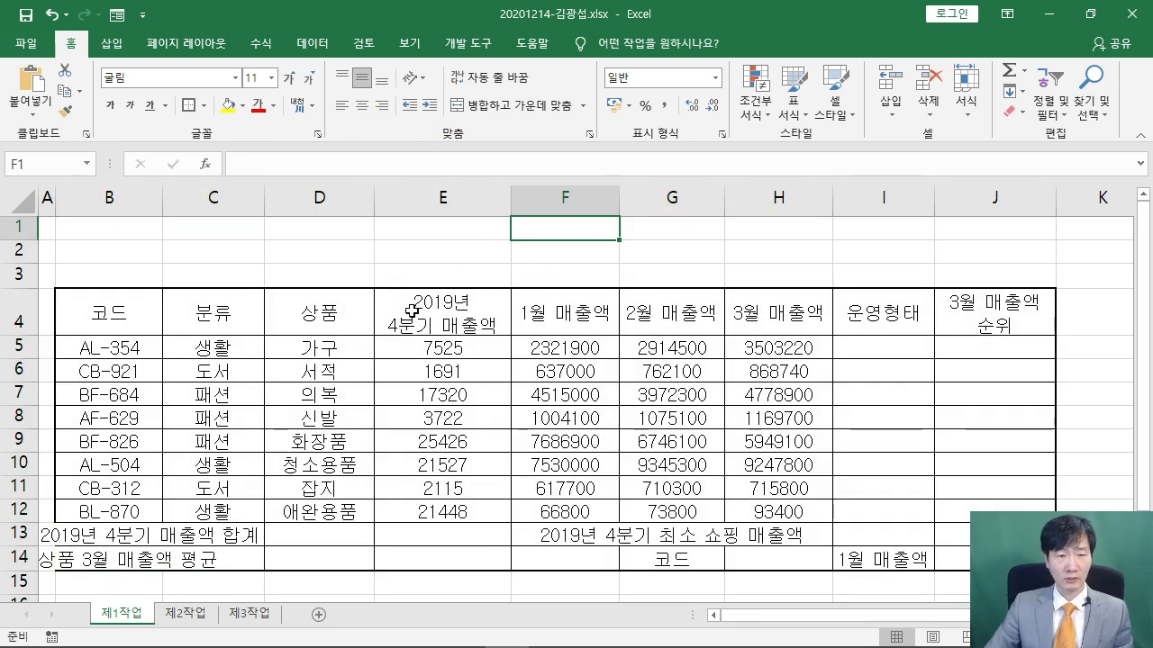
Apply a Thick Box Border around the data rows B5:J12
{"action": "left_click_drag", "start_coordinate": [282, 340], "coordinate": [350, 387]}
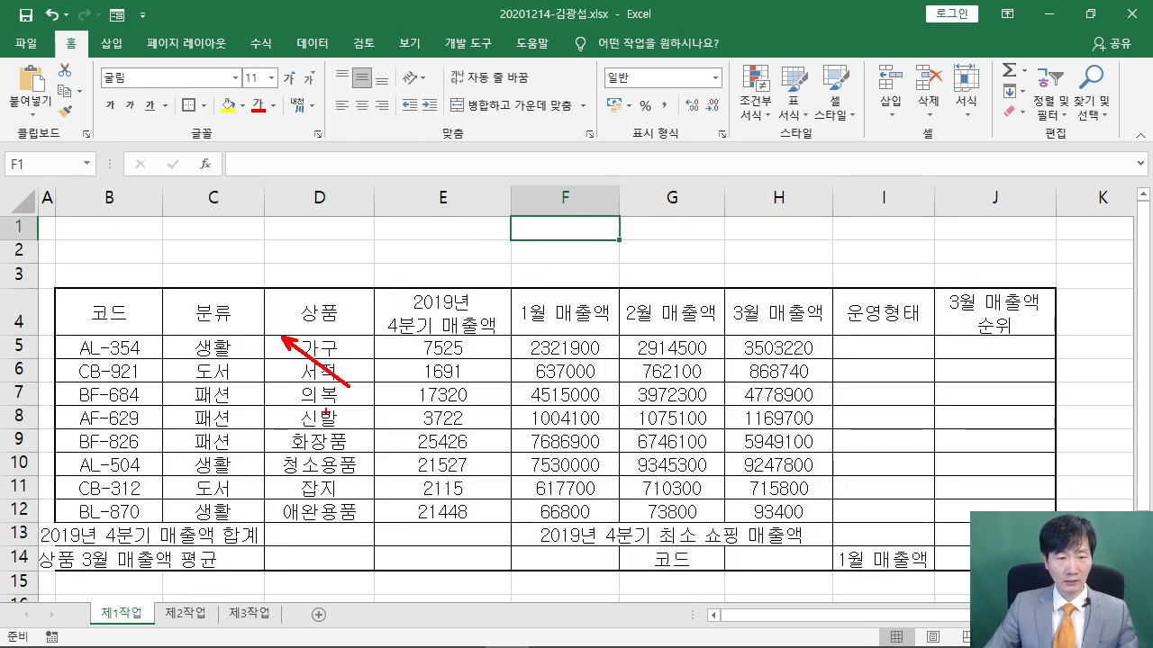
{"action": "left_click_drag", "start_coordinate": [282, 518], "coordinate": [339, 450]}
{"action": "left_click_drag", "start_coordinate": [61, 336], "coordinate": [304, 335]}
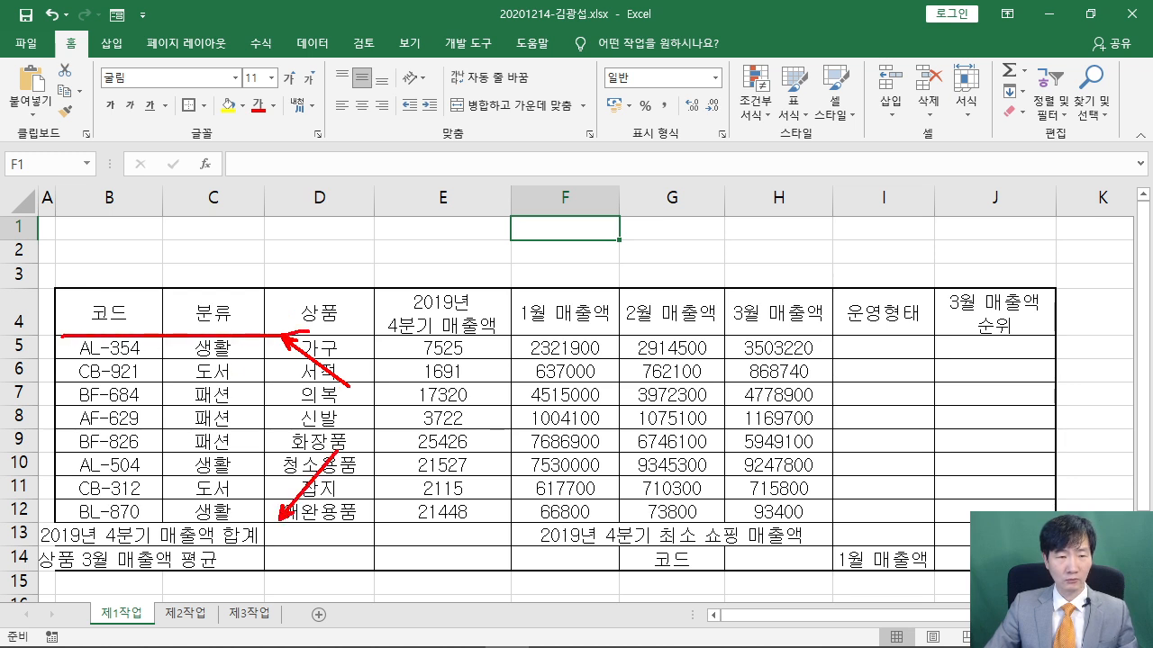
{"action": "left_click_drag", "start_coordinate": [66, 525], "coordinate": [403, 524]}
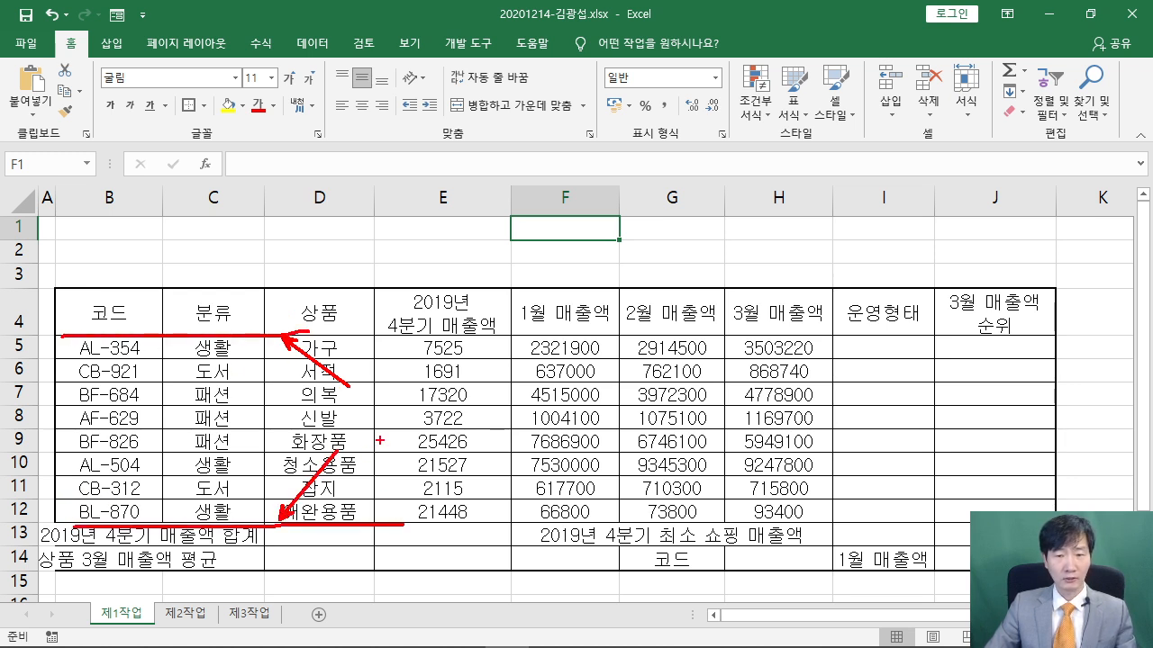
{"action": "key", "text": "Escape"}
{"action": "mouse_move", "coordinate": [107, 343]}
{"action": "left_mouse_down"}
{"action": "mouse_move", "coordinate": [810, 336]}
{"action": "mouse_move", "coordinate": [974, 370]}
{"action": "mouse_move", "coordinate": [998, 510]}
{"action": "left_mouse_up"}
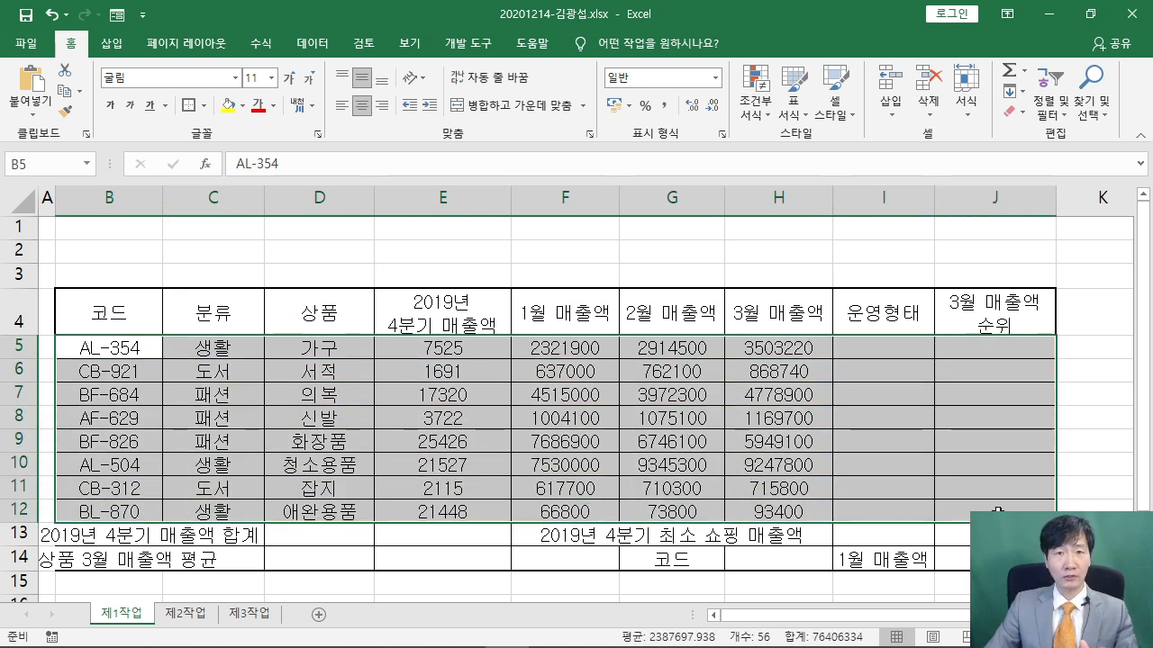
{"action": "left_click", "coordinate": [190, 109]}
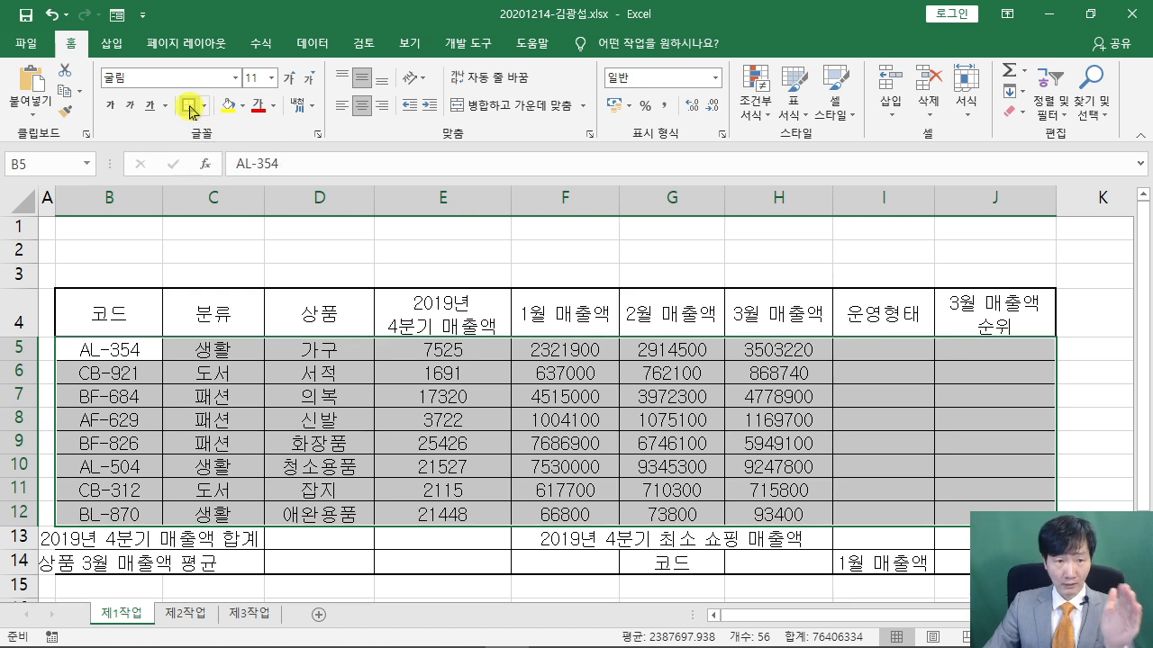
{"action": "left_click", "coordinate": [427, 248]}
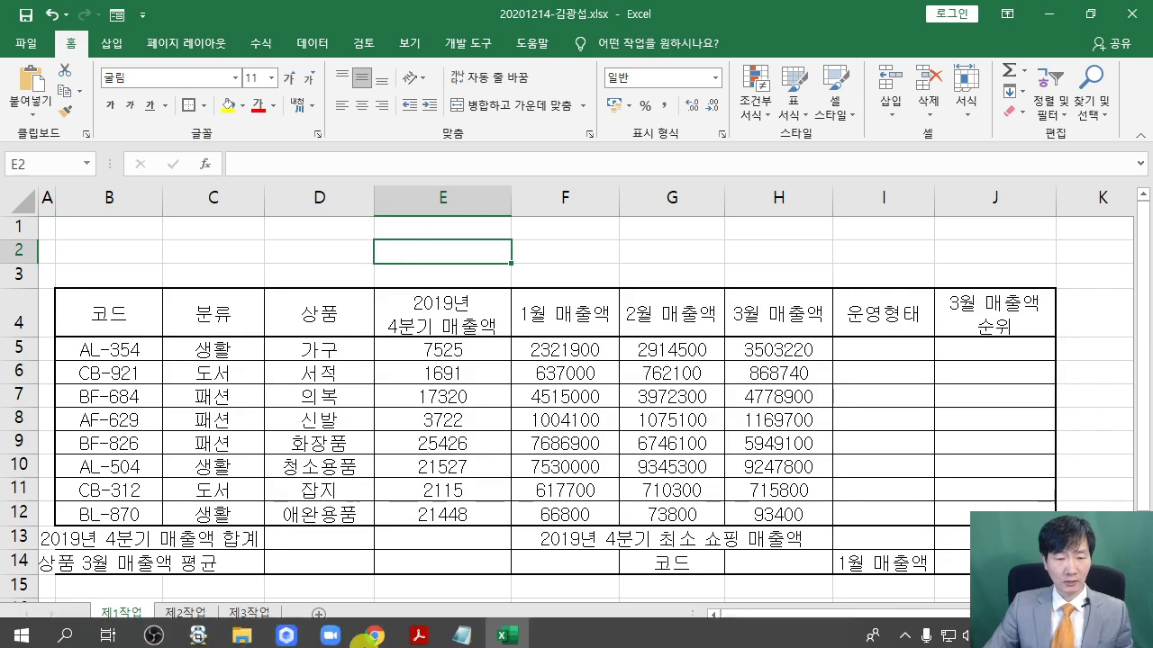
Study the sample's B13, B14, F13:F14 and G13:I13 summary cells in the exam PDF
{"action": "left_click", "coordinate": [418, 631]}
{"action": "scroll", "coordinate": [326, 466], "scroll_direction": "up", "scroll_amount": 5}
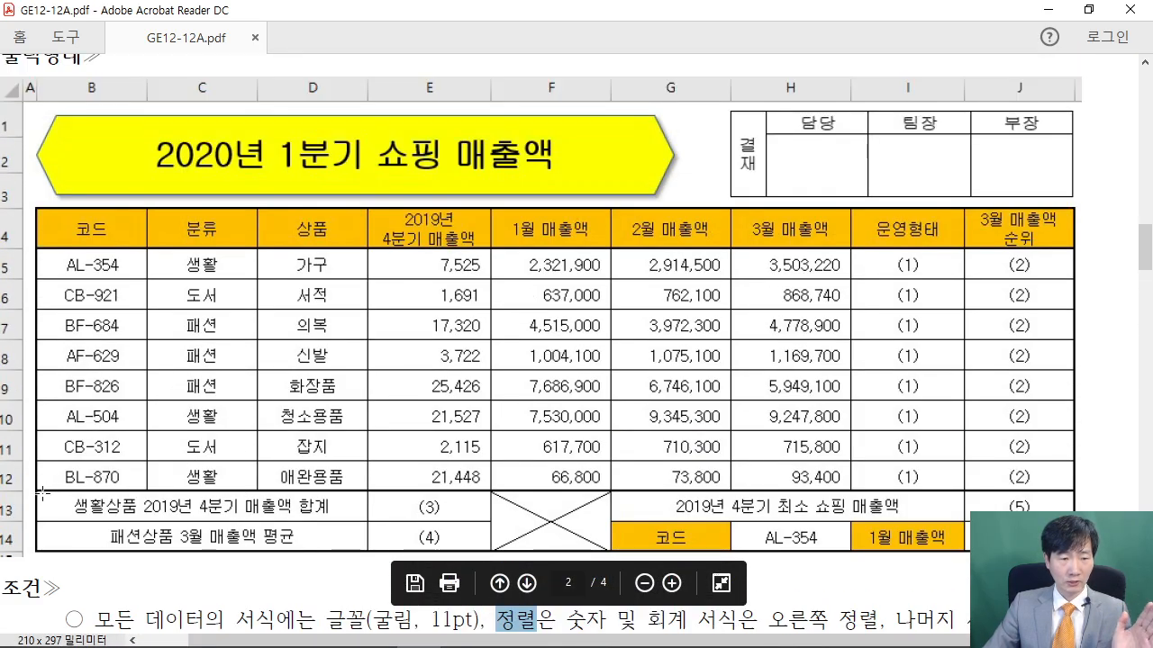
{"action": "left_click_drag", "start_coordinate": [42, 492], "coordinate": [365, 518]}
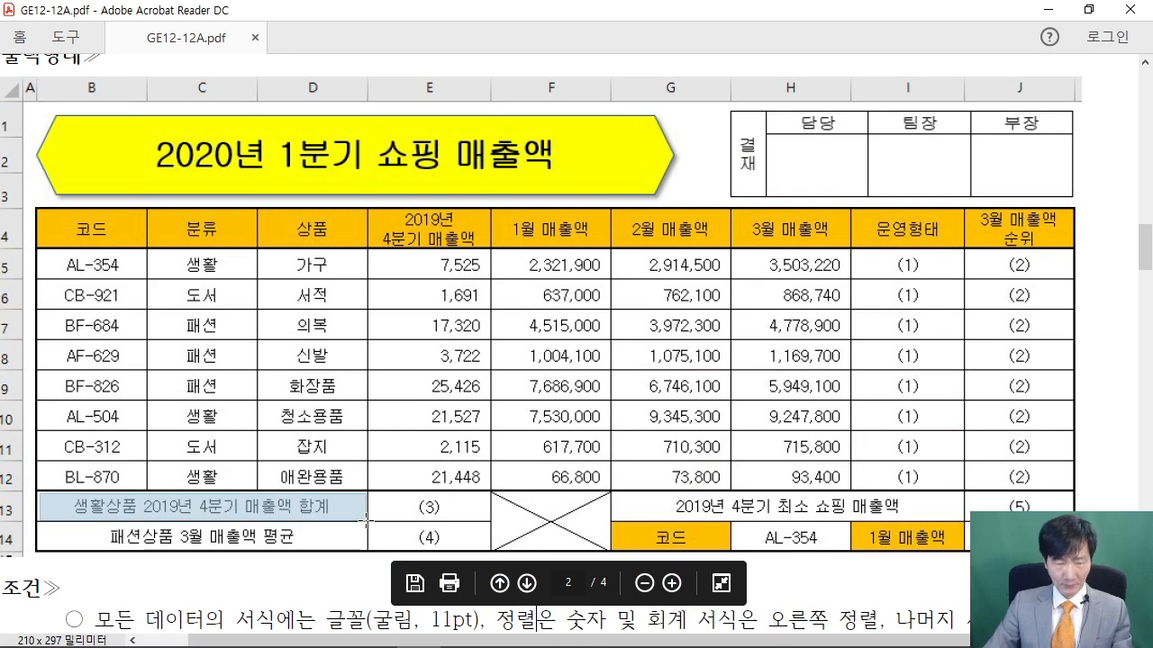
{"action": "left_click_drag", "start_coordinate": [42, 528], "coordinate": [368, 552]}
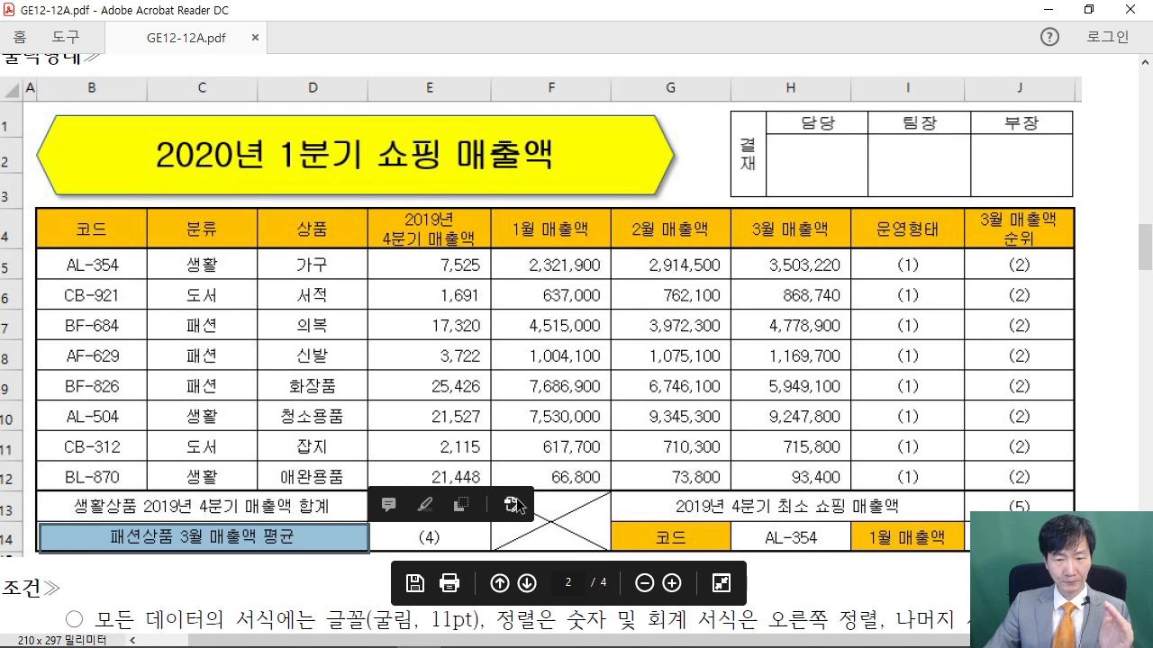
{"action": "left_click_drag", "start_coordinate": [610, 492], "coordinate": [502, 549]}
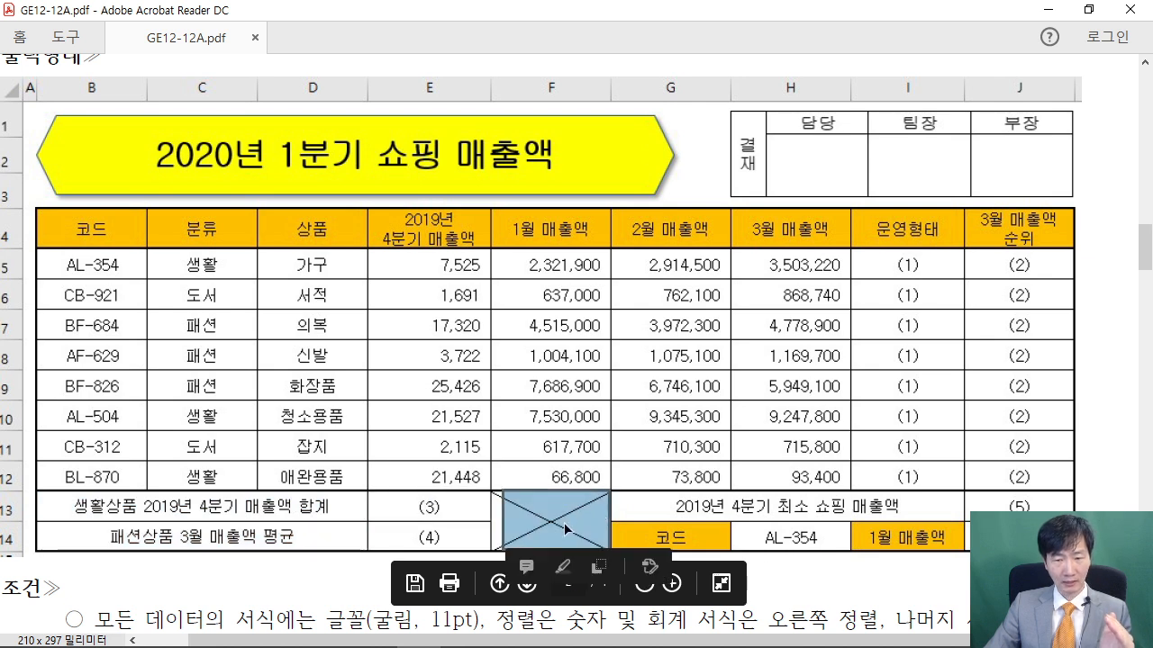
{"action": "left_click_drag", "start_coordinate": [618, 489], "coordinate": [964, 523]}
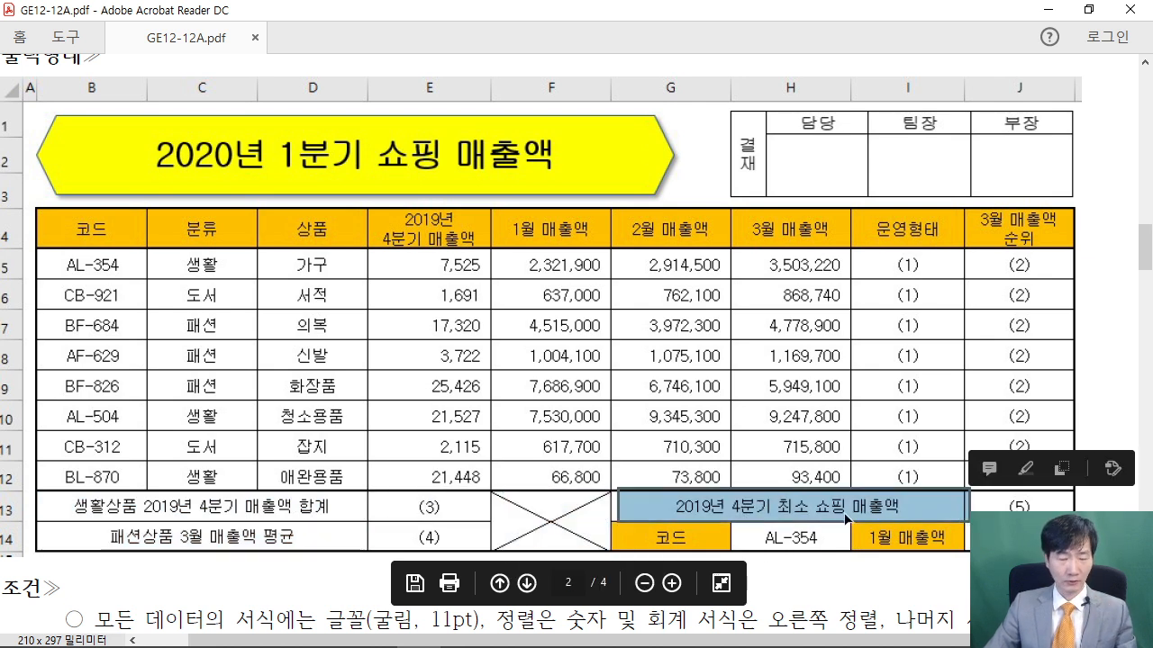
{"action": "key", "text": "Escape"}
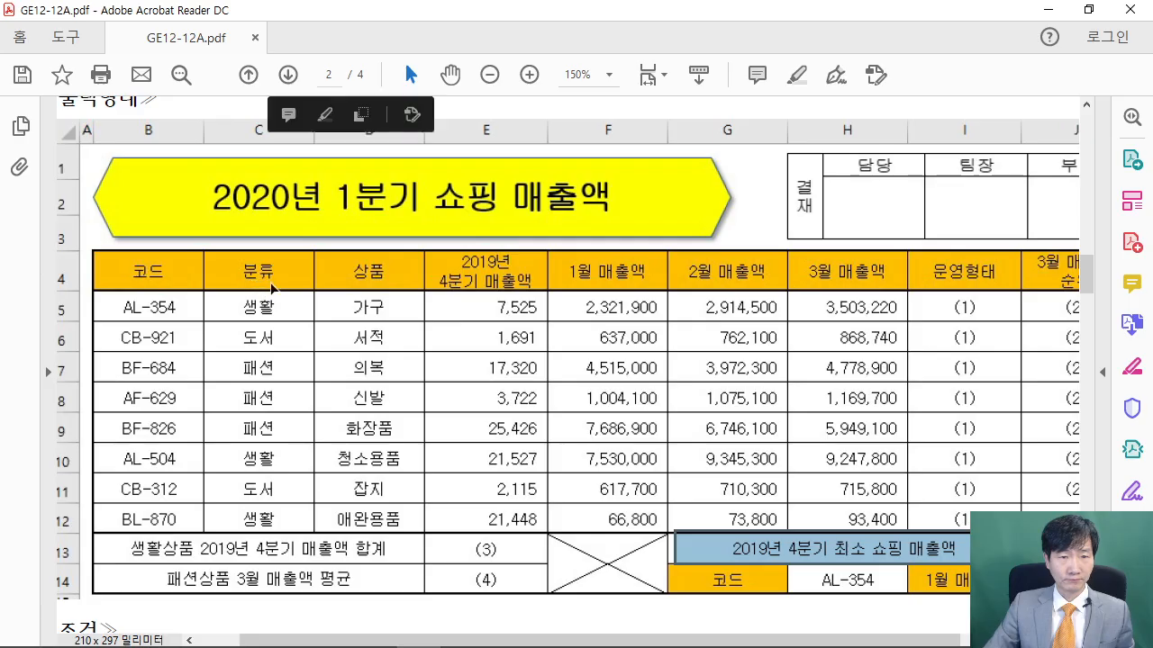
{"action": "left_click", "coordinate": [264, 299]}
{"action": "left_click", "coordinate": [1048, 10]}
Select B13:D13 as the first summary range to merge
{"action": "left_click", "coordinate": [455, 486]}
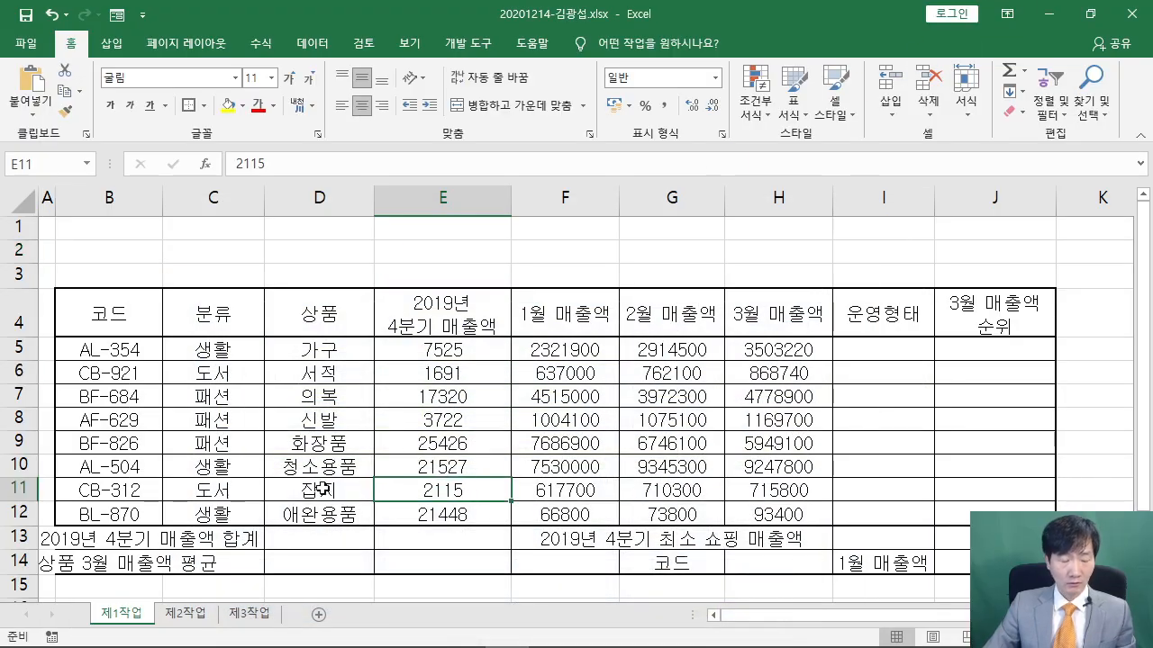
{"action": "left_click_drag", "start_coordinate": [69, 532], "coordinate": [372, 537]}
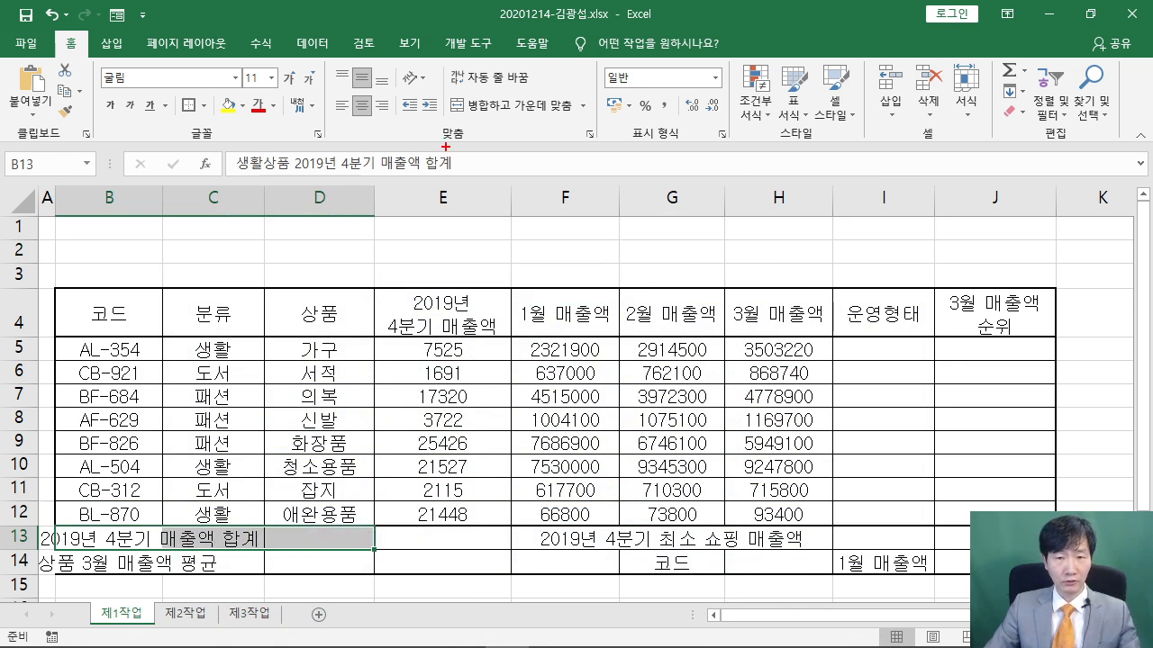
{"action": "left_click_drag", "start_coordinate": [436, 141], "coordinate": [675, 310]}
{"action": "left_click_drag", "start_coordinate": [502, 183], "coordinate": [530, 262]}
{"action": "left_click_drag", "start_coordinate": [550, 162], "coordinate": [558, 257]}
{"action": "left_click_drag", "start_coordinate": [531, 212], "coordinate": [548, 212]}
{"action": "left_click_drag", "start_coordinate": [560, 255], "coordinate": [617, 194]}
{"action": "mouse_move", "coordinate": [647, 142]}
{"action": "left_mouse_down"}
{"action": "mouse_move", "coordinate": [604, 264]}
{"action": "mouse_move", "coordinate": [665, 287]}
{"action": "left_mouse_up"}
{"action": "mouse_move", "coordinate": [359, 336]}
{"action": "left_mouse_down"}
{"action": "mouse_move", "coordinate": [367, 323]}
{"action": "mouse_move", "coordinate": [486, 420]}
{"action": "left_mouse_up"}
{"action": "key", "text": "Escape"}
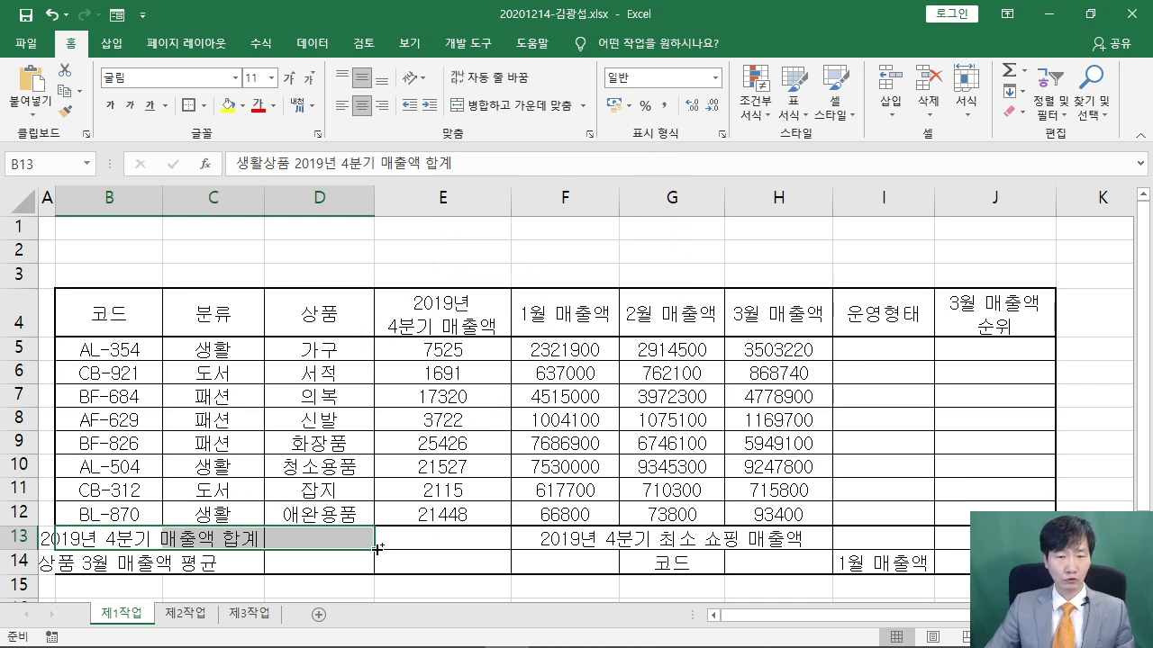
Add B14:D14, F13:F14 and G13:I13 to the selection and merge and centre all four
{"action": "left_click_drag", "start_coordinate": [86, 561], "coordinate": [294, 564]}
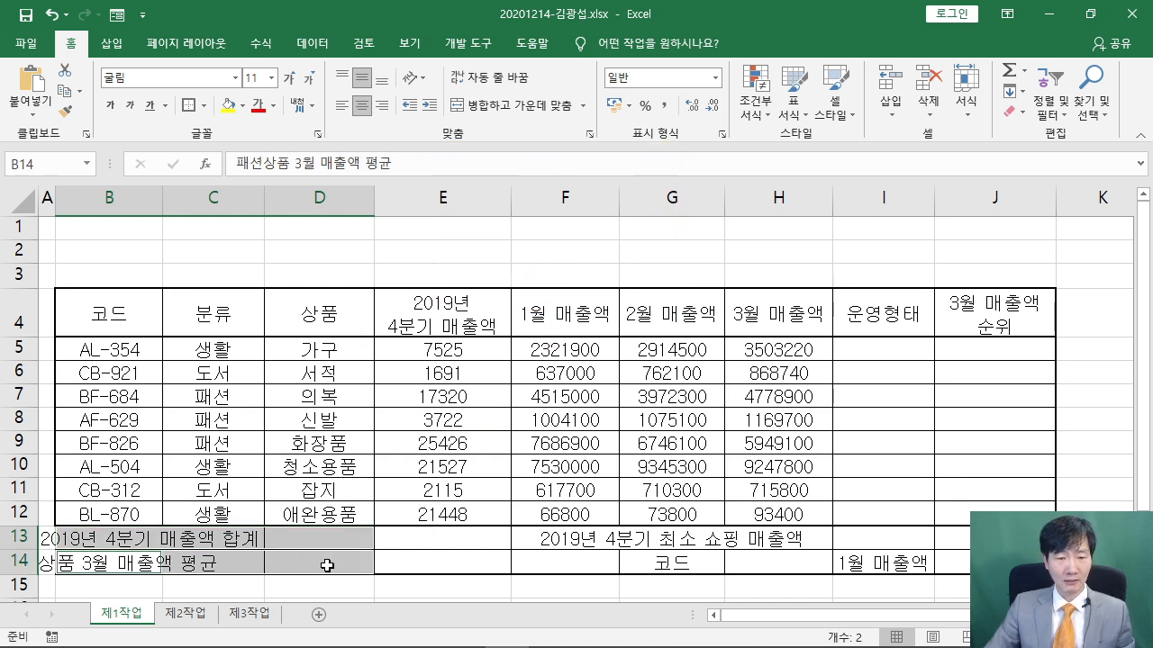
{"action": "left_click_drag", "start_coordinate": [544, 538], "coordinate": [553, 558]}
{"action": "left_click_drag", "start_coordinate": [695, 540], "coordinate": [861, 539]}
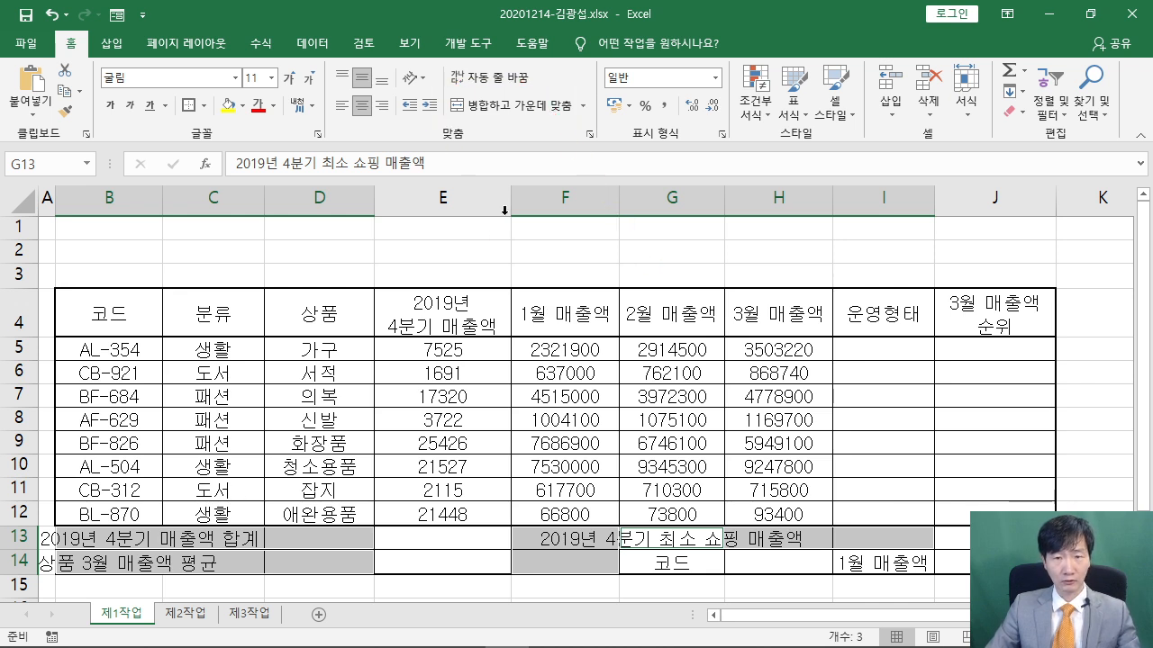
{"action": "left_click", "coordinate": [510, 105]}
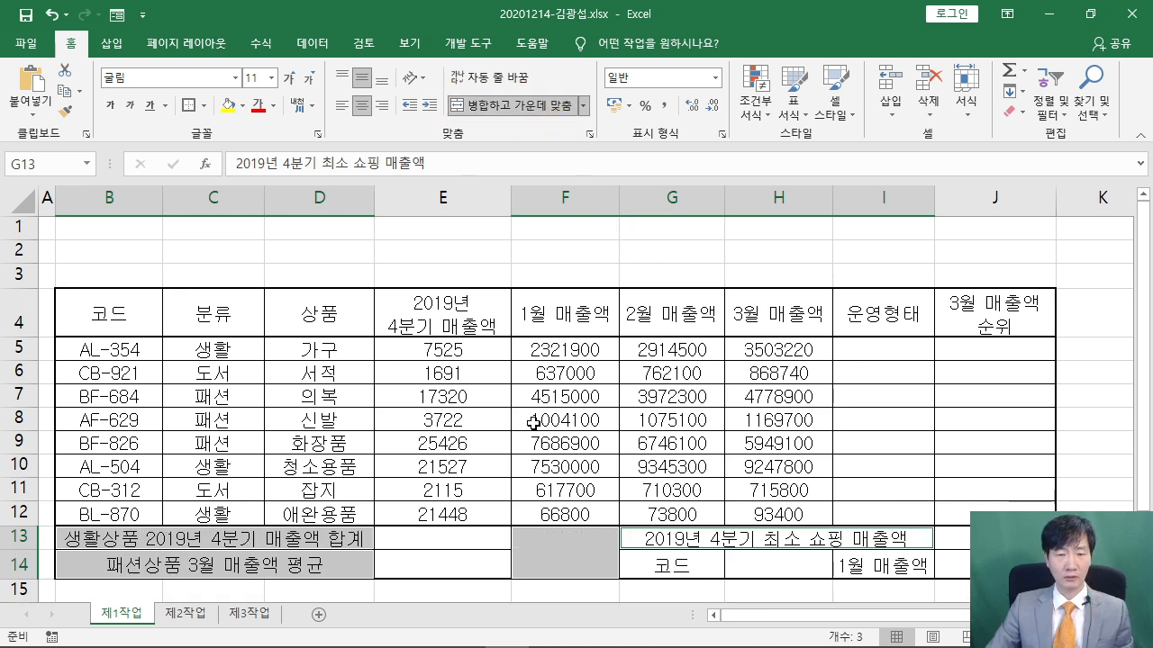
{"action": "left_click", "coordinate": [567, 417]}
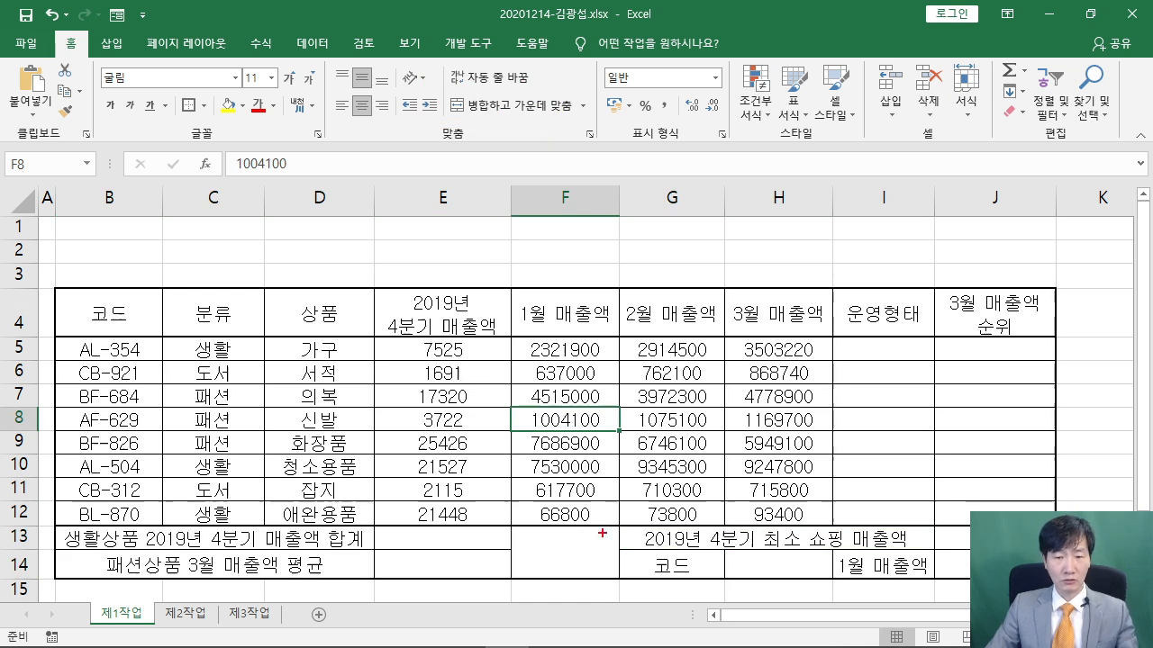
{"action": "left_click_drag", "start_coordinate": [618, 524], "coordinate": [538, 579]}
{"action": "left_click_drag", "start_coordinate": [519, 530], "coordinate": [612, 582]}
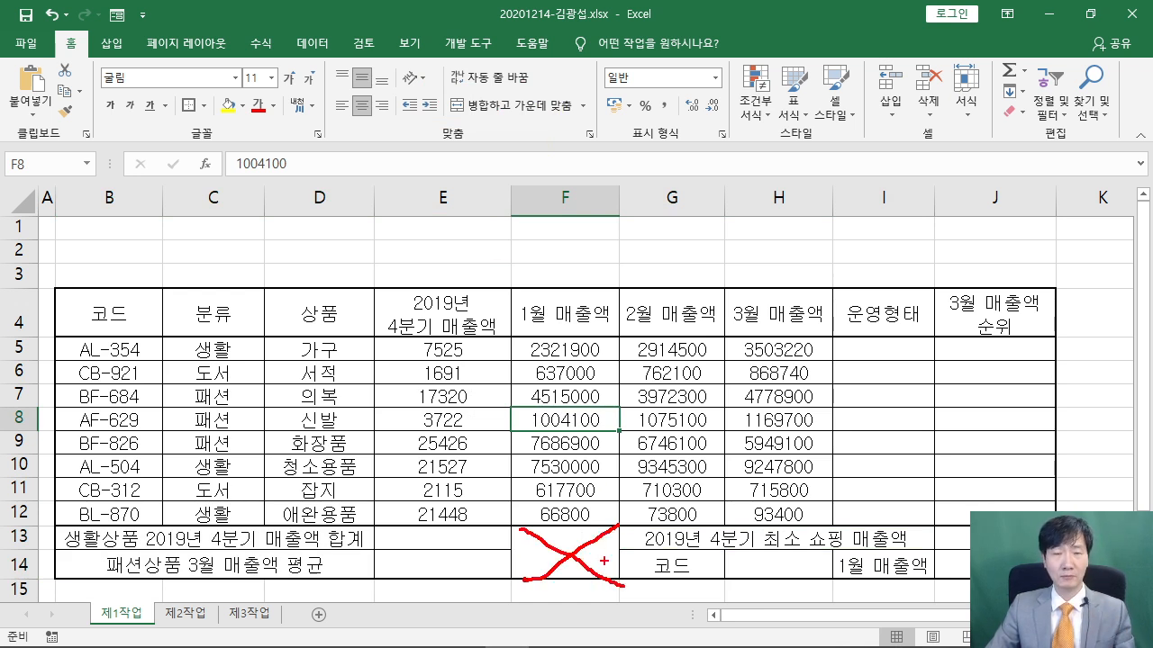
Give merged cell F13:F14 both diagonal borders through Format Cells to form an X
{"action": "left_click", "coordinate": [561, 549]}
{"action": "right_click", "coordinate": [567, 551]}
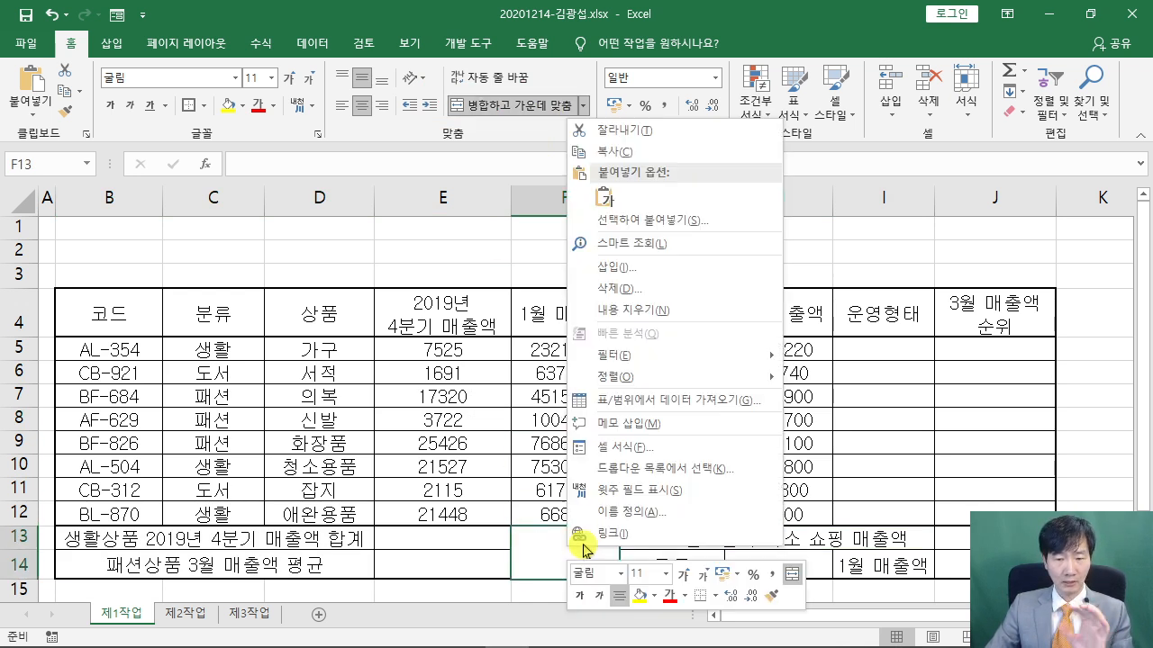
{"action": "left_click", "coordinate": [662, 451]}
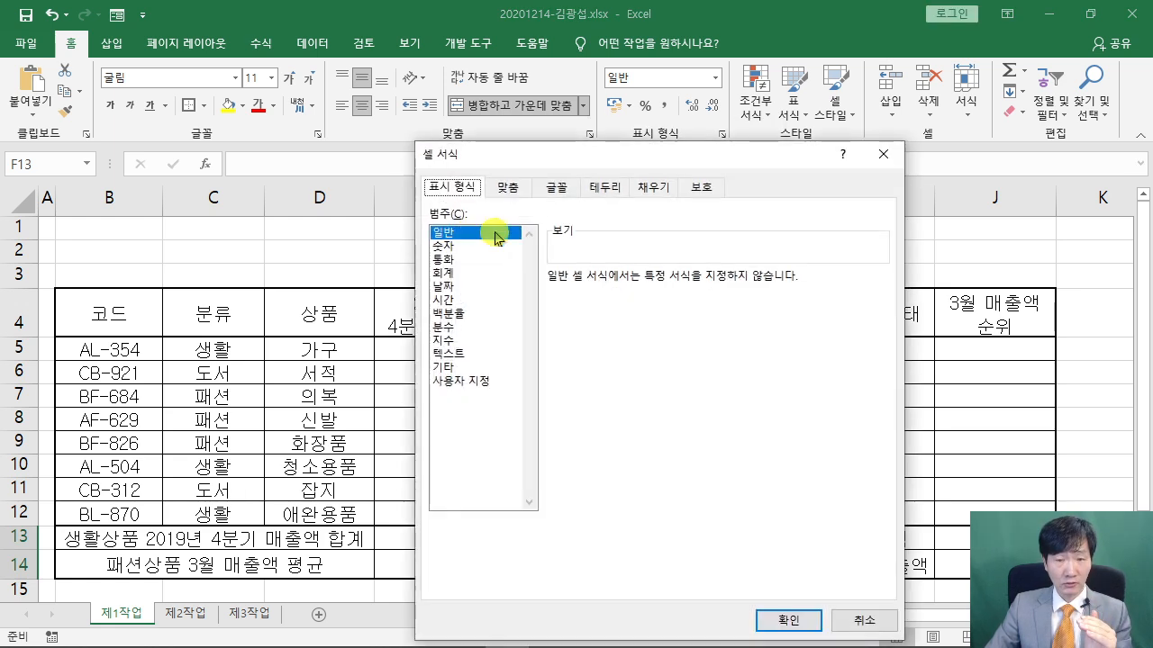
{"action": "left_click", "coordinate": [606, 189]}
{"action": "left_click", "coordinate": [569, 432]}
{"action": "left_click", "coordinate": [766, 434]}
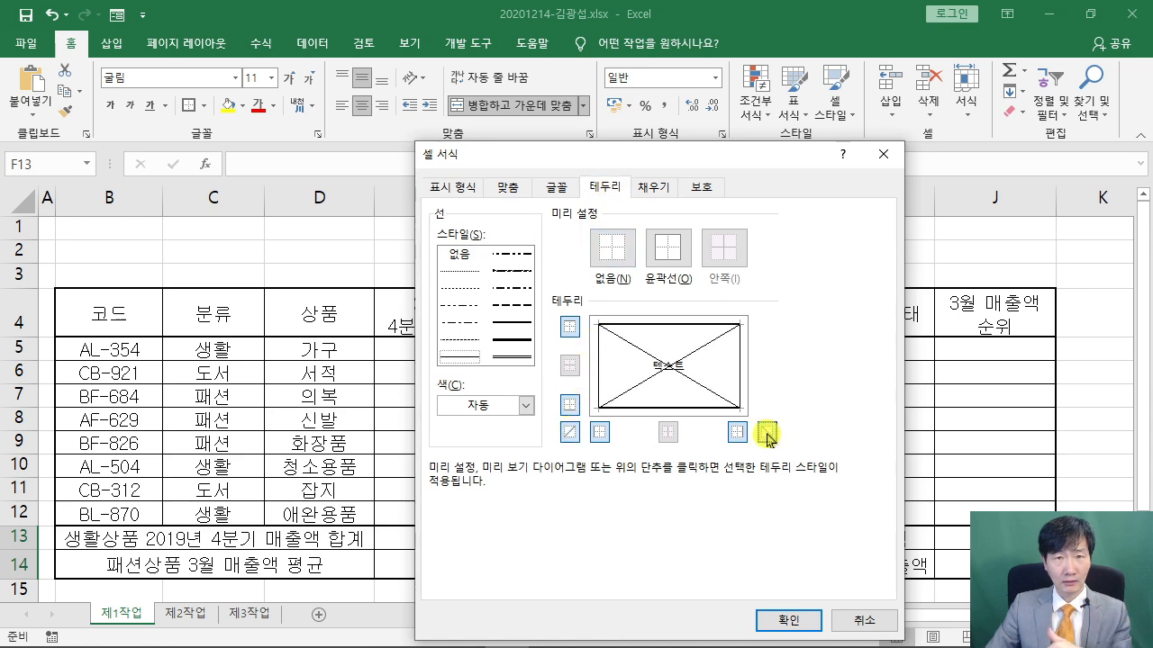
{"action": "left_click", "coordinate": [774, 621]}
{"action": "left_click", "coordinate": [583, 464]}
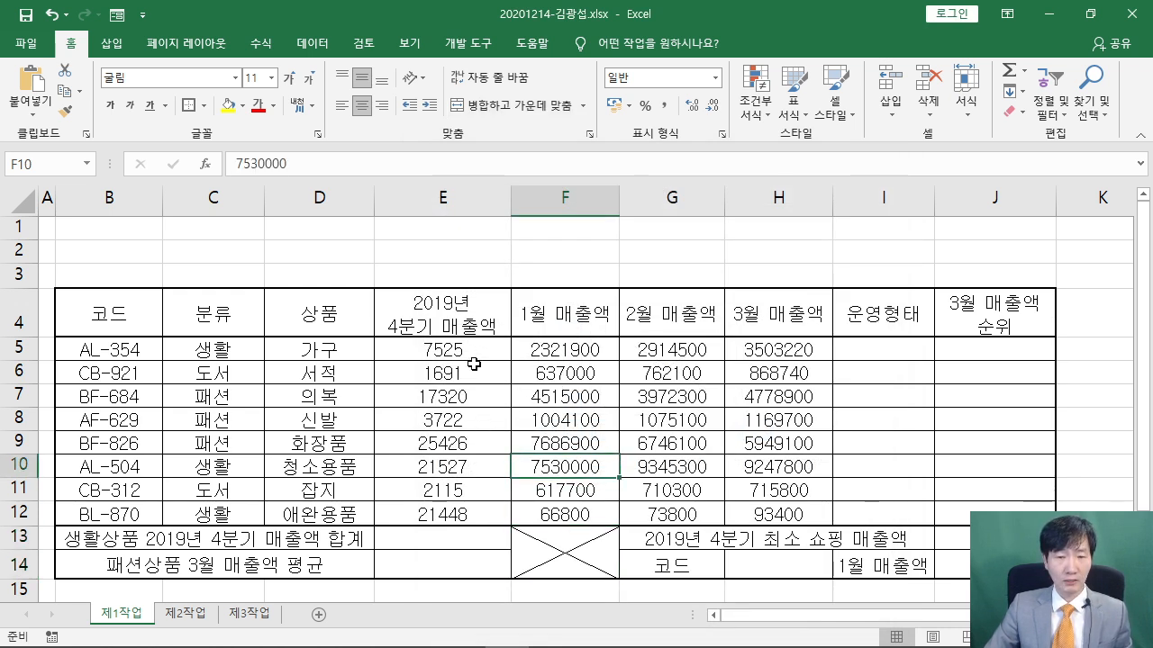
Check the sample's comma-formatted amounts, then select E5:H12 back in Excel
{"action": "left_click", "coordinate": [417, 643]}
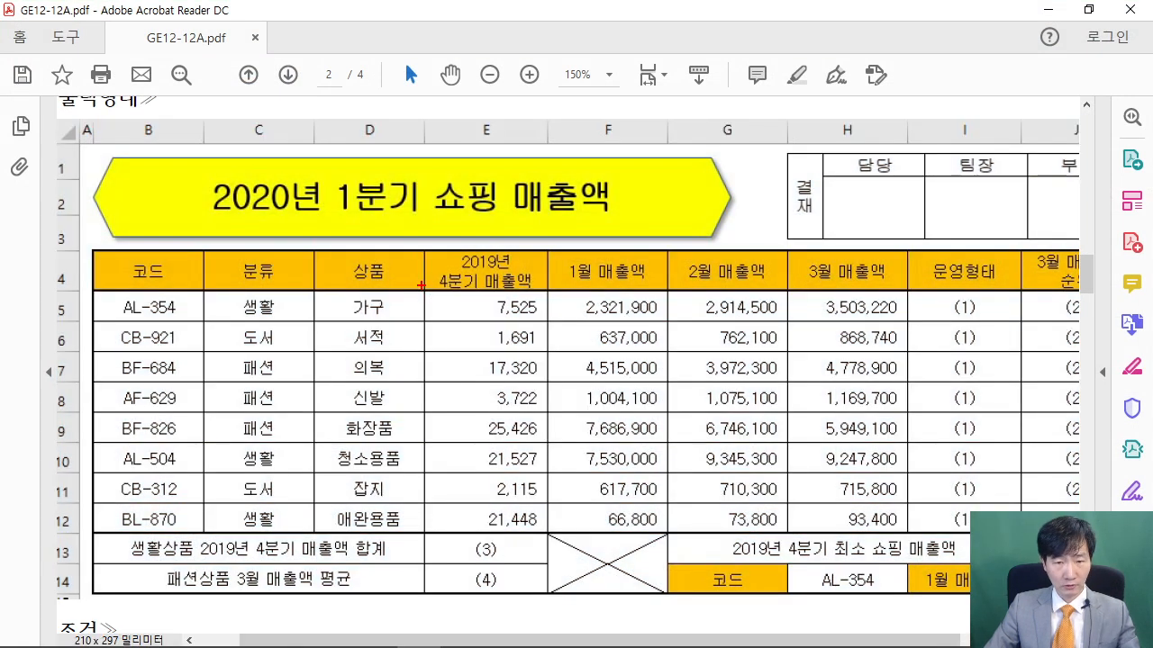
{"action": "left_click_drag", "start_coordinate": [421, 284], "coordinate": [908, 534]}
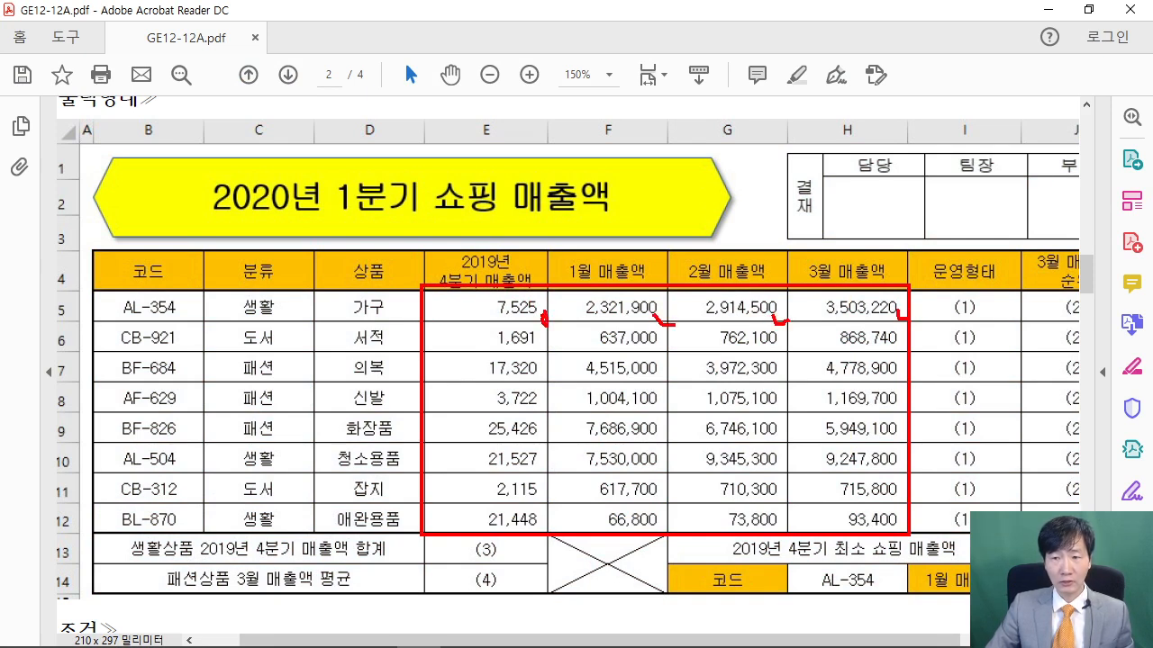
{"action": "key", "text": "Escape"}
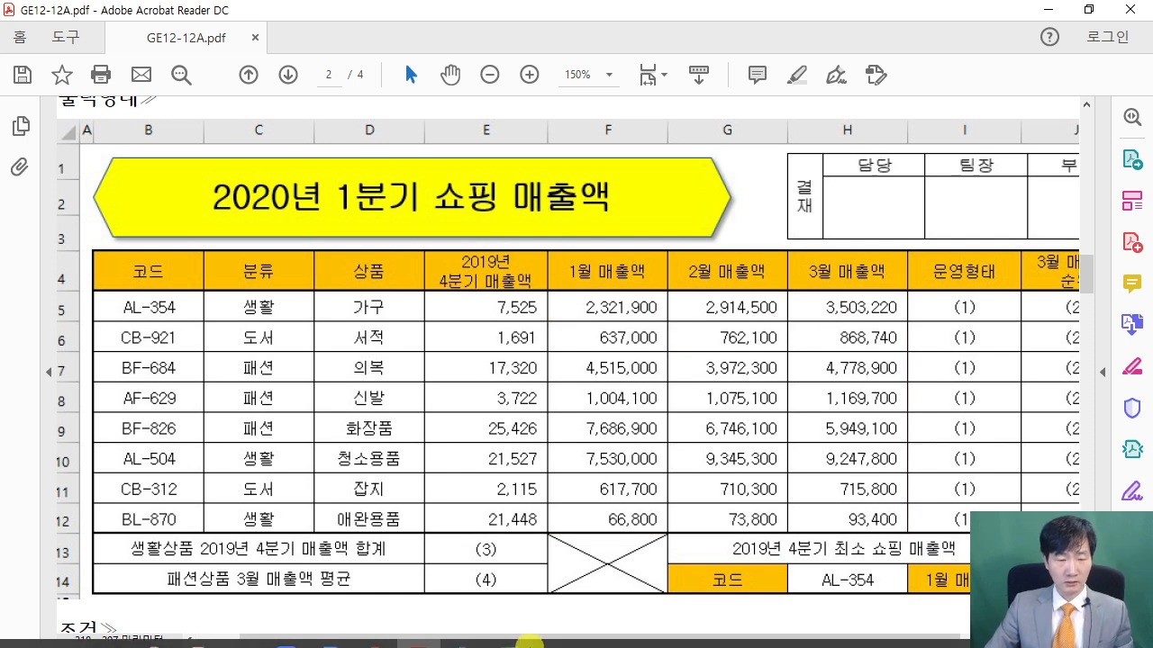
{"action": "left_click", "coordinate": [508, 641]}
{"action": "left_click_drag", "start_coordinate": [389, 347], "coordinate": [808, 509]}
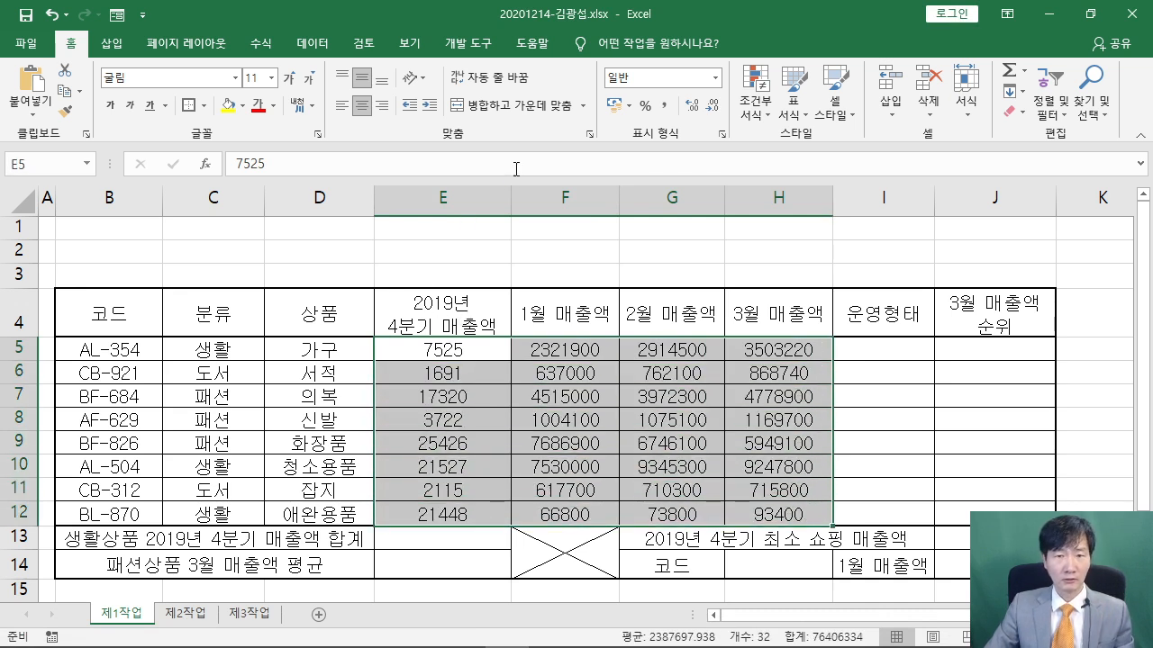
Apply Comma Style and right alignment to the E5:H12 amounts
{"action": "left_click", "coordinate": [664, 109]}
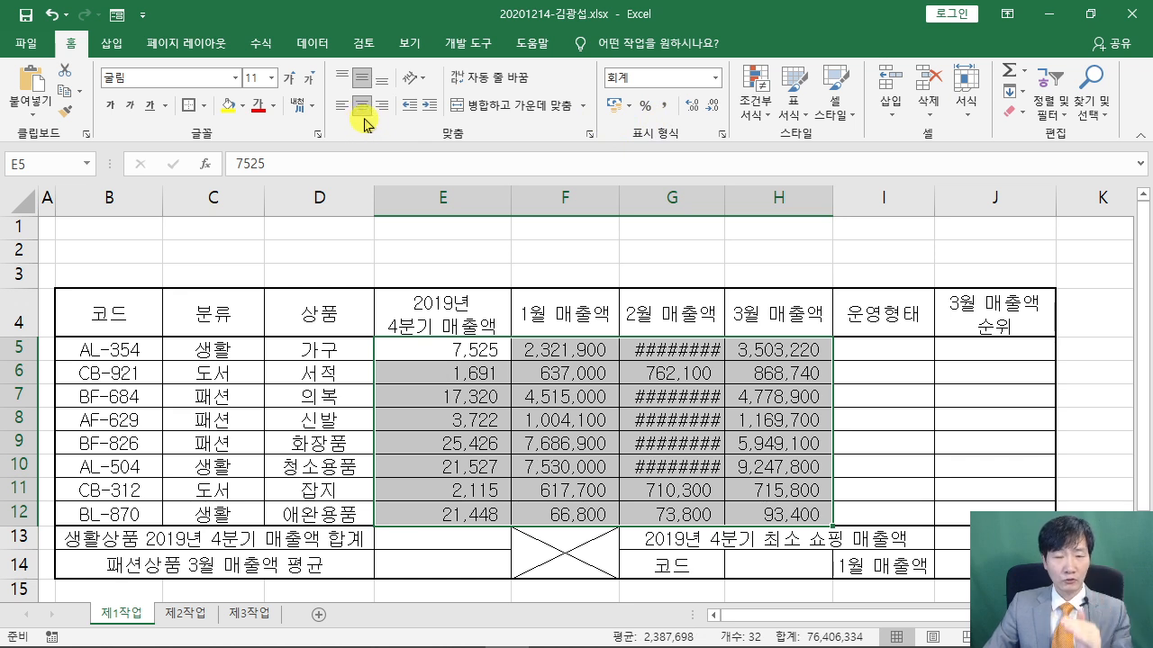
{"action": "mouse_move", "coordinate": [369, 87]}
{"action": "left_mouse_down"}
{"action": "mouse_move", "coordinate": [386, 121]}
{"action": "mouse_move", "coordinate": [402, 122]}
{"action": "mouse_move", "coordinate": [458, 235]}
{"action": "left_mouse_up"}
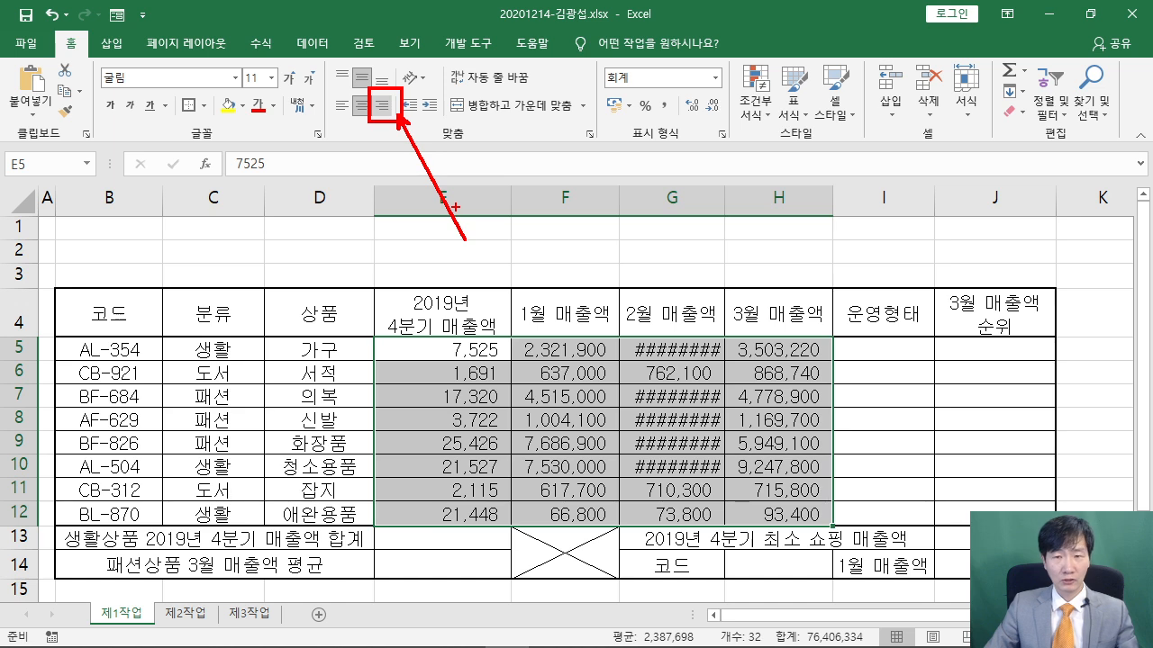
{"action": "key", "text": "Escape"}
{"action": "left_click", "coordinate": [384, 108]}
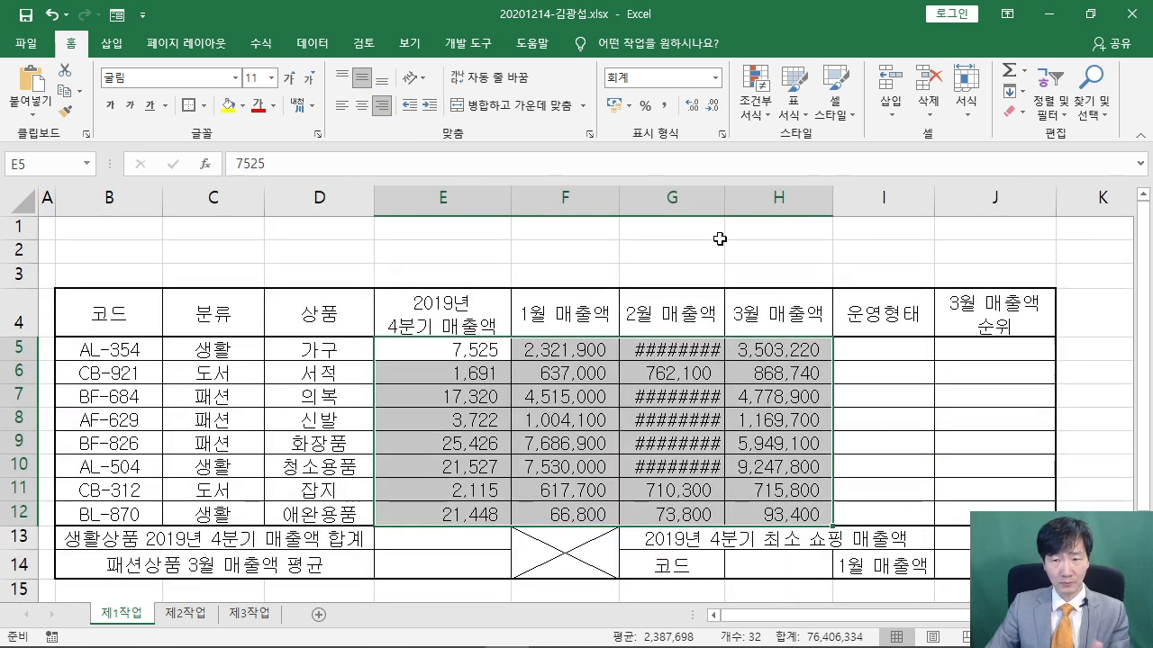
Widen columns G, H and F so every amount displays fully
{"action": "left_click_drag", "start_coordinate": [725, 205], "coordinate": [737, 205]}
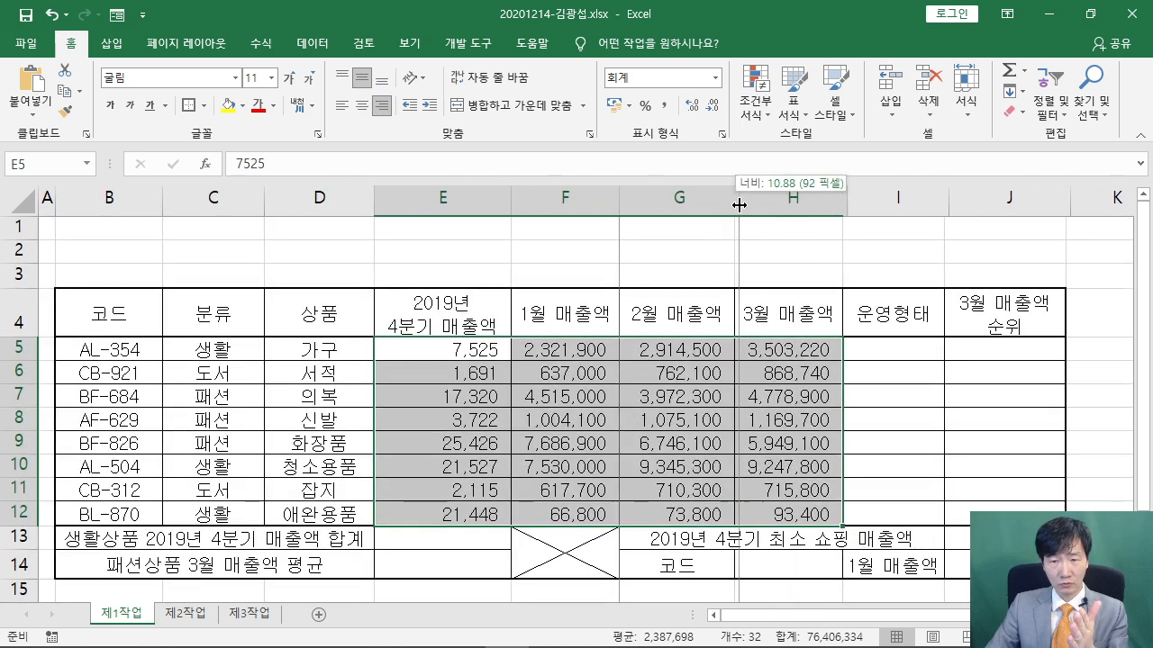
{"action": "left_click_drag", "start_coordinate": [844, 209], "coordinate": [851, 206]}
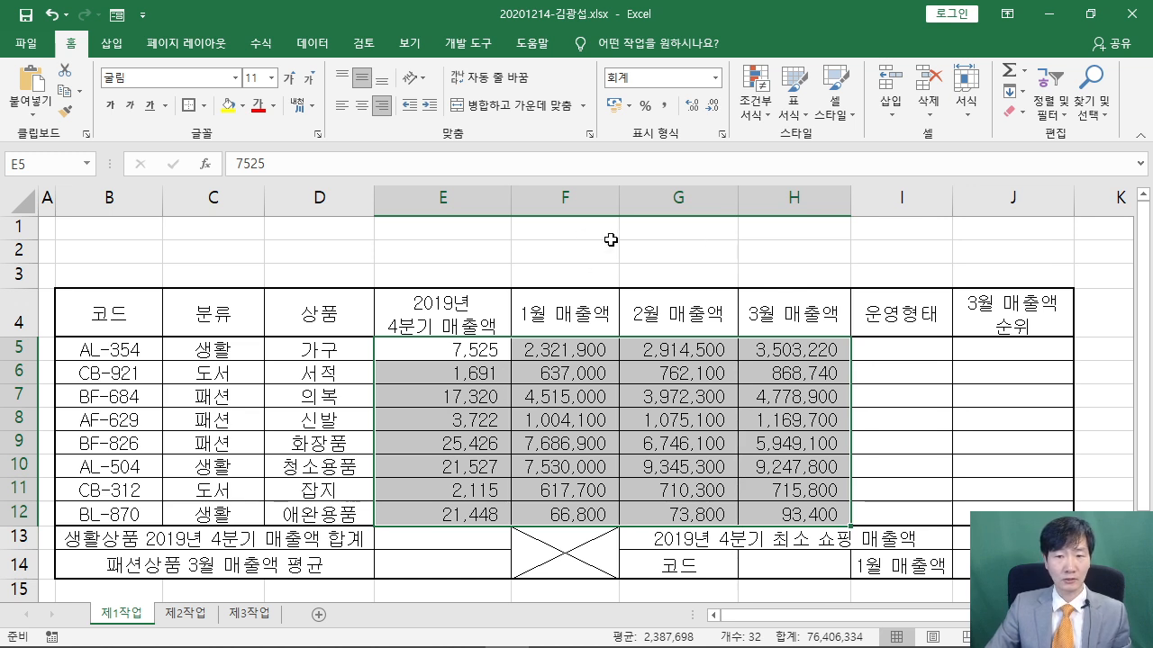
{"action": "left_click_drag", "start_coordinate": [620, 202], "coordinate": [627, 202]}
{"action": "left_click", "coordinate": [597, 258]}
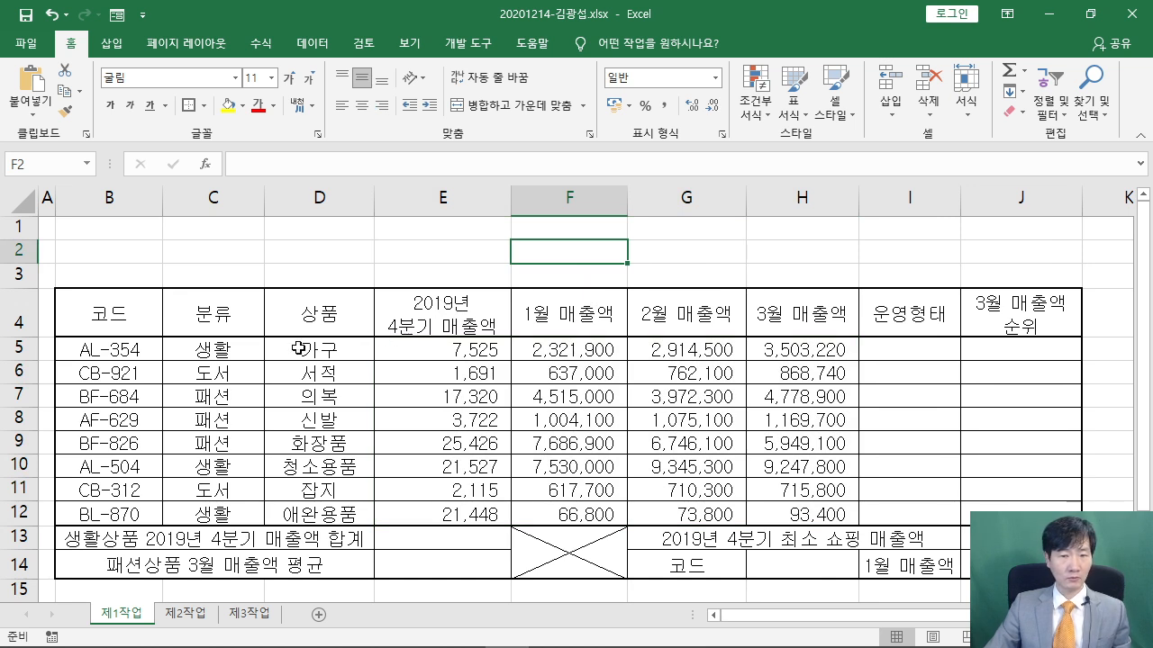
Set rows 1–3 to a row height of 25
{"action": "left_click_drag", "start_coordinate": [19, 227], "coordinate": [23, 276]}
{"action": "right_click", "coordinate": [22, 253]}
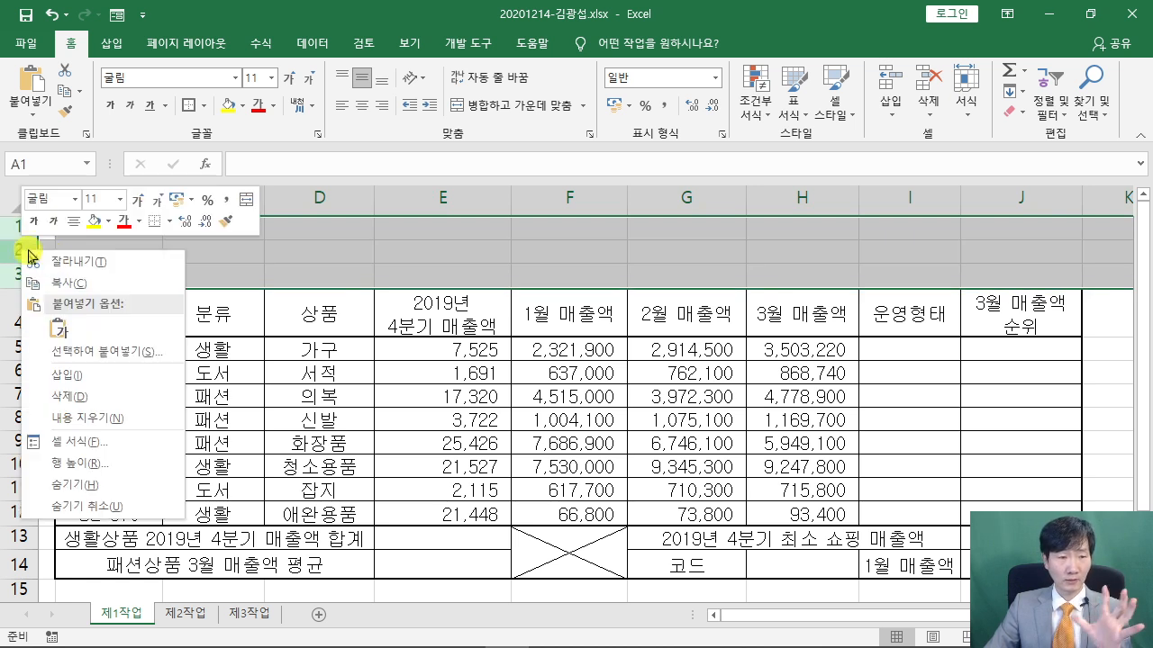
{"action": "left_click", "coordinate": [116, 464]}
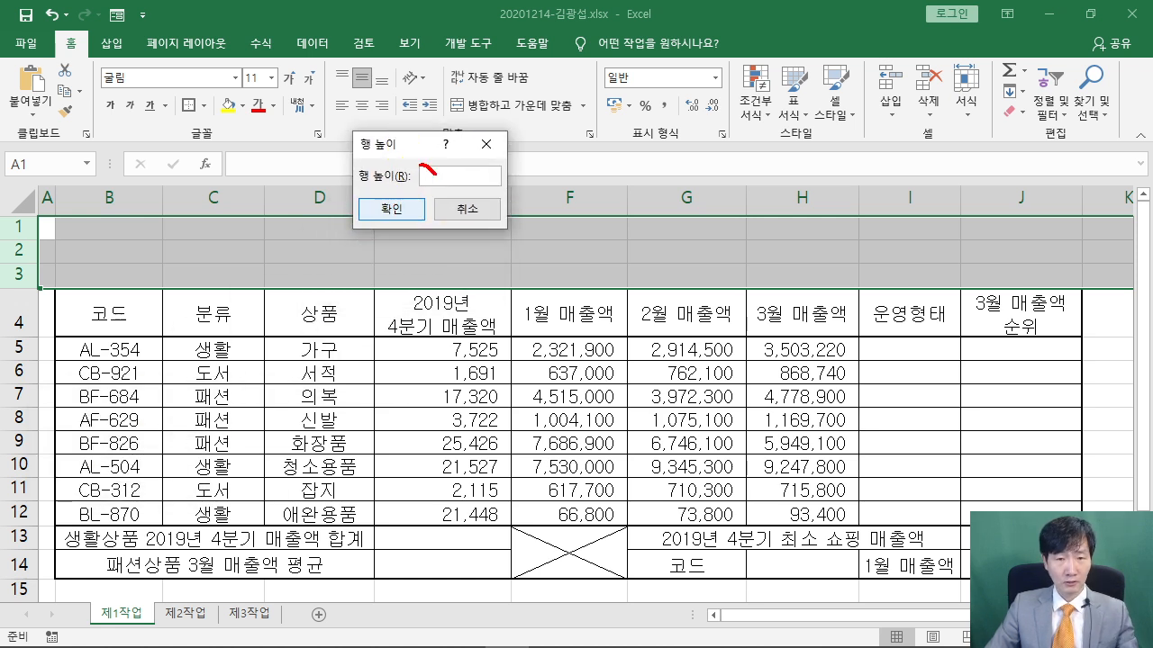
{"action": "key", "text": "Escape"}
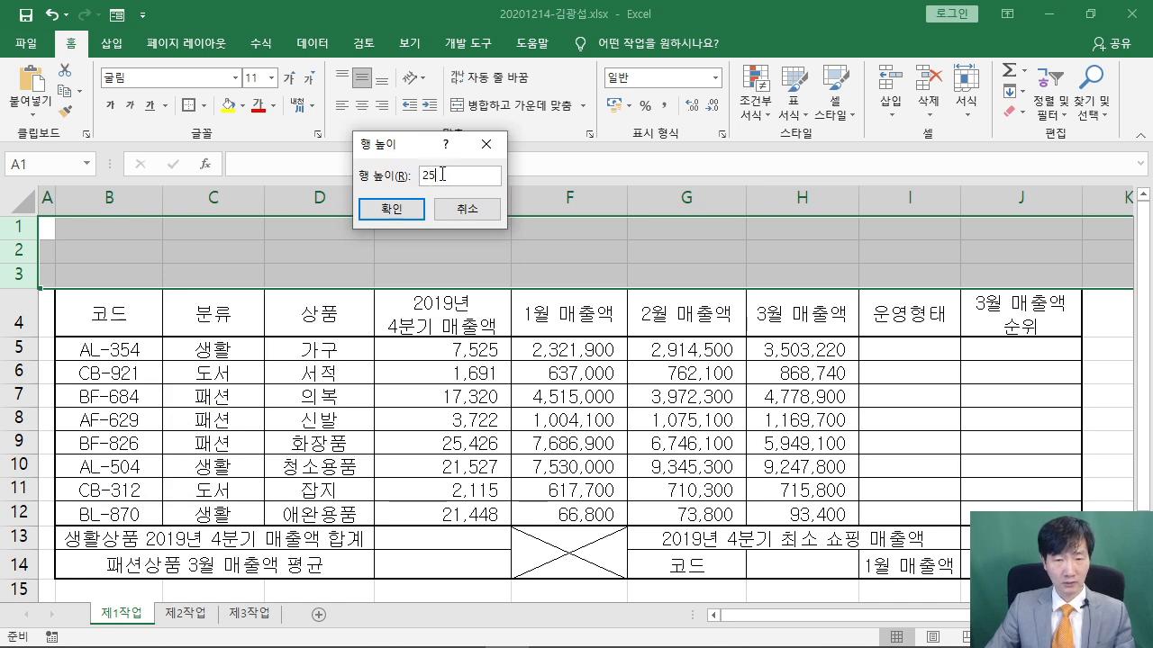
{"action": "left_click", "coordinate": [391, 208]}
Set rows 5–14 to a row height of 22
{"action": "scroll", "coordinate": [135, 320], "scroll_direction": "down", "scroll_amount": 1}
{"action": "left_click_drag", "start_coordinate": [18, 277], "coordinate": [25, 491]}
{"action": "right_click", "coordinate": [9, 331]}
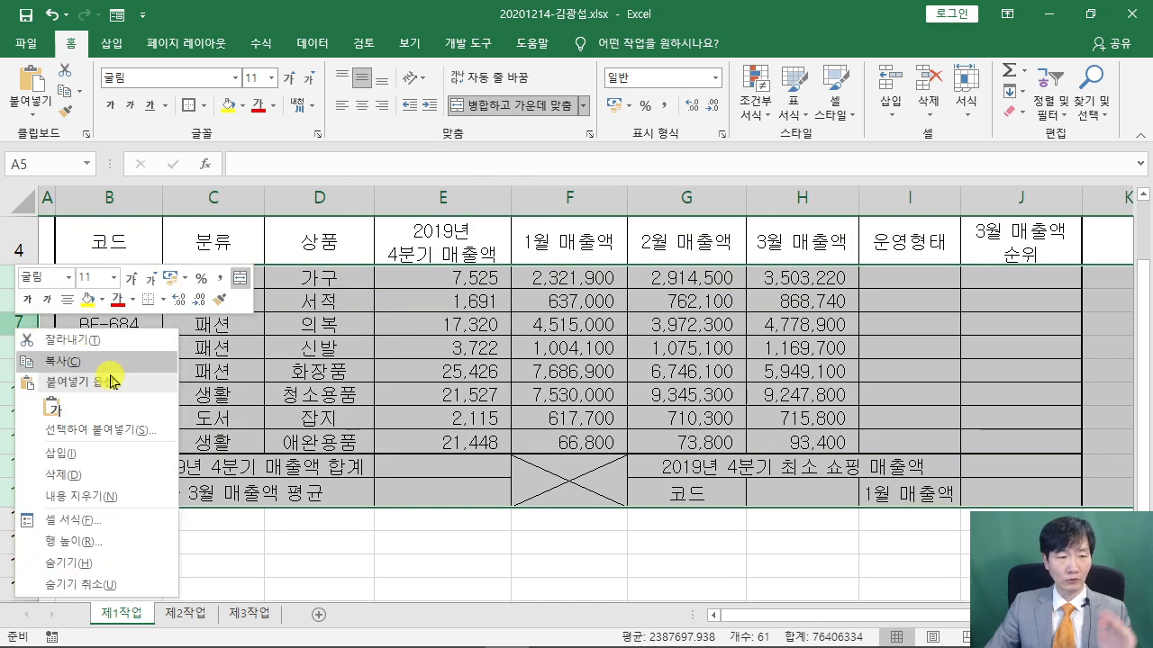
{"action": "left_click", "coordinate": [85, 543]}
{"action": "left_click_drag", "start_coordinate": [76, 482], "coordinate": [372, 186]}
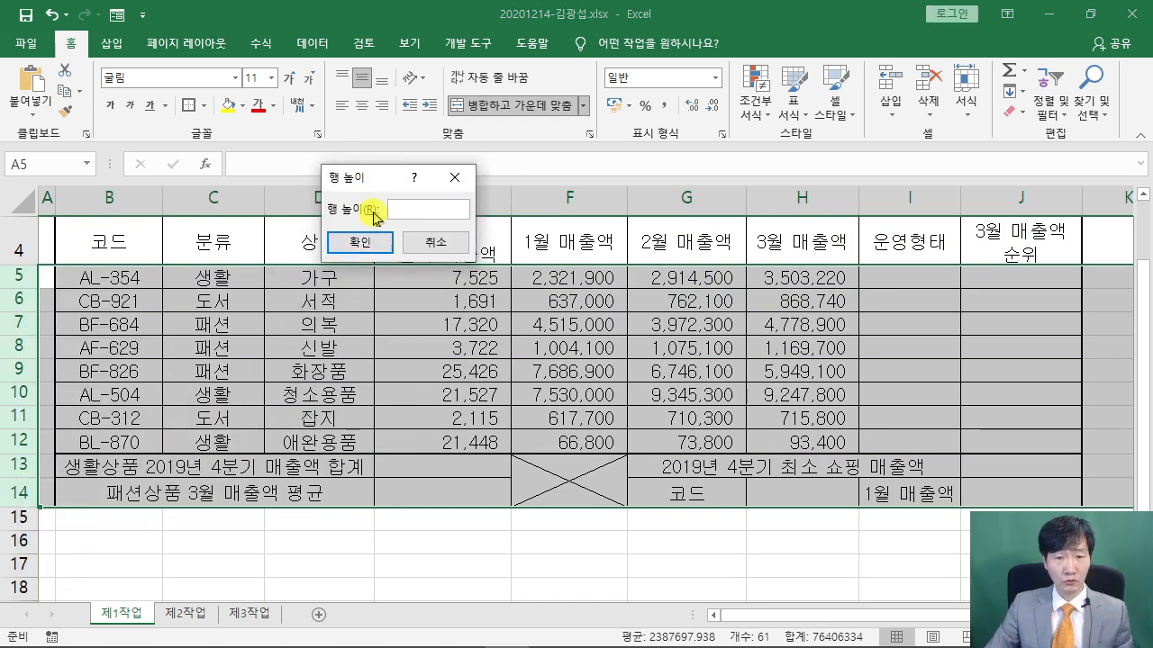
{"action": "type", "text": "22"}
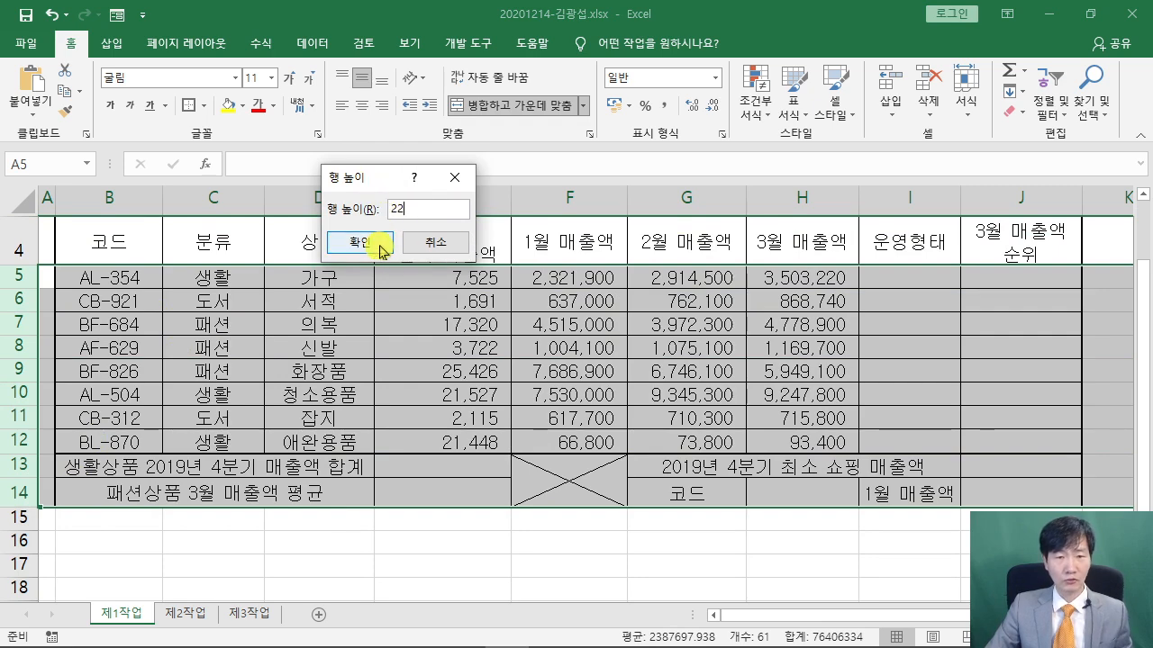
{"action": "left_click", "coordinate": [382, 243]}
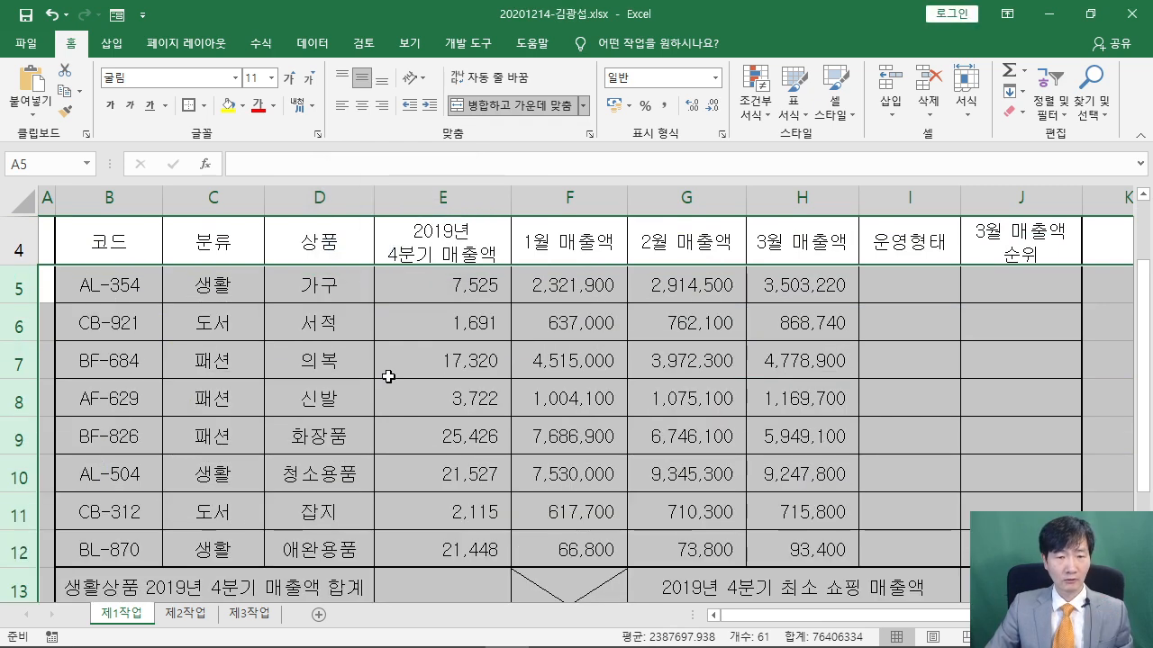
{"action": "left_click", "coordinate": [389, 298]}
Look over the resized table, then bring the PDF task sheet forward
{"action": "scroll", "coordinate": [395, 369], "scroll_direction": "down", "scroll_amount": 1}
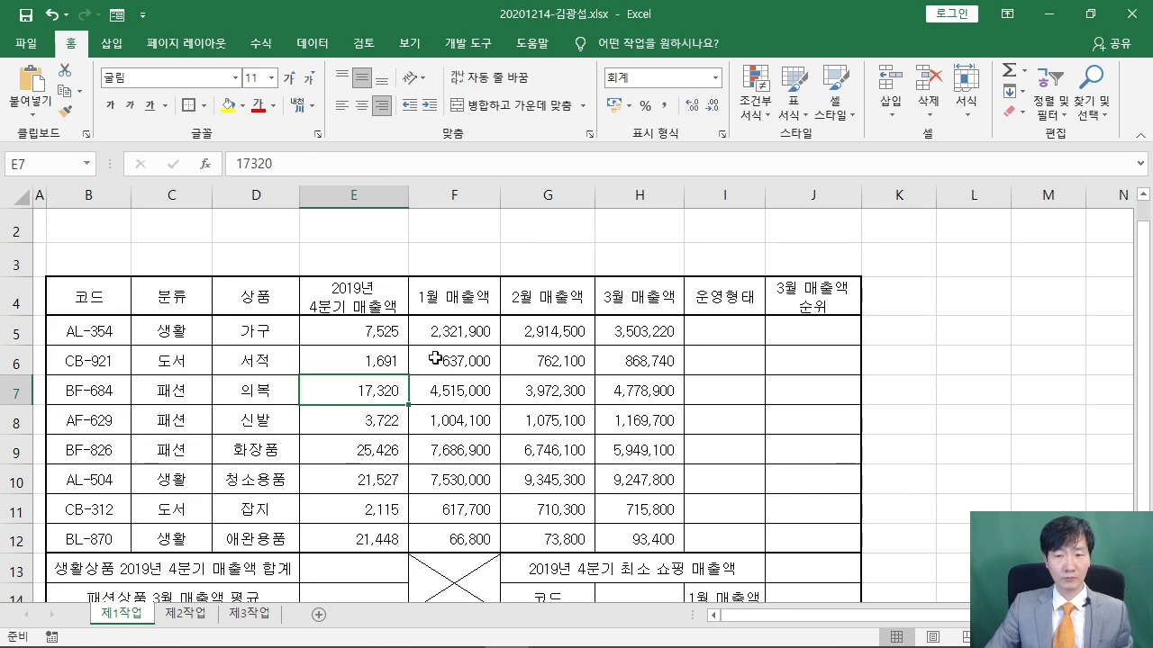
{"action": "left_click", "coordinate": [708, 397]}
{"action": "scroll", "coordinate": [708, 399], "scroll_direction": "down", "scroll_amount": 1}
{"action": "scroll", "coordinate": [708, 399], "scroll_direction": "up", "scroll_amount": 1}
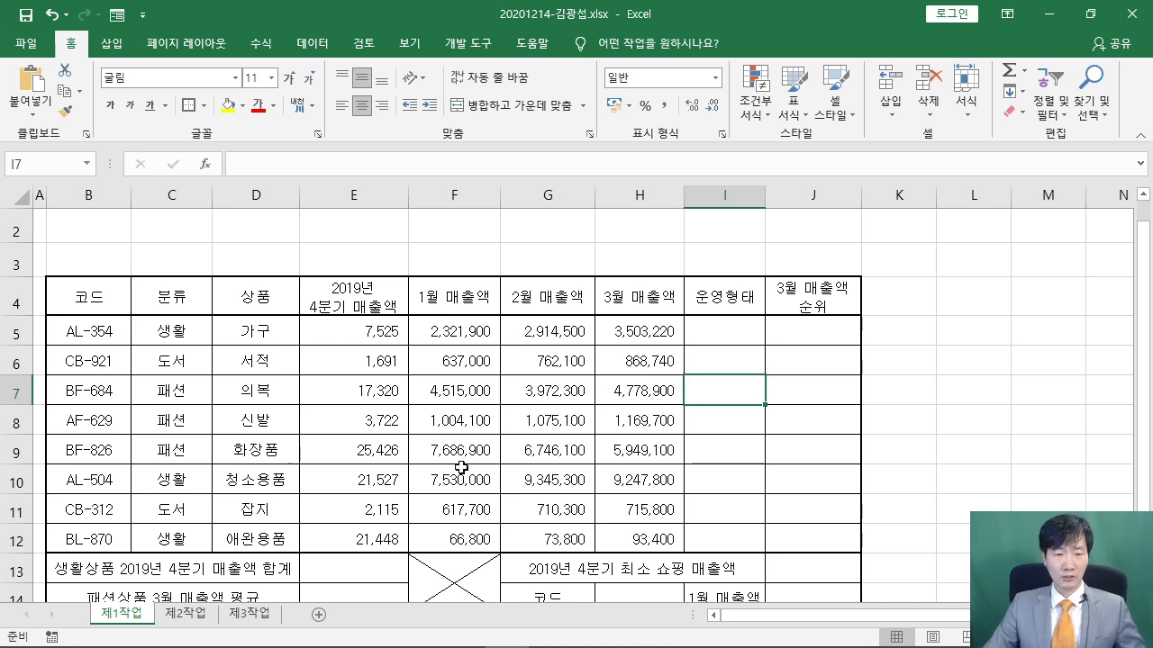
{"action": "left_click", "coordinate": [418, 640]}
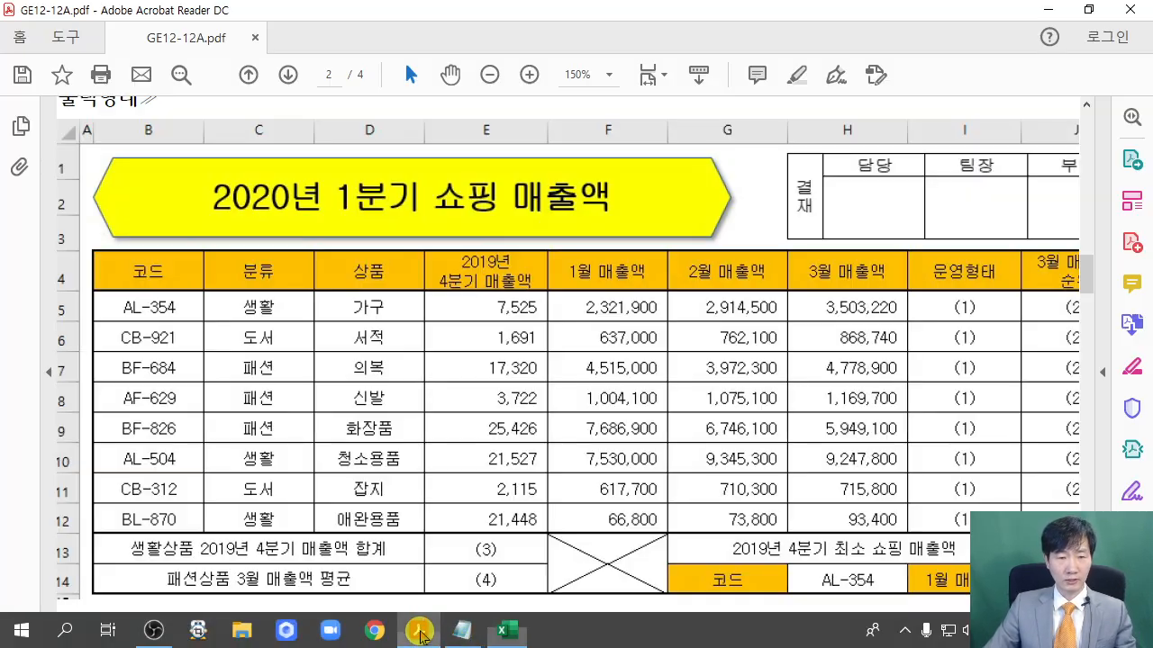
Read the 조건 rules on fonts and alignment, then restore down the Acrobat window
{"action": "scroll", "coordinate": [386, 394], "scroll_direction": "down", "scroll_amount": 8}
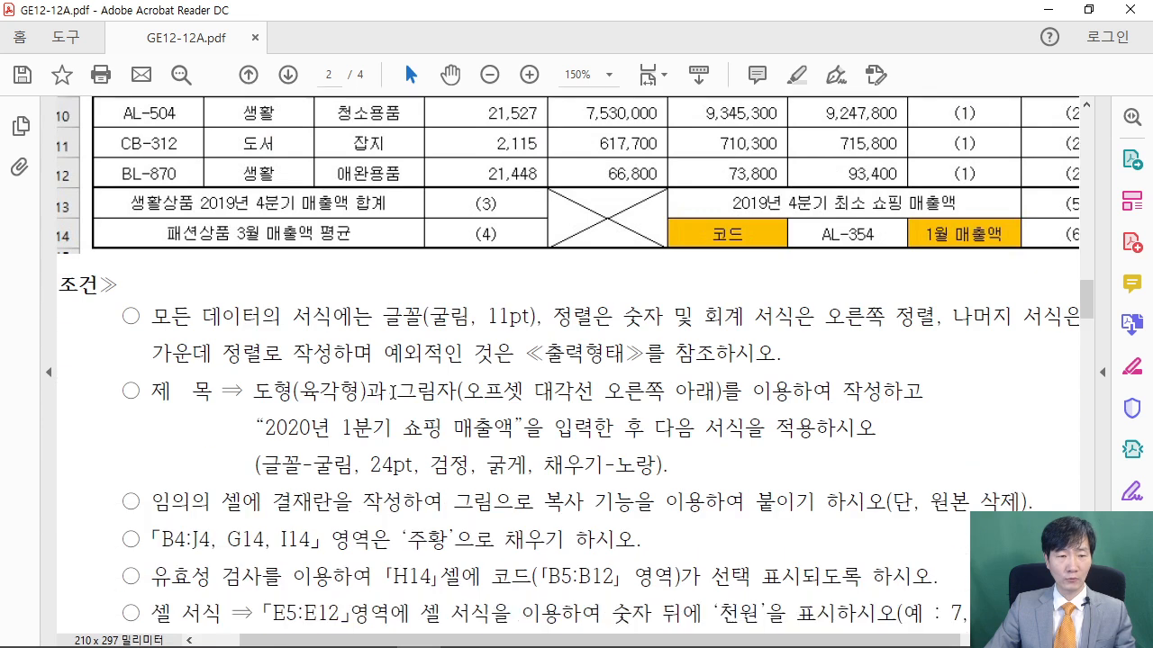
{"action": "left_click_drag", "start_coordinate": [153, 316], "coordinate": [776, 358]}
{"action": "left_click", "coordinate": [441, 323]}
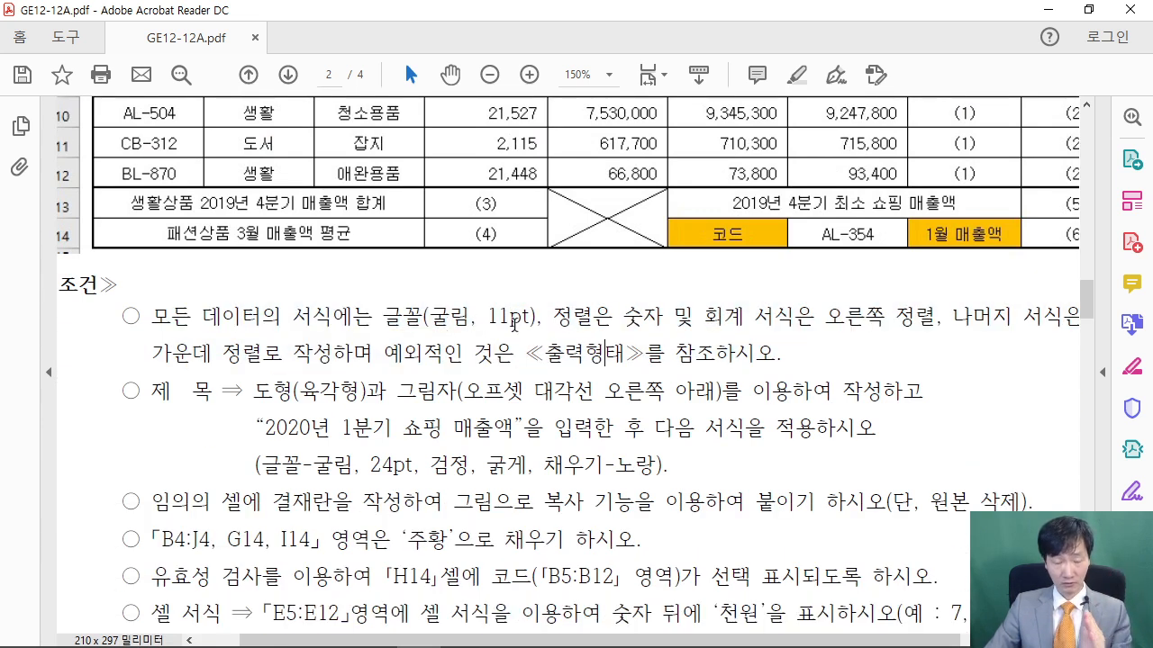
{"action": "left_click_drag", "start_coordinate": [148, 393], "coordinate": [209, 391]}
{"action": "left_click", "coordinate": [246, 432]}
{"action": "scroll", "coordinate": [332, 408], "scroll_direction": "up", "scroll_amount": 4}
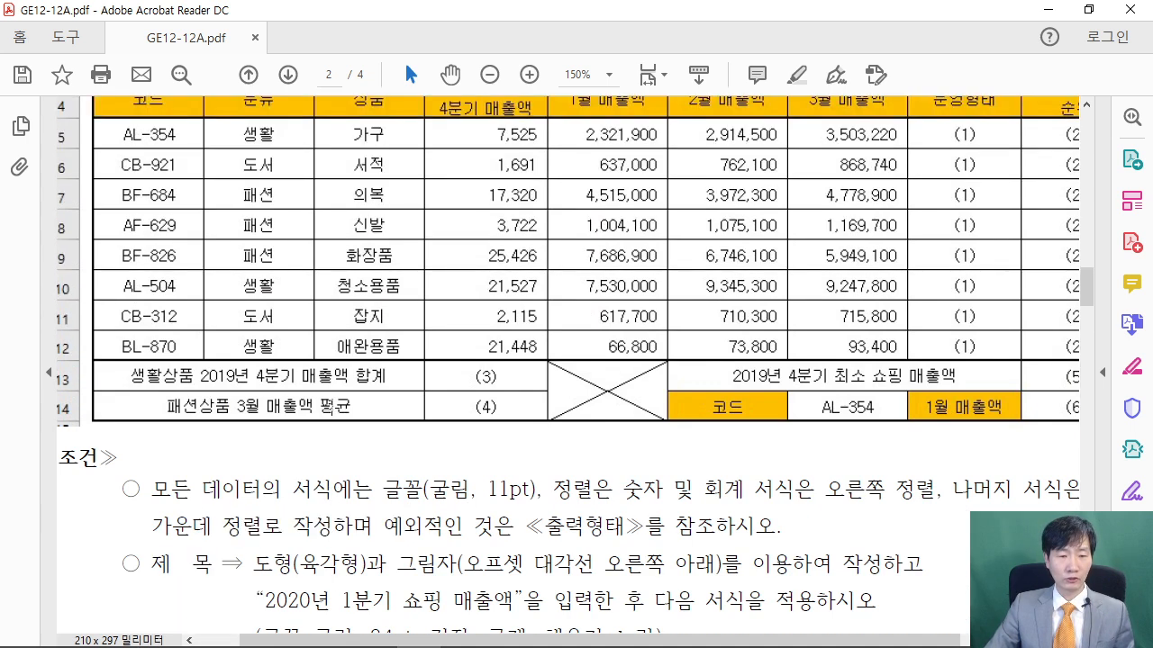
{"action": "scroll", "coordinate": [721, 208], "scroll_direction": "up", "scroll_amount": 5}
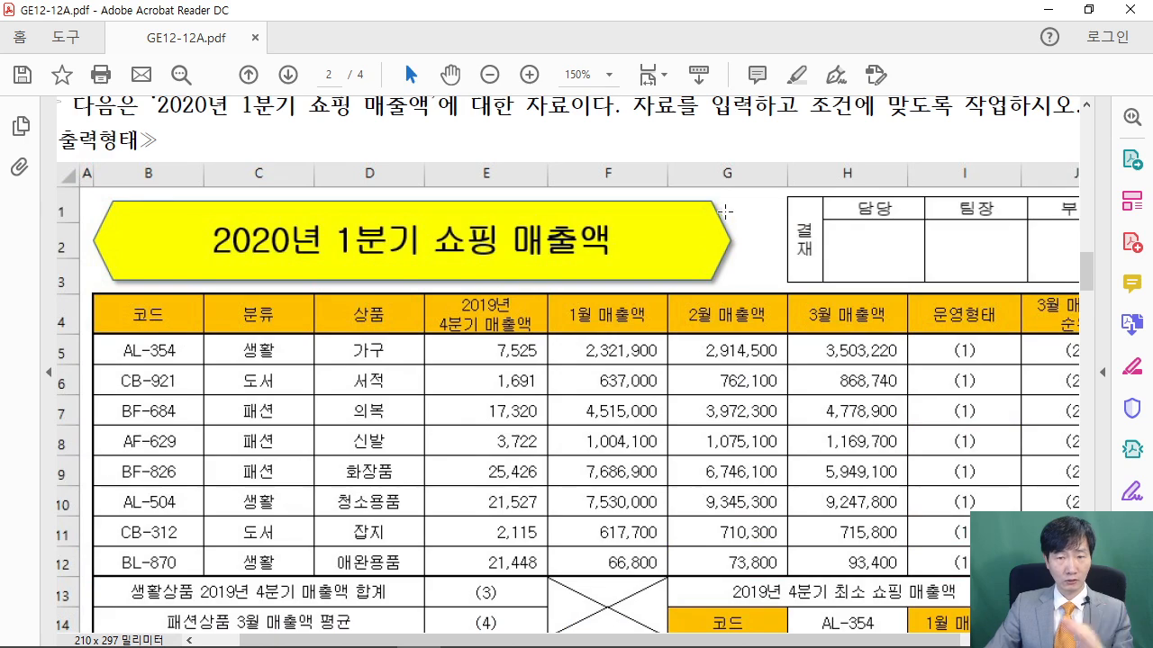
{"action": "left_click", "coordinate": [1088, 10]}
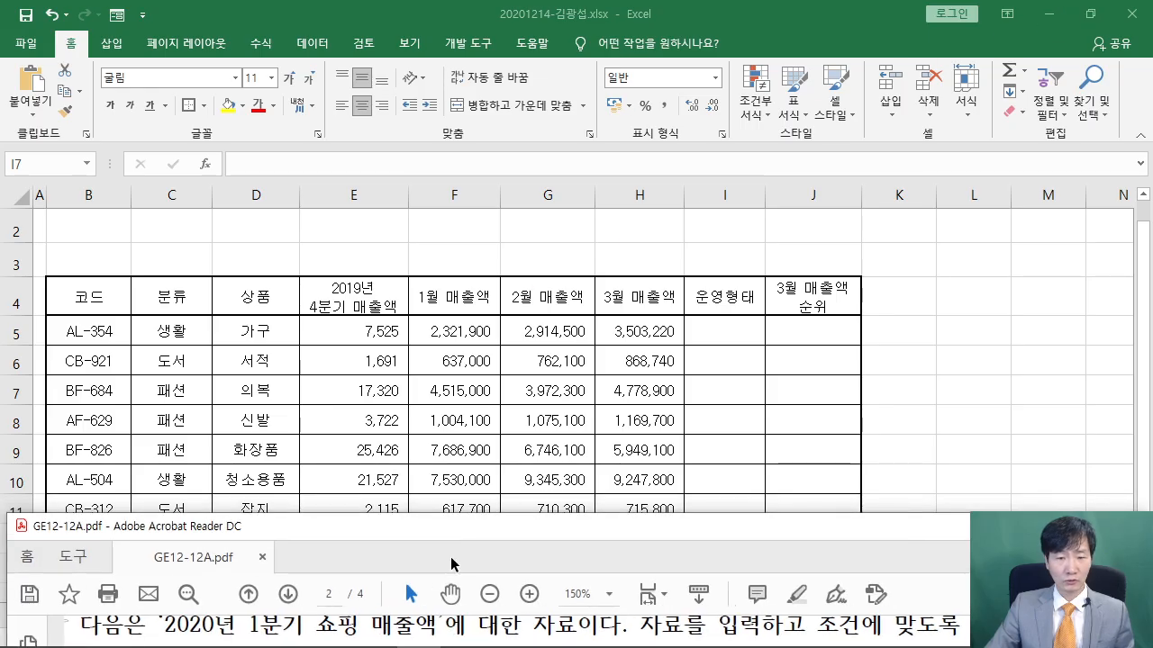
Move the Acrobat window slightly higher on screen
{"action": "left_click_drag", "start_coordinate": [464, 529], "coordinate": [468, 430]}
{"action": "scroll", "coordinate": [463, 524], "scroll_direction": "down", "scroll_amount": 2}
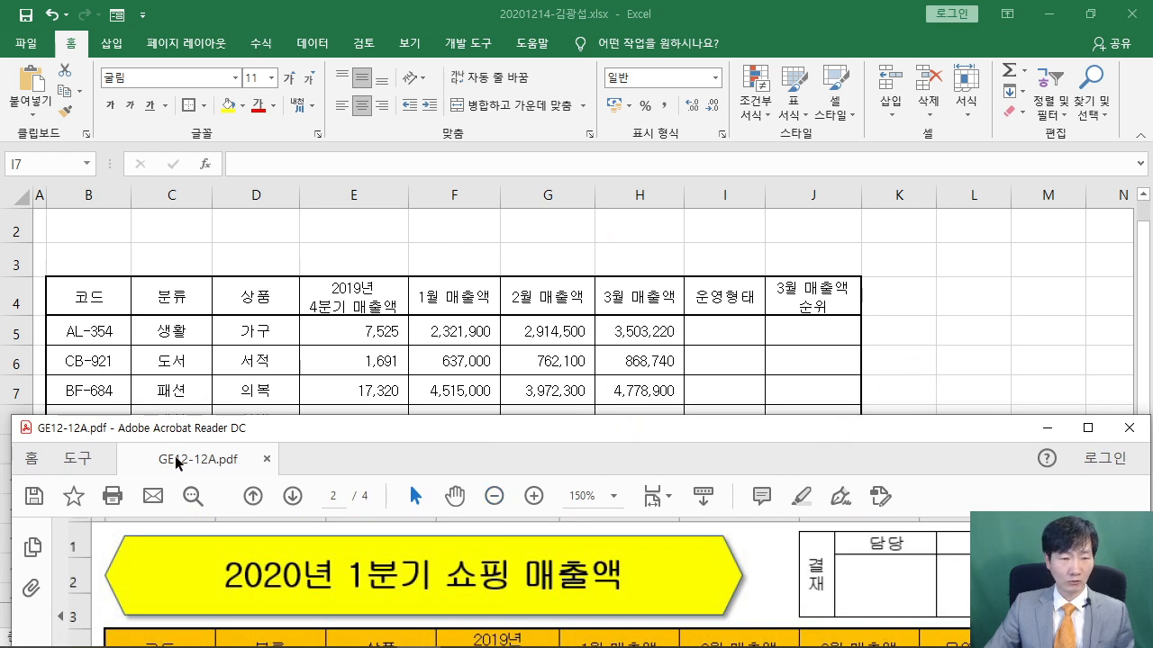
{"action": "left_click_drag", "start_coordinate": [243, 429], "coordinate": [251, 367]}
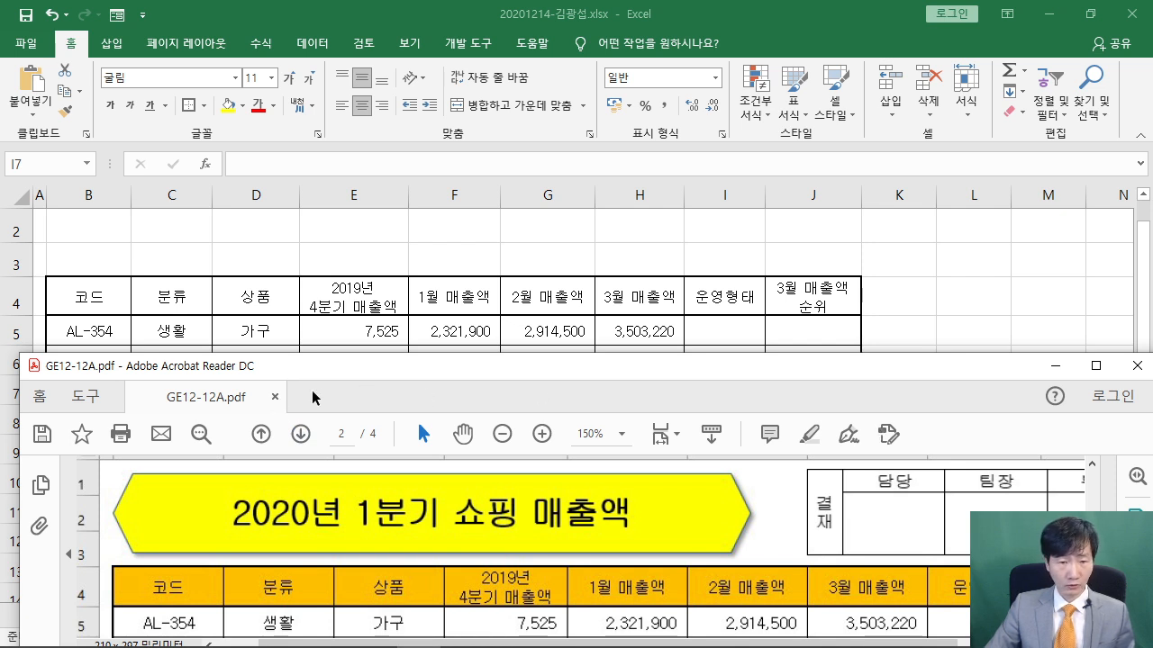
Dock the restored Excel window top-left, sized so the PDF's title banner shows below
{"action": "left_click", "coordinate": [545, 212]}
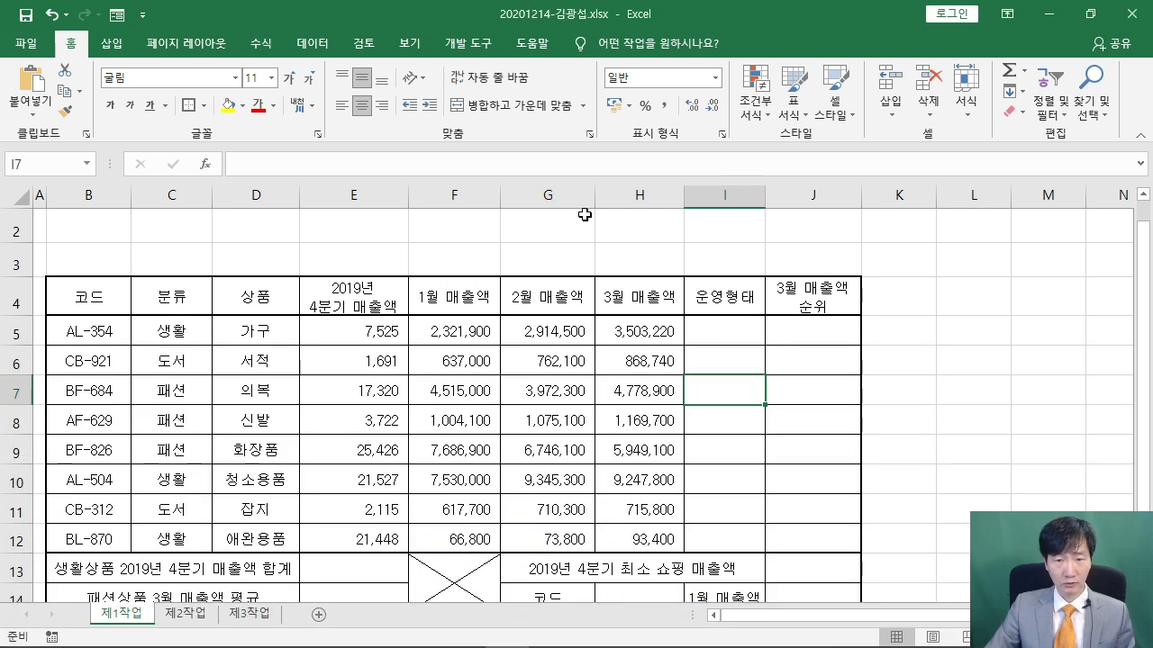
{"action": "left_click", "coordinate": [1090, 14]}
{"action": "left_click_drag", "start_coordinate": [387, 99], "coordinate": [300, 31]}
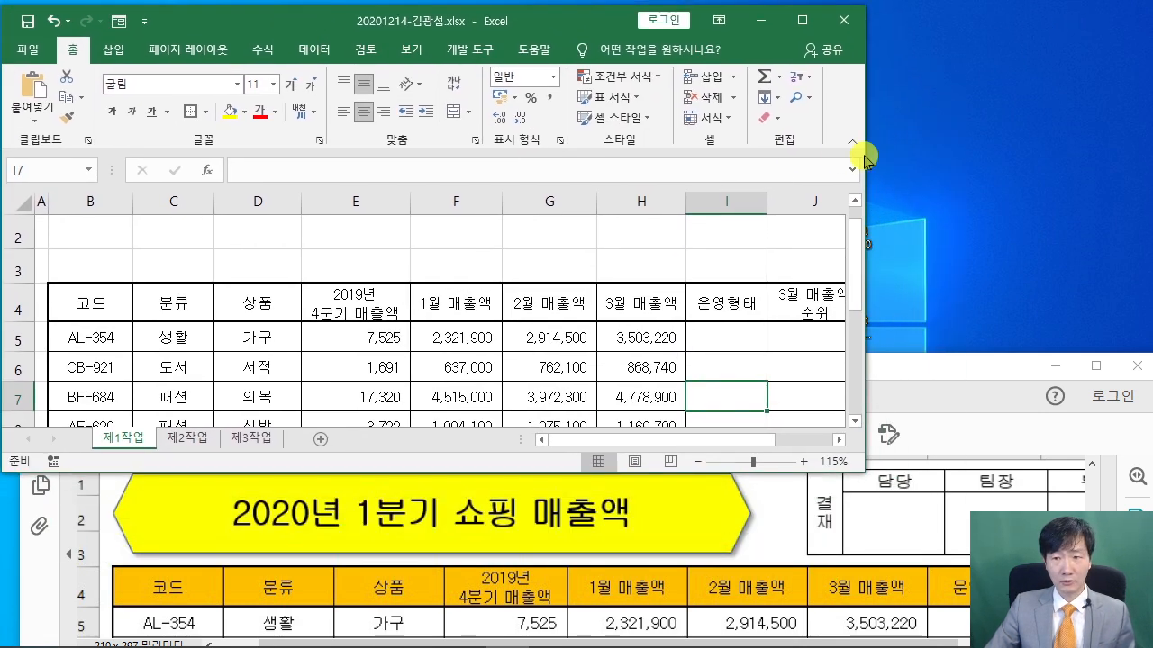
{"action": "left_click_drag", "start_coordinate": [863, 155], "coordinate": [1146, 155]}
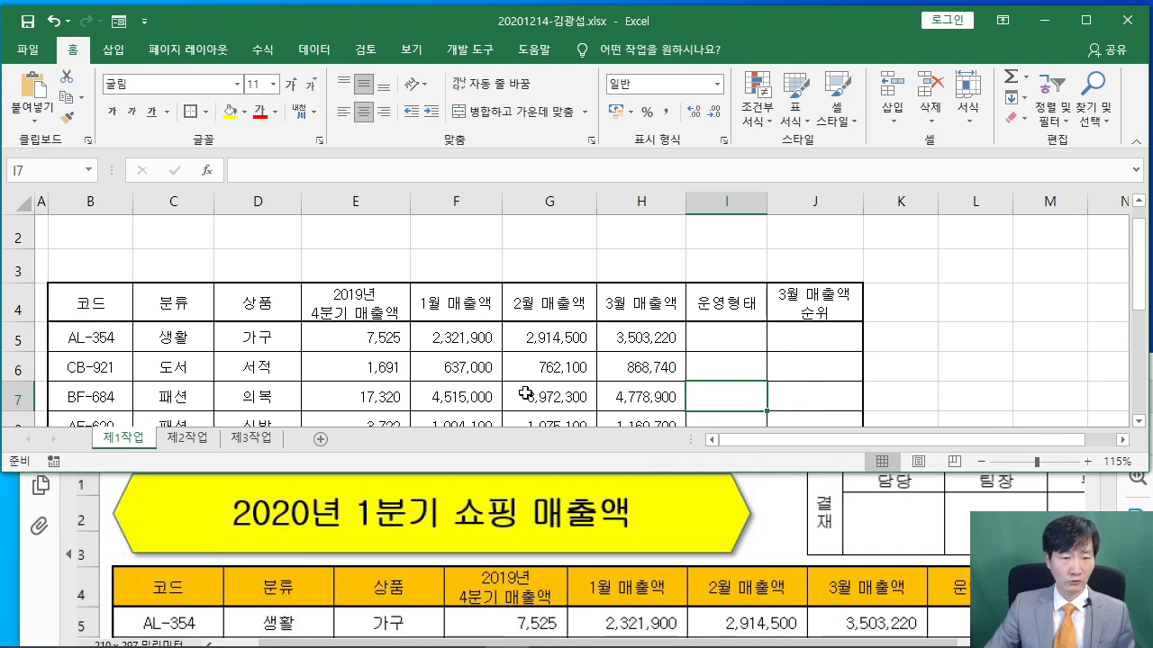
{"action": "mouse_move", "coordinate": [493, 473]}
{"action": "left_mouse_down"}
{"action": "mouse_move", "coordinate": [493, 448]}
{"action": "mouse_move", "coordinate": [493, 479]}
{"action": "mouse_move", "coordinate": [493, 461]}
{"action": "left_mouse_up"}
{"action": "left_click", "coordinate": [783, 519]}
{"action": "scroll", "coordinate": [783, 520], "scroll_direction": "up", "scroll_amount": 1}
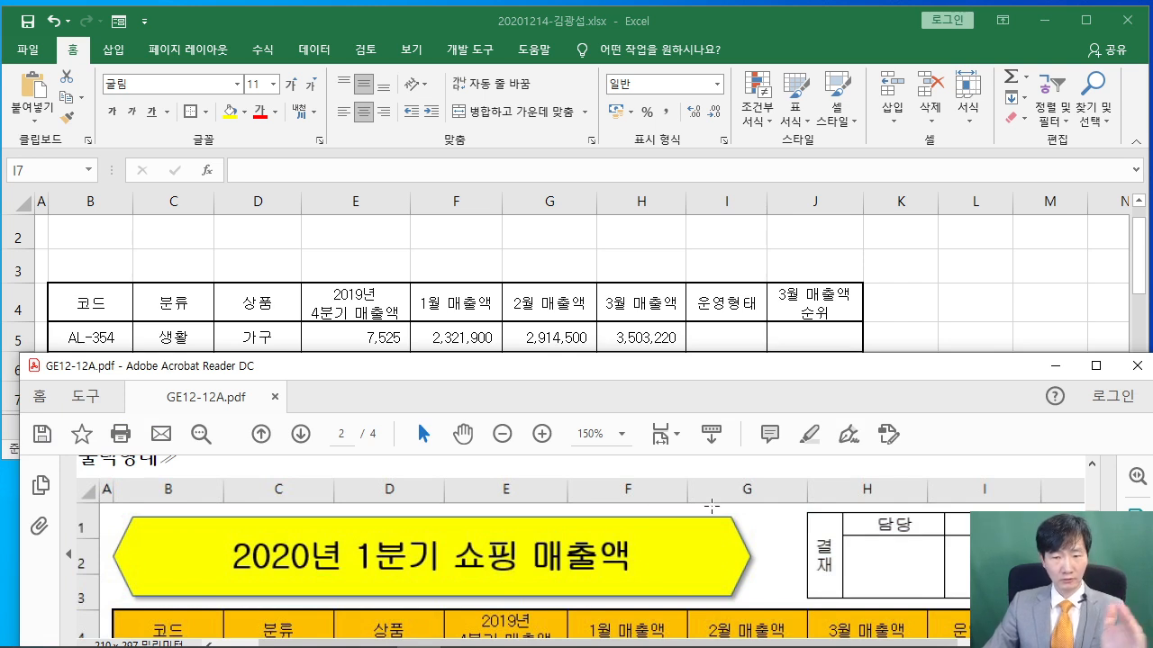
{"action": "left_click", "coordinate": [243, 249]}
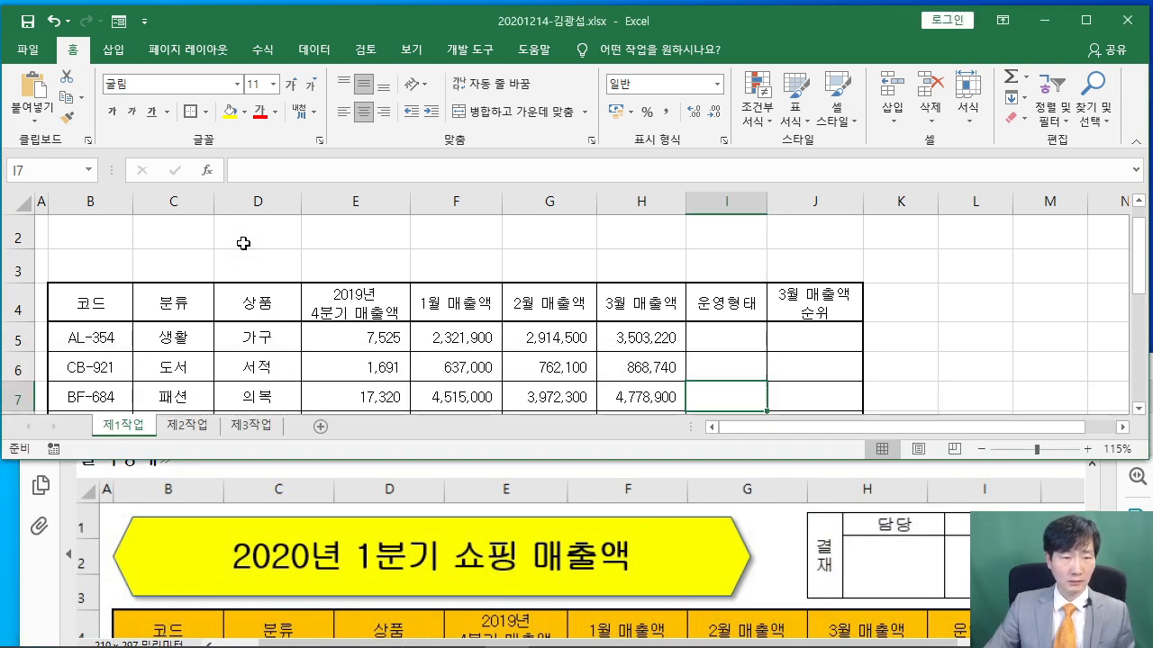
Insert a hexagon shape drawn from B1 to G3
{"action": "left_click", "coordinate": [115, 52]}
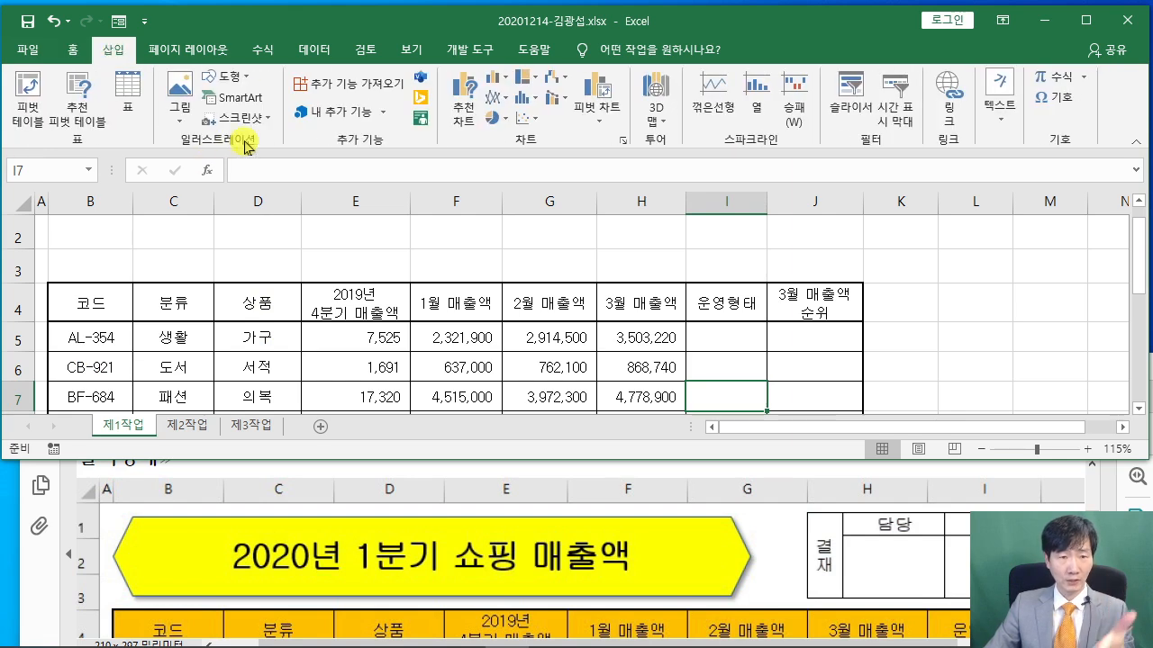
{"action": "left_click", "coordinate": [238, 80]}
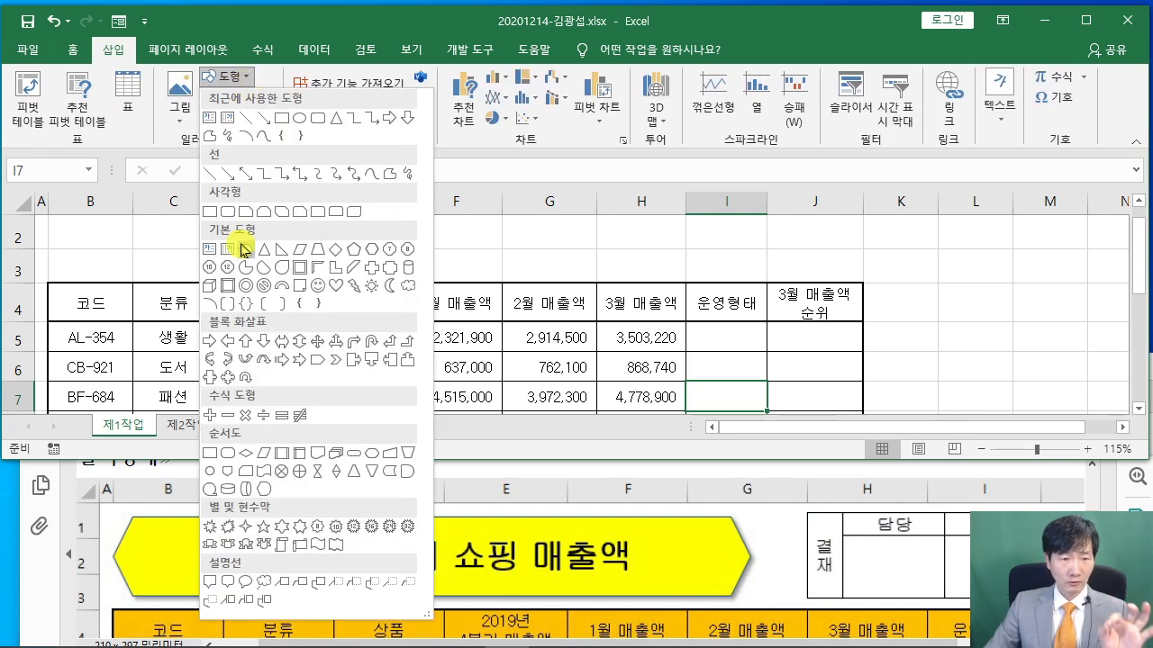
{"action": "left_click", "coordinate": [371, 254]}
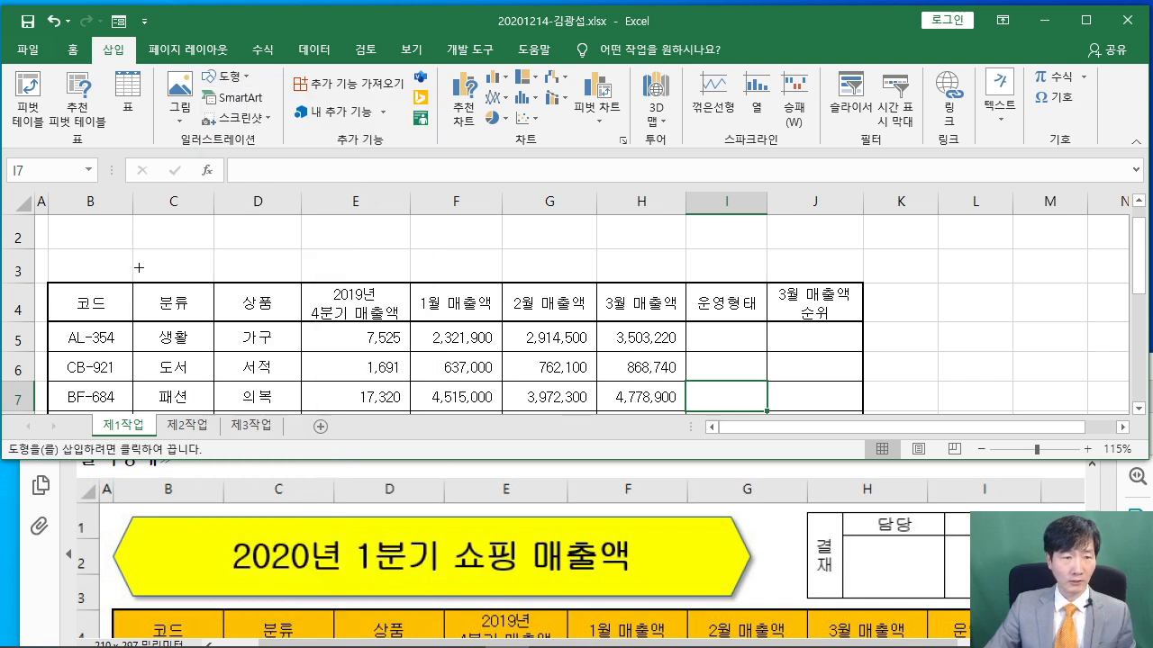
{"action": "scroll", "coordinate": [139, 268], "scroll_direction": "up", "scroll_amount": 1}
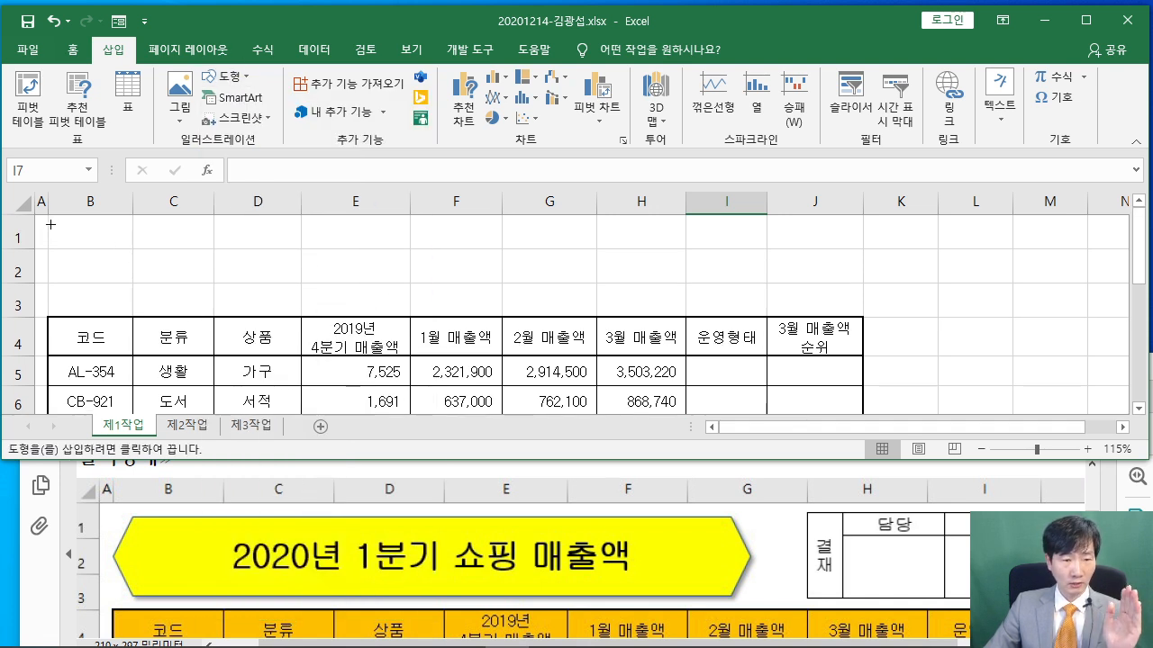
{"action": "left_click_drag", "start_coordinate": [47, 229], "coordinate": [562, 306]}
Widen columns G and F and stretch the hexagon's right edge to match
{"action": "left_click_drag", "start_coordinate": [599, 201], "coordinate": [609, 201]}
{"action": "left_click_drag", "start_coordinate": [500, 199], "coordinate": [511, 200]}
{"action": "mouse_move", "coordinate": [573, 266]}
{"action": "left_mouse_down"}
{"action": "mouse_move", "coordinate": [586, 263]}
{"action": "mouse_move", "coordinate": [576, 265]}
{"action": "left_mouse_up"}
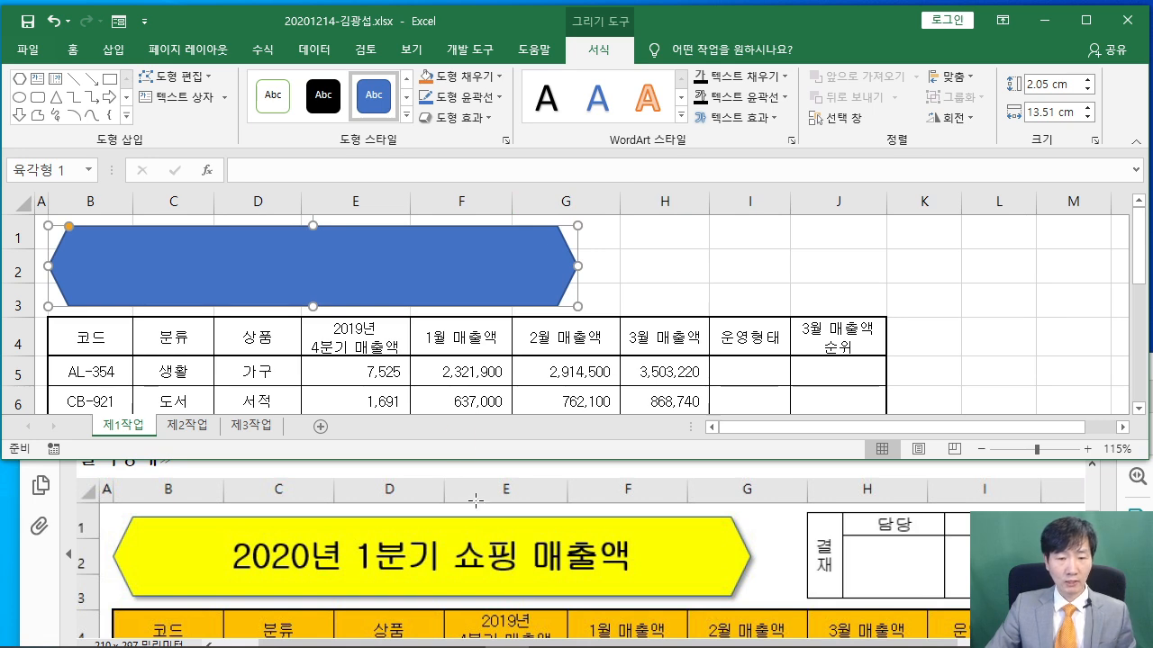
{"action": "scroll", "coordinate": [487, 527], "scroll_direction": "down", "scroll_amount": 3}
{"action": "scroll", "coordinate": [487, 527], "scroll_direction": "down", "scroll_amount": 6}
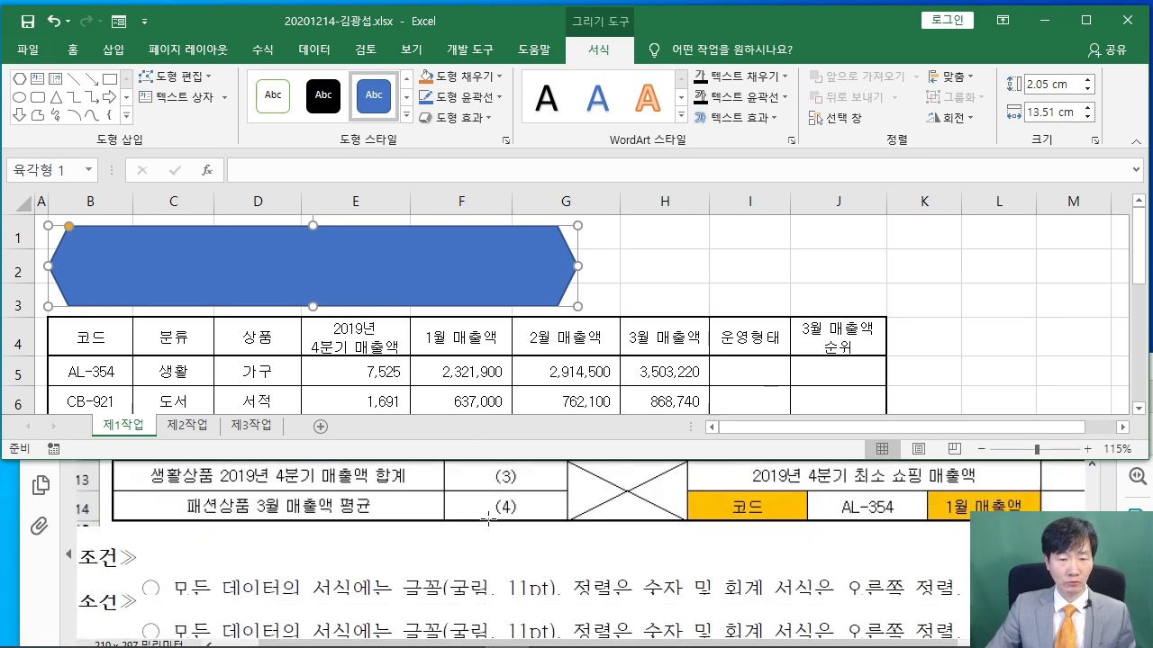
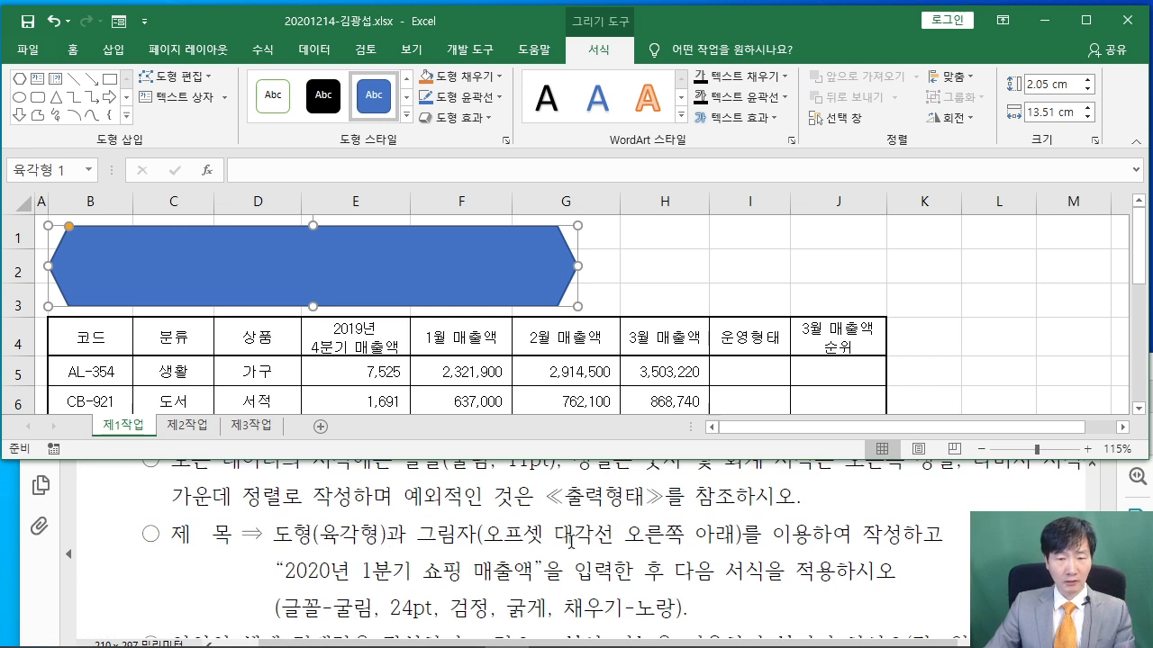
Apply an Outer 'Offset: Bottom Right' shadow to the hexagon after confirming the shadow type in the exam PDF
{"action": "left_click", "coordinate": [461, 96]}
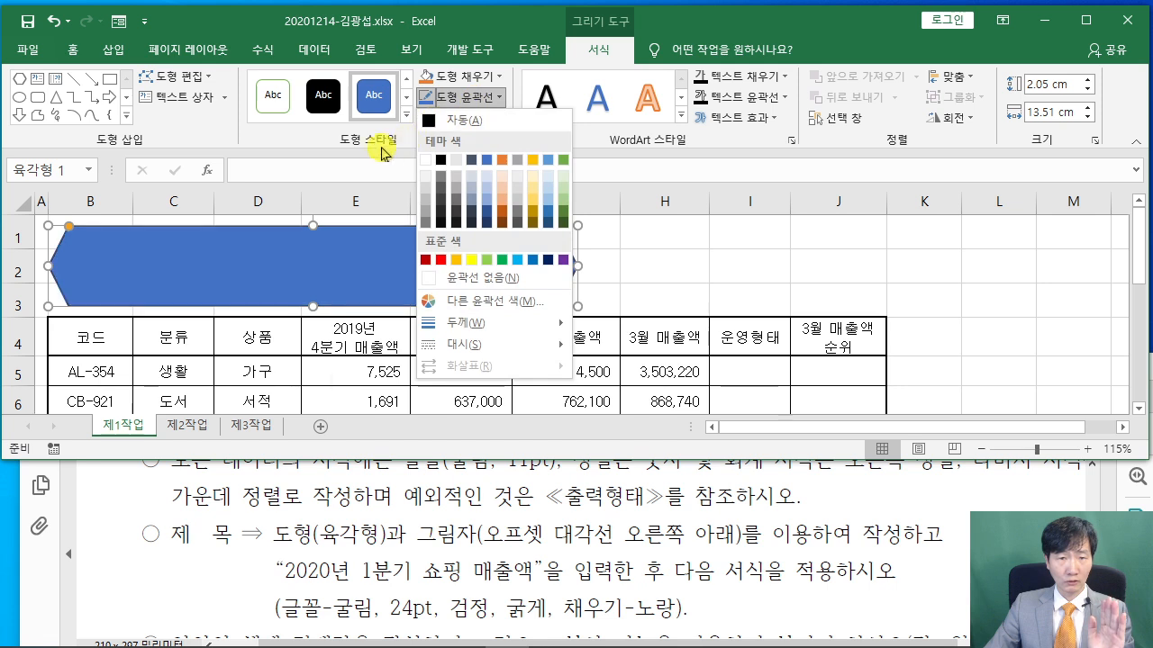
{"action": "left_click", "coordinate": [326, 148]}
{"action": "left_click", "coordinate": [476, 121]}
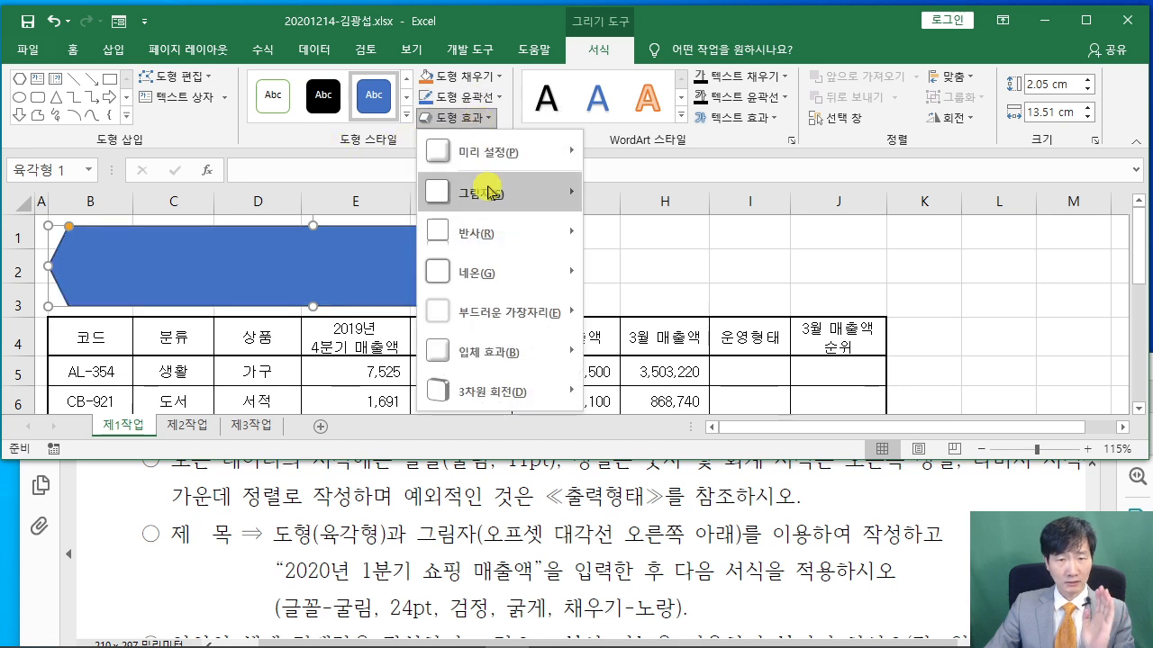
{"action": "mouse_move", "coordinate": [491, 193]}
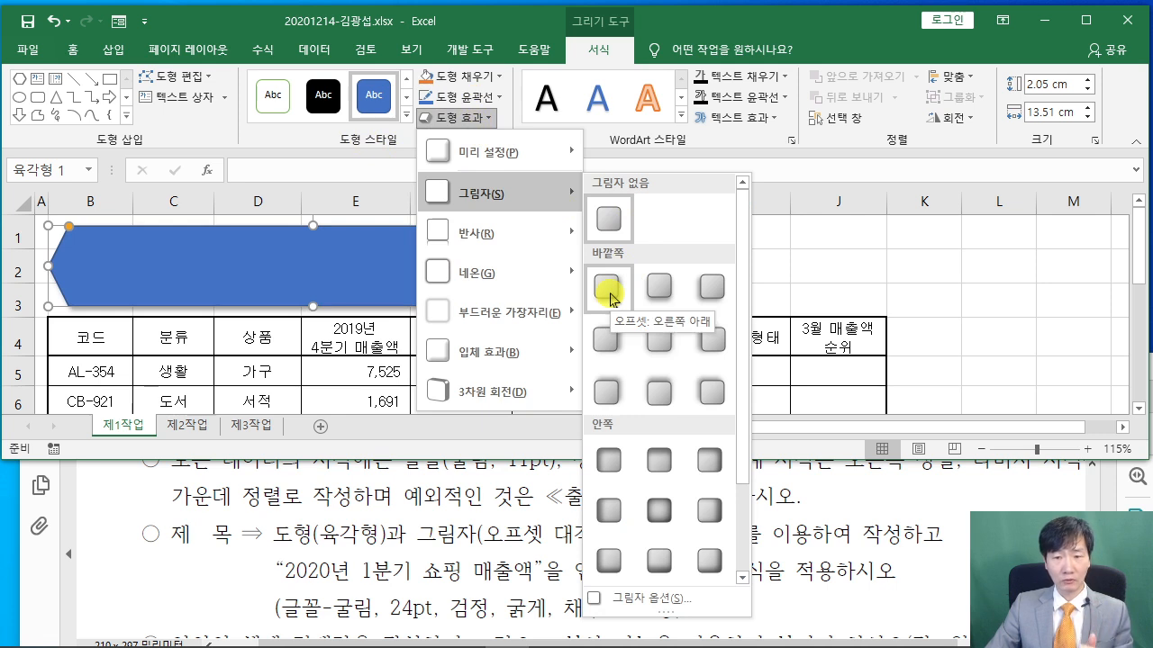
{"action": "left_click", "coordinate": [815, 545]}
{"action": "left_click_drag", "start_coordinate": [484, 535], "coordinate": [734, 535]}
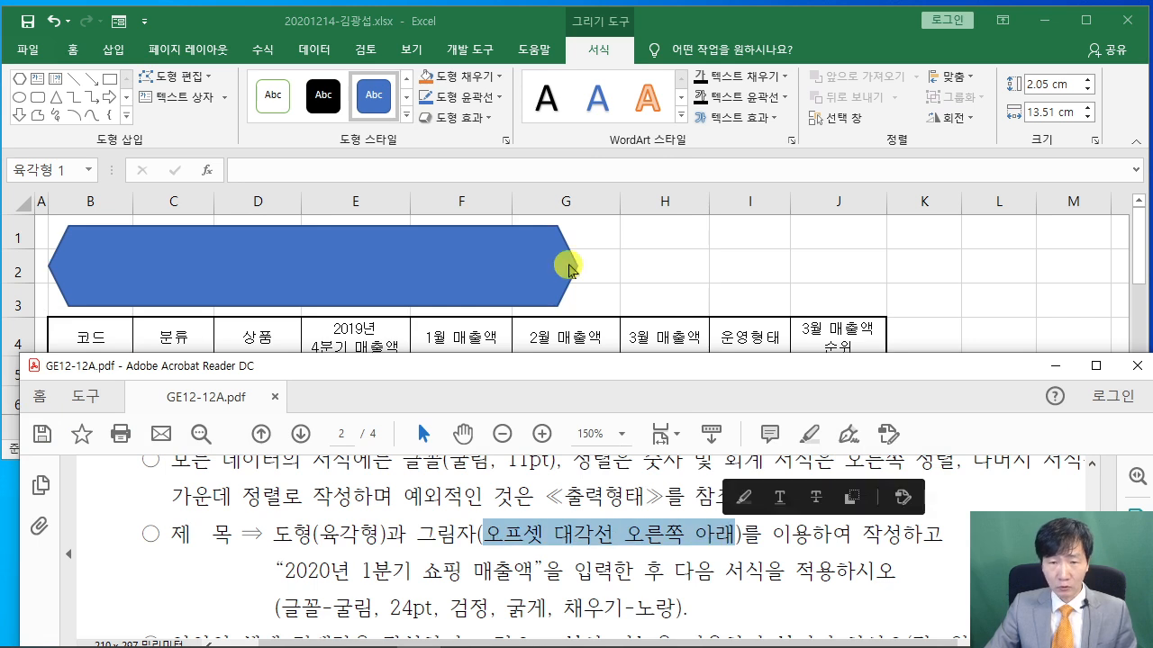
{"action": "left_click", "coordinate": [465, 119]}
{"action": "mouse_move", "coordinate": [569, 202]}
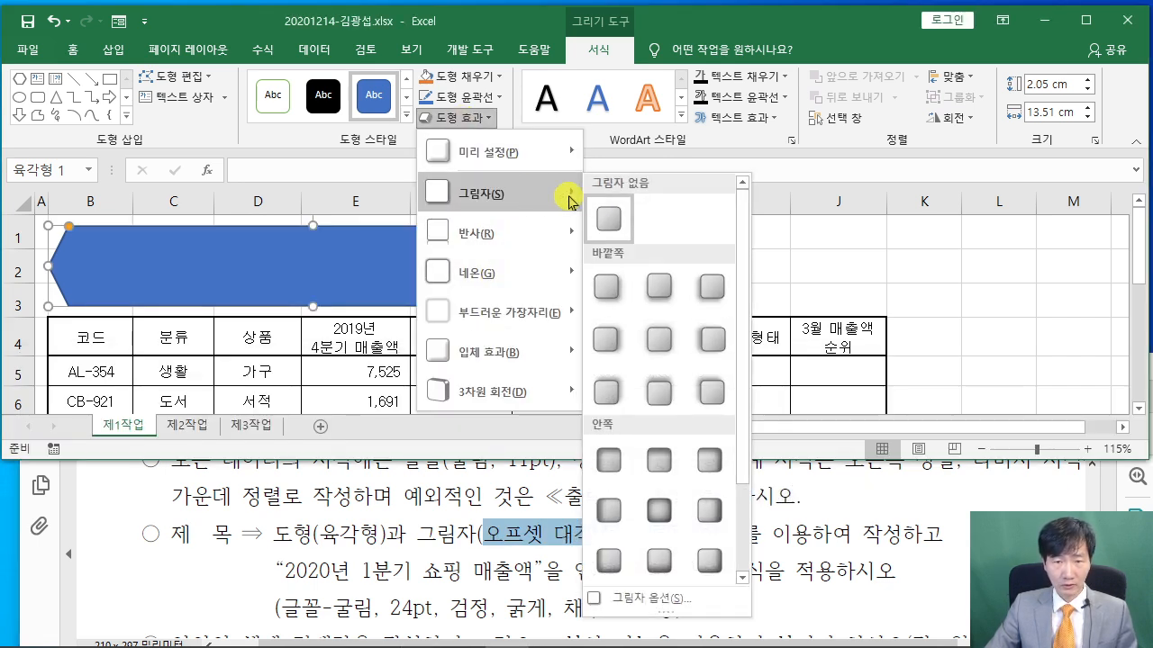
{"action": "left_click", "coordinate": [610, 286]}
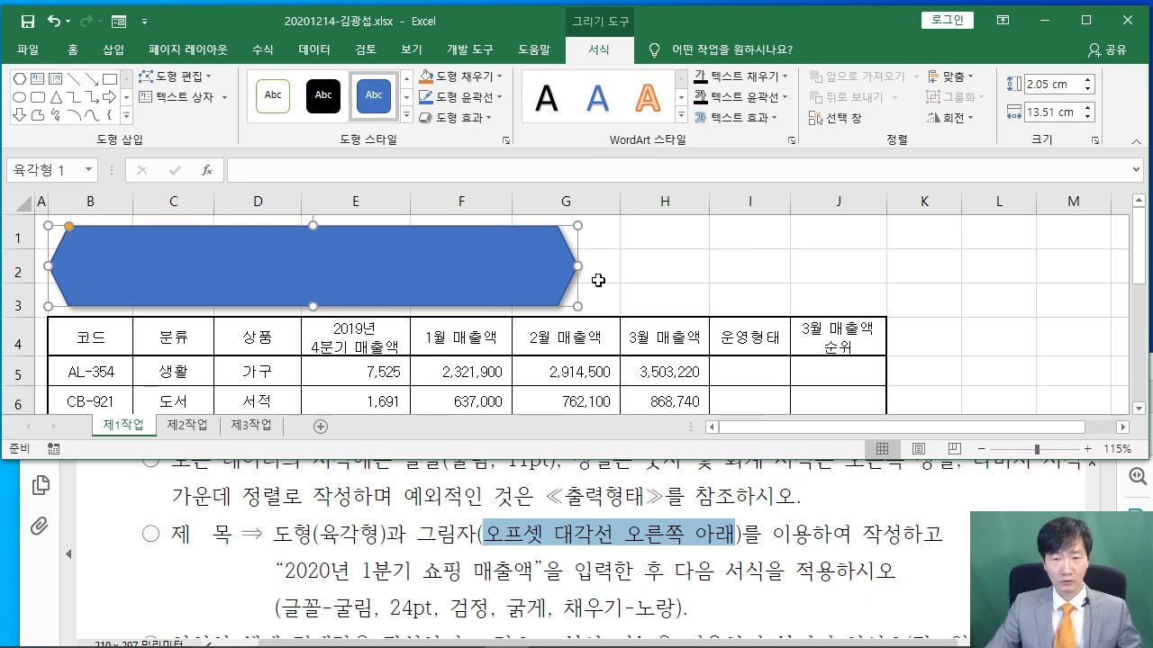
Type '2020년 1분기 쇼핑 매출액' into the hexagon and reselect the shape
{"action": "scroll", "coordinate": [636, 525], "scroll_direction": "up", "scroll_amount": 8}
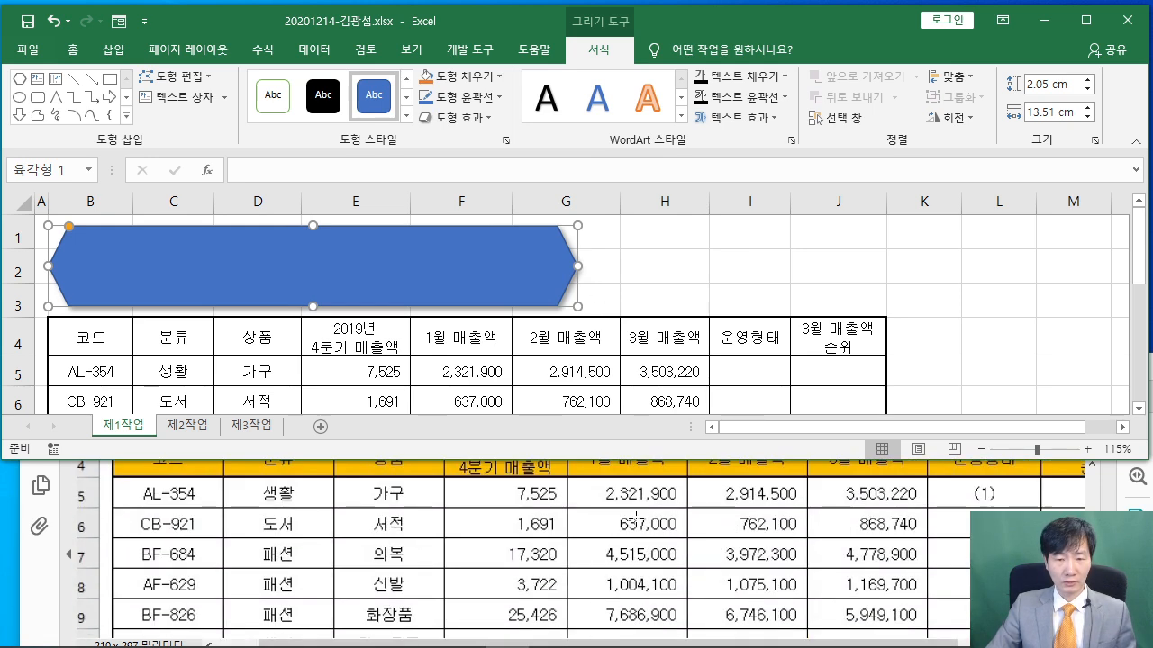
{"action": "scroll", "coordinate": [636, 519], "scroll_direction": "down", "scroll_amount": 8}
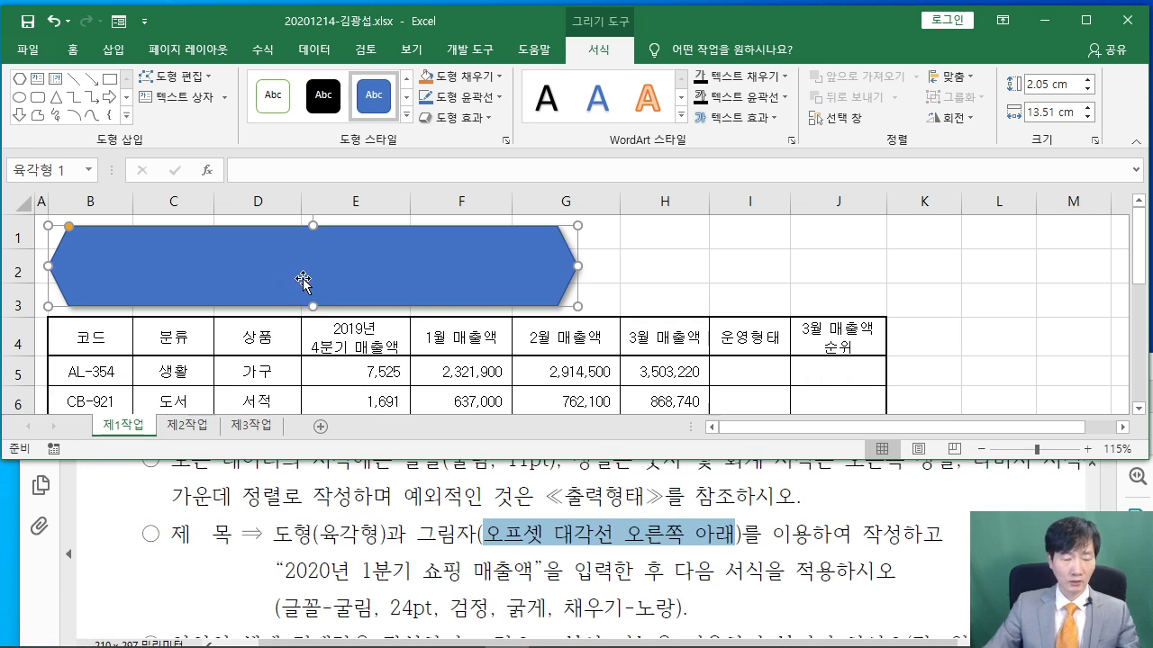
{"action": "type", "text": "2020년 "}
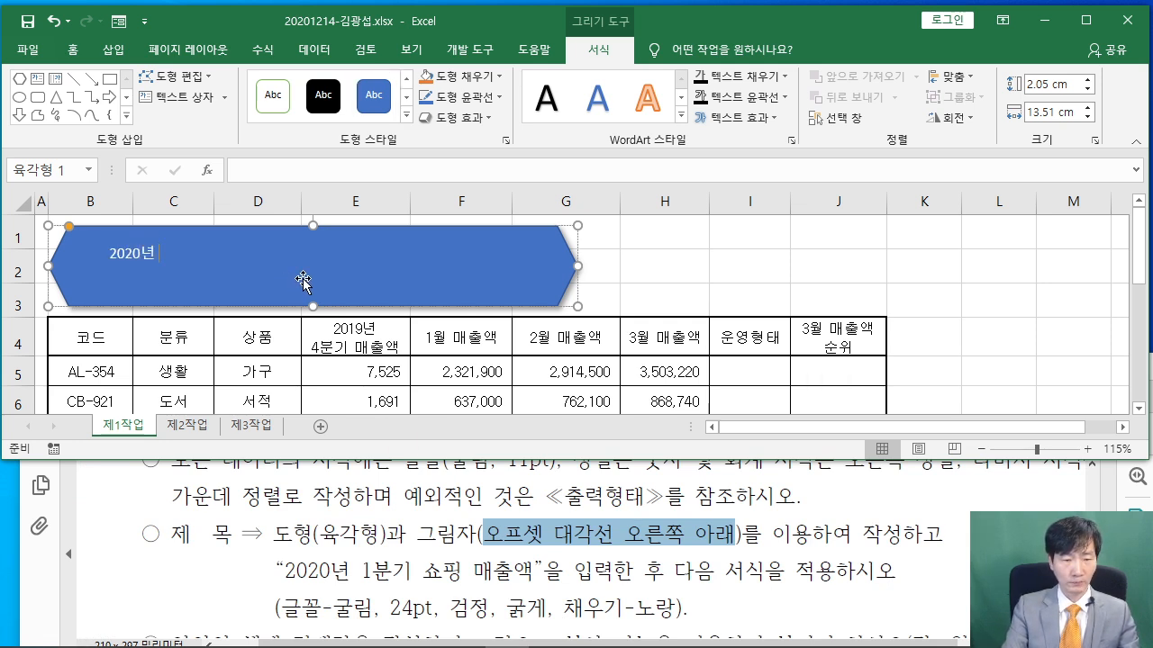
{"action": "type", "text": "1분기 쇼"}
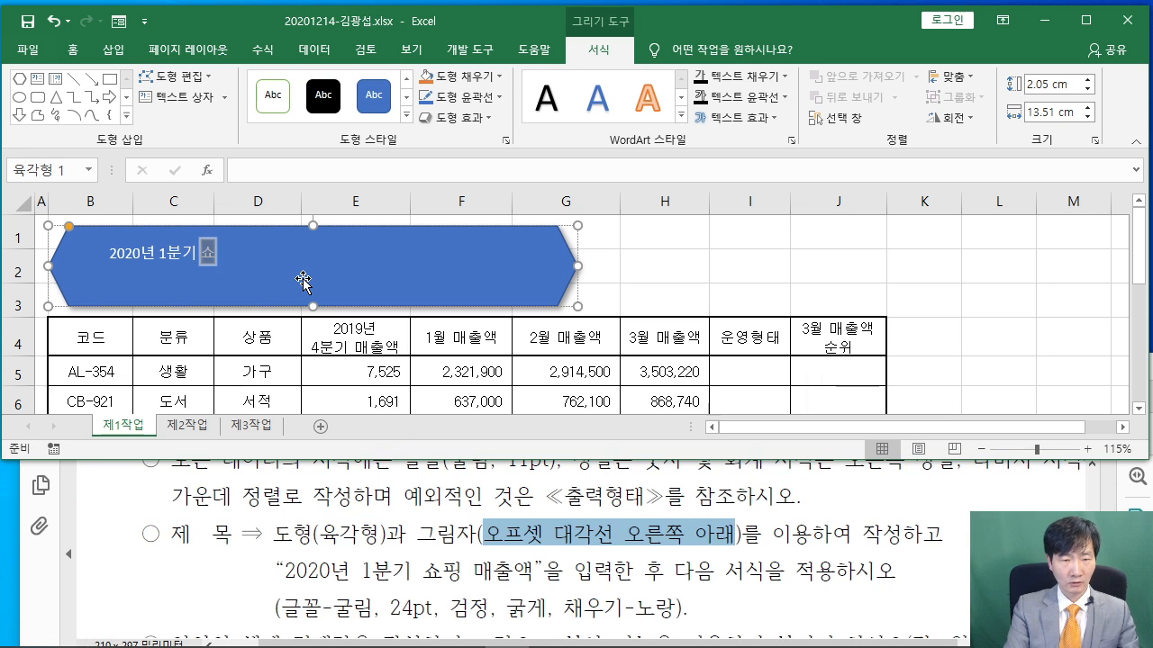
{"action": "type", "text": "핑 매출액"}
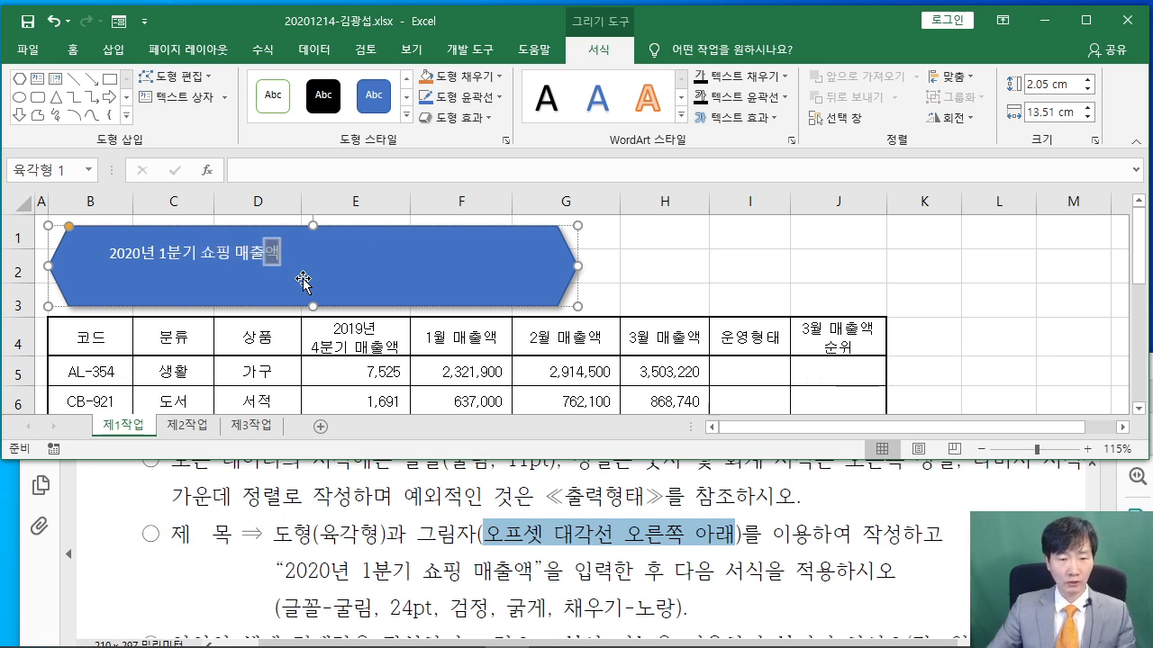
{"action": "left_click", "coordinate": [280, 226]}
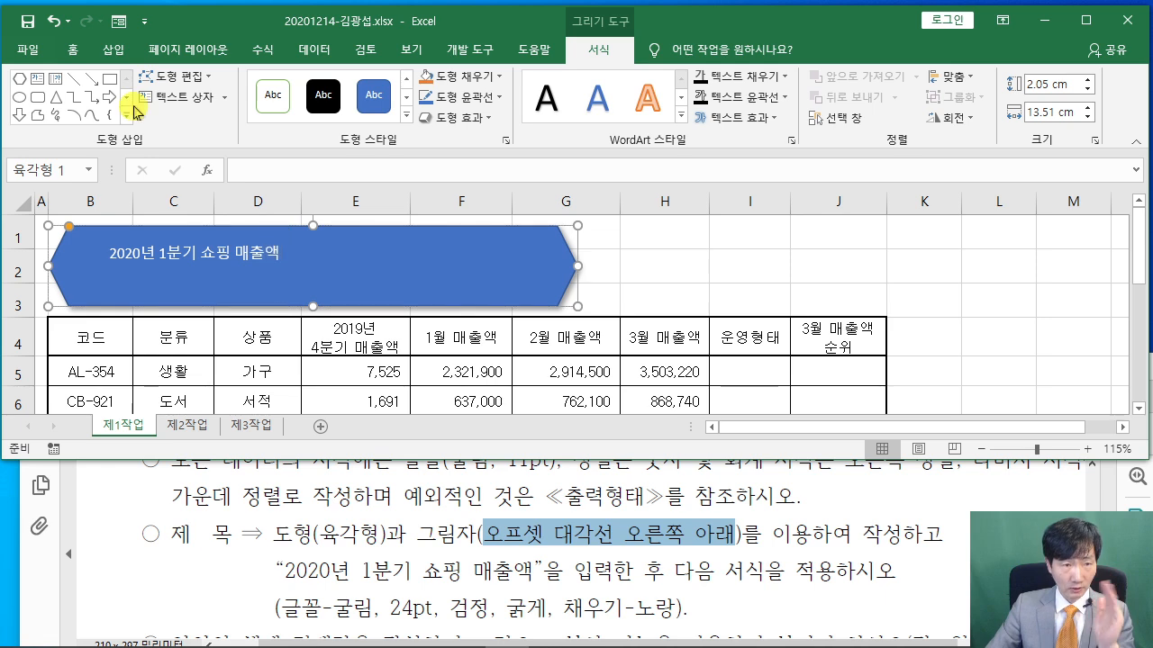
Make the title text 굴림, 24 pt, black and bold
{"action": "left_click", "coordinate": [72, 52]}
{"action": "left_click", "coordinate": [160, 87]}
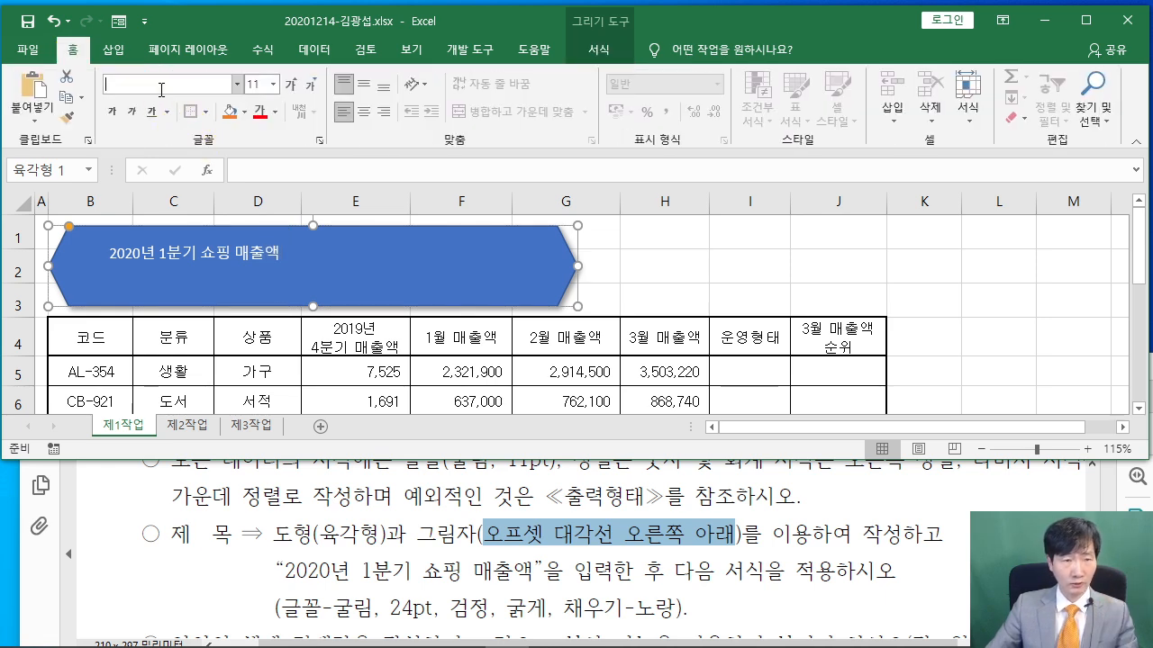
{"action": "type", "text": "굴림"}
{"action": "key", "text": "Return"}
{"action": "left_click", "coordinate": [259, 83]}
{"action": "type", "text": "24"}
{"action": "key", "text": "Return"}
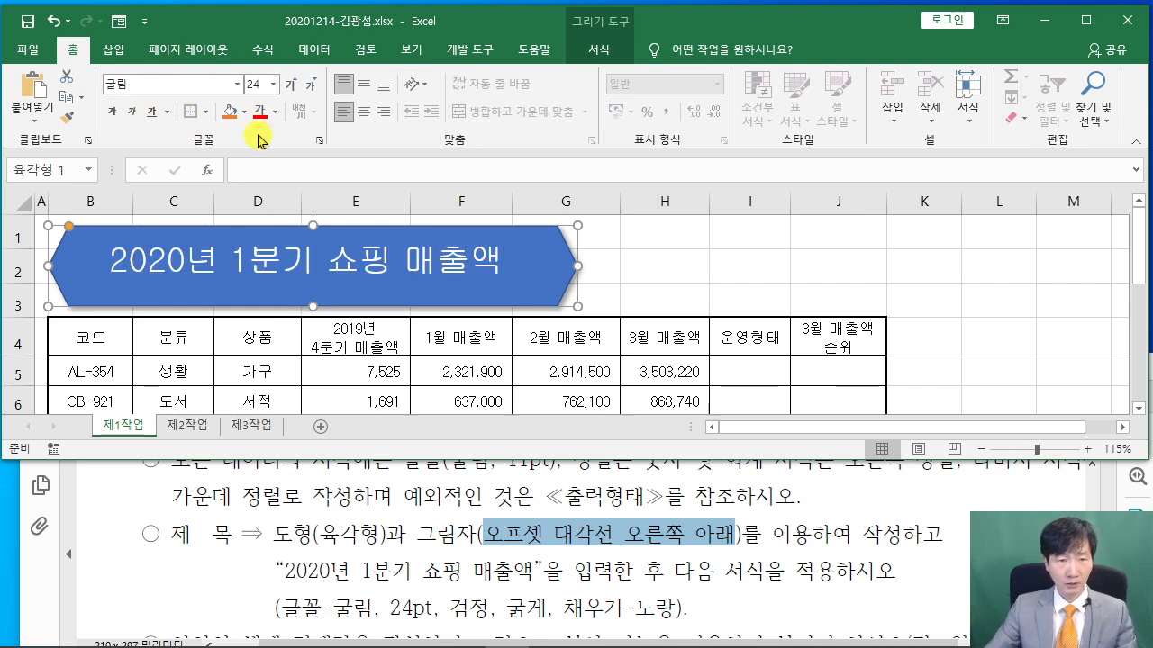
{"action": "left_click", "coordinate": [275, 112]}
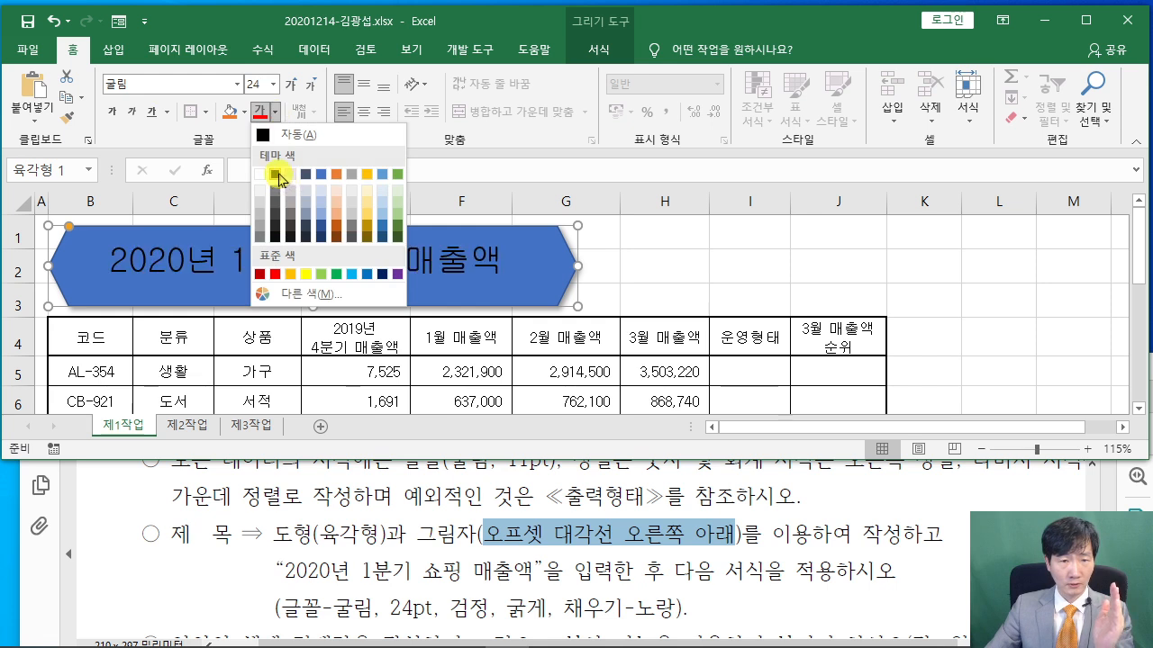
{"action": "left_click", "coordinate": [279, 176]}
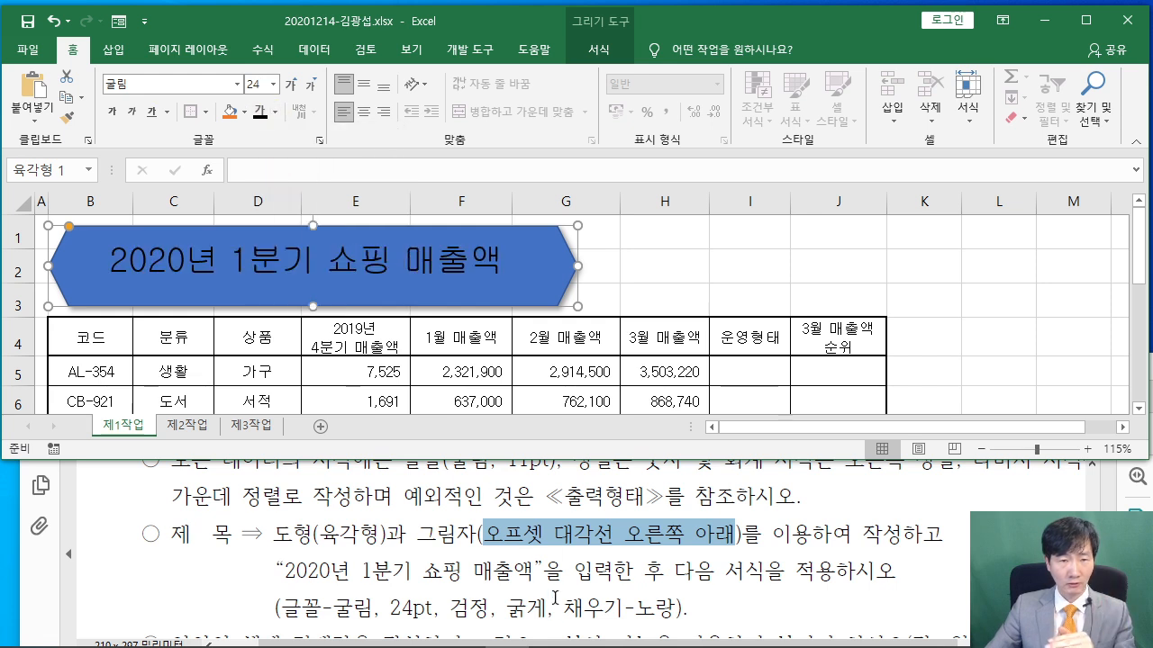
{"action": "left_click", "coordinate": [113, 113]}
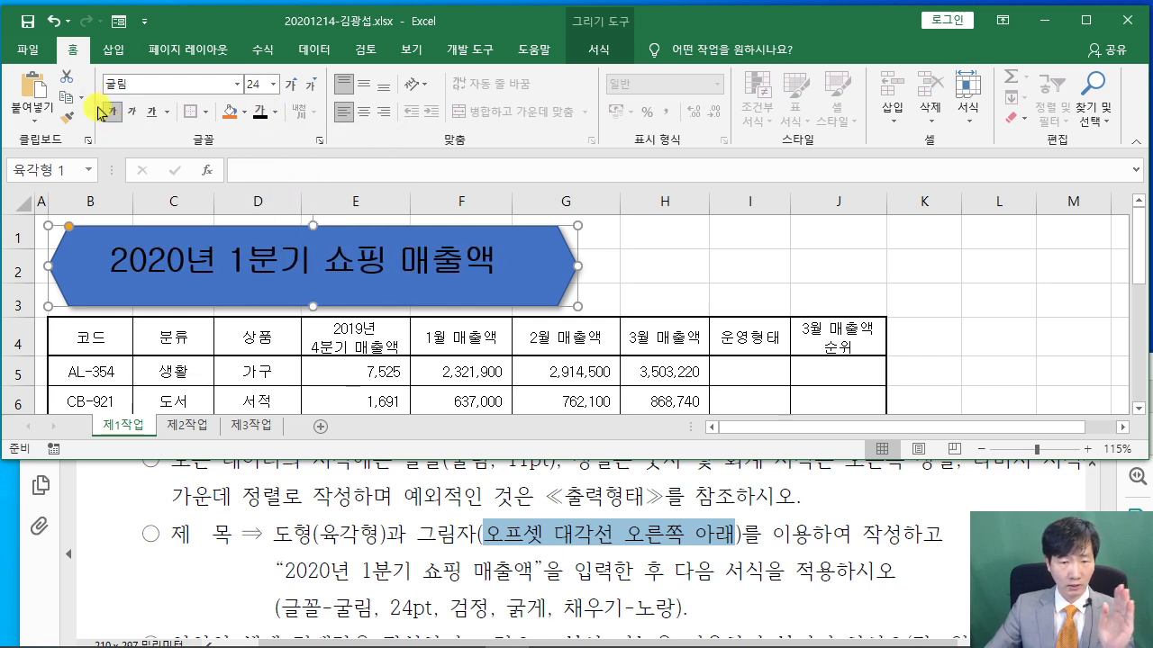
Fill the hexagon yellow, centre the title vertically and horizontally, then compare with the exam PDF
{"action": "left_click", "coordinate": [243, 115]}
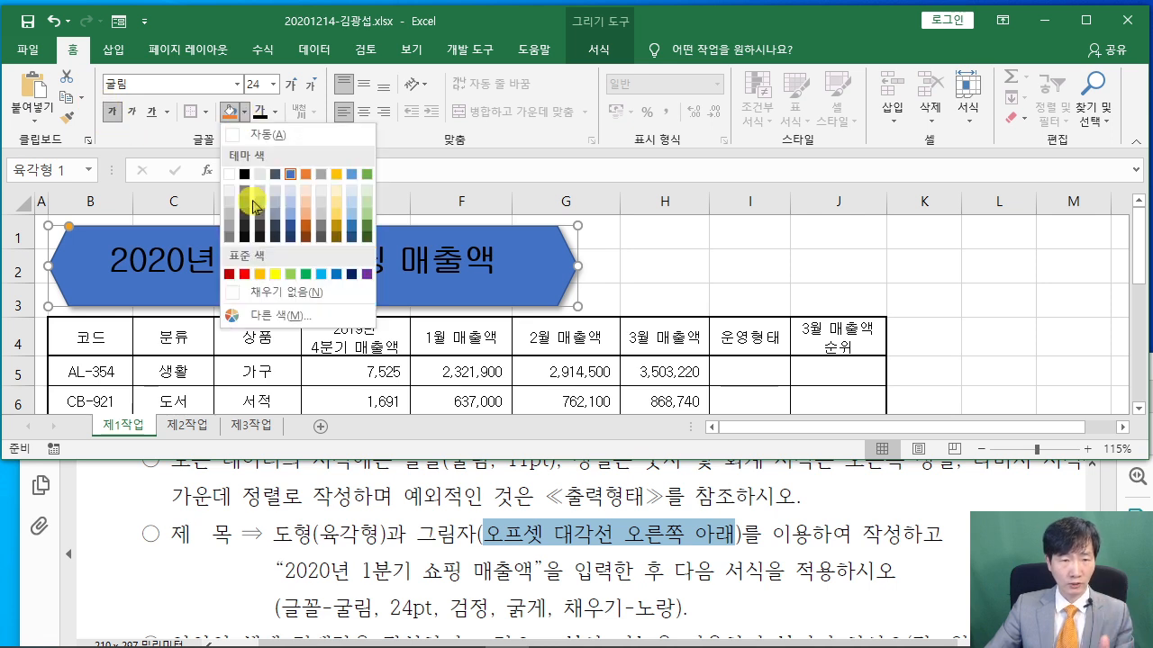
{"action": "left_click", "coordinate": [276, 274]}
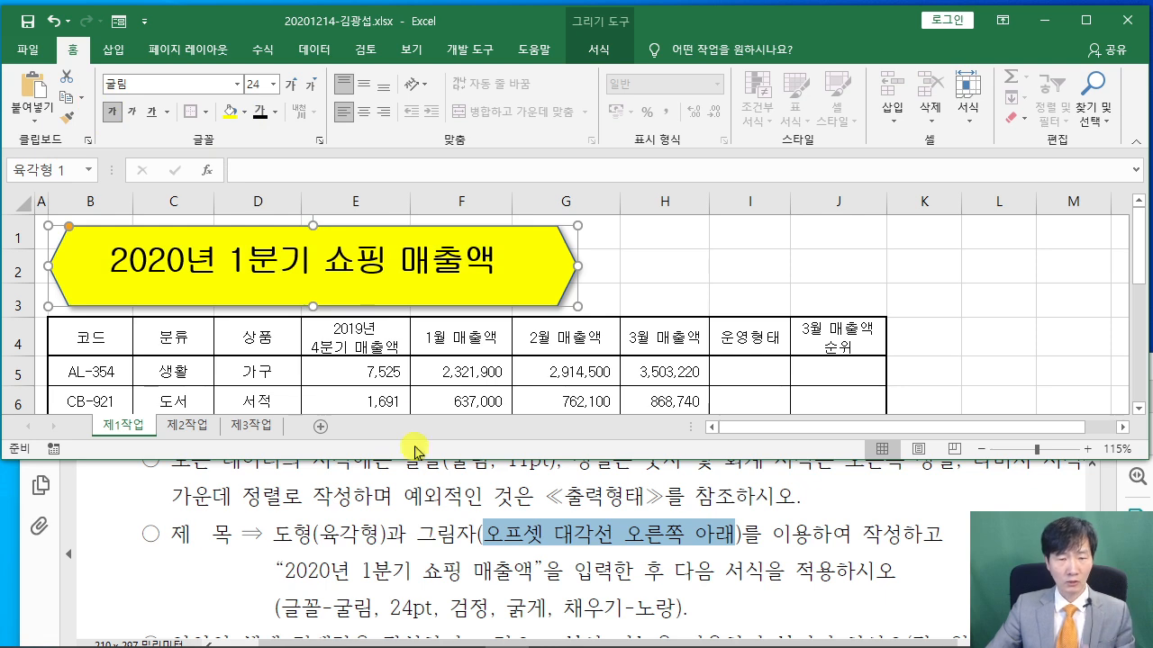
{"action": "scroll", "coordinate": [439, 522], "scroll_direction": "up", "scroll_amount": 10}
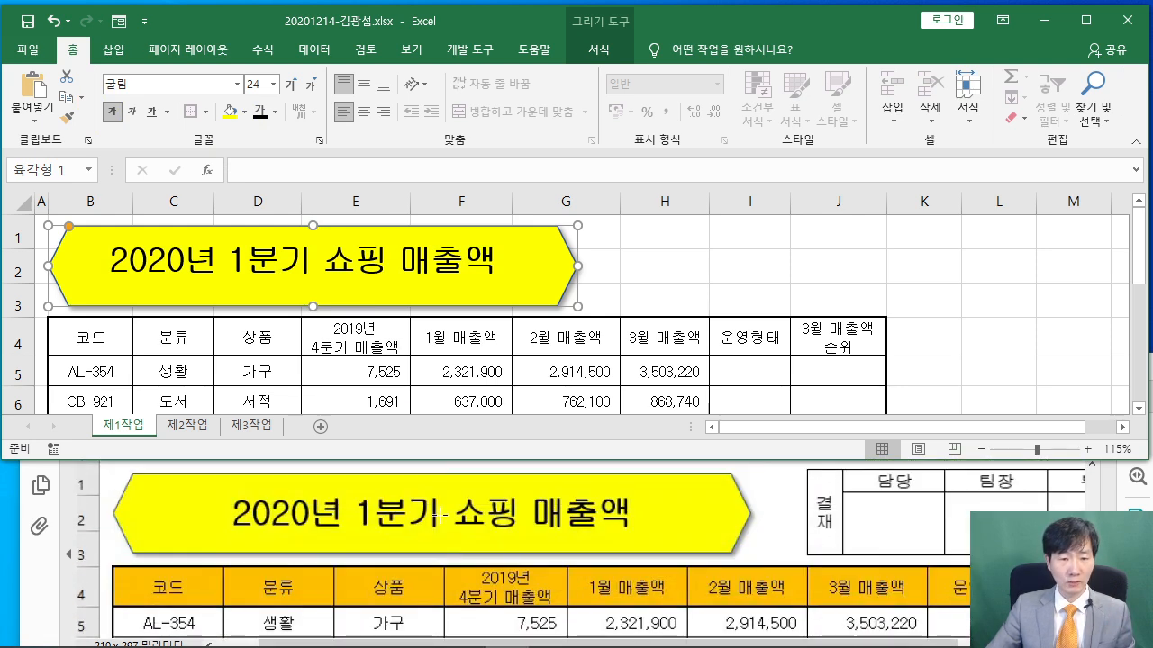
{"action": "scroll", "coordinate": [439, 515], "scroll_direction": "down", "scroll_amount": 1}
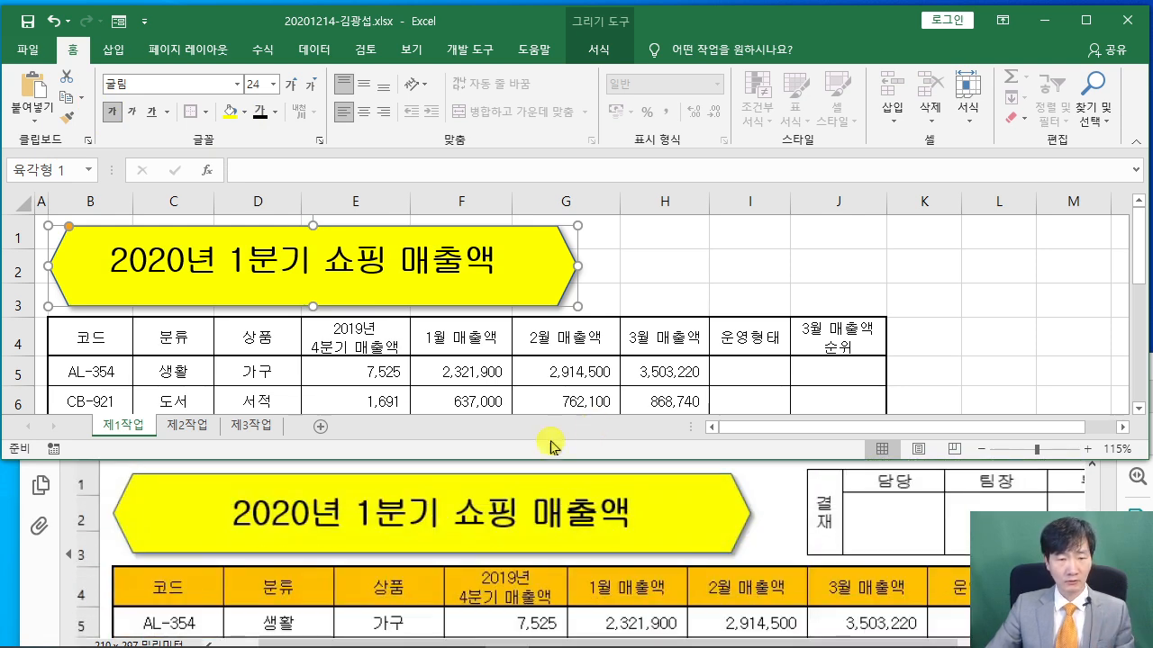
{"action": "left_click", "coordinate": [363, 85]}
{"action": "left_click", "coordinate": [363, 112]}
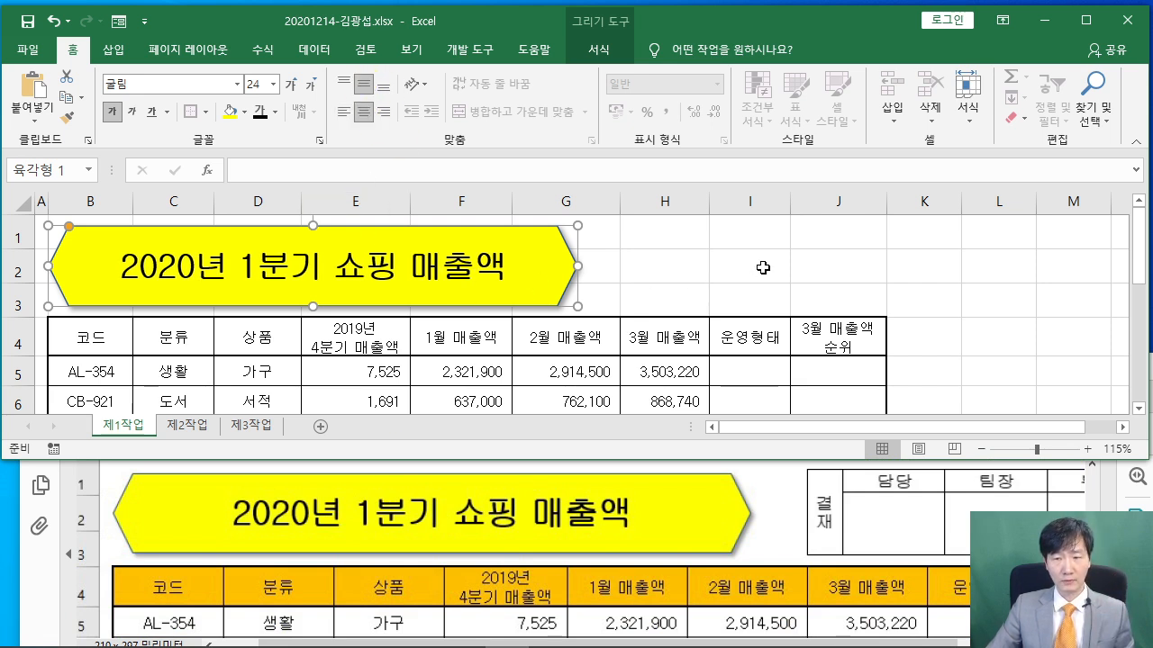
{"action": "left_click", "coordinate": [755, 262]}
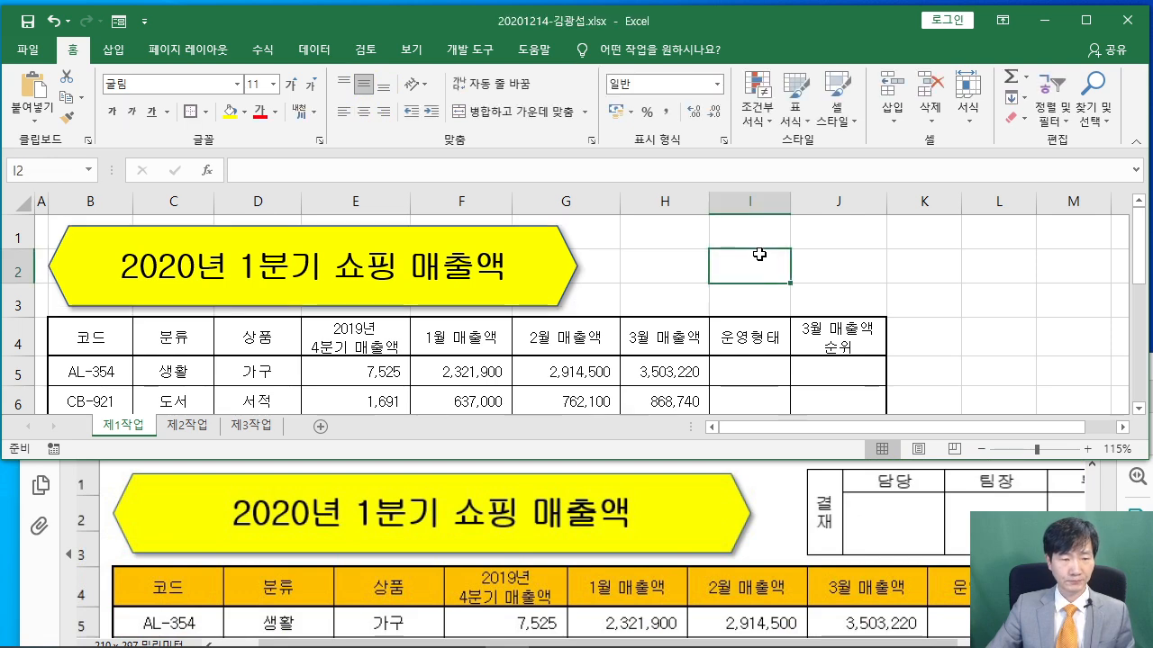
{"action": "left_click", "coordinate": [786, 506]}
{"action": "scroll", "coordinate": [786, 506], "scroll_direction": "down", "scroll_amount": 2}
{"action": "scroll", "coordinate": [786, 506], "scroll_direction": "up", "scroll_amount": 1}
Read the approval-box instruction line in the exam PDF
{"action": "left_click", "coordinate": [941, 284]}
{"action": "left_click", "coordinate": [1033, 522]}
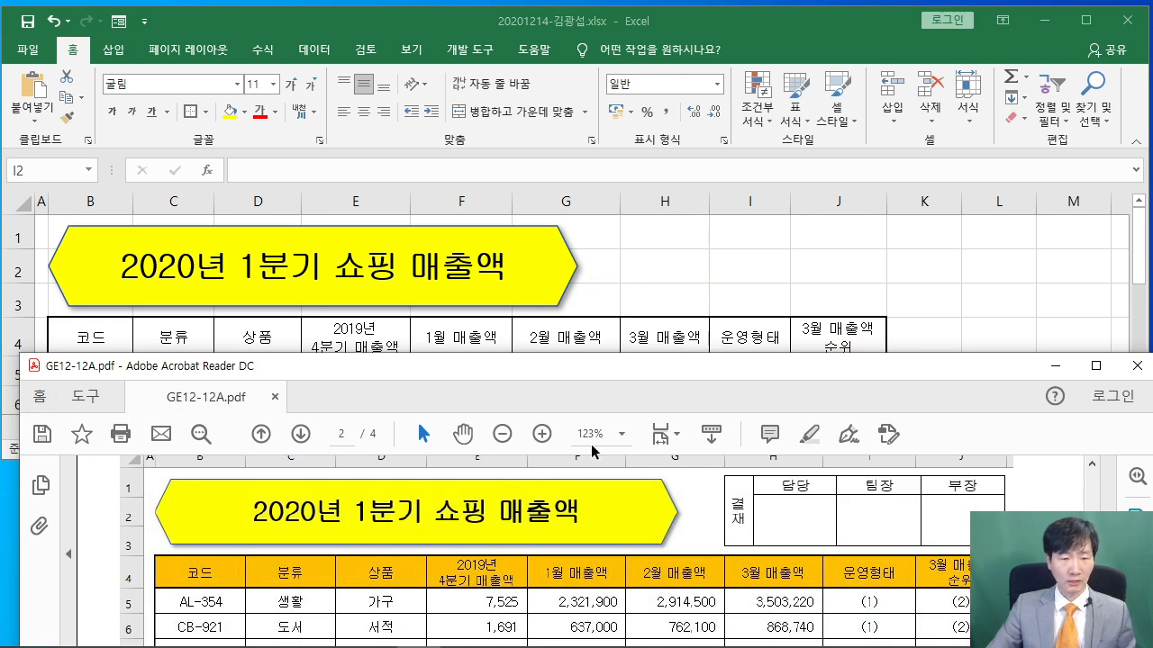
{"action": "scroll", "coordinate": [600, 531], "scroll_direction": "down", "scroll_amount": 2}
{"action": "left_click_drag", "start_coordinate": [443, 376], "coordinate": [419, 376]}
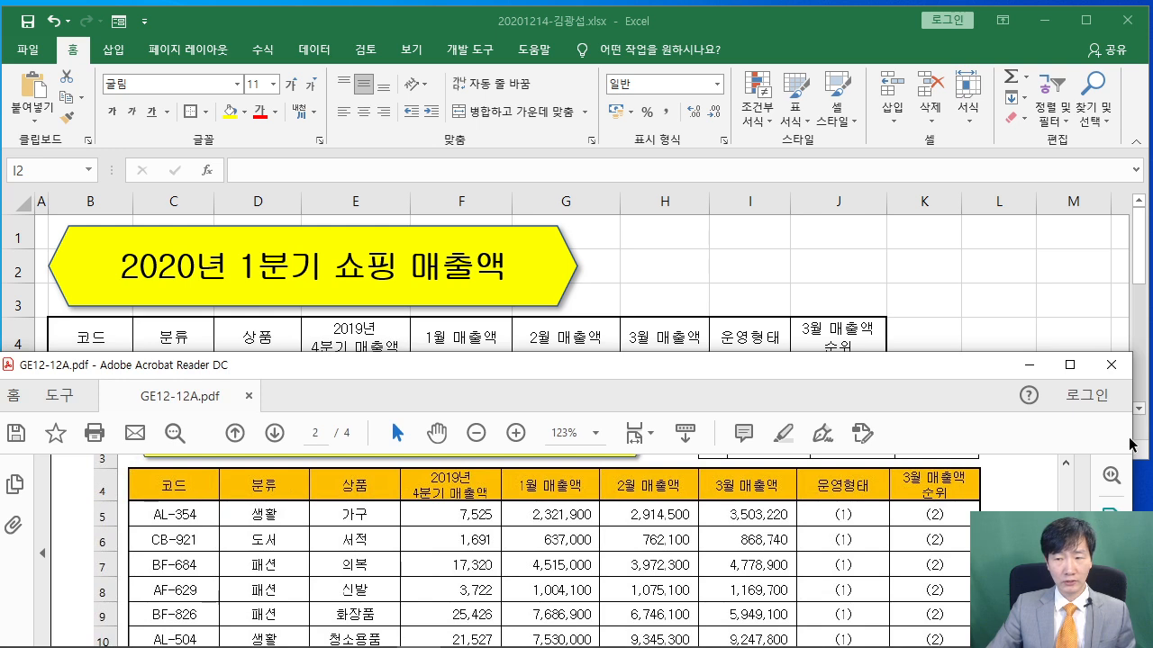
{"action": "left_click_drag", "start_coordinate": [1131, 439], "coordinate": [1149, 439]}
{"action": "scroll", "coordinate": [811, 530], "scroll_direction": "down", "scroll_amount": 7}
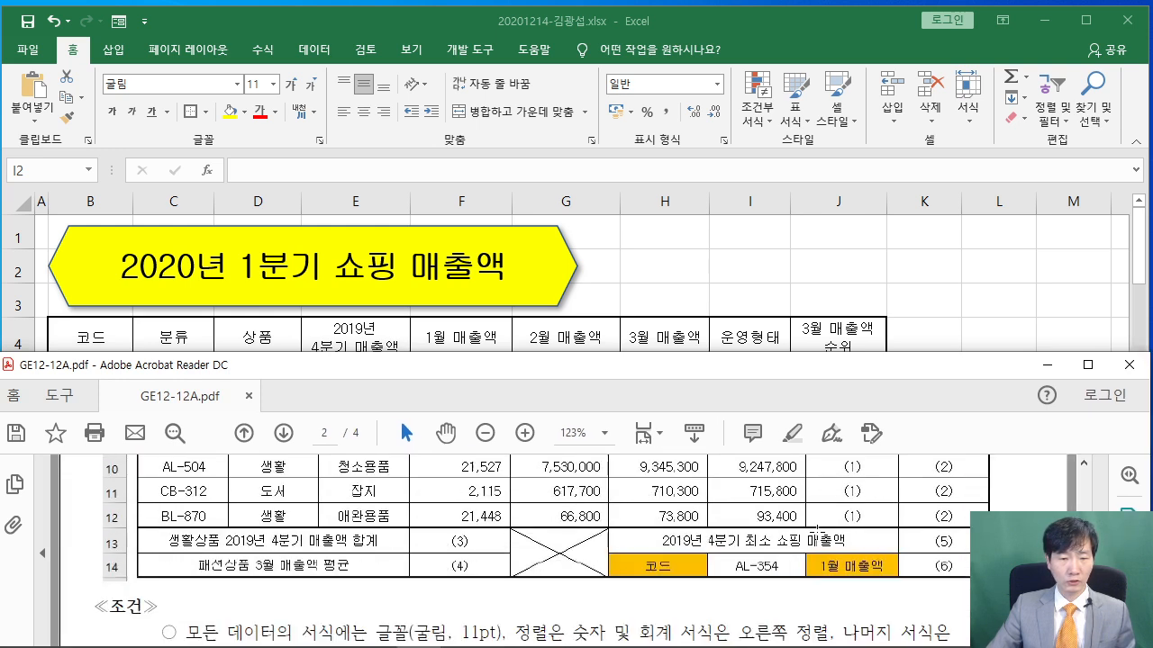
{"action": "scroll", "coordinate": [810, 532], "scroll_direction": "down", "scroll_amount": 2}
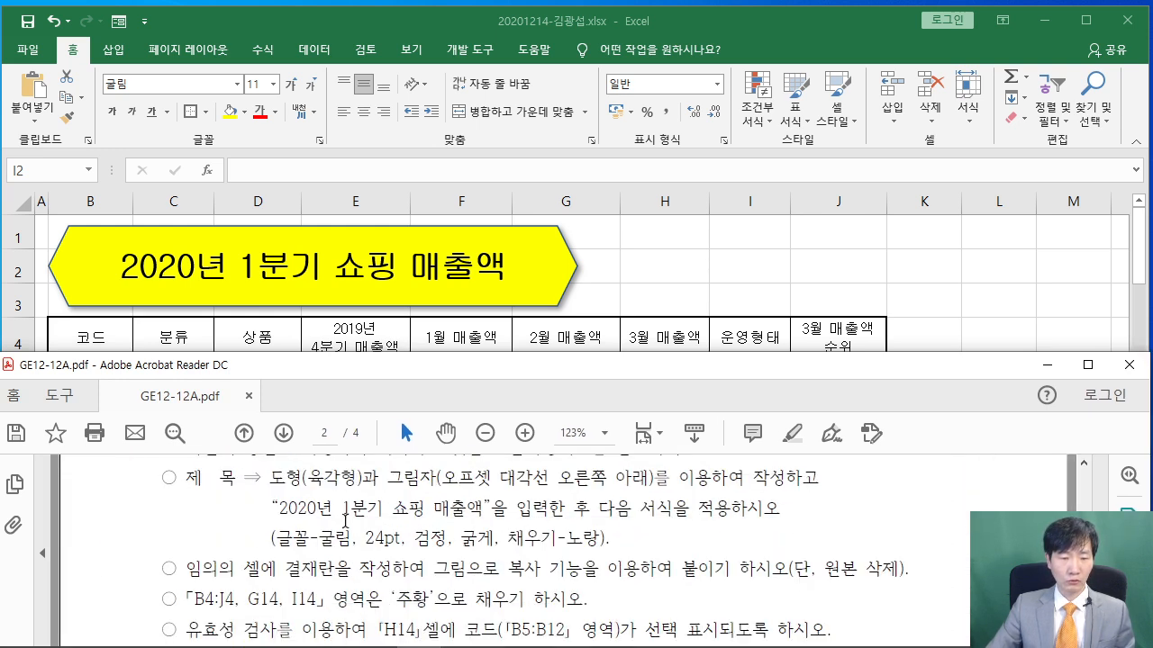
{"action": "left_click_drag", "start_coordinate": [182, 571], "coordinate": [810, 569]}
{"action": "left_click", "coordinate": [645, 577]}
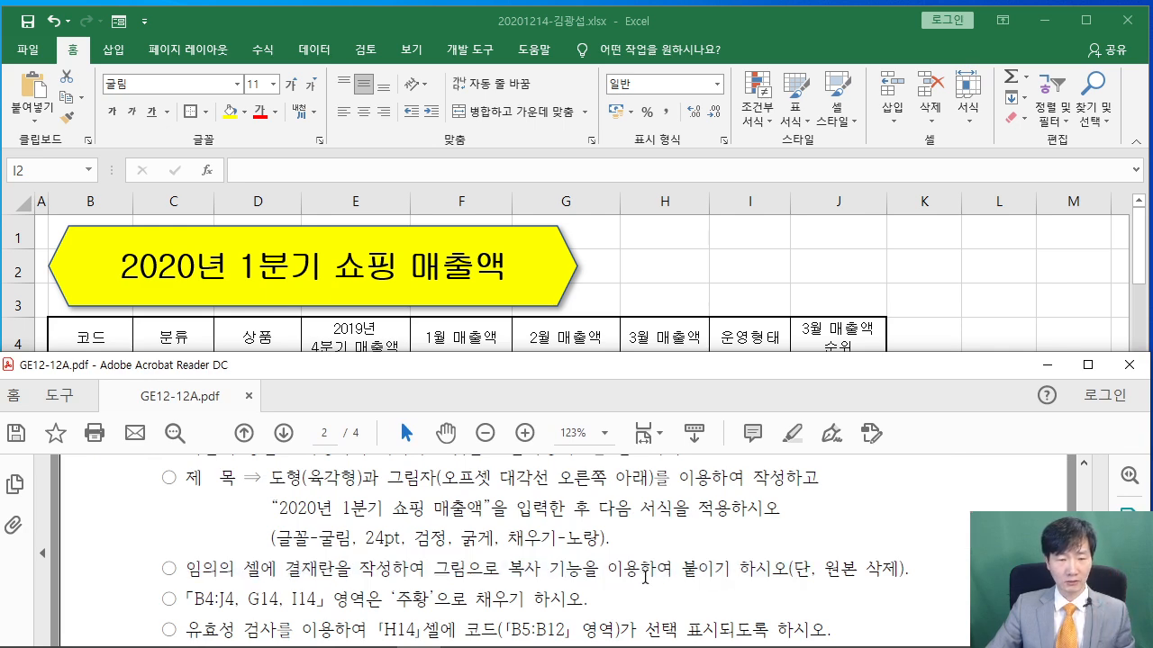
Scroll the PDF back to the 출력형태 table and switch Excel to the 제2작업 sheet
{"action": "scroll", "coordinate": [643, 576], "scroll_direction": "up", "scroll_amount": 1}
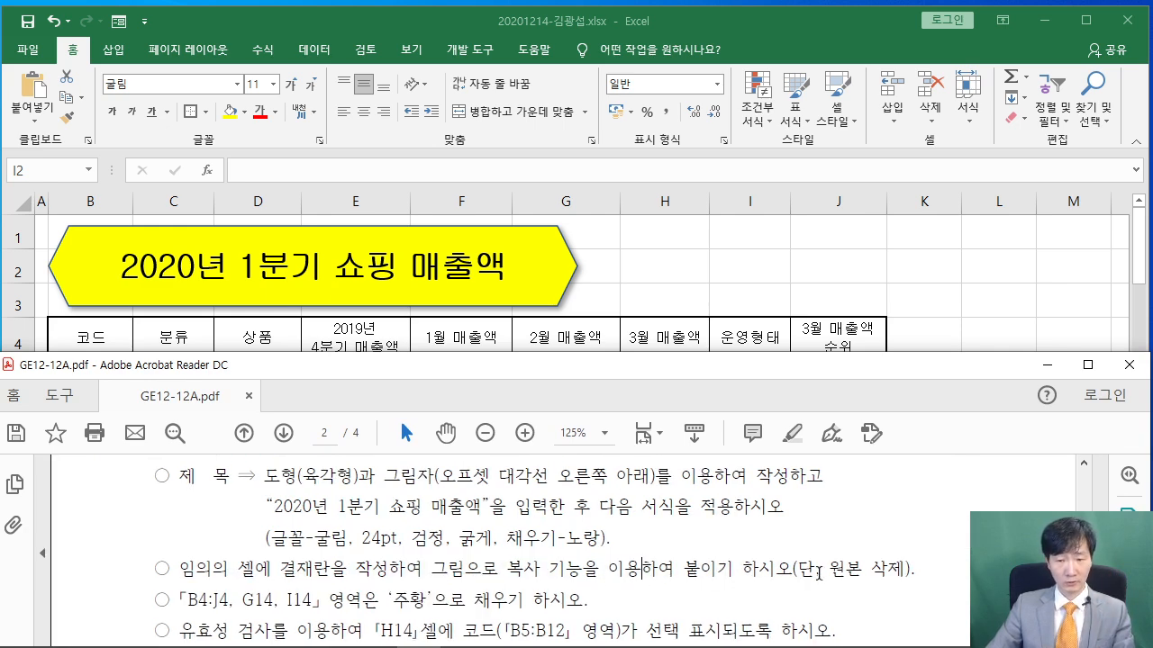
{"action": "scroll", "coordinate": [748, 541], "scroll_direction": "up", "scroll_amount": 8}
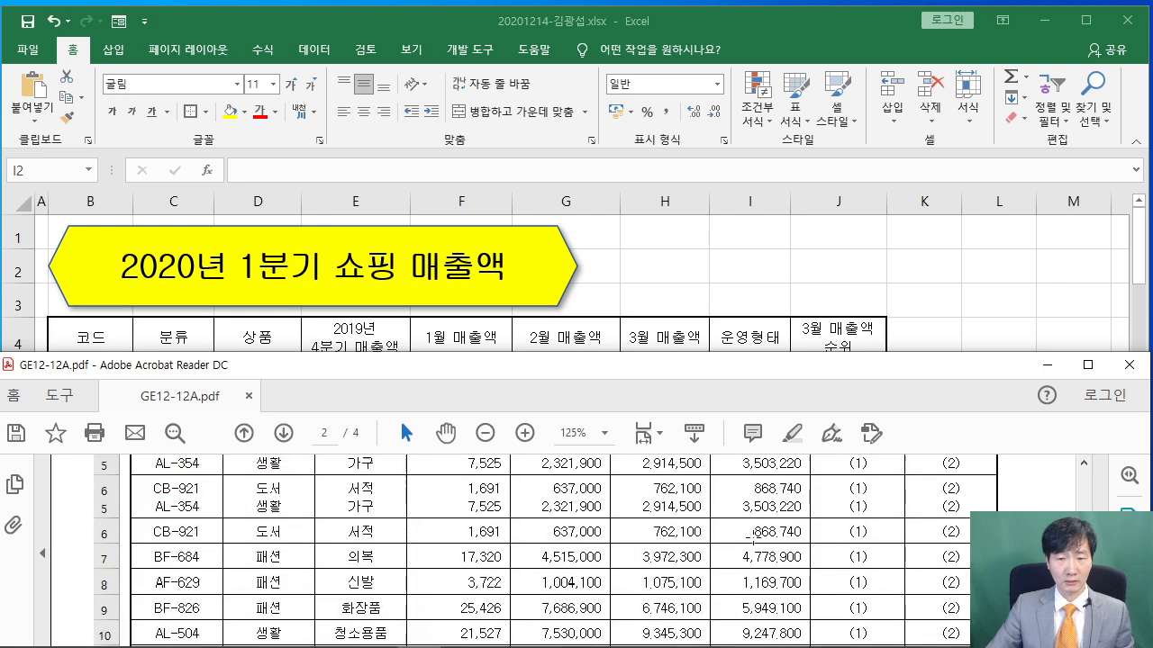
{"action": "left_click", "coordinate": [927, 254]}
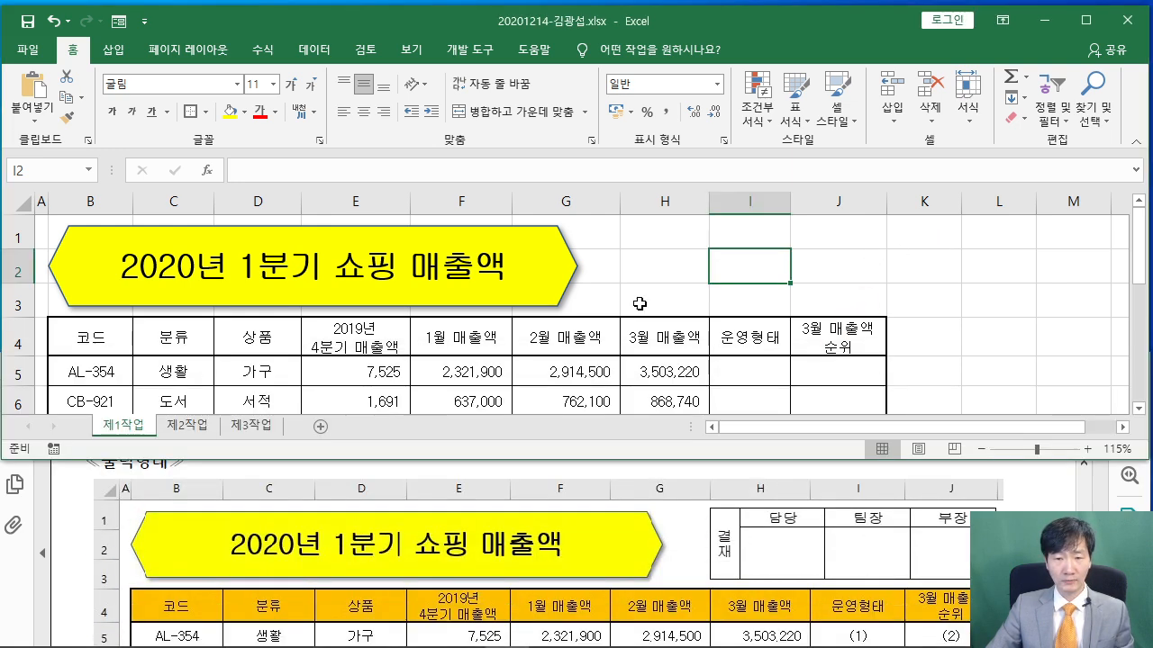
{"action": "left_click", "coordinate": [187, 424]}
Enter 결재 in cell C2 of the 제2작업 sheet
{"action": "left_click", "coordinate": [358, 315]}
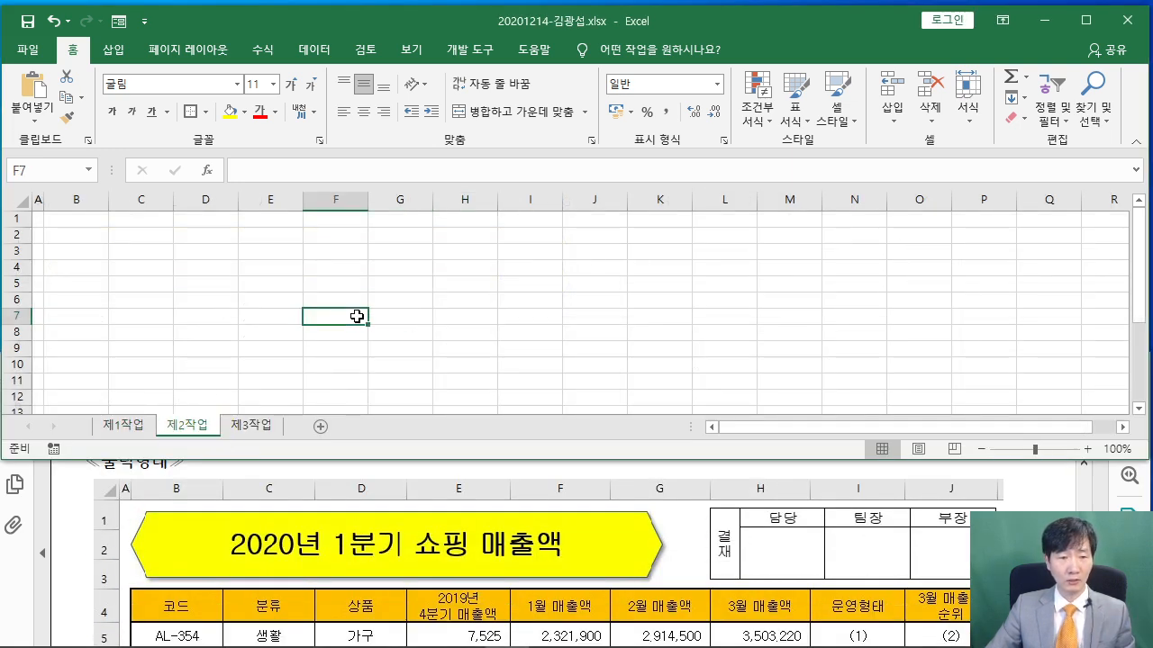
{"action": "scroll", "coordinate": [363, 323], "scroll_direction": "up", "scroll_amount": 3}
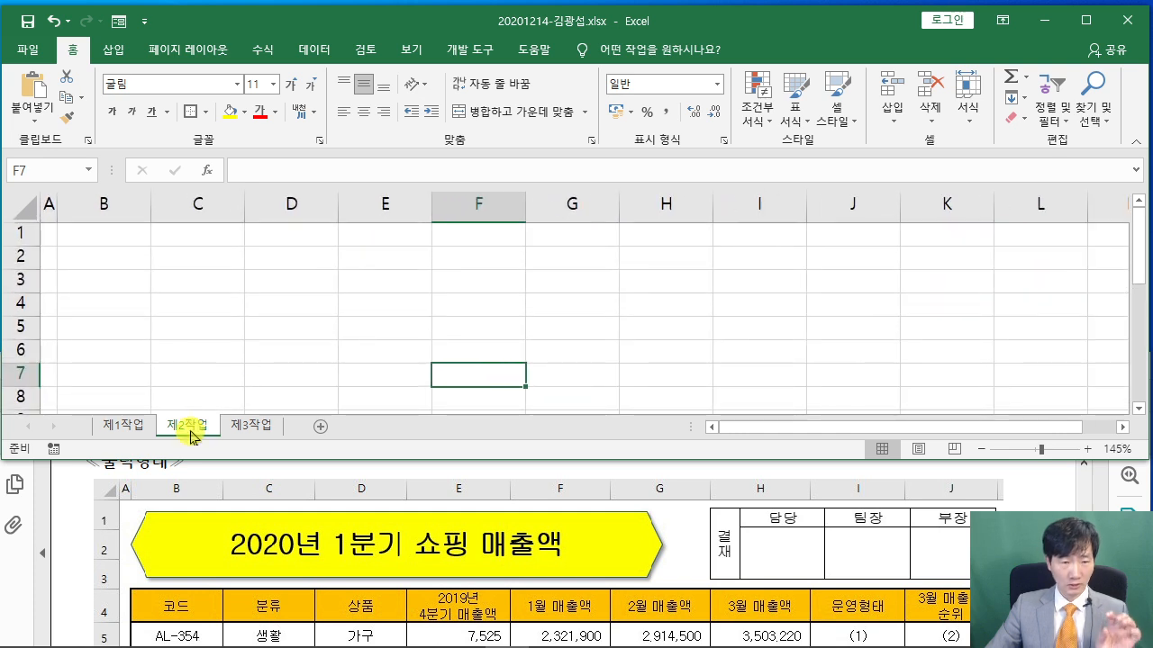
{"action": "left_click_drag", "start_coordinate": [202, 258], "coordinate": [468, 288]}
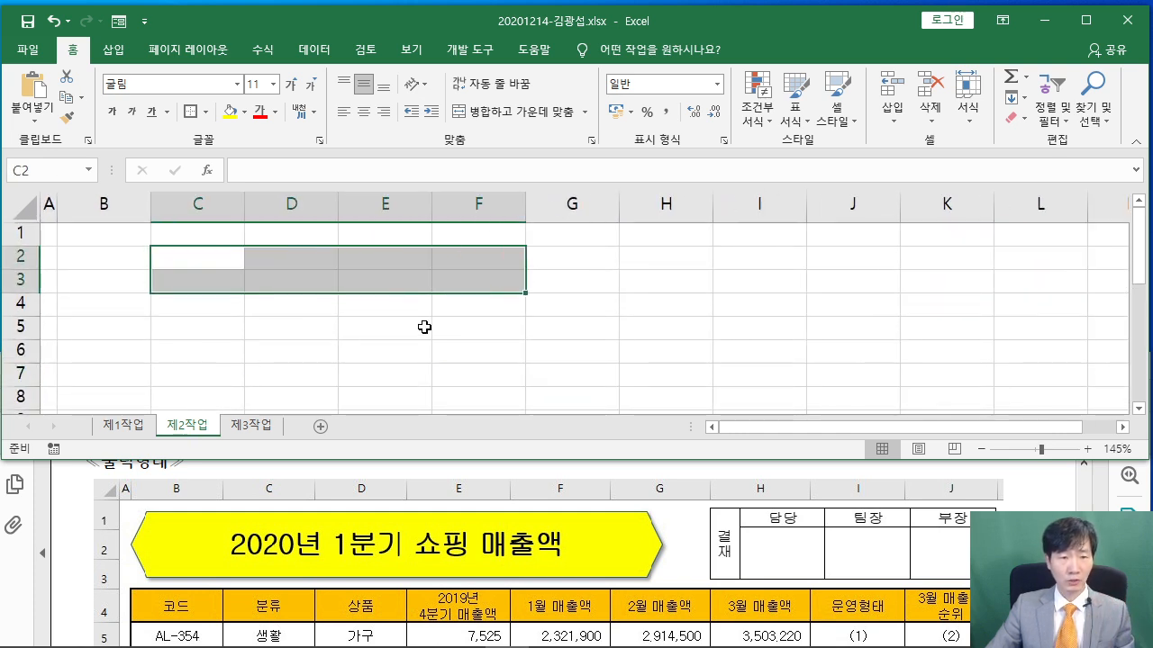
{"action": "left_click", "coordinate": [206, 258]}
{"action": "type", "text": "결재"}
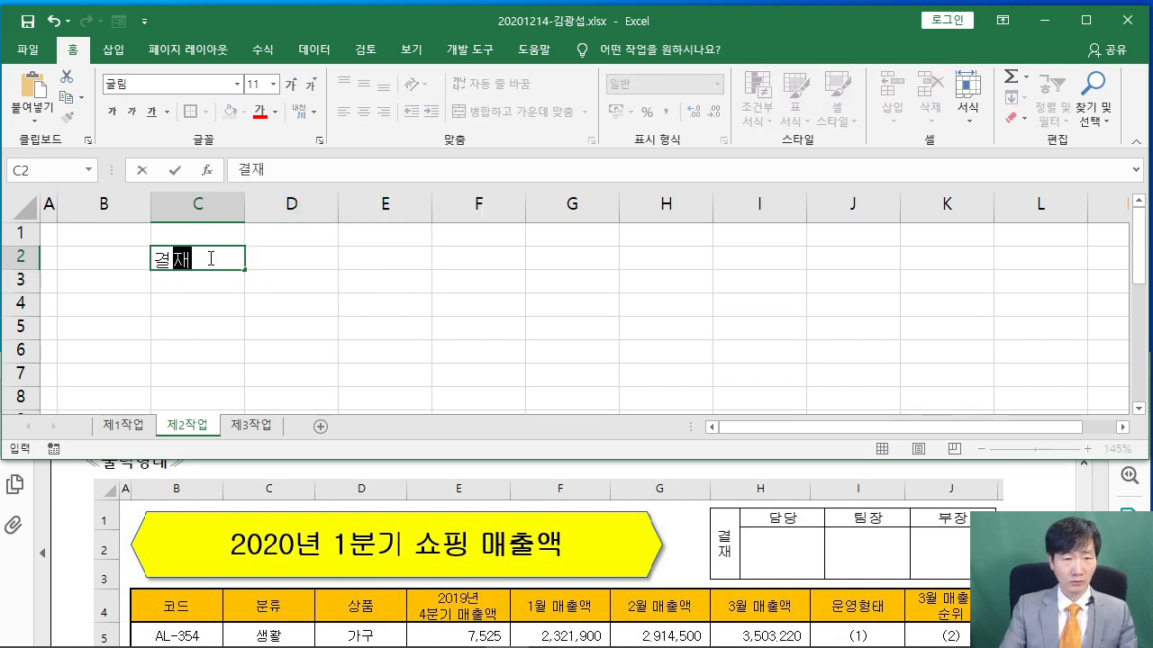
{"action": "key", "text": "Tab"}
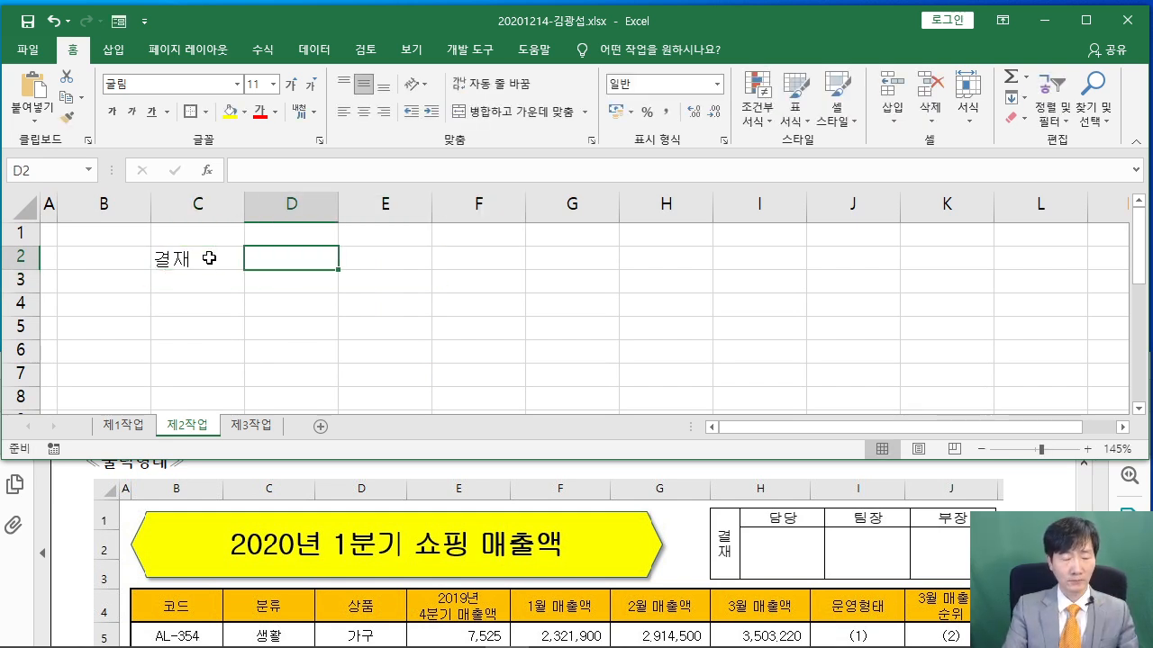
{"action": "left_click", "coordinate": [209, 258]}
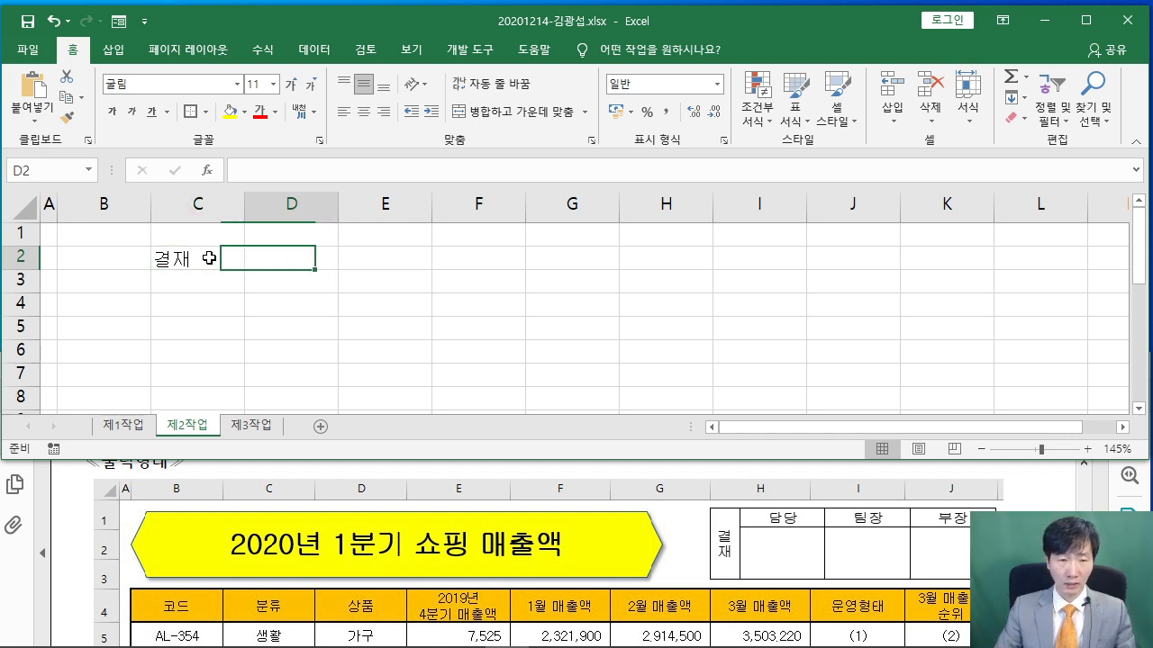
{"action": "key", "text": "Tab"}
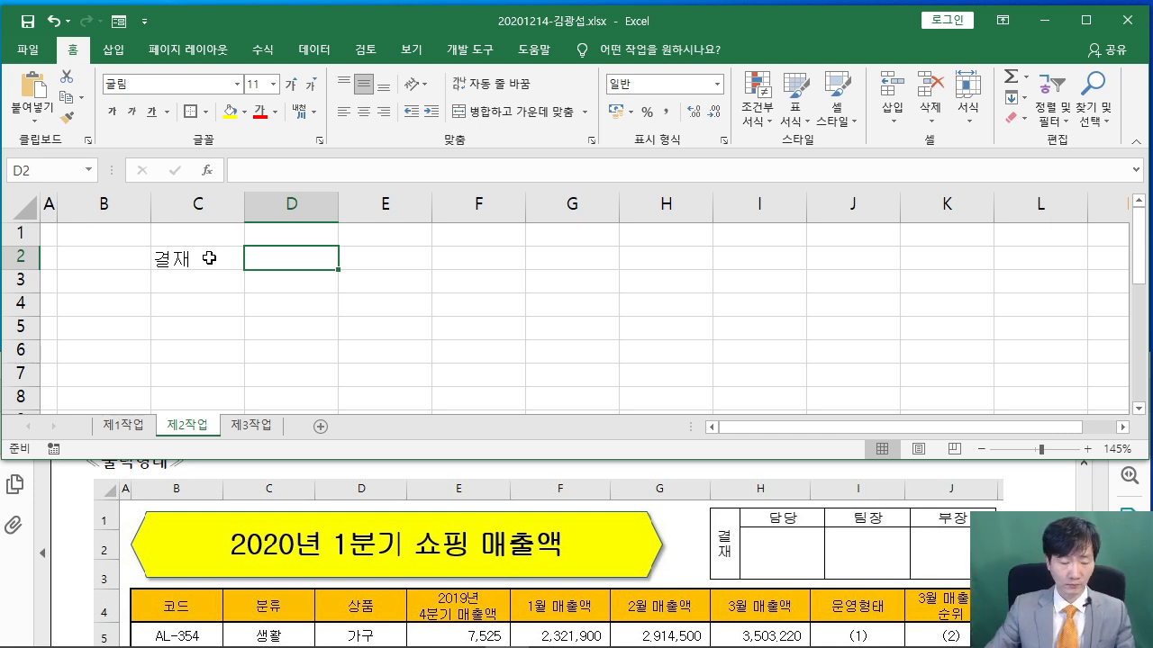
Enter 담당, 팀장 and 부장 in D2:F2, then select C2:F3
{"action": "left_click_drag", "start_coordinate": [551, 205], "coordinate": [470, 255]}
{"action": "left_click_drag", "start_coordinate": [565, 232], "coordinate": [565, 261]}
{"action": "mouse_move", "coordinate": [576, 245]}
{"action": "left_mouse_down"}
{"action": "mouse_move", "coordinate": [578, 263]}
{"action": "mouse_move", "coordinate": [647, 245]}
{"action": "left_mouse_up"}
{"action": "left_click_drag", "start_coordinate": [659, 170], "coordinate": [683, 244]}
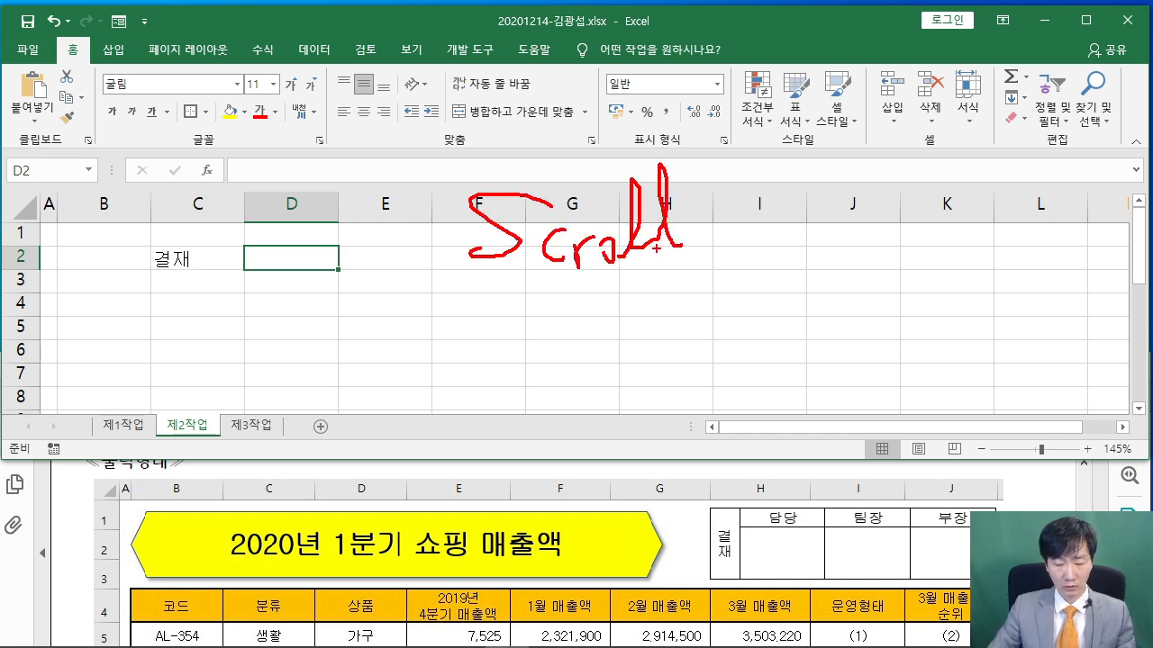
{"action": "mouse_move", "coordinate": [514, 282]}
{"action": "left_mouse_down"}
{"action": "mouse_move", "coordinate": [558, 323]}
{"action": "mouse_move", "coordinate": [591, 311]}
{"action": "left_mouse_up"}
{"action": "mouse_move", "coordinate": [632, 306]}
{"action": "left_mouse_down"}
{"action": "mouse_move", "coordinate": [607, 332]}
{"action": "mouse_move", "coordinate": [704, 344]}
{"action": "mouse_move", "coordinate": [376, 155]}
{"action": "mouse_move", "coordinate": [796, 360]}
{"action": "mouse_move", "coordinate": [645, 340]}
{"action": "left_mouse_up"}
{"action": "key", "text": "Escape"}
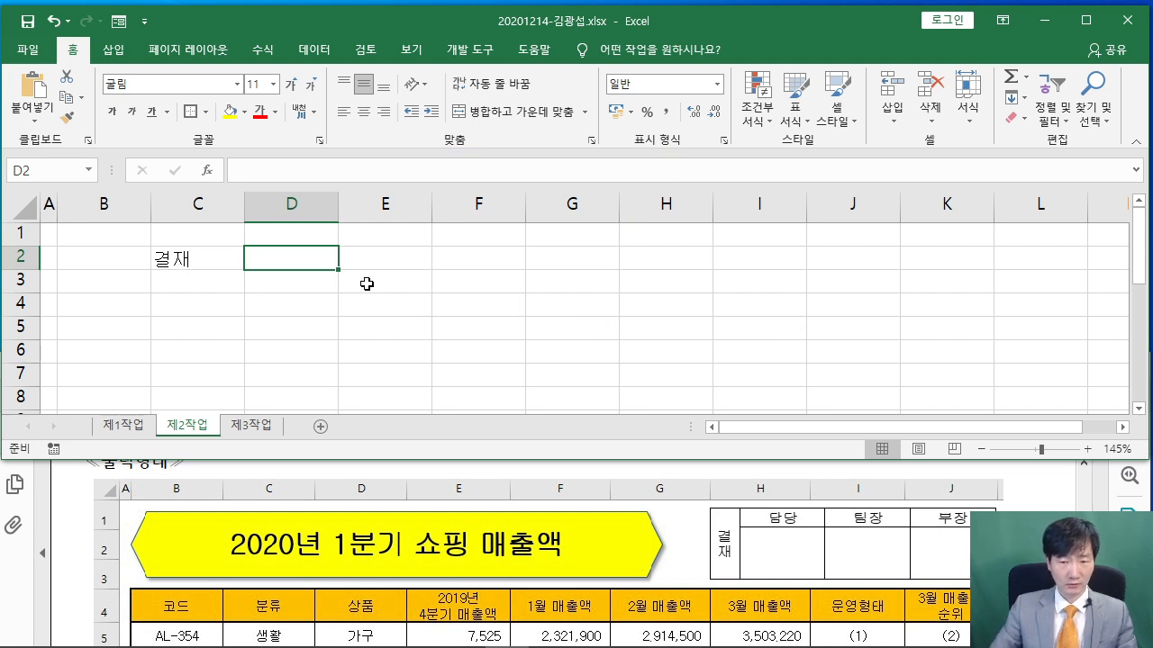
{"action": "type", "text": "담당"}
{"action": "key", "text": "Tab"}
{"action": "type", "text": "팀ㅈ"}
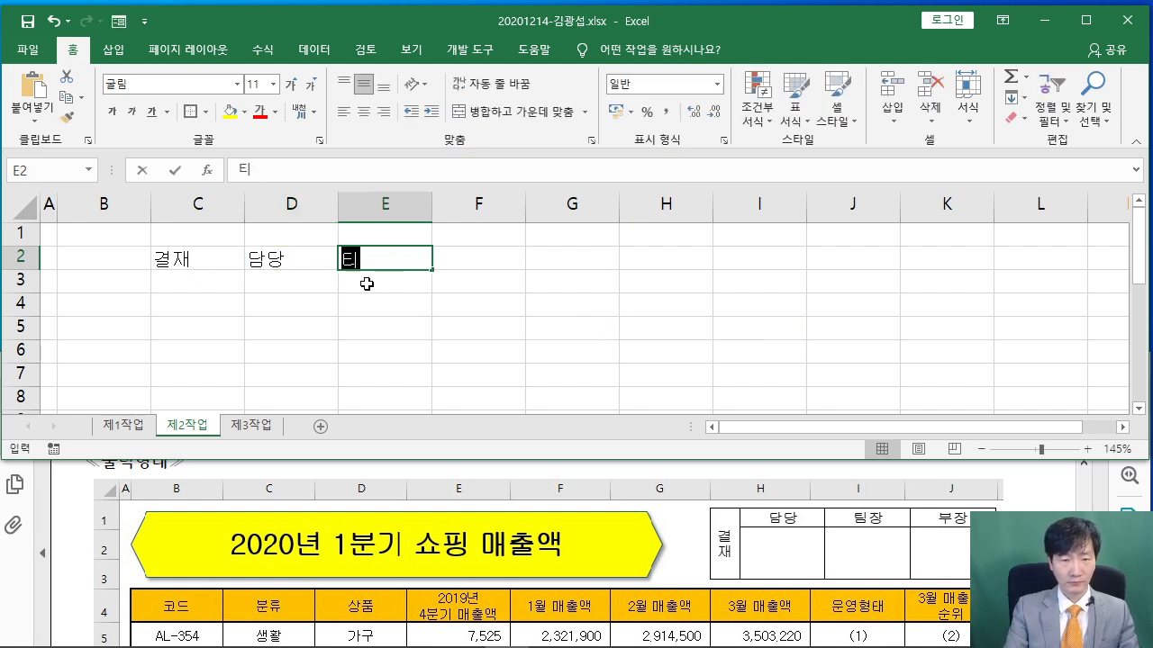
{"action": "type", "text": "장"}
{"action": "key", "text": "Tab"}
{"action": "type", "text": "부장"}
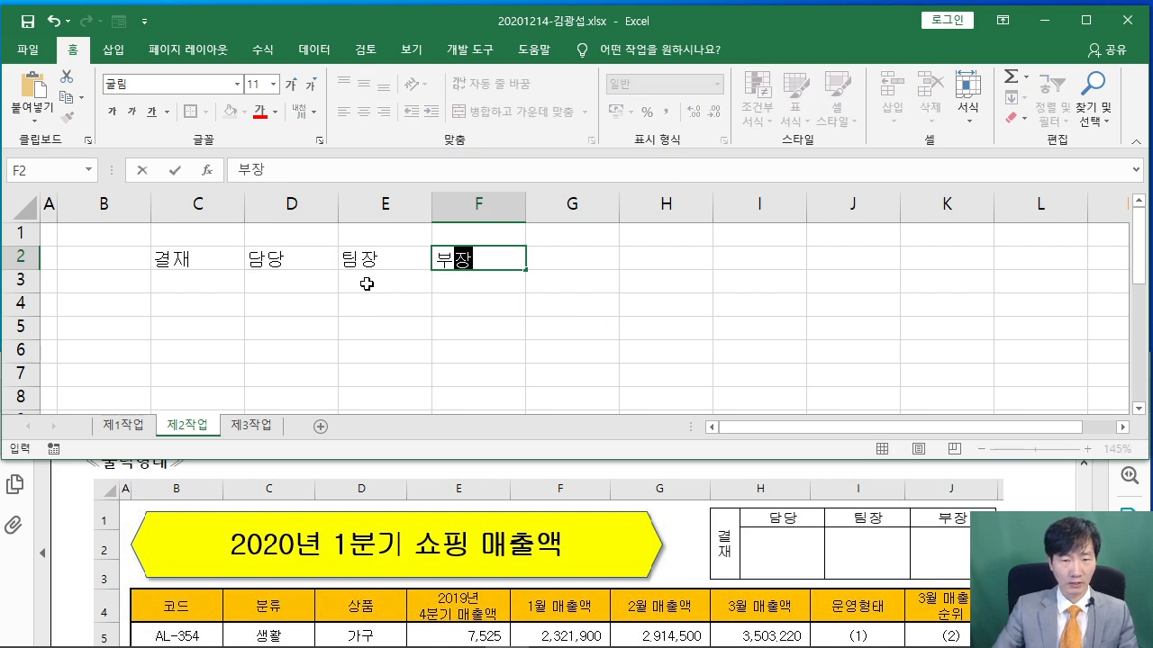
{"action": "left_click_drag", "start_coordinate": [239, 266], "coordinate": [459, 286]}
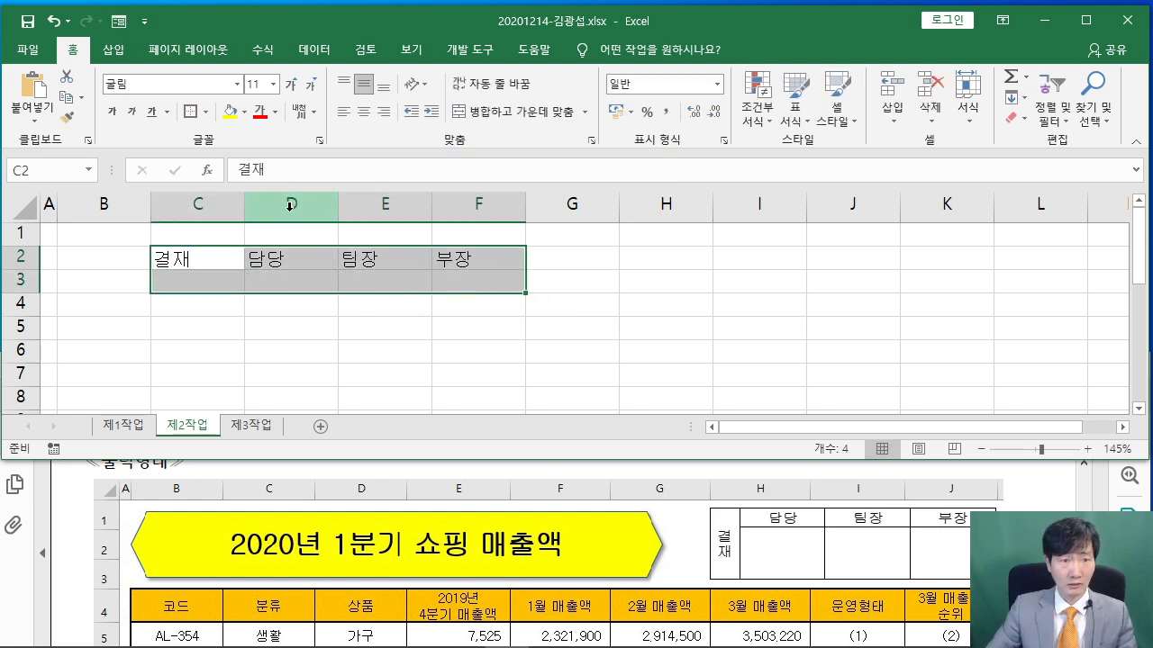
Give C2:F3 all borders with centred text, and merge C2:C3 under 결재
{"action": "left_click", "coordinate": [208, 111]}
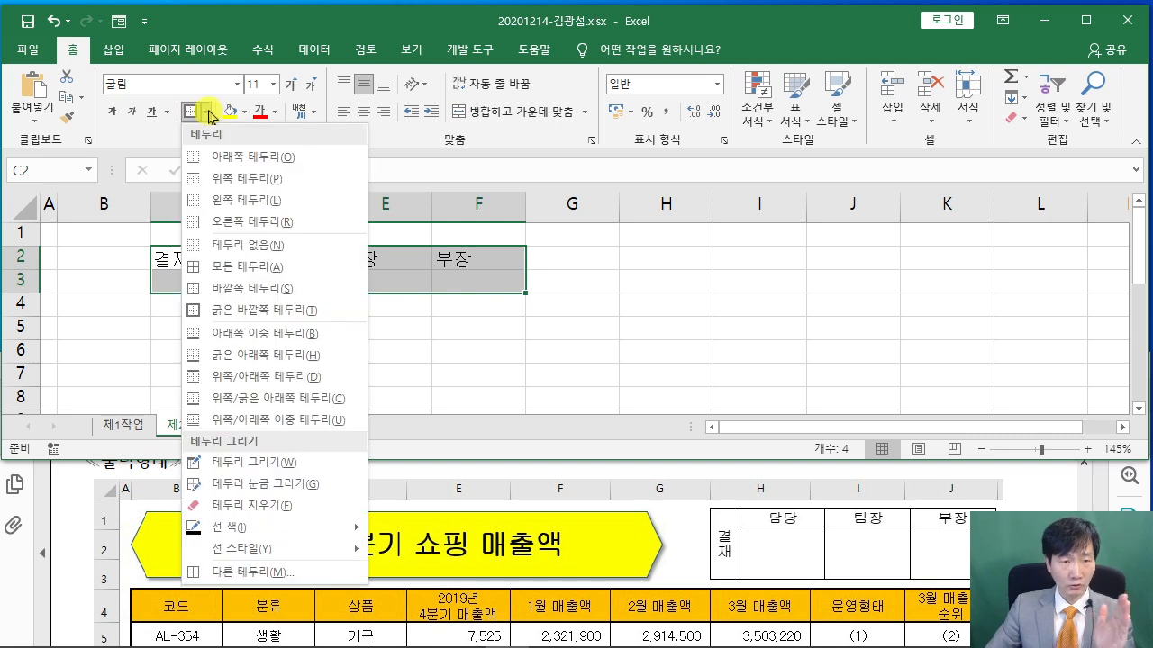
{"action": "left_click", "coordinate": [245, 266]}
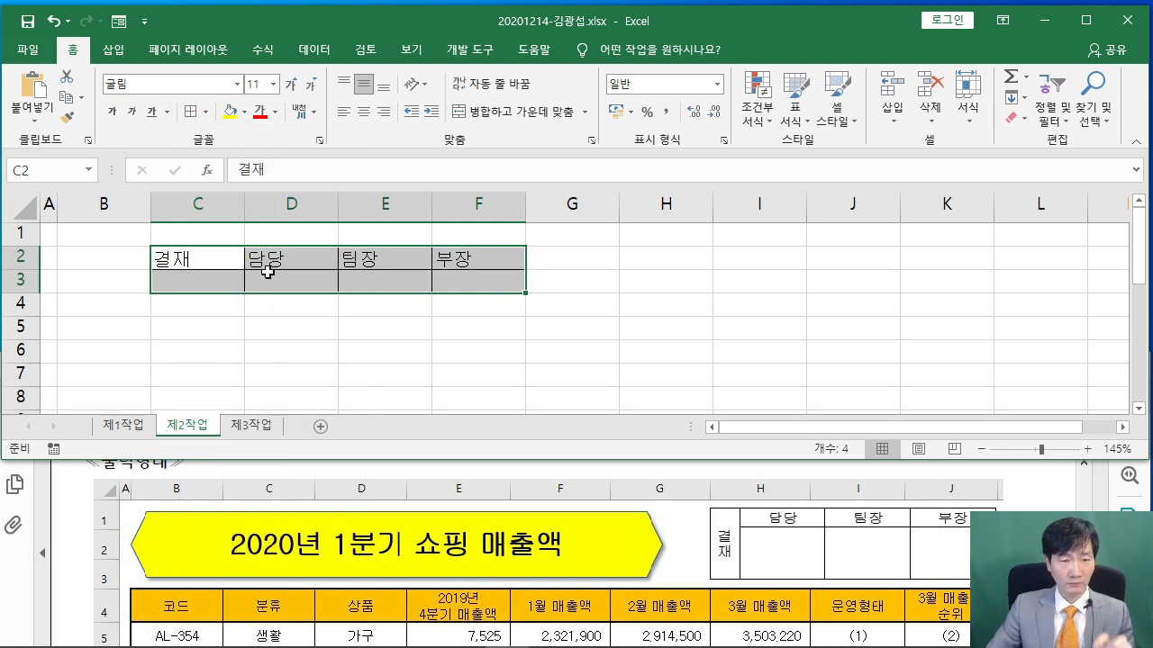
{"action": "left_click", "coordinate": [363, 112]}
{"action": "left_click_drag", "start_coordinate": [207, 257], "coordinate": [210, 283]}
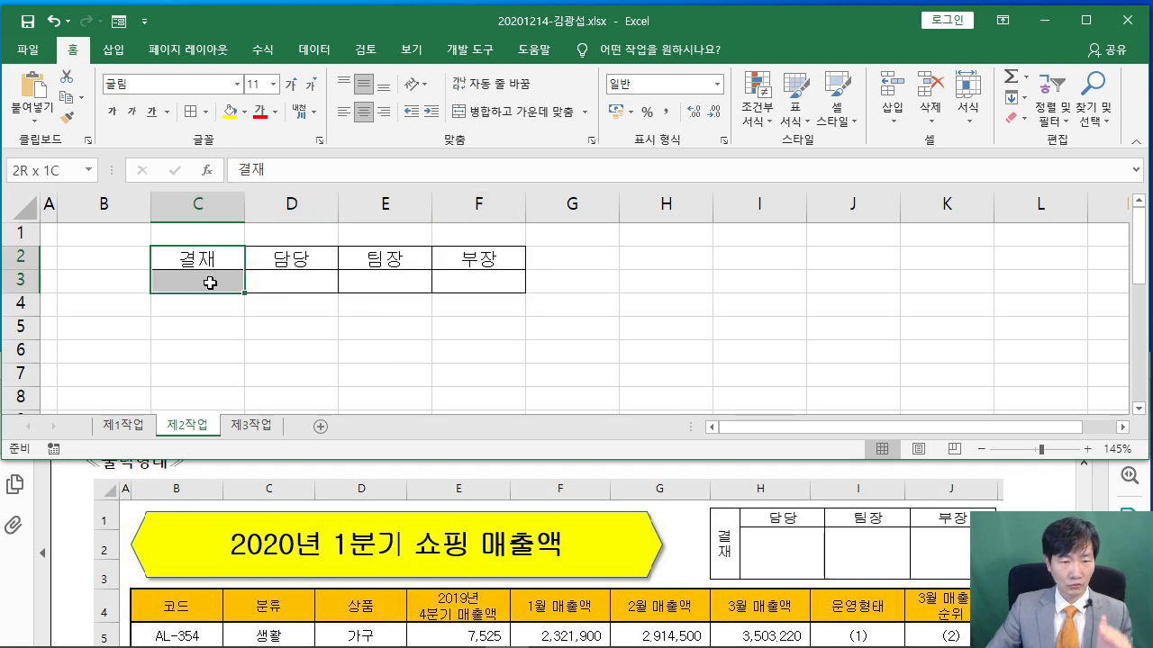
{"action": "left_click", "coordinate": [511, 117]}
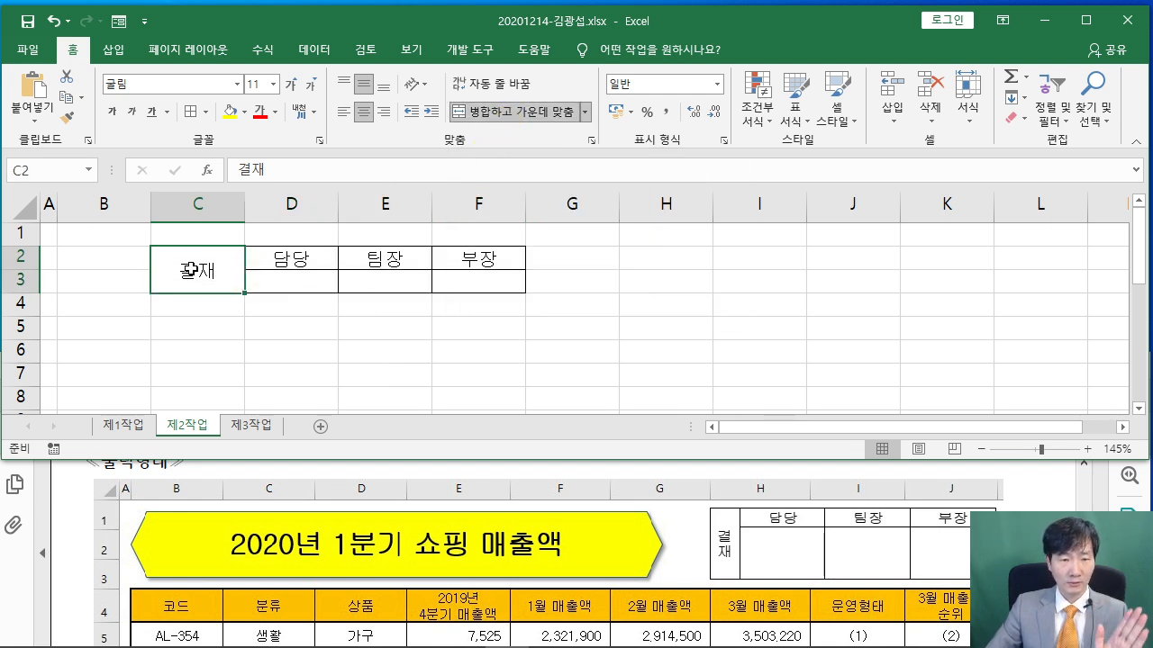
Set the merged 결재 cell to vertical text orientation
{"action": "left_click", "coordinate": [422, 86]}
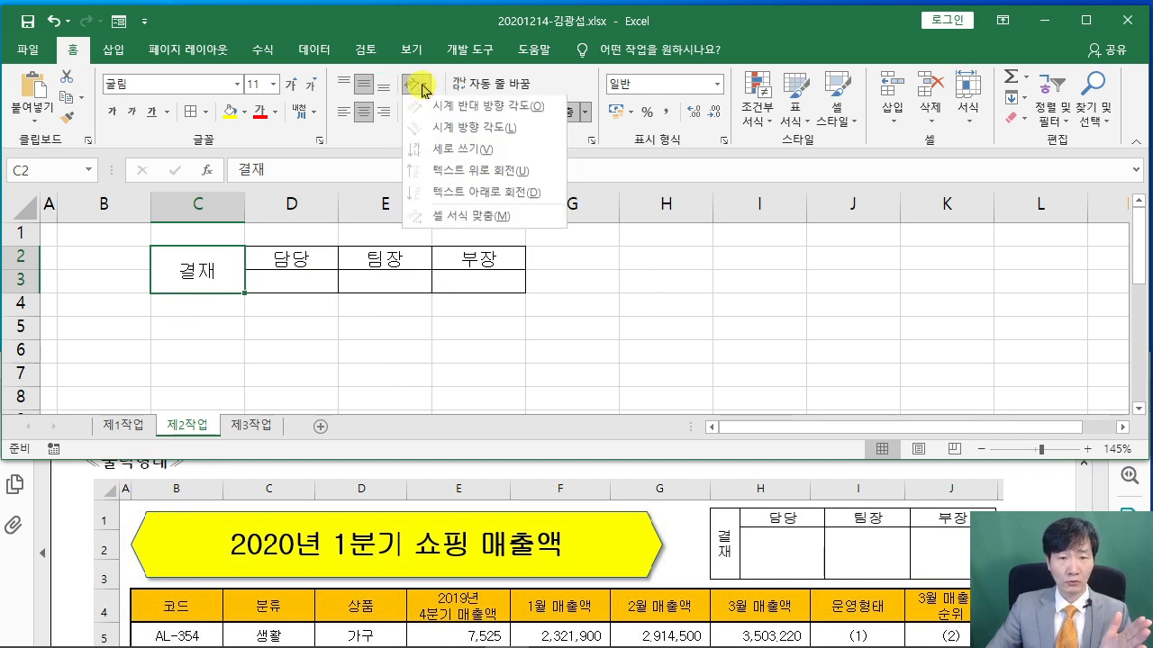
{"action": "left_click", "coordinate": [466, 156]}
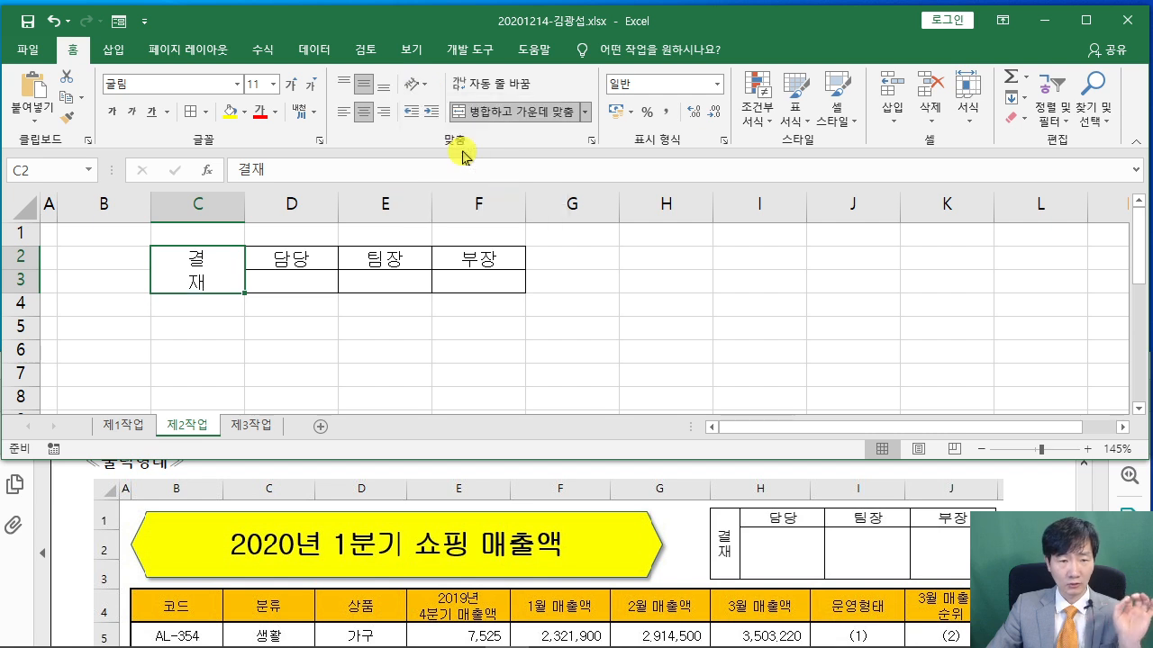
{"action": "left_click", "coordinate": [380, 337]}
Set column C width to 4 and columns D–F width to 7.5
{"action": "left_click", "coordinate": [207, 217]}
{"action": "right_click", "coordinate": [202, 211]}
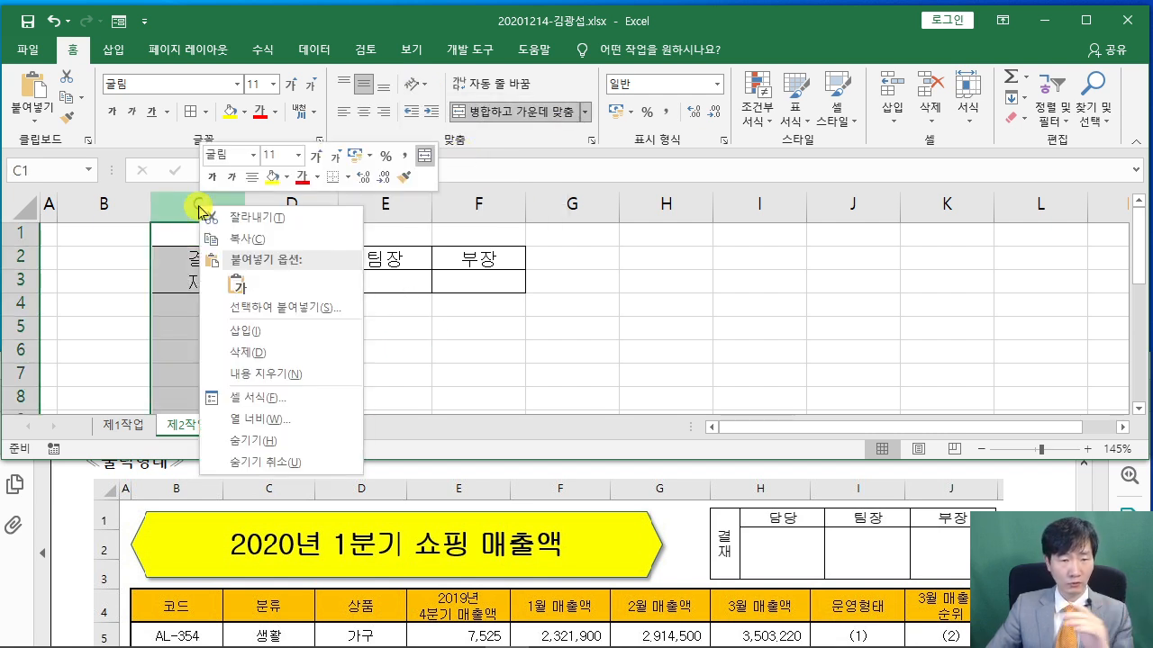
{"action": "left_click", "coordinate": [317, 420]}
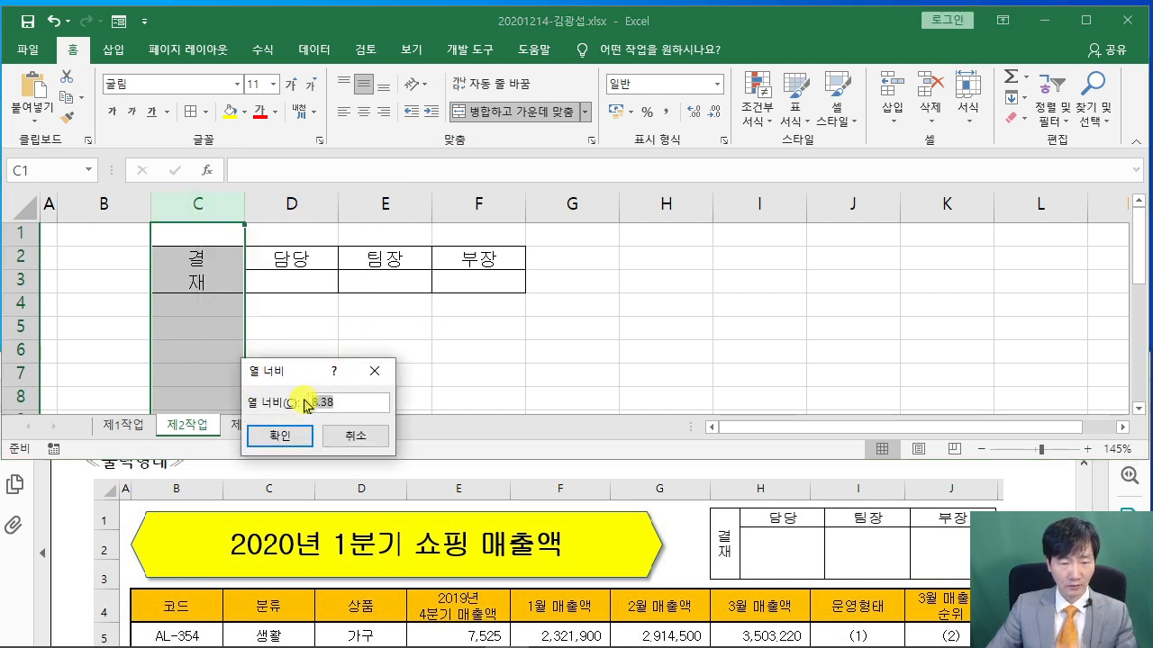
{"action": "type", "text": "4"}
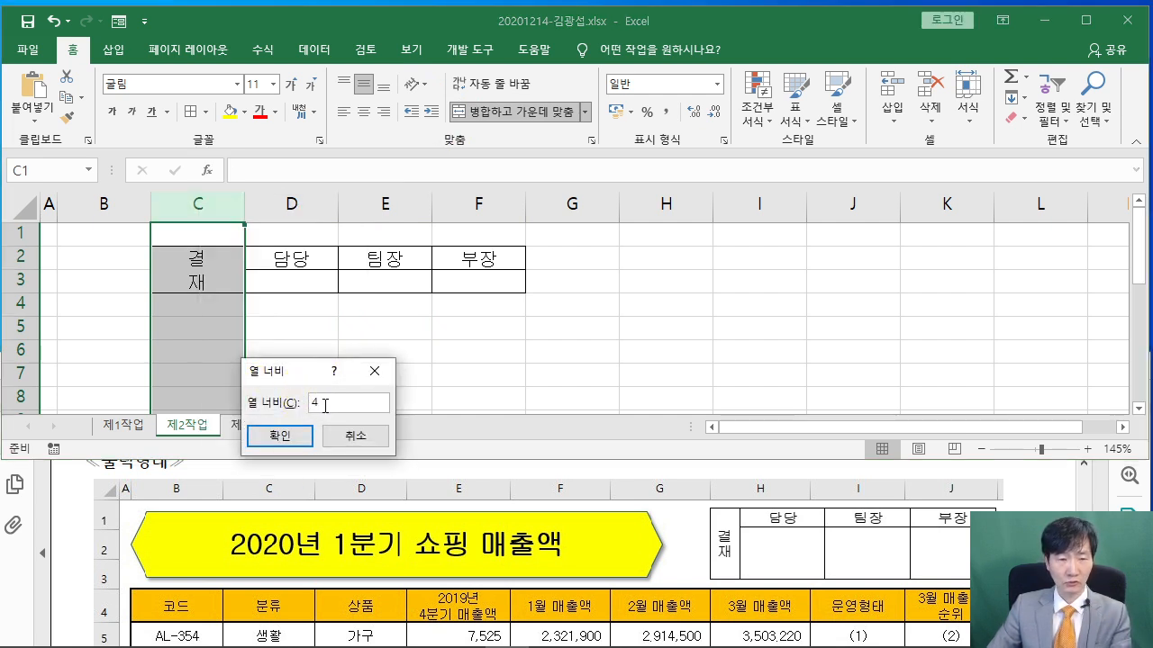
{"action": "key", "text": "Return"}
{"action": "left_click_drag", "start_coordinate": [247, 206], "coordinate": [419, 205]}
{"action": "right_click", "coordinate": [426, 208]}
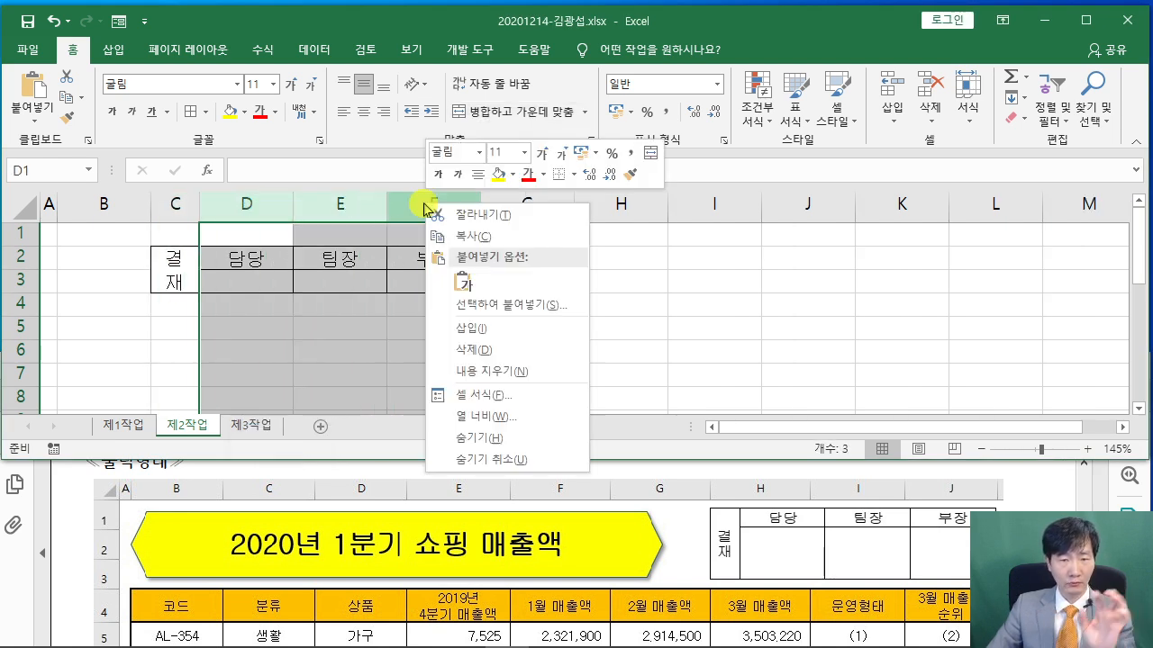
{"action": "left_click", "coordinate": [487, 415]}
{"action": "type", "text": "7.5"}
{"action": "key", "text": "Return"}
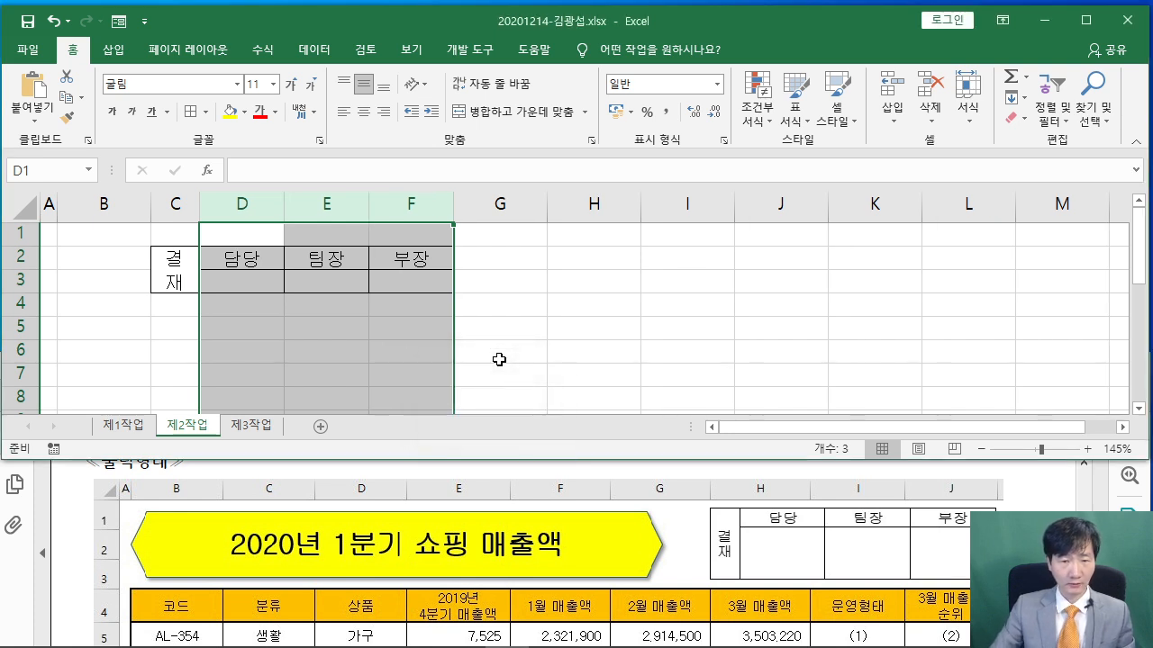
Set row 2 height to 17.5 and row 3 height to 40
{"action": "left_click", "coordinate": [20, 257]}
{"action": "right_click", "coordinate": [20, 256]}
{"action": "left_click", "coordinate": [90, 472]}
{"action": "type", "text": "17"}
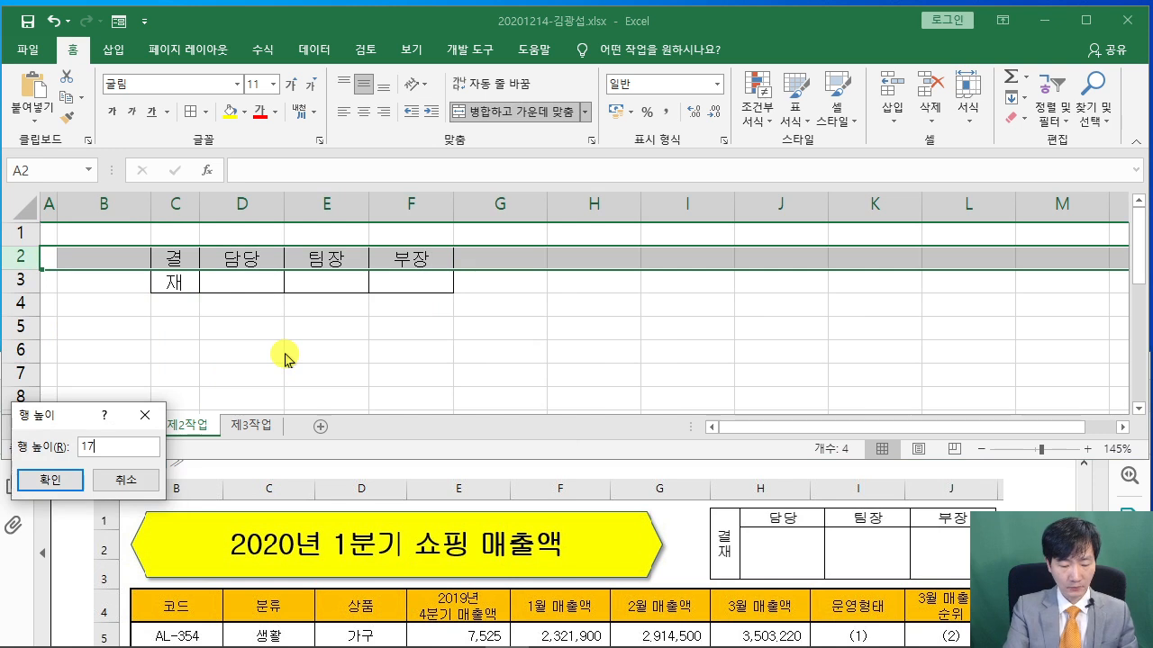
{"action": "type", "text": ".5"}
{"action": "key", "text": "Return"}
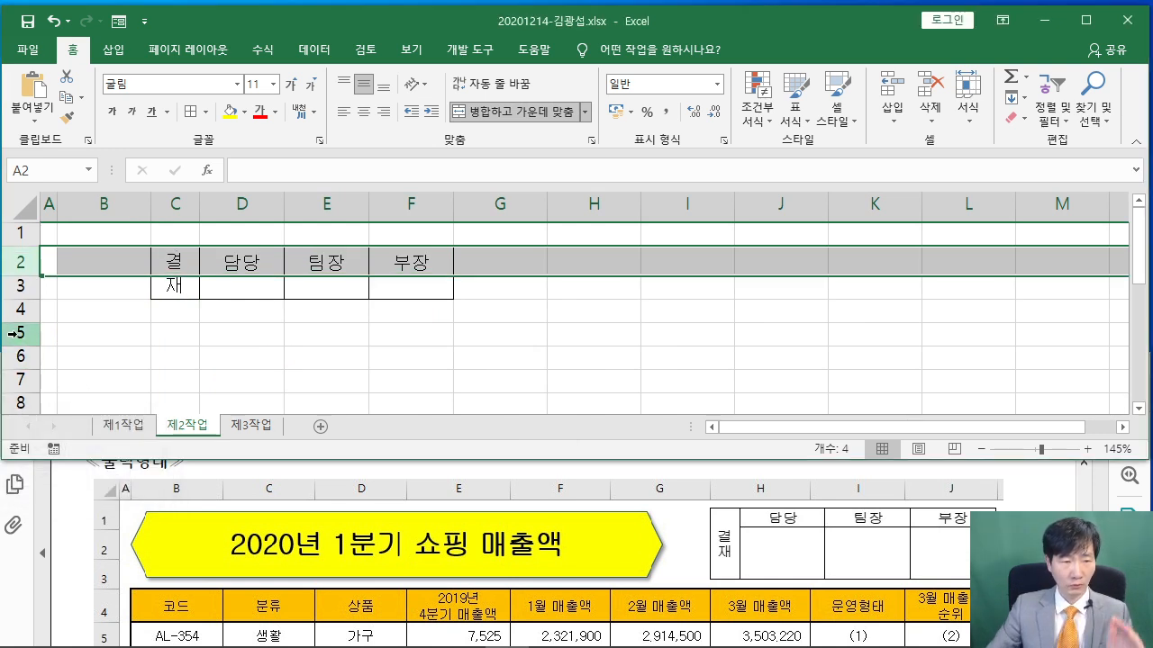
{"action": "right_click", "coordinate": [26, 286]}
{"action": "left_click", "coordinate": [84, 499]}
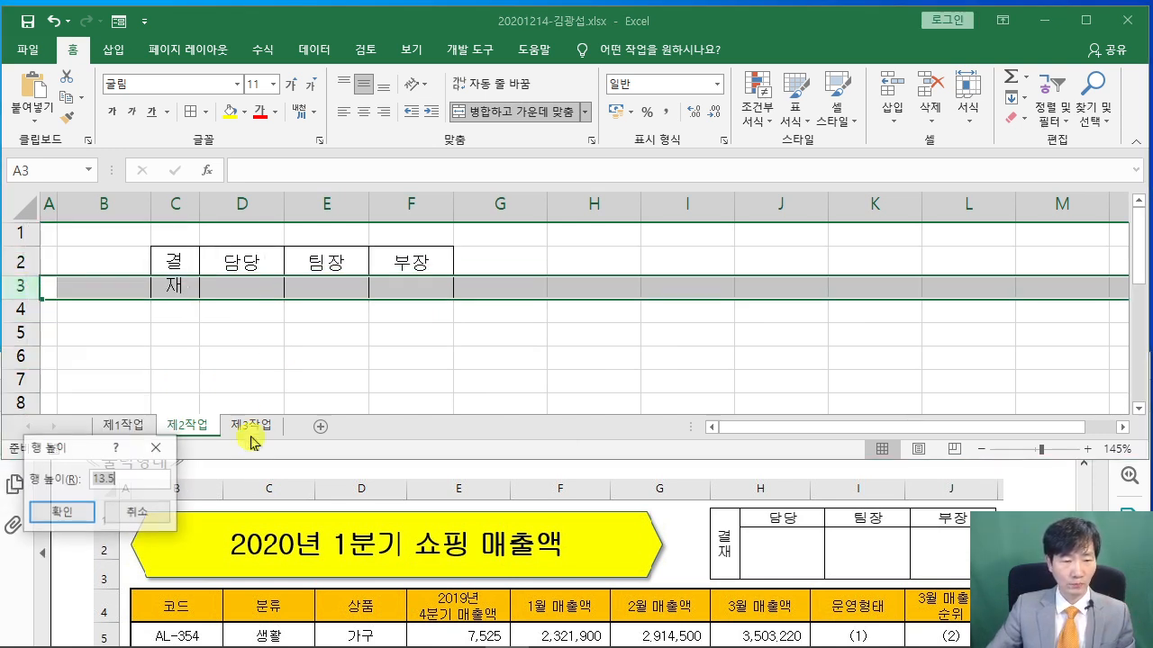
{"action": "type", "text": "40"}
{"action": "key", "text": "Return"}
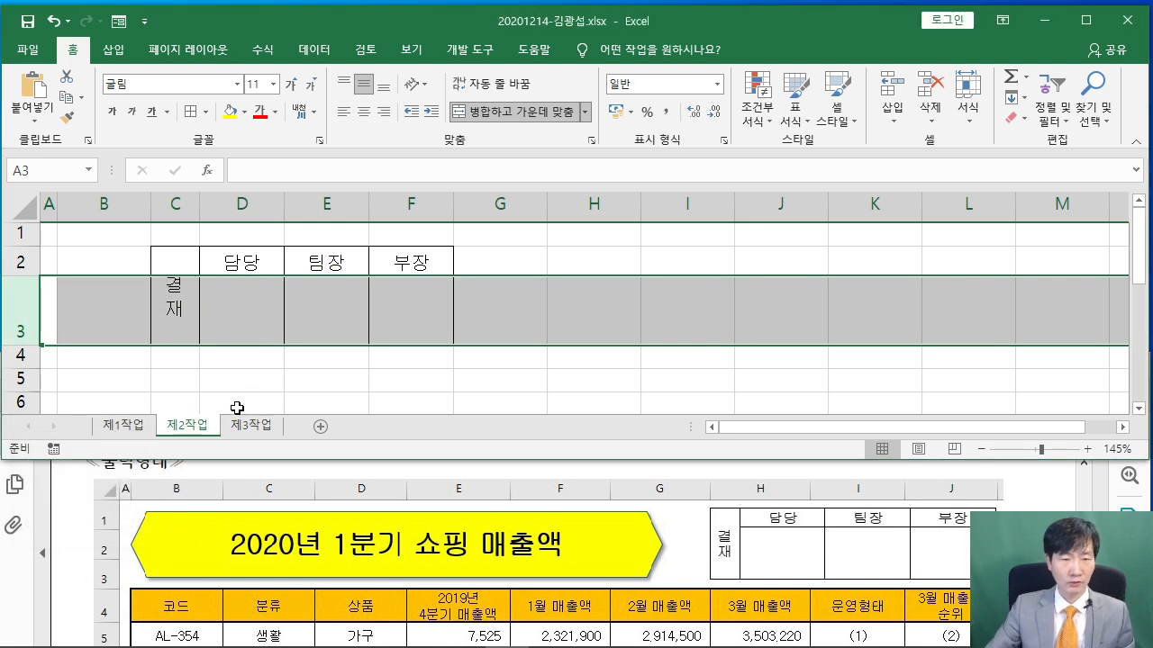
{"action": "left_click", "coordinate": [297, 370]}
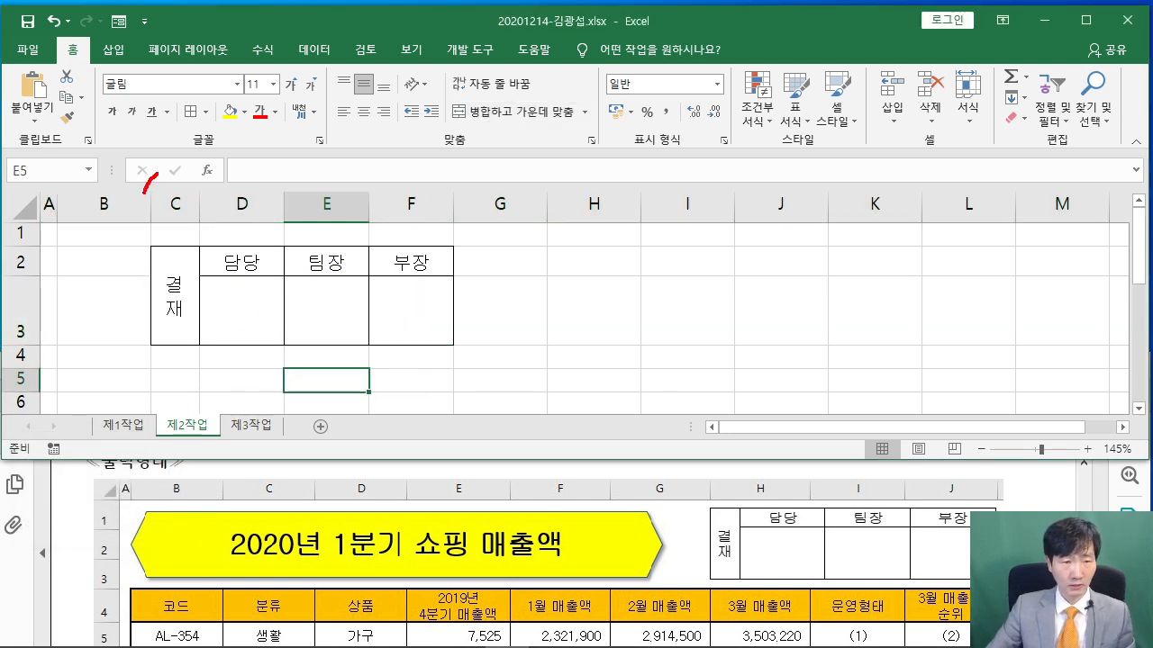
{"action": "left_click_drag", "start_coordinate": [207, 191], "coordinate": [426, 165]}
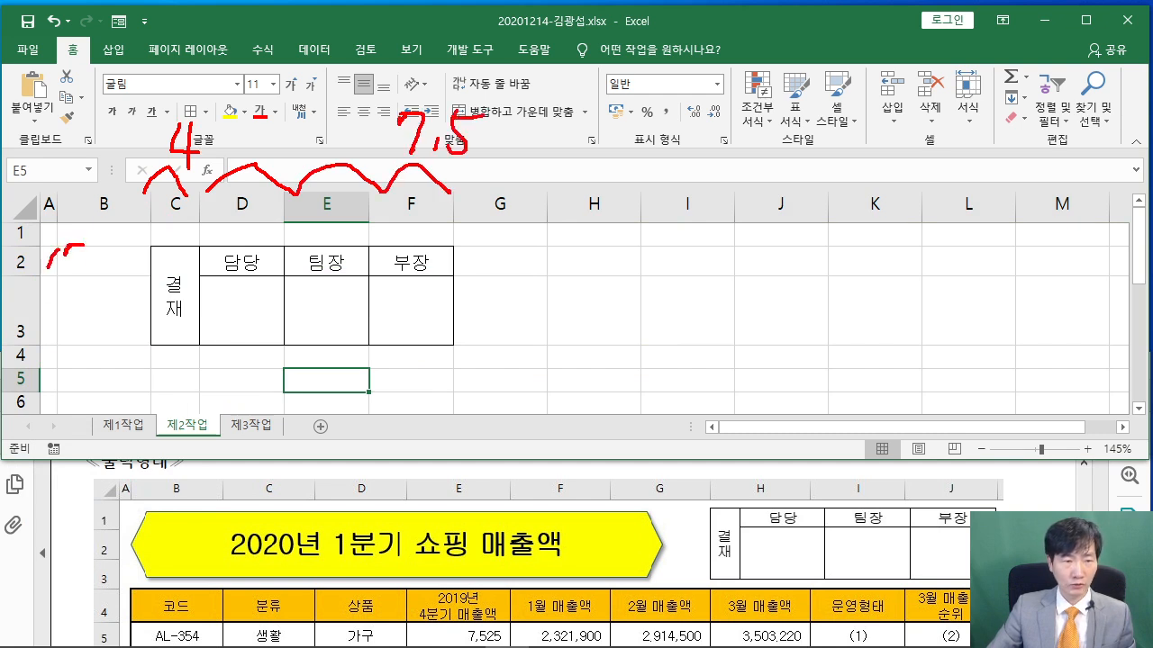
{"action": "mouse_move", "coordinate": [108, 240]}
{"action": "left_mouse_down"}
{"action": "mouse_move", "coordinate": [101, 267]}
{"action": "mouse_move", "coordinate": [136, 240]}
{"action": "left_mouse_up"}
{"action": "left_click_drag", "start_coordinate": [56, 306], "coordinate": [87, 321]}
{"action": "left_click_drag", "start_coordinate": [70, 308], "coordinate": [63, 339]}
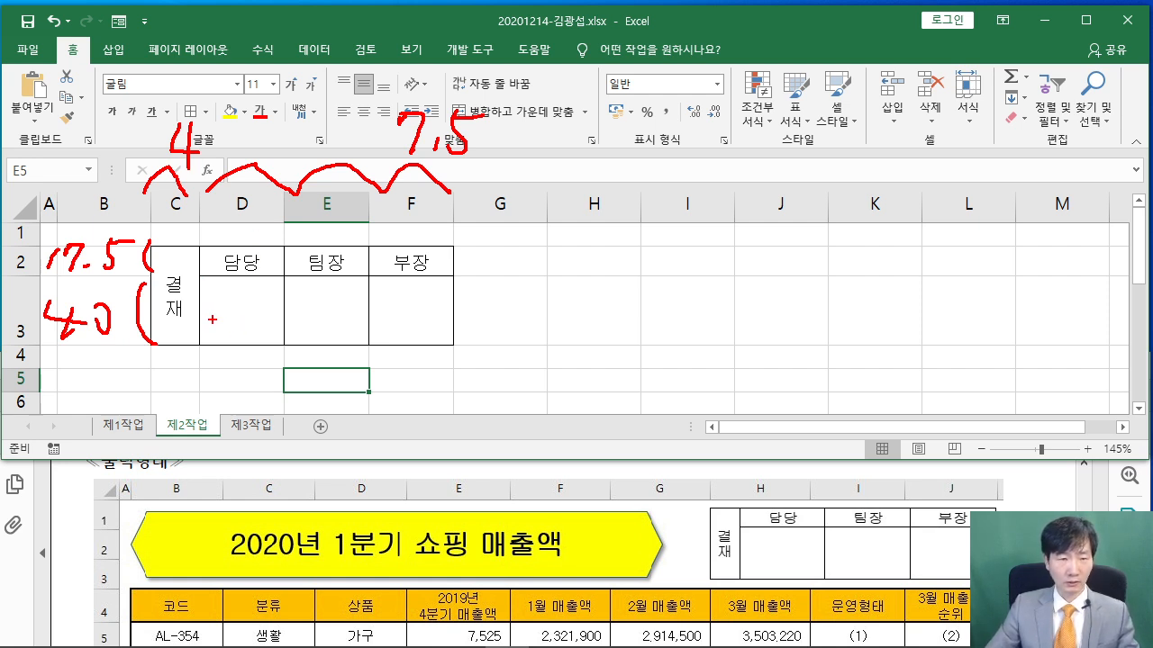
{"action": "left_click_drag", "start_coordinate": [190, 304], "coordinate": [393, 301]}
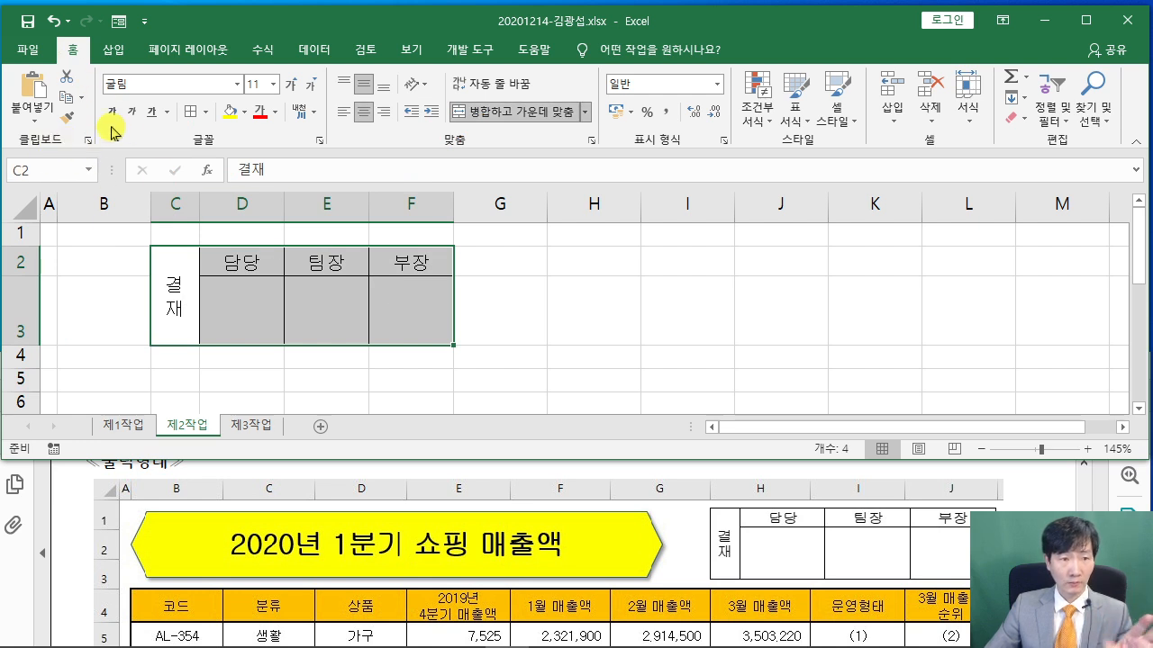
Copy the approval box as a picture and paste it at H1 on 제1작업
{"action": "left_click", "coordinate": [81, 97]}
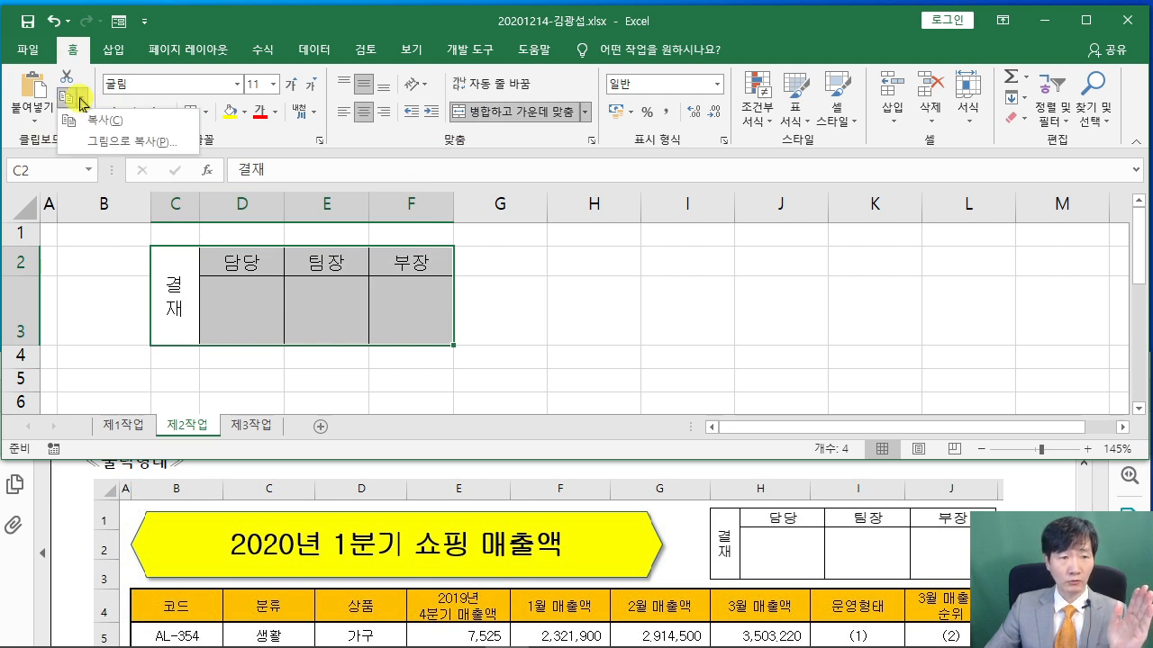
{"action": "left_click", "coordinate": [180, 142]}
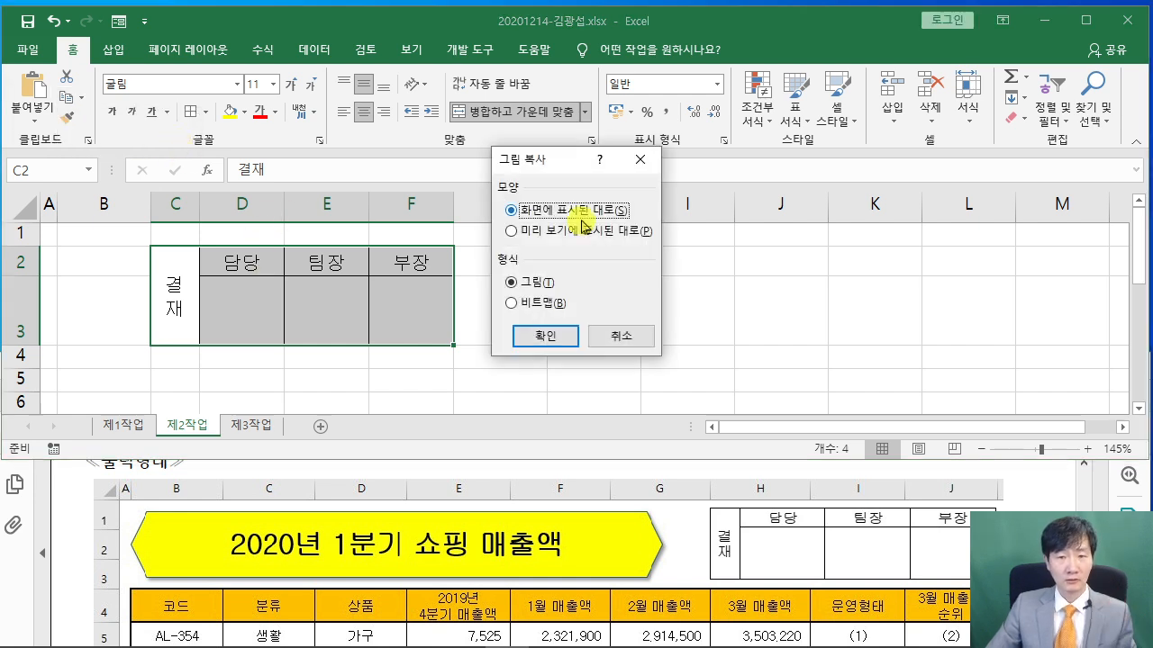
{"action": "left_click", "coordinate": [126, 426]}
{"action": "left_click", "coordinate": [658, 228]}
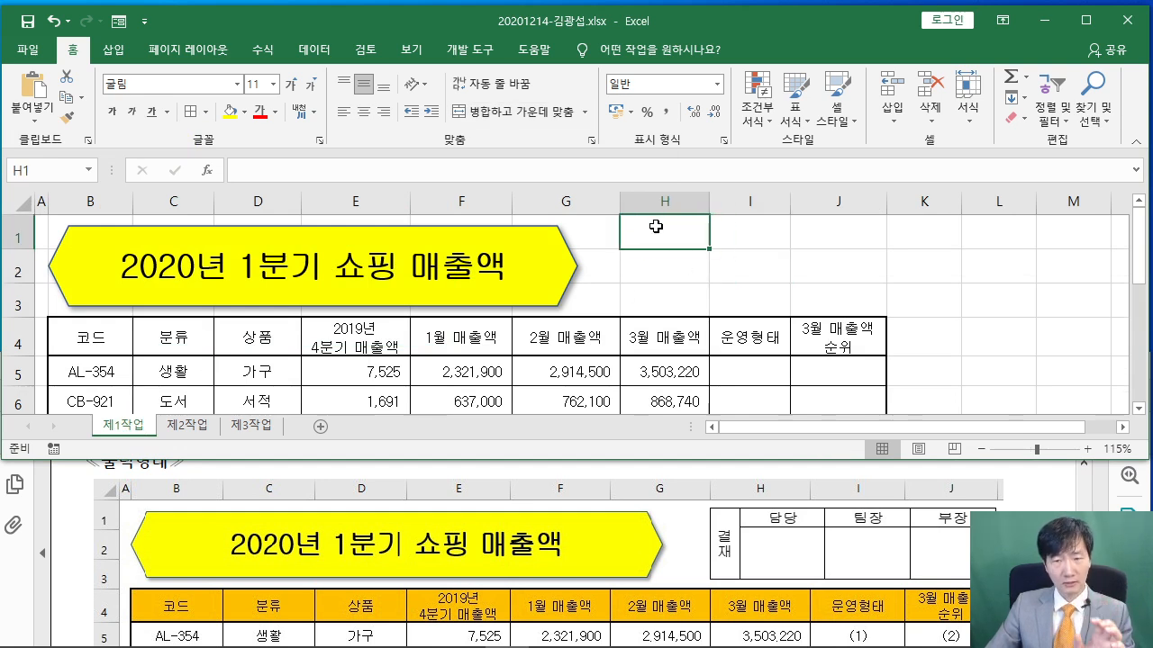
{"action": "right_click", "coordinate": [656, 227]}
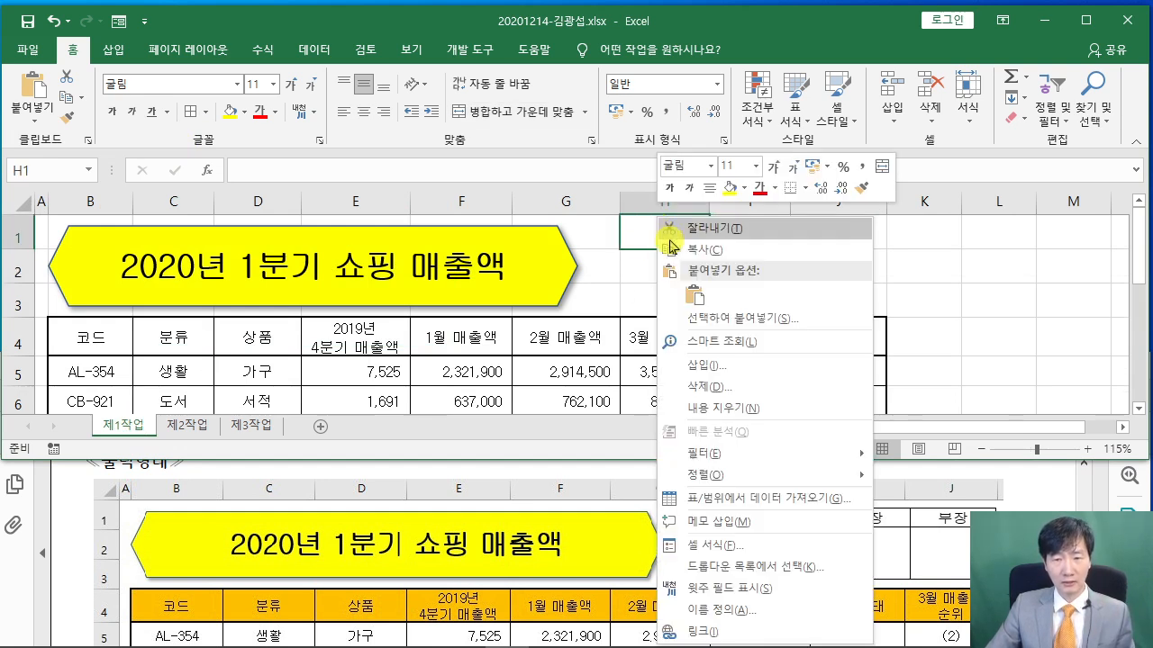
{"action": "left_click", "coordinate": [698, 298]}
Move and resize the approval picture to span H1:J3
{"action": "left_click_drag", "start_coordinate": [767, 259], "coordinate": [793, 275]}
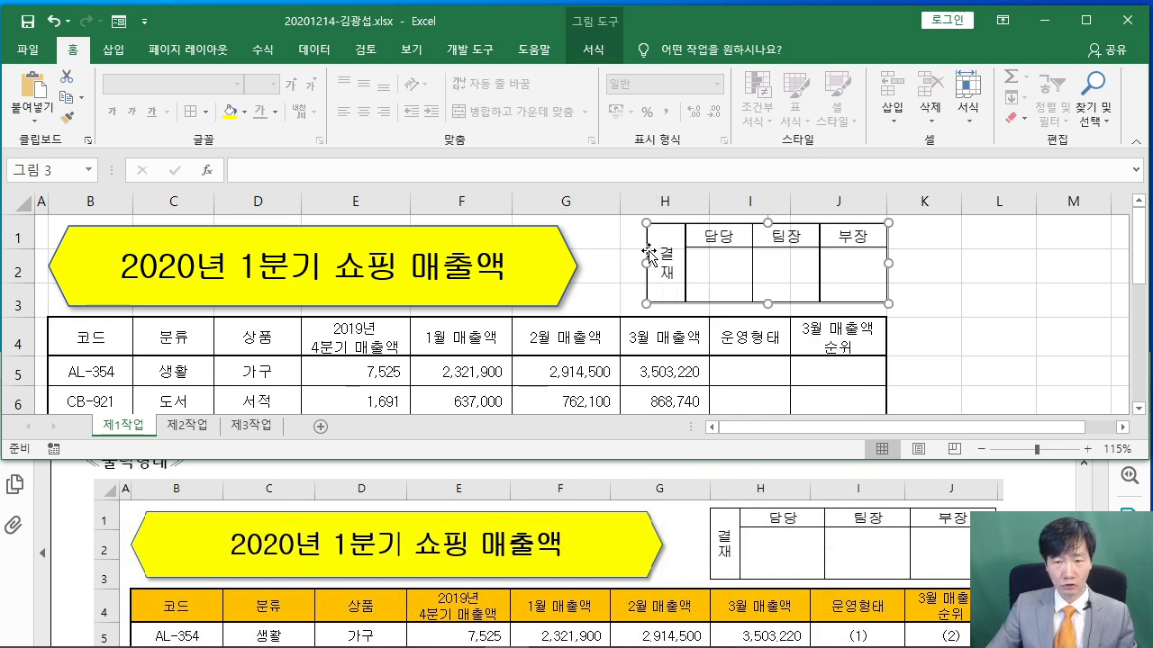
{"action": "left_click_drag", "start_coordinate": [648, 262], "coordinate": [619, 262]}
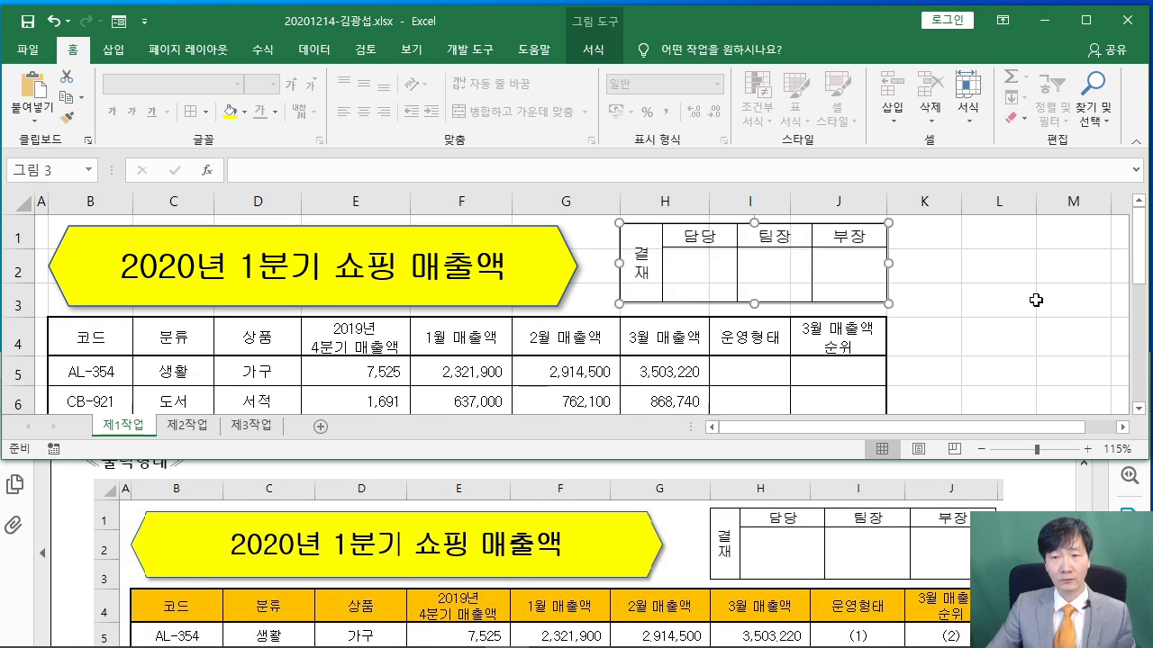
{"action": "left_click", "coordinate": [1038, 299]}
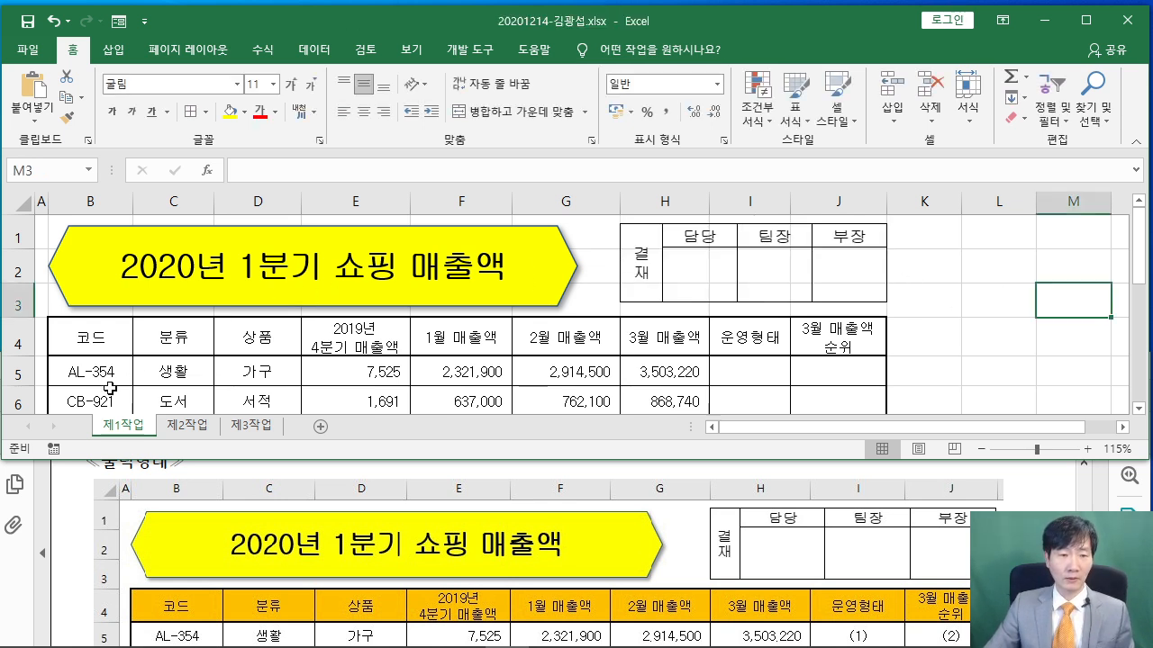
Delete columns C through F holding the original approval table on 제2작업
{"action": "left_click", "coordinate": [187, 425]}
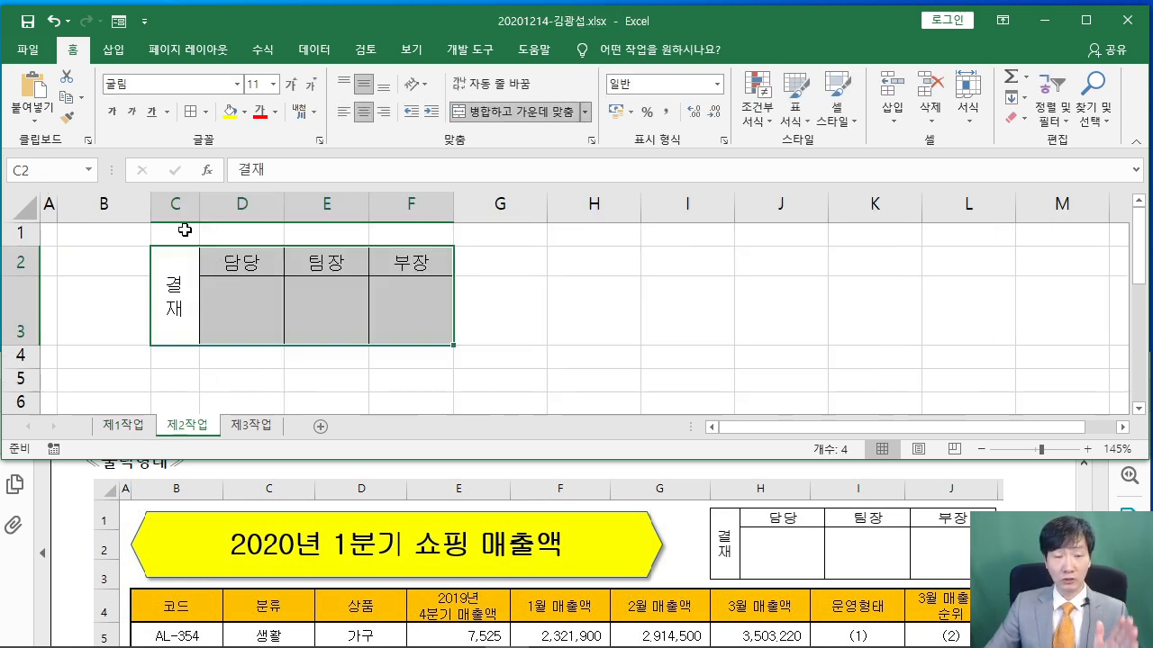
{"action": "left_click_drag", "start_coordinate": [171, 201], "coordinate": [412, 202]}
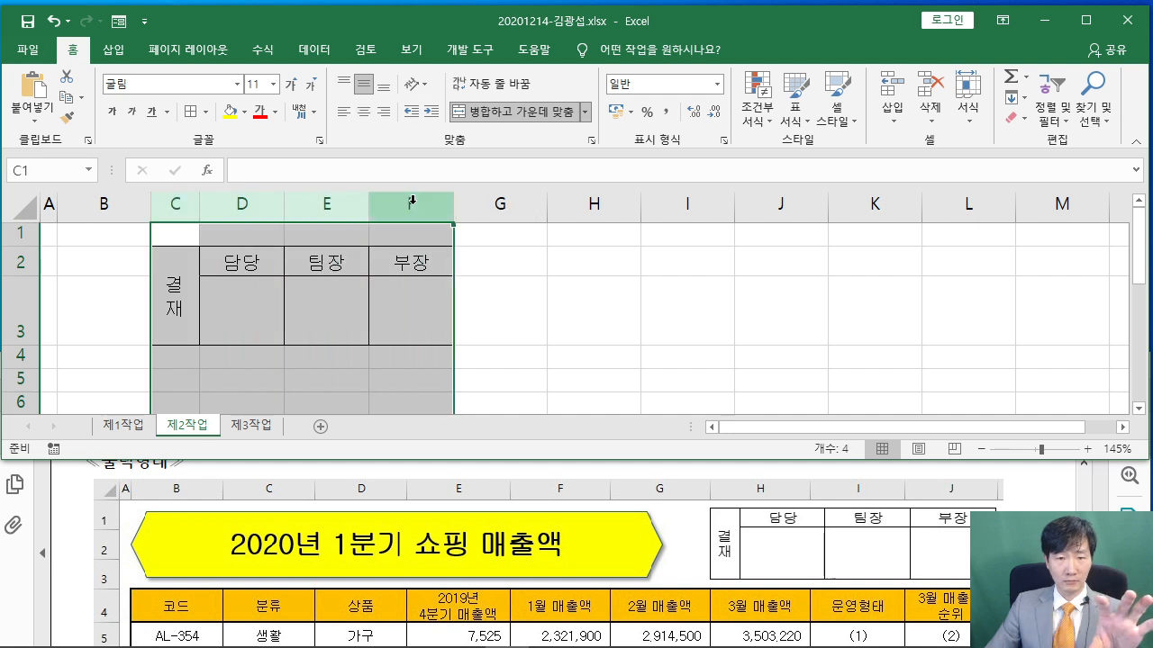
{"action": "right_click", "coordinate": [411, 201]}
{"action": "left_click", "coordinate": [489, 352]}
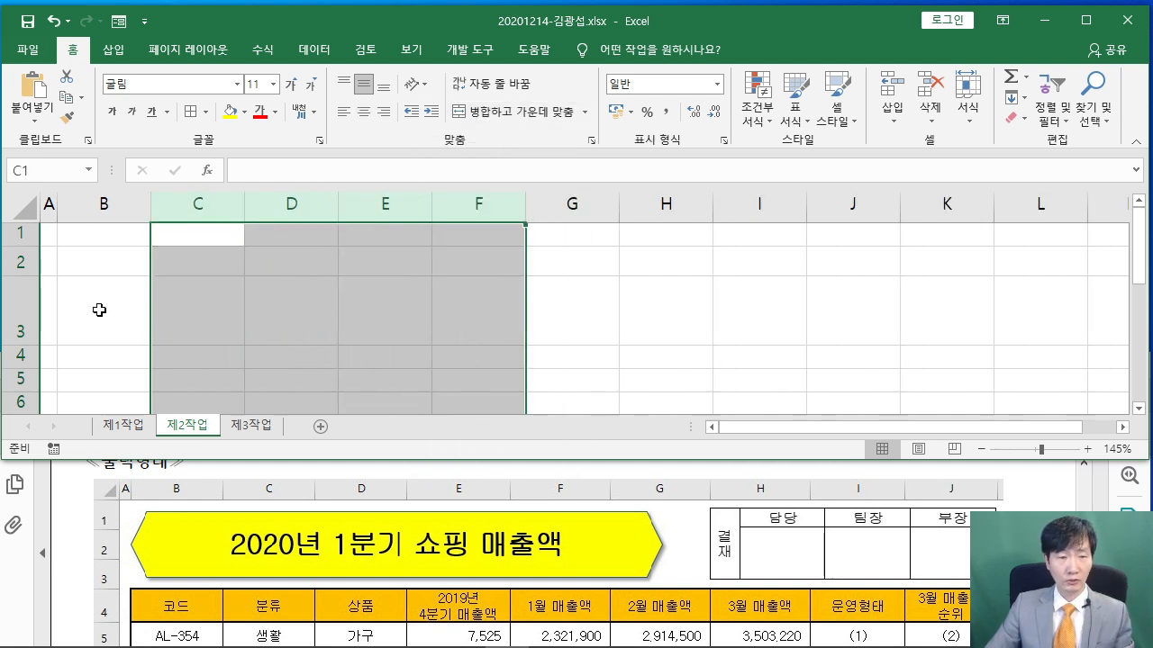
Delete the enlarged rows 2 and 3, then return to 제1작업
{"action": "left_click_drag", "start_coordinate": [18, 261], "coordinate": [29, 310]}
{"action": "right_click", "coordinate": [29, 310]}
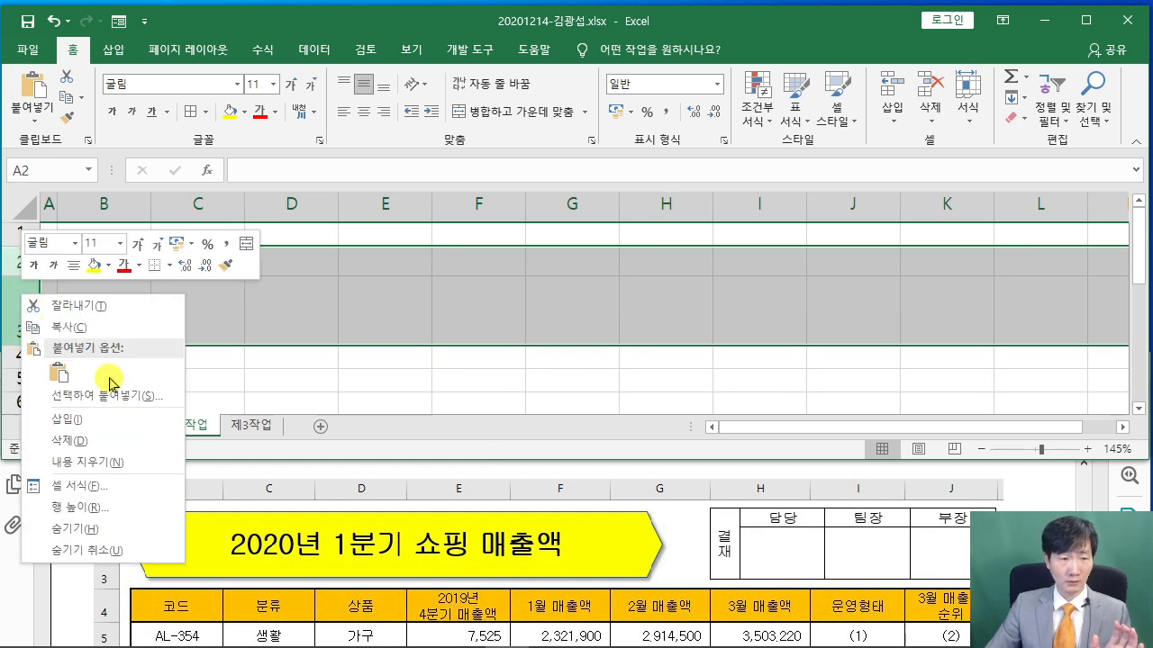
{"action": "left_click", "coordinate": [110, 427]}
{"action": "left_click", "coordinate": [307, 347]}
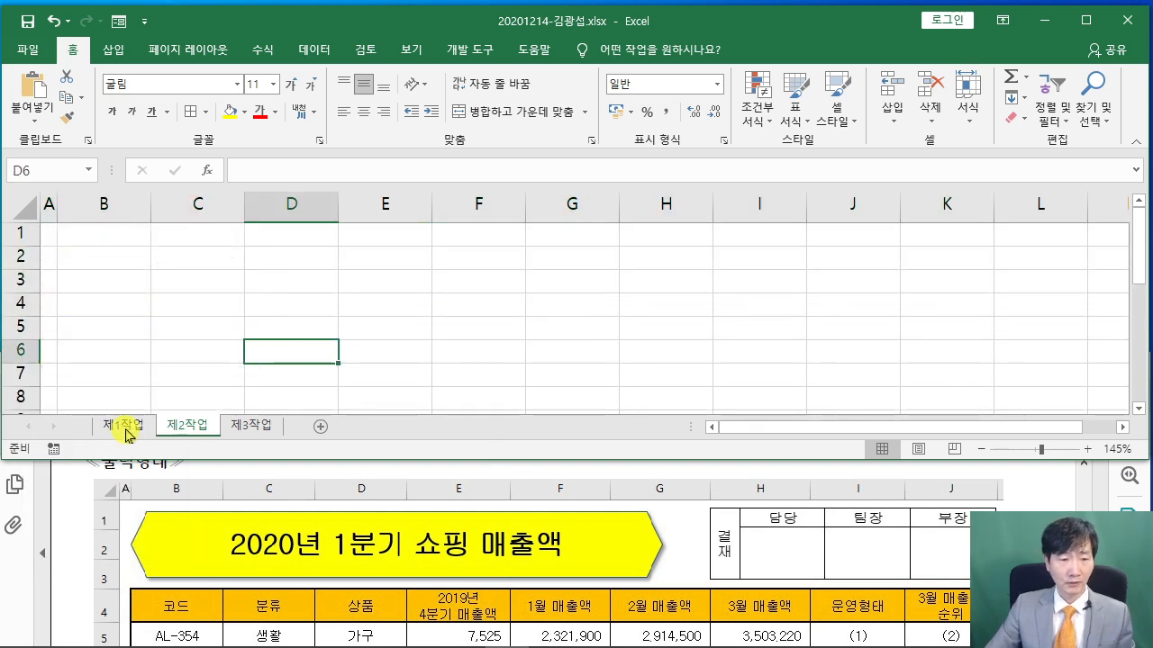
{"action": "left_click", "coordinate": [127, 435]}
{"action": "left_click", "coordinate": [924, 335]}
Check the fill requirement in the PDF, then select B4:J4 together with G14 and I14
{"action": "left_click", "coordinate": [1036, 499]}
{"action": "scroll", "coordinate": [1033, 510], "scroll_direction": "down", "scroll_amount": 3}
{"action": "scroll", "coordinate": [1026, 509], "scroll_direction": "down", "scroll_amount": 10}
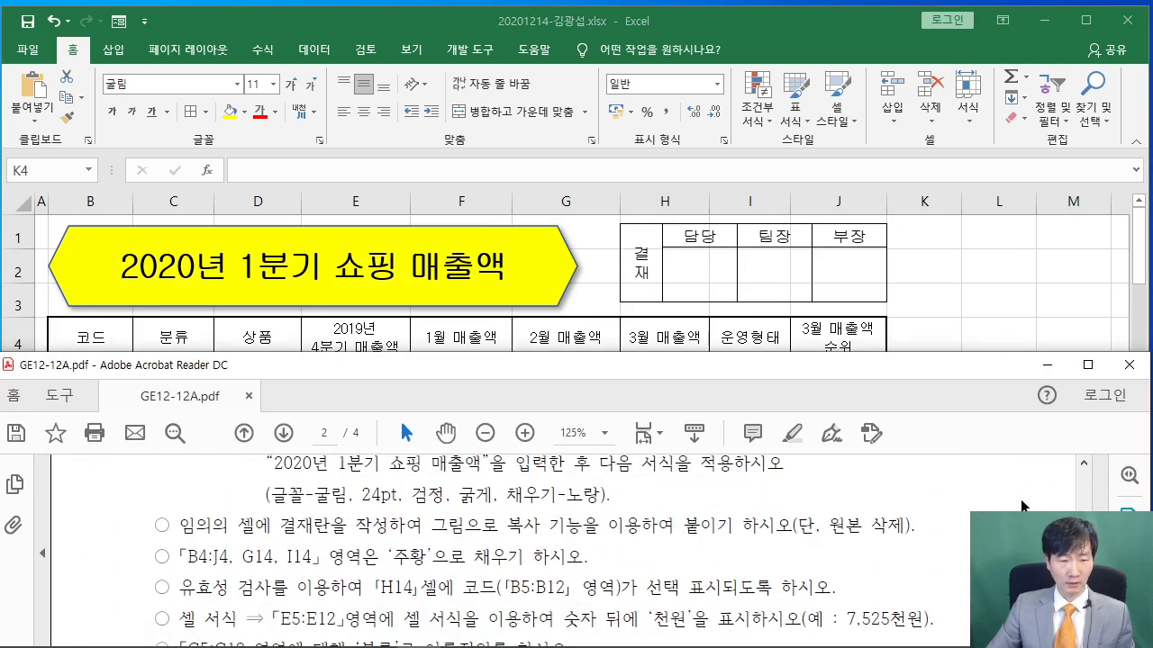
{"action": "scroll", "coordinate": [1020, 499], "scroll_direction": "down", "scroll_amount": 1}
{"action": "left_click_drag", "start_coordinate": [179, 514], "coordinate": [214, 514]}
{"action": "left_click", "coordinate": [250, 513]}
{"action": "left_click_drag", "start_coordinate": [88, 335], "coordinate": [847, 332]}
{"action": "scroll", "coordinate": [544, 335], "scroll_direction": "down", "scroll_amount": 2}
{"action": "scroll", "coordinate": [544, 335], "scroll_direction": "down", "scroll_amount": 1}
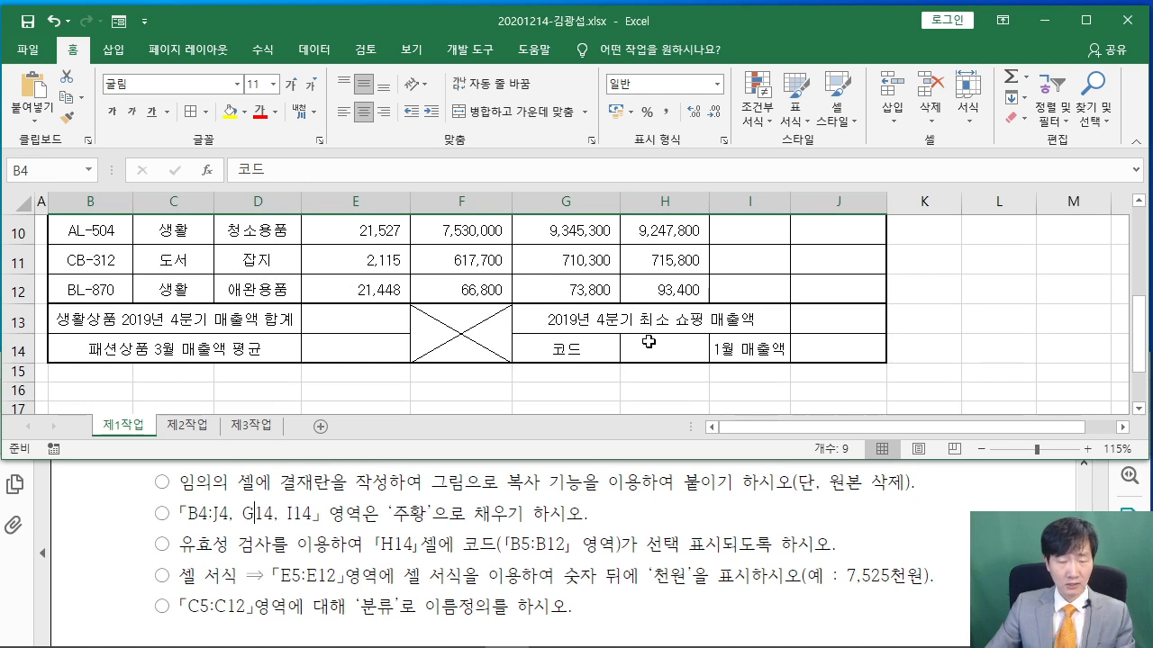
{"action": "left_click", "coordinate": [573, 345], "text": "ctrl"}
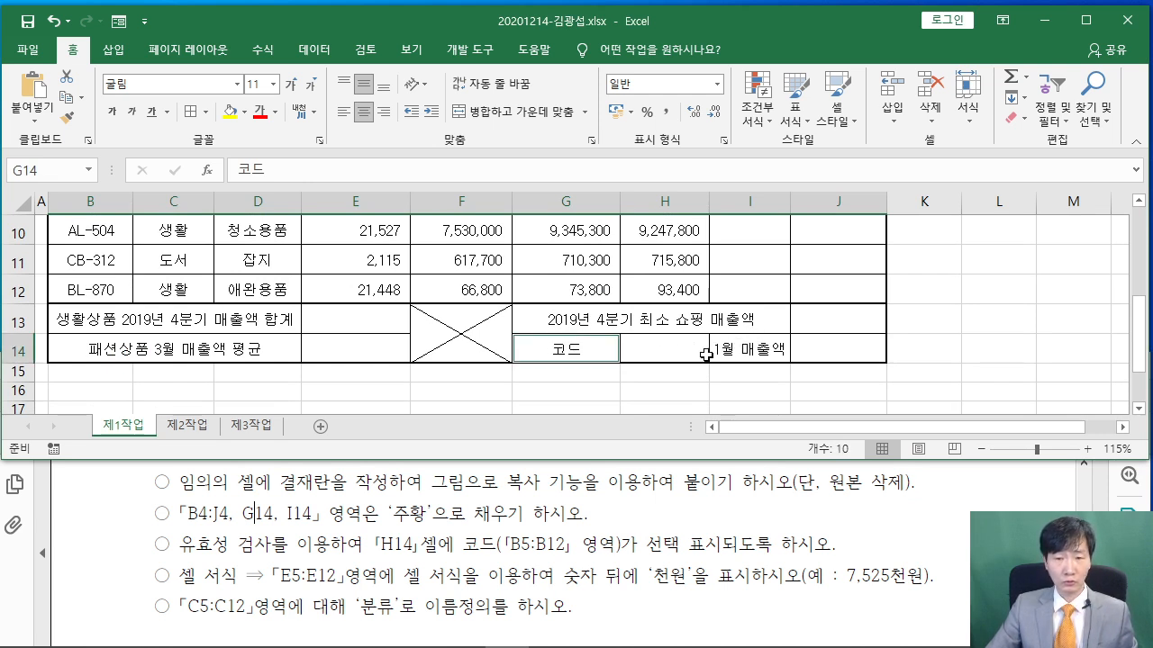
{"action": "left_click", "coordinate": [761, 351], "text": "ctrl"}
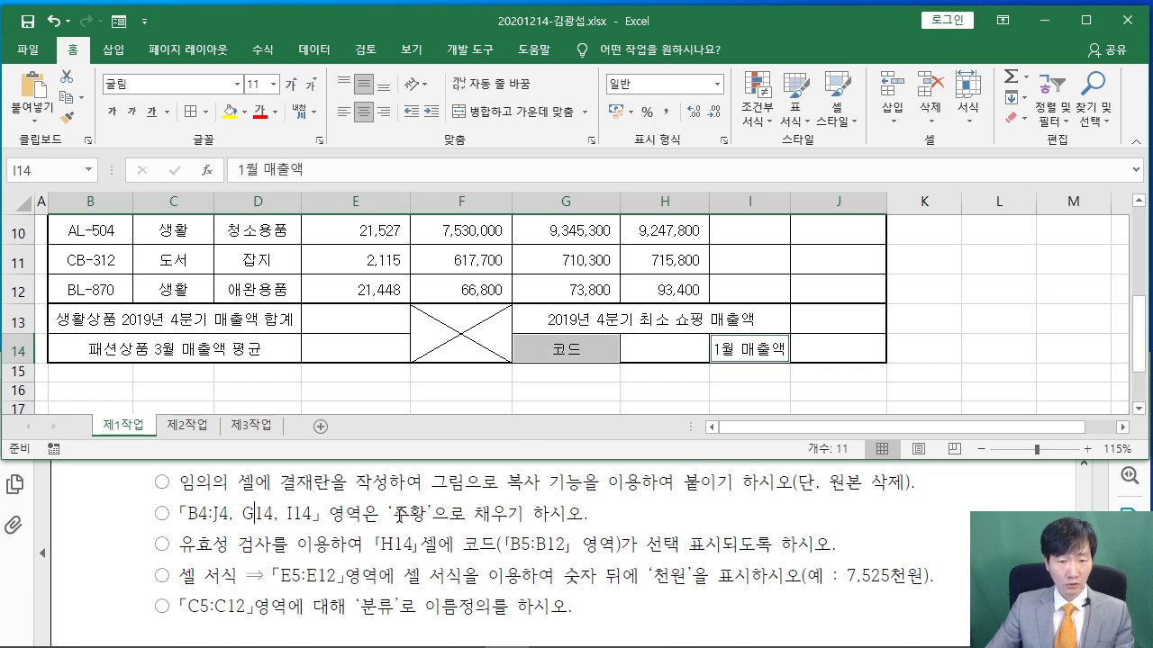
Fill the selected cells orange and check the result
{"action": "left_click", "coordinate": [244, 111]}
{"action": "left_click", "coordinate": [260, 253]}
{"action": "left_click", "coordinate": [376, 326]}
{"action": "scroll", "coordinate": [379, 301], "scroll_direction": "up", "scroll_amount": 2}
{"action": "scroll", "coordinate": [379, 300], "scroll_direction": "up", "scroll_amount": 1}
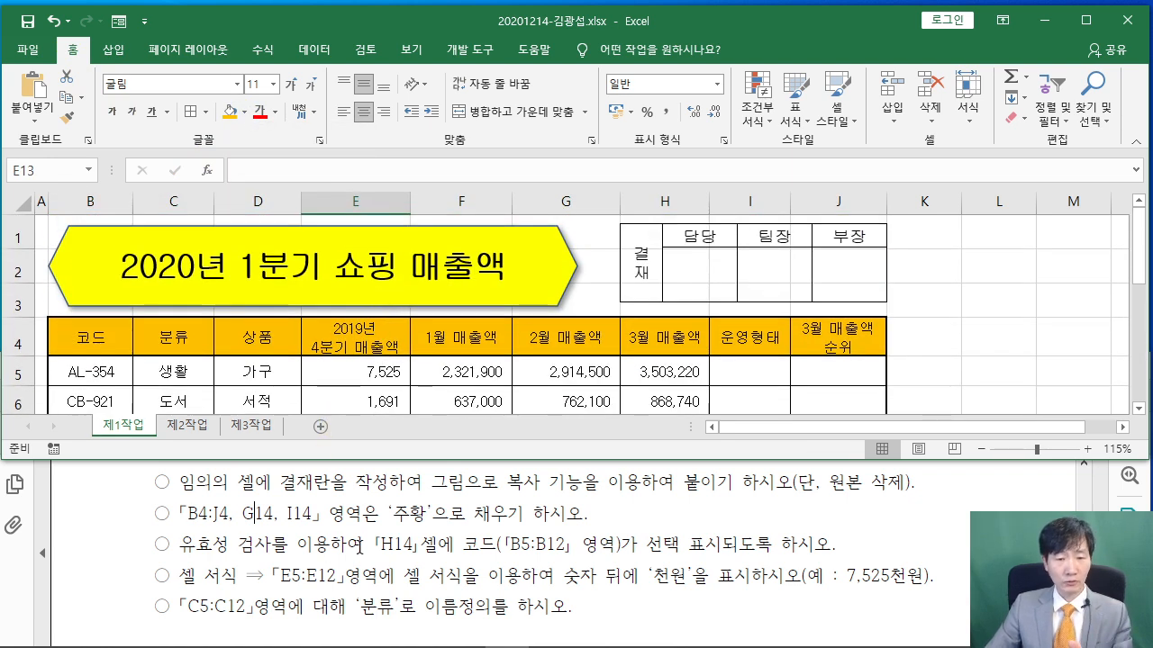
{"action": "left_click", "coordinate": [910, 293]}
{"action": "scroll", "coordinate": [864, 298], "scroll_direction": "down", "scroll_amount": 3}
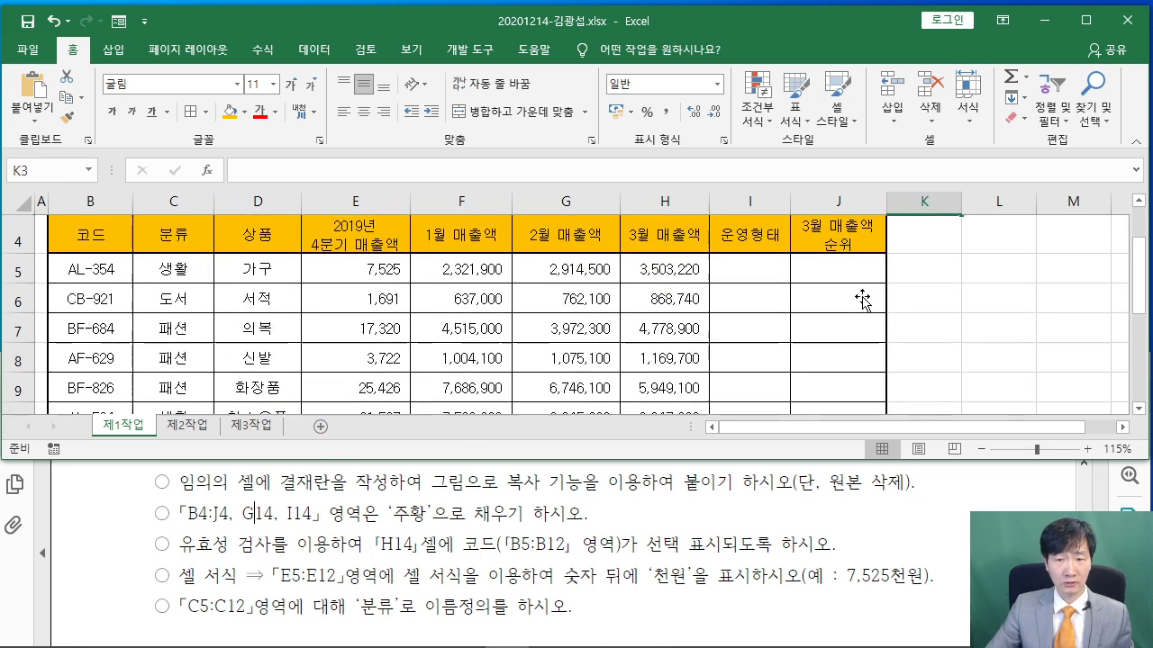
{"action": "left_click", "coordinate": [661, 345]}
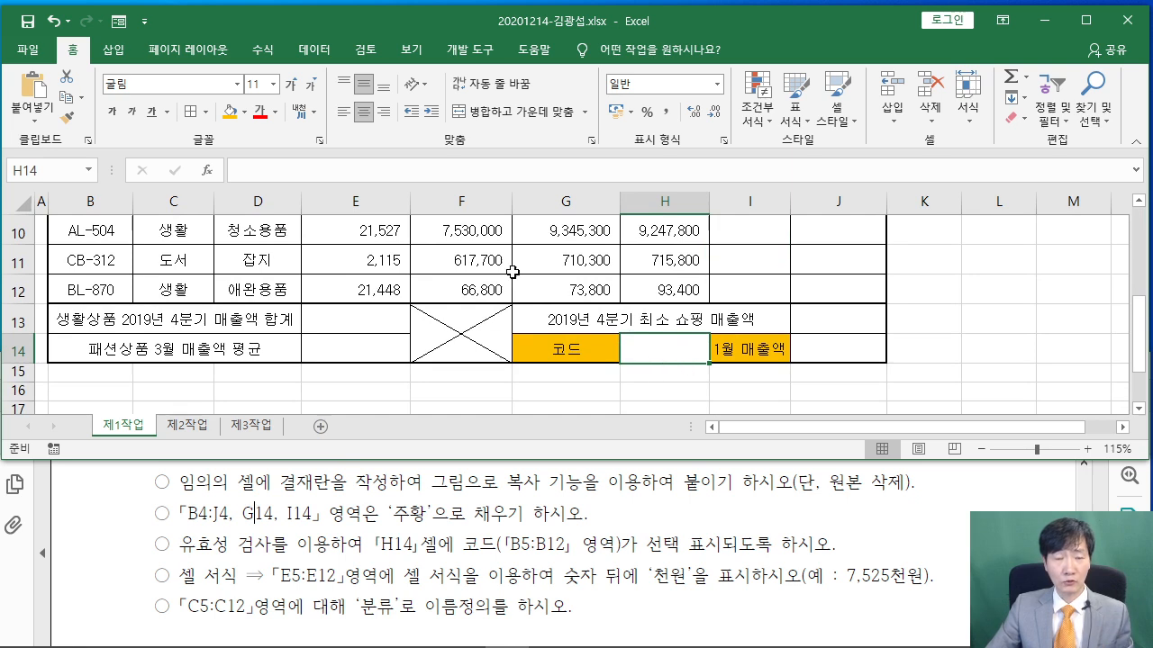
Add a data validation list to H14 using the codes in B5:B12 as its source
{"action": "left_click", "coordinate": [316, 51]}
{"action": "left_click", "coordinate": [309, 52]}
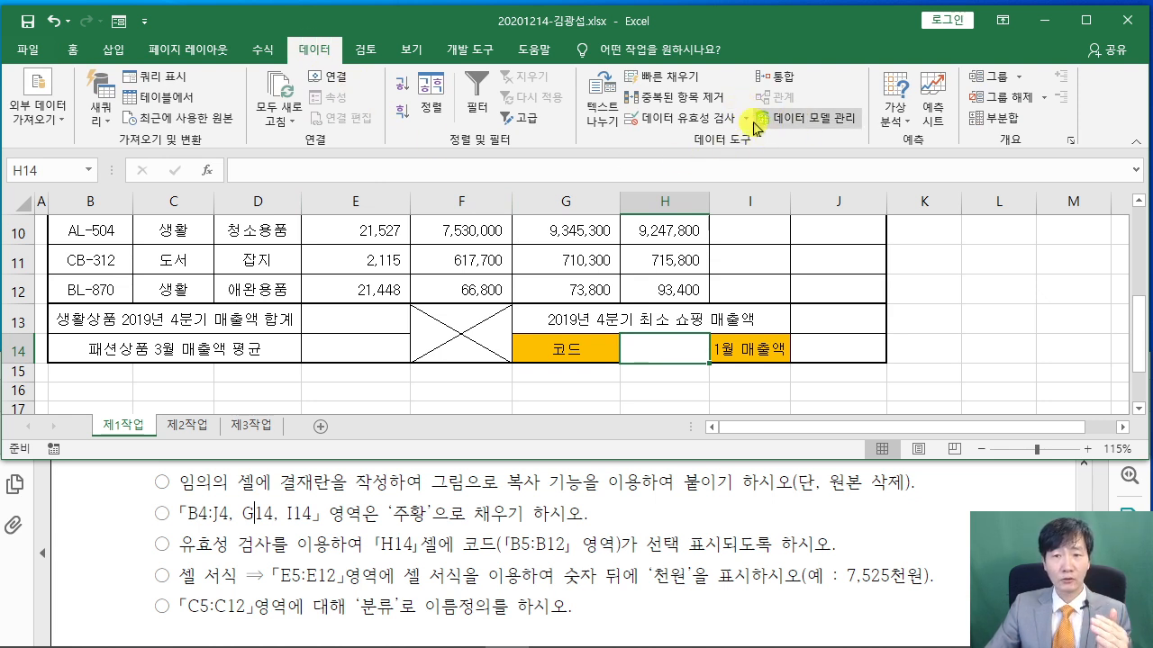
{"action": "left_click", "coordinate": [677, 127]}
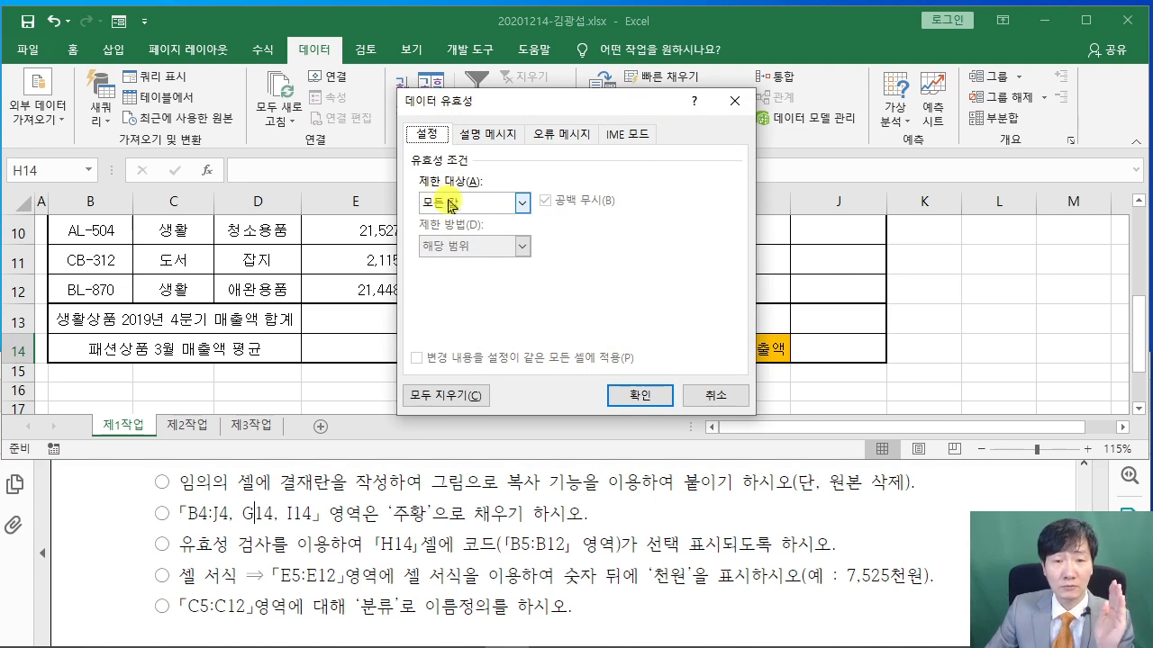
{"action": "left_click", "coordinate": [522, 204]}
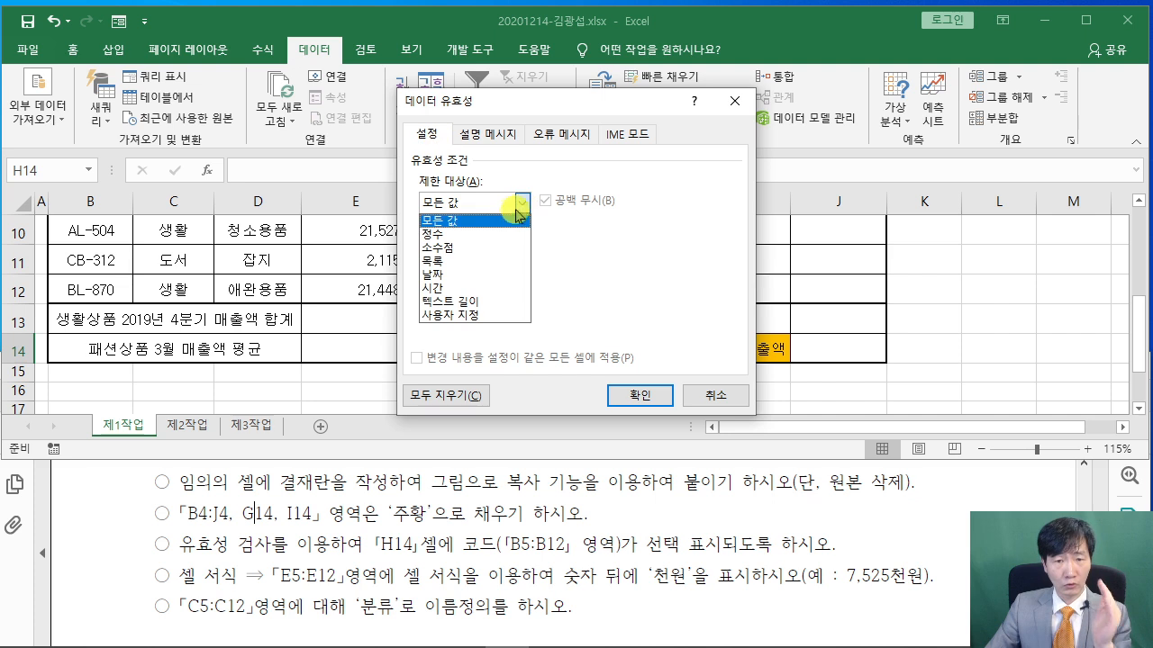
{"action": "left_click", "coordinate": [482, 261]}
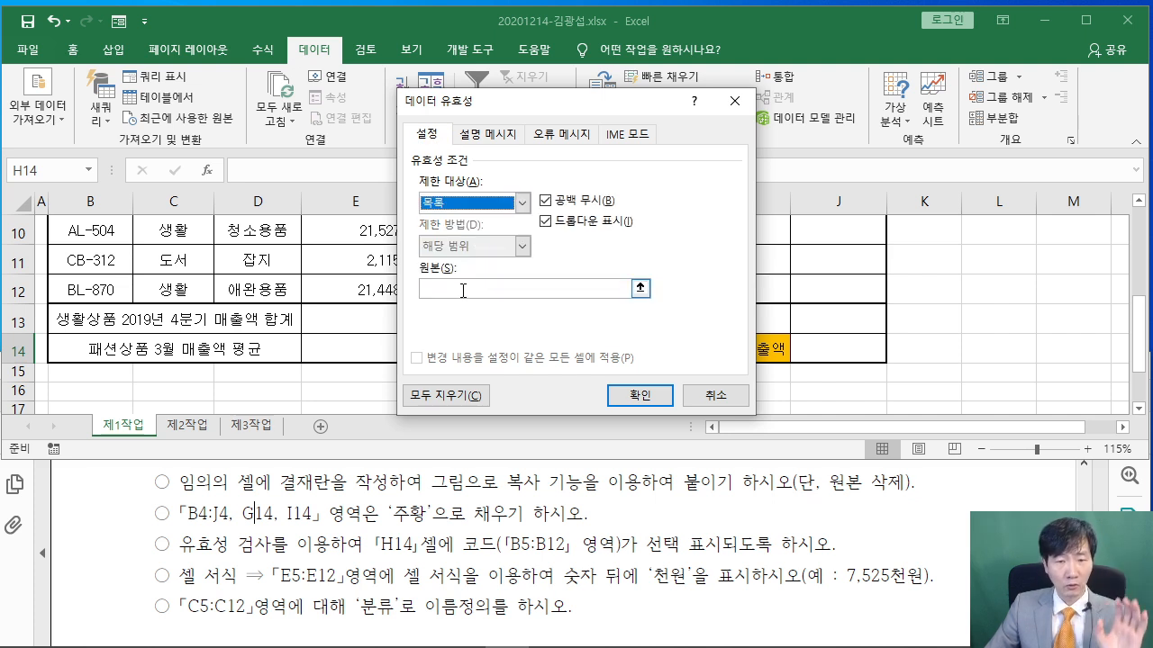
{"action": "left_click", "coordinate": [464, 288]}
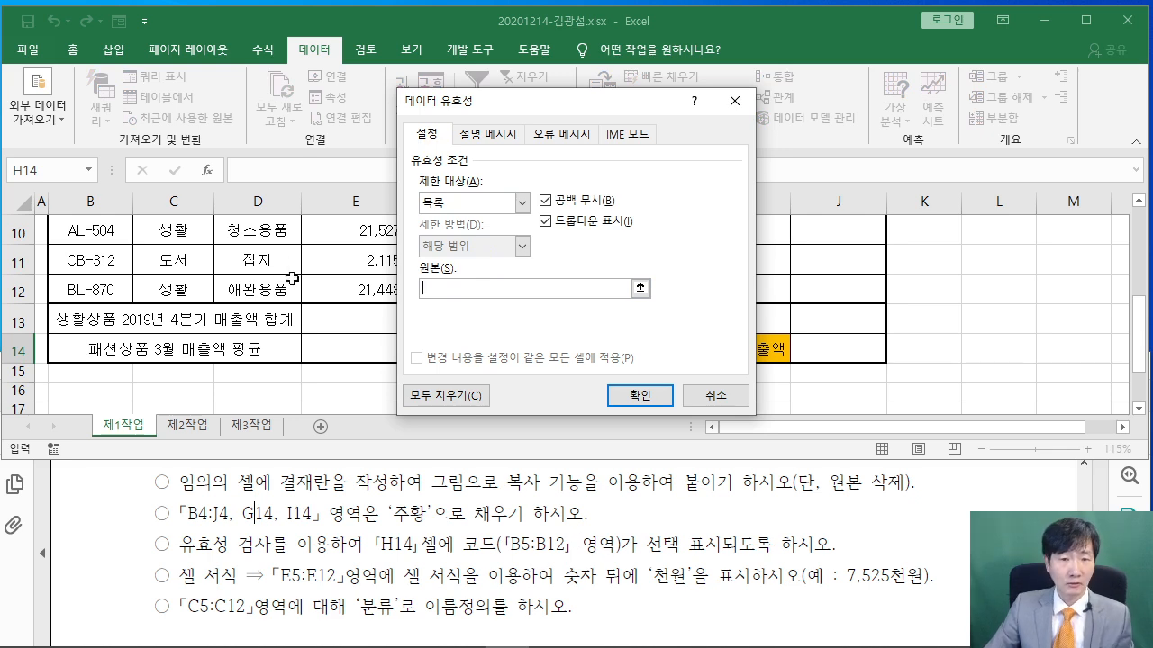
{"action": "scroll", "coordinate": [220, 315], "scroll_direction": "up", "scroll_amount": 3}
{"action": "scroll", "coordinate": [229, 303], "scroll_direction": "down", "scroll_amount": 1}
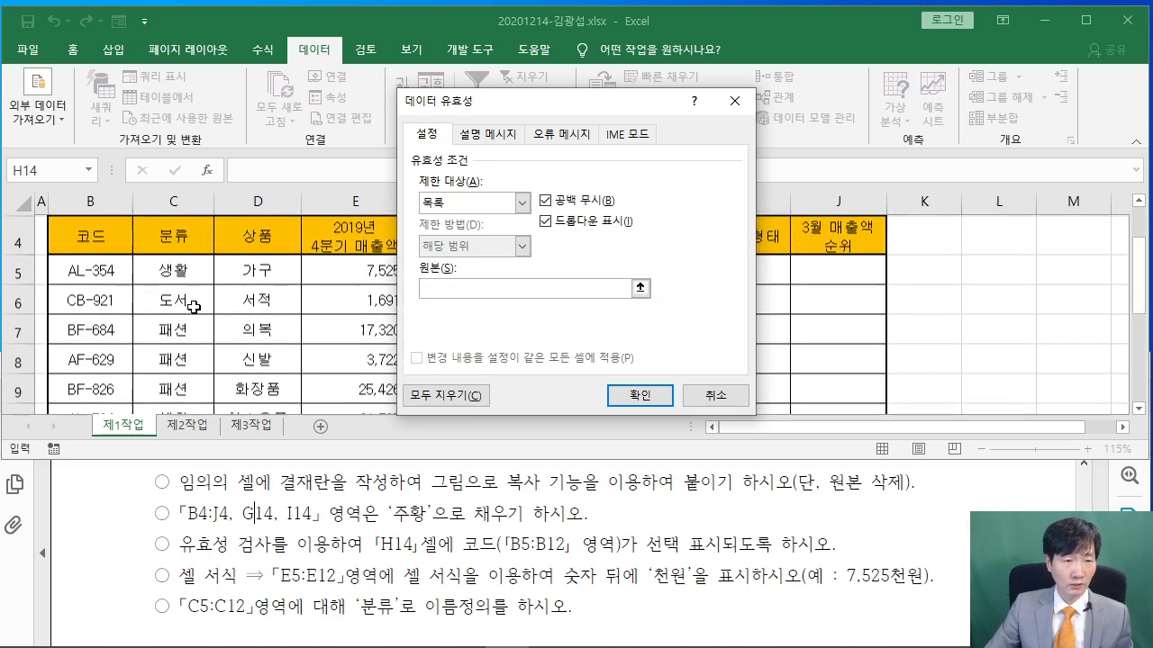
{"action": "left_click", "coordinate": [93, 268]}
{"action": "left_click_drag", "start_coordinate": [93, 268], "coordinate": [134, 347]}
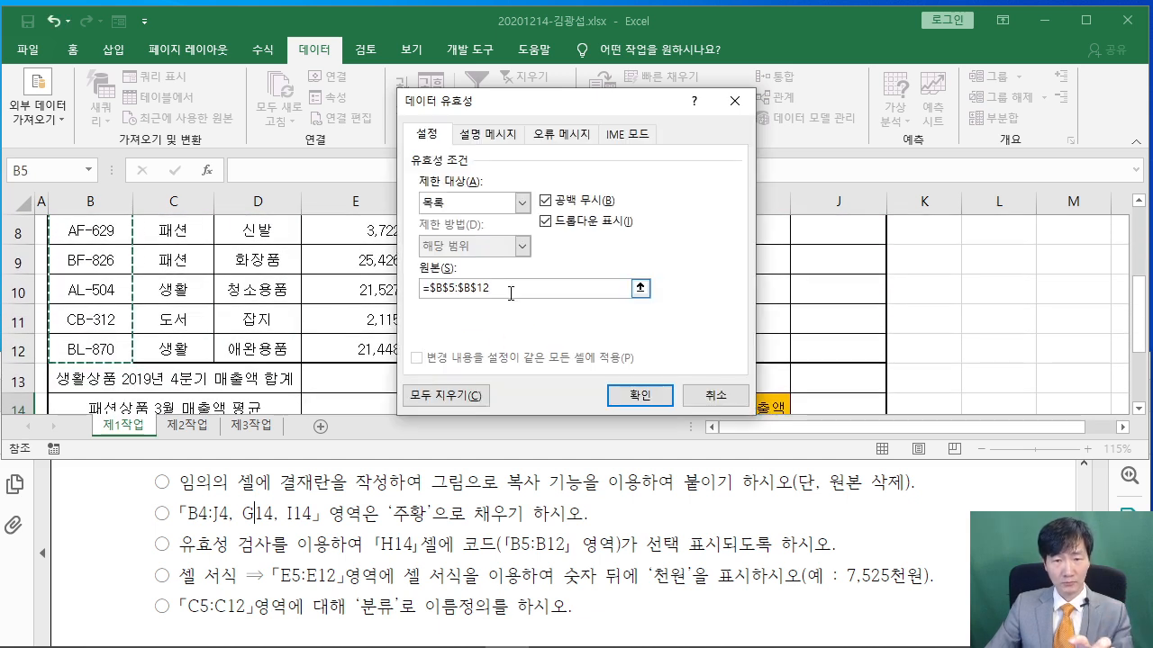
{"action": "left_click", "coordinate": [636, 395]}
Choose AL-354 from H14's dropdown list
{"action": "scroll", "coordinate": [684, 351], "scroll_direction": "down", "scroll_amount": 1}
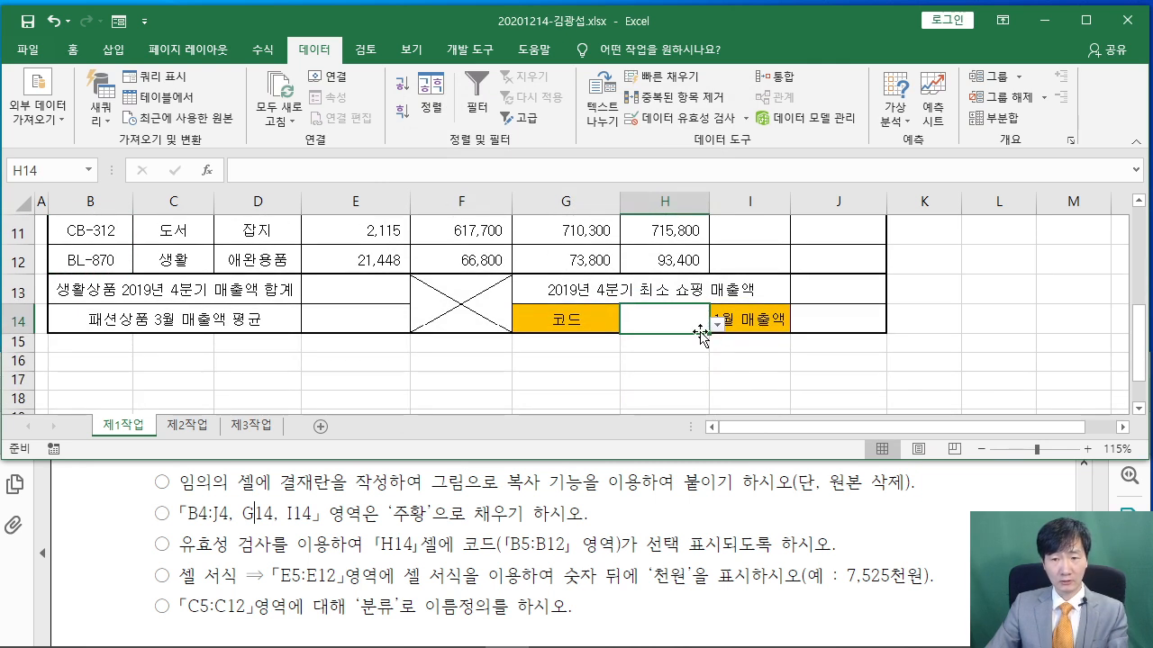
{"action": "left_click", "coordinate": [717, 324]}
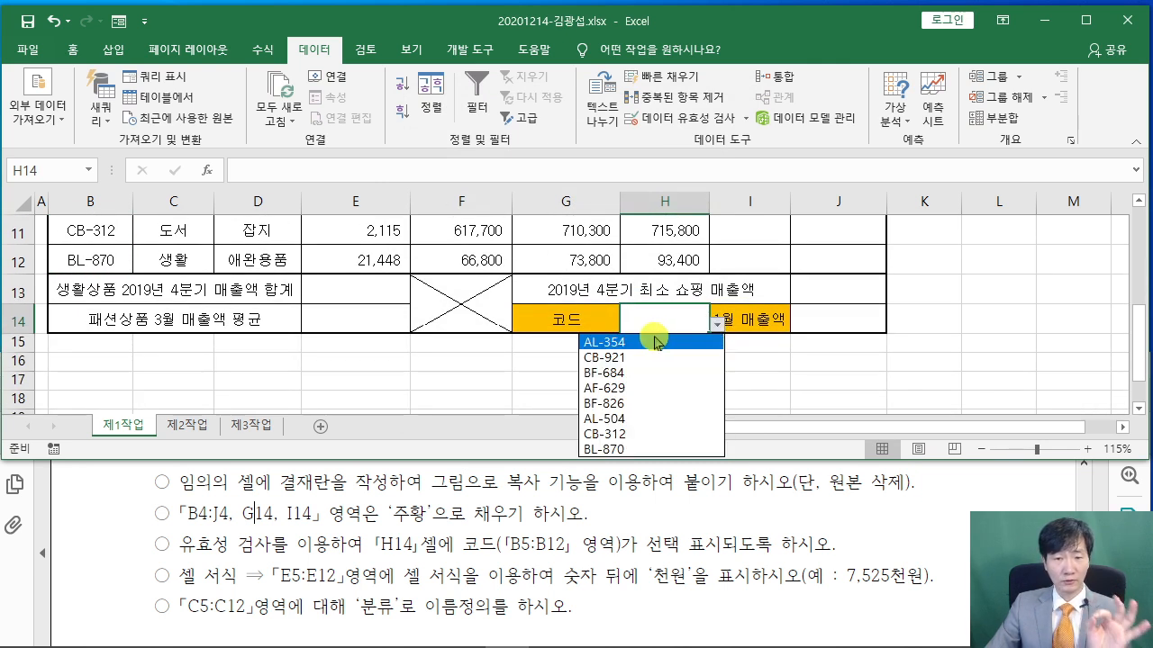
{"action": "left_click", "coordinate": [654, 343]}
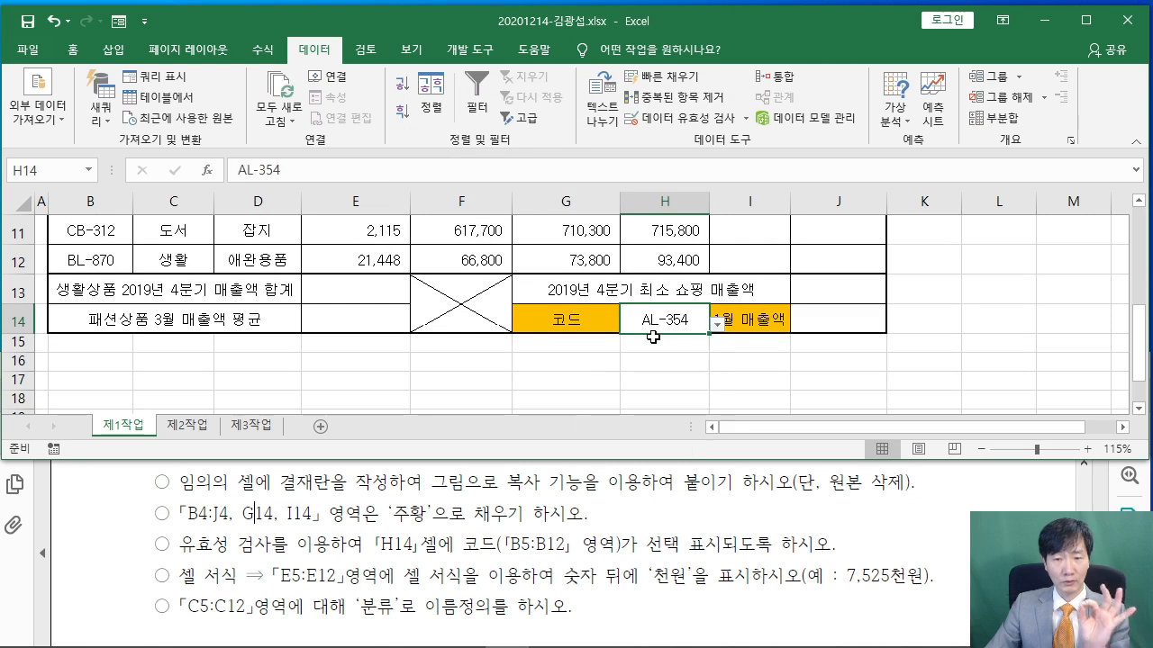
{"action": "left_click", "coordinate": [783, 379]}
Apply the custom number format #,##0"천원" to the sales cells E5:E12
{"action": "left_click_drag", "start_coordinate": [185, 584], "coordinate": [326, 576]}
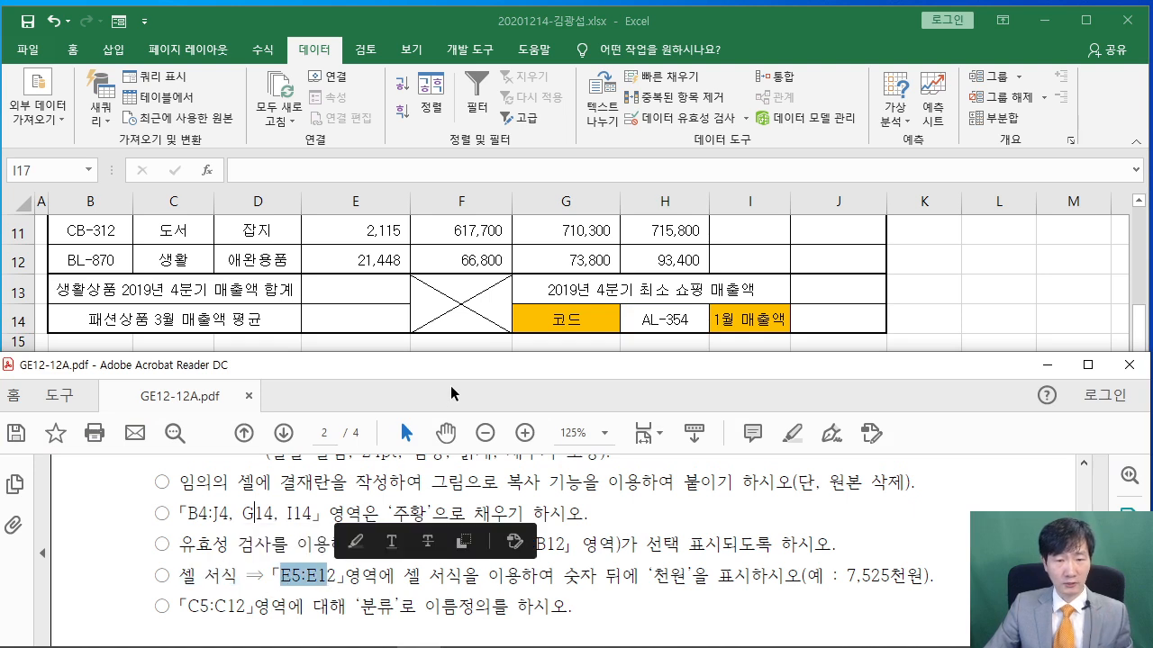
{"action": "left_click", "coordinate": [381, 295]}
{"action": "scroll", "coordinate": [377, 291], "scroll_direction": "up", "scroll_amount": 3}
{"action": "mouse_move", "coordinate": [347, 333]}
{"action": "left_mouse_down"}
{"action": "mouse_move", "coordinate": [359, 401]}
{"action": "mouse_move", "coordinate": [360, 344]}
{"action": "left_mouse_up"}
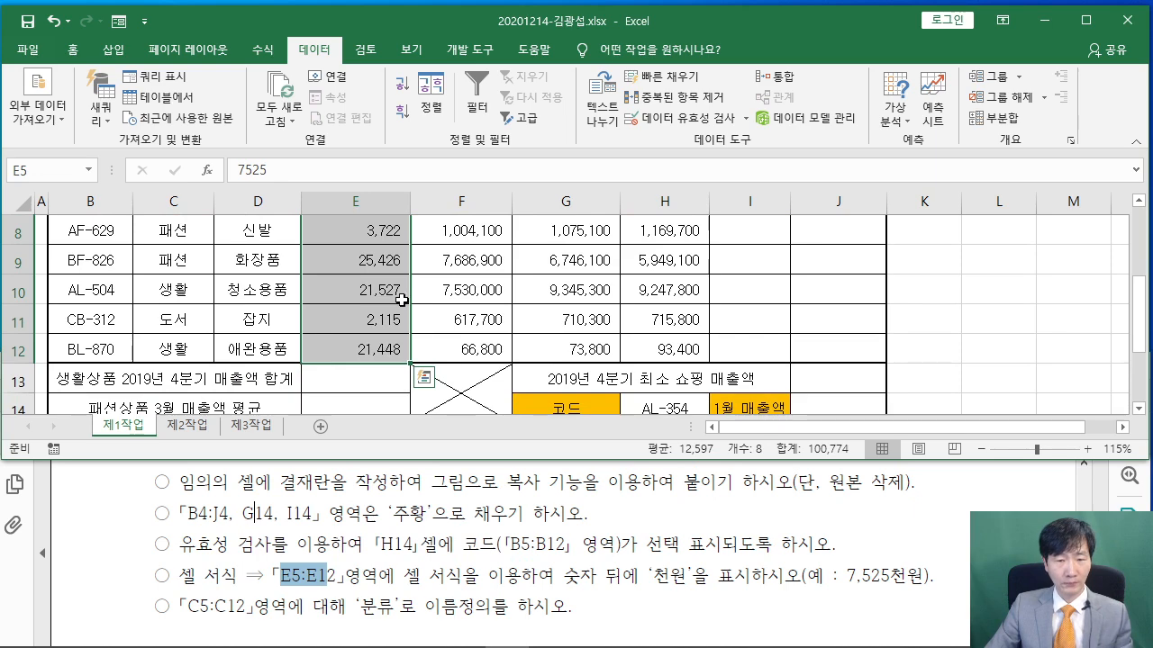
{"action": "right_click", "coordinate": [367, 256]}
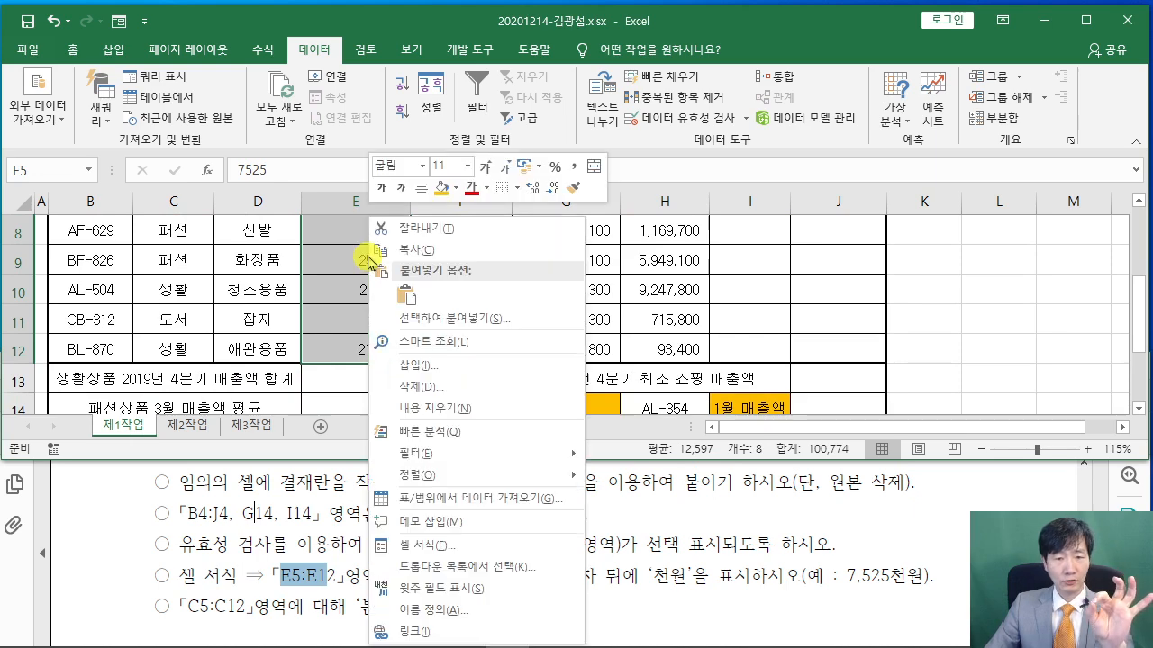
{"action": "left_click", "coordinate": [430, 545]}
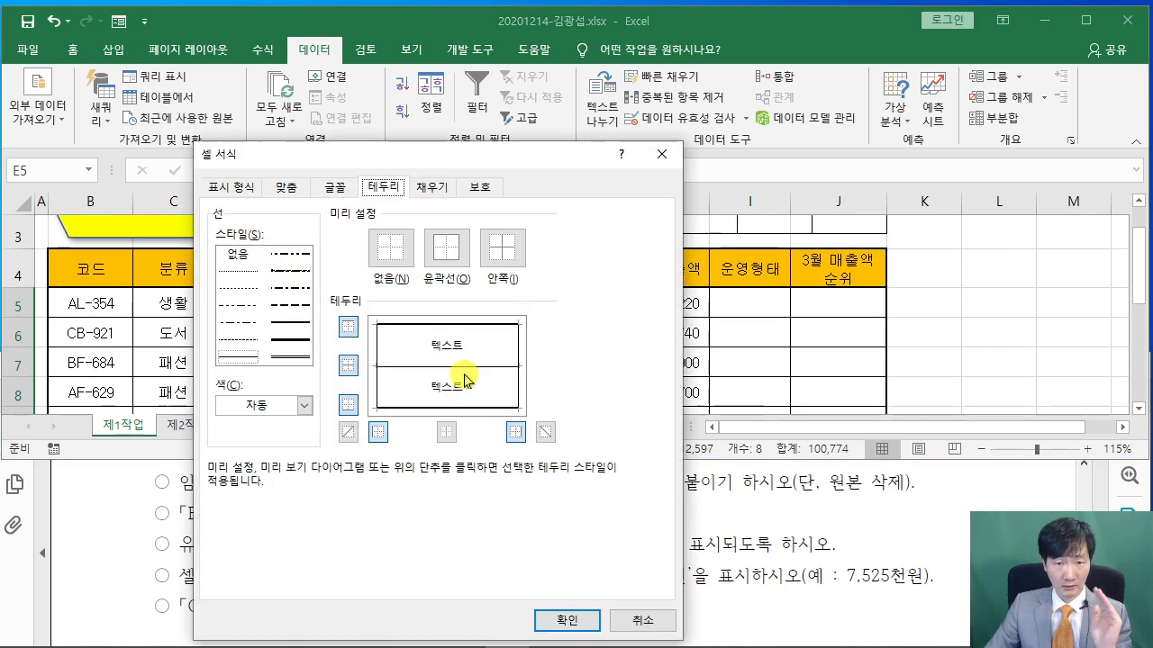
{"action": "left_click_drag", "start_coordinate": [609, 163], "coordinate": [611, 25]}
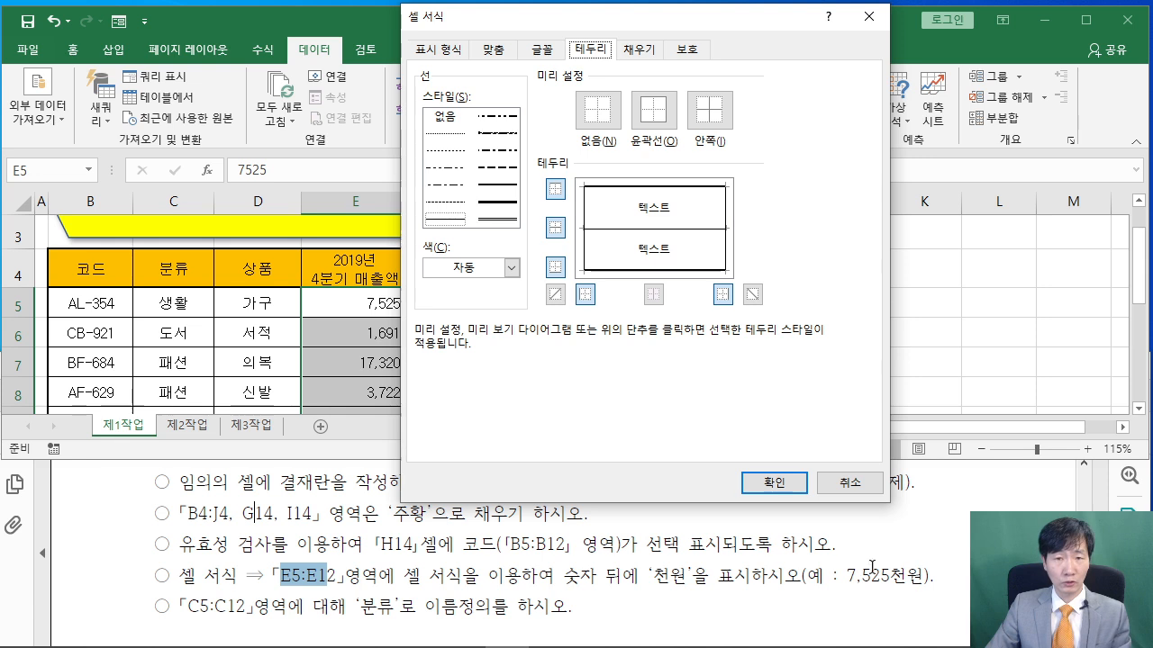
{"action": "left_click", "coordinate": [447, 54]}
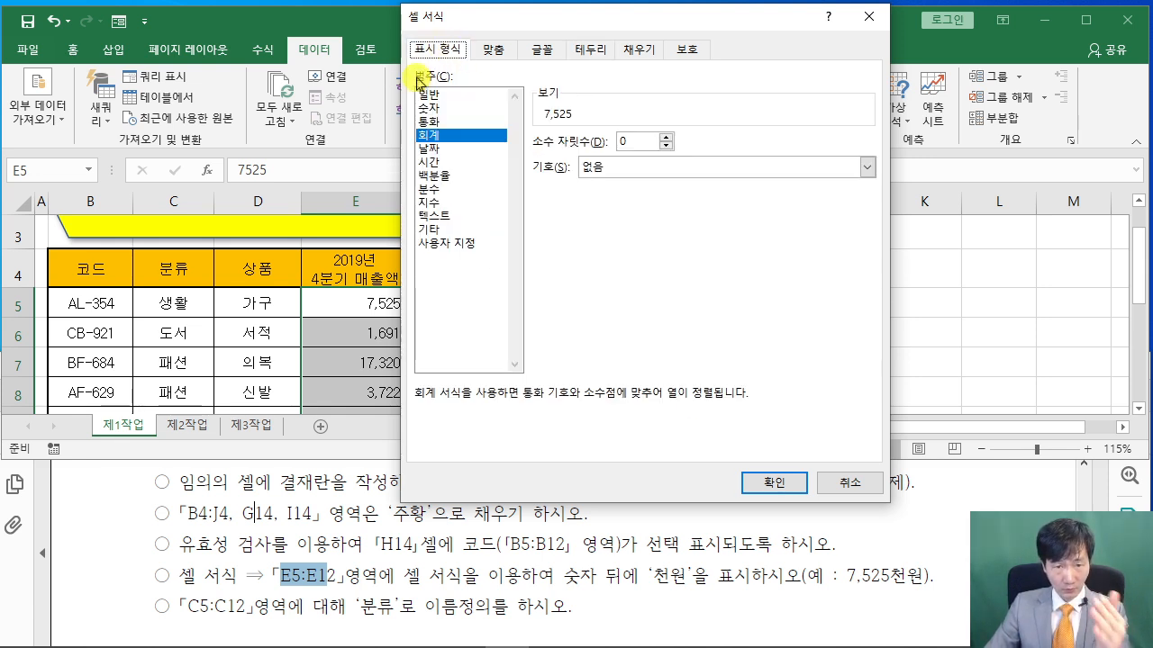
{"action": "left_click", "coordinate": [450, 243]}
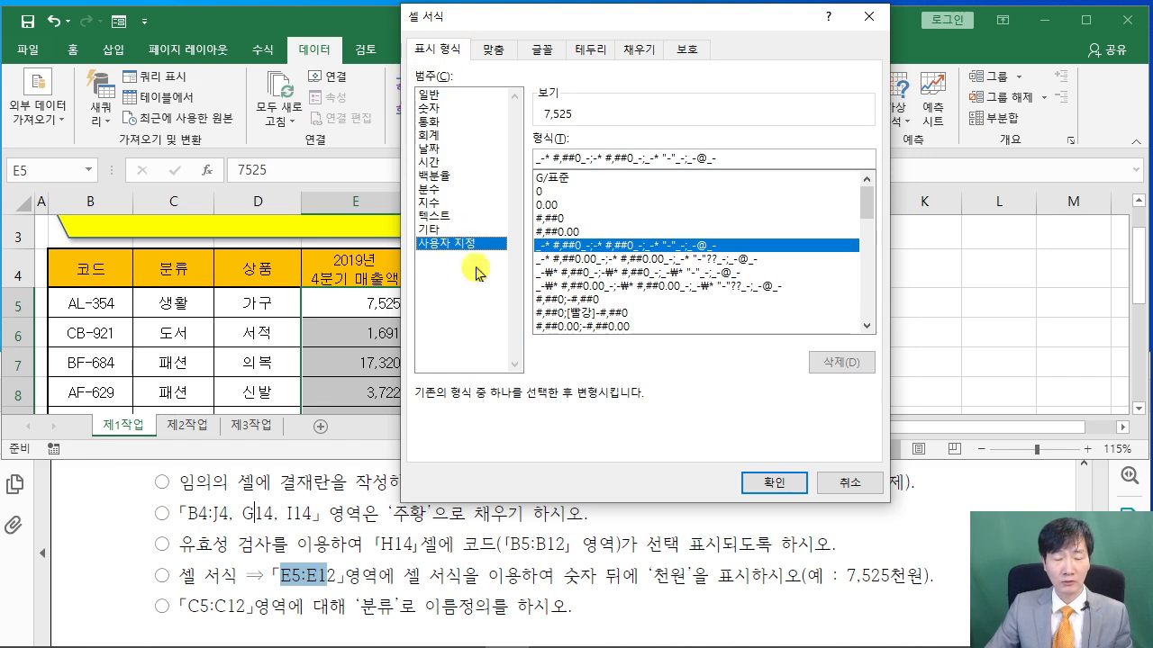
{"action": "left_click", "coordinate": [552, 219]}
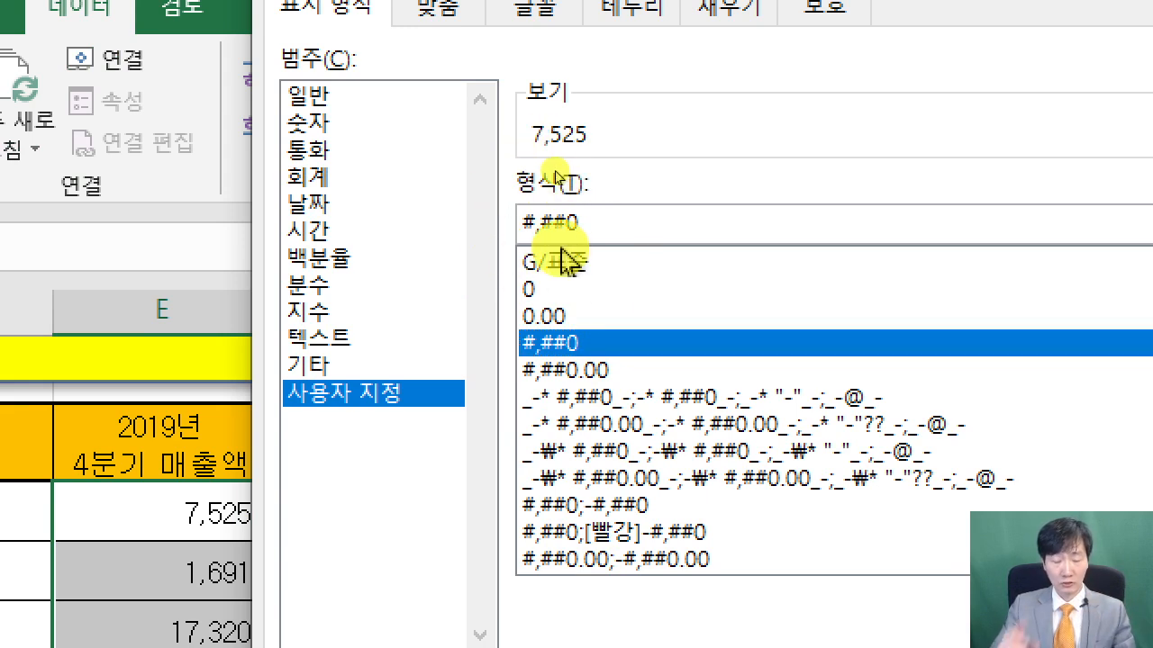
{"action": "type", "text": "\"천원"}
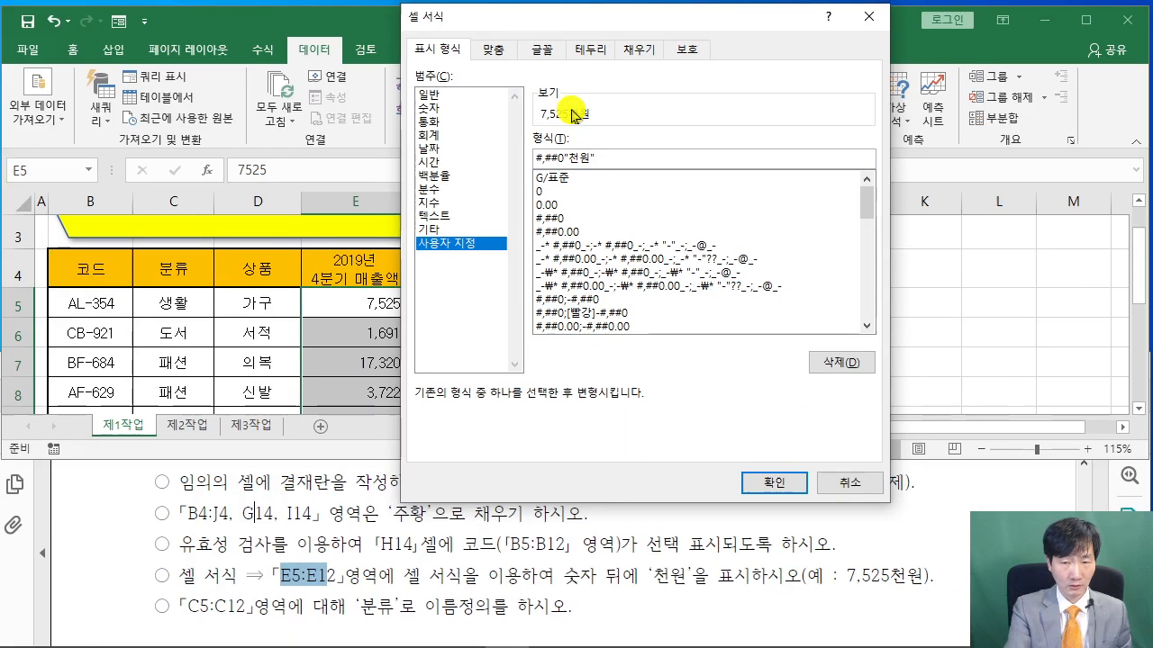
{"action": "left_click", "coordinate": [781, 483]}
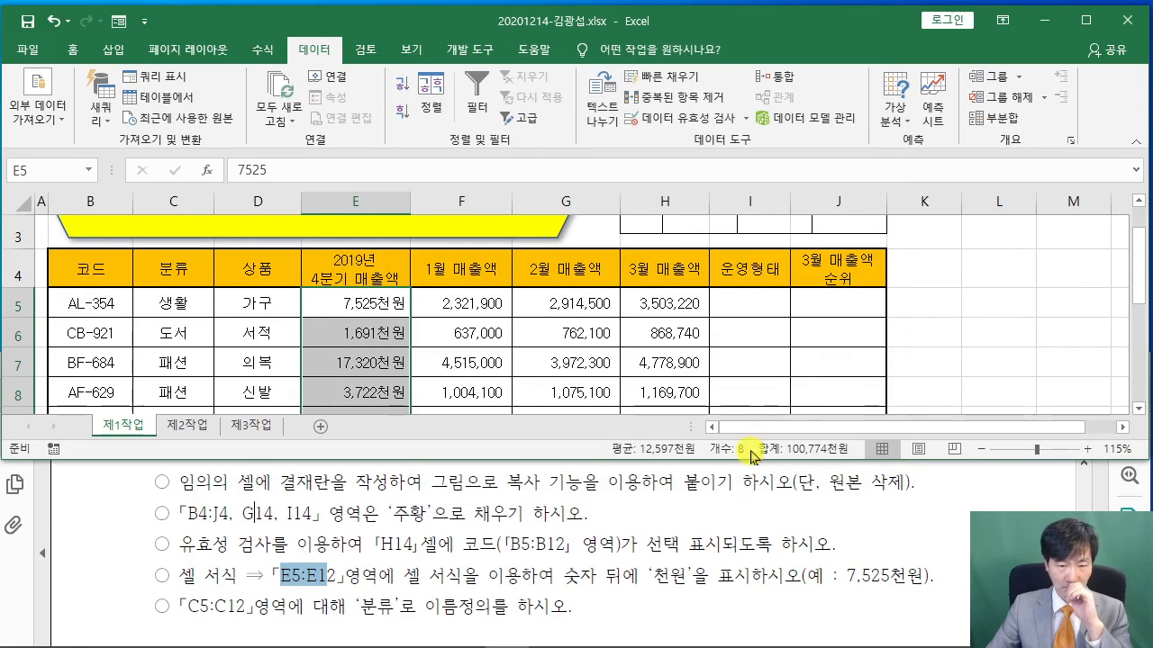
Check the C5:C12 naming requirement in the task PDF
{"action": "left_click", "coordinate": [570, 513]}
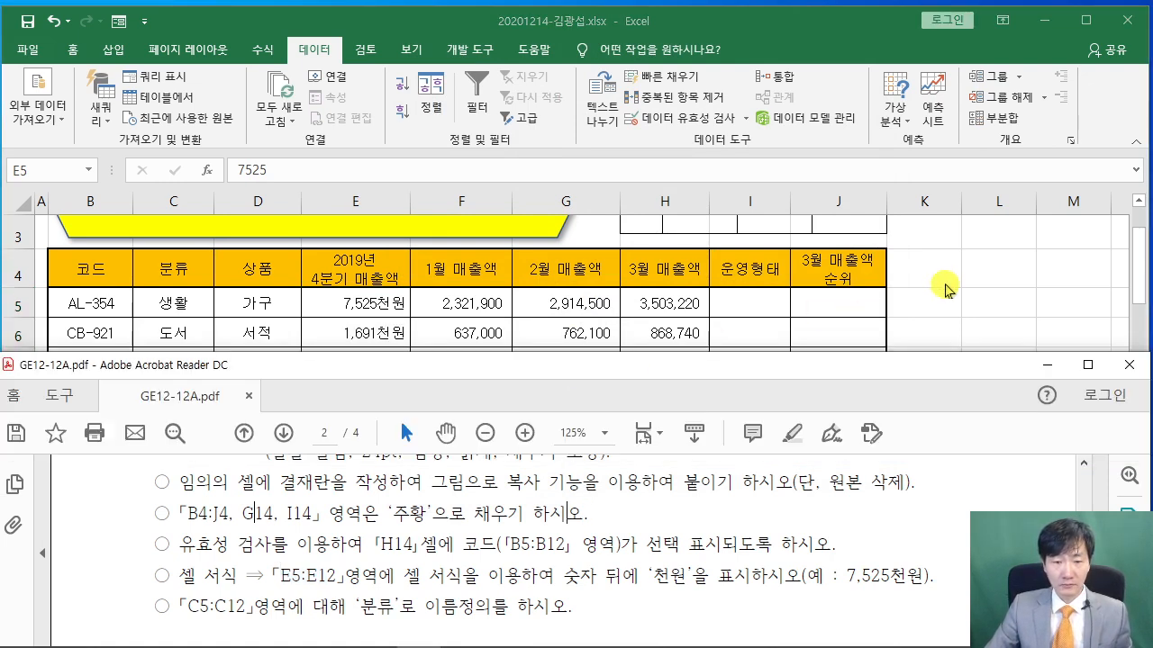
{"action": "key", "text": "alt+Tab"}
{"action": "left_click_drag", "start_coordinate": [188, 606], "coordinate": [245, 607]}
{"action": "key", "text": "alt+Tab"}
Select C5:C12 and enter 분류 in the Name Box to define it
{"action": "mouse_move", "coordinate": [167, 303]}
{"action": "left_mouse_down"}
{"action": "mouse_move", "coordinate": [176, 412]}
{"action": "mouse_move", "coordinate": [170, 315]}
{"action": "left_mouse_up"}
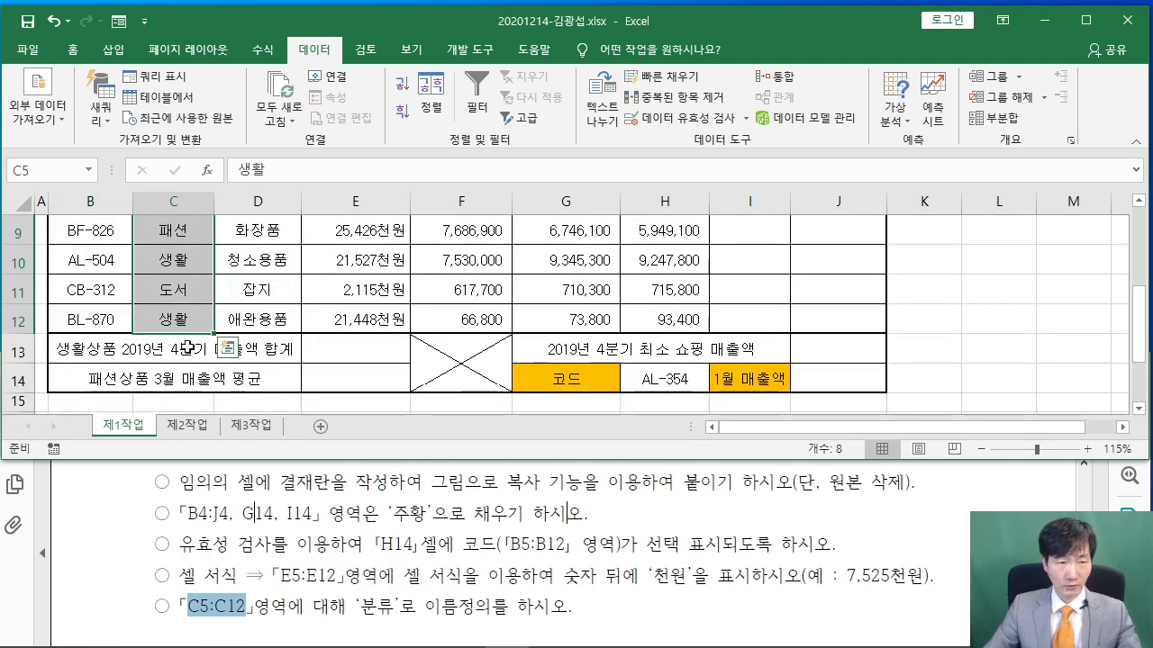
{"action": "left_click_drag", "start_coordinate": [3, 141], "coordinate": [235, 263]}
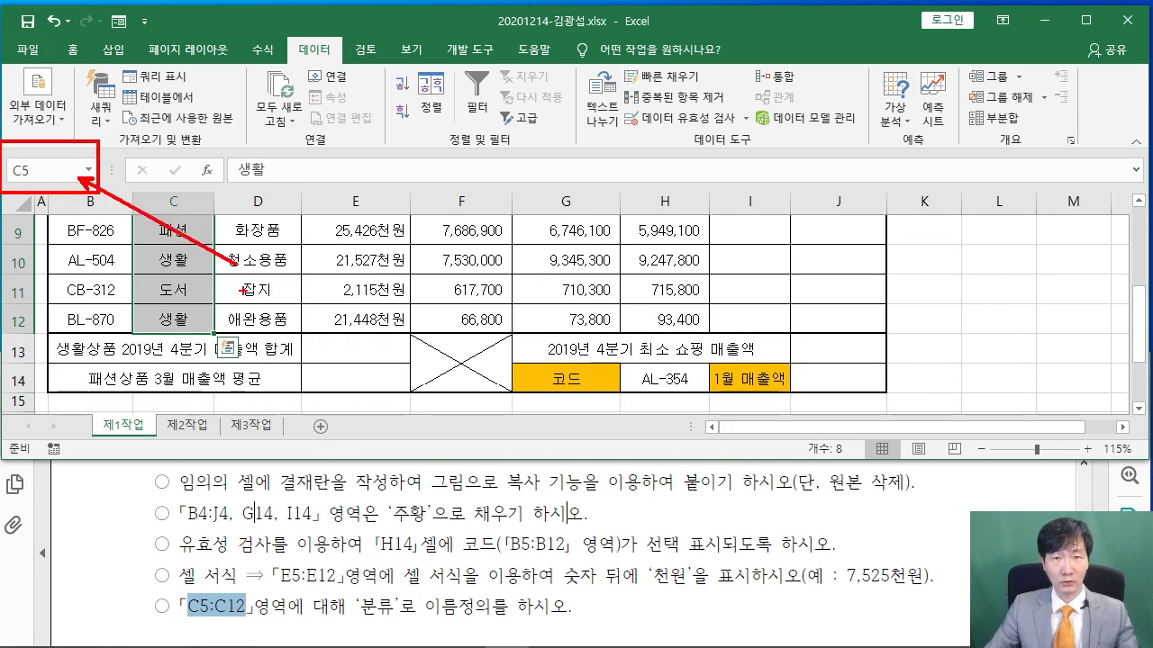
{"action": "key", "text": "Escape"}
{"action": "left_click", "coordinate": [62, 178]}
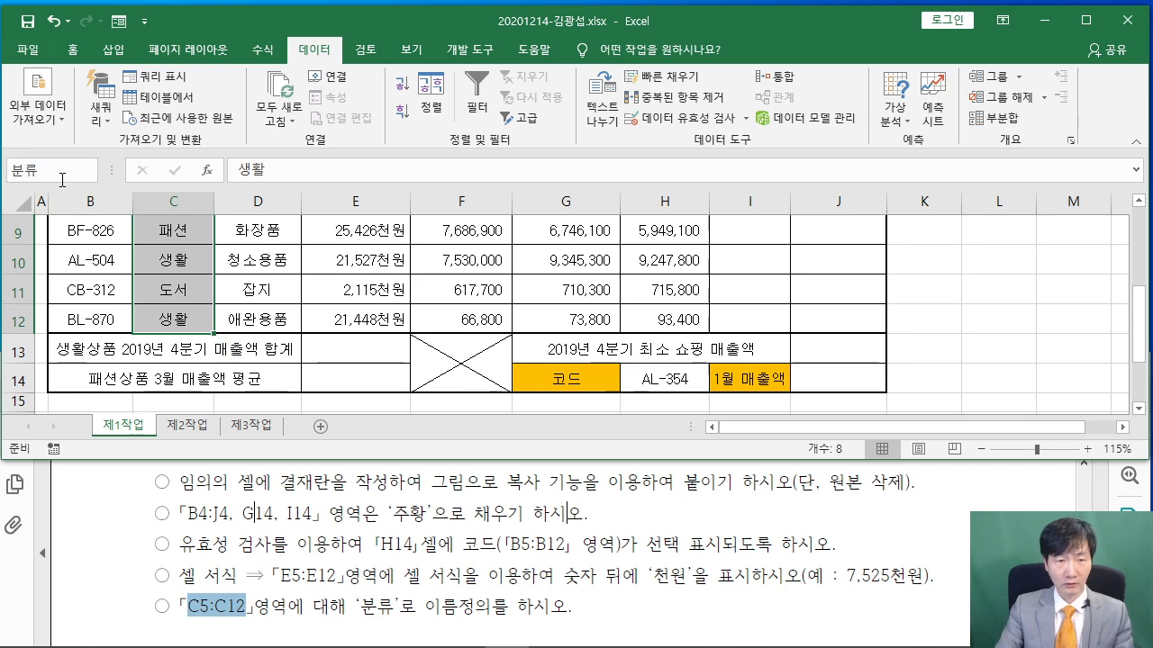
{"action": "key", "text": "Return"}
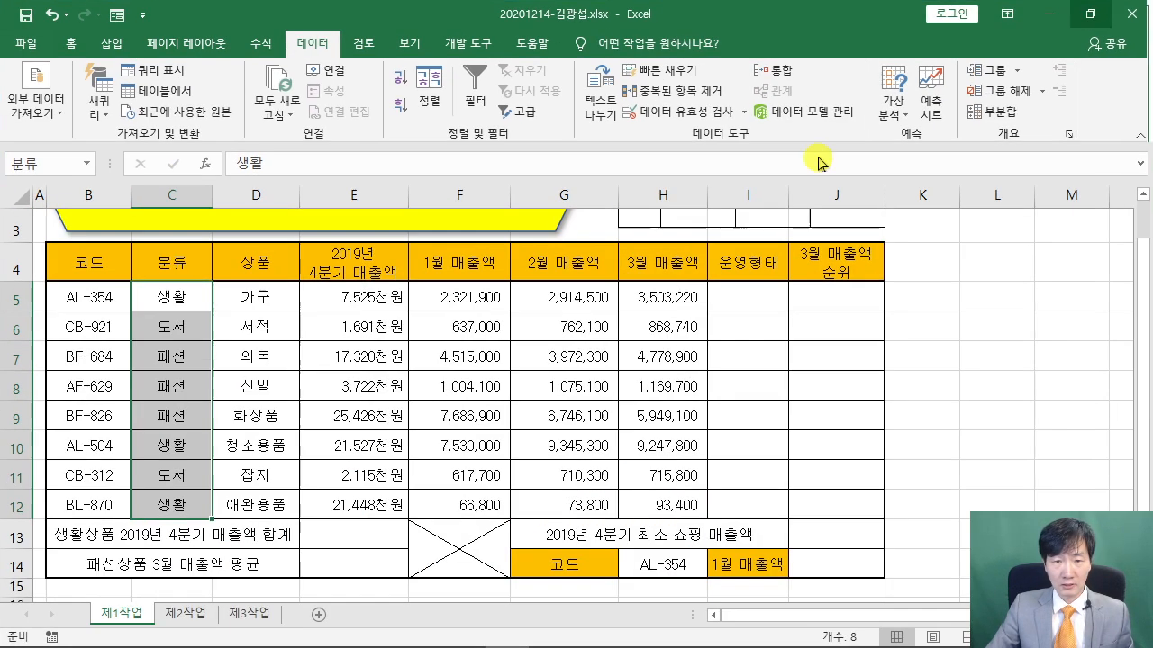
Maximize the workbook, then review the task PDF at full screen
{"action": "left_click", "coordinate": [1085, 20]}
{"action": "left_click", "coordinate": [546, 423]}
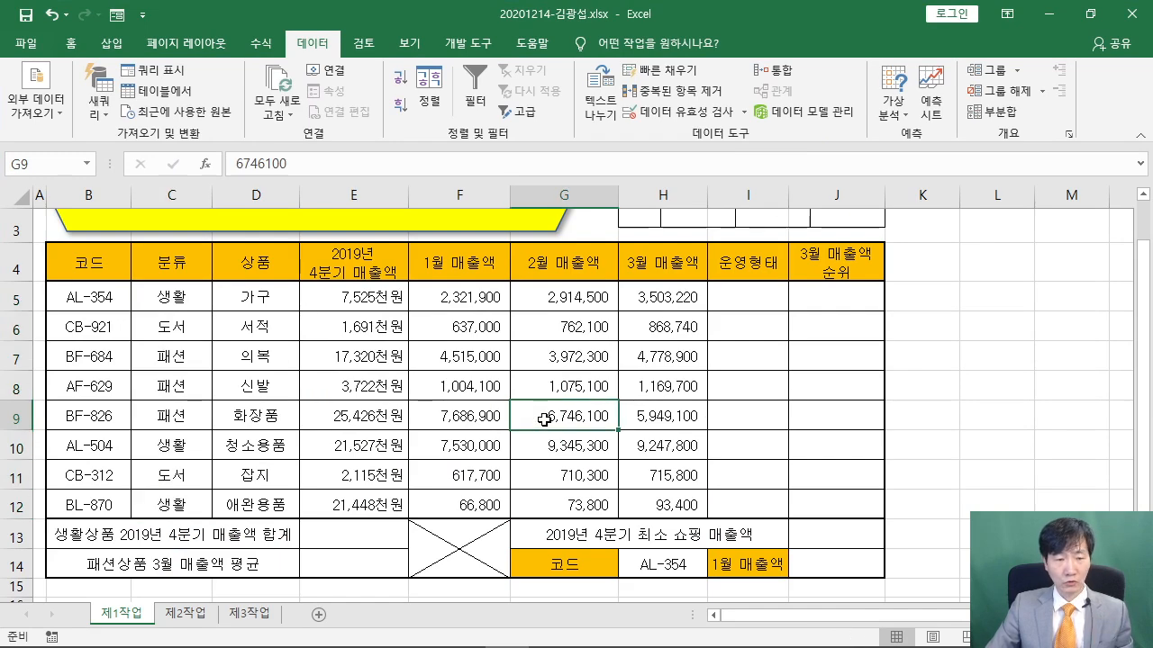
{"action": "scroll", "coordinate": [545, 419], "scroll_direction": "up", "scroll_amount": 1}
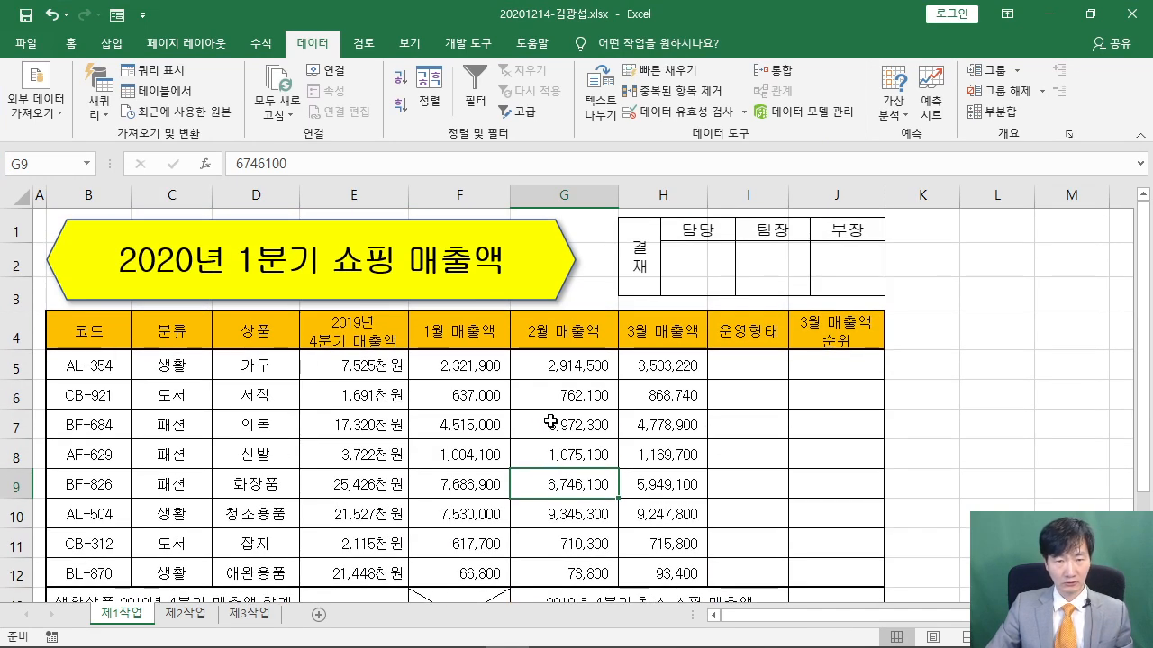
{"action": "scroll", "coordinate": [549, 422], "scroll_direction": "down", "scroll_amount": 2}
{"action": "scroll", "coordinate": [549, 422], "scroll_direction": "up", "scroll_amount": 2}
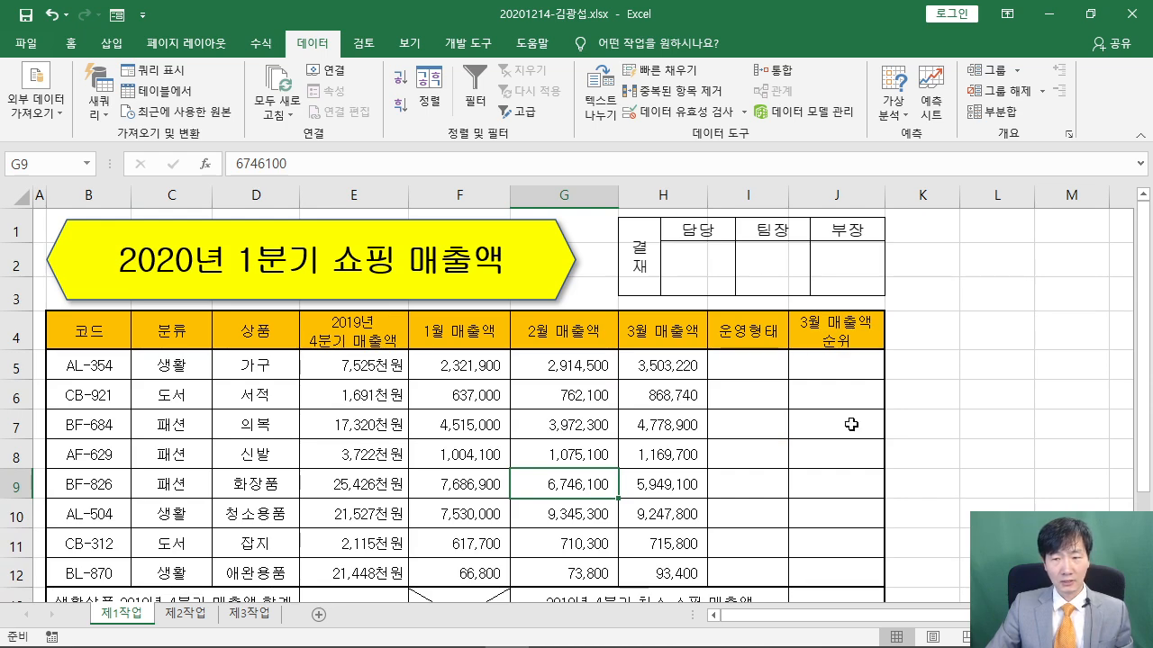
{"action": "left_click", "coordinate": [418, 631]}
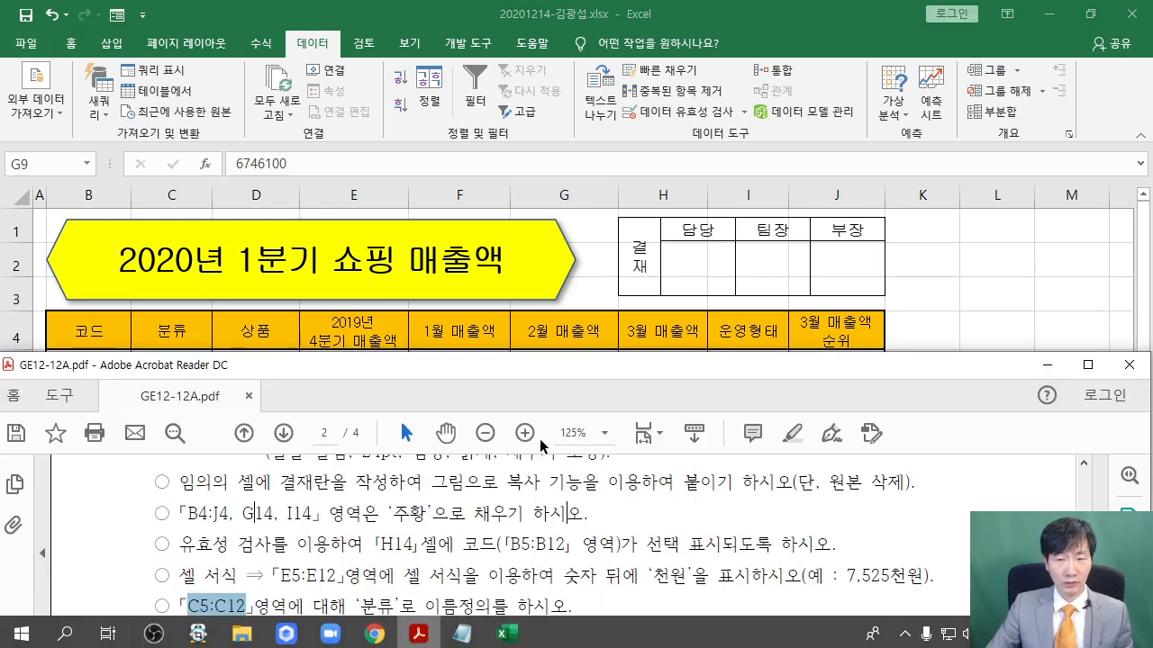
{"action": "left_click", "coordinate": [1087, 365]}
{"action": "scroll", "coordinate": [840, 355], "scroll_direction": "up", "scroll_amount": 3}
{"action": "scroll", "coordinate": [840, 354], "scroll_direction": "up", "scroll_amount": 5}
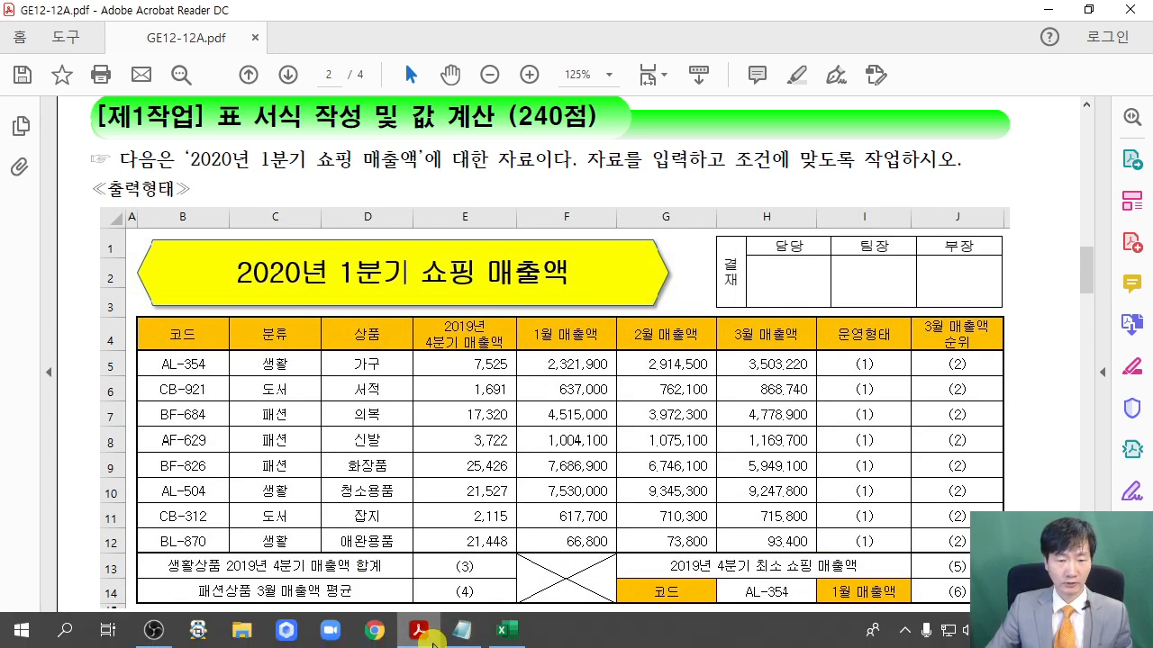
Back in Excel, use the 보기 view options so gridlines are hidden on 제1작업
{"action": "left_click", "coordinate": [507, 632]}
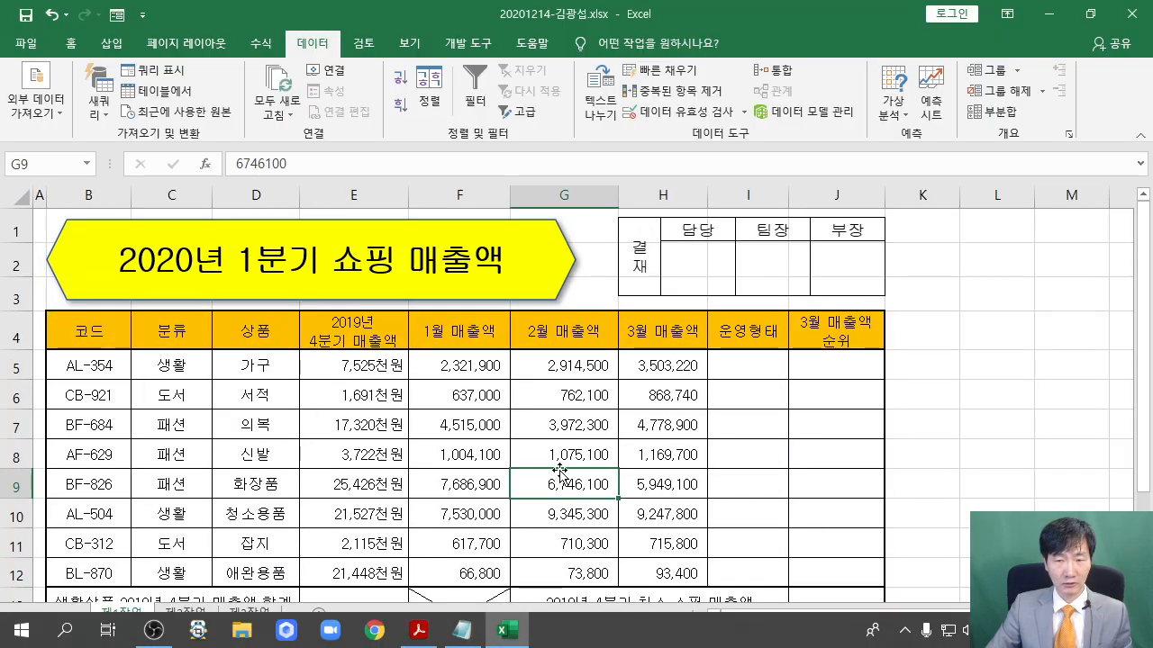
{"action": "left_click", "coordinate": [410, 42]}
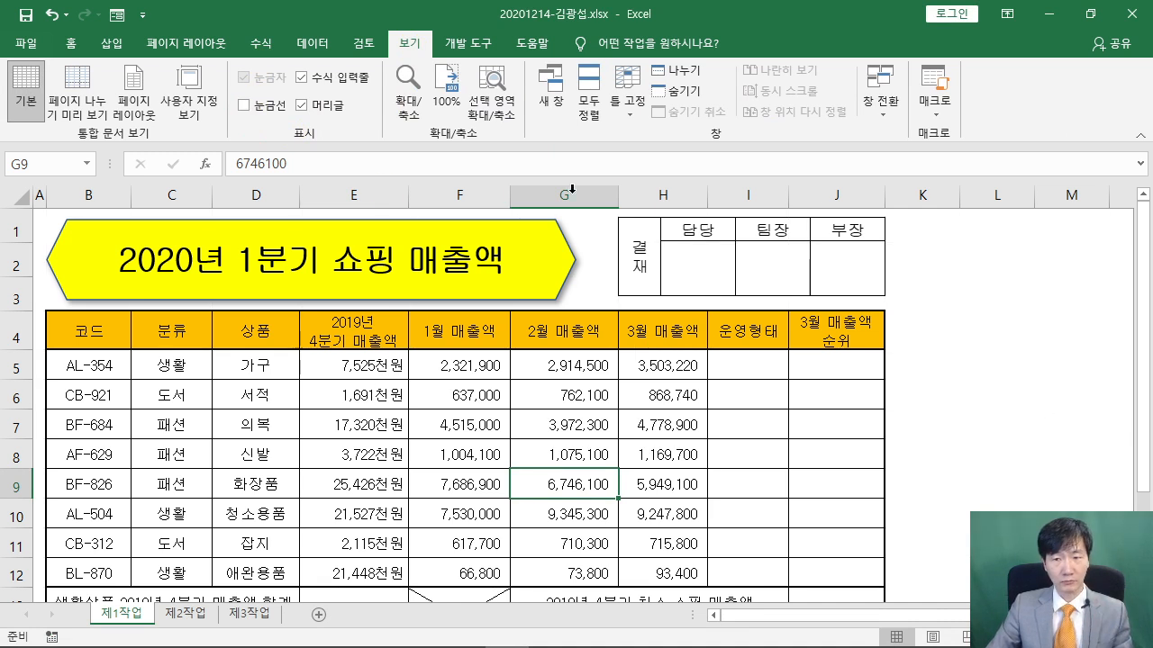
{"action": "left_click", "coordinate": [955, 354]}
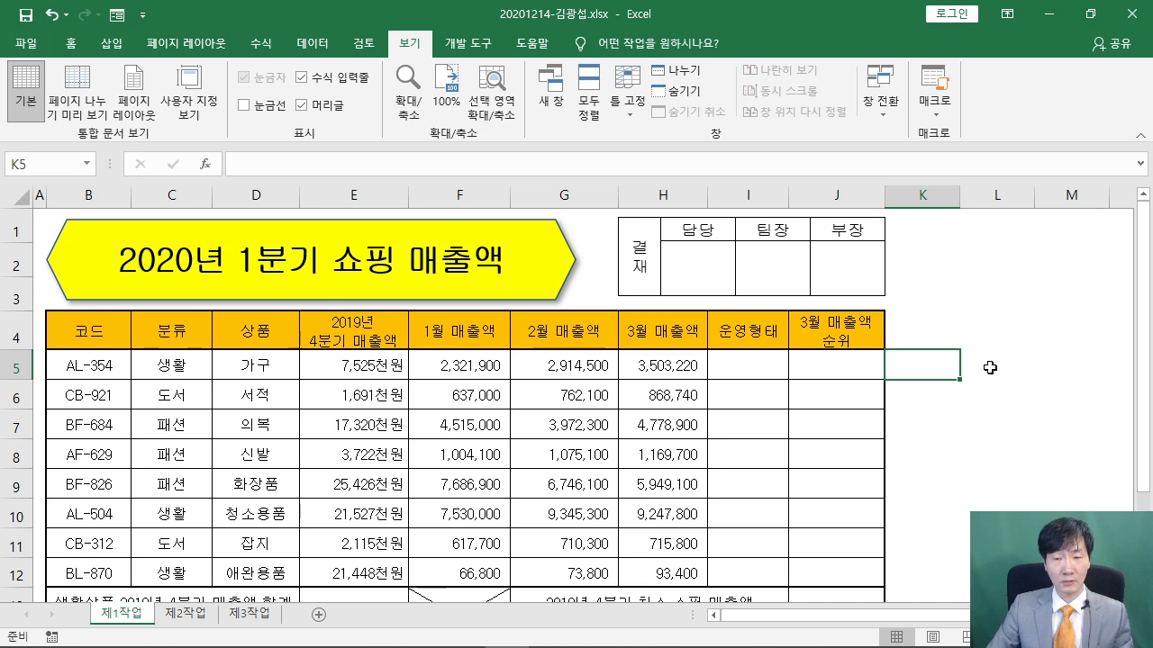
{"action": "scroll", "coordinate": [984, 363], "scroll_direction": "down", "scroll_amount": 2}
{"action": "scroll", "coordinate": [980, 361], "scroll_direction": "up", "scroll_amount": 2}
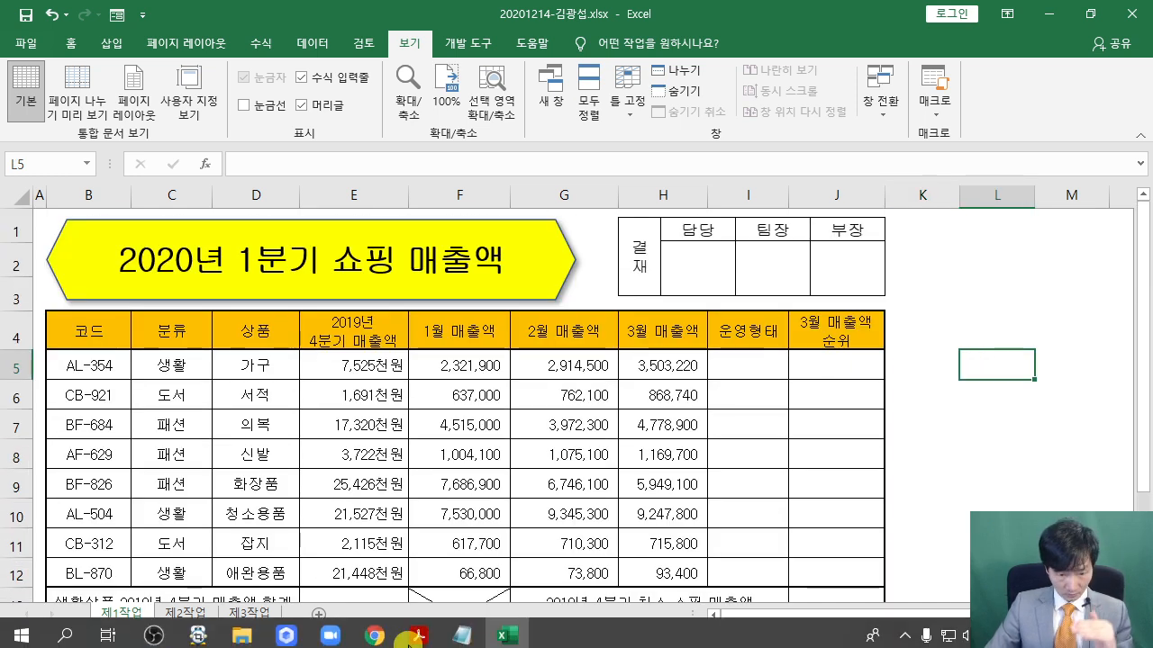
Scroll the task PDF to the 운영형태 instruction and shrink its window
{"action": "left_click", "coordinate": [413, 637]}
{"action": "scroll", "coordinate": [462, 462], "scroll_direction": "down", "scroll_amount": 2}
{"action": "scroll", "coordinate": [462, 462], "scroll_direction": "down", "scroll_amount": 9}
{"action": "scroll", "coordinate": [470, 464], "scroll_direction": "down", "scroll_amount": 6}
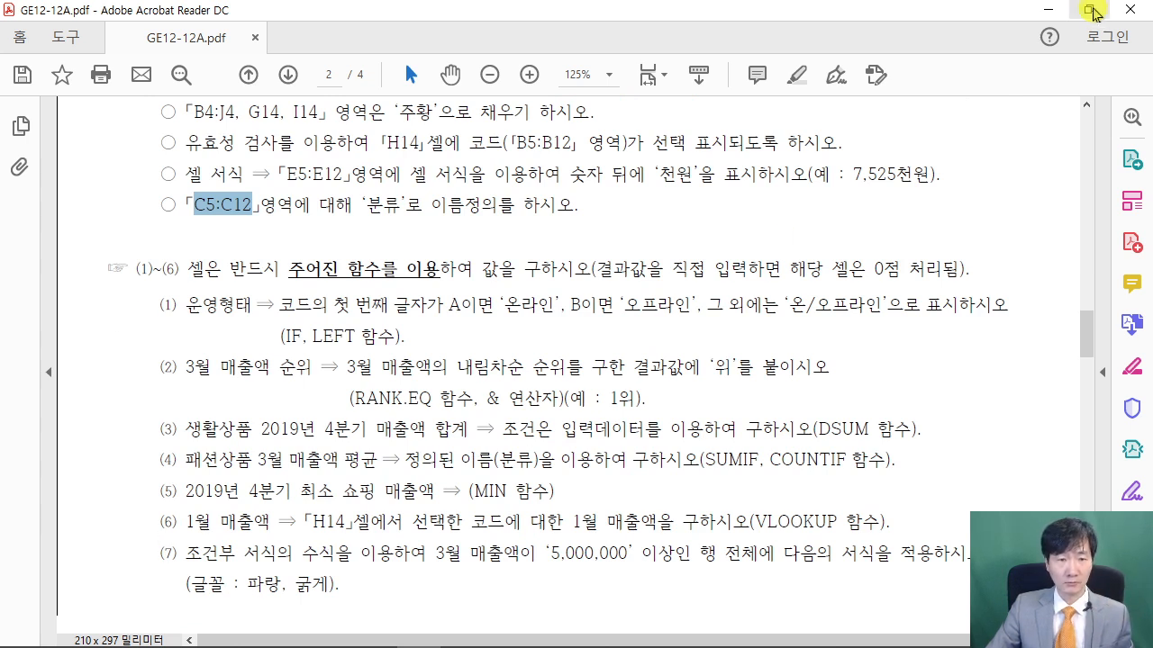
{"action": "left_click", "coordinate": [1090, 10]}
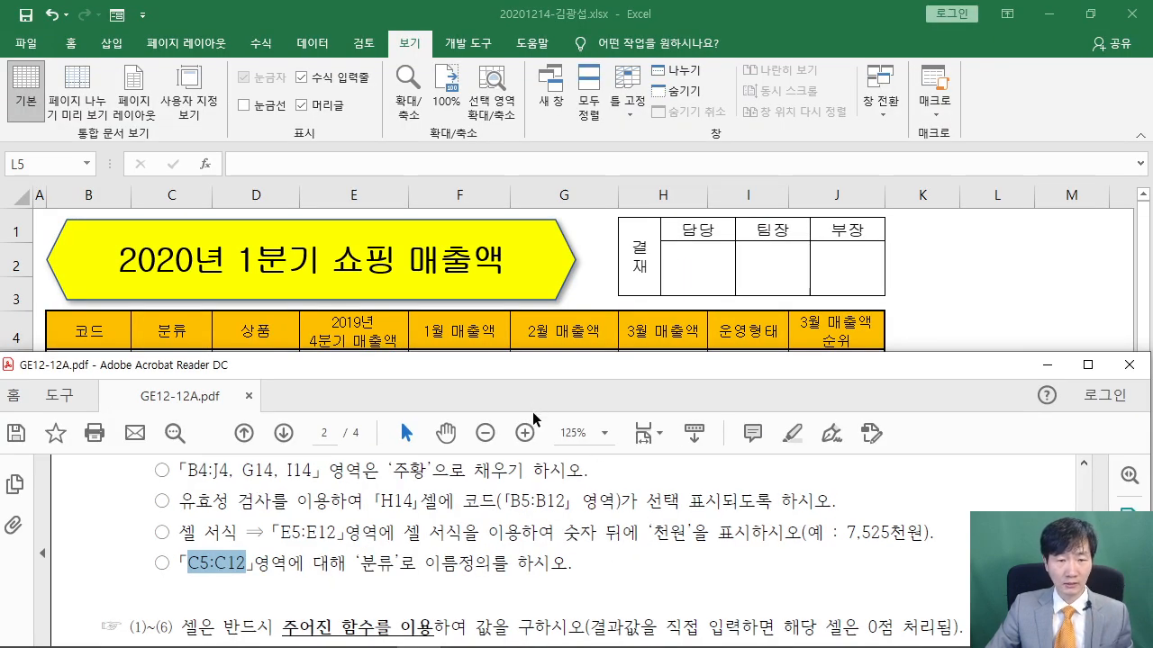
{"action": "scroll", "coordinate": [440, 545], "scroll_direction": "down", "scroll_amount": 5}
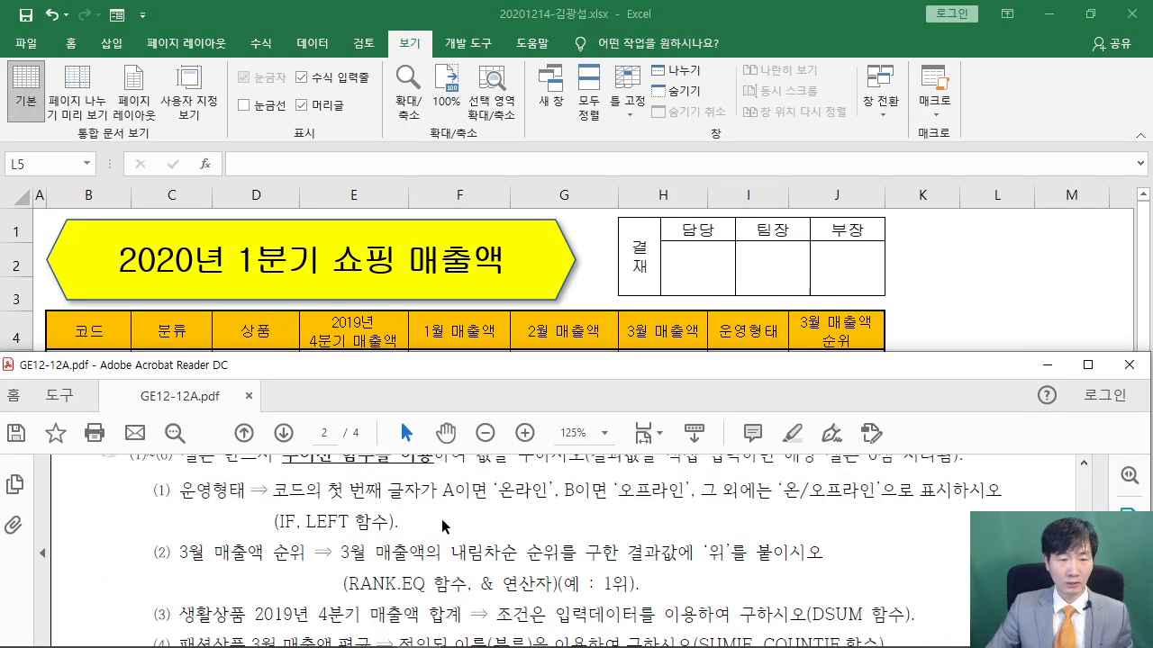
{"action": "left_click_drag", "start_coordinate": [563, 454], "coordinate": [543, 509]}
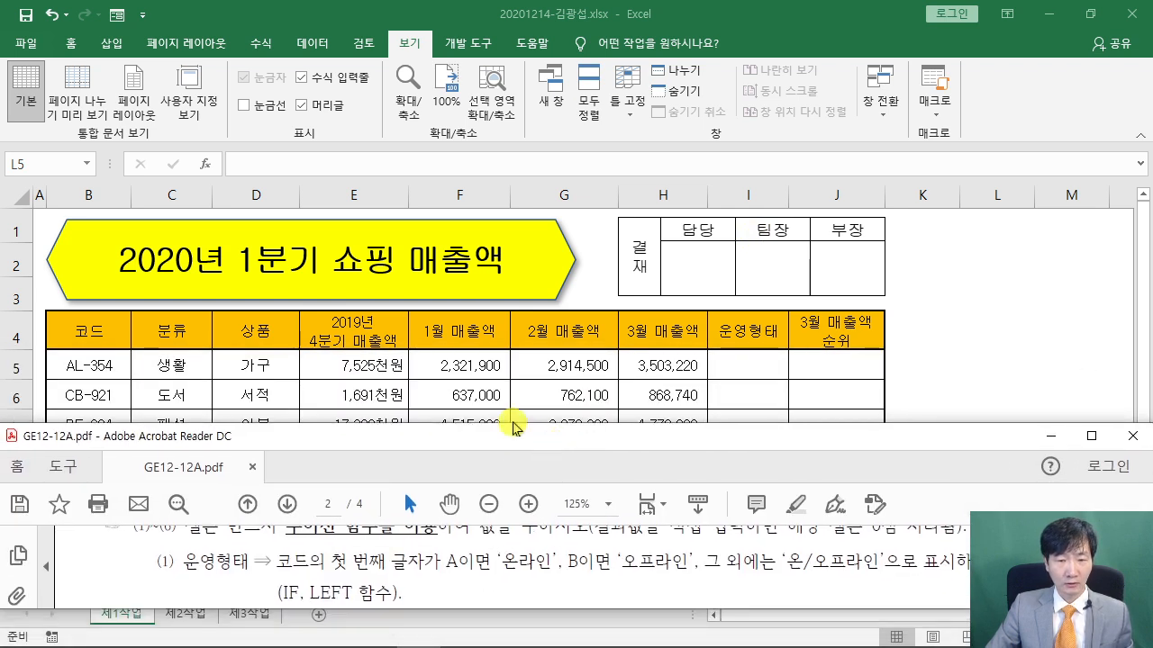
{"action": "mouse_move", "coordinate": [521, 408]}
{"action": "left_mouse_down"}
{"action": "mouse_move", "coordinate": [525, 455]}
{"action": "mouse_move", "coordinate": [525, 430]}
{"action": "left_mouse_up"}
Shrink Excel above the PDF with the ribbon collapsed, showing rows through 11, and select I5
{"action": "left_click", "coordinate": [994, 369]}
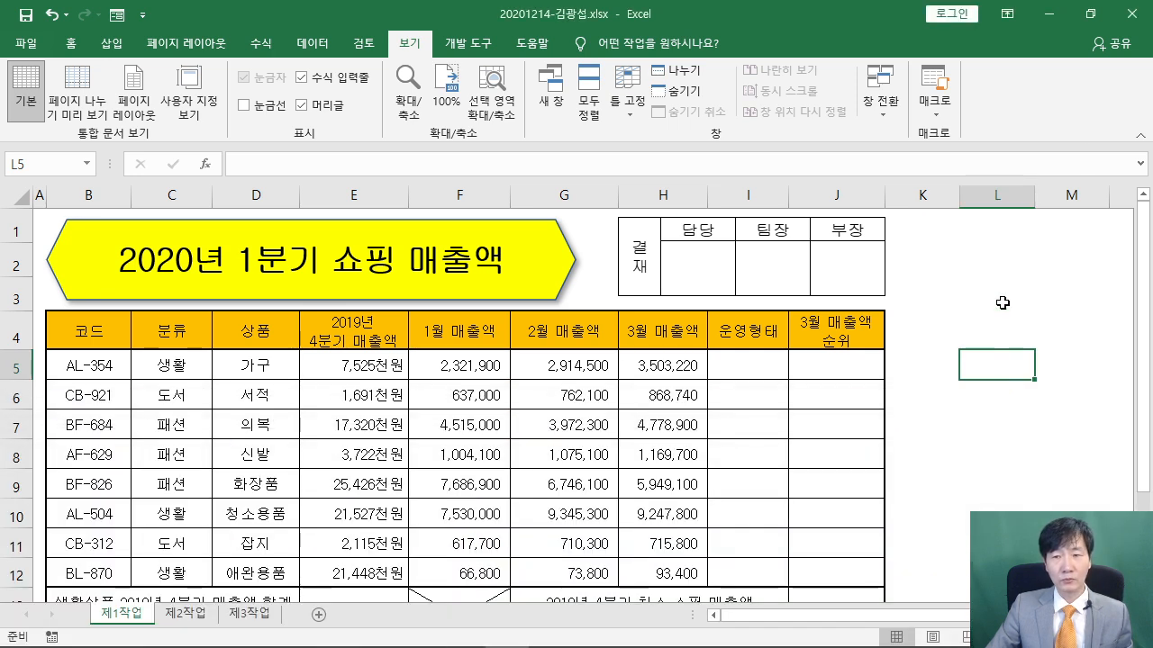
{"action": "left_click", "coordinate": [1089, 14]}
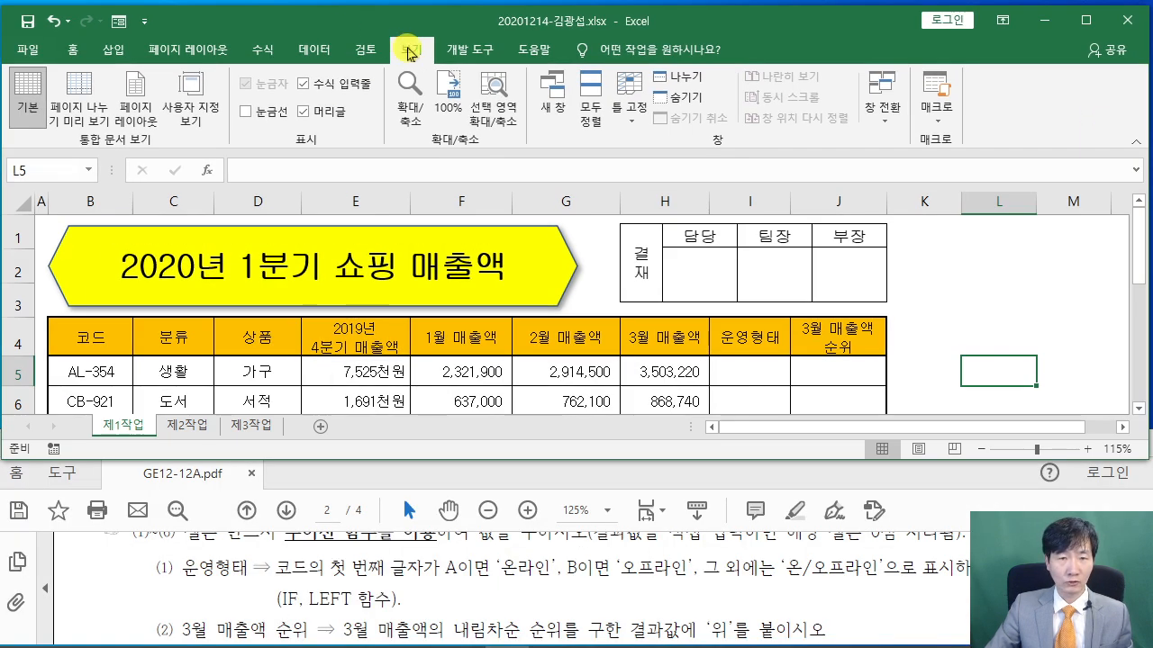
{"action": "double_click", "coordinate": [401, 49]}
{"action": "left_click_drag", "start_coordinate": [419, 25], "coordinate": [419, 18]}
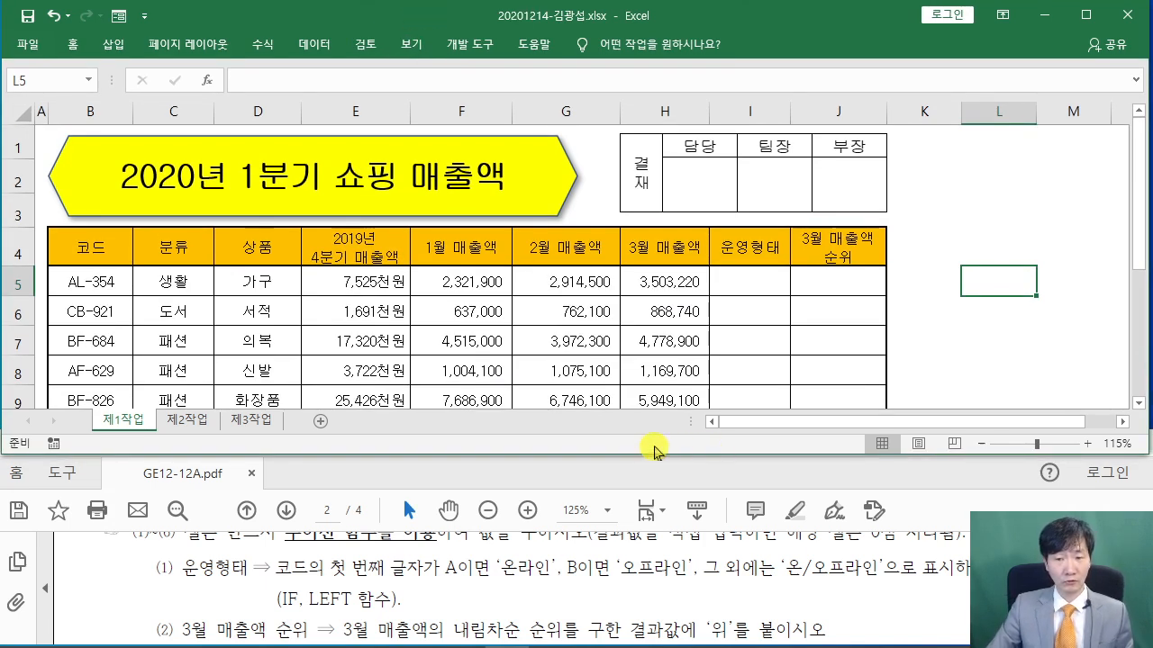
{"action": "left_click_drag", "start_coordinate": [648, 455], "coordinate": [649, 536]}
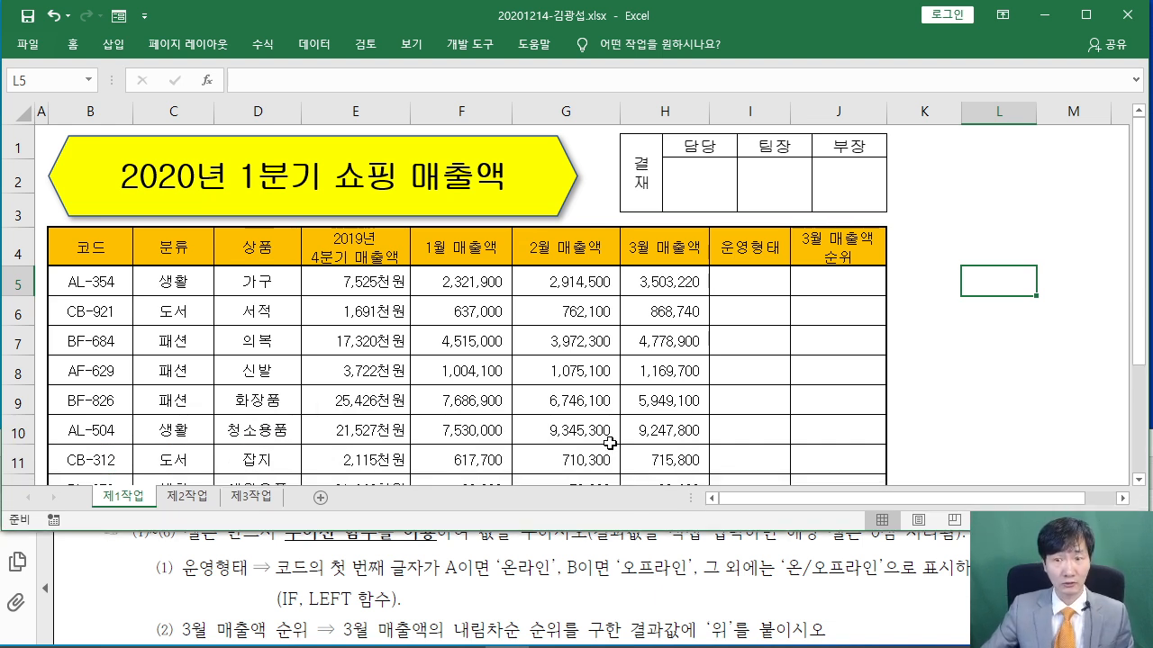
{"action": "left_click", "coordinate": [752, 280]}
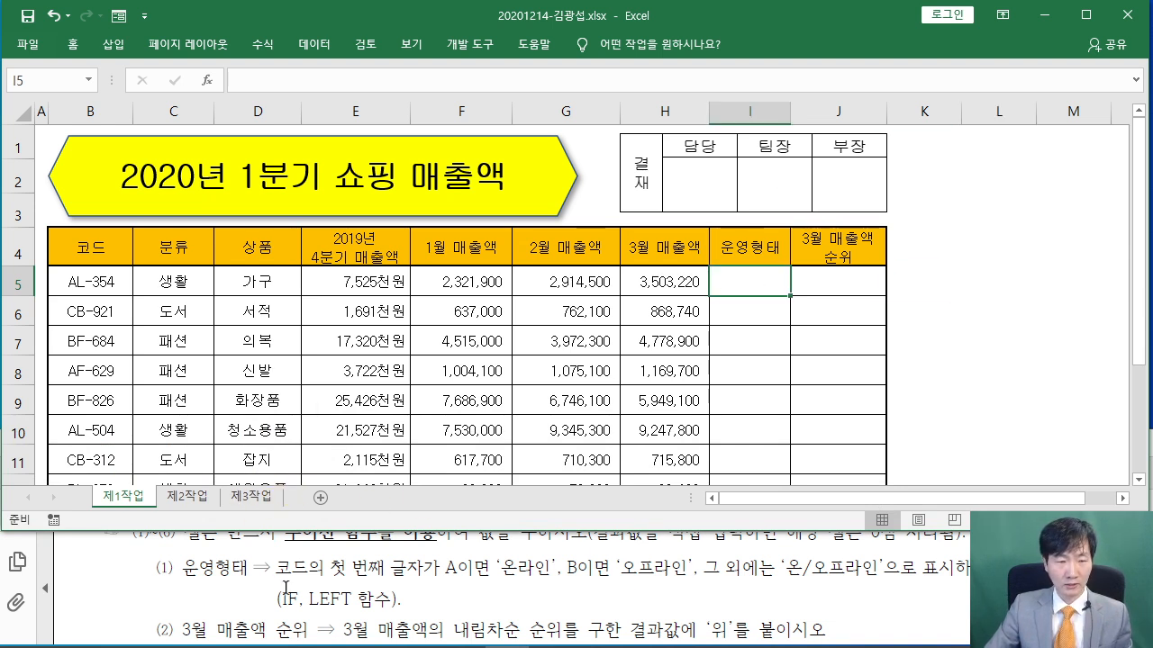
{"action": "left_click", "coordinate": [180, 565]}
{"action": "scroll", "coordinate": [181, 566], "scroll_direction": "up", "scroll_amount": 1}
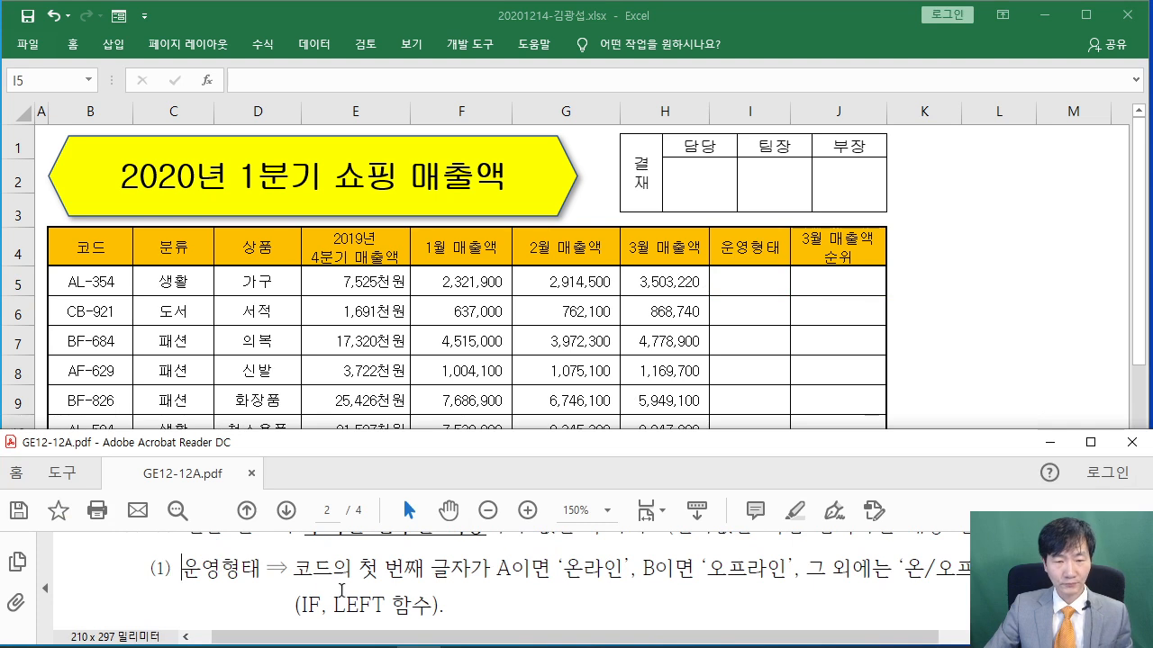
{"action": "left_click", "coordinate": [746, 283]}
{"action": "left_click_drag", "start_coordinate": [753, 280], "coordinate": [746, 459]}
{"action": "left_click_drag", "start_coordinate": [812, 286], "coordinate": [816, 459]}
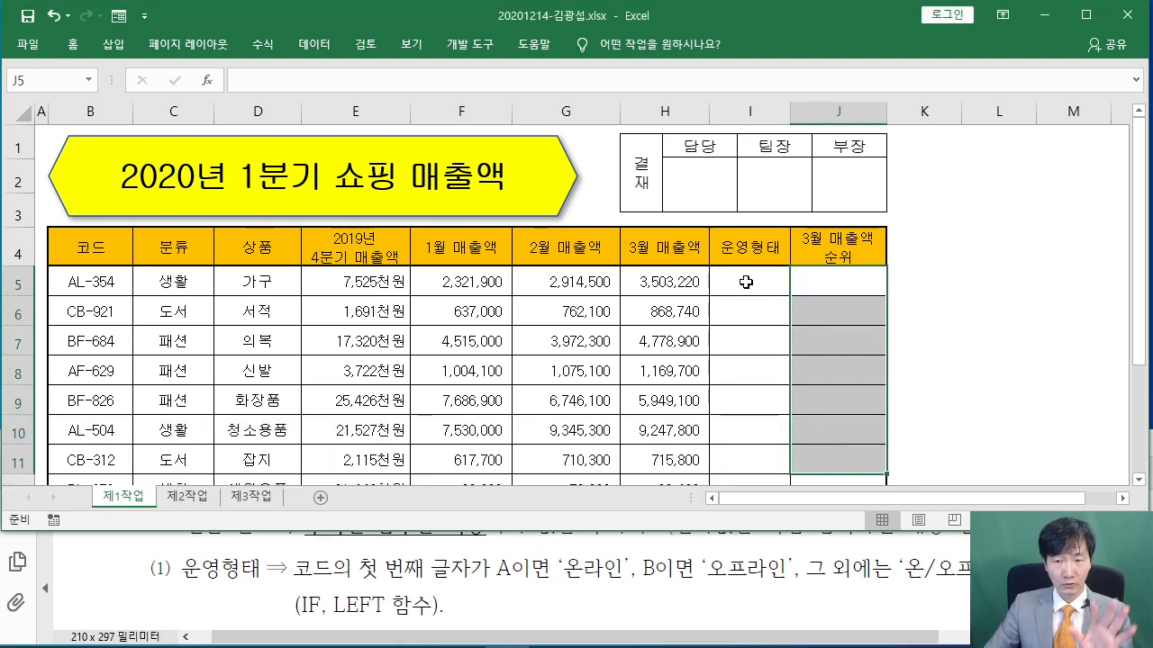
{"action": "left_click", "coordinate": [746, 286]}
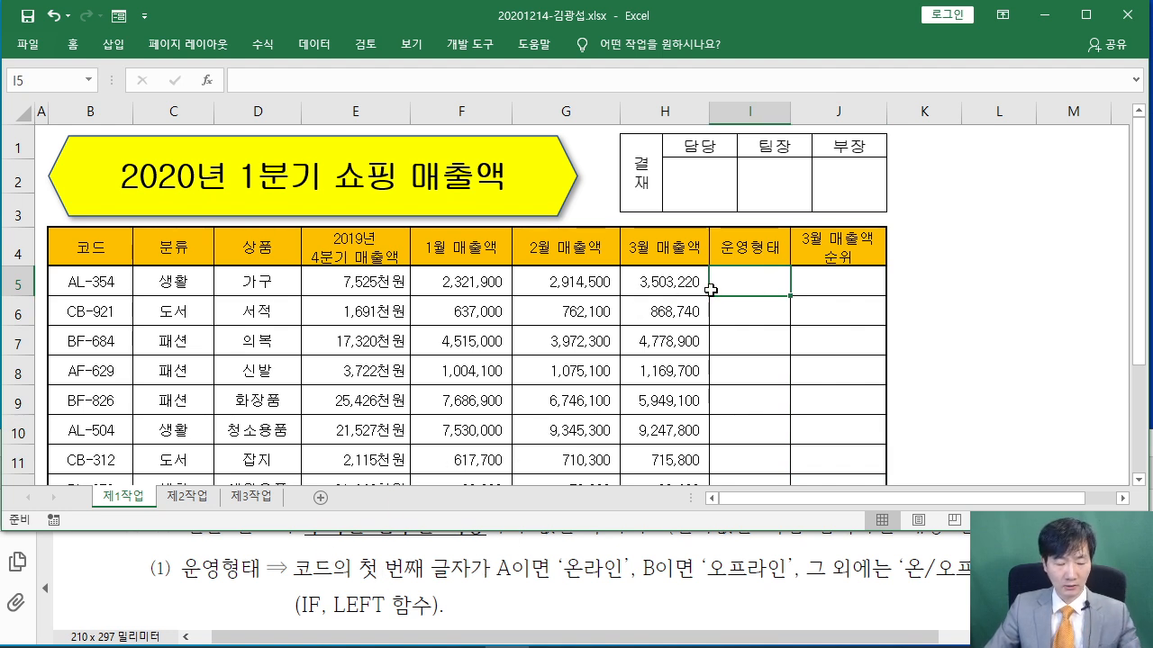
{"action": "left_click_drag", "start_coordinate": [47, 257], "coordinate": [136, 302]}
{"action": "left_click_drag", "start_coordinate": [71, 272], "coordinate": [85, 174]}
{"action": "left_click_drag", "start_coordinate": [489, 580], "coordinate": [608, 585]}
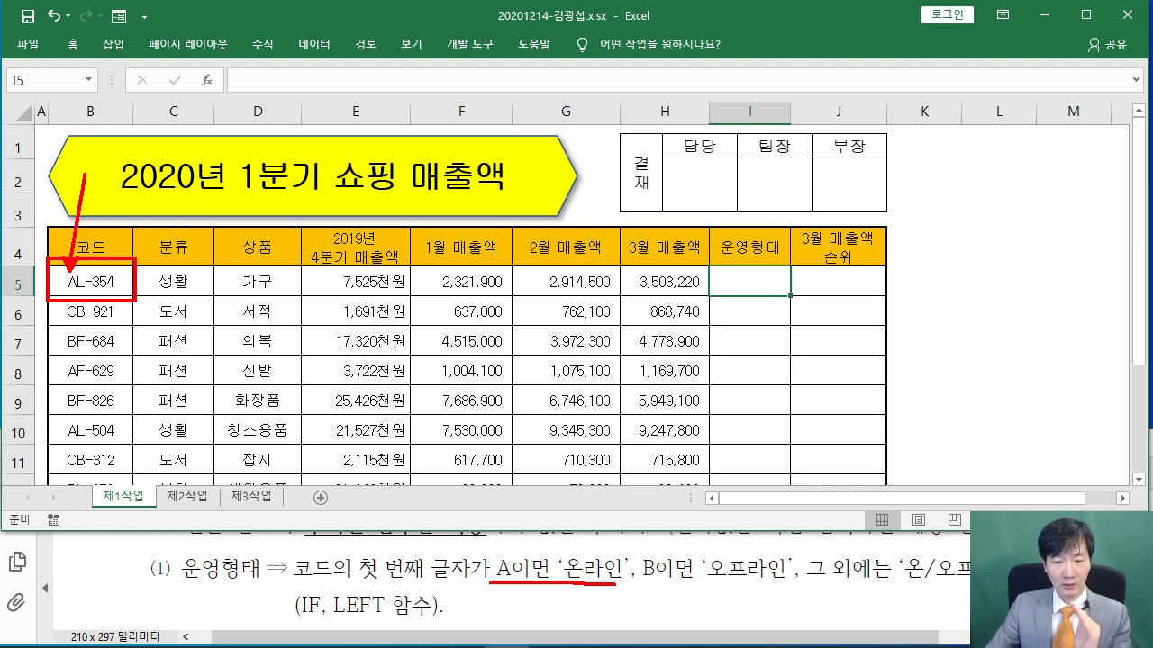
{"action": "left_click_drag", "start_coordinate": [677, 586], "coordinate": [915, 586]}
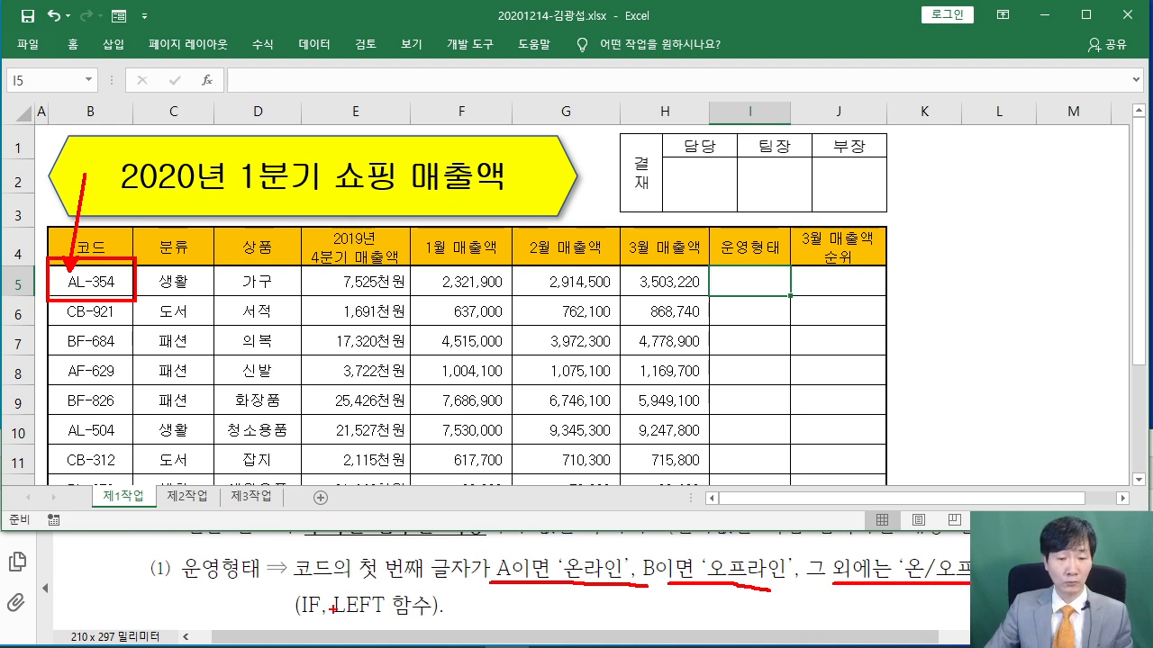
{"action": "left_click_drag", "start_coordinate": [296, 620], "coordinate": [450, 621]}
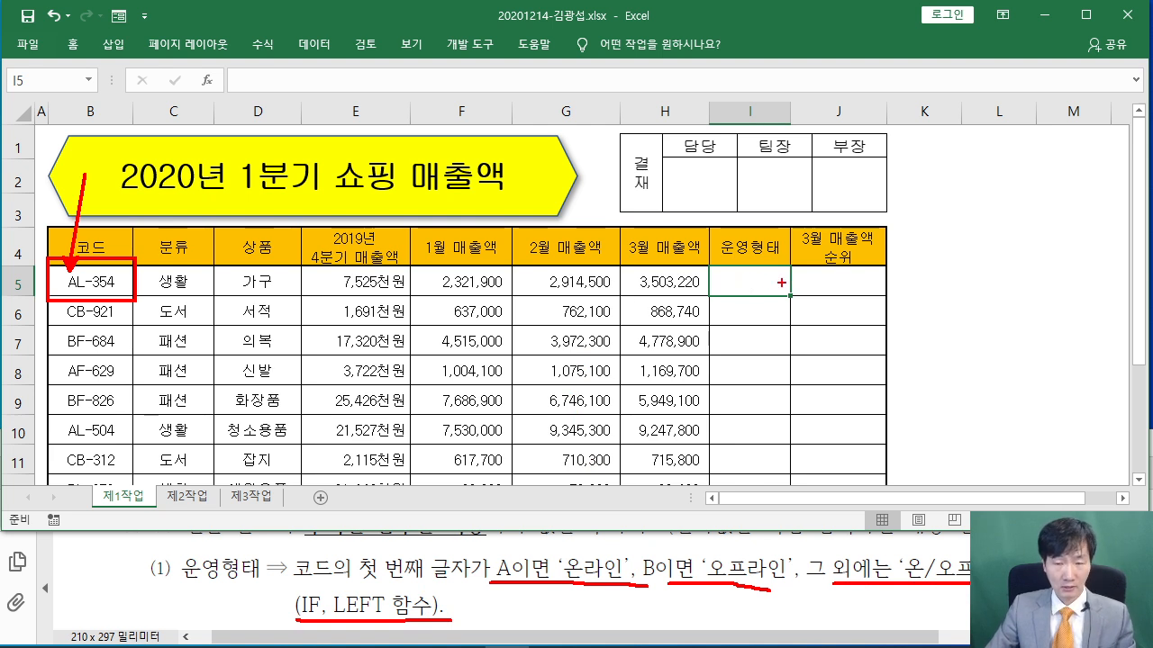
{"action": "key", "text": "Escape"}
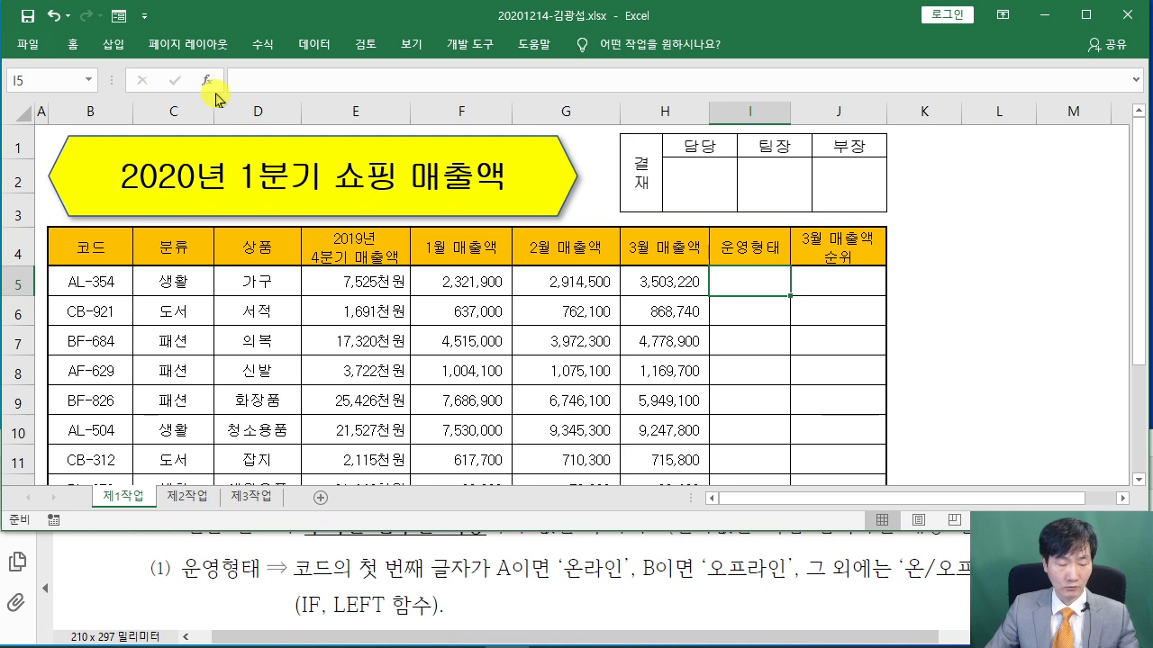
{"action": "left_click_drag", "start_coordinate": [184, 63], "coordinate": [322, 220]}
{"action": "key", "text": "Escape"}
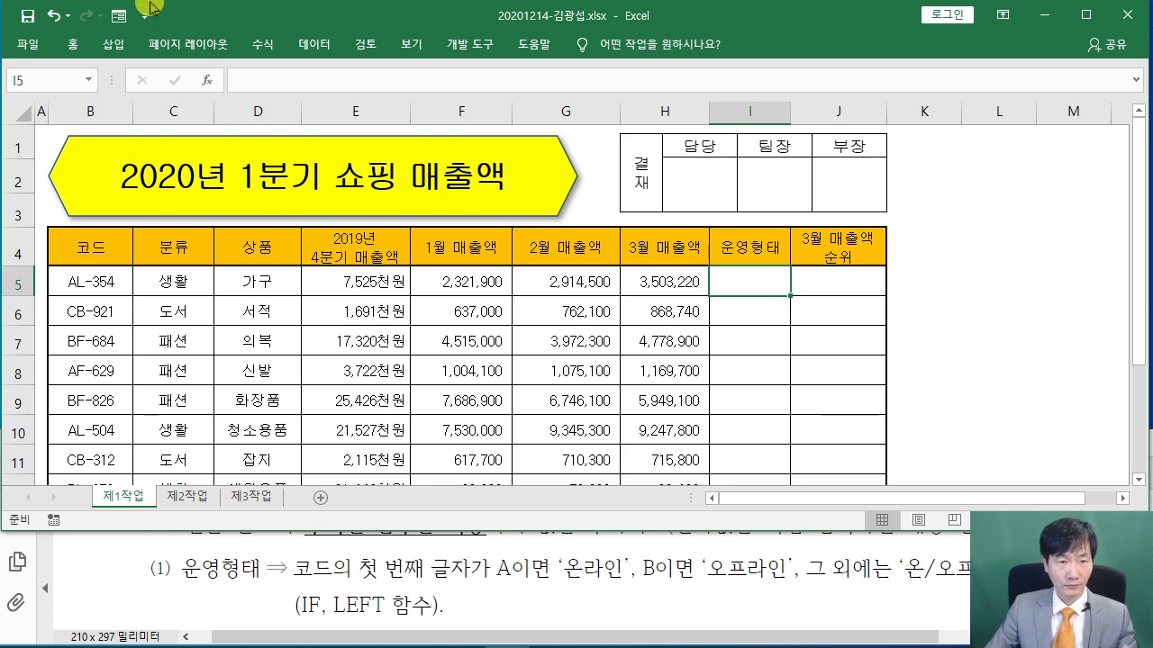
Insert the IF function into I5 through the function search
{"action": "left_click", "coordinate": [207, 80]}
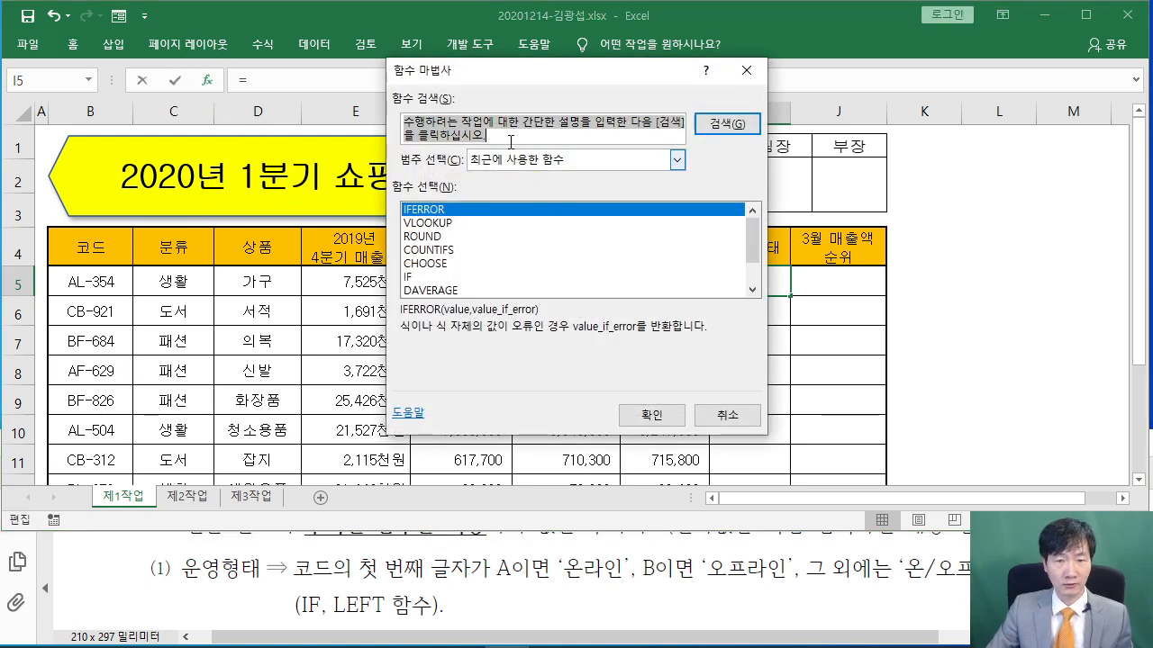
{"action": "type", "text": "IF"}
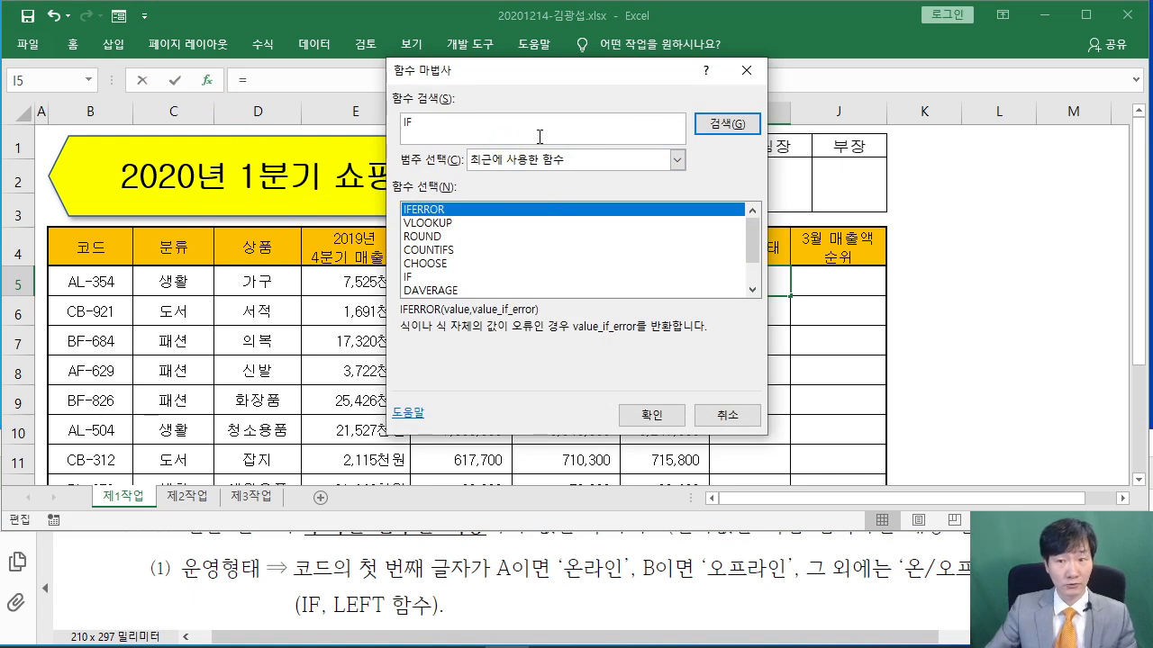
{"action": "left_click", "coordinate": [728, 124]}
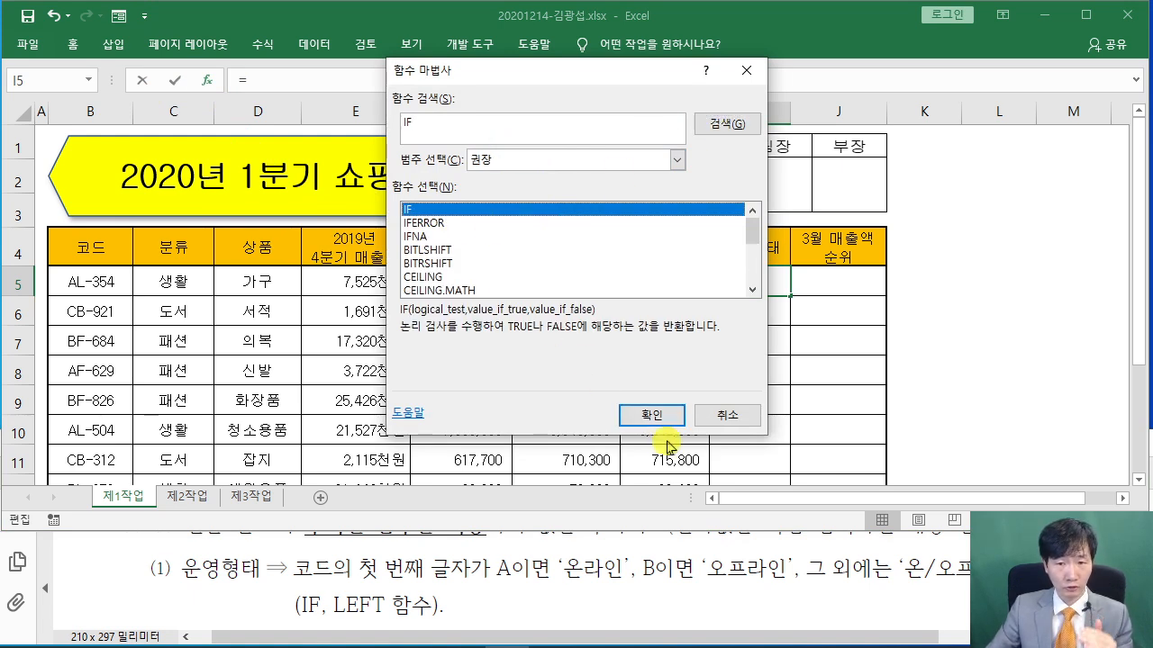
{"action": "left_click", "coordinate": [651, 416]}
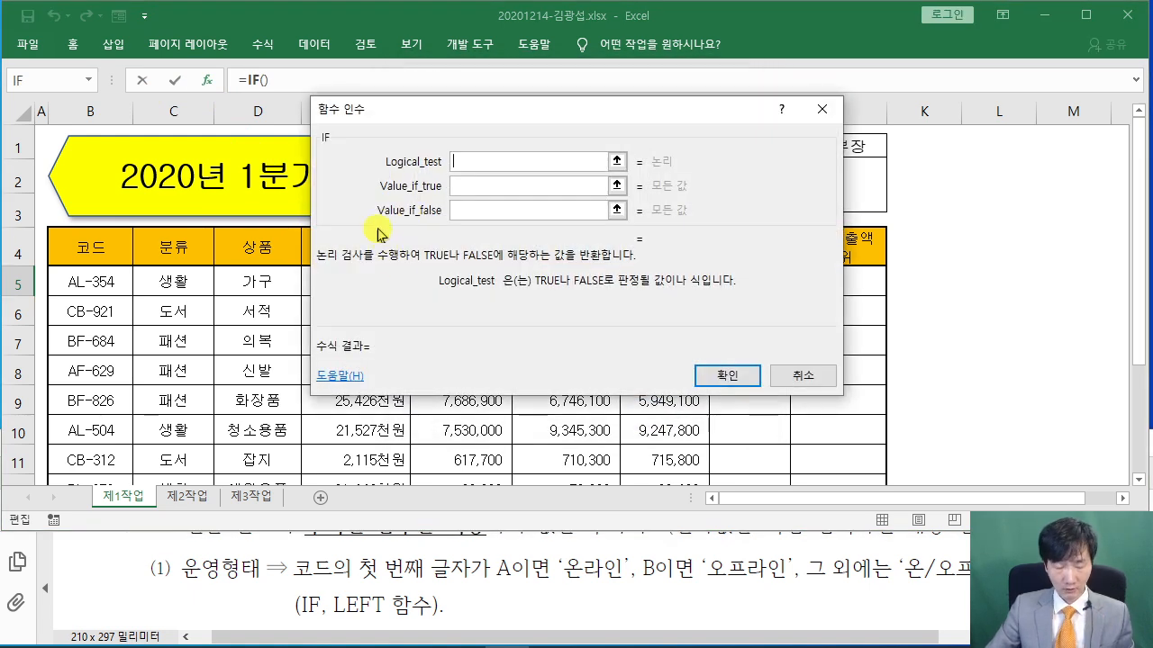
{"action": "left_click_drag", "start_coordinate": [379, 115], "coordinate": [317, 119]}
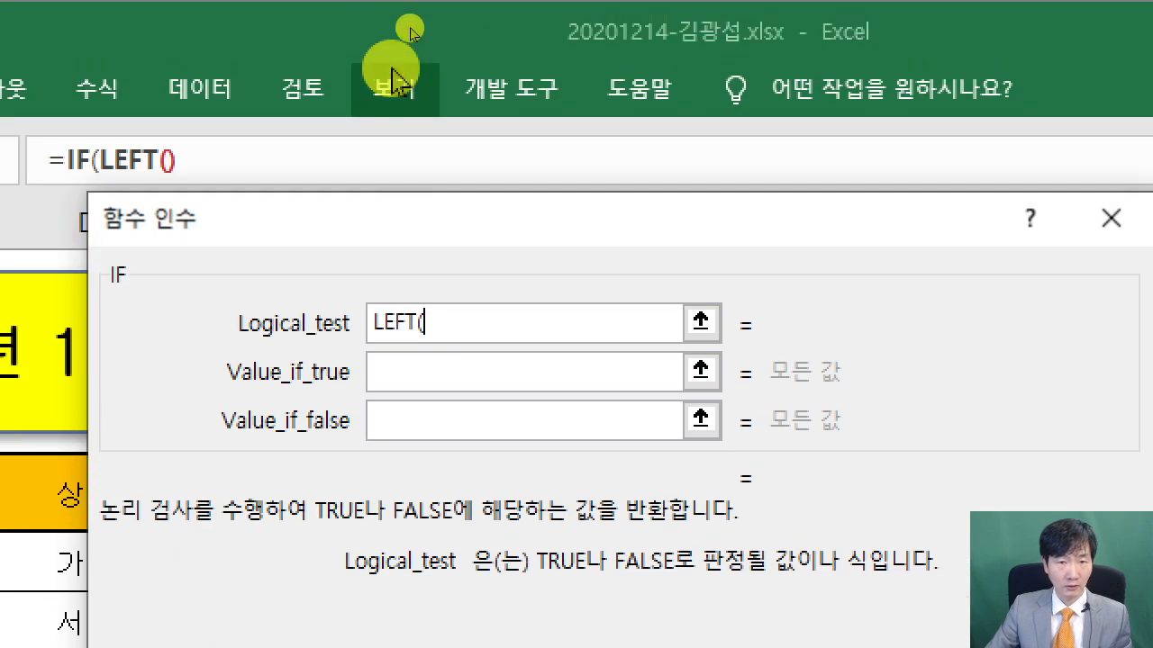
Set IF's logical test to LEFT(B5,1)="A", taking 1 character from B5
{"action": "left_click", "coordinate": [404, 368]}
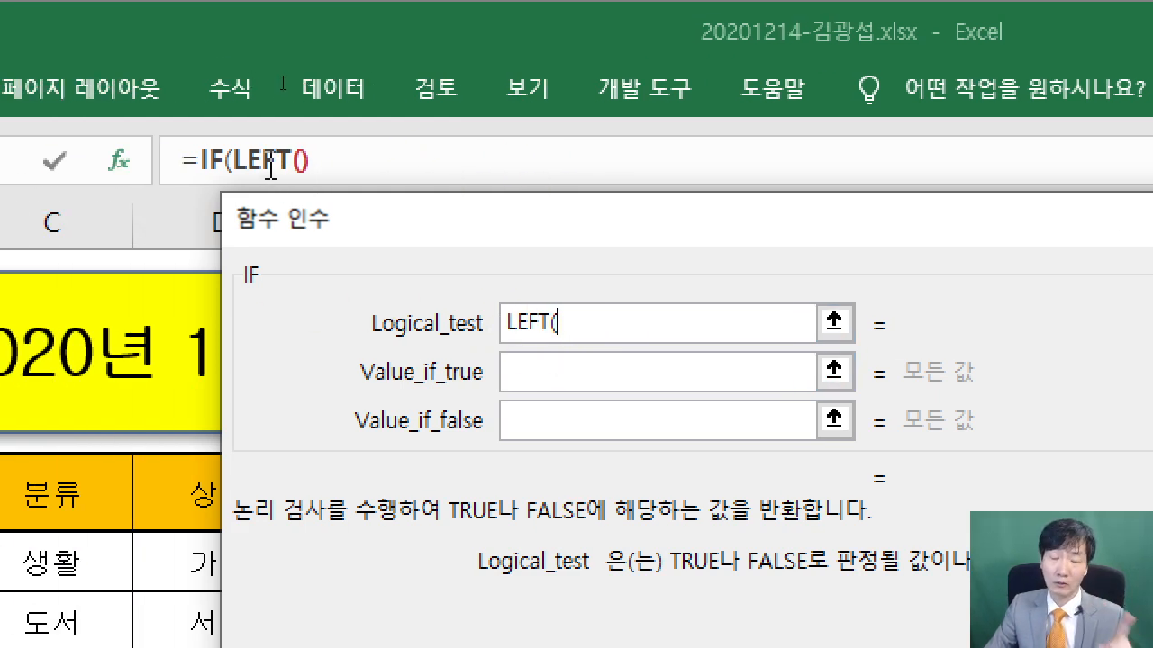
{"action": "left_click", "coordinate": [260, 159]}
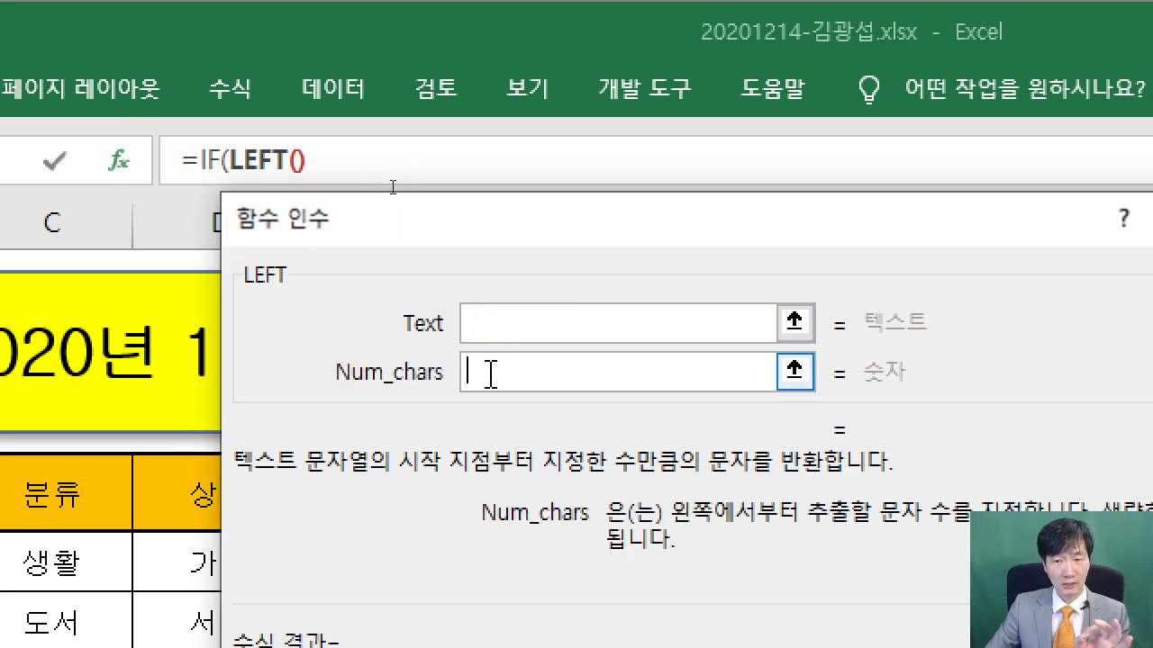
{"action": "left_click", "coordinate": [523, 322]}
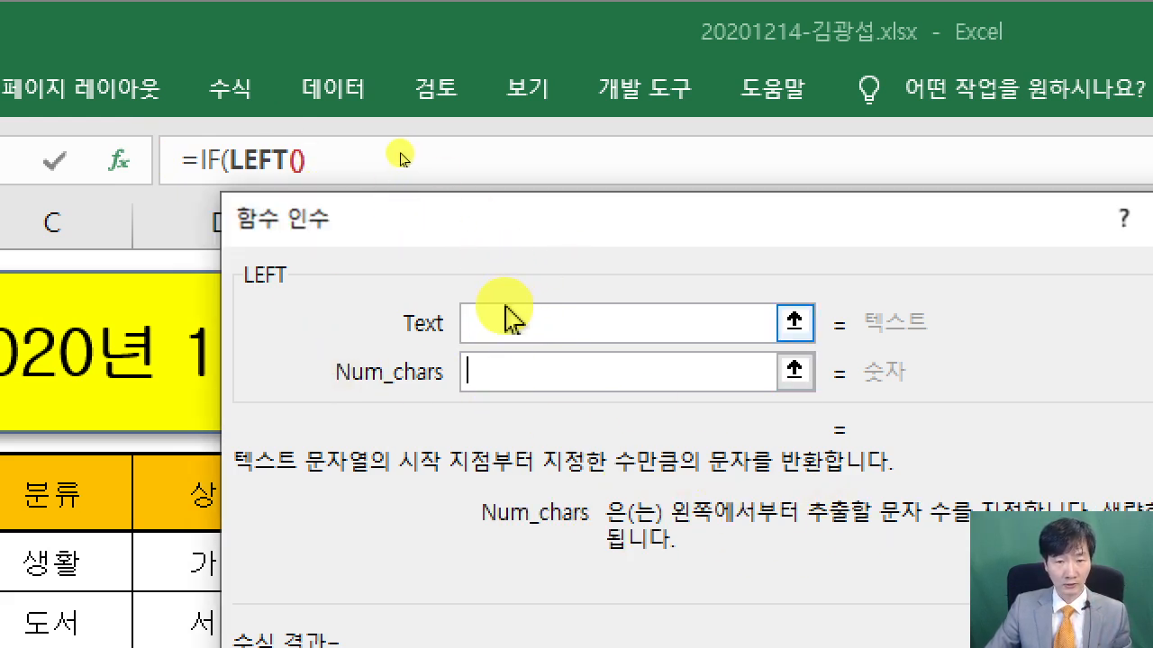
{"action": "left_click", "coordinate": [505, 316]}
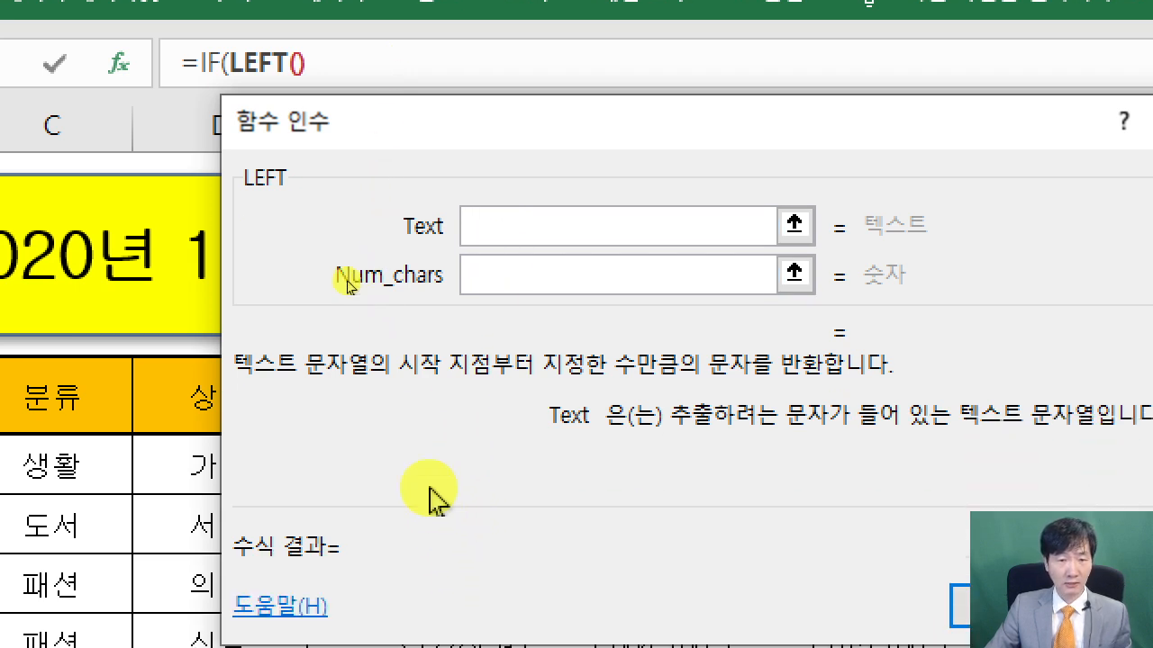
{"action": "left_click", "coordinate": [180, 468]}
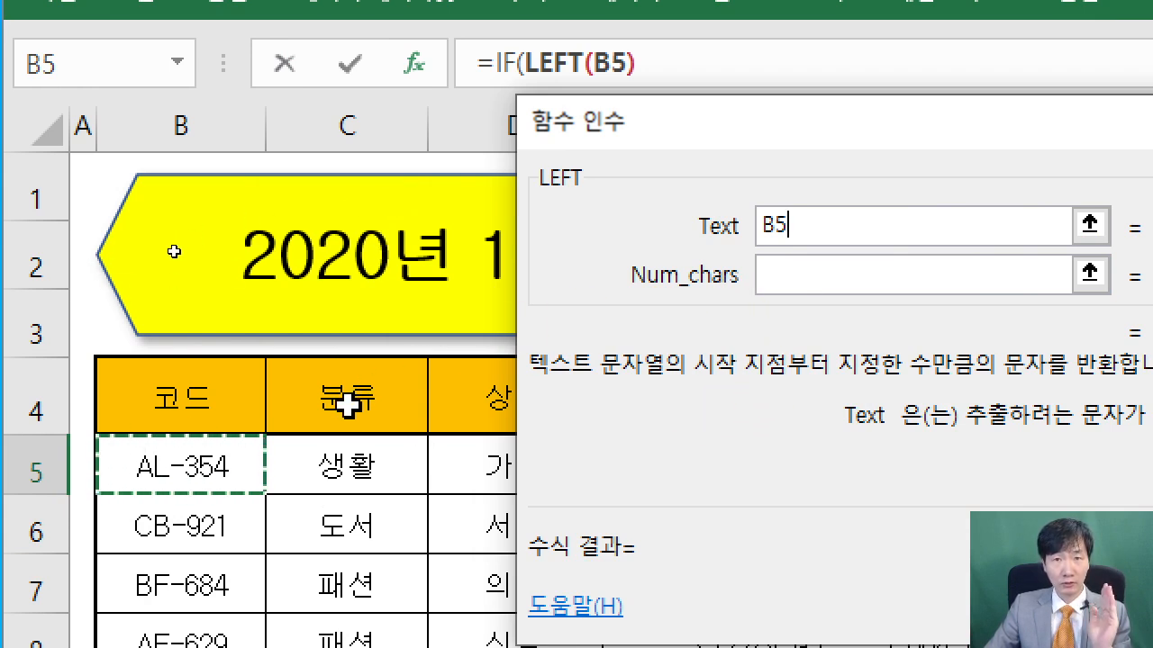
{"action": "left_click", "coordinate": [797, 285]}
{"action": "type", "text": "1"}
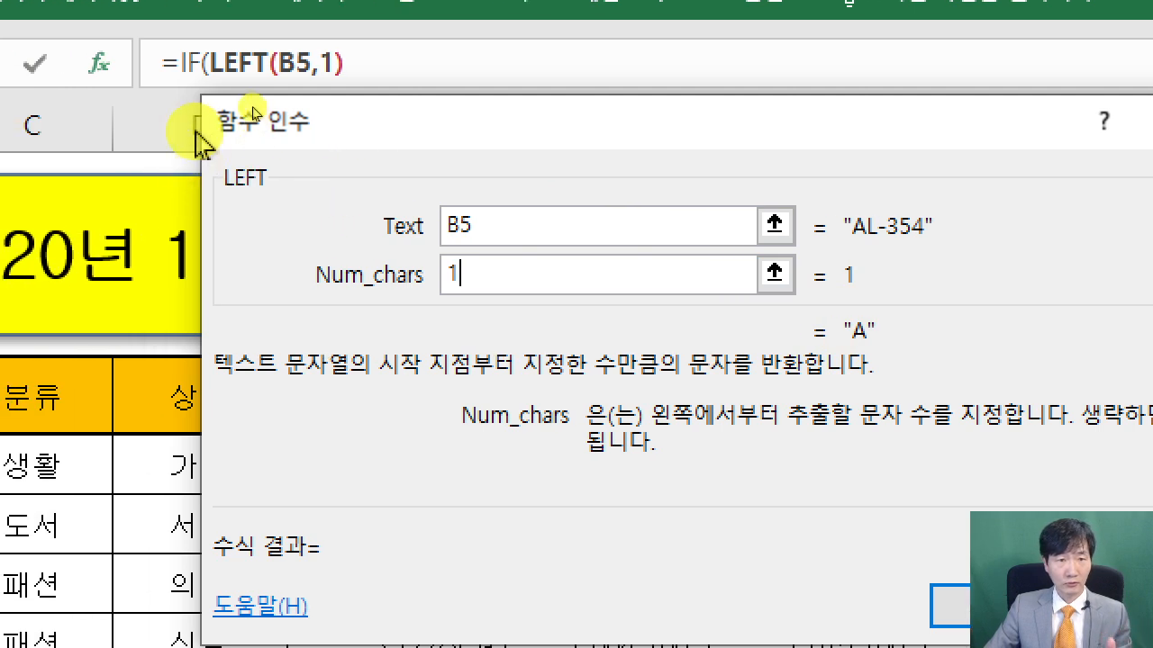
{"action": "left_click", "coordinate": [189, 63]}
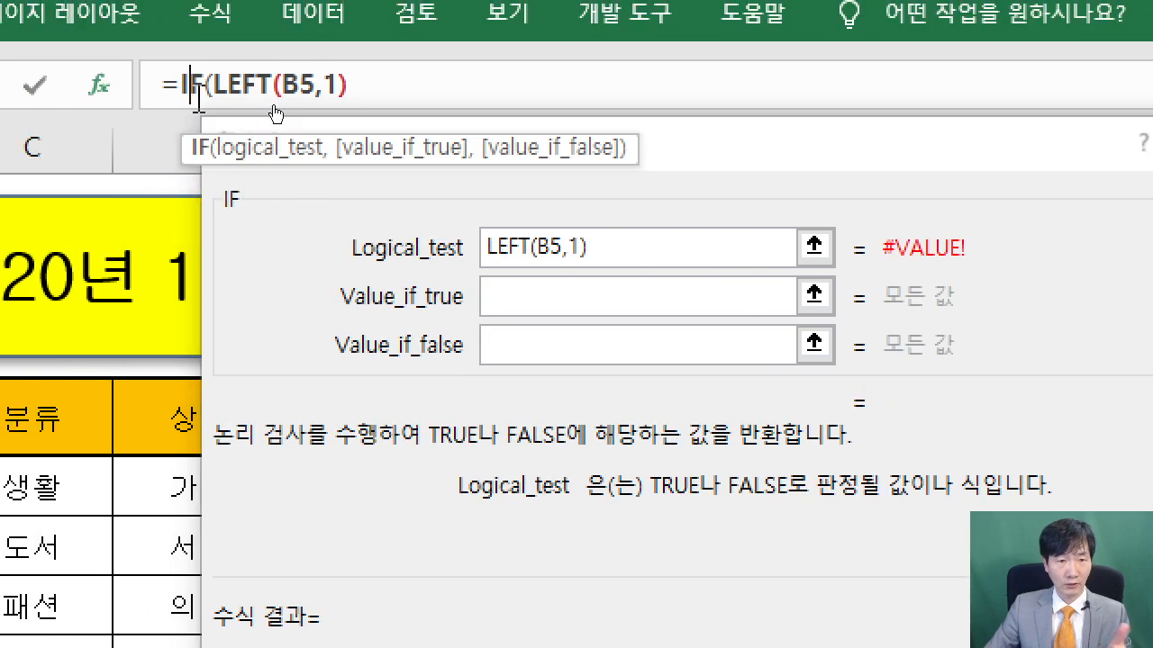
{"action": "left_click", "coordinate": [497, 346]}
{"action": "left_click", "coordinate": [609, 241]}
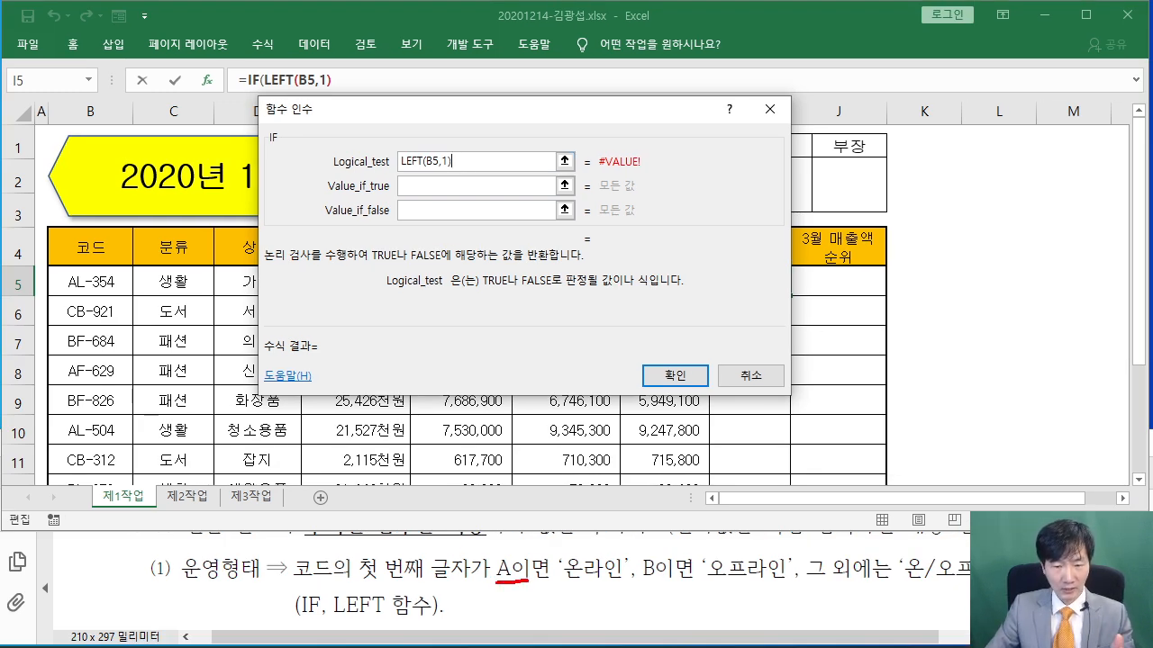
{"action": "key", "text": "Escape"}
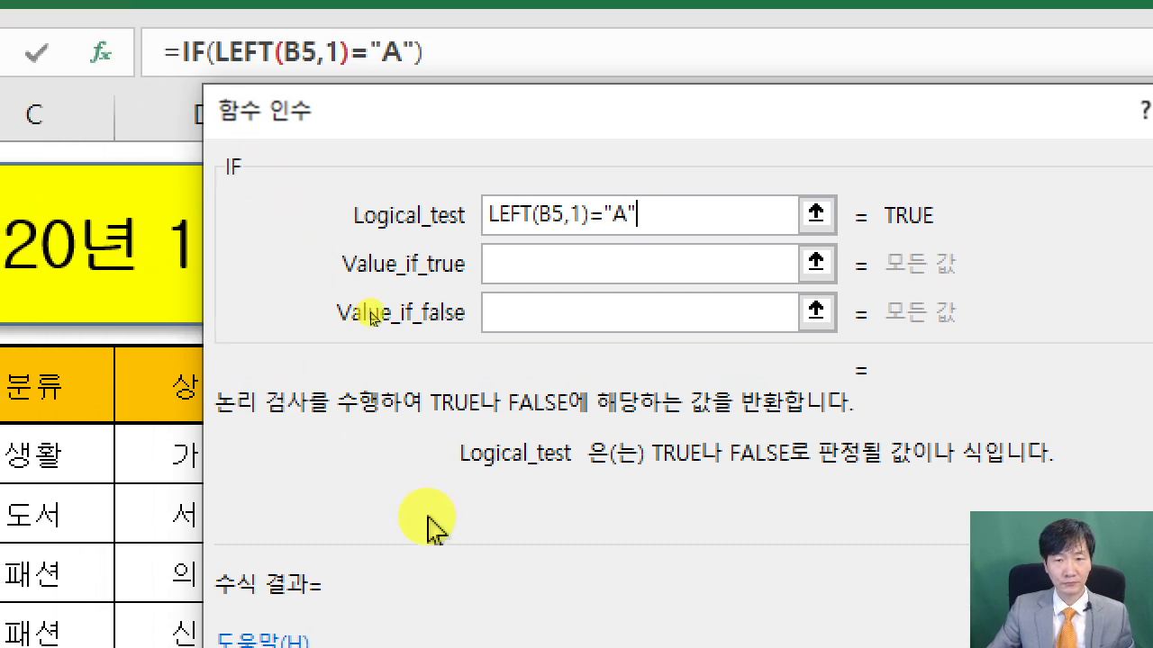
Set the IF's value-if-true to "온라인"
{"action": "left_click", "coordinate": [516, 268]}
{"action": "type", "text": "\"온라"}
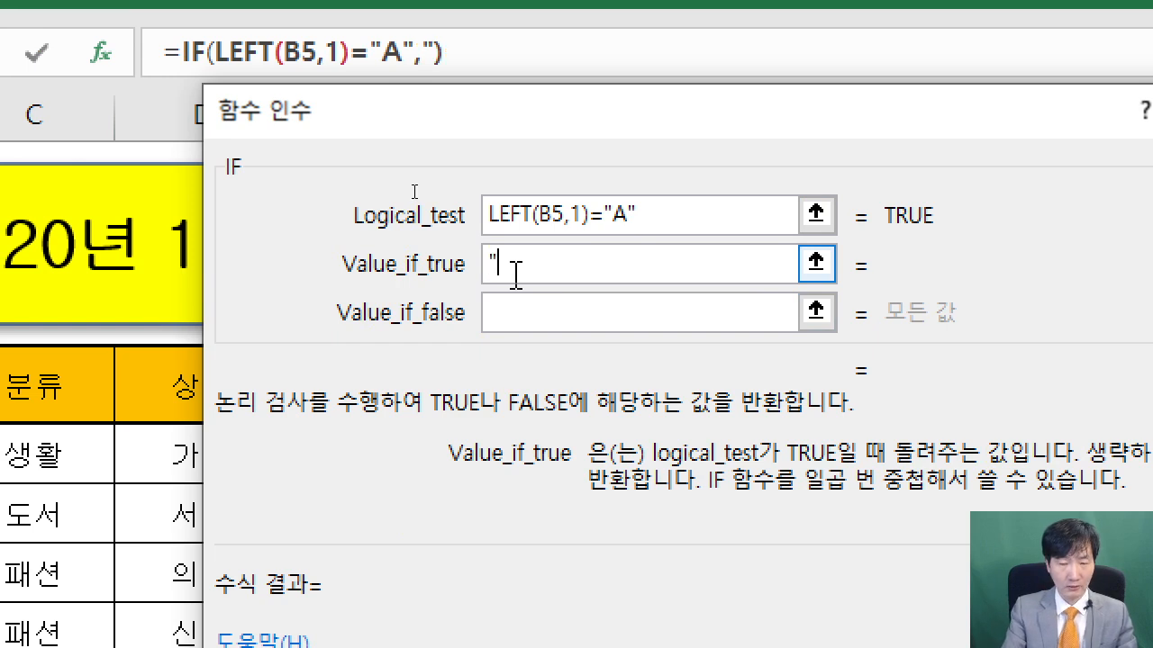
{"action": "type", "text": "인\""}
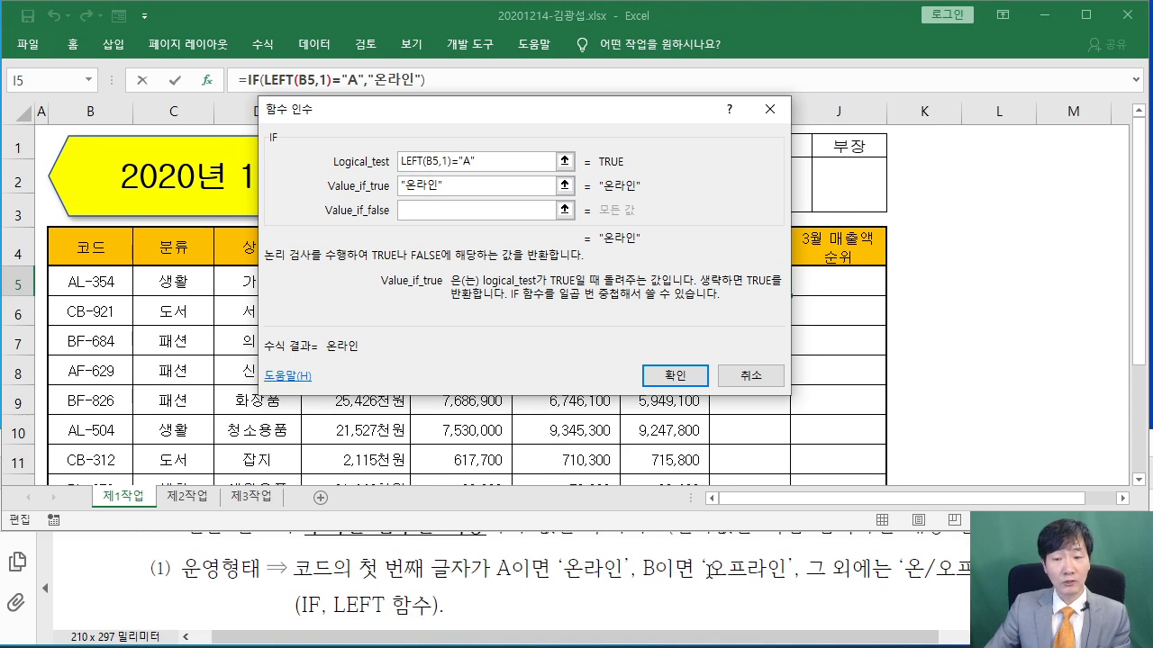
{"action": "left_click", "coordinate": [445, 213]}
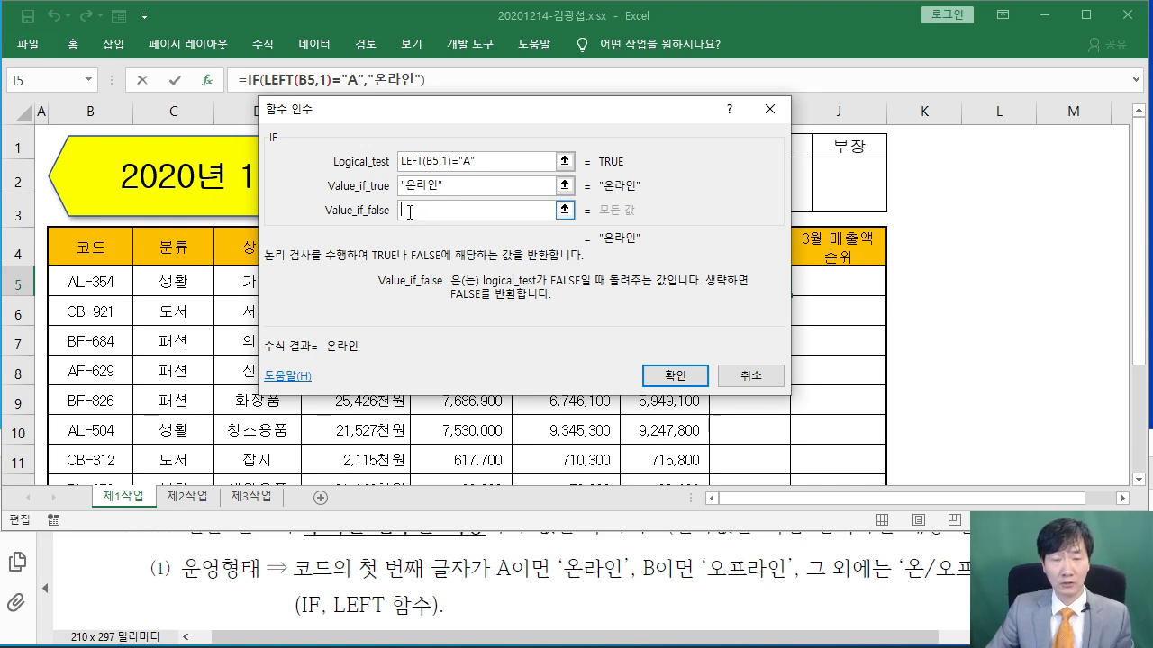
Copy the IF formula text from the formula bar and paste it as the value-if-false
{"action": "left_click", "coordinate": [251, 80]}
{"action": "left_click_drag", "start_coordinate": [258, 79], "coordinate": [430, 77]}
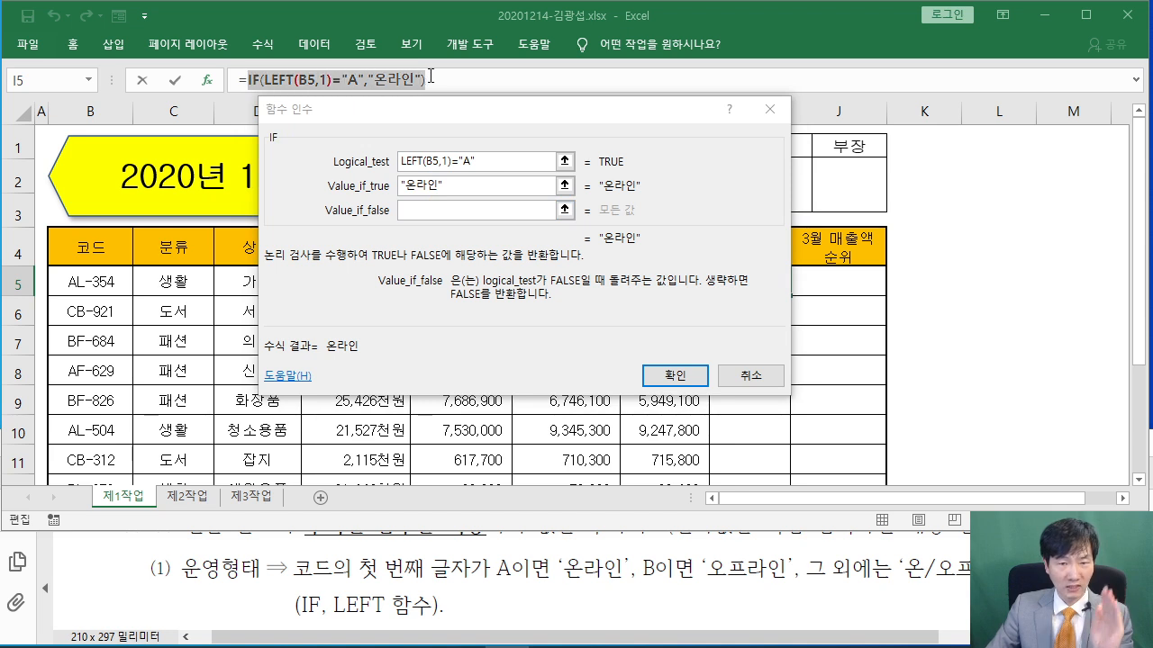
{"action": "right_click", "coordinate": [371, 80]}
{"action": "left_click", "coordinate": [420, 130]}
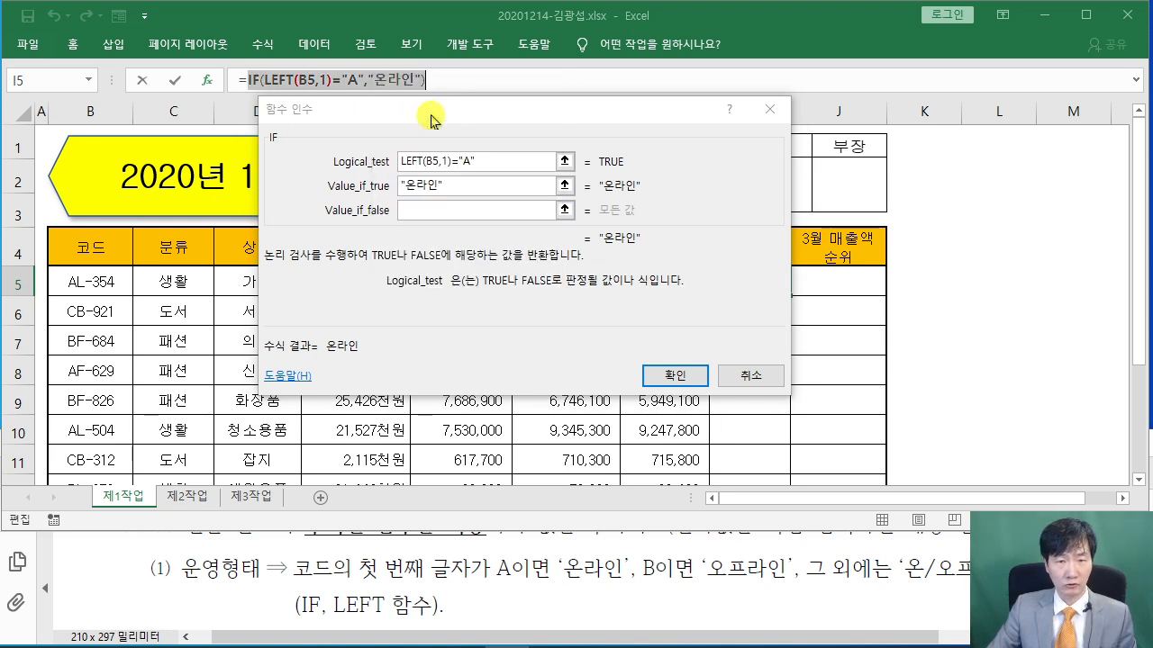
{"action": "left_click", "coordinate": [414, 210]}
{"action": "right_click", "coordinate": [414, 212]}
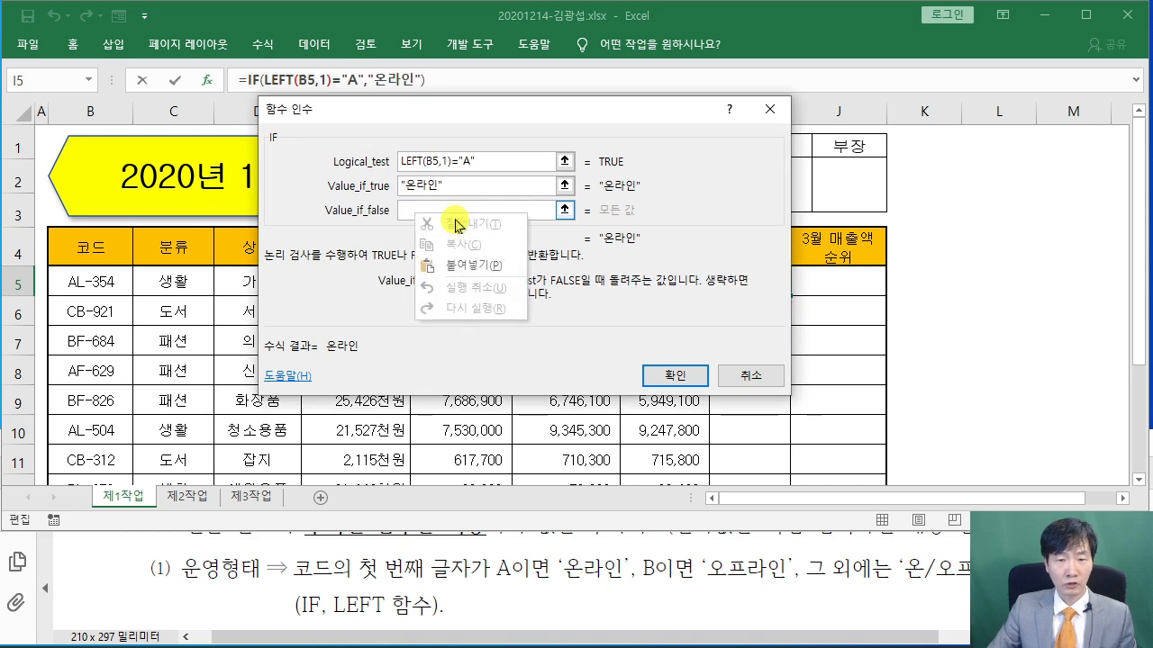
{"action": "left_click", "coordinate": [477, 261]}
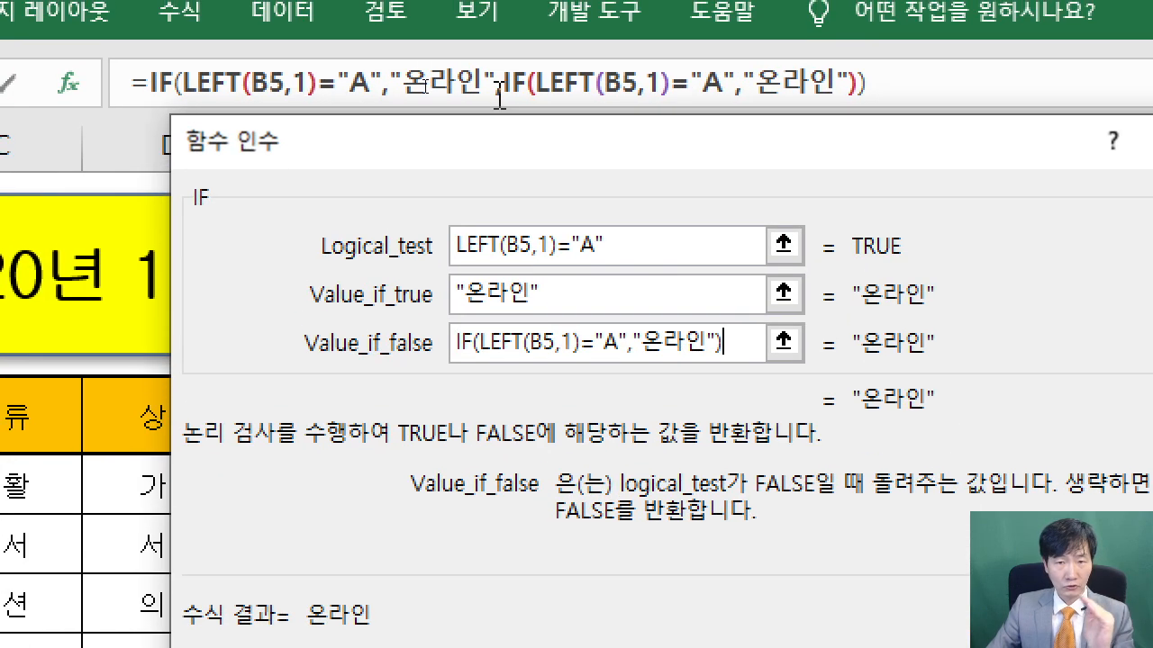
{"action": "left_click", "coordinate": [513, 87]}
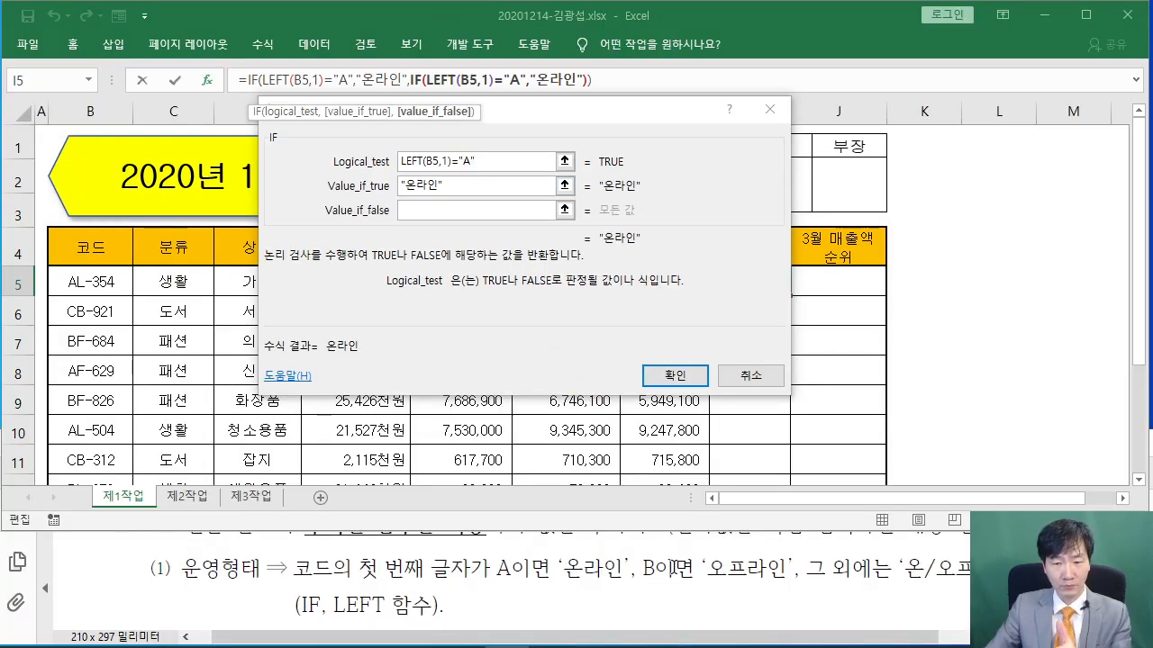
Make the inner IF test for "B", return "오프라인", otherwise "온/오프라인", and commit
{"action": "left_click", "coordinate": [548, 161]}
{"action": "key", "text": "Left"}
{"action": "key", "text": "BackSpace"}
{"action": "type", "text": "B"}
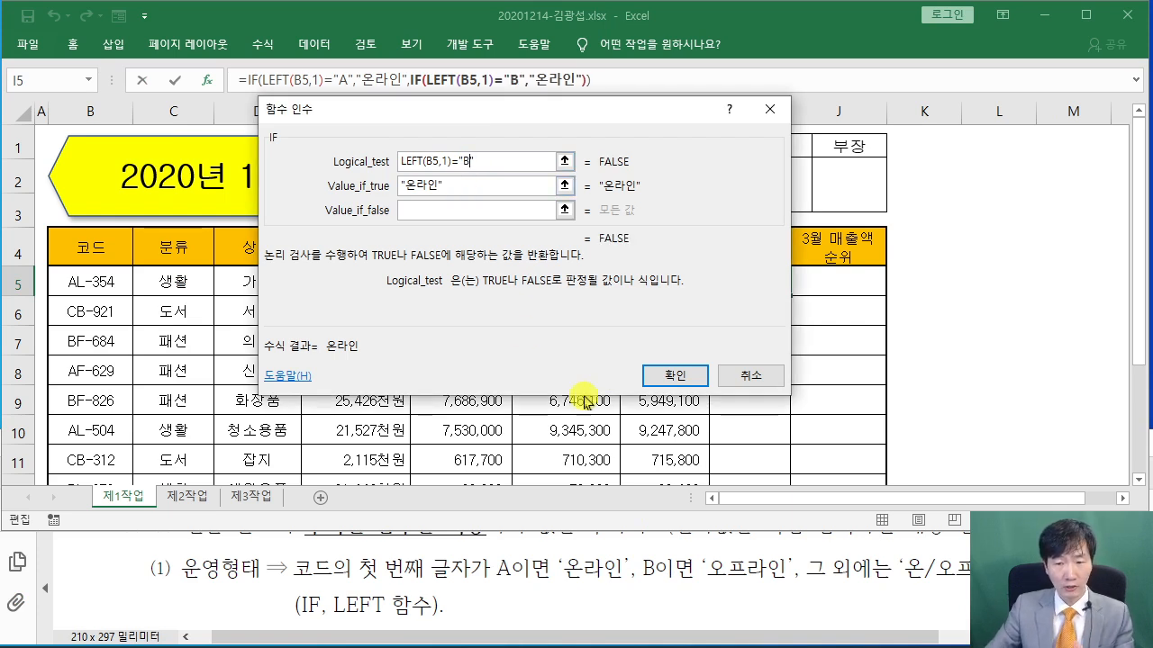
{"action": "left_click", "coordinate": [417, 187]}
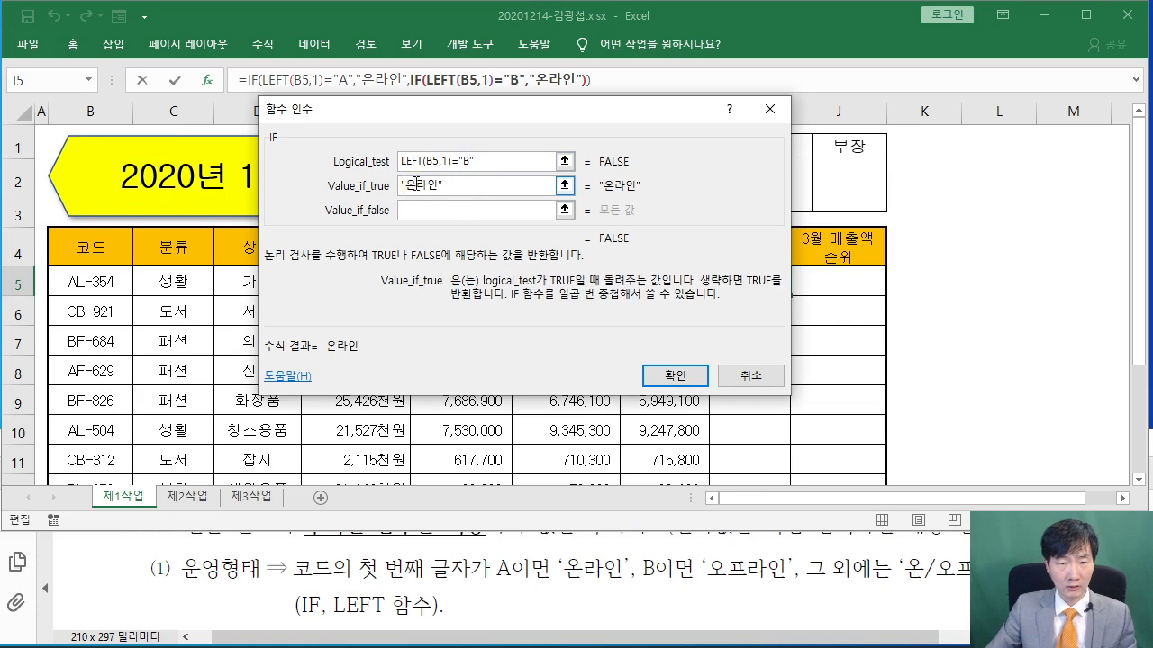
{"action": "key", "text": "BackSpace"}
{"action": "type", "text": "DHM"}
{"action": "key", "text": "BackSpace"}
{"action": "key", "text": "BackSpace"}
{"action": "key", "text": "BackSpace"}
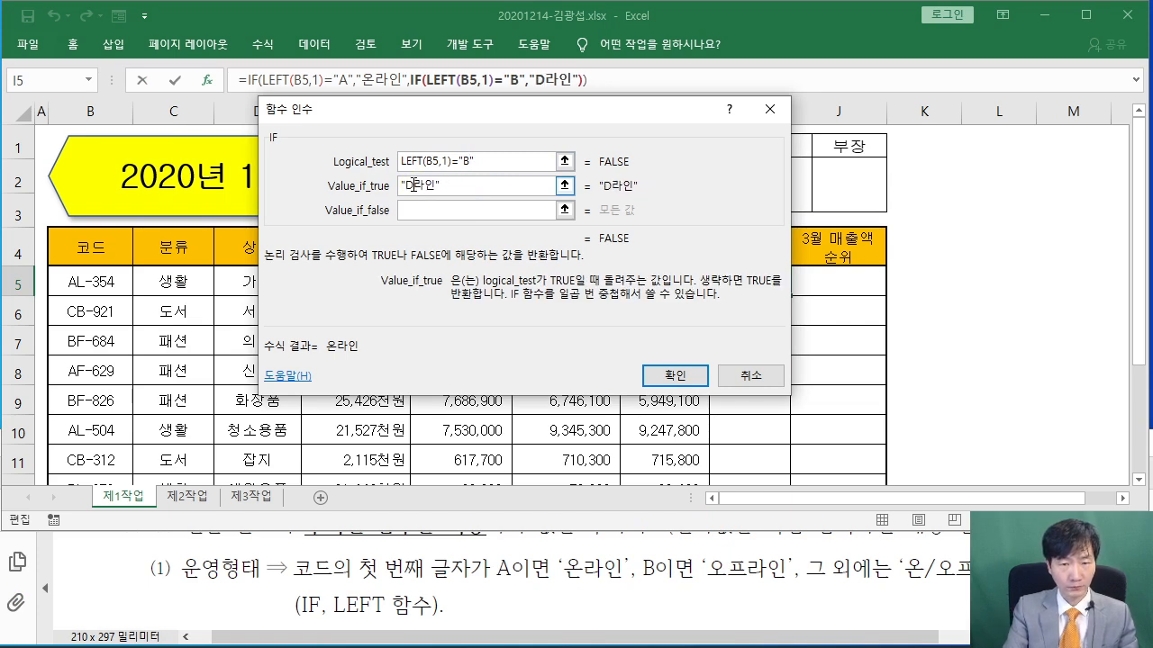
{"action": "type", "text": "오프"}
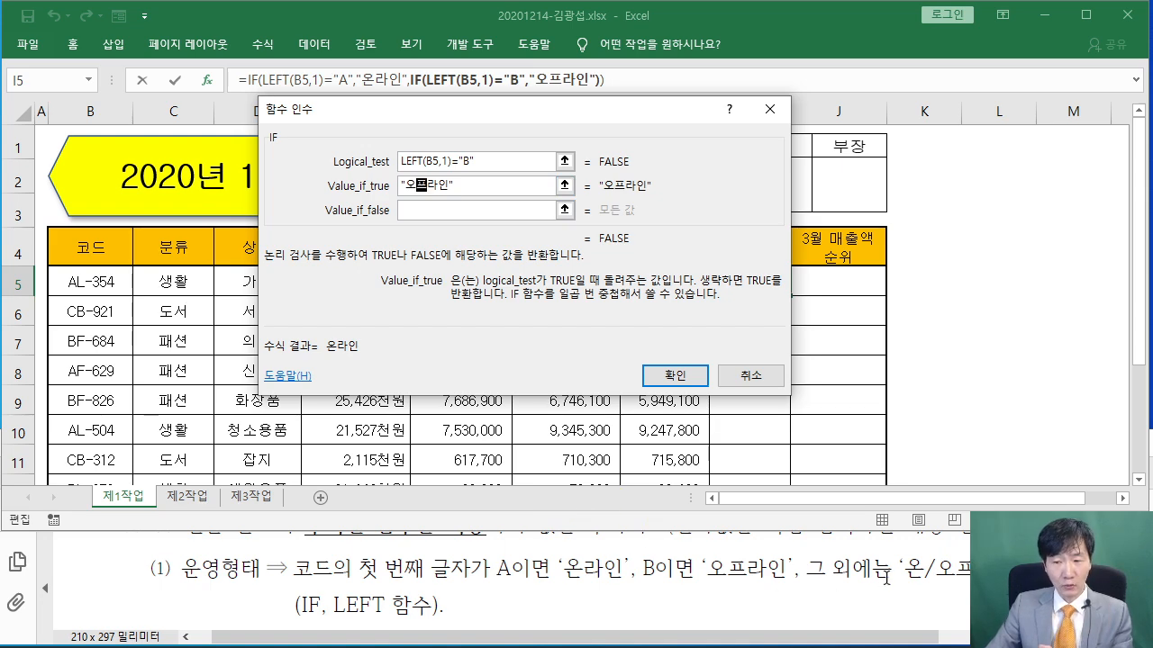
{"action": "left_click", "coordinate": [435, 211]}
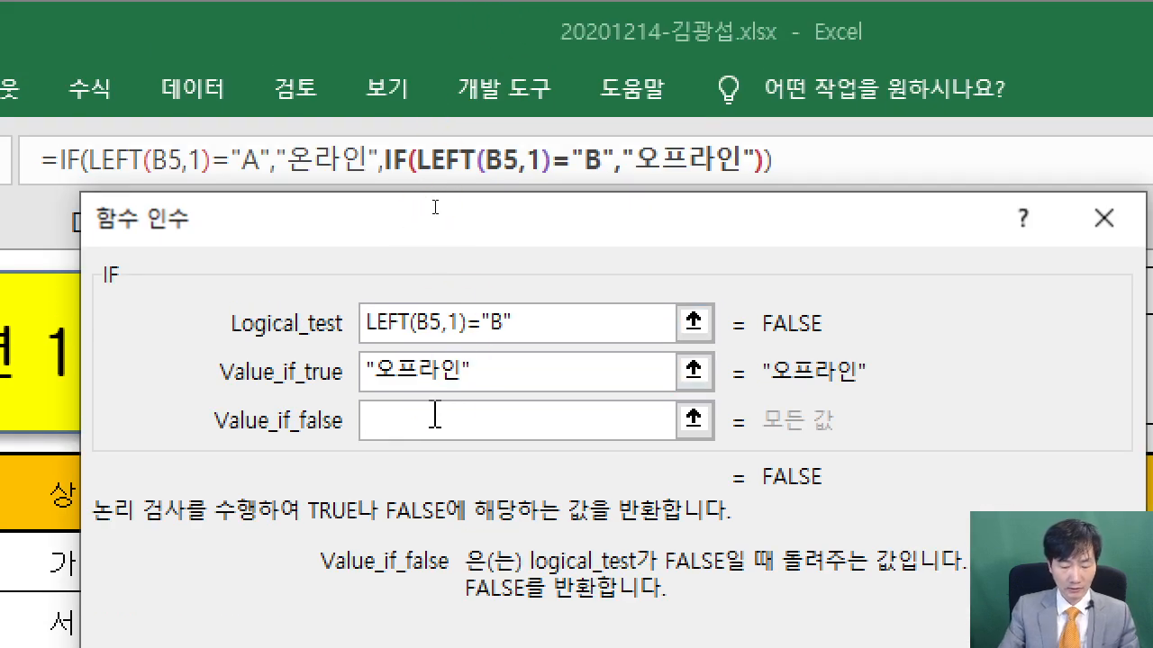
{"action": "type", "text": "\"온/오프라인\""}
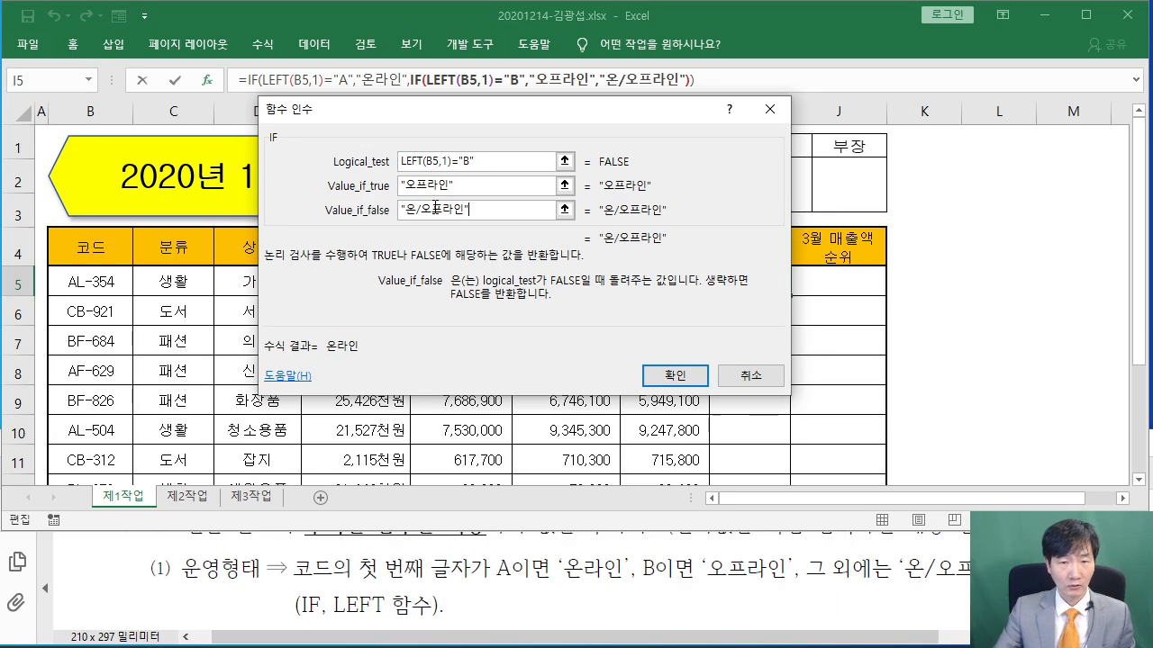
{"action": "left_click", "coordinate": [675, 375]}
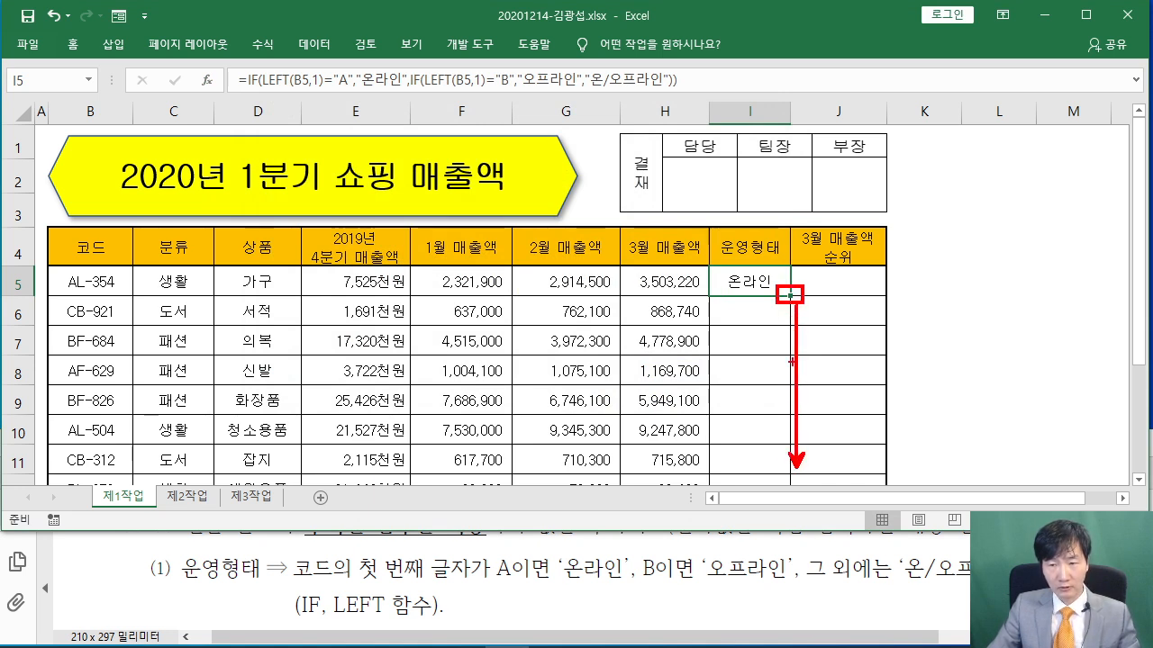
Fill the I5 formula down to I12 without formatting to keep the borders
{"action": "left_click_drag", "start_coordinate": [791, 297], "coordinate": [779, 393]}
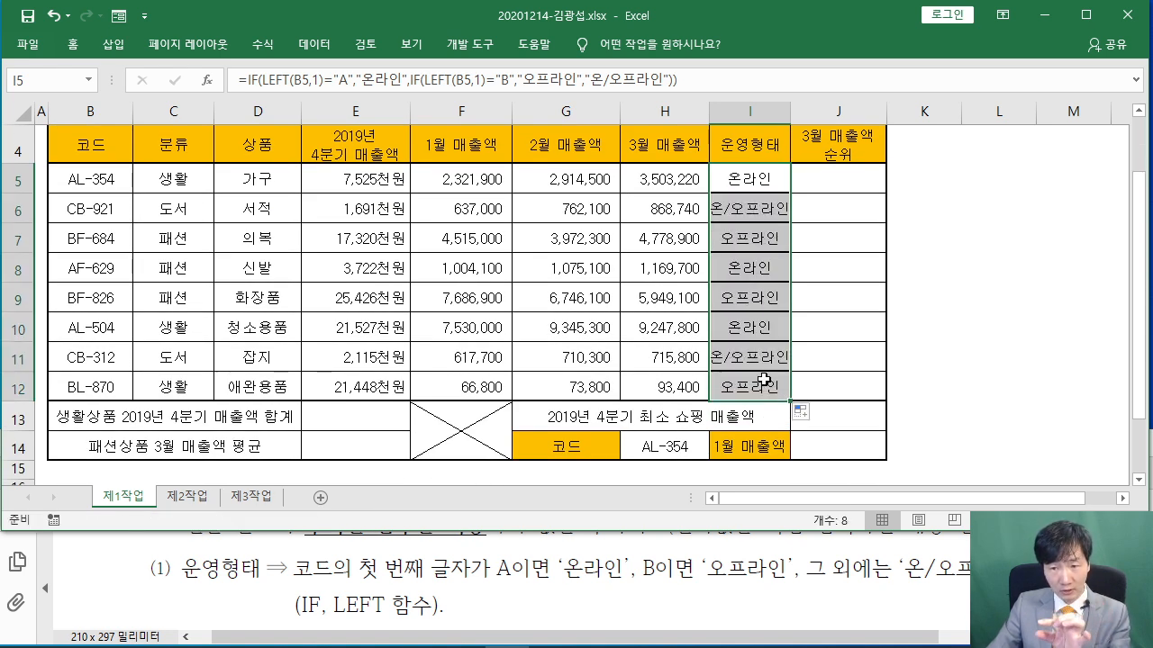
{"action": "left_click", "coordinate": [801, 412]}
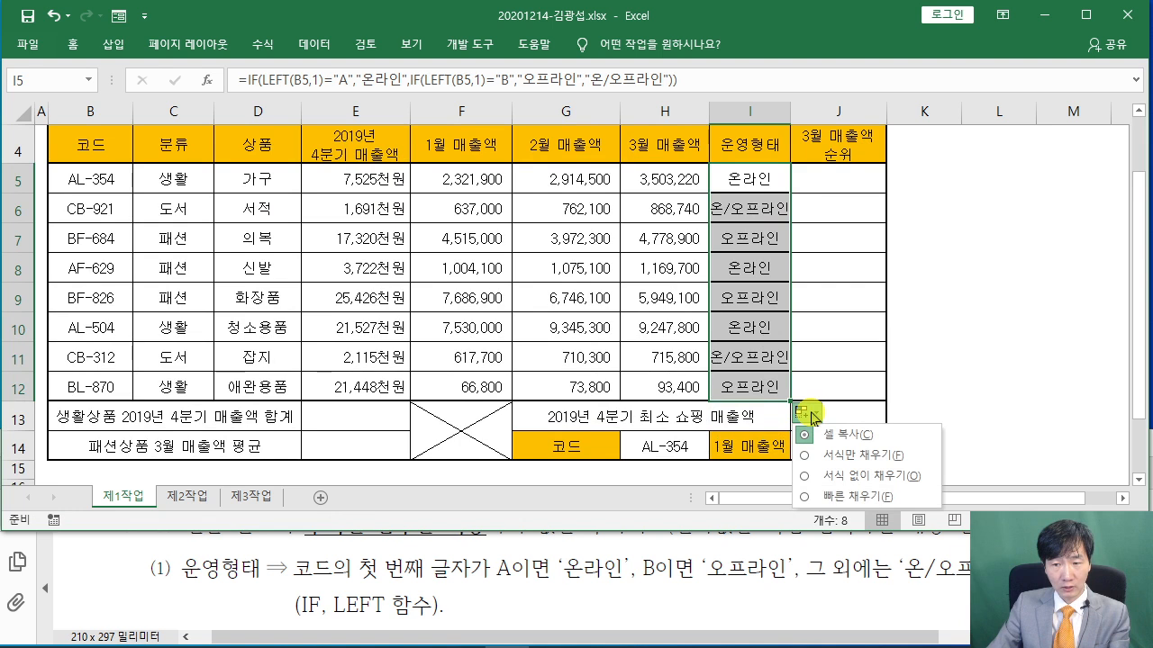
{"action": "left_click", "coordinate": [836, 475]}
{"action": "left_click", "coordinate": [971, 355]}
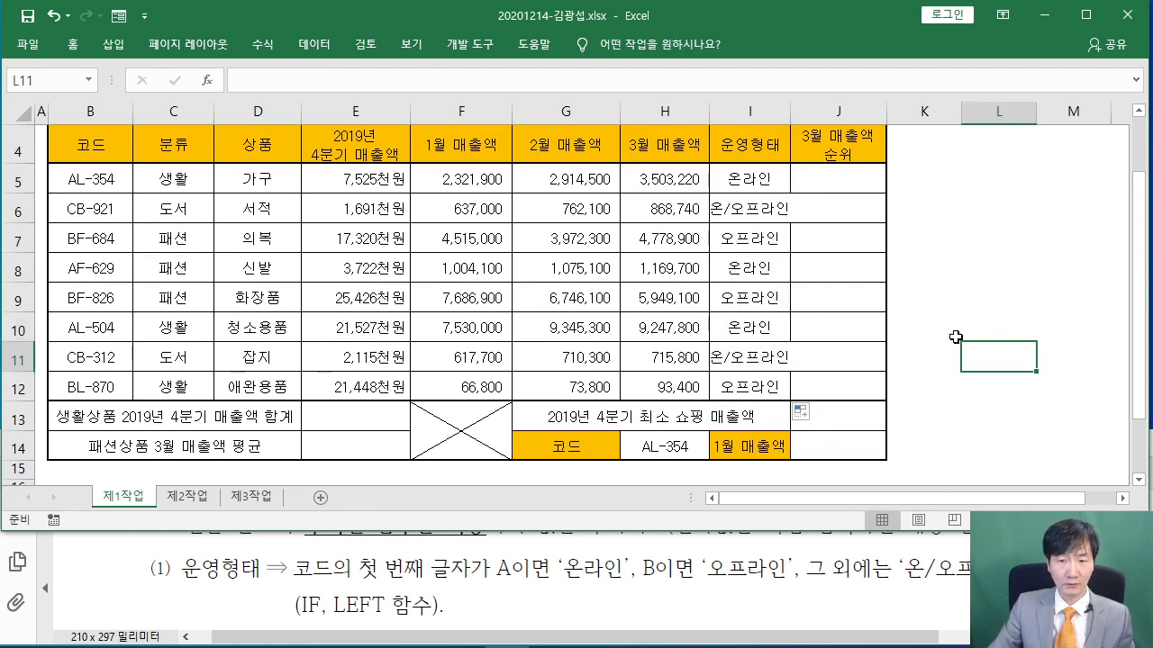
Autofit column I so 온/오프라인 fits fully
{"action": "double_click", "coordinate": [790, 111]}
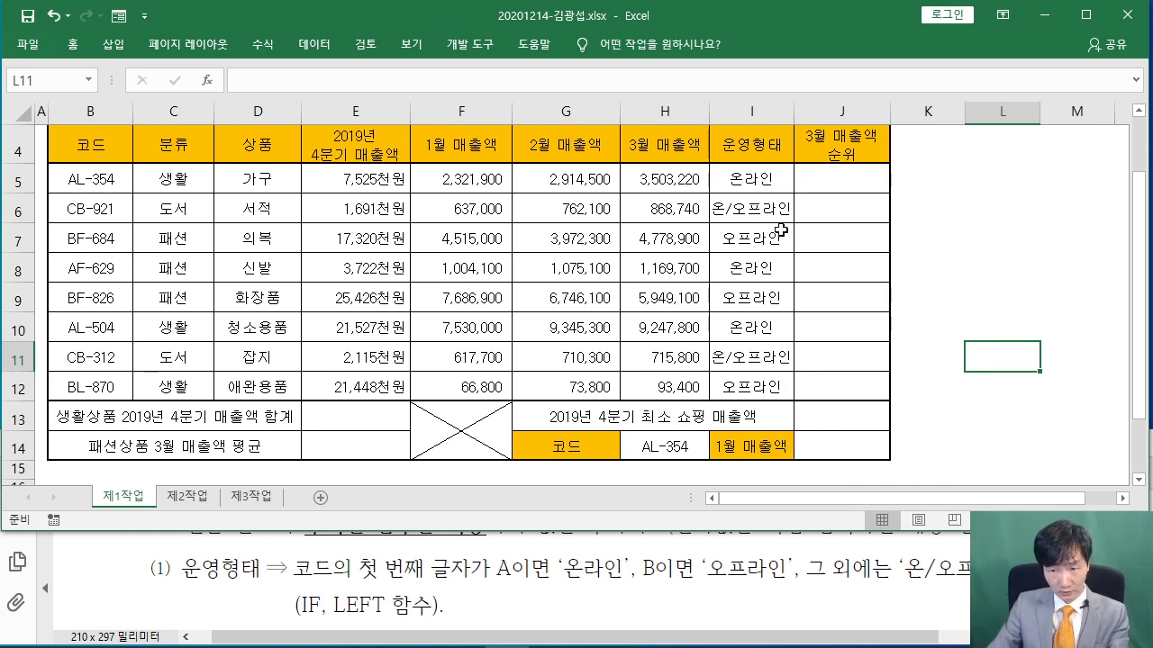
{"action": "scroll", "coordinate": [905, 279], "scroll_direction": "up", "scroll_amount": 1}
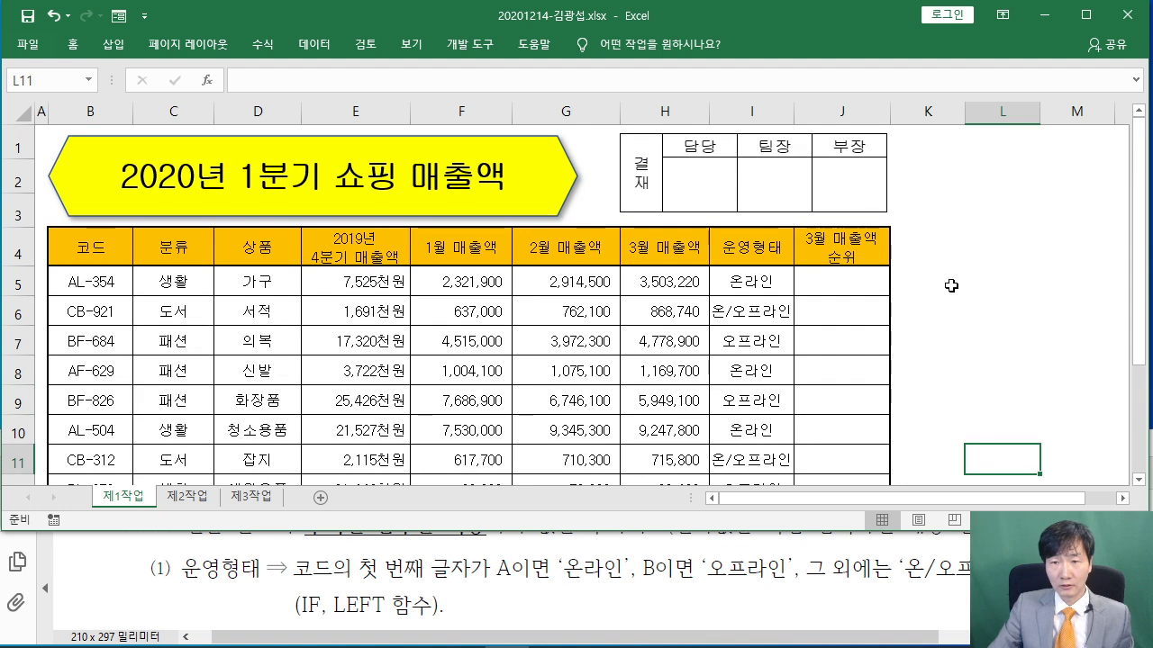
{"action": "left_click", "coordinate": [945, 319]}
{"action": "left_click", "coordinate": [843, 285]}
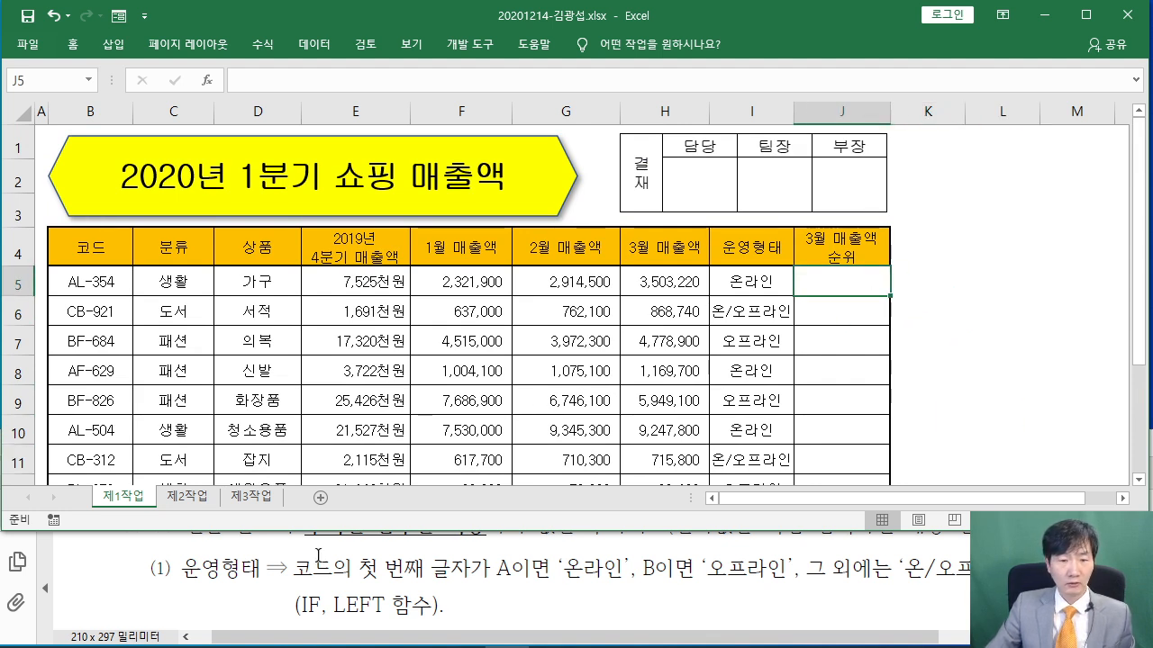
{"action": "left_click", "coordinate": [303, 556]}
Insert RANK.EQ into J5 via function search, opening its empty argument fields
{"action": "scroll", "coordinate": [300, 562], "scroll_direction": "down", "scroll_amount": 1}
{"action": "scroll", "coordinate": [300, 562], "scroll_direction": "down", "scroll_amount": 1}
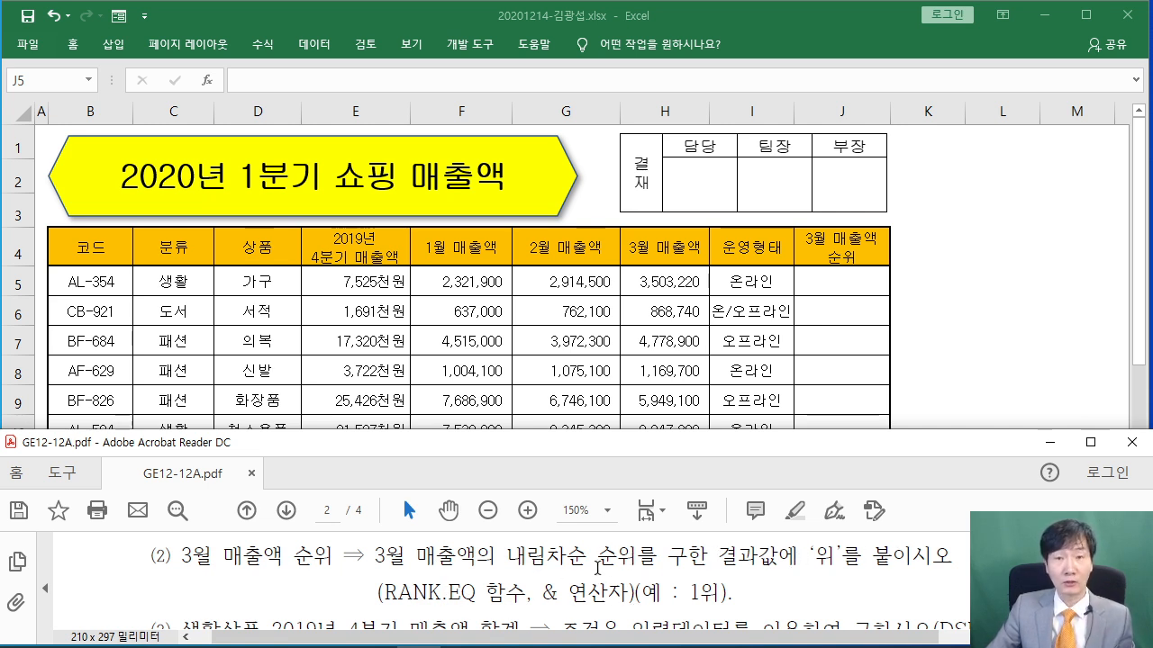
{"action": "left_click", "coordinate": [836, 281]}
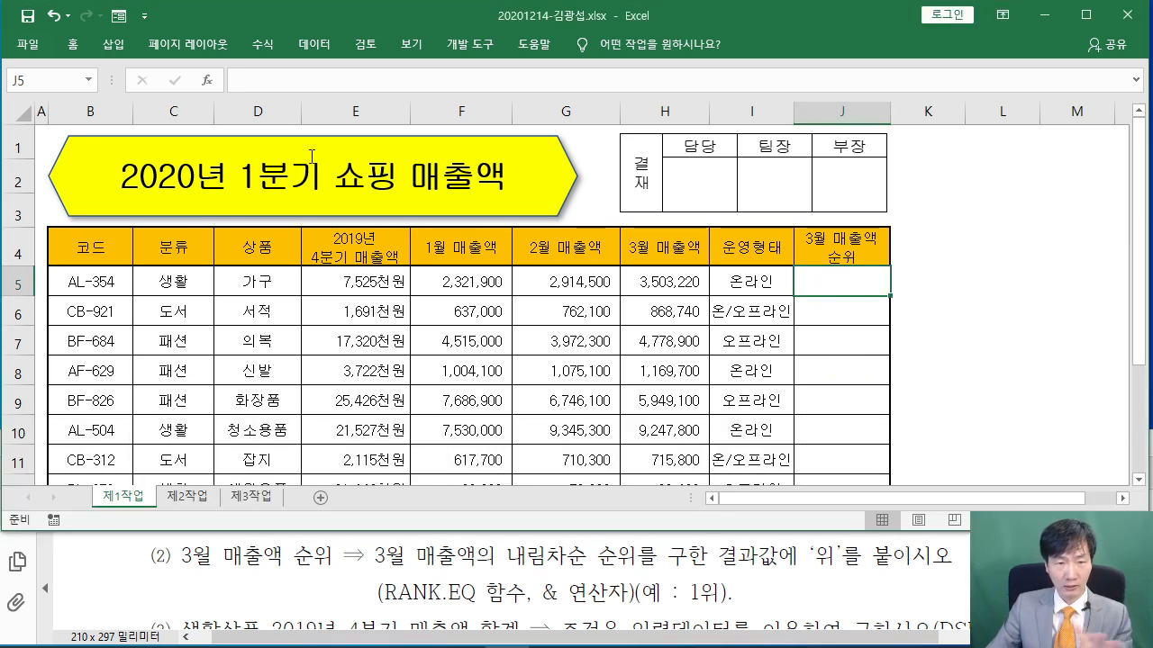
{"action": "left_click", "coordinate": [206, 81]}
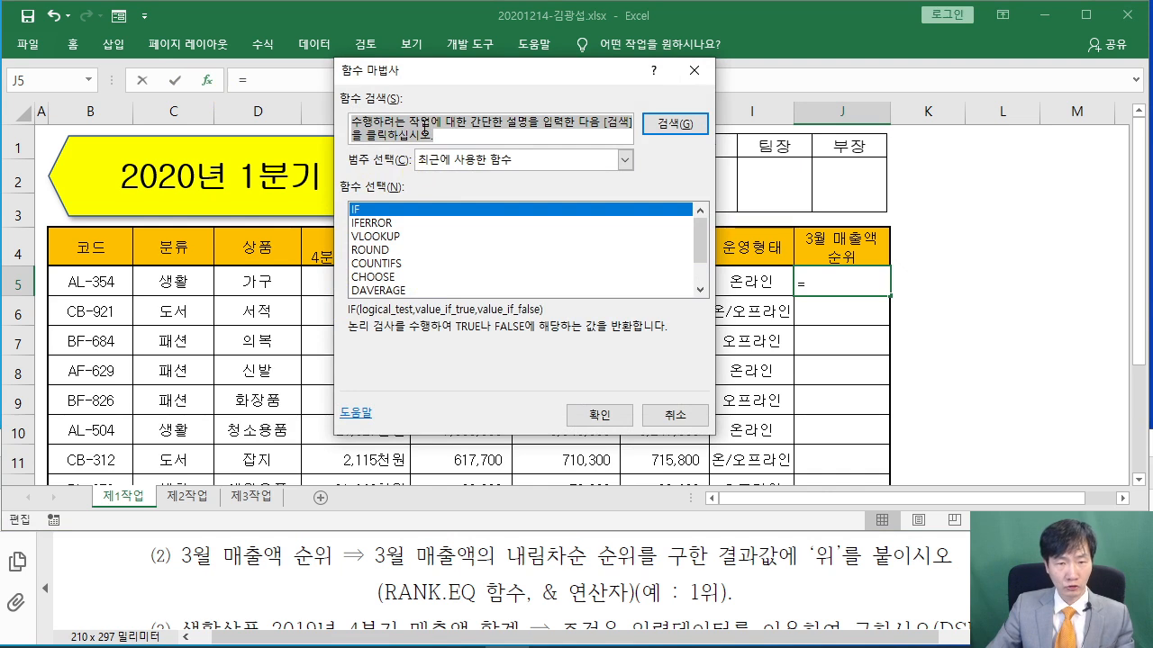
{"action": "type", "text": "R"}
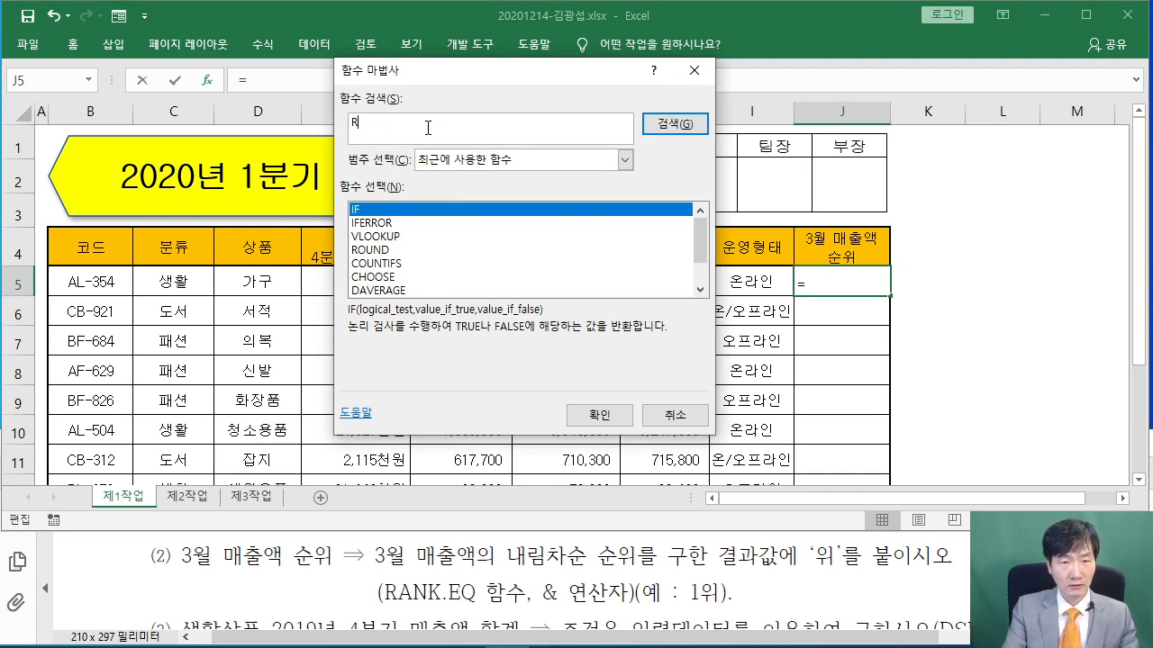
{"action": "type", "text": "ANK.EQ"}
{"action": "key", "text": "Return"}
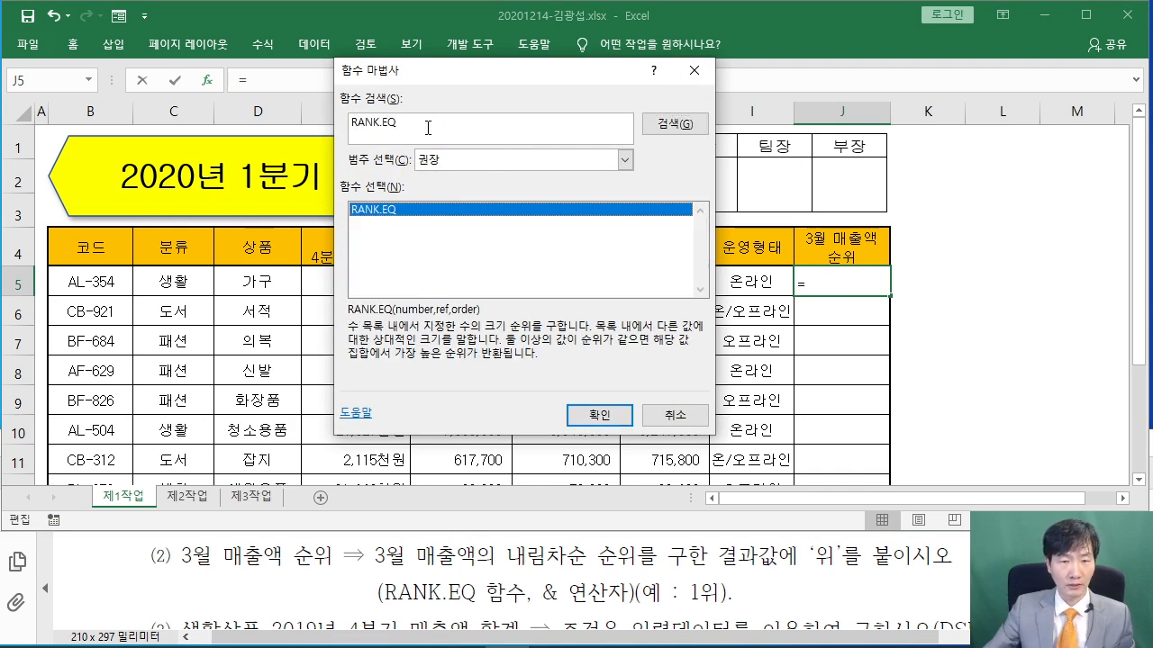
{"action": "left_click", "coordinate": [378, 209]}
{"action": "left_click", "coordinate": [599, 414]}
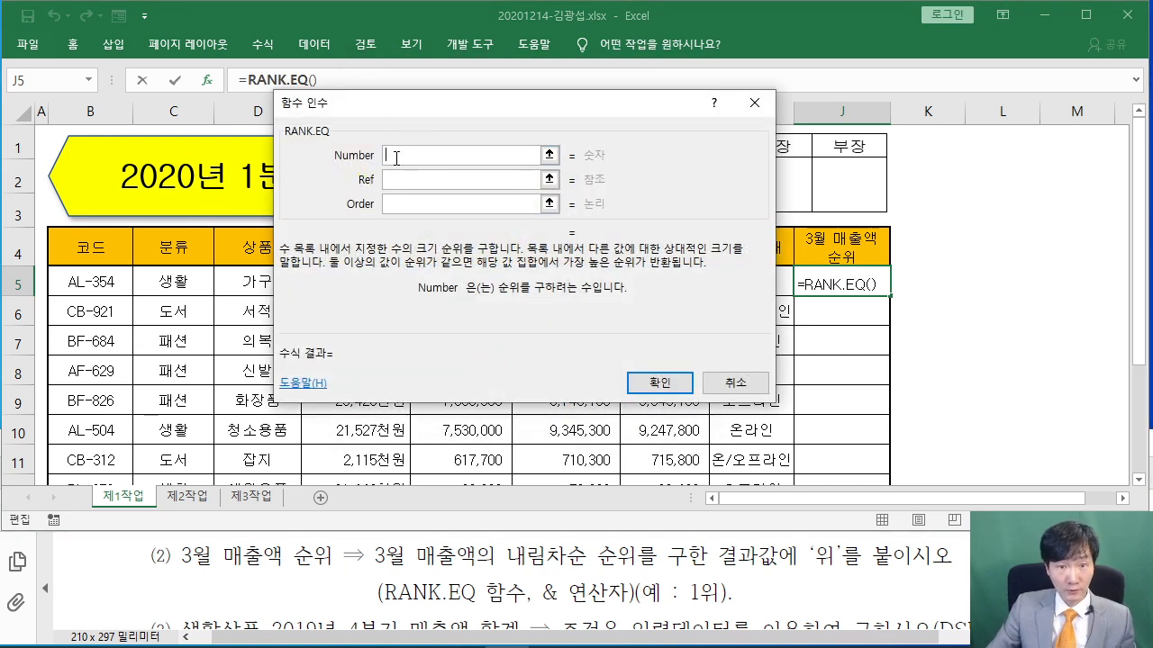
Set J5's RANK.EQ Number to H5 and Ref to H5:H12
{"action": "left_click_drag", "start_coordinate": [417, 108], "coordinate": [909, 115]}
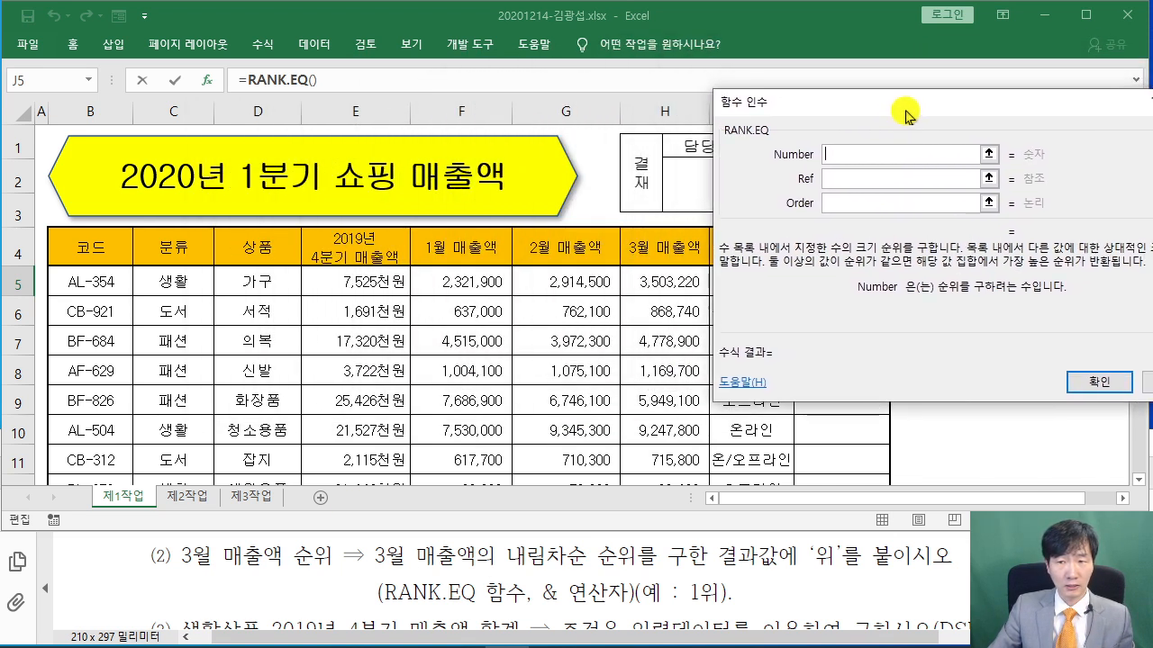
{"action": "left_click", "coordinate": [670, 281]}
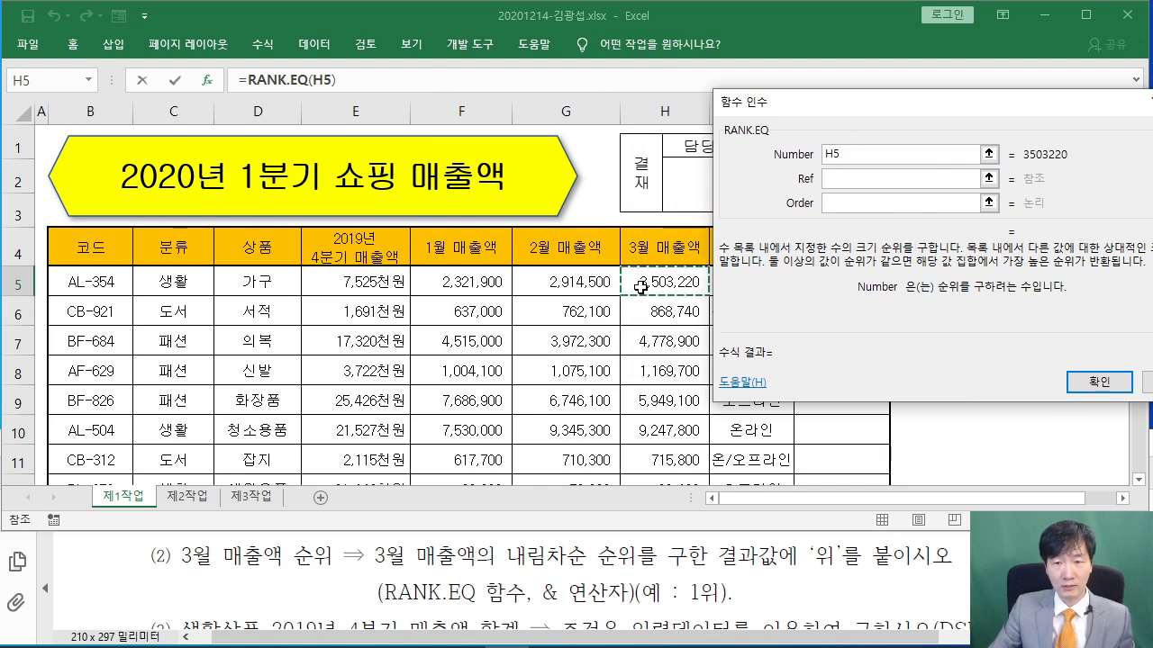
{"action": "left_click", "coordinate": [825, 178]}
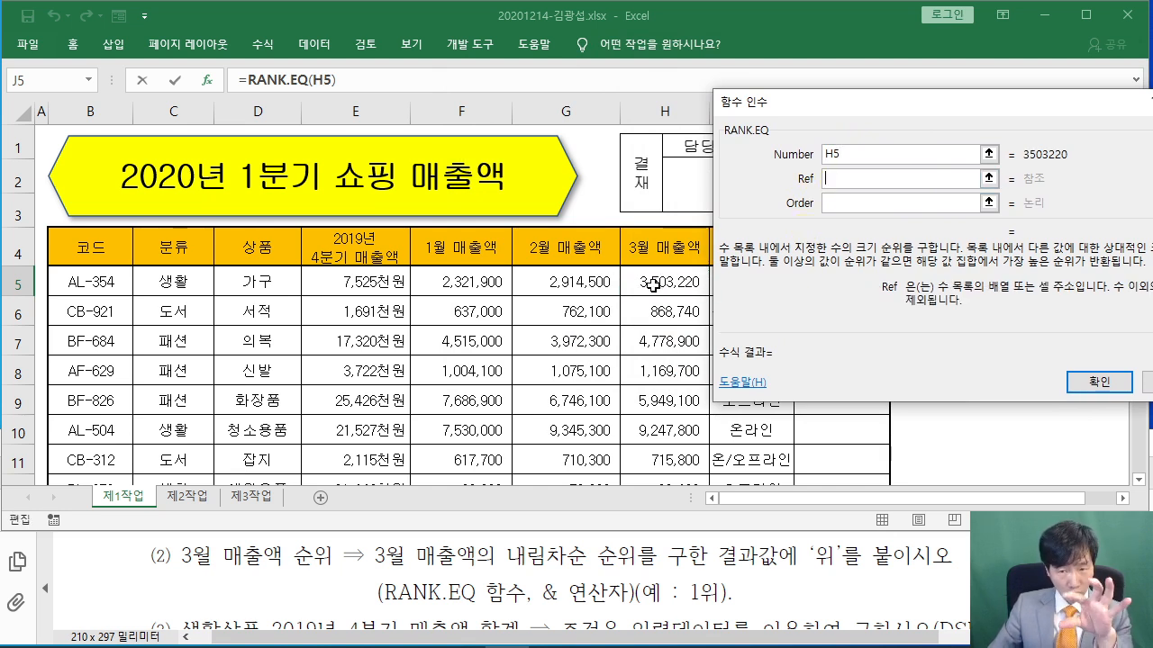
{"action": "left_click_drag", "start_coordinate": [653, 281], "coordinate": [649, 393]}
Make the Ref range absolute as $H$5:$H$12 with F4
{"action": "left_click_drag", "start_coordinate": [855, 99], "coordinate": [357, 123]}
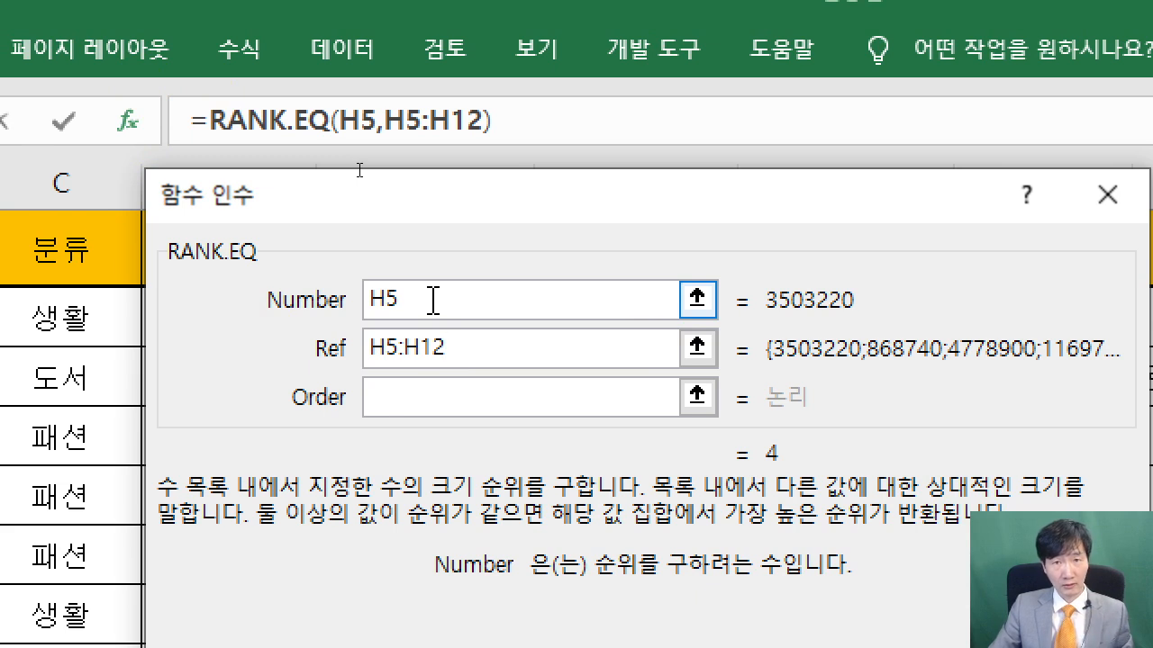
{"action": "left_click_drag", "start_coordinate": [465, 355], "coordinate": [303, 351]}
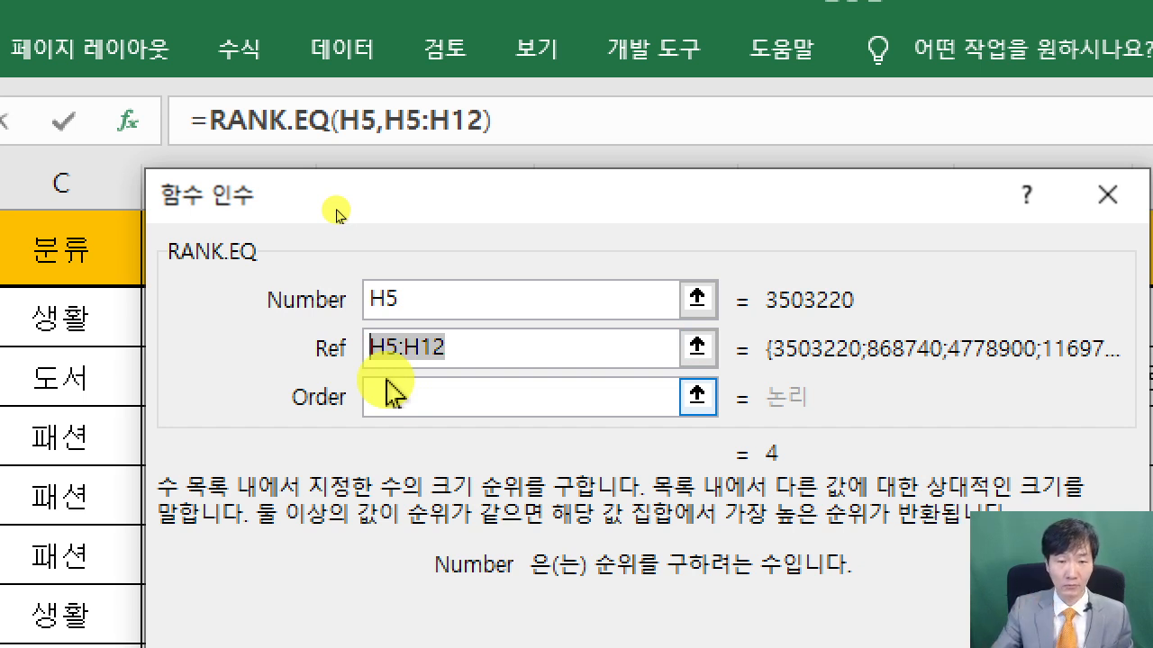
{"action": "left_click", "coordinate": [458, 362]}
{"action": "left_click_drag", "start_coordinate": [476, 345], "coordinate": [333, 349]}
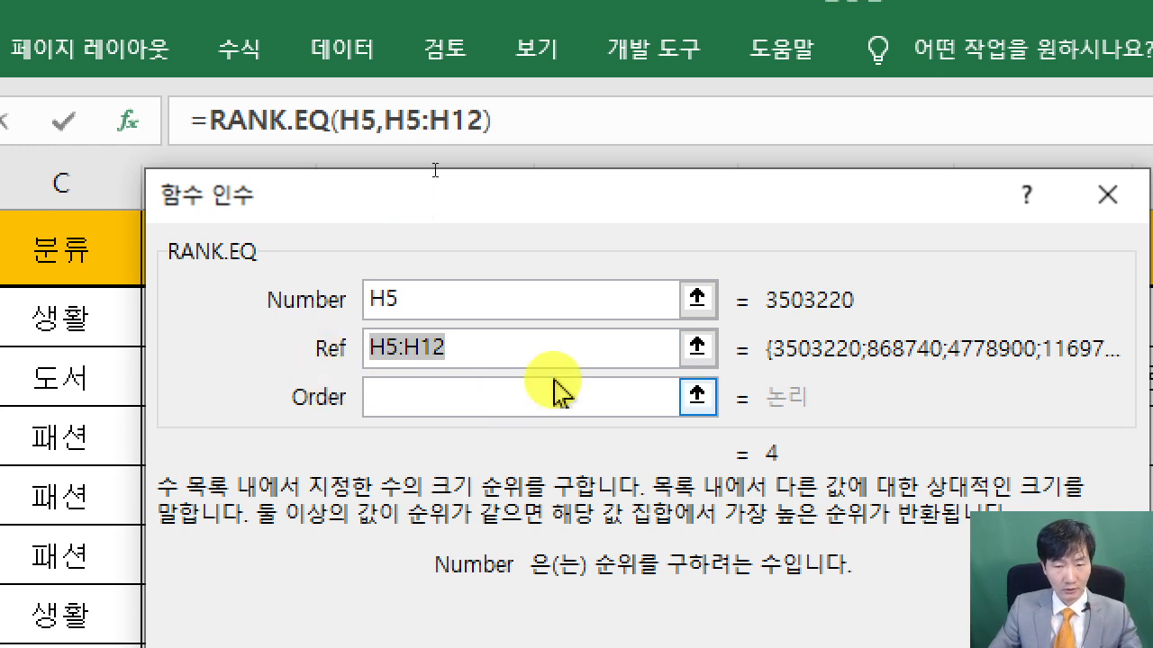
{"action": "left_click_drag", "start_coordinate": [516, 196], "coordinate": [694, 407]}
{"action": "mouse_move", "coordinate": [562, 253]}
{"action": "left_mouse_down"}
{"action": "mouse_move", "coordinate": [614, 249]}
{"action": "mouse_move", "coordinate": [556, 345]}
{"action": "left_mouse_up"}
{"action": "left_click_drag", "start_coordinate": [555, 297], "coordinate": [595, 304]}
{"action": "mouse_move", "coordinate": [632, 249]}
{"action": "left_mouse_down"}
{"action": "mouse_move", "coordinate": [677, 318]}
{"action": "mouse_move", "coordinate": [633, 359]}
{"action": "left_mouse_up"}
{"action": "left_click", "coordinate": [632, 368]}
{"action": "key", "text": "Escape"}
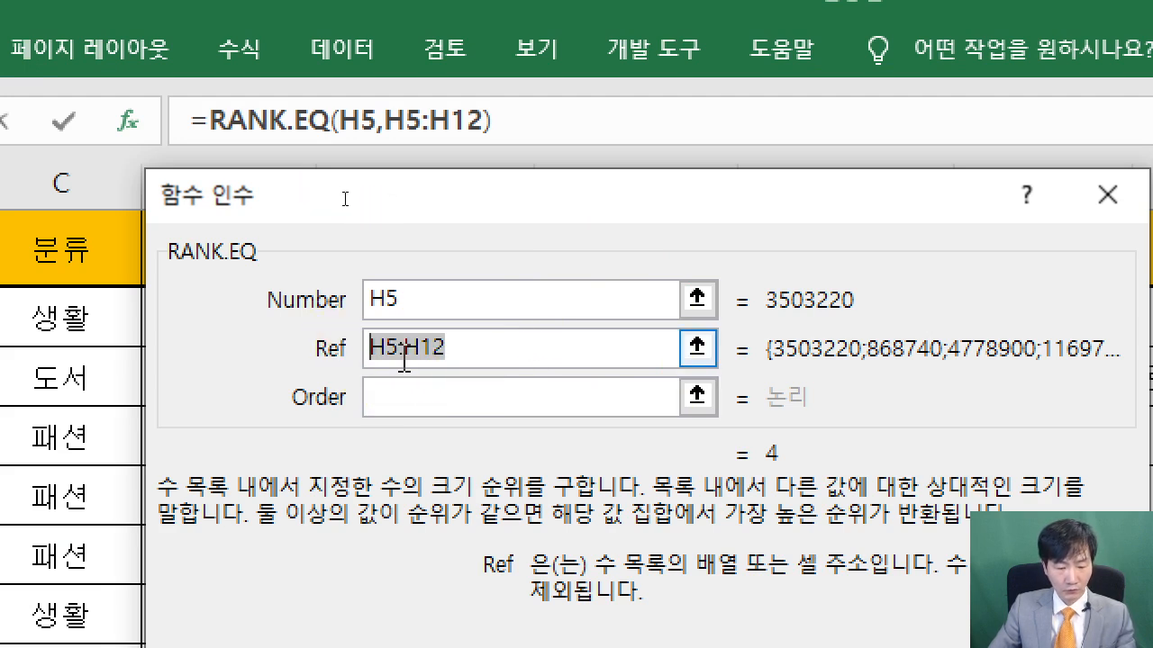
{"action": "key", "text": "F4"}
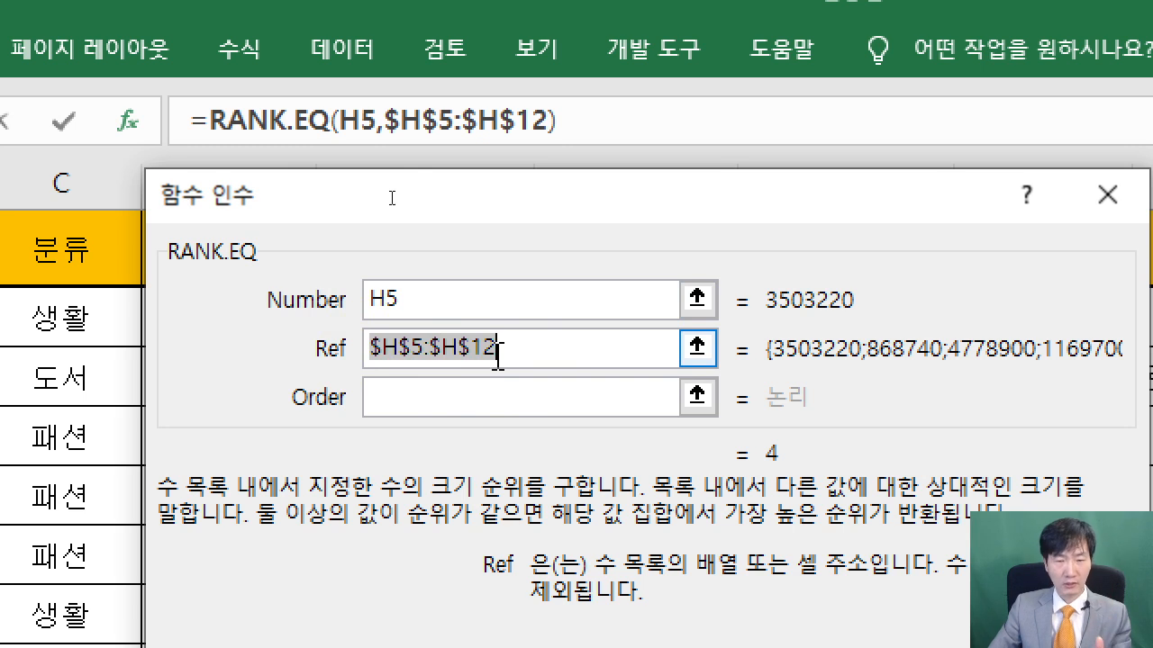
{"action": "left_click", "coordinate": [439, 395]}
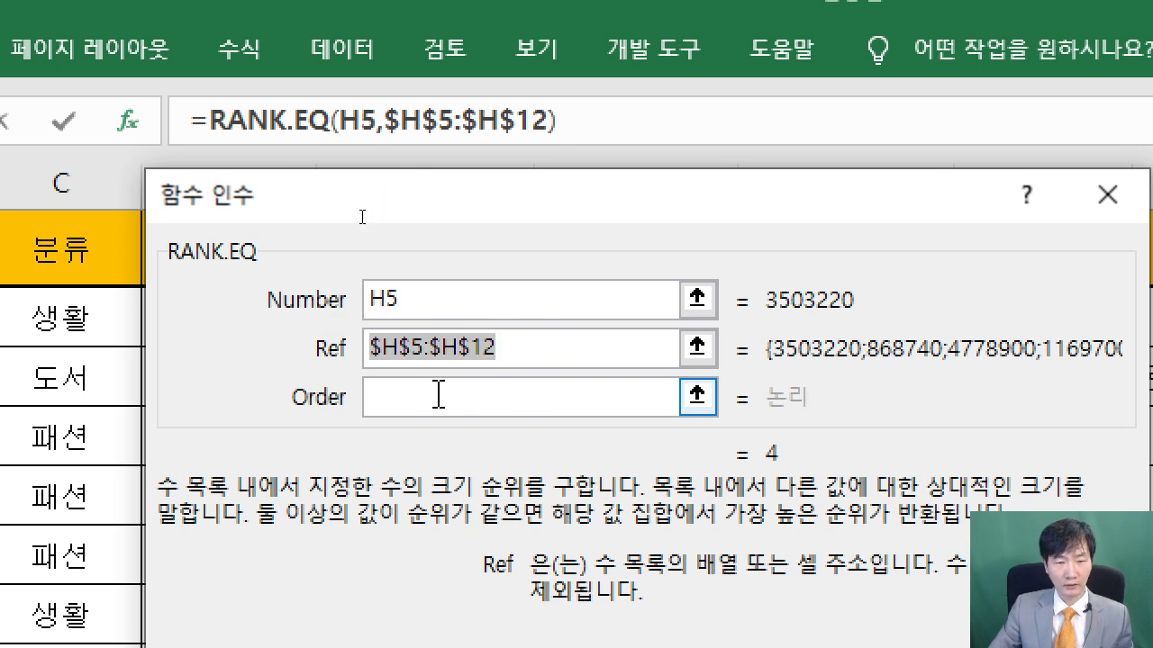
{"action": "left_click", "coordinate": [441, 395]}
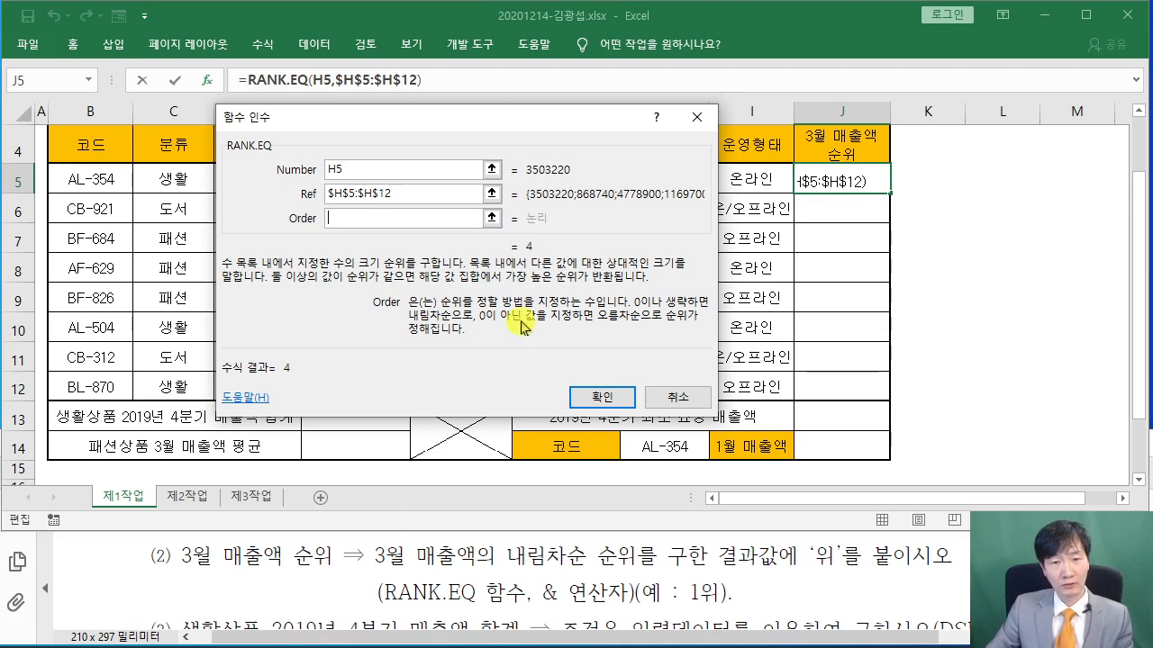
Enter Order 0 and append &"위" to get =RANK.EQ(H5,$H$5:$H$12,0)&"위" in J5
{"action": "left_click", "coordinate": [350, 221]}
{"action": "type", "text": "0"}
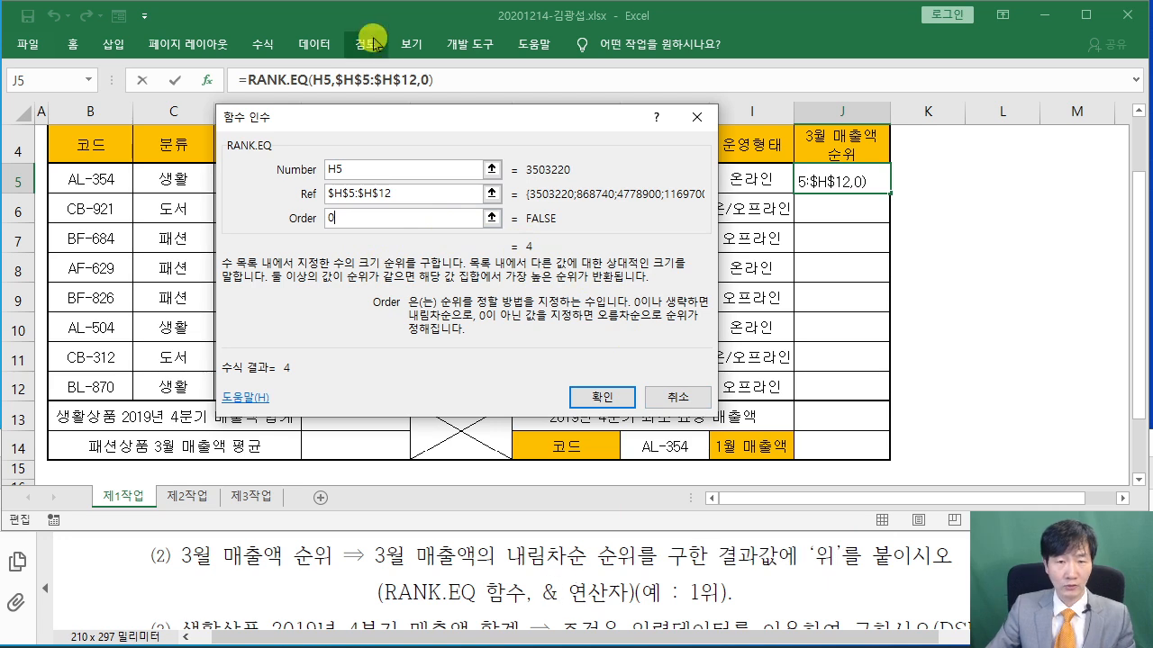
{"action": "left_click", "coordinate": [600, 401]}
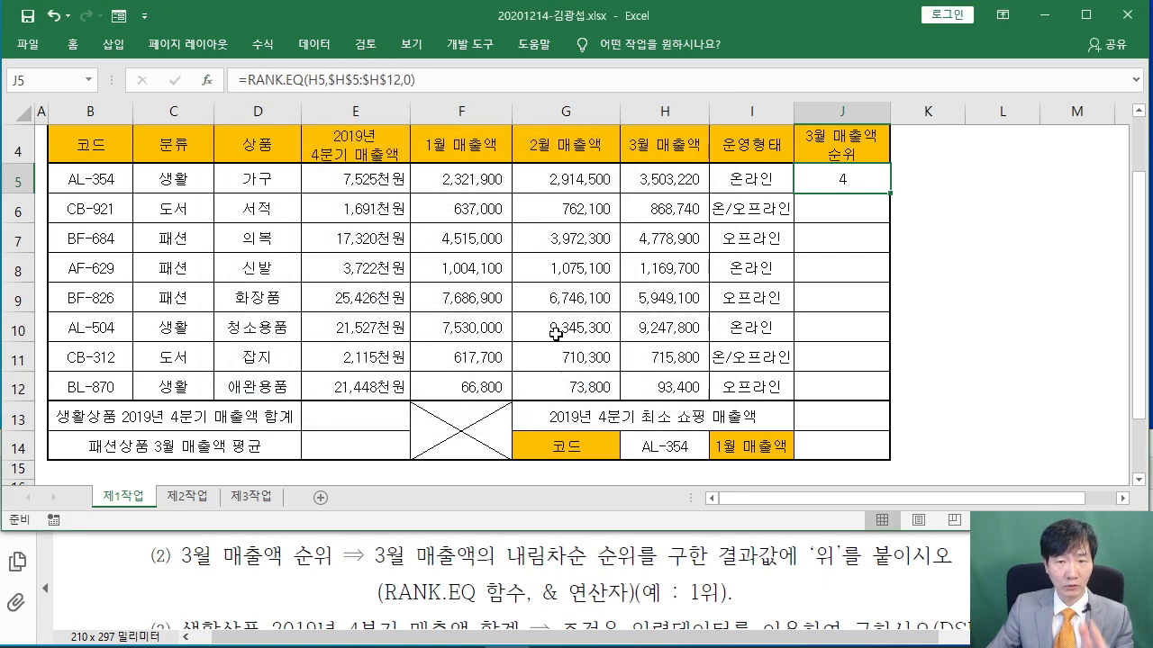
{"action": "left_click", "coordinate": [447, 81]}
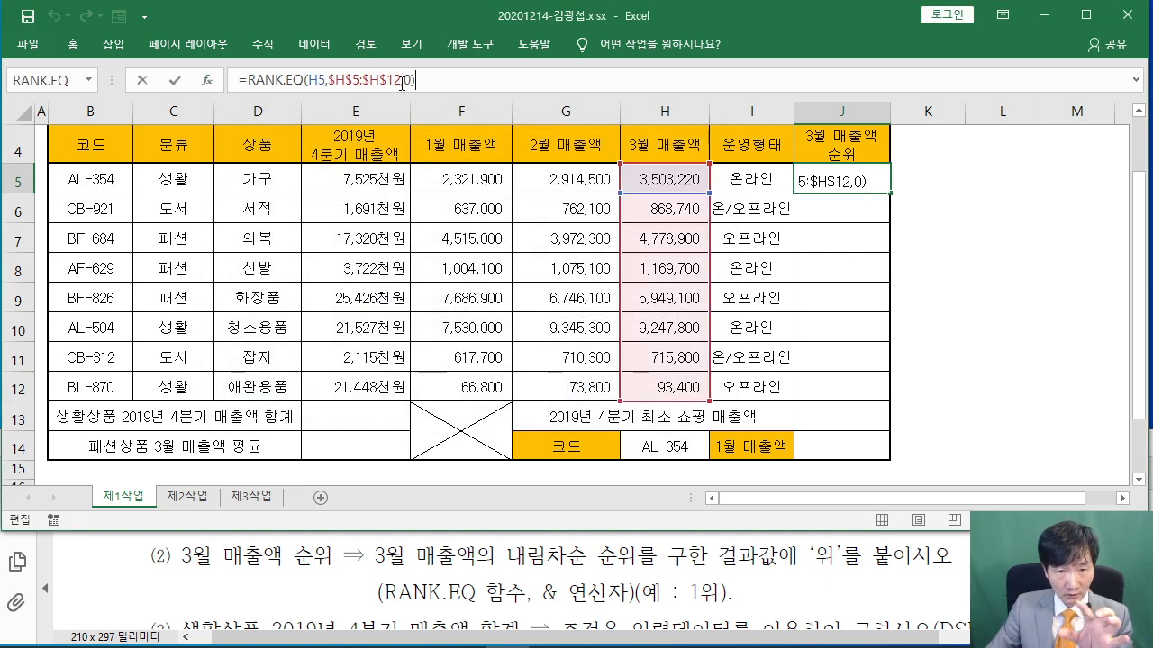
{"action": "type", "text": "&\"위"}
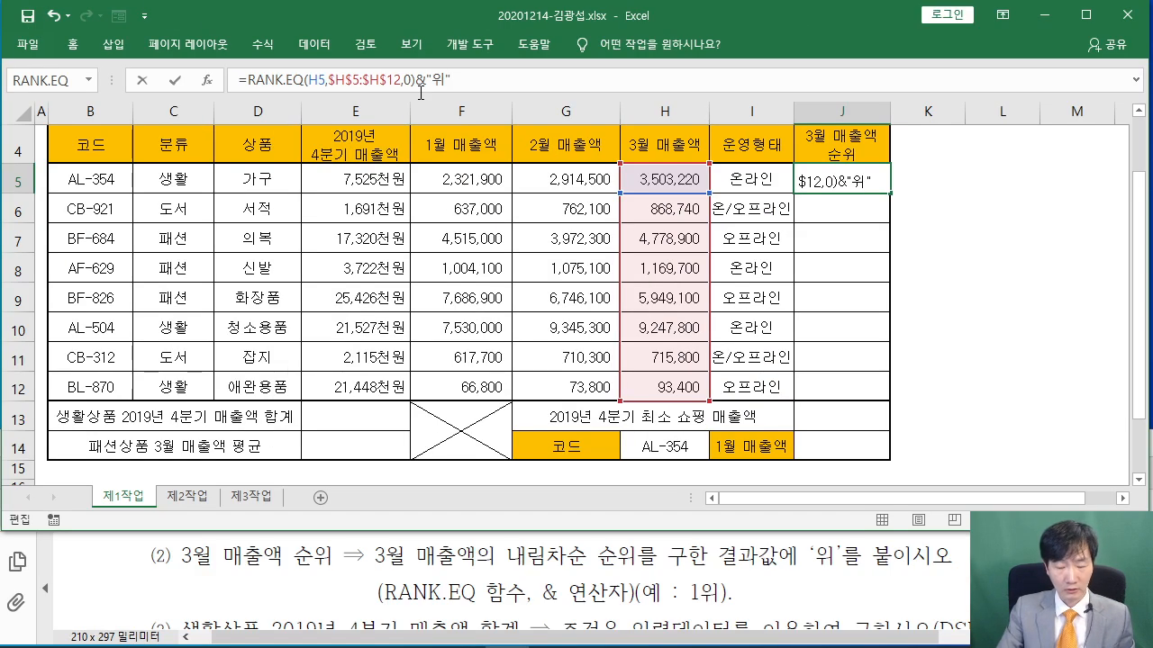
{"action": "key", "text": "ctrl+Return"}
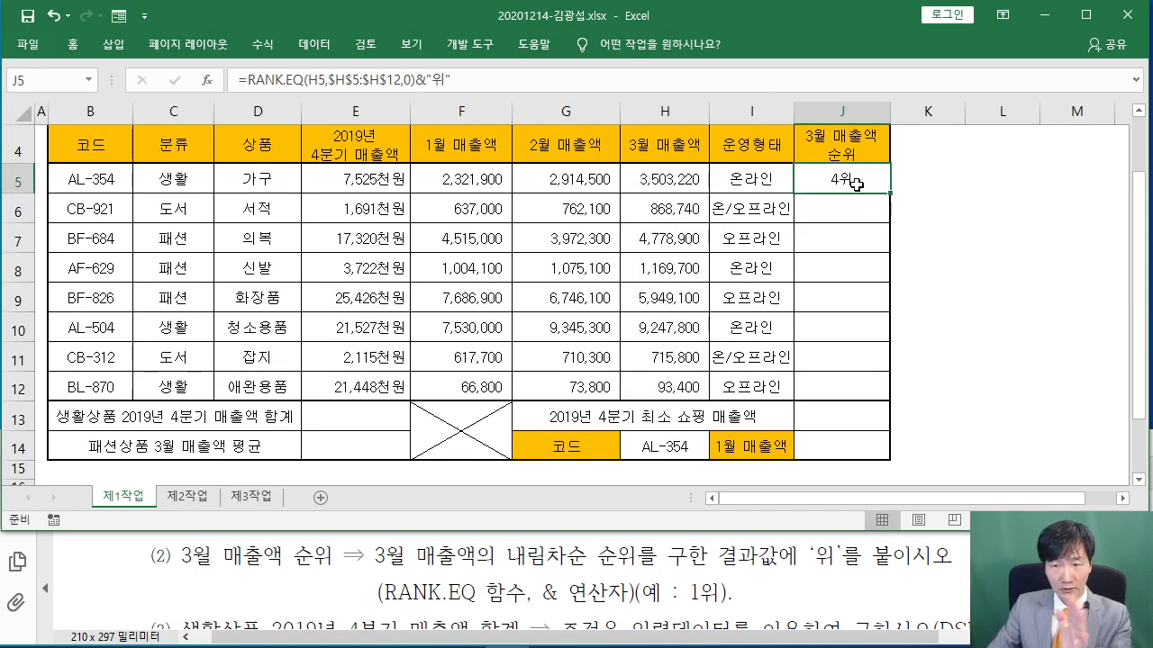
Fill J5's rank formula down to J12 without formatting, keeping the borders
{"action": "left_click_drag", "start_coordinate": [892, 195], "coordinate": [892, 403]}
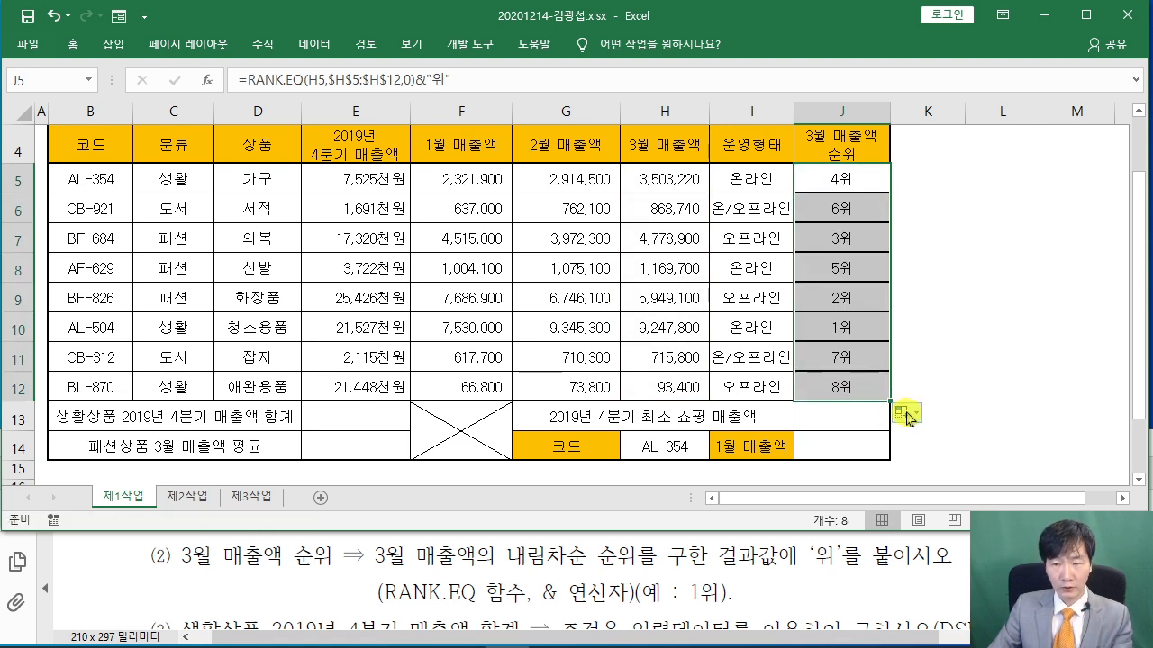
{"action": "left_click", "coordinate": [905, 412]}
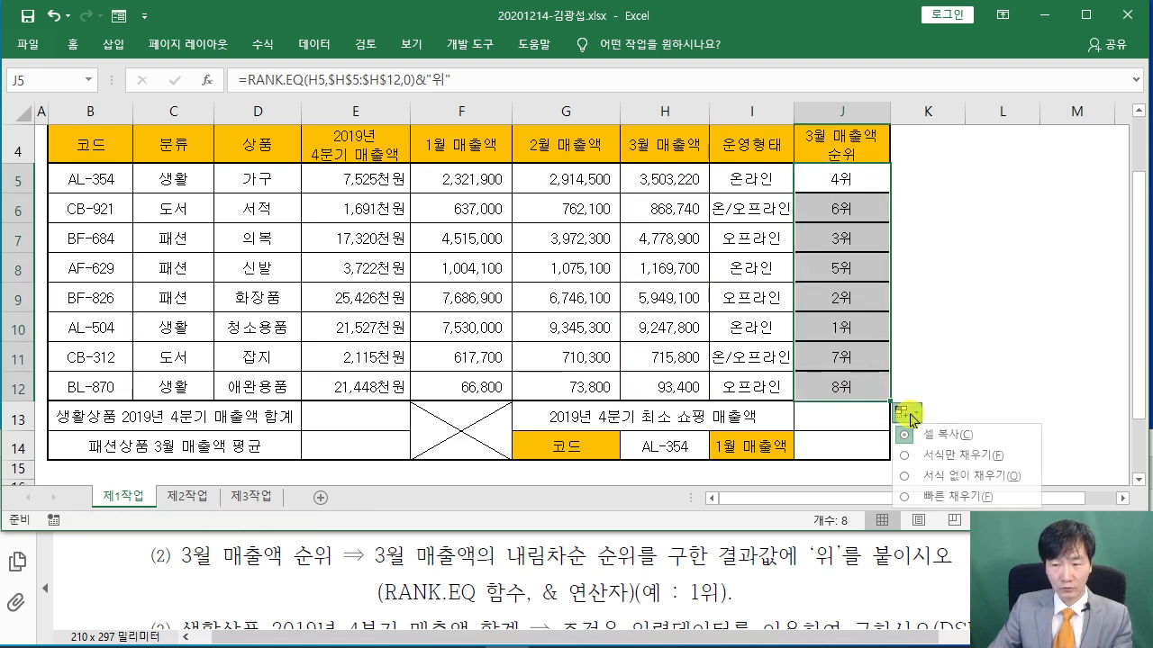
{"action": "left_click", "coordinate": [902, 476]}
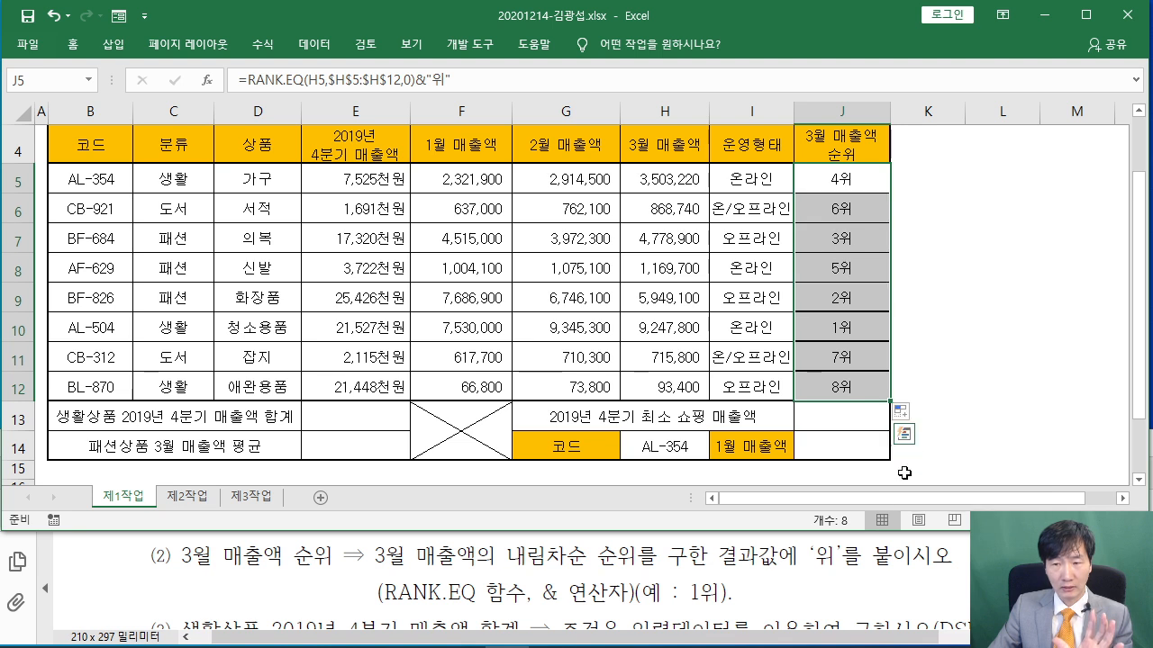
{"action": "left_click", "coordinate": [941, 306]}
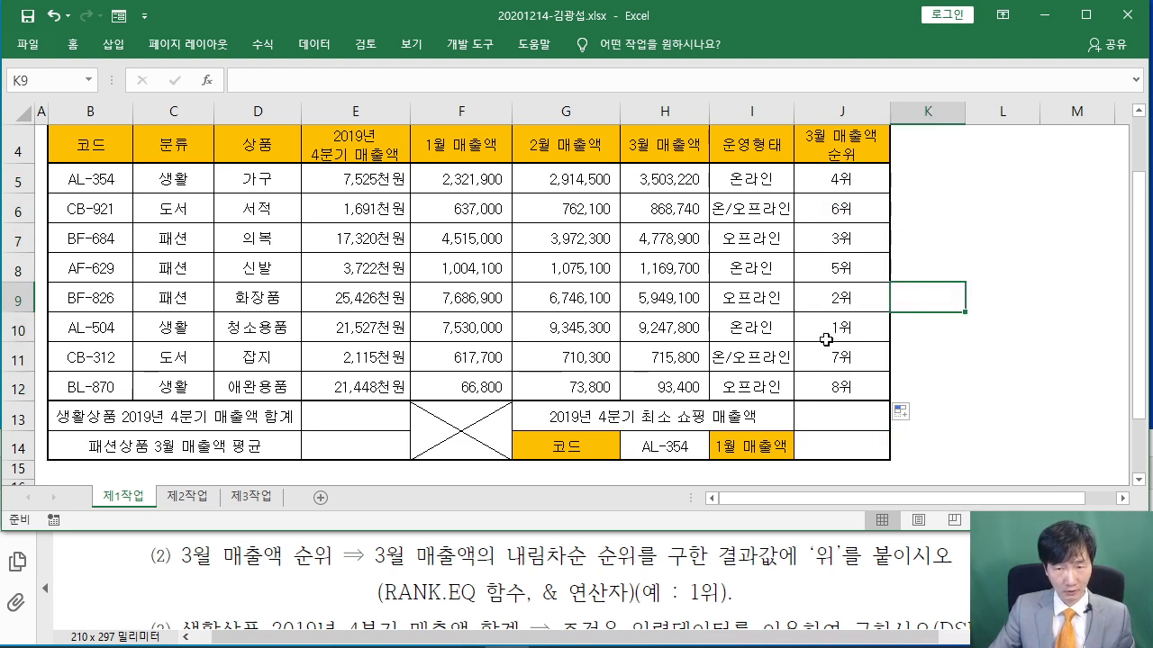
{"action": "left_click", "coordinate": [860, 179]}
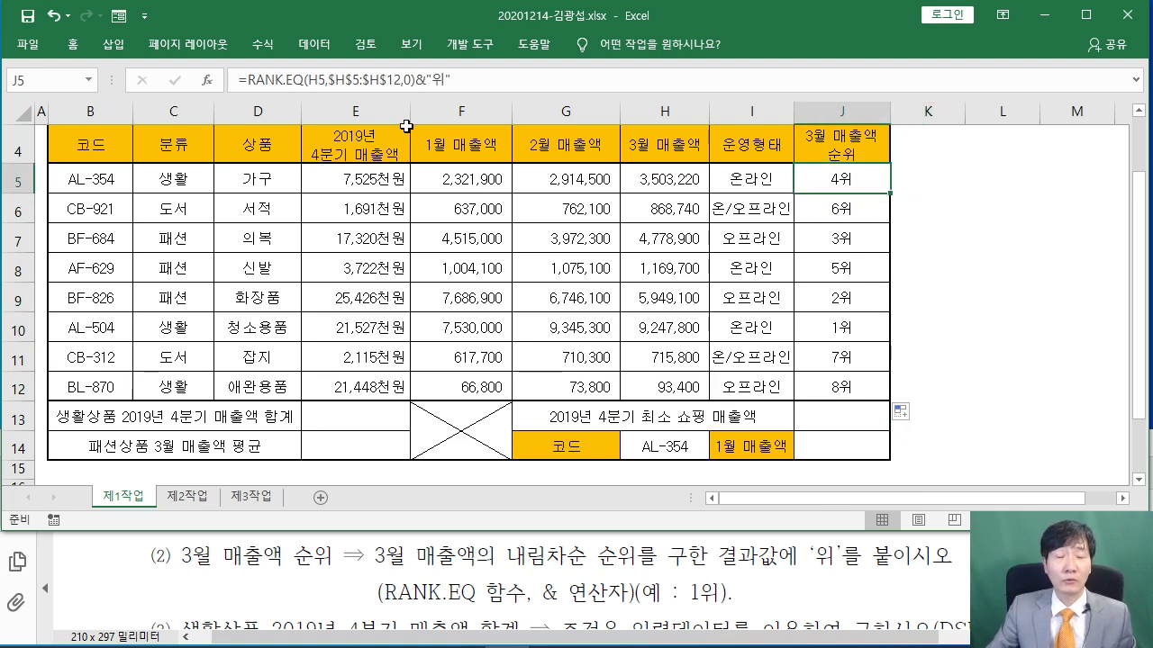
Select E13 and bring the task instructions PDF forward to read the next items
{"action": "left_click", "coordinate": [340, 416]}
{"action": "left_click", "coordinate": [355, 455]}
{"action": "left_click", "coordinate": [820, 408]}
{"action": "left_click", "coordinate": [820, 439]}
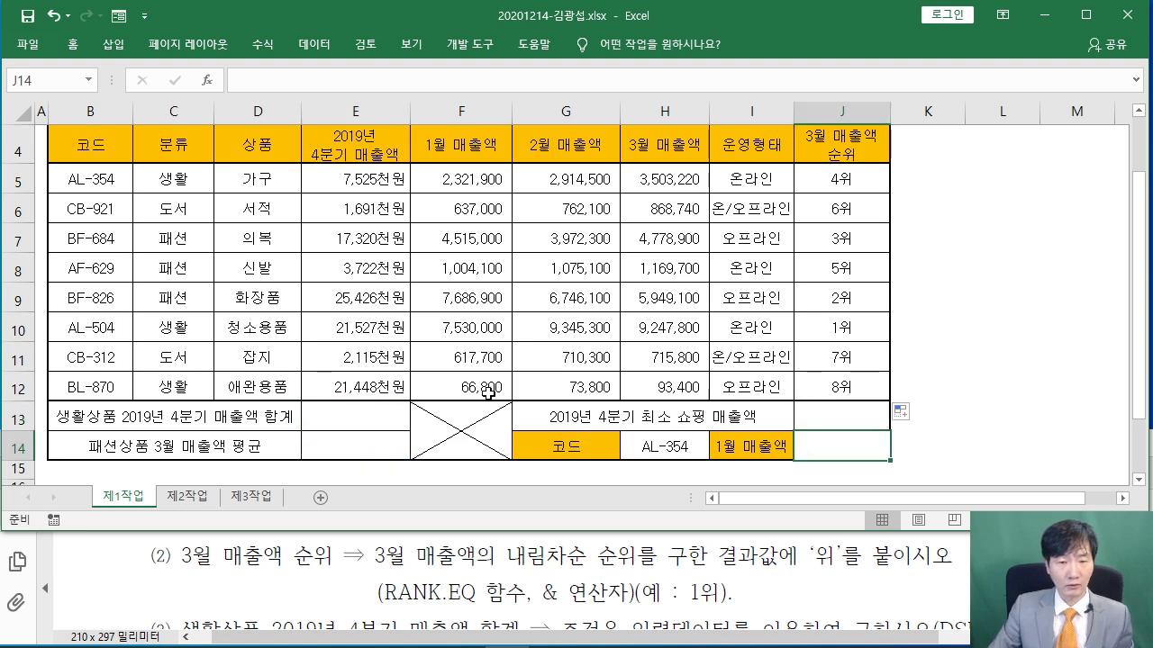
{"action": "left_click", "coordinate": [375, 408]}
{"action": "left_click", "coordinate": [337, 545]}
{"action": "scroll", "coordinate": [336, 546], "scroll_direction": "down", "scroll_amount": 2}
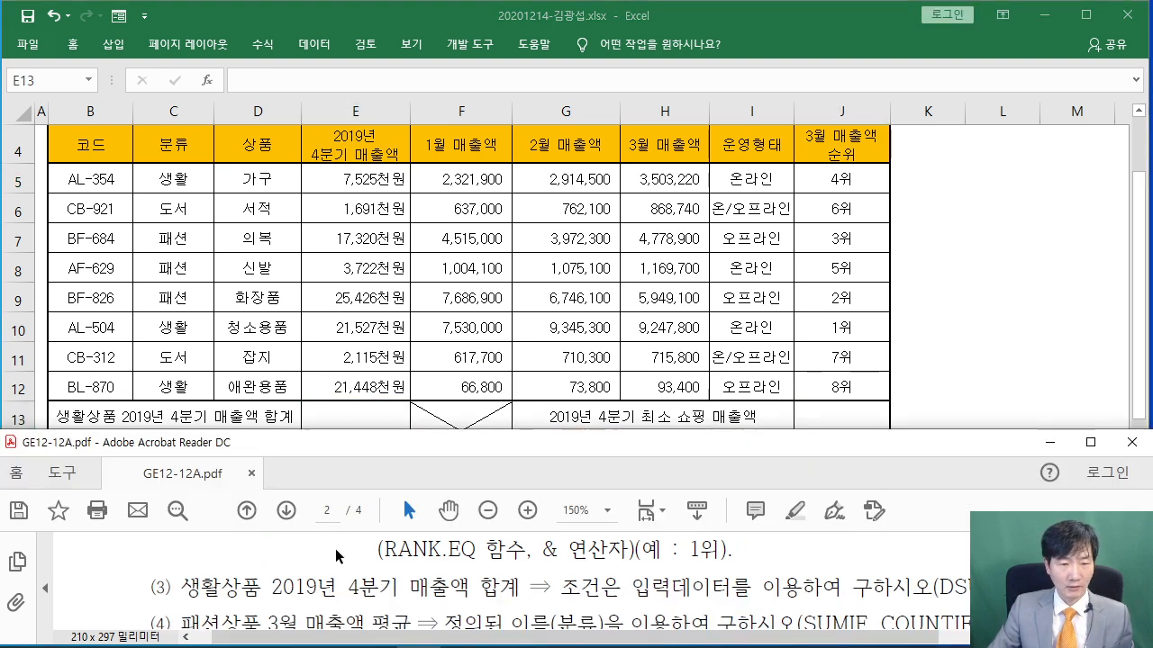
Insert DSUM into E13 through the Function Wizard search
{"action": "left_click", "coordinate": [293, 364]}
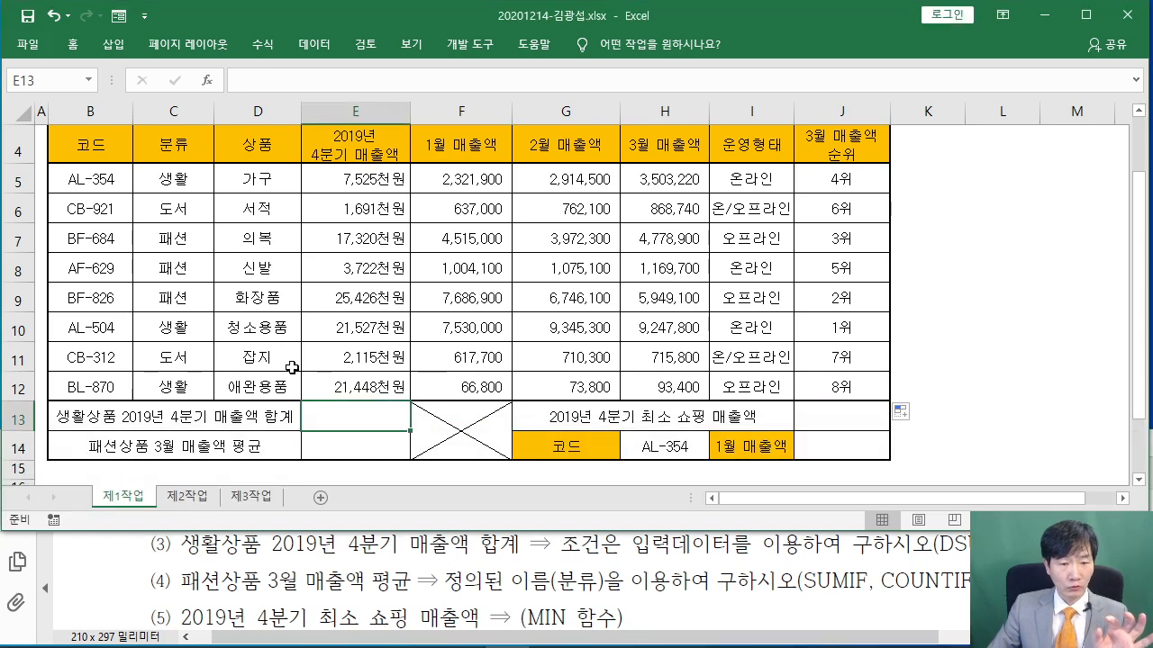
{"action": "scroll", "coordinate": [292, 369], "scroll_direction": "down", "scroll_amount": 1}
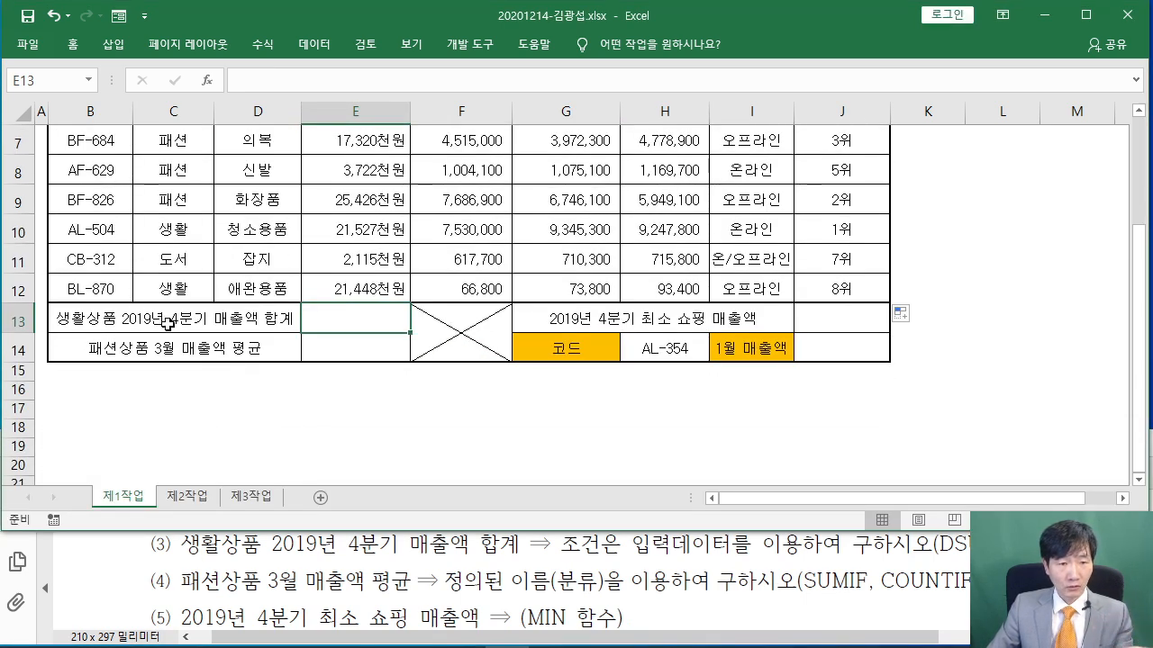
{"action": "scroll", "coordinate": [171, 333], "scroll_direction": "up", "scroll_amount": 1}
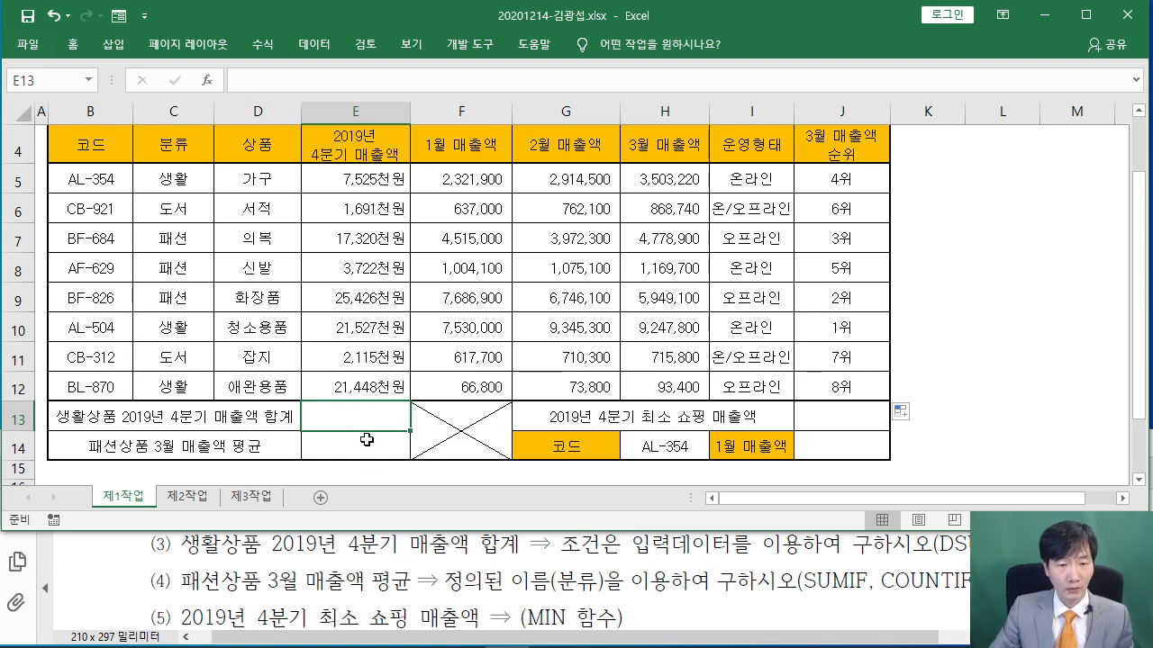
{"action": "left_click", "coordinate": [206, 80]}
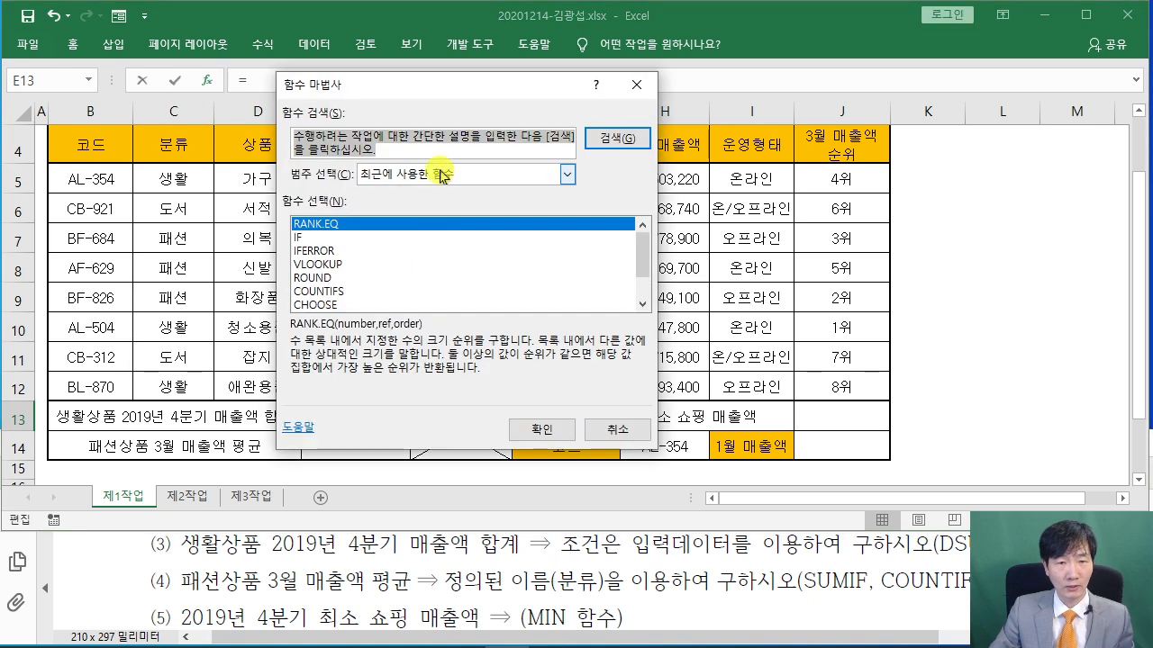
{"action": "type", "text": "ㅇ"}
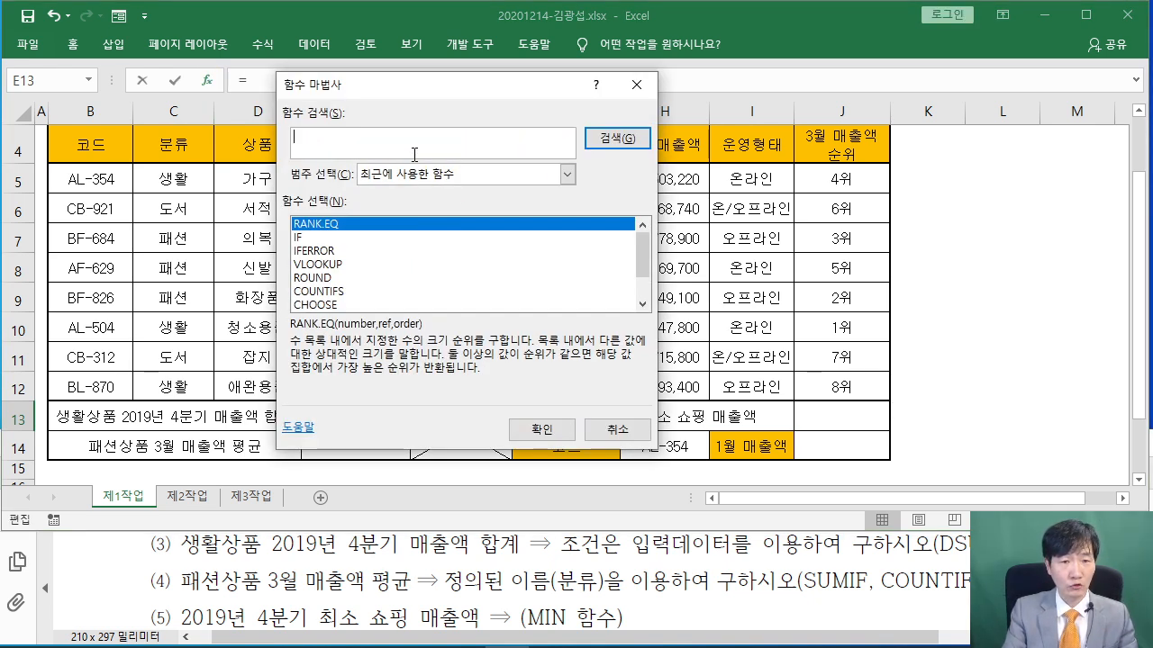
{"action": "type", "text": "SUM"}
{"action": "key", "text": "Return"}
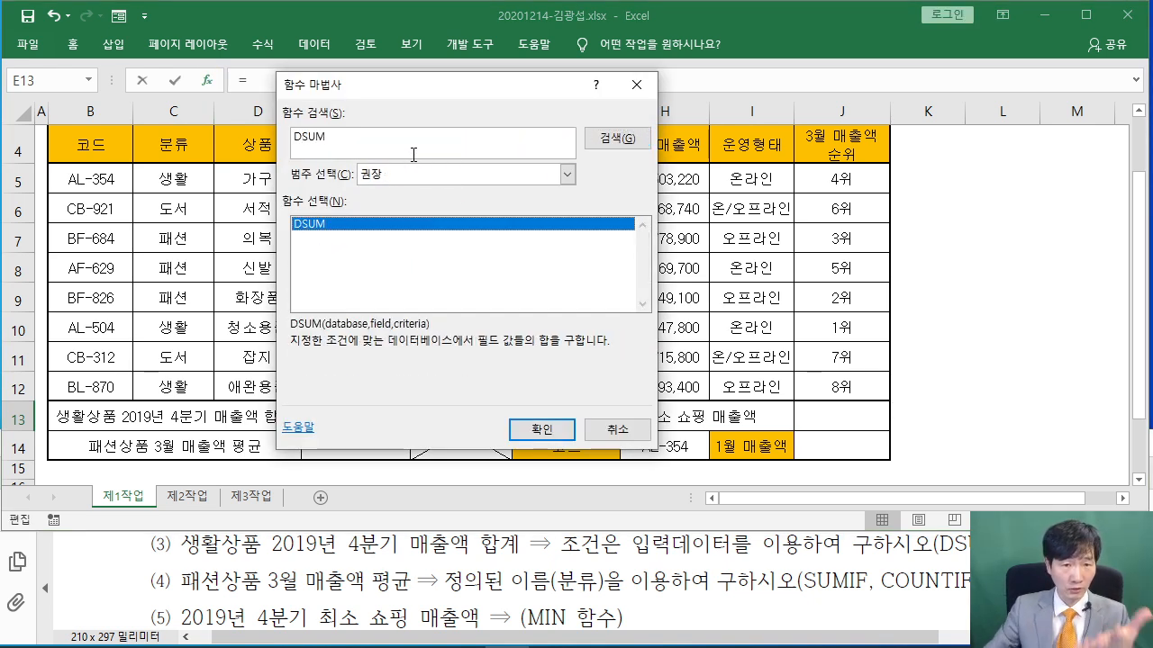
{"action": "left_click", "coordinate": [546, 434]}
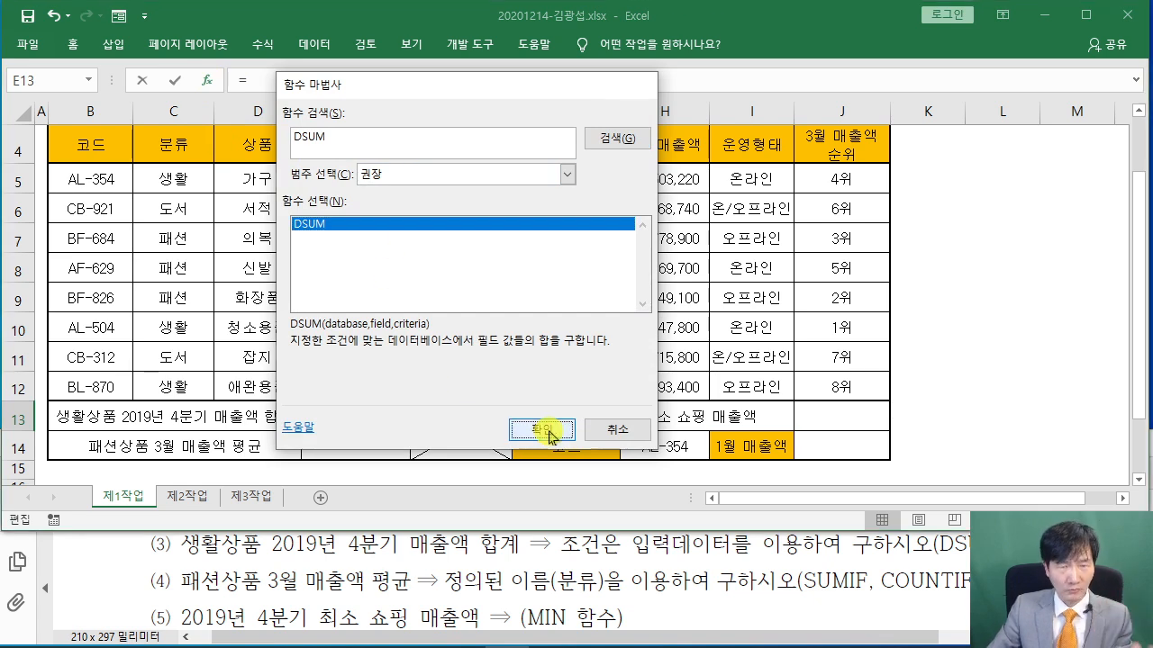
{"action": "left_click_drag", "start_coordinate": [314, 137], "coordinate": [352, 128]}
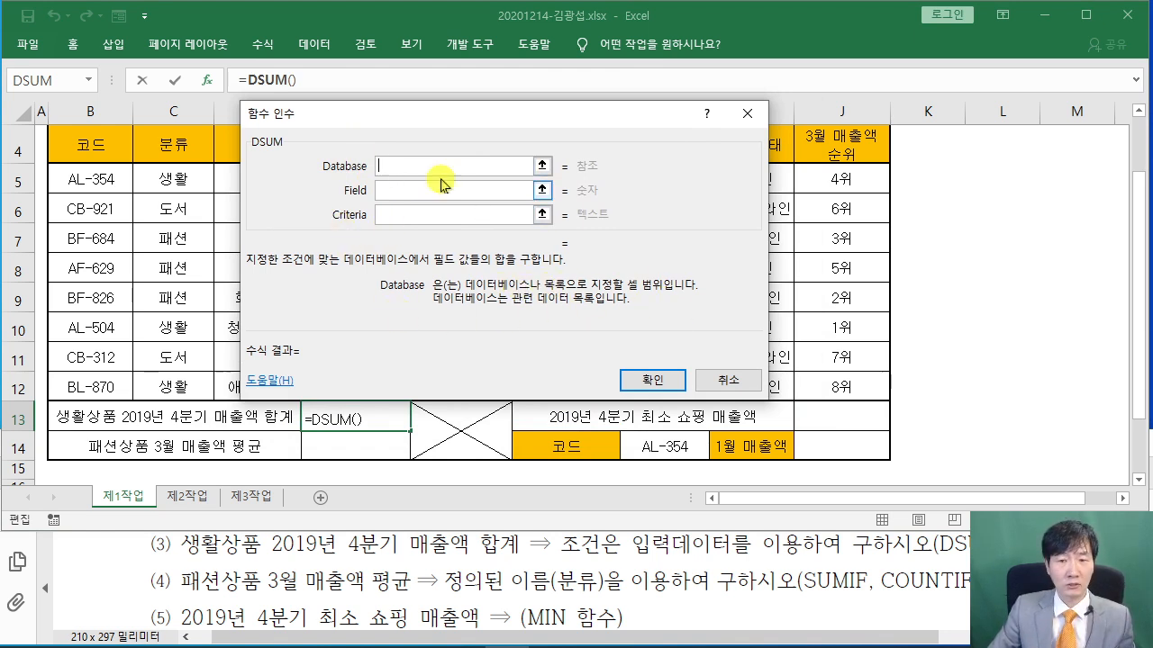
Set the DSUM Database argument to the data table B4:H12
{"action": "left_click_drag", "start_coordinate": [398, 120], "coordinate": [569, 220]}
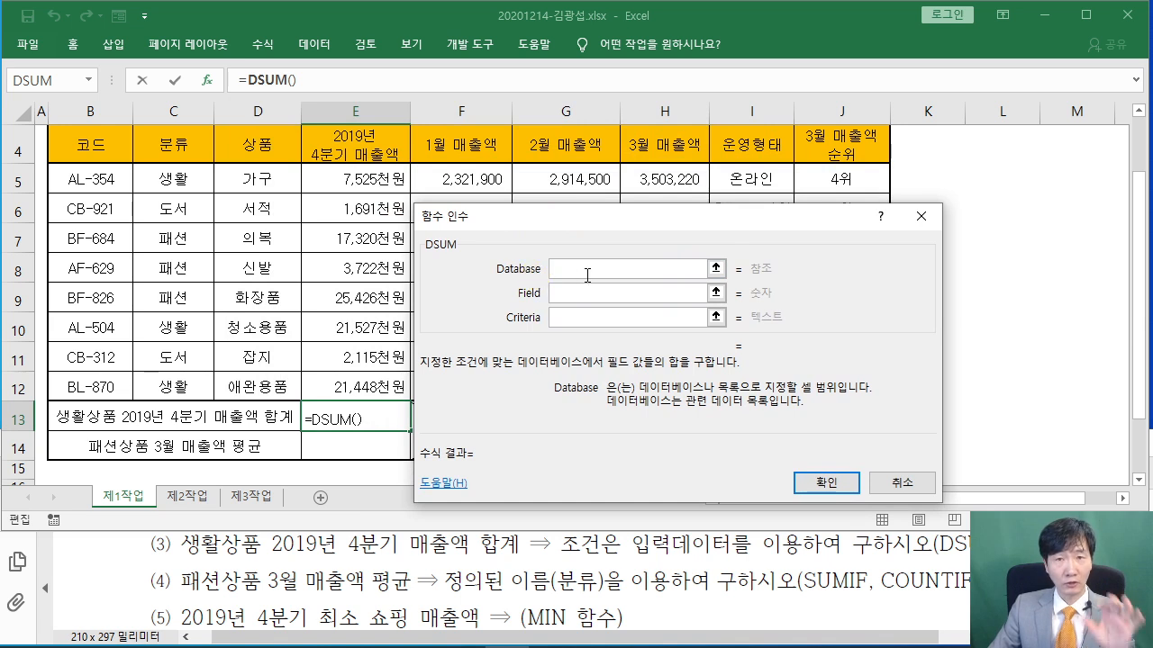
{"action": "key", "text": "ctrl+2"}
{"action": "mouse_move", "coordinate": [498, 62]}
{"action": "left_mouse_down"}
{"action": "mouse_move", "coordinate": [497, 149]}
{"action": "mouse_move", "coordinate": [548, 121]}
{"action": "mouse_move", "coordinate": [500, 137]}
{"action": "left_mouse_up"}
{"action": "mouse_move", "coordinate": [593, 72]}
{"action": "left_mouse_down"}
{"action": "mouse_move", "coordinate": [623, 123]}
{"action": "mouse_move", "coordinate": [642, 124]}
{"action": "left_mouse_up"}
{"action": "left_click_drag", "start_coordinate": [618, 70], "coordinate": [609, 148]}
{"action": "left_click_drag", "start_coordinate": [666, 82], "coordinate": [665, 95]}
{"action": "left_click_drag", "start_coordinate": [680, 131], "coordinate": [696, 130]}
{"action": "left_click_drag", "start_coordinate": [738, 73], "coordinate": [739, 124]}
{"action": "mouse_move", "coordinate": [740, 97]}
{"action": "left_mouse_down"}
{"action": "mouse_move", "coordinate": [782, 92]}
{"action": "mouse_move", "coordinate": [777, 152]}
{"action": "left_mouse_up"}
{"action": "left_click_drag", "start_coordinate": [798, 85], "coordinate": [803, 152]}
{"action": "left_click_drag", "start_coordinate": [816, 90], "coordinate": [890, 126]}
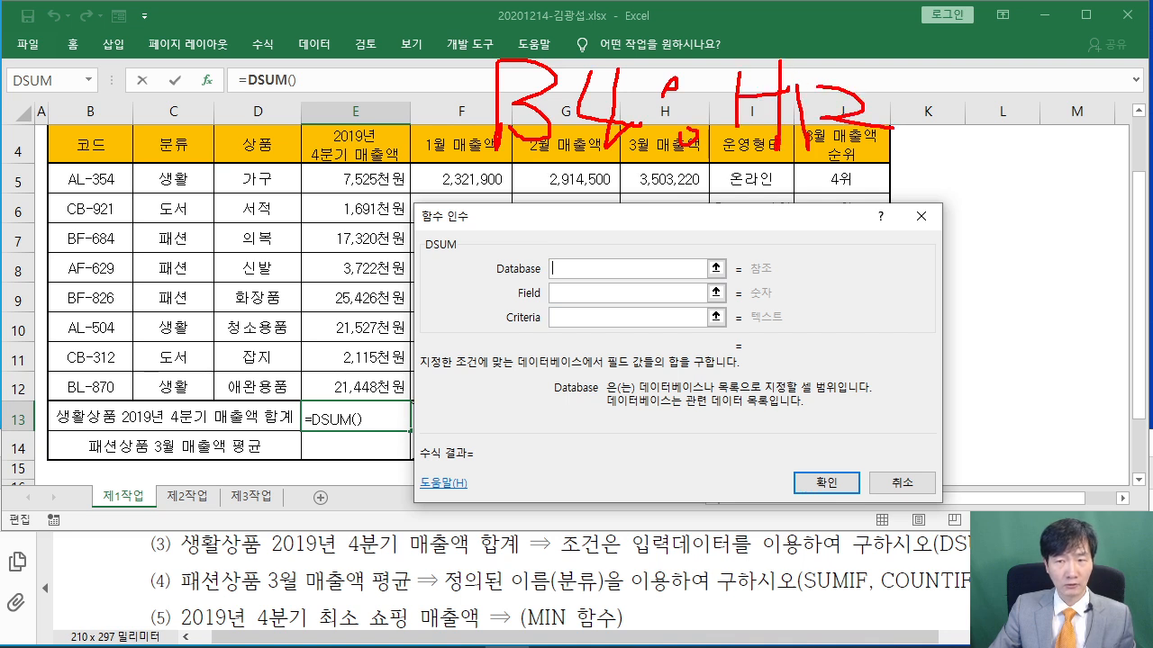
{"action": "left_click_drag", "start_coordinate": [894, 176], "coordinate": [518, 181]}
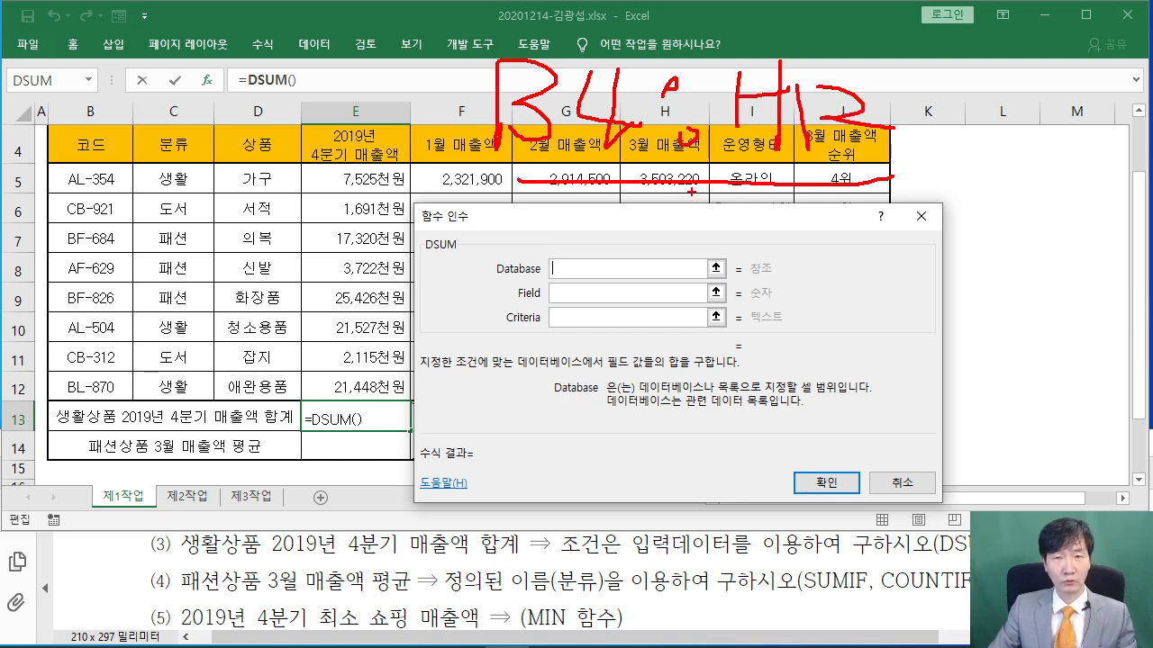
{"action": "key", "text": "Escape"}
{"action": "scroll", "coordinate": [153, 263], "scroll_direction": "up", "scroll_amount": 1}
{"action": "mouse_move", "coordinate": [65, 250]}
{"action": "left_mouse_down"}
{"action": "mouse_move", "coordinate": [492, 224]}
{"action": "mouse_move", "coordinate": [671, 256]}
{"action": "mouse_move", "coordinate": [666, 464]}
{"action": "mouse_move", "coordinate": [652, 389]}
{"action": "left_mouse_up"}
{"action": "left_click", "coordinate": [565, 303]}
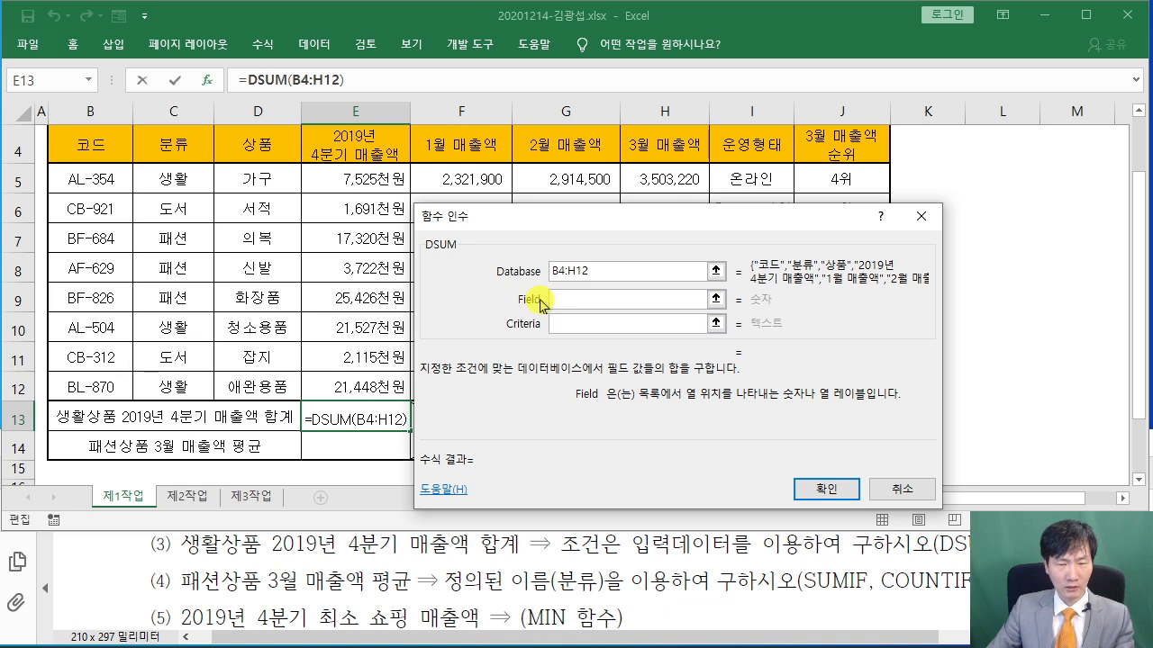
Use the 2019 Q4 sales header E4 as the DSUM Field
{"action": "left_click", "coordinate": [348, 147]}
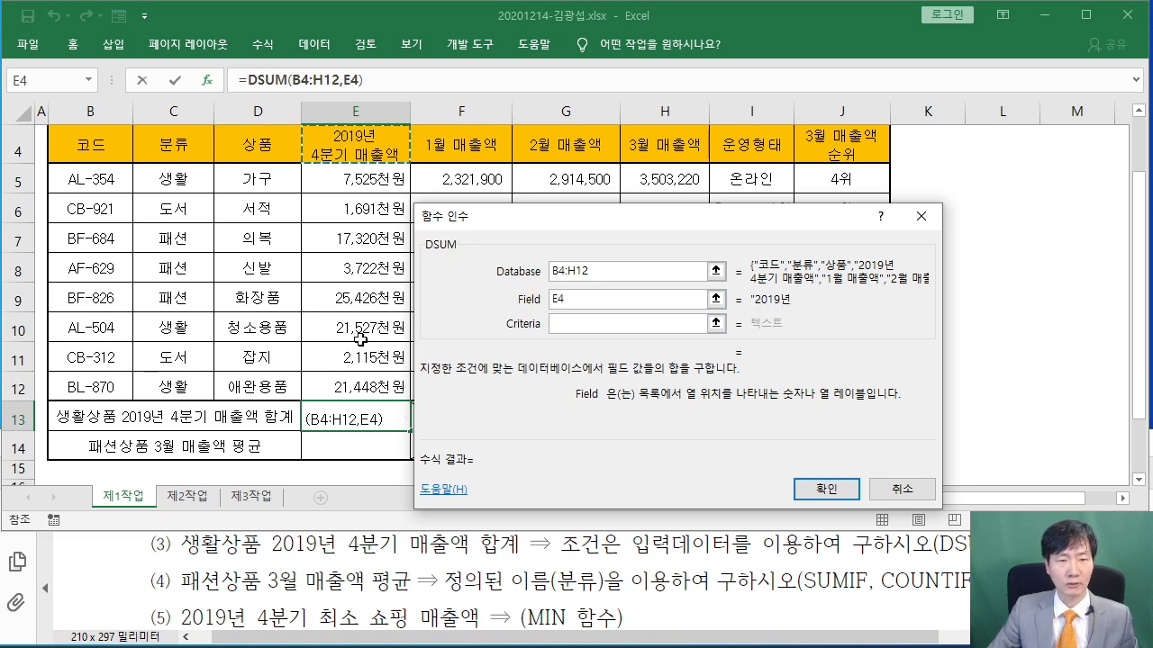
{"action": "scroll", "coordinate": [360, 339], "scroll_direction": "up", "scroll_amount": 1}
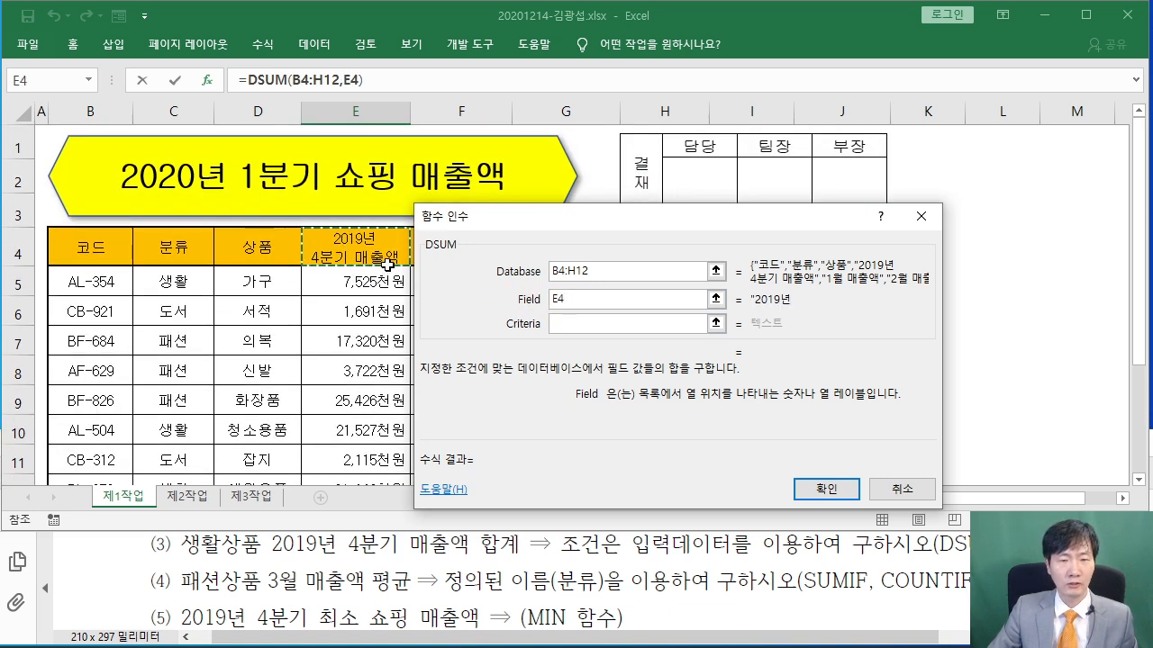
{"action": "left_click", "coordinate": [559, 324]}
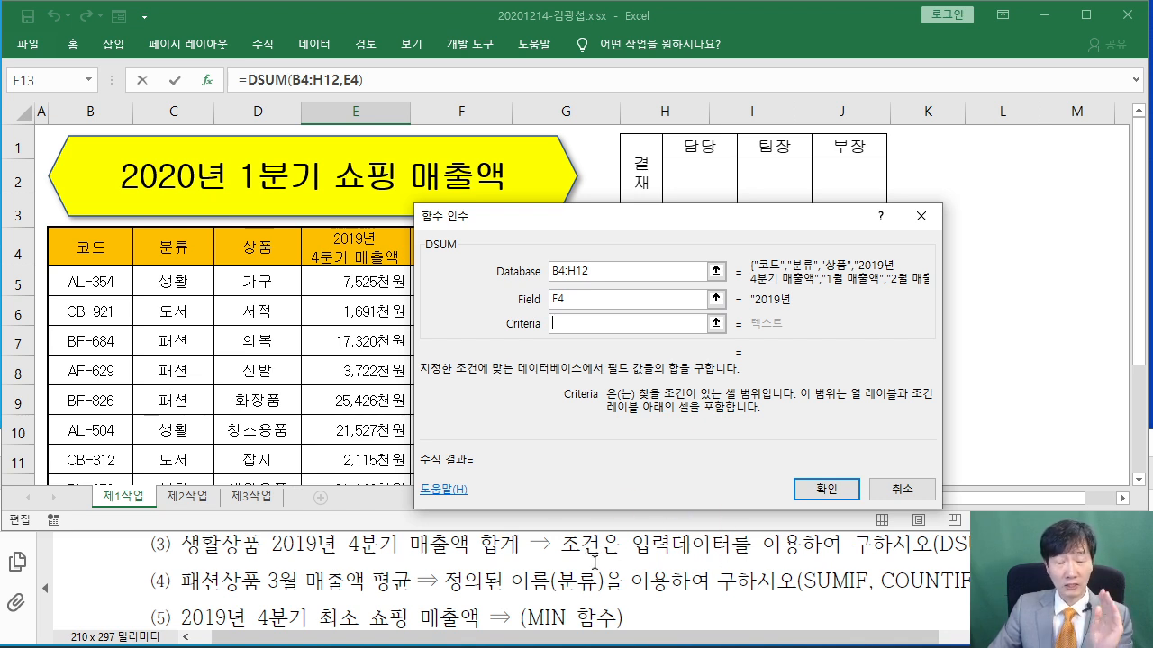
Set Criteria to C4:C5 (분류/생활) and confirm, giving 50500 in E13
{"action": "left_click_drag", "start_coordinate": [167, 249], "coordinate": [173, 283]}
{"action": "left_click_drag", "start_coordinate": [494, 227], "coordinate": [372, 141]}
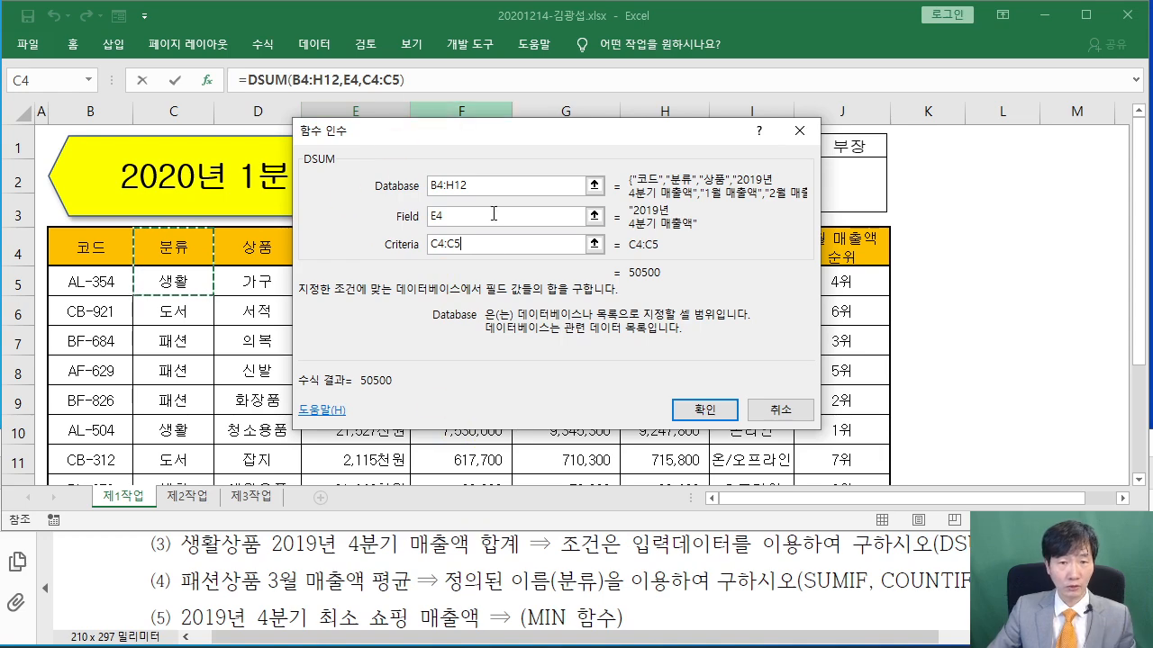
{"action": "left_click", "coordinate": [705, 410]}
{"action": "scroll", "coordinate": [373, 365], "scroll_direction": "down", "scroll_amount": 3}
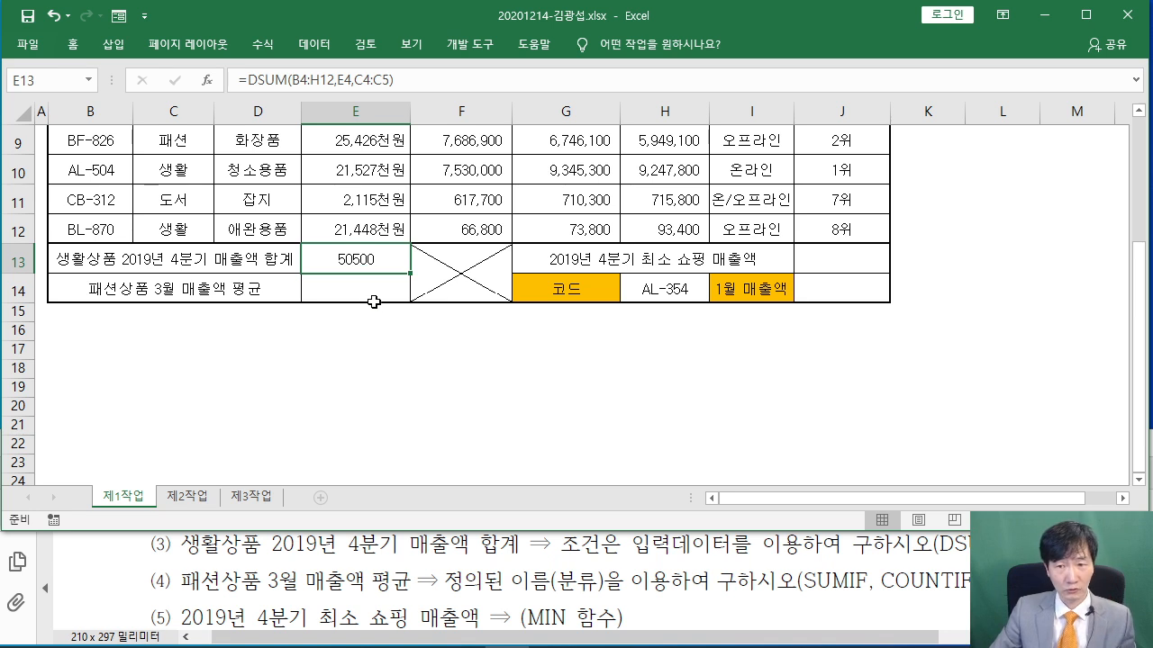
{"action": "left_click", "coordinate": [371, 289]}
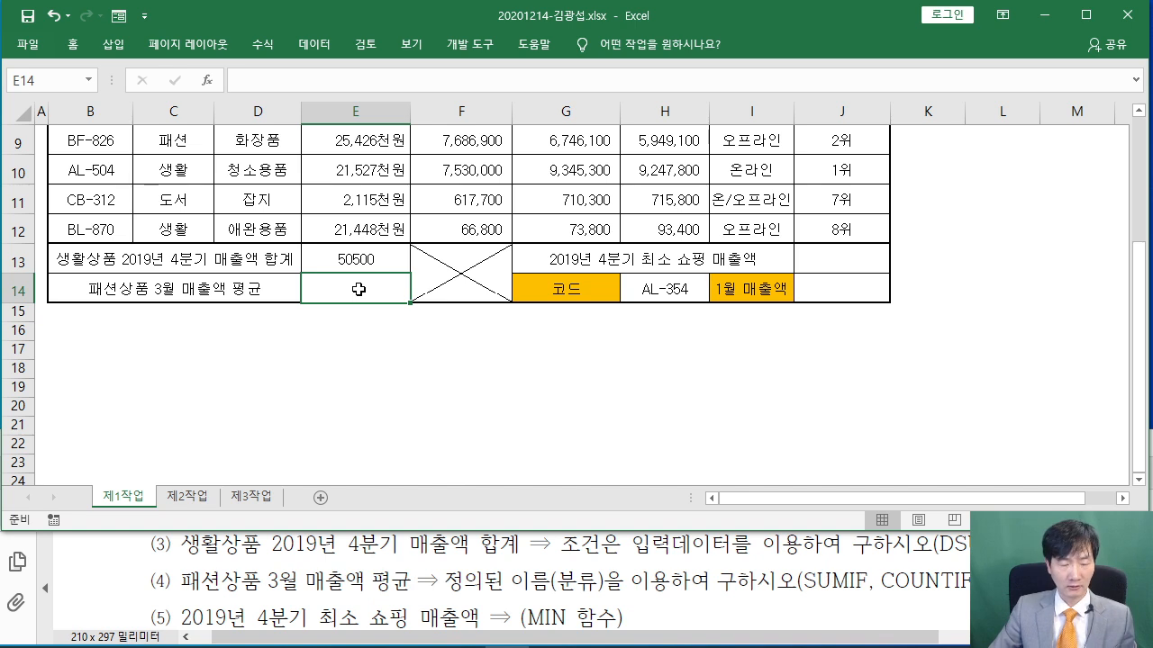
Search functions for SUM and pick SUMIF for E14
{"action": "left_click", "coordinate": [206, 80]}
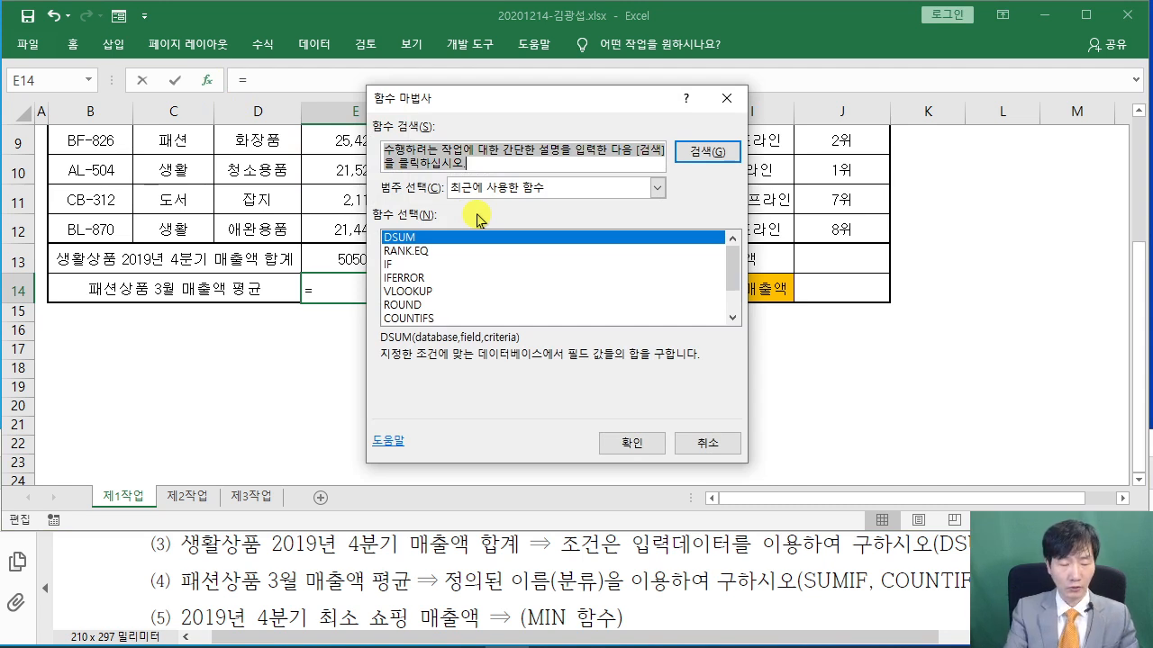
{"action": "type", "text": "SUMIF"}
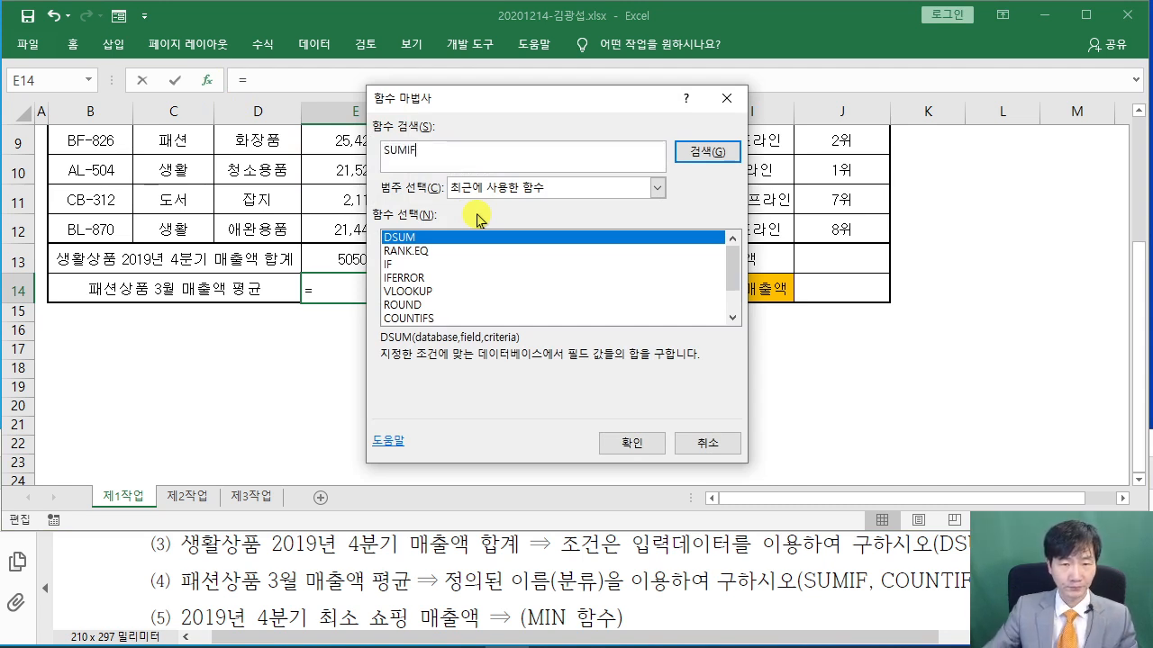
{"action": "key", "text": "Return"}
{"action": "left_click", "coordinate": [626, 442]}
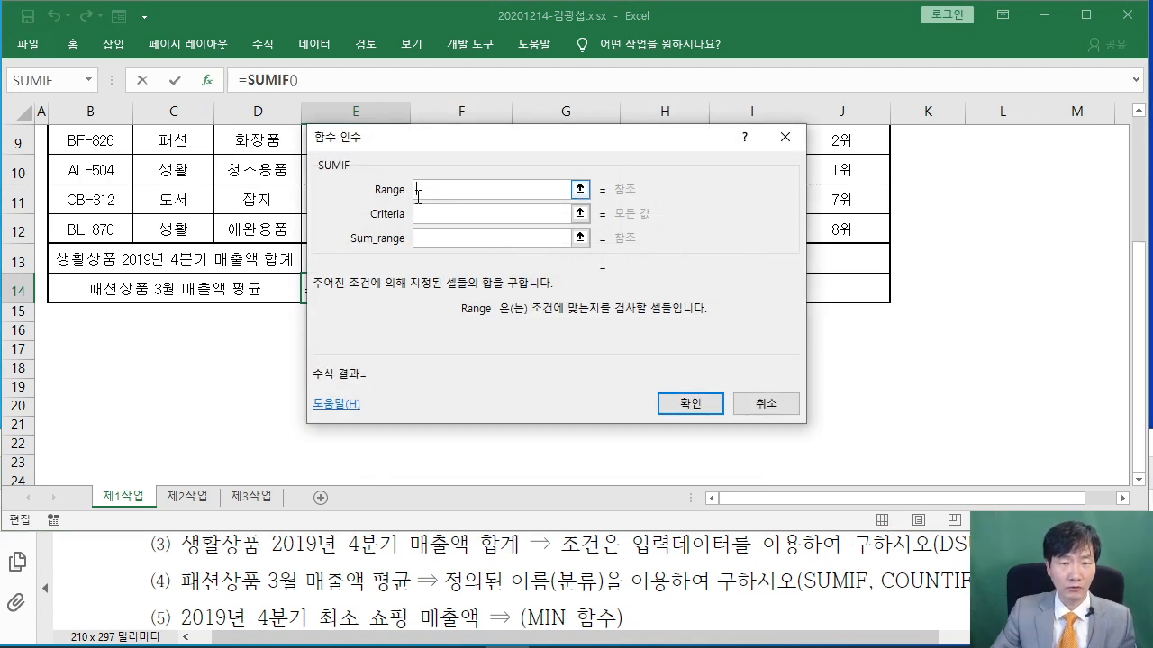
Set SUMIF Range to the 분류 column C5:C12 and Criteria to C7 (패션)
{"action": "left_click_drag", "start_coordinate": [428, 148], "coordinate": [563, 161]}
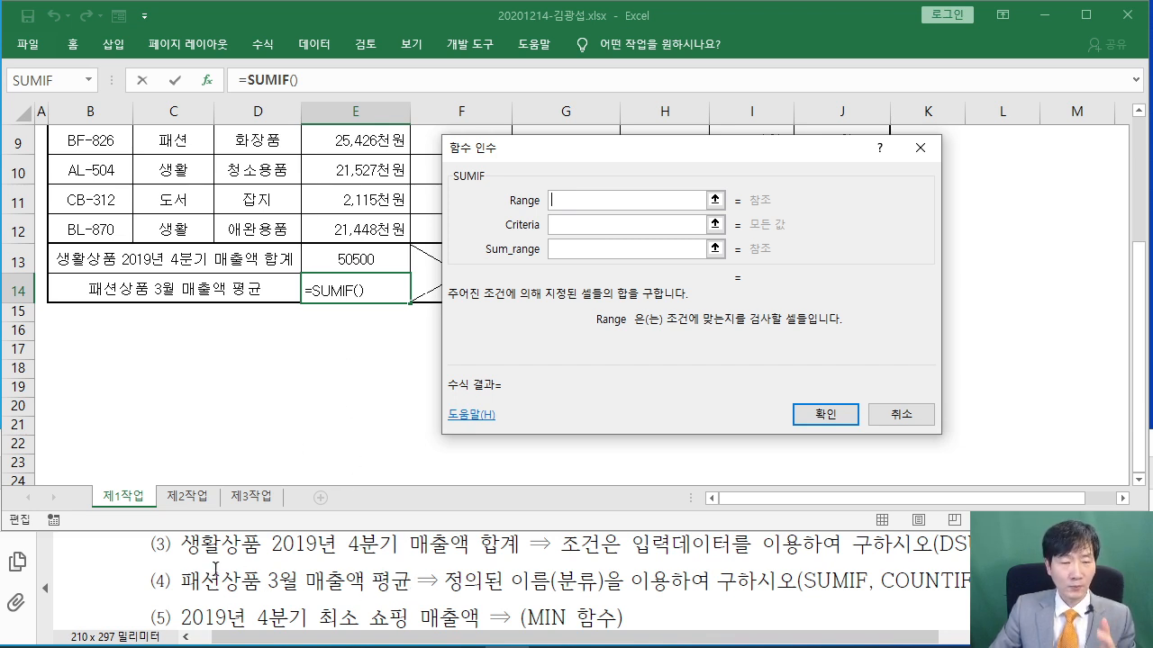
{"action": "scroll", "coordinate": [272, 322], "scroll_direction": "up", "scroll_amount": 2}
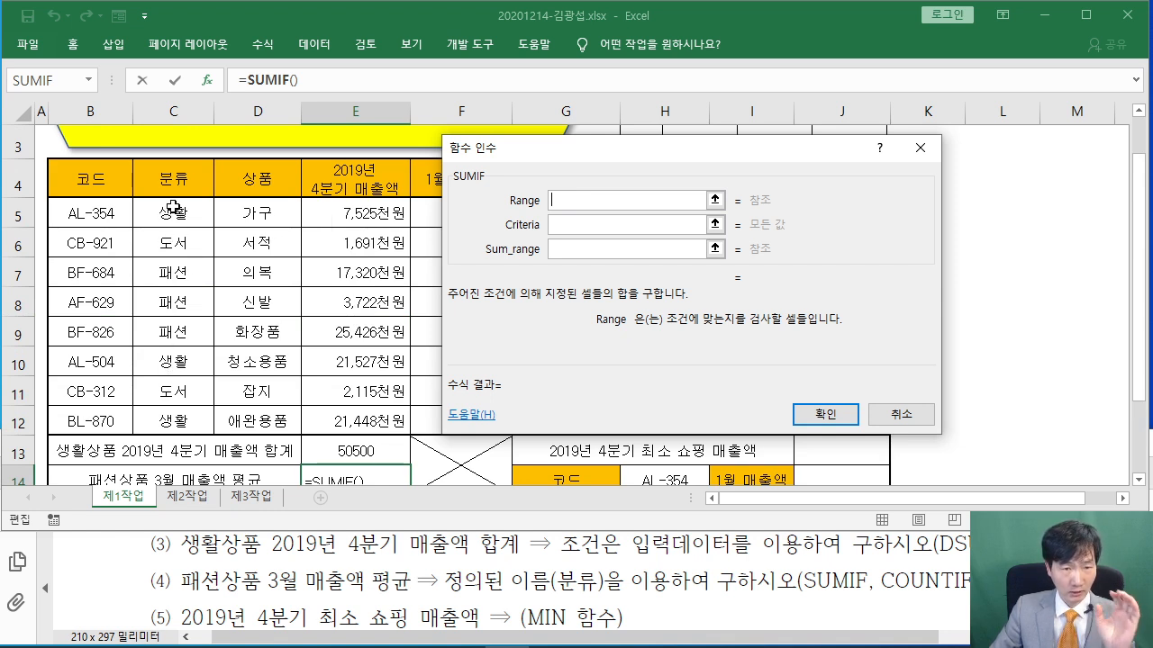
{"action": "left_click_drag", "start_coordinate": [174, 209], "coordinate": [181, 406]}
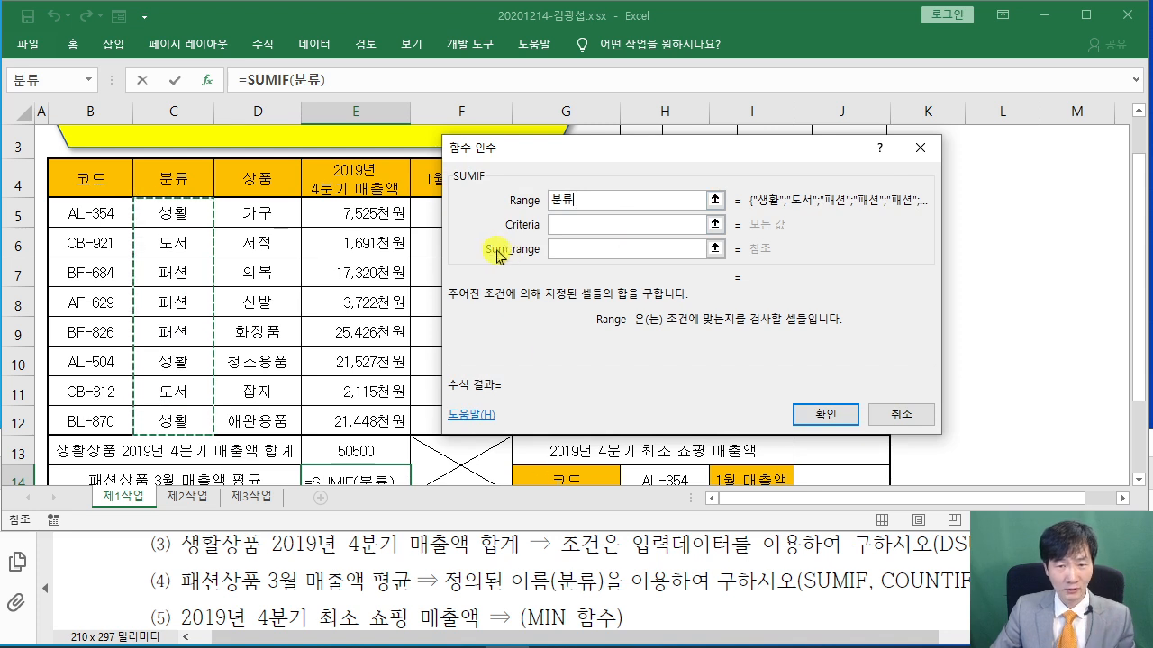
{"action": "left_click", "coordinate": [560, 224]}
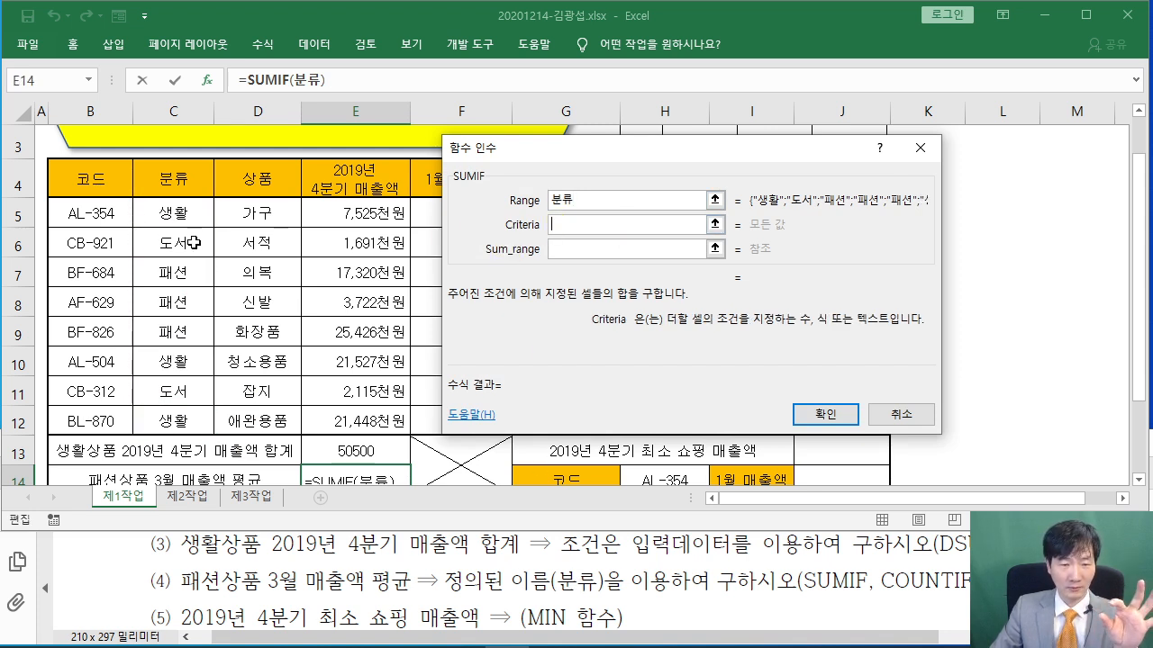
{"action": "left_click", "coordinate": [194, 275]}
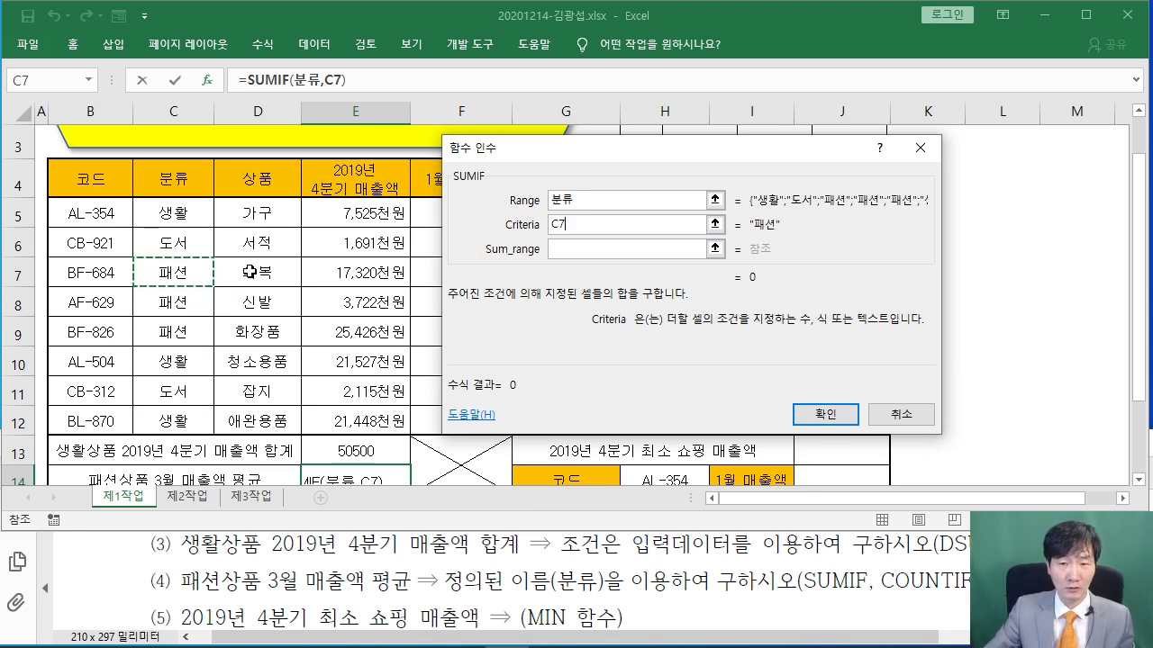
Set Sum_range to March sales H5:H12 and confirm, showing 11897700
{"action": "left_click", "coordinate": [705, 248]}
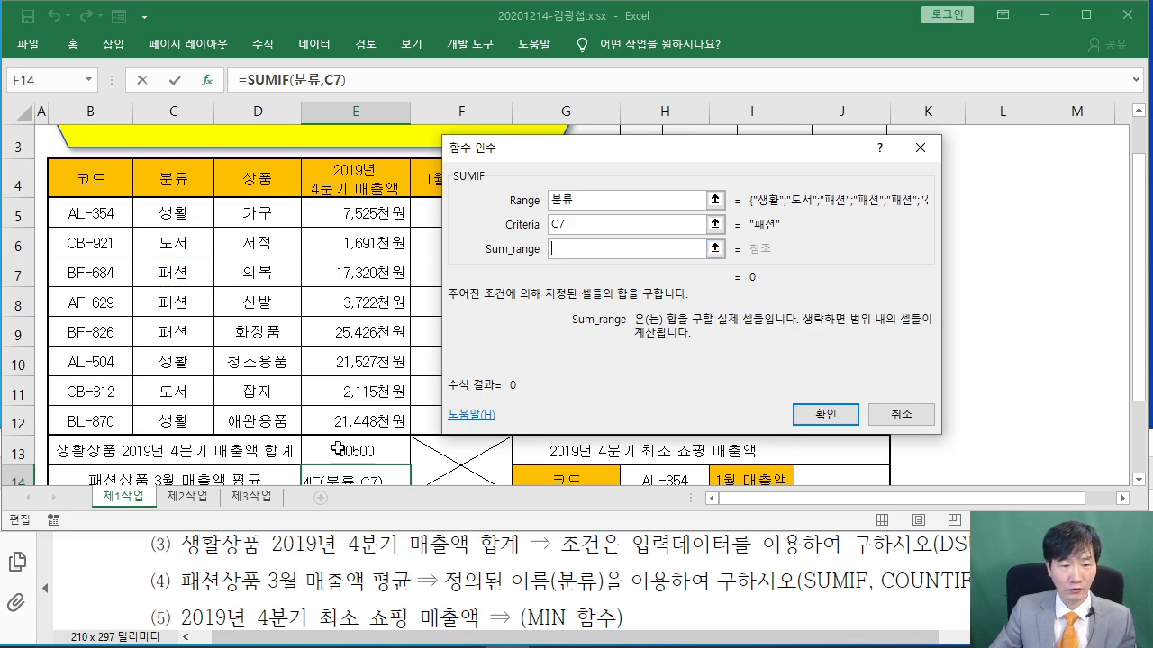
{"action": "left_click_drag", "start_coordinate": [506, 149], "coordinate": [152, 180]}
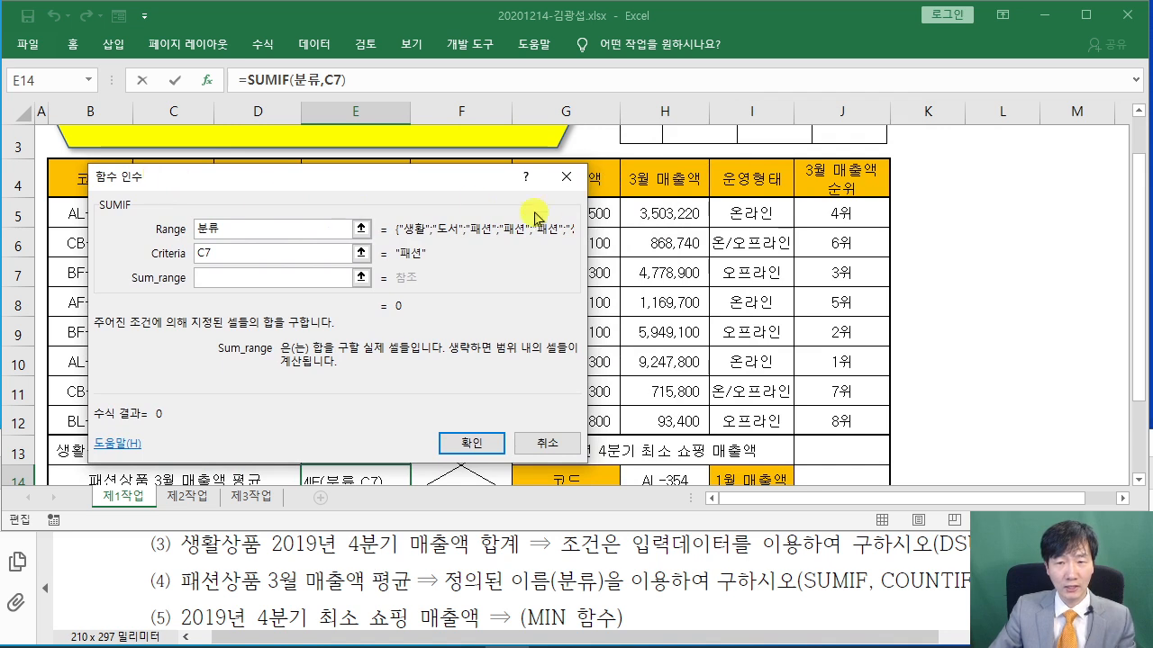
{"action": "left_click", "coordinate": [664, 213]}
{"action": "left_click_drag", "start_coordinate": [664, 212], "coordinate": [664, 419]}
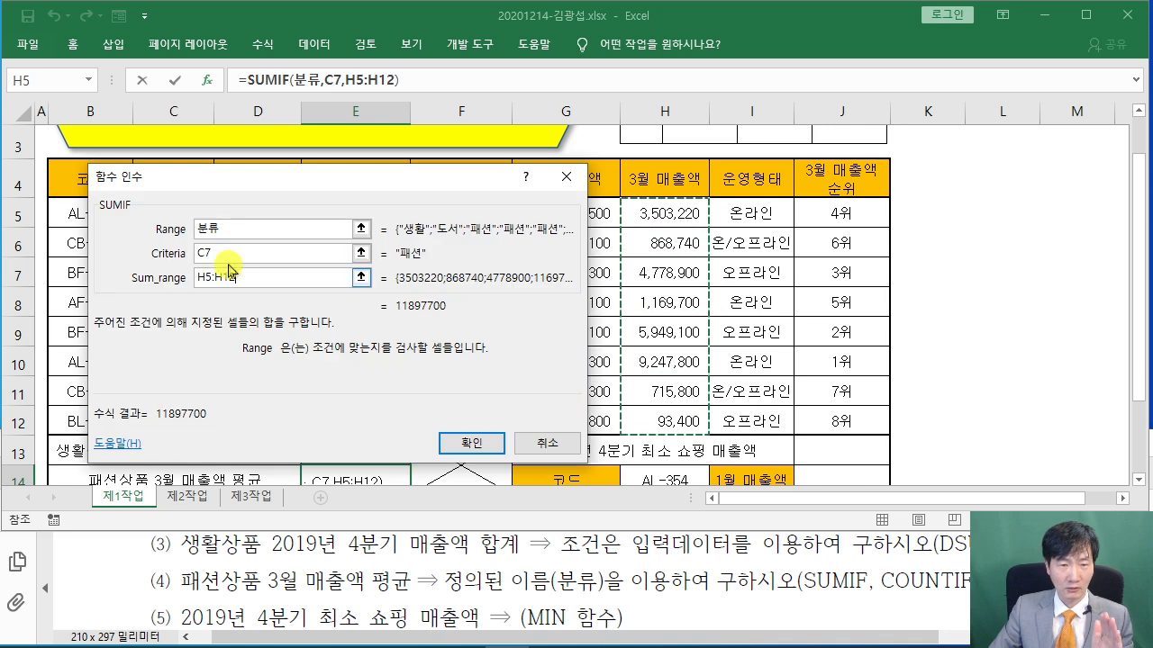
{"action": "left_click_drag", "start_coordinate": [274, 178], "coordinate": [301, 144]}
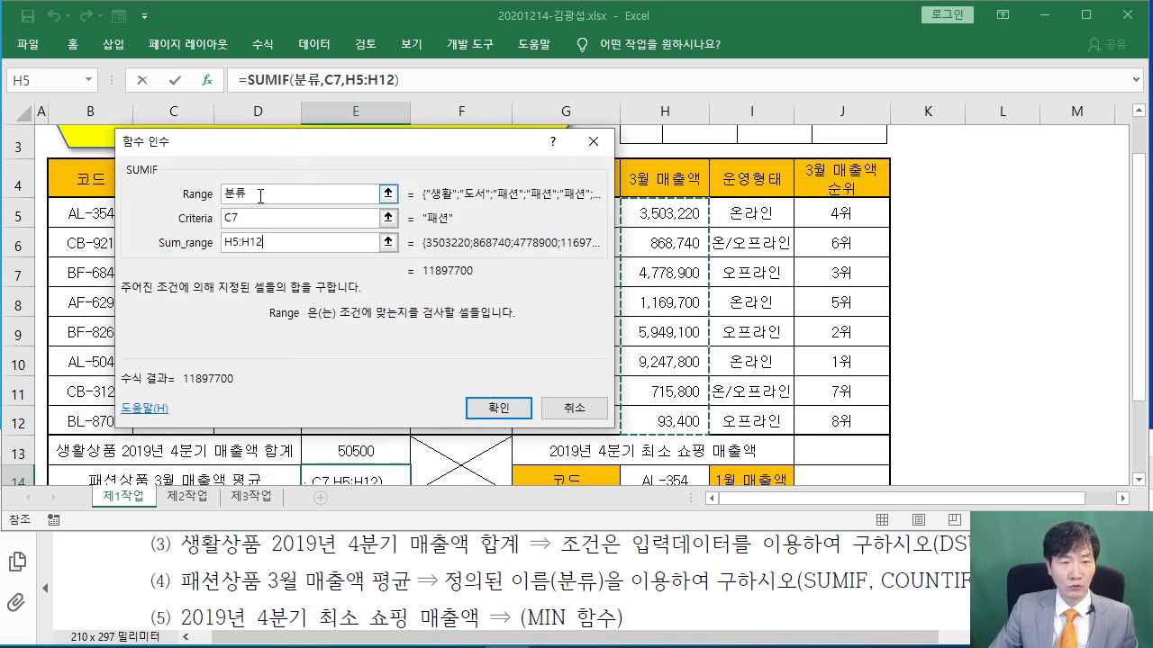
{"action": "left_click_drag", "start_coordinate": [230, 140], "coordinate": [297, 146]}
{"action": "left_click", "coordinate": [332, 236]}
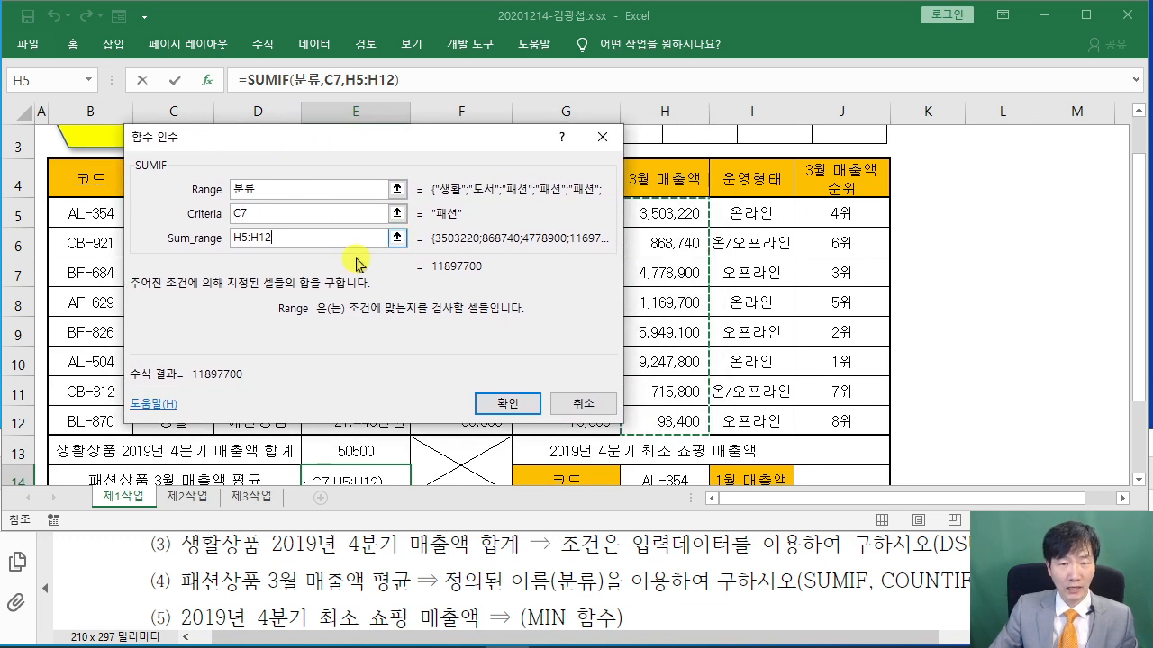
{"action": "left_click", "coordinate": [509, 403]}
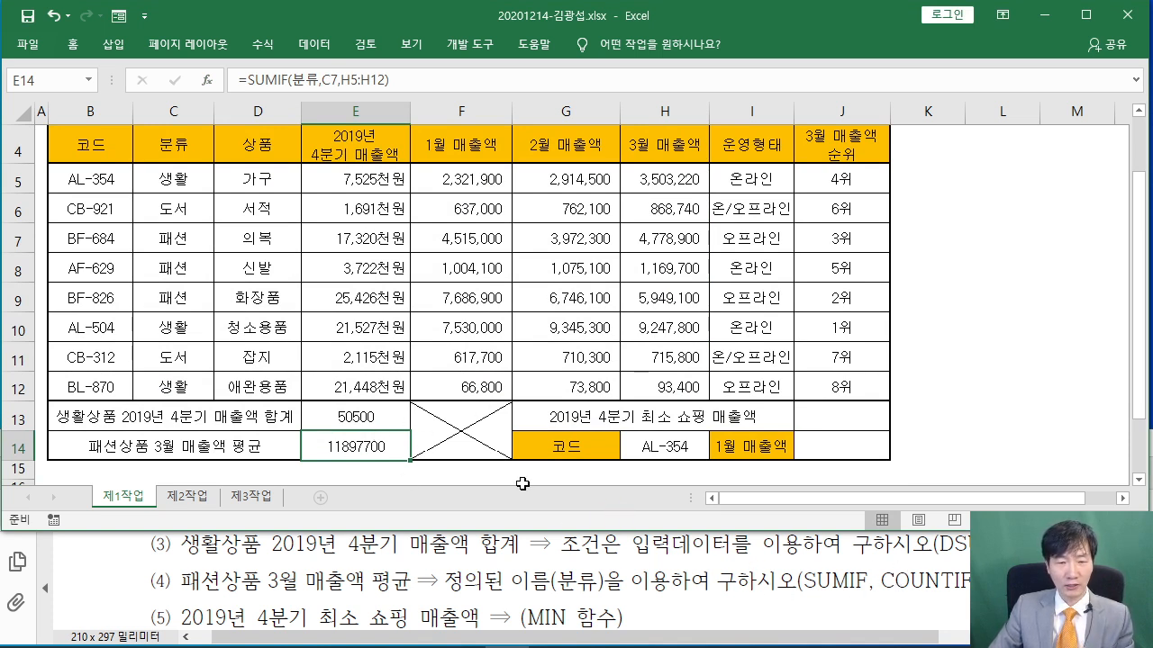
Append /COUNTIF(분류,C7) to E14's formula, reusing the copied 분류 range name
{"action": "left_click", "coordinate": [422, 79]}
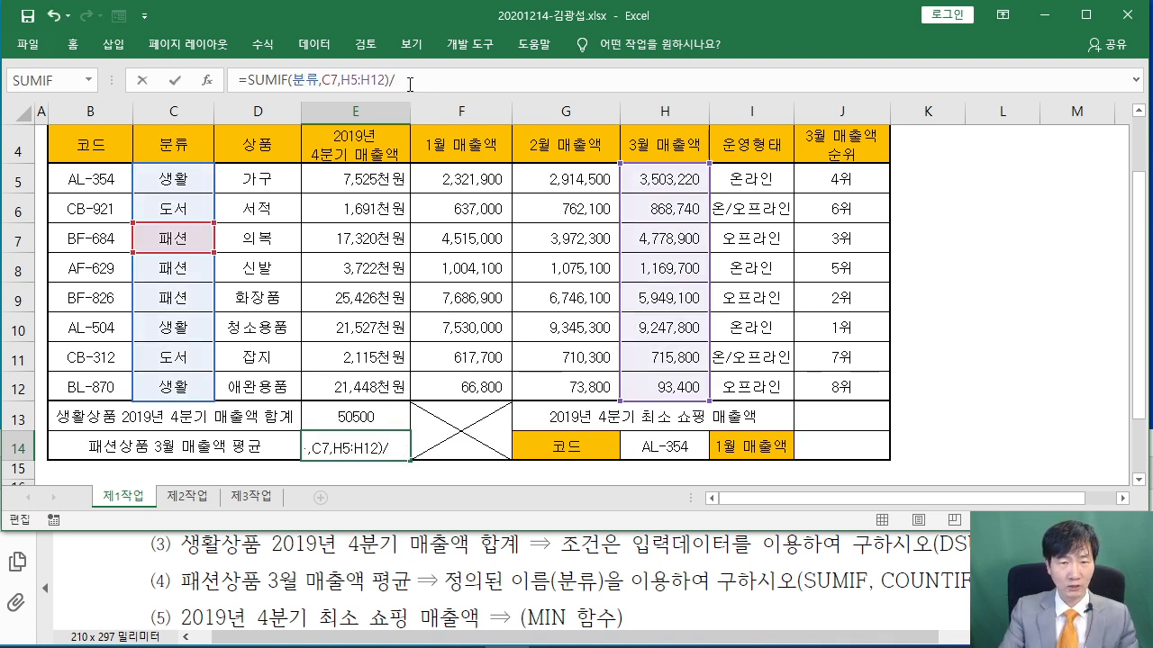
{"action": "type", "text": "/COU"}
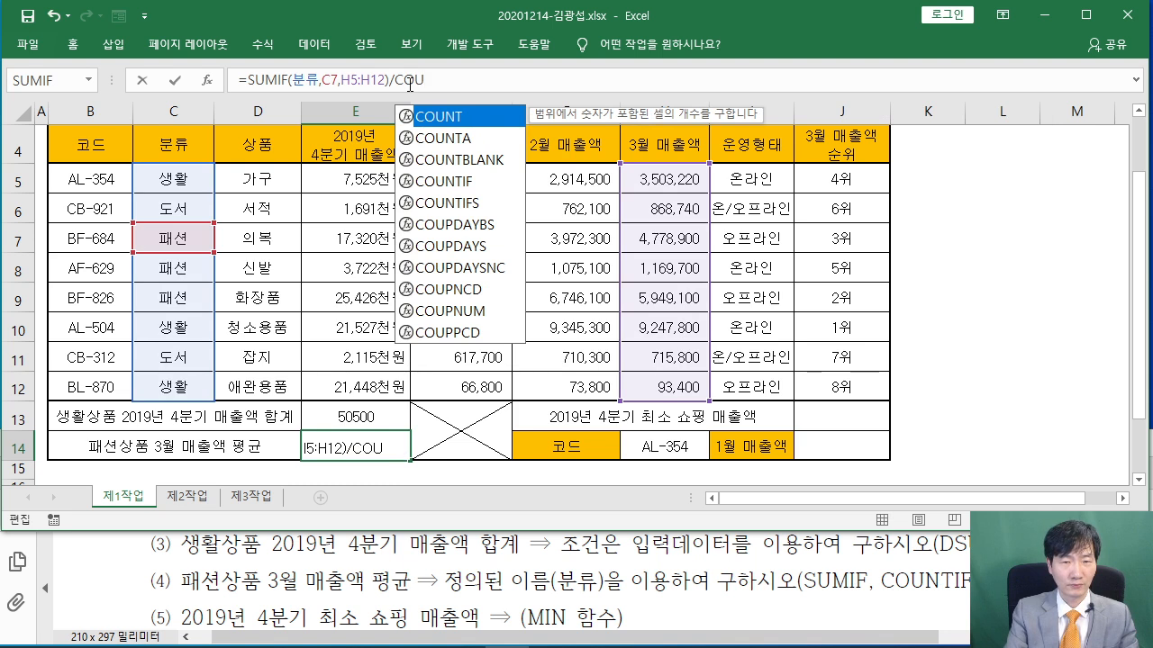
{"action": "type", "text": "NIT"}
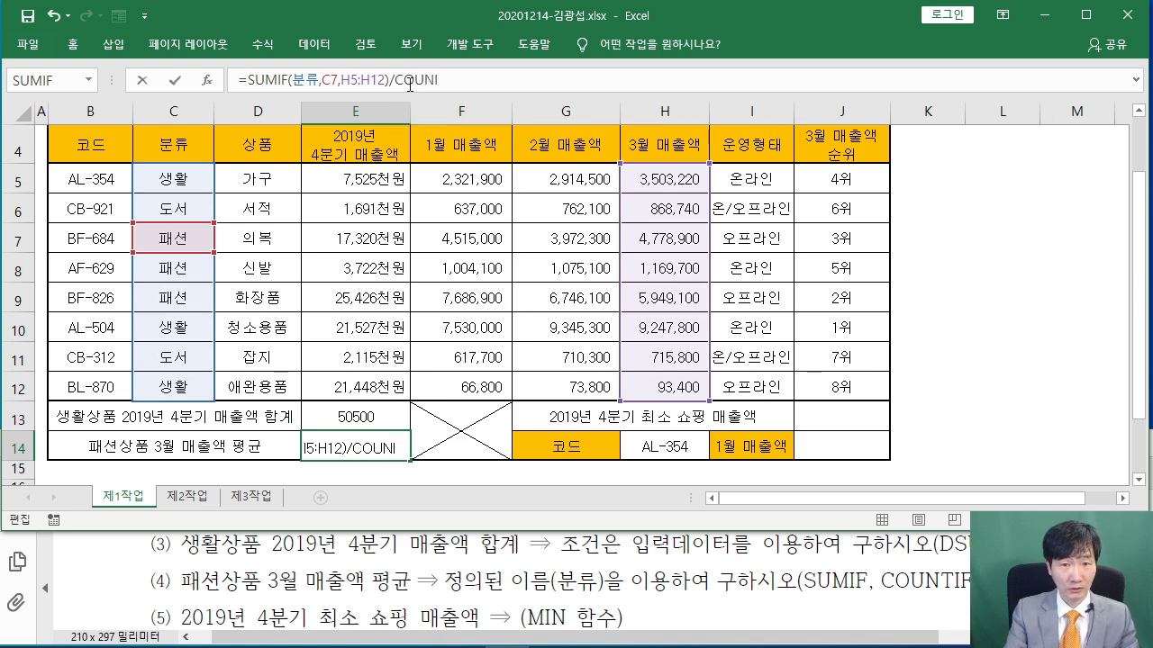
{"action": "key", "text": "BackSpace"}
{"action": "type", "text": "TIF("}
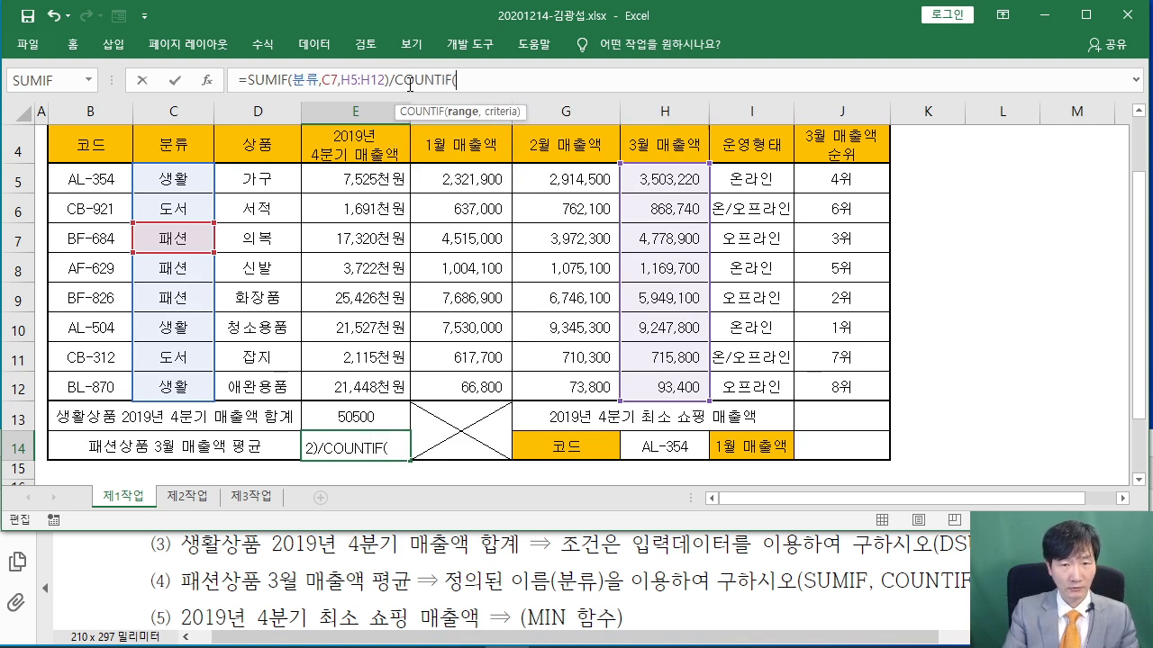
{"action": "left_click_drag", "start_coordinate": [294, 83], "coordinate": [335, 86]}
{"action": "right_click", "coordinate": [333, 86]}
{"action": "left_click", "coordinate": [360, 114]}
{"action": "left_click", "coordinate": [472, 81]}
{"action": "right_click", "coordinate": [473, 81]}
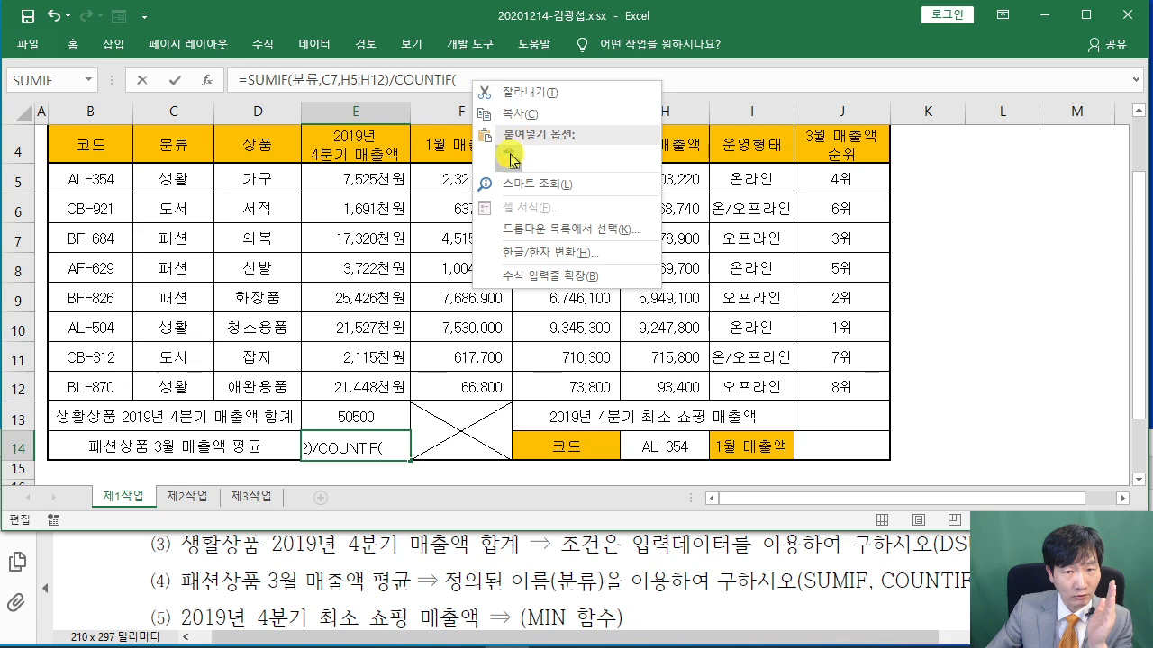
{"action": "left_click", "coordinate": [510, 159]}
{"action": "type", "text": ",C7"}
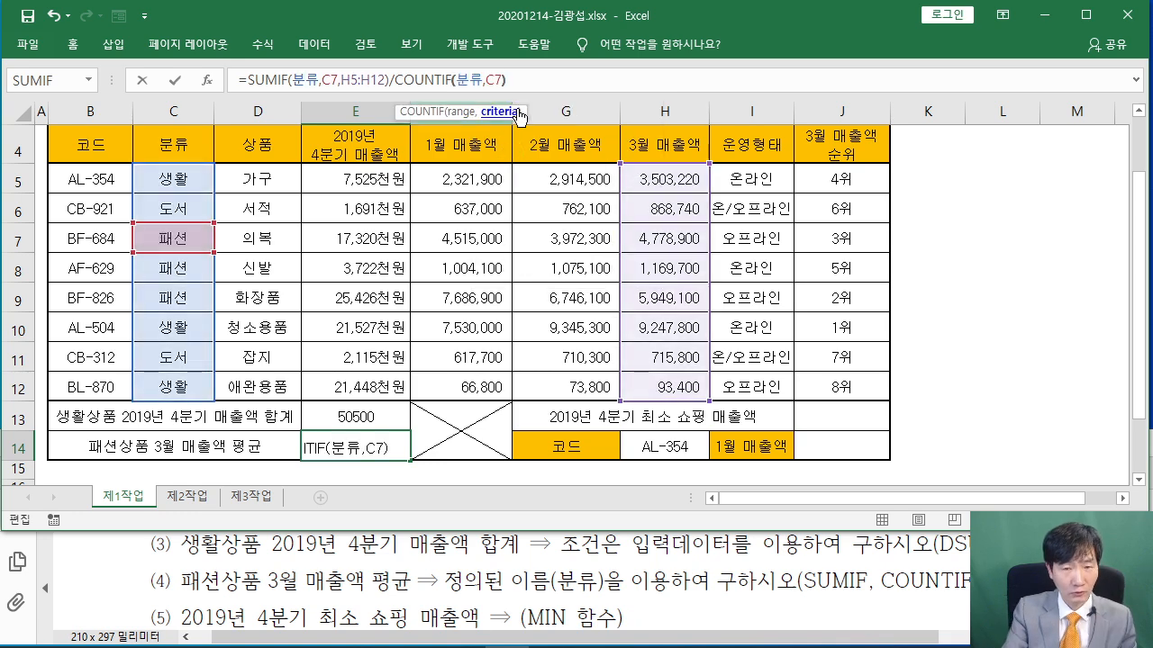
{"action": "type", "text": ")"}
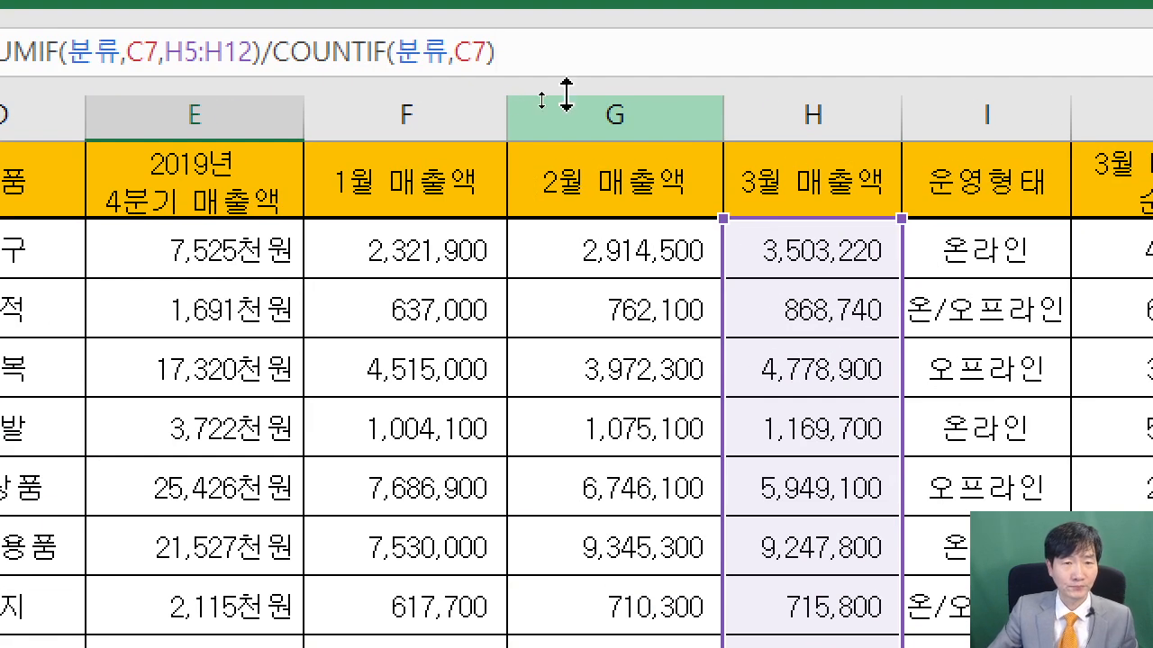
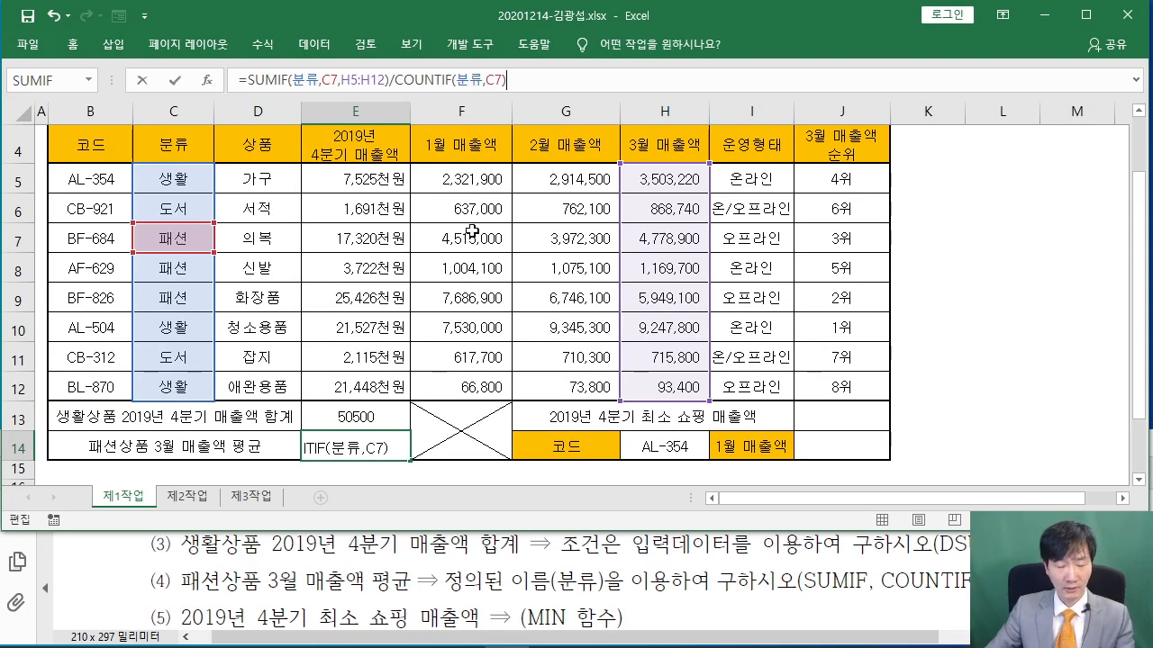
Commit E14's average formula, showing 3965900, and mark the minimum Q4 sales task in the PDF
{"action": "key", "text": "Return"}
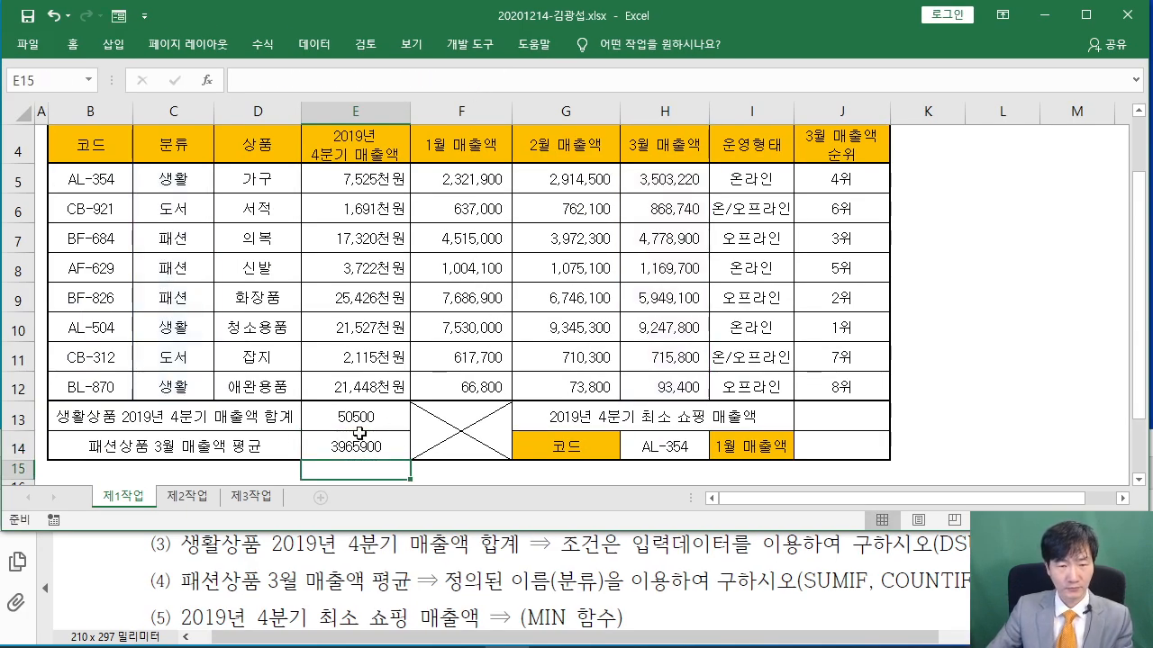
{"action": "left_click", "coordinate": [832, 408]}
{"action": "scroll", "coordinate": [287, 573], "scroll_direction": "down", "scroll_amount": 1}
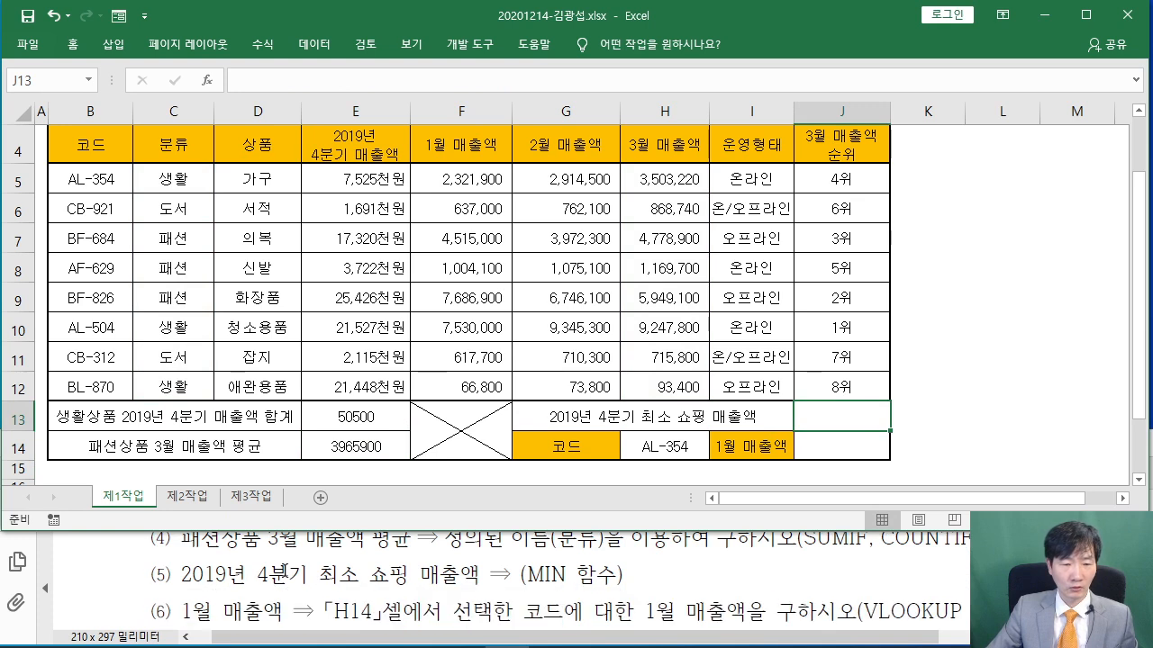
{"action": "left_click_drag", "start_coordinate": [183, 573], "coordinate": [504, 578]}
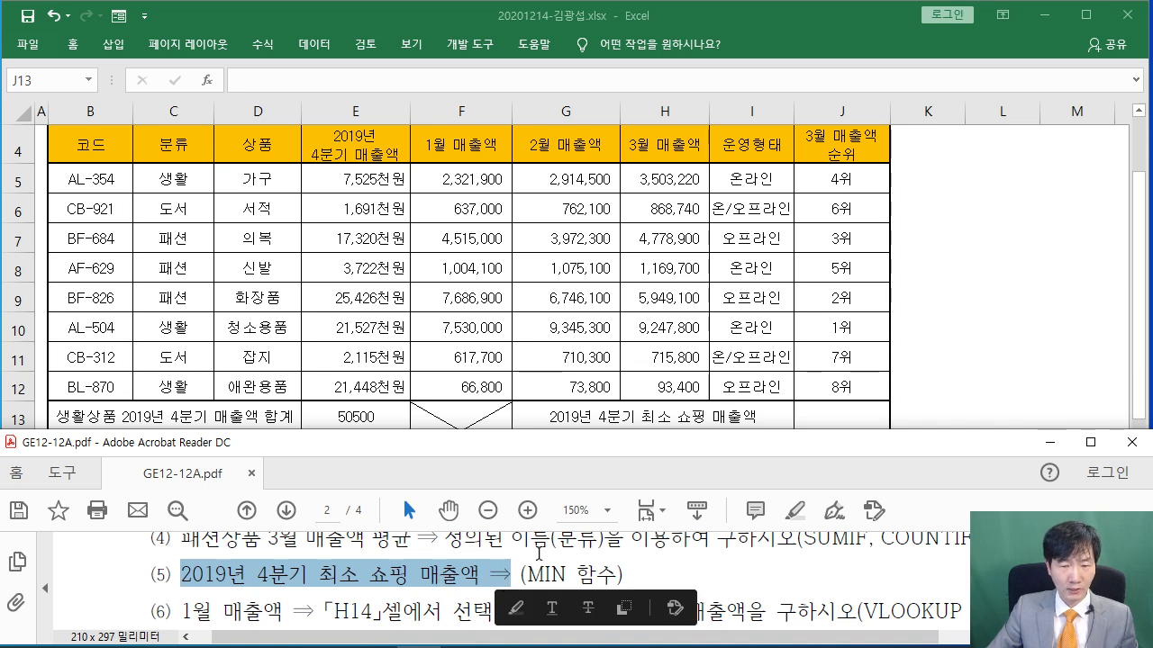
Enter =MIN(E5:E12) in J13 so it shows the lowest Q4 sales of 1,691천원
{"action": "left_click", "coordinate": [907, 366]}
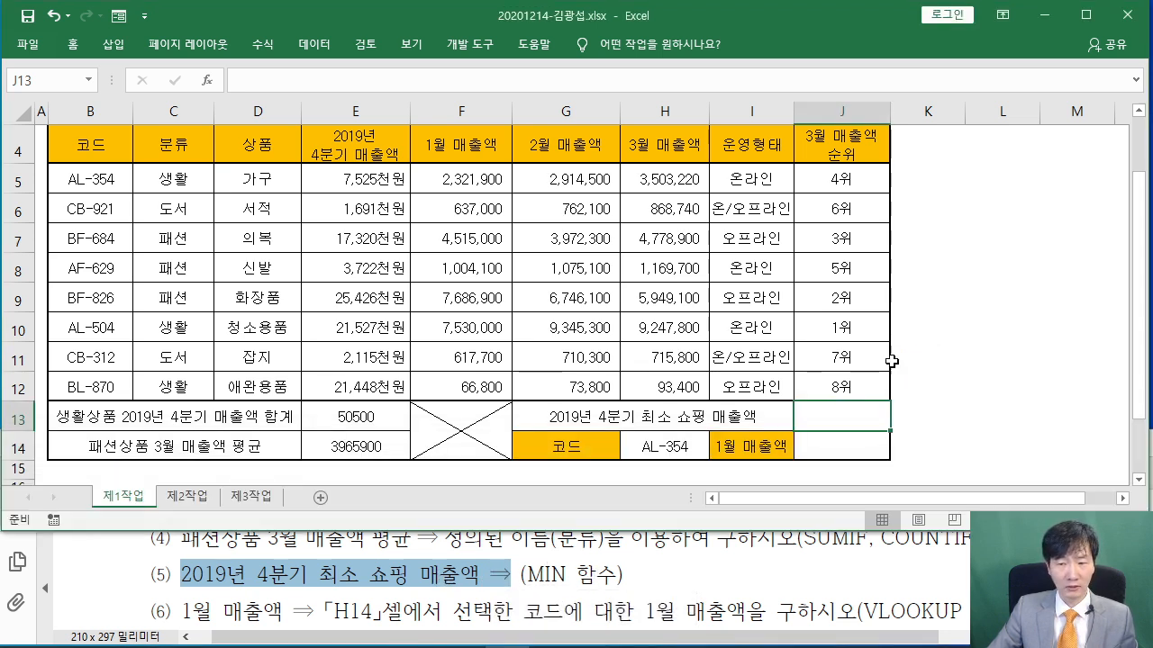
{"action": "left_click", "coordinate": [221, 81]}
{"action": "type", "text": "M"}
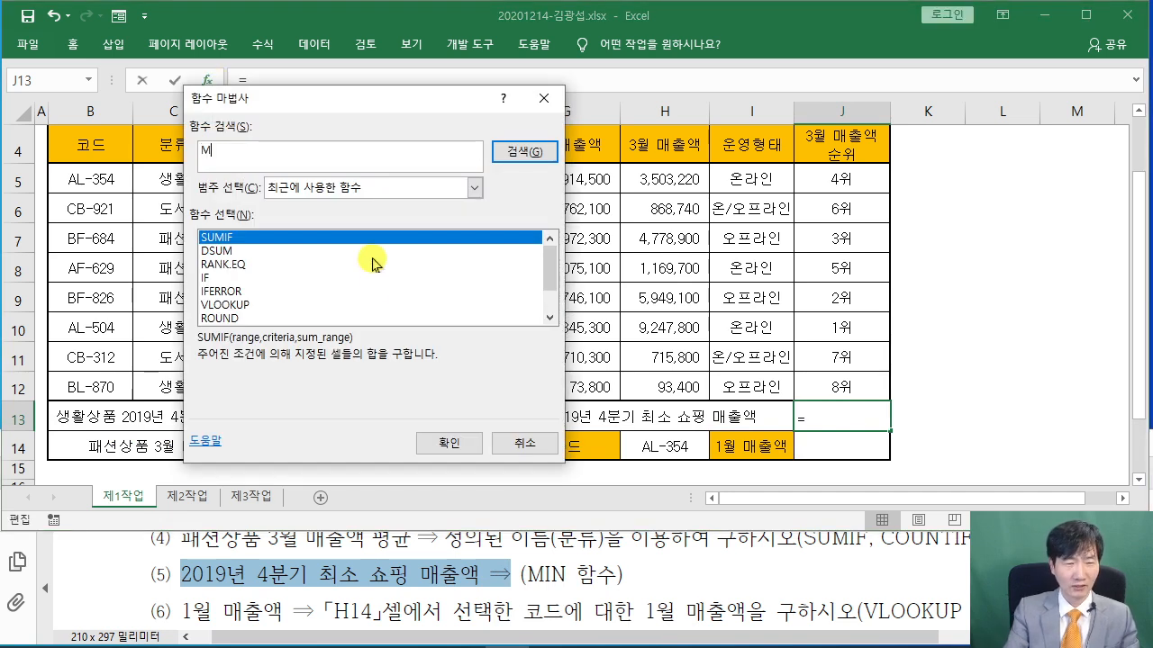
{"action": "key", "text": "Return"}
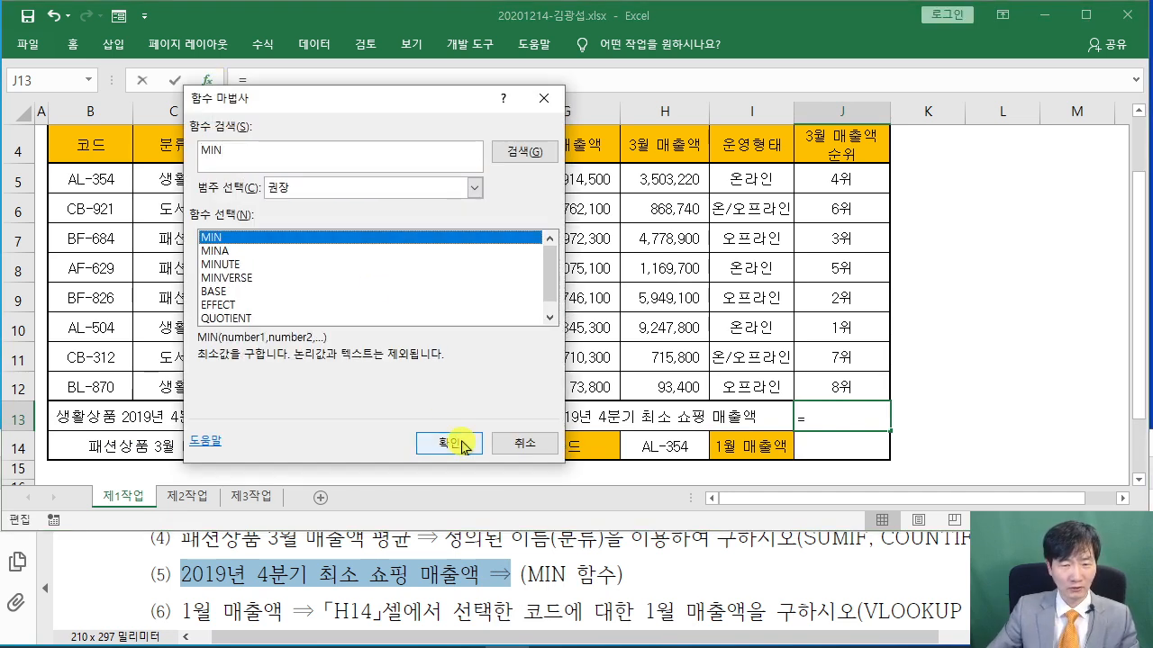
{"action": "left_click", "coordinate": [452, 442]}
{"action": "left_click_drag", "start_coordinate": [303, 123], "coordinate": [343, 153]}
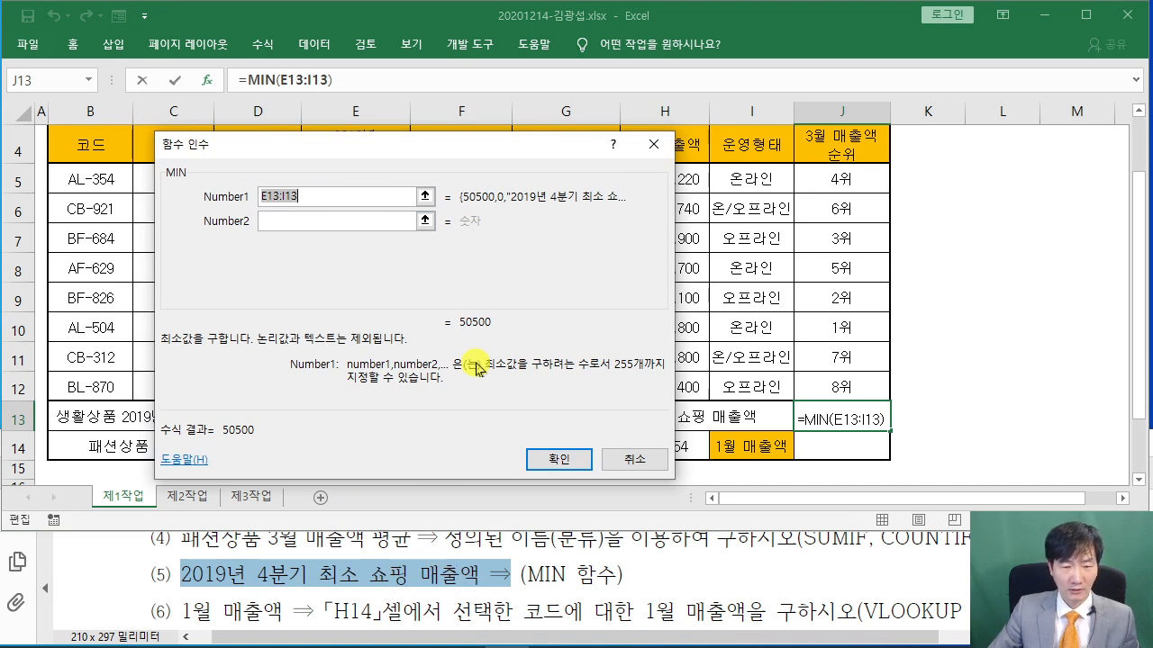
{"action": "left_click_drag", "start_coordinate": [458, 168], "coordinate": [937, 168]}
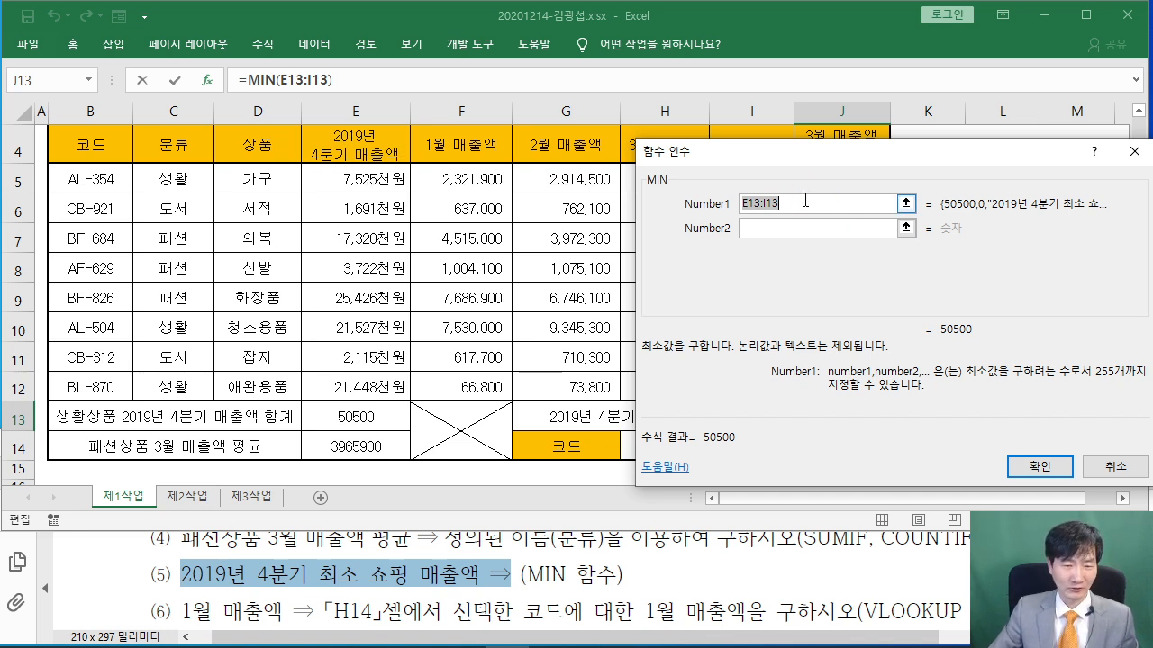
{"action": "left_click_drag", "start_coordinate": [366, 183], "coordinate": [369, 383]}
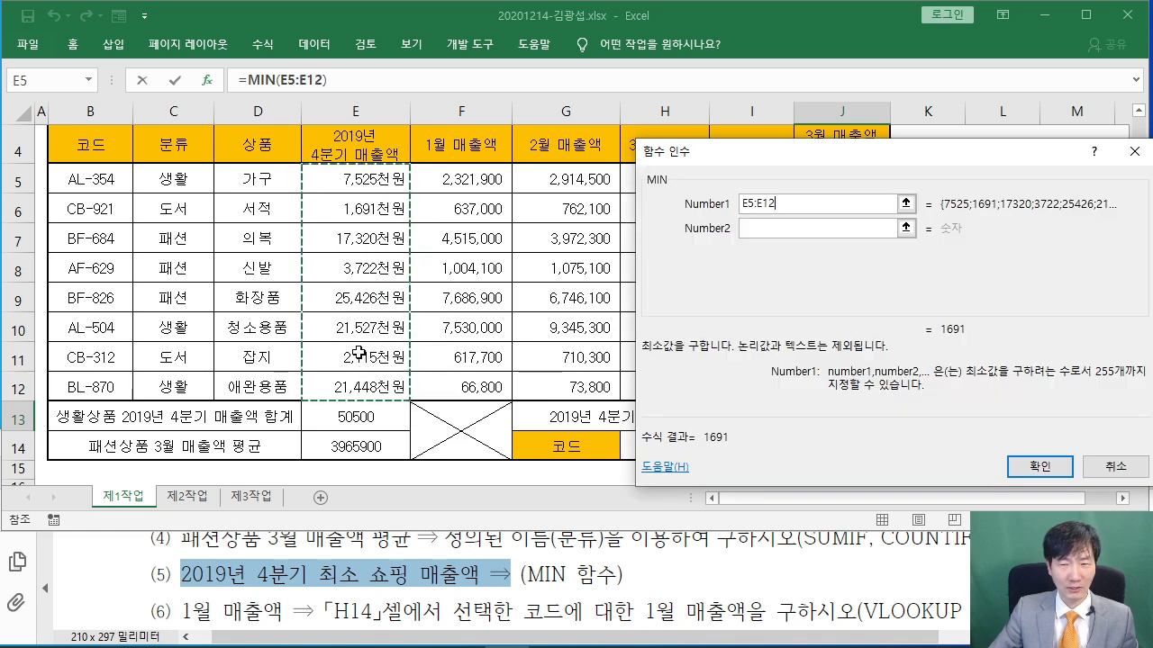
{"action": "left_click", "coordinate": [1027, 472]}
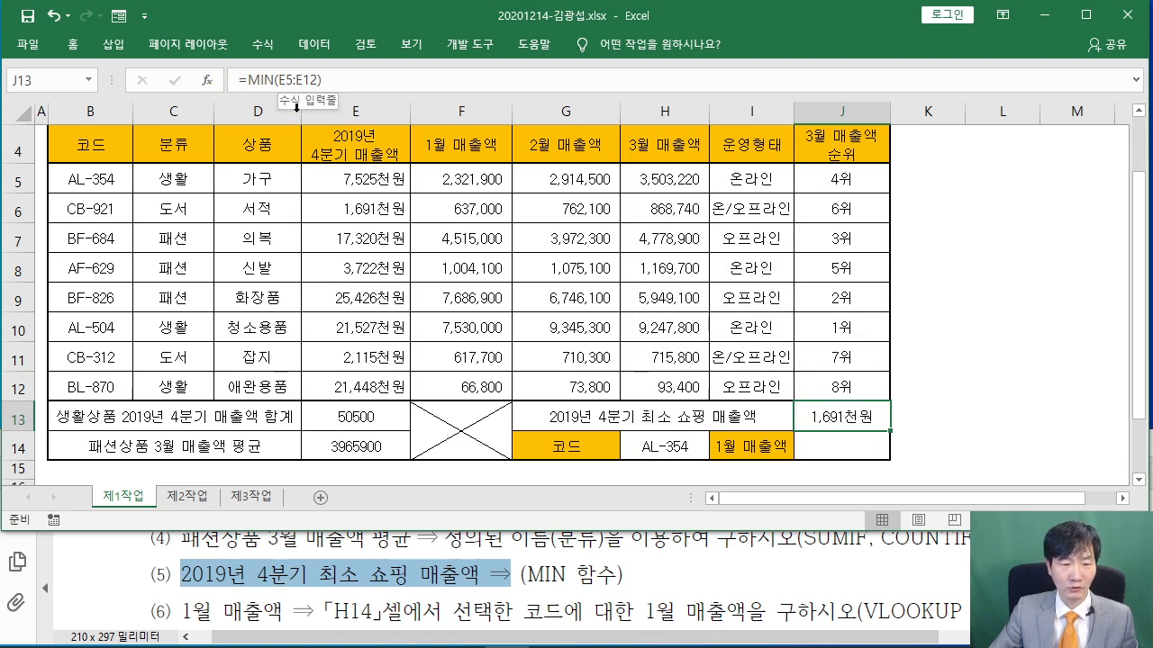
{"action": "left_click", "coordinate": [817, 450]}
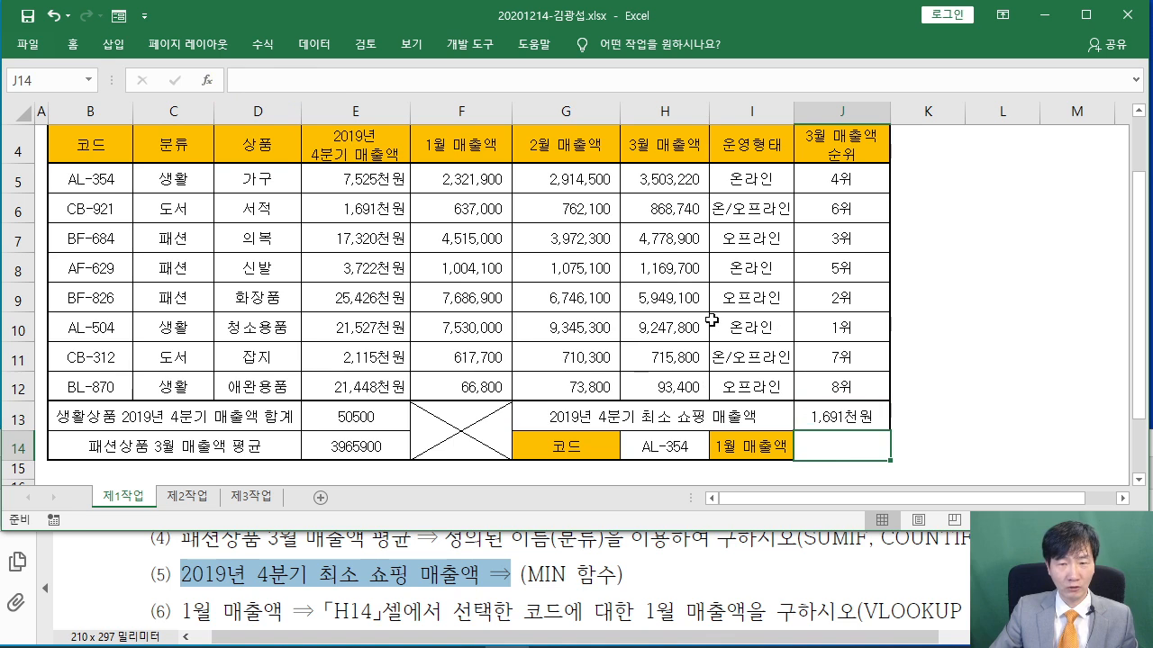
Read the January sales task in the PDF and start a VLOOKUP function in J14
{"action": "scroll", "coordinate": [710, 317], "scroll_direction": "down", "scroll_amount": 1}
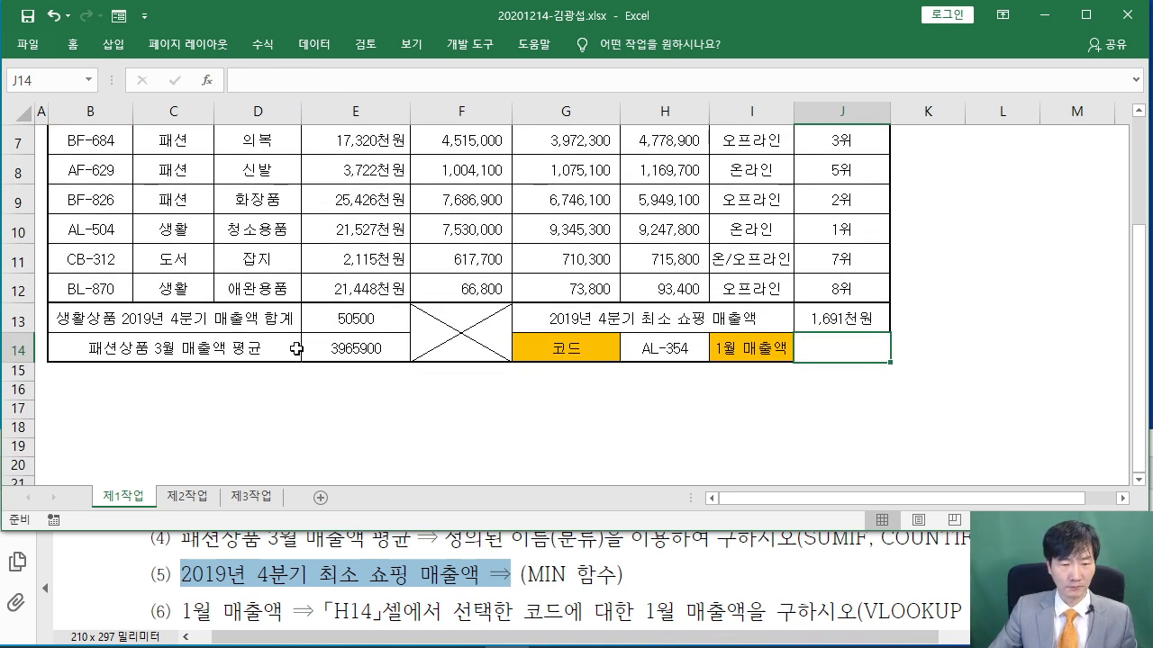
{"action": "left_click", "coordinate": [260, 575]}
{"action": "scroll", "coordinate": [259, 565], "scroll_direction": "down", "scroll_amount": 1}
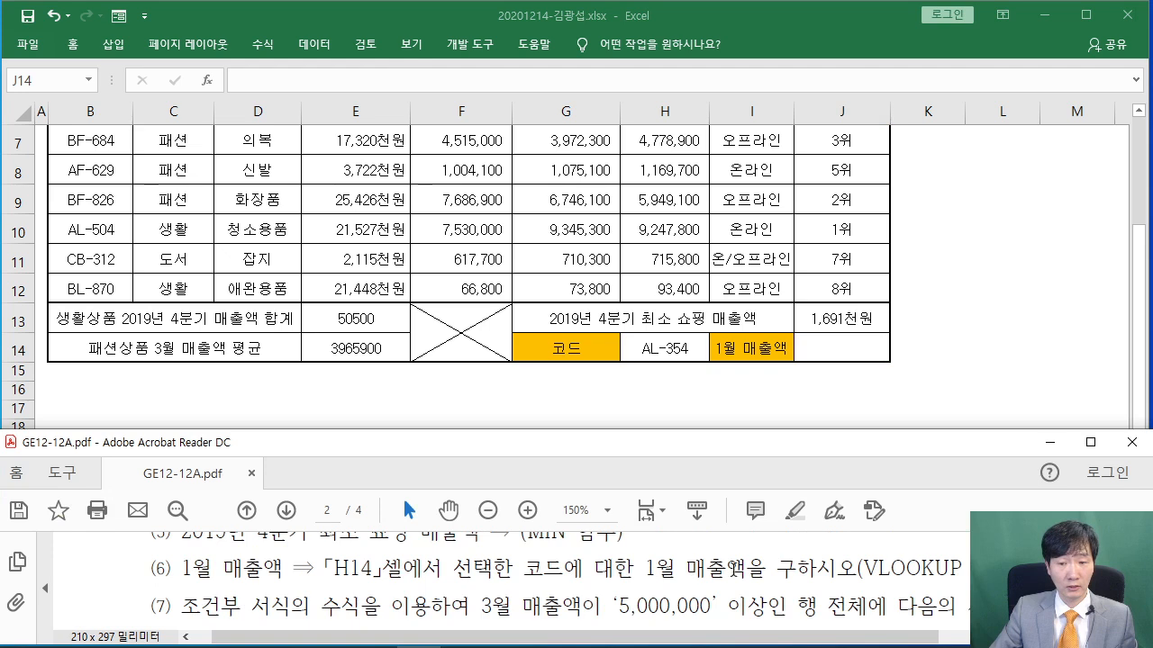
{"action": "left_click", "coordinate": [840, 358]}
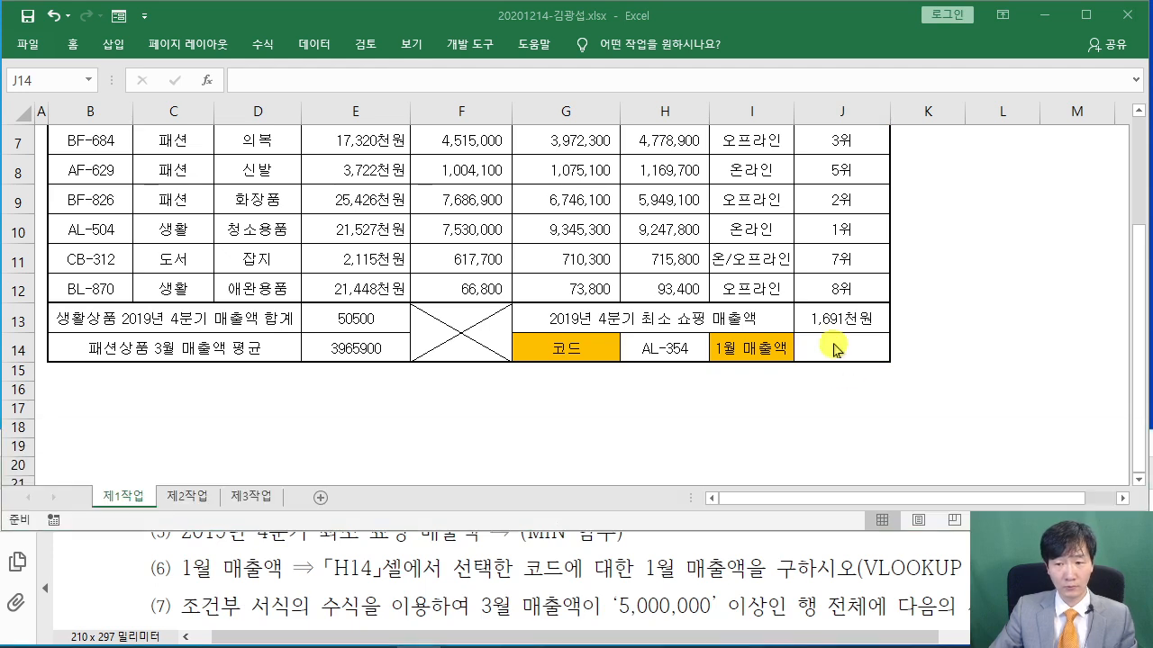
{"action": "left_click", "coordinate": [206, 79]}
{"action": "type", "text": "VLOOKUP"}
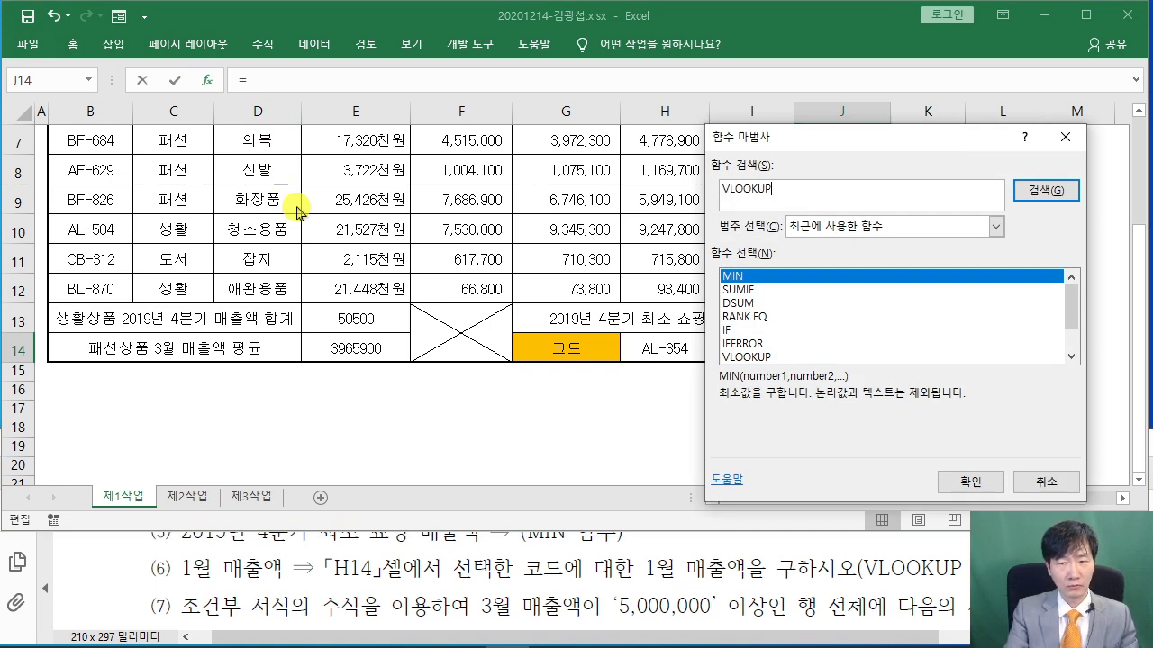
{"action": "key", "text": "Return"}
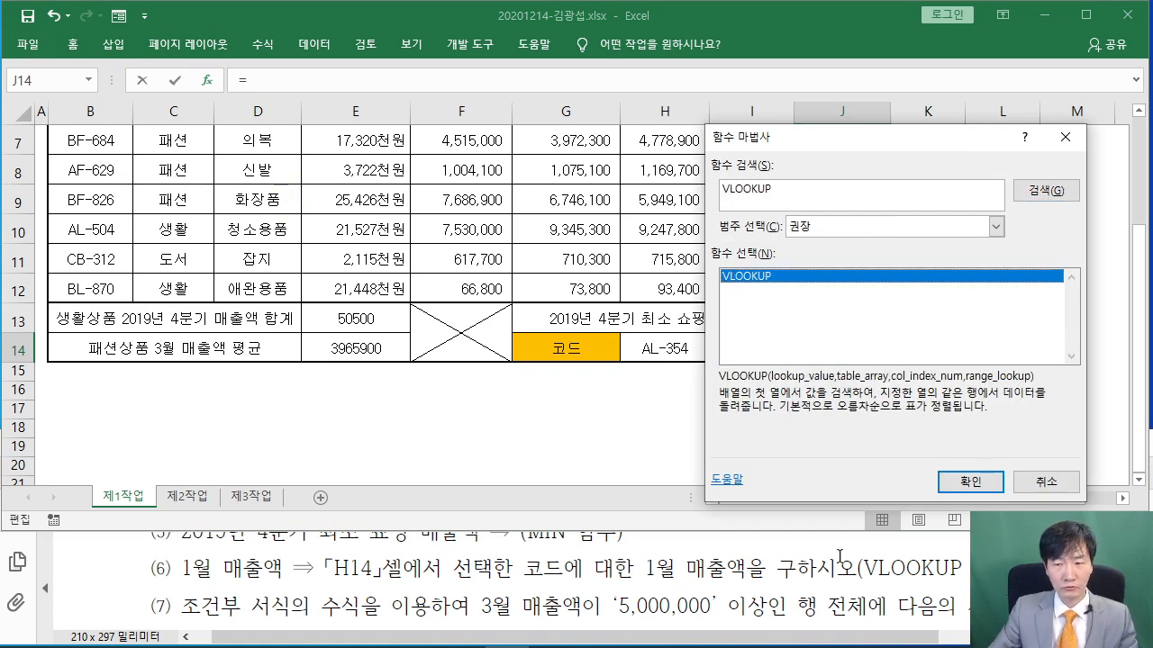
{"action": "left_click", "coordinate": [970, 482]}
{"action": "left_click_drag", "start_coordinate": [746, 167], "coordinate": [813, 92]}
Set the VLOOKUP lookup value to H14 and the table array to B5:H12
{"action": "left_click", "coordinate": [663, 335]}
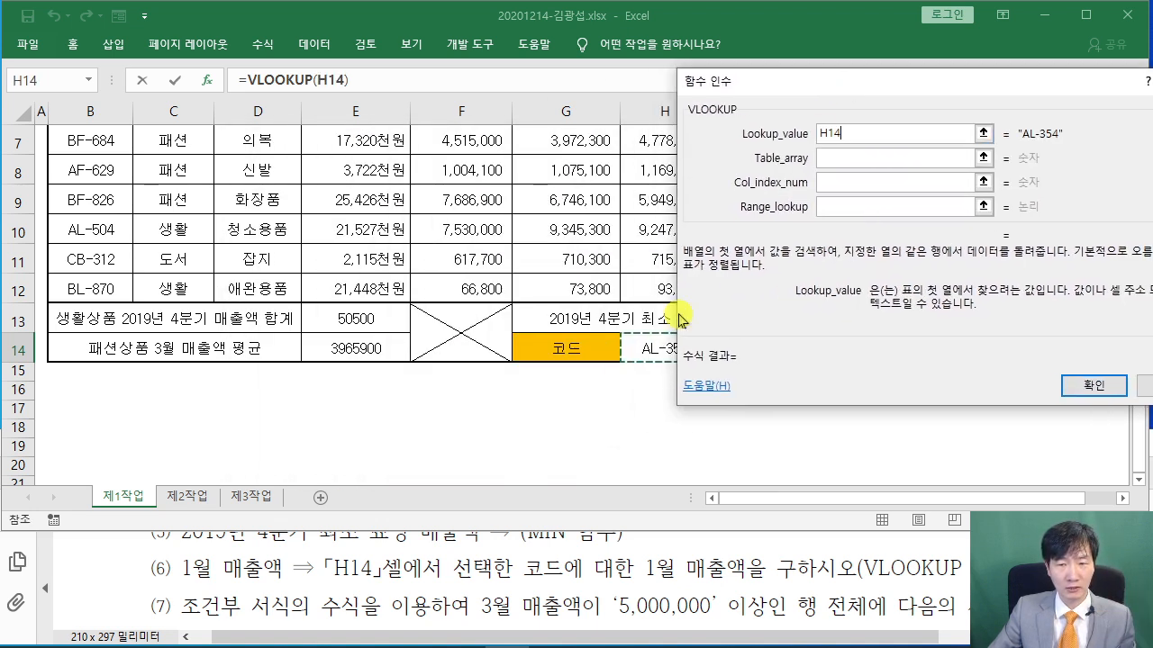
{"action": "left_click", "coordinate": [839, 158]}
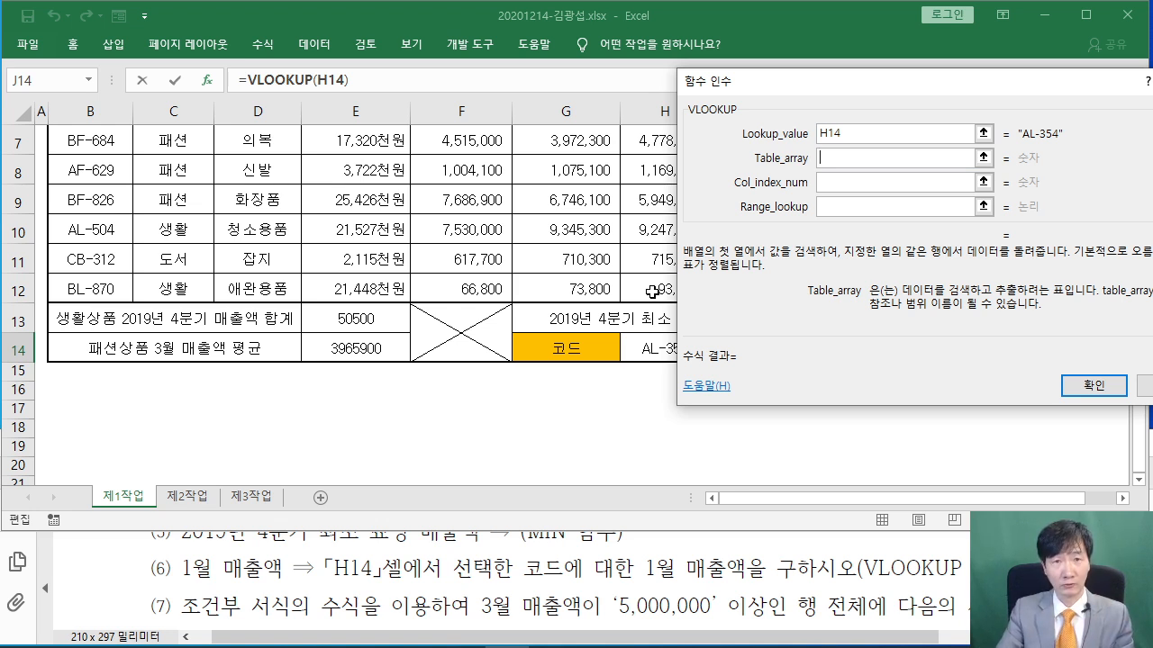
{"action": "left_click_drag", "start_coordinate": [765, 94], "coordinate": [793, 98]}
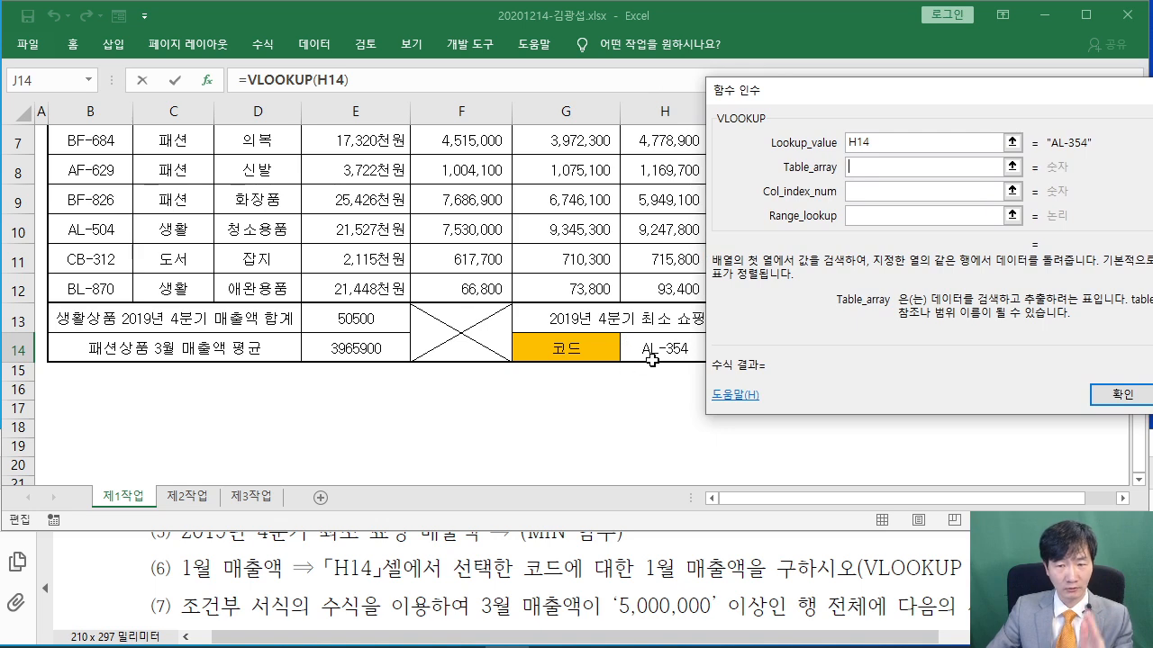
{"action": "scroll", "coordinate": [243, 316], "scroll_direction": "up", "scroll_amount": 1}
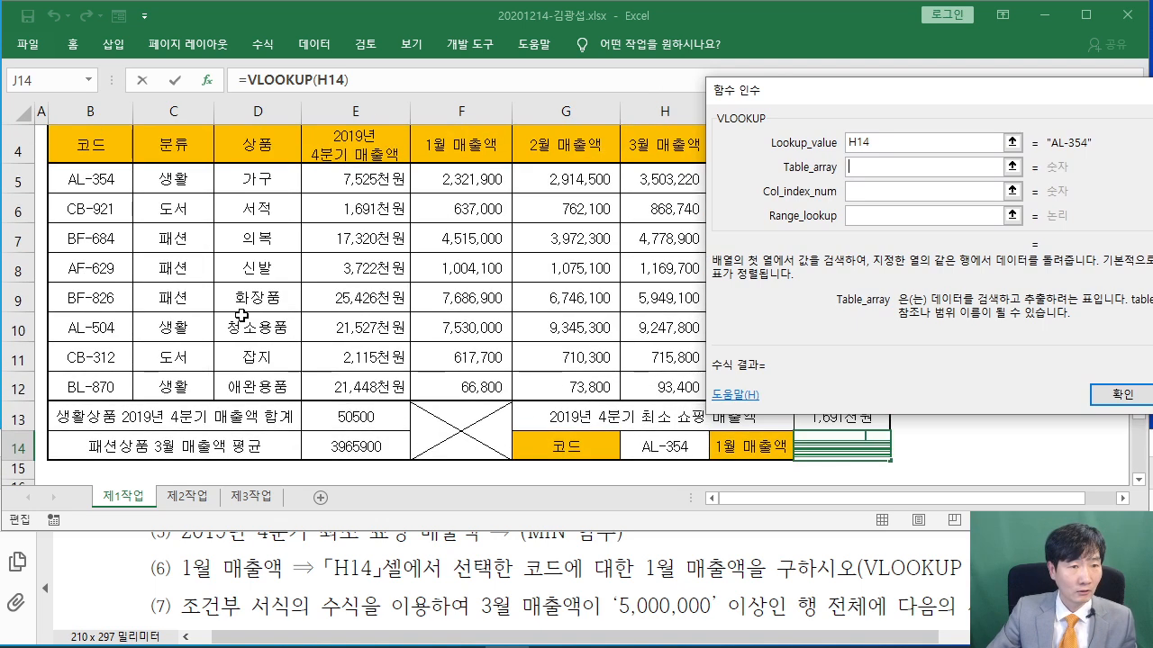
{"action": "left_click", "coordinate": [87, 179]}
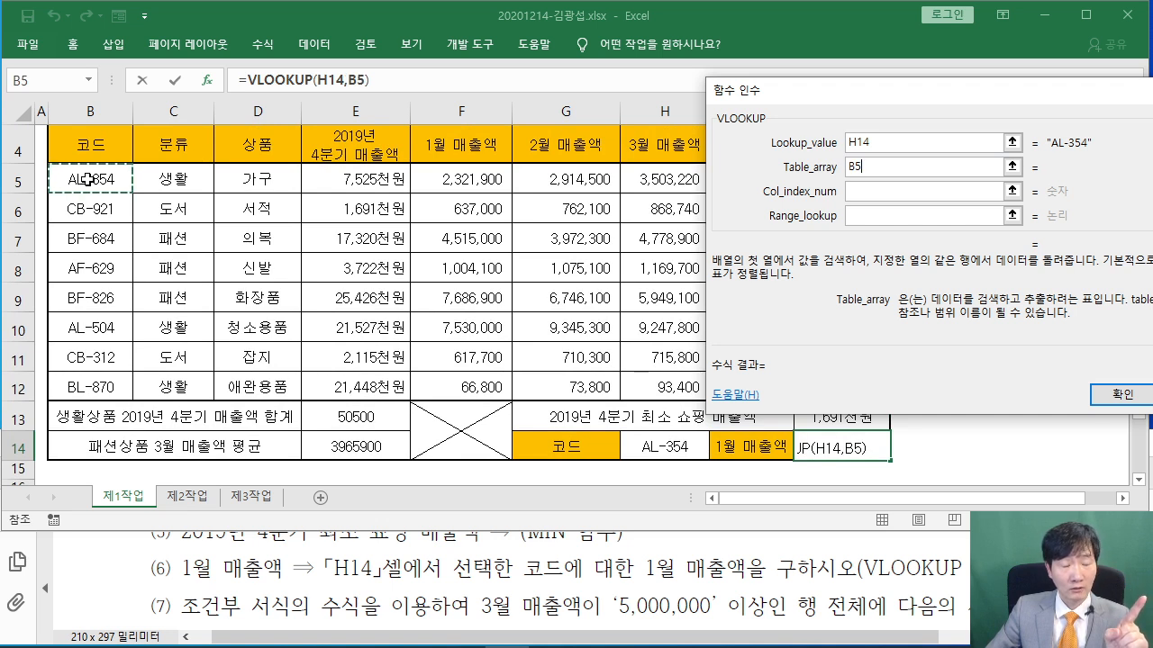
{"action": "left_click_drag", "start_coordinate": [88, 179], "coordinate": [696, 387]}
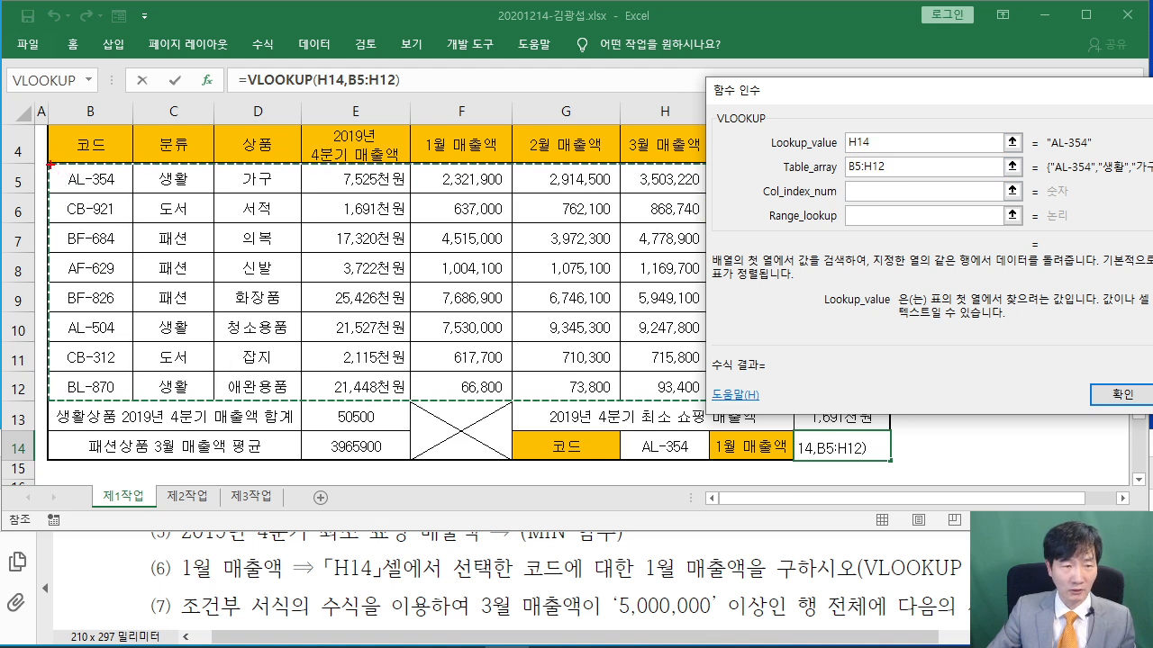
{"action": "mouse_move", "coordinate": [59, 175]}
{"action": "left_mouse_down"}
{"action": "mouse_move", "coordinate": [134, 202]}
{"action": "mouse_move", "coordinate": [715, 195]}
{"action": "left_mouse_up"}
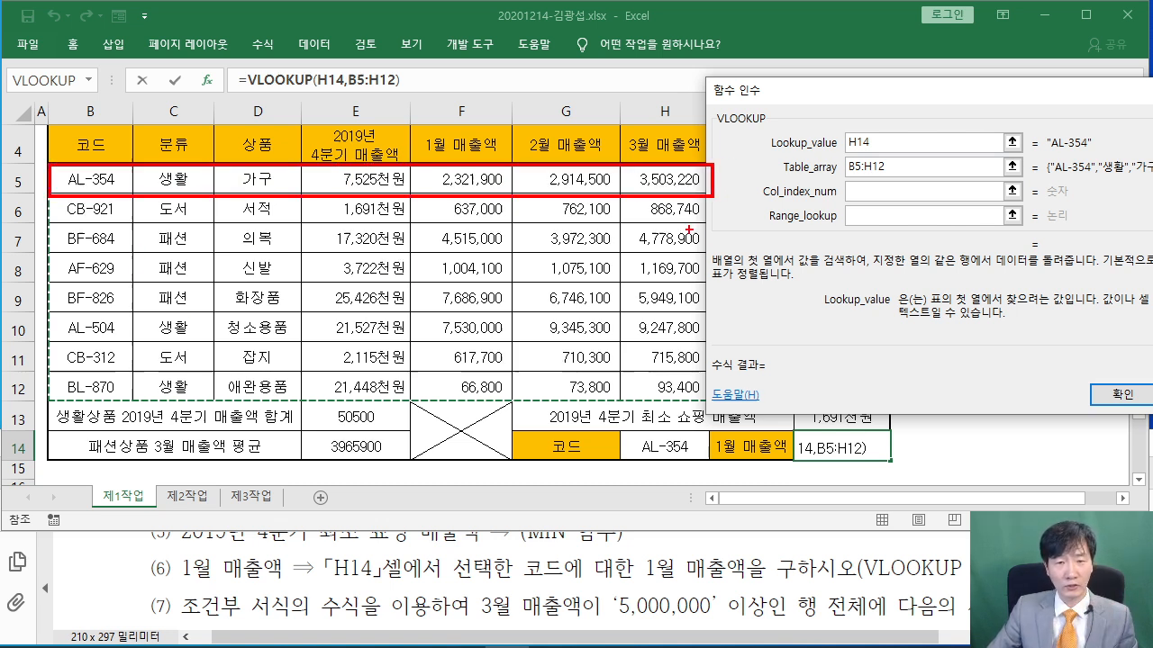
Set Col_index_num to 5 and Range_lookup to FALSE, giving =VLOOKUP(H14,B5:H12,5,FALSE) = 2321900
{"action": "left_click_drag", "start_coordinate": [185, 587], "coordinate": [292, 591]}
{"action": "left_click_drag", "start_coordinate": [107, 153], "coordinate": [135, 55]}
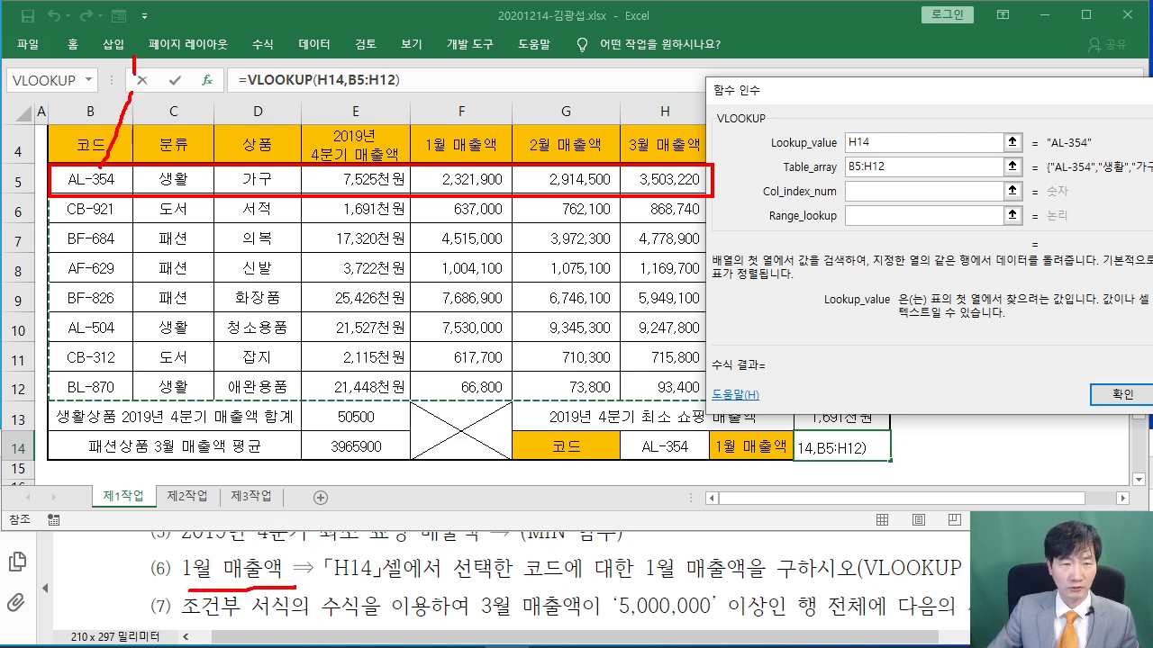
{"action": "left_click_drag", "start_coordinate": [171, 117], "coordinate": [209, 120]}
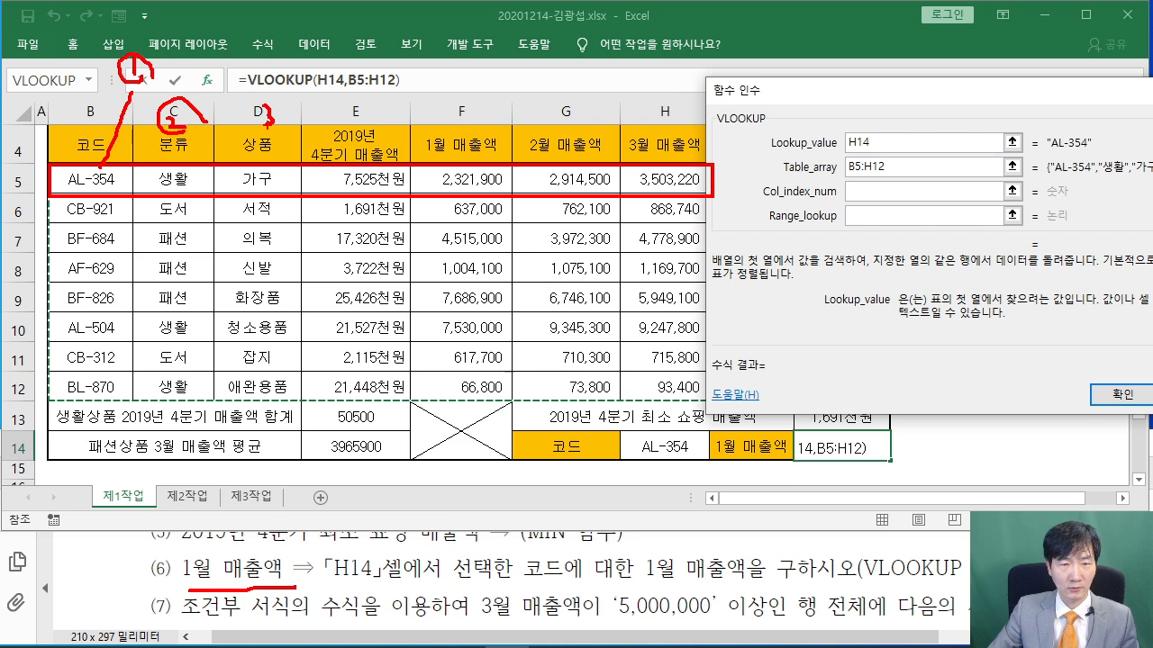
{"action": "left_click_drag", "start_coordinate": [337, 133], "coordinate": [369, 115]}
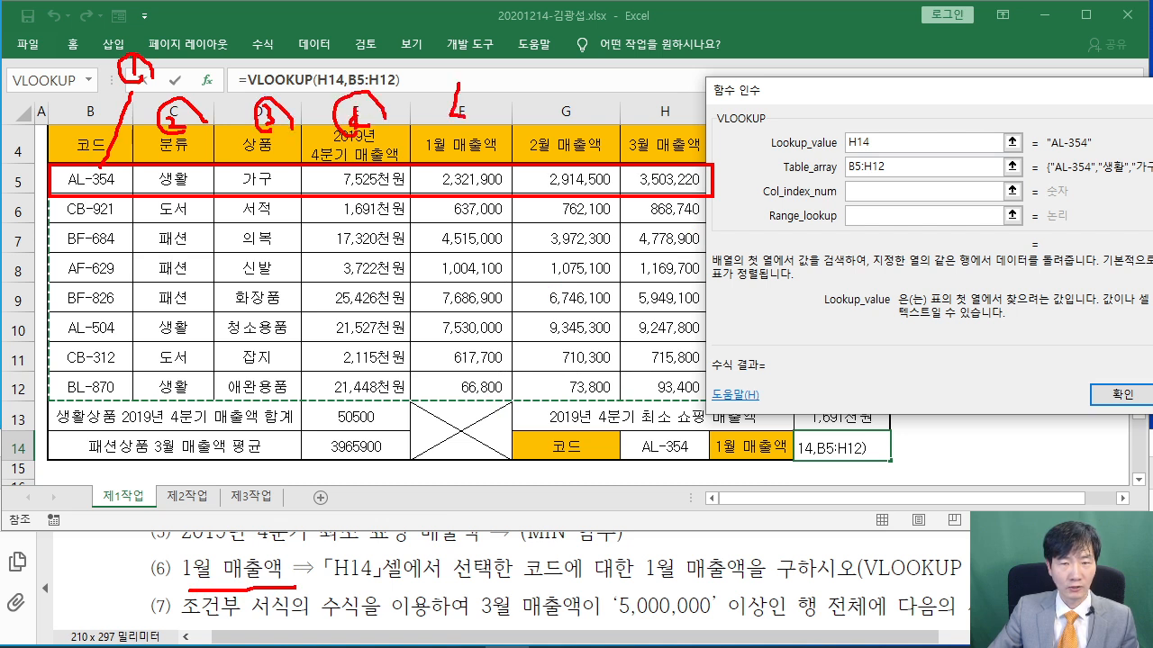
{"action": "left_click_drag", "start_coordinate": [473, 127], "coordinate": [465, 96]}
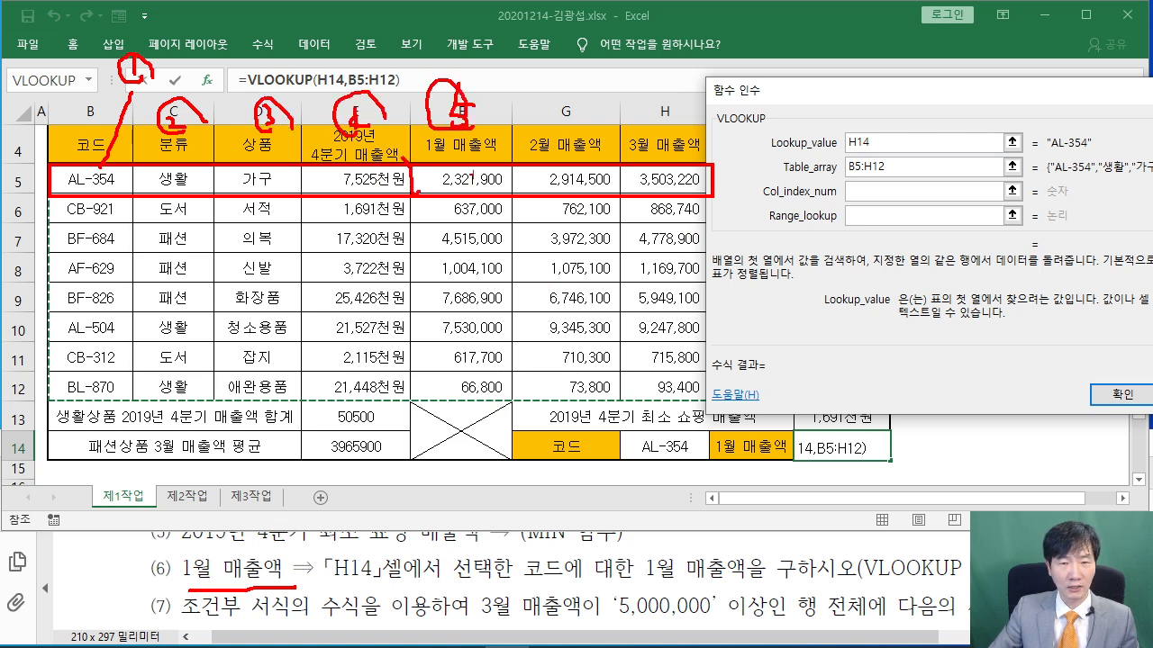
{"action": "left_click_drag", "start_coordinate": [472, 171], "coordinate": [468, 203]}
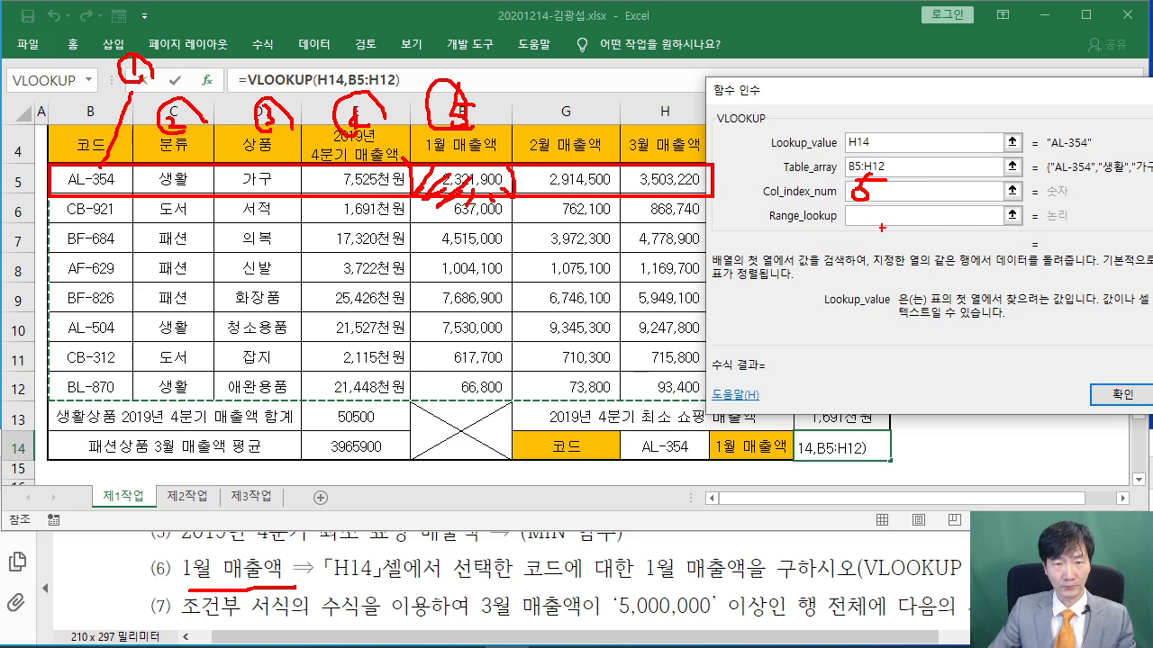
{"action": "key", "text": "Escape"}
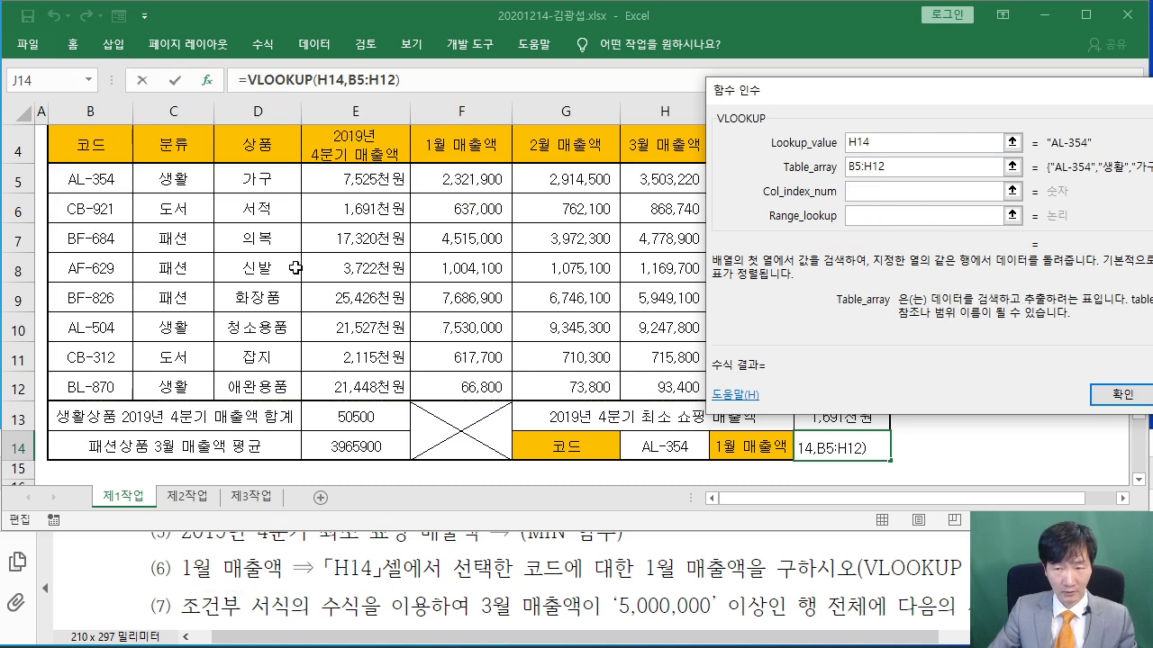
{"action": "left_click", "coordinate": [867, 192]}
{"action": "type", "text": "5"}
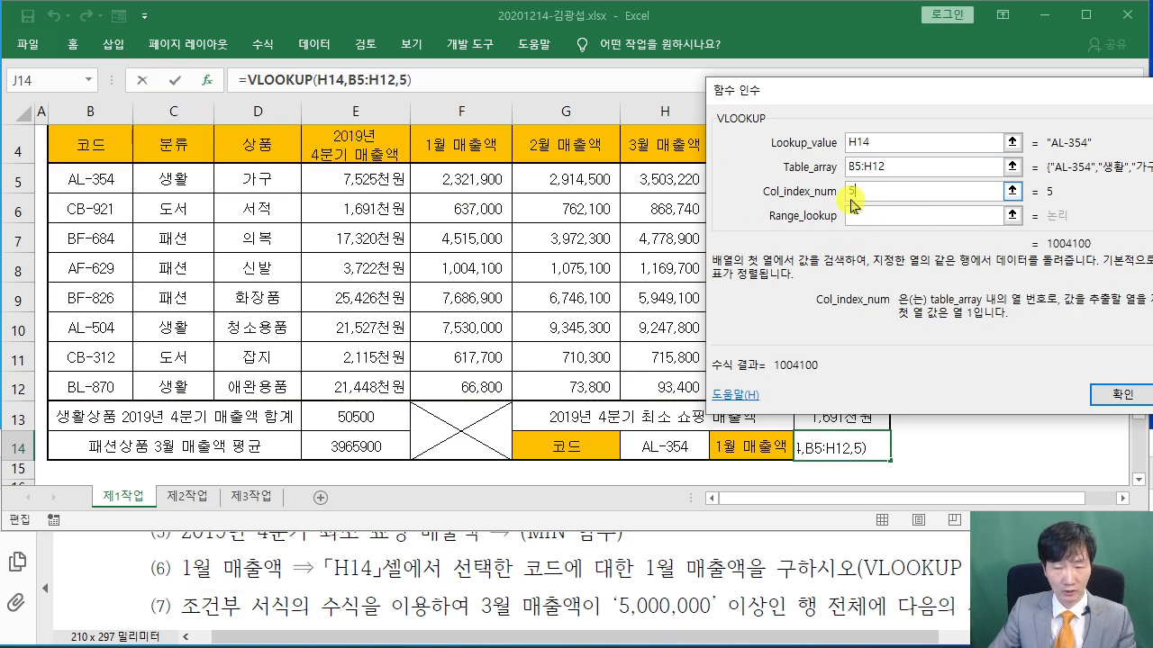
{"action": "left_click", "coordinate": [872, 216]}
{"action": "left_click_drag", "start_coordinate": [847, 93], "coordinate": [372, 127]}
{"action": "type", "text": "FALSE"}
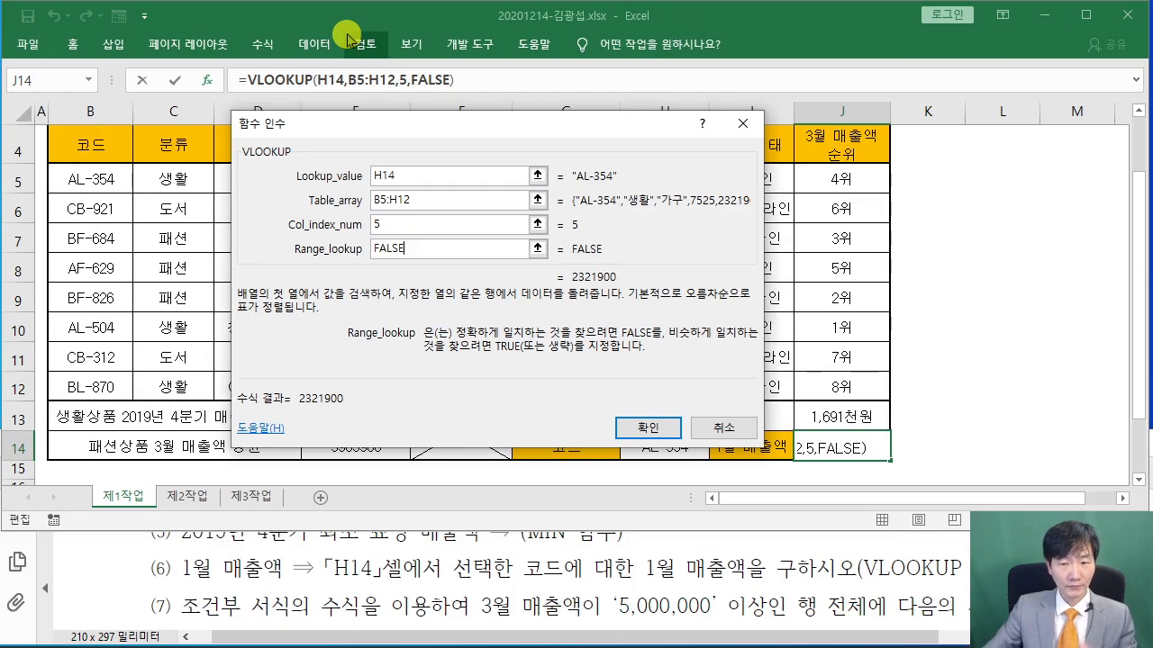
{"action": "left_click", "coordinate": [672, 429]}
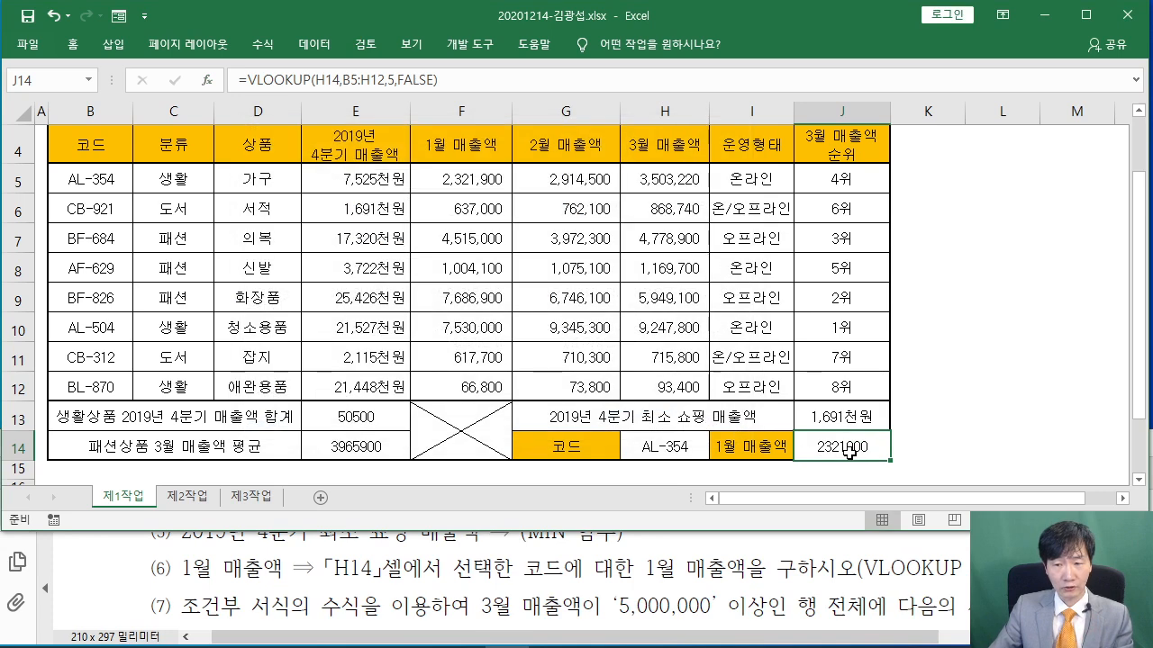
Test the lookup by picking BF-826 and BL-870 in H14, then restore AL-354
{"action": "left_click", "coordinate": [695, 456]}
{"action": "left_click", "coordinate": [717, 453]}
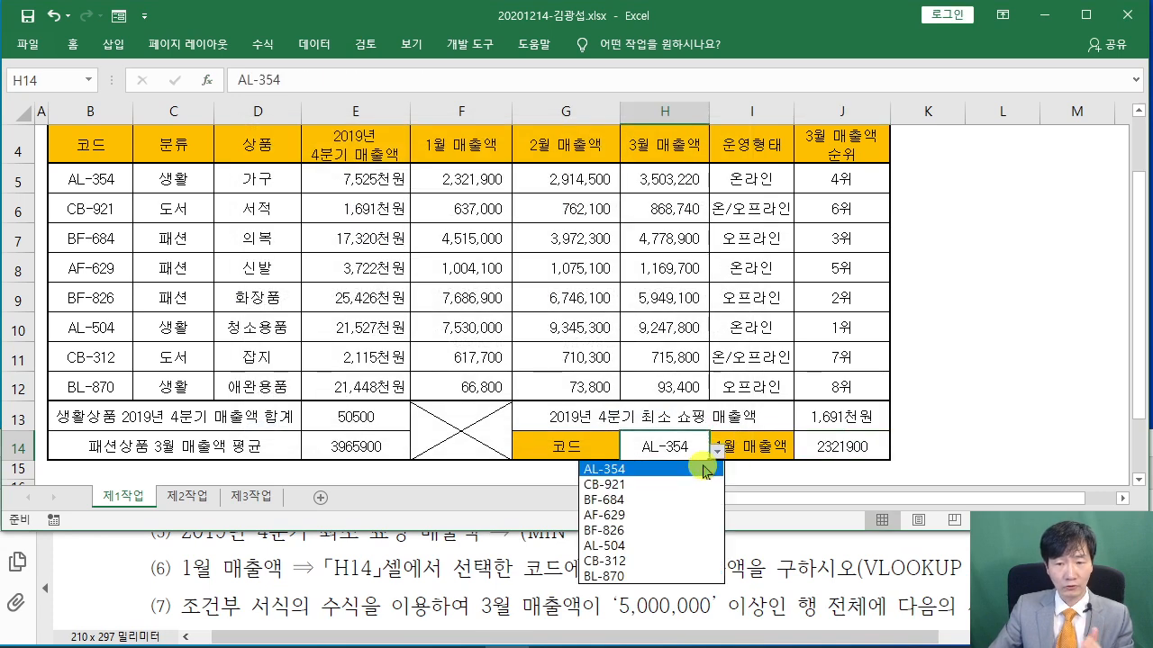
{"action": "left_click", "coordinate": [684, 529]}
{"action": "left_click", "coordinate": [717, 453]}
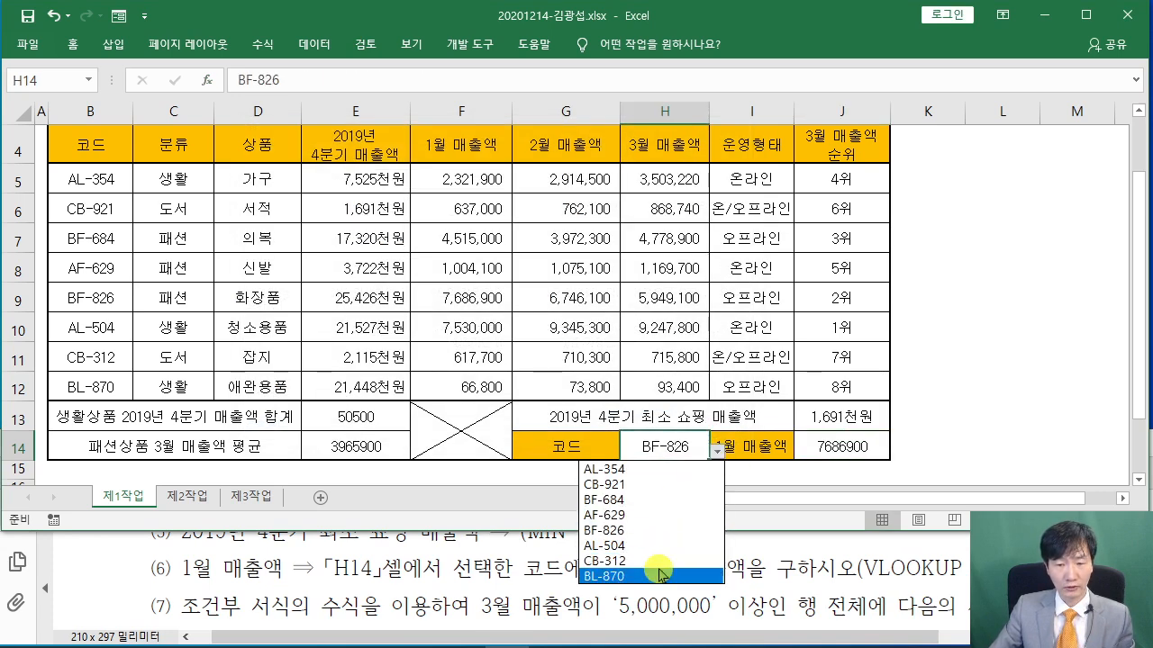
{"action": "left_click", "coordinate": [666, 575]}
{"action": "left_click", "coordinate": [717, 453]}
{"action": "left_click", "coordinate": [649, 466]}
Check the 1월 매출액 value in F8, then highlight task (7)'s conditional formatting wording in the PDF
{"action": "left_click", "coordinate": [1001, 377]}
{"action": "left_click", "coordinate": [1085, 14]}
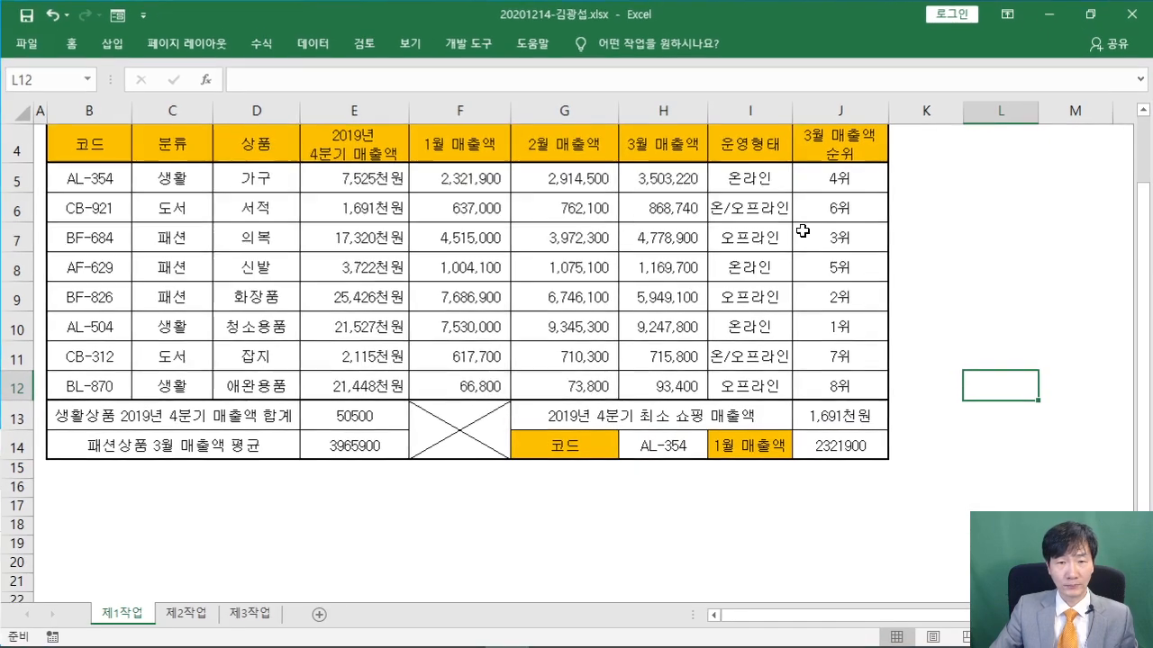
{"action": "scroll", "coordinate": [584, 314], "scroll_direction": "up", "scroll_amount": 1}
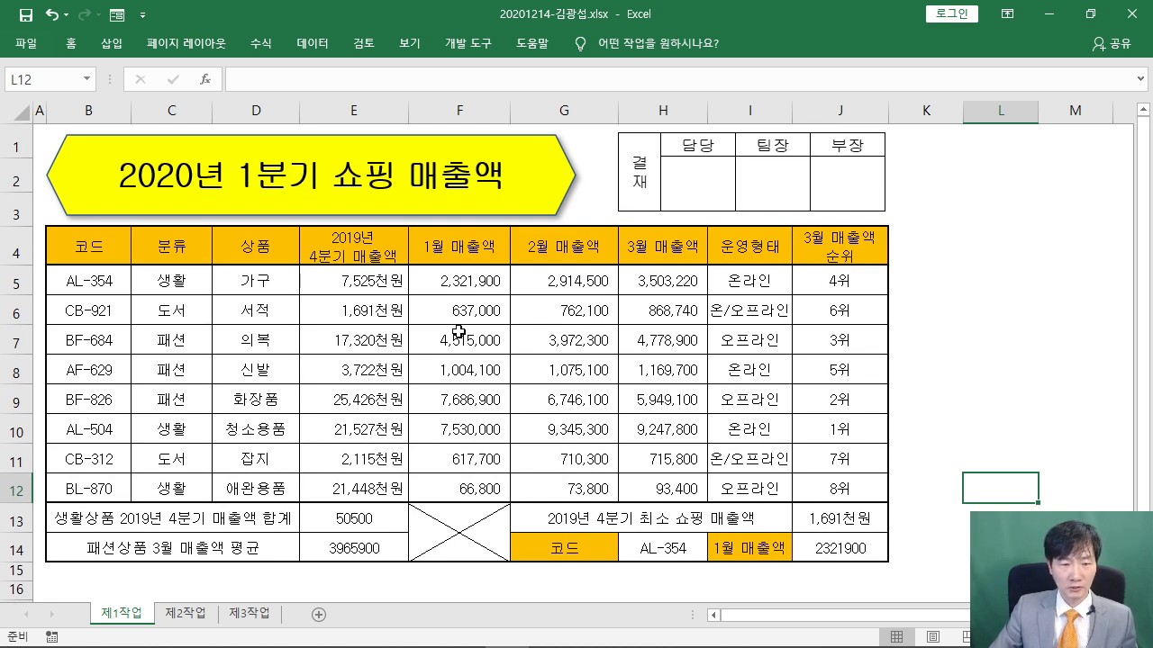
{"action": "left_click", "coordinate": [437, 371]}
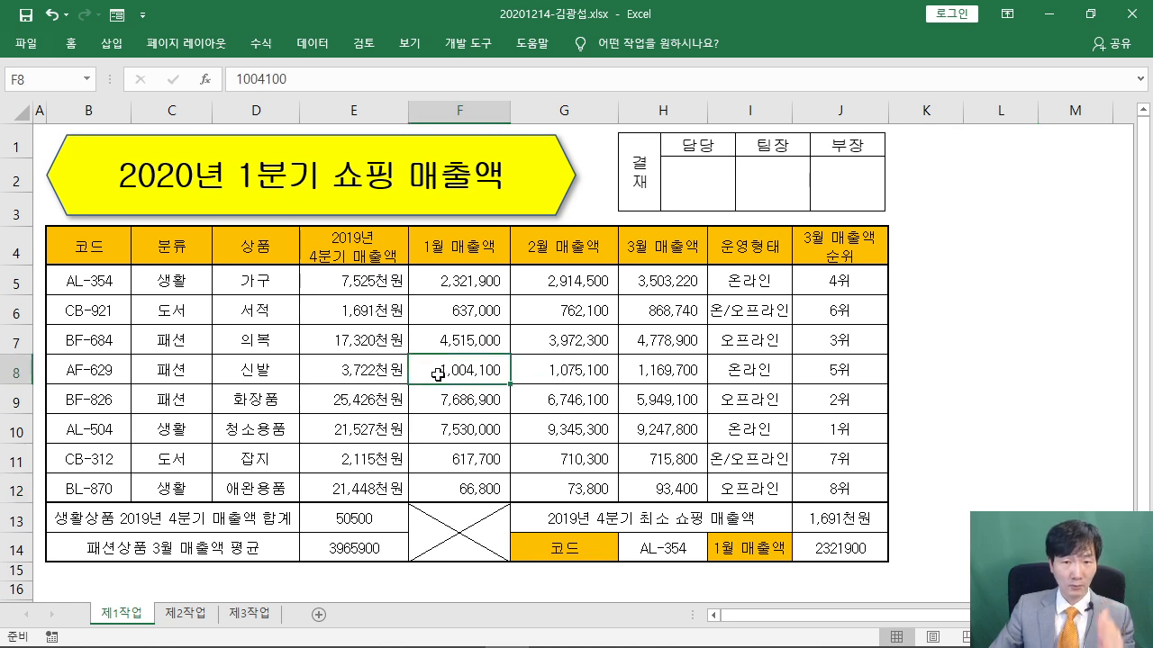
{"action": "left_click", "coordinate": [1091, 13]}
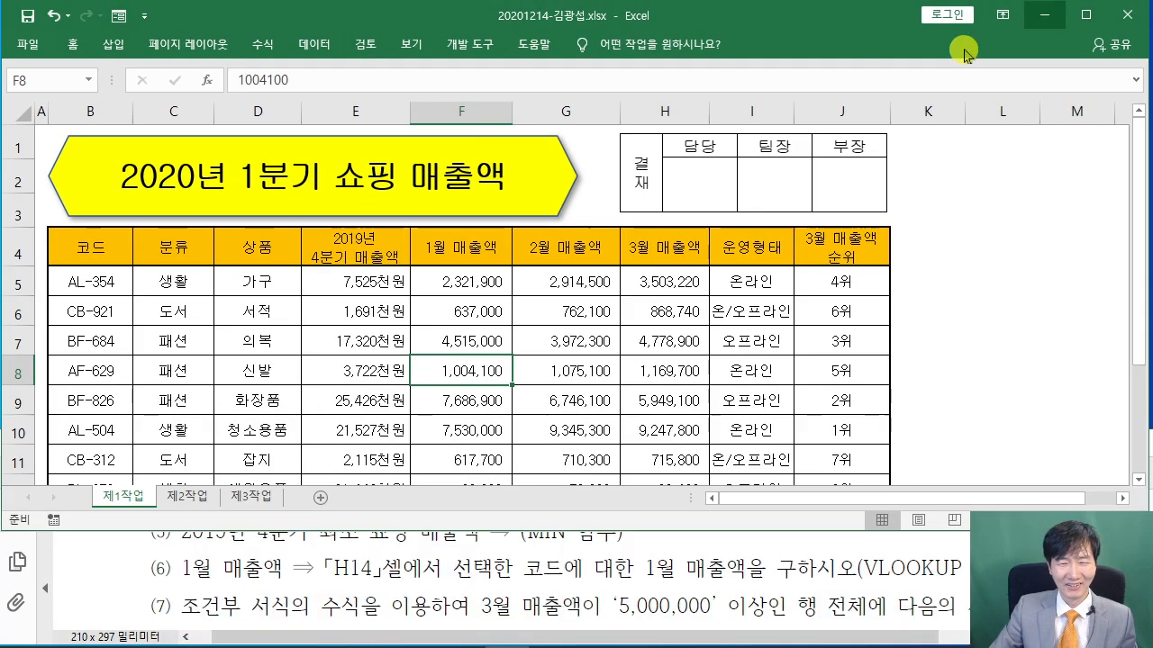
{"action": "left_click", "coordinate": [383, 554]}
{"action": "scroll", "coordinate": [382, 553], "scroll_direction": "down", "scroll_amount": 1}
{"action": "left_click_drag", "start_coordinate": [139, 567], "coordinate": [400, 577]}
{"action": "left_click_drag", "start_coordinate": [192, 563], "coordinate": [448, 557]}
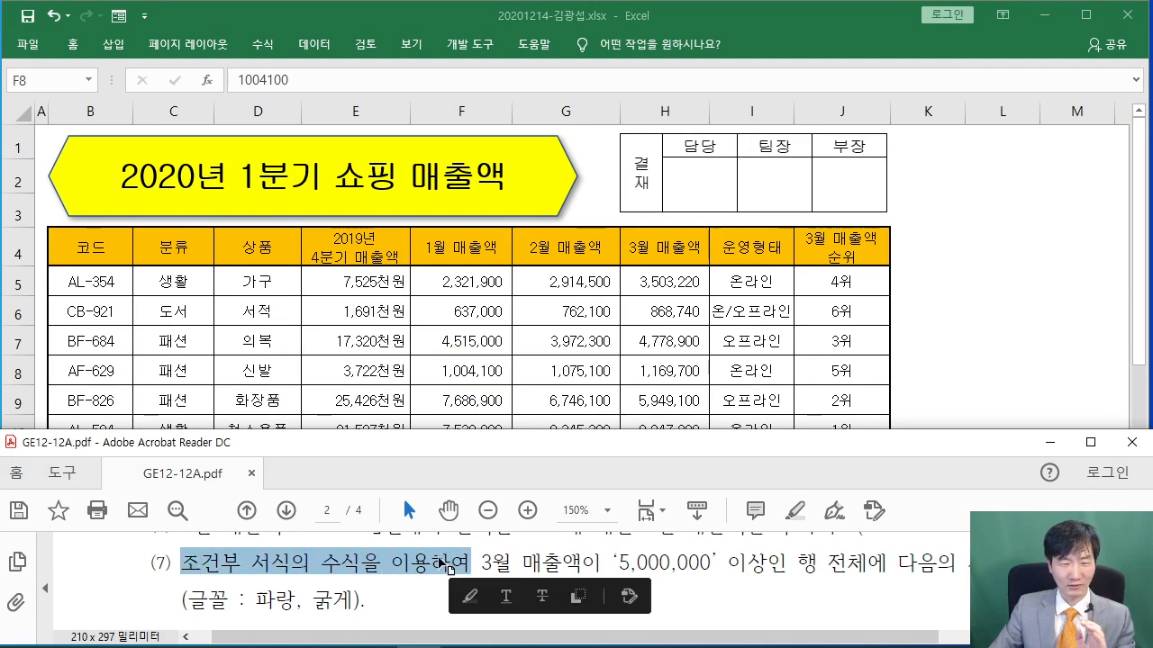
Back in Excel, select the sales data block B5:J12 from code AL-354 onward
{"action": "left_click", "coordinate": [498, 564]}
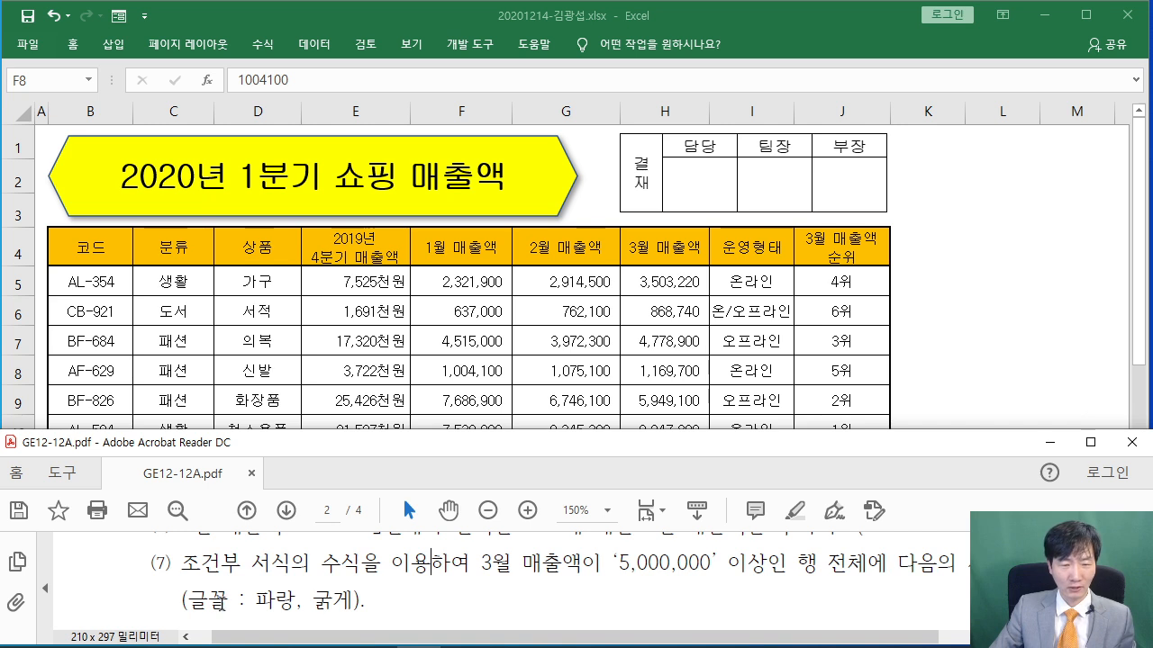
{"action": "left_click", "coordinate": [360, 339]}
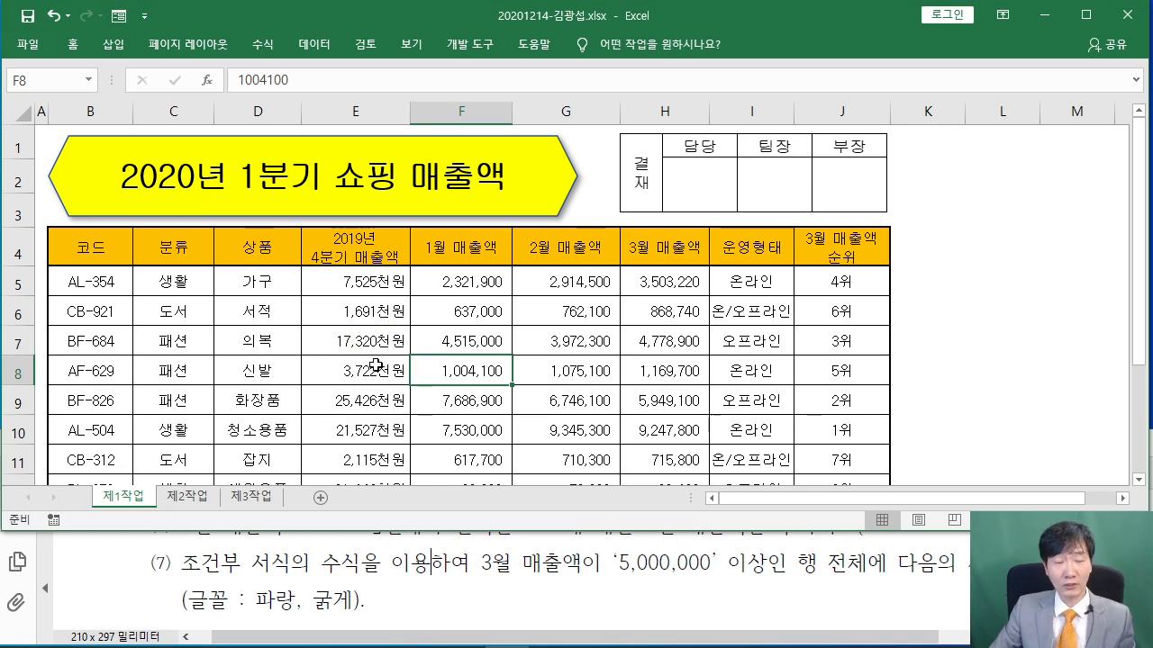
{"action": "left_click", "coordinate": [70, 281]}
{"action": "left_click_drag", "start_coordinate": [72, 281], "coordinate": [809, 350]}
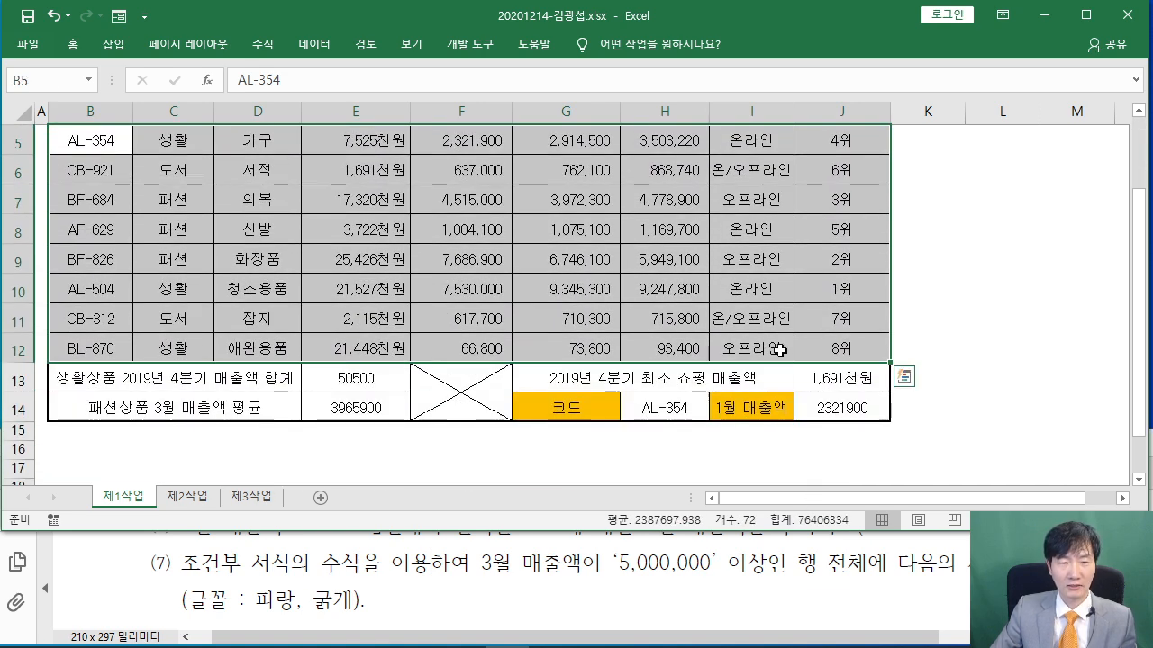
{"action": "scroll", "coordinate": [755, 351], "scroll_direction": "up", "scroll_amount": 1}
{"action": "mouse_move", "coordinate": [332, 245]}
{"action": "left_mouse_down"}
{"action": "mouse_move", "coordinate": [353, 290]}
{"action": "mouse_move", "coordinate": [340, 311]}
{"action": "left_mouse_up"}
{"action": "left_click_drag", "start_coordinate": [398, 242], "coordinate": [400, 307]}
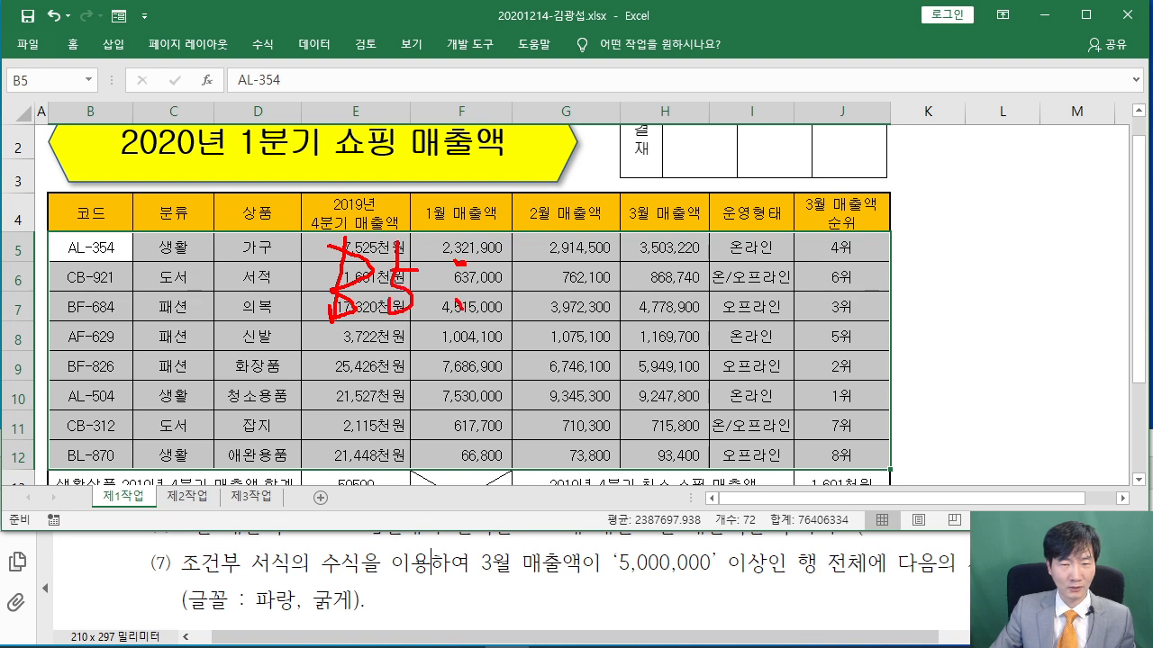
{"action": "left_click_drag", "start_coordinate": [569, 299], "coordinate": [634, 304]}
{"action": "left_click_drag", "start_coordinate": [614, 339], "coordinate": [279, 344]}
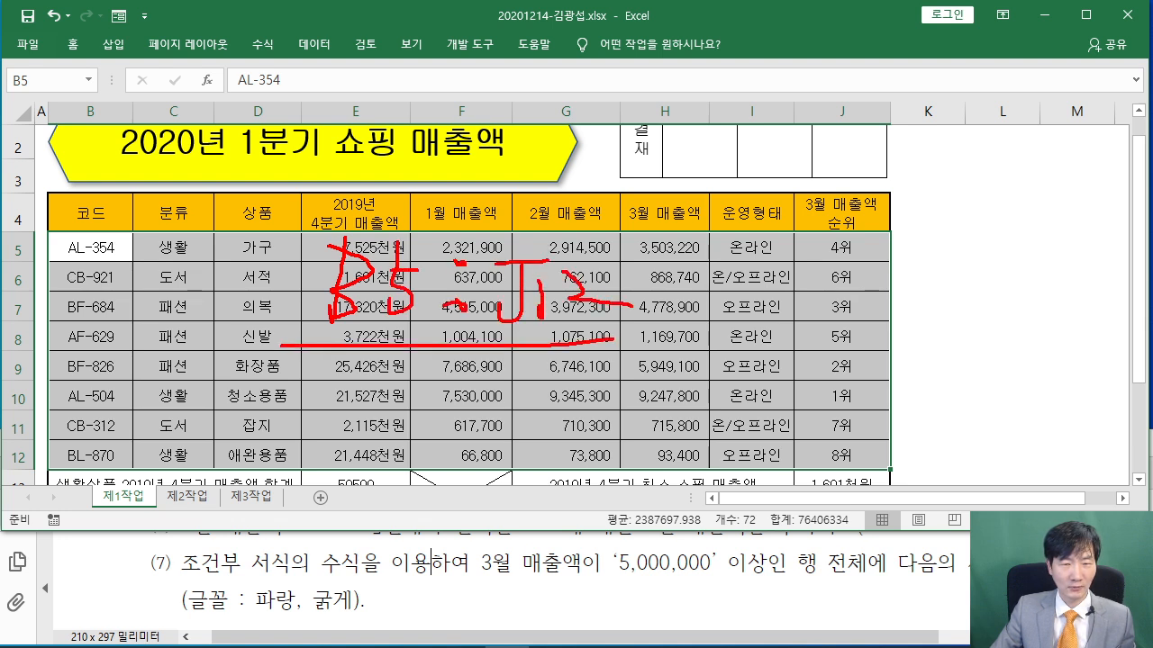
{"action": "key", "text": "Escape"}
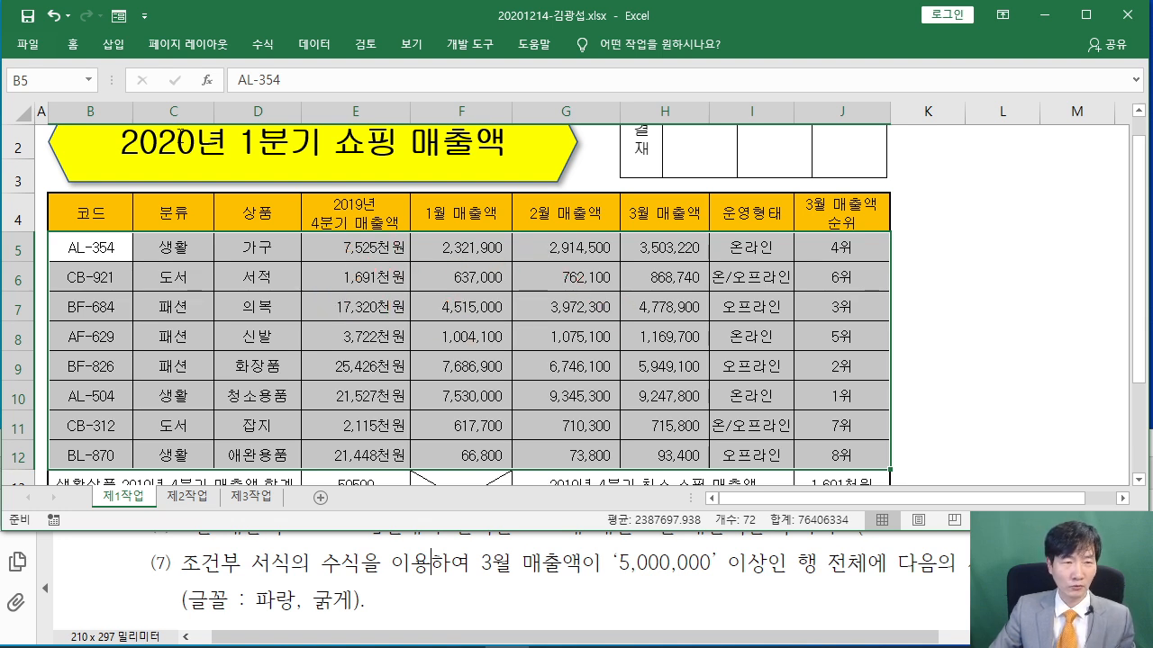
Create a 조건부 서식 새 규칙 of type 수식을 사용하여 서식을 지정할 셀 결정
{"action": "left_click", "coordinate": [72, 44]}
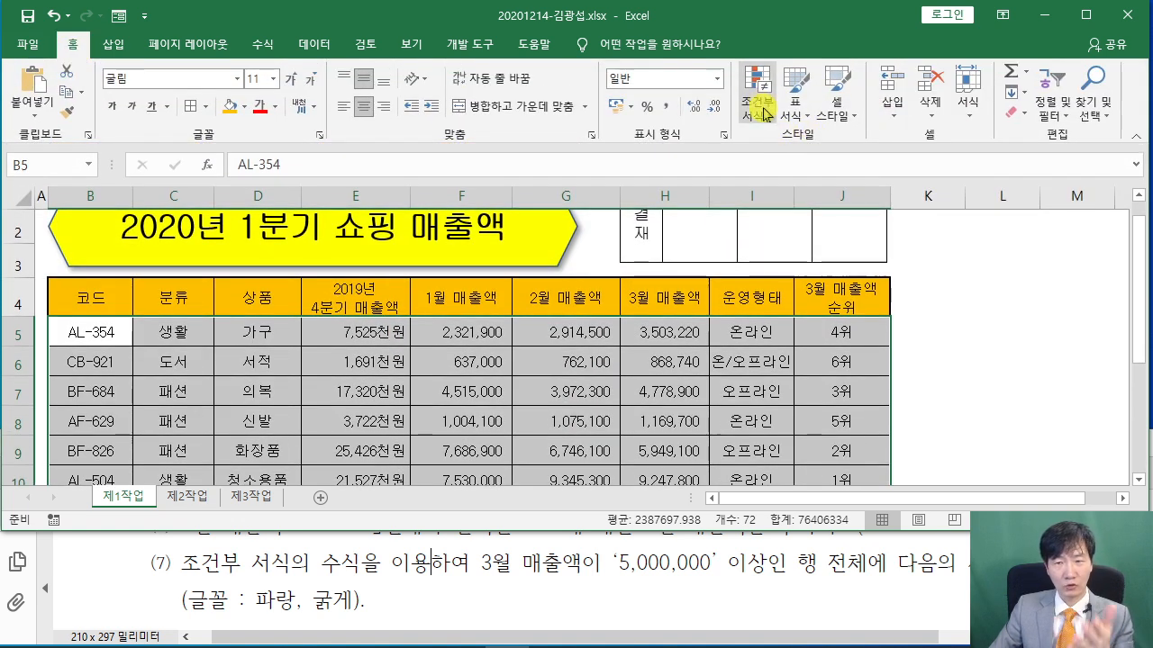
{"action": "left_click", "coordinate": [751, 109]}
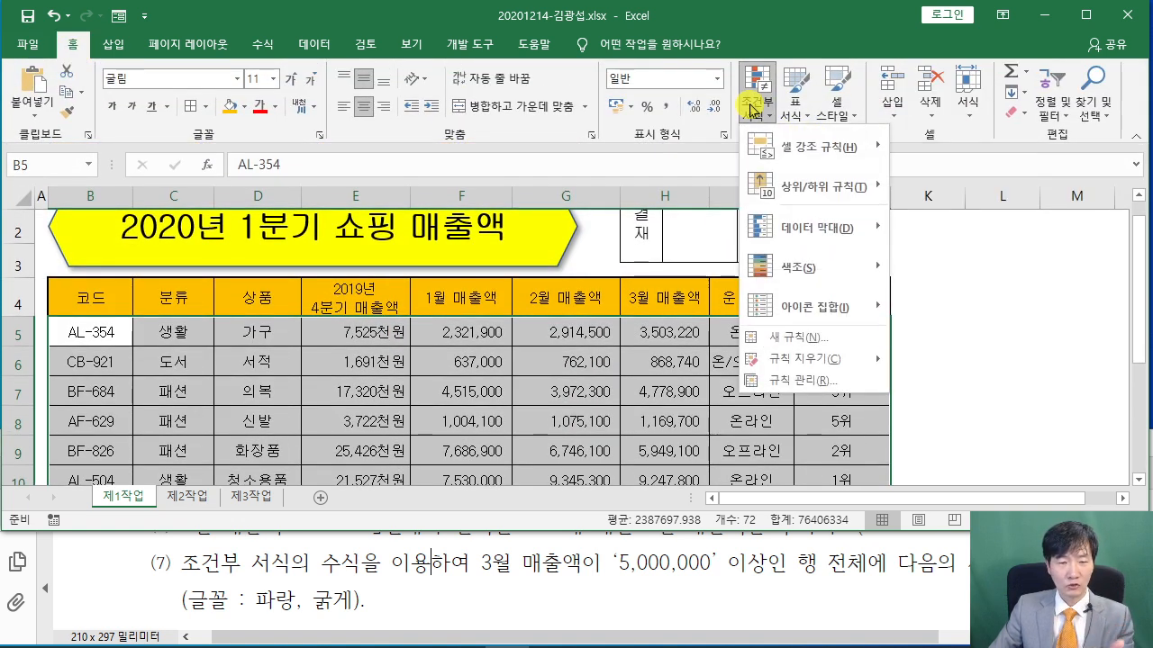
{"action": "left_click", "coordinate": [808, 349]}
{"action": "left_click_drag", "start_coordinate": [399, 133], "coordinate": [429, 52]}
{"action": "left_click", "coordinate": [345, 190]}
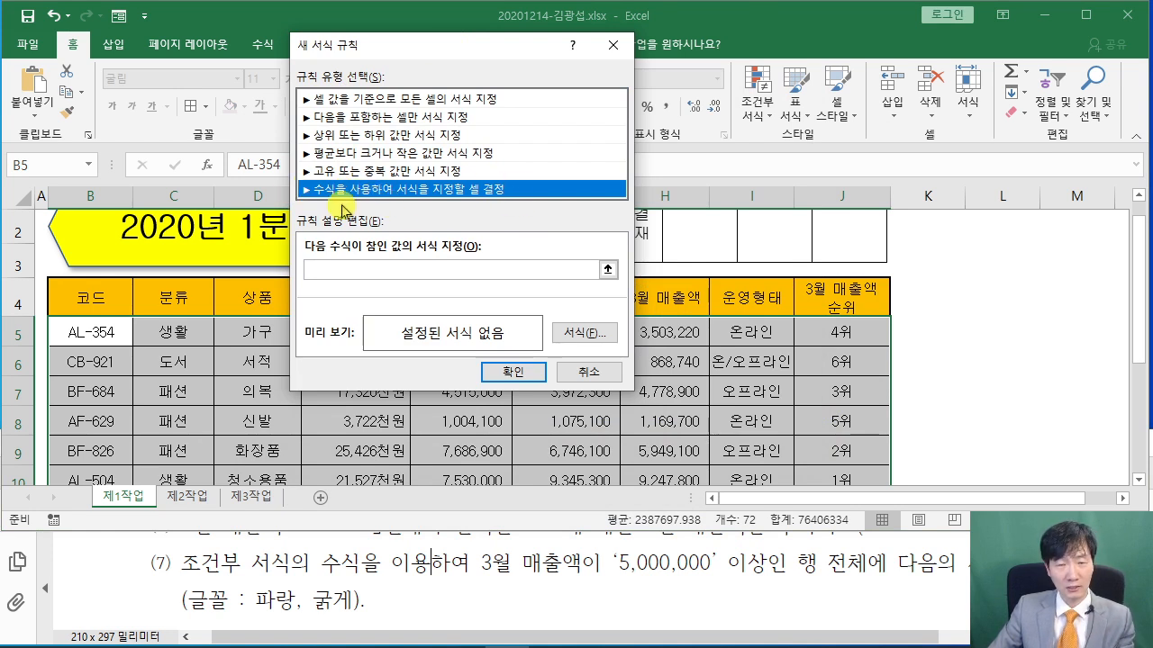
{"action": "left_click", "coordinate": [324, 270]}
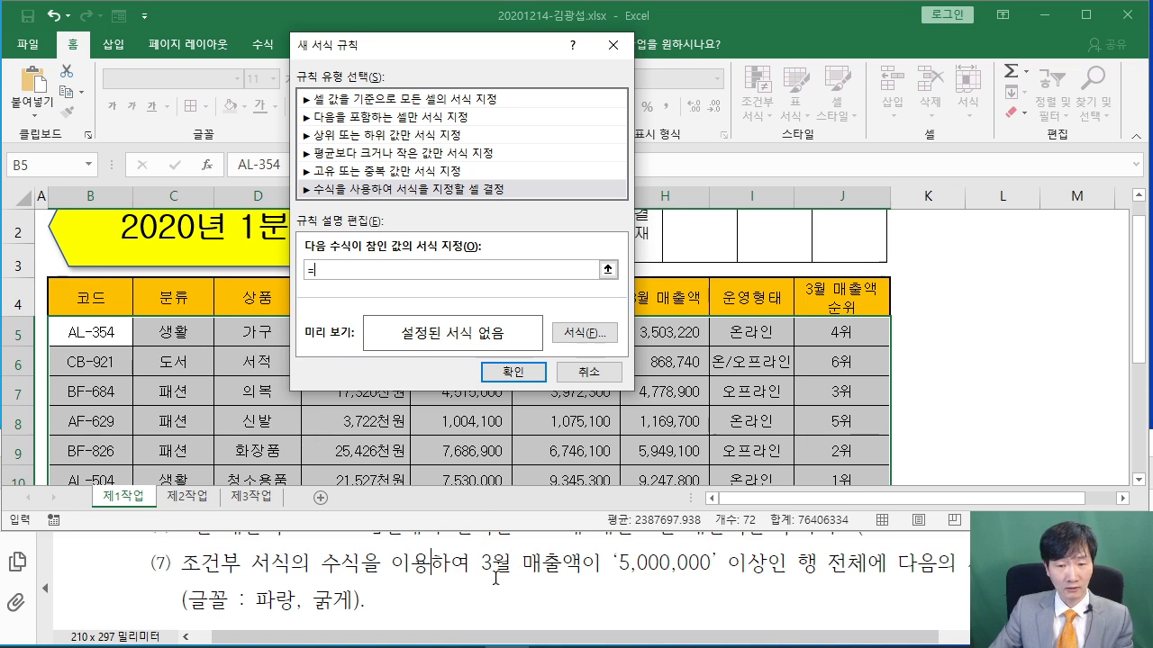
{"action": "left_click_drag", "start_coordinate": [419, 45], "coordinate": [864, 45]}
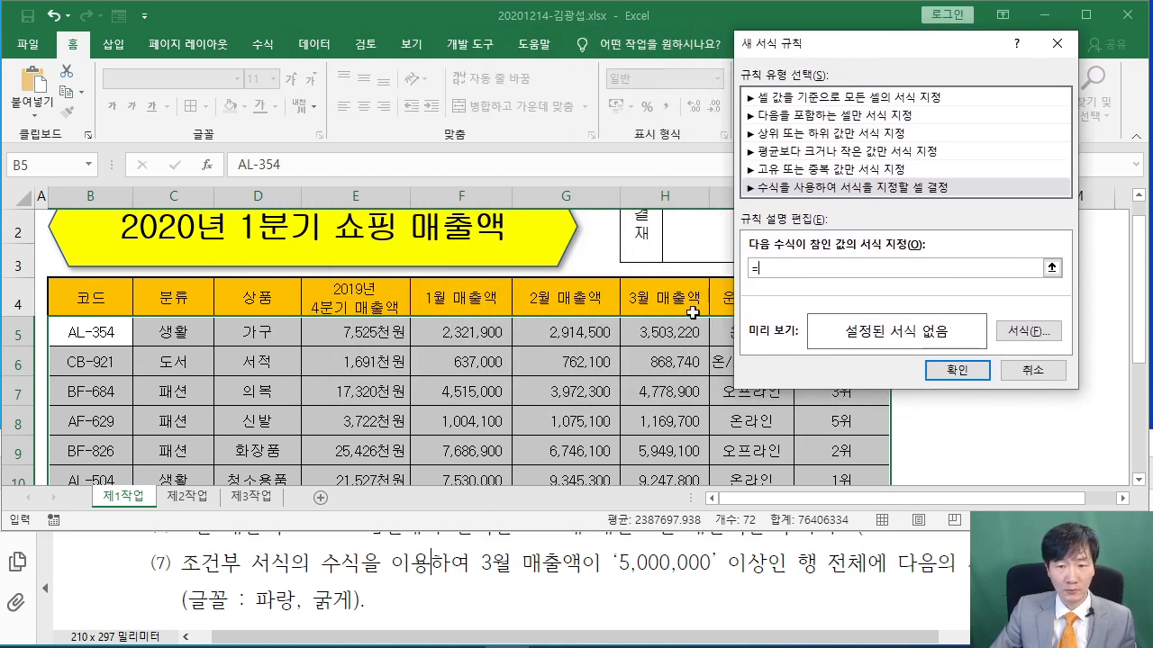
Write the rule formula =$H5>=5000000, locking only column H of the March sales reference
{"action": "left_click", "coordinate": [671, 336]}
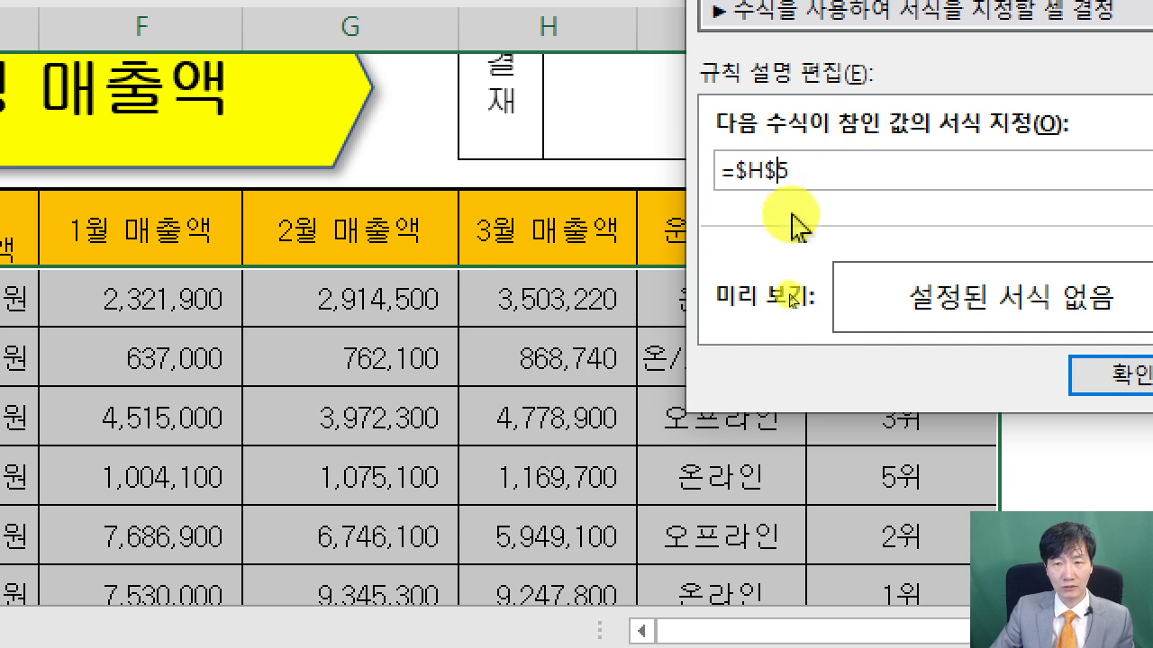
{"action": "key", "text": "F4"}
{"action": "key", "text": "F4"}
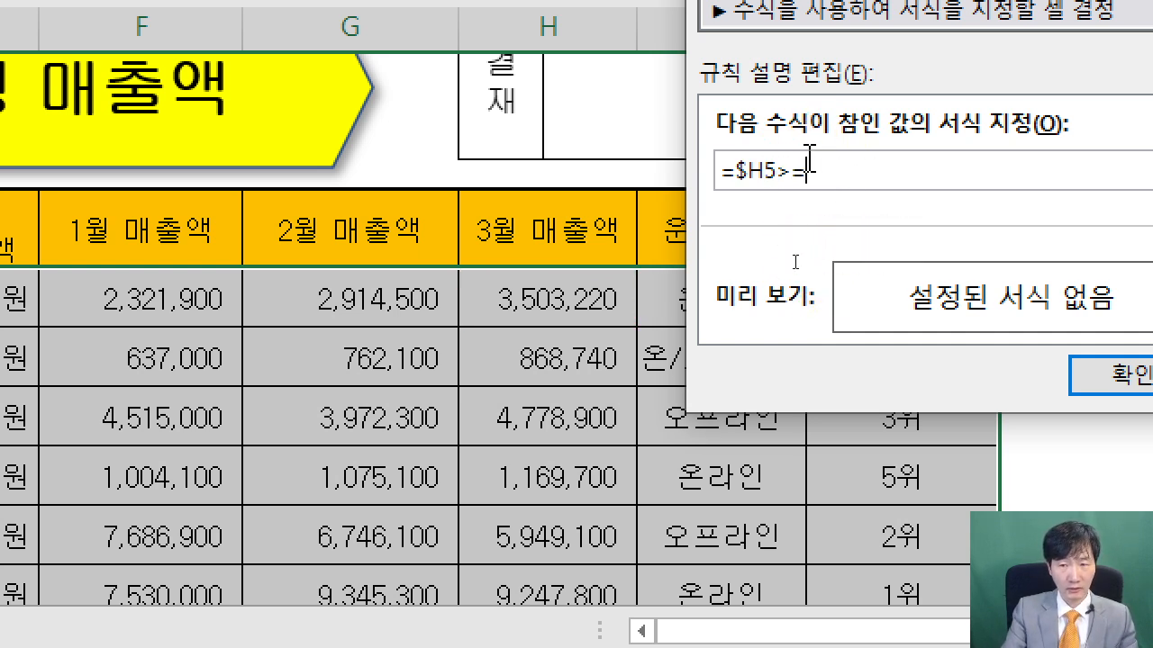
{"action": "key", "text": "ctrl+2"}
{"action": "left_click_drag", "start_coordinate": [216, 79], "coordinate": [218, 166]}
{"action": "mouse_move", "coordinate": [300, 114]}
{"action": "left_mouse_down"}
{"action": "mouse_move", "coordinate": [342, 114]}
{"action": "mouse_move", "coordinate": [343, 143]}
{"action": "left_mouse_up"}
{"action": "mouse_move", "coordinate": [403, 99]}
{"action": "left_mouse_down"}
{"action": "mouse_move", "coordinate": [388, 142]}
{"action": "mouse_move", "coordinate": [396, 119]}
{"action": "left_mouse_up"}
{"action": "left_click_drag", "start_coordinate": [416, 96], "coordinate": [433, 158]}
{"action": "left_click_drag", "start_coordinate": [468, 97], "coordinate": [441, 131]}
{"action": "mouse_move", "coordinate": [483, 120]}
{"action": "left_mouse_down"}
{"action": "mouse_move", "coordinate": [494, 137]}
{"action": "mouse_move", "coordinate": [469, 164]}
{"action": "left_mouse_up"}
{"action": "left_click_drag", "start_coordinate": [273, 213], "coordinate": [257, 289]}
{"action": "left_click_drag", "start_coordinate": [286, 245], "coordinate": [334, 245]}
{"action": "mouse_move", "coordinate": [296, 267]}
{"action": "left_mouse_down"}
{"action": "mouse_move", "coordinate": [334, 267]}
{"action": "mouse_move", "coordinate": [363, 241]}
{"action": "left_mouse_up"}
{"action": "left_click_drag", "start_coordinate": [397, 228], "coordinate": [403, 281]}
{"action": "left_click_drag", "start_coordinate": [433, 214], "coordinate": [437, 233]}
{"action": "left_click_drag", "start_coordinate": [425, 230], "coordinate": [454, 263]}
{"action": "left_click_drag", "start_coordinate": [487, 230], "coordinate": [486, 274]}
{"action": "left_click_drag", "start_coordinate": [496, 239], "coordinate": [513, 269]}
{"action": "mouse_move", "coordinate": [258, 333]}
{"action": "left_mouse_down"}
{"action": "mouse_move", "coordinate": [322, 364]}
{"action": "mouse_move", "coordinate": [238, 410]}
{"action": "mouse_move", "coordinate": [241, 465]}
{"action": "mouse_move", "coordinate": [300, 489]}
{"action": "left_mouse_up"}
{"action": "left_click_drag", "start_coordinate": [239, 533], "coordinate": [310, 537]}
{"action": "left_click_drag", "start_coordinate": [243, 571], "coordinate": [315, 569]}
{"action": "left_click_drag", "start_coordinate": [512, 394], "coordinate": [504, 469]}
{"action": "mouse_move", "coordinate": [549, 389]}
{"action": "left_mouse_down"}
{"action": "mouse_move", "coordinate": [587, 416]}
{"action": "mouse_move", "coordinate": [546, 450]}
{"action": "left_mouse_up"}
{"action": "left_click_drag", "start_coordinate": [478, 487], "coordinate": [589, 484]}
{"action": "left_click_drag", "start_coordinate": [468, 500], "coordinate": [656, 496]}
{"action": "mouse_move", "coordinate": [547, 510]}
{"action": "left_mouse_down"}
{"action": "mouse_move", "coordinate": [709, 427]}
{"action": "mouse_move", "coordinate": [638, 456]}
{"action": "left_mouse_up"}
{"action": "key", "text": "Escape"}
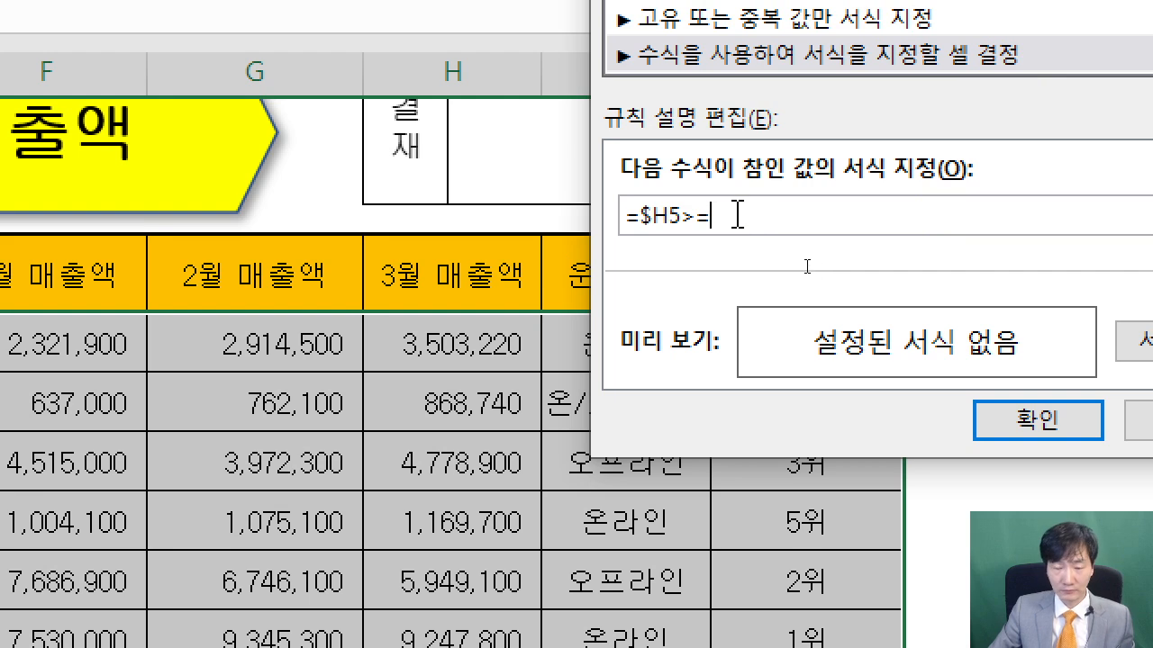
{"action": "type", "text": "5000000"}
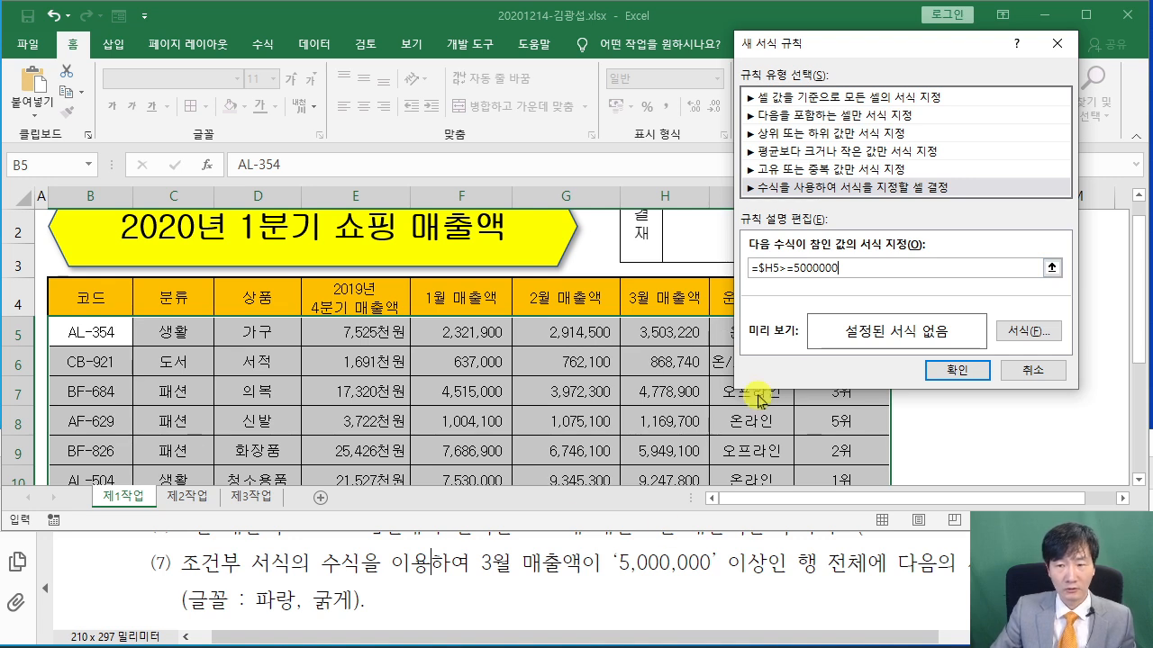
{"action": "left_click_drag", "start_coordinate": [829, 49], "coordinate": [417, 54]}
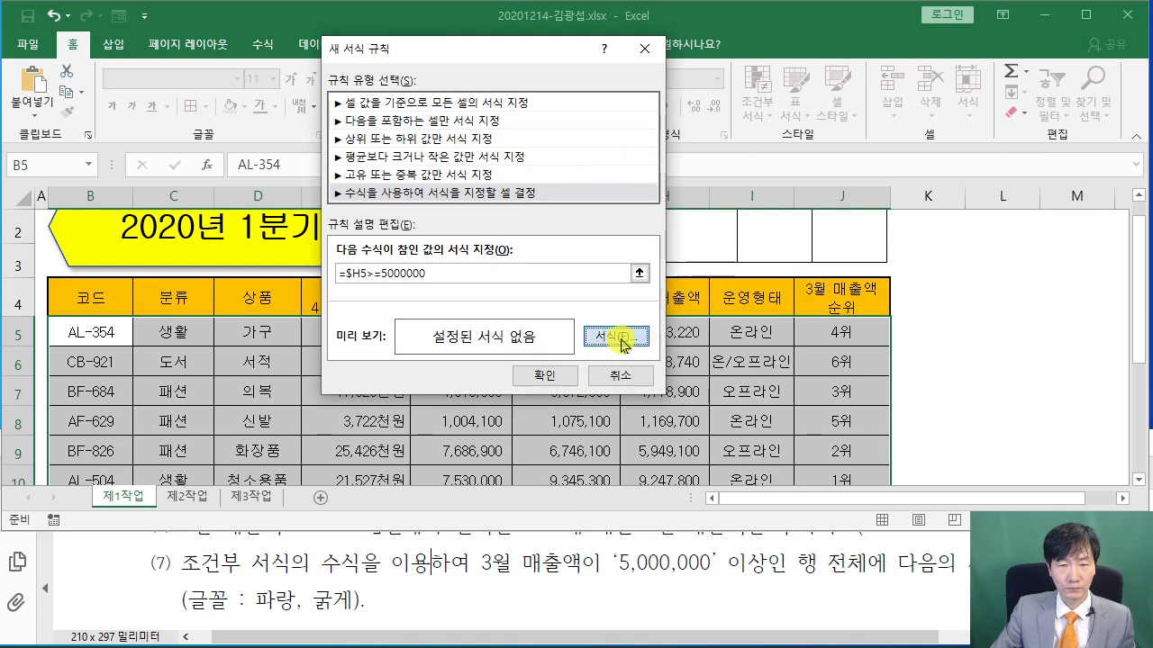
Give the rule a bold blue font and apply it, highlighting rows BF-826 and AL-504
{"action": "left_click", "coordinate": [616, 336]}
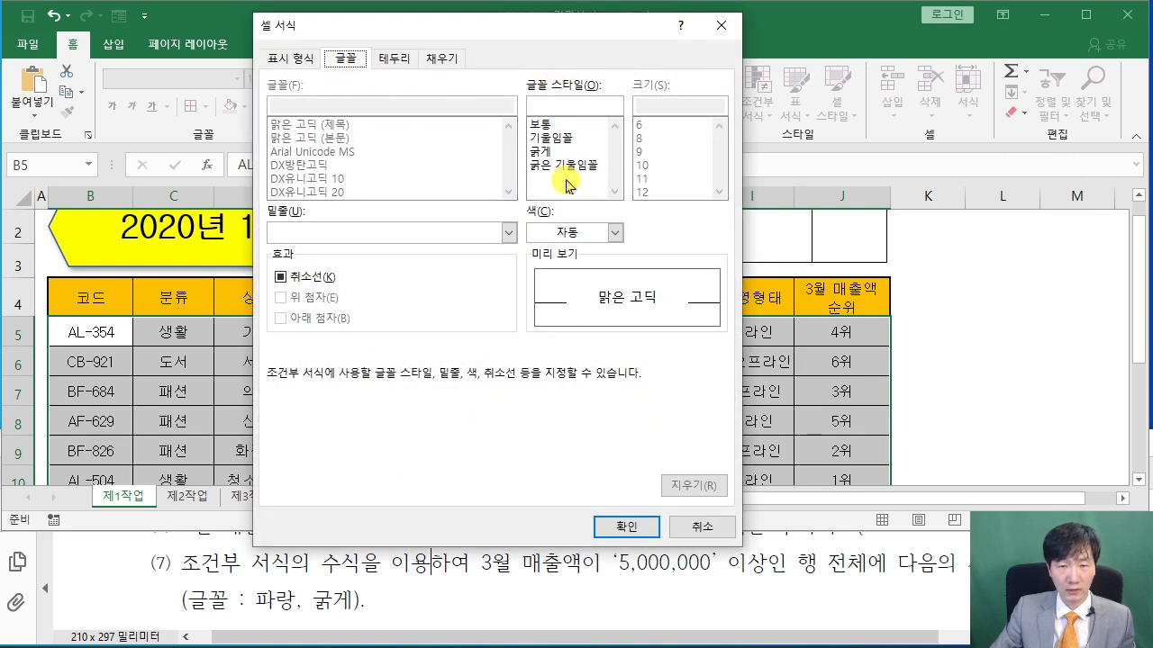
{"action": "left_click", "coordinate": [545, 152]}
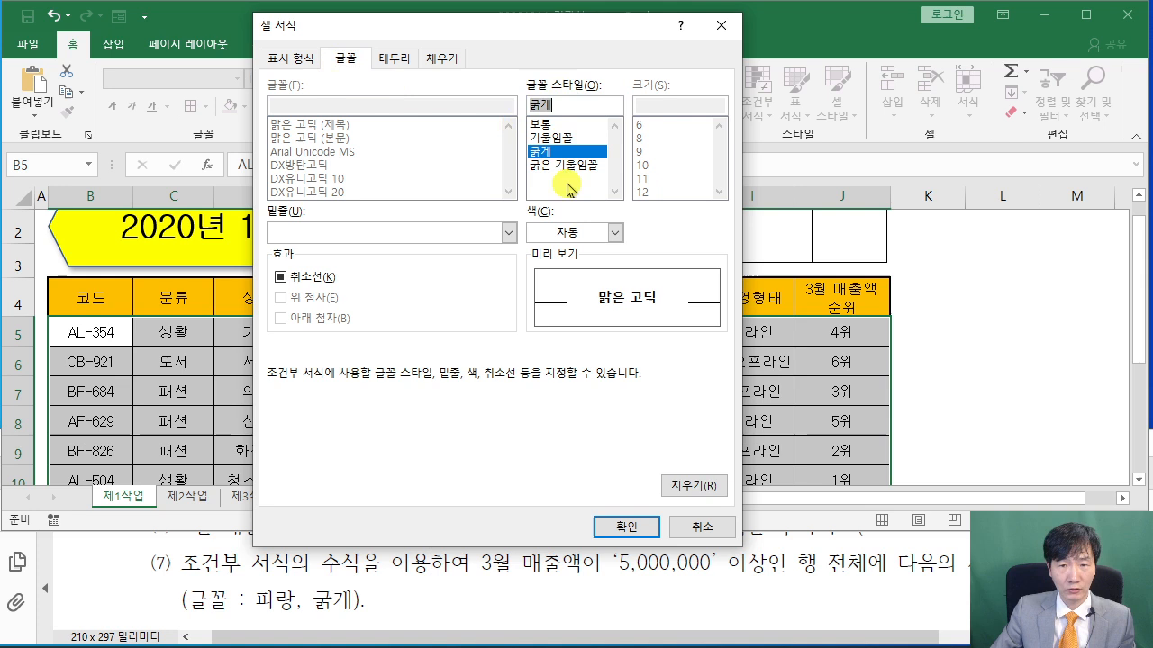
{"action": "left_click", "coordinate": [615, 232]}
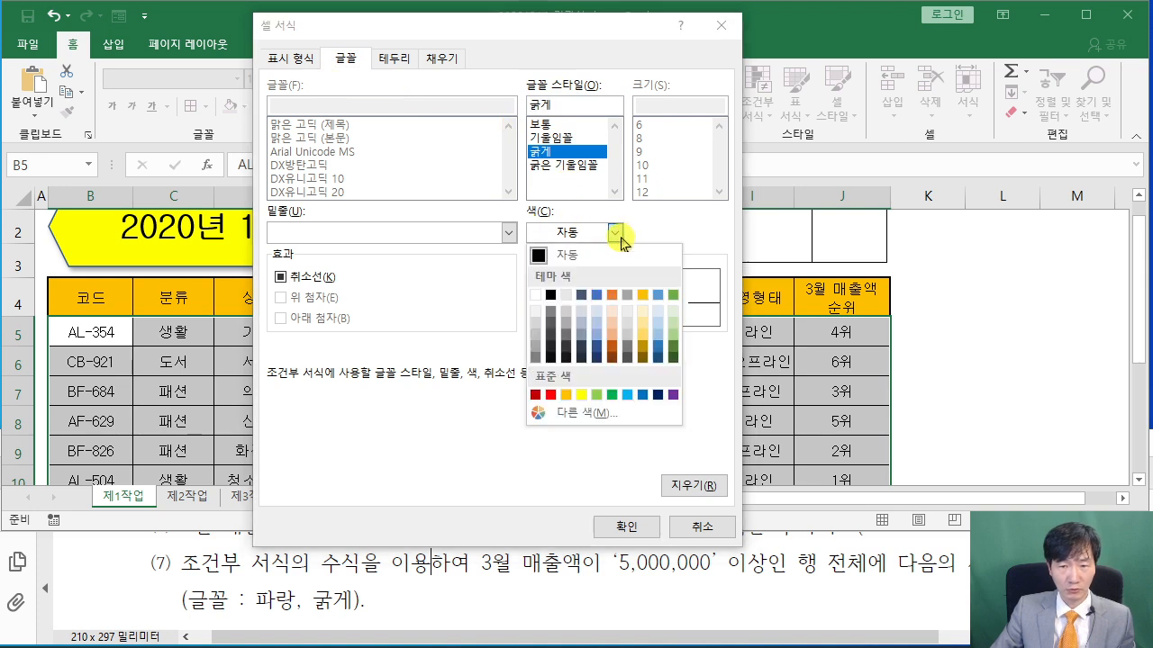
{"action": "left_click", "coordinate": [643, 394]}
{"action": "left_click", "coordinate": [630, 527]}
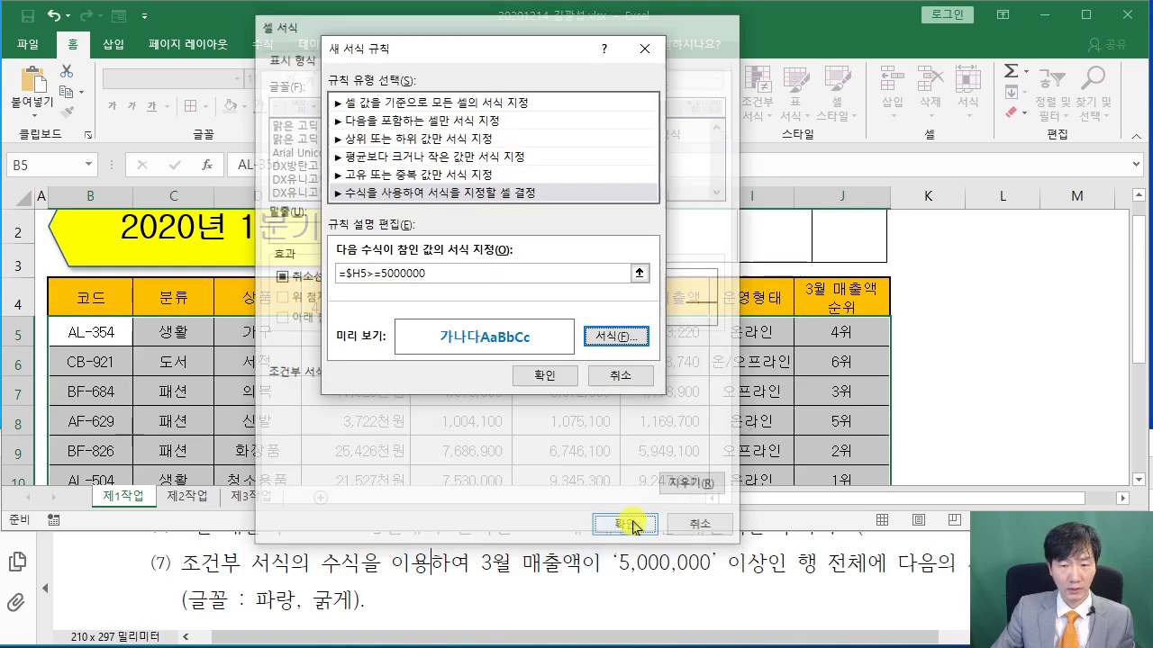
{"action": "left_click", "coordinate": [962, 361]}
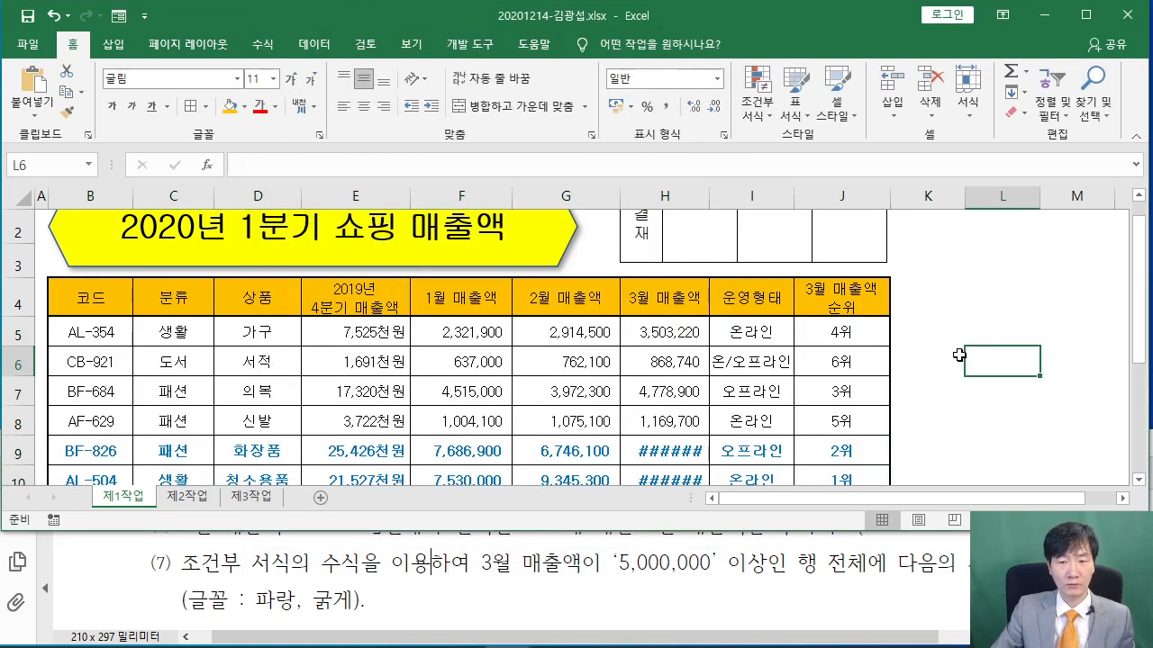
Widen column H so the March sales values display, then check cells F9 and F6
{"action": "scroll", "coordinate": [710, 391], "scroll_direction": "down", "scroll_amount": 1}
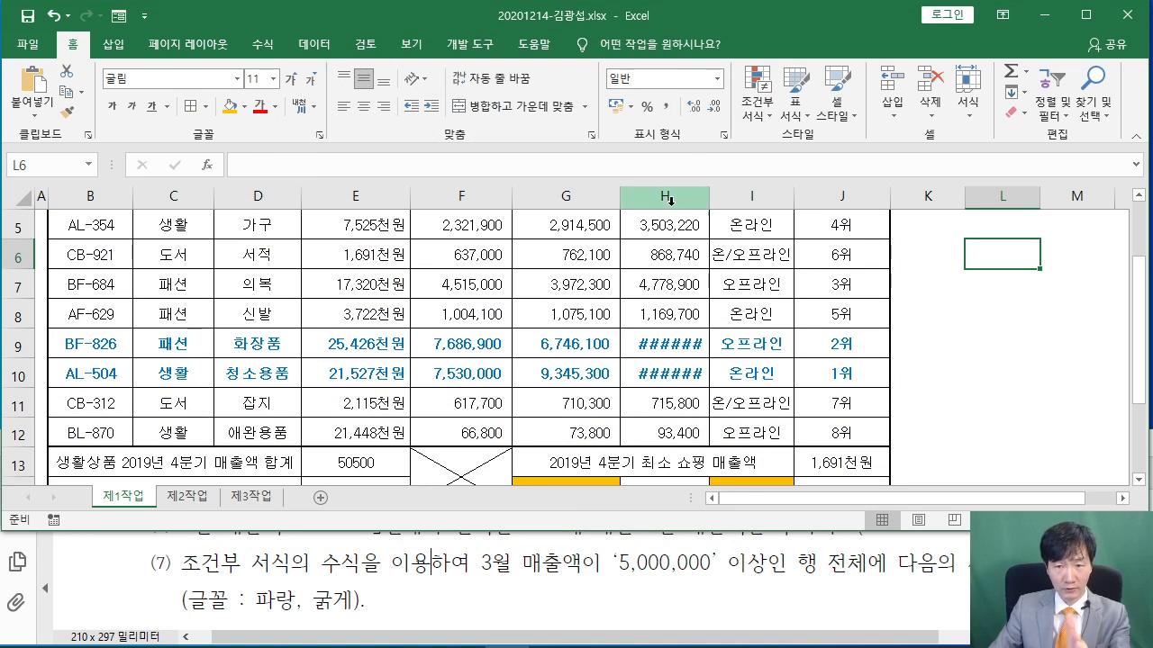
{"action": "left_click_drag", "start_coordinate": [710, 198], "coordinate": [714, 198]}
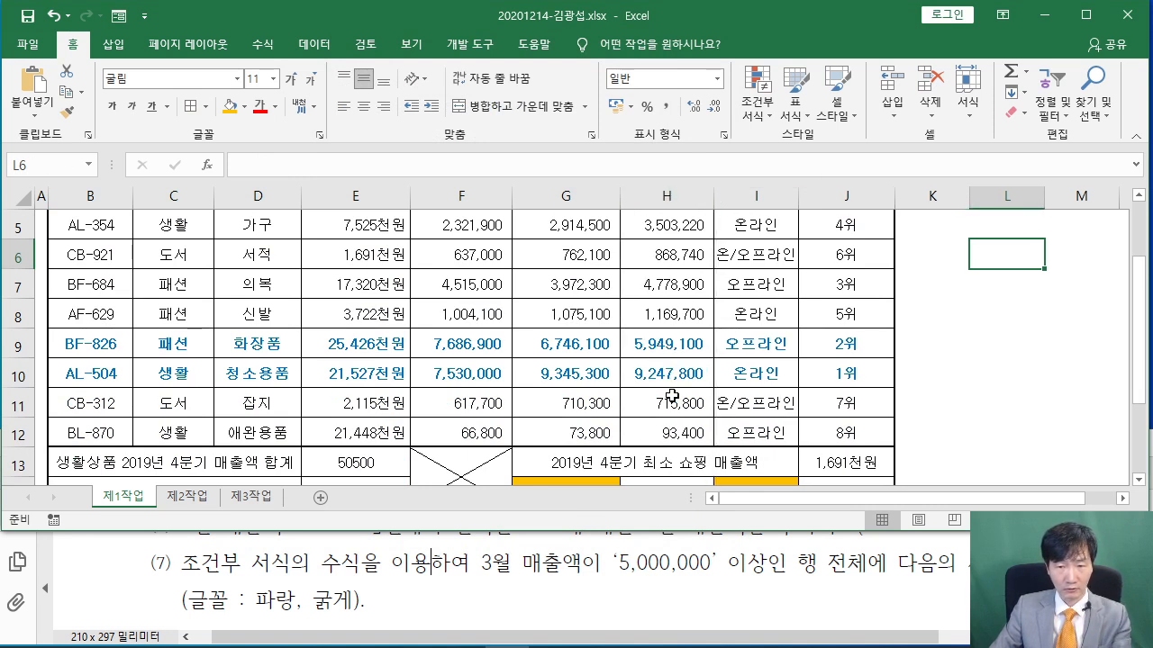
{"action": "left_click", "coordinate": [475, 351]}
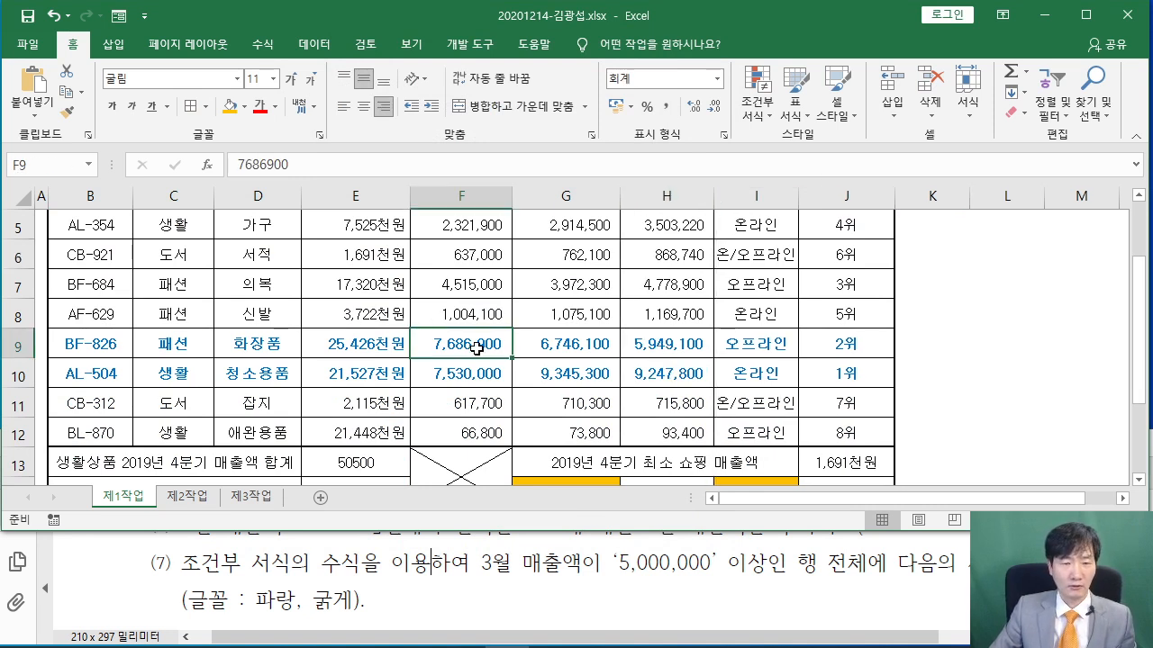
{"action": "scroll", "coordinate": [480, 358], "scroll_direction": "down", "scroll_amount": 1}
{"action": "scroll", "coordinate": [479, 359], "scroll_direction": "up", "scroll_amount": 3}
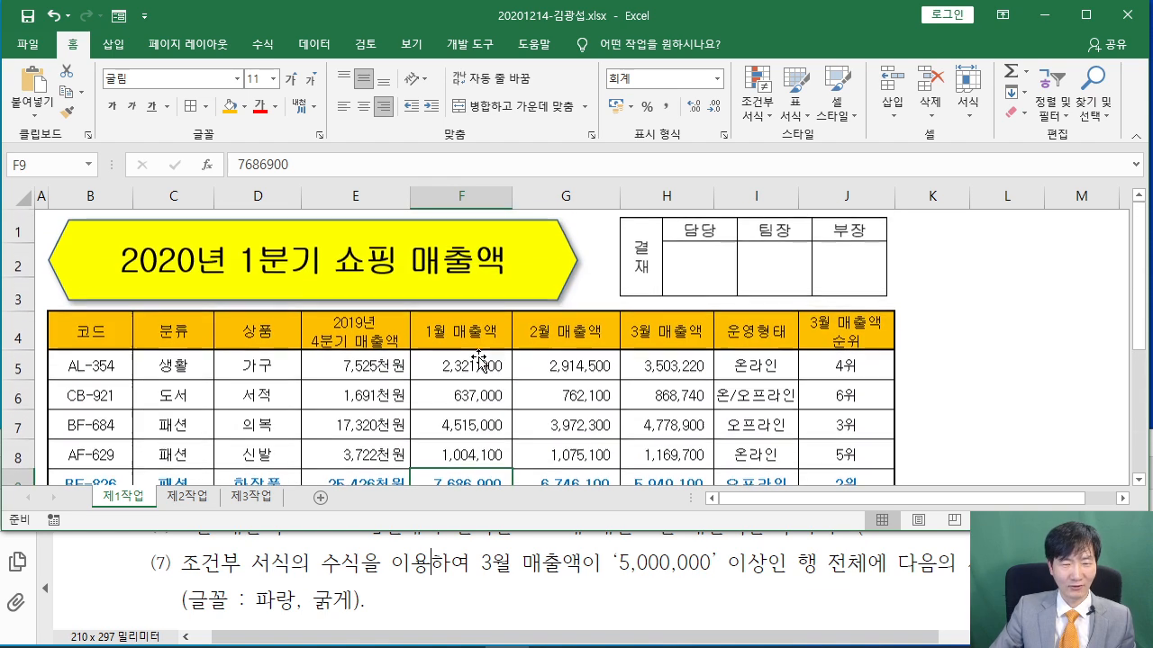
{"action": "scroll", "coordinate": [479, 358], "scroll_direction": "down", "scroll_amount": 2}
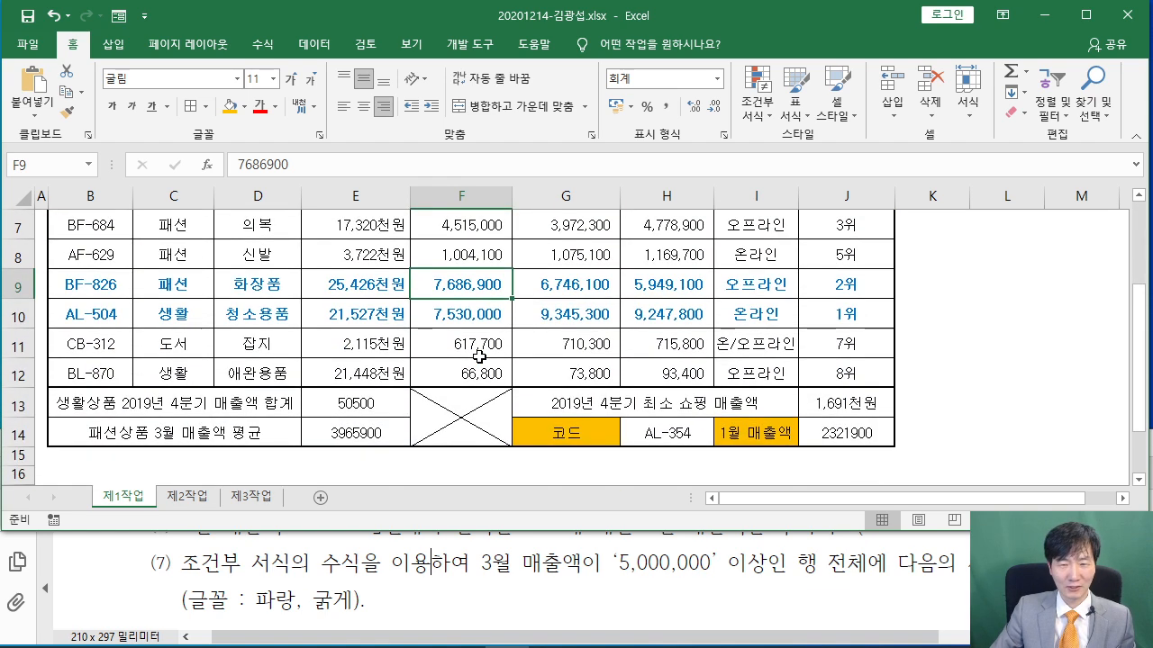
{"action": "scroll", "coordinate": [480, 358], "scroll_direction": "up", "scroll_amount": 3}
{"action": "left_click", "coordinate": [466, 396]}
{"action": "left_click", "coordinate": [399, 579]}
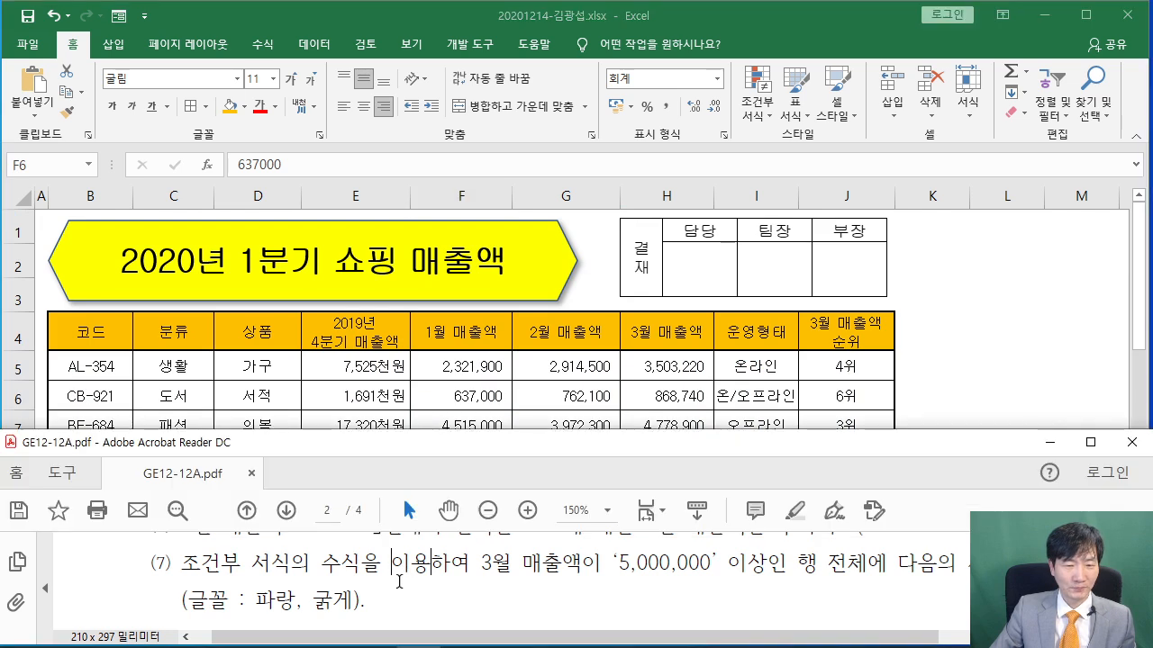
Copy the 제1작업 table B4:H12 and switch to the empty 제2작업 sheet
{"action": "scroll", "coordinate": [398, 575], "scroll_direction": "down", "scroll_amount": 2}
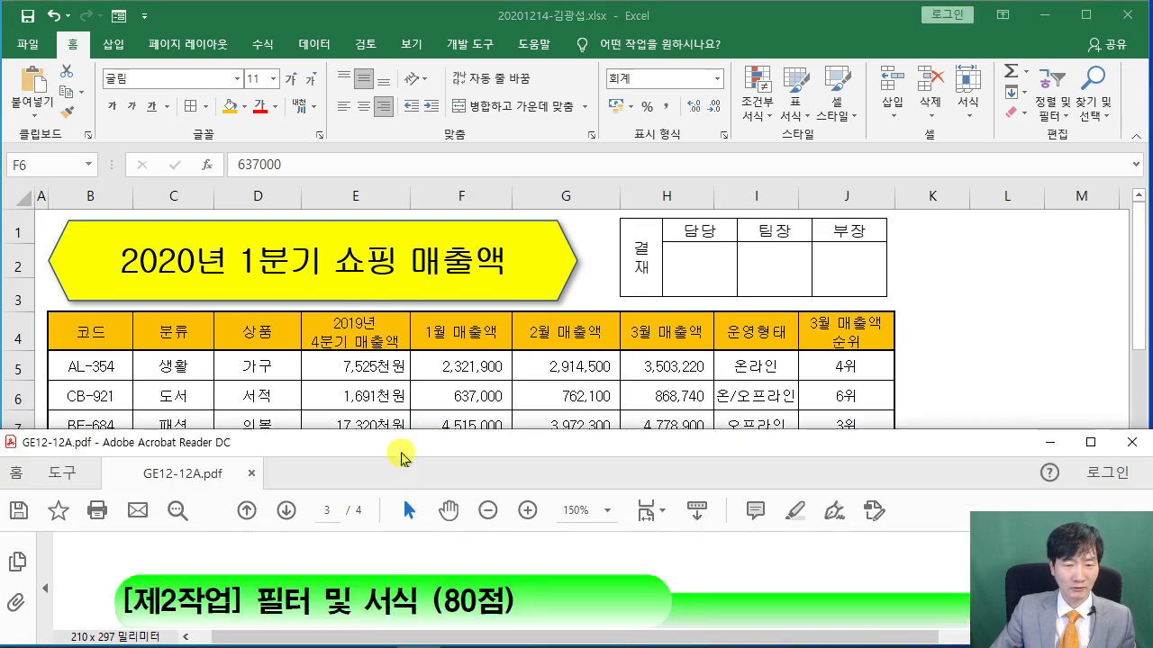
{"action": "left_click_drag", "start_coordinate": [408, 372], "coordinate": [408, 375]}
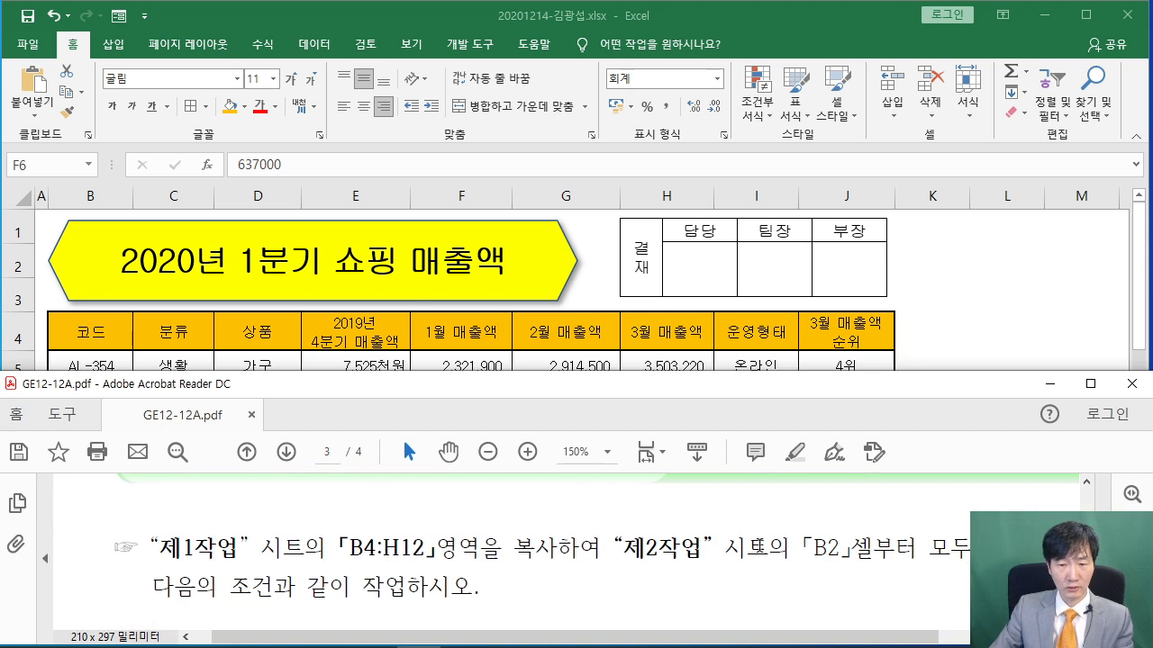
{"action": "left_click", "coordinate": [949, 303]}
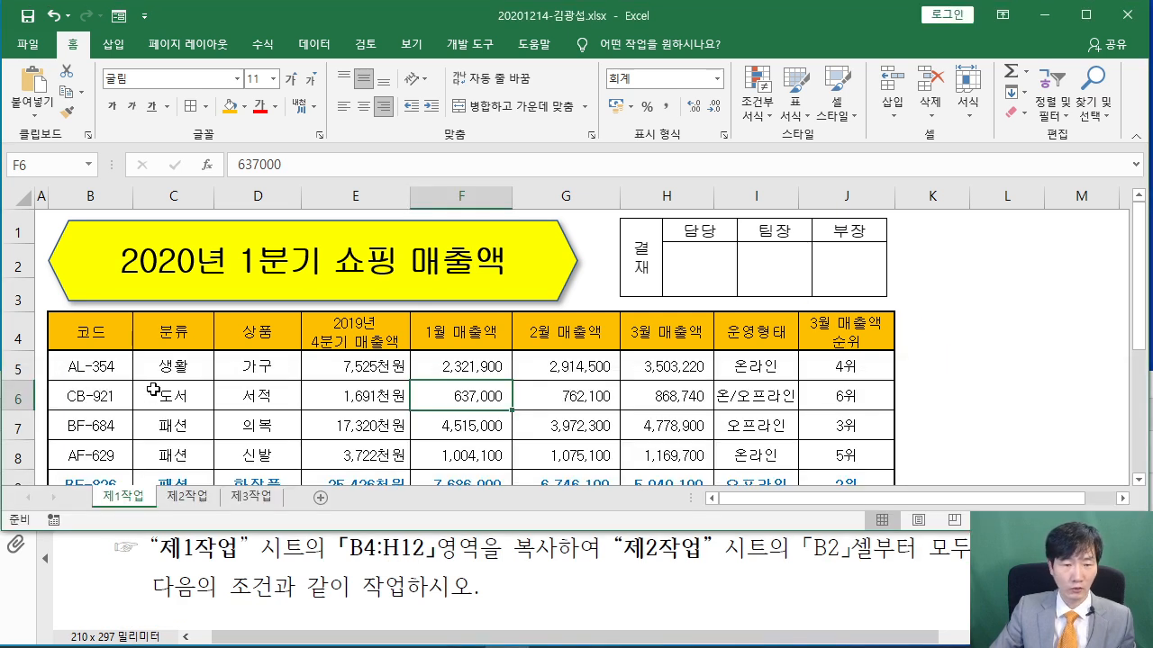
{"action": "left_click_drag", "start_coordinate": [99, 340], "coordinate": [586, 386]}
{"action": "right_click", "coordinate": [450, 260]}
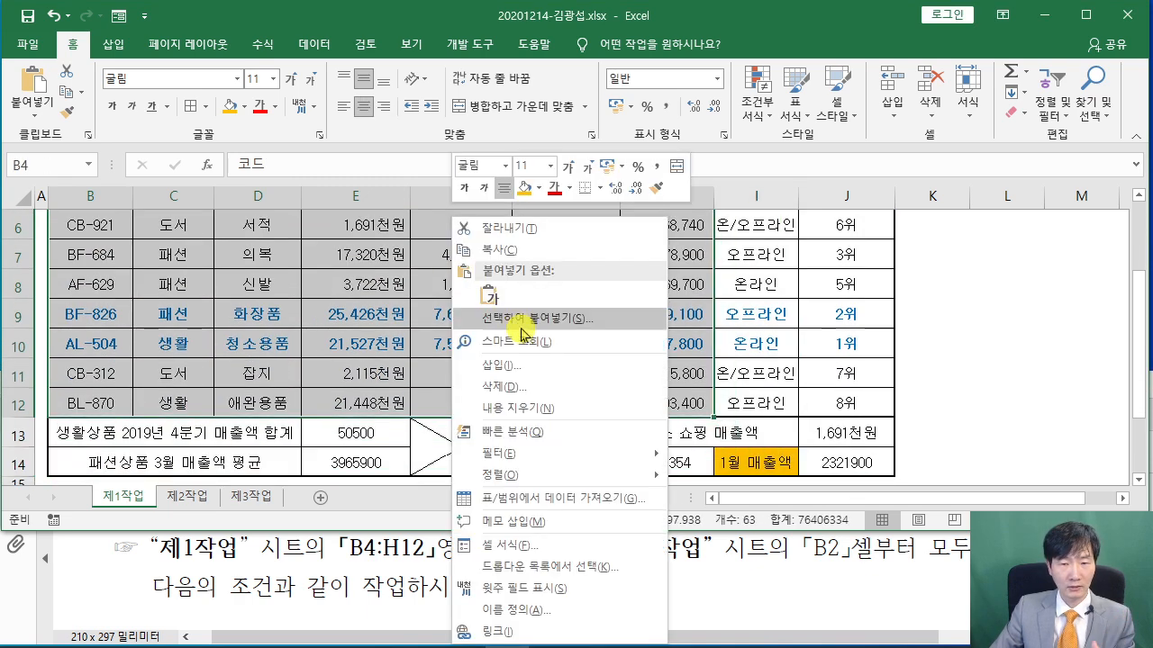
{"action": "left_click", "coordinate": [507, 251]}
{"action": "scroll", "coordinate": [507, 270], "scroll_direction": "up", "scroll_amount": 2}
{"action": "left_click", "coordinate": [186, 496]}
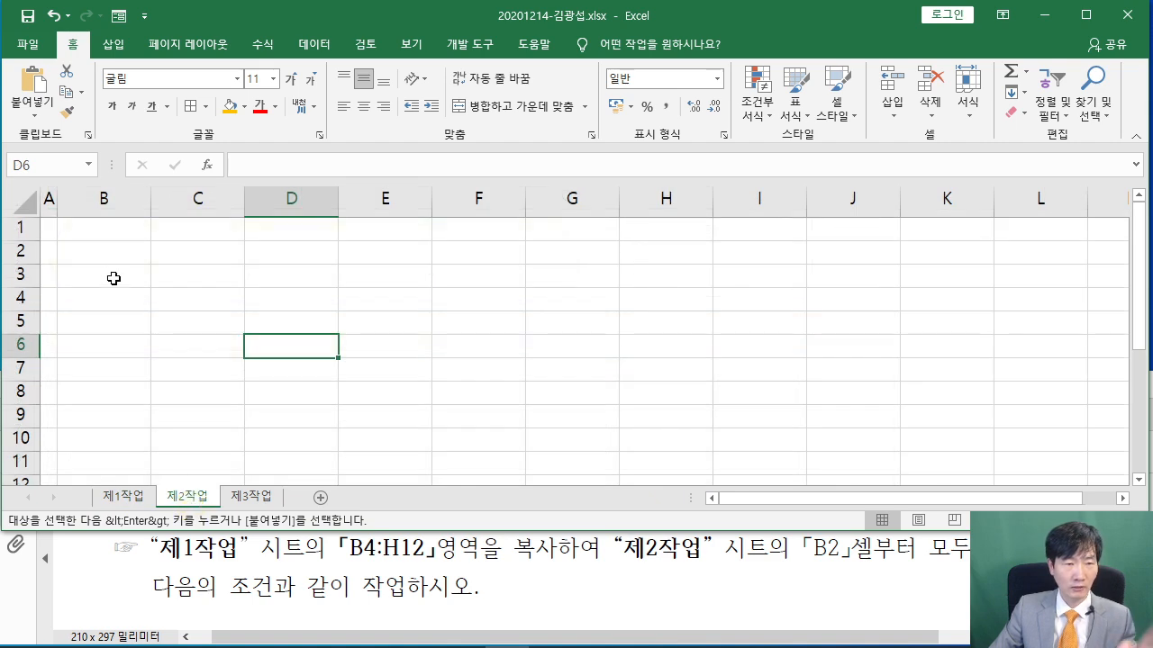
Paste the copied 제1작업 table at B2 of 제2작업 and check it against the instructions PDF
{"action": "right_click", "coordinate": [99, 251]}
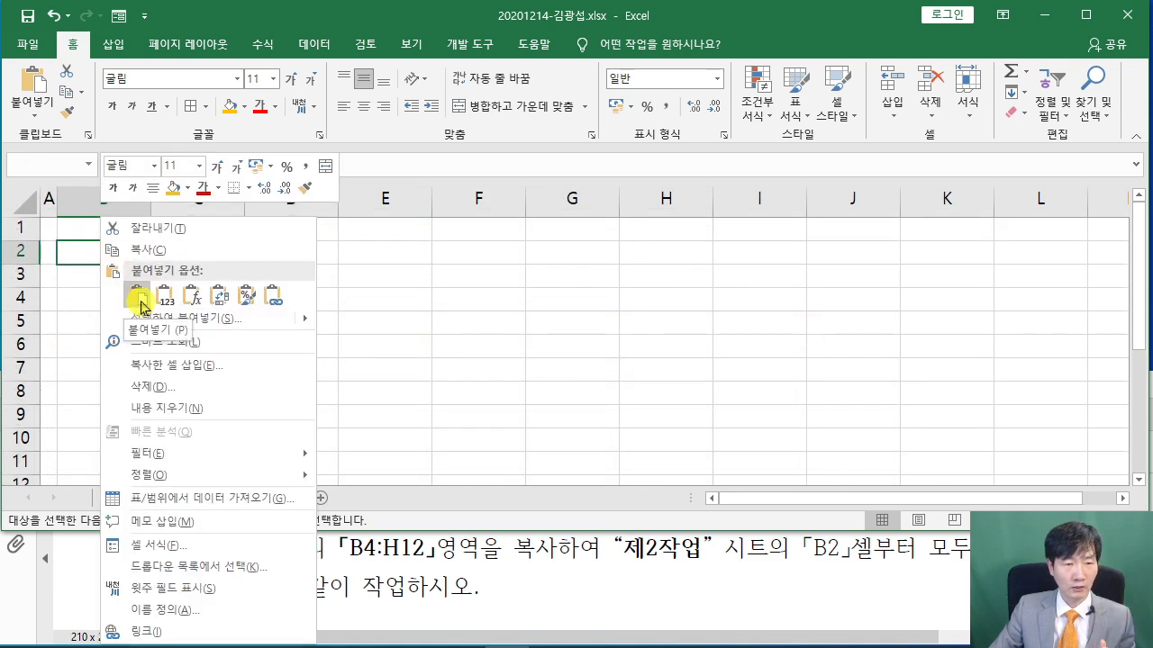
{"action": "left_click", "coordinate": [140, 299]}
{"action": "left_click", "coordinate": [528, 561]}
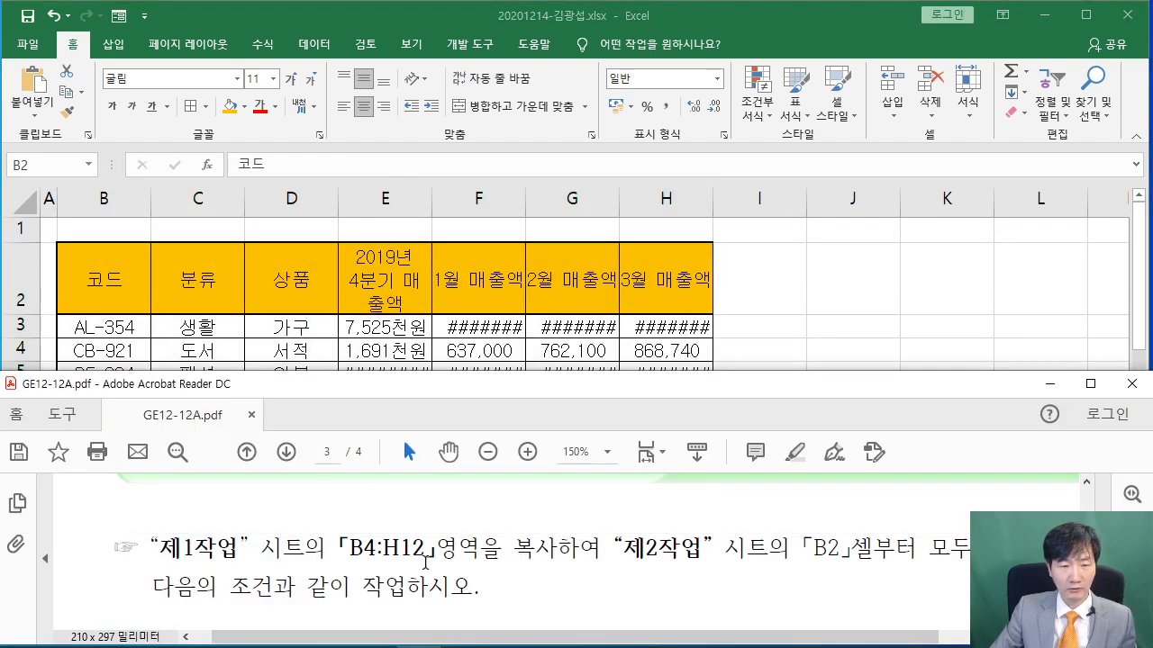
{"action": "scroll", "coordinate": [426, 568], "scroll_direction": "down", "scroll_amount": 2}
{"action": "scroll", "coordinate": [426, 569], "scroll_direction": "down", "scroll_amount": 4}
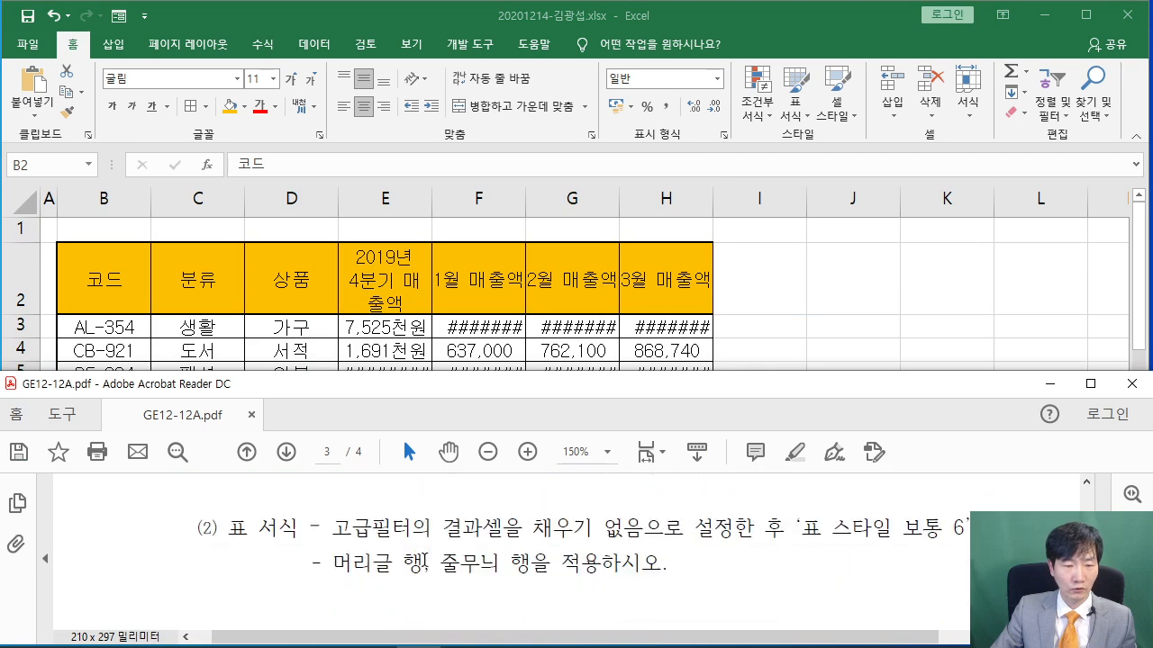
{"action": "scroll", "coordinate": [424, 555], "scroll_direction": "up", "scroll_amount": 2}
{"action": "scroll", "coordinate": [426, 556], "scroll_direction": "down", "scroll_amount": 1}
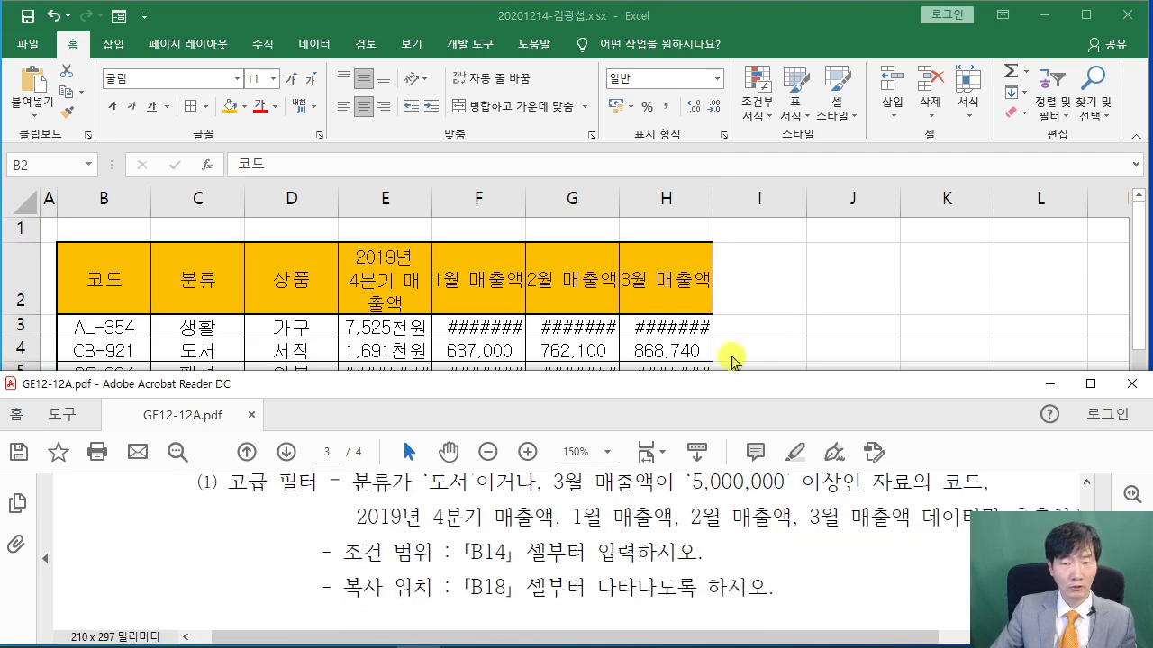
{"action": "left_click", "coordinate": [783, 308]}
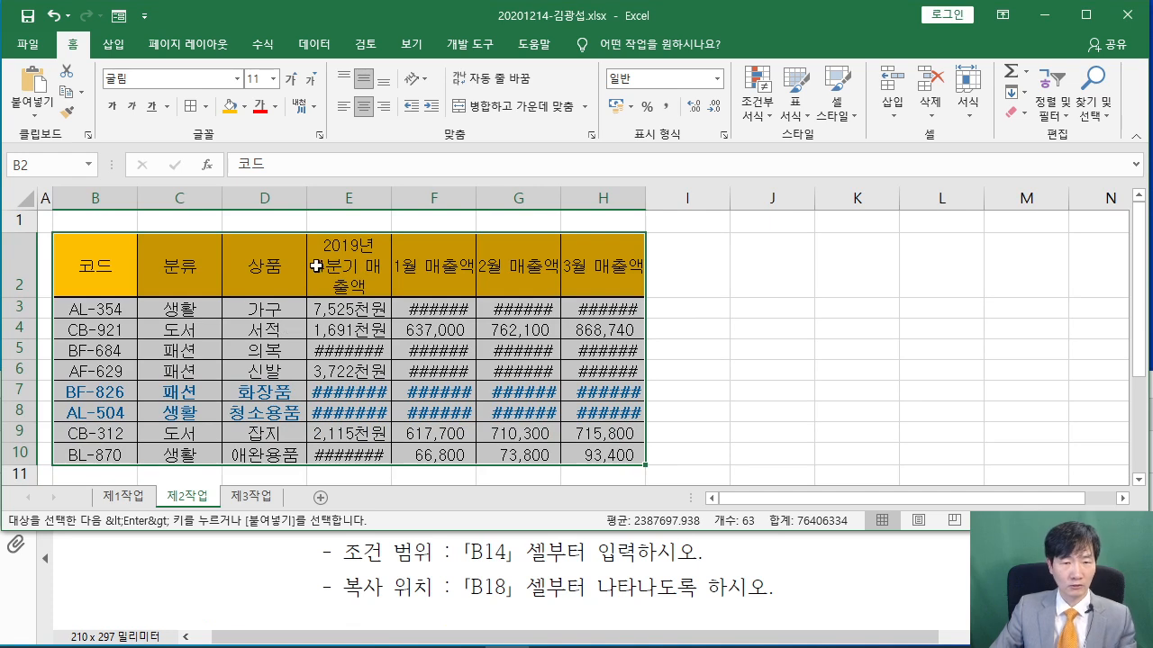
Autofit columns E, F, G and H and row 2 so all values and headers display
{"action": "double_click", "coordinate": [391, 193]}
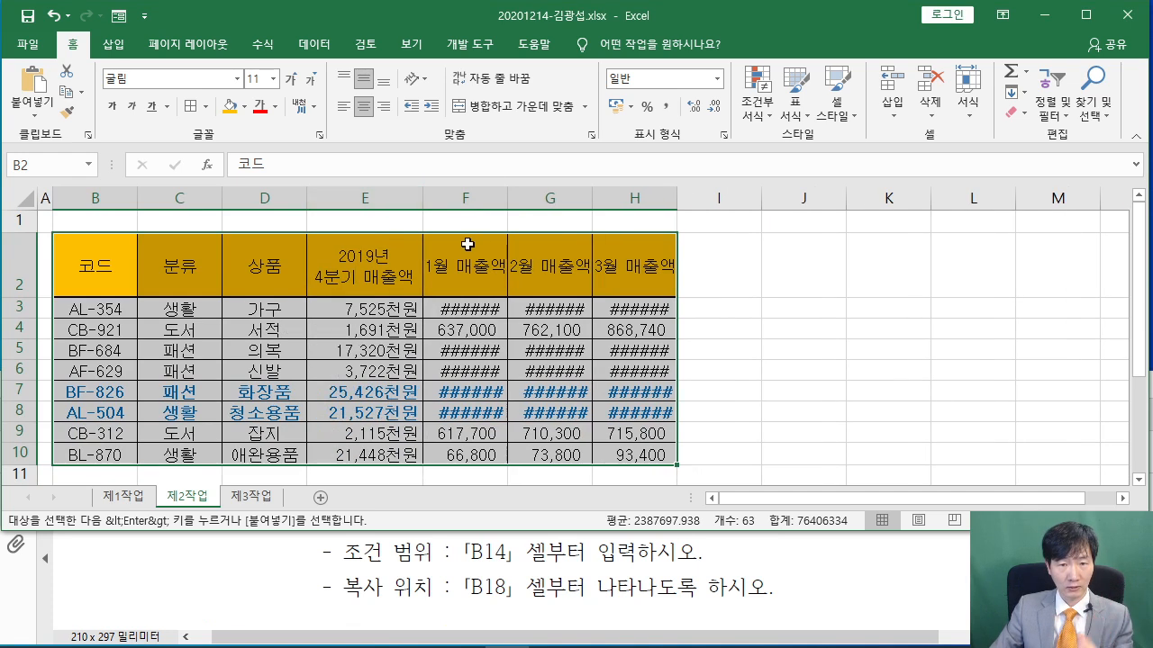
{"action": "double_click", "coordinate": [508, 192]}
{"action": "double_click", "coordinate": [636, 196]}
{"action": "left_click", "coordinate": [884, 341]}
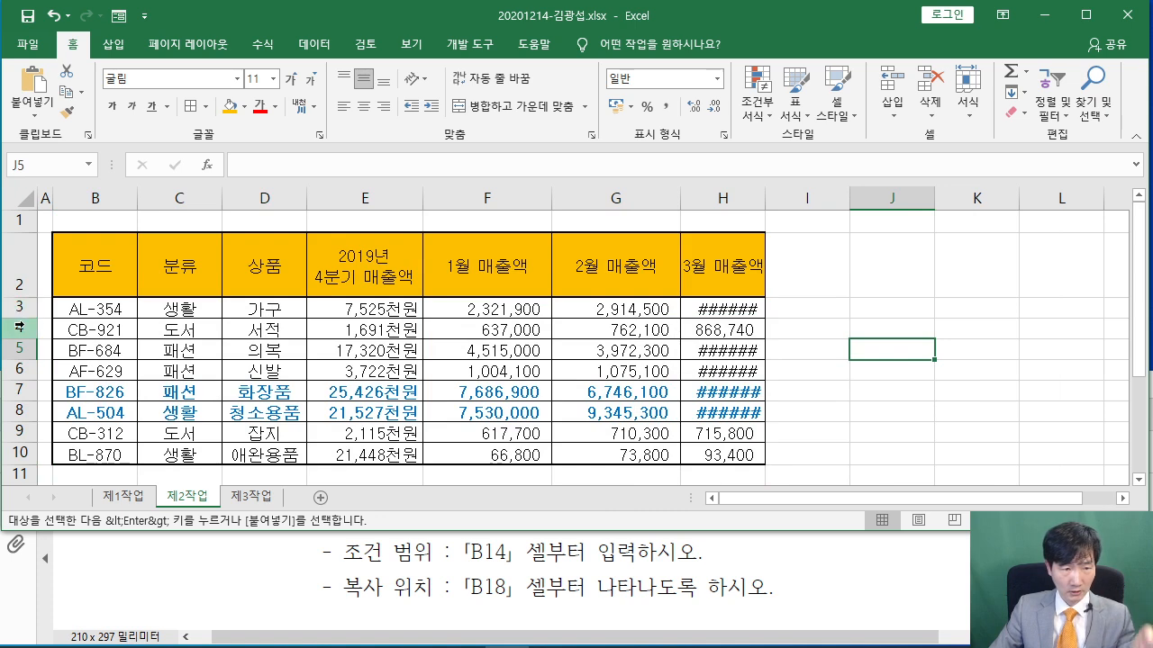
{"action": "double_click", "coordinate": [26, 297]}
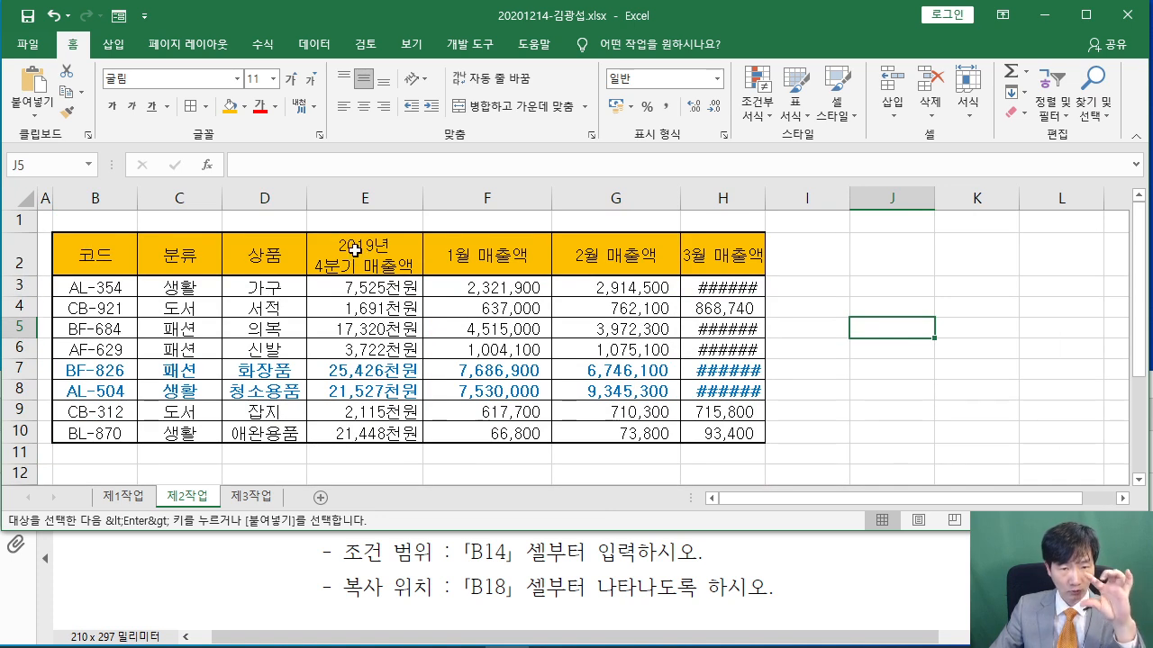
{"action": "double_click", "coordinate": [768, 195]}
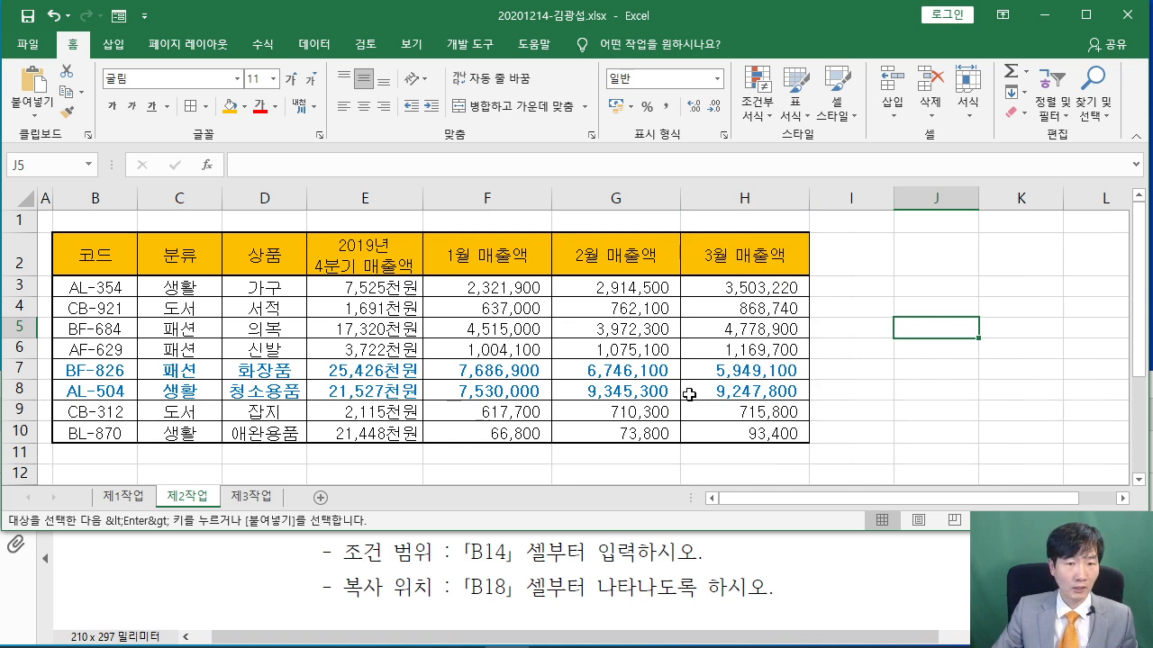
{"action": "left_click", "coordinate": [309, 592]}
{"action": "scroll", "coordinate": [293, 572], "scroll_direction": "up", "scroll_amount": 1}
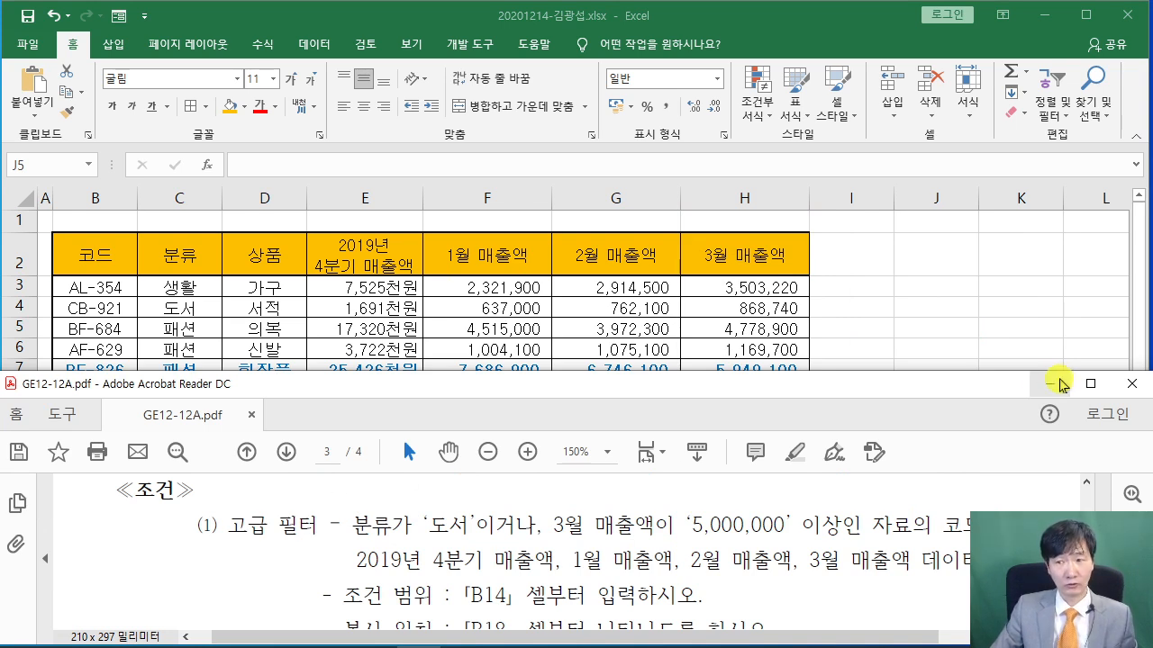
Maximize the instructions PDF and highlight the advanced-filter and table-format condition text
{"action": "left_click", "coordinate": [1090, 383]}
{"action": "scroll", "coordinate": [461, 283], "scroll_direction": "up", "scroll_amount": 3}
{"action": "scroll", "coordinate": [461, 282], "scroll_direction": "up", "scroll_amount": 3}
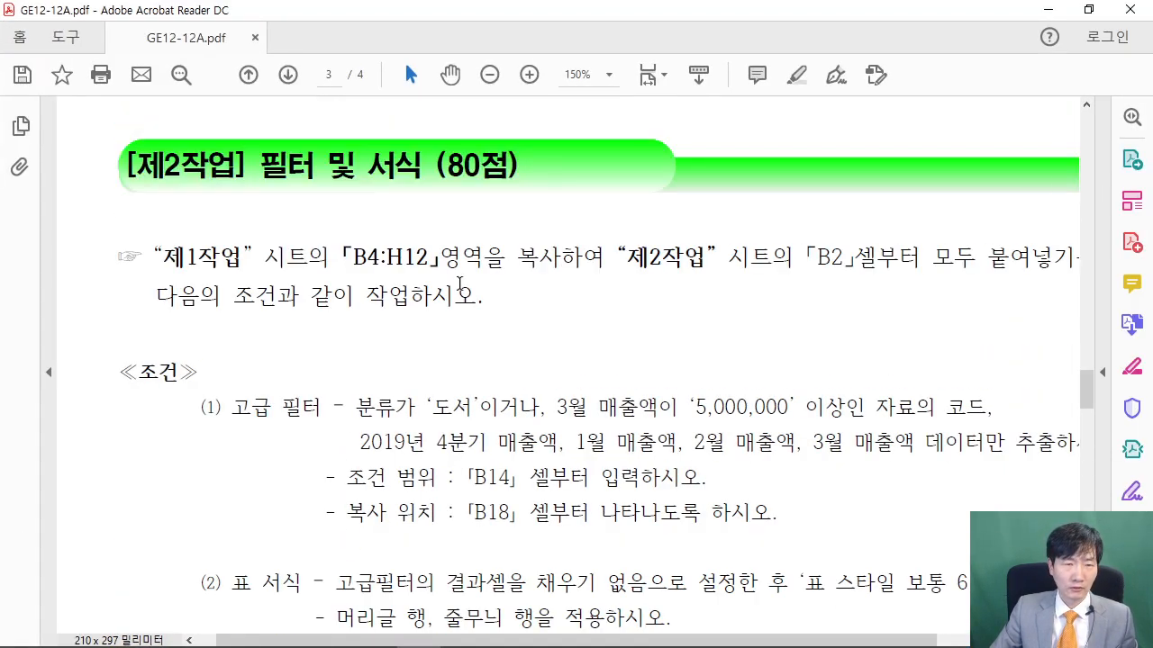
{"action": "scroll", "coordinate": [461, 282], "scroll_direction": "down", "scroll_amount": 1}
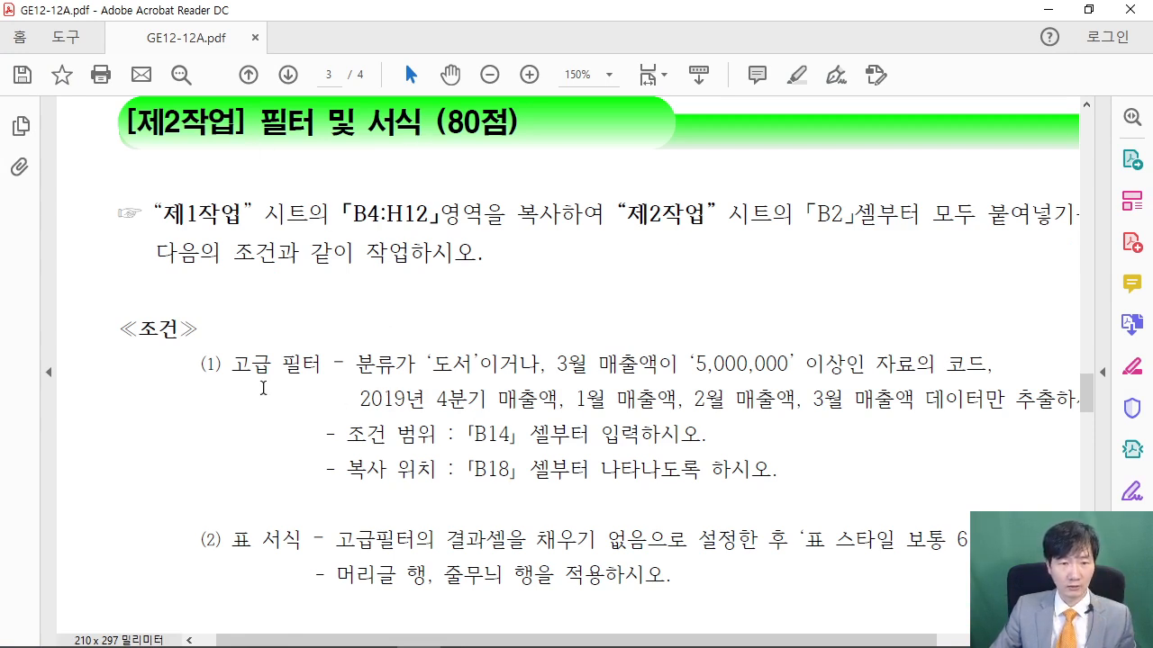
{"action": "left_click_drag", "start_coordinate": [202, 365], "coordinate": [320, 371]}
{"action": "left_click_drag", "start_coordinate": [201, 543], "coordinate": [302, 544]}
{"action": "left_click", "coordinate": [268, 540]}
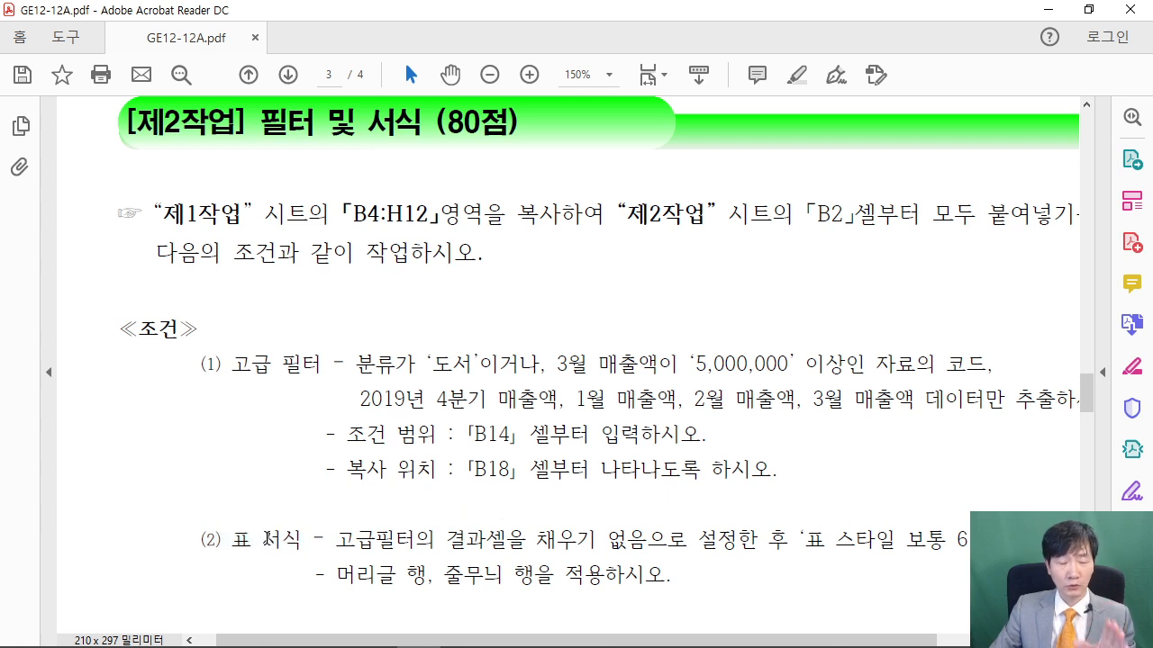
Annotate the 분류 '도서' and 3월 매출액 ≥5,000,000 conditions in the PDF
{"action": "scroll", "coordinate": [282, 524], "scroll_direction": "down", "scroll_amount": 10}
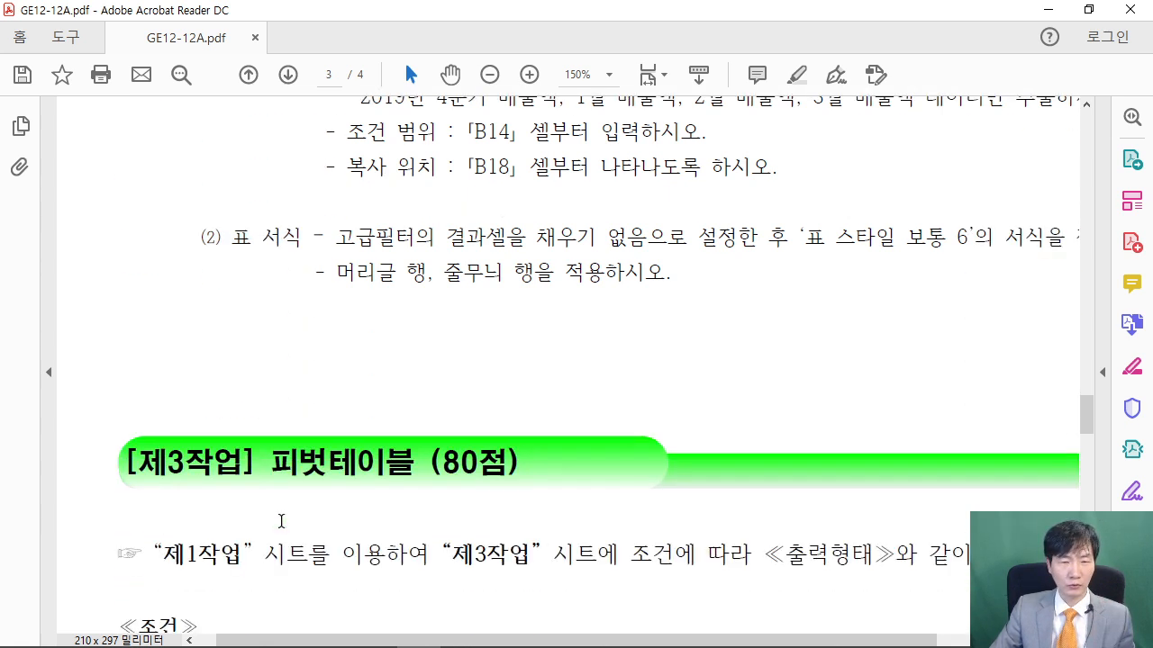
{"action": "scroll", "coordinate": [282, 522], "scroll_direction": "down", "scroll_amount": 1}
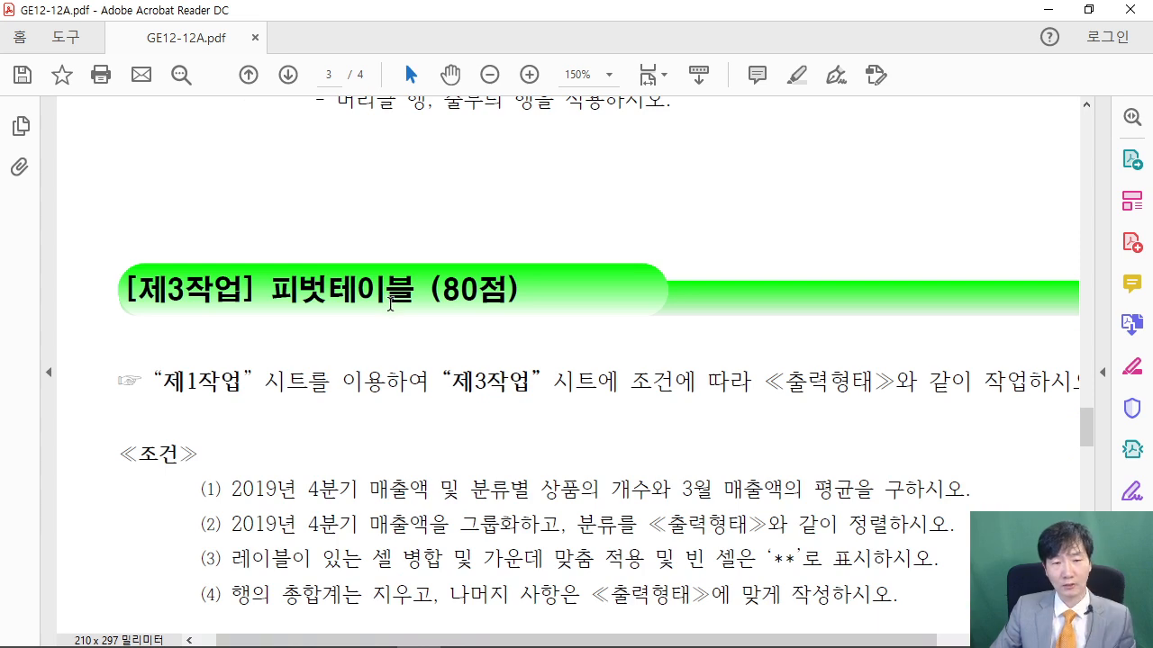
{"action": "scroll", "coordinate": [389, 304], "scroll_direction": "up", "scroll_amount": 10}
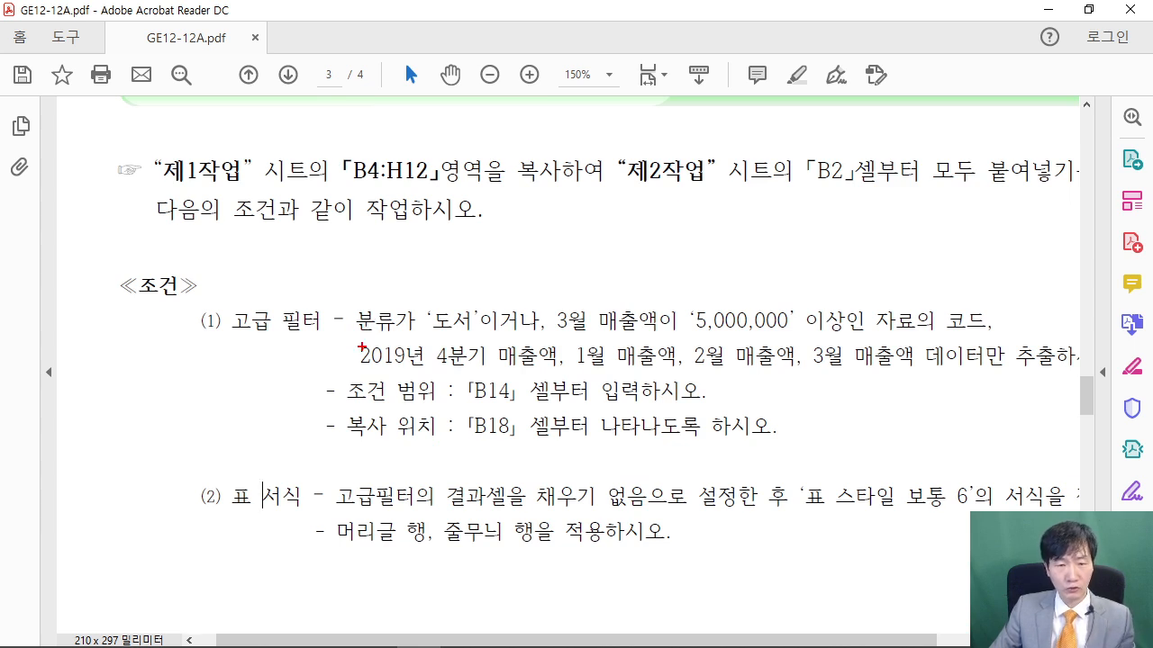
{"action": "left_click_drag", "start_coordinate": [358, 334], "coordinate": [435, 341]}
{"action": "left_click_drag", "start_coordinate": [399, 246], "coordinate": [390, 296]}
{"action": "left_click_drag", "start_coordinate": [410, 254], "coordinate": [413, 299]}
{"action": "left_click_drag", "start_coordinate": [569, 333], "coordinate": [842, 335]}
{"action": "left_click_drag", "start_coordinate": [706, 283], "coordinate": [748, 283]}
{"action": "mouse_move", "coordinate": [735, 284]}
{"action": "left_mouse_down"}
{"action": "mouse_move", "coordinate": [686, 268]}
{"action": "mouse_move", "coordinate": [734, 277]}
{"action": "left_mouse_up"}
{"action": "mouse_move", "coordinate": [542, 337]}
{"action": "left_mouse_down"}
{"action": "mouse_move", "coordinate": [484, 320]}
{"action": "mouse_move", "coordinate": [525, 337]}
{"action": "left_mouse_up"}
Mark the OR relationship and field names, clear the annotations, and restore the PDF window
{"action": "mouse_move", "coordinate": [541, 225]}
{"action": "left_mouse_down"}
{"action": "mouse_move", "coordinate": [486, 261]}
{"action": "mouse_move", "coordinate": [527, 257]}
{"action": "mouse_move", "coordinate": [559, 225]}
{"action": "left_mouse_up"}
{"action": "mouse_move", "coordinate": [585, 189]}
{"action": "left_mouse_down"}
{"action": "mouse_move", "coordinate": [605, 236]}
{"action": "mouse_move", "coordinate": [632, 173]}
{"action": "left_mouse_up"}
{"action": "left_click_drag", "start_coordinate": [632, 173], "coordinate": [674, 231]}
{"action": "left_click_drag", "start_coordinate": [573, 245], "coordinate": [655, 245]}
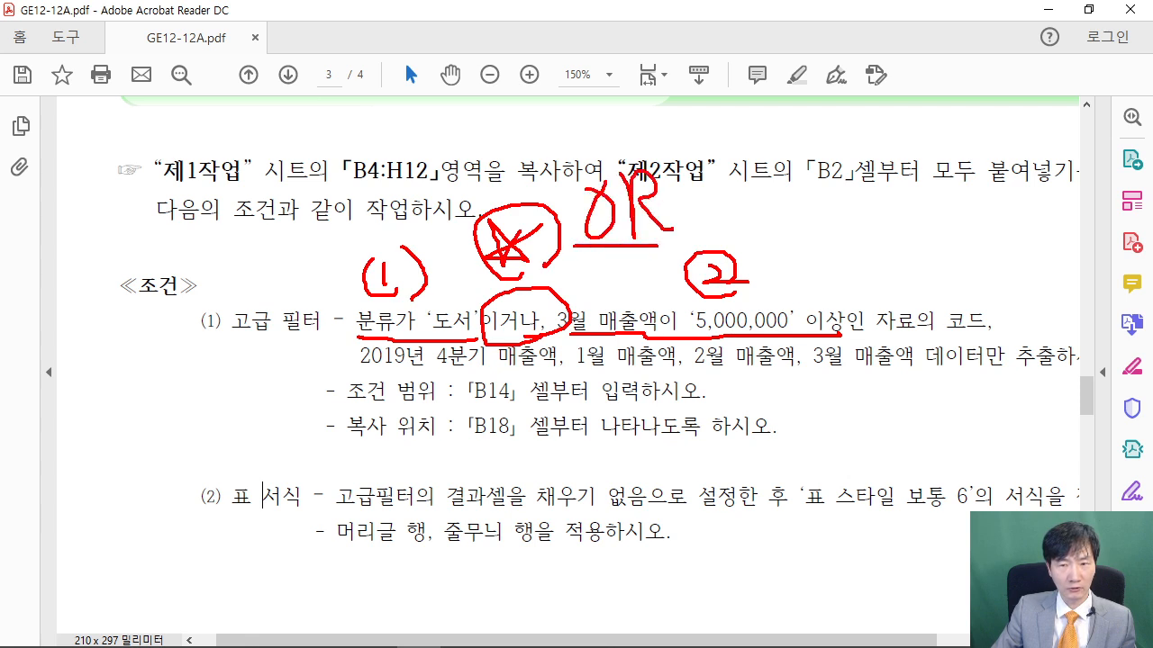
{"action": "mouse_move", "coordinate": [339, 300]}
{"action": "left_mouse_down"}
{"action": "mouse_move", "coordinate": [339, 331]}
{"action": "mouse_move", "coordinate": [396, 300]}
{"action": "left_mouse_up"}
{"action": "mouse_move", "coordinate": [549, 301]}
{"action": "left_mouse_down"}
{"action": "mouse_move", "coordinate": [656, 302]}
{"action": "mouse_move", "coordinate": [656, 339]}
{"action": "left_mouse_up"}
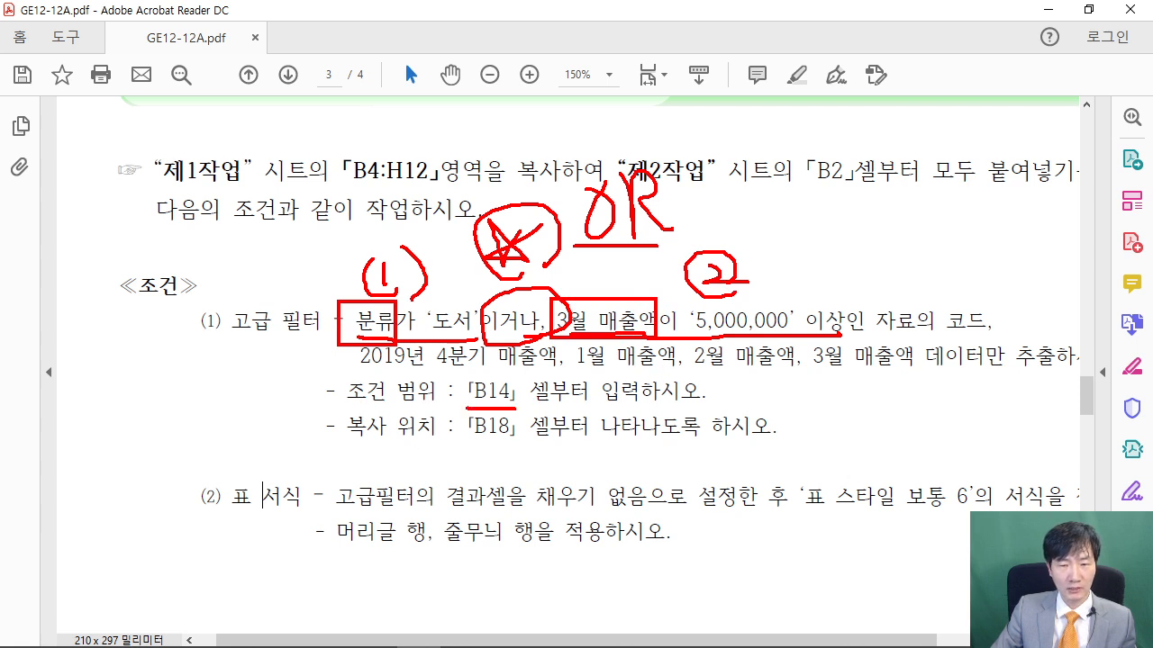
{"action": "key", "text": "Escape"}
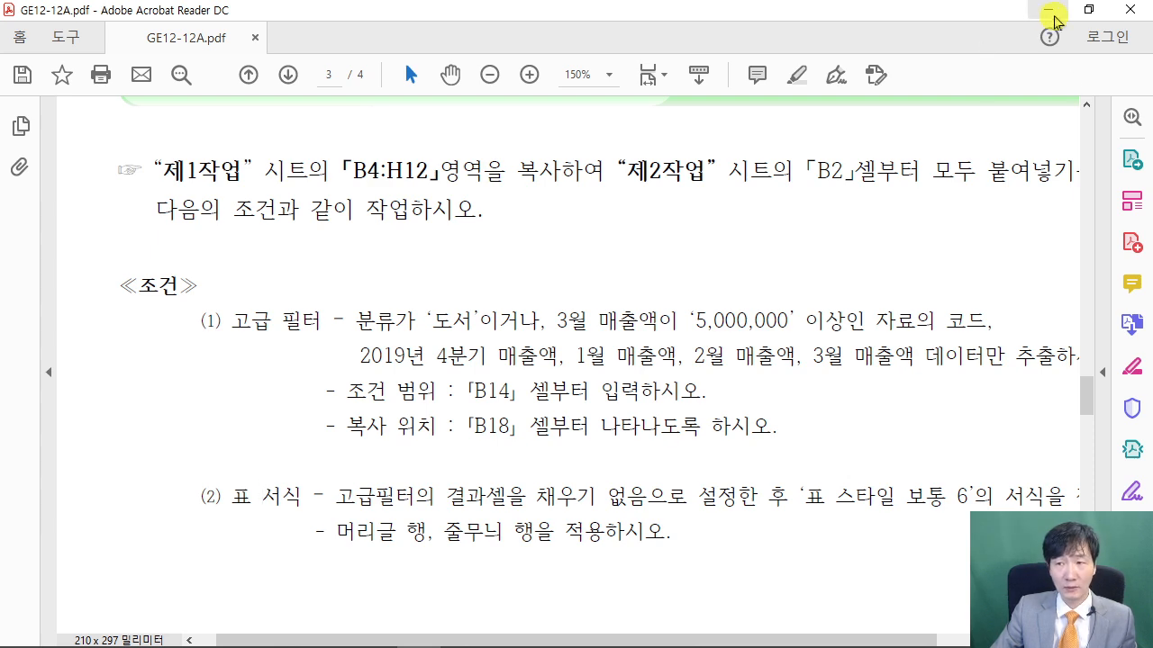
{"action": "left_click", "coordinate": [1084, 12]}
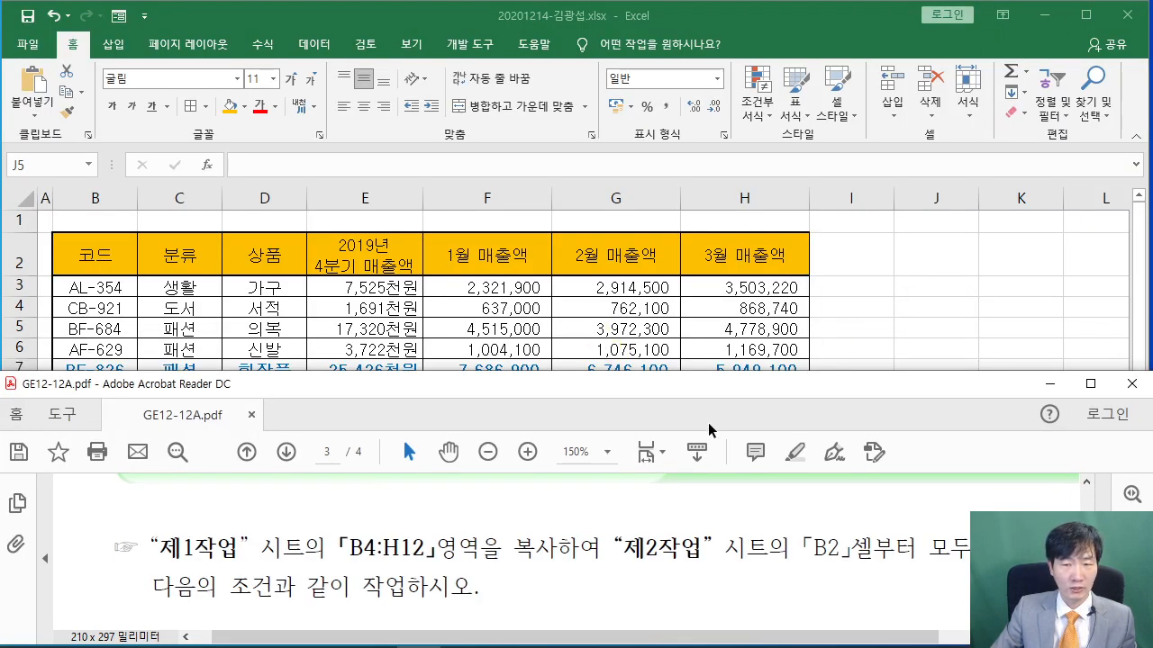
Select the 분류 header C2 while explaining the criteria headers with screen annotations
{"action": "scroll", "coordinate": [657, 540], "scroll_direction": "down", "scroll_amount": 3}
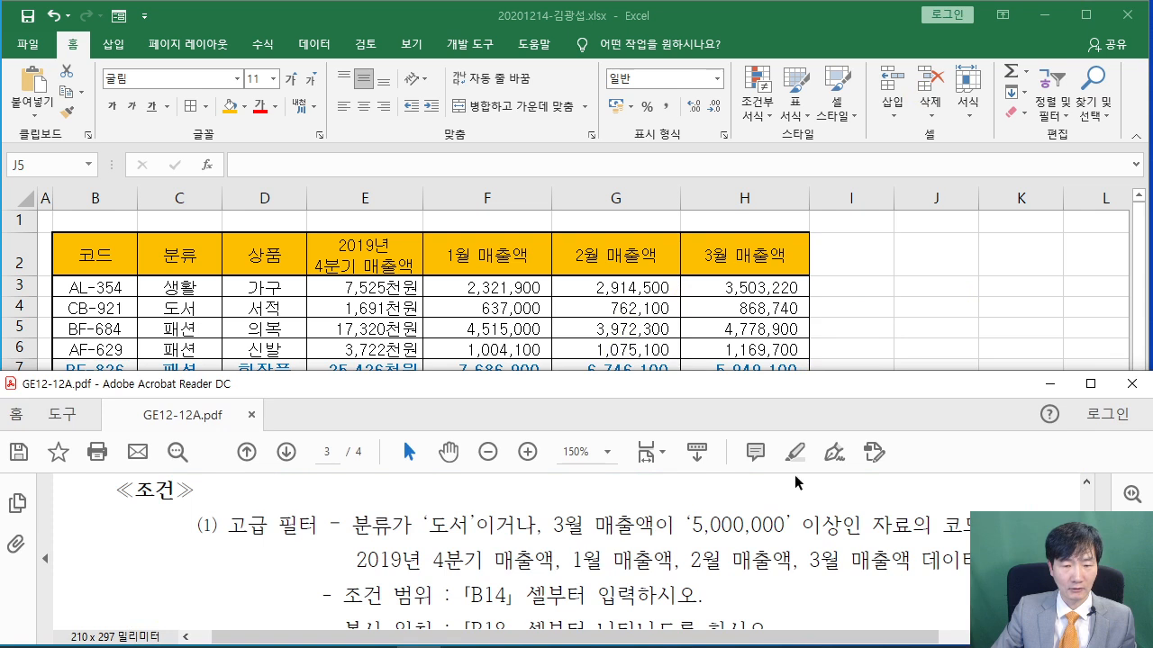
{"action": "left_click", "coordinate": [871, 298]}
{"action": "left_click", "coordinate": [175, 260]}
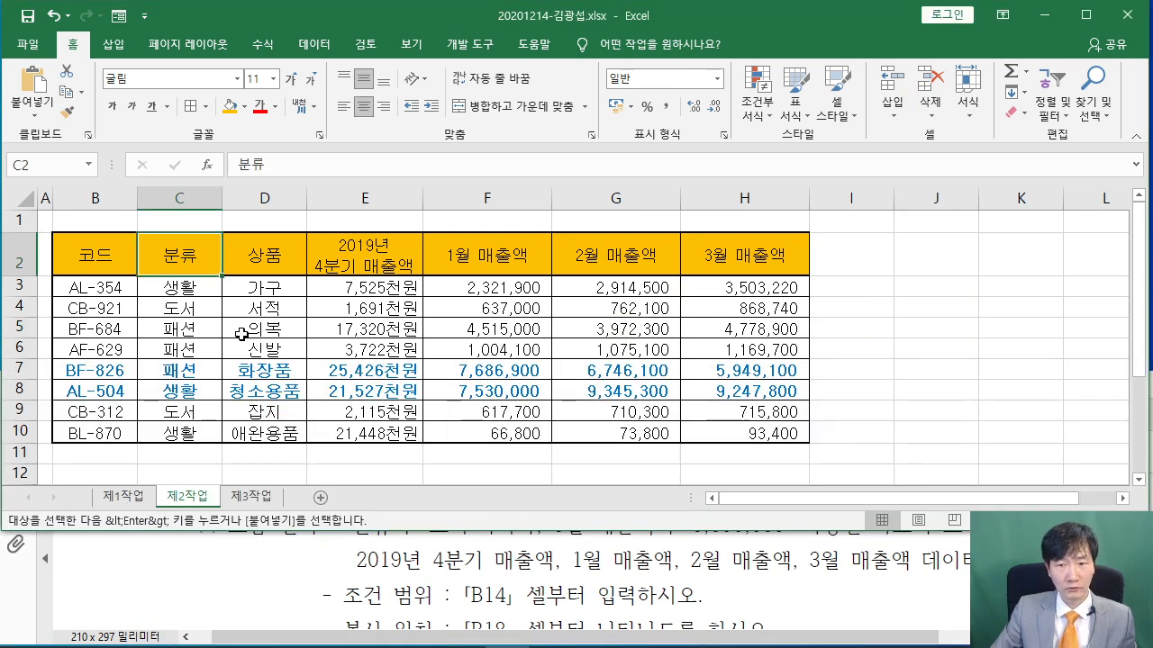
{"action": "left_click", "coordinate": [775, 256]}
{"action": "left_click", "coordinate": [192, 254]}
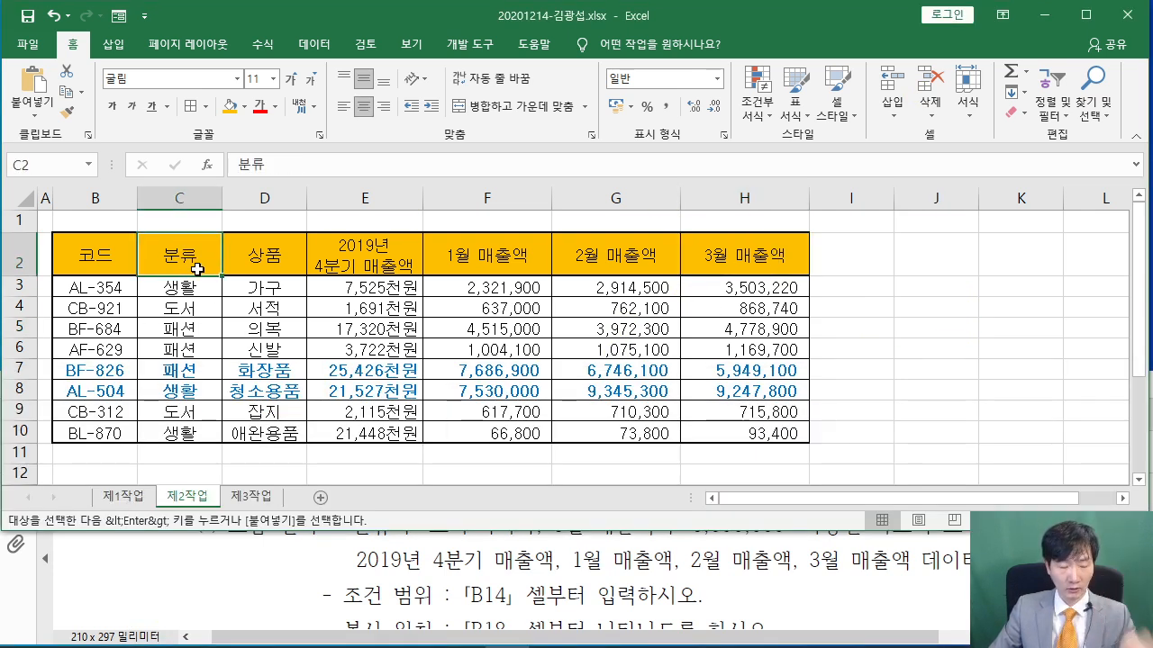
{"action": "key", "text": "ctrl+2"}
{"action": "mouse_move", "coordinate": [409, 49]}
{"action": "left_mouse_down"}
{"action": "mouse_move", "coordinate": [463, 173]}
{"action": "mouse_move", "coordinate": [524, 165]}
{"action": "left_mouse_up"}
{"action": "mouse_move", "coordinate": [446, 87]}
{"action": "left_mouse_down"}
{"action": "mouse_move", "coordinate": [408, 124]}
{"action": "mouse_move", "coordinate": [499, 93]}
{"action": "left_mouse_up"}
{"action": "left_click_drag", "start_coordinate": [513, 59], "coordinate": [501, 137]}
{"action": "mouse_move", "coordinate": [340, 172]}
{"action": "left_mouse_down"}
{"action": "mouse_move", "coordinate": [479, 135]}
{"action": "mouse_move", "coordinate": [424, 221]}
{"action": "left_mouse_up"}
{"action": "key", "text": "Escape"}
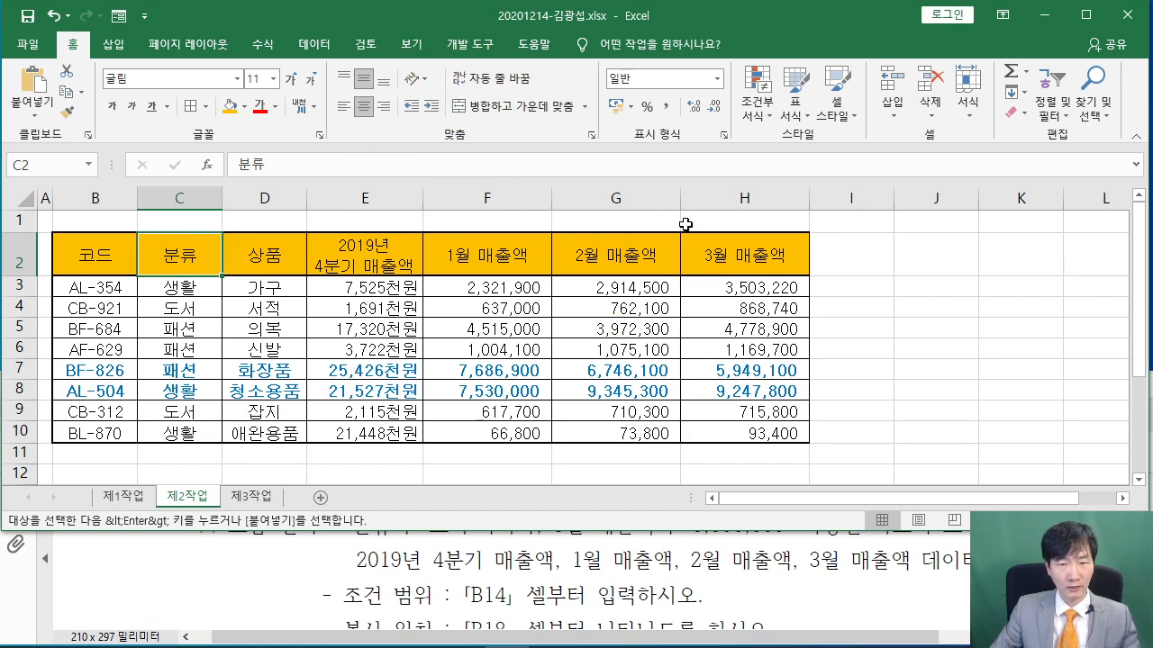
Copy the 분류 and 3월 매출액 headers (C2, H2) and paste them at B14
{"action": "left_click", "coordinate": [746, 242], "text": "ctrl"}
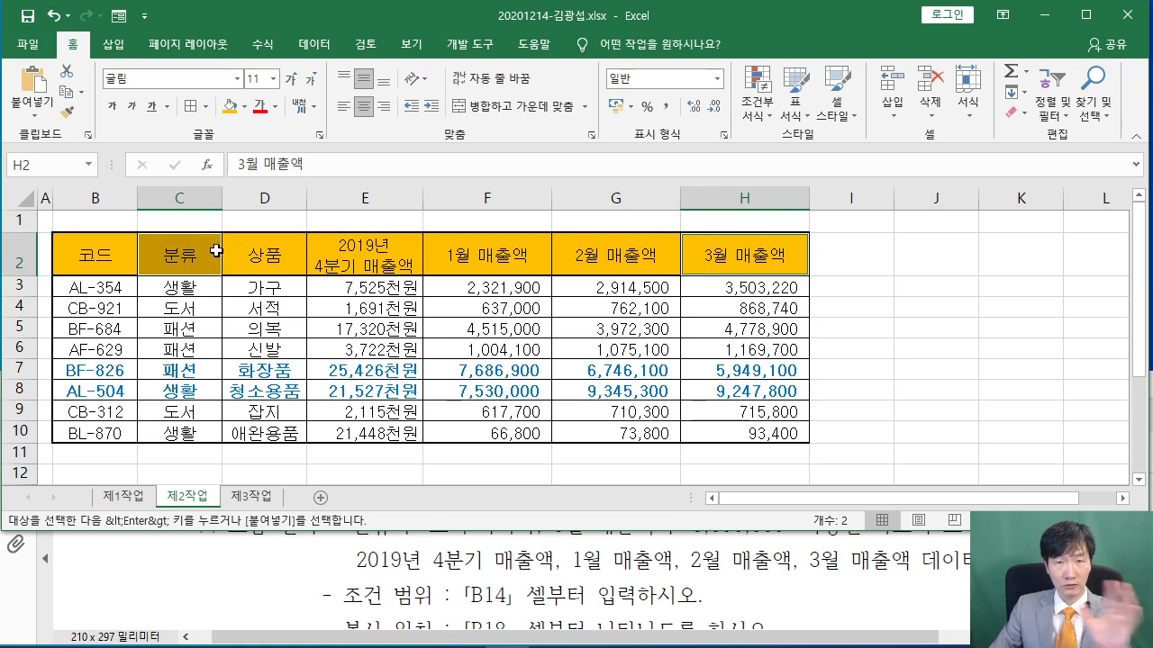
{"action": "right_click", "coordinate": [767, 258]}
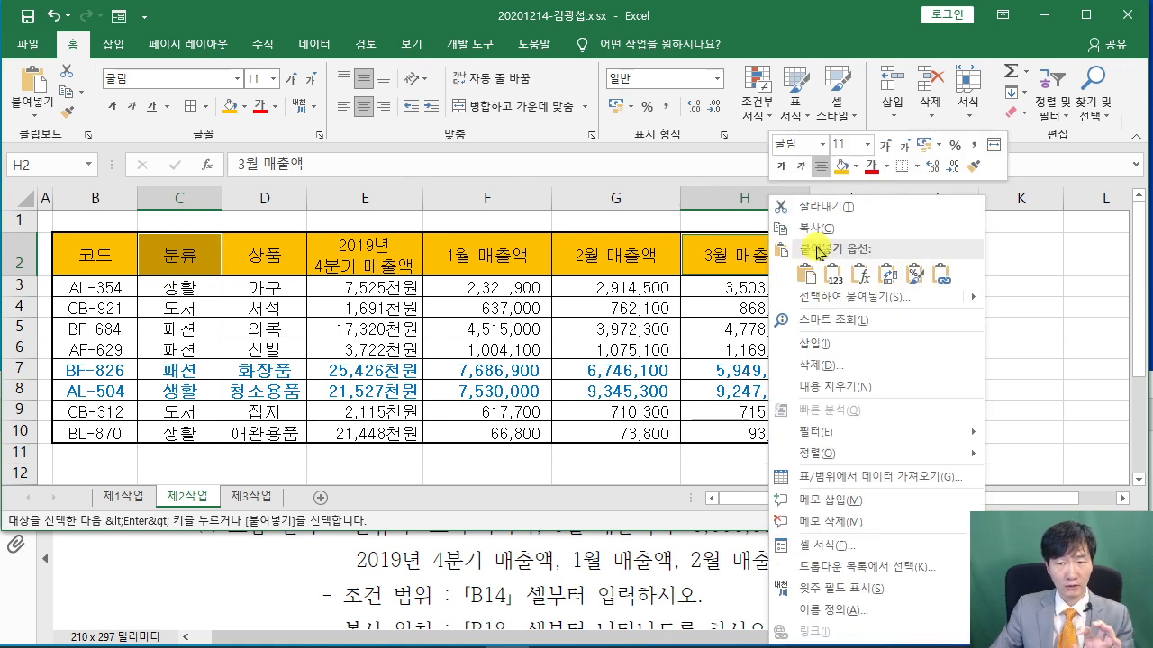
{"action": "left_click", "coordinate": [815, 238]}
{"action": "scroll", "coordinate": [225, 300], "scroll_direction": "down", "scroll_amount": 3}
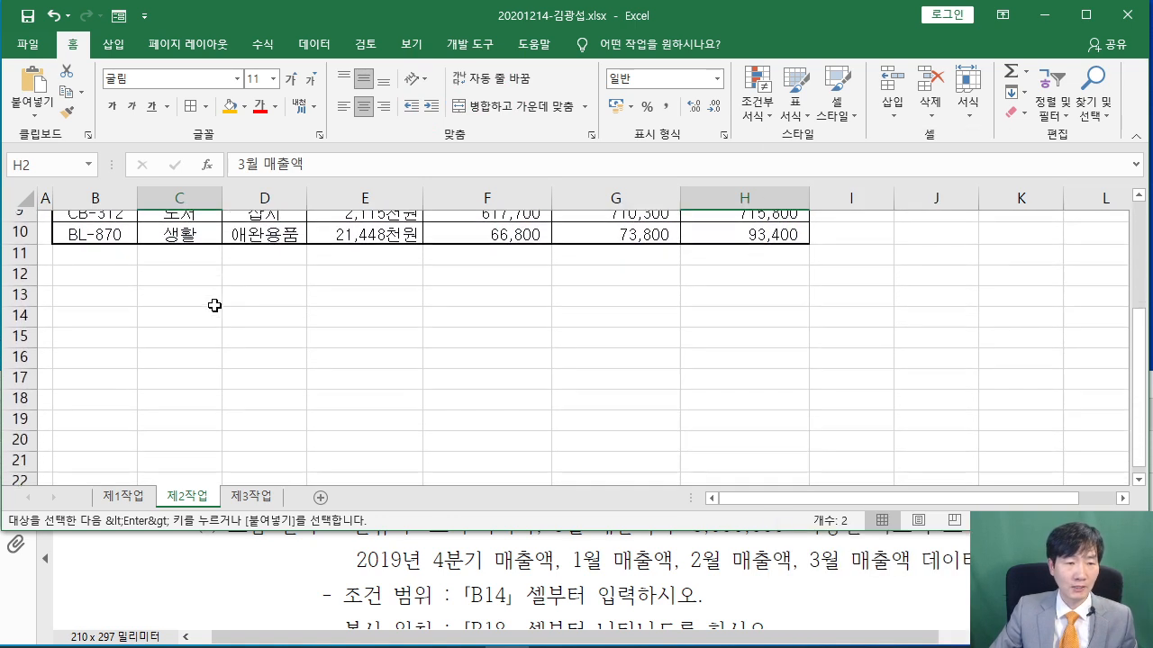
{"action": "left_click", "coordinate": [91, 297]}
{"action": "right_click", "coordinate": [85, 301]}
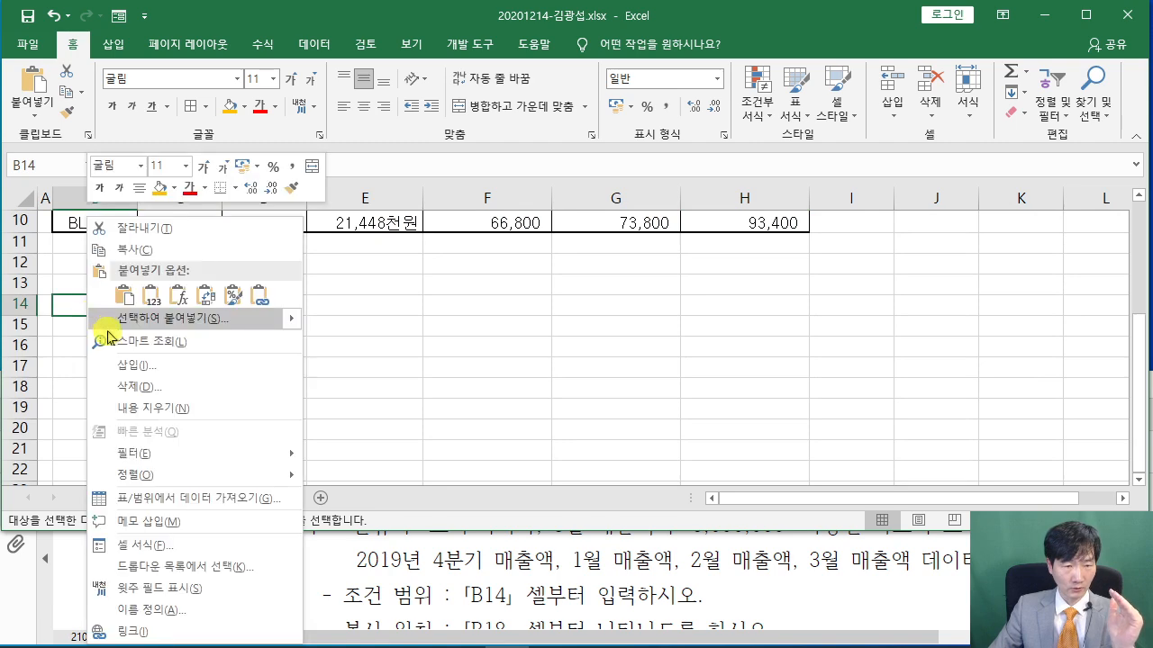
{"action": "left_click", "coordinate": [123, 298]}
Select B15 for the first criterion and bring the filter instructions back into view
{"action": "left_click", "coordinate": [227, 410]}
{"action": "left_click", "coordinate": [101, 330]}
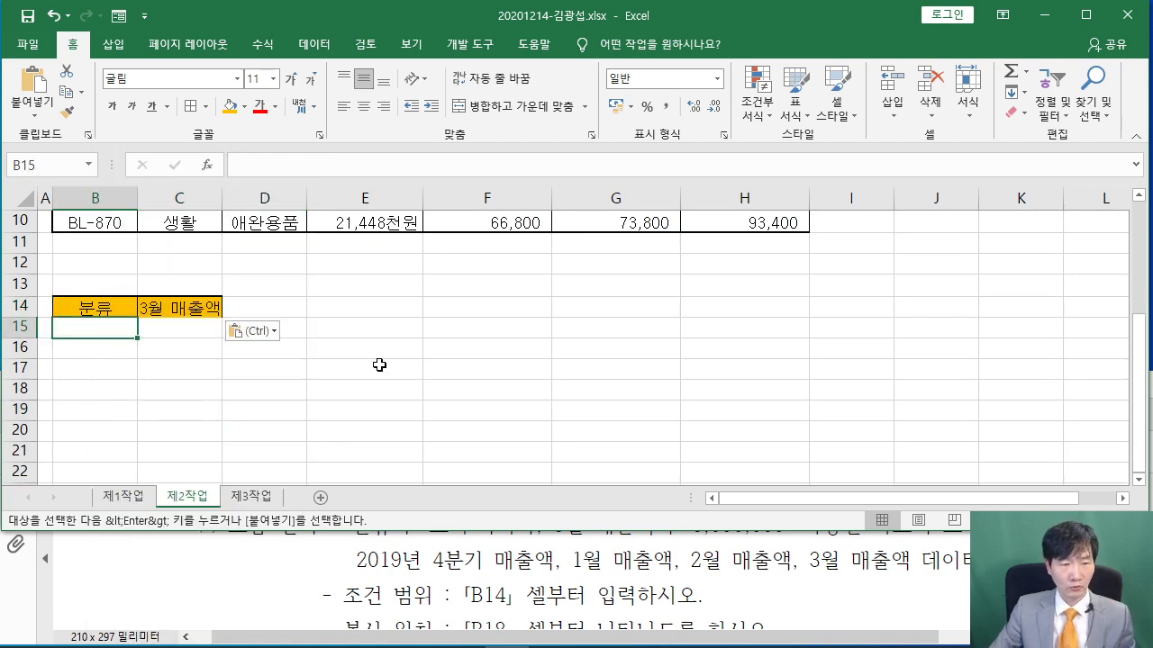
{"action": "scroll", "coordinate": [387, 376], "scroll_direction": "up", "scroll_amount": 2}
{"action": "scroll", "coordinate": [387, 375], "scroll_direction": "up", "scroll_amount": 1}
{"action": "scroll", "coordinate": [386, 372], "scroll_direction": "down", "scroll_amount": 1}
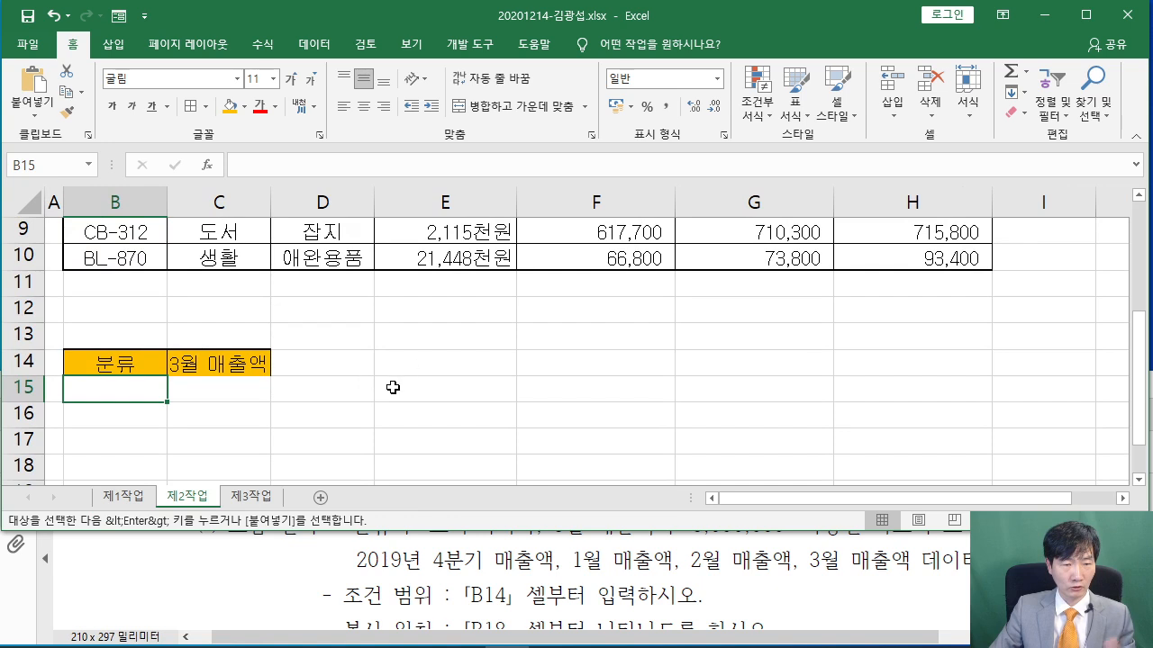
{"action": "left_click", "coordinate": [403, 529]}
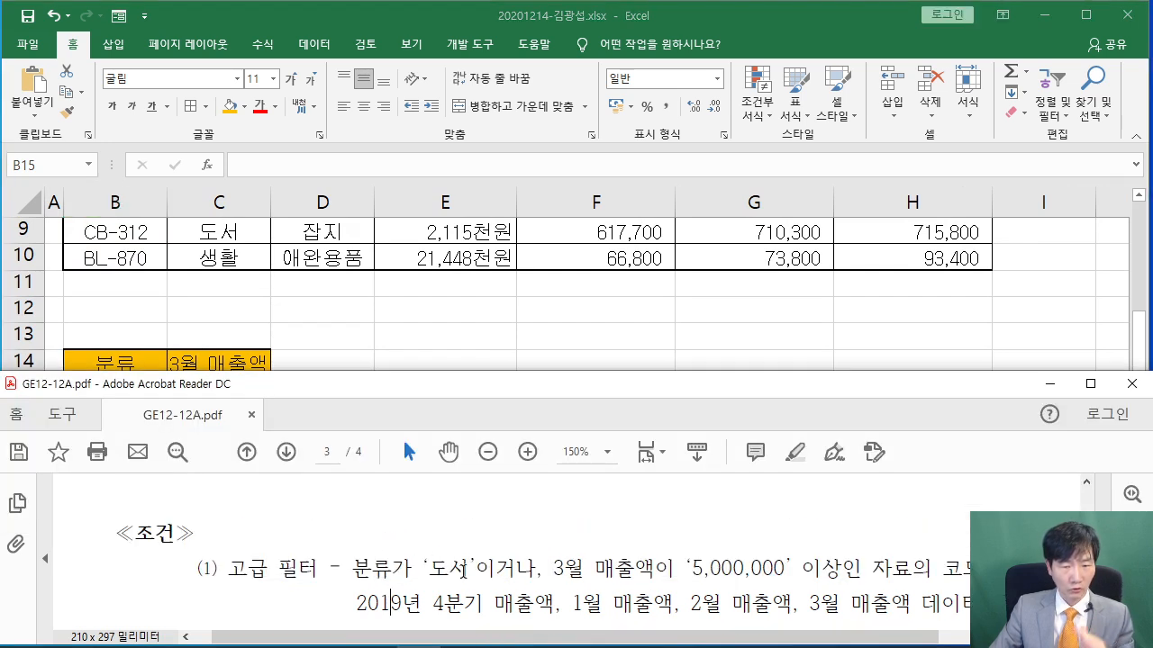
Enter 도서 in B15 under the 분류 criteria header
{"action": "left_click", "coordinate": [358, 350]}
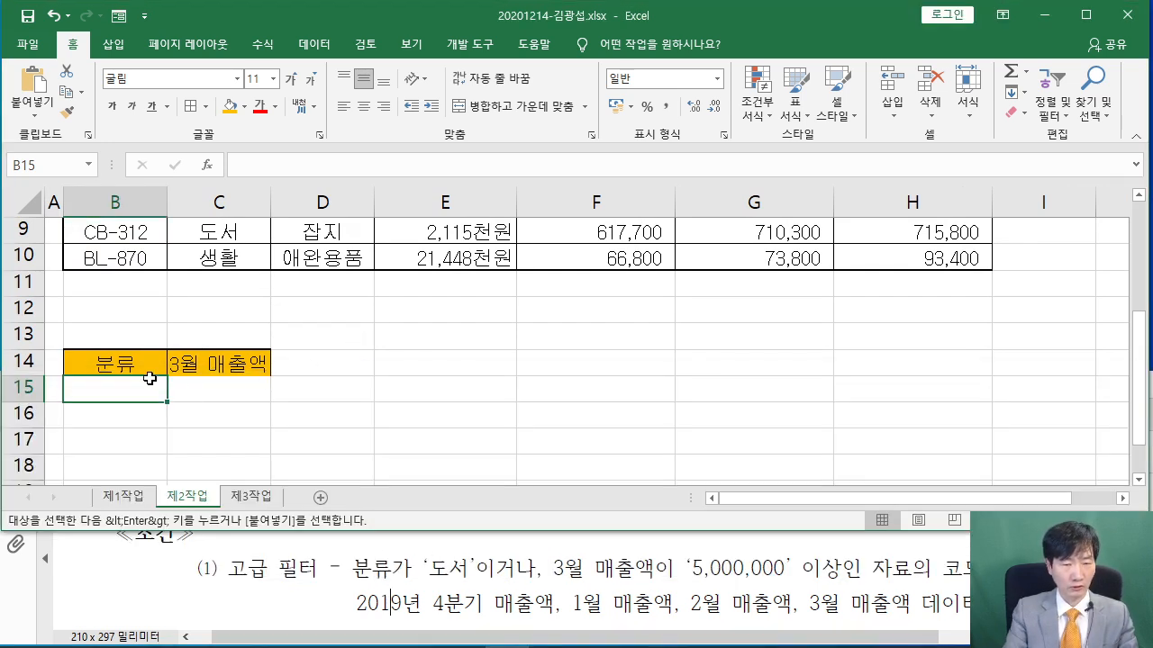
{"action": "type", "text": "EHT"}
{"action": "key", "text": "BackSpace"}
{"action": "key", "text": "BackSpace"}
{"action": "key", "text": "BackSpace"}
{"action": "key", "text": "BackSpace"}
{"action": "type", "text": "도서"}
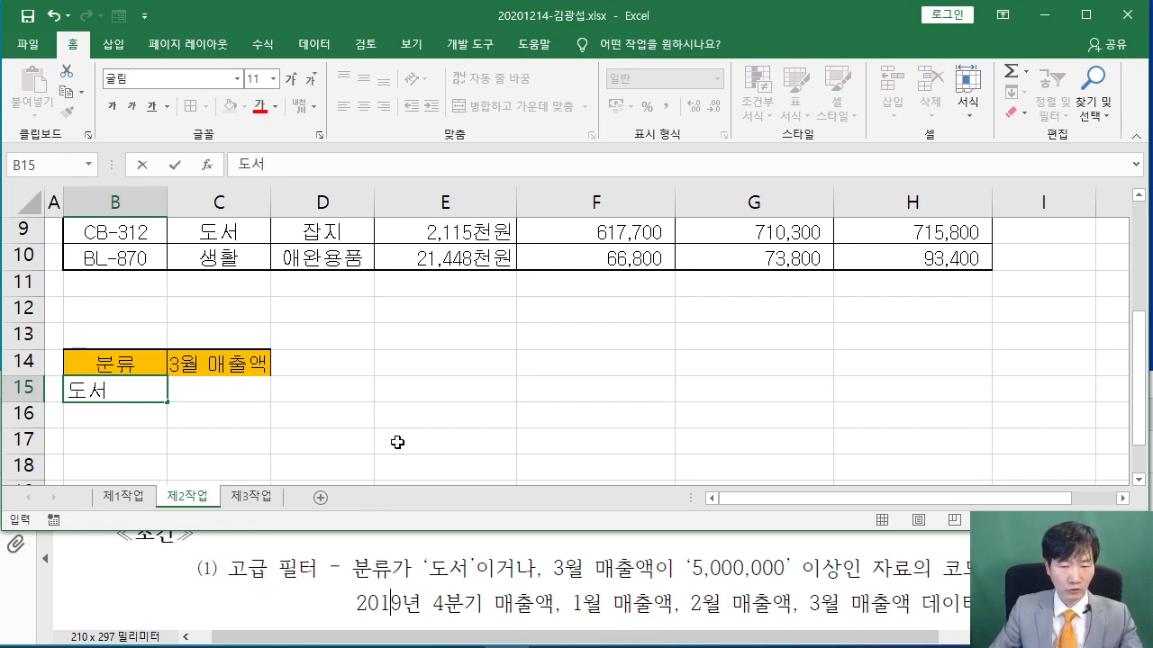
Annotate the screen to show C15 stays empty and C16 holds the sales criterion
{"action": "left_click_drag", "start_coordinate": [686, 578], "coordinate": [852, 574]}
{"action": "mouse_move", "coordinate": [520, 581]}
{"action": "left_mouse_down"}
{"action": "mouse_move", "coordinate": [479, 590]}
{"action": "mouse_move", "coordinate": [528, 595]}
{"action": "left_mouse_up"}
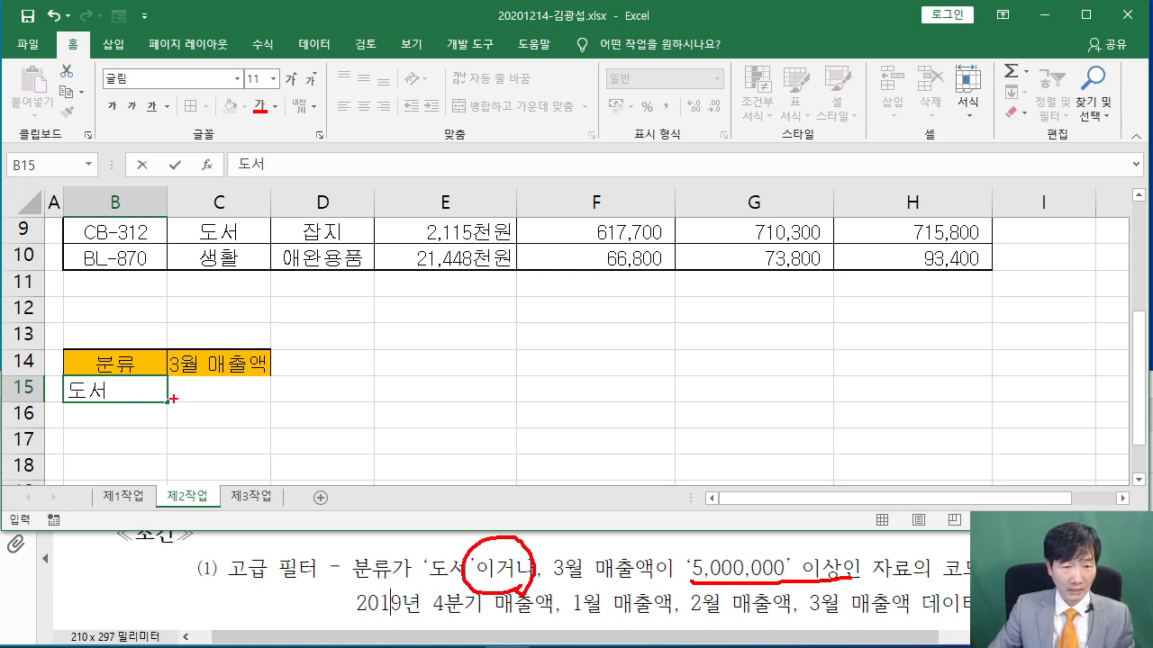
{"action": "left_click_drag", "start_coordinate": [216, 388], "coordinate": [303, 387]}
{"action": "left_click_drag", "start_coordinate": [333, 363], "coordinate": [309, 386]}
{"action": "left_click_drag", "start_coordinate": [315, 376], "coordinate": [340, 398]}
{"action": "mouse_move", "coordinate": [168, 400]}
{"action": "left_mouse_down"}
{"action": "mouse_move", "coordinate": [196, 431]}
{"action": "mouse_move", "coordinate": [279, 402]}
{"action": "mouse_move", "coordinate": [169, 402]}
{"action": "left_mouse_up"}
{"action": "left_click_drag", "start_coordinate": [378, 420], "coordinate": [263, 420]}
{"action": "left_click_drag", "start_coordinate": [451, 412], "coordinate": [499, 457]}
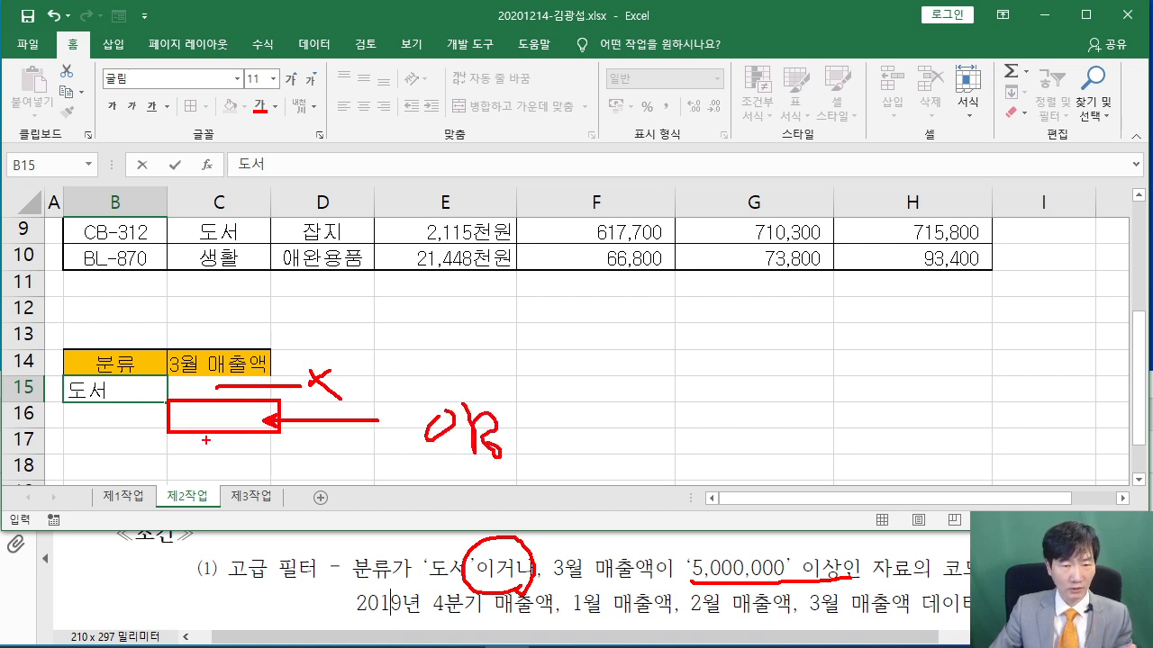
{"action": "key", "text": "Escape"}
Enter >=5000000 in C16 under the 3월 매출액 header
{"action": "left_click", "coordinate": [227, 414]}
{"action": "type", "text": ">"}
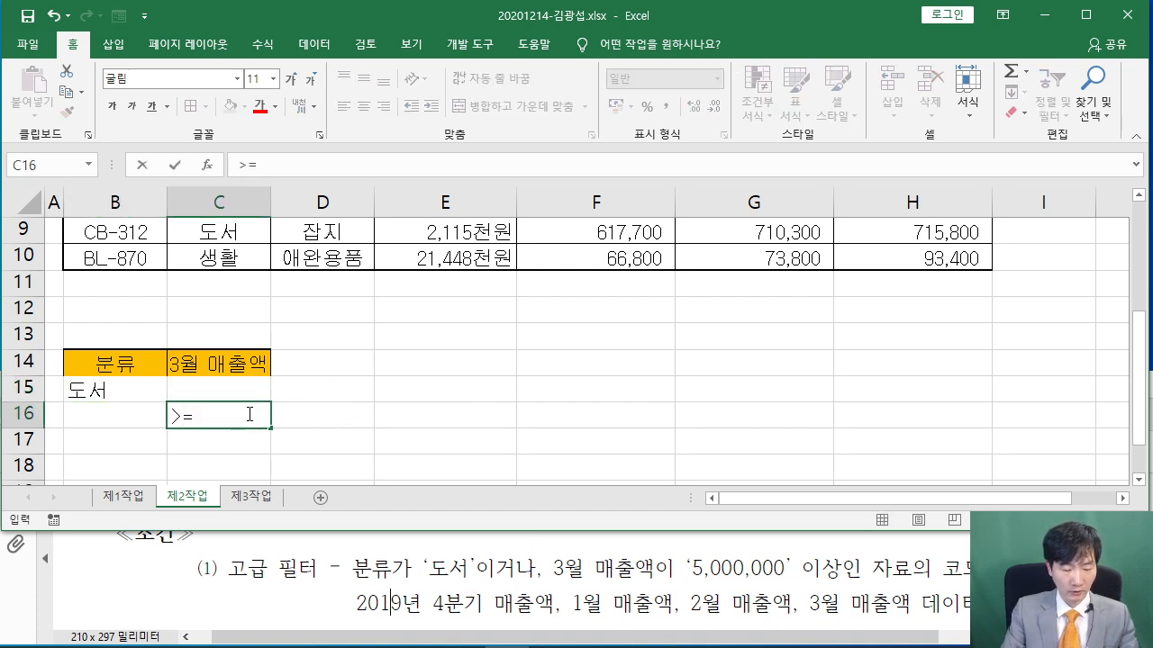
{"action": "type", "text": "=5000"}
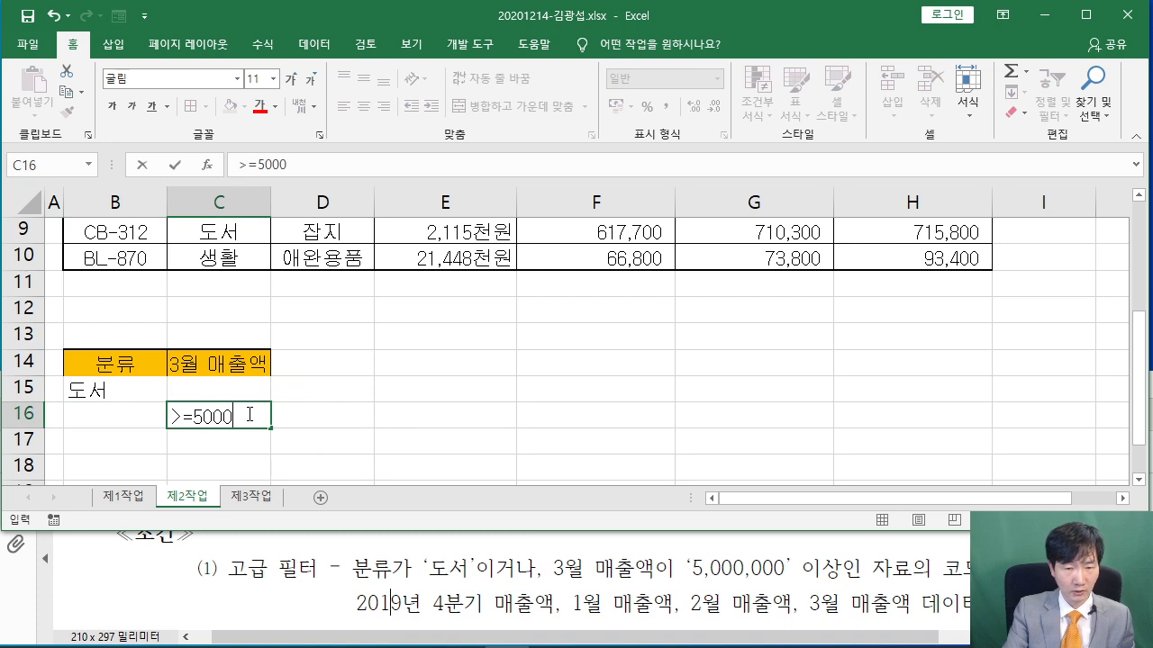
{"action": "type", "text": "000"}
{"action": "key", "text": "Return"}
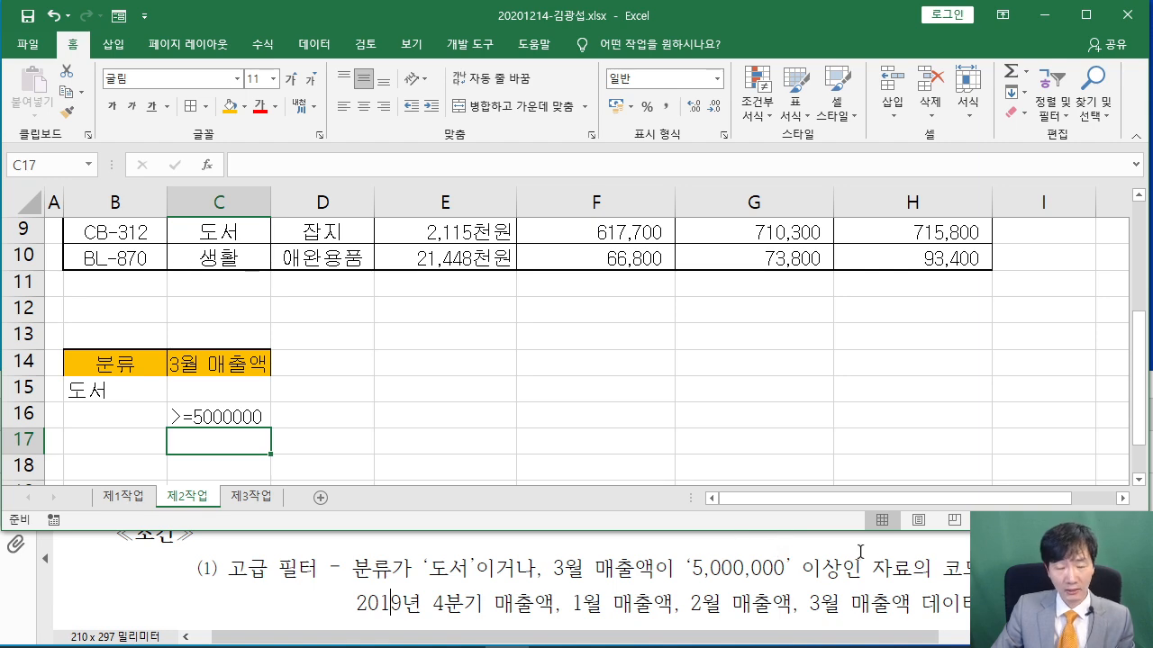
{"action": "scroll", "coordinate": [547, 358], "scroll_direction": "up", "scroll_amount": 3}
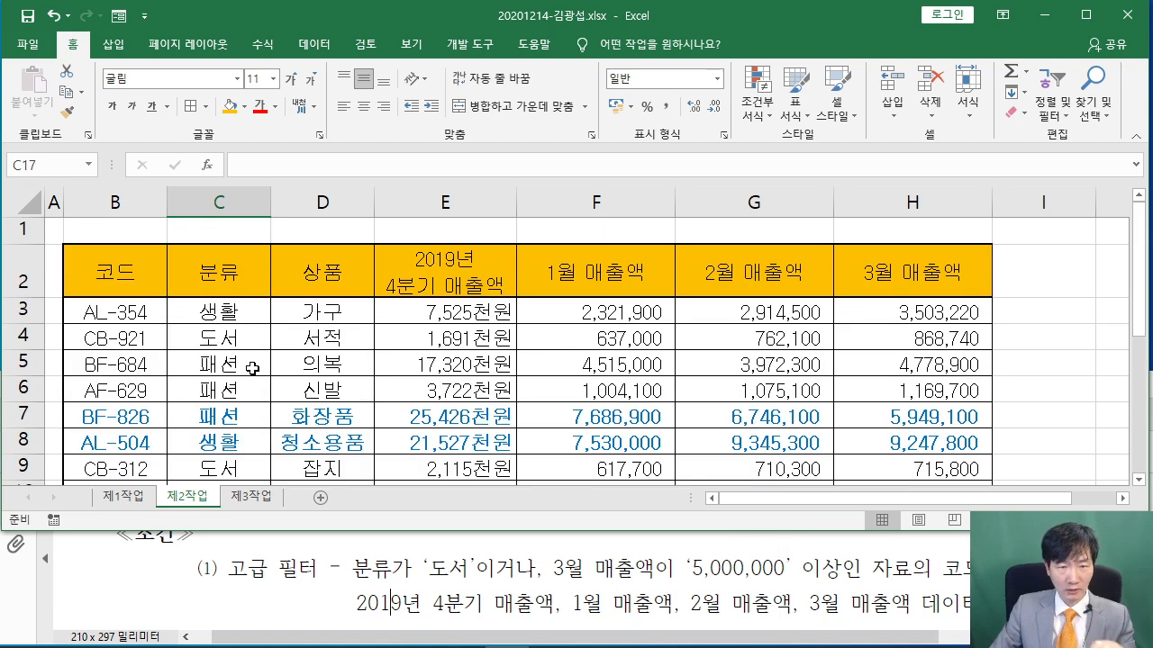
Copy the 코드, 2019년 4분기 매출액 and 1월–3월 매출액 headers from row 2
{"action": "left_click", "coordinate": [645, 548]}
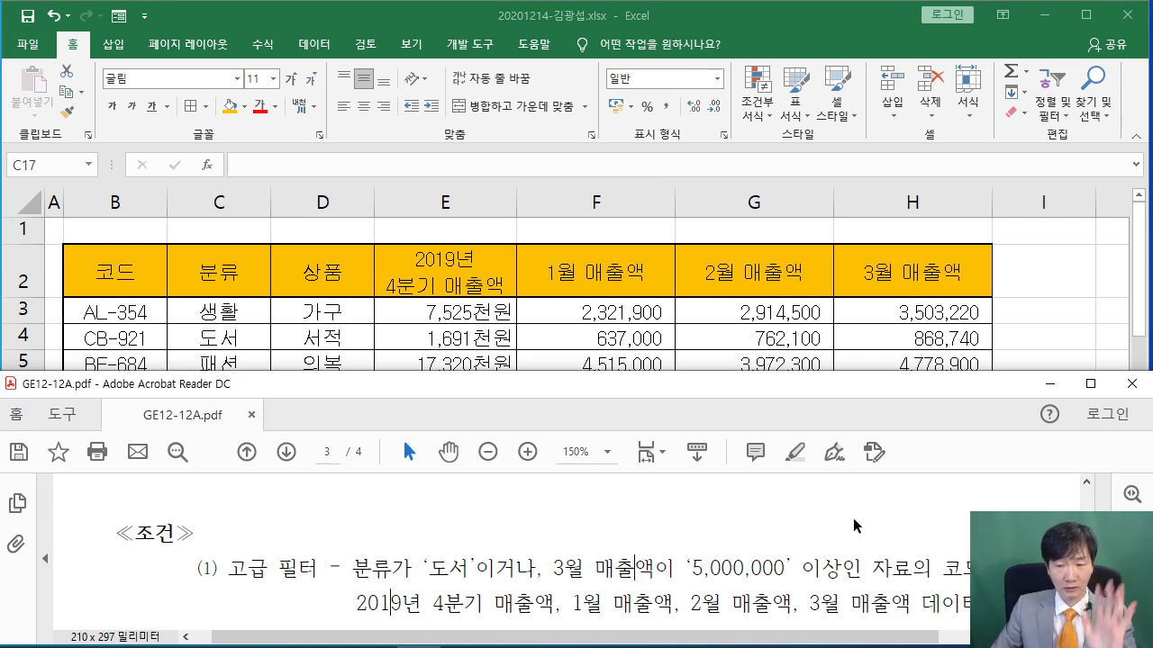
{"action": "double_click", "coordinate": [941, 569]}
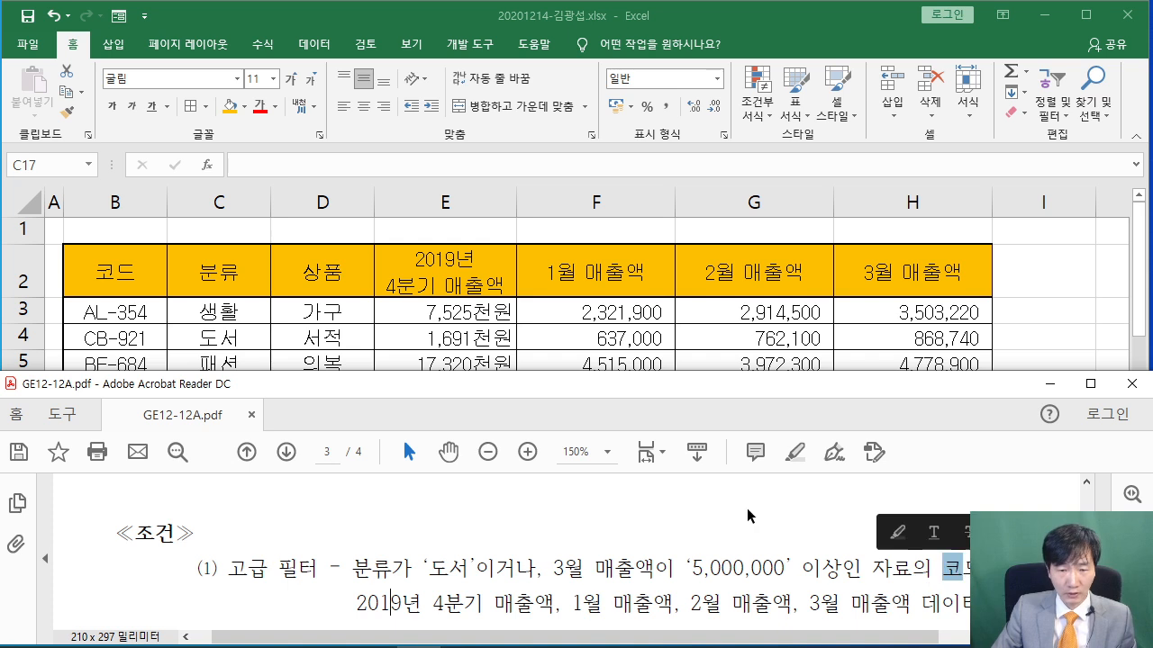
{"action": "left_click", "coordinate": [144, 285]}
{"action": "left_click", "coordinate": [144, 285]}
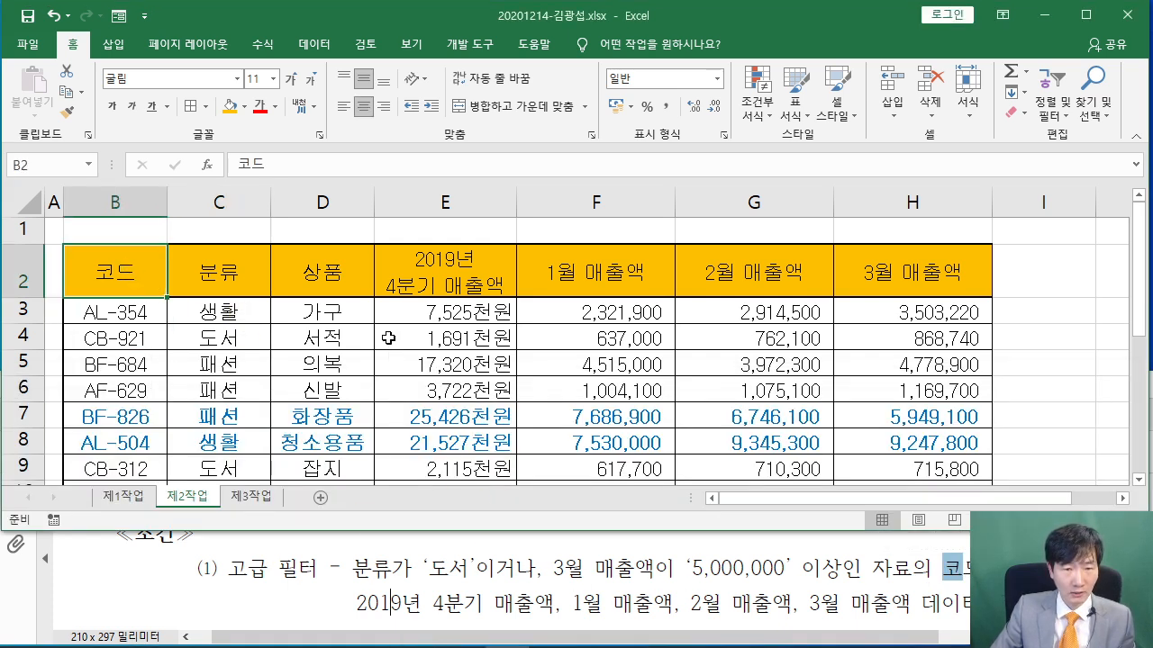
{"action": "left_click", "coordinate": [464, 276], "text": "ctrl"}
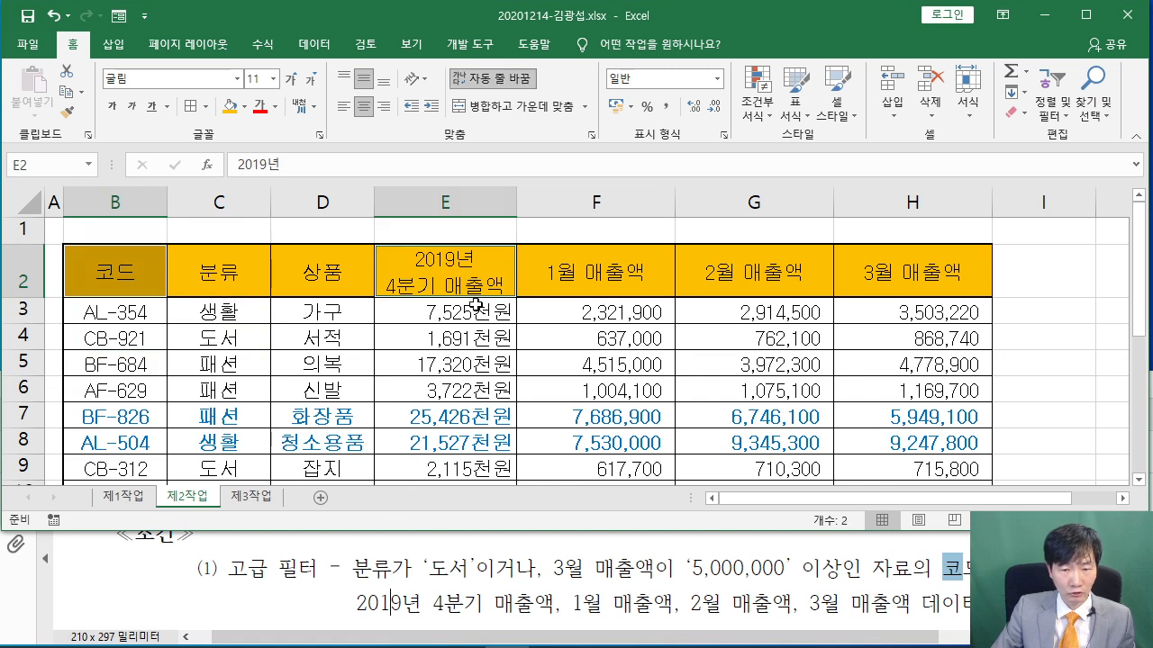
{"action": "left_click_drag", "start_coordinate": [634, 273], "coordinate": [878, 270]}
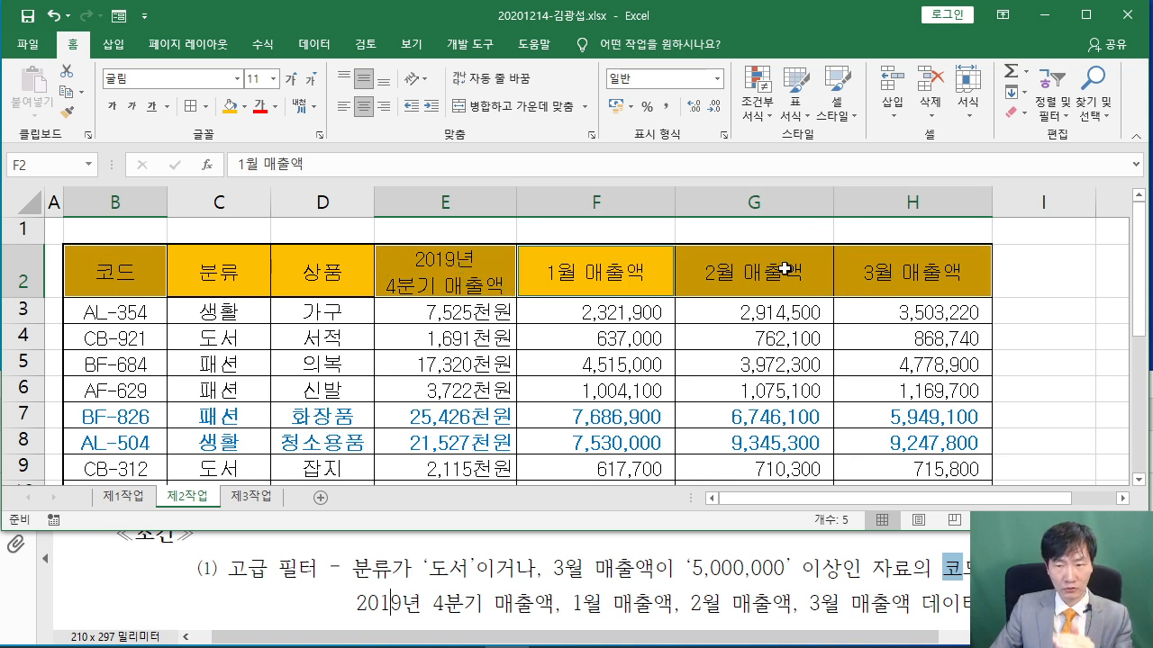
{"action": "left_click", "coordinate": [771, 229]}
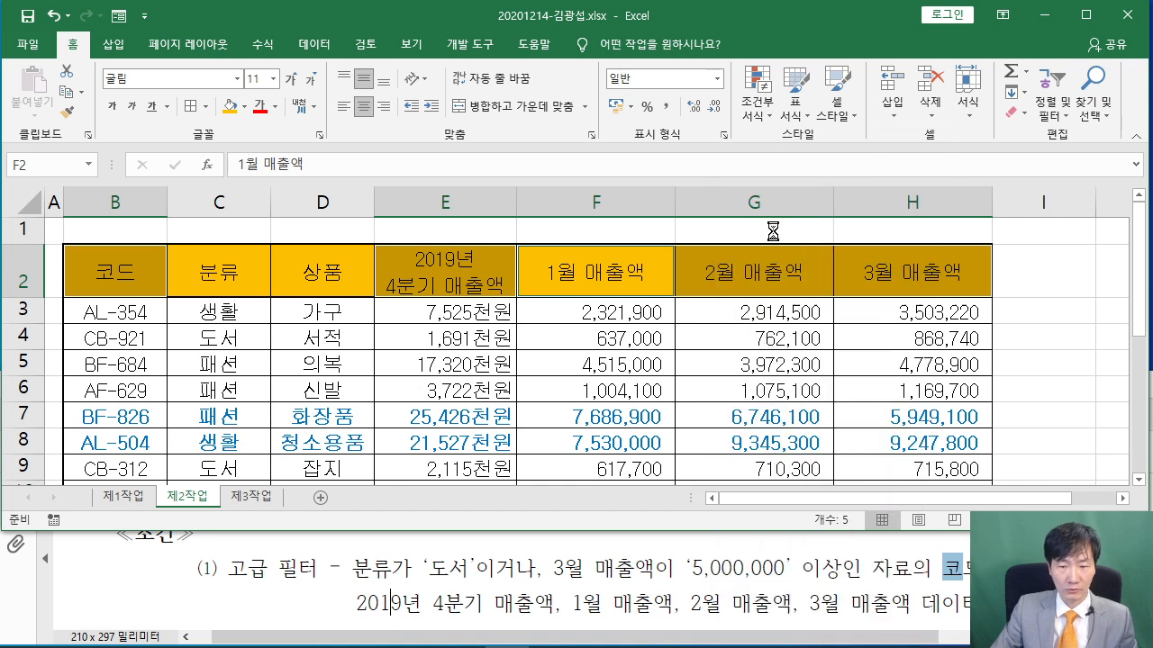
Paste the copied output headers at B18
{"action": "left_click", "coordinate": [577, 565]}
{"action": "scroll", "coordinate": [578, 562], "scroll_direction": "down", "scroll_amount": 2}
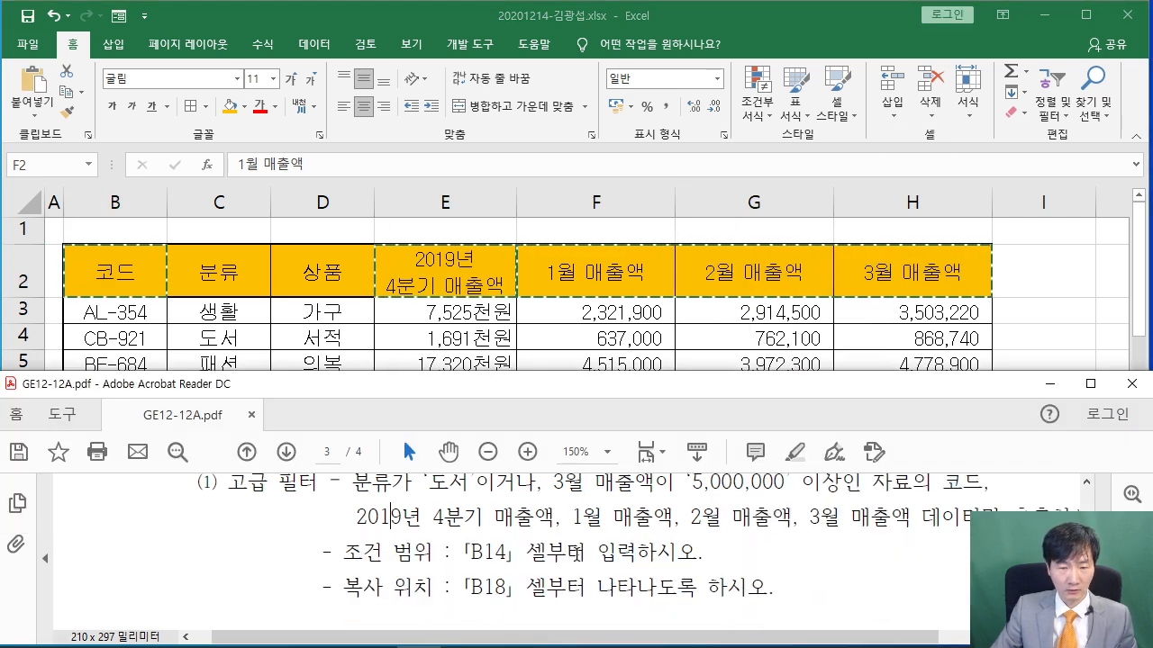
{"action": "left_click", "coordinate": [353, 316]}
{"action": "scroll", "coordinate": [353, 316], "scroll_direction": "down", "scroll_amount": 5}
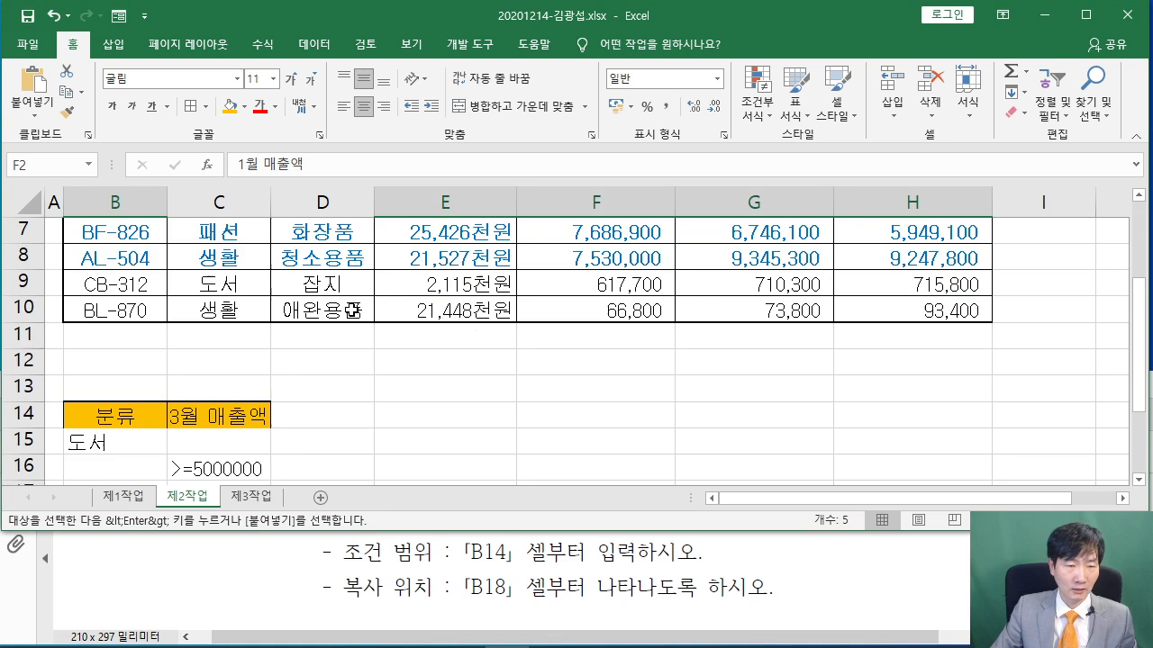
{"action": "right_click", "coordinate": [118, 283]}
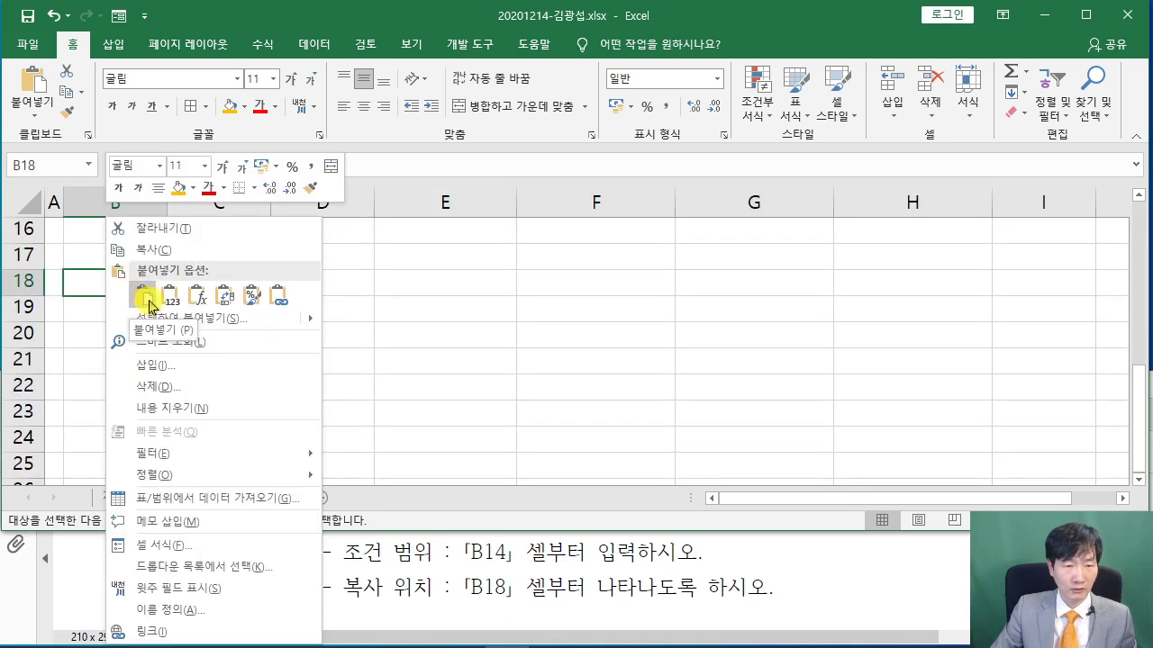
{"action": "left_click", "coordinate": [143, 294]}
{"action": "left_click", "coordinate": [354, 403]}
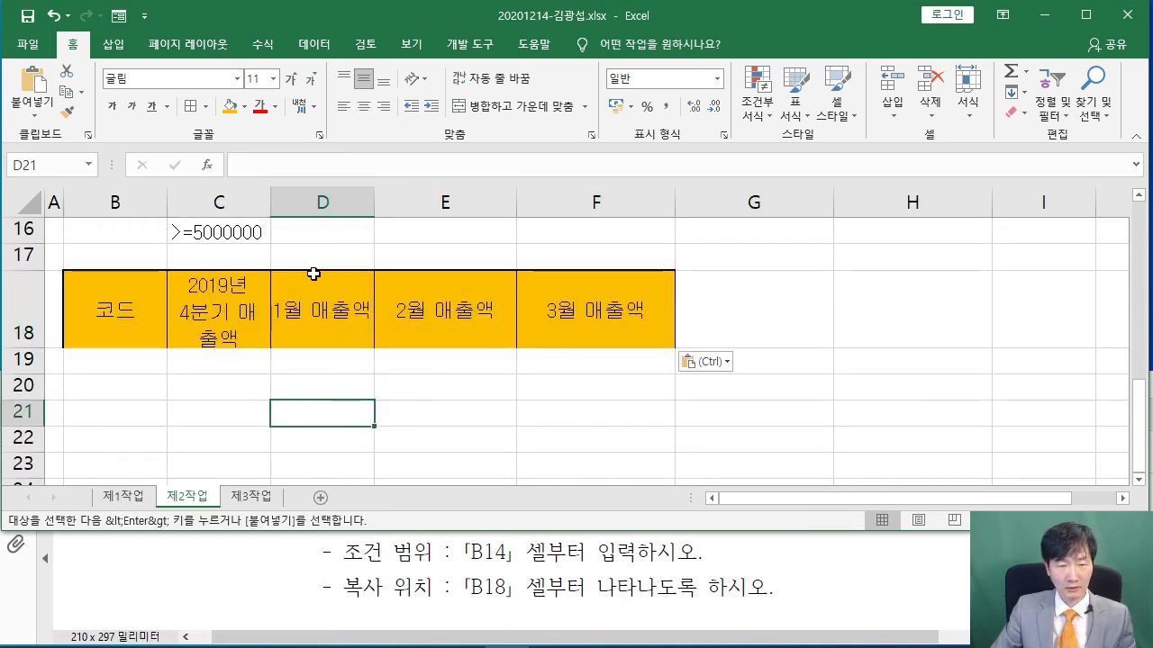
Autofit column C to its header and shorten row 18
{"action": "double_click", "coordinate": [268, 205]}
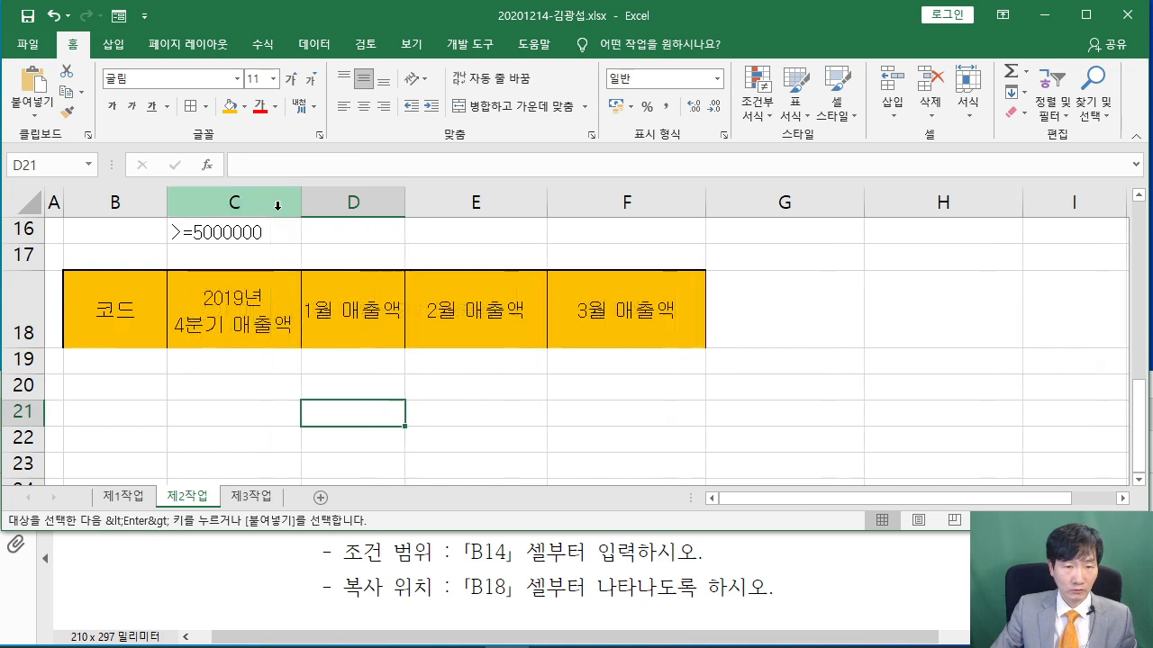
{"action": "left_click_drag", "start_coordinate": [30, 350], "coordinate": [85, 321]}
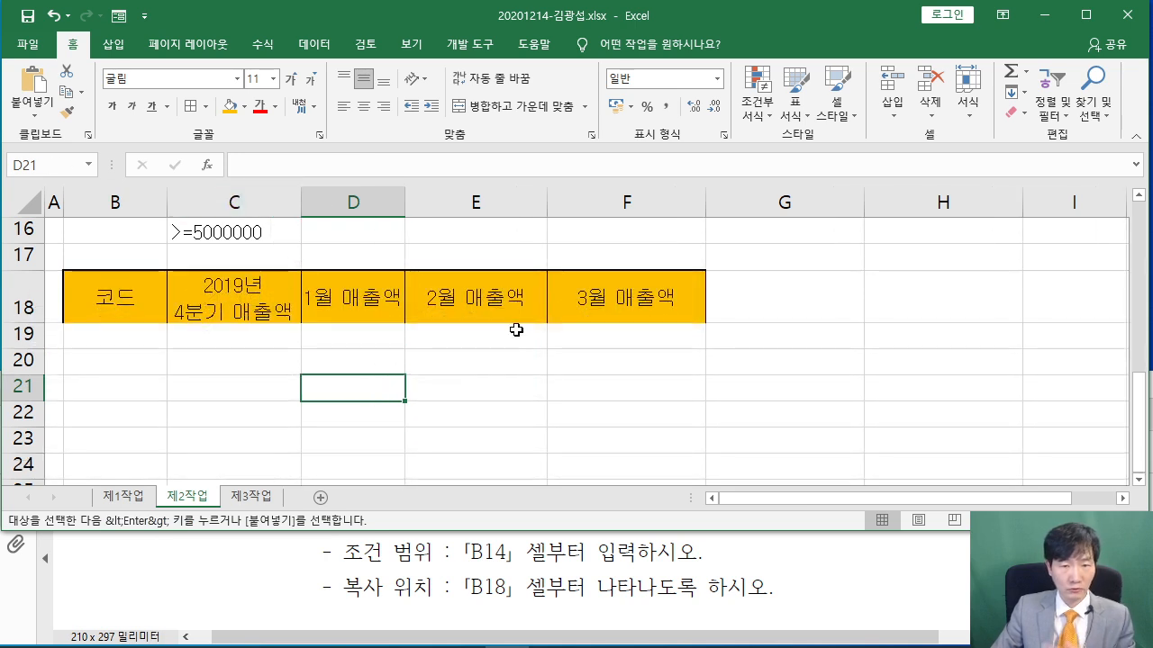
{"action": "left_click", "coordinate": [551, 362]}
{"action": "scroll", "coordinate": [374, 386], "scroll_direction": "up", "scroll_amount": 1}
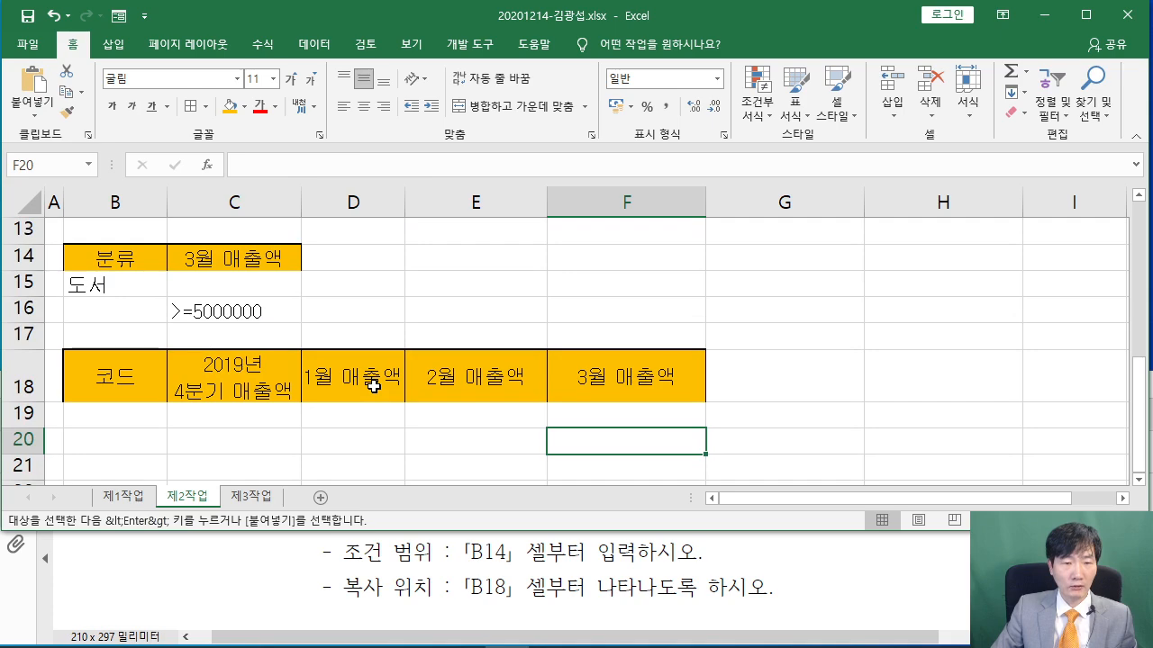
{"action": "scroll", "coordinate": [580, 346], "scroll_direction": "up", "scroll_amount": 4}
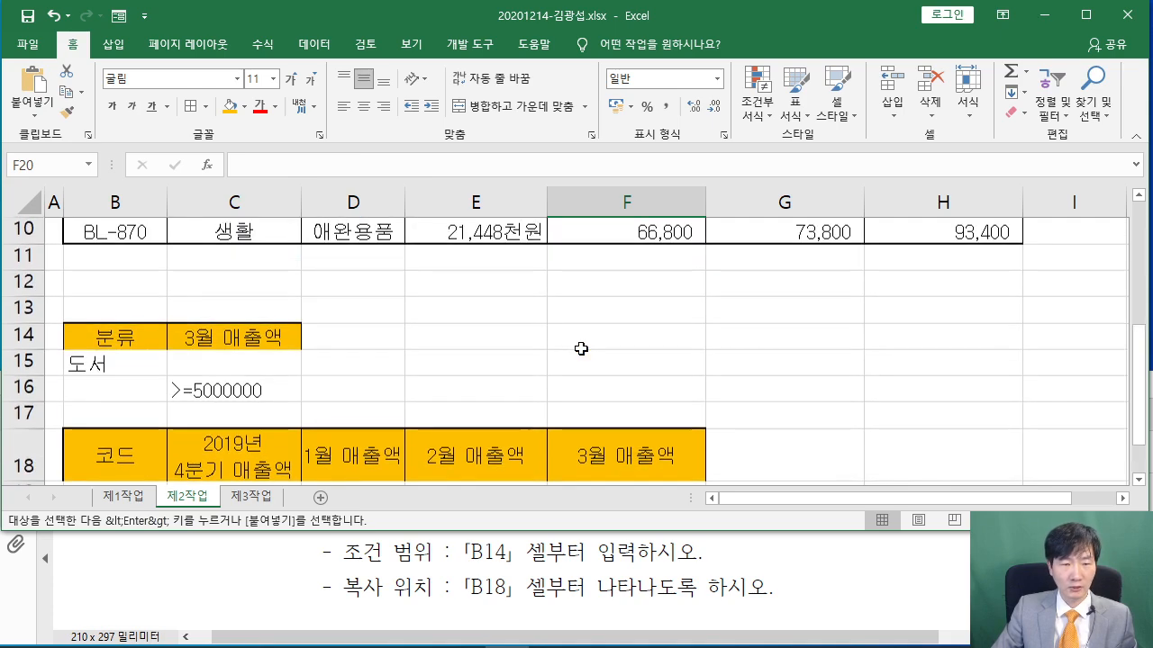
{"action": "scroll", "coordinate": [580, 346], "scroll_direction": "down", "scroll_amount": 1}
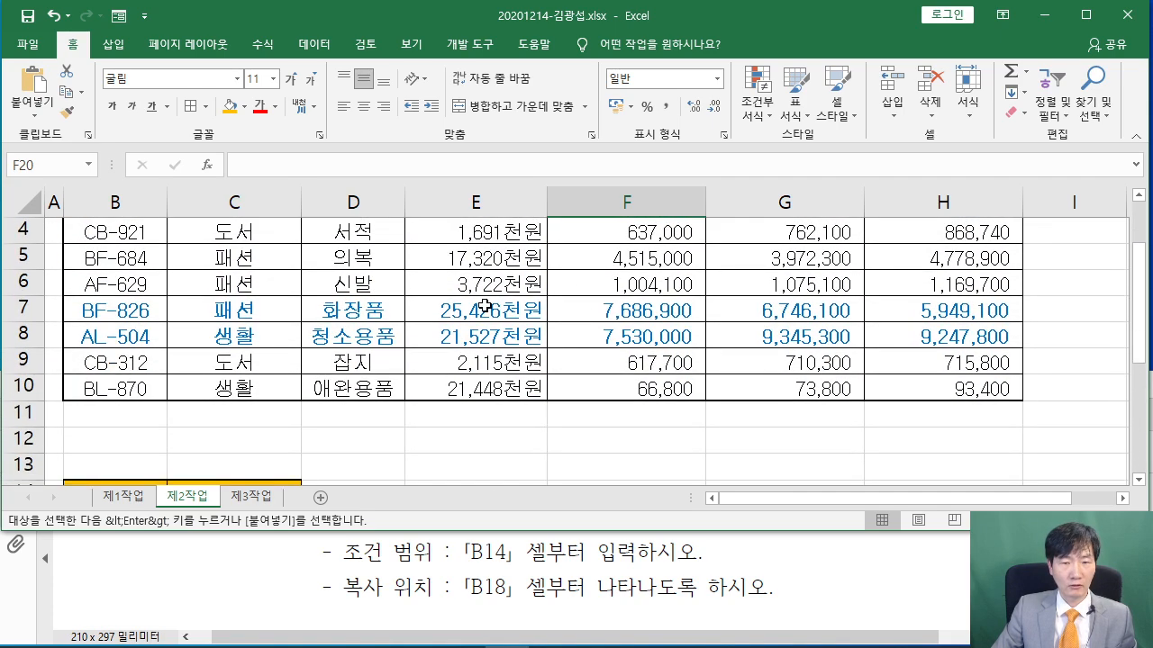
Run an Advanced Filter with criteria B14:C16, copying results to B18:F18
{"action": "left_click", "coordinate": [471, 258]}
{"action": "scroll", "coordinate": [486, 270], "scroll_direction": "up", "scroll_amount": 1}
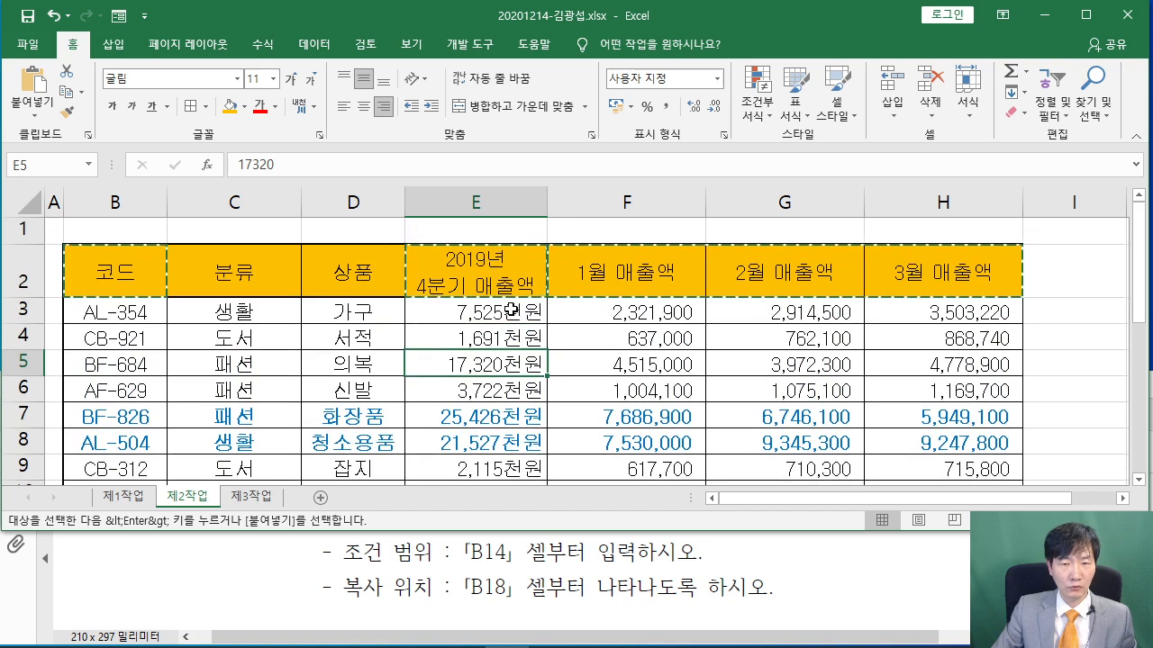
{"action": "left_click", "coordinate": [313, 44]}
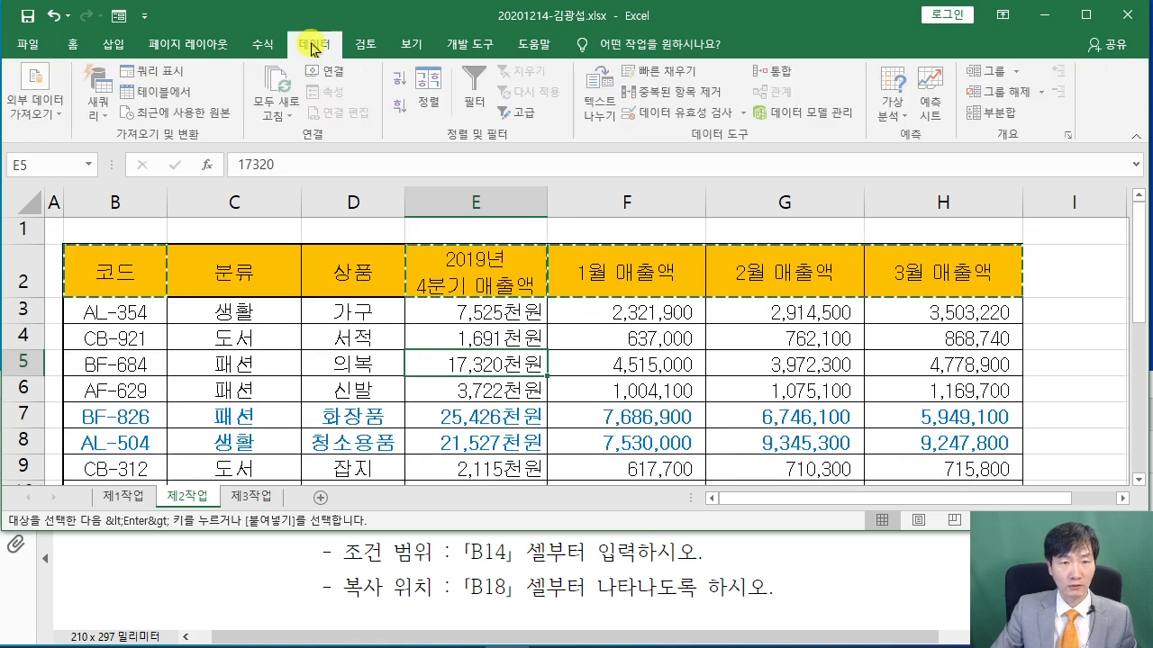
{"action": "left_click", "coordinate": [528, 113]}
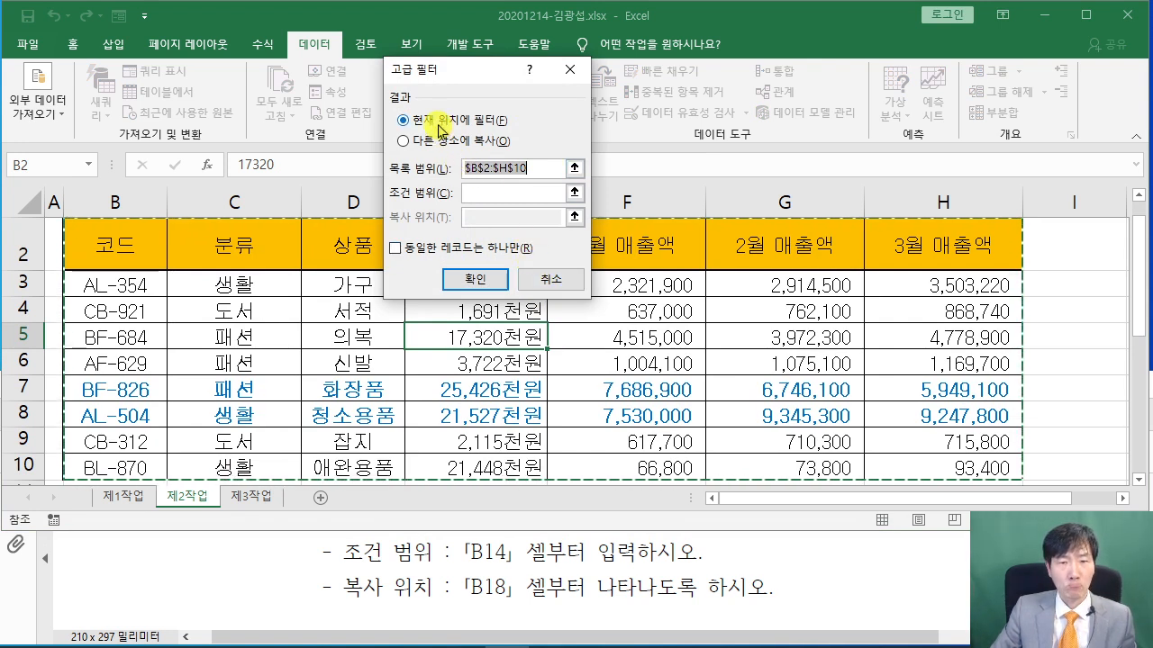
{"action": "left_click", "coordinate": [404, 142]}
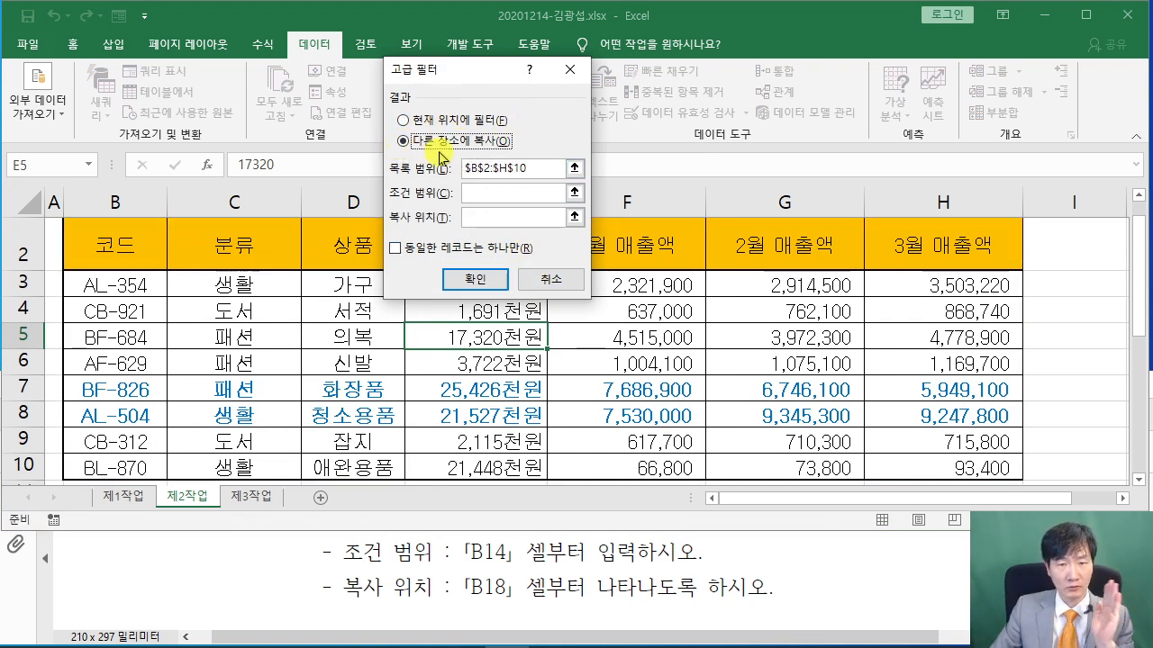
{"action": "left_click", "coordinate": [485, 191]}
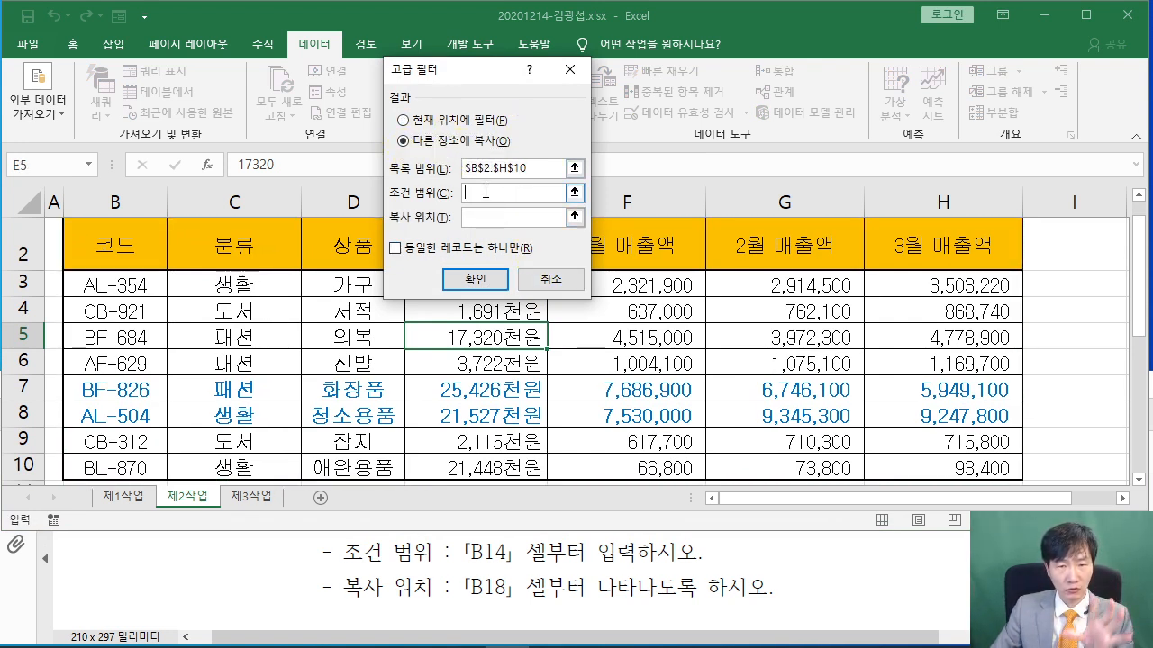
{"action": "scroll", "coordinate": [262, 294], "scroll_direction": "down", "scroll_amount": 3}
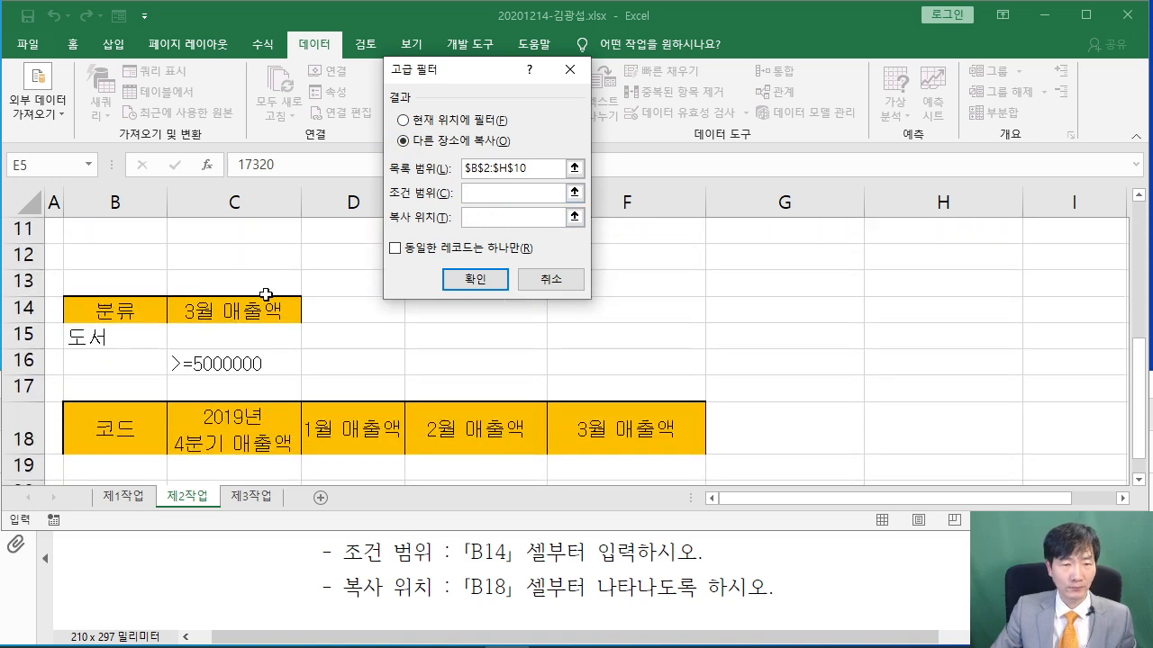
{"action": "left_click_drag", "start_coordinate": [93, 307], "coordinate": [280, 354]}
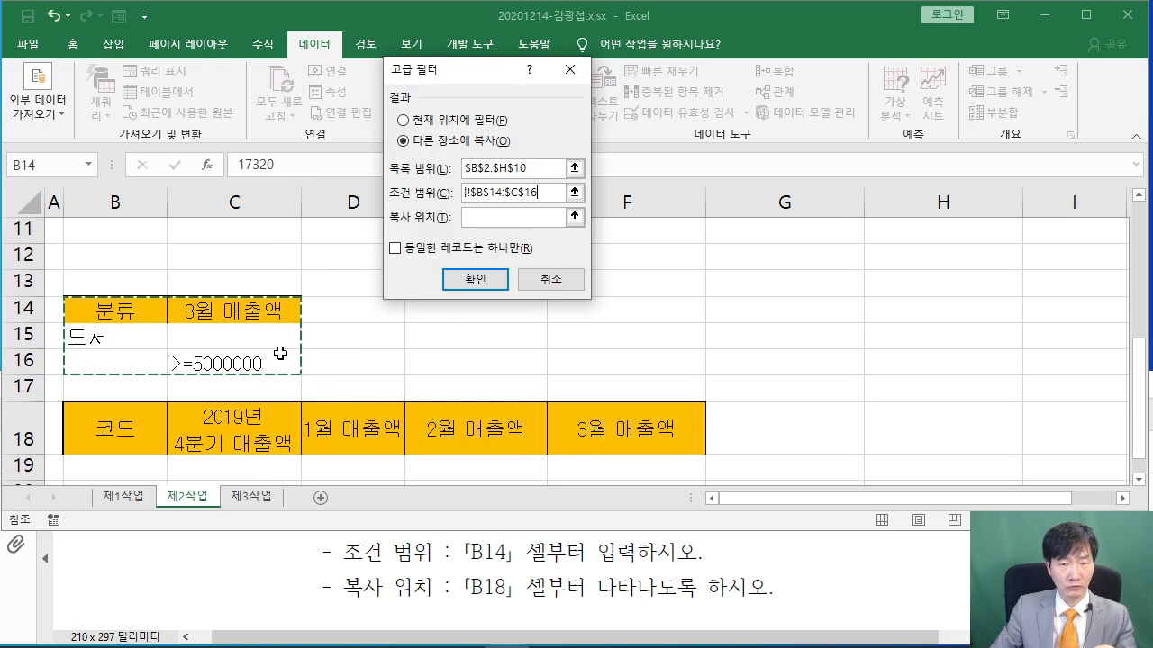
{"action": "left_click", "coordinate": [560, 217]}
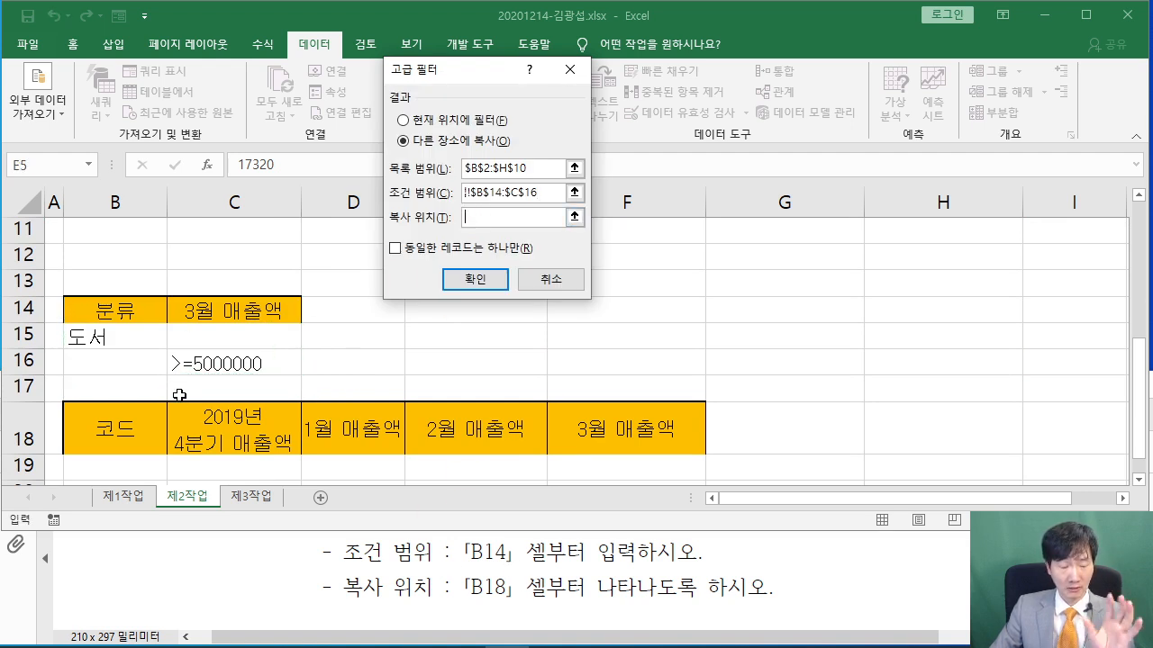
{"action": "left_click_drag", "start_coordinate": [107, 436], "coordinate": [631, 416]}
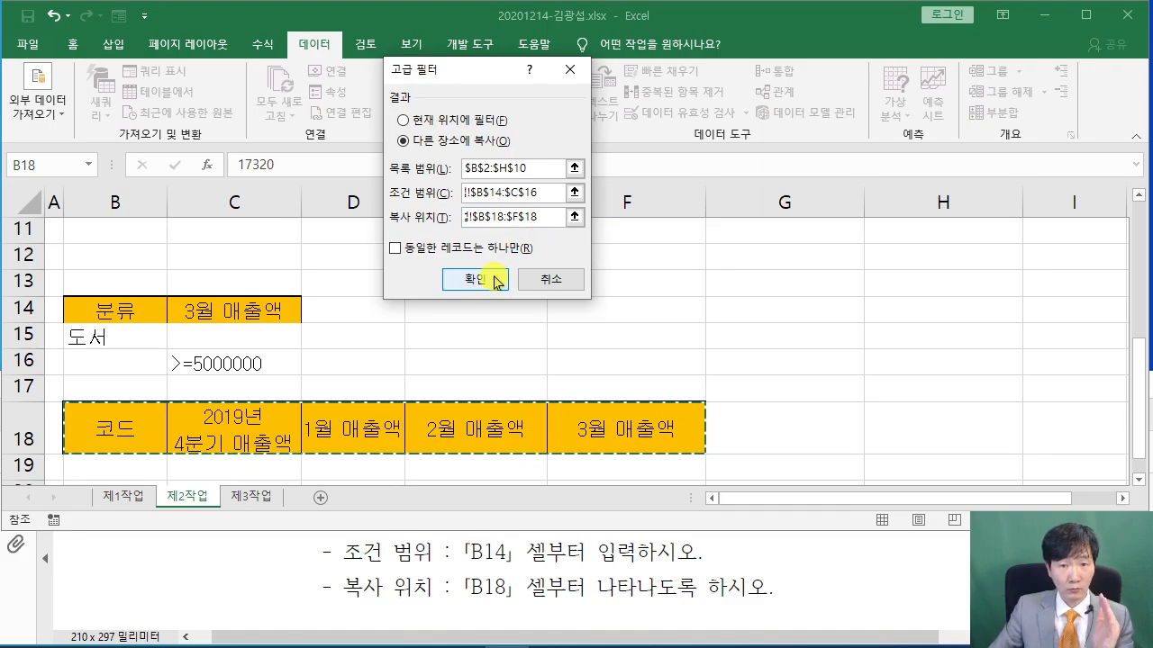
{"action": "left_click", "coordinate": [470, 497]}
{"action": "scroll", "coordinate": [549, 257], "scroll_direction": "up", "scroll_amount": 1}
Widen column D so the 1월 매출액 figures show instead of ######
{"action": "scroll", "coordinate": [555, 289], "scroll_direction": "down", "scroll_amount": 4}
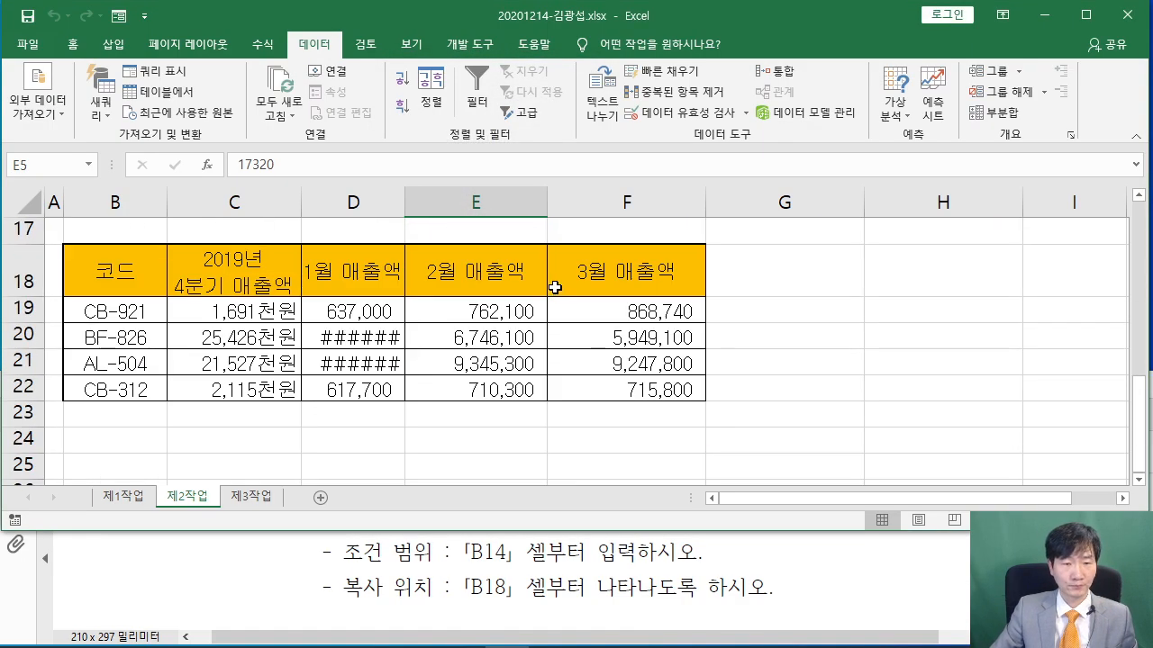
{"action": "left_click_drag", "start_coordinate": [402, 203], "coordinate": [436, 227]}
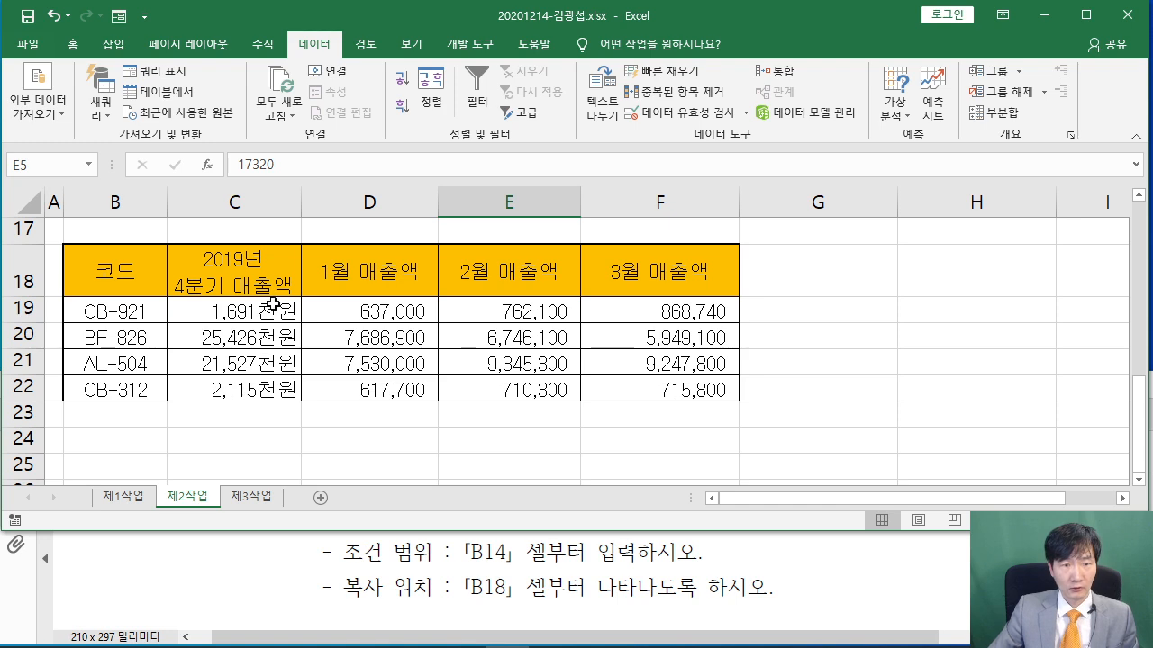
{"action": "scroll", "coordinate": [410, 382], "scroll_direction": "up", "scroll_amount": 1}
{"action": "scroll", "coordinate": [235, 389], "scroll_direction": "down", "scroll_amount": 1}
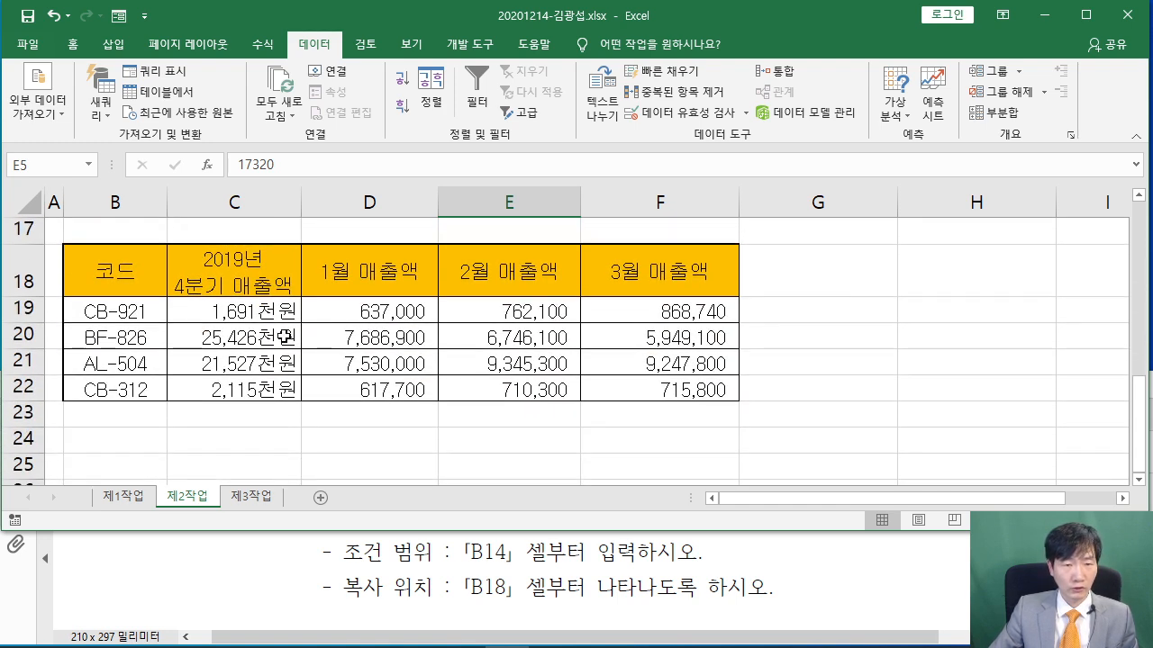
{"action": "scroll", "coordinate": [285, 337], "scroll_direction": "up", "scroll_amount": 1}
{"action": "scroll", "coordinate": [638, 386], "scroll_direction": "down", "scroll_amount": 1}
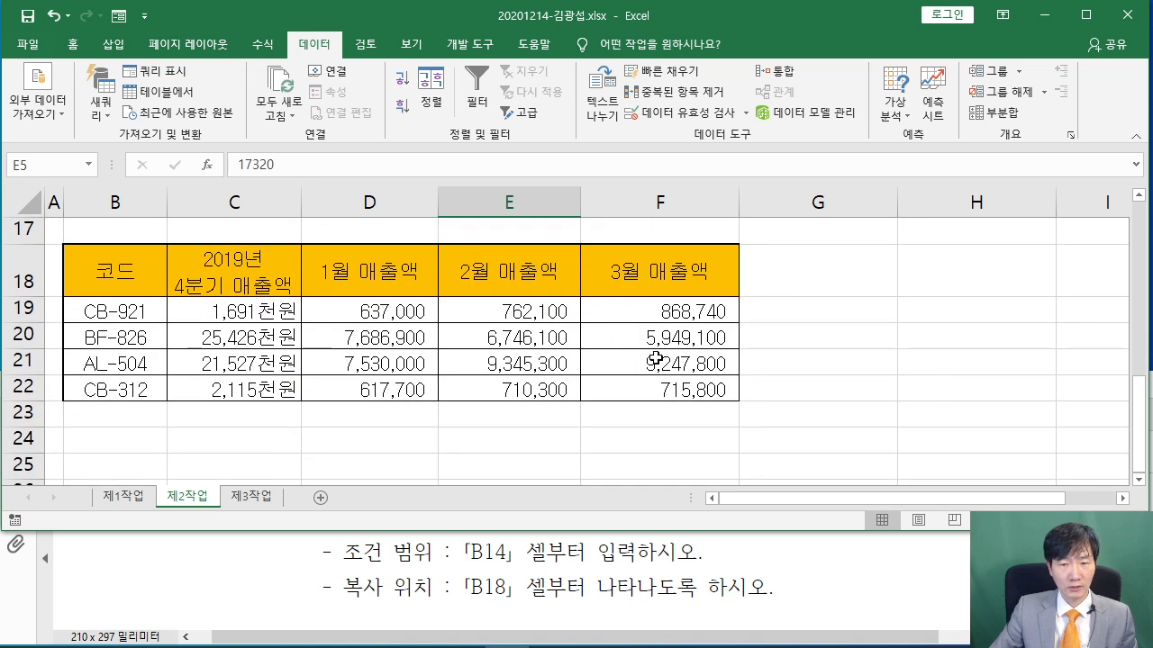
{"action": "left_click", "coordinate": [681, 311]}
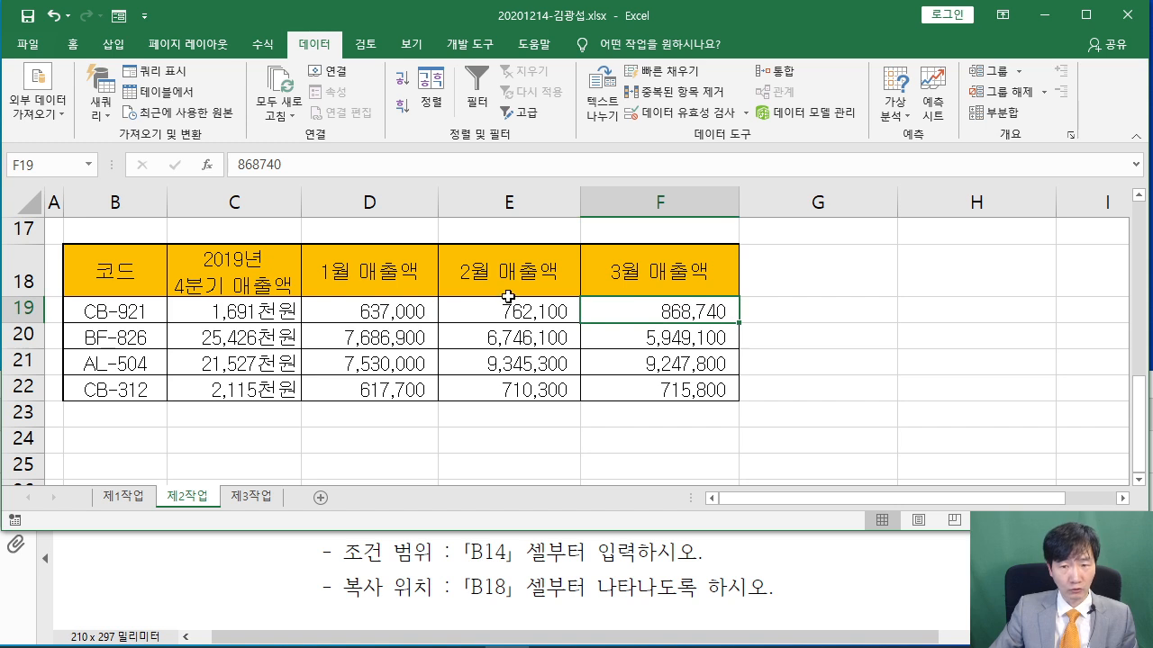
{"action": "left_click", "coordinate": [815, 366]}
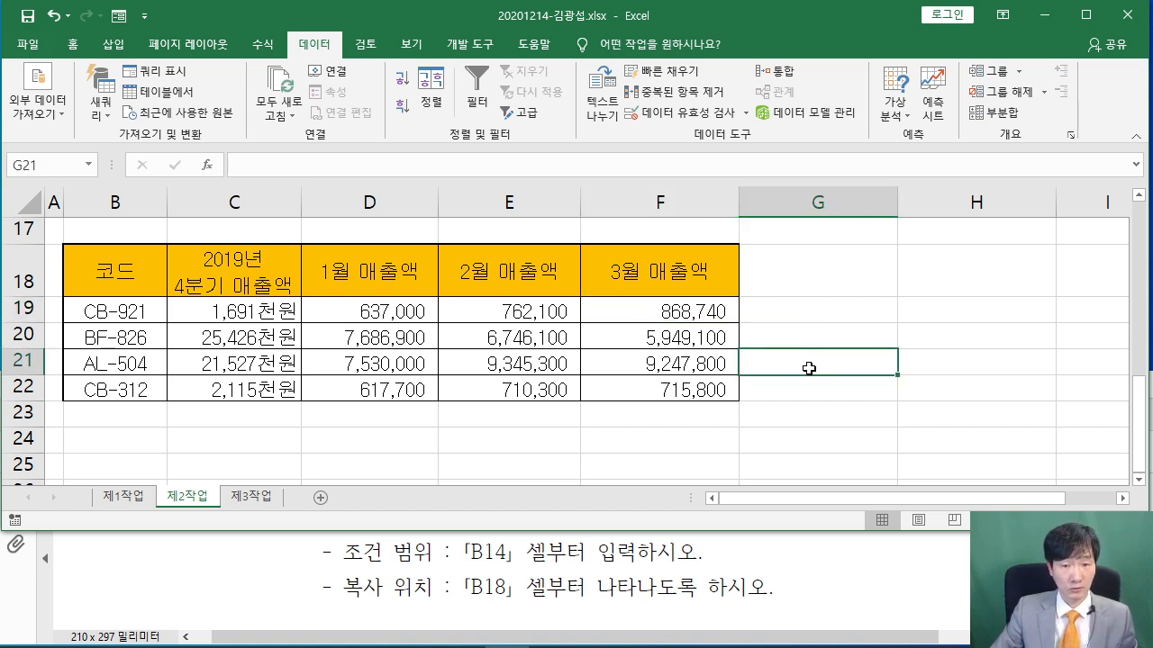
Compare the results with the instructions PDF and select the extracted table B18:F22
{"action": "left_click", "coordinate": [563, 551]}
{"action": "scroll", "coordinate": [556, 297], "scroll_direction": "up", "scroll_amount": 1}
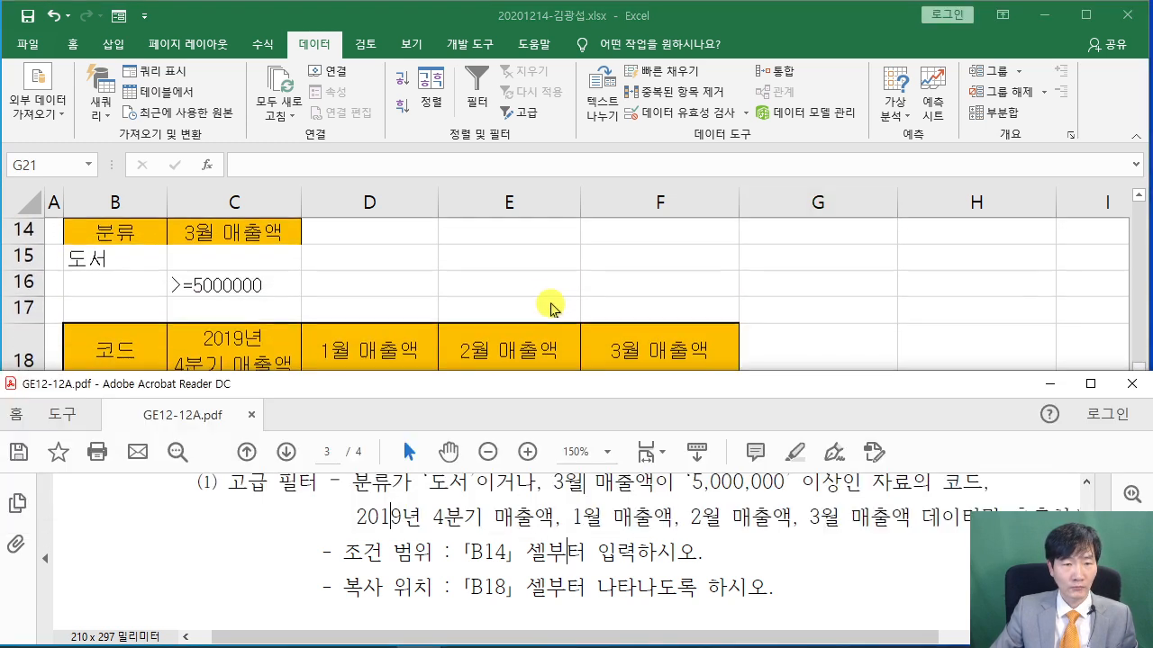
{"action": "scroll", "coordinate": [456, 541], "scroll_direction": "down", "scroll_amount": 3}
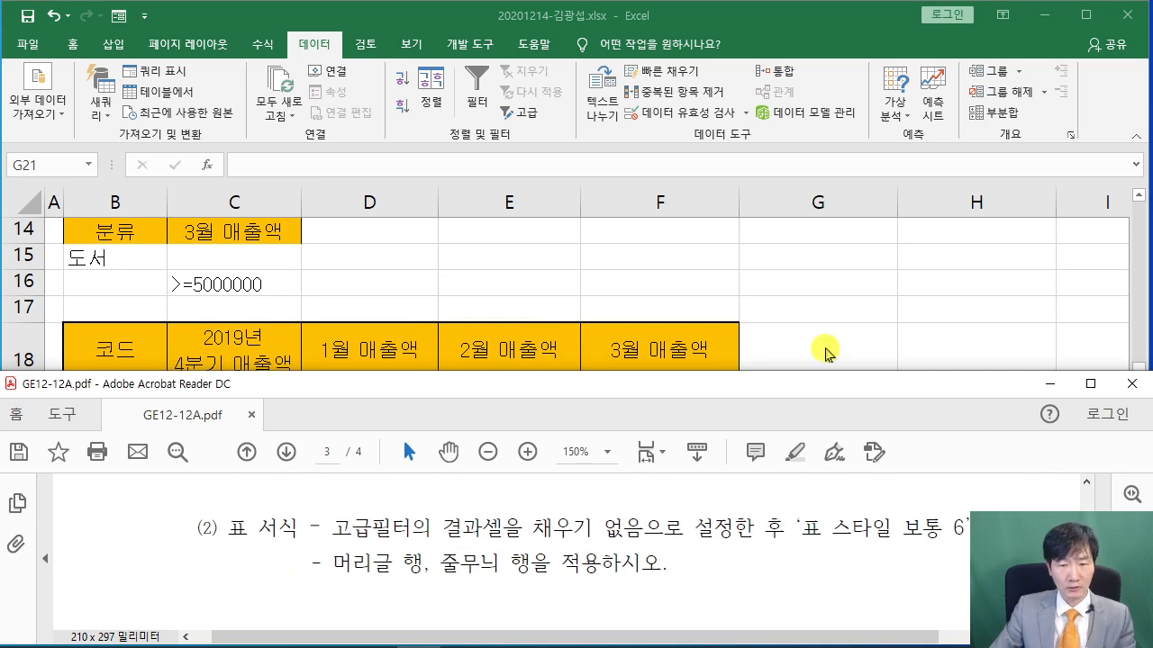
{"action": "scroll", "coordinate": [677, 529], "scroll_direction": "up", "scroll_amount": 1}
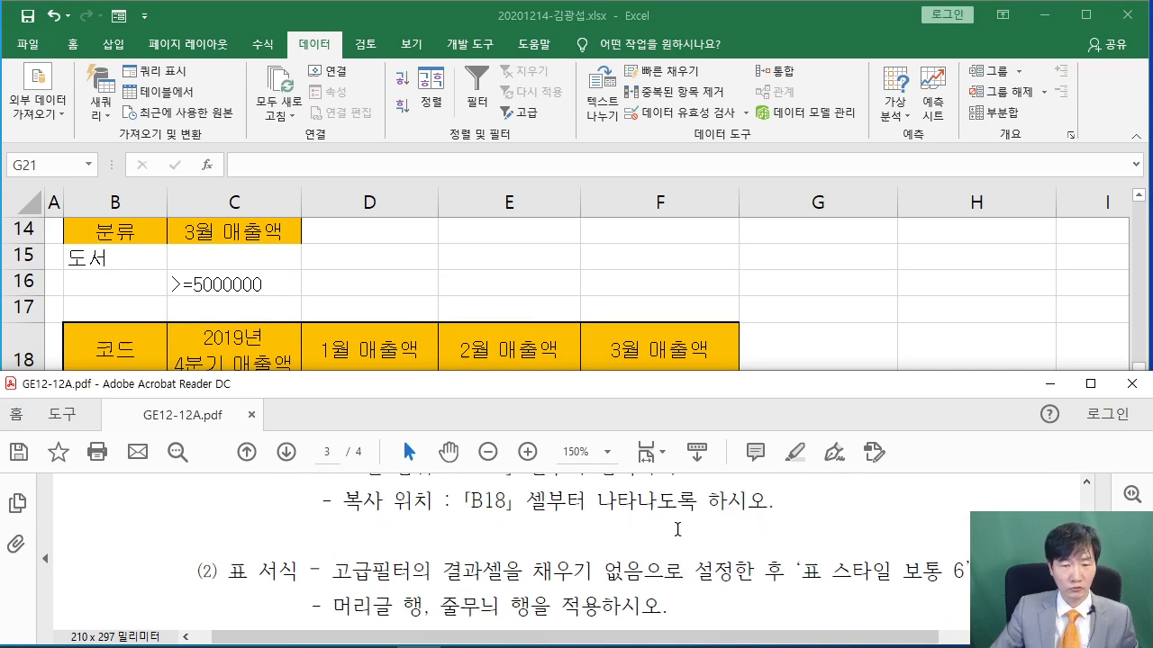
{"action": "left_click", "coordinate": [818, 322]}
{"action": "left_click_drag", "start_coordinate": [105, 350], "coordinate": [680, 467]}
{"action": "scroll", "coordinate": [677, 432], "scroll_direction": "down", "scroll_amount": 1}
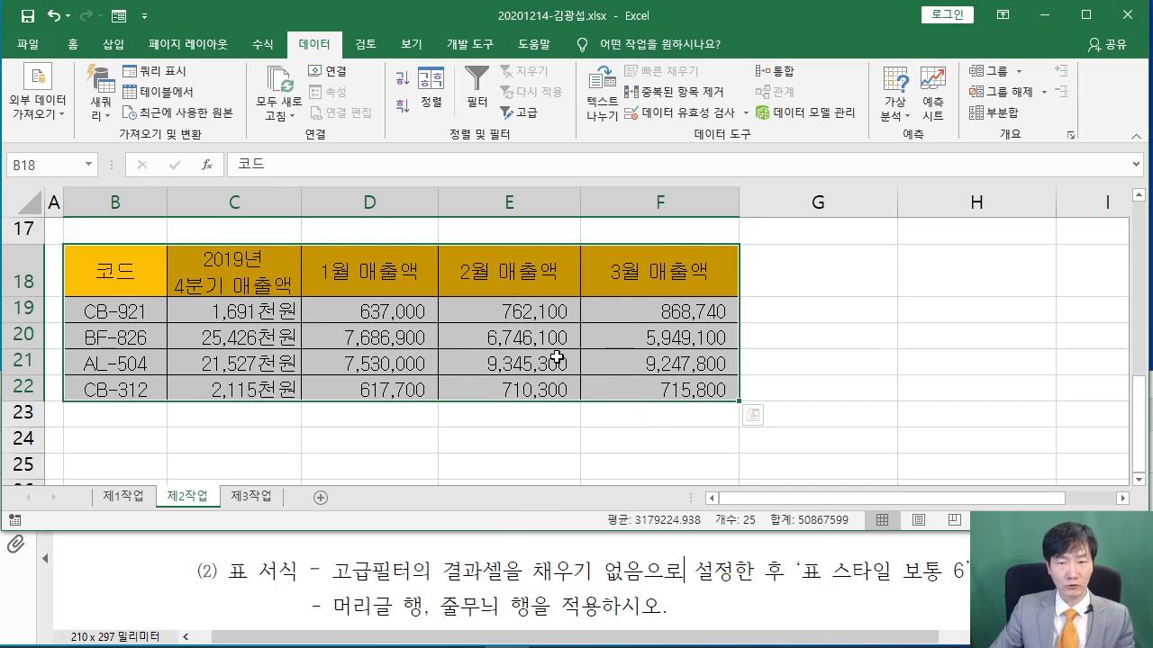
Set the fill of B18:F22 to No Fill
{"action": "left_click", "coordinate": [71, 44]}
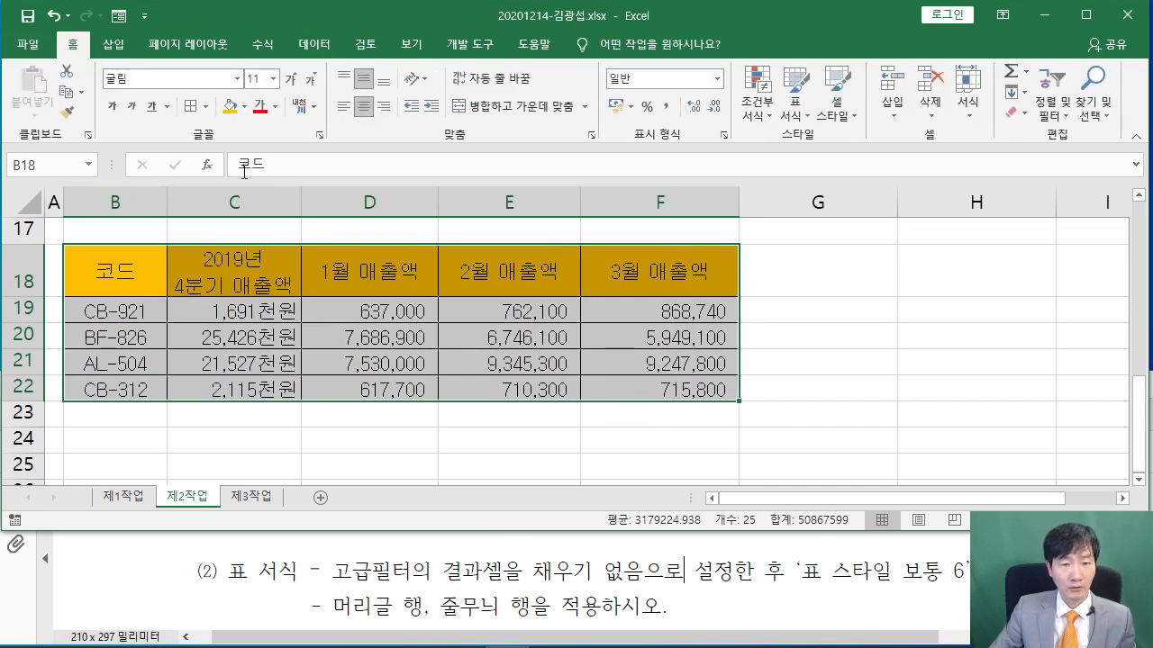
{"action": "left_click", "coordinate": [244, 106]}
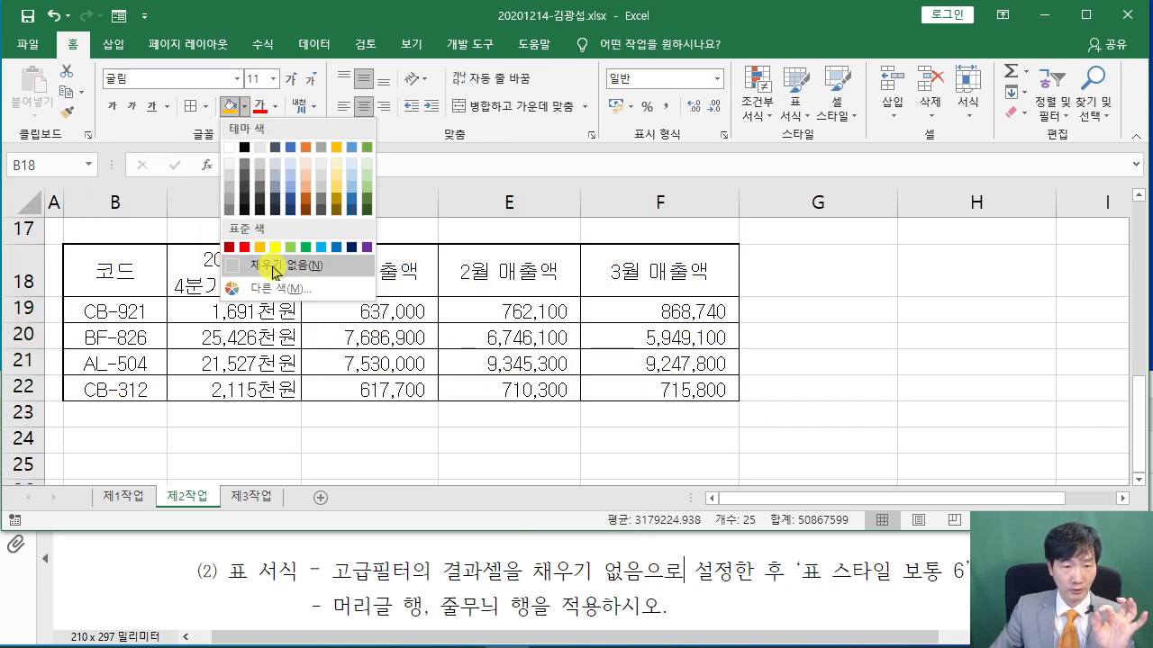
{"action": "left_click", "coordinate": [274, 267]}
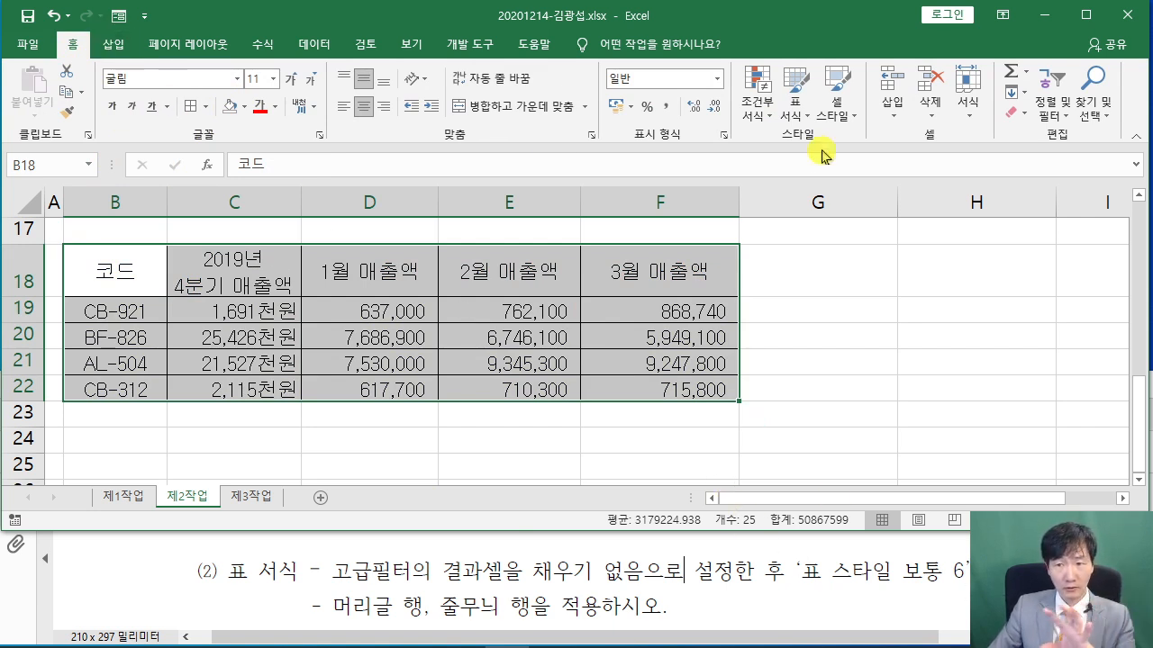
Format B18:F22 as a table with the blue 표 스타일 보통 6 style
{"action": "key", "text": "ctrl+2"}
{"action": "mouse_move", "coordinate": [769, 58]}
{"action": "left_mouse_down"}
{"action": "mouse_move", "coordinate": [830, 121]}
{"action": "mouse_move", "coordinate": [908, 330]}
{"action": "left_mouse_up"}
{"action": "key", "text": "Escape"}
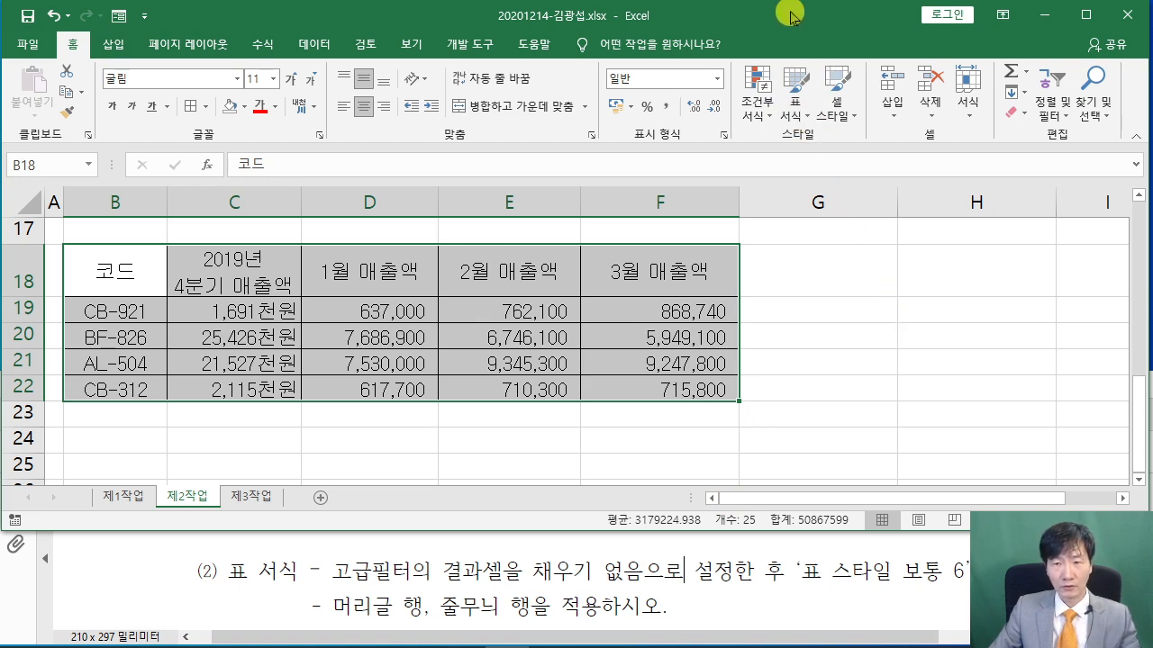
{"action": "left_click", "coordinate": [796, 106]}
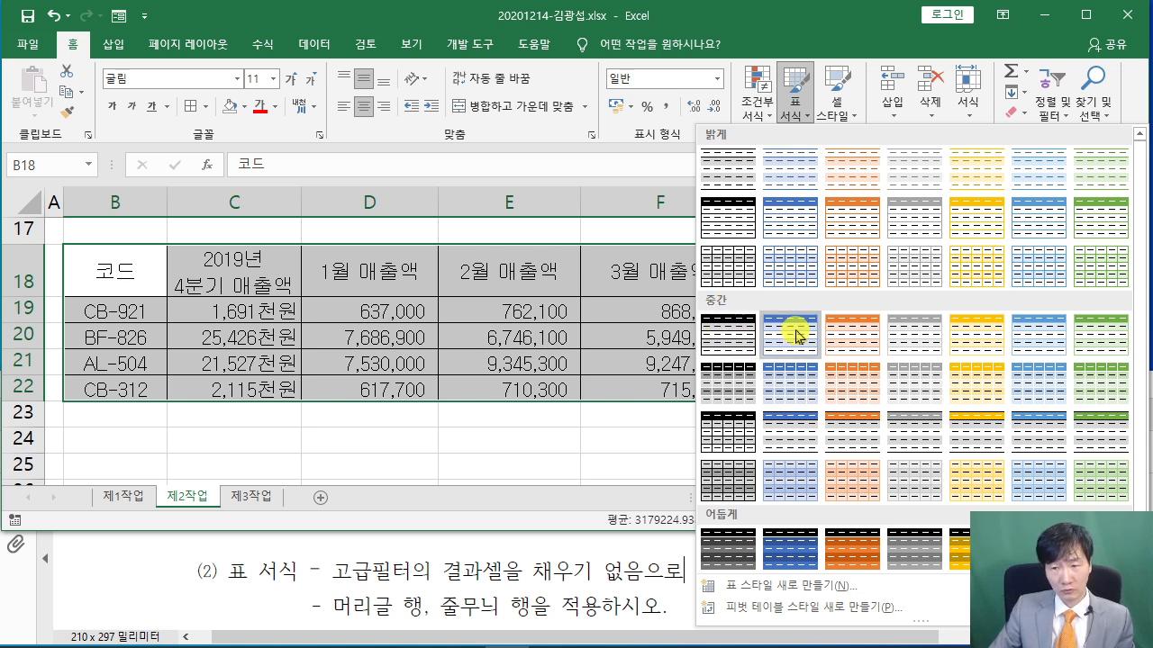
{"action": "left_click", "coordinate": [1033, 333]}
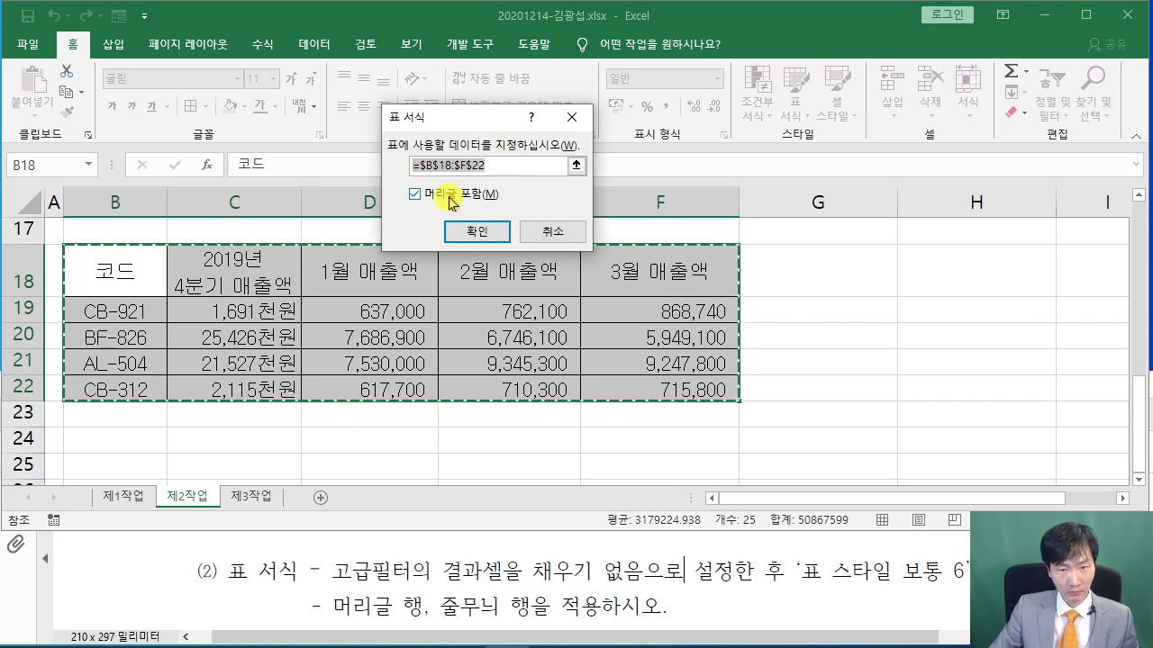
Confirm B18:F22 as a table with headers and click away to see its banded 표 스타일 보통 6 look
{"action": "left_click", "coordinate": [470, 235]}
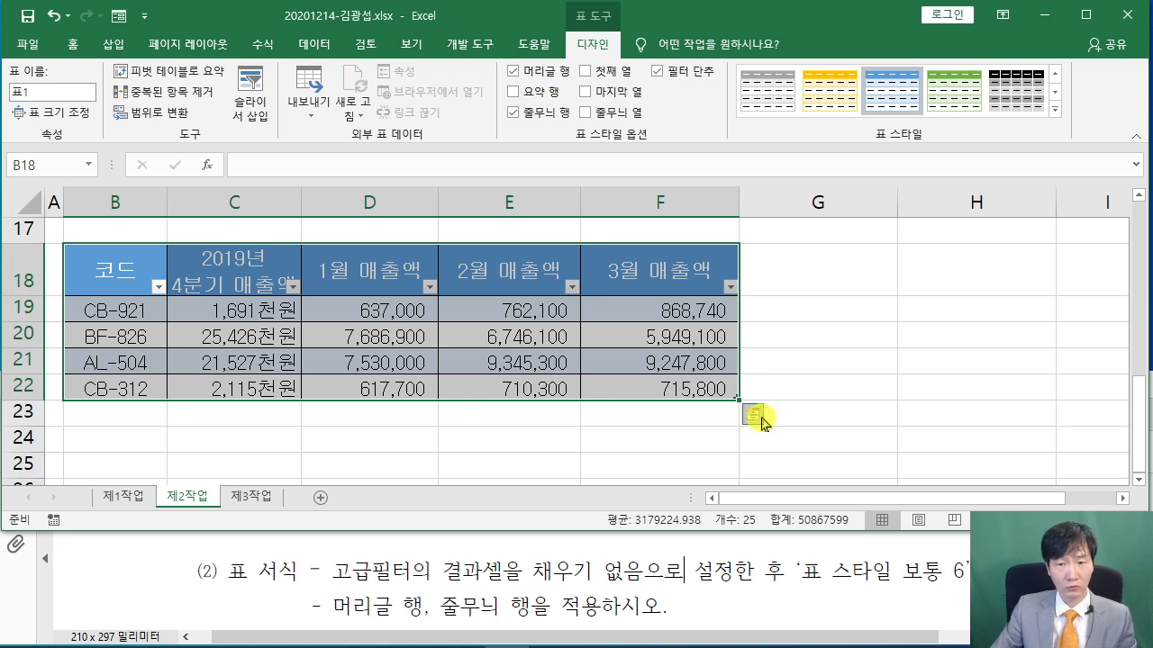
{"action": "left_click", "coordinate": [847, 397]}
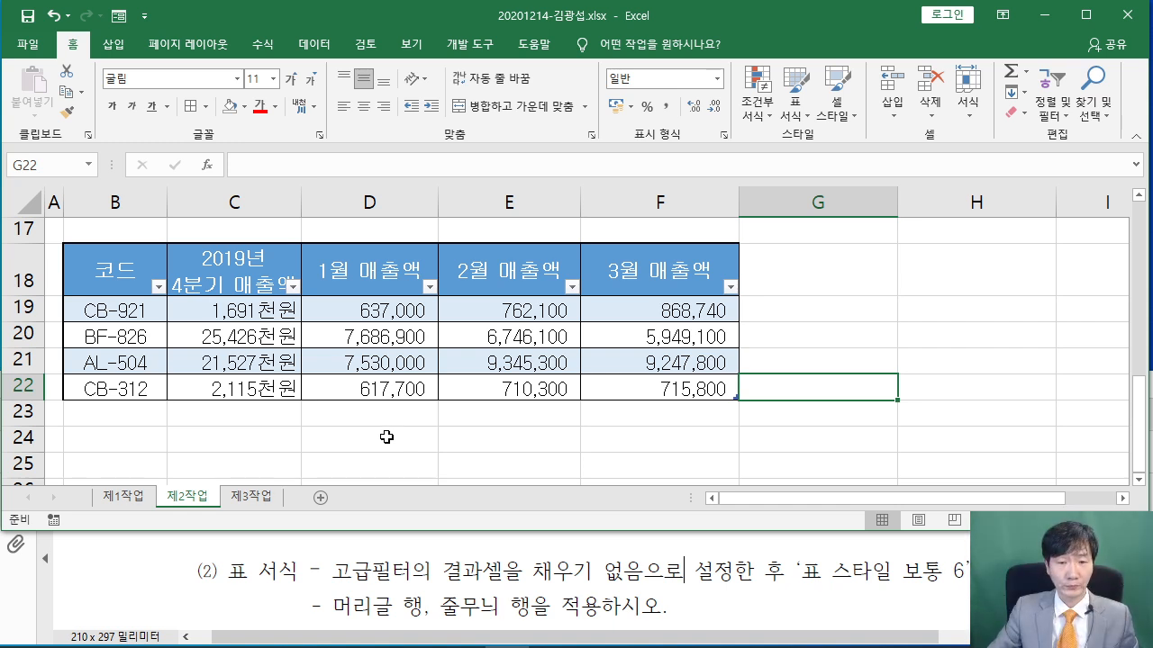
{"action": "left_click", "coordinate": [378, 438]}
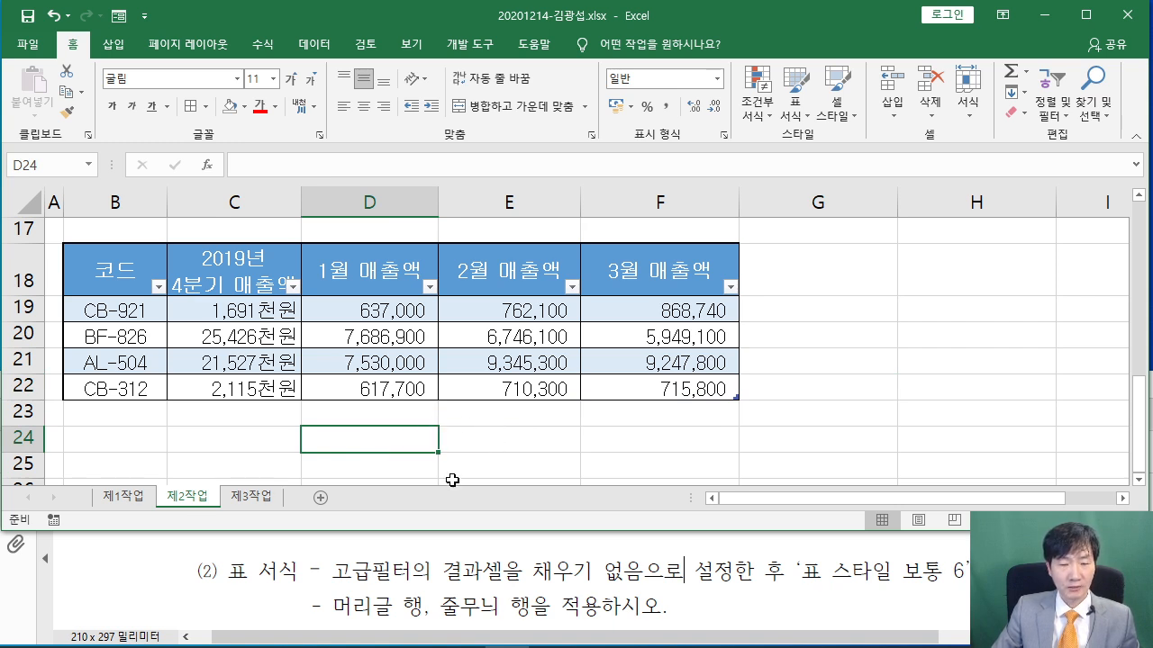
{"action": "left_click", "coordinate": [397, 563]}
Read the pivot table task instructions in the exam PDF
{"action": "scroll", "coordinate": [401, 558], "scroll_direction": "down", "scroll_amount": 3}
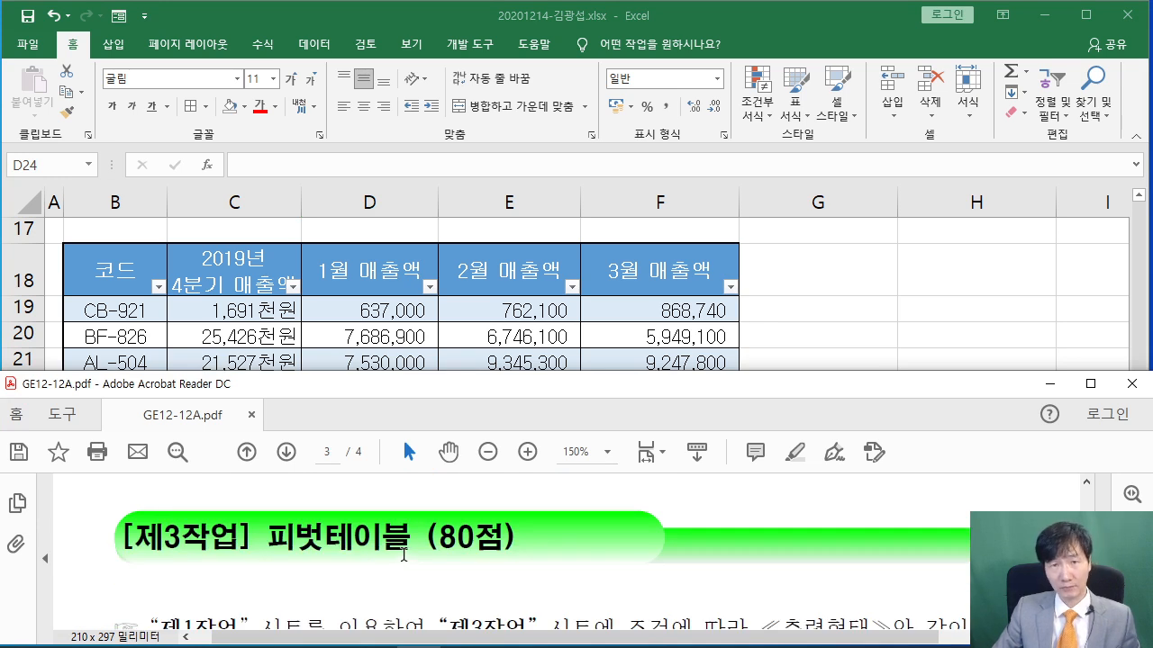
{"action": "scroll", "coordinate": [403, 554], "scroll_direction": "down", "scroll_amount": 1}
{"action": "left_click_drag", "start_coordinate": [150, 544], "coordinate": [915, 543]}
{"action": "left_click", "coordinate": [650, 543]}
{"action": "left_click", "coordinate": [850, 290]}
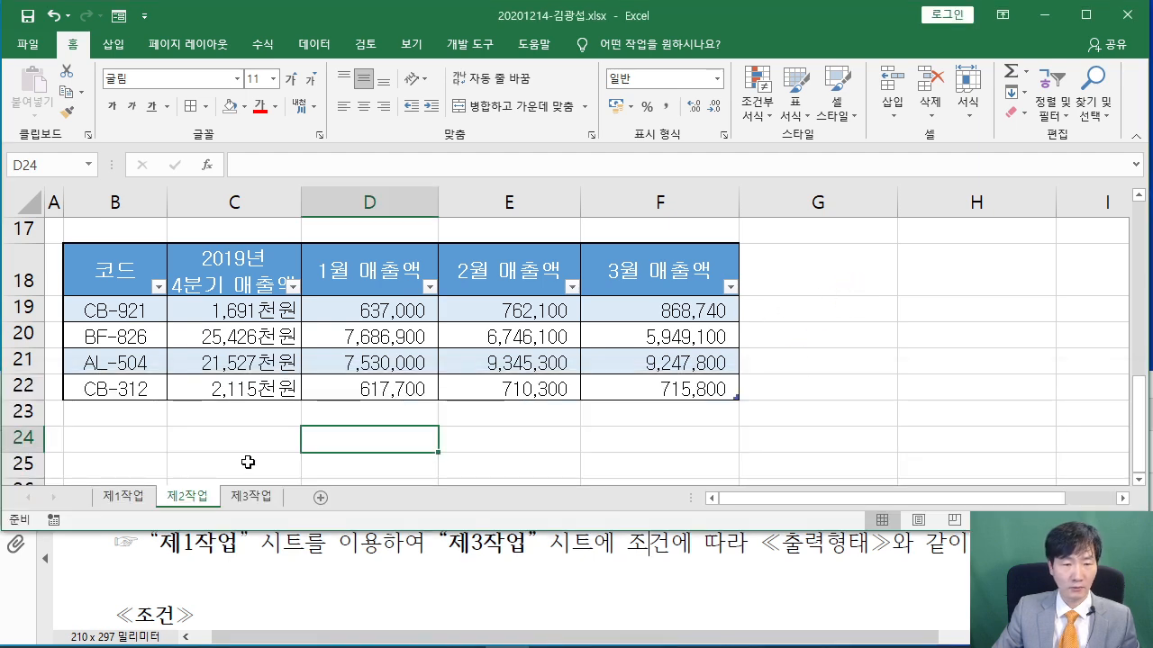
Switch to the 제1작업 sheet and look over the shopping sales table
{"action": "left_click", "coordinate": [126, 496]}
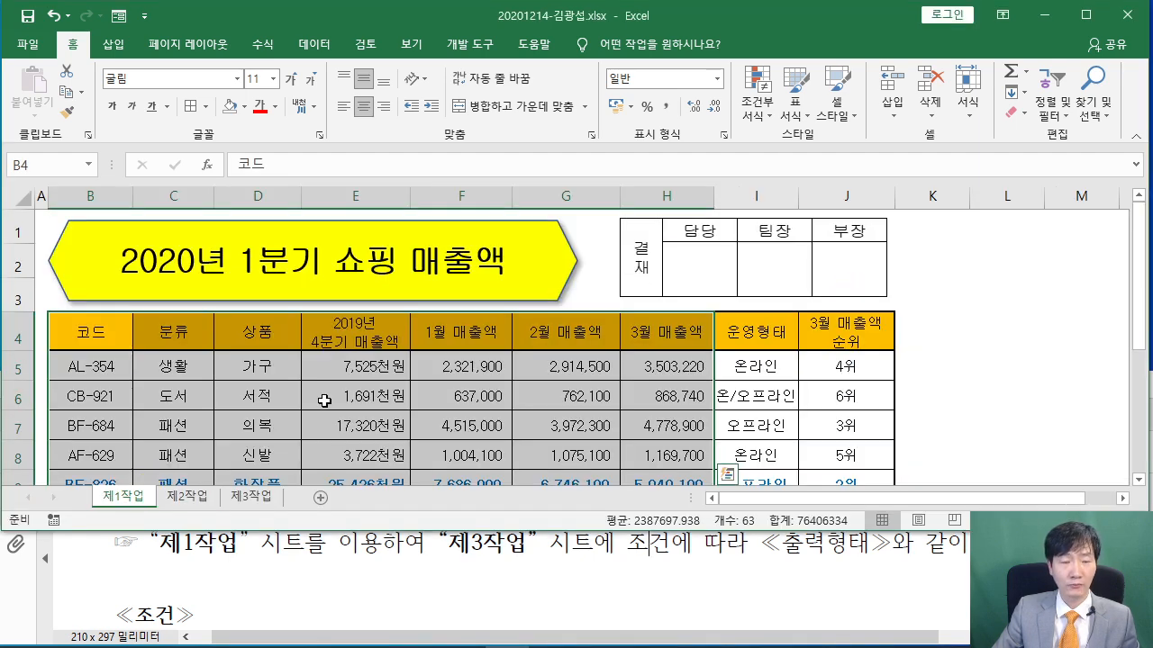
{"action": "scroll", "coordinate": [248, 378], "scroll_direction": "down", "scroll_amount": 1}
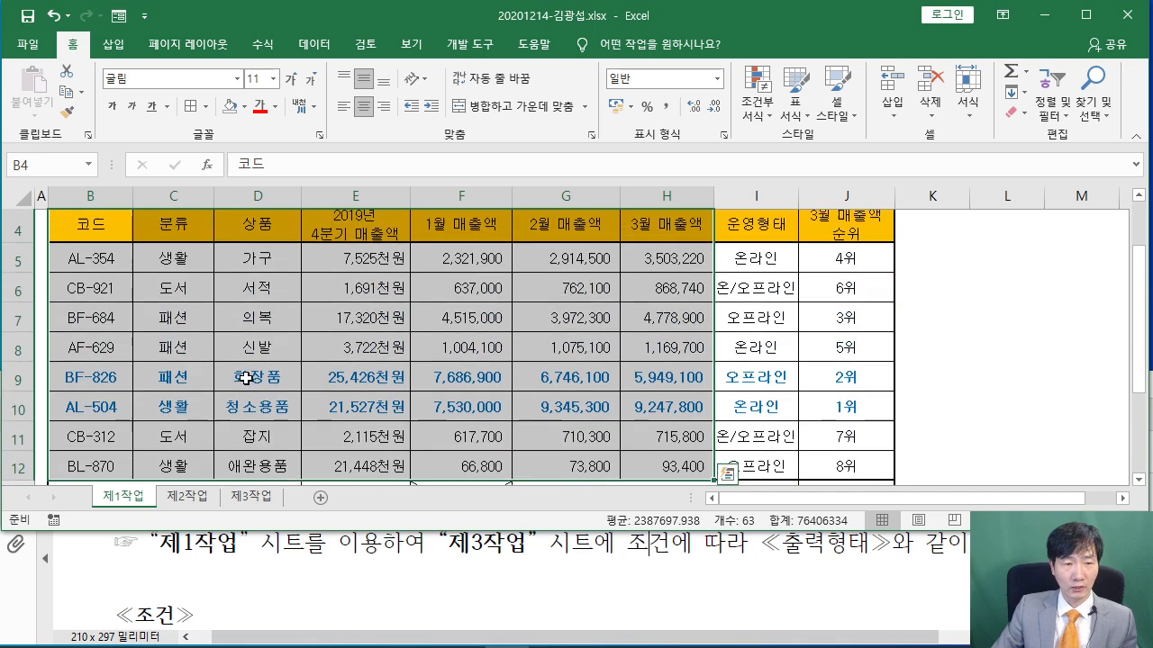
{"action": "scroll", "coordinate": [524, 344], "scroll_direction": "up", "scroll_amount": 1}
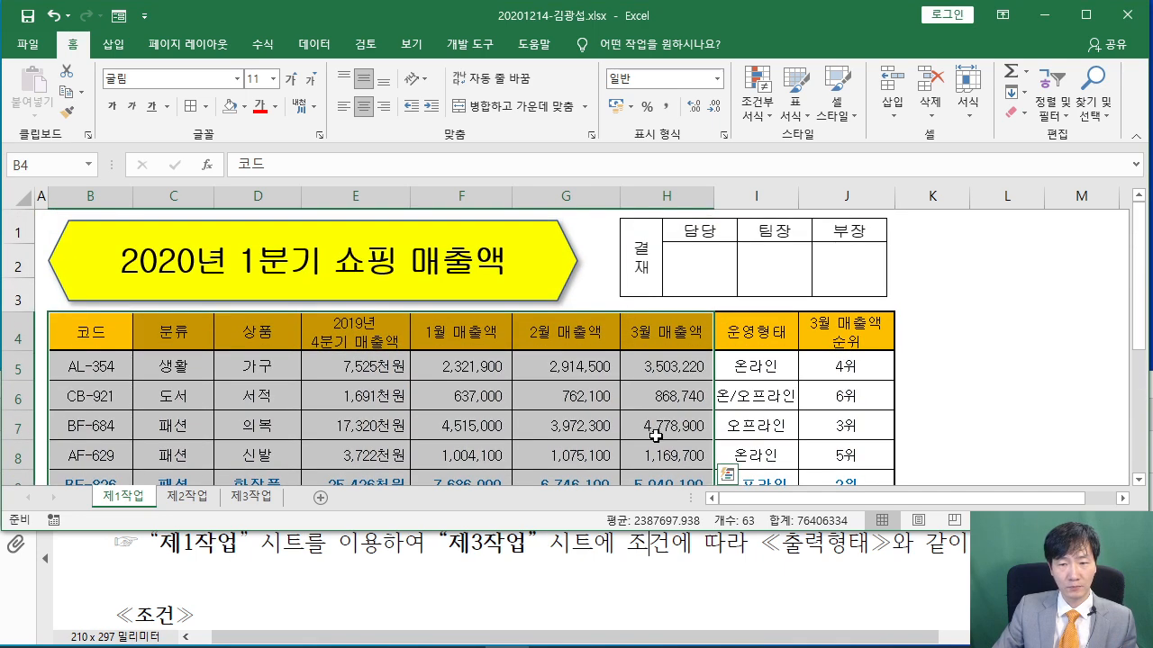
{"action": "scroll", "coordinate": [648, 427], "scroll_direction": "down", "scroll_amount": 2}
{"action": "scroll", "coordinate": [658, 433], "scroll_direction": "up", "scroll_amount": 1}
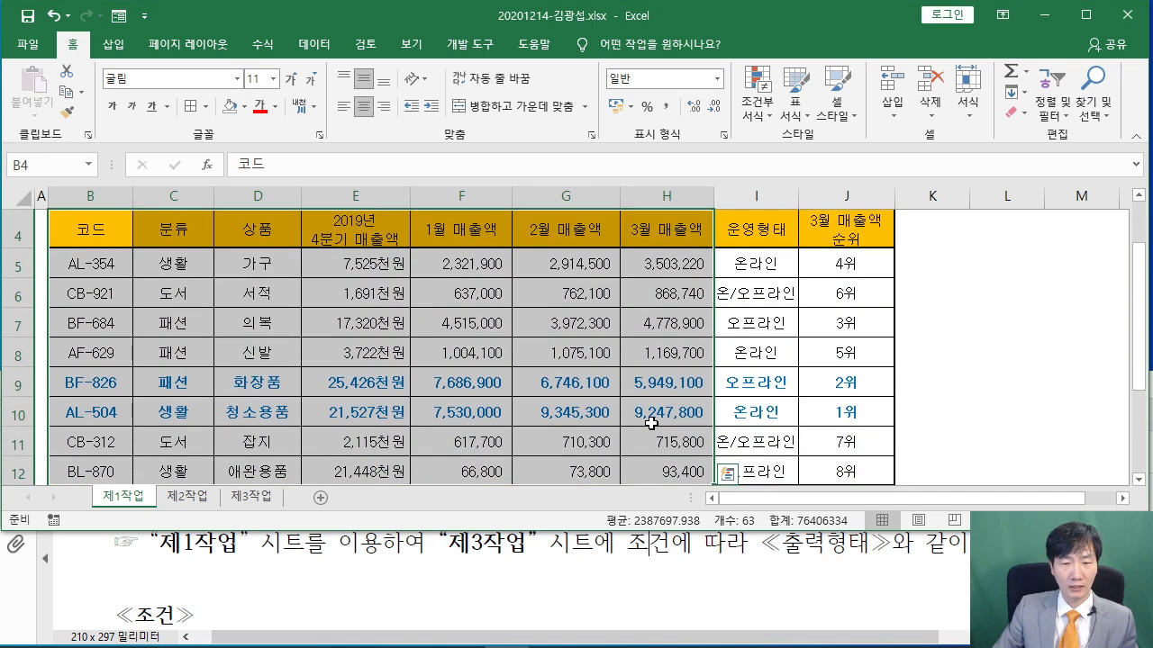
{"action": "scroll", "coordinate": [650, 423], "scroll_direction": "up", "scroll_amount": 1}
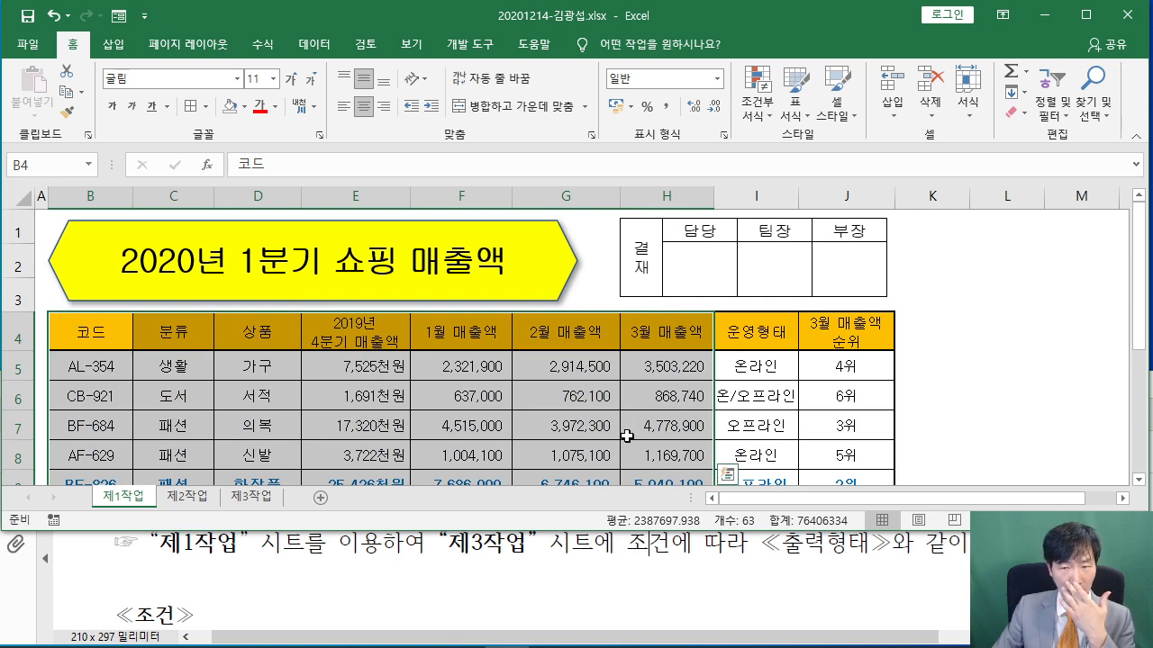
{"action": "scroll", "coordinate": [625, 432], "scroll_direction": "down", "scroll_amount": 2}
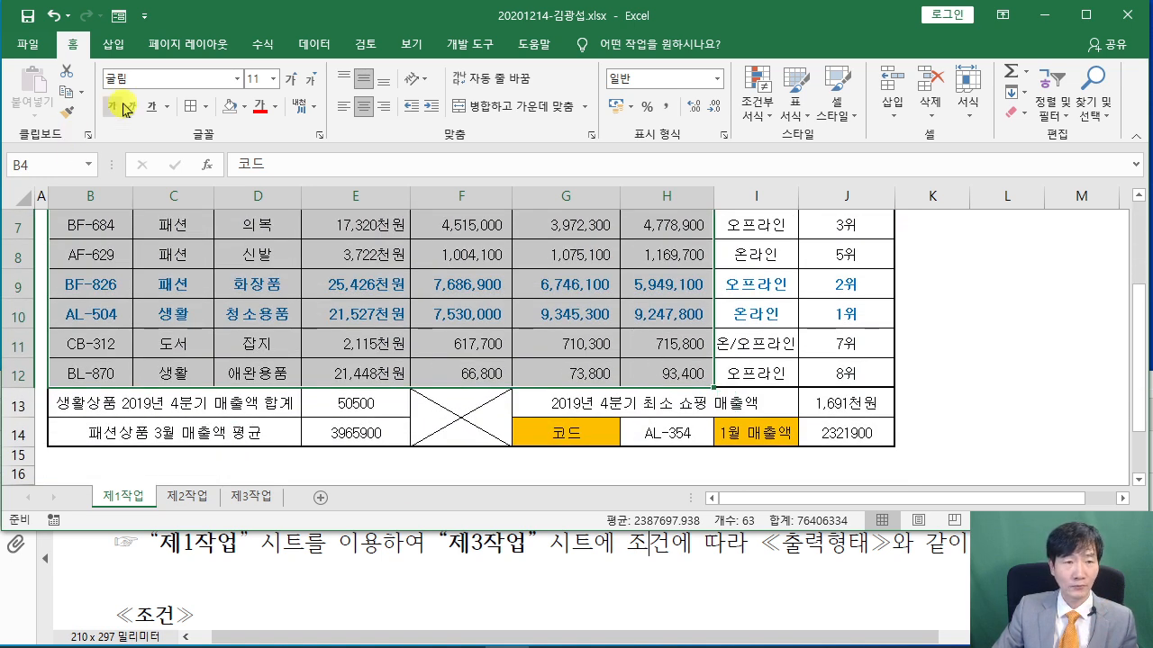
{"action": "left_click", "coordinate": [113, 45]}
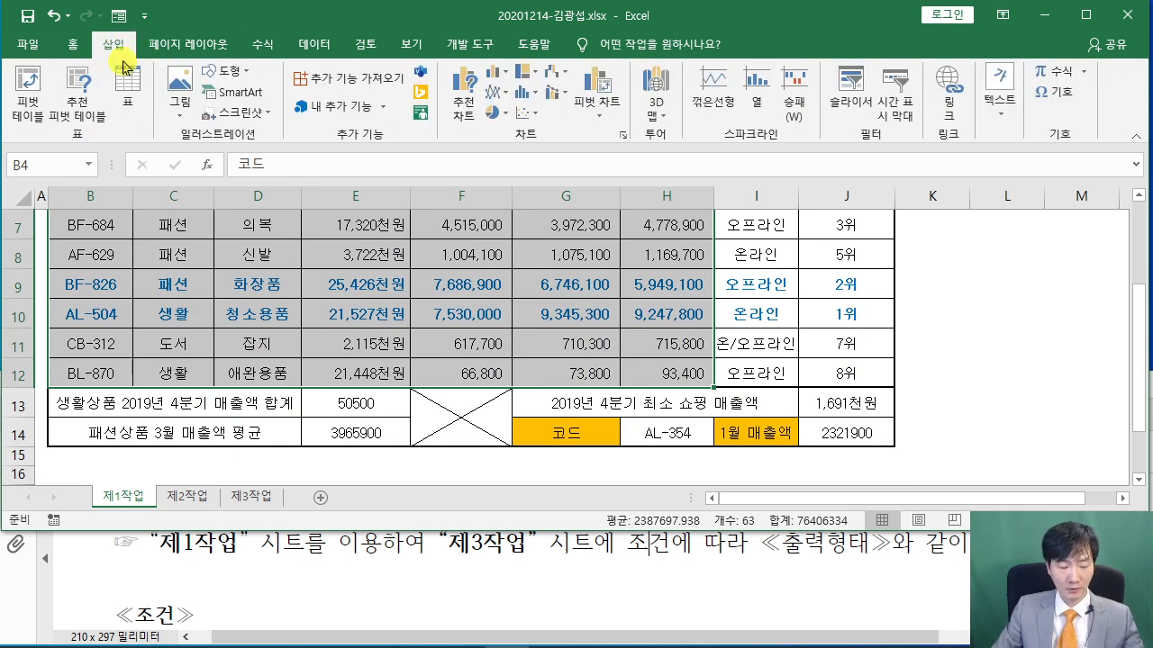
Insert a pivot table from 제1작업!B4:H12 at cell B2 of the 제3작업 sheet
{"action": "mouse_move", "coordinate": [15, 88]}
{"action": "left_mouse_down"}
{"action": "mouse_move", "coordinate": [70, 137]}
{"action": "mouse_move", "coordinate": [213, 191]}
{"action": "left_mouse_up"}
{"action": "key", "text": "Escape"}
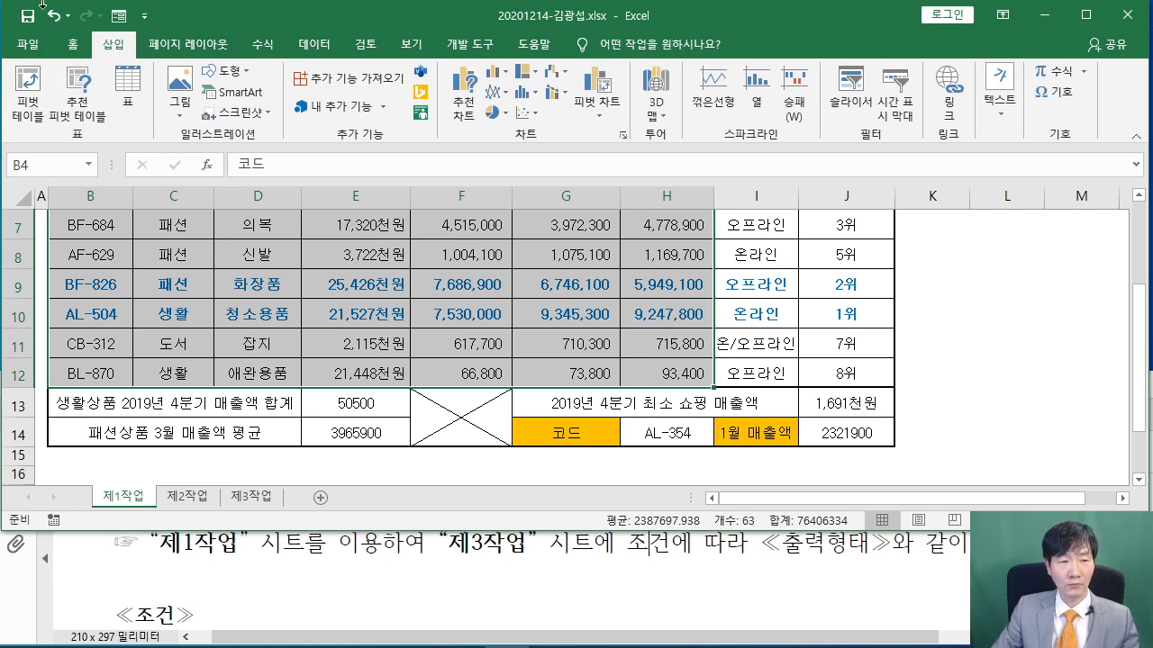
{"action": "left_click", "coordinate": [36, 85]}
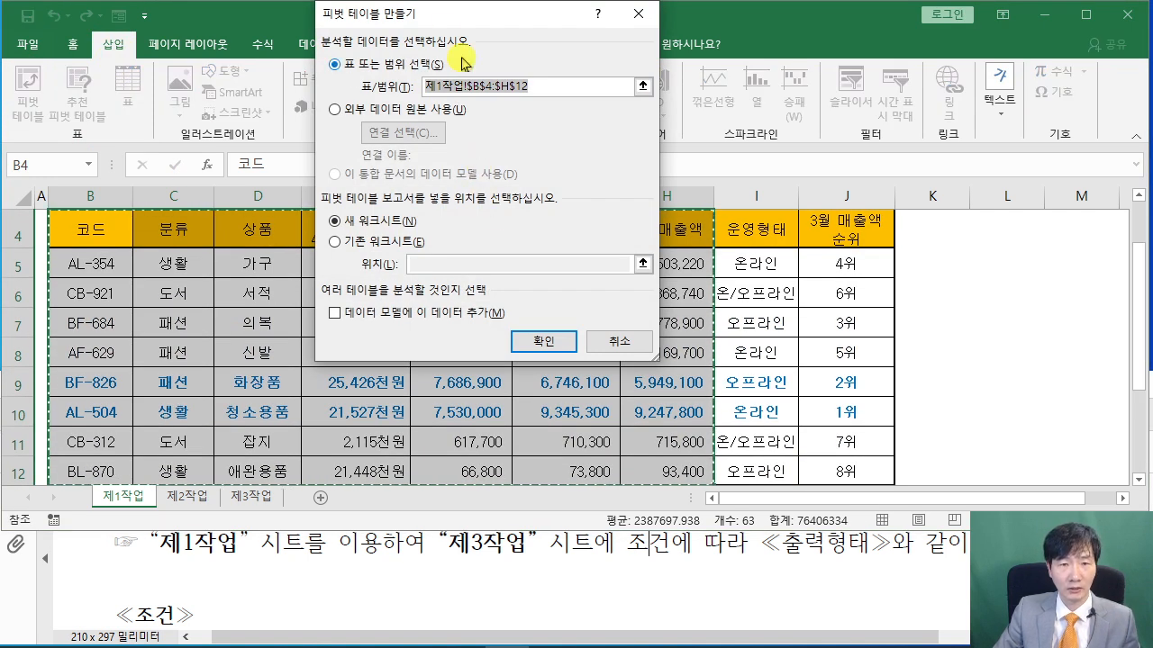
{"action": "left_click_drag", "start_coordinate": [451, 13], "coordinate": [528, 53]}
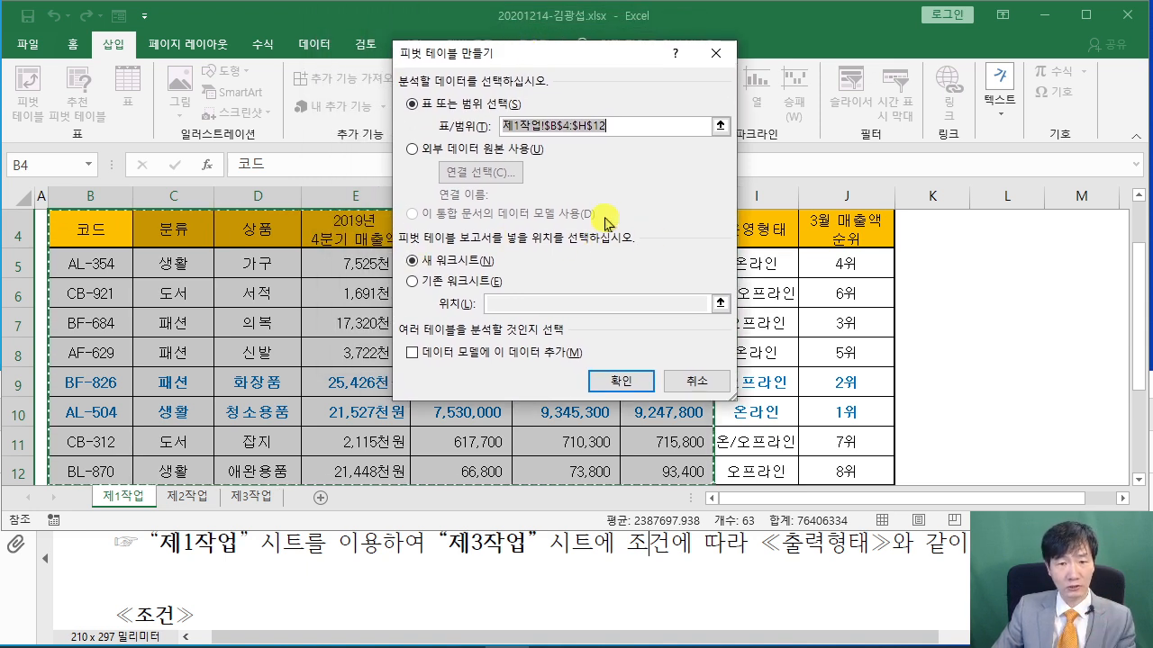
{"action": "left_click", "coordinate": [416, 282]}
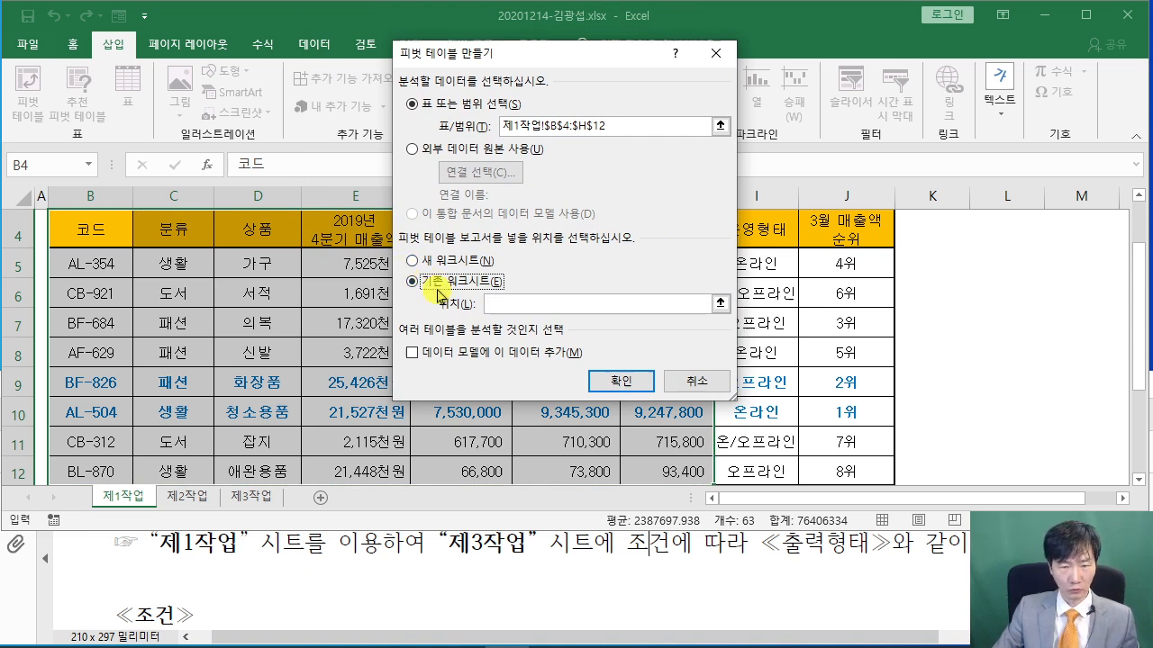
{"action": "left_click", "coordinate": [517, 307]}
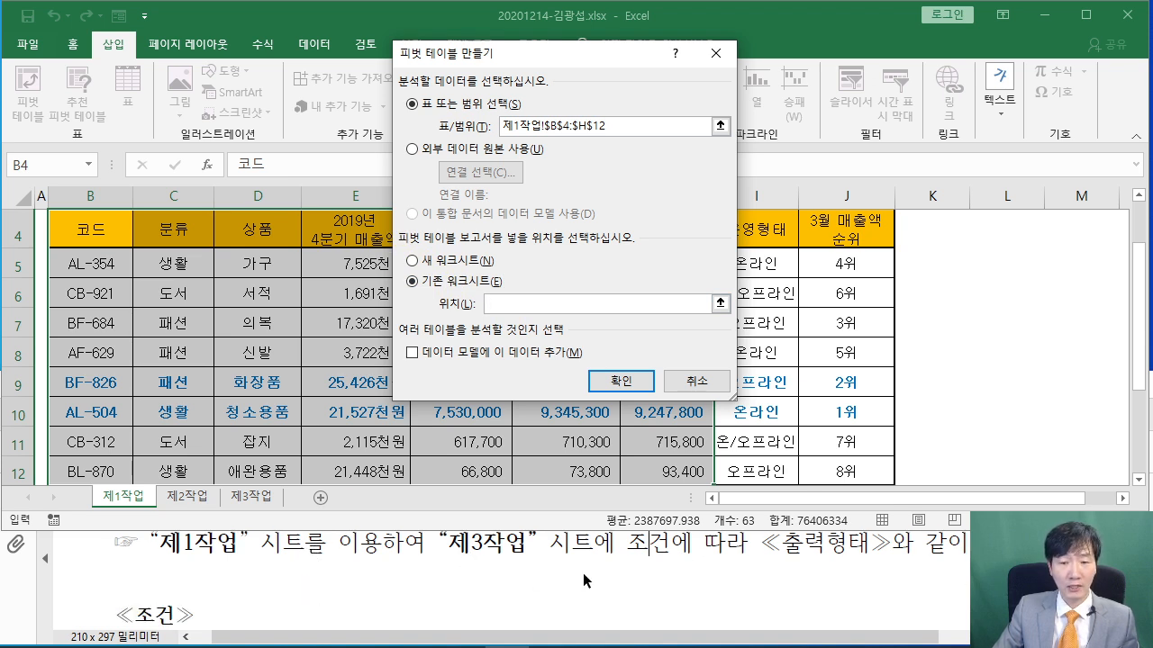
{"action": "scroll", "coordinate": [573, 568], "scroll_direction": "down", "scroll_amount": 10}
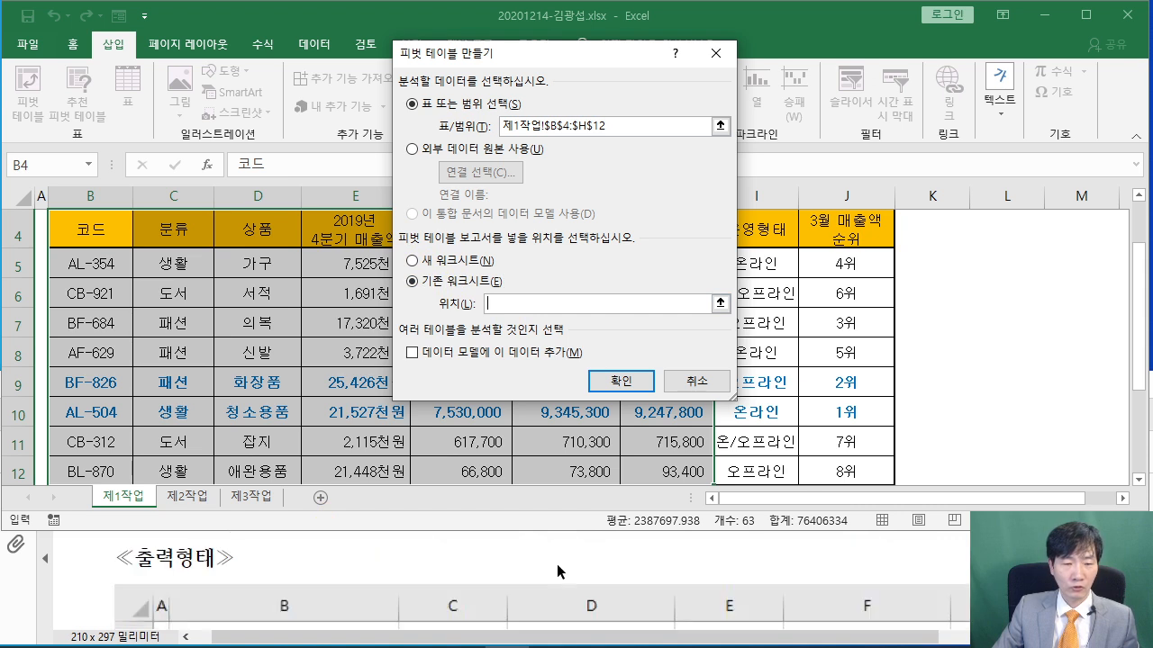
{"action": "scroll", "coordinate": [556, 565], "scroll_direction": "down", "scroll_amount": 1}
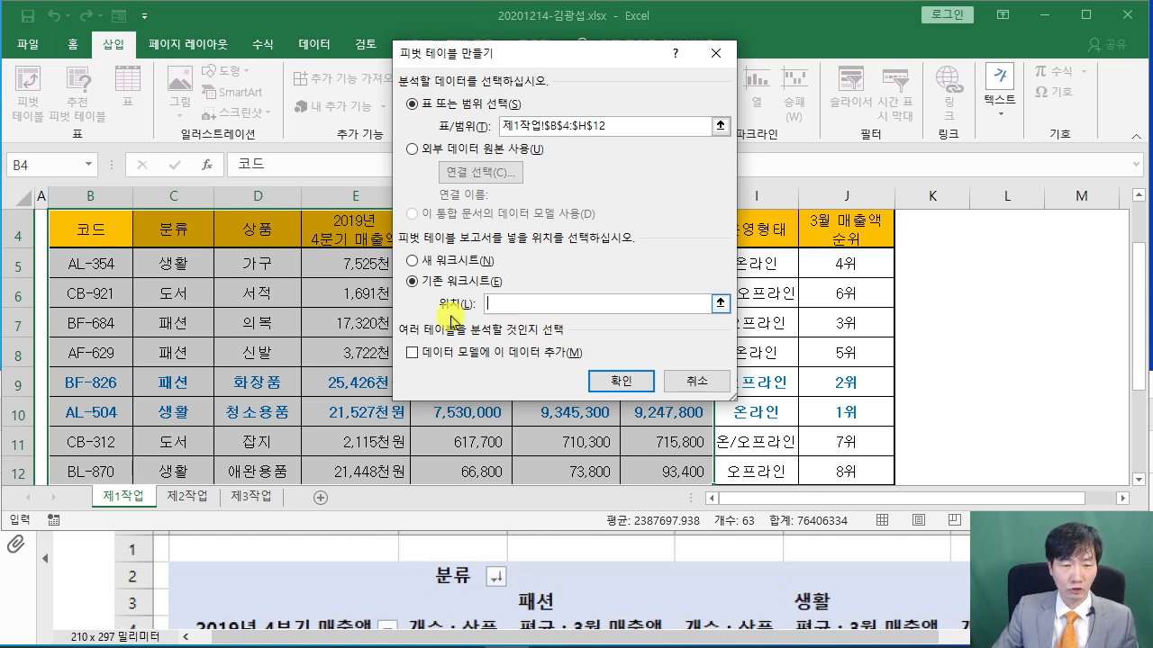
{"action": "left_click", "coordinate": [251, 496]}
{"action": "left_click", "coordinate": [67, 228]}
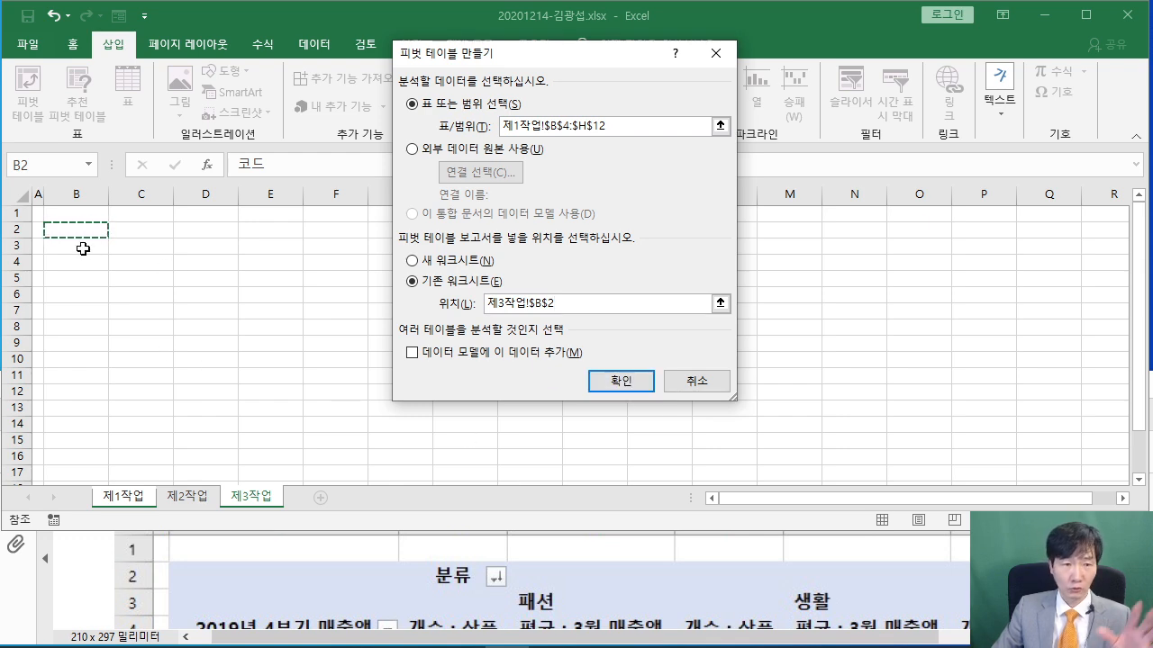
{"action": "left_click", "coordinate": [619, 383]}
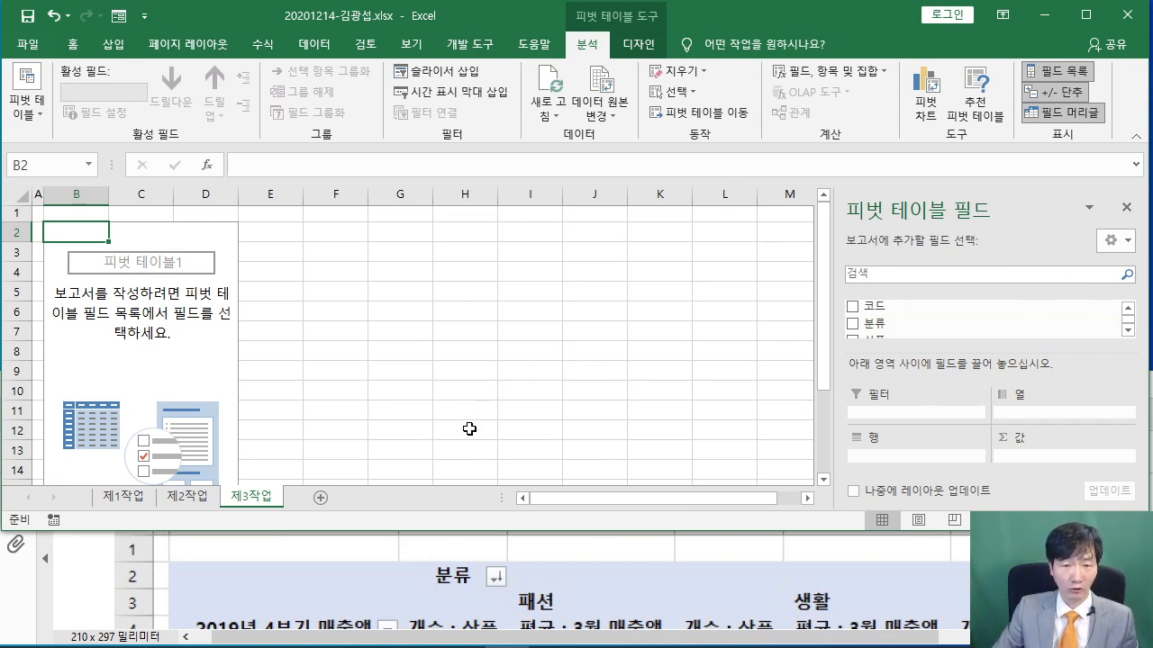
{"action": "left_click_drag", "start_coordinate": [455, 532], "coordinate": [456, 512]}
Review the grouping and 분류 sorting conditions in the PDF, then collapse Excel's ribbon
{"action": "left_click", "coordinate": [310, 555]}
{"action": "scroll", "coordinate": [310, 555], "scroll_direction": "up", "scroll_amount": 5}
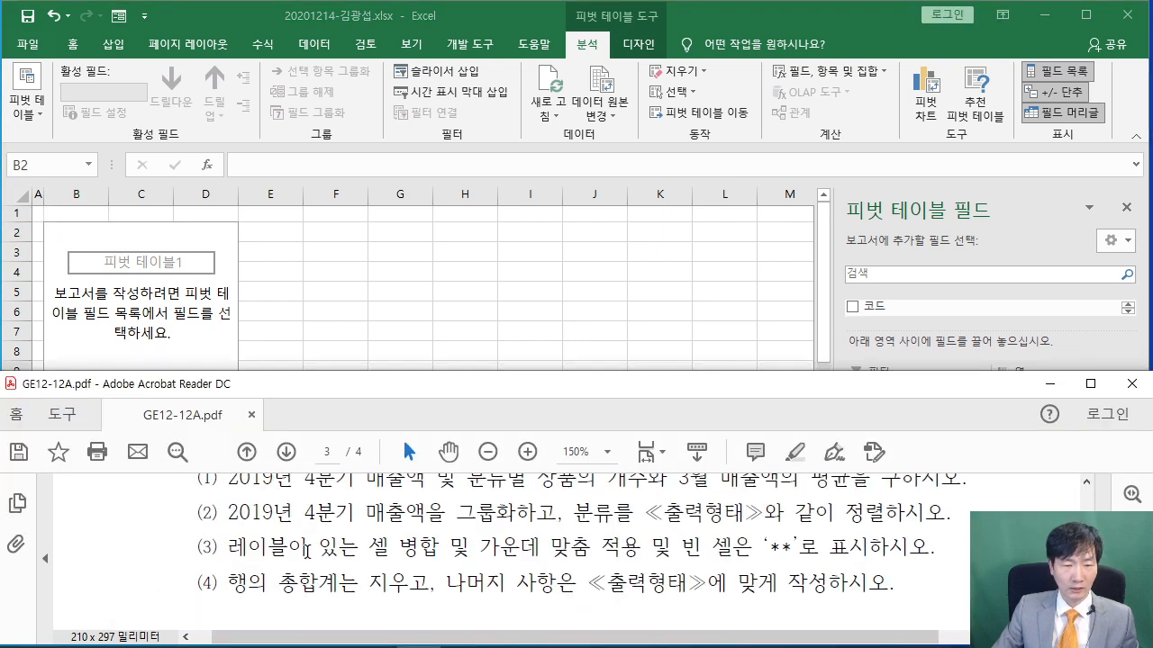
{"action": "scroll", "coordinate": [307, 549], "scroll_direction": "up", "scroll_amount": 1}
{"action": "left_click_drag", "start_coordinate": [231, 519], "coordinate": [444, 515]}
{"action": "left_click", "coordinate": [396, 543]}
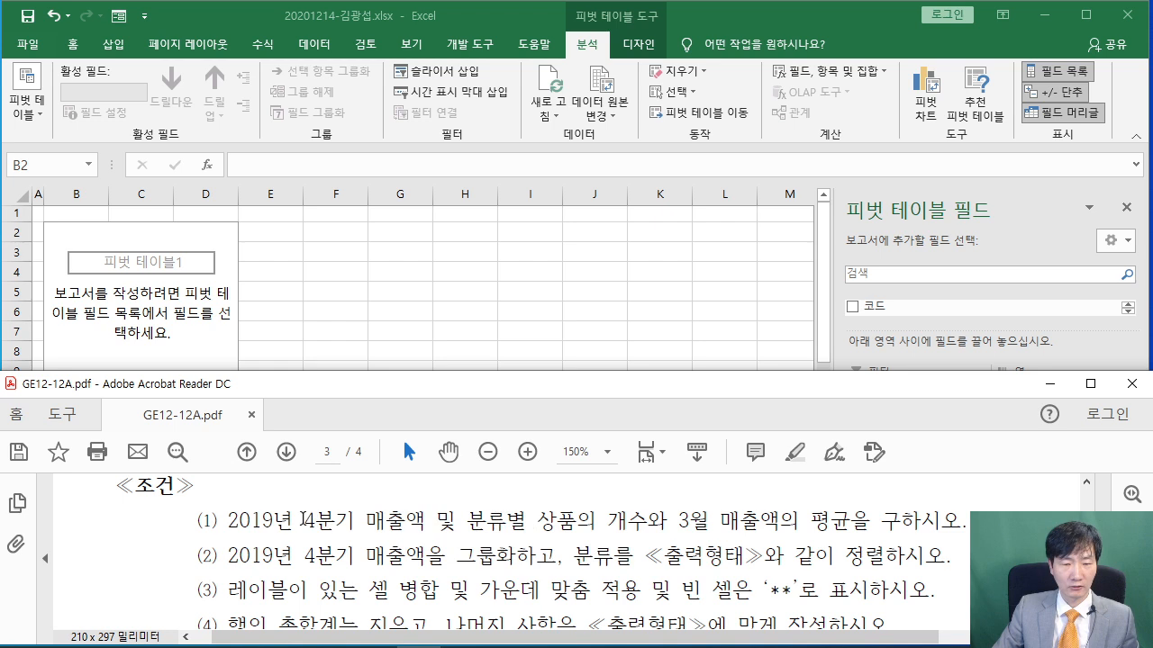
{"action": "left_click_drag", "start_coordinate": [225, 521], "coordinate": [509, 521]}
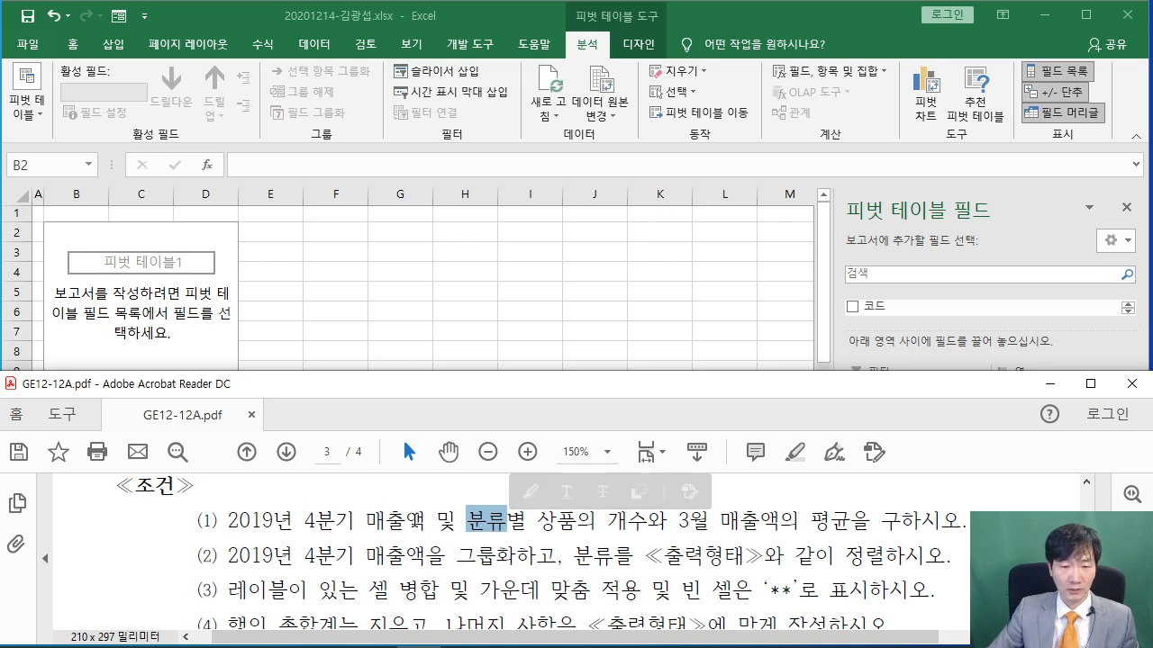
{"action": "left_click", "coordinate": [595, 49]}
{"action": "double_click", "coordinate": [595, 50]}
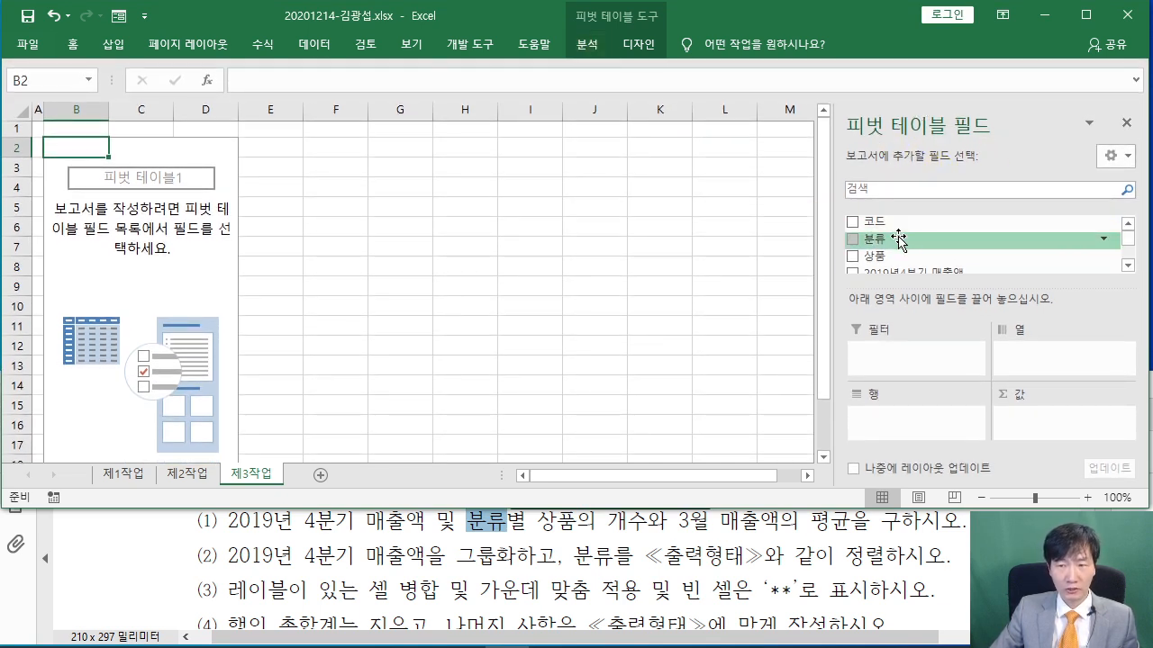
Place the 2019년4분기 매출액 field in the pivot rows
{"action": "scroll", "coordinate": [898, 237], "scroll_direction": "down", "scroll_amount": 1}
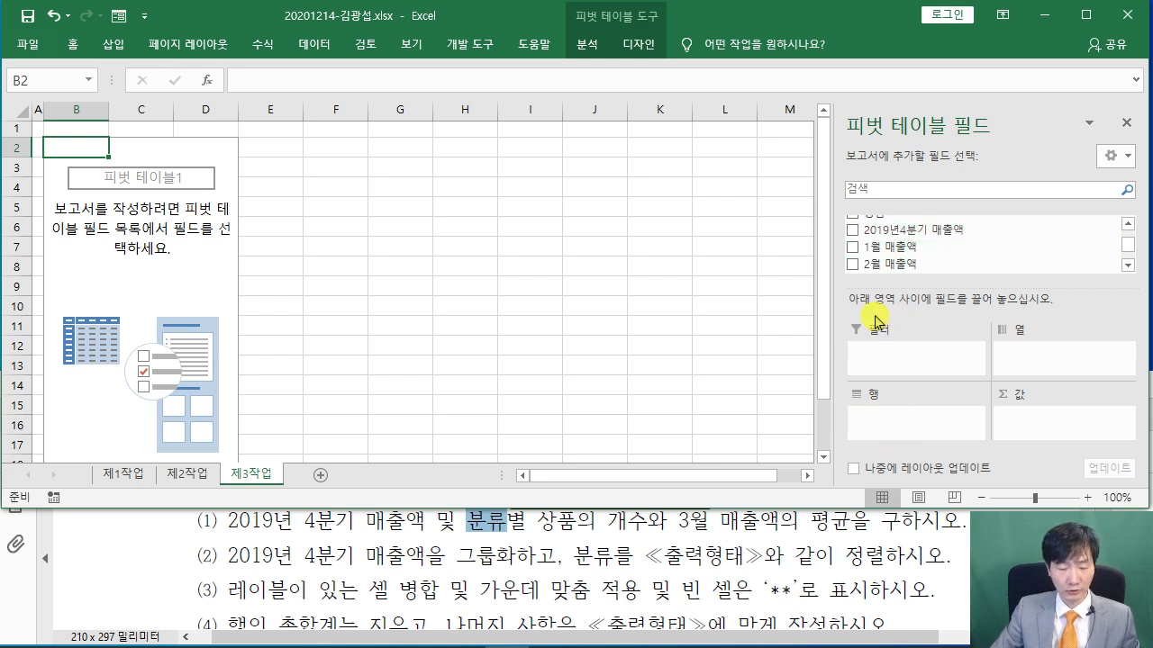
{"action": "left_click_drag", "start_coordinate": [828, 213], "coordinate": [976, 244]}
{"action": "mouse_move", "coordinate": [900, 233]}
{"action": "left_mouse_down"}
{"action": "mouse_move", "coordinate": [818, 283]}
{"action": "mouse_move", "coordinate": [872, 425]}
{"action": "left_mouse_up"}
{"action": "left_click_drag", "start_coordinate": [883, 407], "coordinate": [871, 425]}
{"action": "left_click_drag", "start_coordinate": [219, 540], "coordinate": [391, 544]}
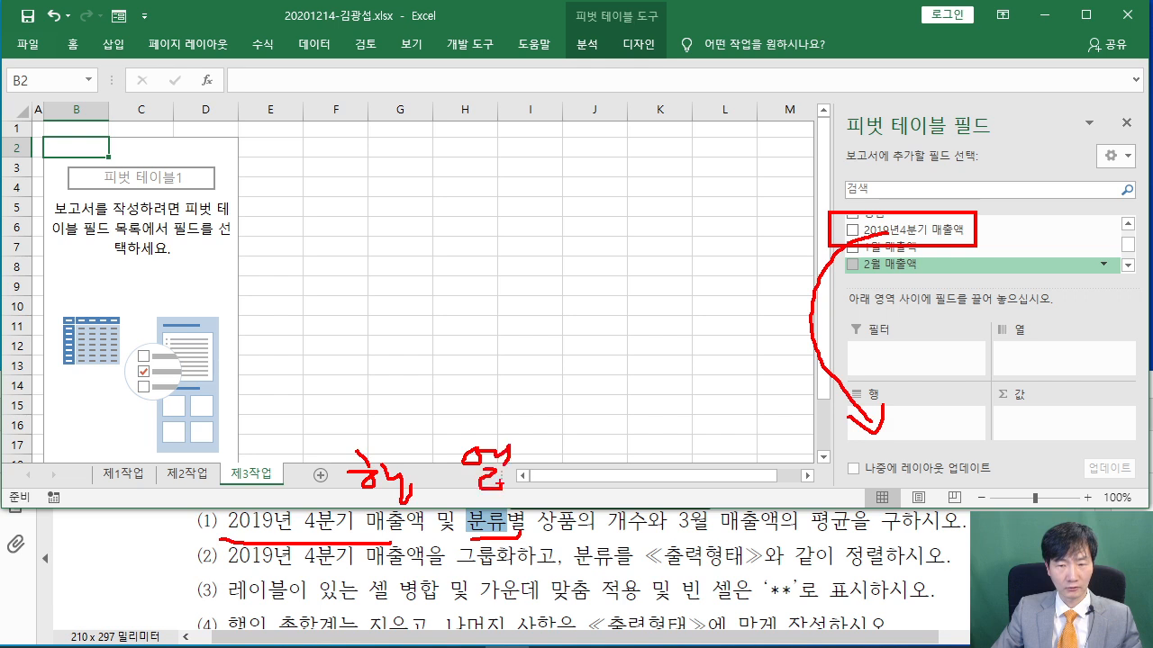
{"action": "key", "text": "Escape"}
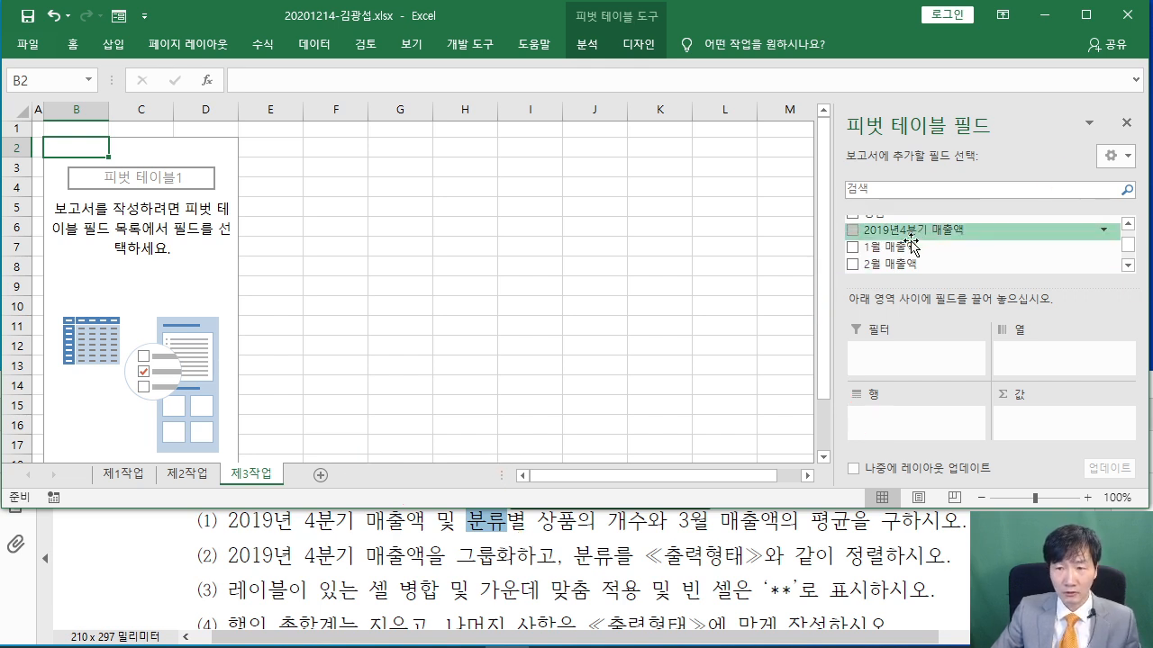
{"action": "left_click_drag", "start_coordinate": [914, 231], "coordinate": [896, 419]}
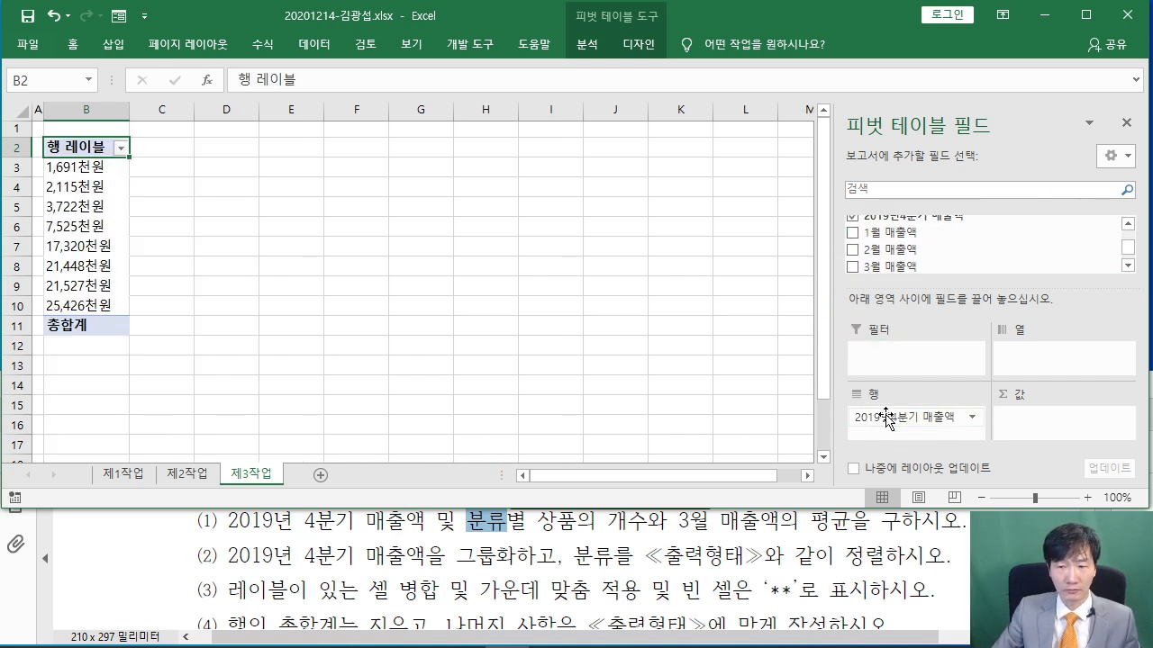
Put 분류 in the pivot columns and a count of 상품 in the values
{"action": "scroll", "coordinate": [928, 243], "scroll_direction": "up", "scroll_amount": 1}
{"action": "left_click_drag", "start_coordinate": [874, 225], "coordinate": [1059, 361]}
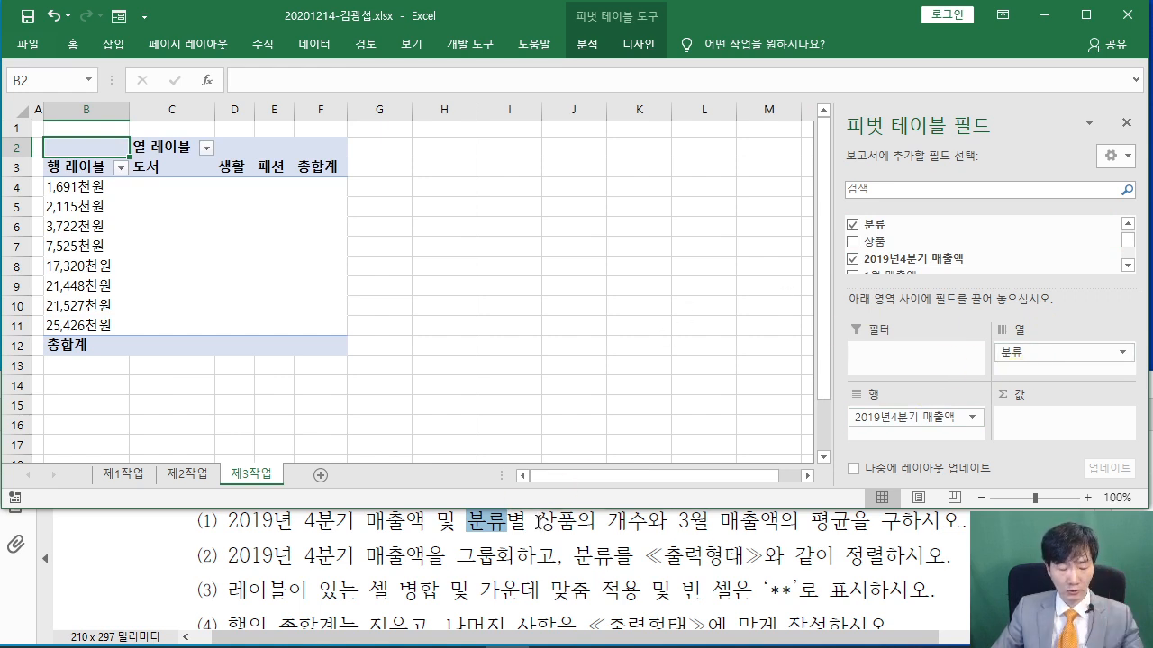
{"action": "mouse_move", "coordinate": [529, 497]}
{"action": "left_mouse_down"}
{"action": "mouse_move", "coordinate": [582, 540]}
{"action": "mouse_move", "coordinate": [650, 540]}
{"action": "left_mouse_up"}
{"action": "left_click_drag", "start_coordinate": [674, 495], "coordinate": [857, 544]}
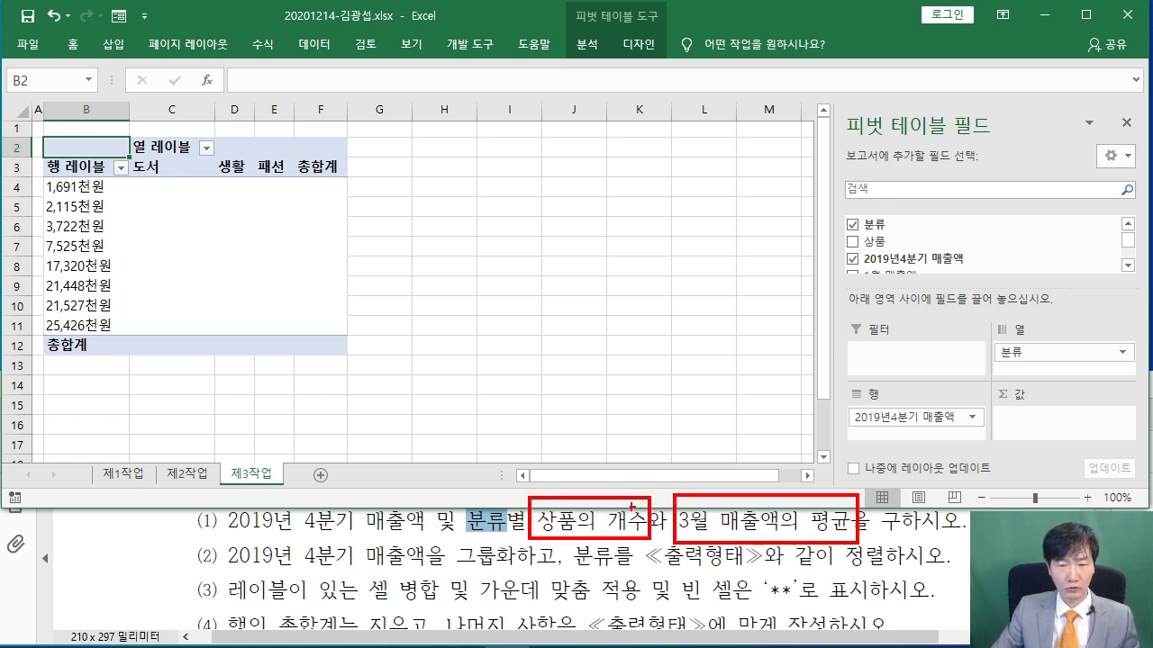
{"action": "mouse_move", "coordinate": [602, 478]}
{"action": "left_mouse_down"}
{"action": "mouse_move", "coordinate": [596, 423]}
{"action": "mouse_move", "coordinate": [625, 484]}
{"action": "left_mouse_up"}
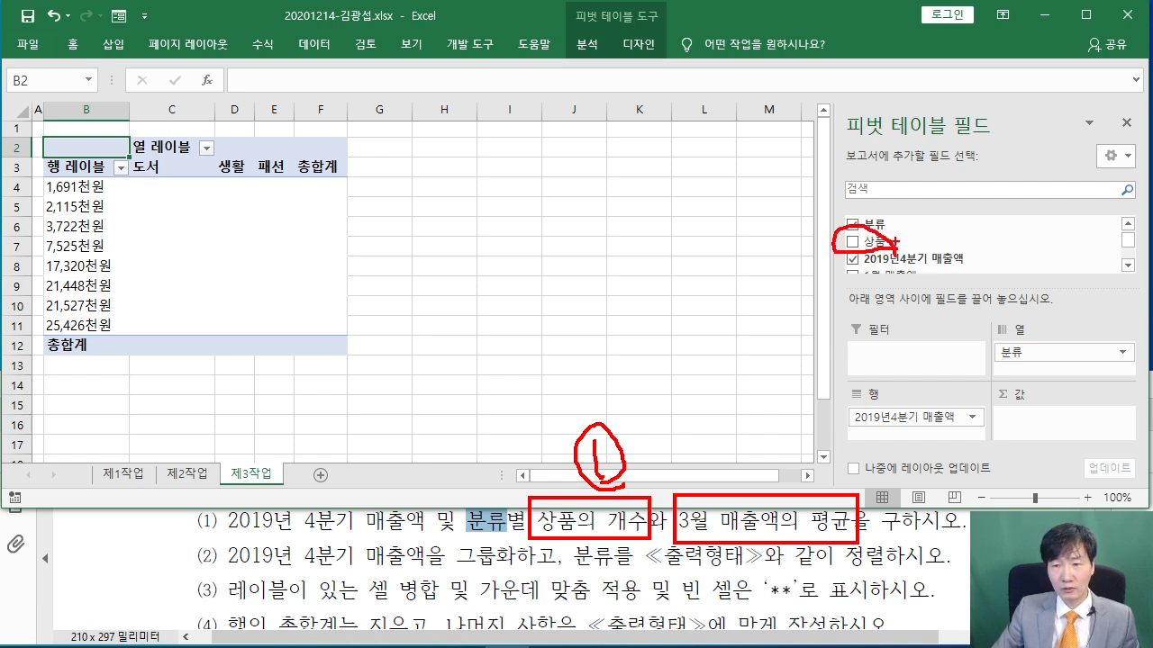
{"action": "left_click_drag", "start_coordinate": [898, 242], "coordinate": [1033, 416]}
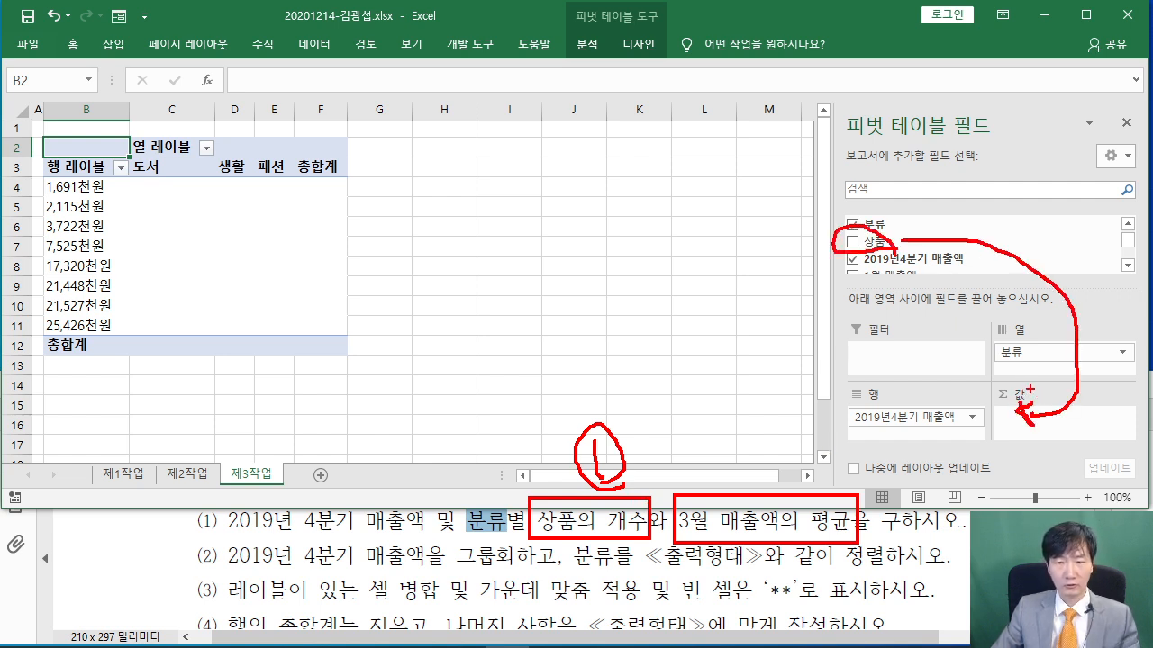
{"action": "key", "text": "Escape"}
{"action": "mouse_move", "coordinate": [878, 241]}
{"action": "left_mouse_down"}
{"action": "mouse_move", "coordinate": [1010, 309]}
{"action": "mouse_move", "coordinate": [1043, 427]}
{"action": "left_mouse_up"}
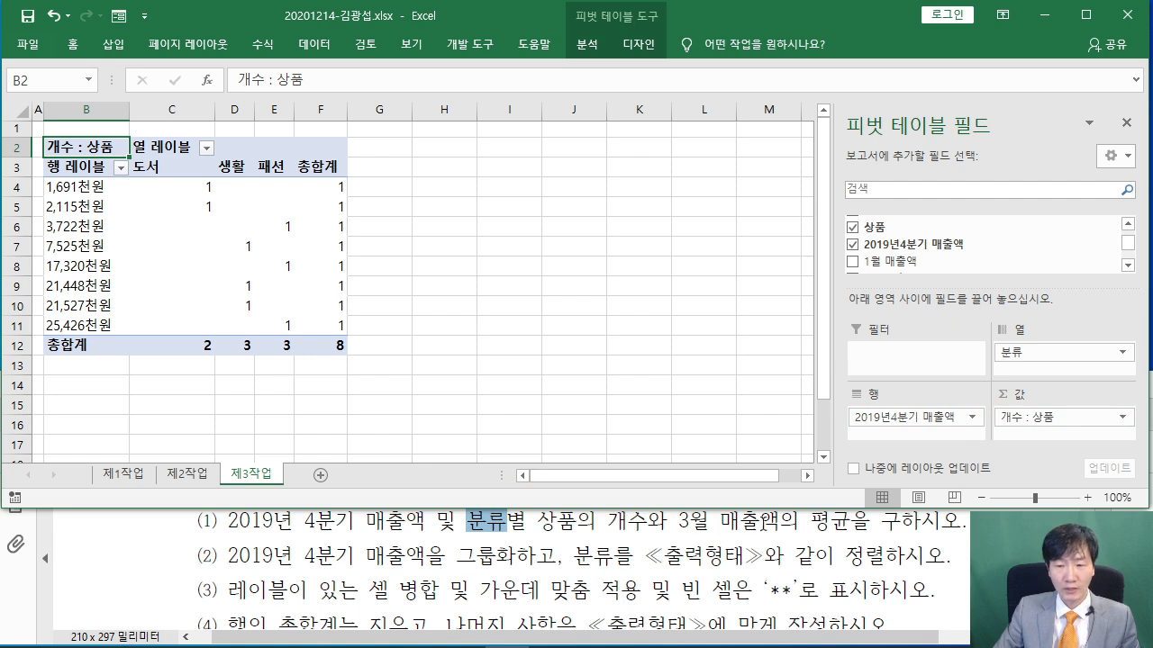
Add 3월 매출액 to the pivot values and summarize it by 평균 (average)
{"action": "scroll", "coordinate": [952, 241], "scroll_direction": "down", "scroll_amount": 3}
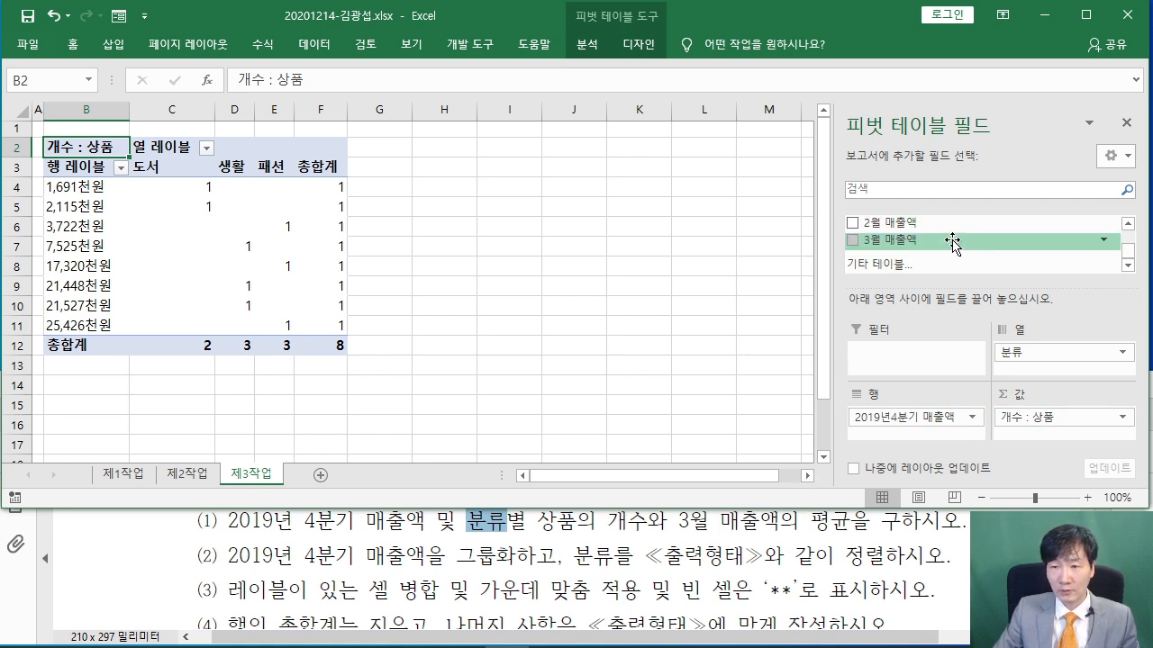
{"action": "left_click_drag", "start_coordinate": [952, 241], "coordinate": [1022, 438]}
{"action": "scroll", "coordinate": [1020, 437], "scroll_direction": "down", "scroll_amount": 1}
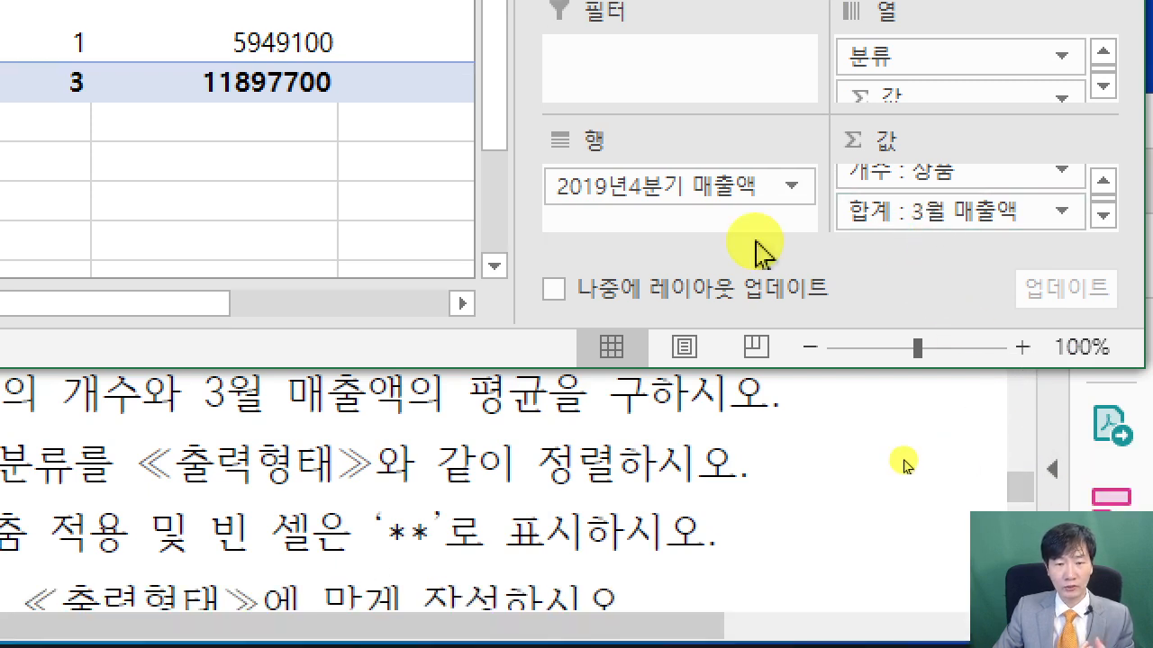
{"action": "left_click", "coordinate": [960, 211]}
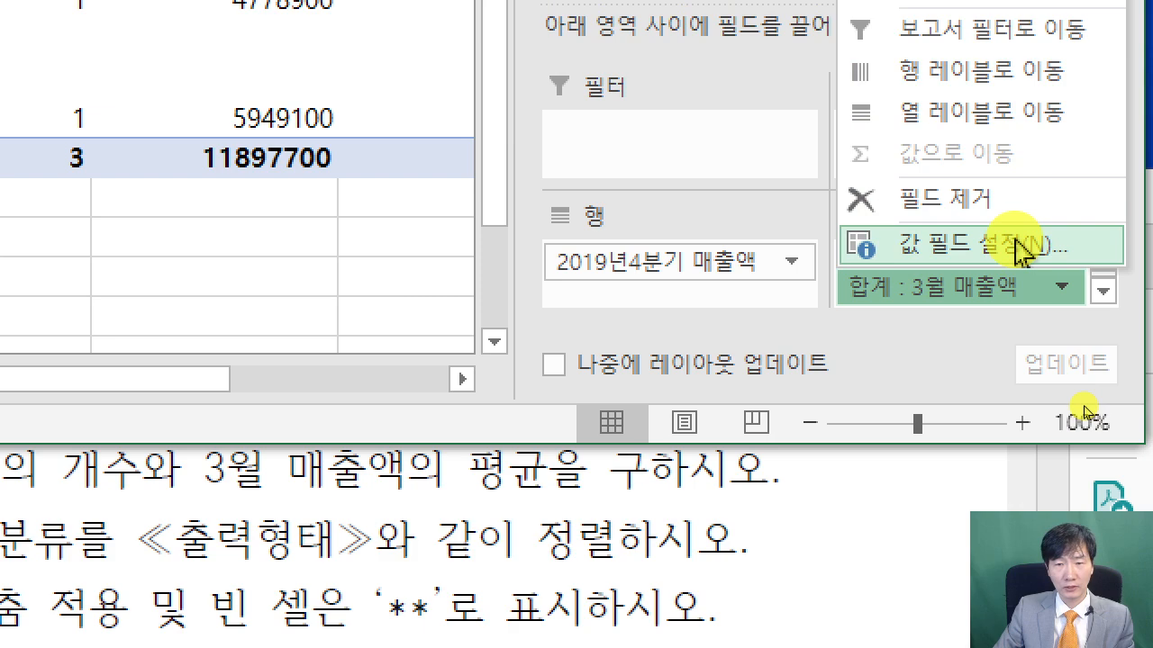
{"action": "left_click", "coordinate": [1021, 252]}
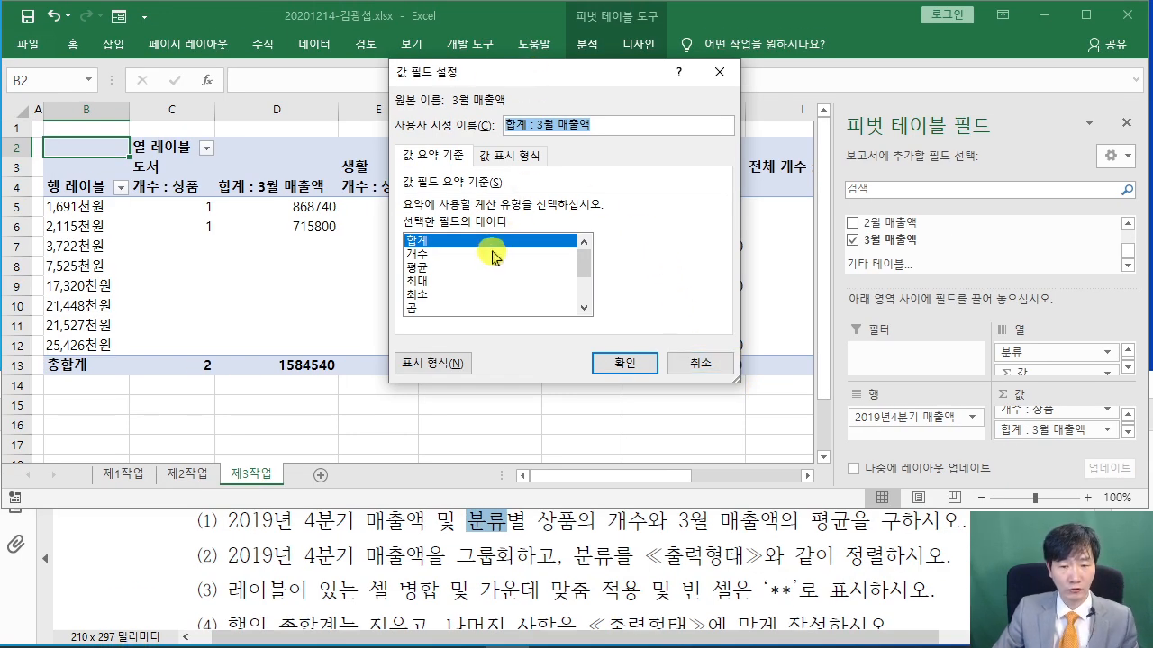
{"action": "left_click", "coordinate": [431, 268]}
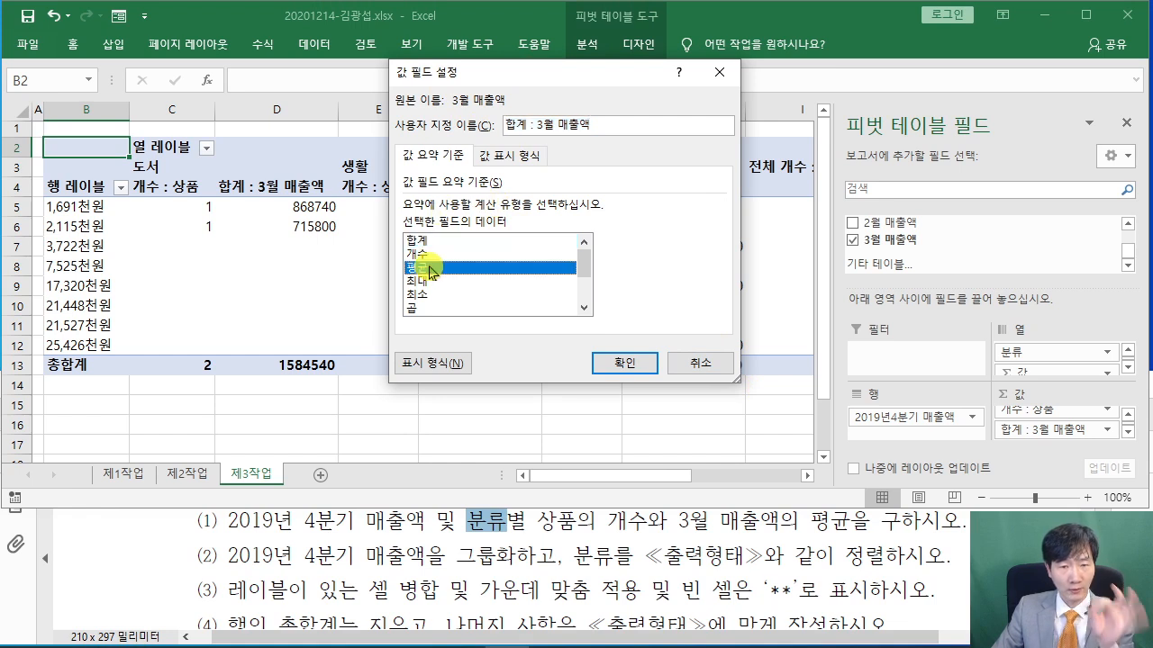
{"action": "left_click_drag", "start_coordinate": [518, 85], "coordinate": [540, 188]}
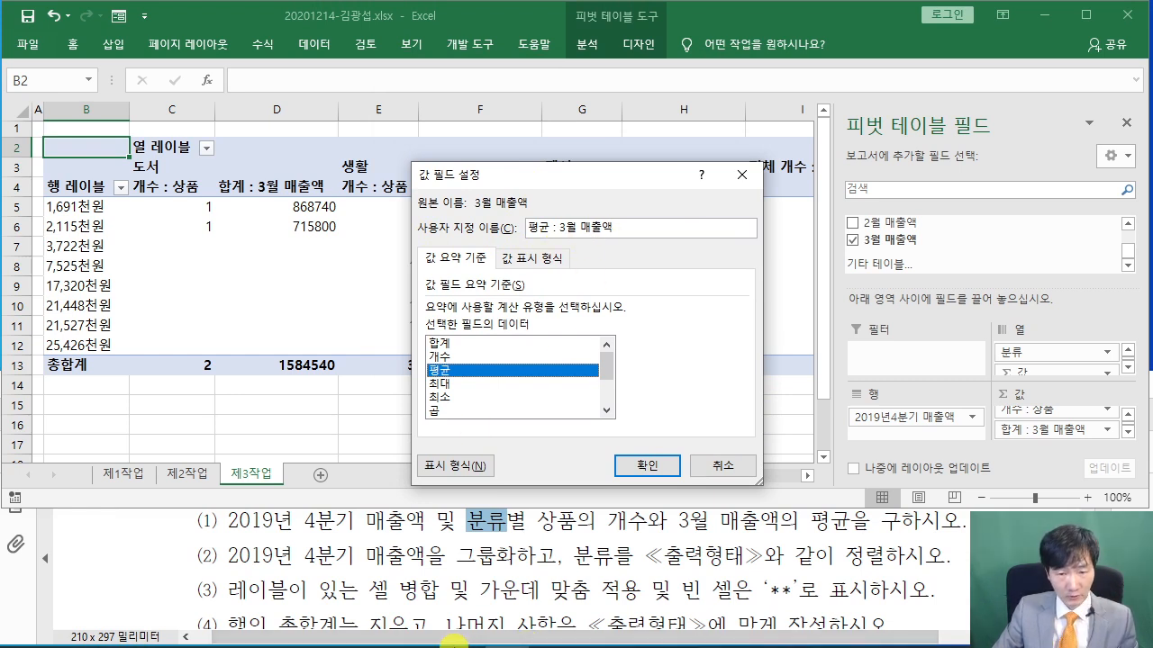
{"action": "left_click", "coordinate": [418, 630]}
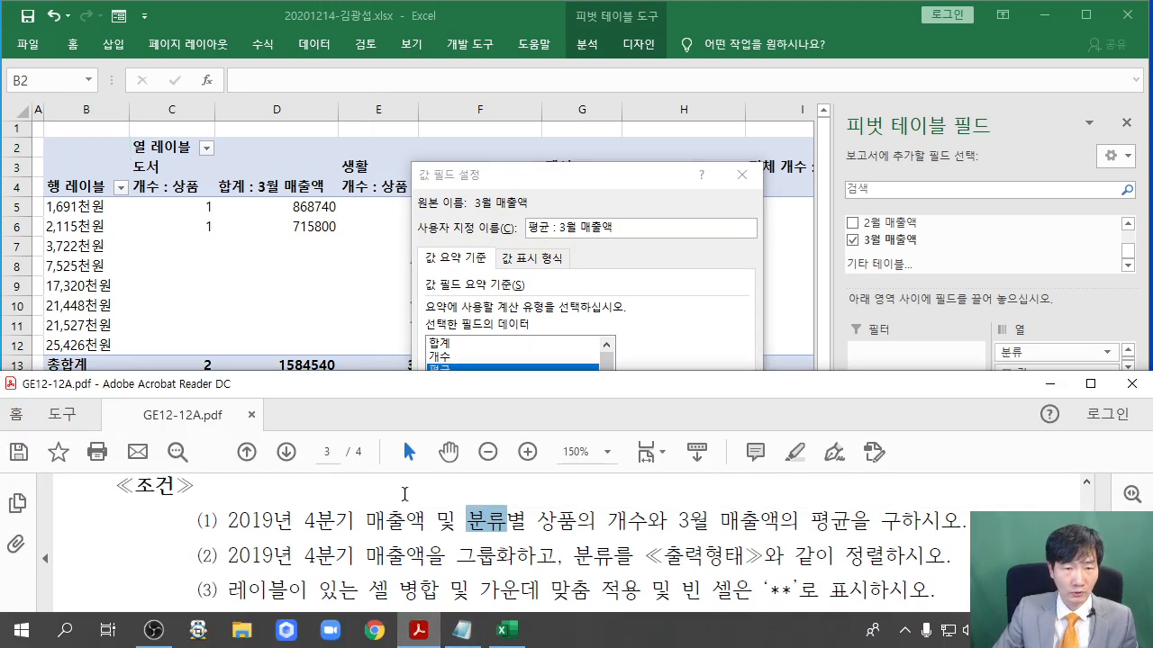
{"action": "scroll", "coordinate": [482, 531], "scroll_direction": "down", "scroll_amount": 4}
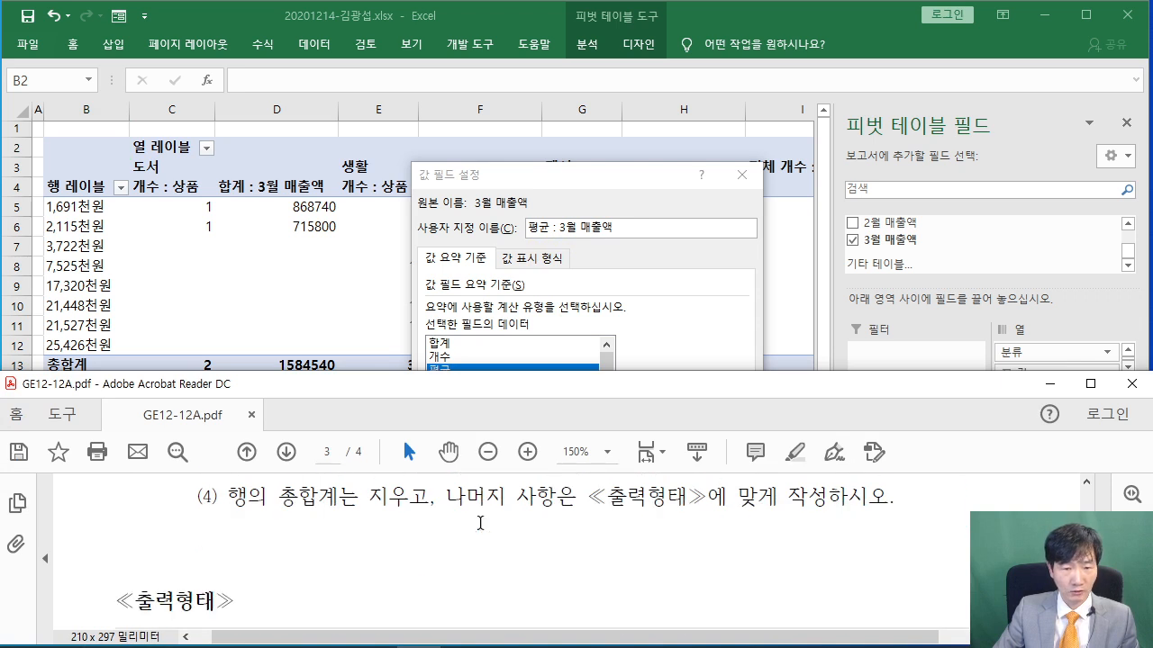
{"action": "scroll", "coordinate": [480, 523], "scroll_direction": "down", "scroll_amount": 5}
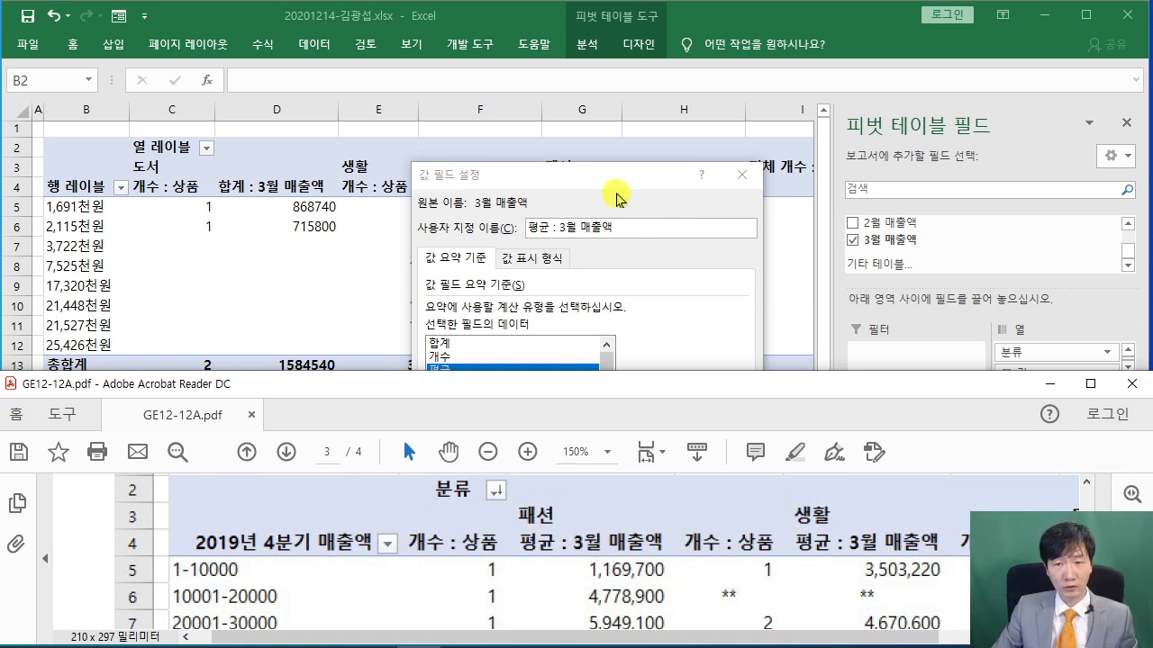
{"action": "left_click", "coordinate": [618, 195]}
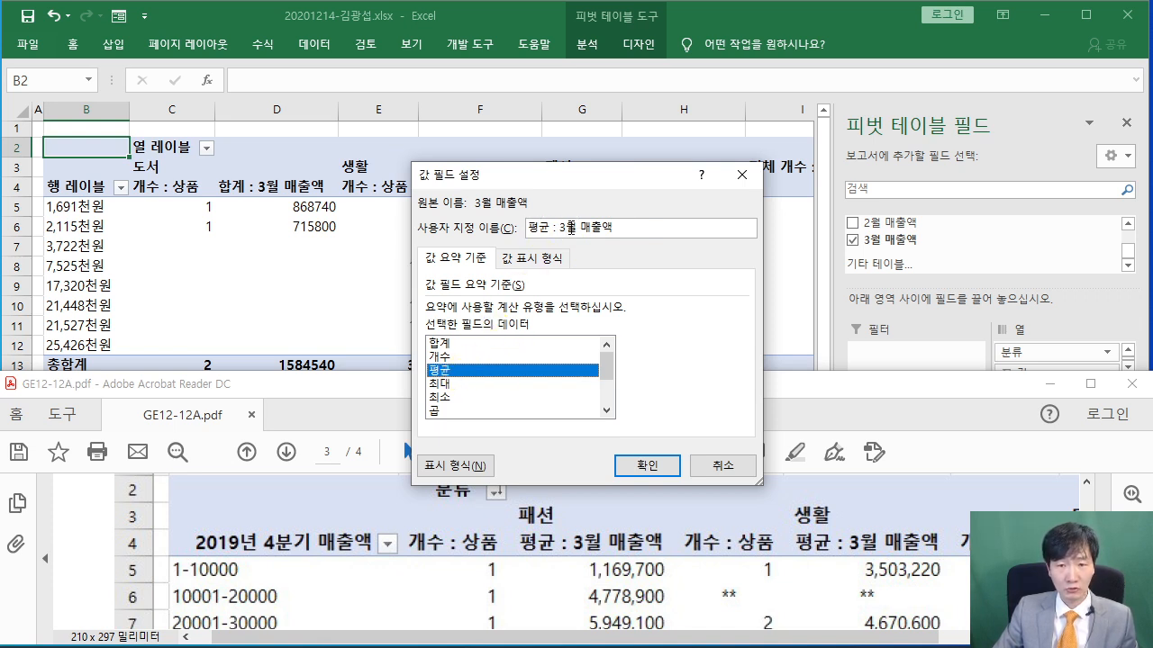
{"action": "left_click", "coordinate": [648, 461]}
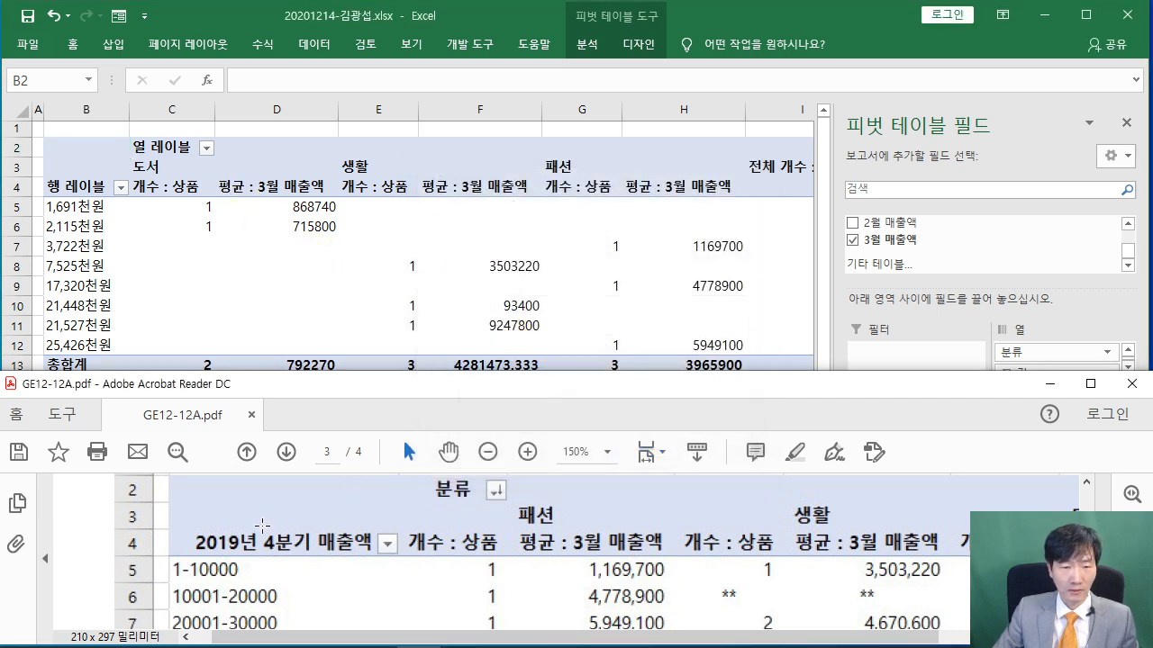
{"action": "scroll", "coordinate": [107, 525], "scroll_direction": "up", "scroll_amount": 5}
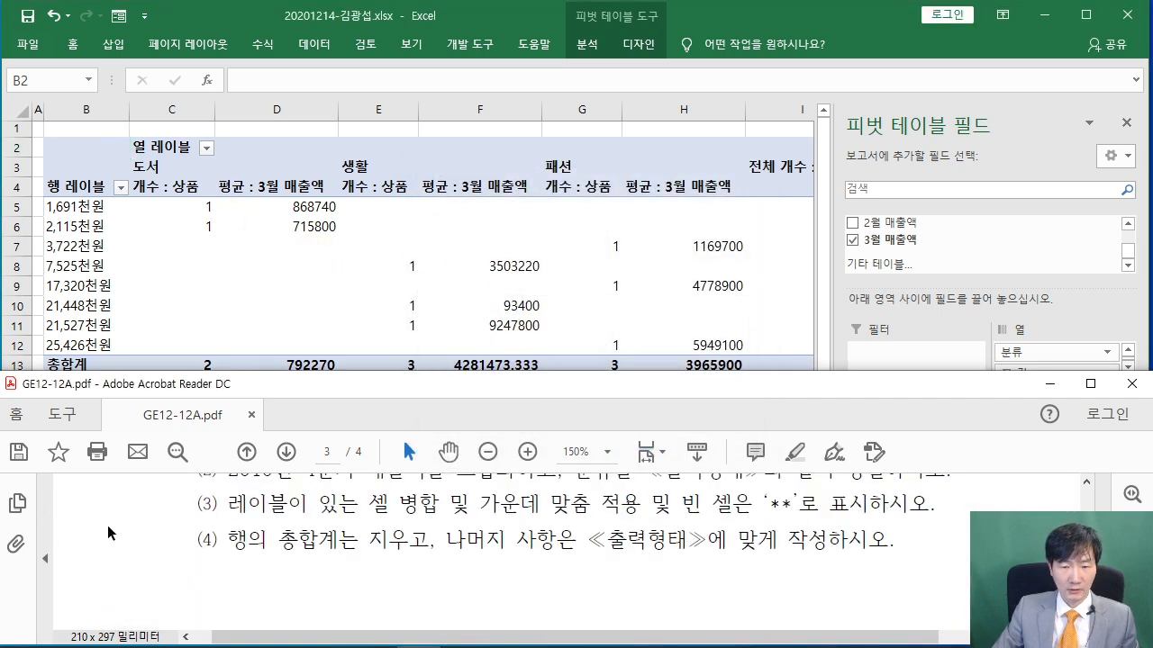
{"action": "scroll", "coordinate": [345, 543], "scroll_direction": "down", "scroll_amount": 1}
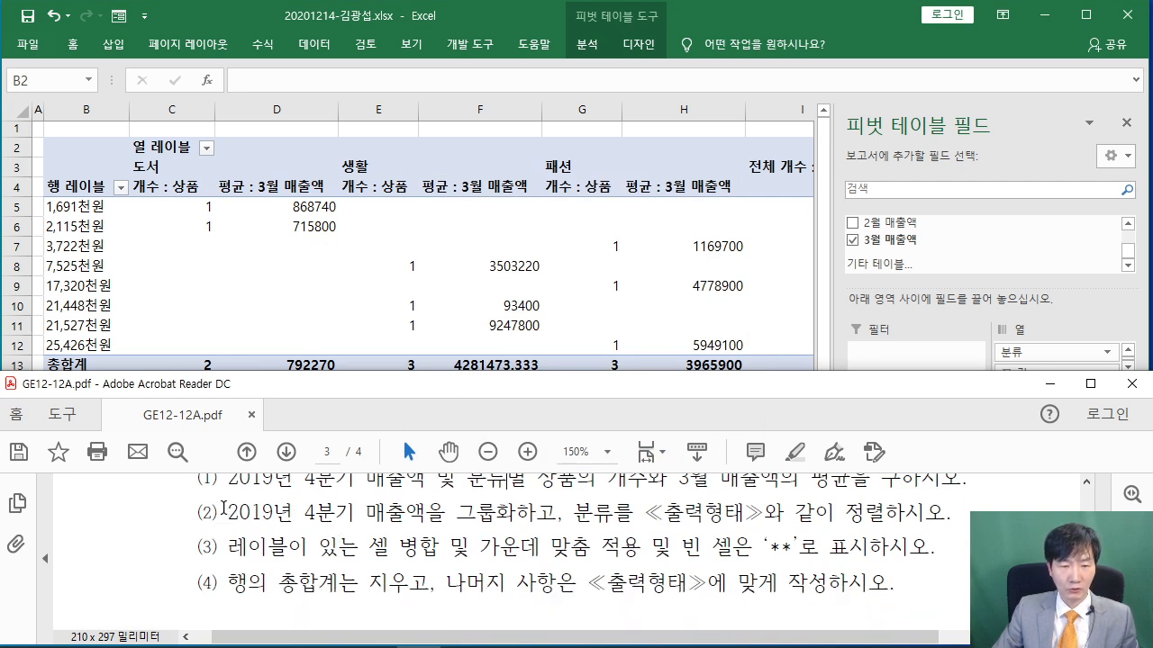
{"action": "left_click_drag", "start_coordinate": [229, 513], "coordinate": [440, 522]}
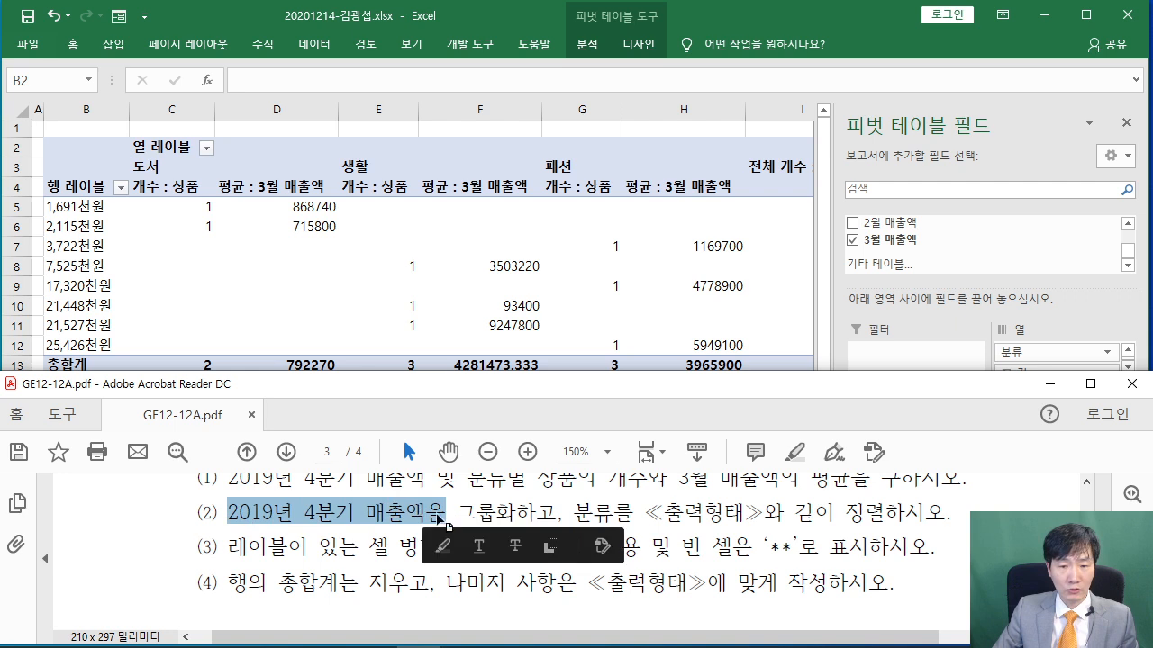
{"action": "left_click", "coordinate": [452, 511]}
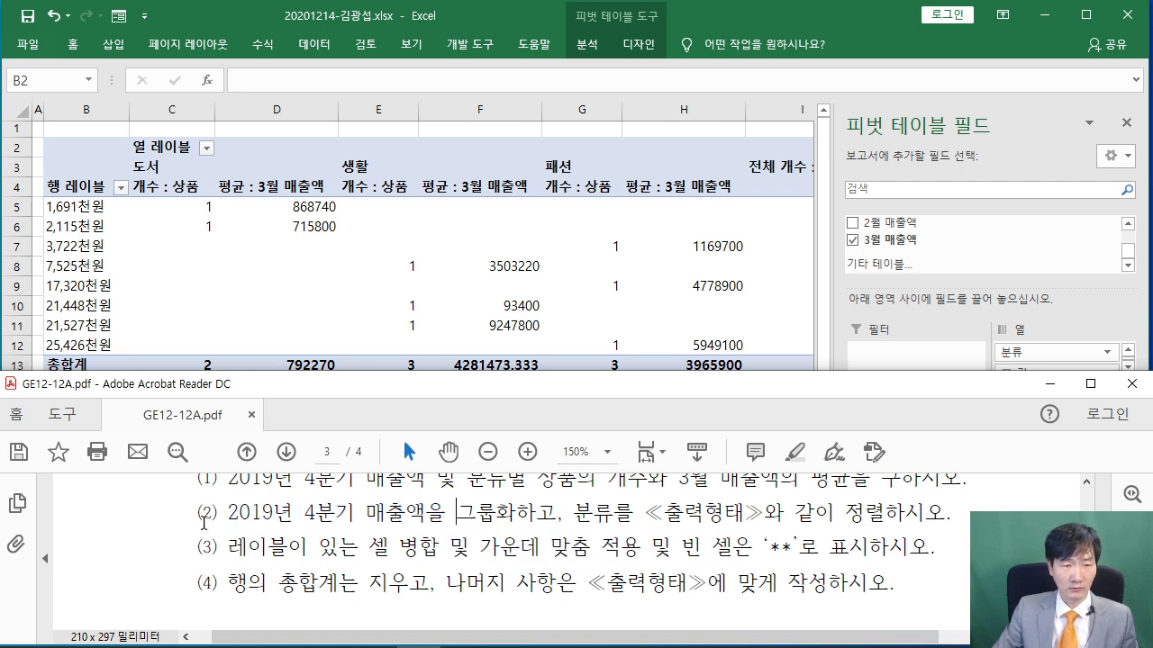
{"action": "scroll", "coordinate": [207, 527], "scroll_direction": "down", "scroll_amount": 6}
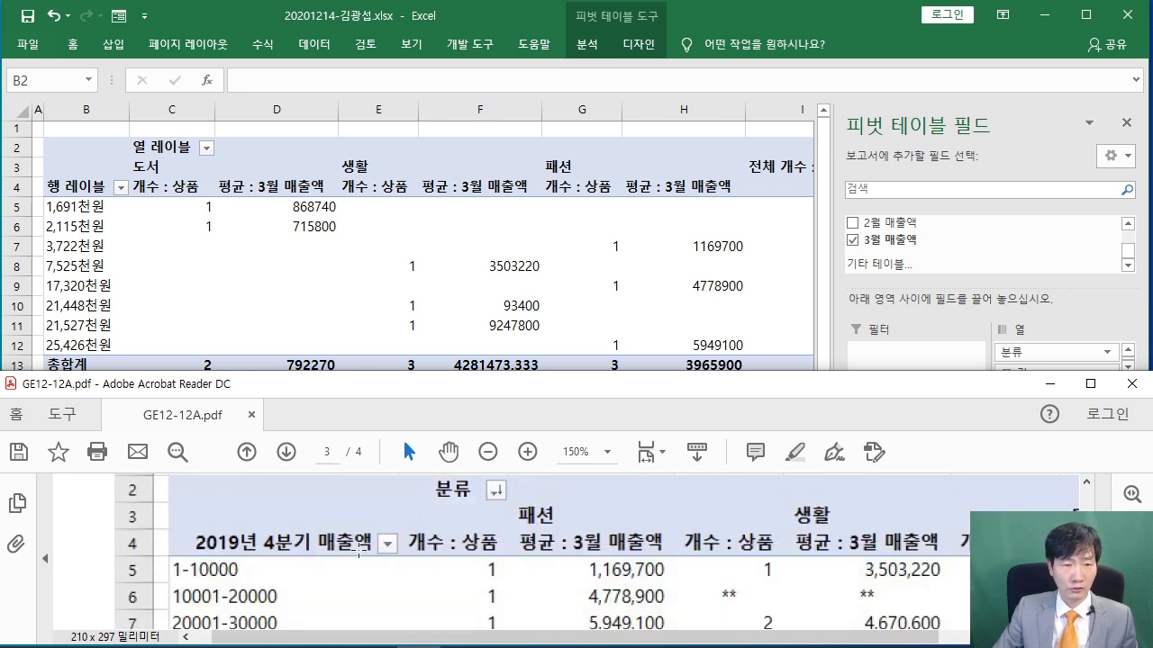
{"action": "scroll", "coordinate": [358, 553], "scroll_direction": "down", "scroll_amount": 1}
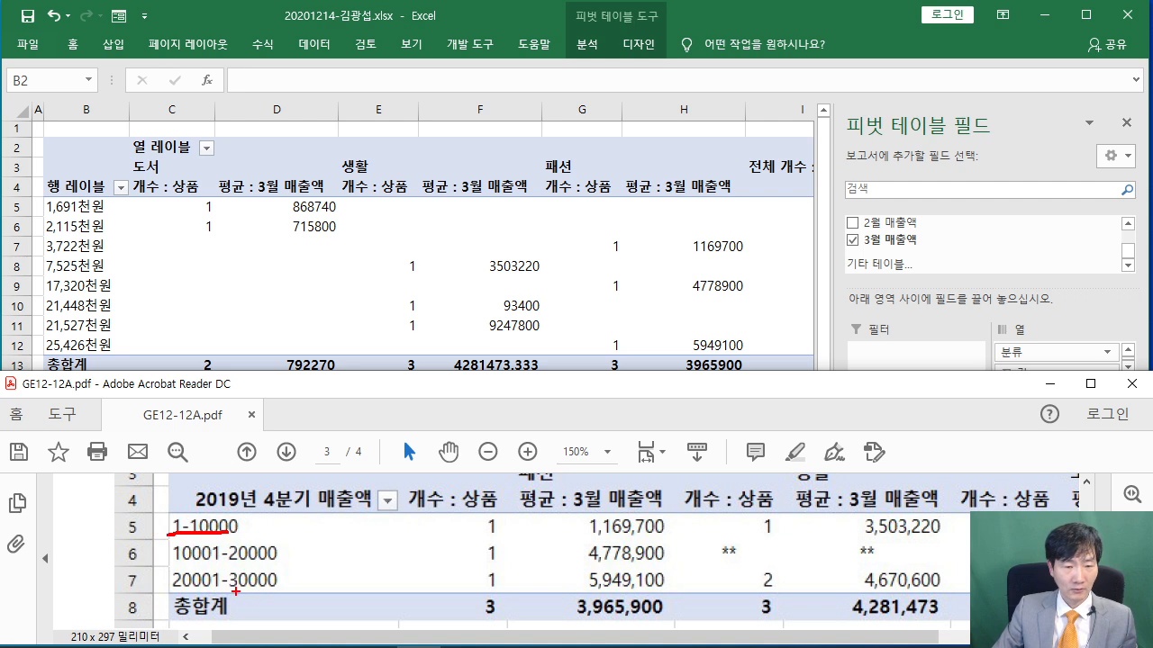
{"action": "mouse_move", "coordinate": [442, 266]}
{"action": "left_mouse_down"}
{"action": "mouse_move", "coordinate": [413, 312]}
{"action": "mouse_move", "coordinate": [450, 312]}
{"action": "left_mouse_up"}
{"action": "mouse_move", "coordinate": [452, 262]}
{"action": "left_mouse_down"}
{"action": "mouse_move", "coordinate": [452, 339]}
{"action": "mouse_move", "coordinate": [485, 292]}
{"action": "left_mouse_up"}
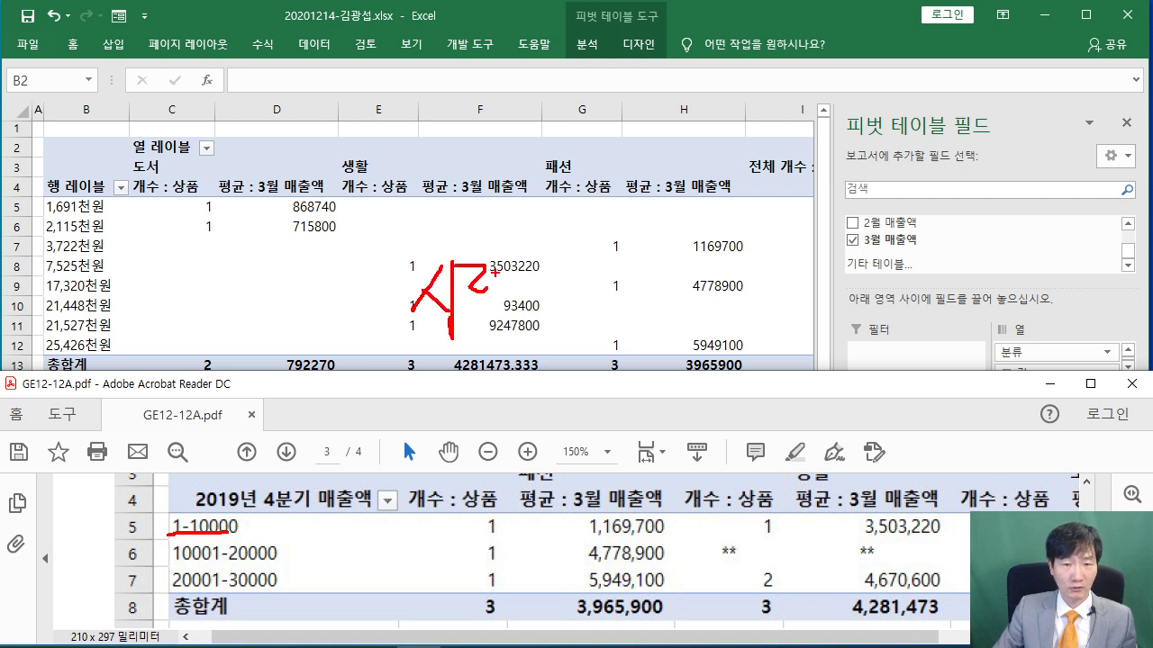
{"action": "left_click_drag", "start_coordinate": [579, 260], "coordinate": [578, 316]}
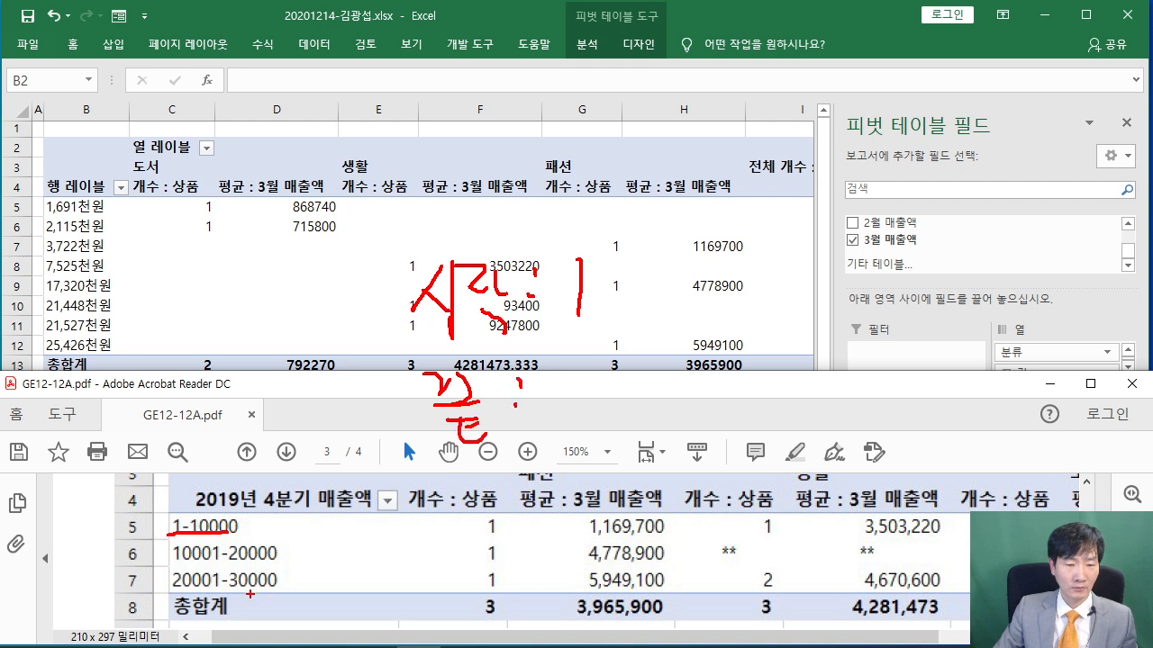
{"action": "left_click_drag", "start_coordinate": [552, 375], "coordinate": [553, 402]}
{"action": "mouse_move", "coordinate": [616, 373]}
{"action": "left_mouse_down"}
{"action": "mouse_move", "coordinate": [606, 396]}
{"action": "mouse_move", "coordinate": [632, 379]}
{"action": "left_mouse_up"}
{"action": "mouse_move", "coordinate": [653, 372]}
{"action": "left_mouse_down"}
{"action": "mouse_move", "coordinate": [678, 396]}
{"action": "mouse_move", "coordinate": [721, 411]}
{"action": "left_mouse_up"}
{"action": "left_click_drag", "start_coordinate": [735, 370], "coordinate": [771, 396]}
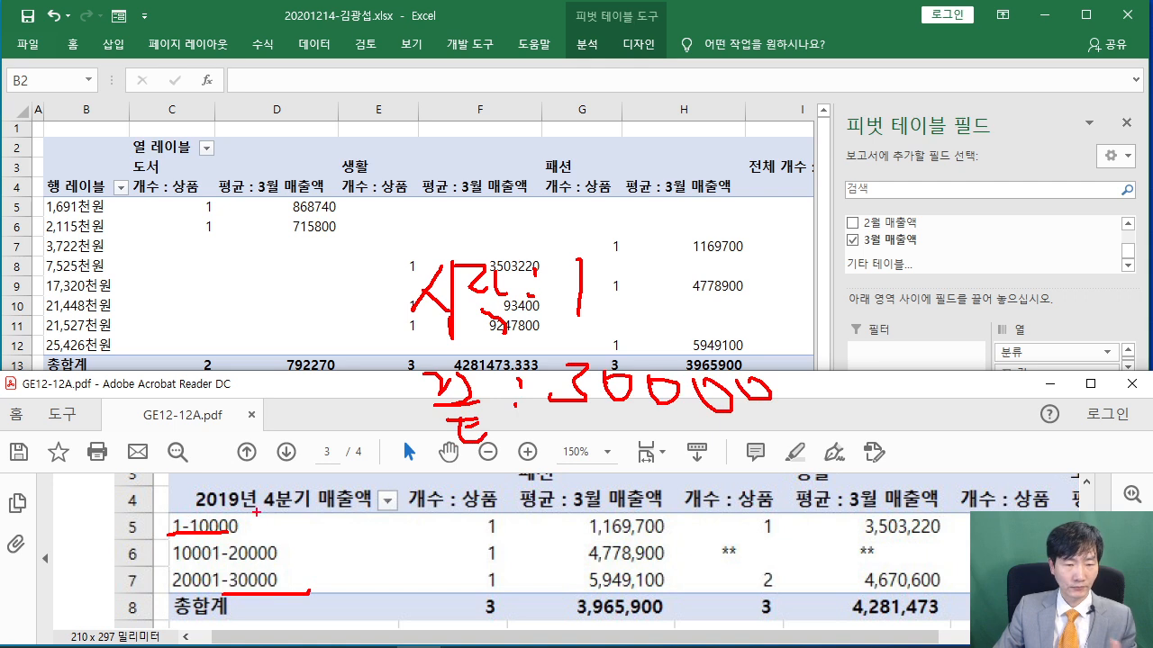
{"action": "left_click_drag", "start_coordinate": [453, 488], "coordinate": [485, 516]}
{"action": "mouse_move", "coordinate": [487, 472]}
{"action": "left_mouse_down"}
{"action": "mouse_move", "coordinate": [509, 463]}
{"action": "mouse_move", "coordinate": [485, 501]}
{"action": "left_mouse_up"}
{"action": "left_click_drag", "start_coordinate": [522, 464], "coordinate": [521, 514]}
{"action": "left_click_drag", "start_coordinate": [632, 456], "coordinate": [628, 457]}
{"action": "left_click_drag", "start_coordinate": [672, 459], "coordinate": [668, 461]}
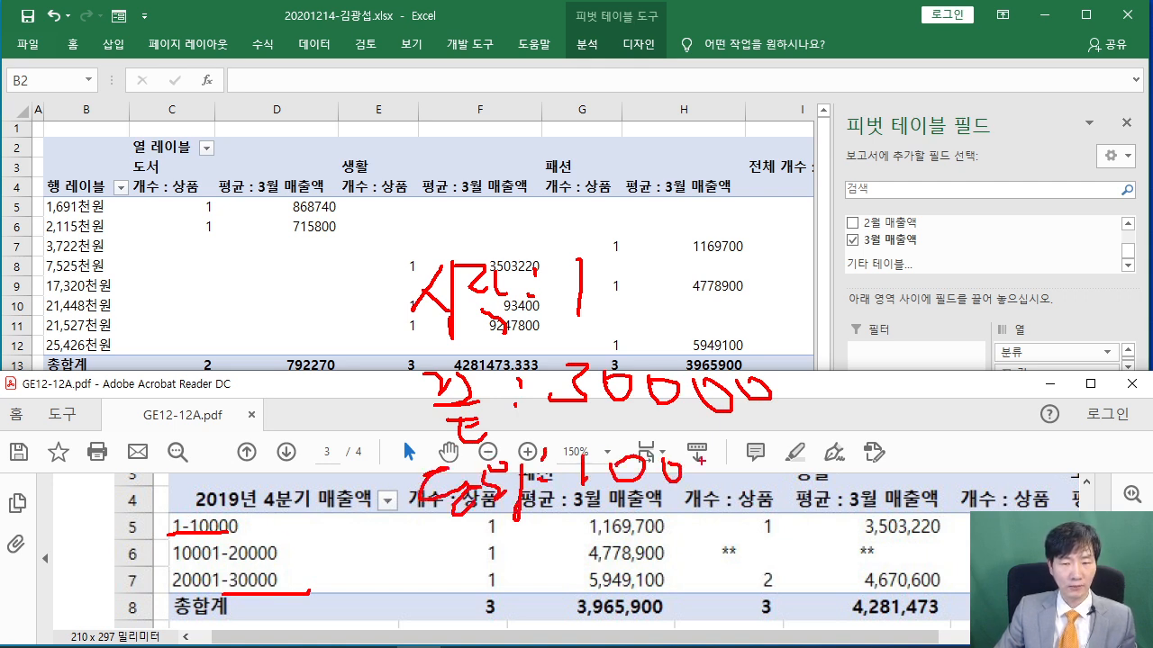
{"action": "mouse_move", "coordinate": [103, 213]}
{"action": "left_mouse_down"}
{"action": "mouse_move", "coordinate": [43, 218]}
{"action": "mouse_move", "coordinate": [101, 212]}
{"action": "left_mouse_up"}
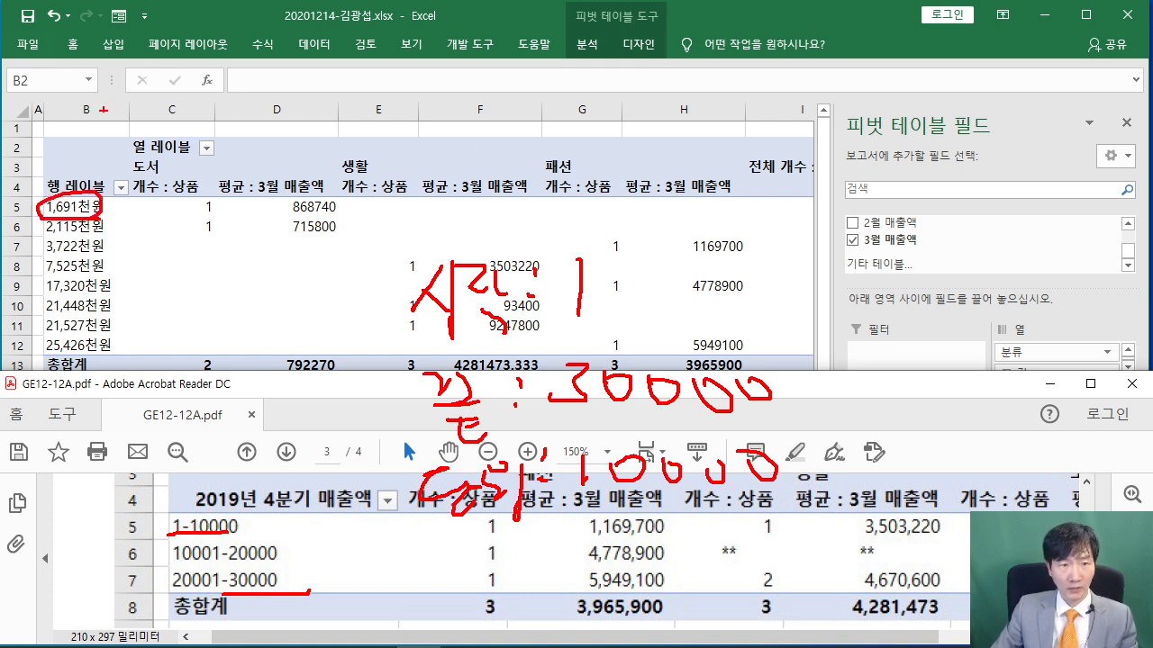
{"action": "key", "text": "Escape"}
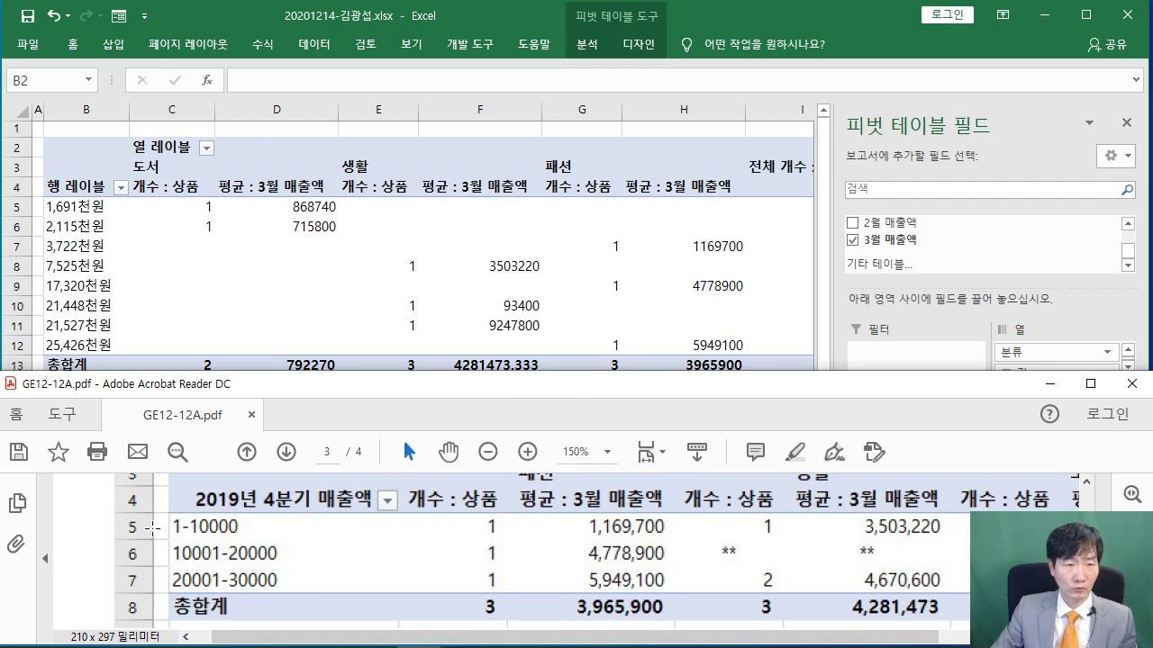
Group the Q4 sales rows with start 1, end 30000, and interval 10000
{"action": "left_click", "coordinate": [67, 212]}
{"action": "right_click", "coordinate": [67, 213]}
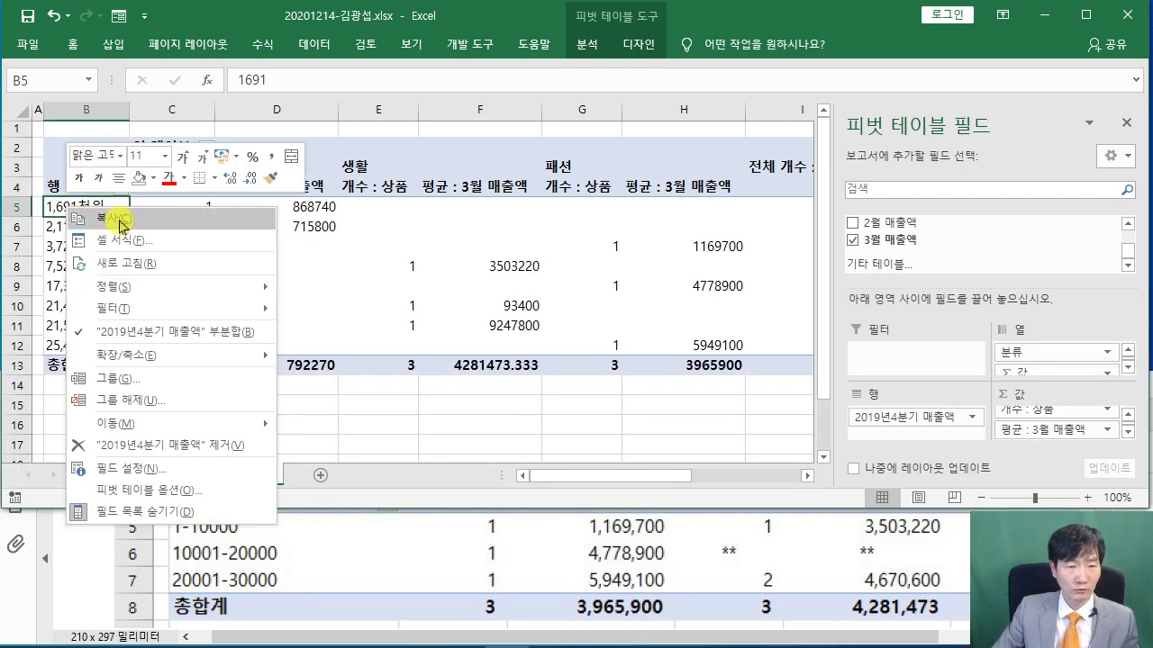
{"action": "left_click", "coordinate": [189, 385]}
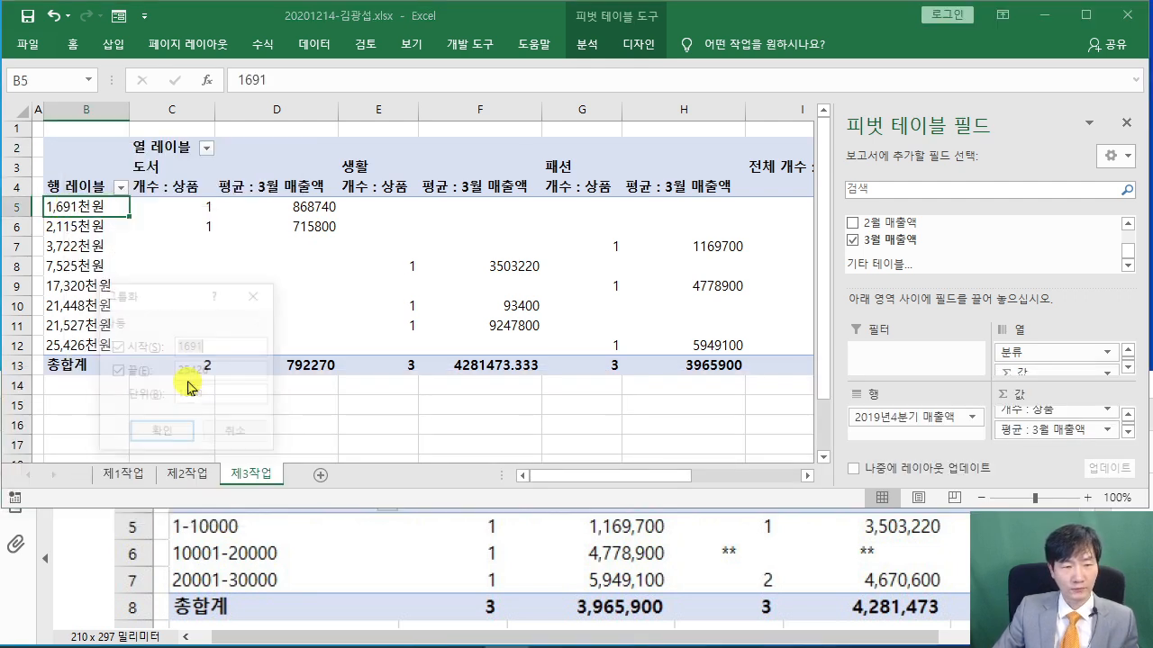
{"action": "left_click_drag", "start_coordinate": [214, 299], "coordinate": [300, 285]}
{"action": "left_click_drag", "start_coordinate": [537, 166], "coordinate": [587, 127]}
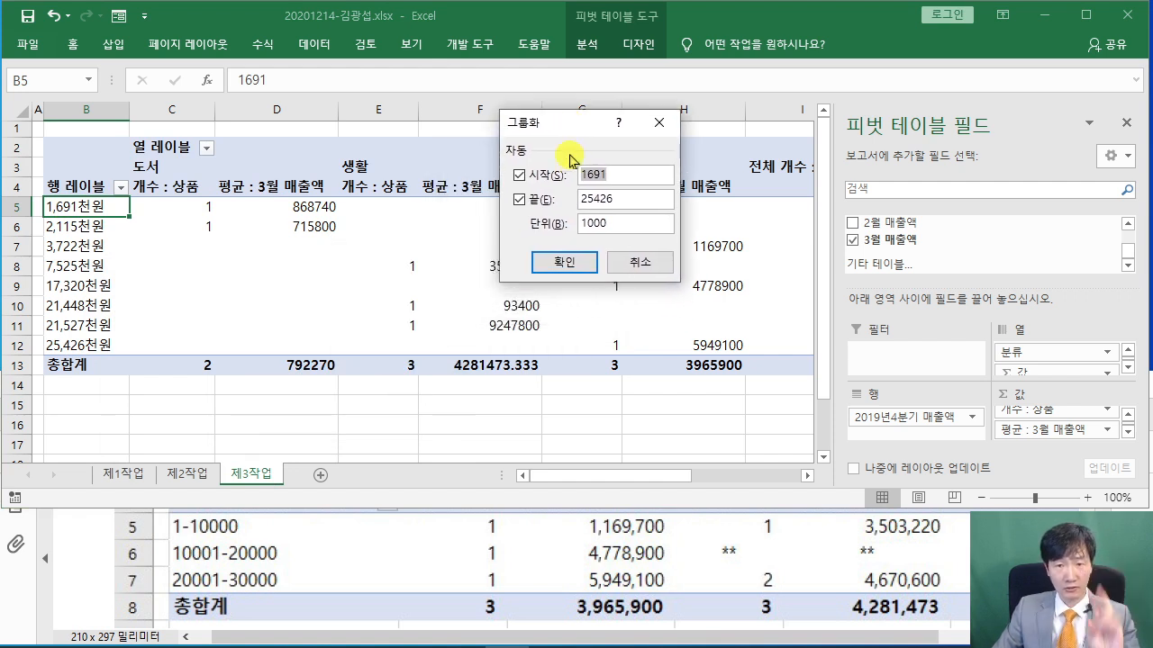
{"action": "type", "text": "1"}
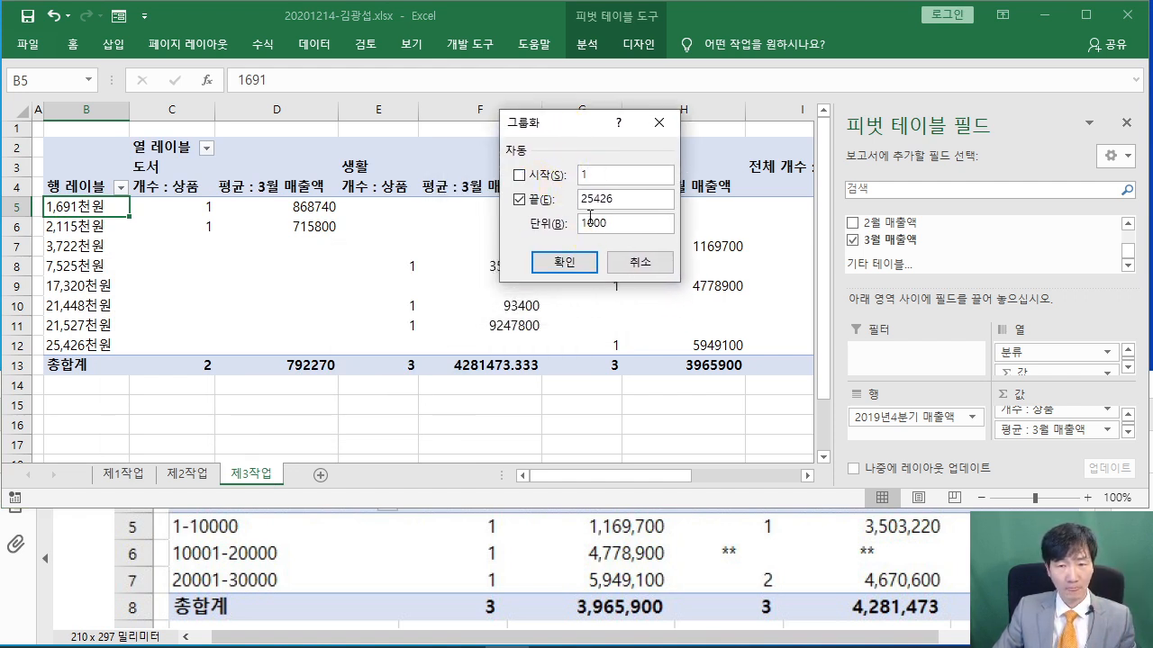
{"action": "double_click", "coordinate": [625, 199]}
{"action": "type", "text": "30000"}
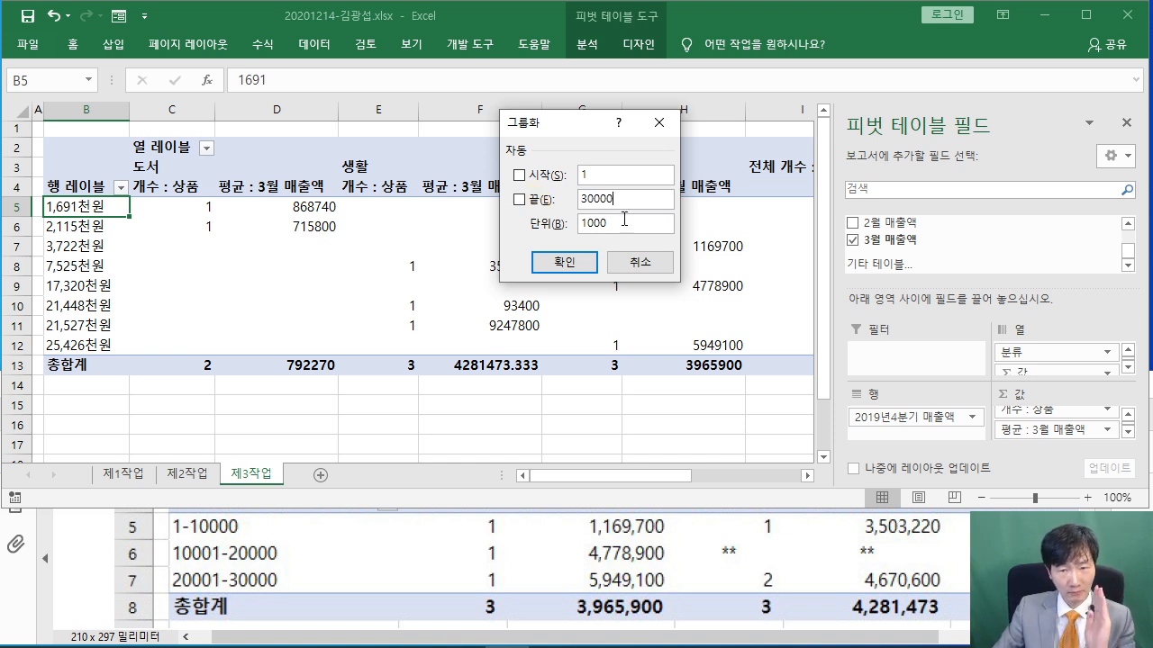
{"action": "left_click", "coordinate": [622, 222]}
{"action": "type", "text": "0"}
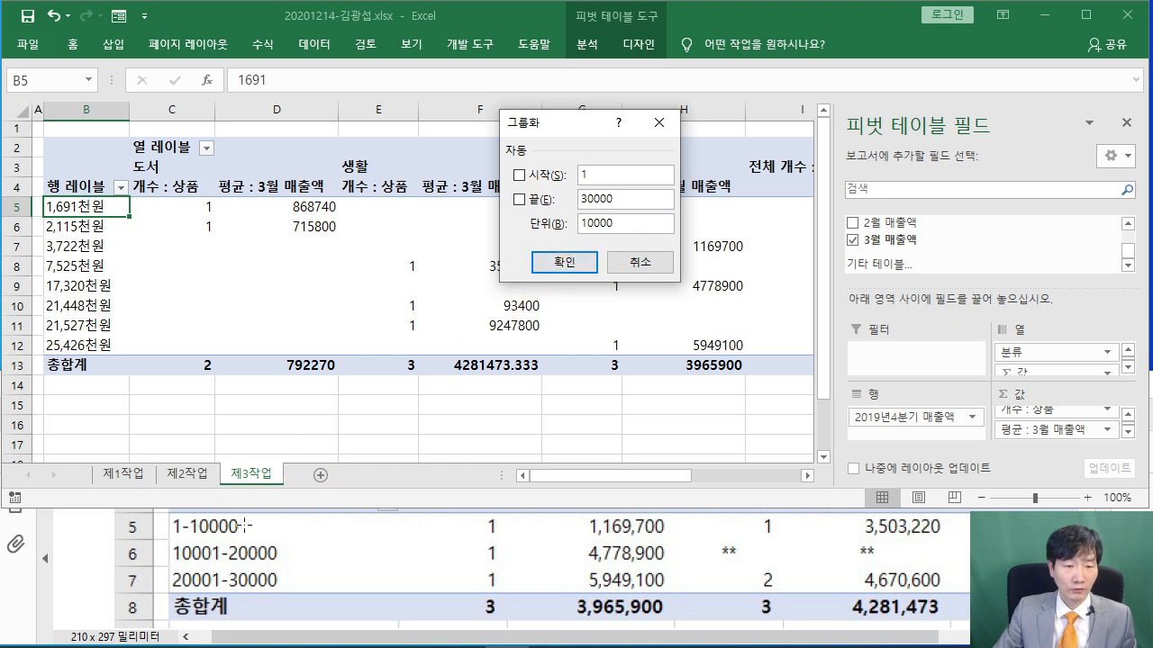
{"action": "left_click", "coordinate": [551, 268]}
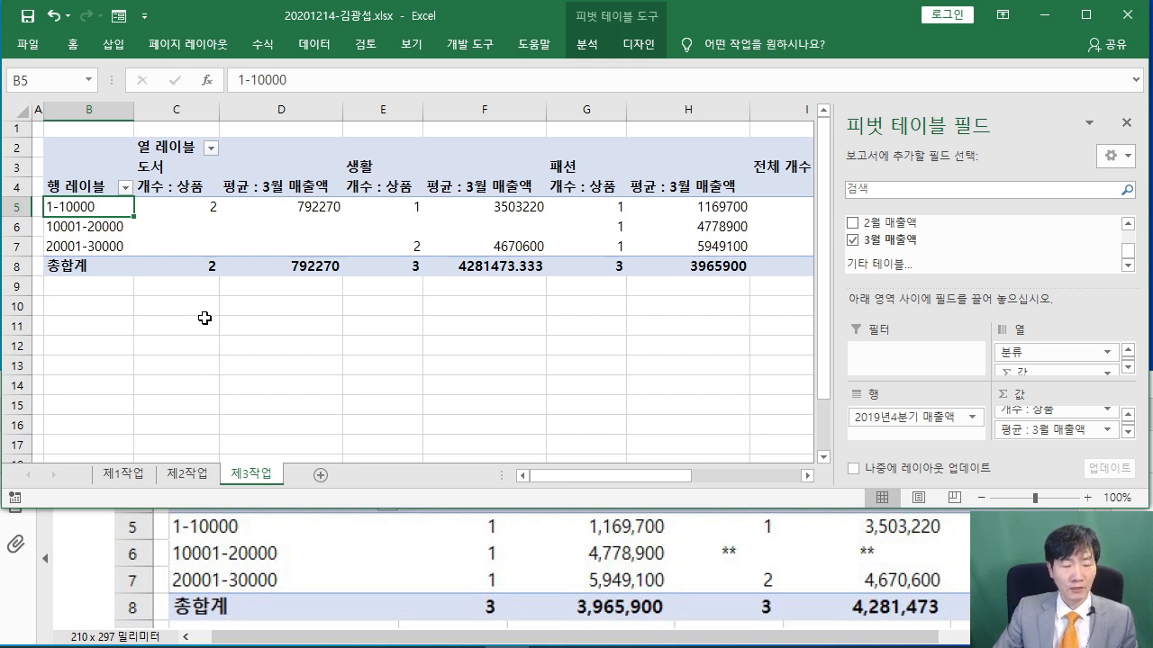
{"action": "left_click", "coordinate": [89, 544]}
{"action": "scroll", "coordinate": [108, 543], "scroll_direction": "up", "scroll_amount": 5}
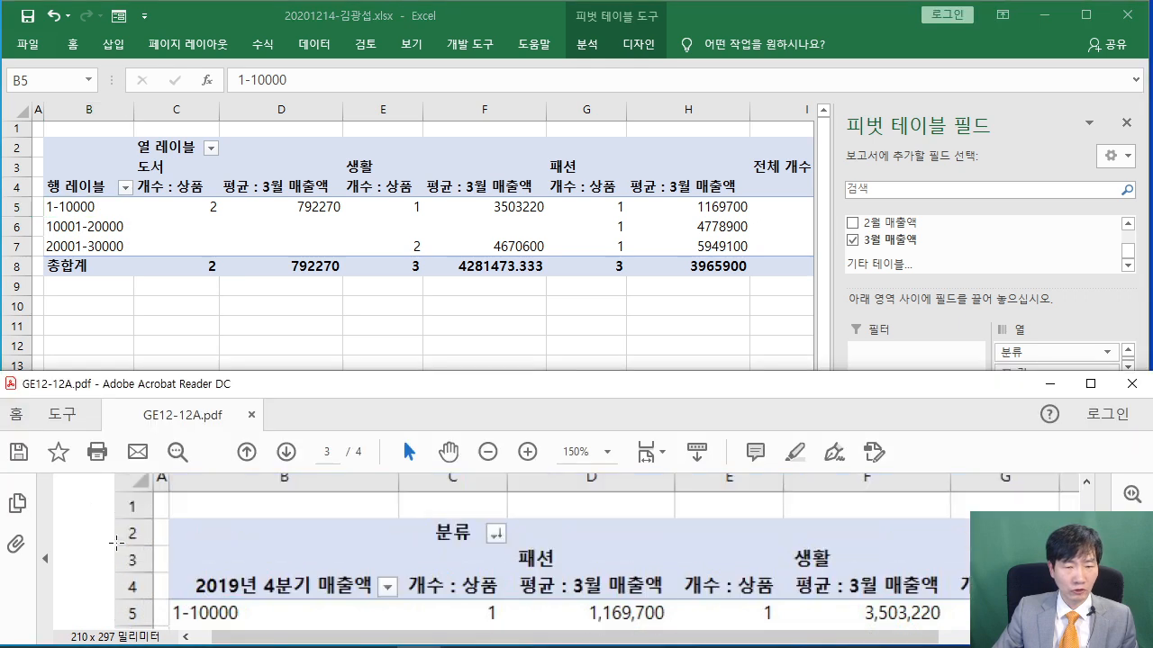
{"action": "scroll", "coordinate": [356, 543], "scroll_direction": "up", "scroll_amount": 1}
{"action": "scroll", "coordinate": [359, 543], "scroll_direction": "down", "scroll_amount": 1}
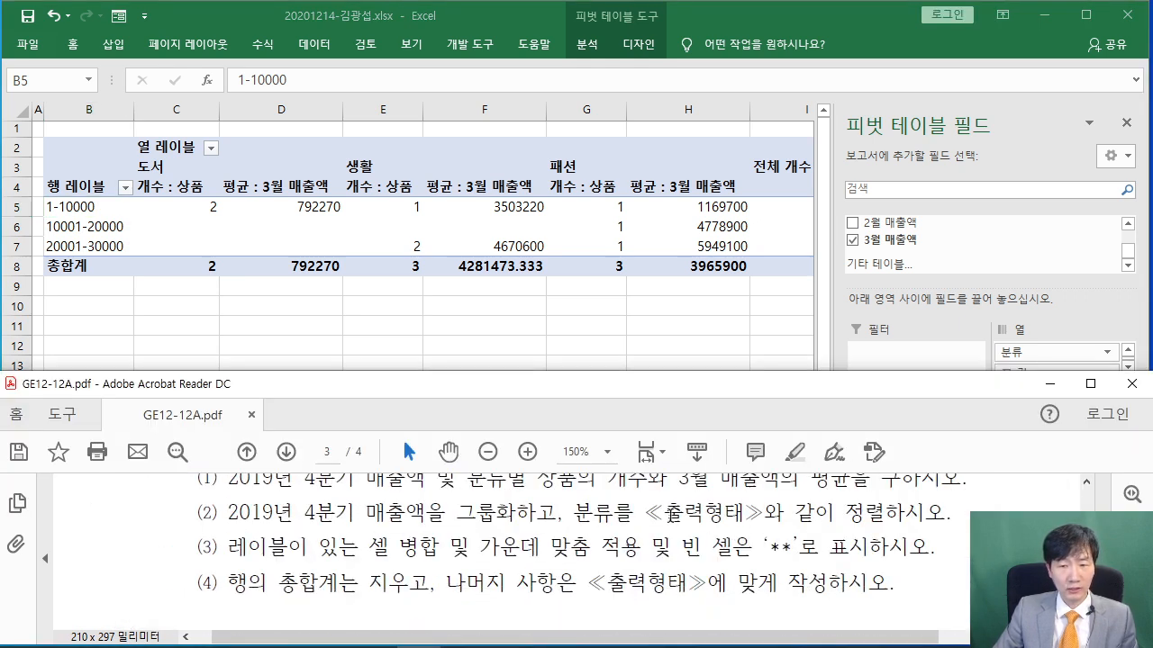
{"action": "scroll", "coordinate": [356, 525], "scroll_direction": "down", "scroll_amount": 5}
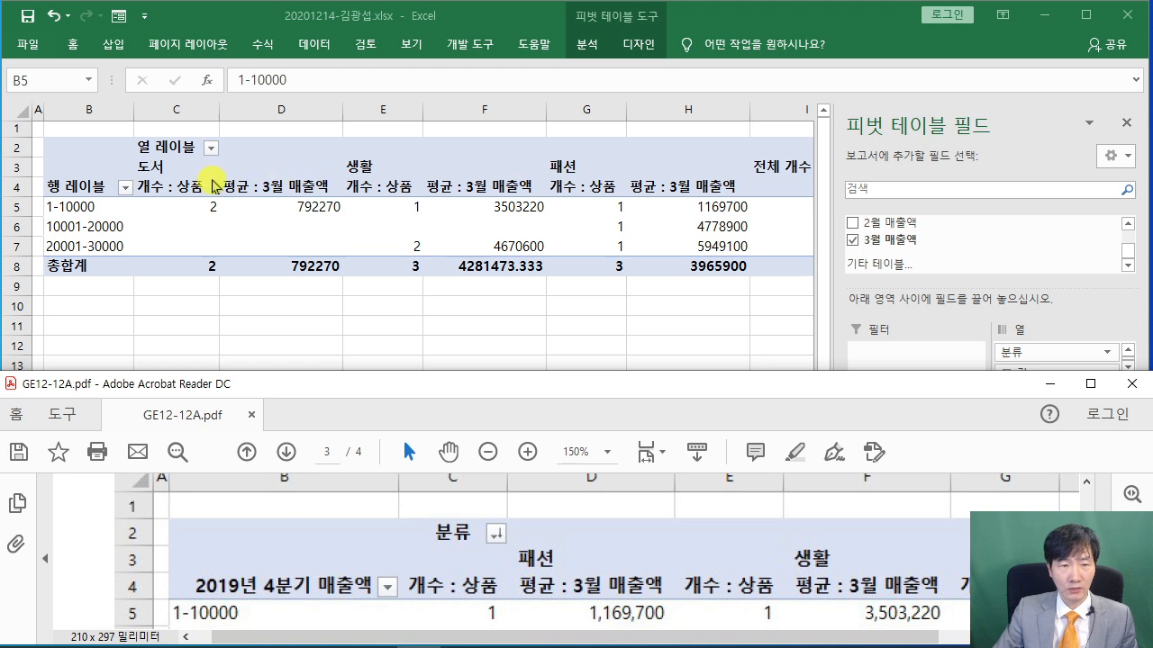
{"action": "mouse_move", "coordinate": [448, 630]}
{"action": "left_mouse_down"}
{"action": "mouse_move", "coordinate": [635, 632]}
{"action": "mouse_move", "coordinate": [457, 634]}
{"action": "left_mouse_up"}
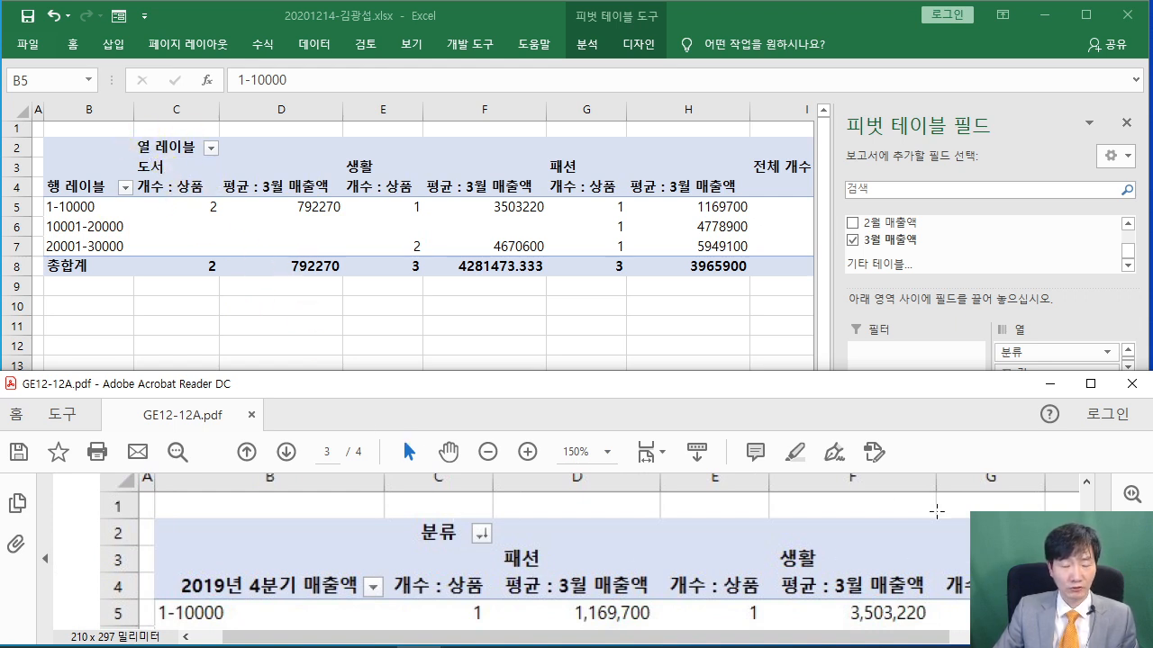
{"action": "left_click", "coordinate": [213, 153]}
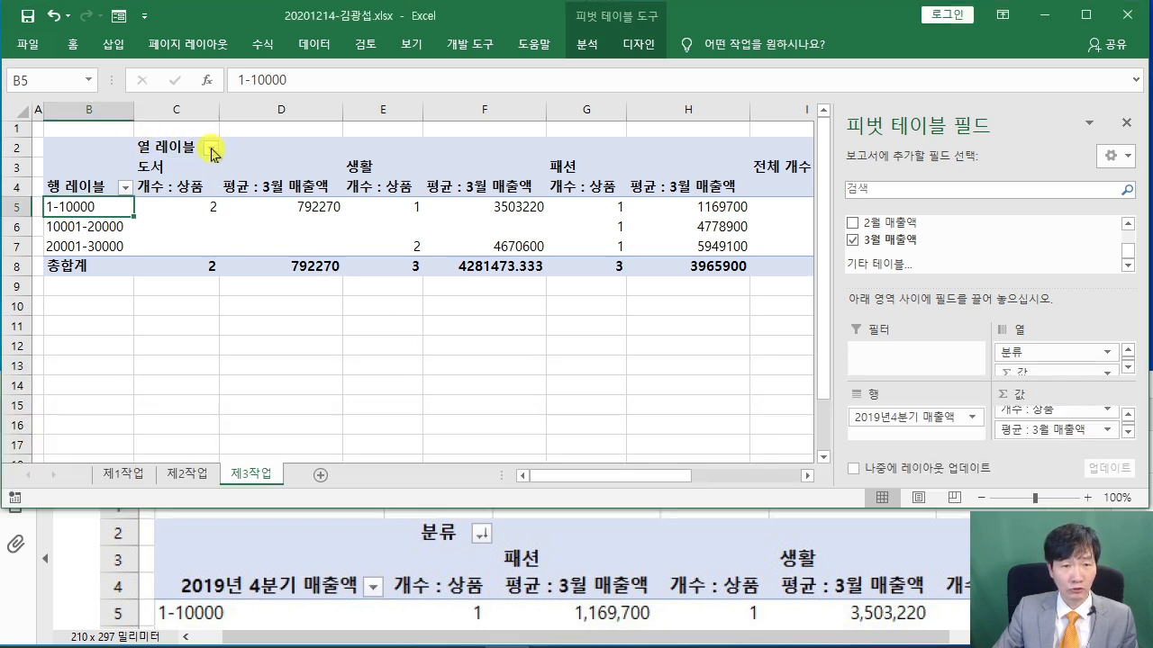
Sort the 분류 columns in descending text order so they read 패션, 생활, 도서
{"action": "left_click", "coordinate": [213, 151]}
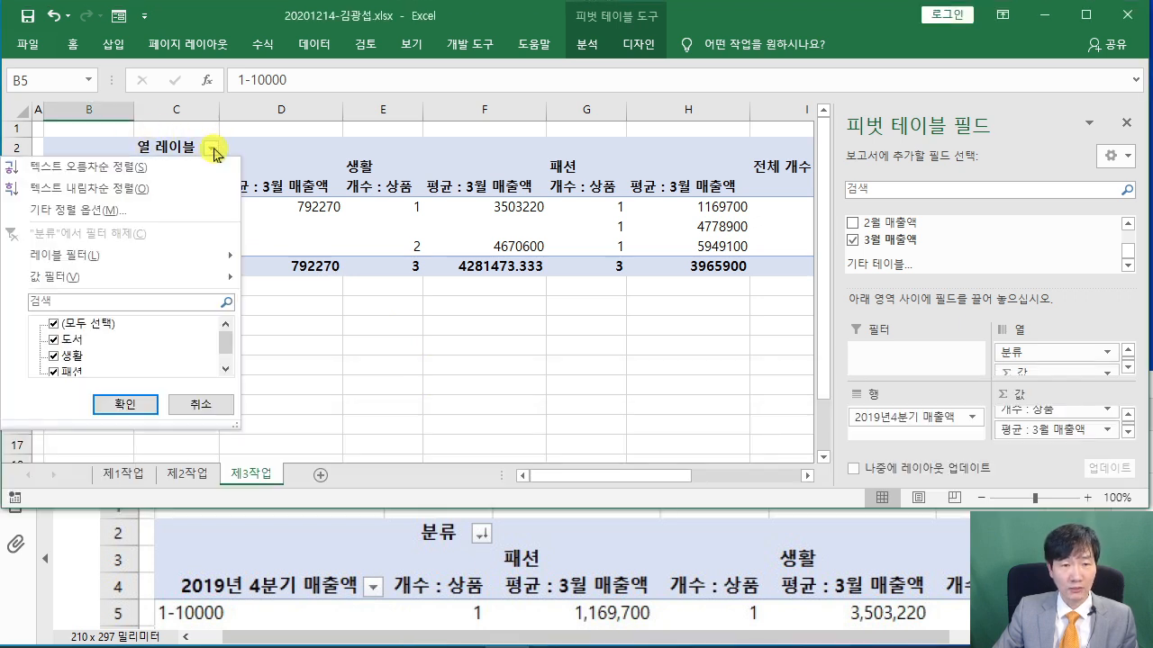
{"action": "left_click", "coordinate": [183, 196]}
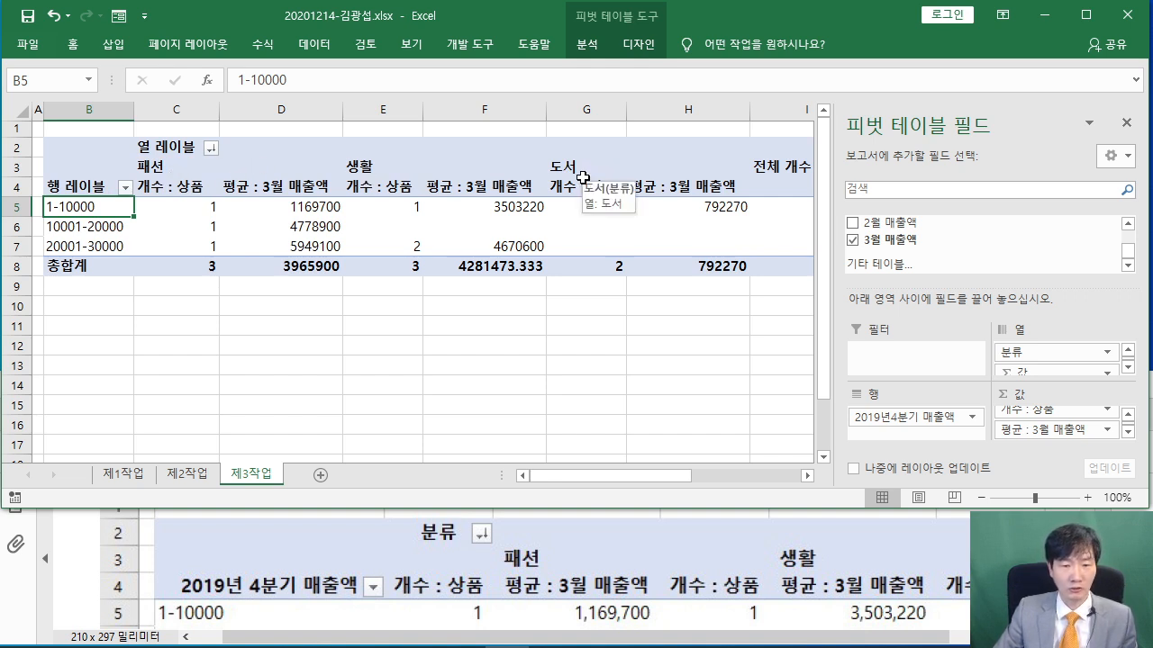
{"action": "left_click", "coordinate": [90, 542]}
Review the PDF conditions on merged centred labels, ** in empty cells, and removing row grand totals
{"action": "scroll", "coordinate": [308, 521], "scroll_direction": "up", "scroll_amount": 2}
{"action": "scroll", "coordinate": [308, 520], "scroll_direction": "up", "scroll_amount": 3}
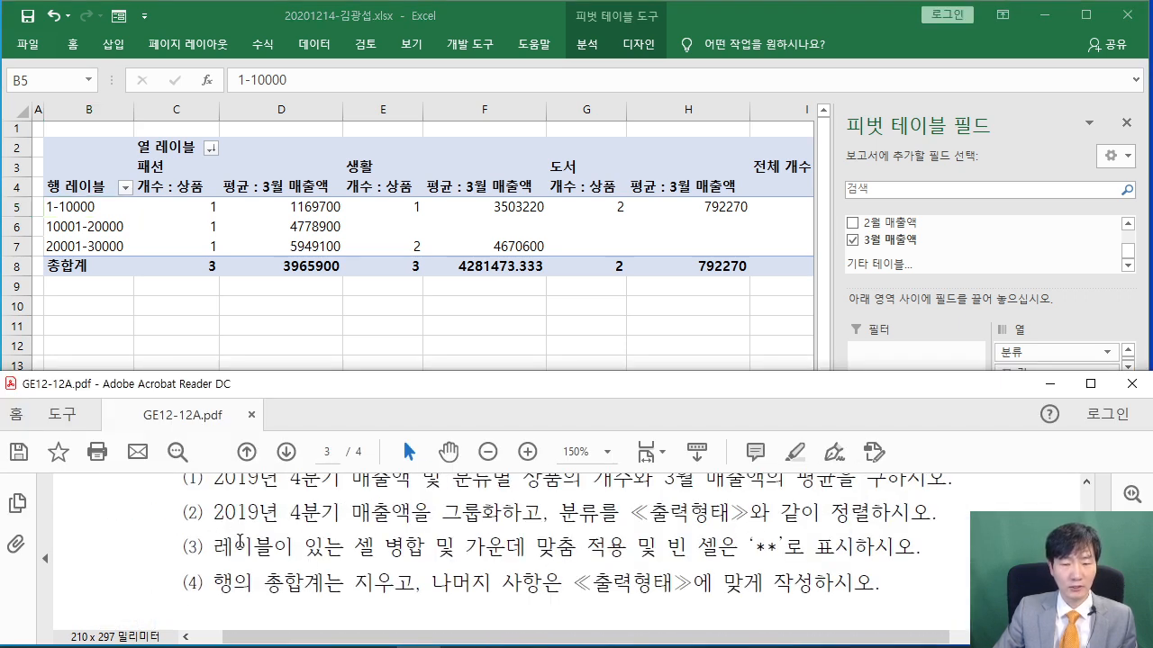
{"action": "left_click_drag", "start_coordinate": [214, 547], "coordinate": [578, 547]}
{"action": "left_click_drag", "start_coordinate": [666, 547], "coordinate": [810, 547]}
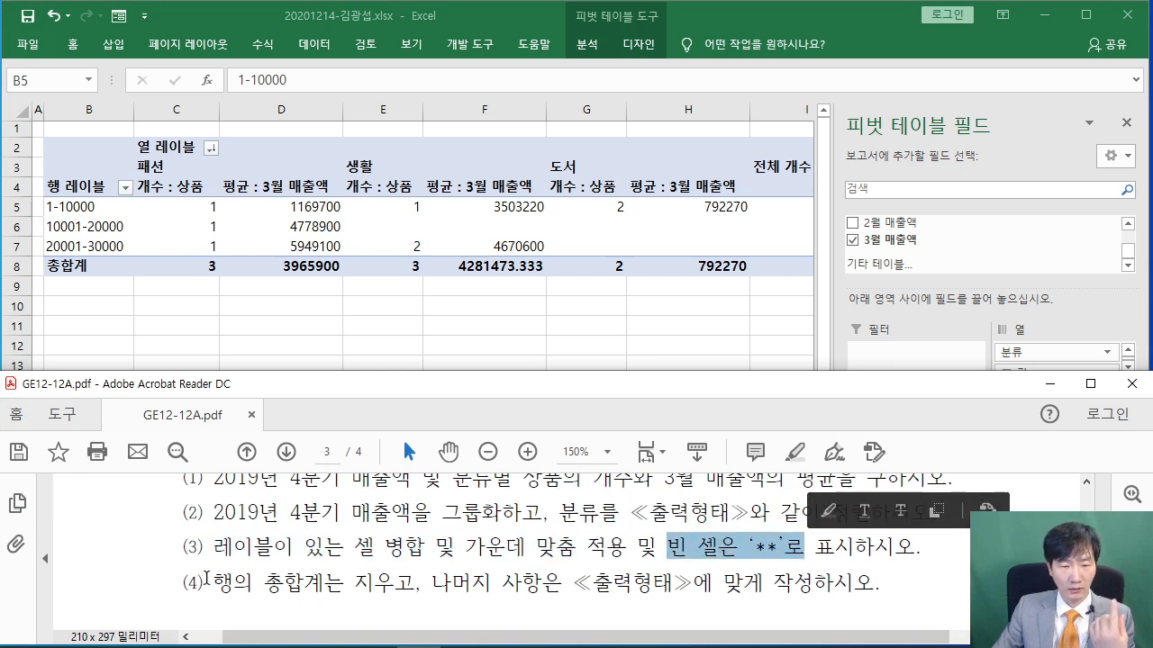
{"action": "left_click_drag", "start_coordinate": [205, 581], "coordinate": [422, 577]}
{"action": "left_click", "coordinate": [162, 569]}
{"action": "left_click", "coordinate": [271, 325]}
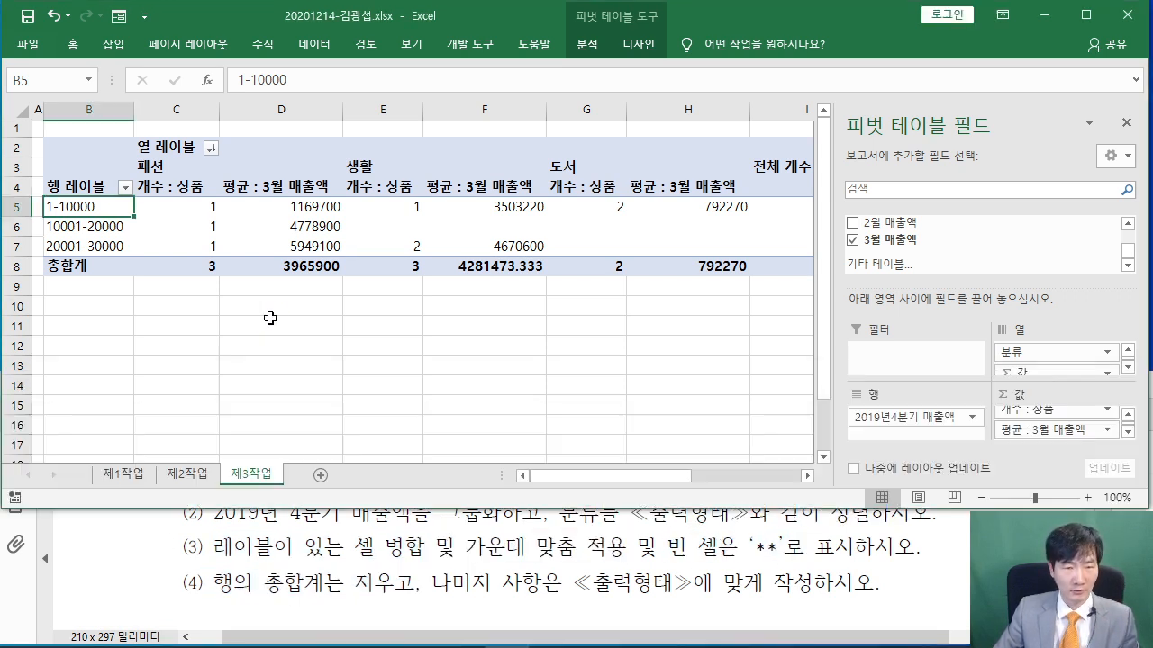
In PivotTable Options, turn on merging and centring of labels and enter ** for empty cells
{"action": "right_click", "coordinate": [111, 207]}
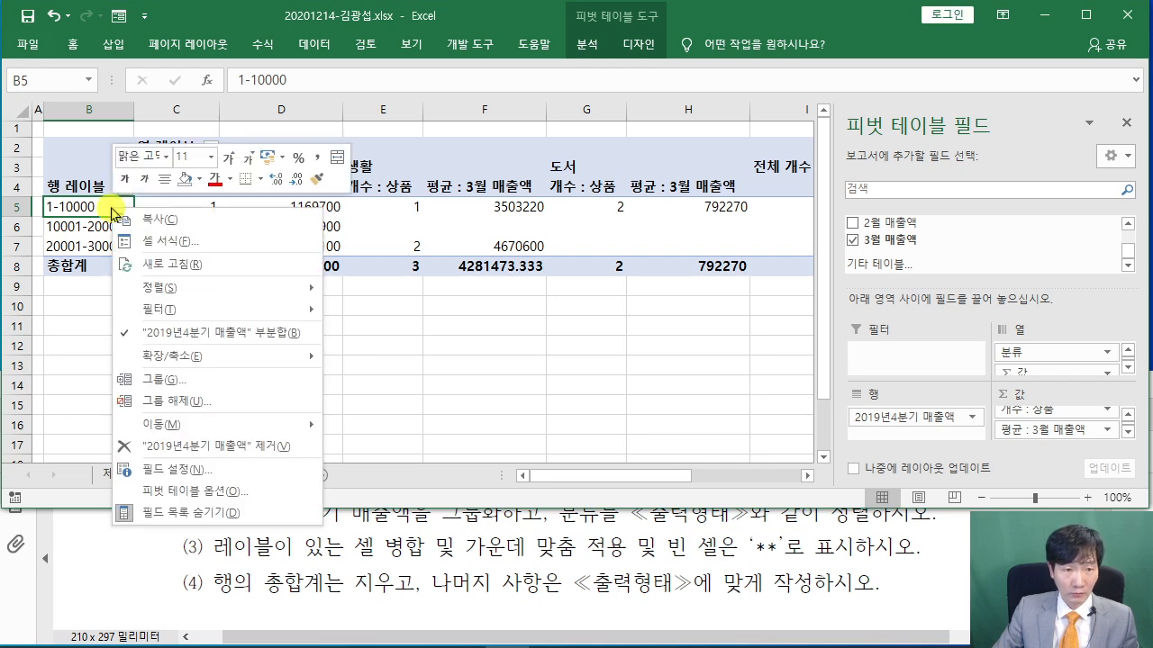
{"action": "left_click", "coordinate": [259, 492]}
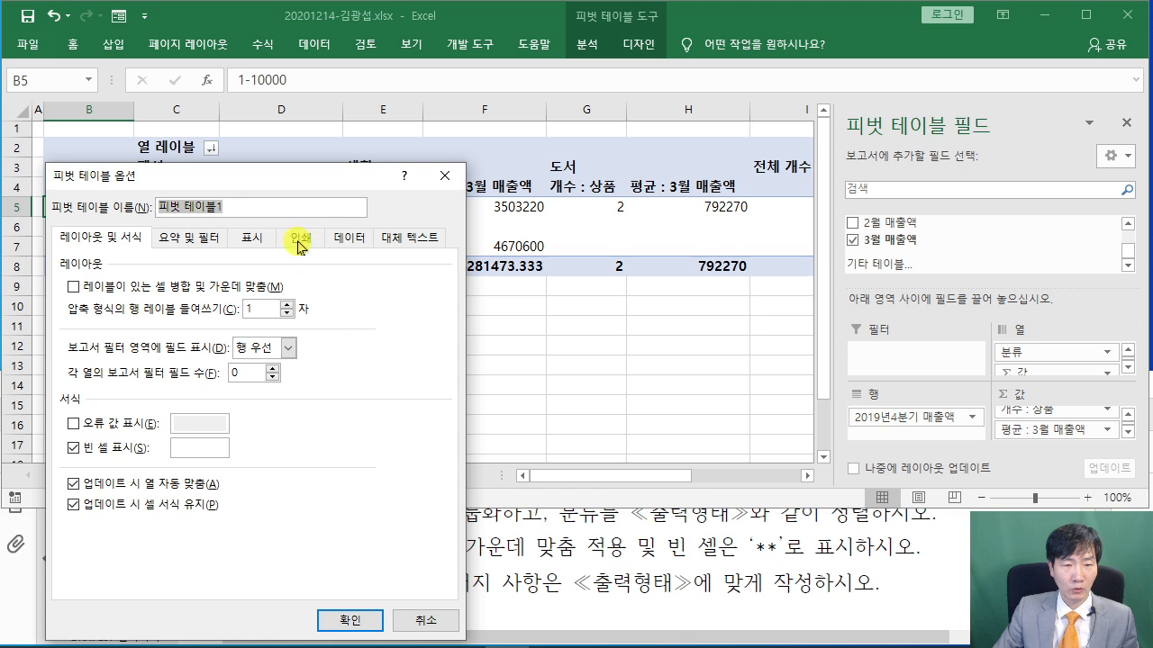
{"action": "left_click_drag", "start_coordinate": [292, 171], "coordinate": [568, 30]}
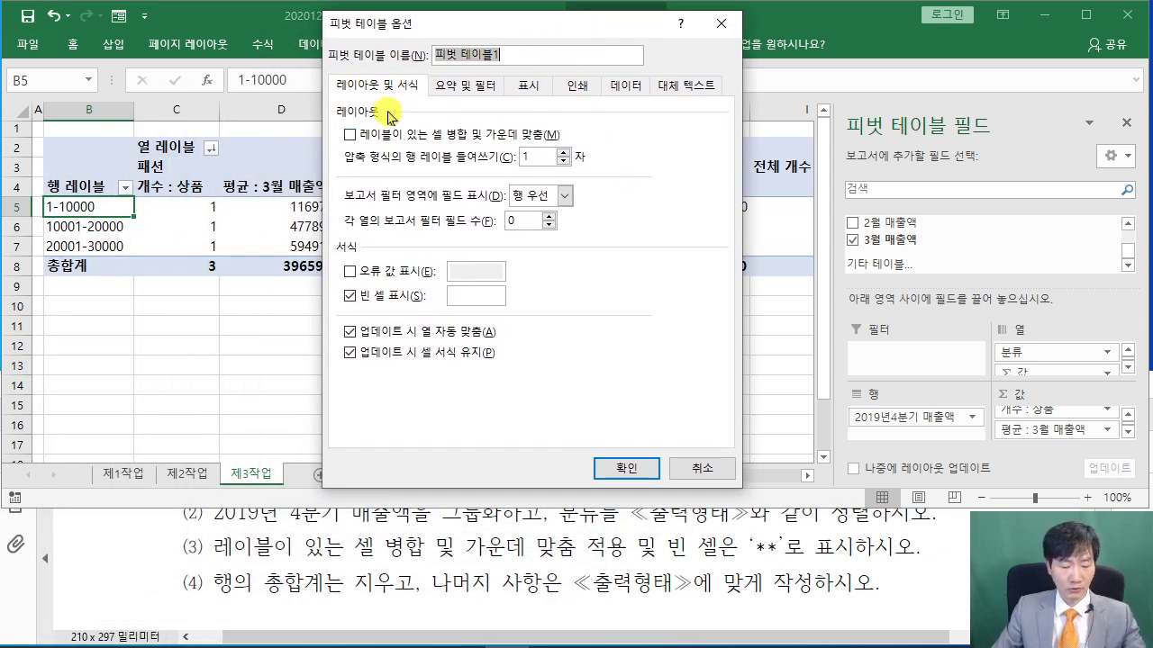
{"action": "mouse_move", "coordinate": [371, 147]}
{"action": "left_mouse_down"}
{"action": "mouse_move", "coordinate": [324, 125]}
{"action": "mouse_move", "coordinate": [401, 81]}
{"action": "left_mouse_up"}
{"action": "key", "text": "Escape"}
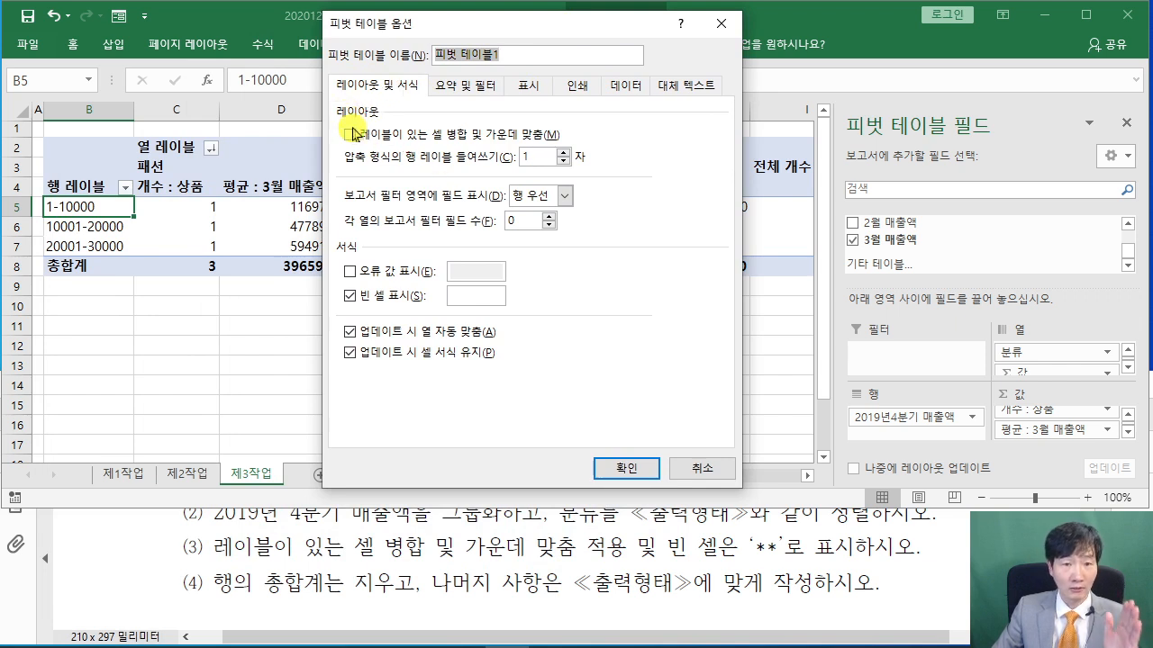
{"action": "left_click", "coordinate": [349, 134]}
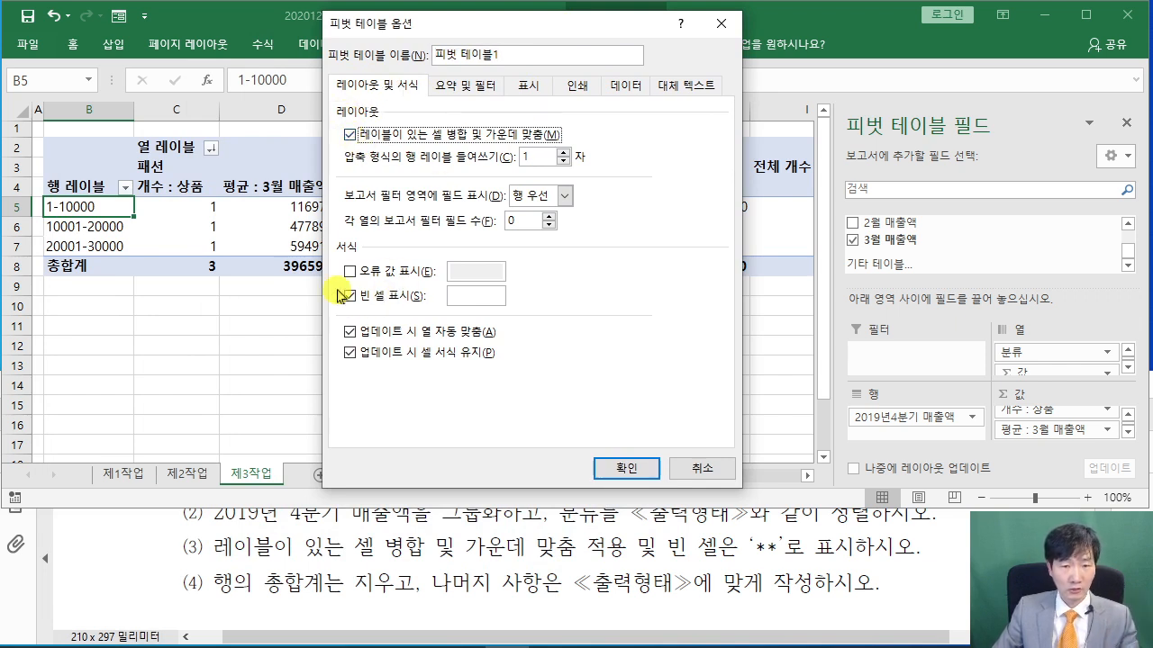
{"action": "left_click", "coordinate": [464, 298]}
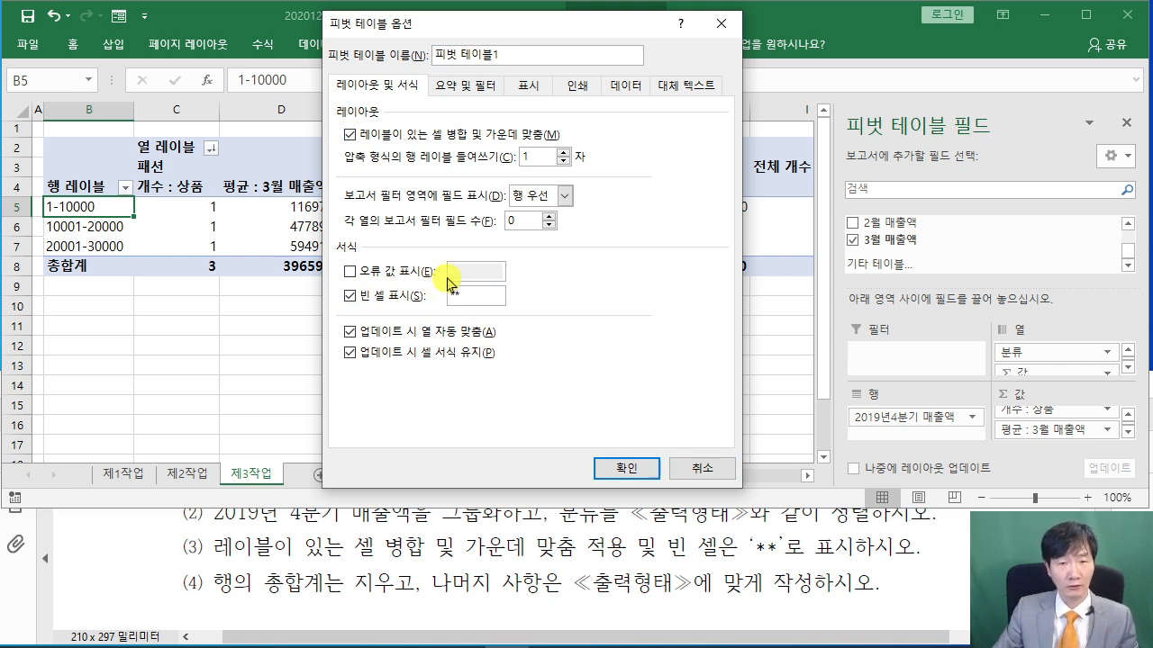
Turn off row grand totals, confirm ** for empty cells, and apply the options
{"action": "left_click", "coordinate": [472, 87]}
{"action": "key", "text": "ctrl+2"}
{"action": "left_click_drag", "start_coordinate": [426, 71], "coordinate": [522, 113]}
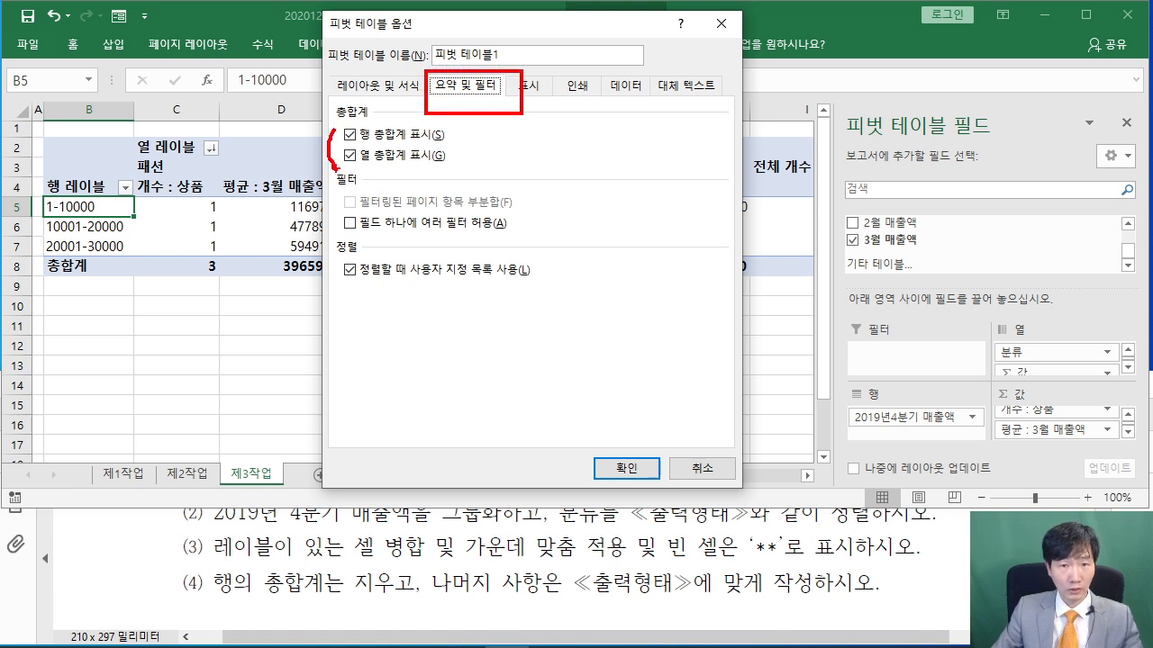
{"action": "left_click_drag", "start_coordinate": [330, 115], "coordinate": [378, 124]}
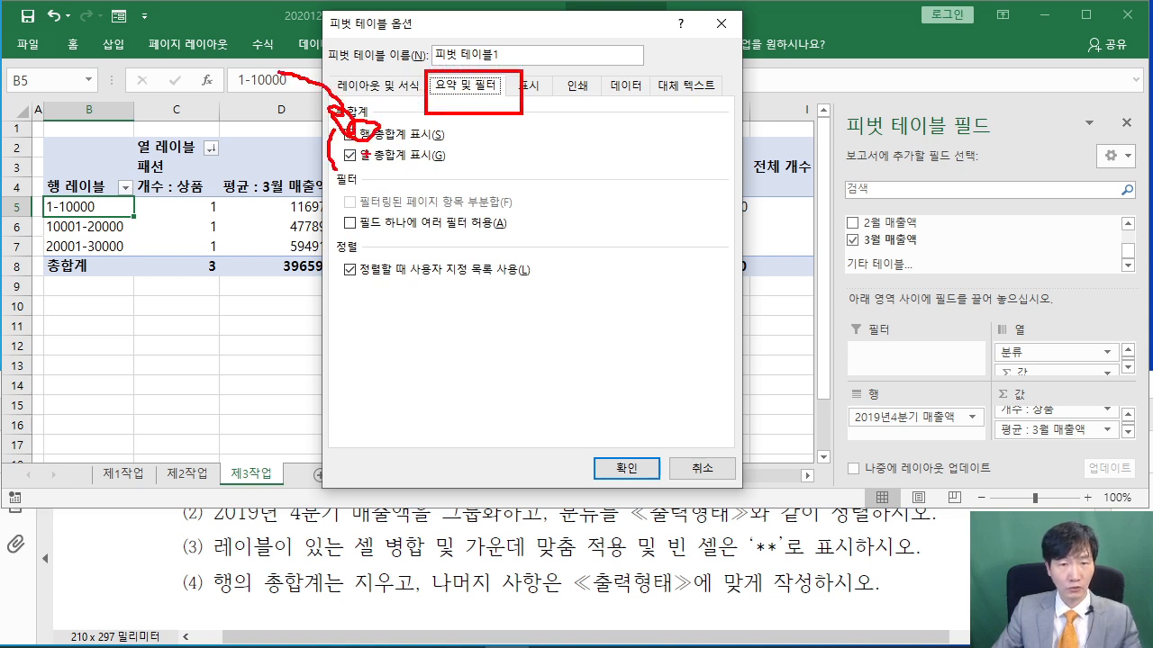
{"action": "key", "text": "Escape"}
{"action": "left_click", "coordinate": [352, 136]}
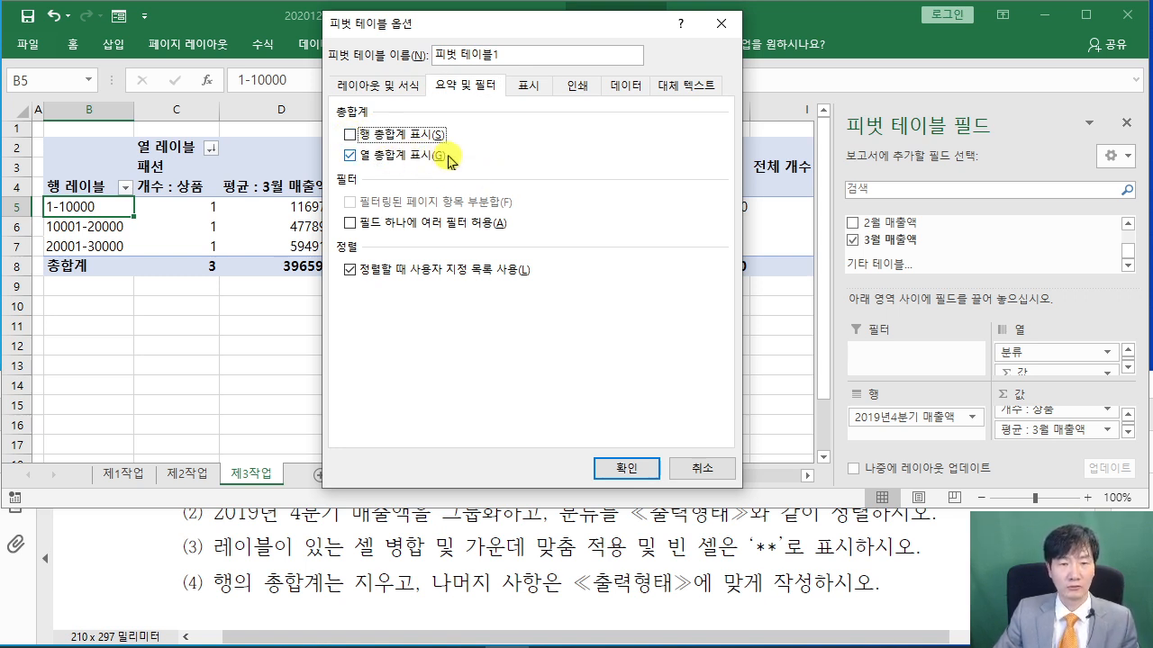
{"action": "left_click", "coordinate": [401, 86]}
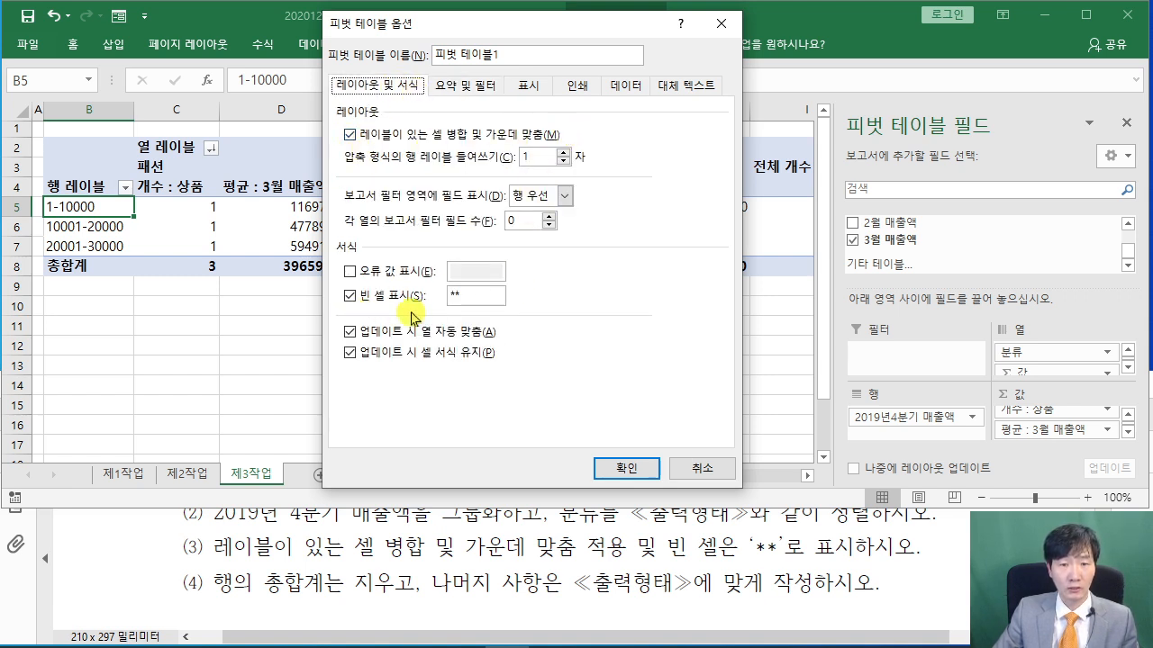
{"action": "left_click", "coordinate": [472, 300]}
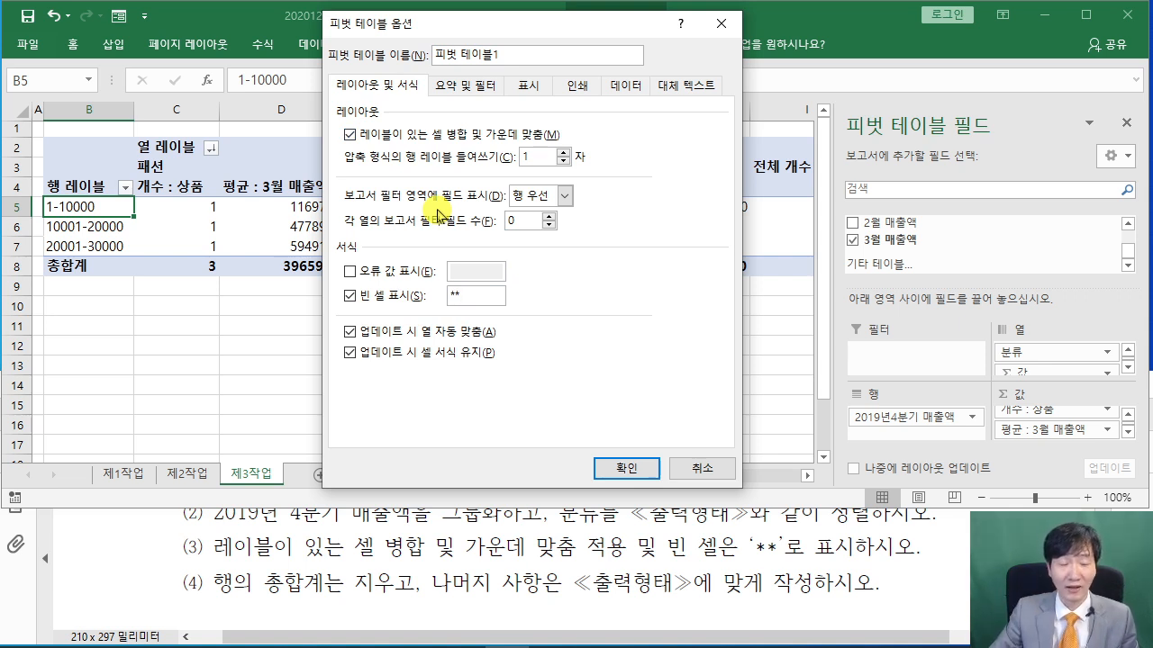
{"action": "left_click", "coordinate": [462, 87]}
{"action": "left_click", "coordinate": [359, 136]}
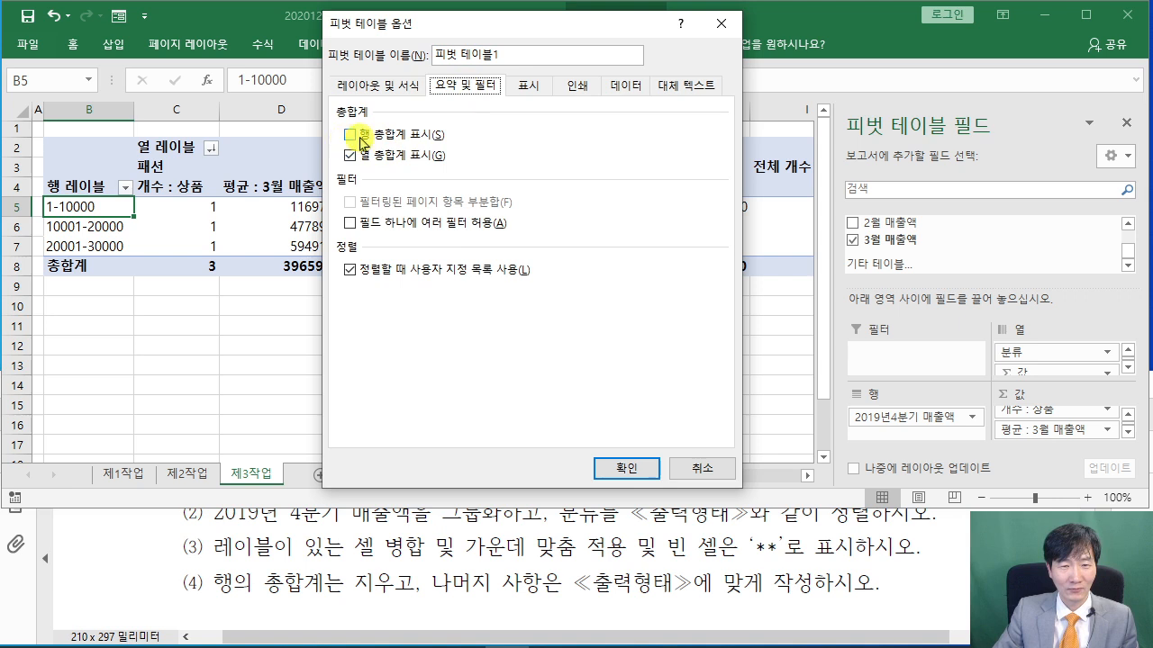
{"action": "left_click", "coordinate": [643, 470]}
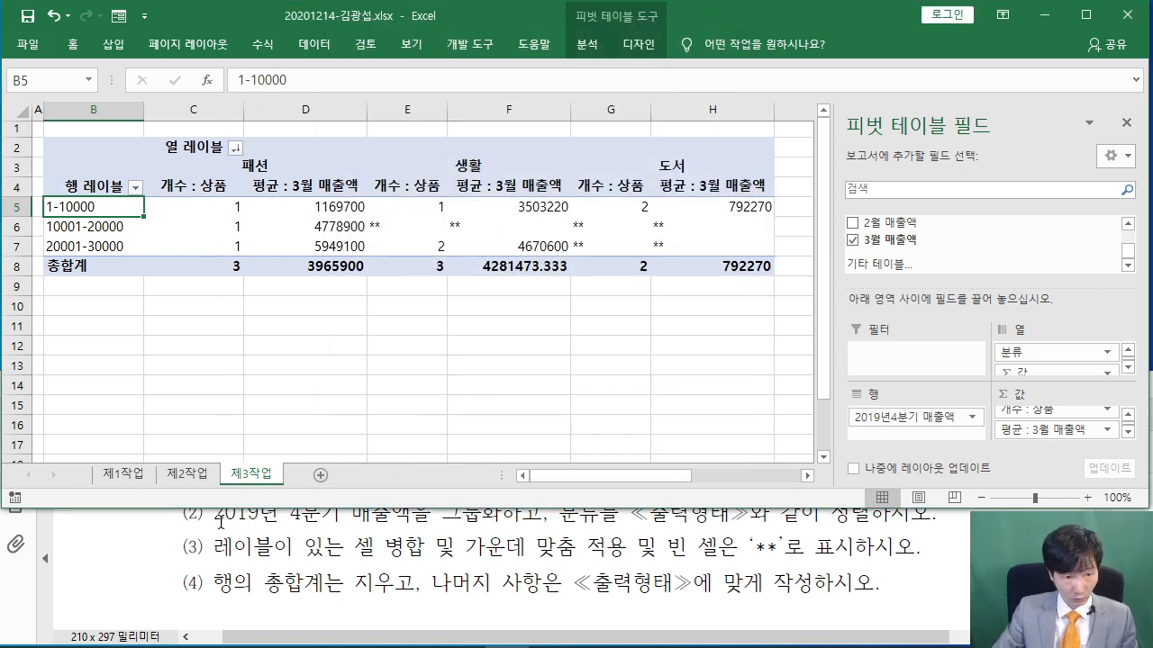
Rename the row header to 2019년 4분기 매출액 and autofit column B
{"action": "left_click", "coordinate": [217, 566]}
{"action": "left_click_drag", "start_coordinate": [492, 583], "coordinate": [872, 583]}
{"action": "left_click", "coordinate": [453, 557]}
{"action": "scroll", "coordinate": [415, 546], "scroll_direction": "down", "scroll_amount": 6}
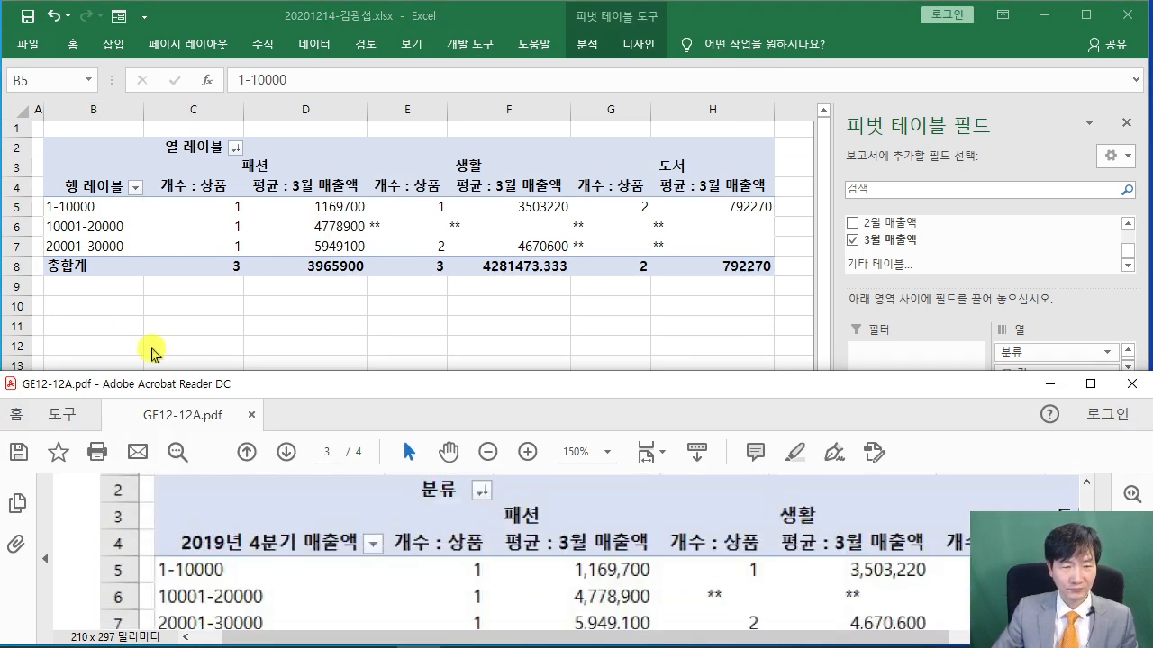
{"action": "left_click", "coordinate": [88, 187]}
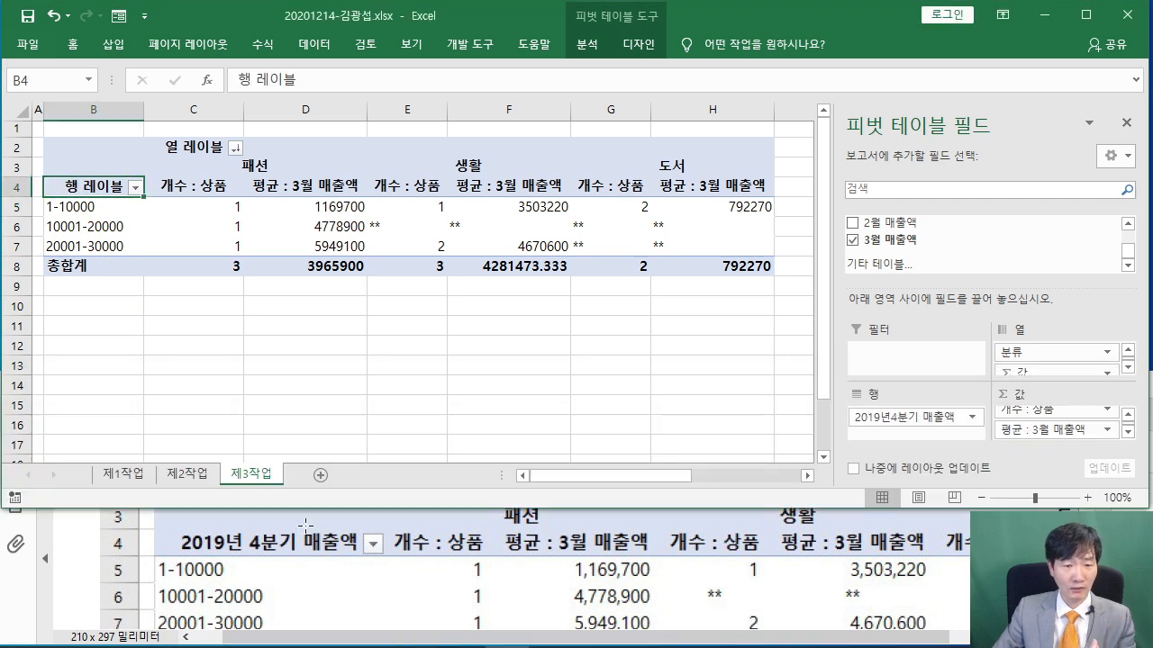
{"action": "type", "text": "20"}
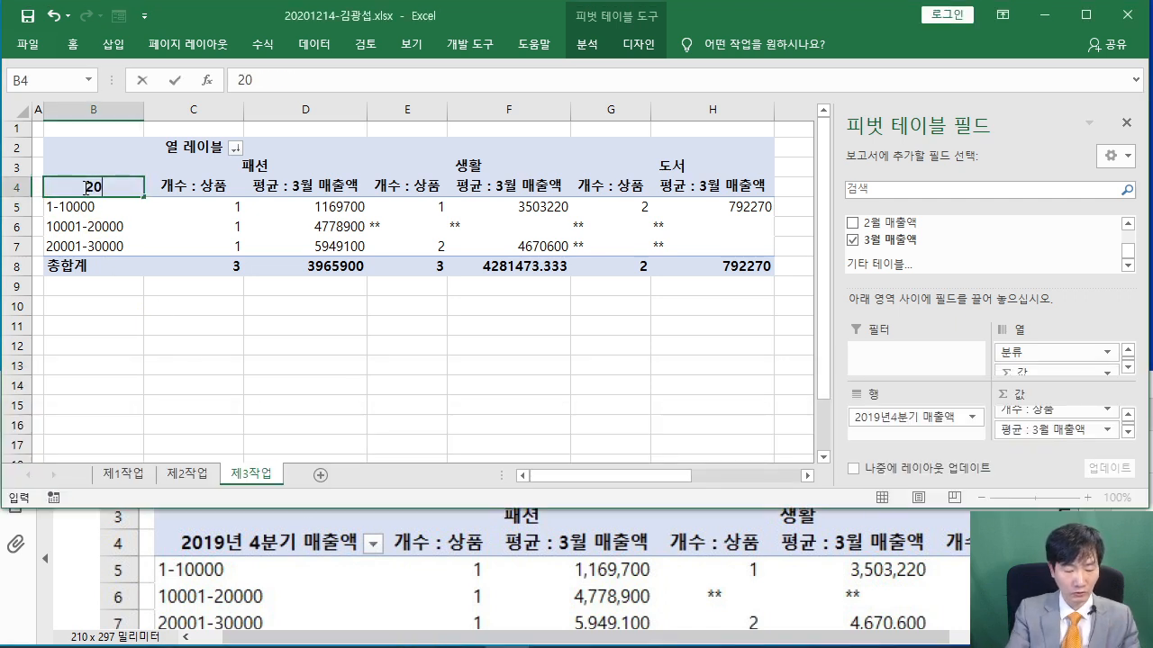
{"action": "type", "text": "19년 4분기 매출애"}
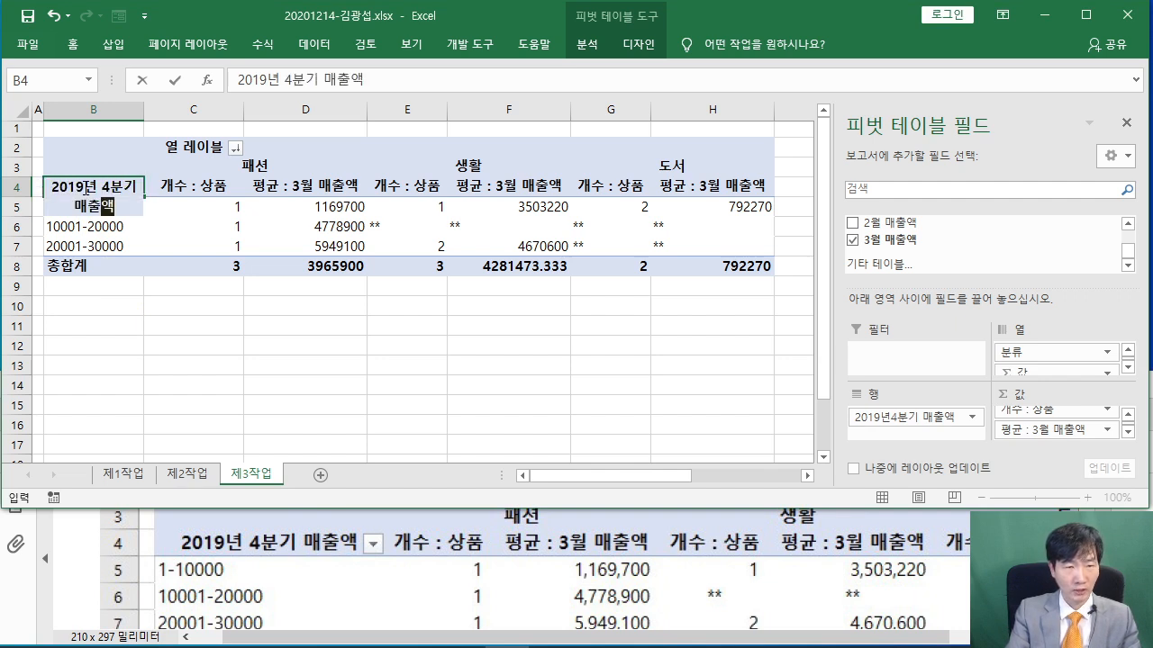
{"action": "type", "text": "ㄱ"}
{"action": "key", "text": "Return"}
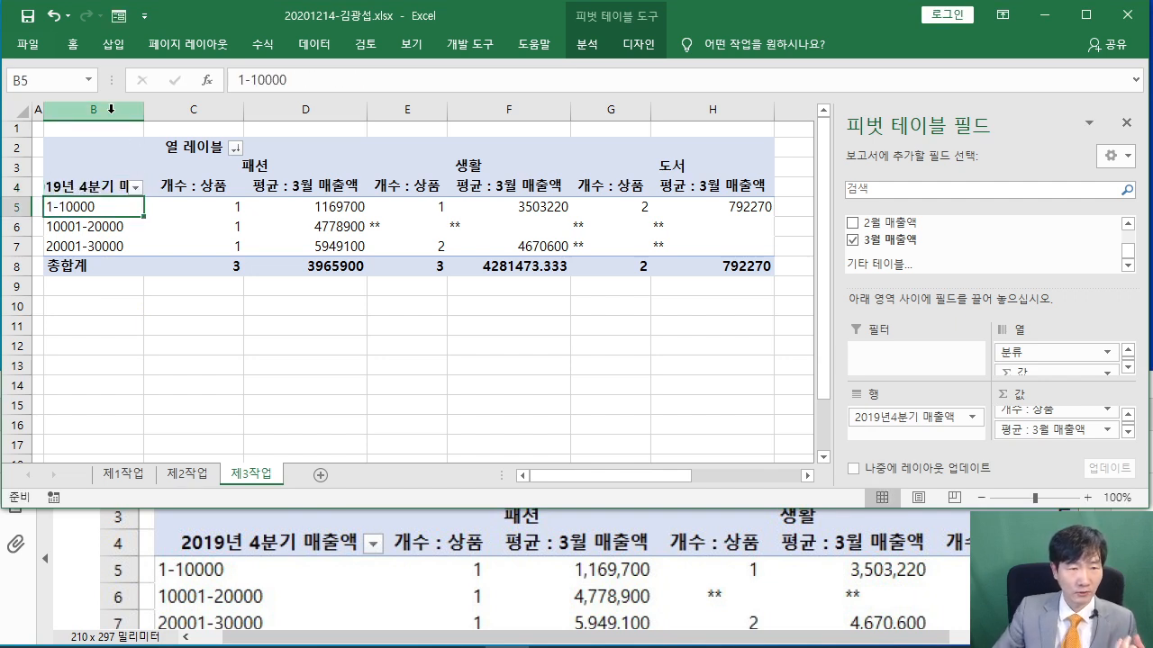
{"action": "double_click", "coordinate": [143, 110]}
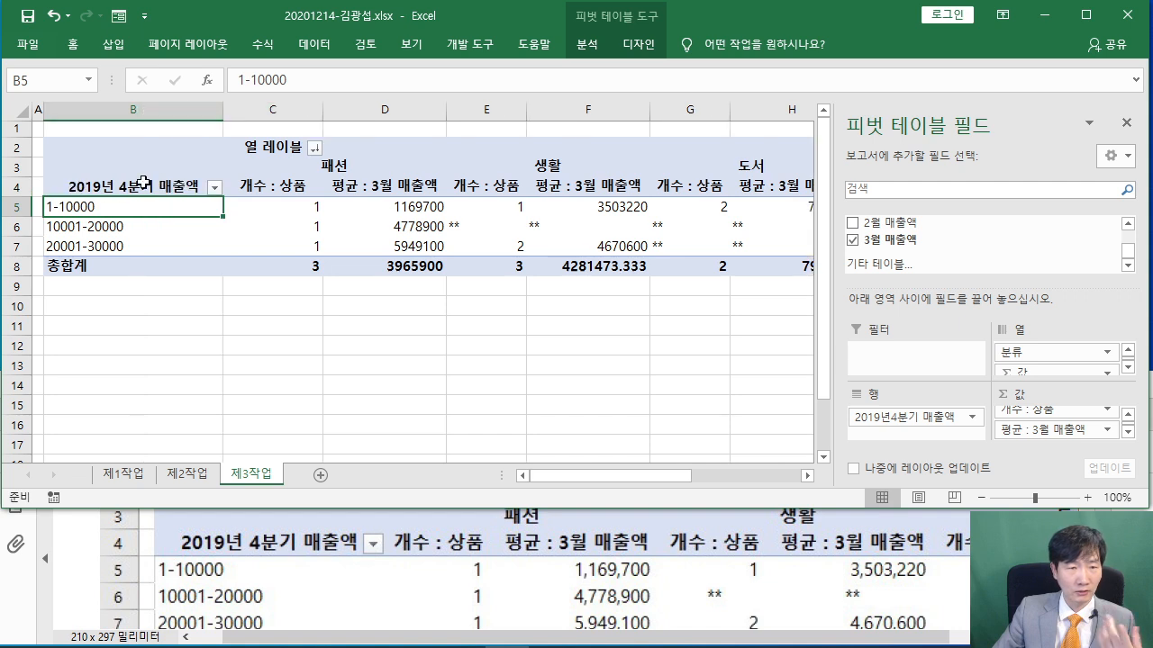
Rename the column header in C2 to 분류
{"action": "left_click", "coordinate": [284, 153]}
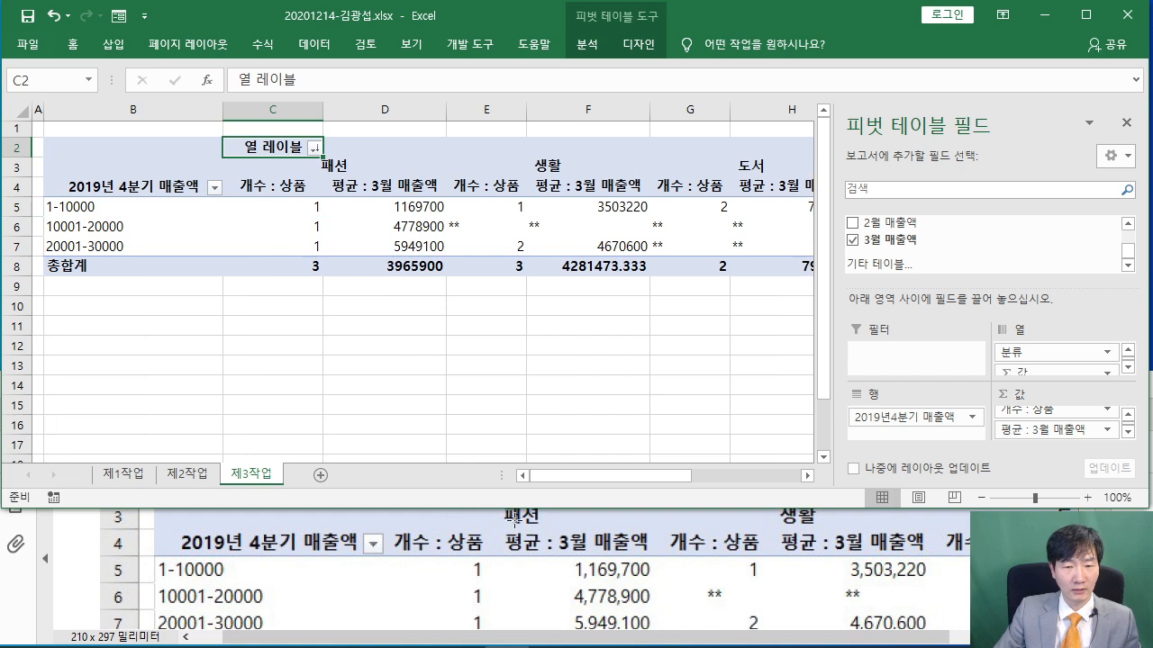
{"action": "scroll", "coordinate": [515, 521], "scroll_direction": "up", "scroll_amount": 3}
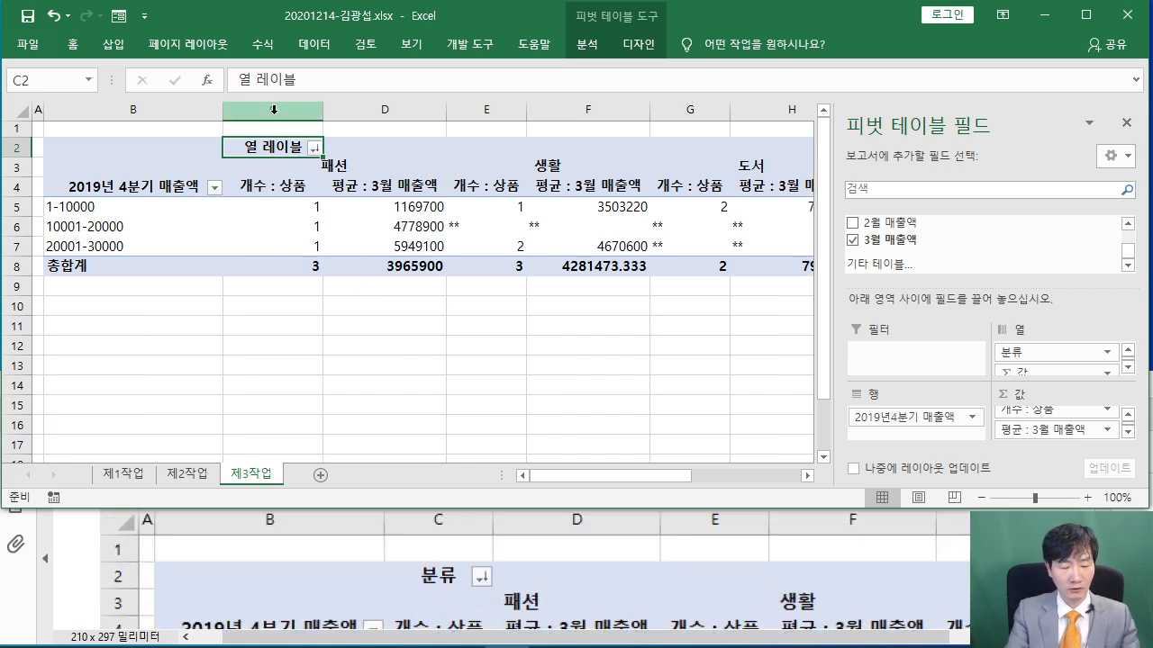
{"action": "type", "text": "분류"}
{"action": "key", "text": "Return"}
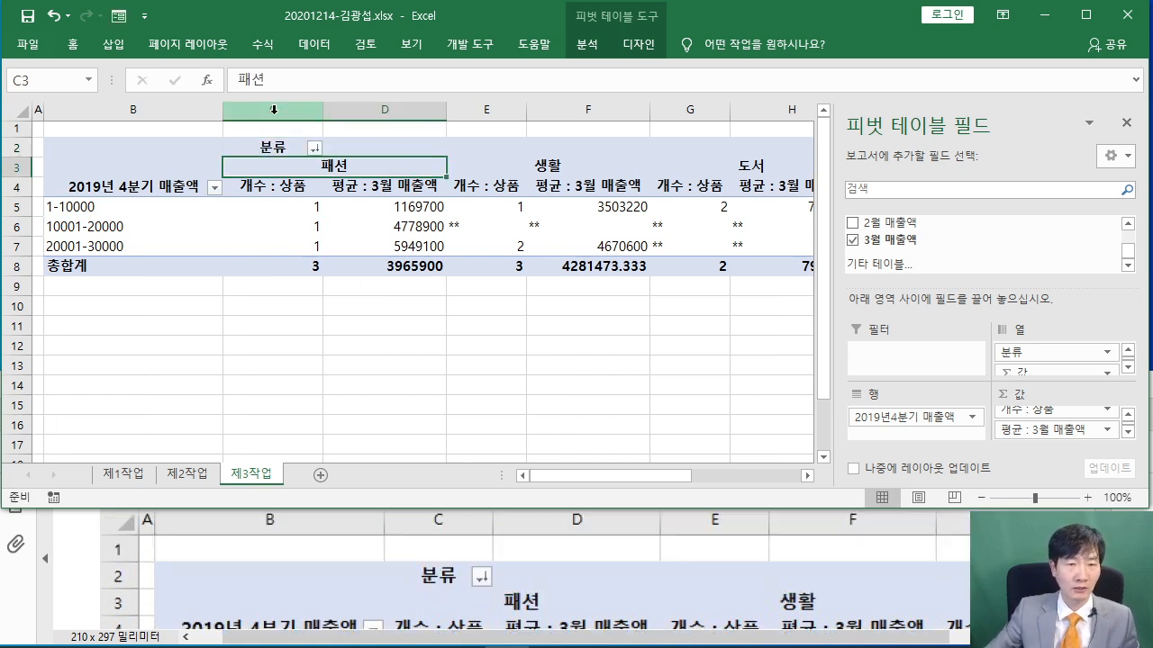
{"action": "left_click", "coordinate": [396, 344]}
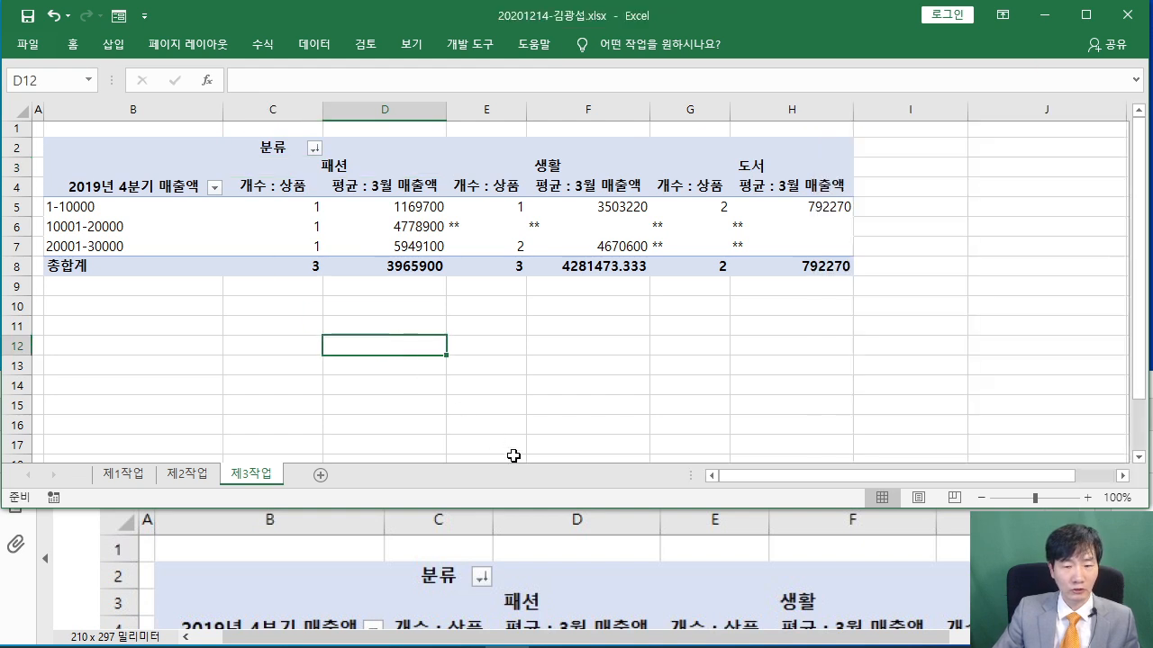
Check where the sample output PDF shows ** in the pivot's empty cells
{"action": "left_click", "coordinate": [75, 553]}
{"action": "scroll", "coordinate": [77, 552], "scroll_direction": "down", "scroll_amount": 5}
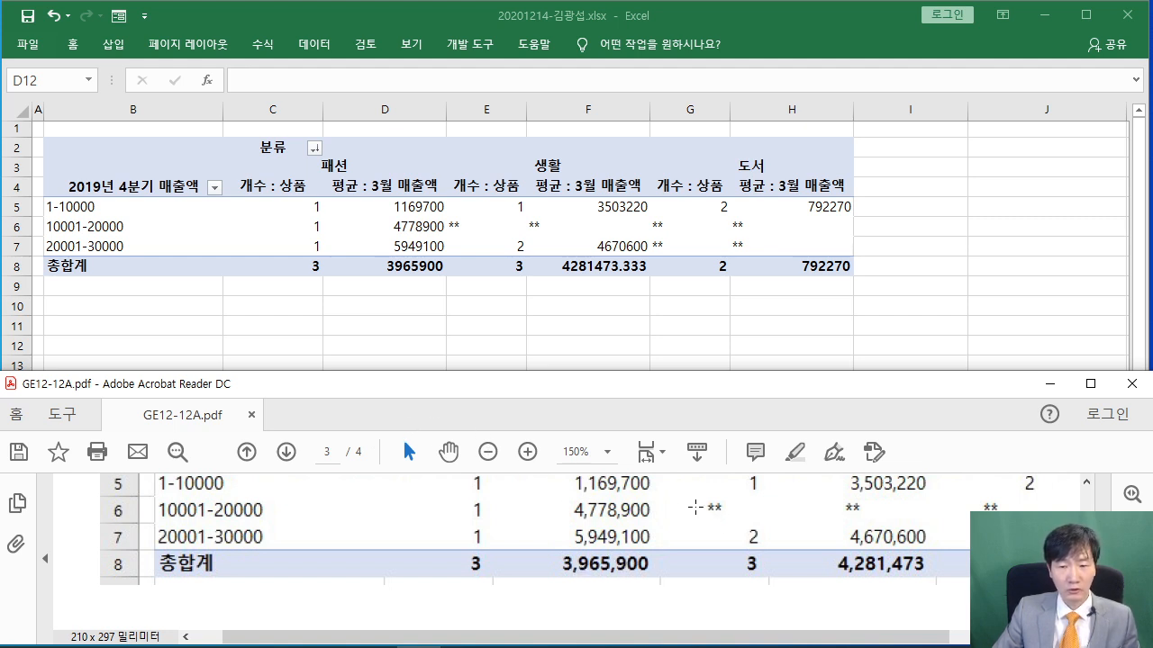
{"action": "left_click_drag", "start_coordinate": [647, 496], "coordinate": [815, 519]}
{"action": "left_click", "coordinate": [731, 502]}
{"action": "left_click_drag", "start_coordinate": [649, 496], "coordinate": [770, 521]}
Back in the workbook, select the pivot's value cells C5 through H8
{"action": "left_click", "coordinate": [471, 291]}
{"action": "left_click", "coordinate": [249, 202]}
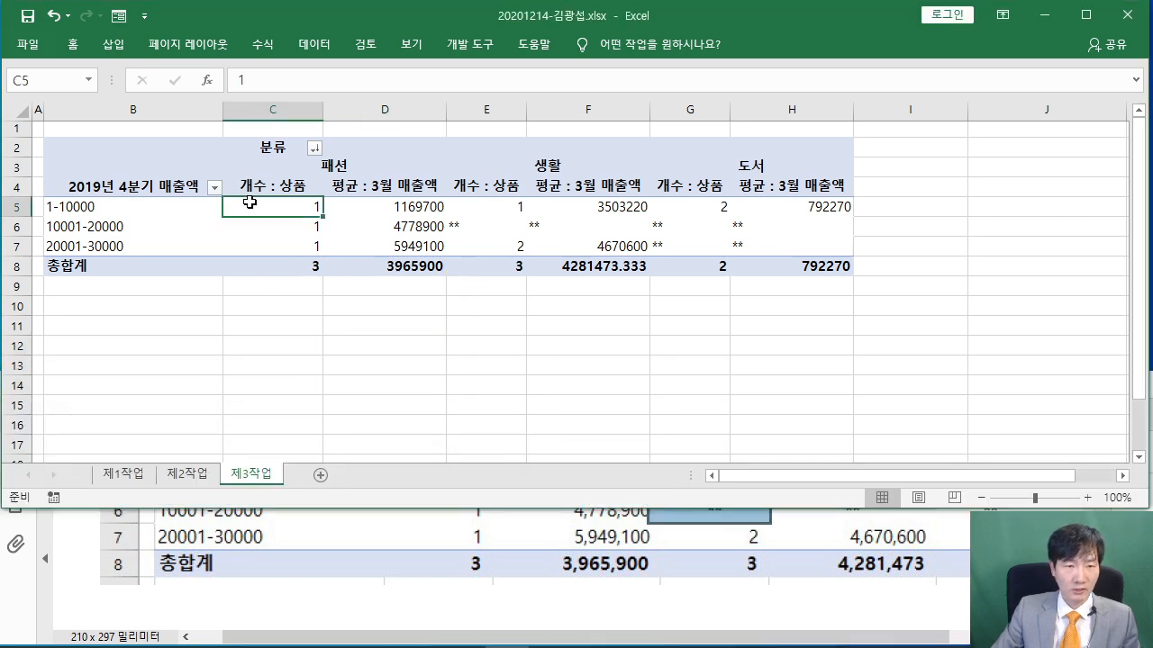
{"action": "left_click_drag", "start_coordinate": [252, 200], "coordinate": [809, 270]}
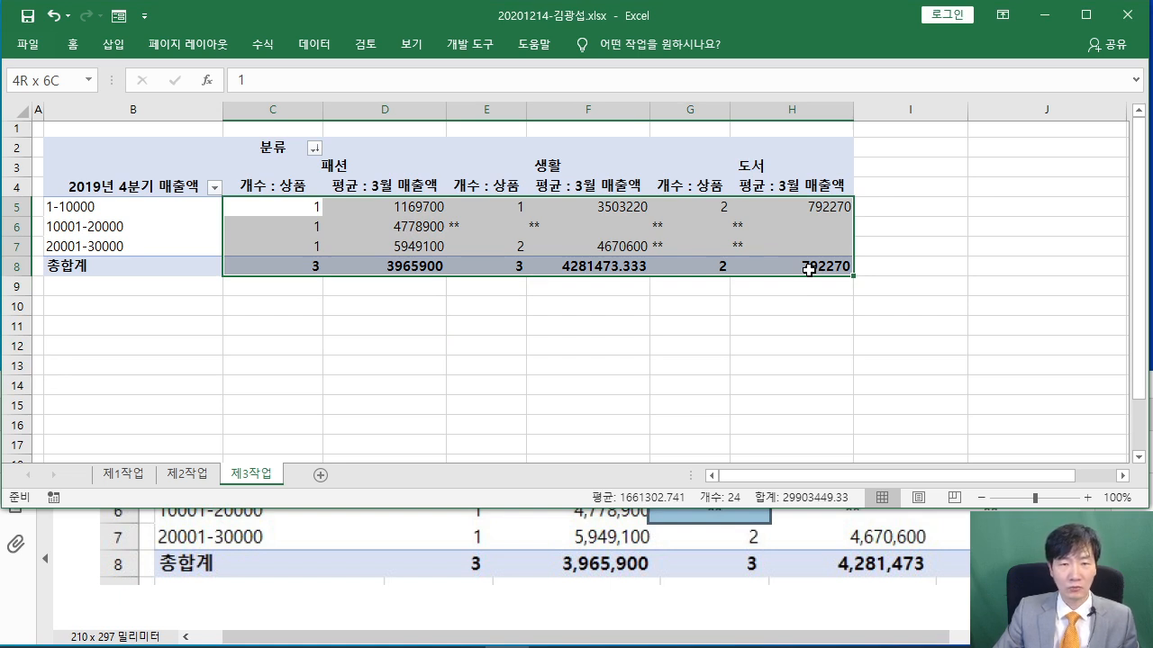
Center the C5:H8 pivot values and apply Comma Style thousands separators
{"action": "left_click_drag", "start_coordinate": [809, 269], "coordinate": [808, 271]}
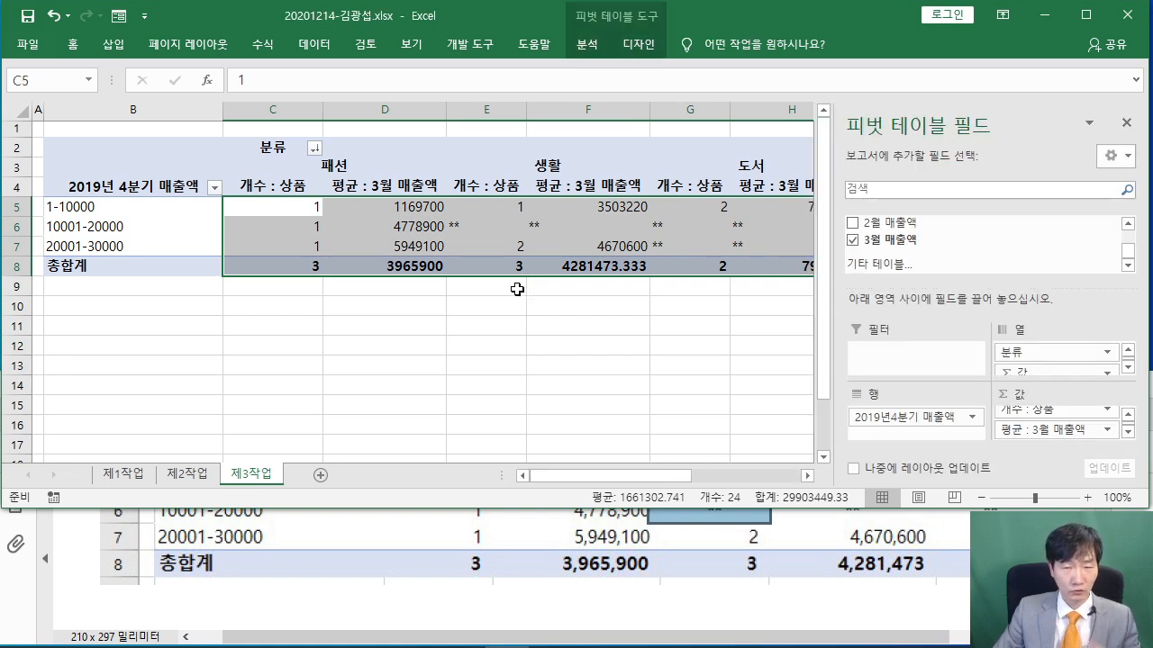
{"action": "left_click", "coordinate": [73, 43]}
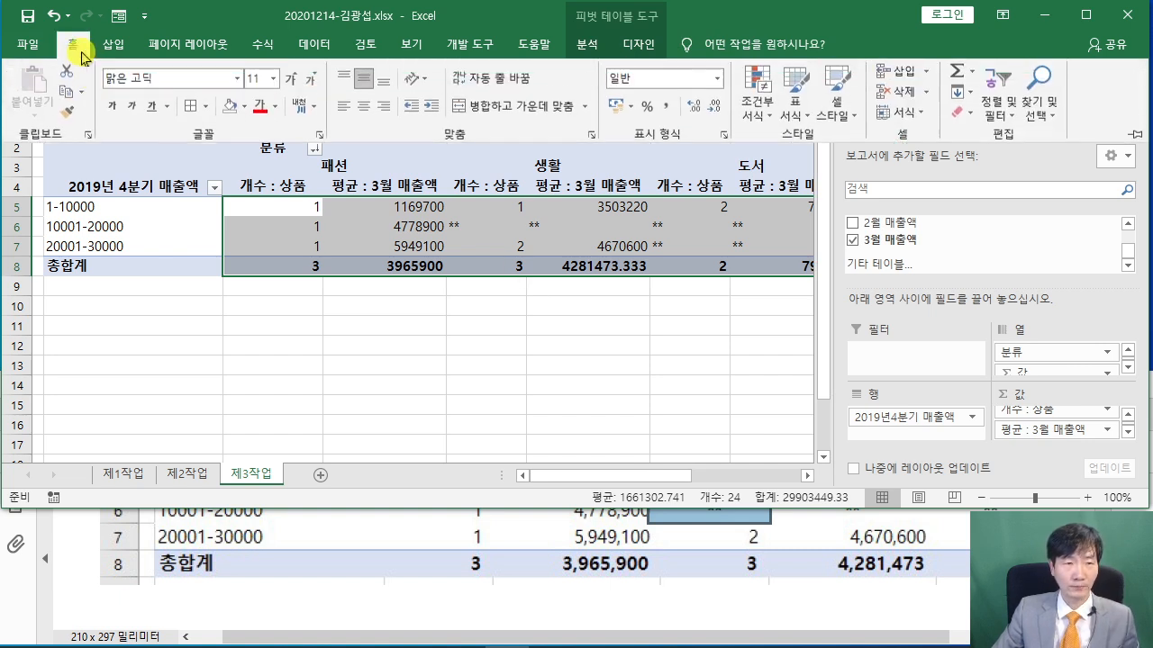
{"action": "left_click", "coordinate": [367, 114]}
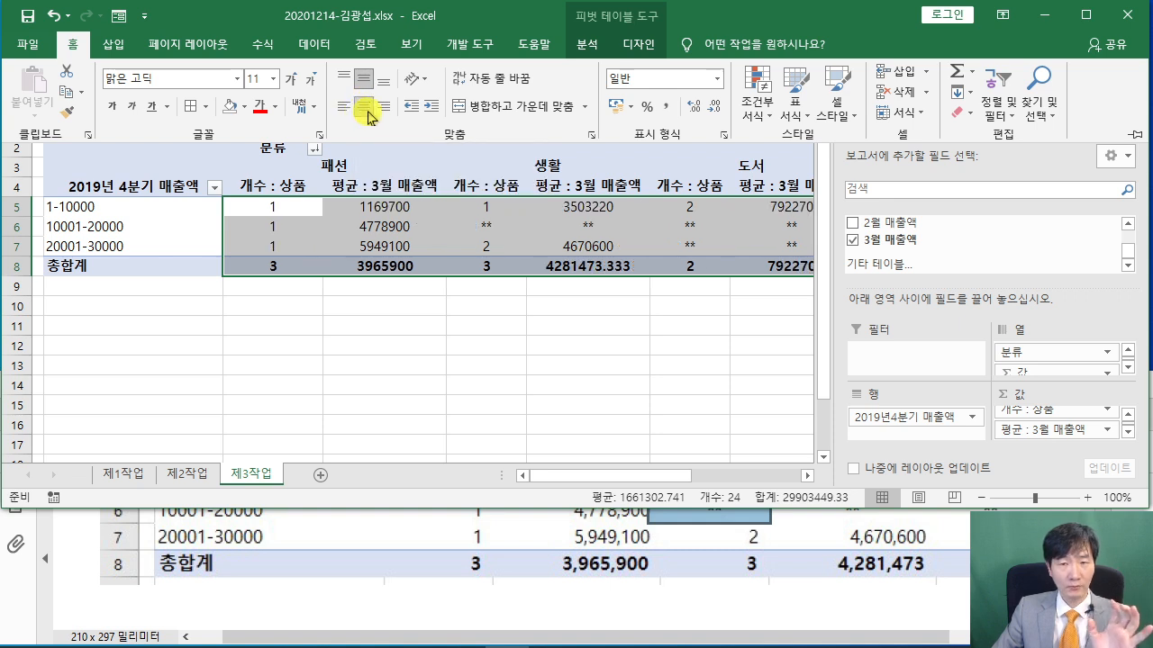
{"action": "left_click", "coordinate": [666, 113]}
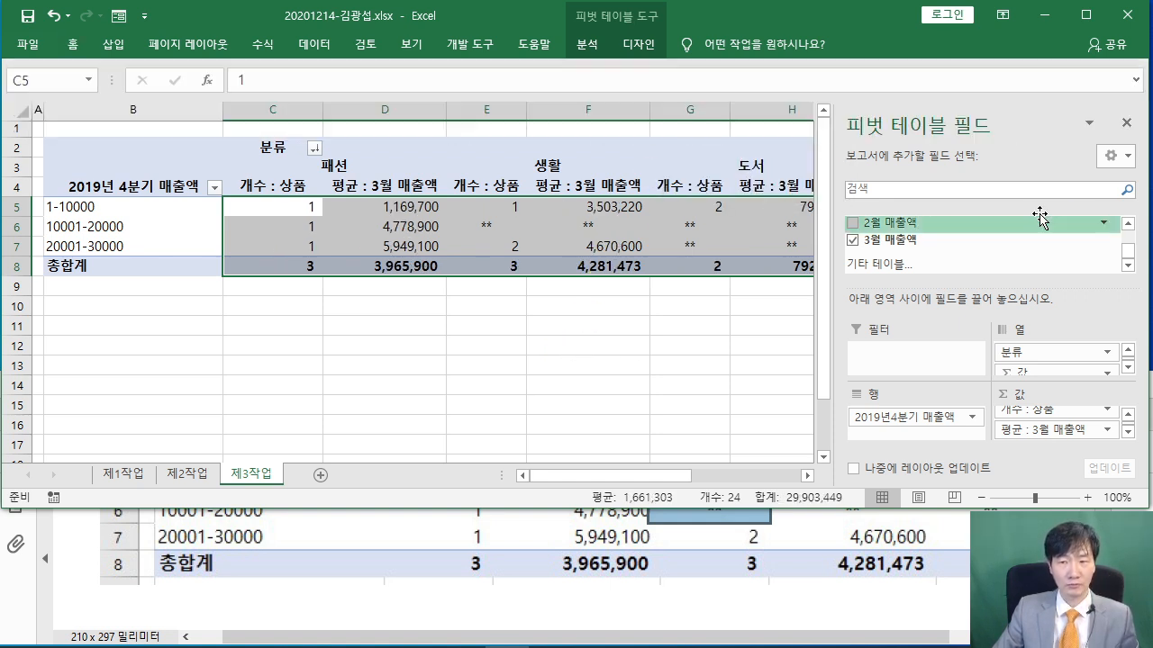
Close the PivotTable Fields pane and deselect the table by clicking an empty cell
{"action": "left_click", "coordinate": [1125, 123]}
{"action": "left_click", "coordinate": [356, 345]}
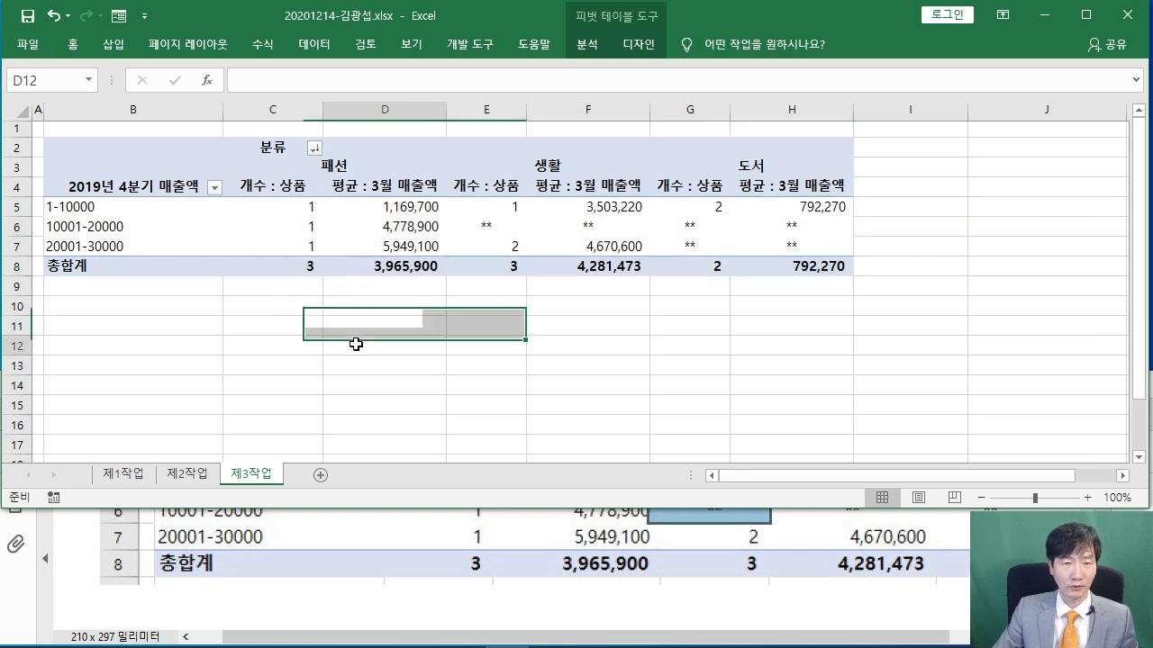
{"action": "scroll", "coordinate": [365, 345], "scroll_direction": "up", "scroll_amount": 1}
{"action": "left_click_drag", "start_coordinate": [819, 476], "coordinate": [721, 477]}
{"action": "left_click", "coordinate": [634, 400]}
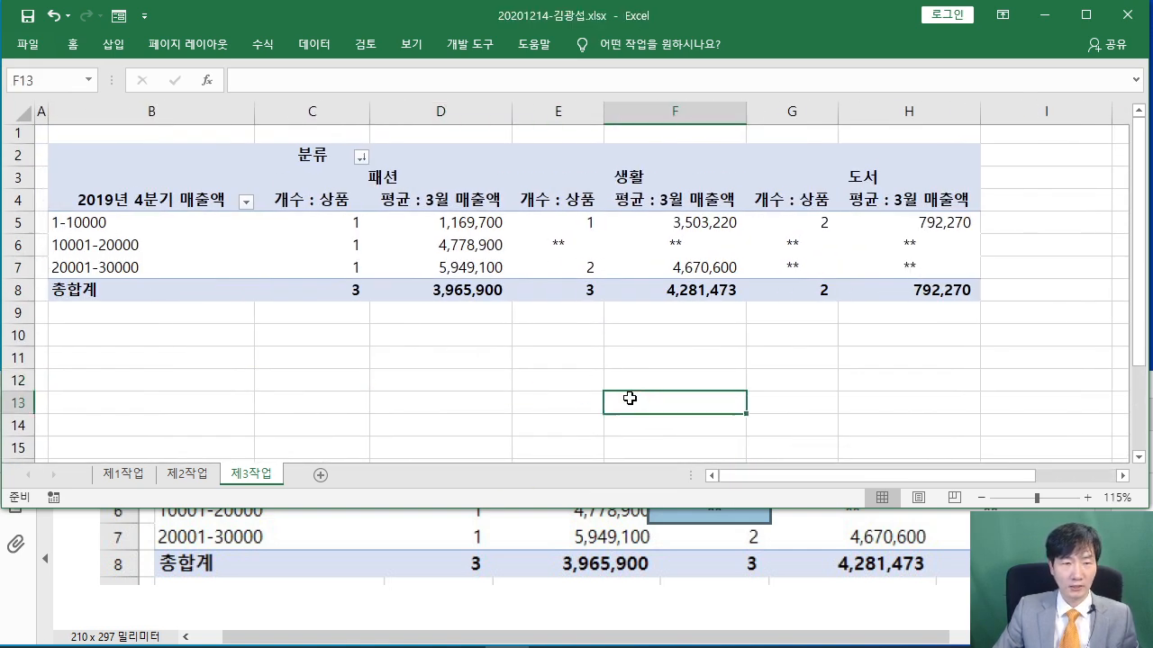
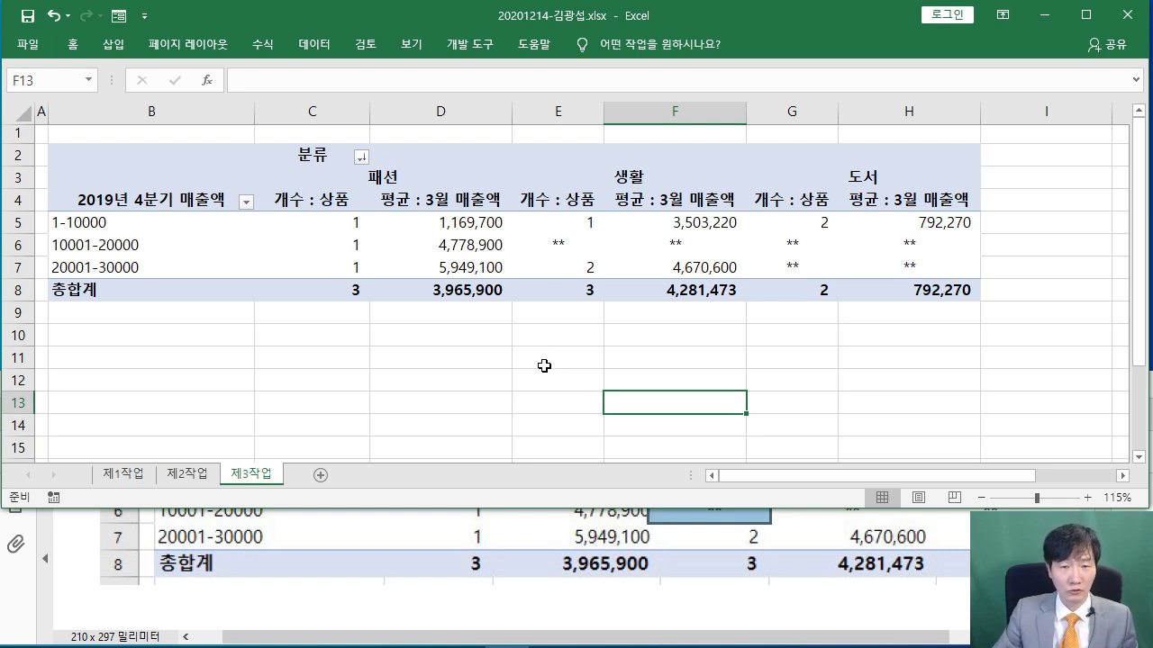
Leave an empty cell active, then bring the task PDF forward at the 제4작업 section
{"action": "left_click", "coordinate": [531, 374]}
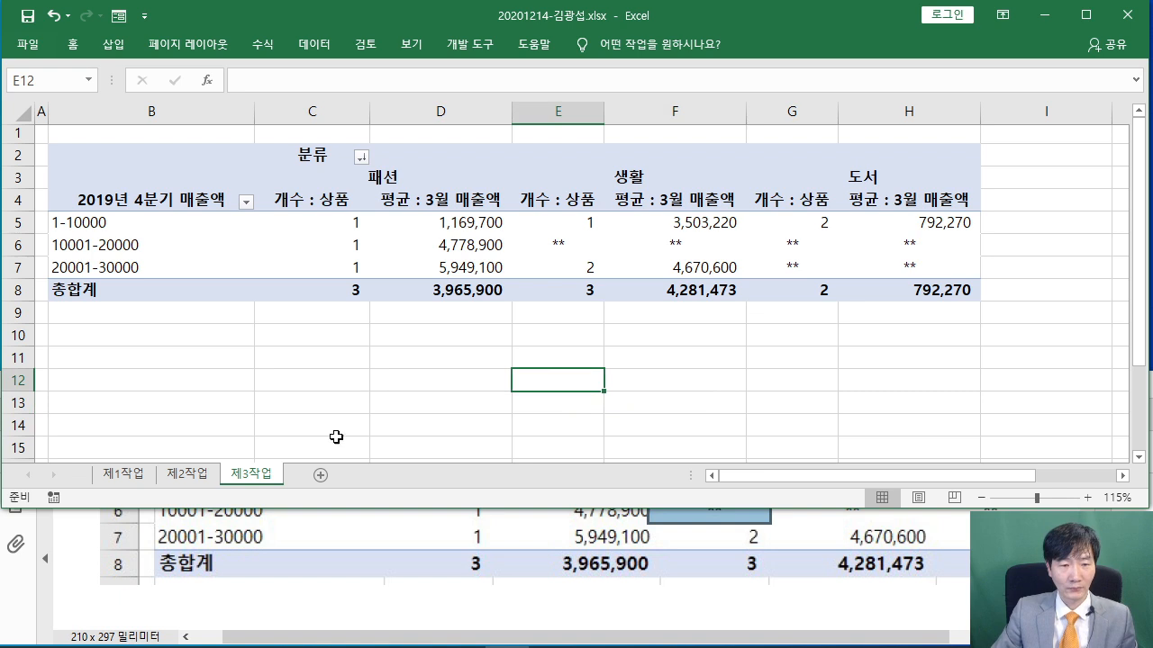
{"action": "left_click", "coordinate": [90, 547]}
{"action": "scroll", "coordinate": [249, 522], "scroll_direction": "down", "scroll_amount": 4}
{"action": "scroll", "coordinate": [250, 522], "scroll_direction": "up", "scroll_amount": 2}
{"action": "scroll", "coordinate": [250, 522], "scroll_direction": "down", "scroll_amount": 4}
{"action": "scroll", "coordinate": [250, 518], "scroll_direction": "up", "scroll_amount": 1}
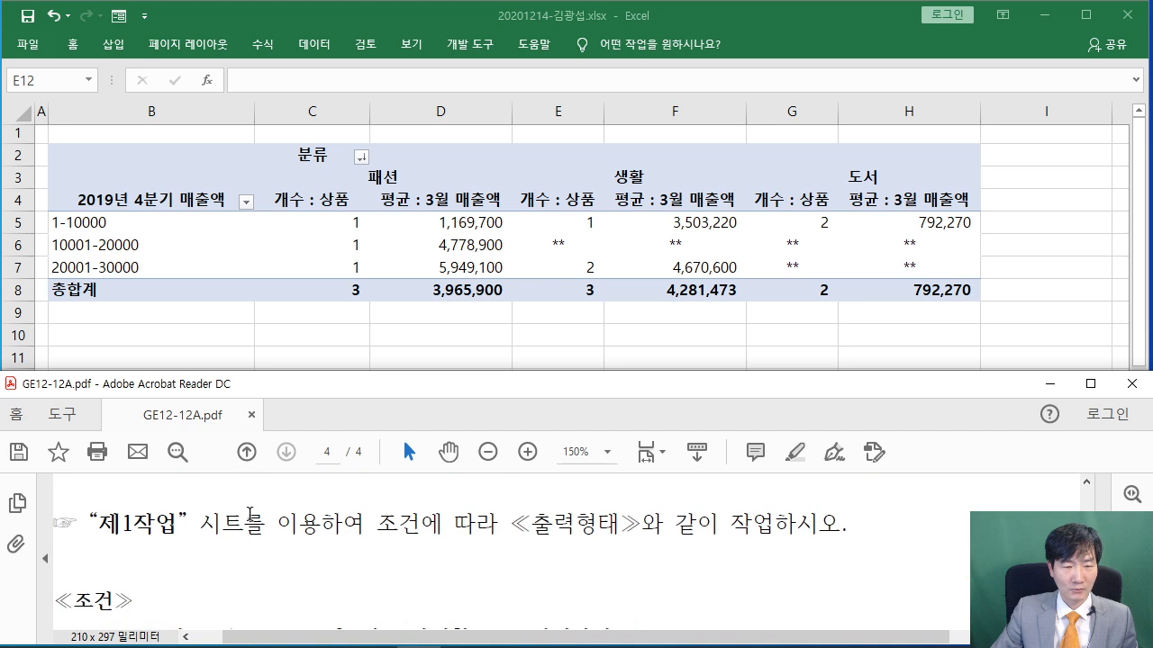
Highlight and read the opening 제4작업 condition lines in the PDF
{"action": "triple_click", "coordinate": [237, 517]}
{"action": "left_click", "coordinate": [545, 534]}
{"action": "scroll", "coordinate": [450, 534], "scroll_direction": "down", "scroll_amount": 3}
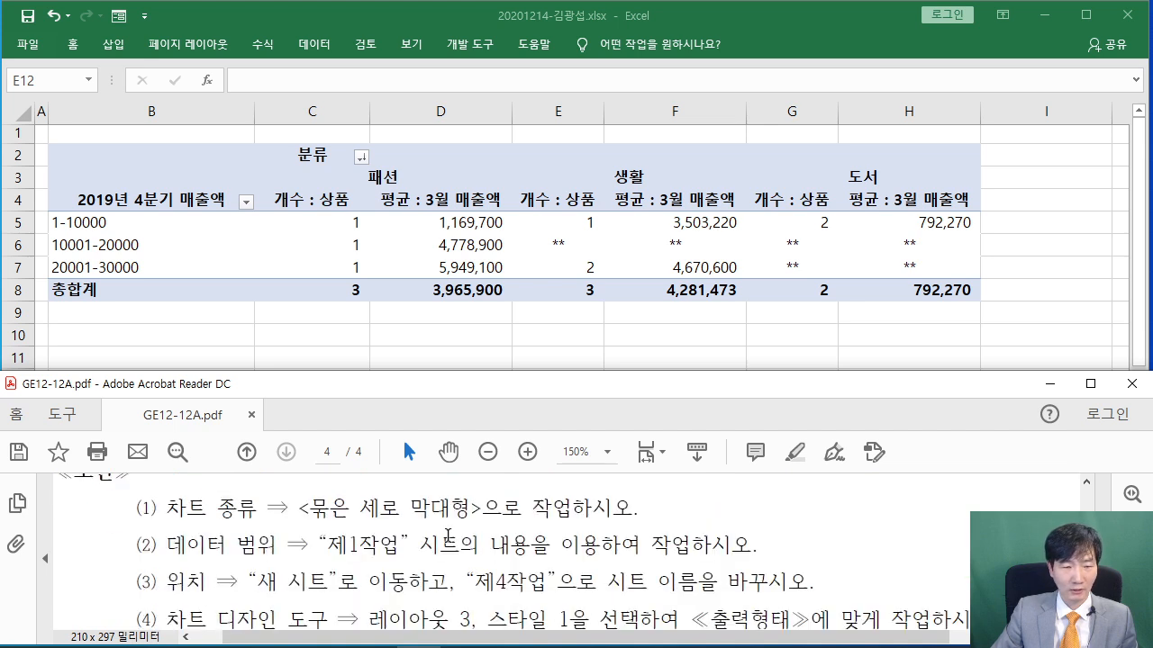
{"action": "left_click_drag", "start_coordinate": [167, 509], "coordinate": [469, 509]}
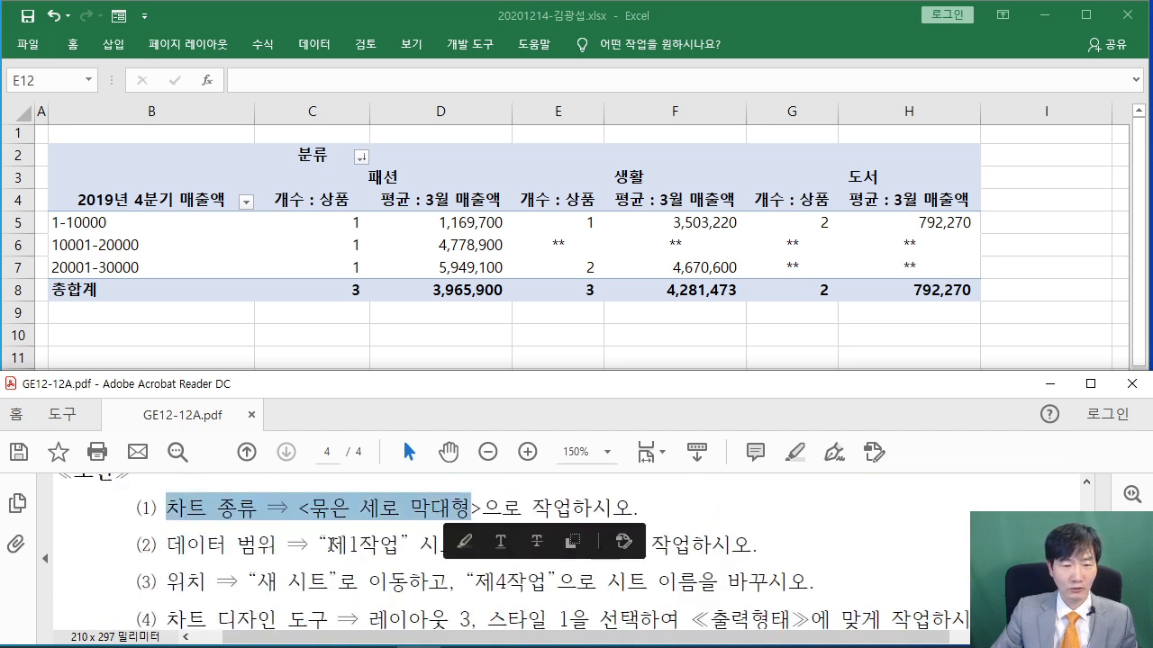
{"action": "scroll", "coordinate": [329, 544], "scroll_direction": "down", "scroll_amount": 3}
Maximize the PDF to study the 출력형태 chart, then restore it beside Excel
{"action": "left_click", "coordinate": [1090, 383]}
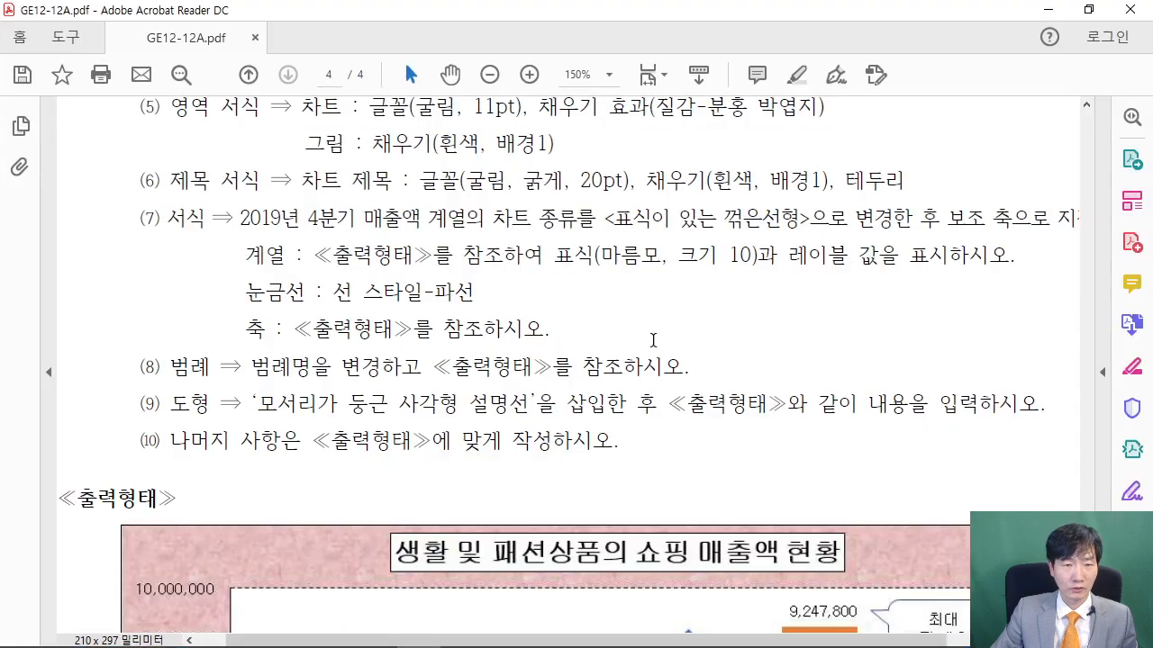
{"action": "scroll", "coordinate": [648, 332], "scroll_direction": "up", "scroll_amount": 3}
{"action": "scroll", "coordinate": [648, 331], "scroll_direction": "up", "scroll_amount": 1}
{"action": "scroll", "coordinate": [645, 331], "scroll_direction": "down", "scroll_amount": 2}
{"action": "scroll", "coordinate": [644, 330], "scroll_direction": "up", "scroll_amount": 1}
{"action": "scroll", "coordinate": [644, 331], "scroll_direction": "down", "scroll_amount": 10}
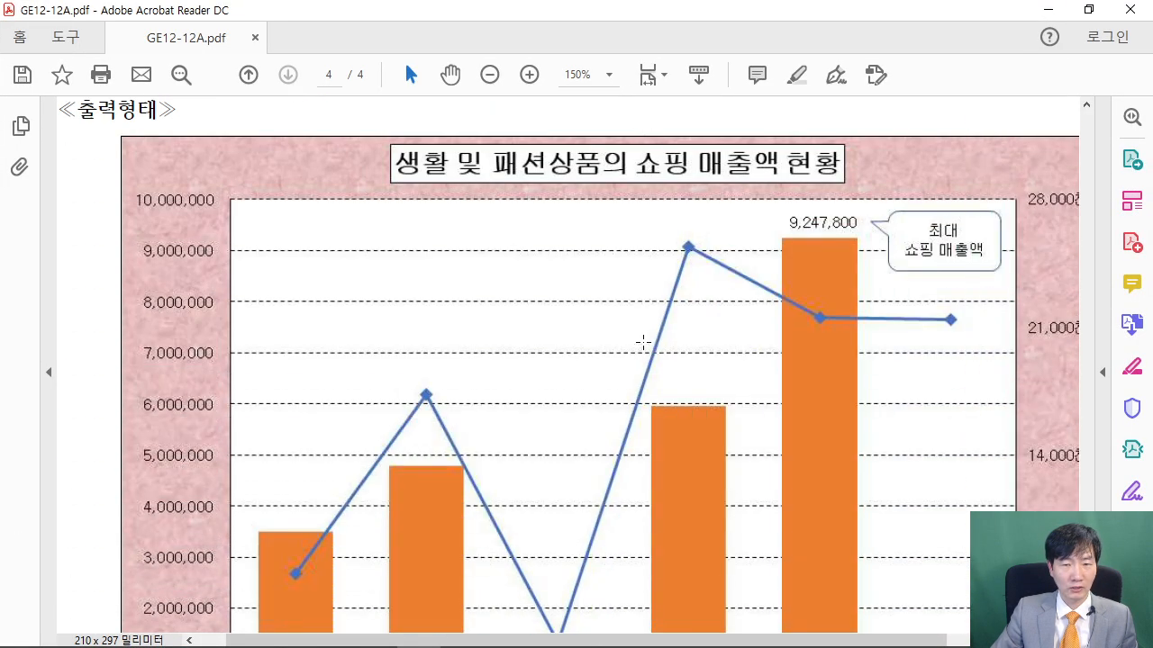
{"action": "scroll", "coordinate": [643, 342], "scroll_direction": "down", "scroll_amount": 6}
{"action": "scroll", "coordinate": [643, 342], "scroll_direction": "up", "scroll_amount": 1}
{"action": "scroll", "coordinate": [642, 342], "scroll_direction": "down", "scroll_amount": 1}
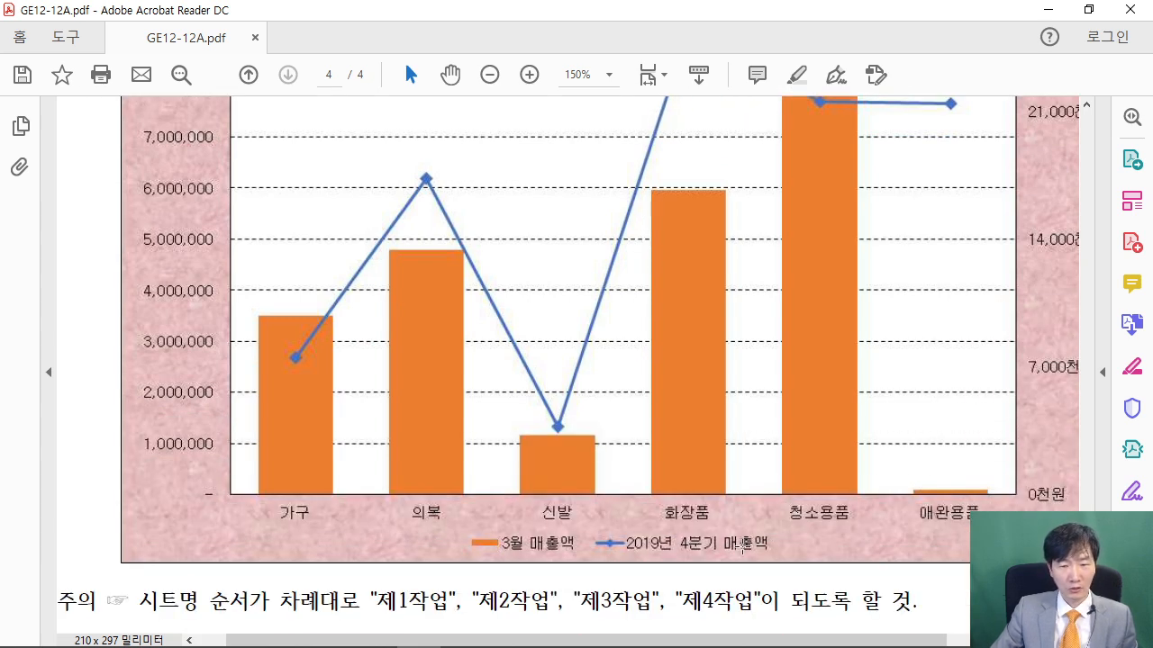
{"action": "left_click", "coordinate": [1088, 9]}
{"action": "scroll", "coordinate": [489, 526], "scroll_direction": "down", "scroll_amount": 4}
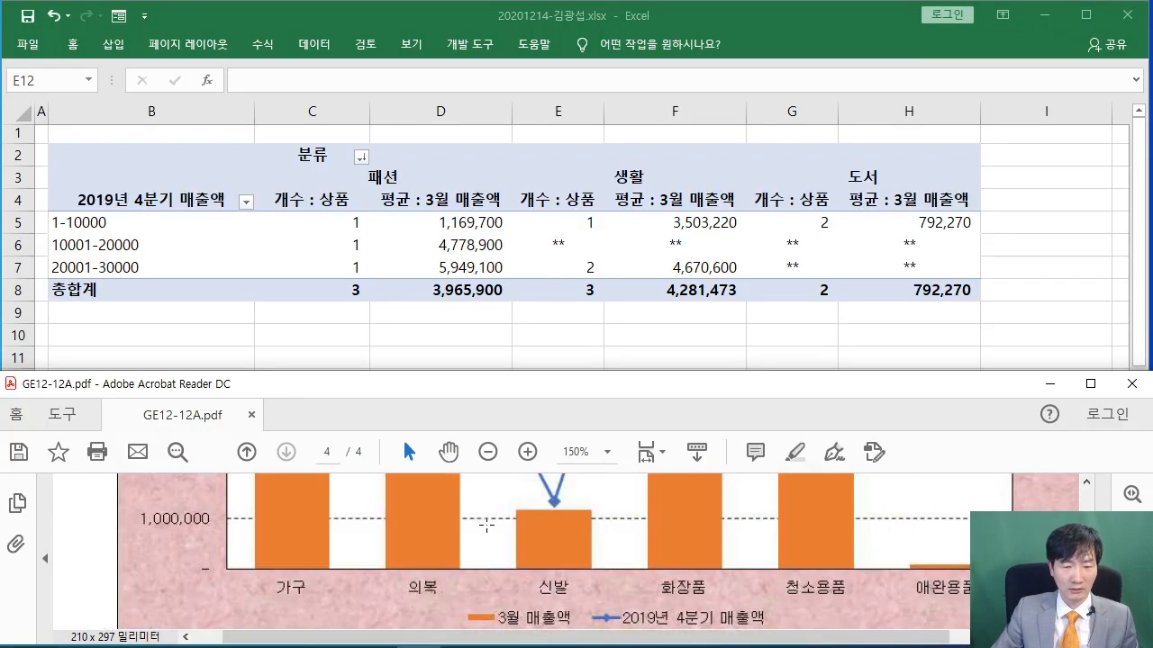
Return to Excel and open the 제1작업 sheet with the selection cleared
{"action": "left_click", "coordinate": [302, 350]}
{"action": "left_click", "coordinate": [125, 473]}
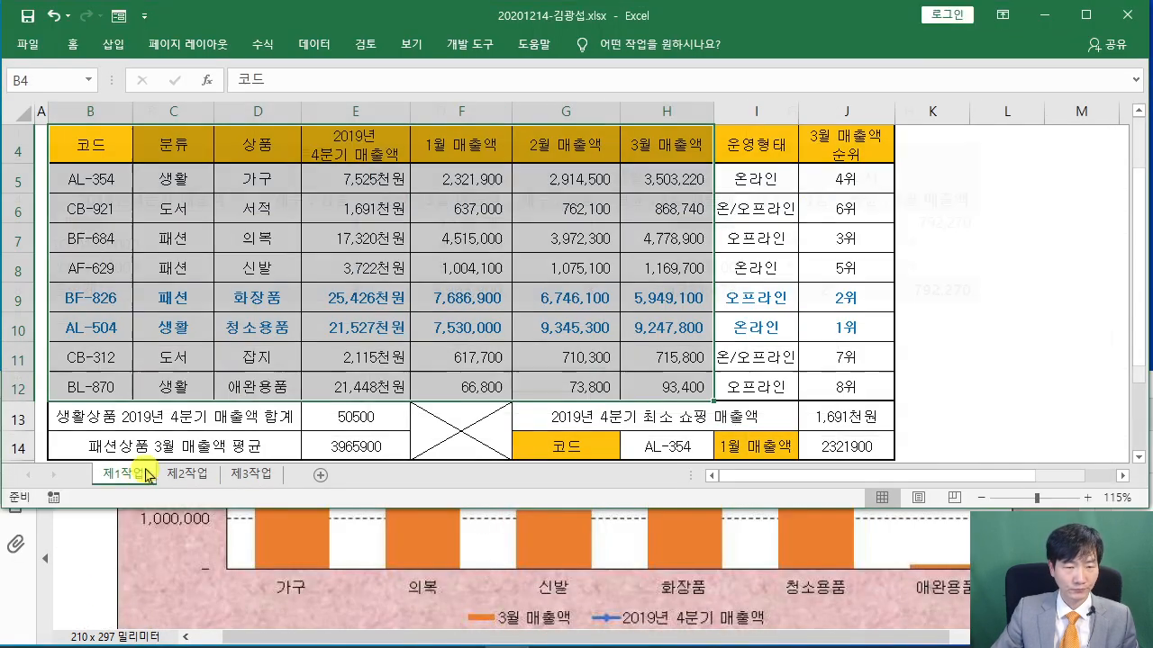
{"action": "left_click", "coordinate": [368, 328]}
{"action": "scroll", "coordinate": [374, 308], "scroll_direction": "up", "scroll_amount": 1}
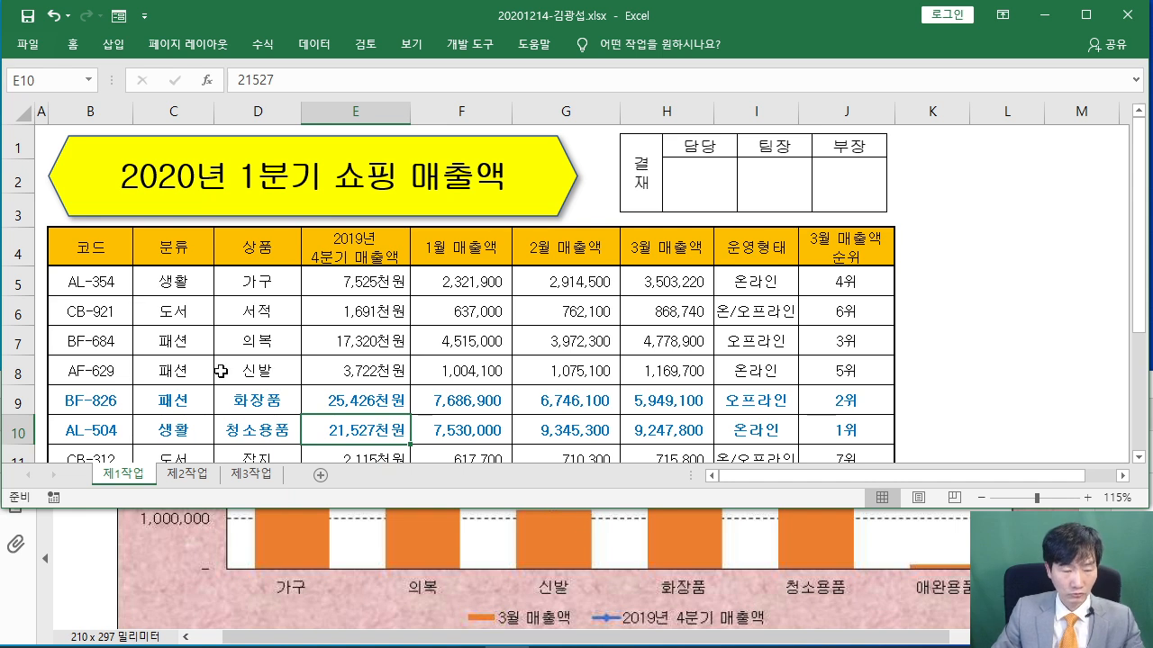
Pen-mark the 가구, 의복, 신발, 화장품 and 청소용품 rows as chart data
{"action": "mouse_move", "coordinate": [207, 261]}
{"action": "left_mouse_down"}
{"action": "mouse_move", "coordinate": [270, 297]}
{"action": "mouse_move", "coordinate": [303, 296]}
{"action": "left_mouse_up"}
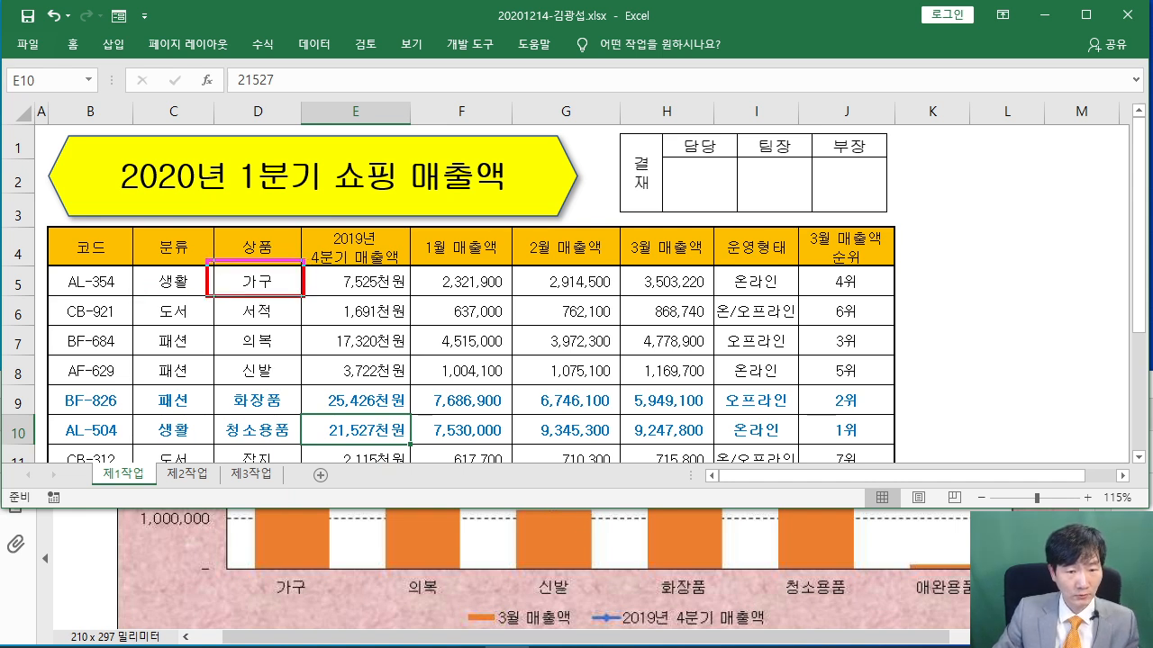
{"action": "mouse_move", "coordinate": [214, 321]}
{"action": "left_mouse_down"}
{"action": "mouse_move", "coordinate": [241, 347]}
{"action": "mouse_move", "coordinate": [304, 351]}
{"action": "left_mouse_up"}
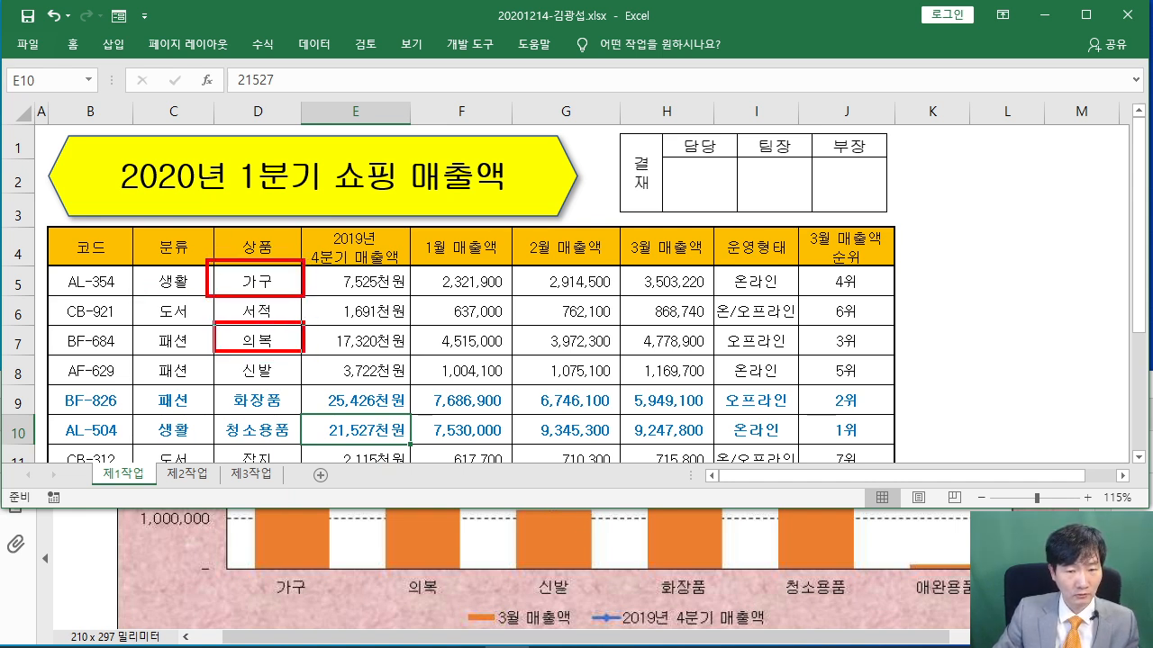
{"action": "mouse_move", "coordinate": [215, 345]}
{"action": "left_mouse_down"}
{"action": "mouse_move", "coordinate": [270, 380]}
{"action": "mouse_move", "coordinate": [301, 384]}
{"action": "left_mouse_up"}
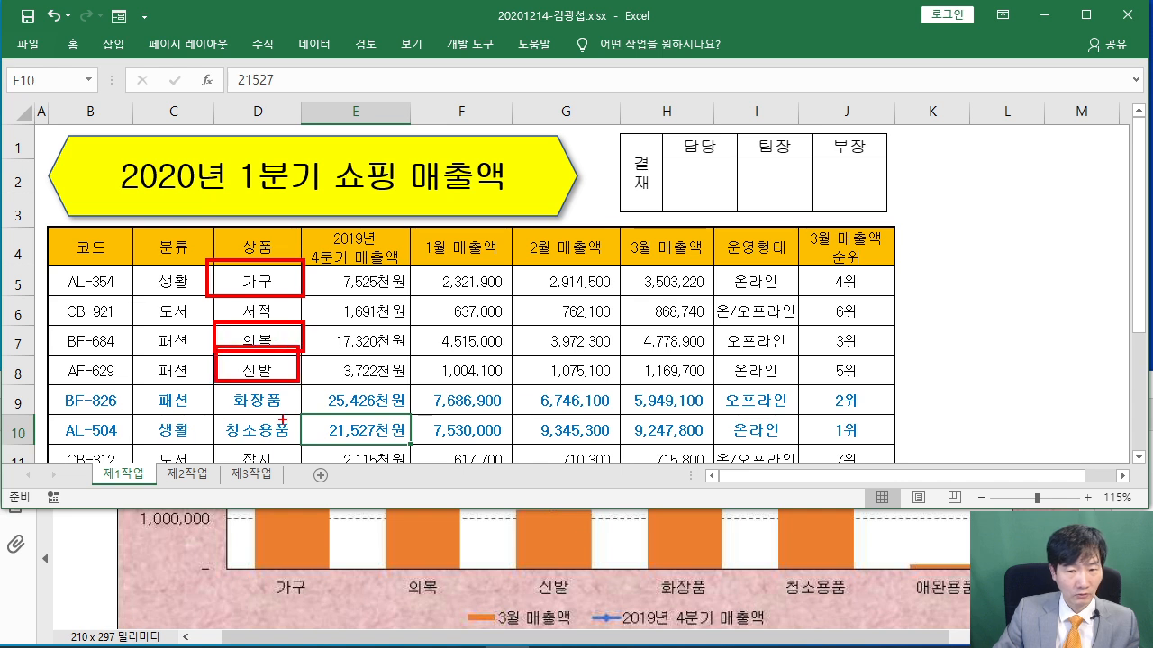
{"action": "left_click_drag", "start_coordinate": [221, 386], "coordinate": [307, 411]}
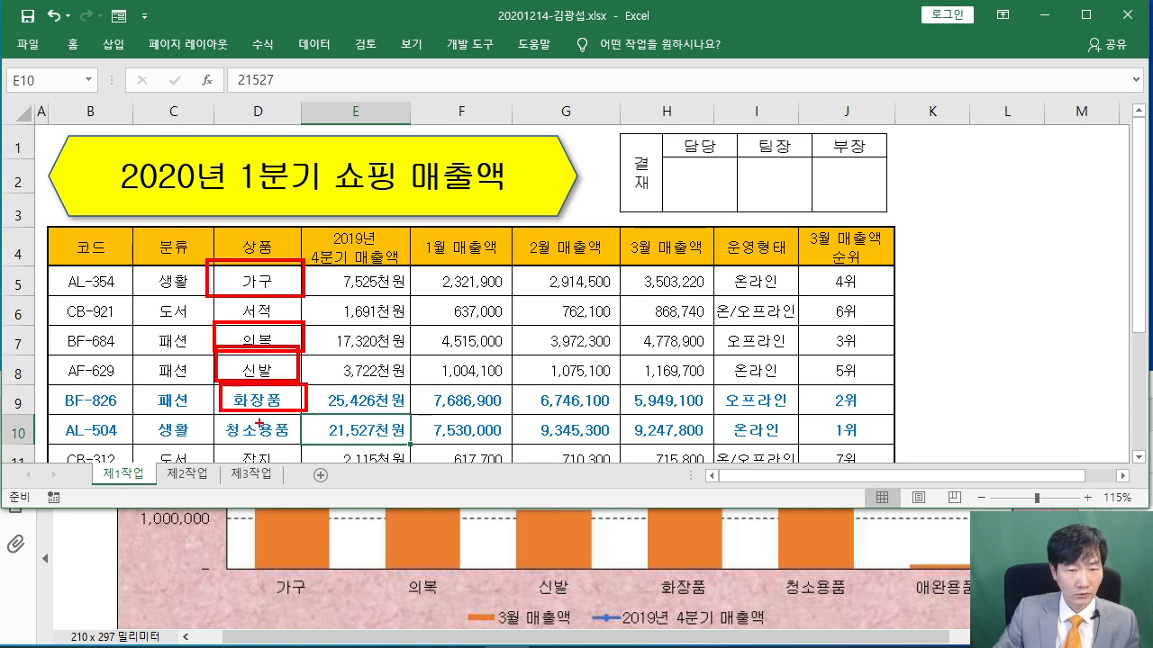
{"action": "left_click_drag", "start_coordinate": [212, 412], "coordinate": [308, 443]}
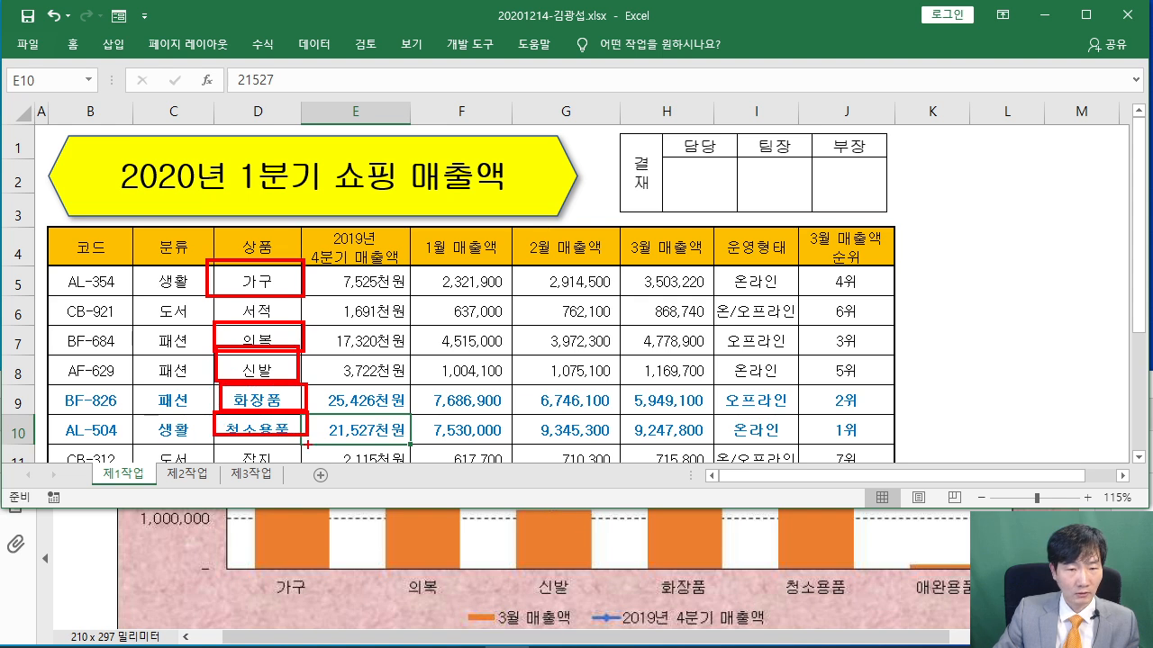
{"action": "left_click_drag", "start_coordinate": [219, 477], "coordinate": [303, 507]}
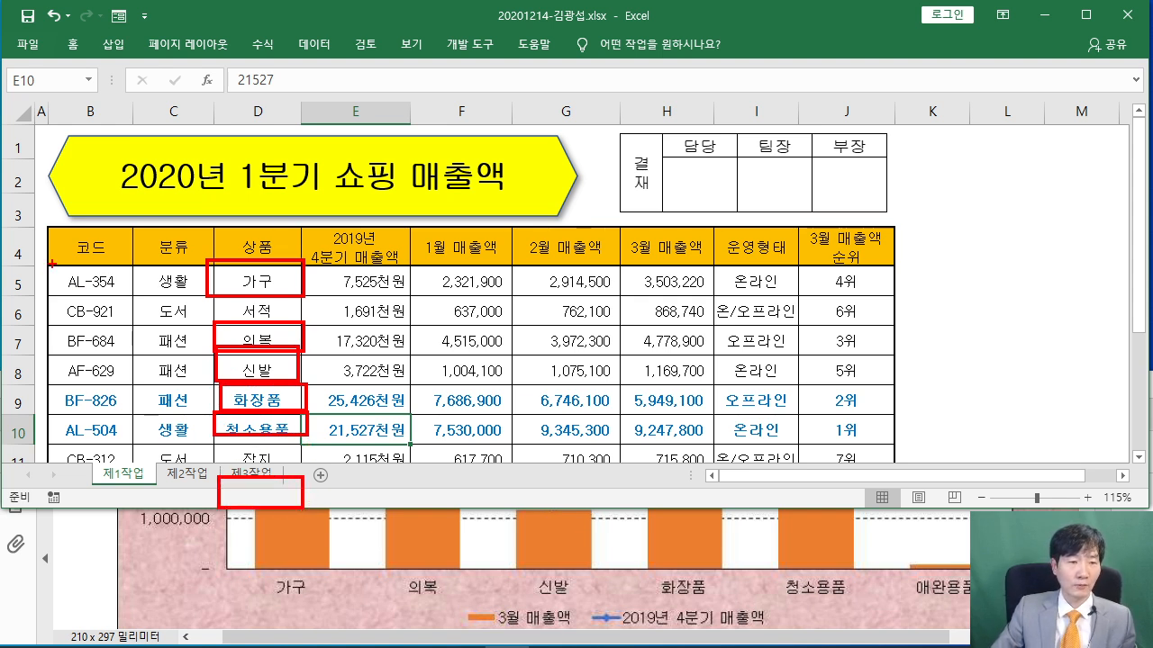
{"action": "left_click_drag", "start_coordinate": [50, 264], "coordinate": [45, 494]}
{"action": "mouse_move", "coordinate": [27, 137]}
{"action": "left_mouse_down"}
{"action": "mouse_move", "coordinate": [16, 191]}
{"action": "mouse_move", "coordinate": [36, 218]}
{"action": "left_mouse_up"}
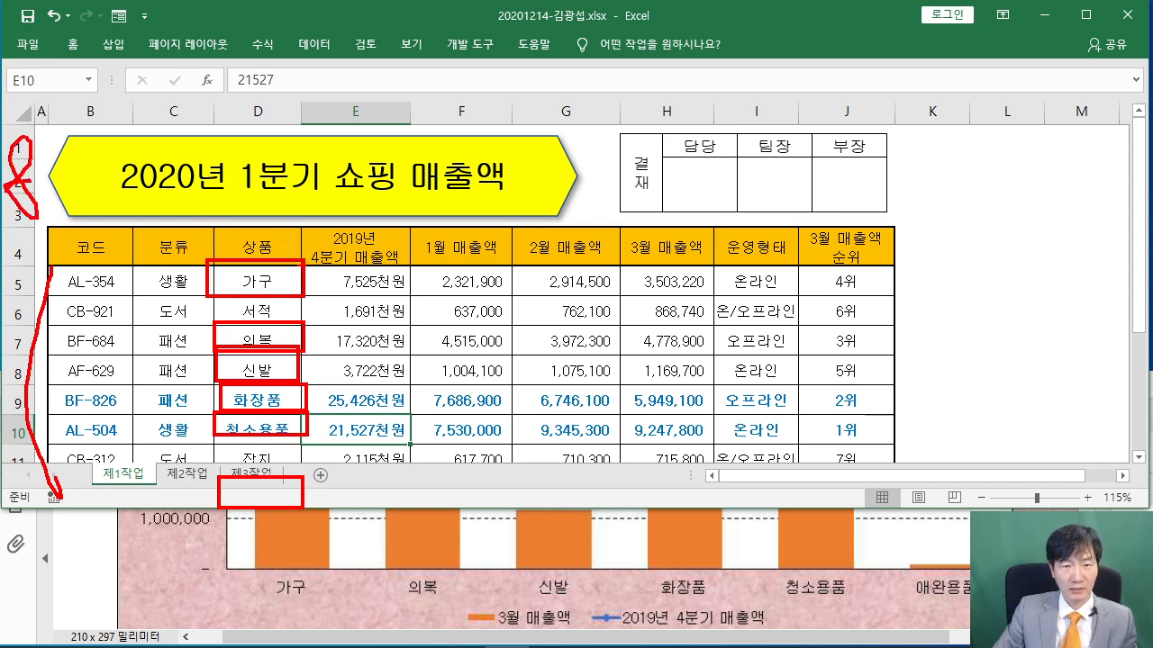
Tick the 가구, 의복, 신발, 화장품 and 애완용품 bars in the sample chart
{"action": "left_click_drag", "start_coordinate": [308, 531], "coordinate": [463, 519]}
{"action": "mouse_move", "coordinate": [568, 519]}
{"action": "left_mouse_down"}
{"action": "mouse_move", "coordinate": [573, 544]}
{"action": "mouse_move", "coordinate": [605, 528]}
{"action": "left_mouse_up"}
{"action": "left_click_drag", "start_coordinate": [705, 529], "coordinate": [766, 519]}
{"action": "left_click_drag", "start_coordinate": [923, 524], "coordinate": [965, 515]}
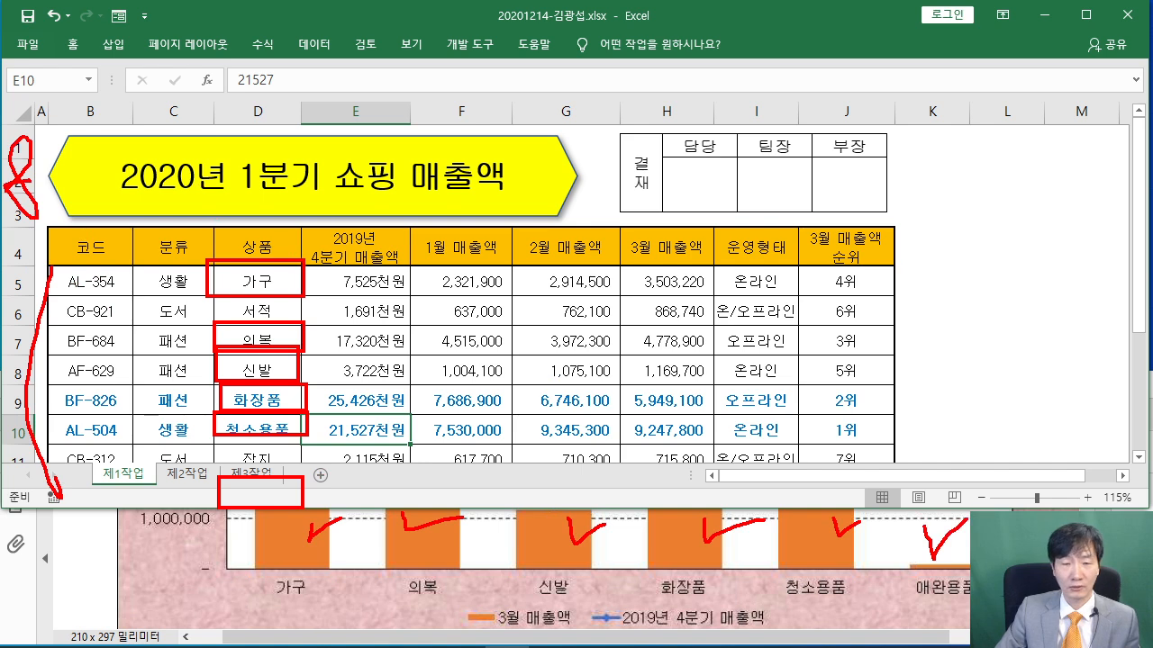
Handwrite explanatory notes near the title and approval box, and underline the 상품 header
{"action": "mouse_move", "coordinate": [94, 144]}
{"action": "left_mouse_down"}
{"action": "mouse_move", "coordinate": [142, 164]}
{"action": "mouse_move", "coordinate": [9, 214]}
{"action": "left_mouse_up"}
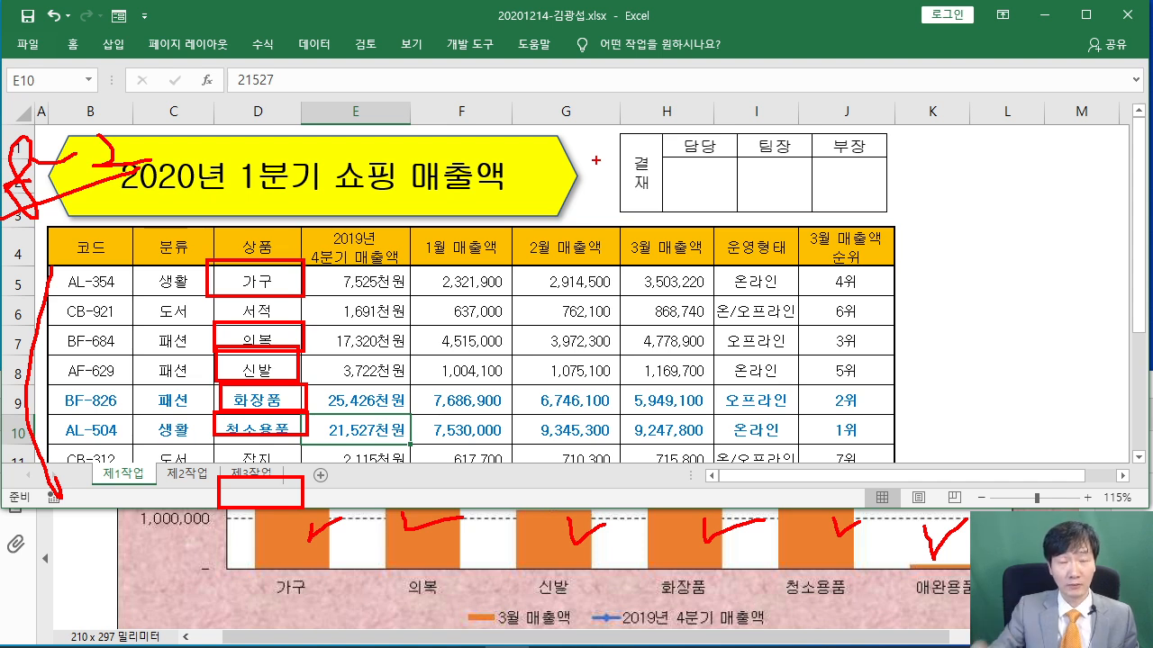
{"action": "mouse_move", "coordinate": [571, 130]}
{"action": "left_mouse_down"}
{"action": "mouse_move", "coordinate": [576, 184]}
{"action": "mouse_move", "coordinate": [597, 176]}
{"action": "left_mouse_up"}
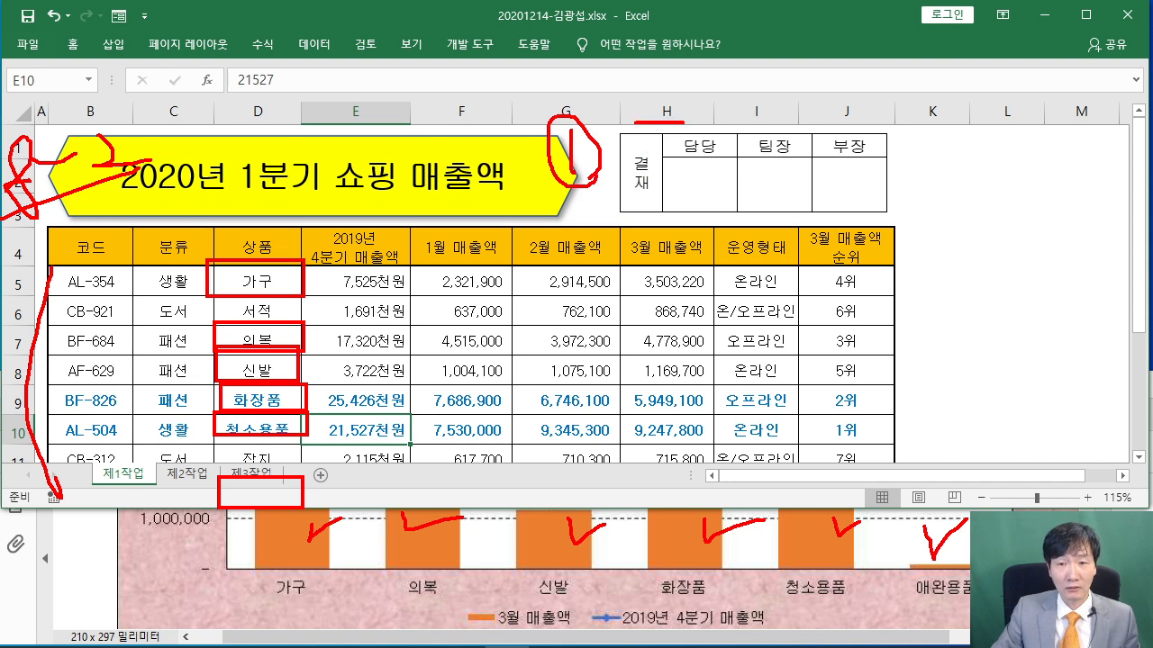
{"action": "mouse_move", "coordinate": [660, 128]}
{"action": "left_mouse_down"}
{"action": "mouse_move", "coordinate": [645, 165]}
{"action": "mouse_move", "coordinate": [671, 175]}
{"action": "left_mouse_up"}
{"action": "mouse_move", "coordinate": [698, 135]}
{"action": "left_mouse_down"}
{"action": "mouse_move", "coordinate": [719, 156]}
{"action": "mouse_move", "coordinate": [797, 173]}
{"action": "left_mouse_up"}
{"action": "mouse_move", "coordinate": [807, 115]}
{"action": "left_mouse_down"}
{"action": "mouse_move", "coordinate": [839, 141]}
{"action": "mouse_move", "coordinate": [814, 187]}
{"action": "left_mouse_up"}
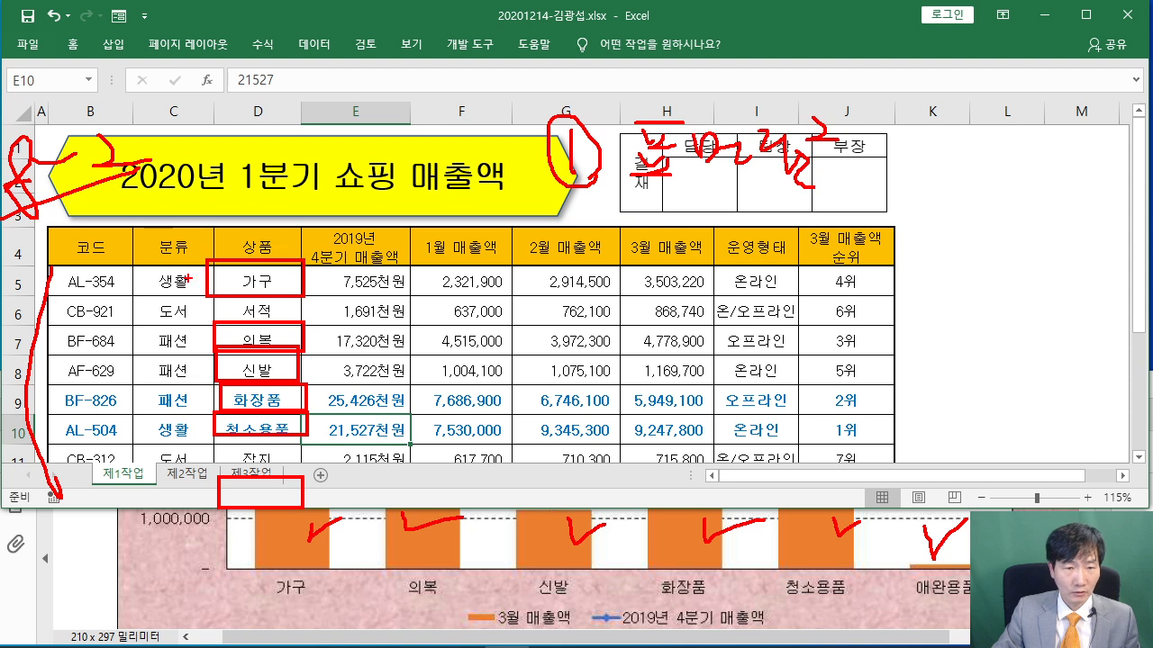
{"action": "left_click_drag", "start_coordinate": [209, 225], "coordinate": [289, 222]}
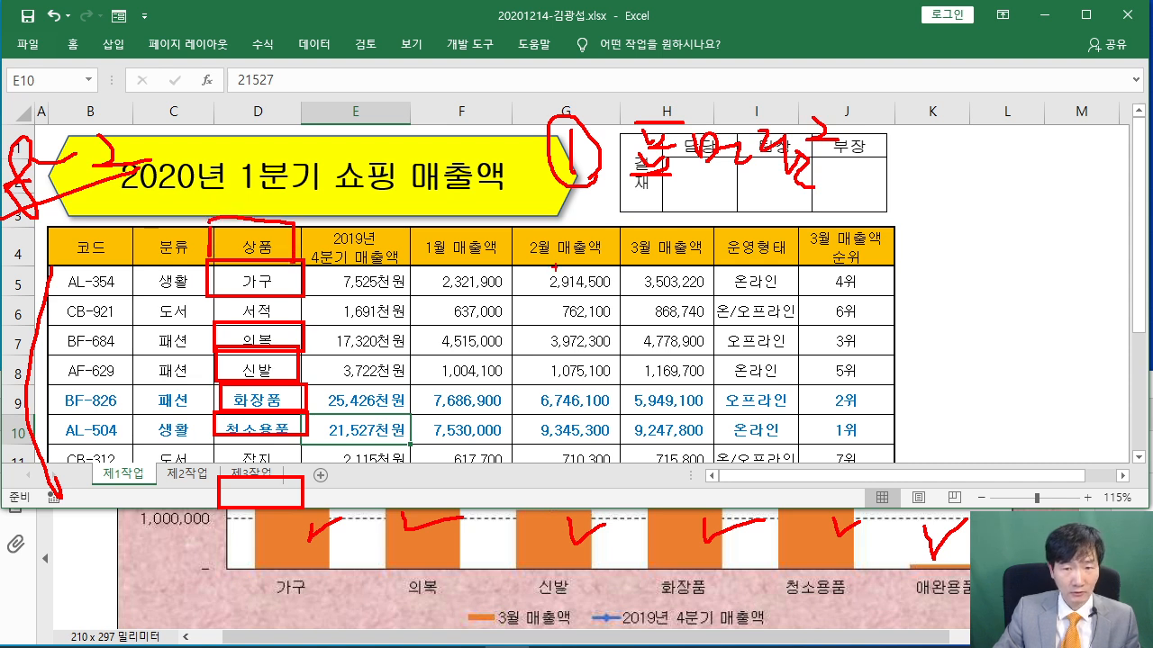
{"action": "left_click_drag", "start_coordinate": [559, 254], "coordinate": [601, 257]}
{"action": "mouse_move", "coordinate": [594, 267]}
{"action": "left_mouse_down"}
{"action": "mouse_move", "coordinate": [582, 217]}
{"action": "mouse_move", "coordinate": [601, 258]}
{"action": "left_mouse_up"}
{"action": "mouse_move", "coordinate": [652, 222]}
{"action": "left_mouse_down"}
{"action": "mouse_move", "coordinate": [641, 259]}
{"action": "mouse_move", "coordinate": [699, 252]}
{"action": "left_mouse_up"}
{"action": "mouse_move", "coordinate": [667, 277]}
{"action": "left_mouse_down"}
{"action": "mouse_move", "coordinate": [688, 285]}
{"action": "mouse_move", "coordinate": [711, 245]}
{"action": "left_mouse_up"}
{"action": "mouse_move", "coordinate": [741, 200]}
{"action": "left_mouse_down"}
{"action": "mouse_move", "coordinate": [730, 238]}
{"action": "mouse_move", "coordinate": [798, 225]}
{"action": "mouse_move", "coordinate": [802, 263]}
{"action": "mouse_move", "coordinate": [828, 271]}
{"action": "mouse_move", "coordinate": [878, 233]}
{"action": "mouse_move", "coordinate": [879, 267]}
{"action": "left_mouse_up"}
{"action": "left_click_drag", "start_coordinate": [896, 230], "coordinate": [890, 286]}
{"action": "mouse_move", "coordinate": [229, 246]}
{"action": "left_mouse_down"}
{"action": "mouse_move", "coordinate": [214, 274]}
{"action": "mouse_move", "coordinate": [297, 285]}
{"action": "left_mouse_up"}
{"action": "mouse_move", "coordinate": [587, 312]}
{"action": "left_mouse_down"}
{"action": "mouse_move", "coordinate": [582, 353]}
{"action": "mouse_move", "coordinate": [630, 342]}
{"action": "left_mouse_up"}
{"action": "mouse_move", "coordinate": [685, 317]}
{"action": "left_mouse_down"}
{"action": "mouse_move", "coordinate": [669, 349]}
{"action": "mouse_move", "coordinate": [766, 350]}
{"action": "left_mouse_up"}
{"action": "mouse_move", "coordinate": [787, 317]}
{"action": "left_mouse_down"}
{"action": "mouse_move", "coordinate": [761, 348]}
{"action": "mouse_move", "coordinate": [802, 373]}
{"action": "left_mouse_up"}
{"action": "left_click_drag", "start_coordinate": [863, 319], "coordinate": [859, 337]}
{"action": "mouse_move", "coordinate": [863, 331]}
{"action": "left_mouse_down"}
{"action": "mouse_move", "coordinate": [847, 365]}
{"action": "mouse_move", "coordinate": [897, 353]}
{"action": "left_mouse_up"}
{"action": "mouse_move", "coordinate": [918, 373]}
{"action": "left_mouse_down"}
{"action": "mouse_move", "coordinate": [891, 396]}
{"action": "mouse_move", "coordinate": [969, 366]}
{"action": "left_mouse_up"}
{"action": "left_click_drag", "start_coordinate": [151, 260], "coordinate": [150, 380]}
{"action": "left_click_drag", "start_coordinate": [131, 335], "coordinate": [149, 382]}
{"action": "left_click_drag", "start_coordinate": [176, 326], "coordinate": [149, 381]}
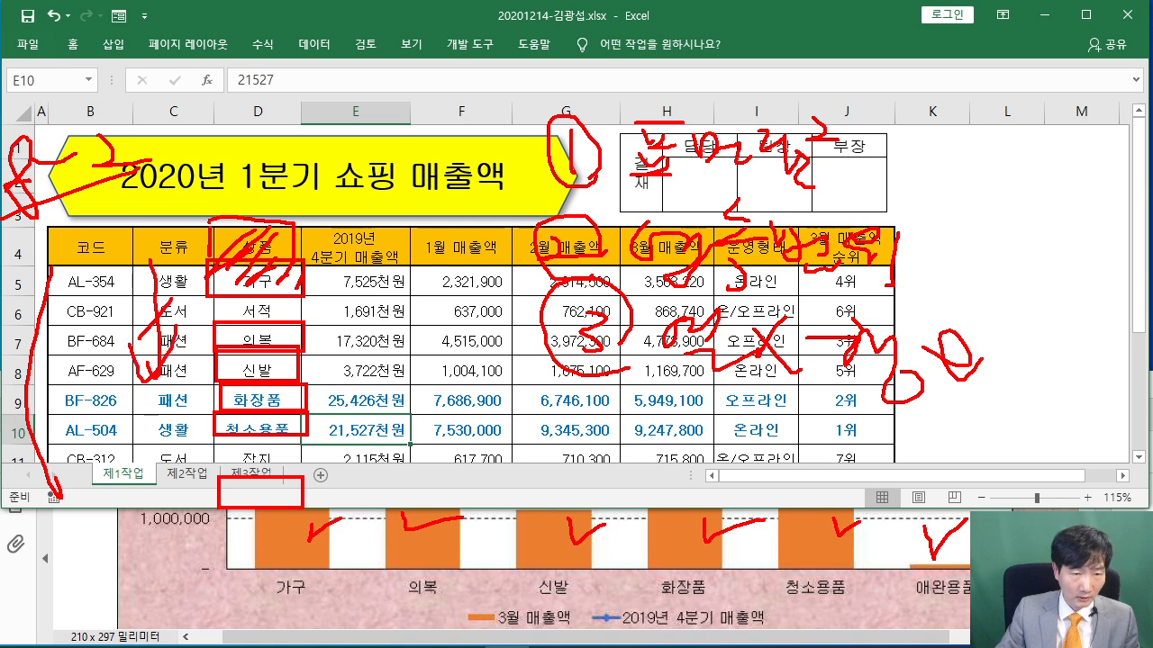
{"action": "mouse_move", "coordinate": [333, 191]}
{"action": "left_mouse_down"}
{"action": "mouse_move", "coordinate": [497, 191]}
{"action": "mouse_move", "coordinate": [458, 214]}
{"action": "left_mouse_up"}
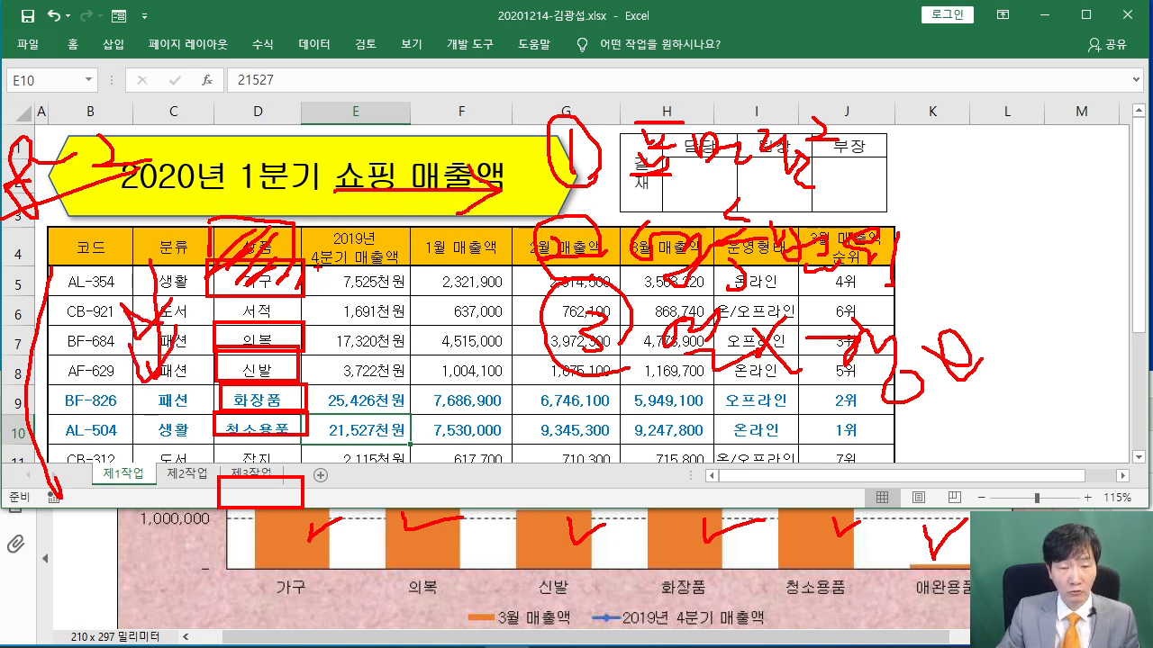
{"action": "mouse_move", "coordinate": [461, 599]}
{"action": "left_mouse_down"}
{"action": "mouse_move", "coordinate": [459, 637]}
{"action": "mouse_move", "coordinate": [801, 645]}
{"action": "mouse_move", "coordinate": [553, 582]}
{"action": "mouse_move", "coordinate": [452, 593]}
{"action": "left_mouse_up"}
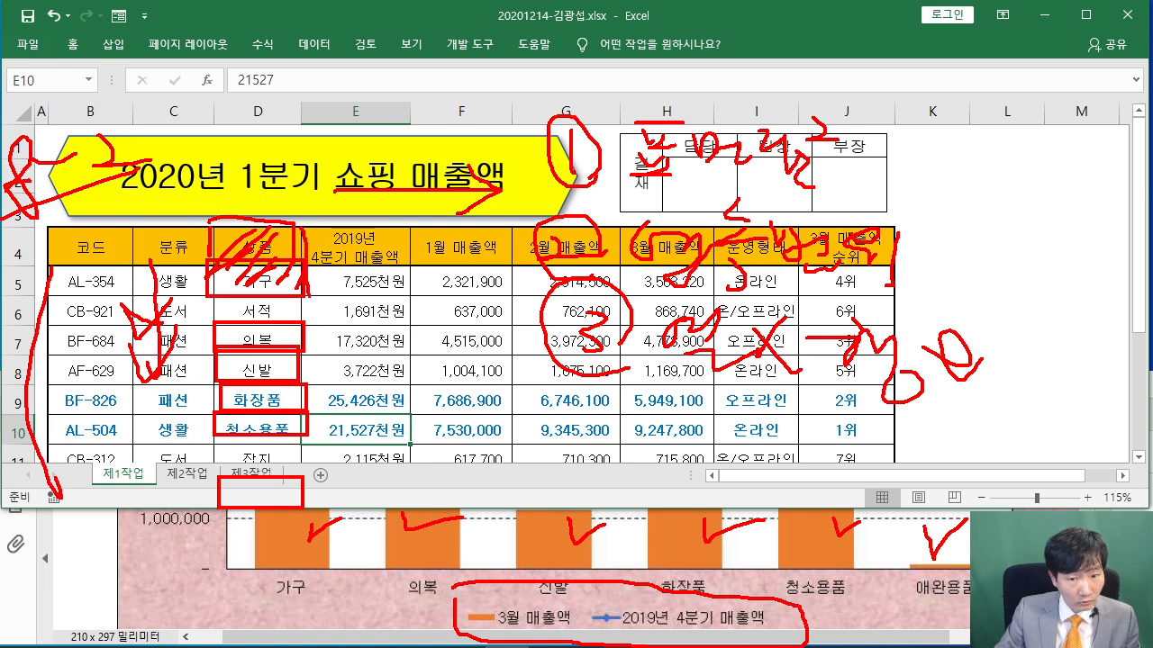
{"action": "mouse_move", "coordinate": [410, 220]}
{"action": "left_mouse_down"}
{"action": "mouse_move", "coordinate": [409, 302]}
{"action": "mouse_move", "coordinate": [207, 296]}
{"action": "mouse_move", "coordinate": [200, 236]}
{"action": "mouse_move", "coordinate": [406, 226]}
{"action": "left_mouse_up"}
{"action": "mouse_move", "coordinate": [292, 243]}
{"action": "left_mouse_down"}
{"action": "mouse_move", "coordinate": [252, 274]}
{"action": "mouse_move", "coordinate": [371, 232]}
{"action": "mouse_move", "coordinate": [396, 297]}
{"action": "left_mouse_up"}
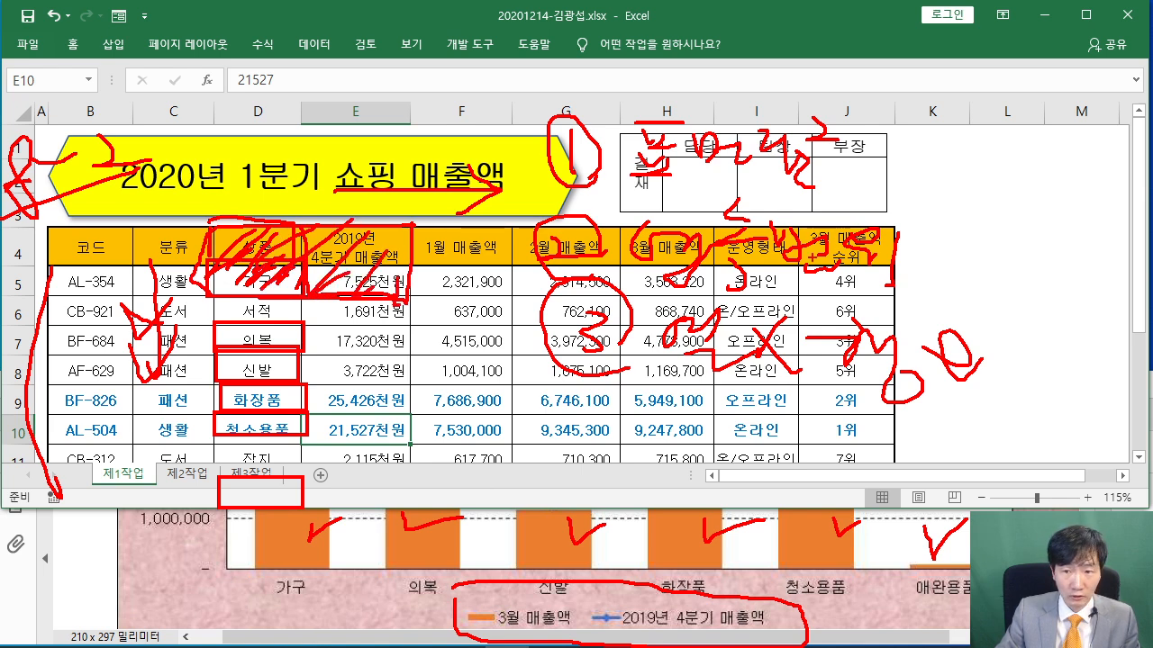
{"action": "left_click_drag", "start_coordinate": [305, 205], "coordinate": [313, 268]}
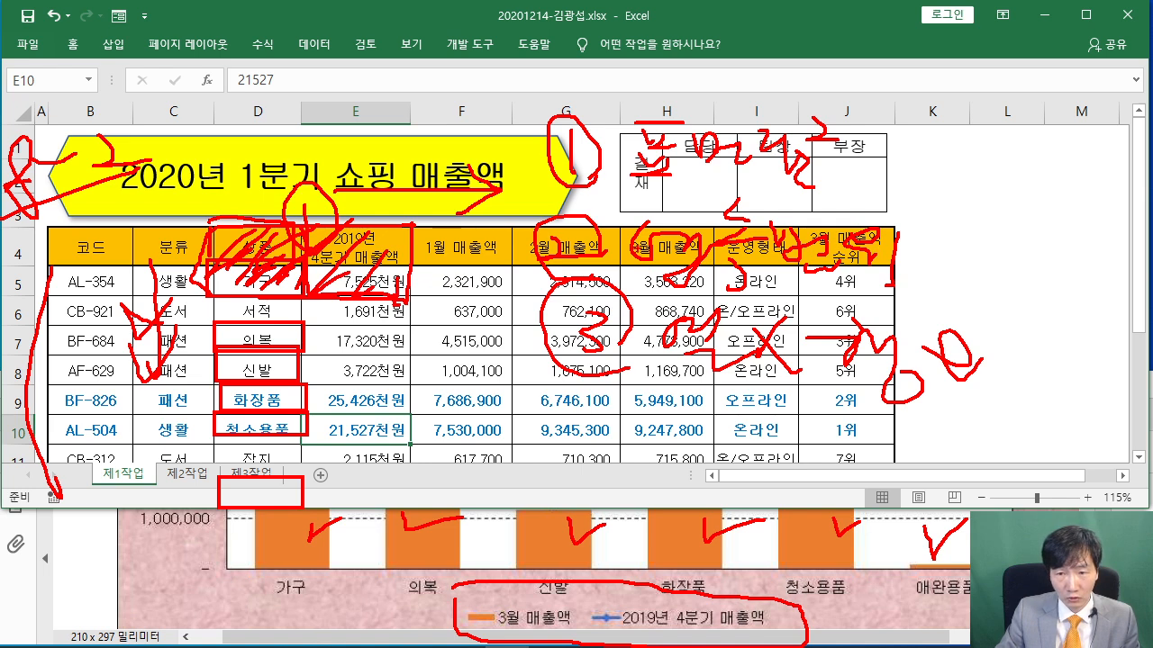
{"action": "mouse_move", "coordinate": [623, 297]}
{"action": "left_mouse_down"}
{"action": "mouse_move", "coordinate": [718, 260]}
{"action": "mouse_move", "coordinate": [622, 229]}
{"action": "mouse_move", "coordinate": [607, 277]}
{"action": "mouse_move", "coordinate": [688, 285]}
{"action": "left_mouse_up"}
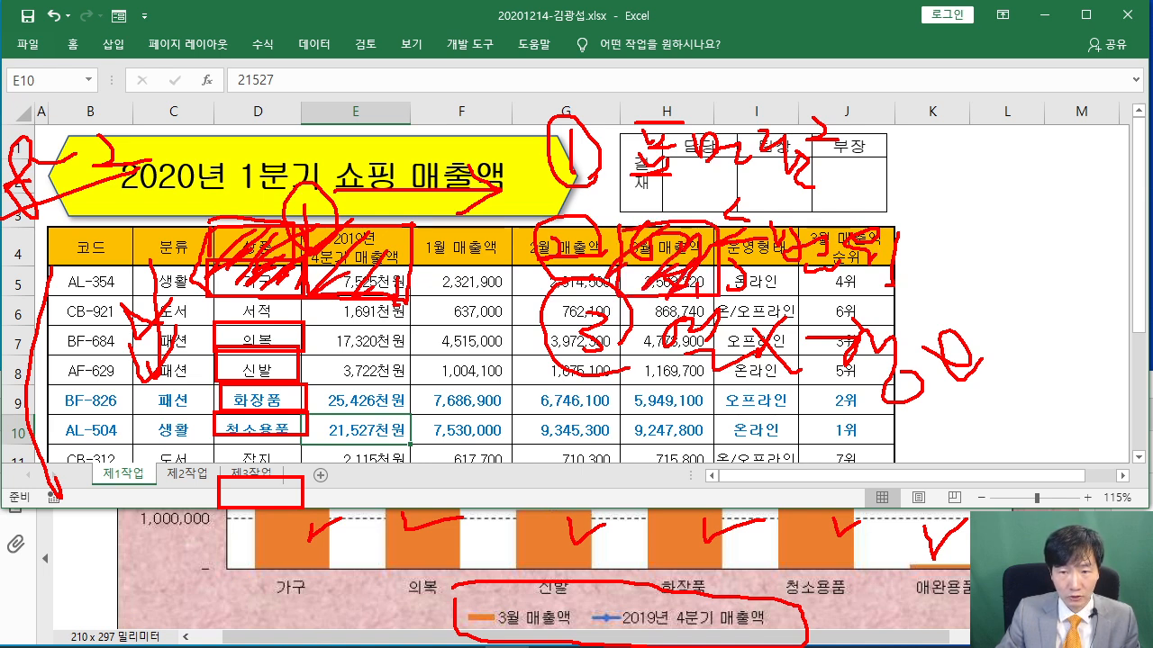
{"action": "left_click_drag", "start_coordinate": [630, 234], "coordinate": [670, 256]}
{"action": "mouse_move", "coordinate": [218, 326]}
{"action": "left_mouse_down"}
{"action": "mouse_move", "coordinate": [228, 432]}
{"action": "mouse_move", "coordinate": [423, 431]}
{"action": "mouse_move", "coordinate": [261, 320]}
{"action": "left_mouse_up"}
{"action": "mouse_move", "coordinate": [308, 378]}
{"action": "left_mouse_down"}
{"action": "mouse_move", "coordinate": [333, 356]}
{"action": "mouse_move", "coordinate": [309, 397]}
{"action": "left_mouse_up"}
{"action": "mouse_move", "coordinate": [335, 408]}
{"action": "left_mouse_down"}
{"action": "mouse_move", "coordinate": [366, 373]}
{"action": "mouse_move", "coordinate": [338, 410]}
{"action": "left_mouse_up"}
{"action": "mouse_move", "coordinate": [621, 358]}
{"action": "left_mouse_down"}
{"action": "mouse_move", "coordinate": [628, 435]}
{"action": "mouse_move", "coordinate": [710, 439]}
{"action": "mouse_move", "coordinate": [725, 323]}
{"action": "mouse_move", "coordinate": [616, 318]}
{"action": "left_mouse_up"}
{"action": "mouse_move", "coordinate": [663, 354]}
{"action": "left_mouse_down"}
{"action": "mouse_move", "coordinate": [672, 406]}
{"action": "mouse_move", "coordinate": [657, 396]}
{"action": "left_mouse_up"}
{"action": "left_click_drag", "start_coordinate": [258, 507], "coordinate": [242, 514]}
{"action": "left_click_drag", "start_coordinate": [250, 487], "coordinate": [278, 485]}
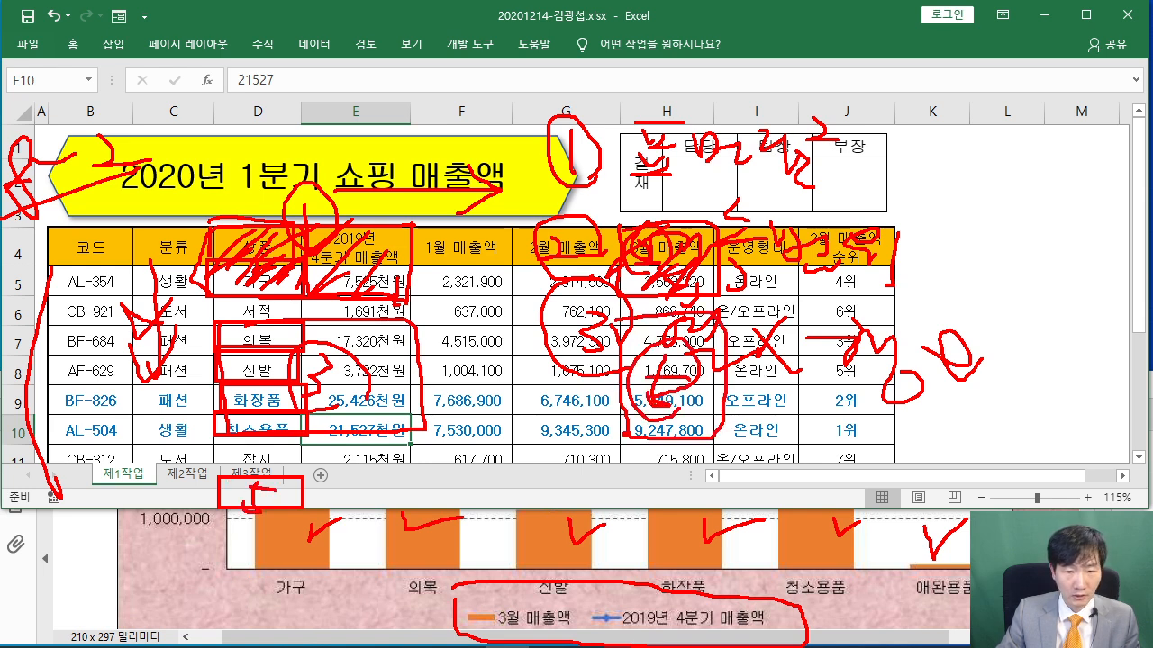
{"action": "mouse_move", "coordinate": [628, 468]}
{"action": "left_mouse_down"}
{"action": "mouse_move", "coordinate": [631, 508]}
{"action": "mouse_move", "coordinate": [716, 469]}
{"action": "mouse_move", "coordinate": [607, 468]}
{"action": "left_mouse_up"}
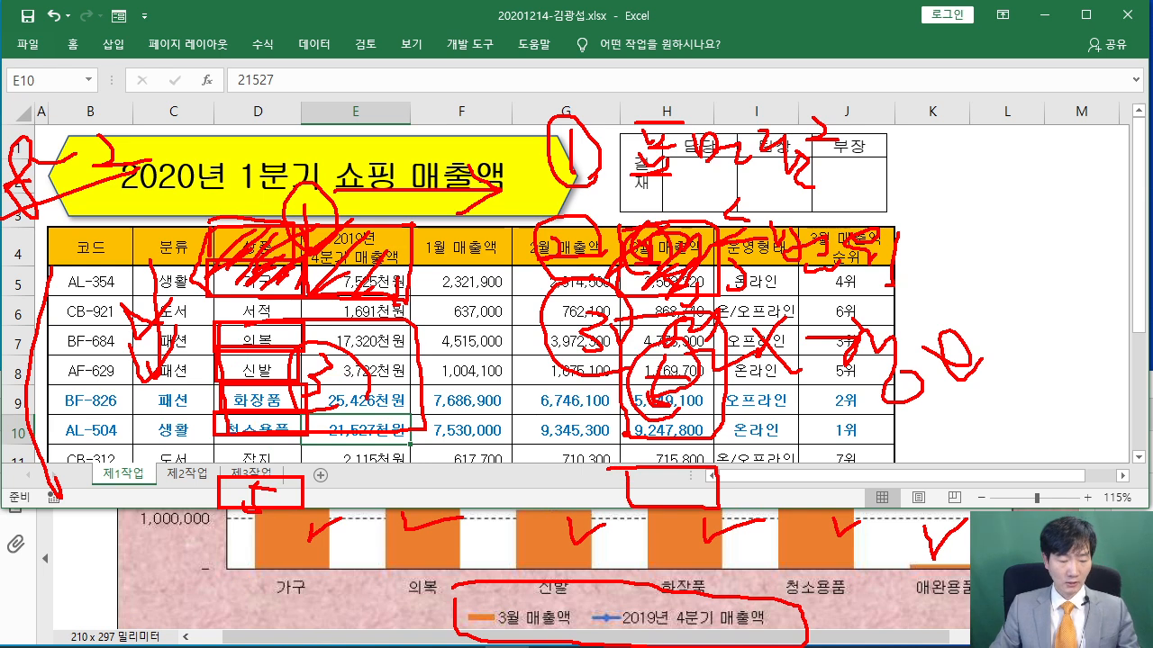
{"action": "key", "text": "Escape"}
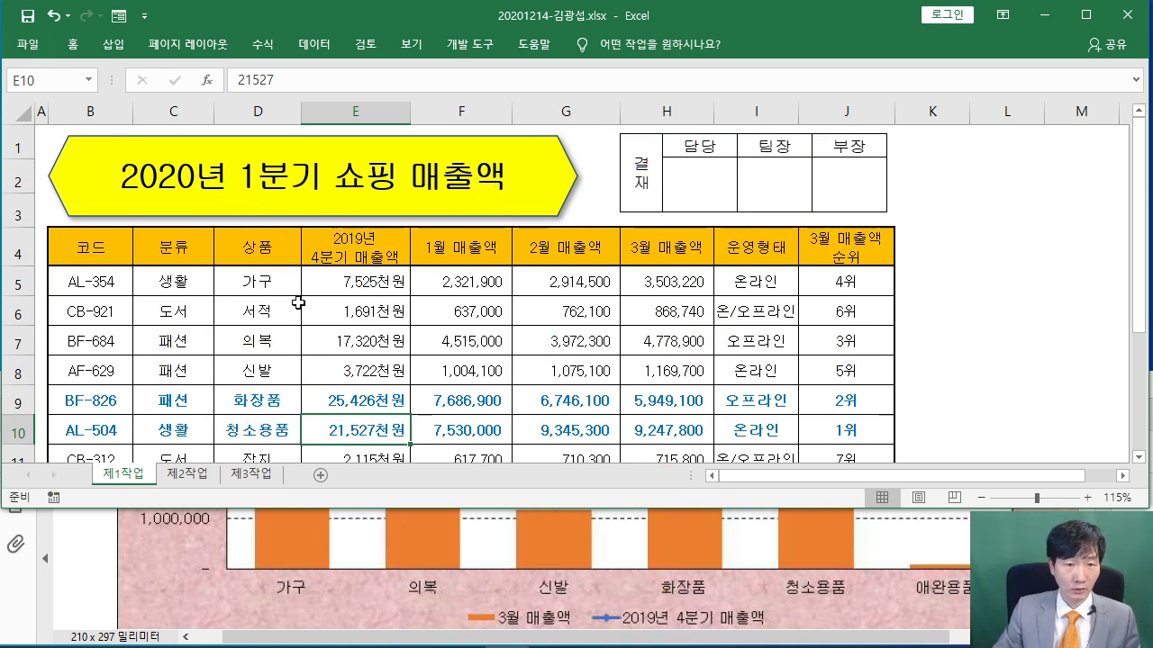
Build a first multi-range selection of D4:E5, H4:H5, D7:E10, H7:H10 and the 애완용품 row
{"action": "left_click", "coordinate": [253, 245]}
{"action": "left_click_drag", "start_coordinate": [301, 248], "coordinate": [348, 283]}
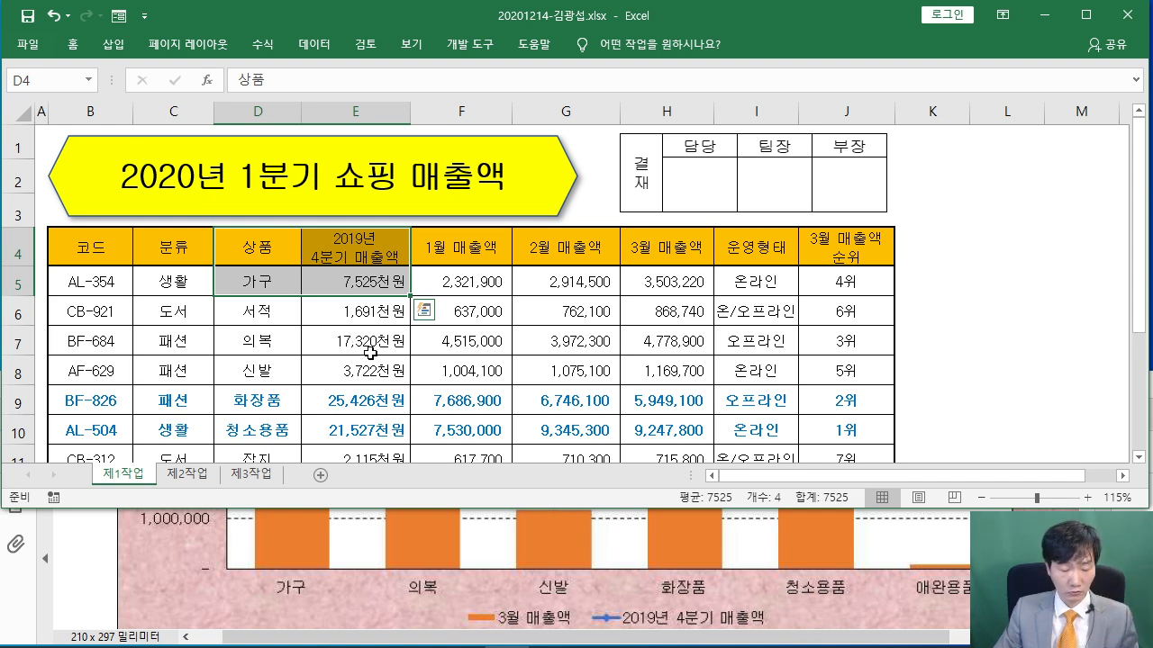
{"action": "left_click_drag", "start_coordinate": [663, 259], "coordinate": [662, 282], "text": "ctrl"}
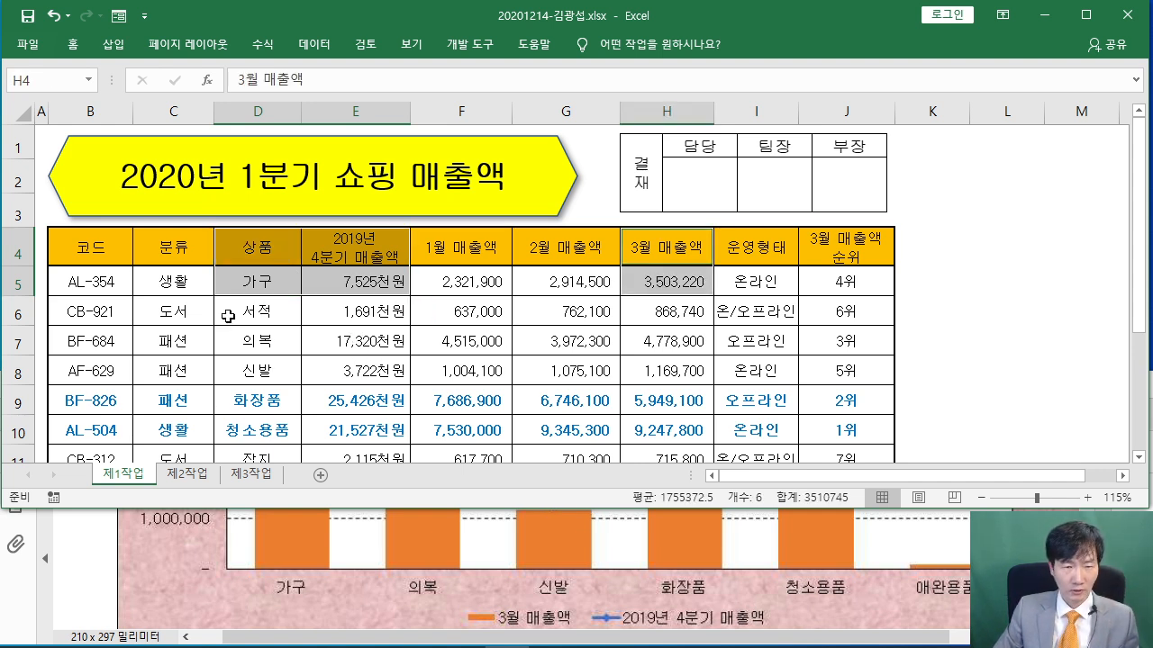
{"action": "left_click_drag", "start_coordinate": [265, 341], "coordinate": [376, 425], "text": "ctrl"}
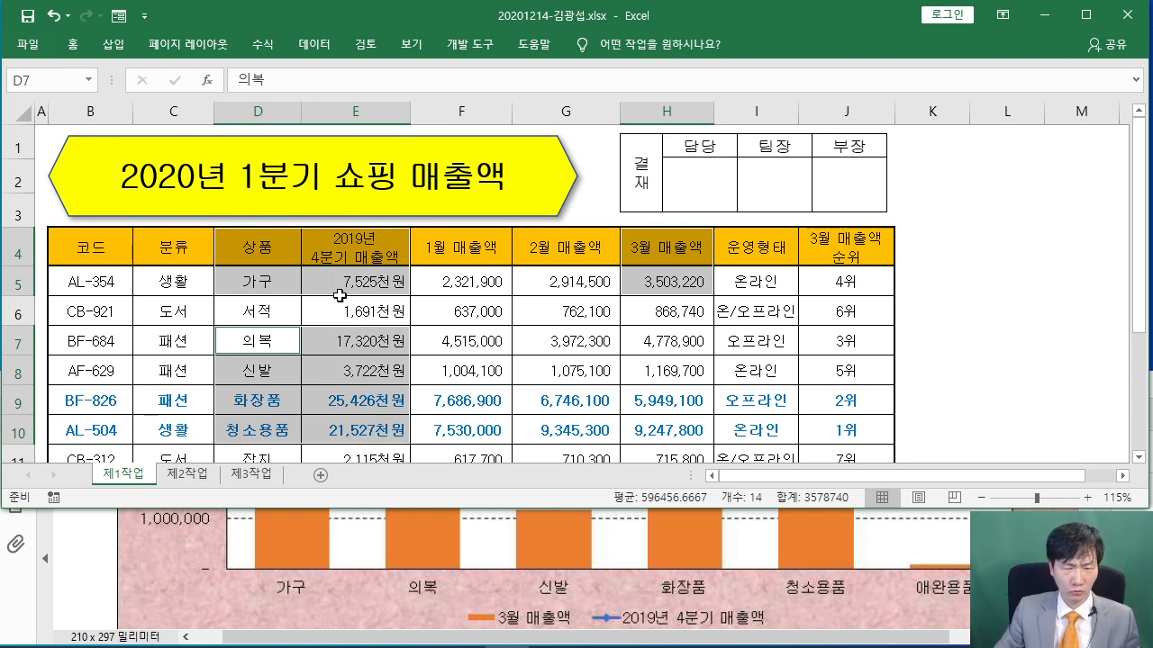
{"action": "left_click_drag", "start_coordinate": [633, 335], "coordinate": [662, 432], "text": "ctrl"}
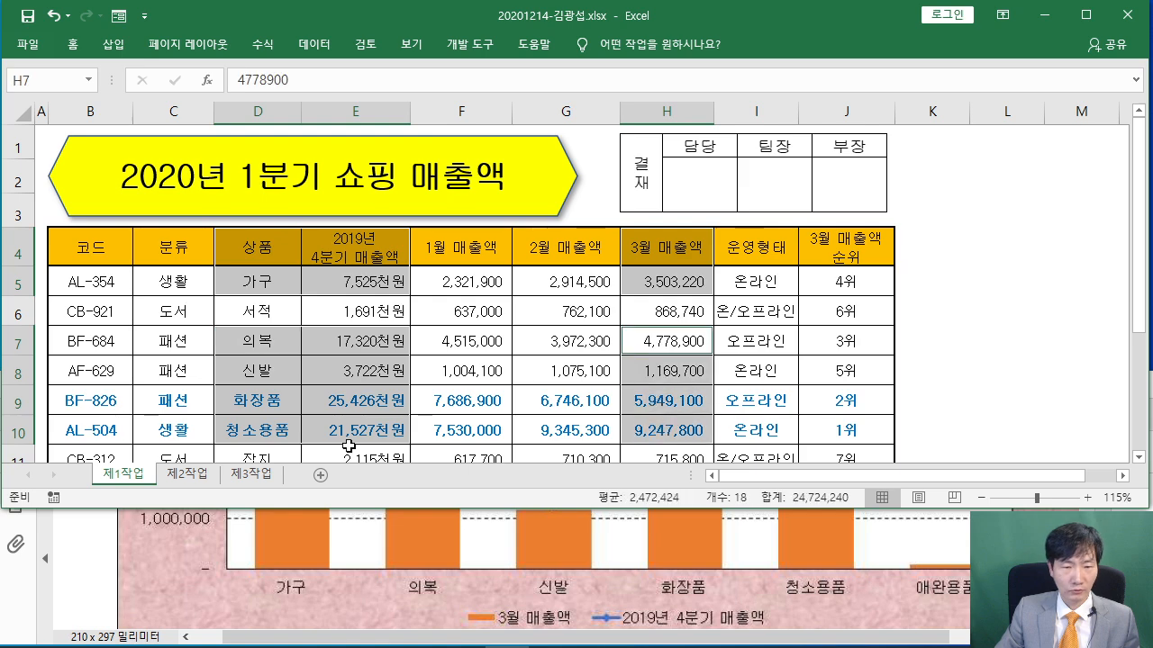
{"action": "scroll", "coordinate": [306, 383], "scroll_direction": "down", "scroll_amount": 2}
{"action": "left_click", "coordinate": [243, 288], "text": "ctrl"}
{"action": "left_click", "coordinate": [666, 288], "text": "ctrl"}
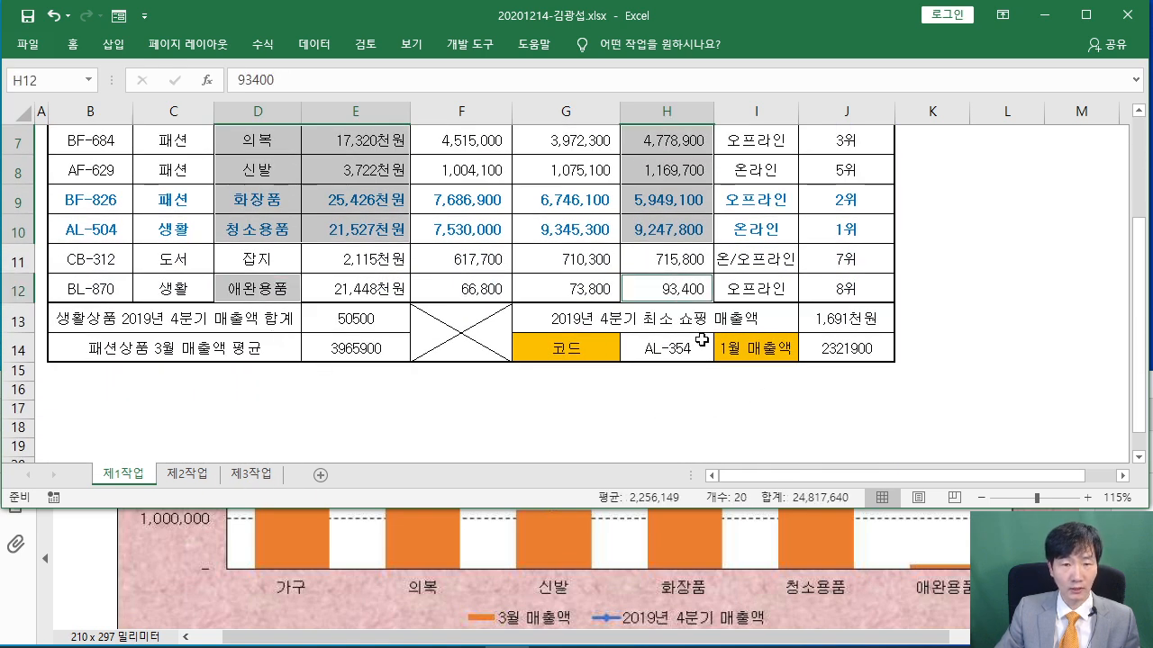
{"action": "scroll", "coordinate": [702, 340], "scroll_direction": "up", "scroll_amount": 1}
Clear it and reselect D4:E5, H4:H5, D7:E10, H7:H10, D12:E12 and H12
{"action": "left_click", "coordinate": [356, 364]}
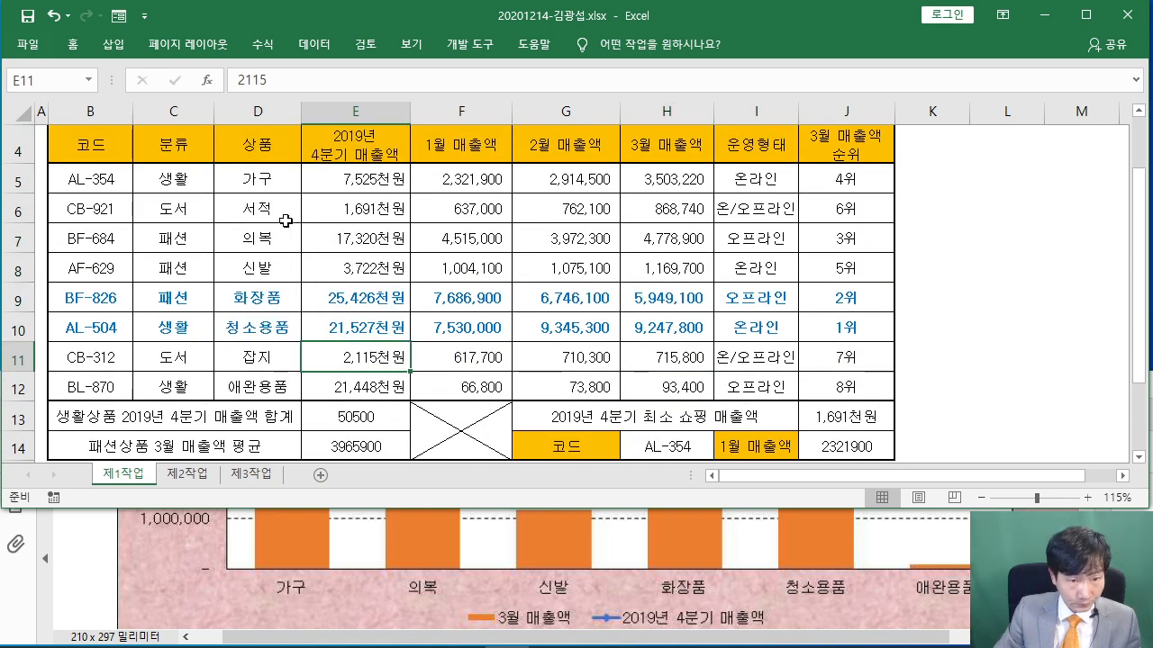
{"action": "scroll", "coordinate": [306, 315], "scroll_direction": "up", "scroll_amount": 1}
{"action": "left_click", "coordinate": [263, 254]}
{"action": "left_click_drag", "start_coordinate": [263, 254], "coordinate": [340, 275]}
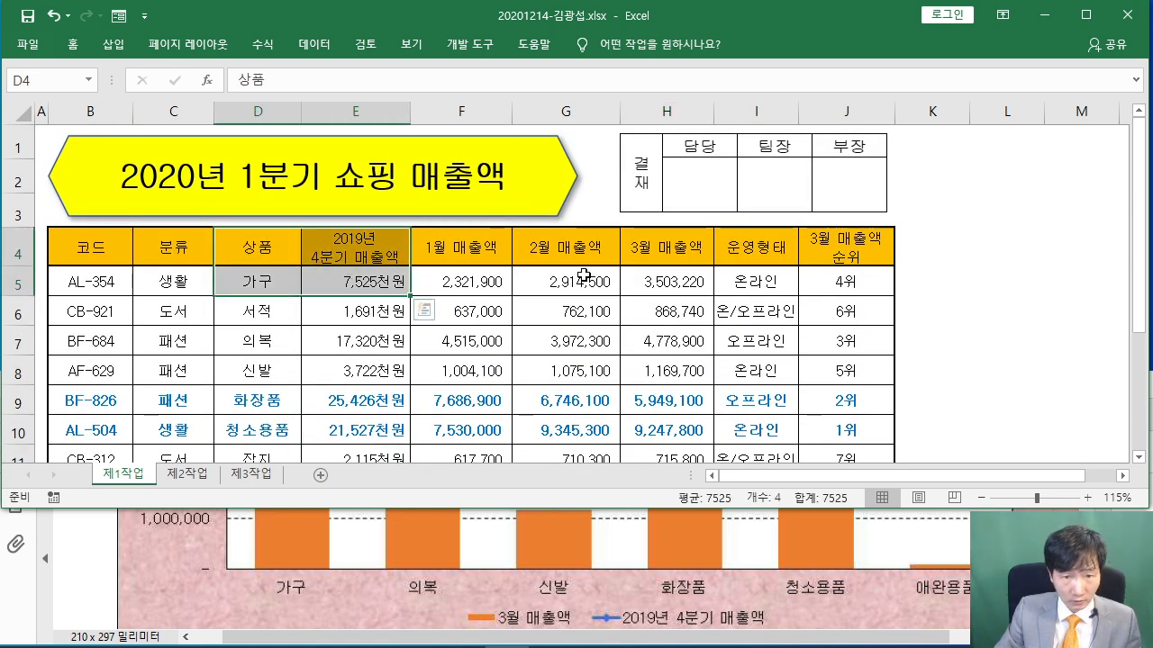
{"action": "scroll", "coordinate": [585, 270], "scroll_direction": "down", "scroll_amount": 1}
{"action": "left_click_drag", "start_coordinate": [656, 148], "coordinate": [667, 182], "text": "ctrl"}
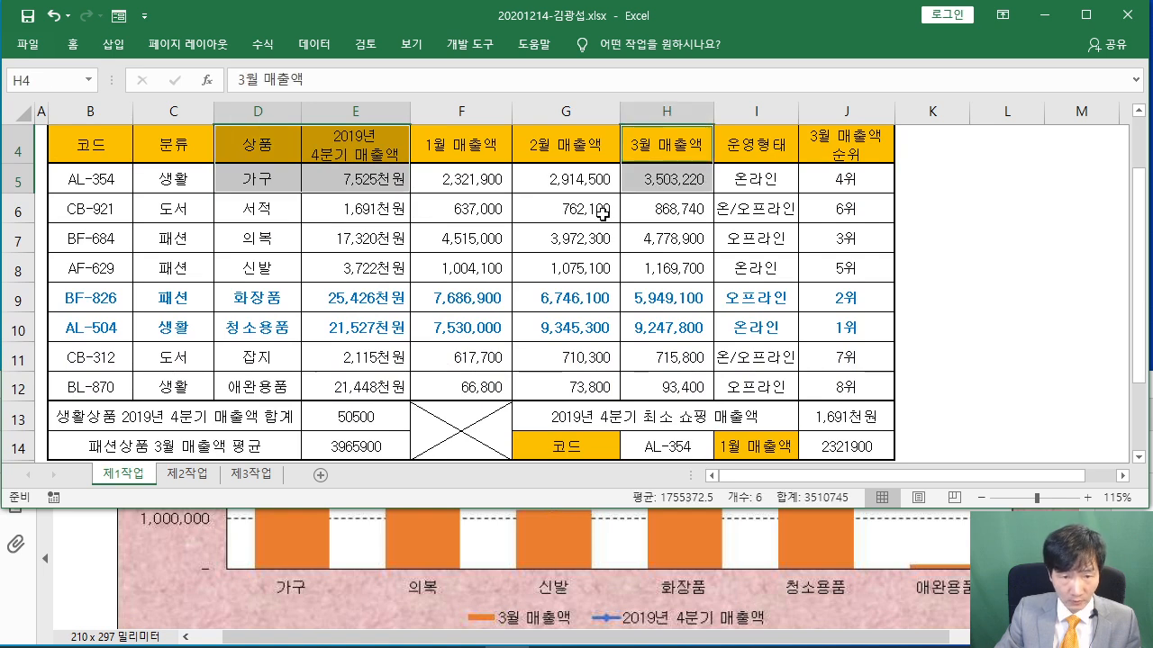
{"action": "left_click_drag", "start_coordinate": [253, 240], "coordinate": [339, 321], "text": "ctrl"}
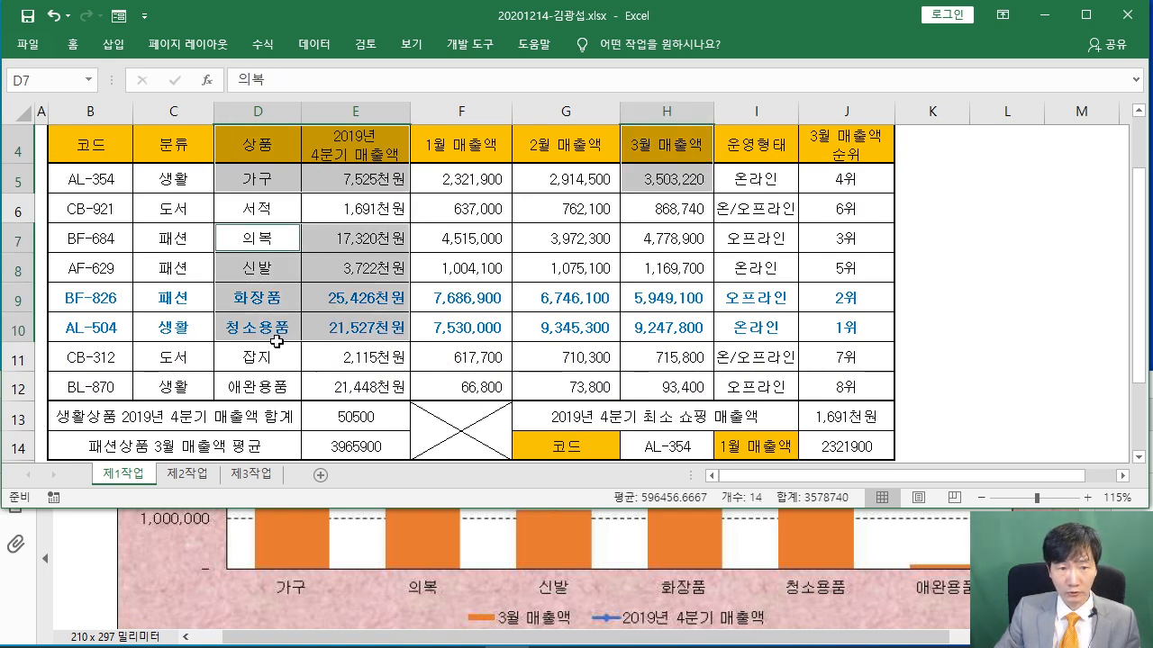
{"action": "left_click_drag", "start_coordinate": [655, 238], "coordinate": [667, 327], "text": "ctrl"}
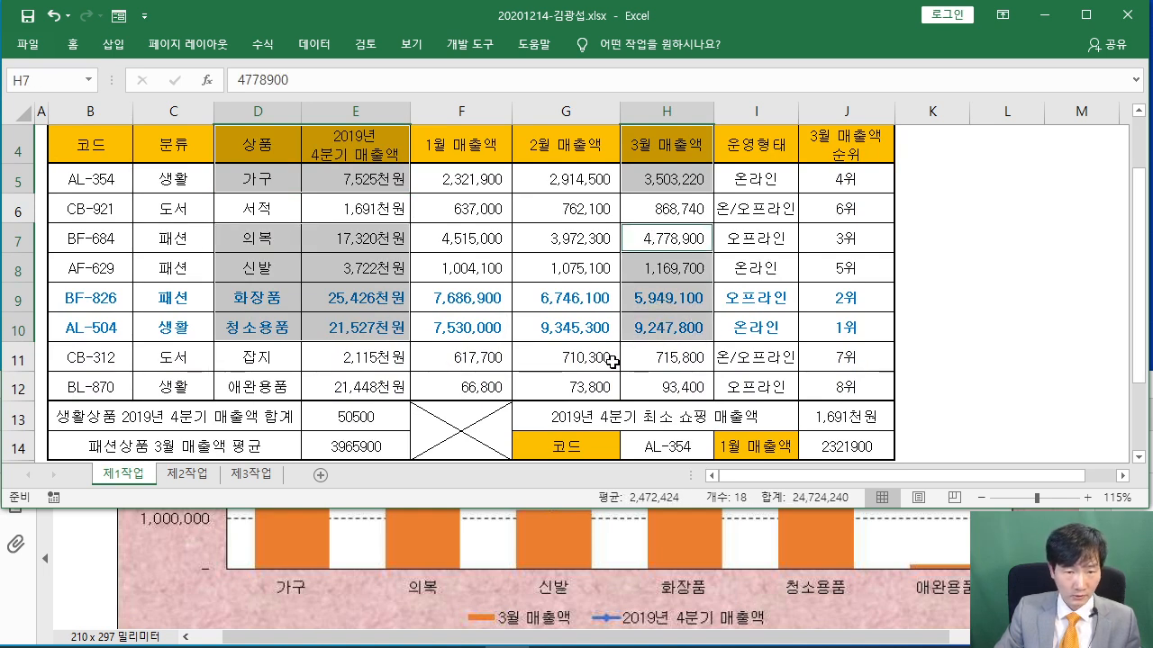
{"action": "left_click", "coordinate": [291, 389], "text": "ctrl"}
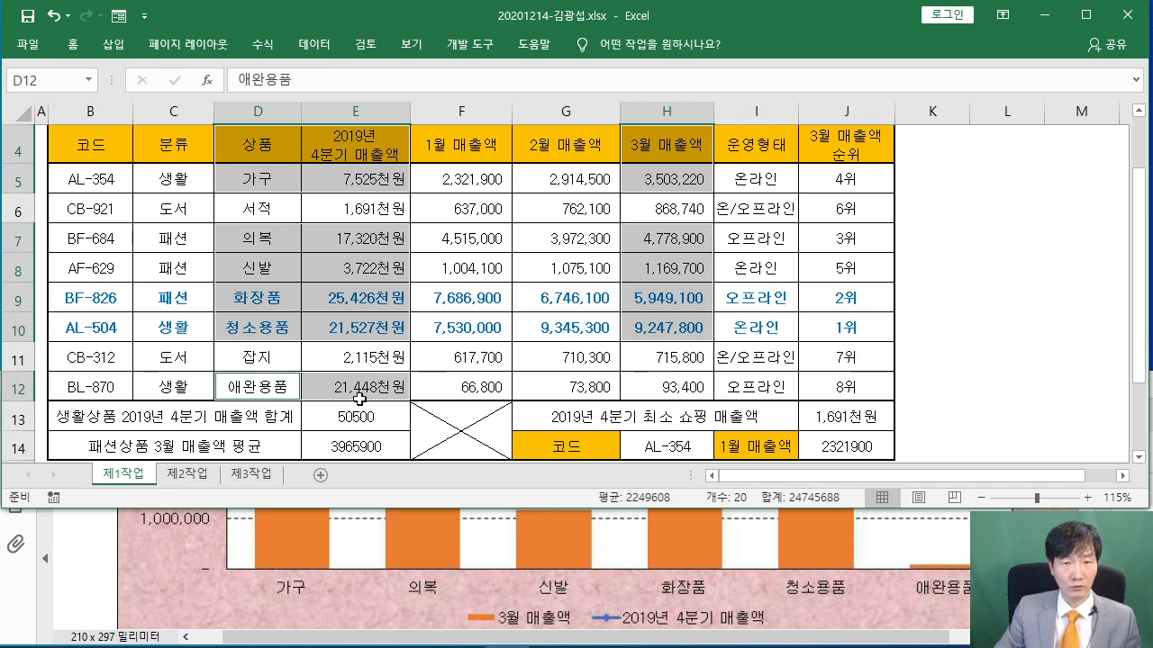
{"action": "left_click", "coordinate": [686, 387], "text": "ctrl"}
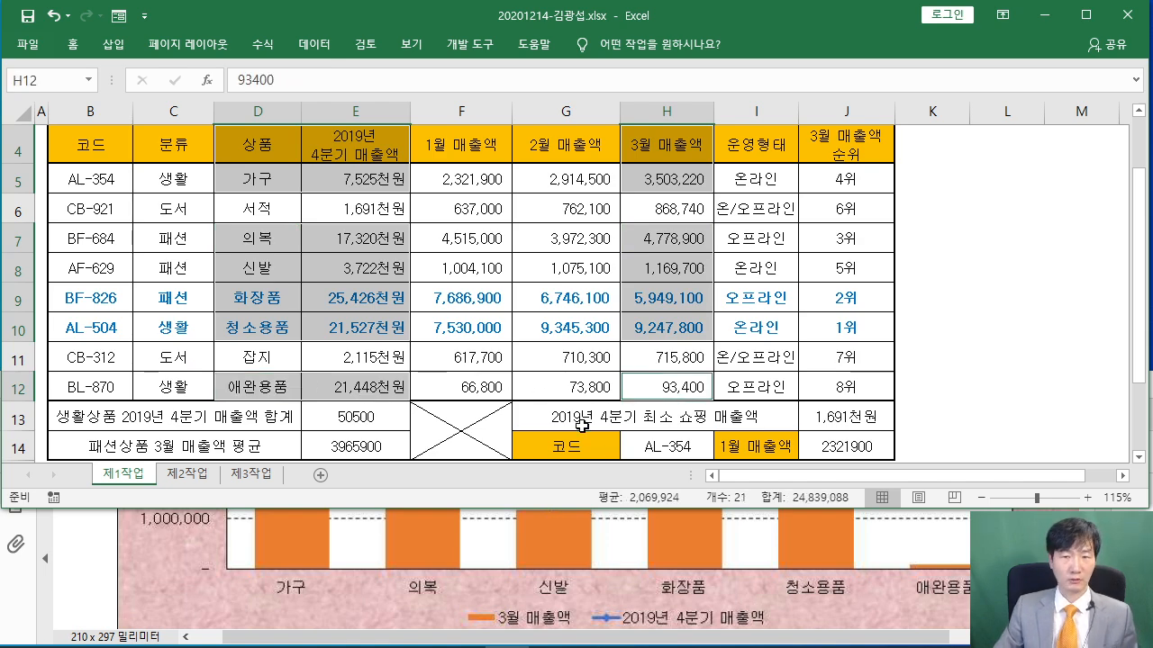
{"action": "scroll", "coordinate": [549, 490], "scroll_direction": "up", "scroll_amount": 1}
{"action": "scroll", "coordinate": [550, 486], "scroll_direction": "down", "scroll_amount": 1}
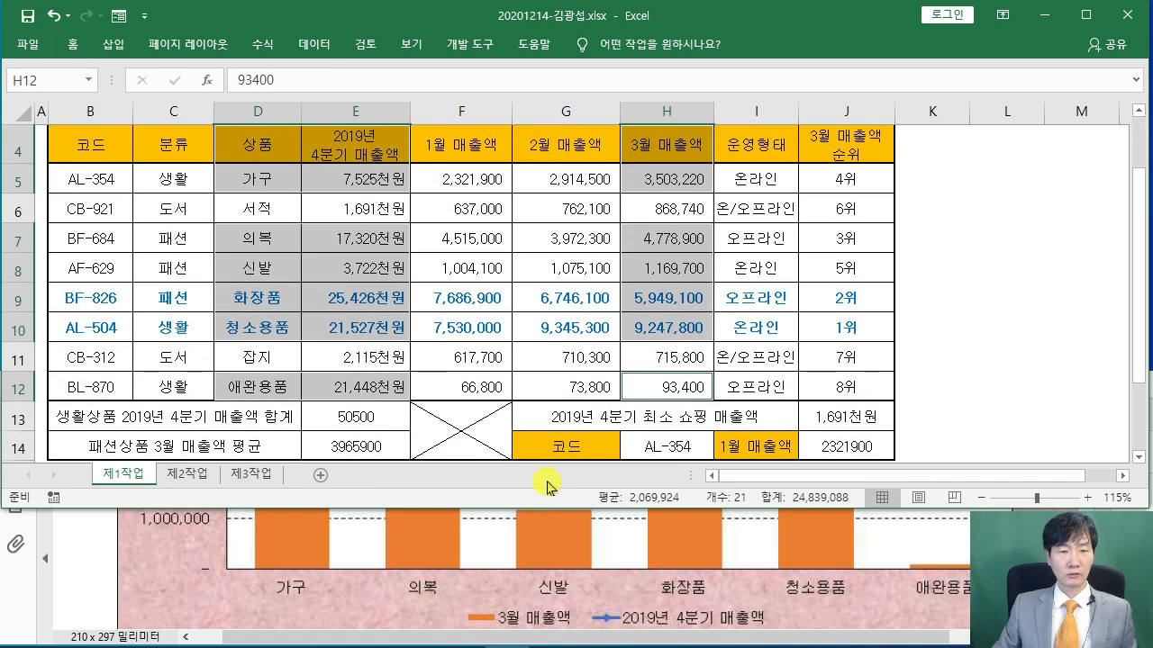
Insert a 2-D Clustered Column chart from the selected product sales ranges
{"action": "left_click", "coordinate": [115, 45]}
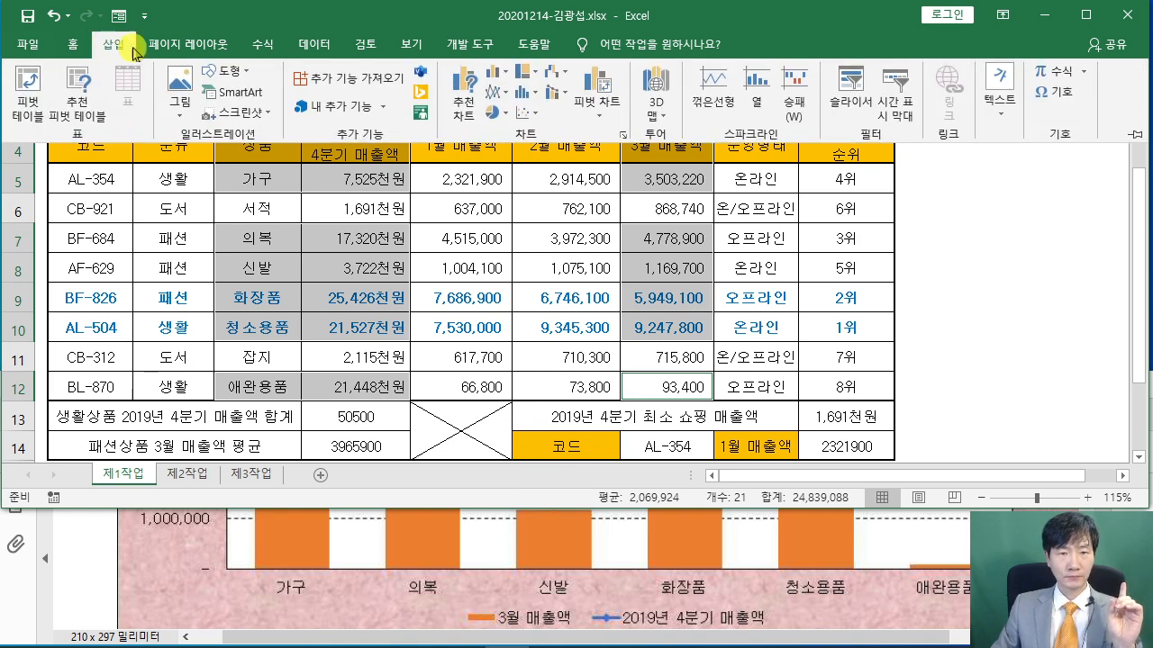
{"action": "left_click", "coordinate": [500, 72]}
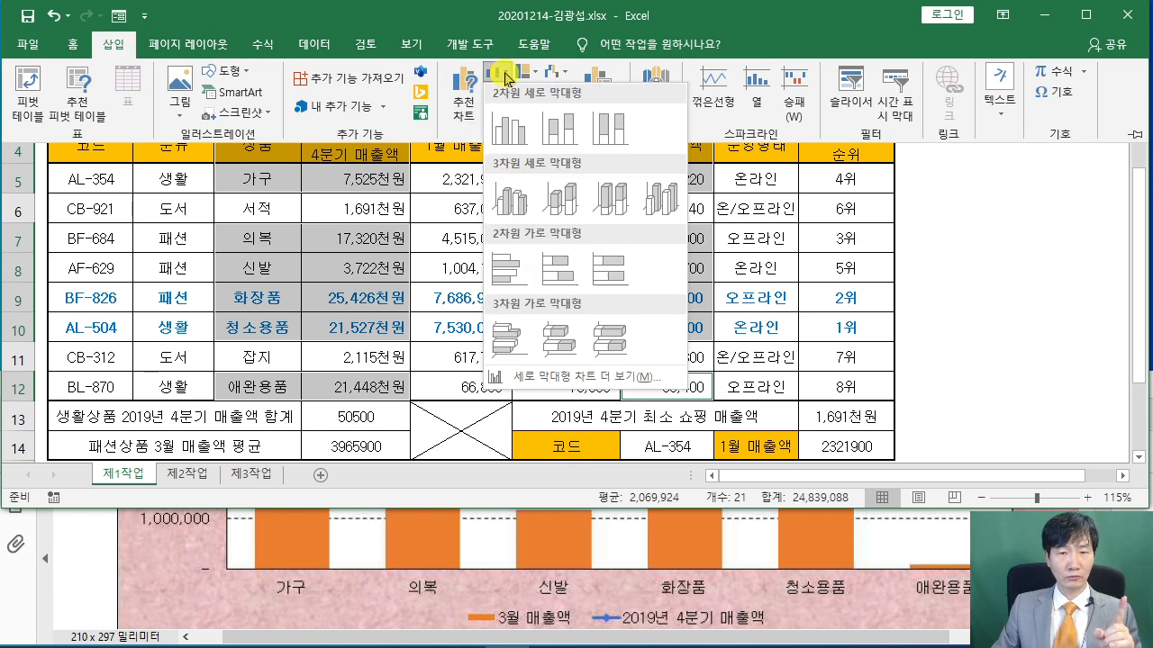
{"action": "left_click", "coordinate": [512, 135]}
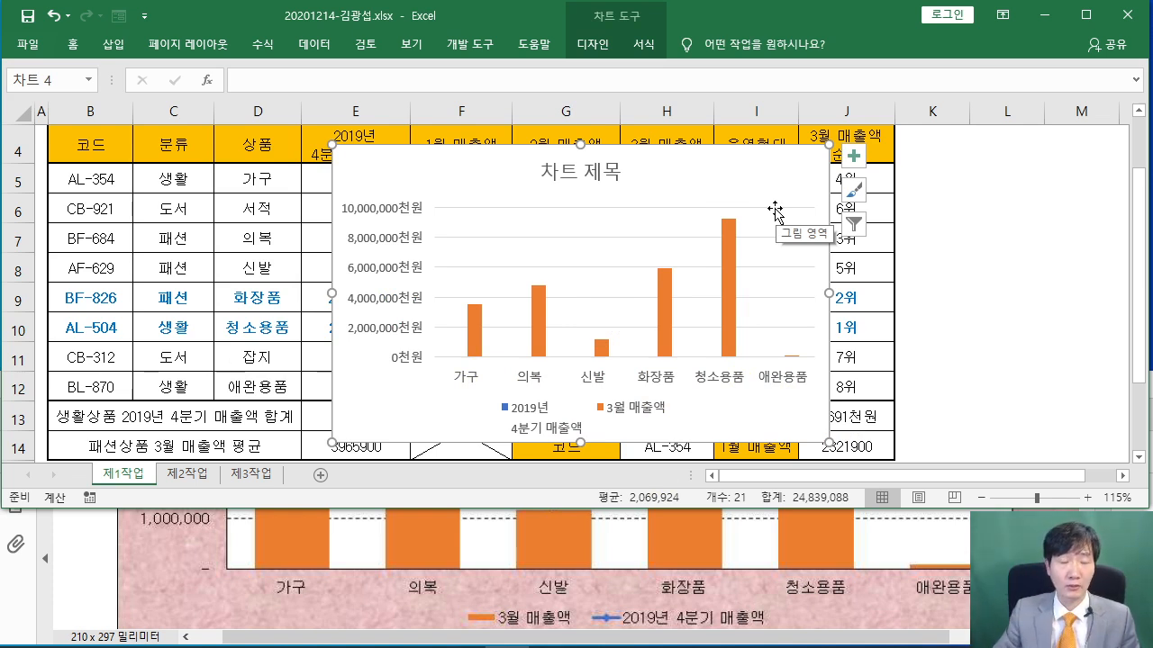
Move the chart to a new sheet named 제4작업, checking the sheet name in the PDF
{"action": "left_click", "coordinate": [589, 46]}
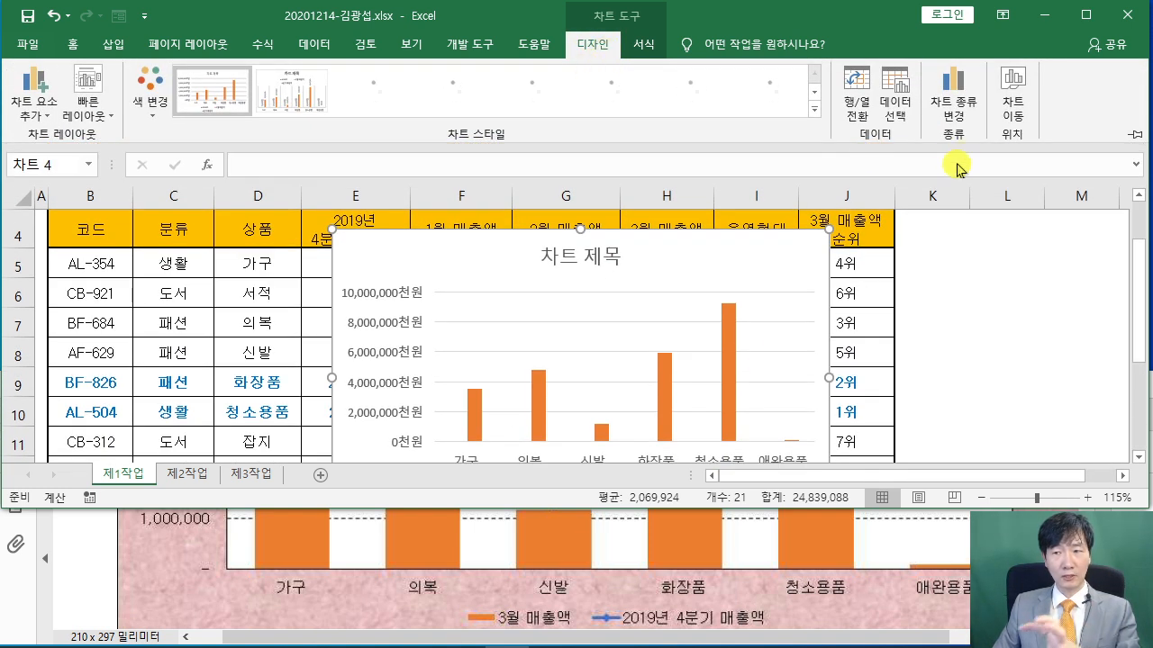
{"action": "left_click", "coordinate": [1015, 110]}
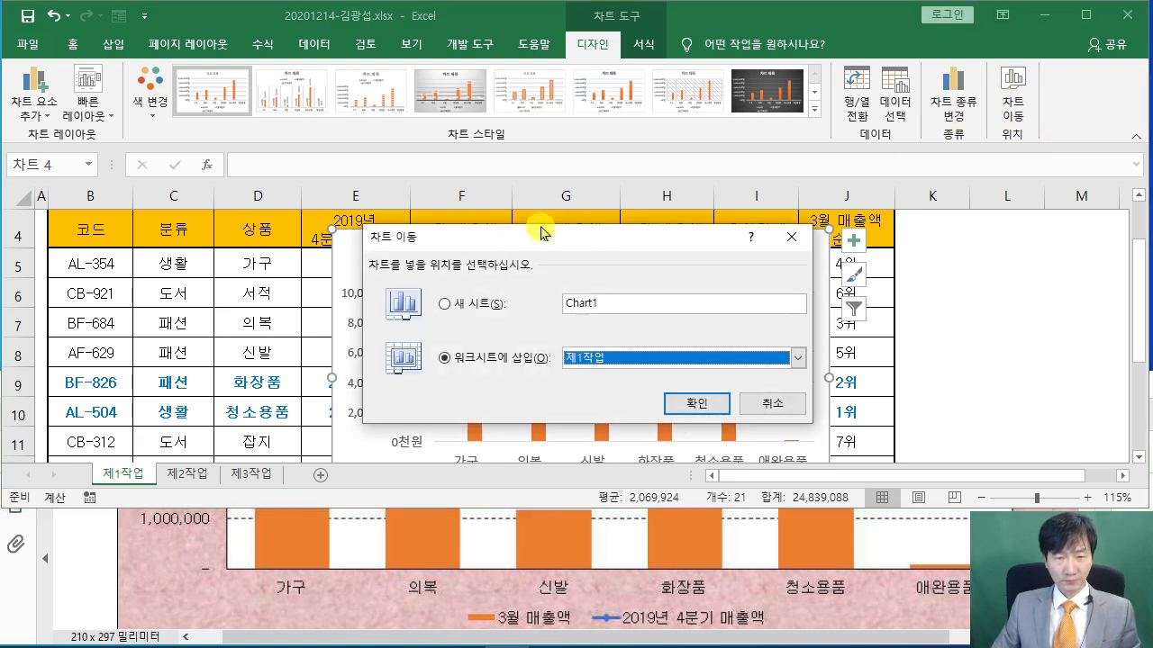
{"action": "left_click_drag", "start_coordinate": [487, 249], "coordinate": [428, 189]}
{"action": "left_click", "coordinate": [80, 563]}
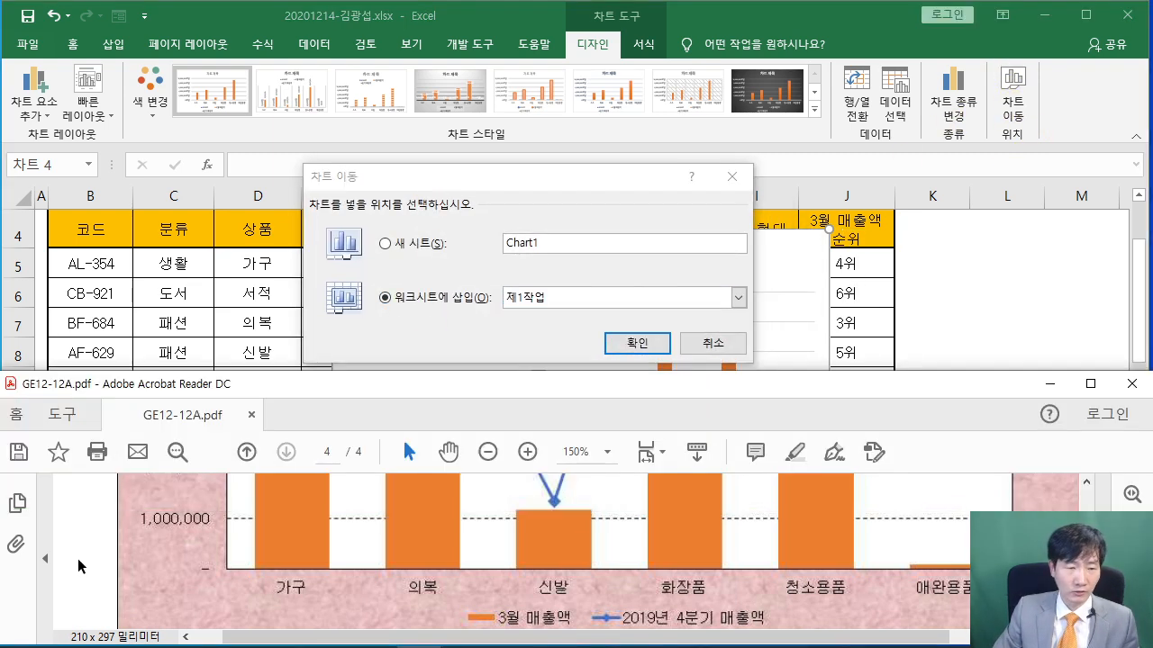
{"action": "scroll", "coordinate": [79, 563], "scroll_direction": "up", "scroll_amount": 3}
{"action": "scroll", "coordinate": [79, 563], "scroll_direction": "up", "scroll_amount": 10}
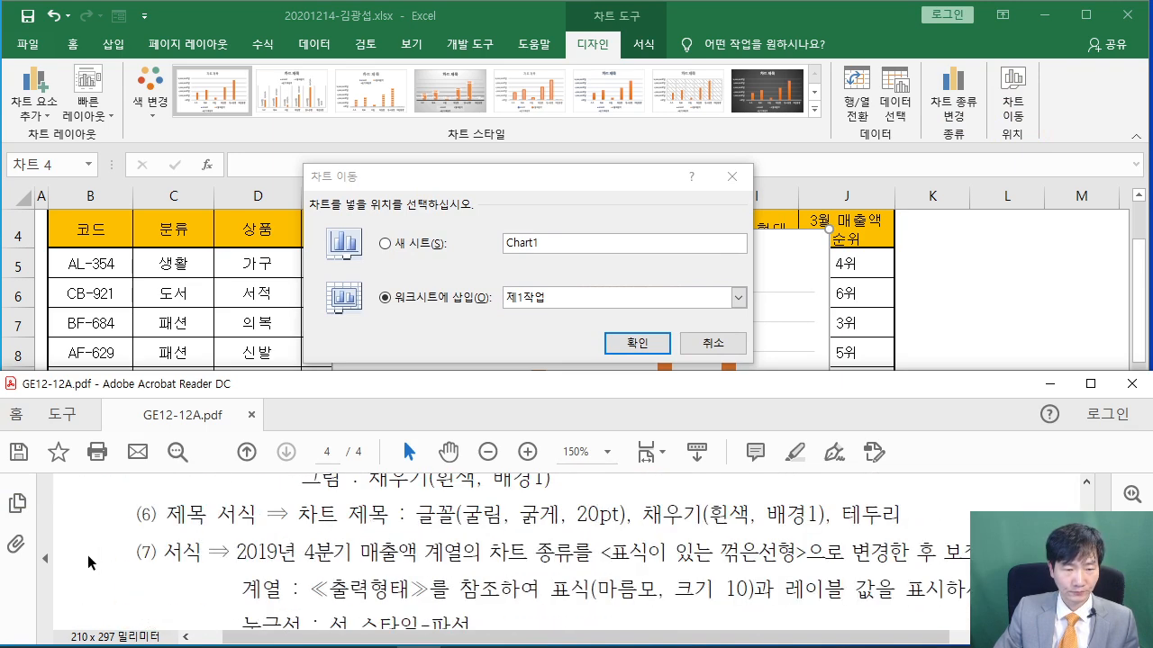
{"action": "scroll", "coordinate": [94, 561], "scroll_direction": "up", "scroll_amount": 3}
{"action": "scroll", "coordinate": [94, 560], "scroll_direction": "down", "scroll_amount": 1}
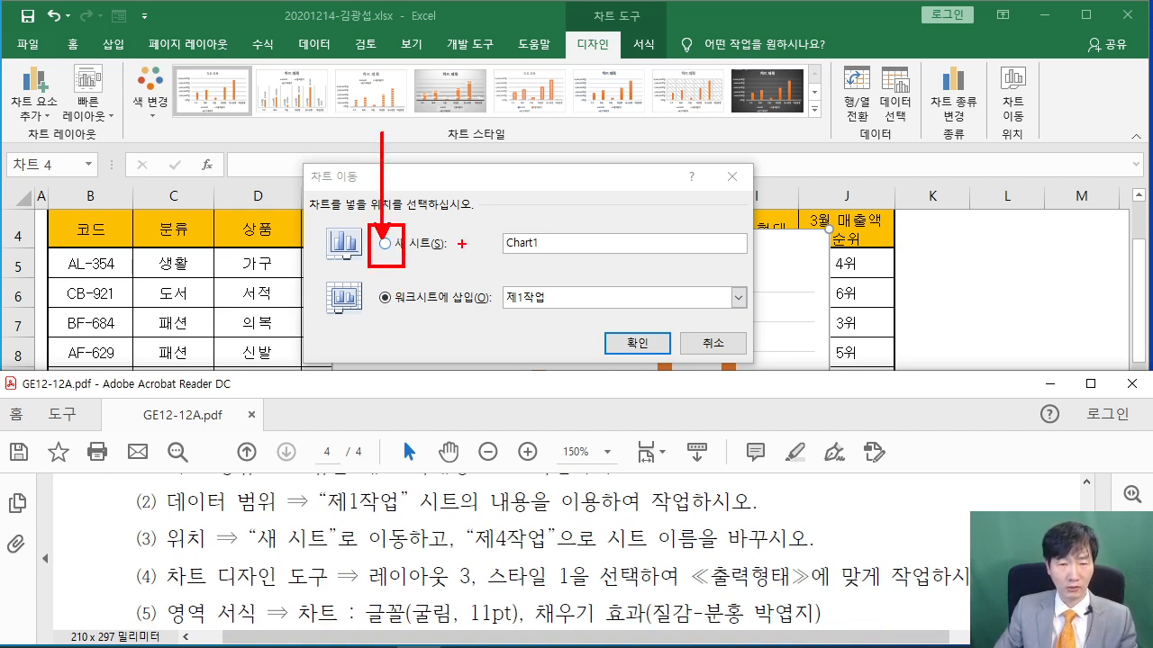
{"action": "left_click", "coordinate": [385, 244]}
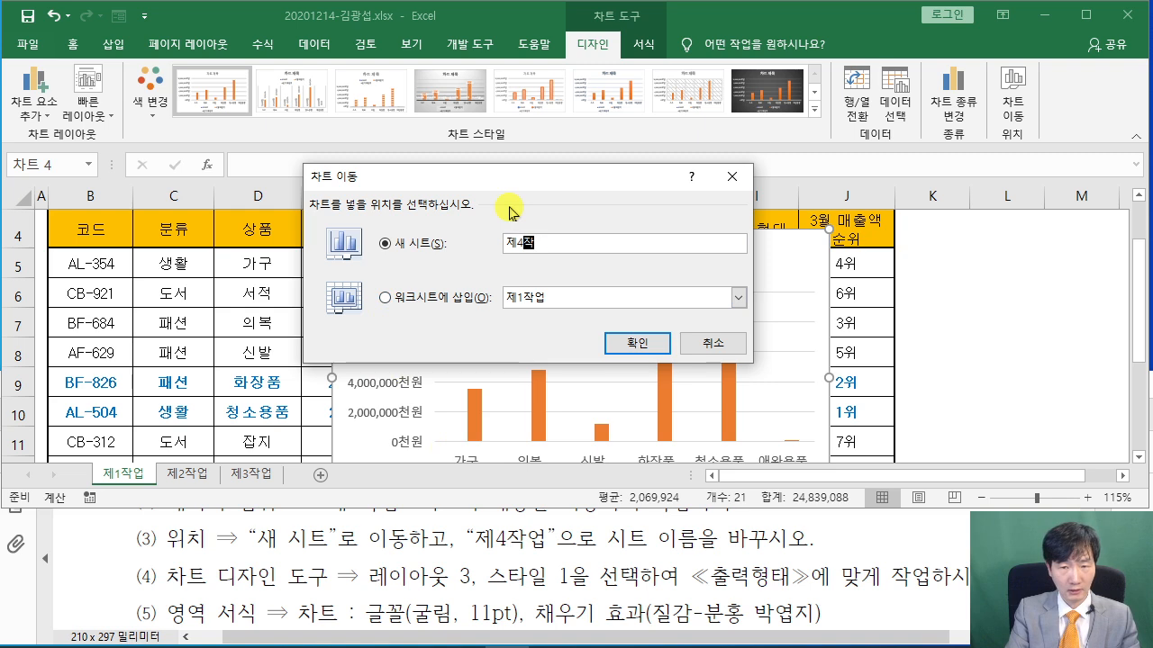
{"action": "left_click", "coordinate": [635, 351]}
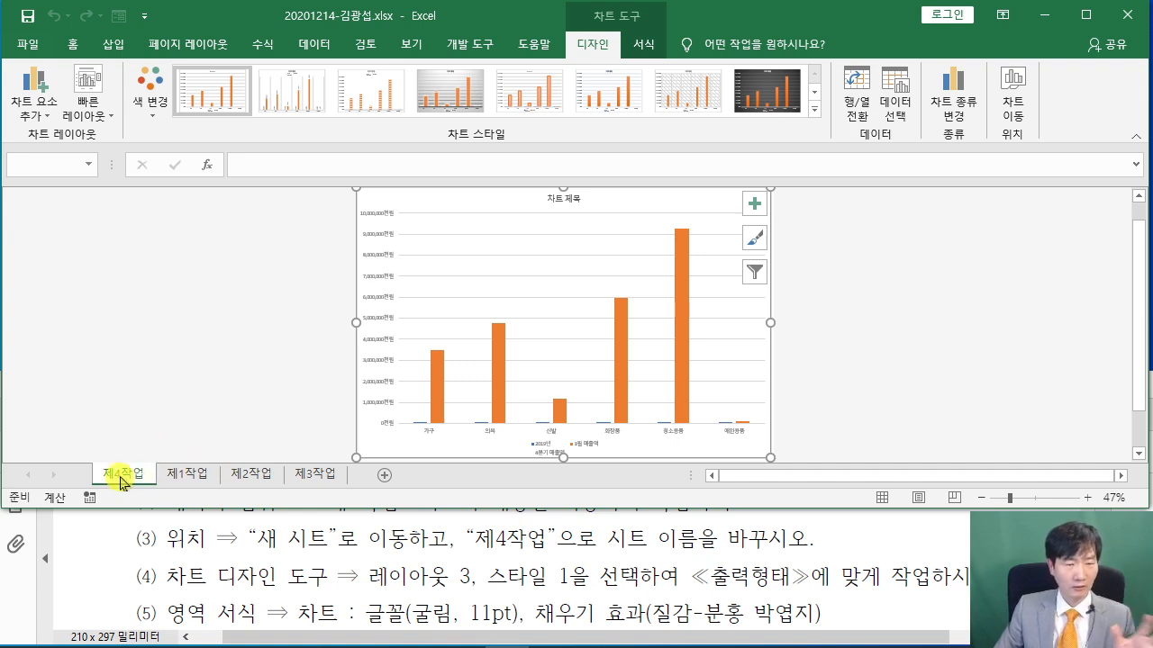
Read the chart design items (3)–(5) in the PDF
{"action": "left_click", "coordinate": [117, 560]}
{"action": "scroll", "coordinate": [121, 552], "scroll_direction": "down", "scroll_amount": 3}
{"action": "scroll", "coordinate": [126, 545], "scroll_direction": "down", "scroll_amount": 15}
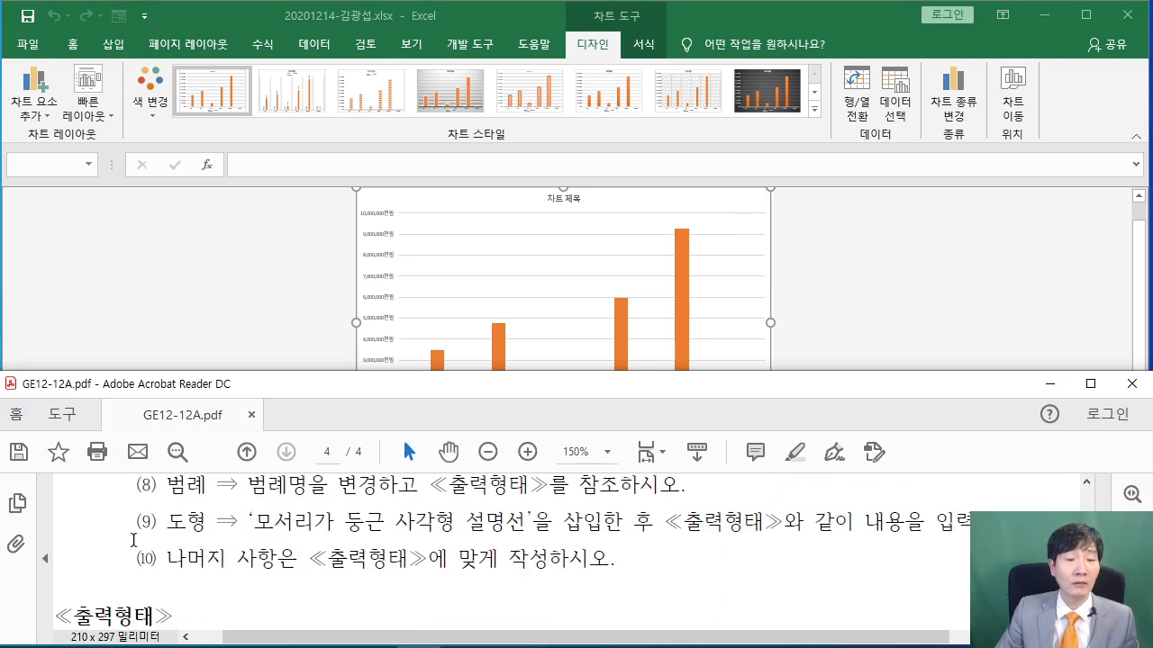
{"action": "scroll", "coordinate": [149, 538], "scroll_direction": "down", "scroll_amount": 2}
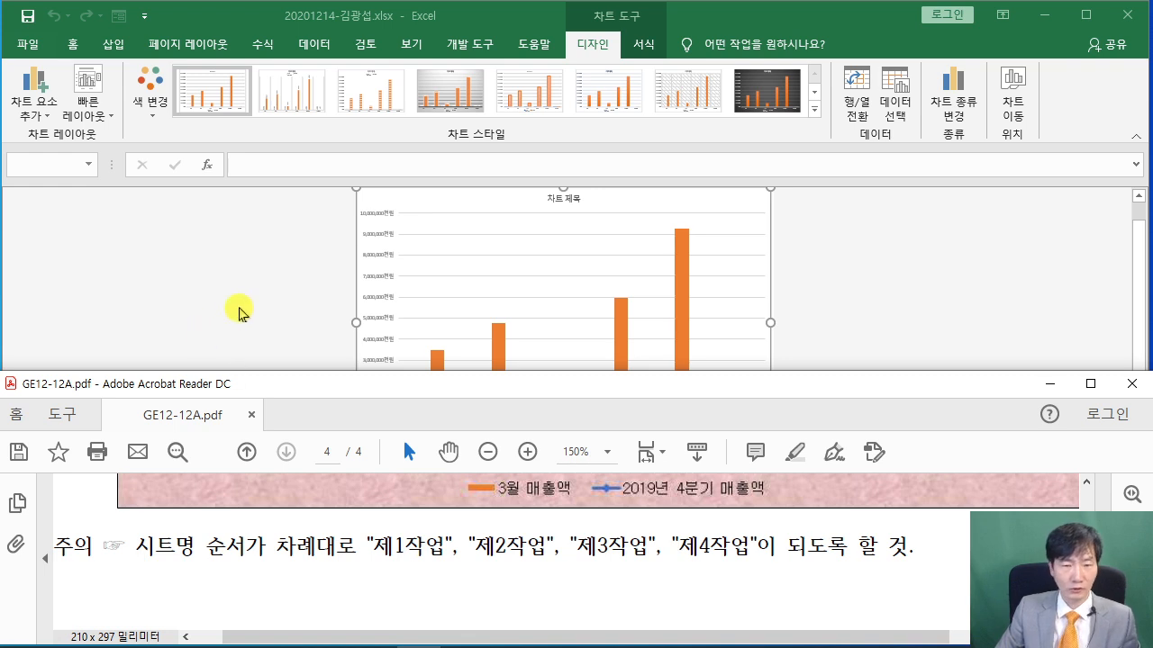
Reorder the sheets so 제4작업 comes after 제3작업
{"action": "left_click", "coordinate": [217, 330]}
{"action": "mouse_move", "coordinate": [131, 470]}
{"action": "left_mouse_down"}
{"action": "mouse_move", "coordinate": [161, 431]}
{"action": "mouse_move", "coordinate": [359, 460]}
{"action": "mouse_move", "coordinate": [401, 379]}
{"action": "left_mouse_up"}
{"action": "key", "text": "Escape"}
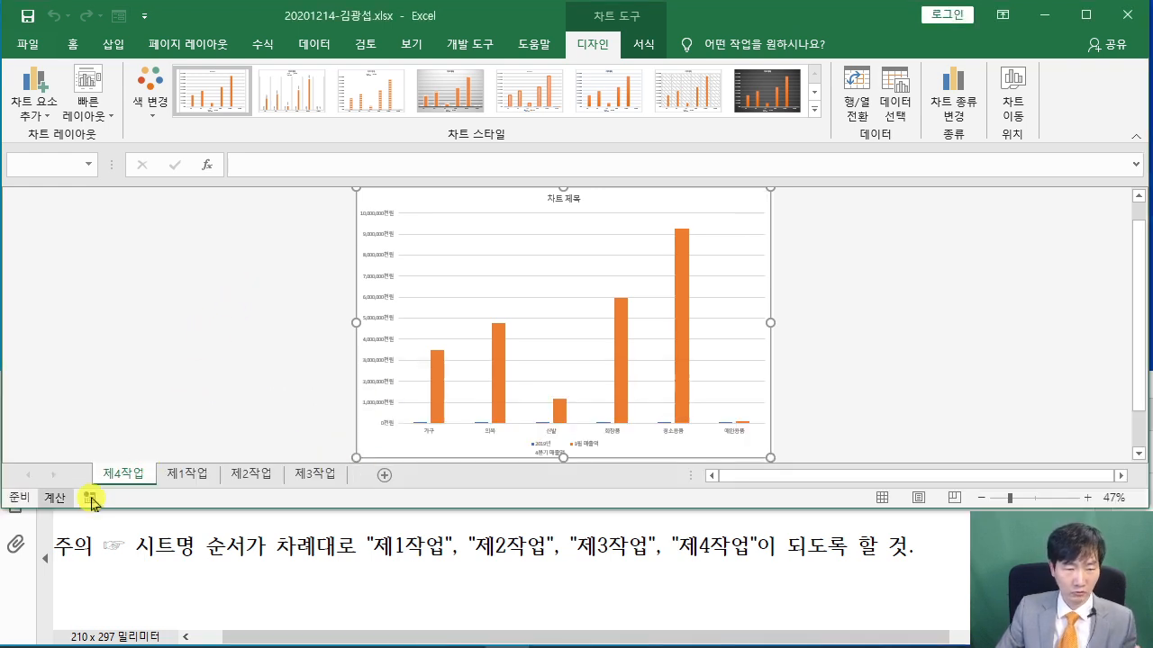
{"action": "left_click_drag", "start_coordinate": [123, 473], "coordinate": [354, 470]}
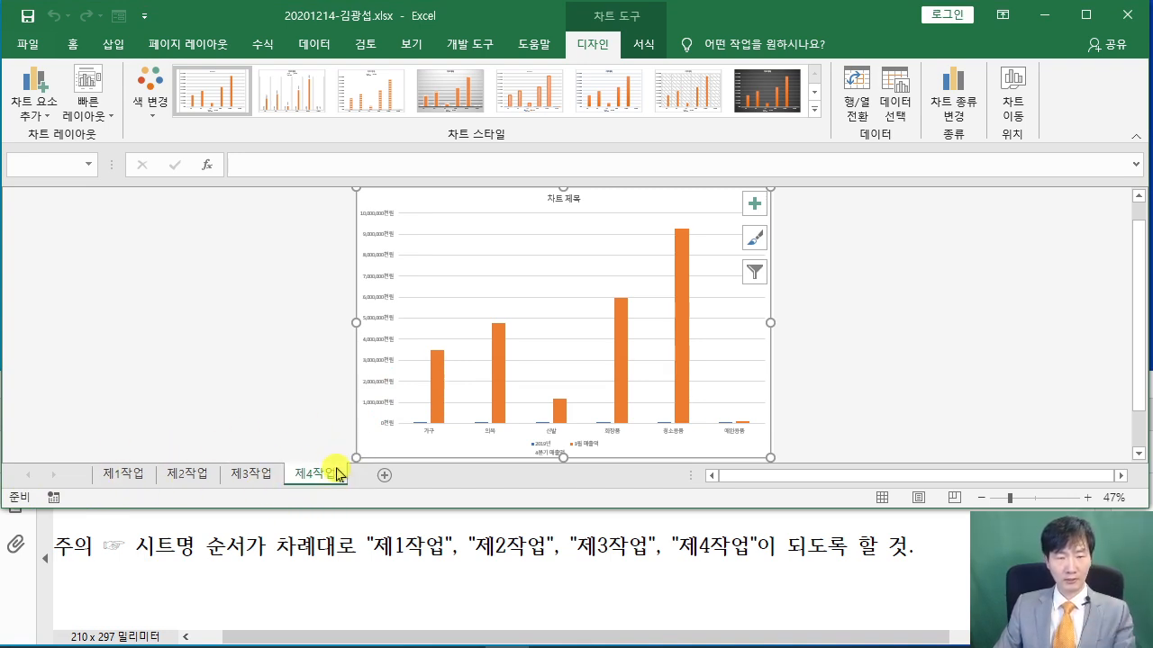
{"action": "left_click", "coordinate": [860, 404]}
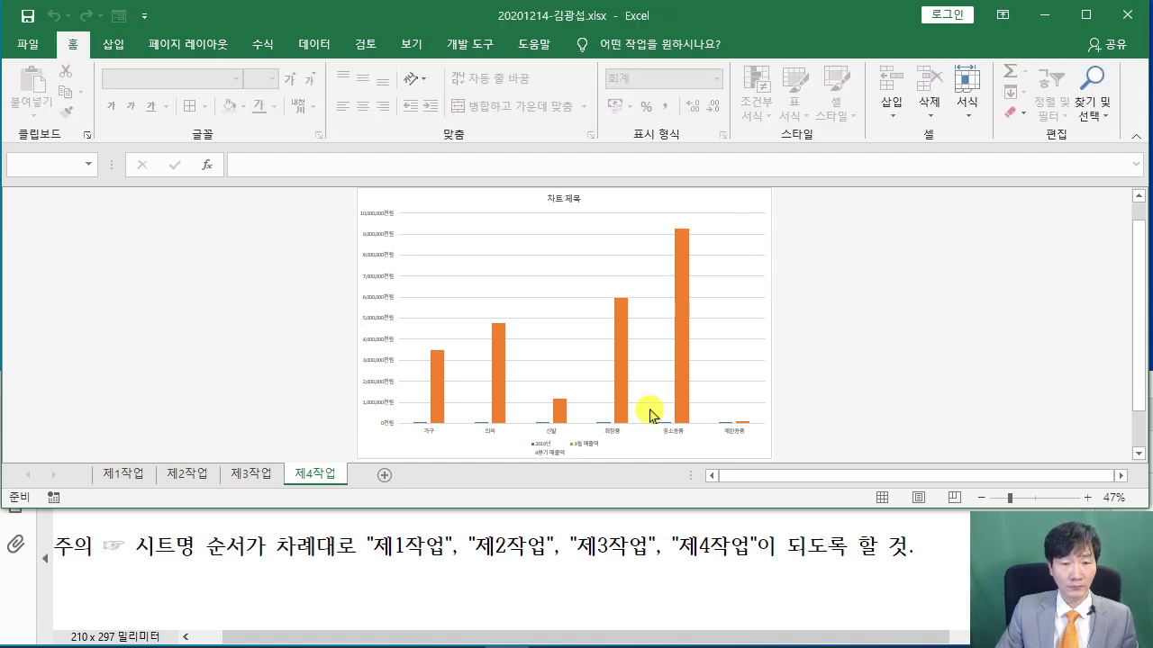
Re-read the chart instructions in the PDF, then select the 제4작업 chart
{"action": "left_click", "coordinate": [129, 560]}
{"action": "scroll", "coordinate": [143, 562], "scroll_direction": "up", "scroll_amount": 3}
{"action": "scroll", "coordinate": [143, 561], "scroll_direction": "up", "scroll_amount": 10}
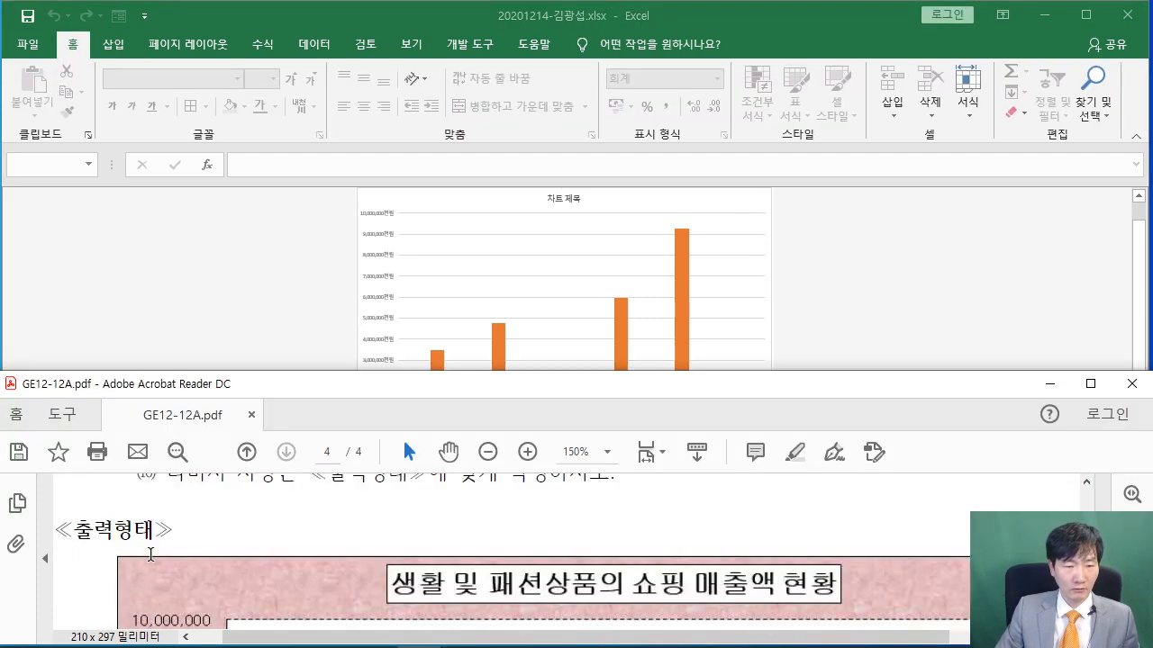
{"action": "scroll", "coordinate": [155, 553], "scroll_direction": "down", "scroll_amount": 1}
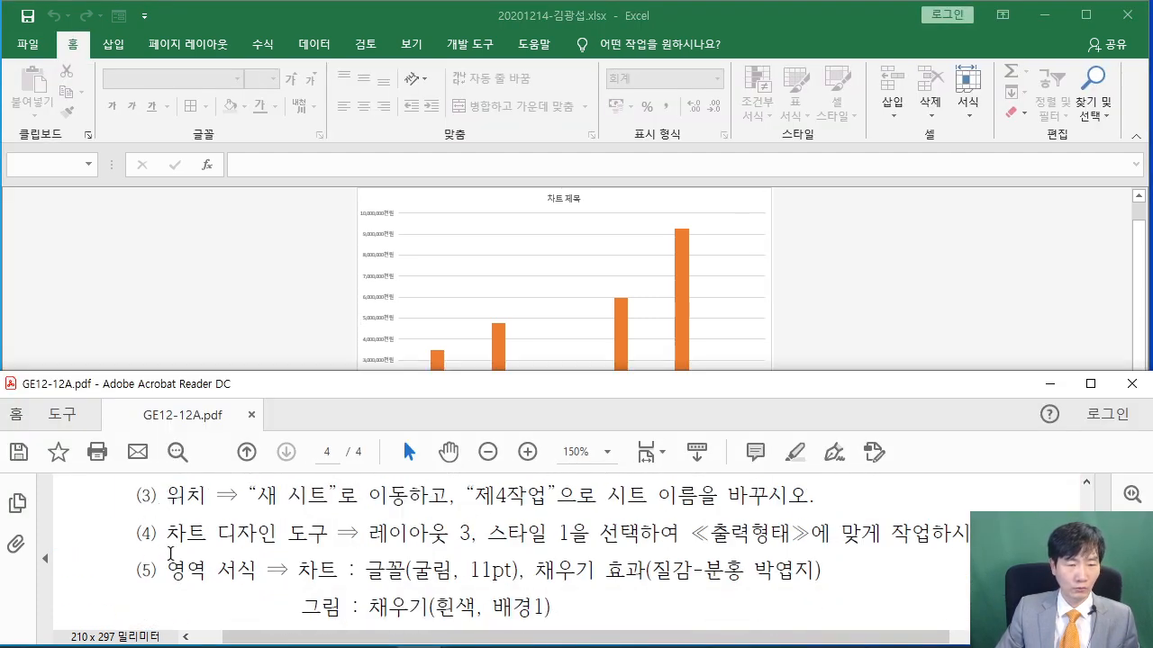
{"action": "left_click_drag", "start_coordinate": [168, 535], "coordinate": [919, 551]}
{"action": "left_click", "coordinate": [485, 554]}
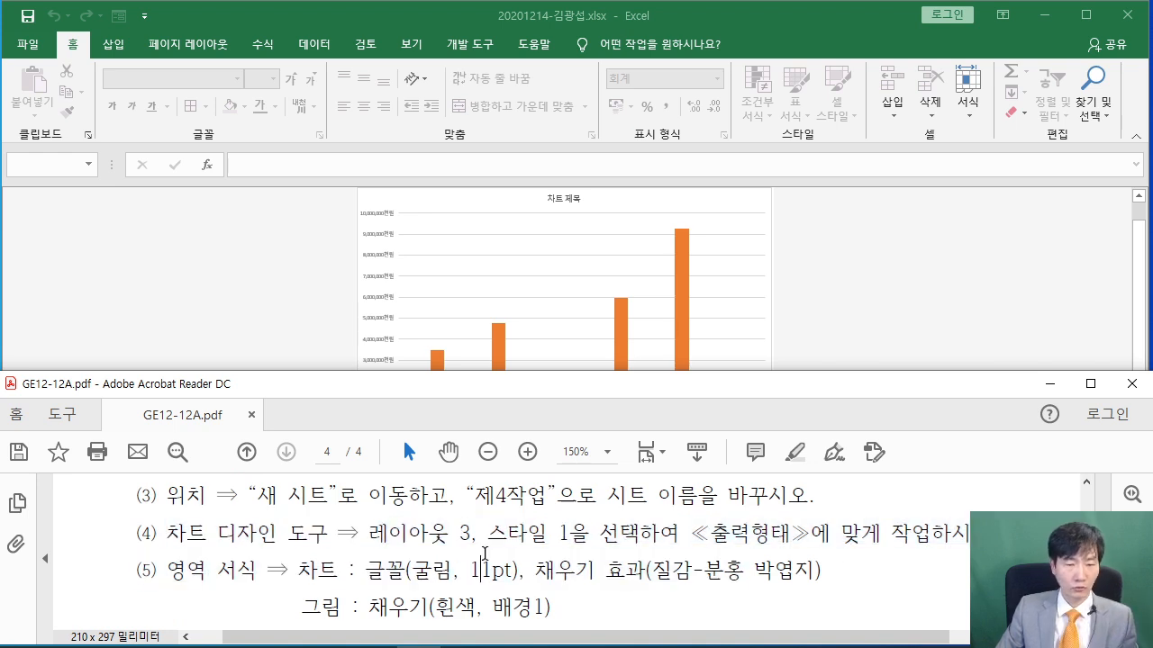
{"action": "left_click", "coordinate": [299, 348]}
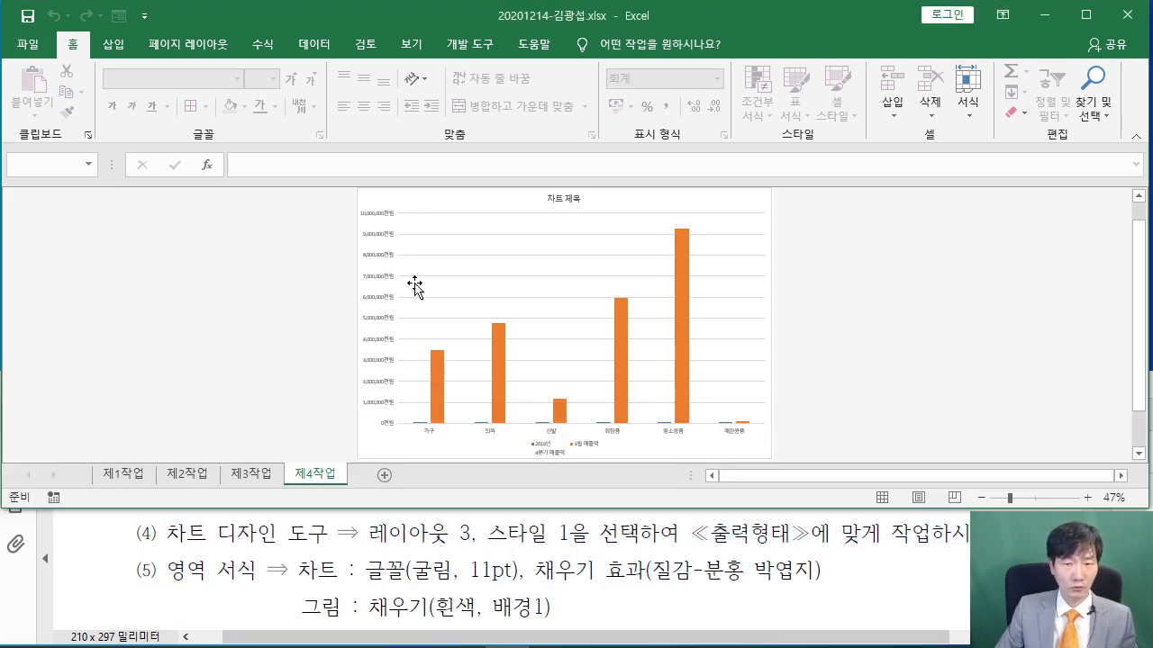
{"action": "left_click", "coordinate": [761, 210]}
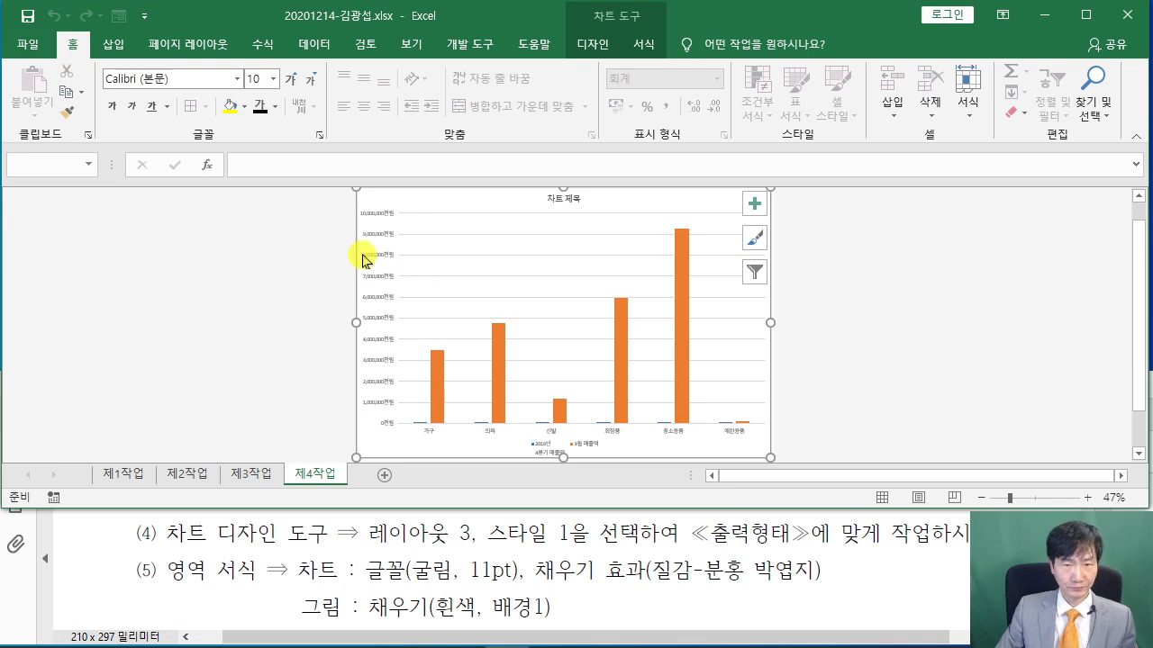
Apply Quick Layout 3 to the chart
{"action": "left_click", "coordinate": [600, 48]}
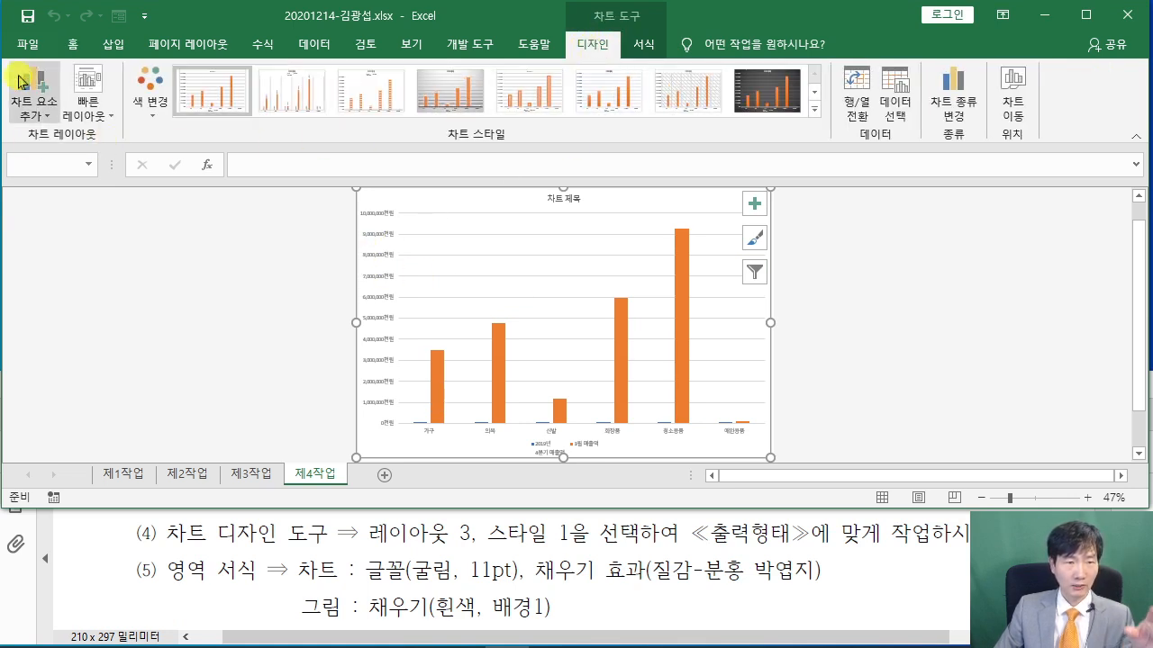
{"action": "left_click", "coordinate": [104, 116]}
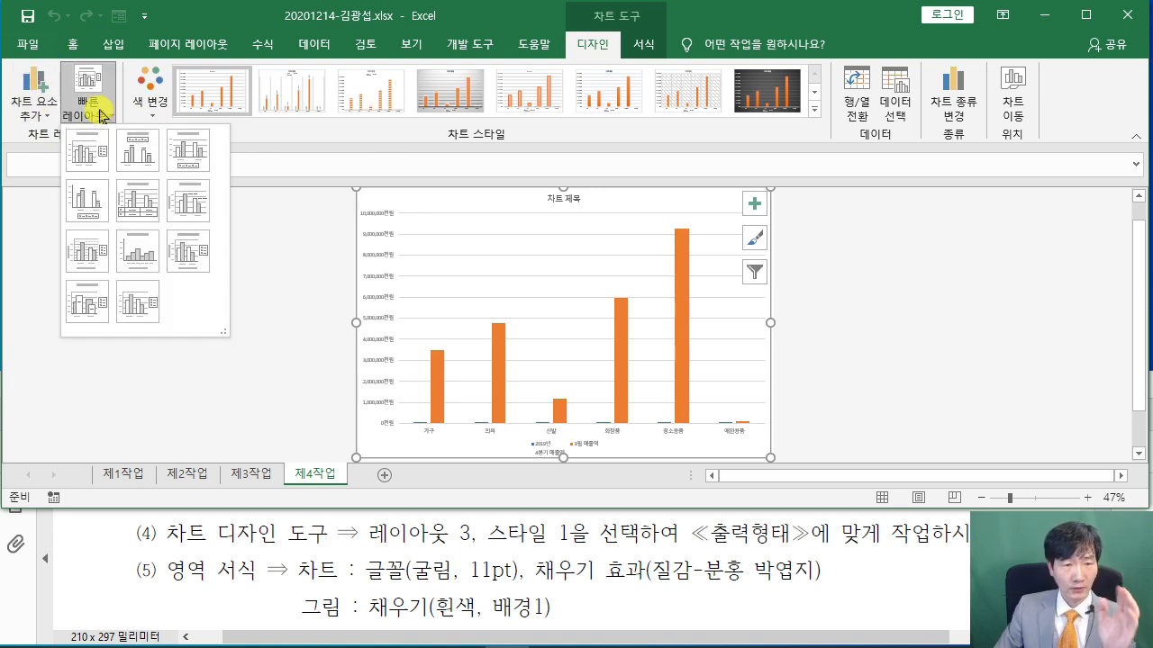
{"action": "left_click", "coordinate": [188, 151]}
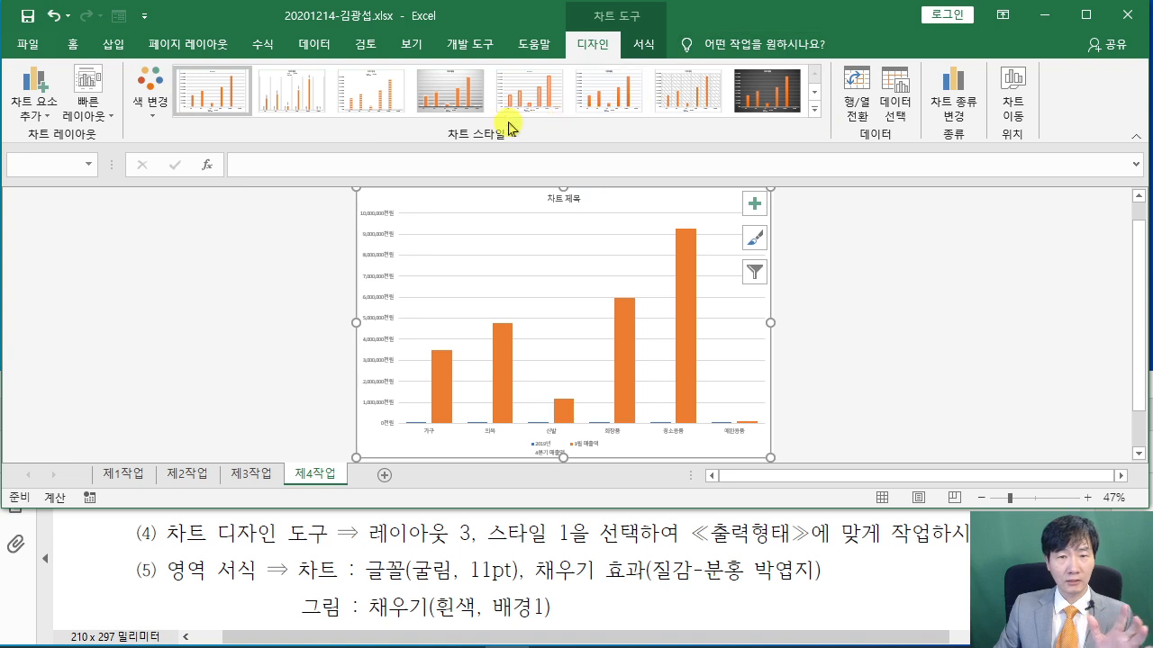
Apply chart Style 1 and mark the next formatting instruction in the PDF
{"action": "left_click", "coordinate": [815, 109]}
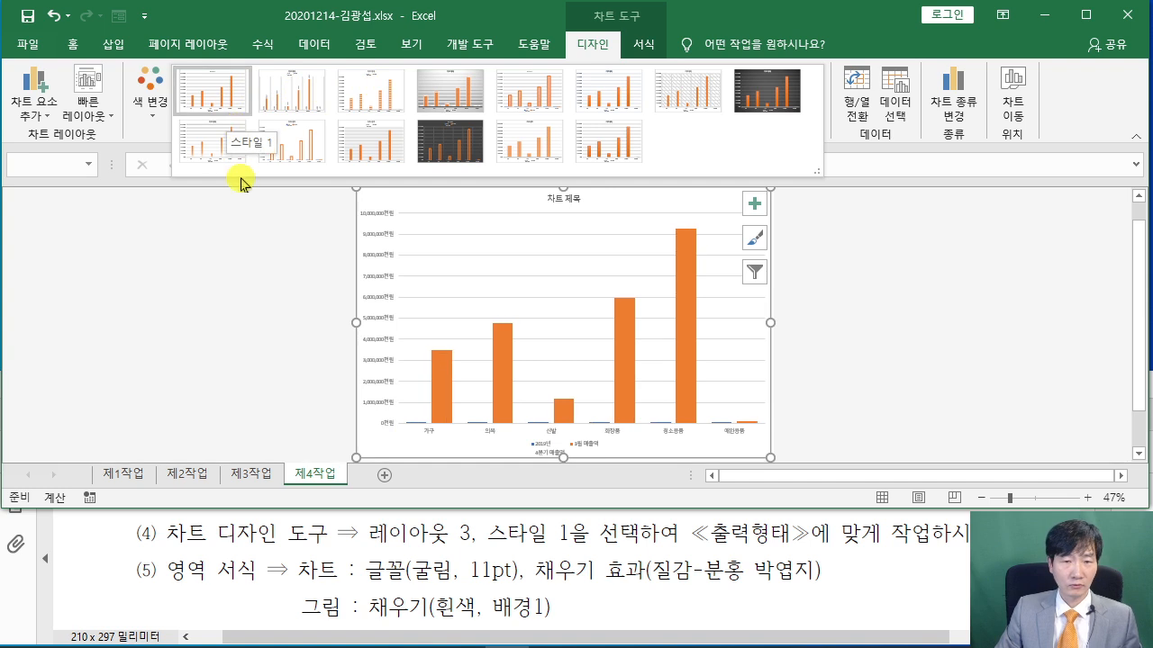
{"action": "left_click", "coordinate": [213, 97]}
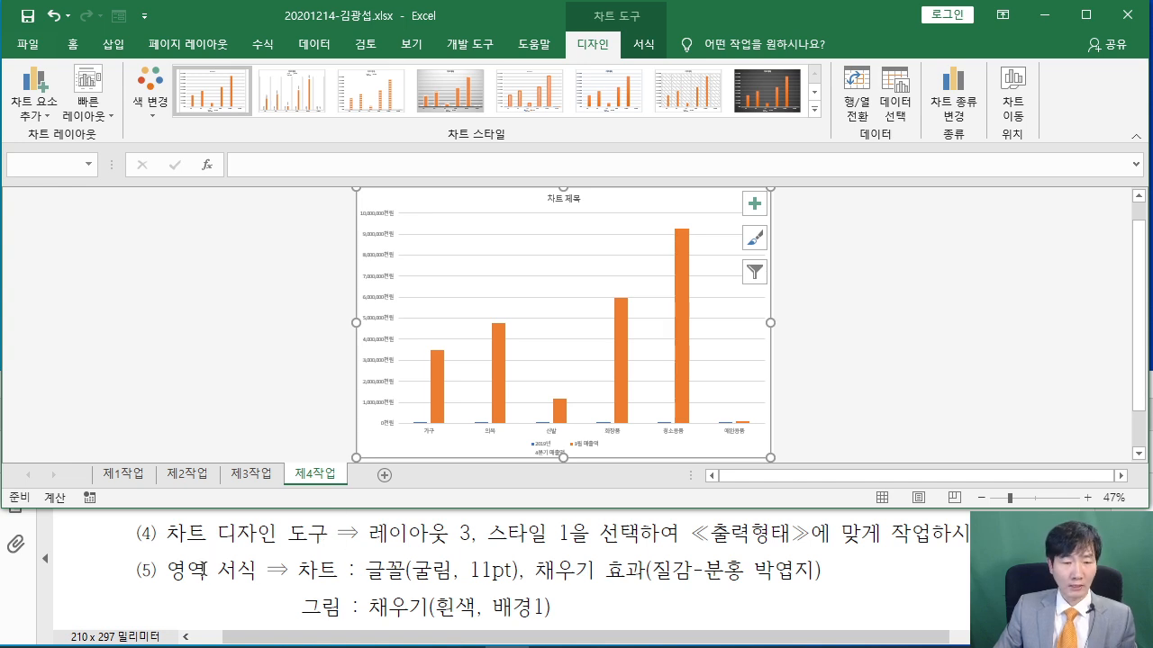
{"action": "left_click_drag", "start_coordinate": [167, 570], "coordinate": [342, 571]}
{"action": "left_click", "coordinate": [407, 575]}
Change the chart's font to 굴림 at 11 pt size, then reselect the chart
{"action": "left_click", "coordinate": [770, 205]}
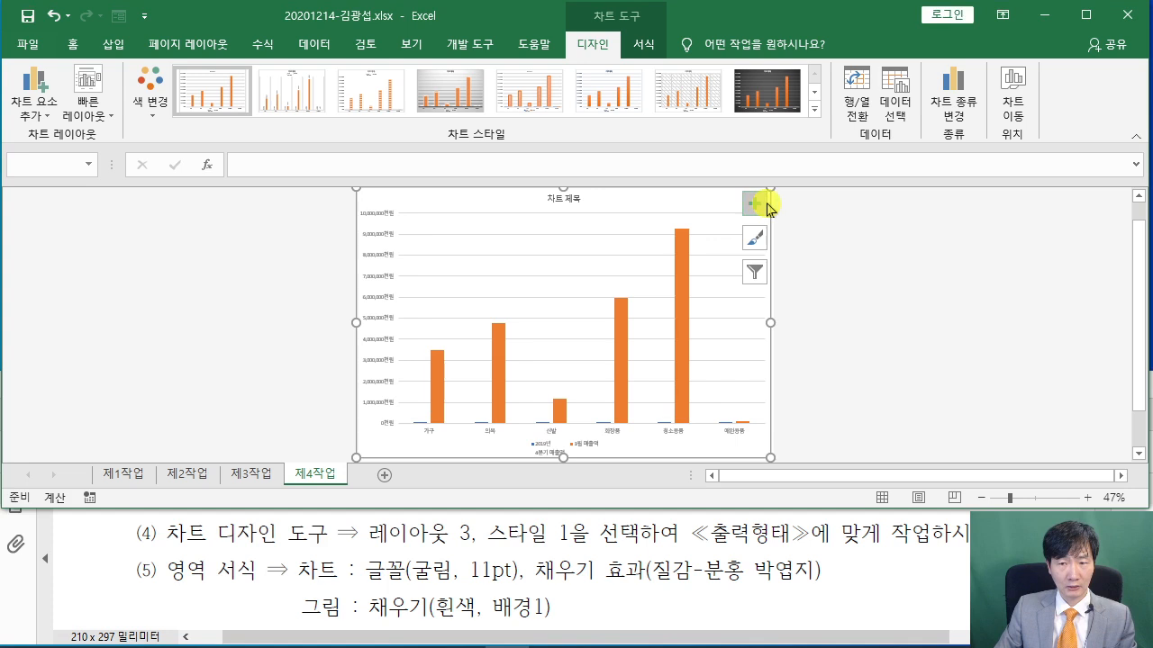
{"action": "left_click", "coordinate": [72, 44]}
{"action": "left_click", "coordinate": [183, 78]}
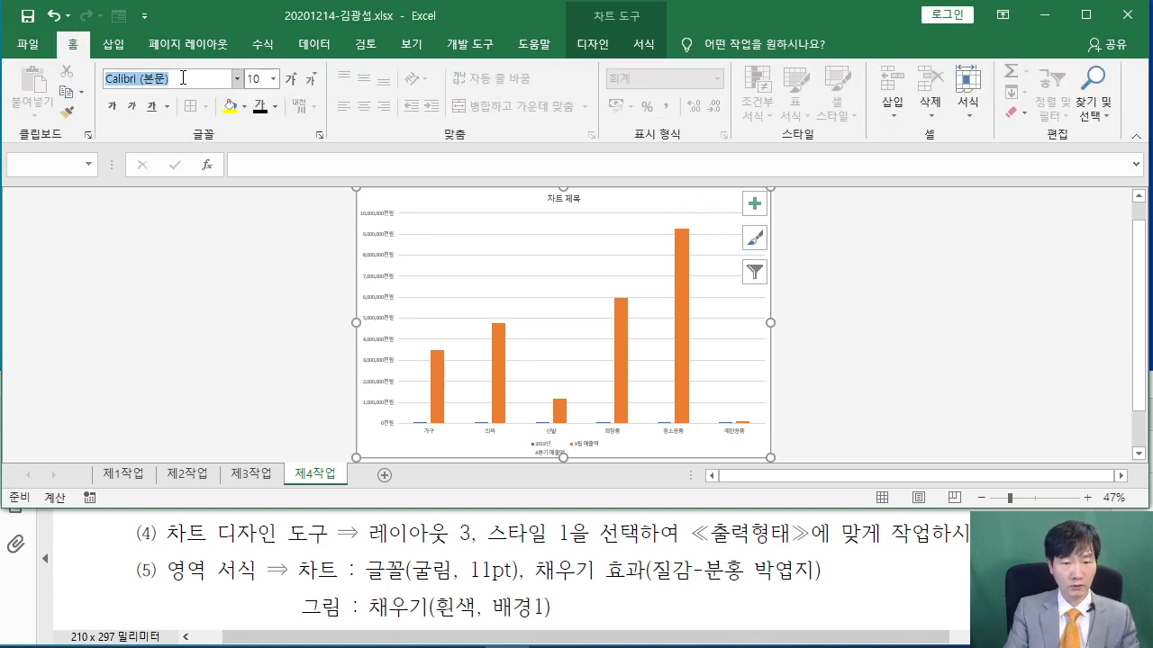
{"action": "type", "text": "ㄱ"}
{"action": "type", "text": "굴림"}
{"action": "key", "text": "Return"}
{"action": "left_click", "coordinate": [254, 79]}
{"action": "type", "text": "11"}
{"action": "key", "text": "Return"}
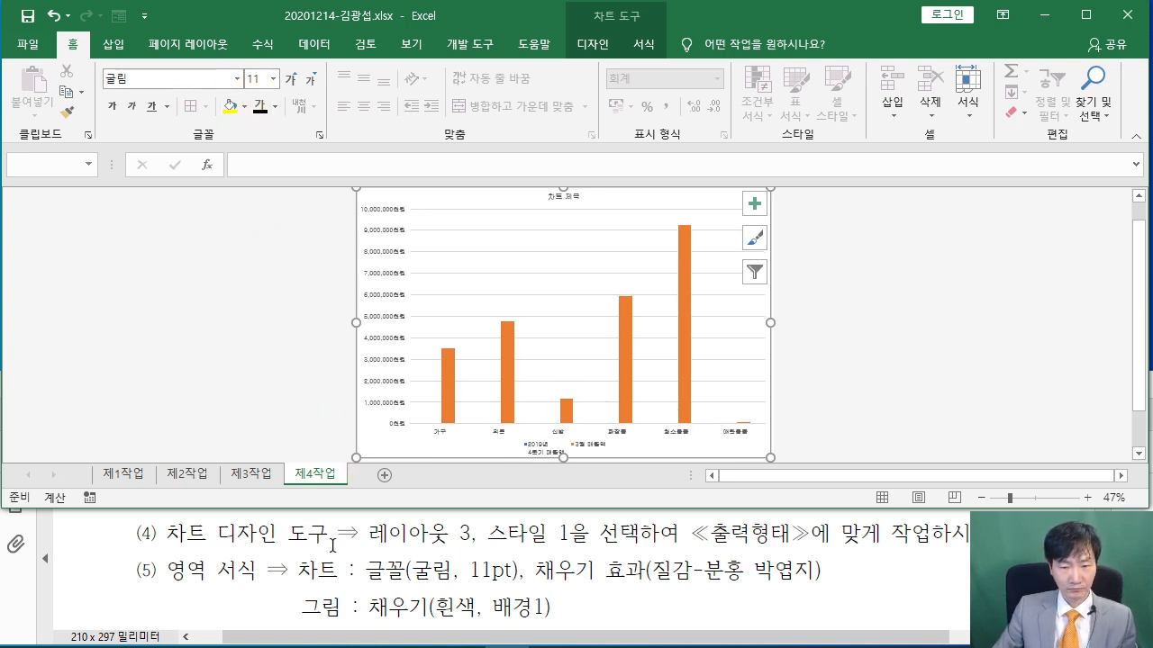
{"action": "left_click", "coordinate": [892, 365]}
{"action": "scroll", "coordinate": [892, 366], "scroll_direction": "up", "scroll_amount": 3}
{"action": "scroll", "coordinate": [865, 365], "scroll_direction": "down", "scroll_amount": 1}
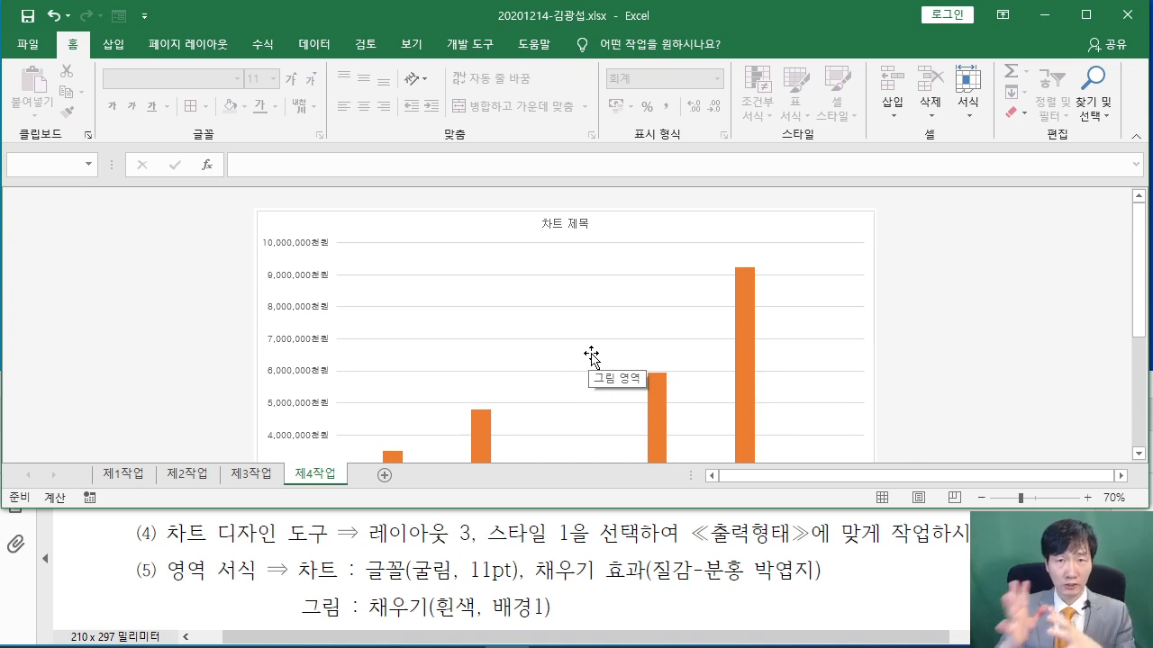
{"action": "left_click", "coordinate": [753, 227]}
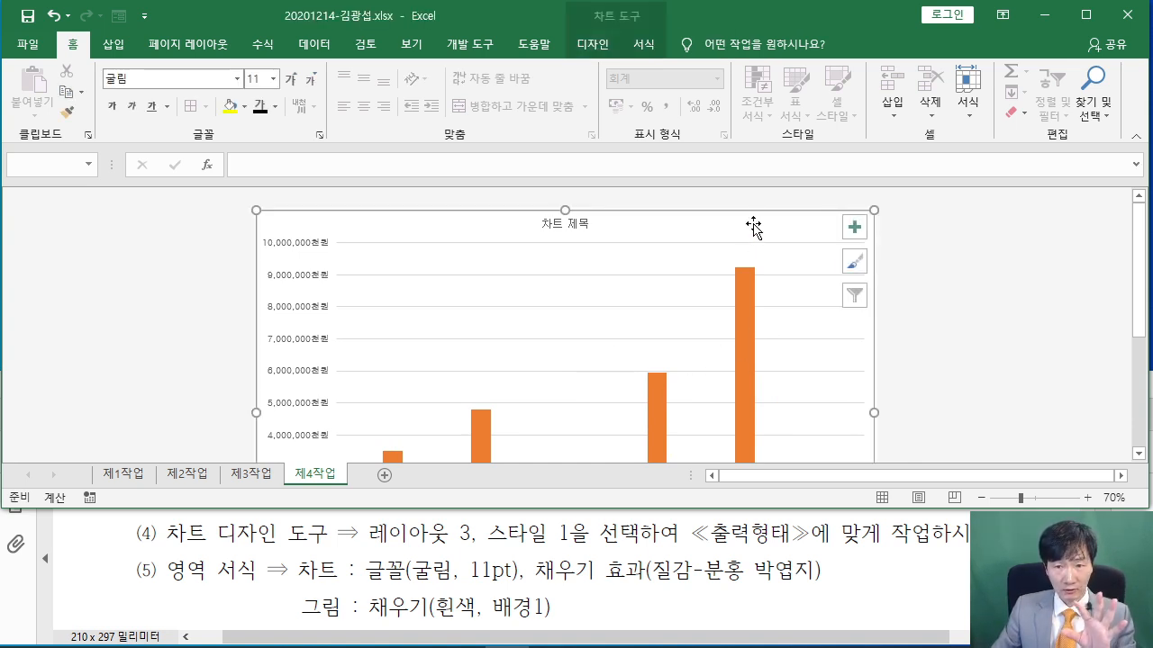
Give the chart area a picture-or-texture fill using the 분홍 박엽지 texture
{"action": "double_click", "coordinate": [925, 356]}
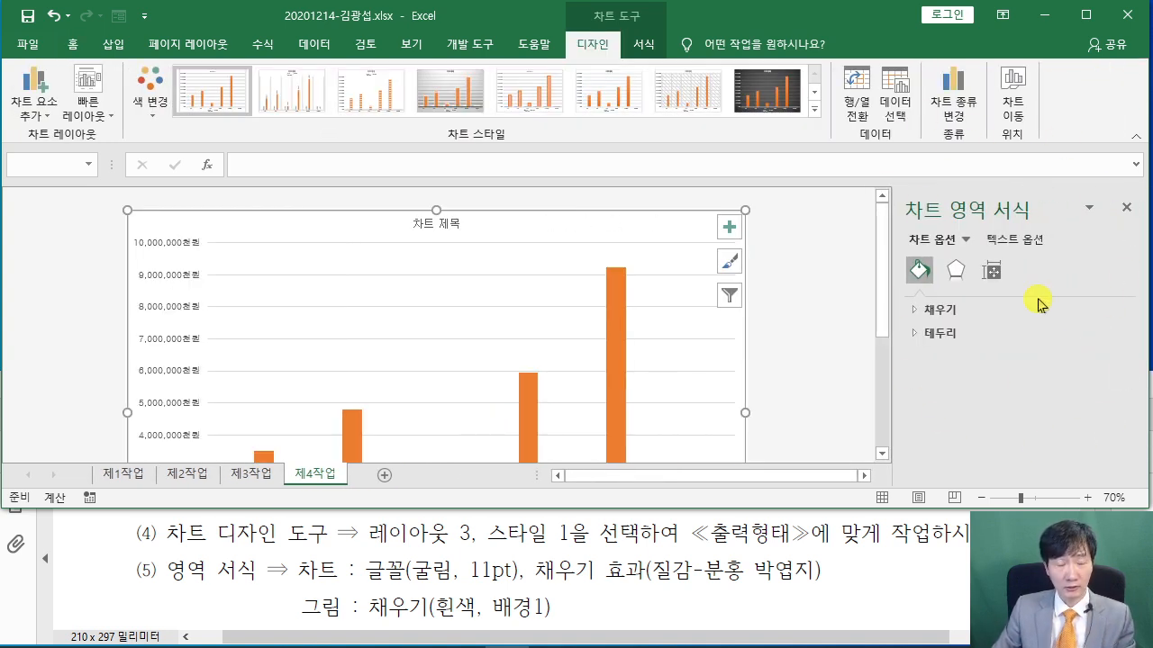
{"action": "left_click", "coordinate": [915, 311]}
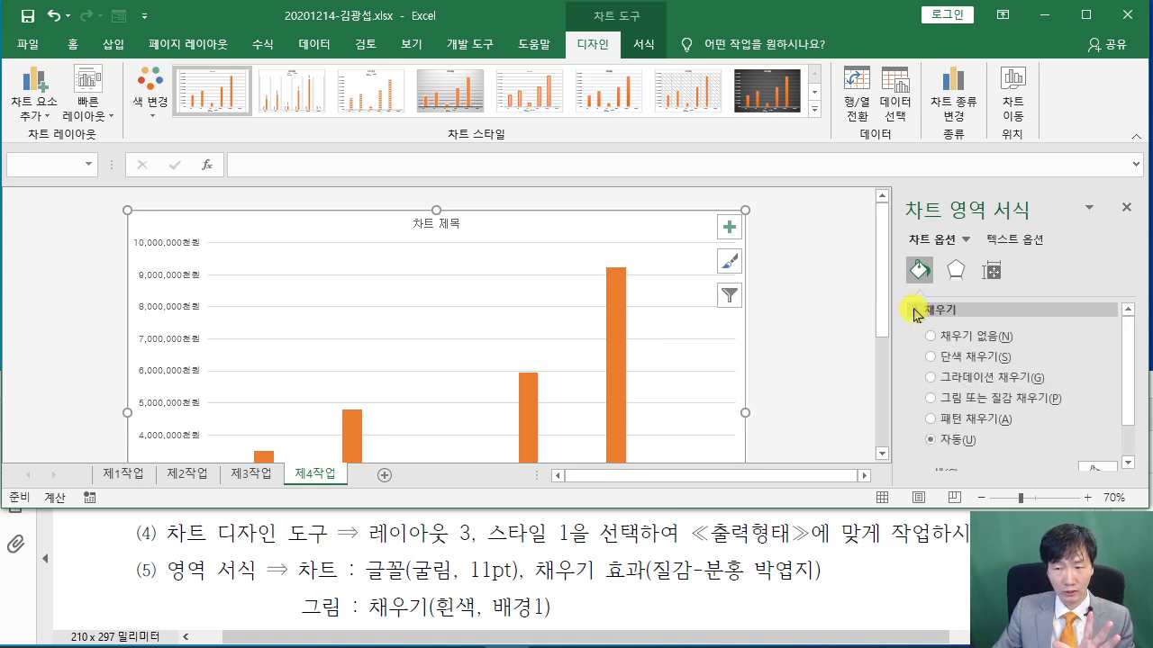
{"action": "left_click", "coordinate": [931, 399]}
{"action": "scroll", "coordinate": [1038, 352], "scroll_direction": "down", "scroll_amount": 3}
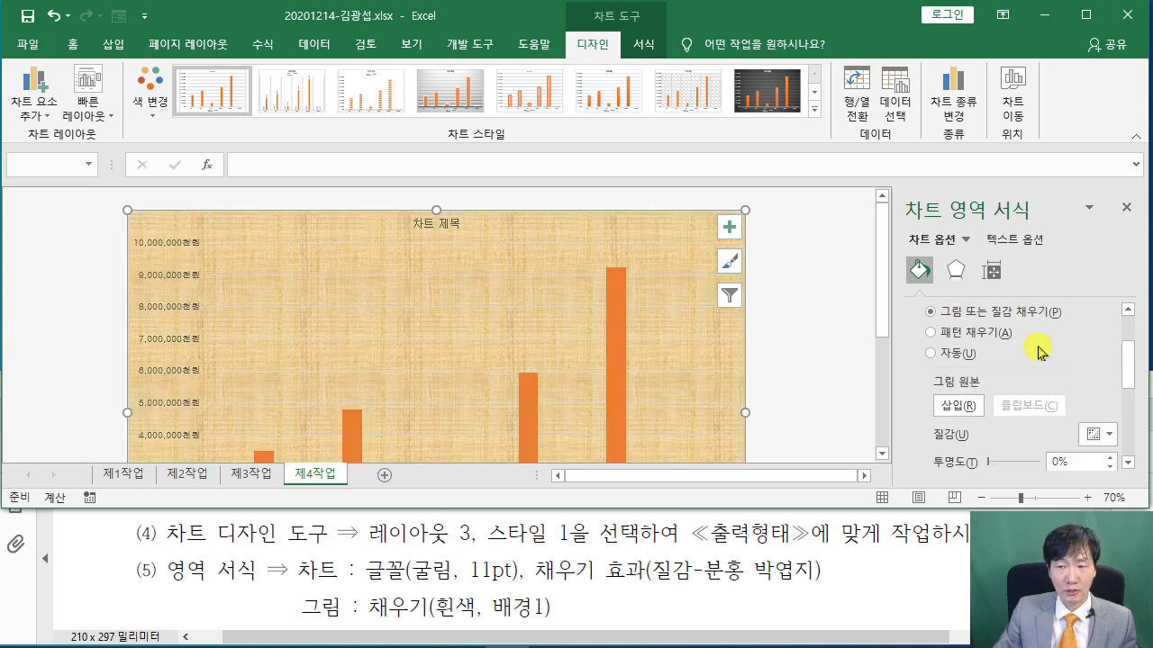
{"action": "scroll", "coordinate": [1037, 352], "scroll_direction": "up", "scroll_amount": 1}
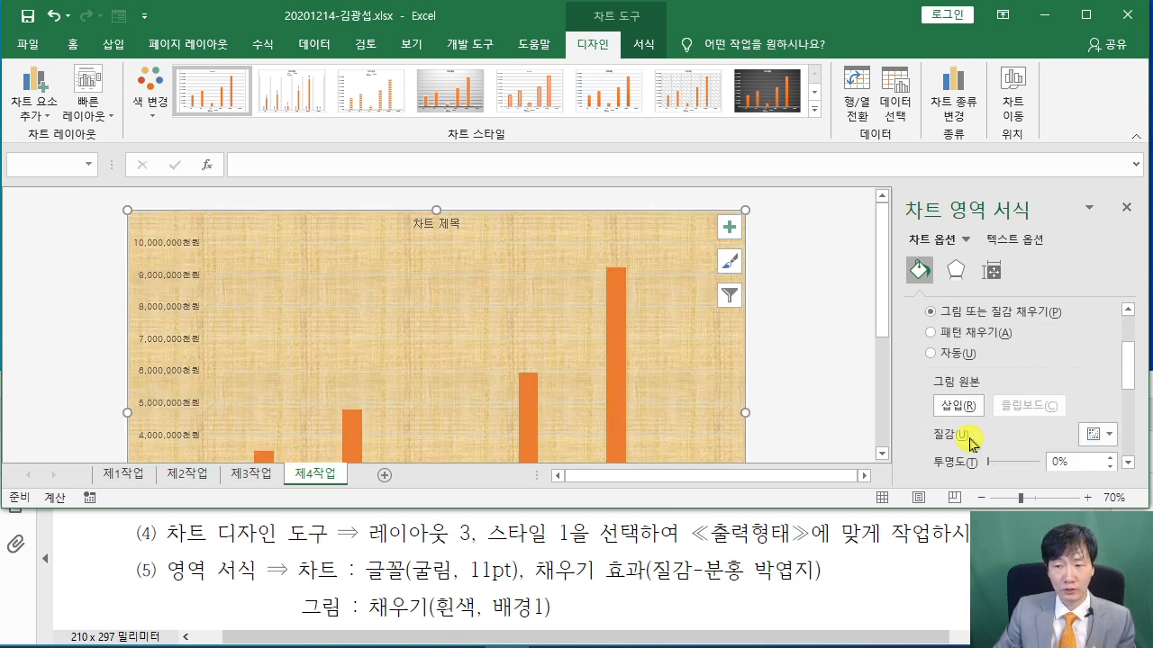
{"action": "scroll", "coordinate": [1103, 369], "scroll_direction": "down", "scroll_amount": 1}
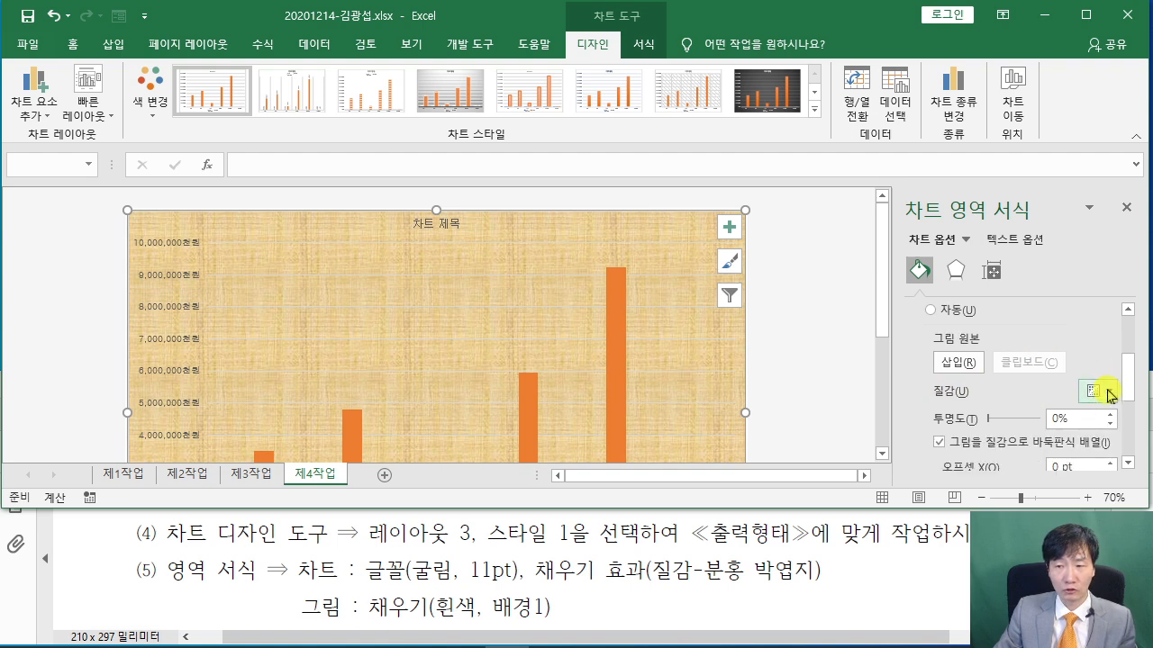
{"action": "left_click", "coordinate": [1110, 392]}
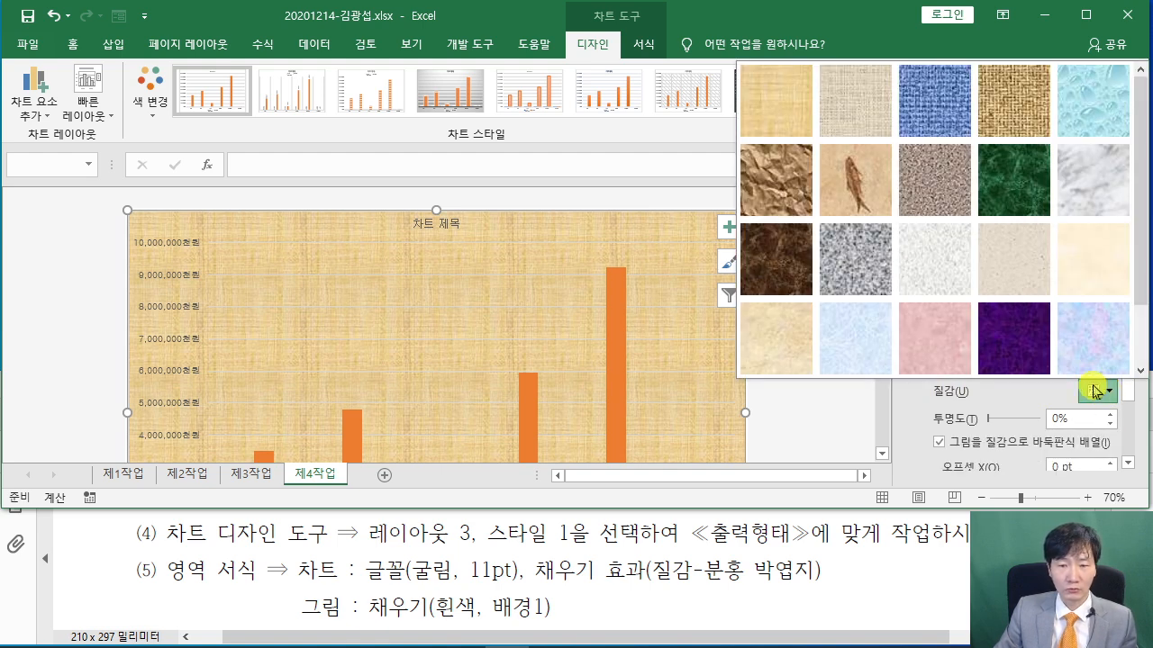
{"action": "left_click", "coordinate": [932, 340]}
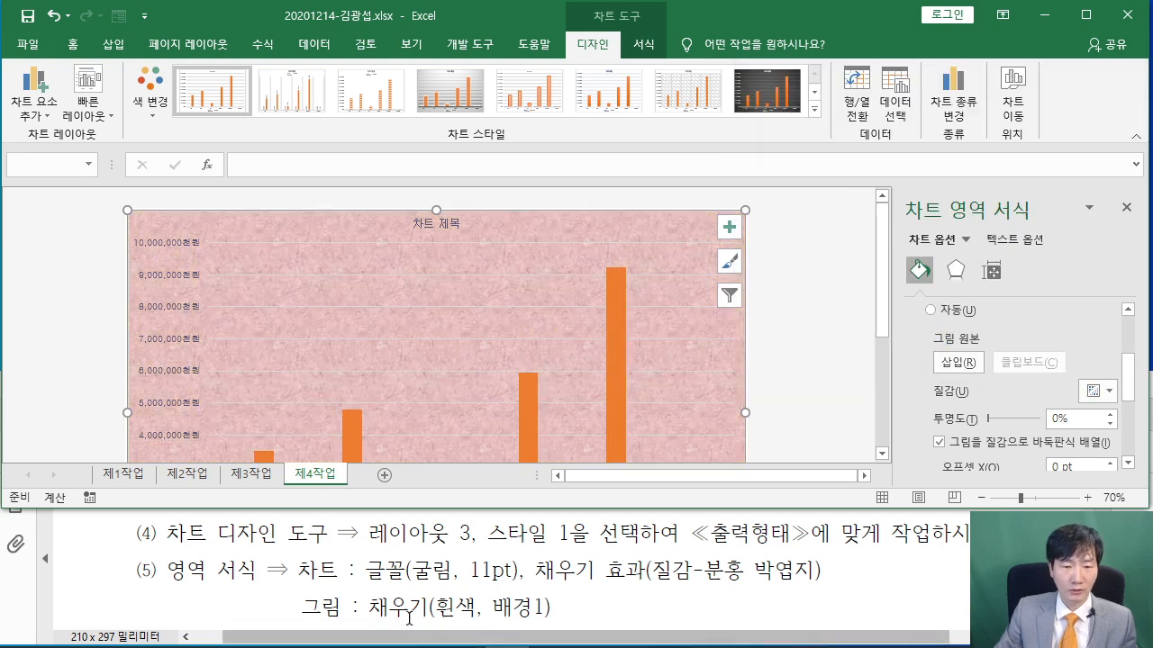
{"action": "left_click", "coordinate": [474, 319]}
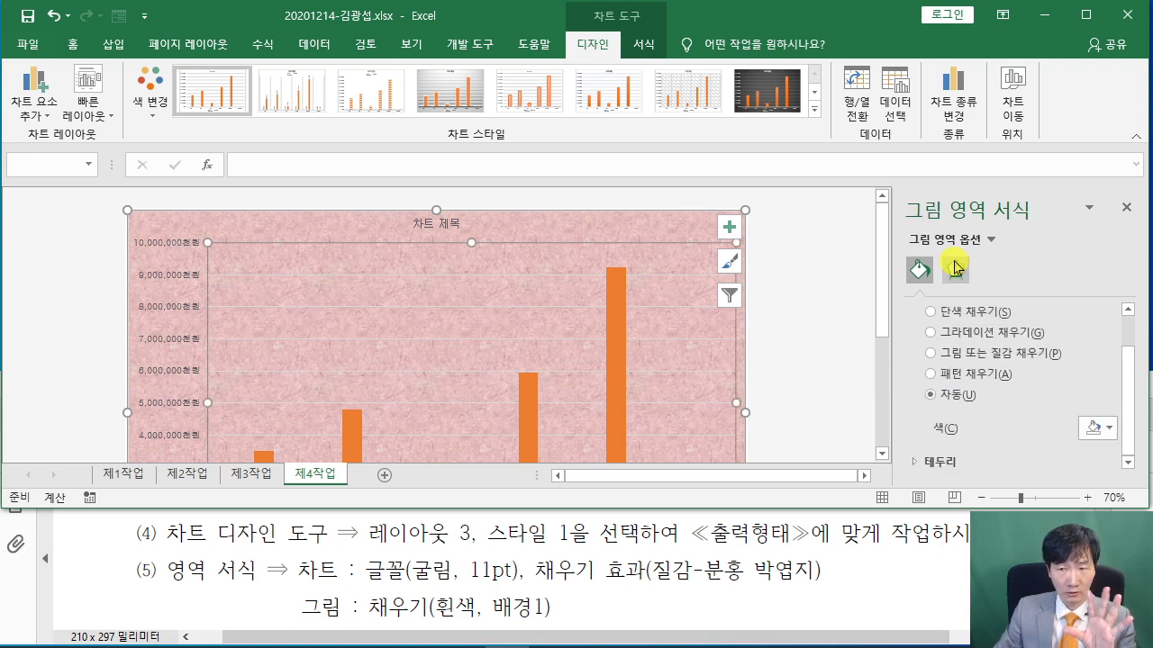
Fill the plot area with solid White, Background 1, then return to the PDF instructions
{"action": "scroll", "coordinate": [946, 360], "scroll_direction": "up", "scroll_amount": 2}
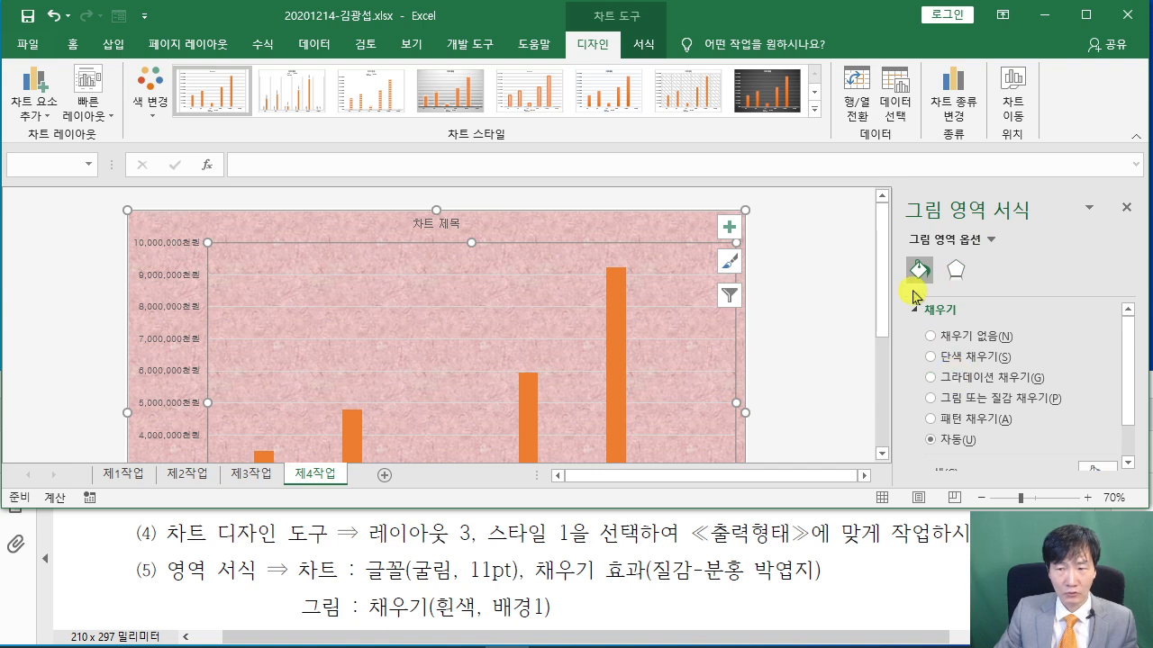
{"action": "left_click", "coordinate": [988, 358]}
{"action": "scroll", "coordinate": [988, 359], "scroll_direction": "down", "scroll_amount": 1}
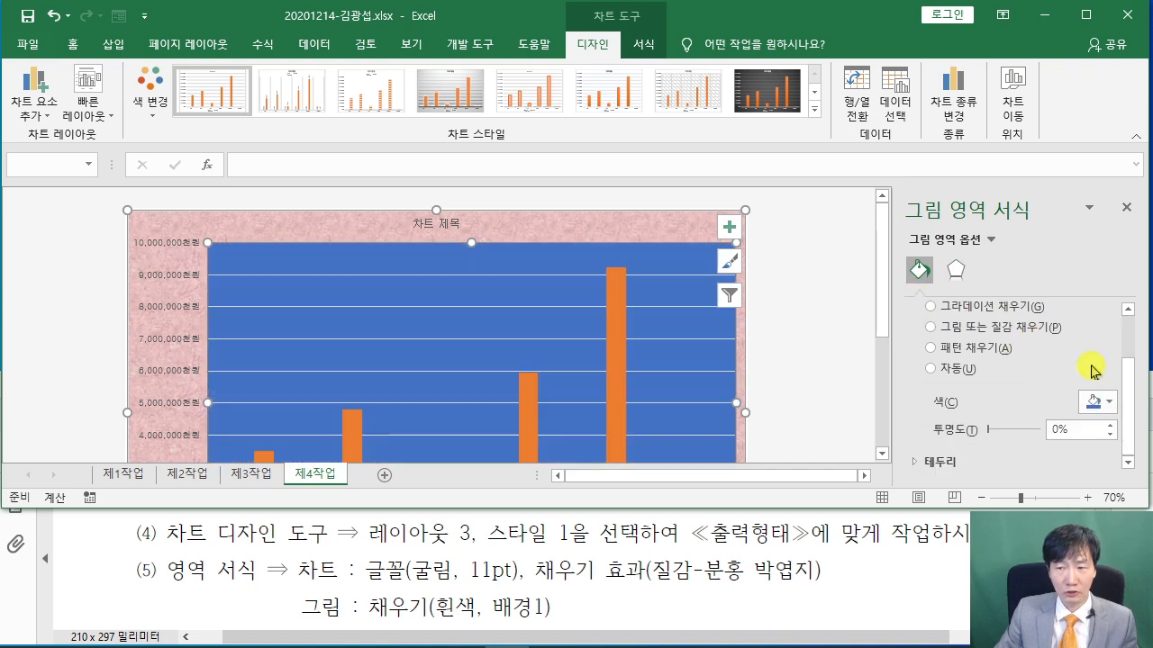
{"action": "left_click", "coordinate": [1109, 404]}
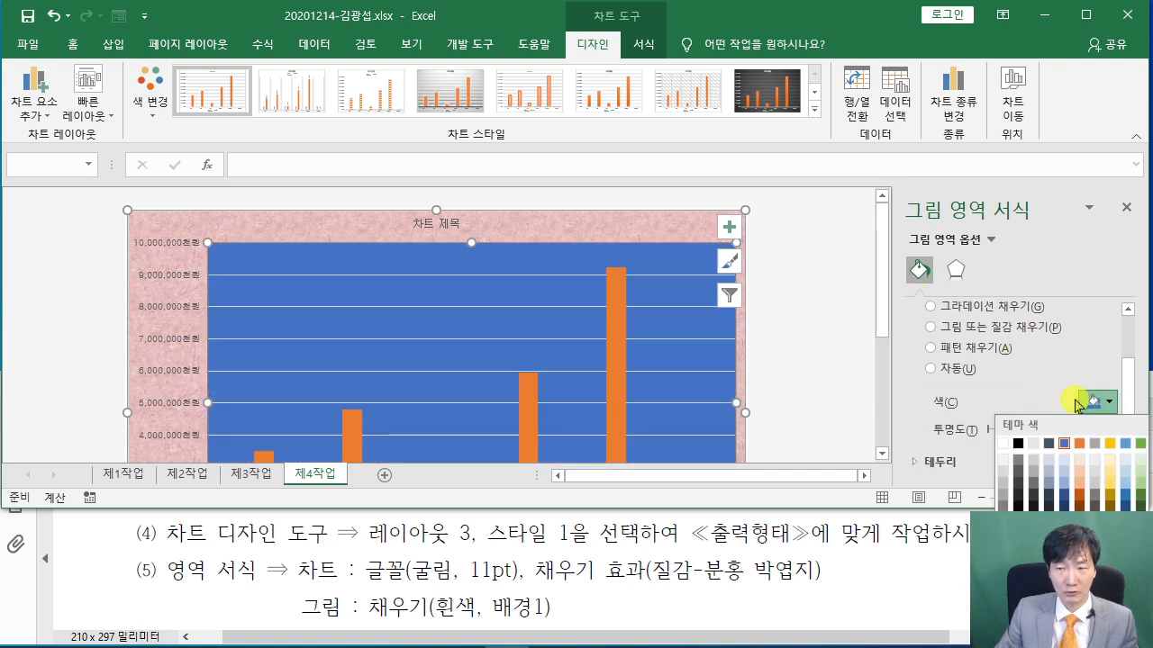
{"action": "left_click", "coordinate": [1005, 444]}
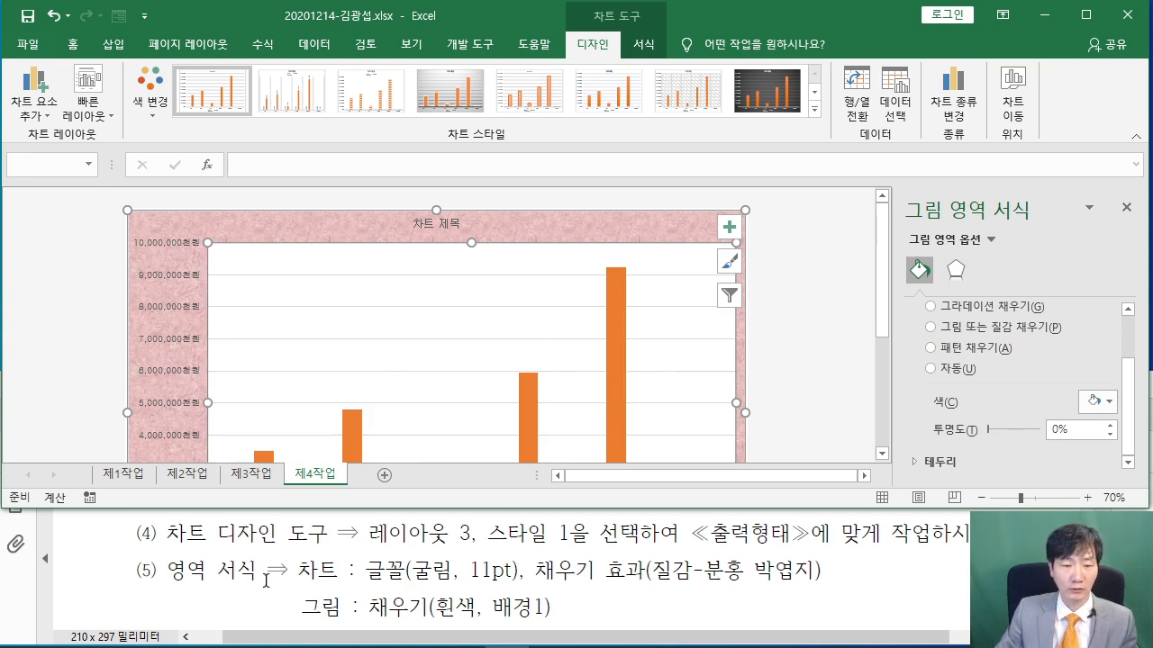
{"action": "left_click", "coordinate": [198, 573]}
{"action": "scroll", "coordinate": [197, 572], "scroll_direction": "down", "scroll_amount": 2}
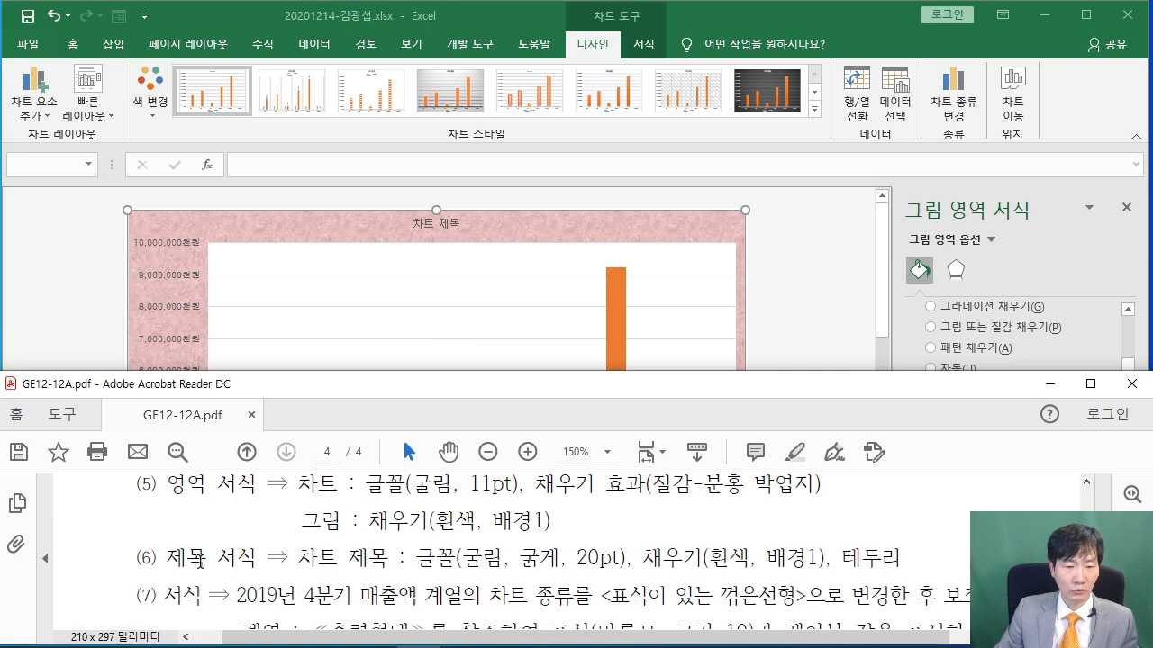
Replace the chart title placeholder with '생활 및 패션상품의 쇼핑 매출액 현황'
{"action": "left_click", "coordinate": [805, 301]}
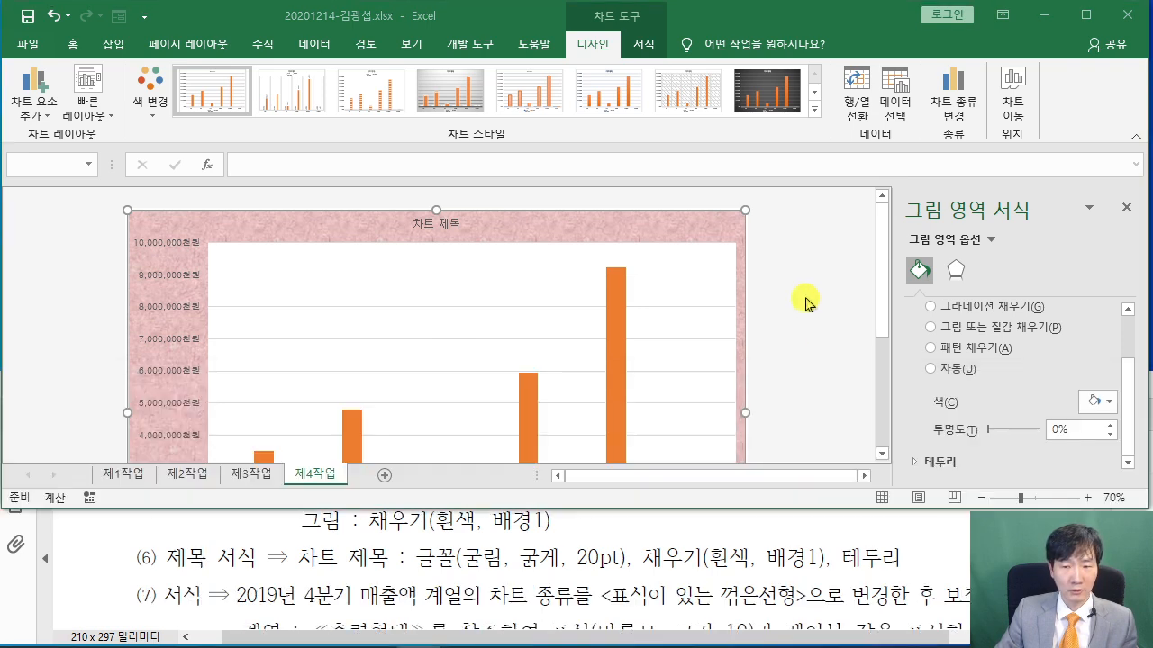
{"action": "scroll", "coordinate": [261, 585], "scroll_direction": "down", "scroll_amount": 4}
{"action": "scroll", "coordinate": [265, 583], "scroll_direction": "down", "scroll_amount": 5}
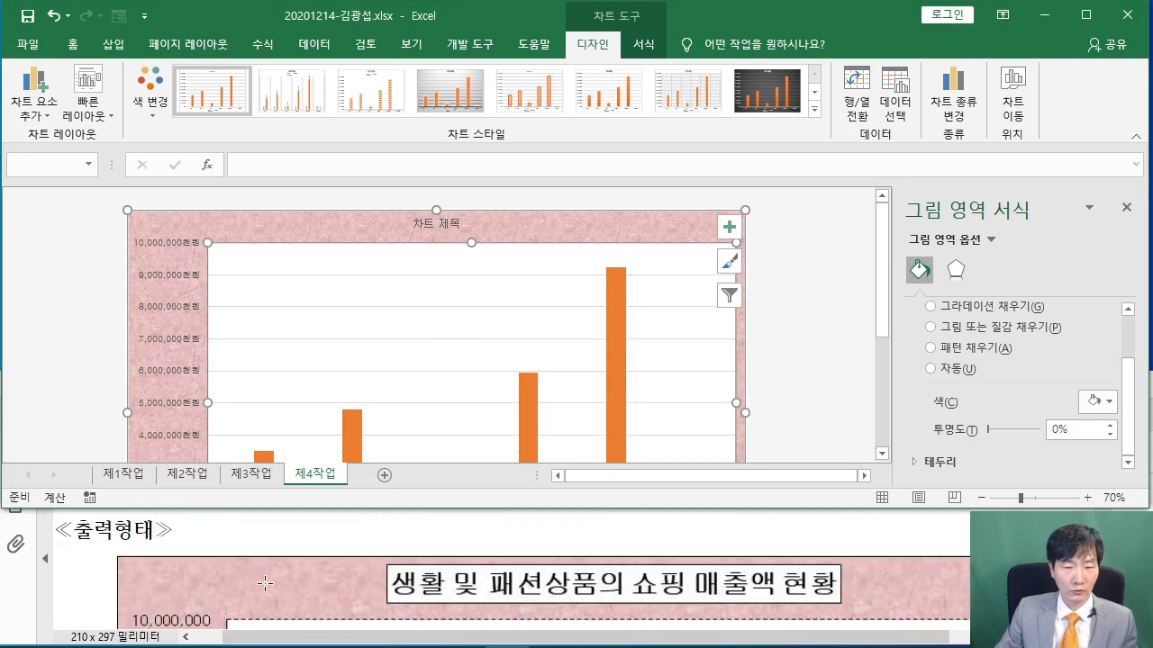
{"action": "left_click", "coordinate": [453, 224]}
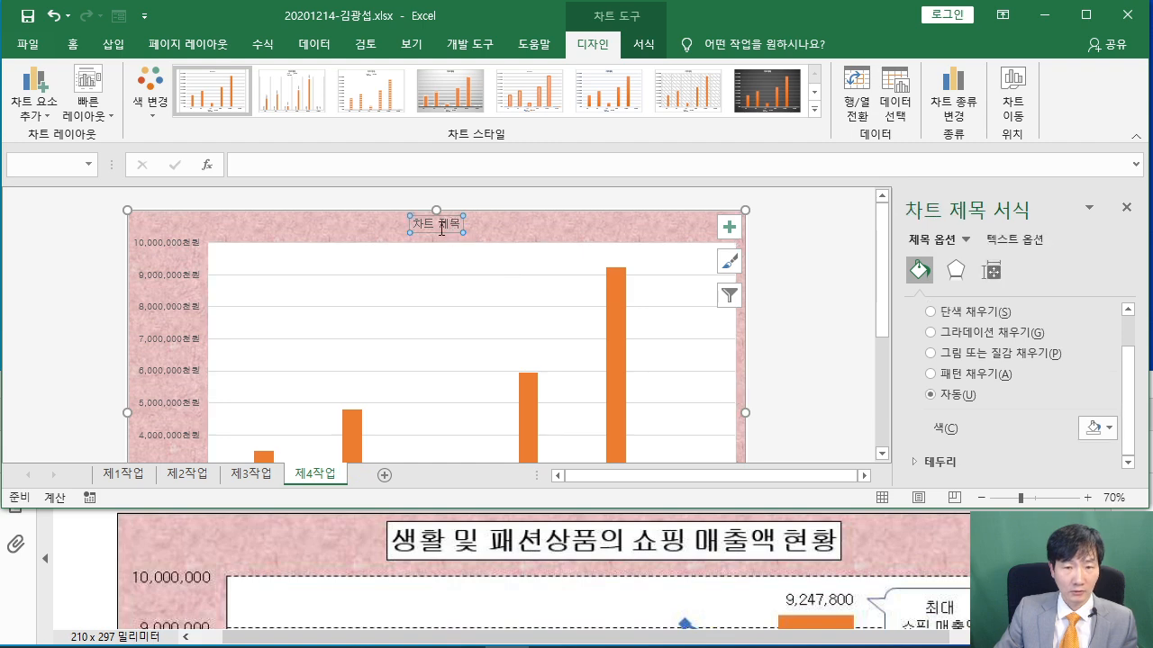
{"action": "left_click", "coordinate": [455, 224]}
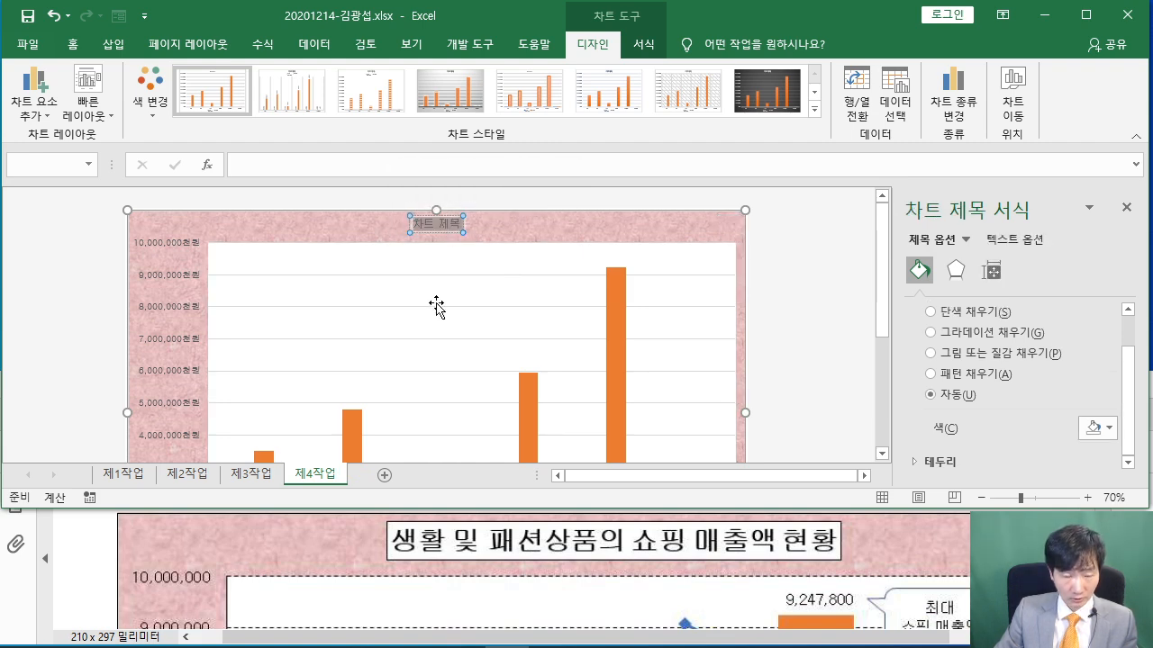
{"action": "scroll", "coordinate": [427, 301], "scroll_direction": "up", "scroll_amount": 2, "text": "ctrl"}
{"action": "type", "text": "생"}
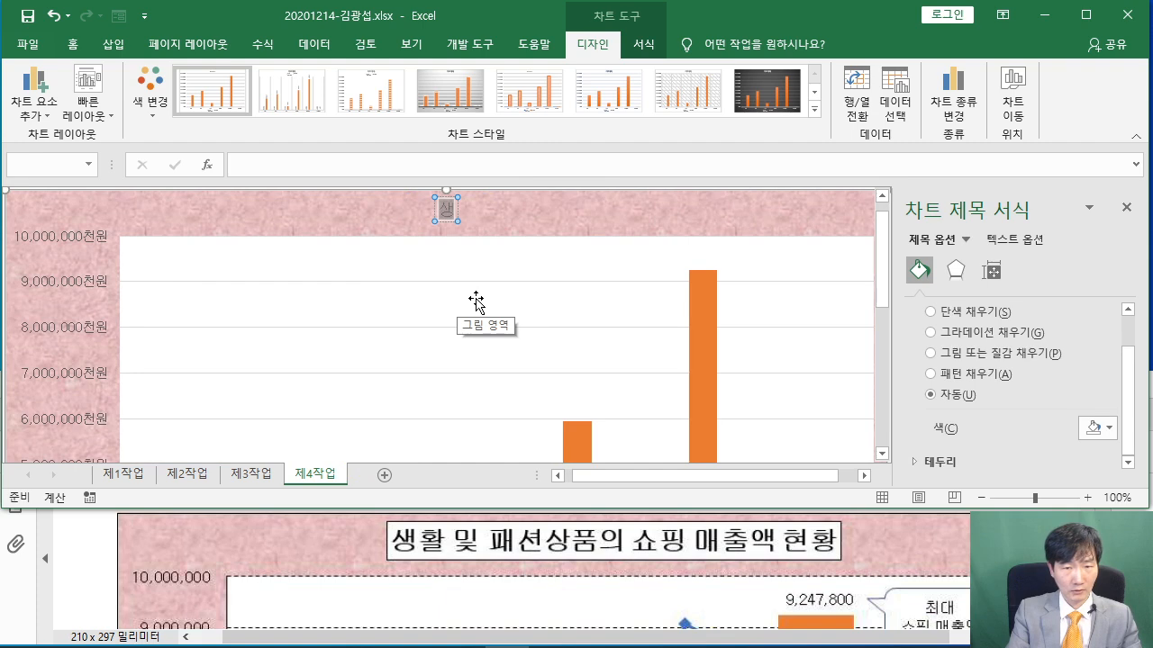
{"action": "type", "text": "활 및 패션"}
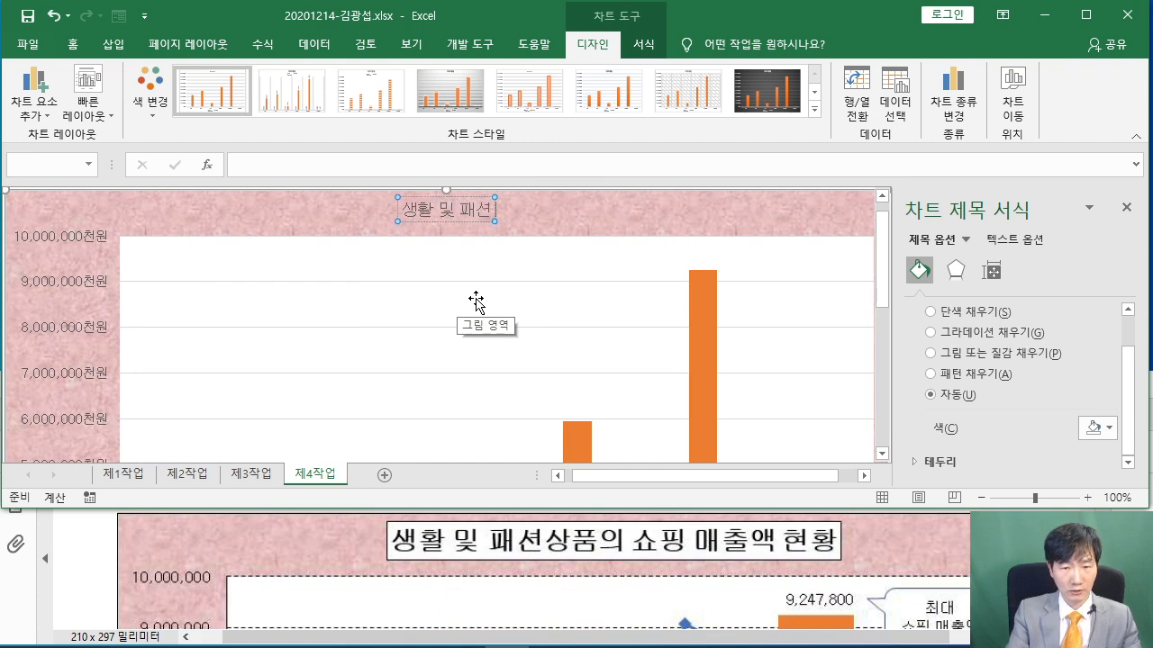
{"action": "type", "text": "상품의 쇼"}
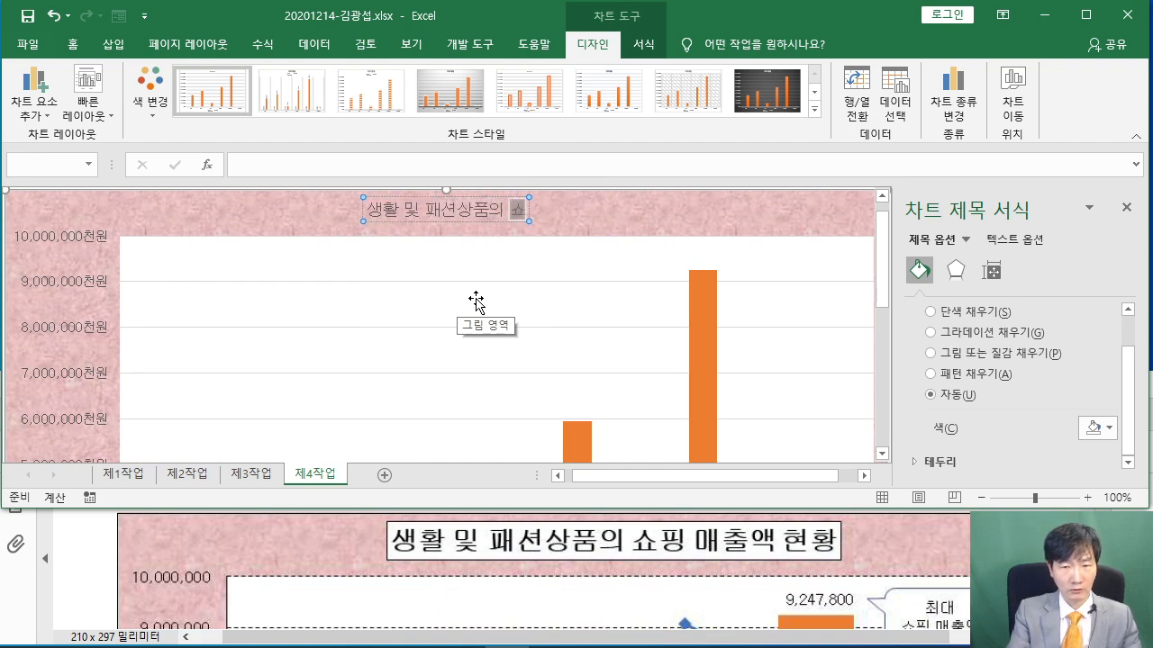
{"action": "type", "text": "핑 매출액ㅇ"}
{"action": "type", "text": " 현황"}
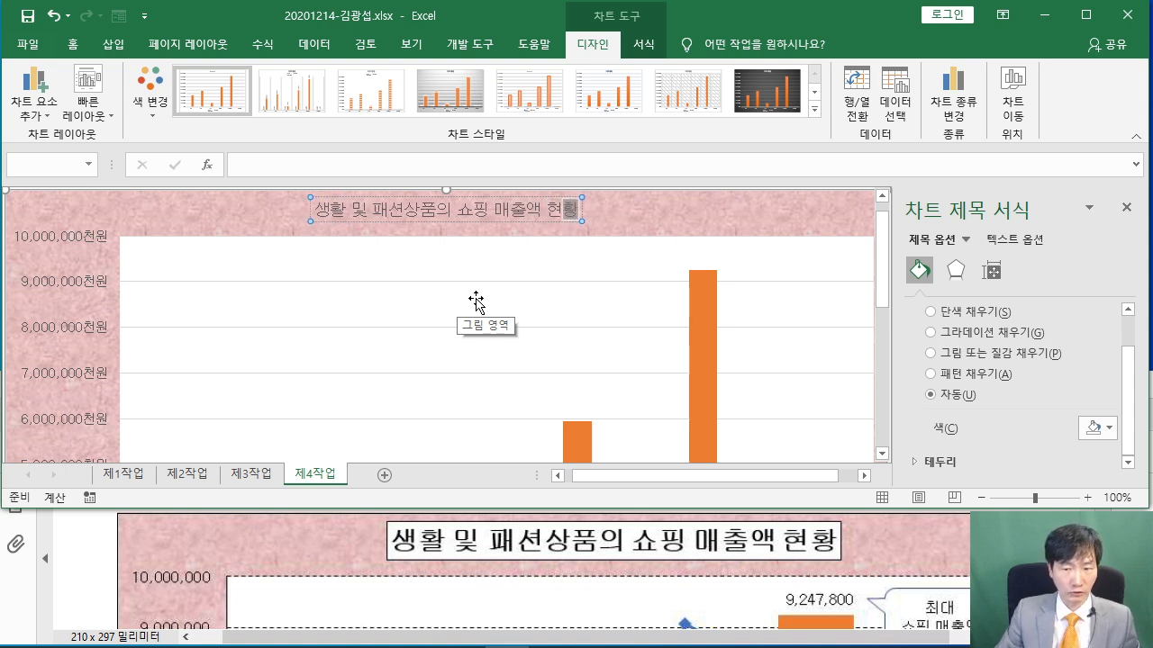
{"action": "left_click", "coordinate": [429, 228]}
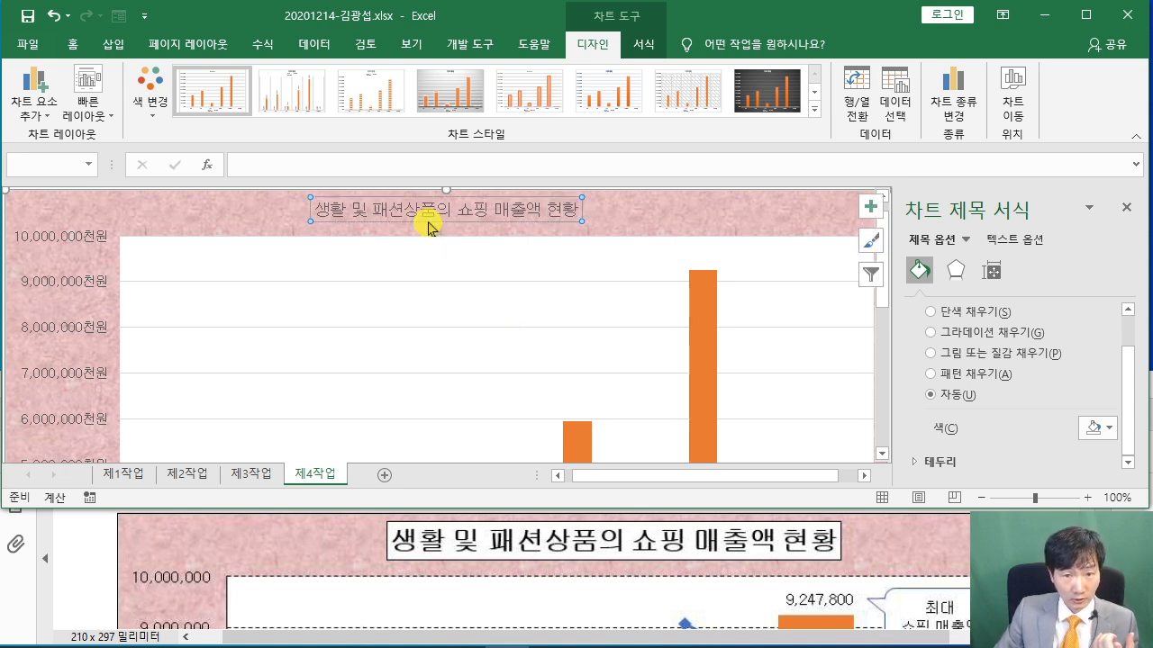
{"action": "scroll", "coordinate": [101, 576], "scroll_direction": "up", "scroll_amount": 3}
{"action": "scroll", "coordinate": [100, 576], "scroll_direction": "up", "scroll_amount": 5}
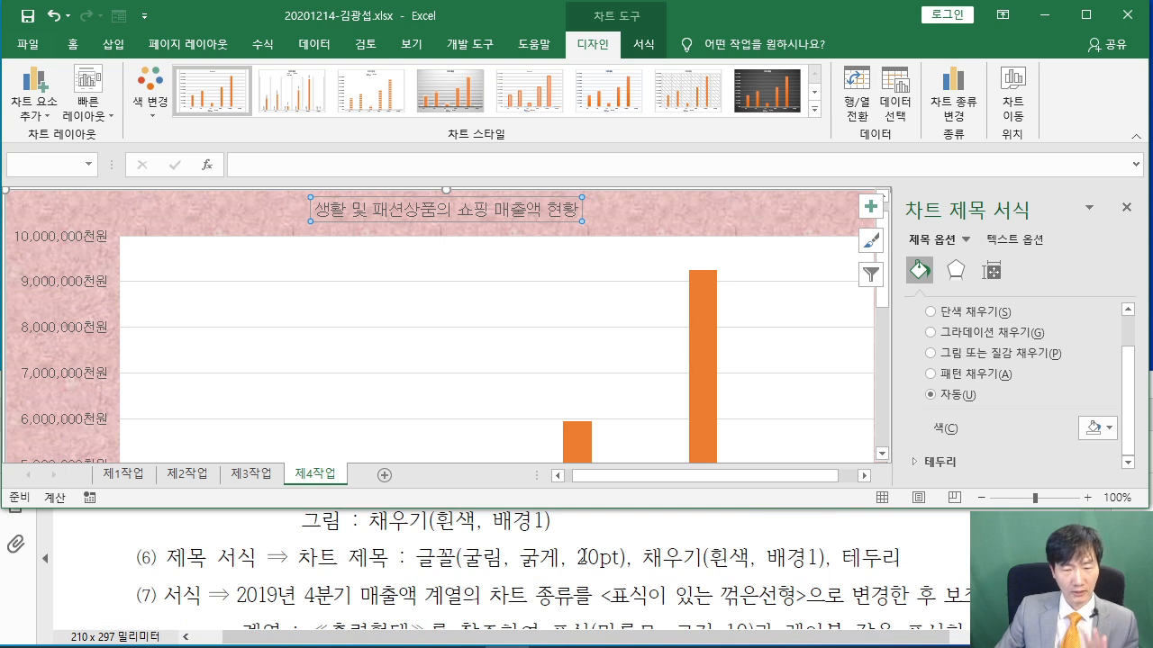
Make the chart title bold at 20 pt
{"action": "left_click", "coordinate": [75, 43]}
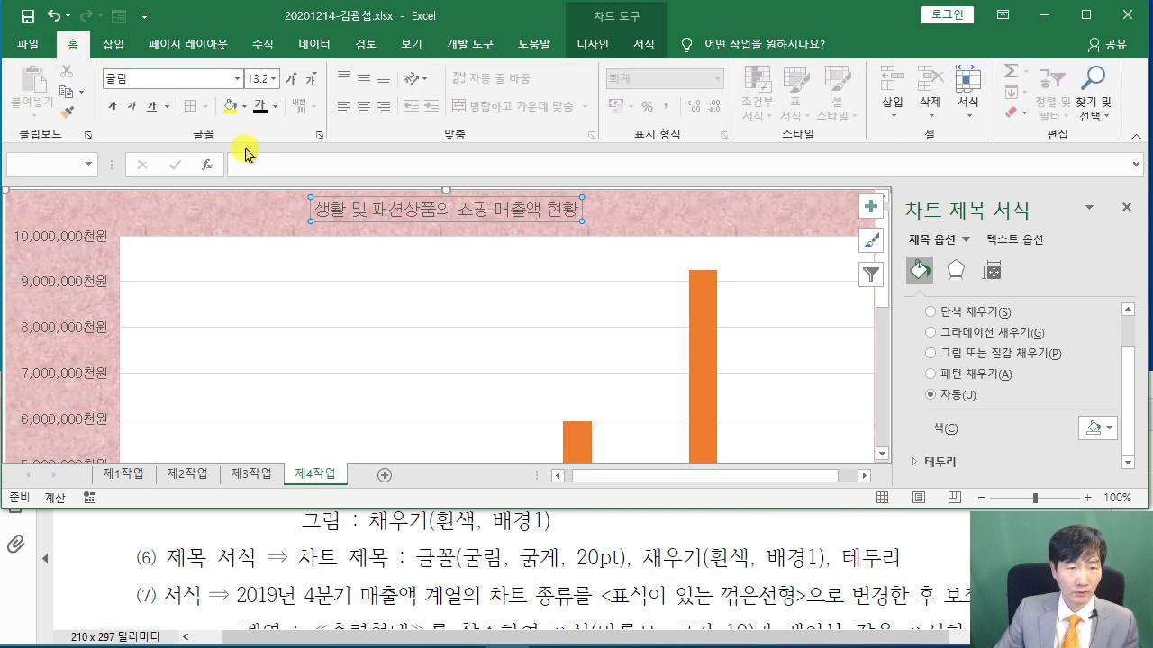
{"action": "left_click", "coordinate": [112, 106]}
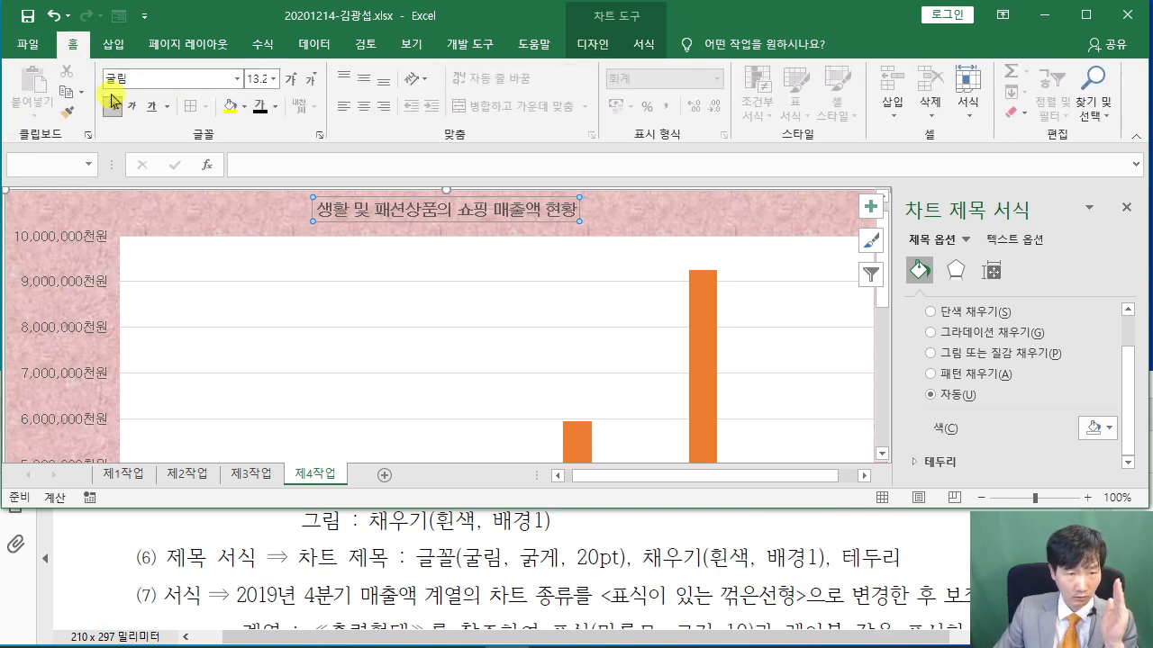
{"action": "left_click", "coordinate": [256, 79]}
{"action": "type", "text": "20"}
{"action": "key", "text": "Return"}
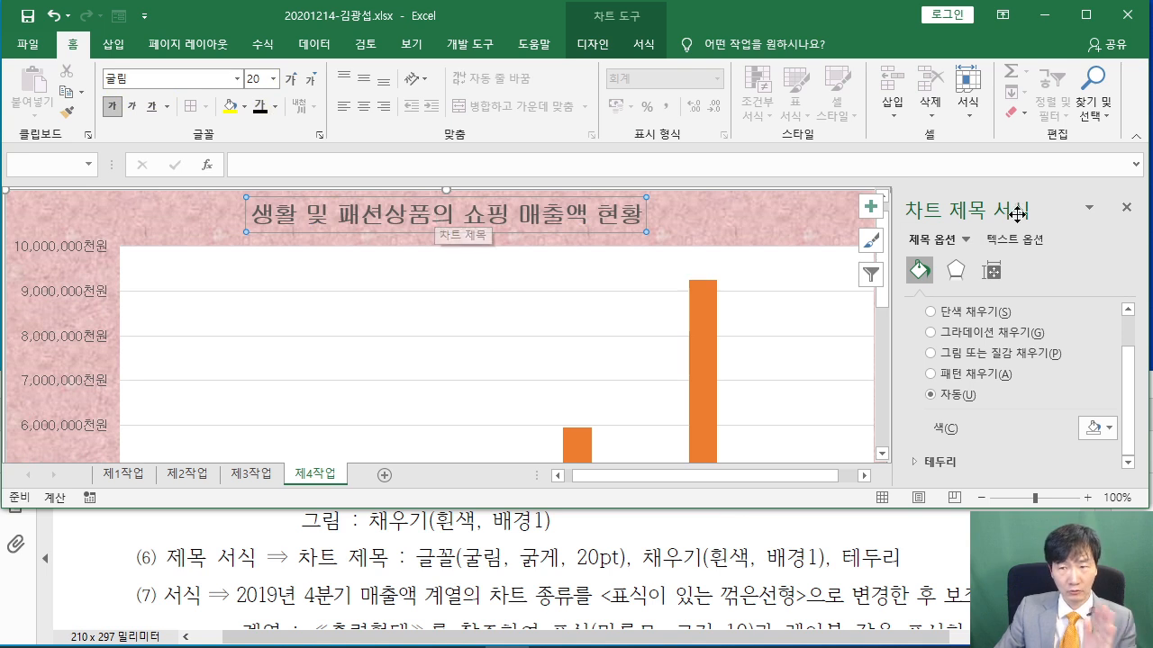
Give the chart title a solid white fill
{"action": "scroll", "coordinate": [928, 320], "scroll_direction": "up", "scroll_amount": 2}
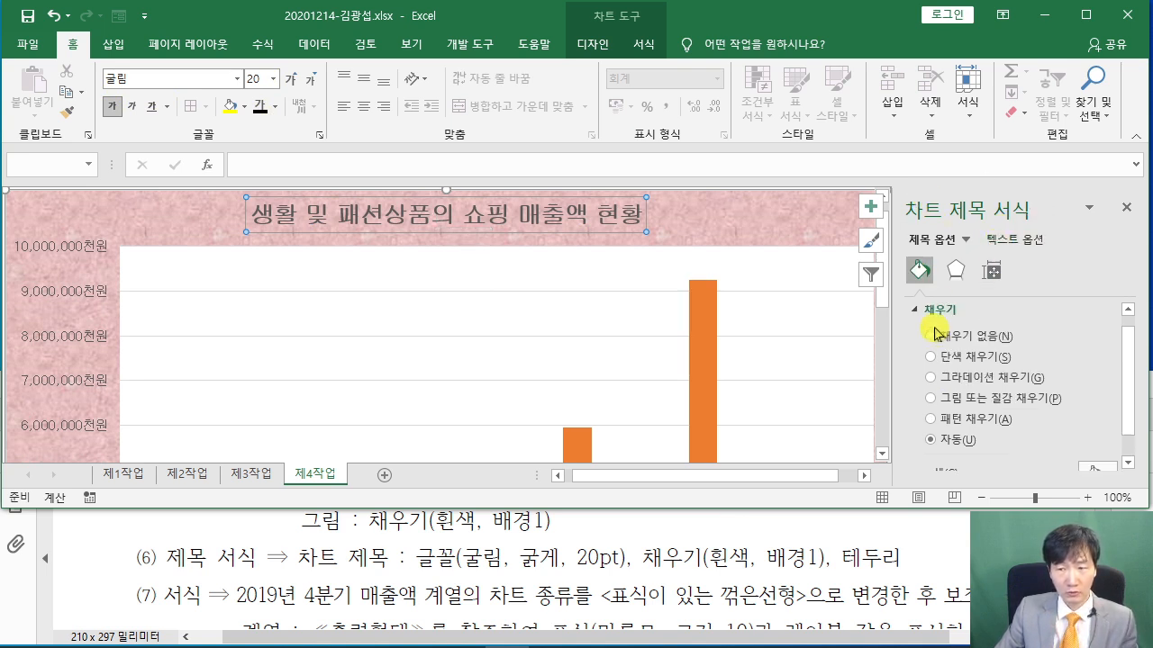
{"action": "left_click", "coordinate": [937, 363]}
{"action": "scroll", "coordinate": [1000, 330], "scroll_direction": "down", "scroll_amount": 1}
{"action": "scroll", "coordinate": [1012, 335], "scroll_direction": "up", "scroll_amount": 1}
{"action": "scroll", "coordinate": [1024, 335], "scroll_direction": "down", "scroll_amount": 1}
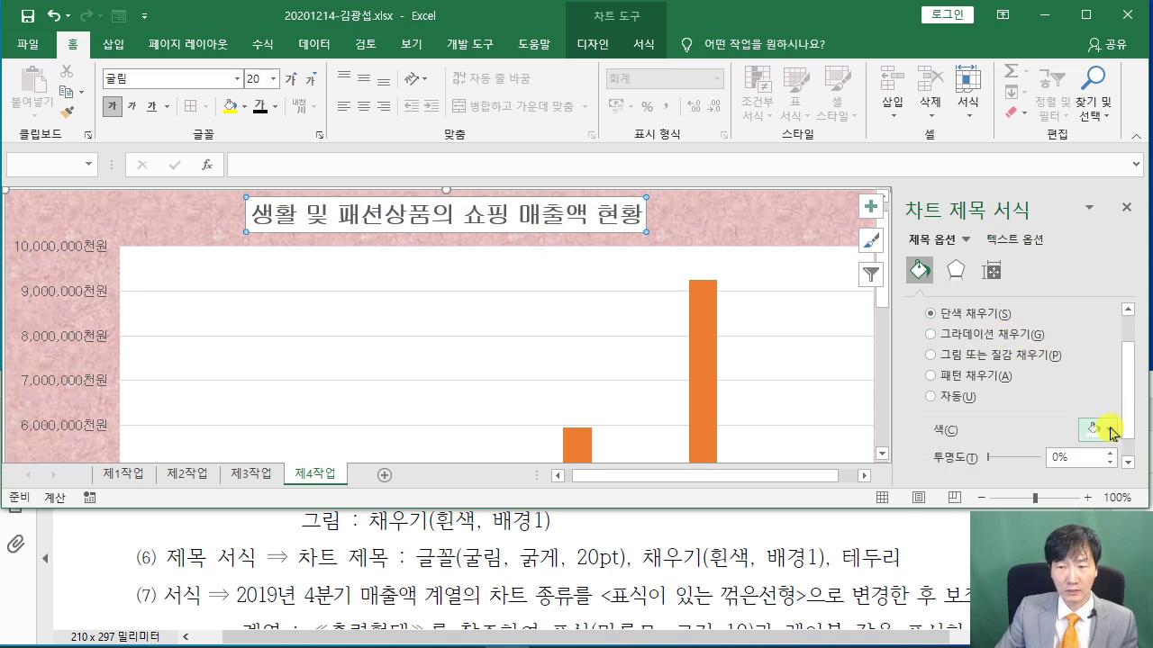
{"action": "left_click", "coordinate": [1107, 429]}
{"action": "left_click", "coordinate": [1003, 476]}
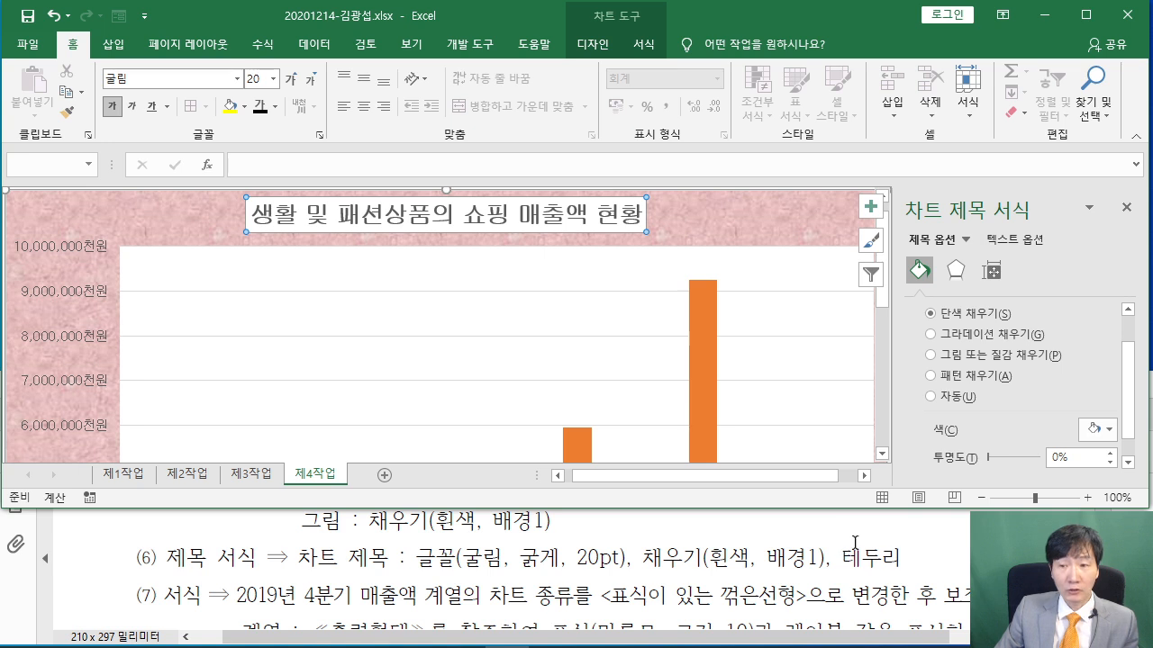
{"action": "scroll", "coordinate": [971, 353], "scroll_direction": "down", "scroll_amount": 1}
{"action": "scroll", "coordinate": [971, 351], "scroll_direction": "up", "scroll_amount": 3}
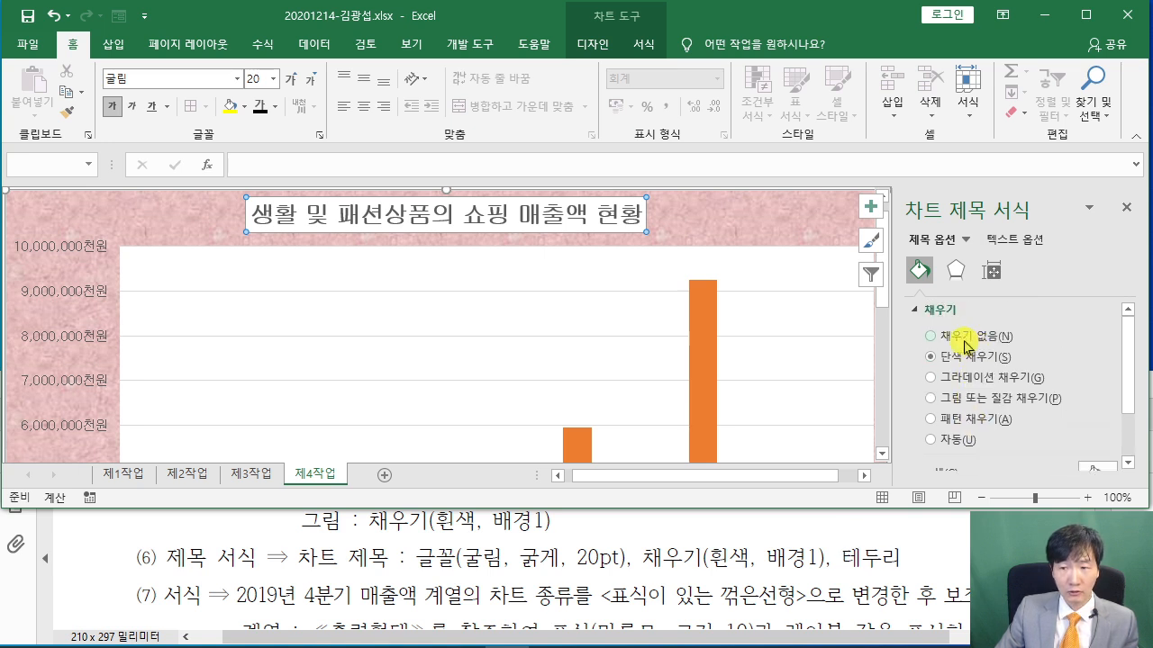
{"action": "left_click", "coordinate": [916, 311]}
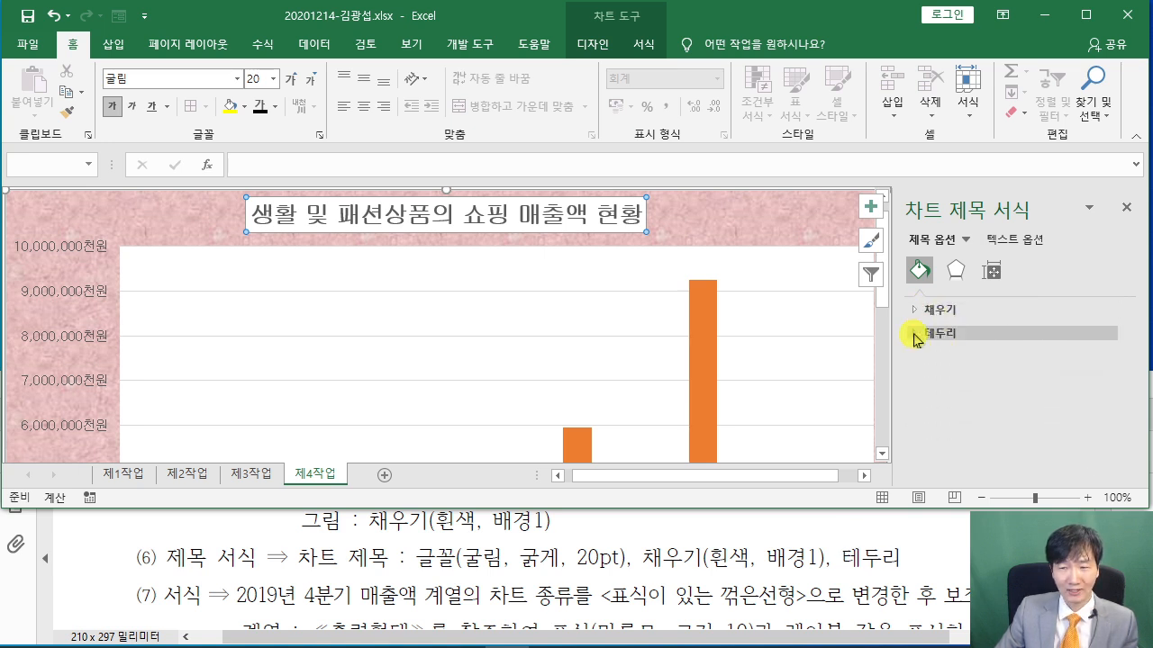
Add a solid black line border to the chart title
{"action": "left_click", "coordinate": [917, 335]}
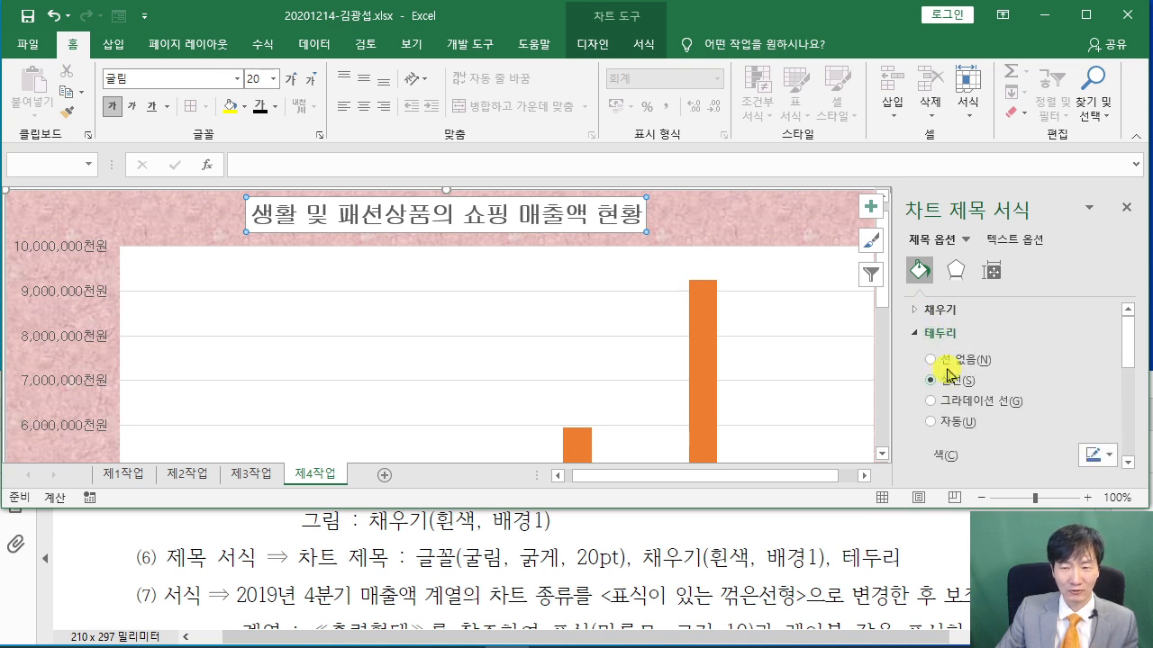
{"action": "left_click", "coordinate": [942, 382]}
{"action": "scroll", "coordinate": [997, 361], "scroll_direction": "down", "scroll_amount": 3}
{"action": "left_click", "coordinate": [1101, 369]}
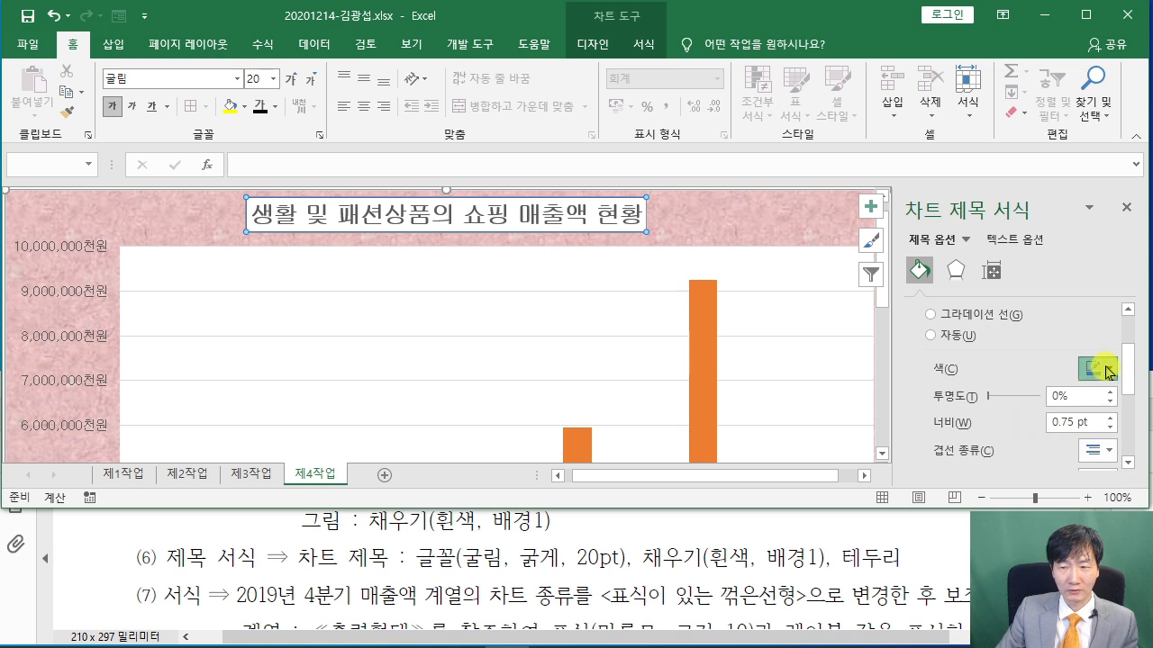
{"action": "left_click", "coordinate": [1018, 418]}
{"action": "scroll", "coordinate": [952, 332], "scroll_direction": "up", "scroll_amount": 3}
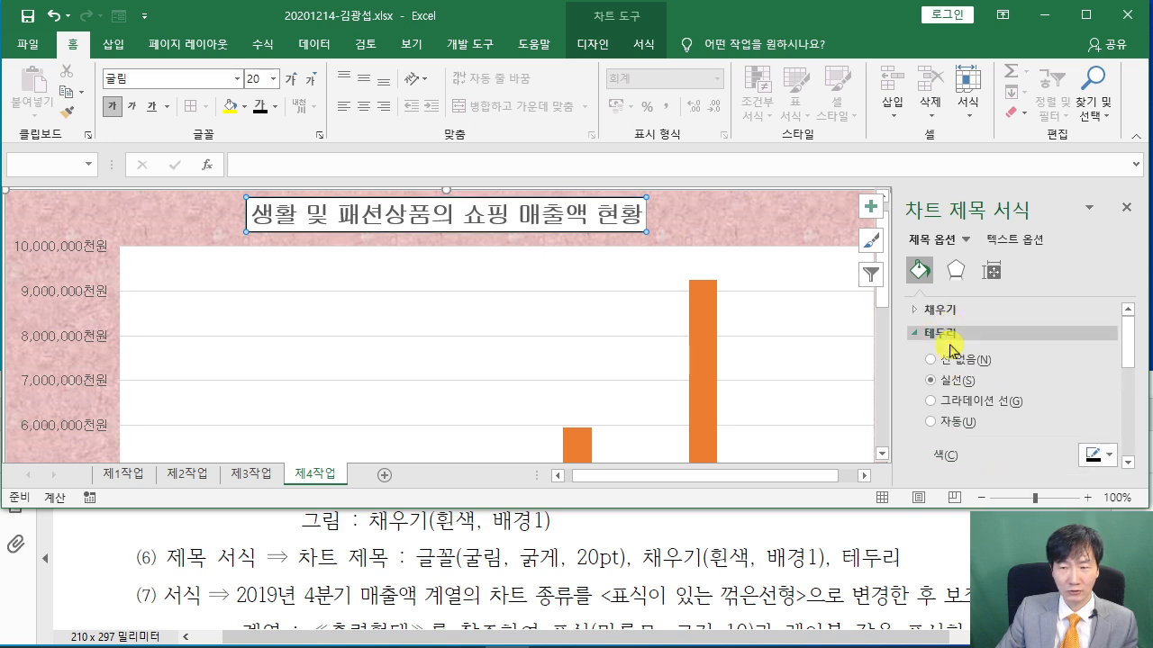
{"action": "scroll", "coordinate": [1030, 382], "scroll_direction": "down", "scroll_amount": 2}
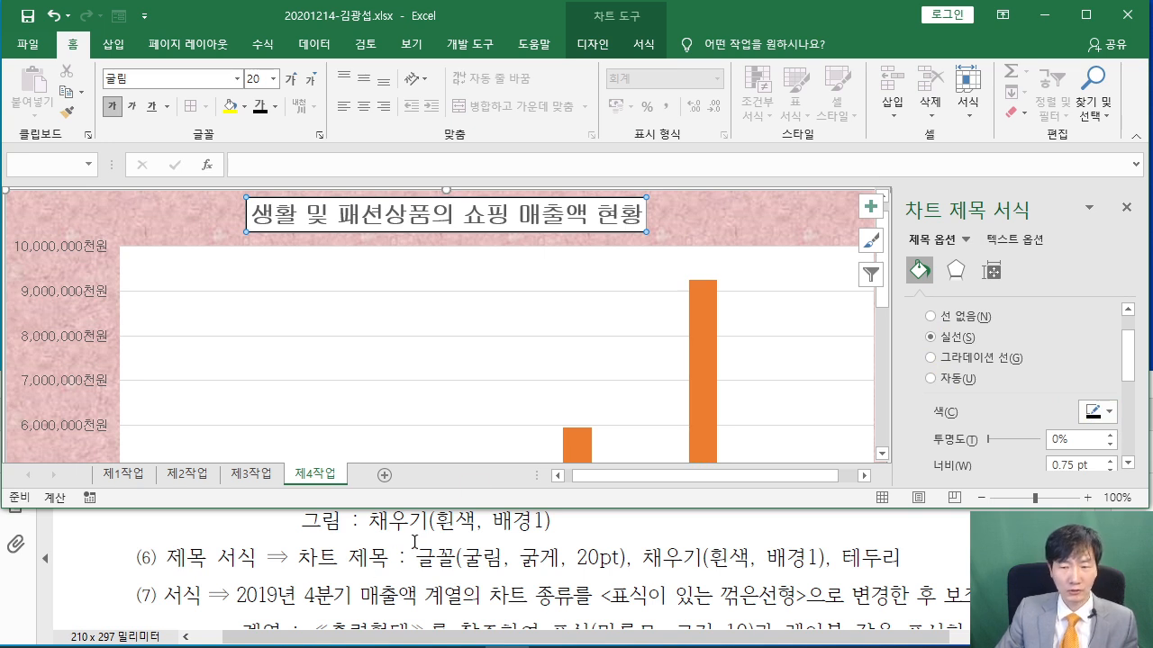
Read the next chart instructions in the PDF
{"action": "left_click", "coordinate": [343, 536]}
{"action": "scroll", "coordinate": [344, 533], "scroll_direction": "down", "scroll_amount": 4}
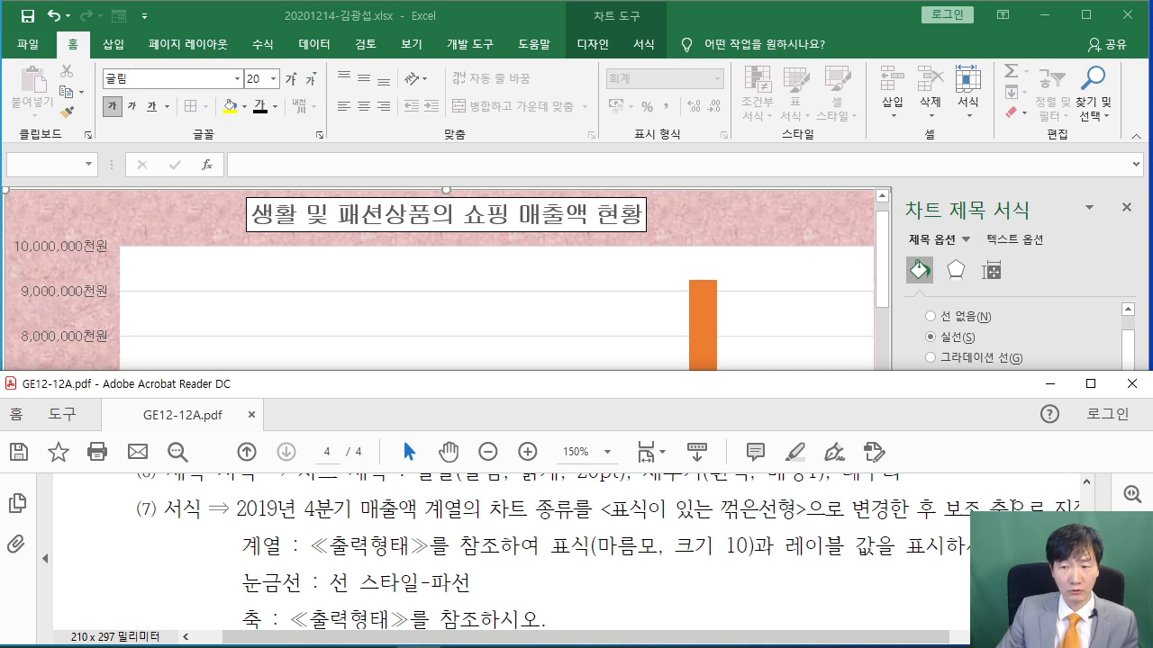
{"action": "scroll", "coordinate": [670, 531], "scroll_direction": "down", "scroll_amount": 2}
{"action": "scroll", "coordinate": [599, 525], "scroll_direction": "up", "scroll_amount": 2}
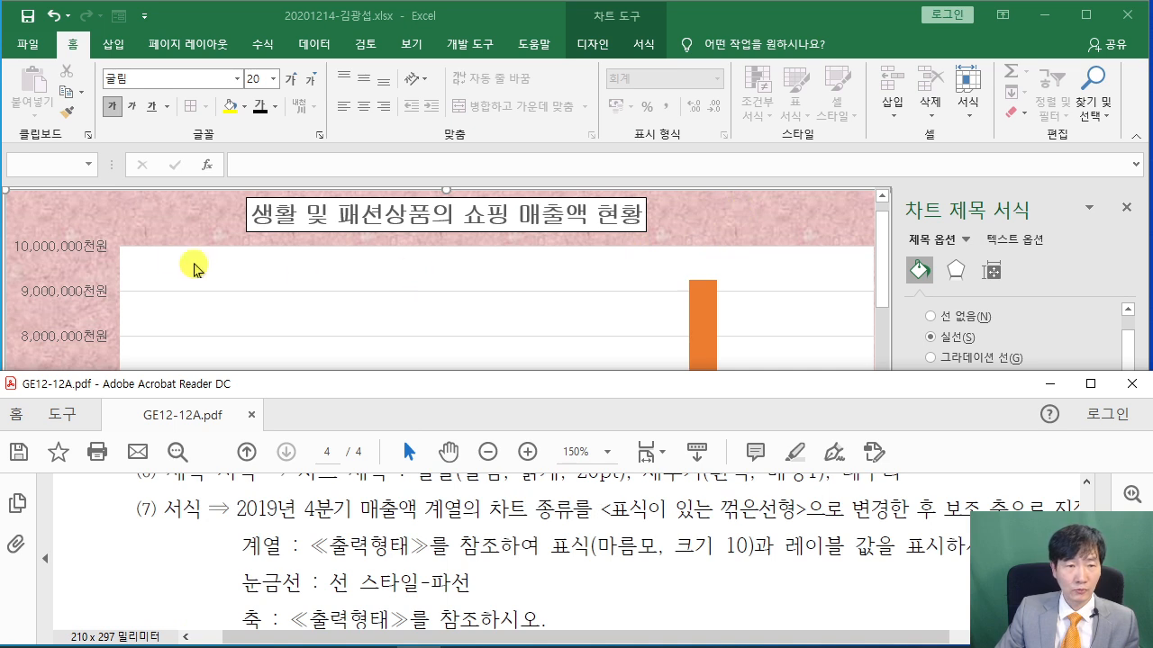
Select the 3월 매출액 bar series and open its right-click menu
{"action": "left_click", "coordinate": [155, 218]}
{"action": "scroll", "coordinate": [427, 358], "scroll_direction": "down", "scroll_amount": 1}
{"action": "scroll", "coordinate": [427, 358], "scroll_direction": "down", "scroll_amount": 1}
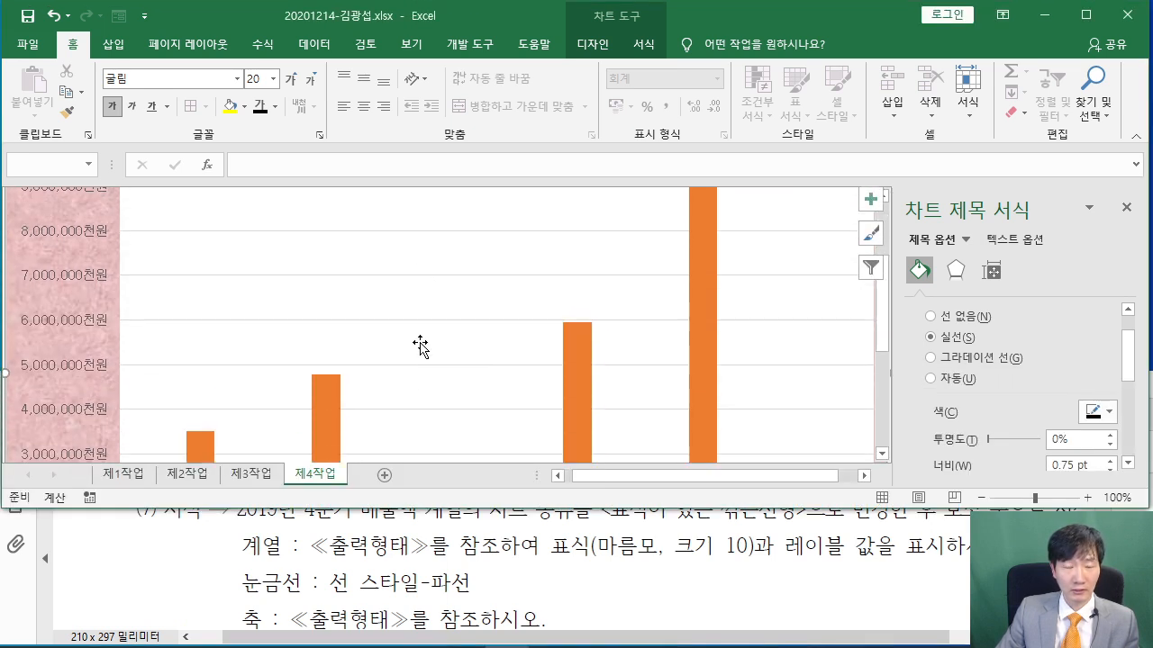
{"action": "scroll", "coordinate": [399, 382], "scroll_direction": "down", "scroll_amount": 1}
{"action": "scroll", "coordinate": [399, 383], "scroll_direction": "down", "scroll_amount": 1}
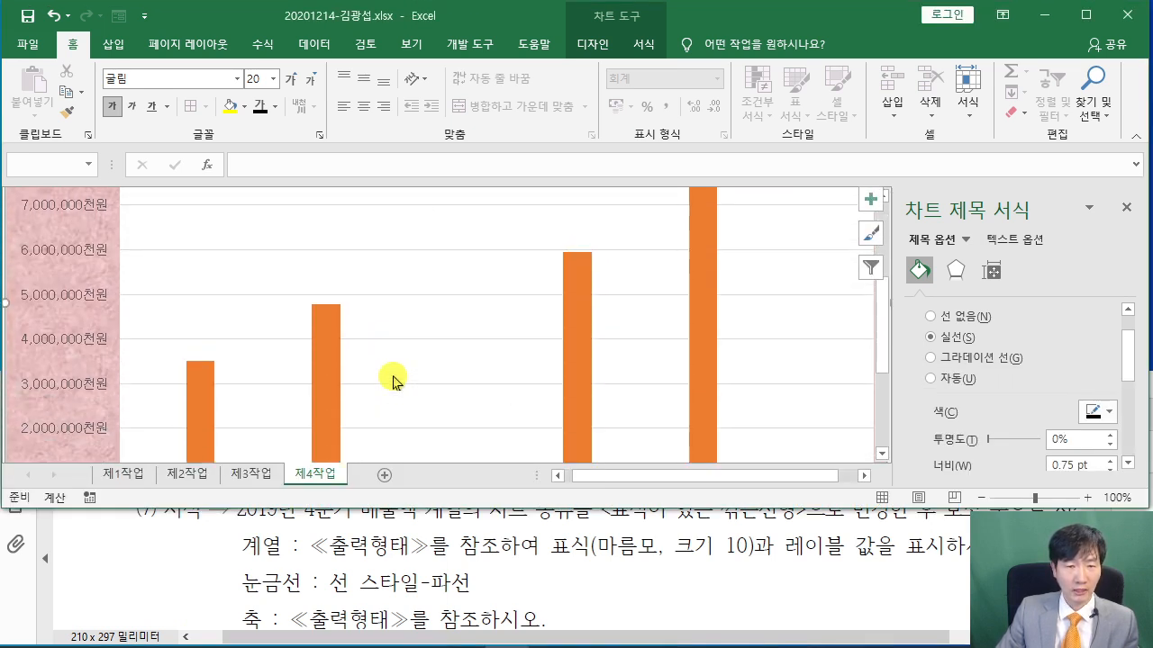
{"action": "scroll", "coordinate": [334, 368], "scroll_direction": "down", "scroll_amount": 1}
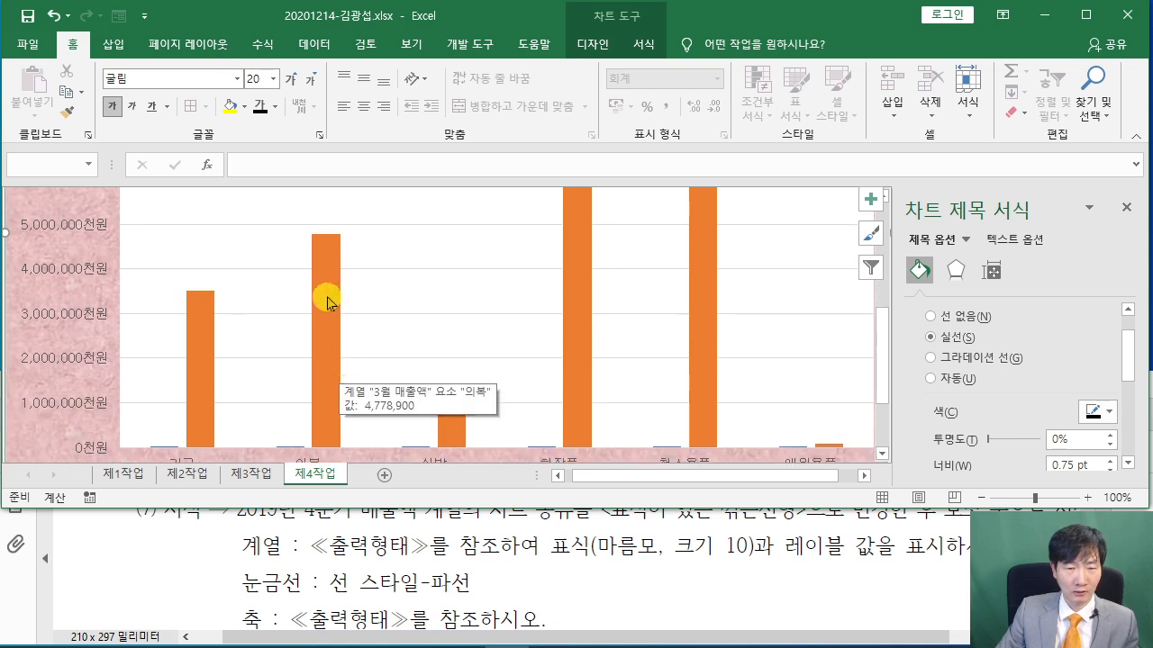
{"action": "left_click", "coordinate": [328, 301]}
{"action": "right_click", "coordinate": [329, 300]}
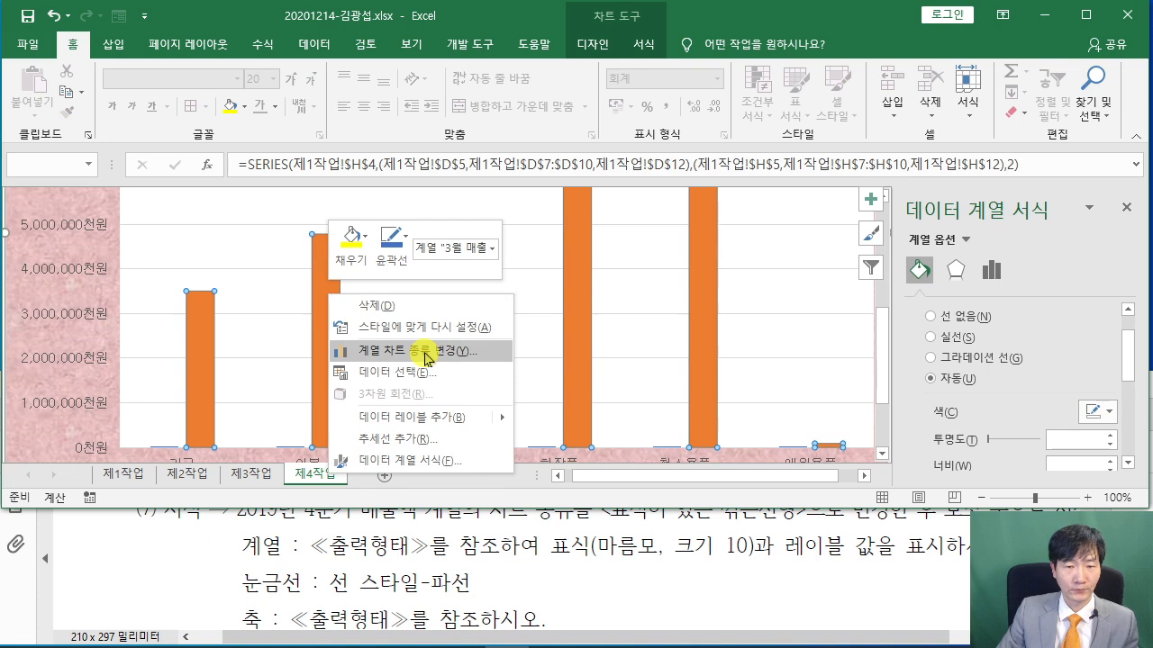
{"action": "left_click", "coordinate": [323, 328]}
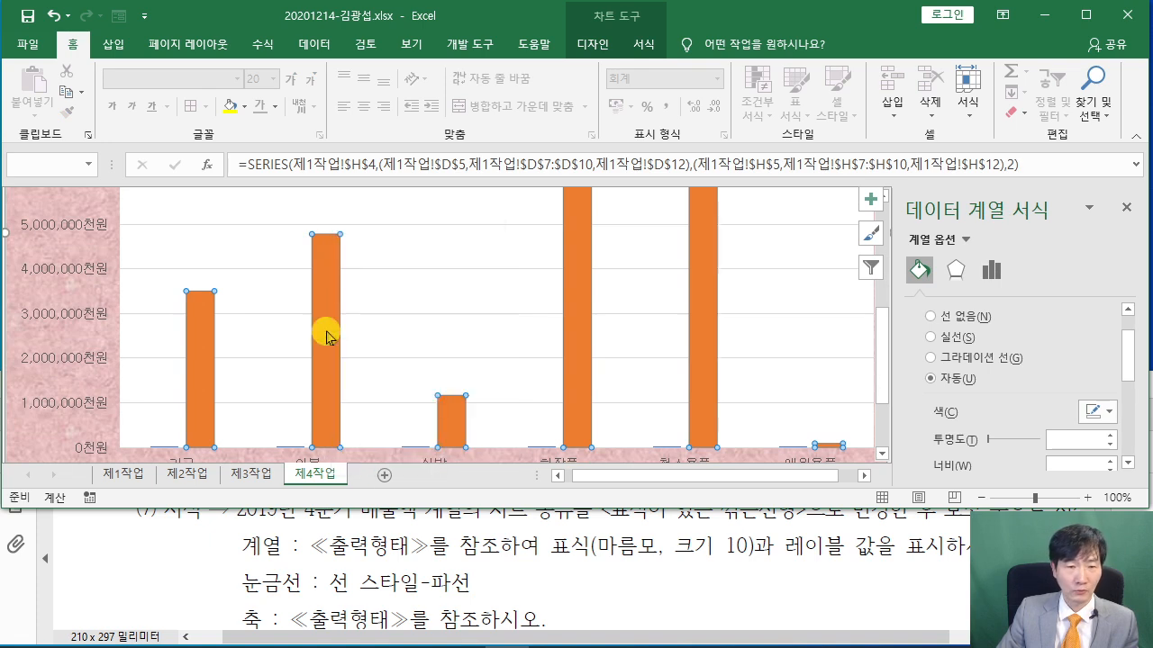
{"action": "right_click", "coordinate": [326, 330]}
Set 2019년4분기 매출액 to Line with Markers on the secondary axis and apply
{"action": "left_click", "coordinate": [412, 386]}
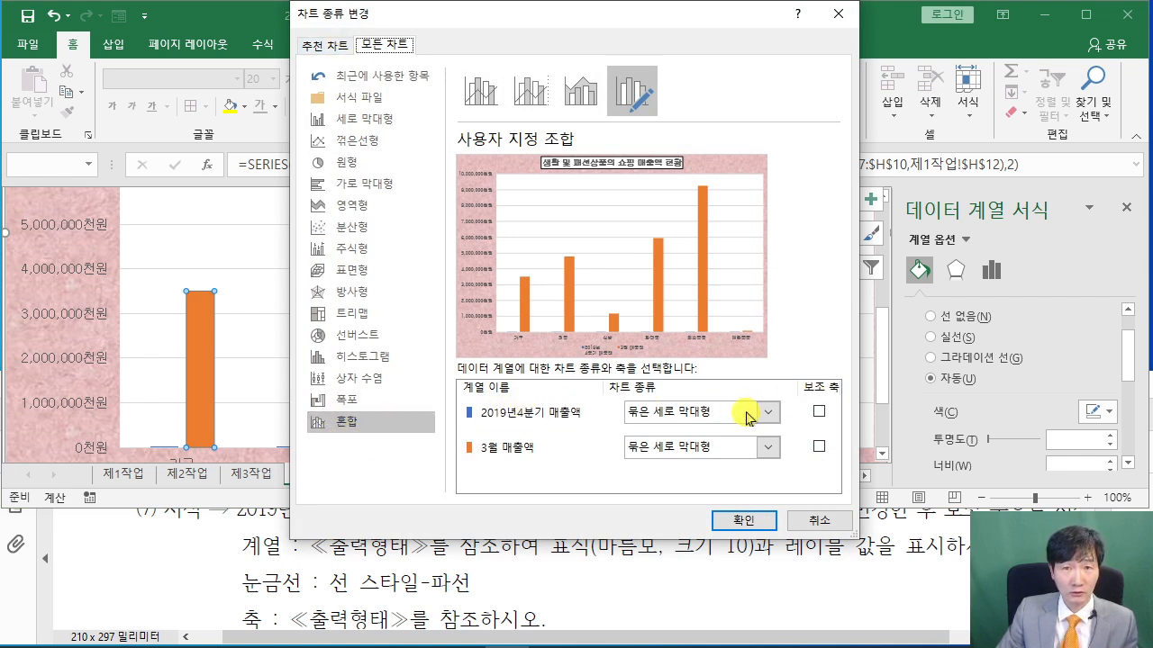
{"action": "left_click", "coordinate": [333, 559]}
{"action": "scroll", "coordinate": [332, 568], "scroll_direction": "up", "scroll_amount": 1}
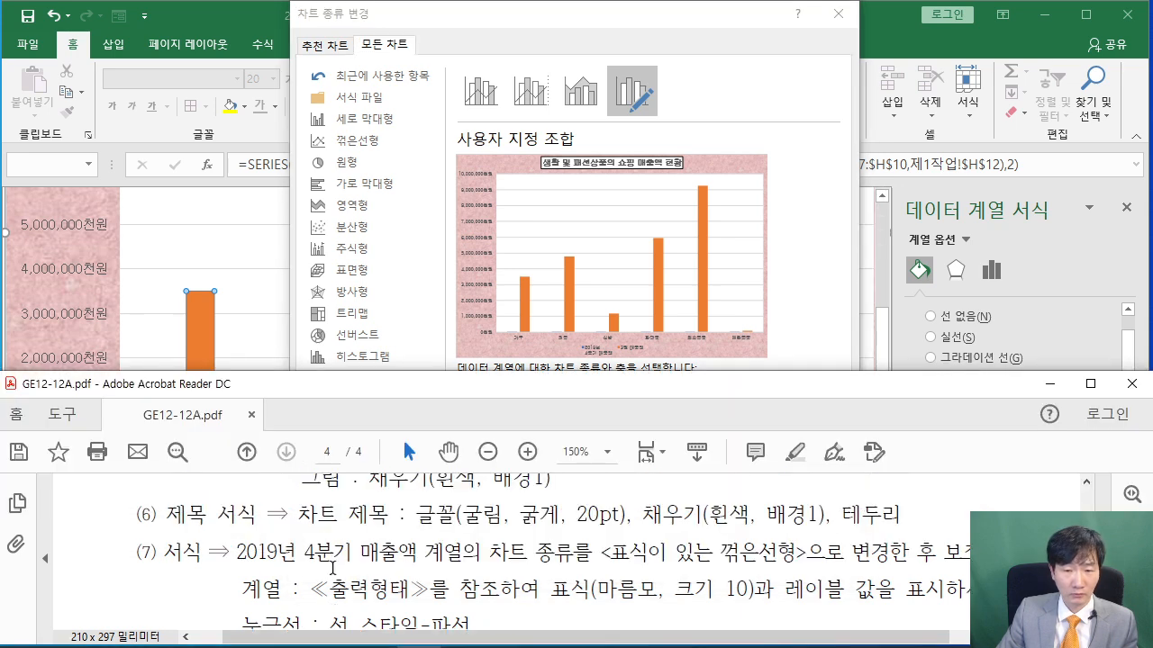
{"action": "left_click", "coordinate": [798, 324]}
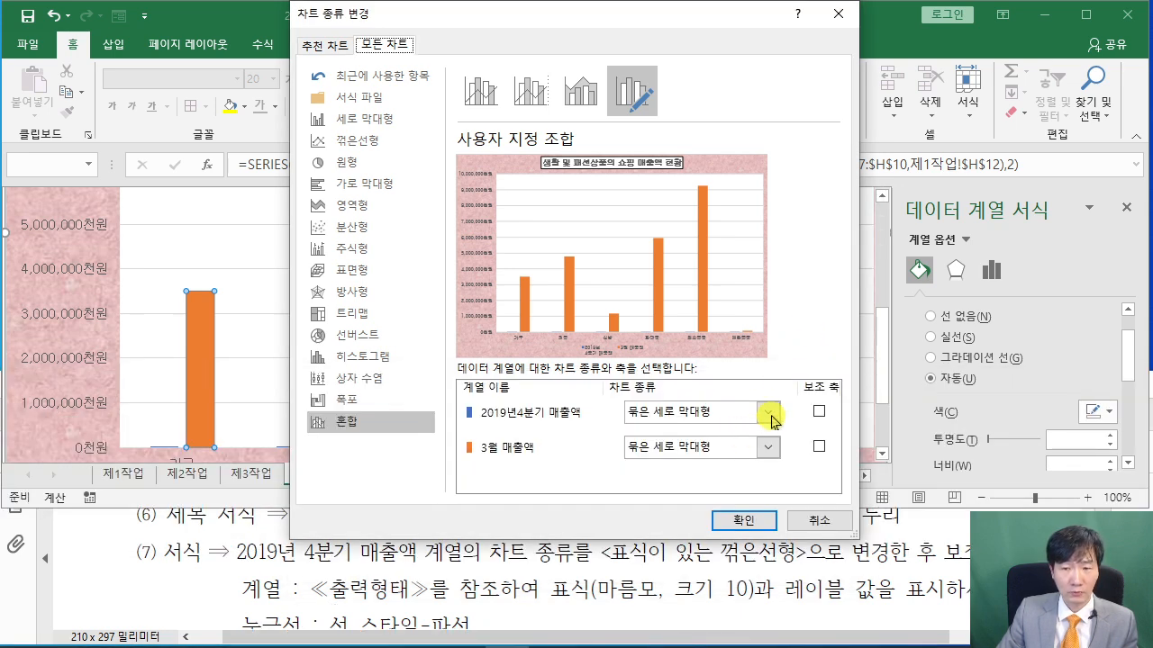
{"action": "left_click", "coordinate": [770, 416]}
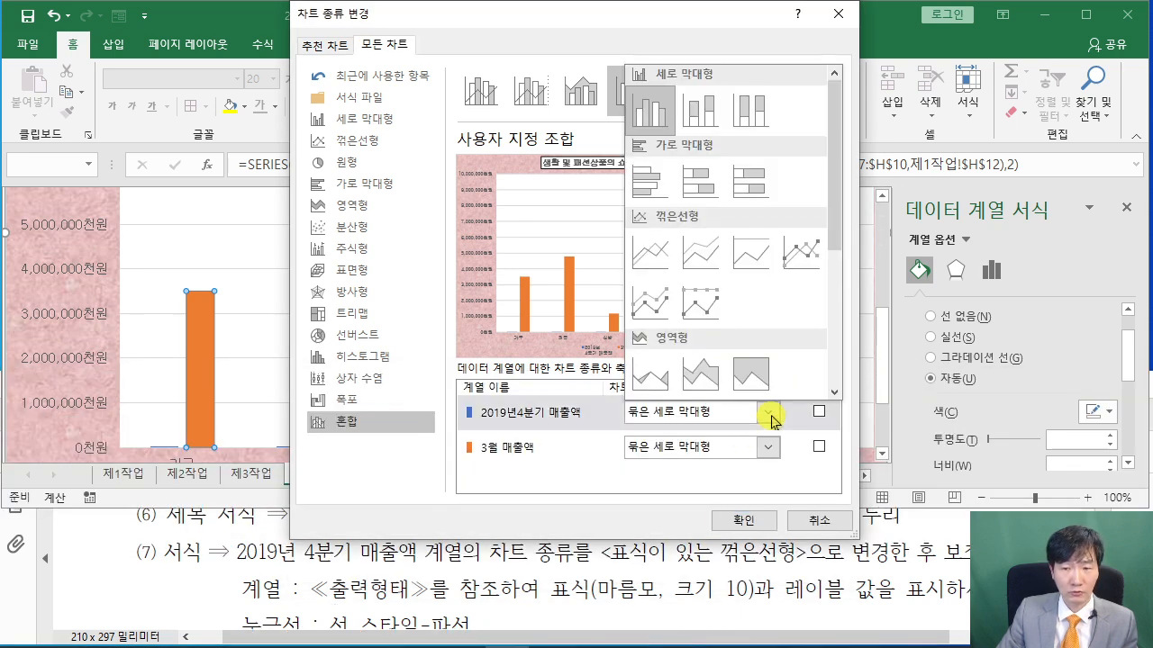
{"action": "left_click", "coordinate": [800, 258]}
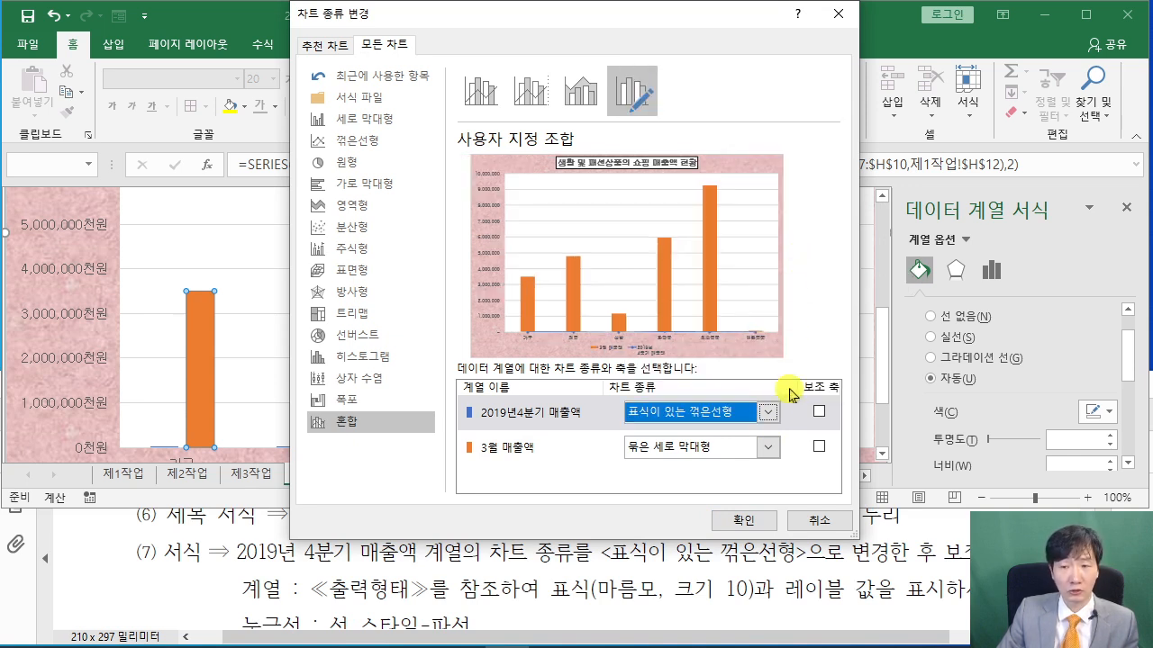
{"action": "left_click", "coordinate": [819, 413]}
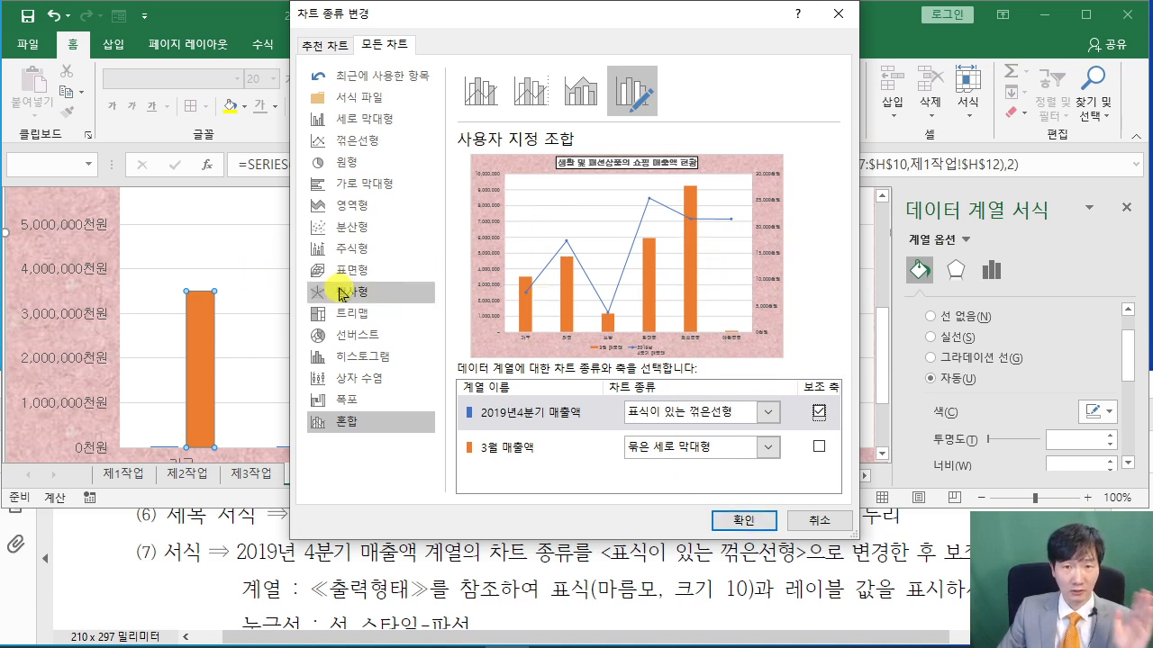
{"action": "left_click", "coordinate": [740, 521]}
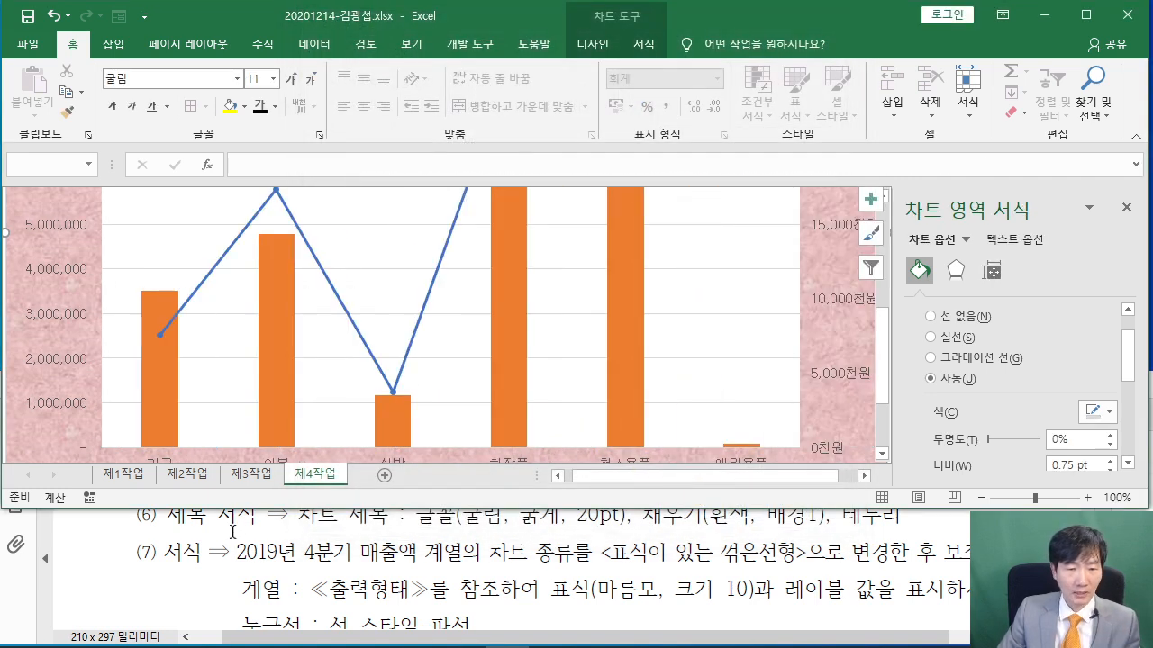
Highlight the diamond, size 10 marker requirement in the PDF instructions
{"action": "left_click", "coordinate": [233, 532]}
{"action": "scroll", "coordinate": [236, 531], "scroll_direction": "down", "scroll_amount": 1}
{"action": "left_click_drag", "start_coordinate": [241, 545], "coordinate": [777, 547]}
{"action": "left_click", "coordinate": [668, 556]}
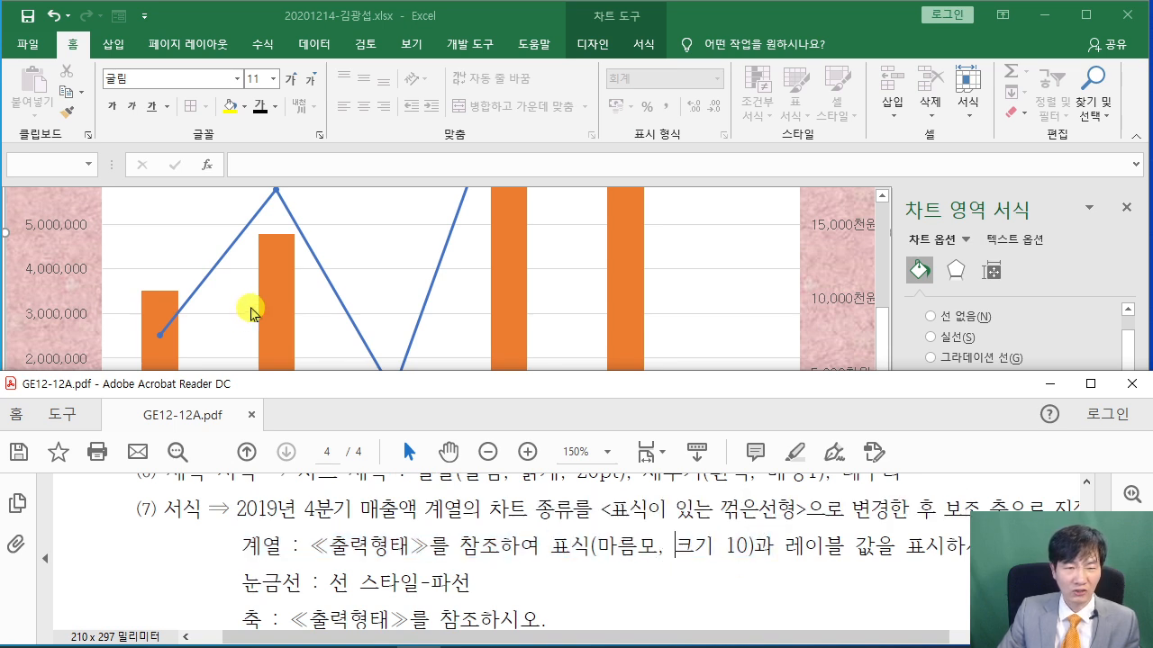
{"action": "scroll", "coordinate": [251, 313], "scroll_direction": "up", "scroll_amount": 1}
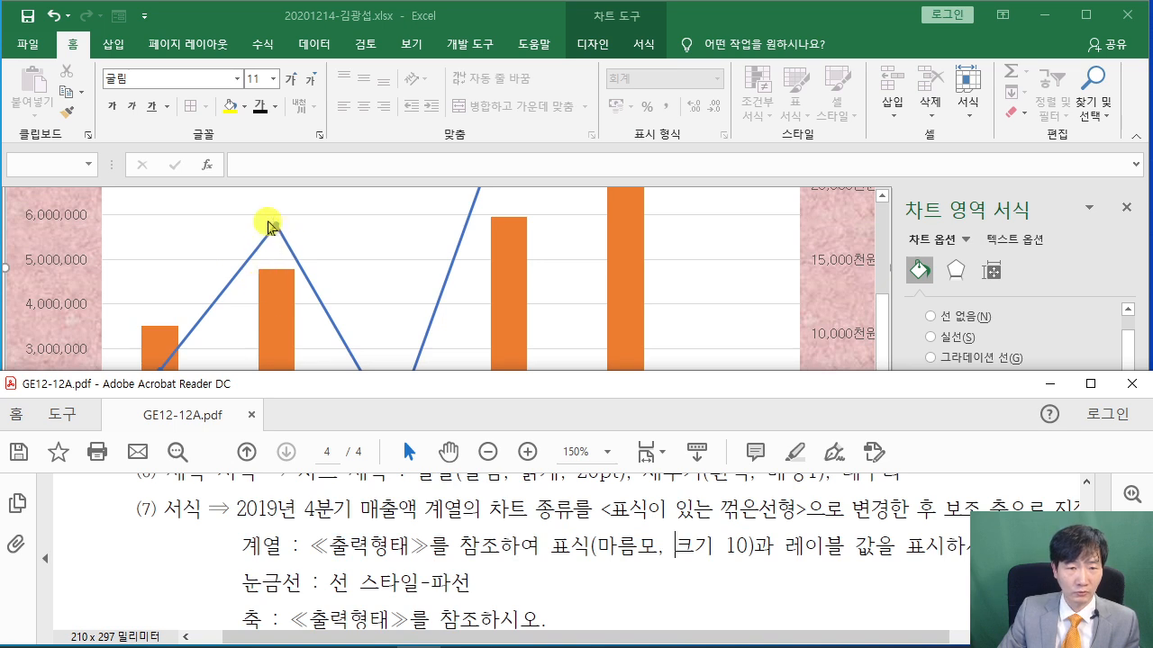
Select the 2019년4분기 매출액 line and switch its markers to Built-in
{"action": "left_click", "coordinate": [275, 227]}
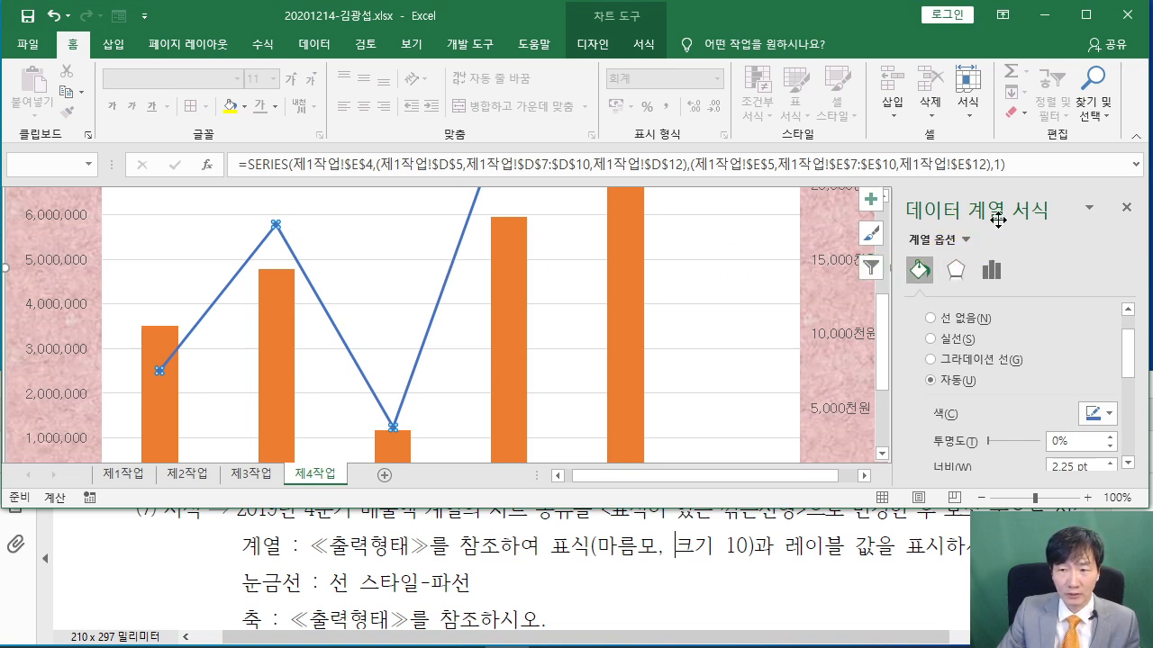
{"action": "scroll", "coordinate": [948, 335], "scroll_direction": "up", "scroll_amount": 2}
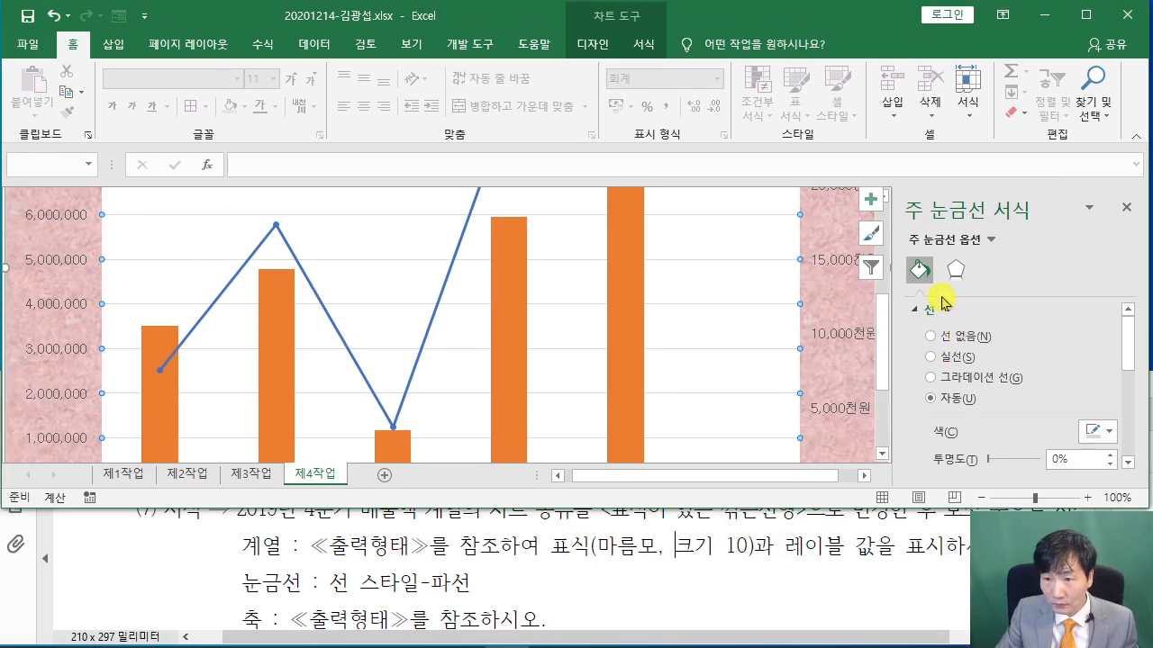
{"action": "left_click", "coordinate": [291, 233]}
{"action": "left_click", "coordinate": [972, 314]}
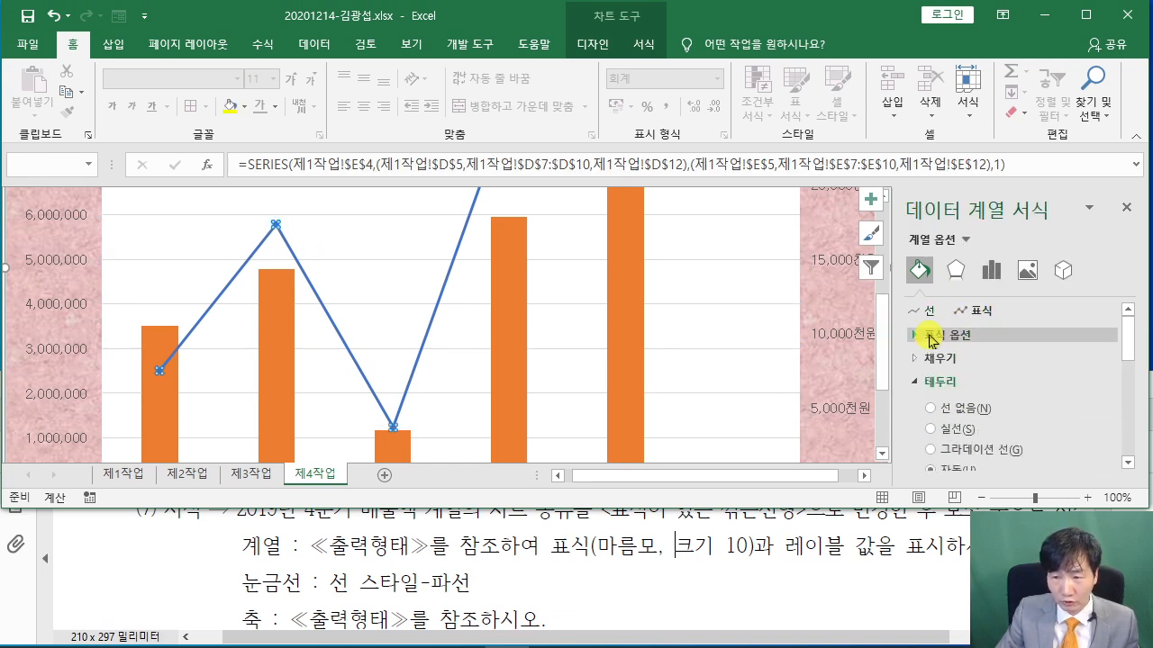
{"action": "left_click", "coordinate": [932, 336]}
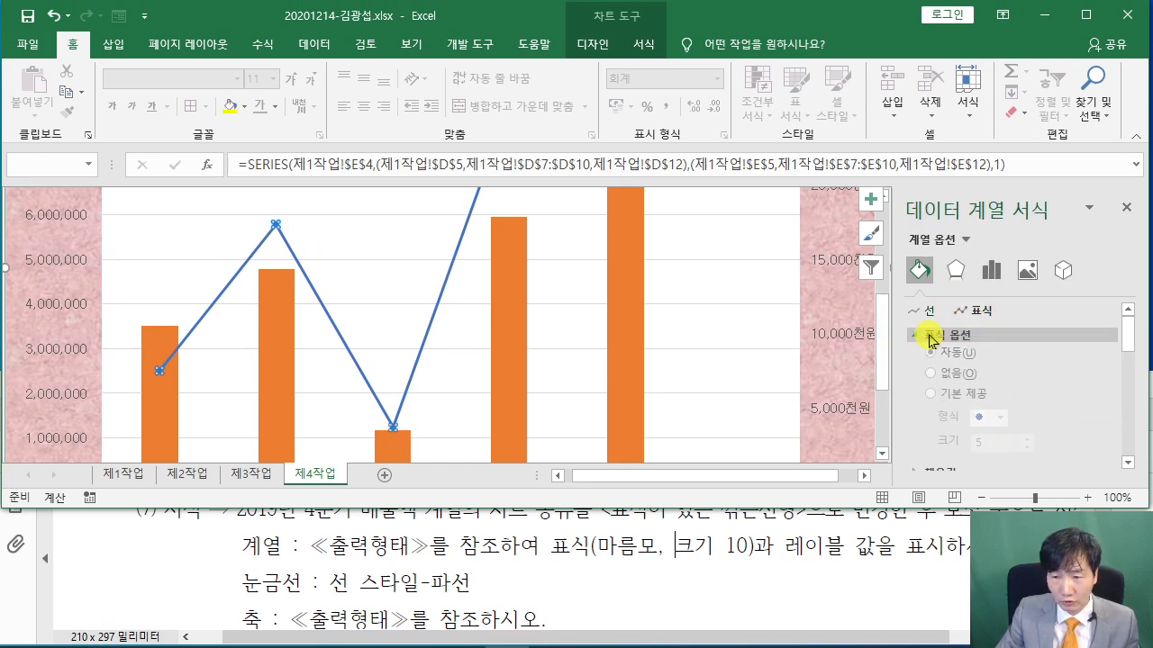
{"action": "left_click", "coordinate": [937, 407]}
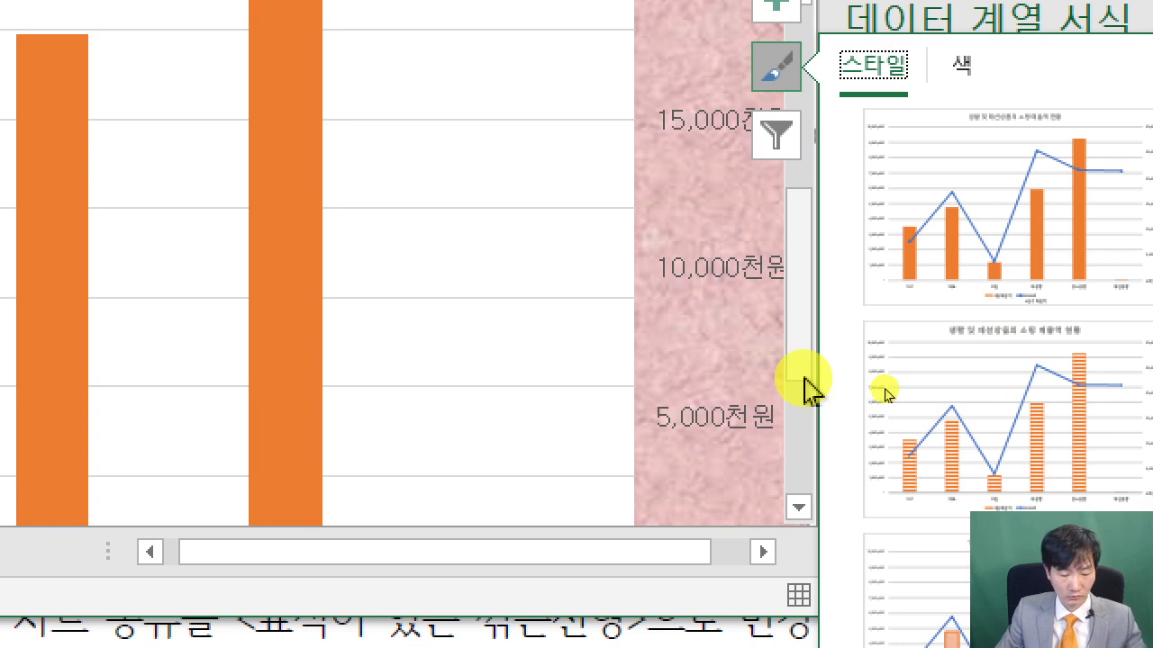
{"action": "left_click", "coordinate": [776, 135]}
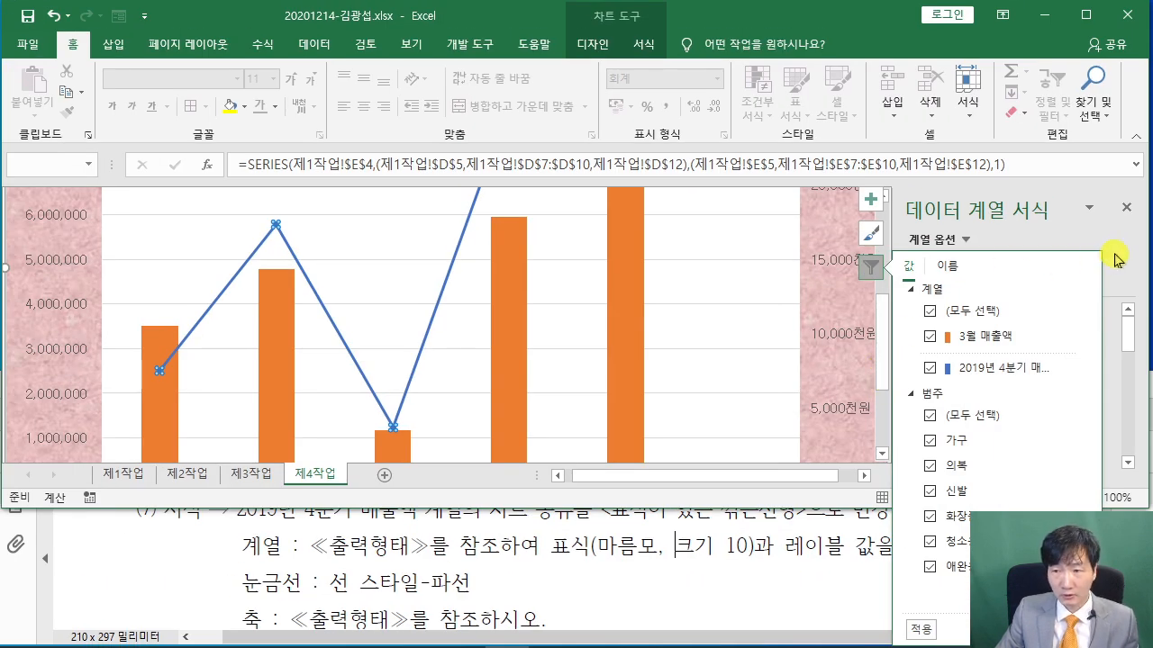
{"action": "left_click", "coordinate": [281, 229]}
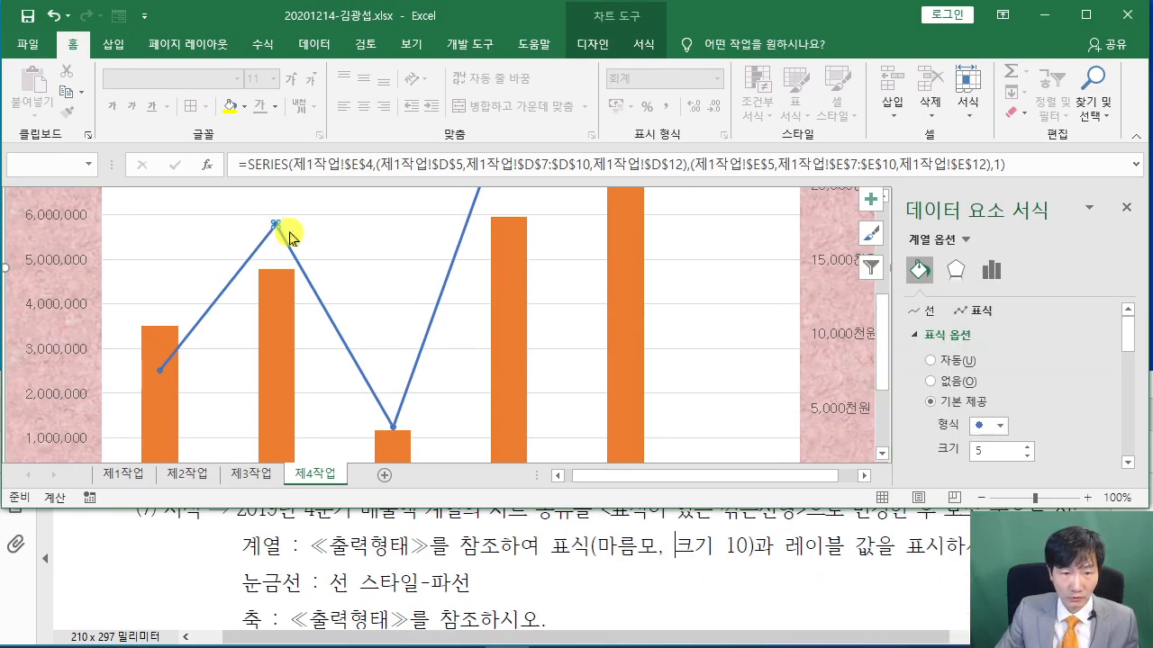
Make the line's built-in markers diamonds at size 10, then check the PDF
{"action": "left_click", "coordinate": [303, 260]}
{"action": "left_click", "coordinate": [277, 229]}
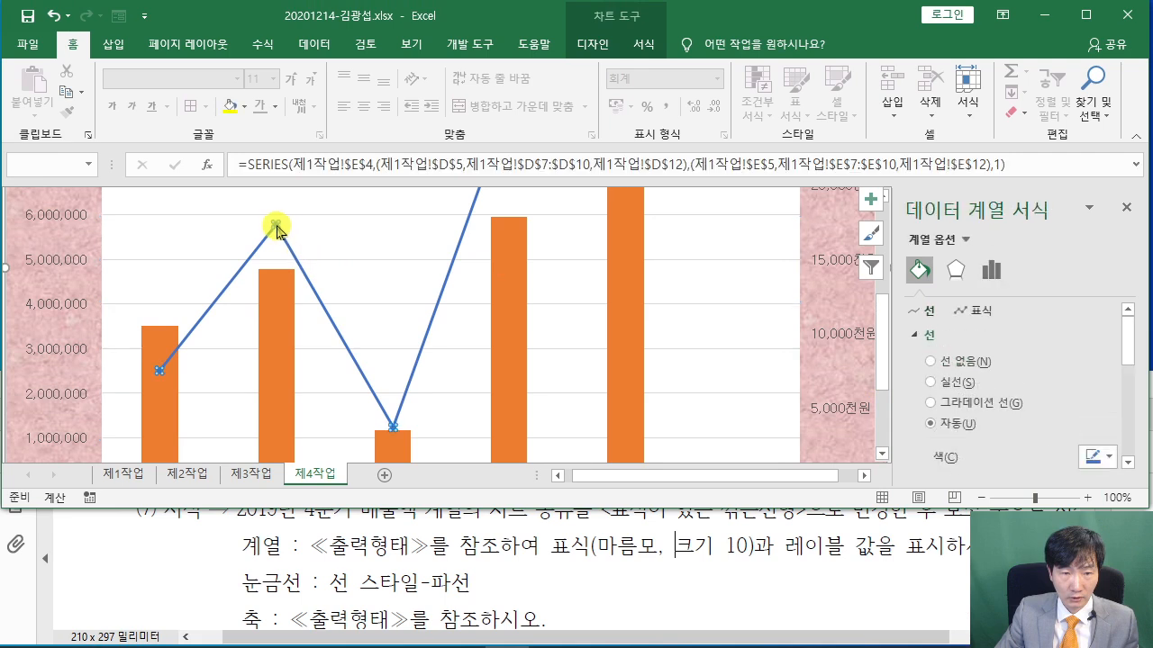
{"action": "left_click", "coordinate": [980, 312]}
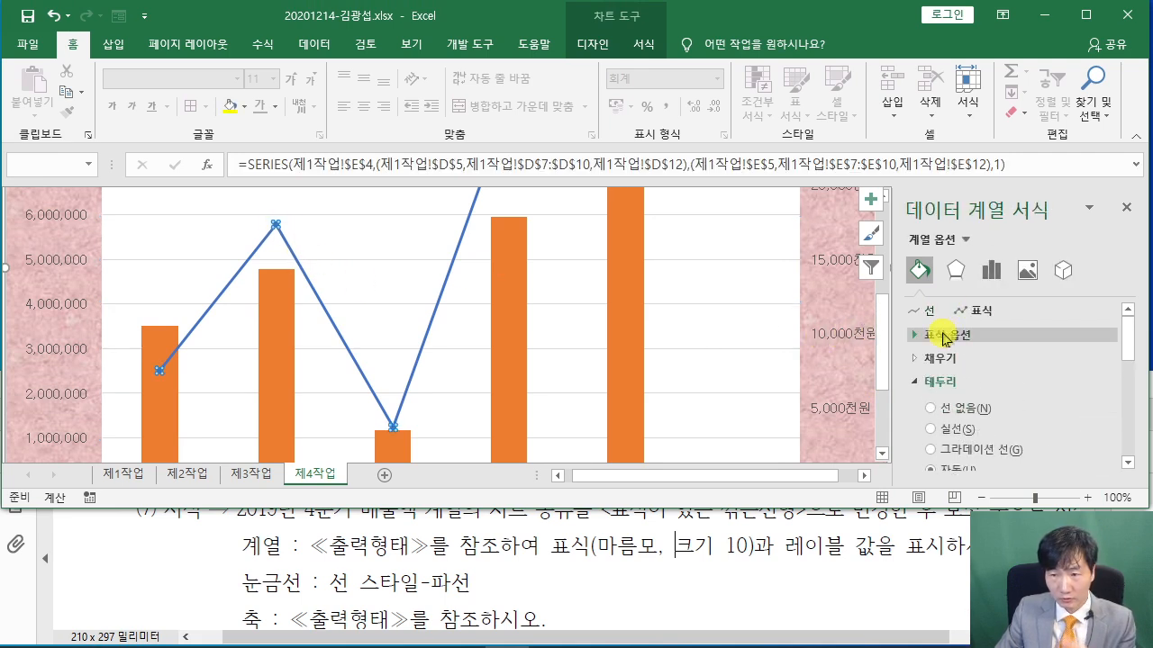
{"action": "left_click", "coordinate": [944, 336]}
{"action": "left_click", "coordinate": [932, 402]}
{"action": "left_click", "coordinate": [998, 426]}
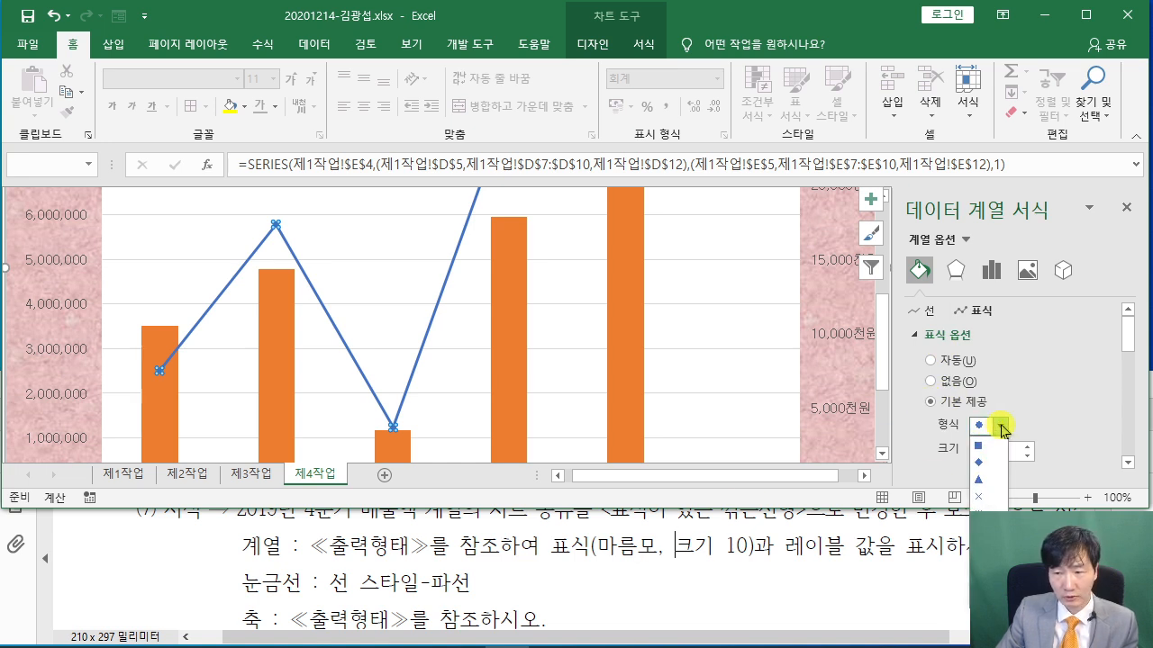
{"action": "left_click", "coordinate": [980, 462]}
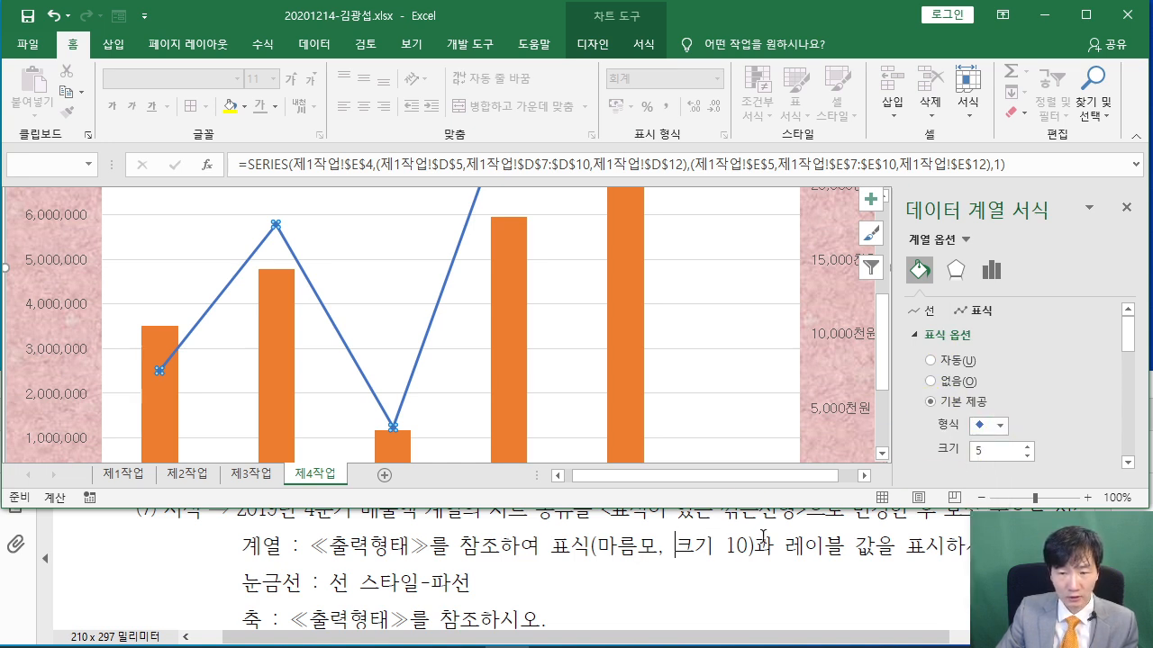
{"action": "left_click_drag", "start_coordinate": [994, 452], "coordinate": [912, 459]}
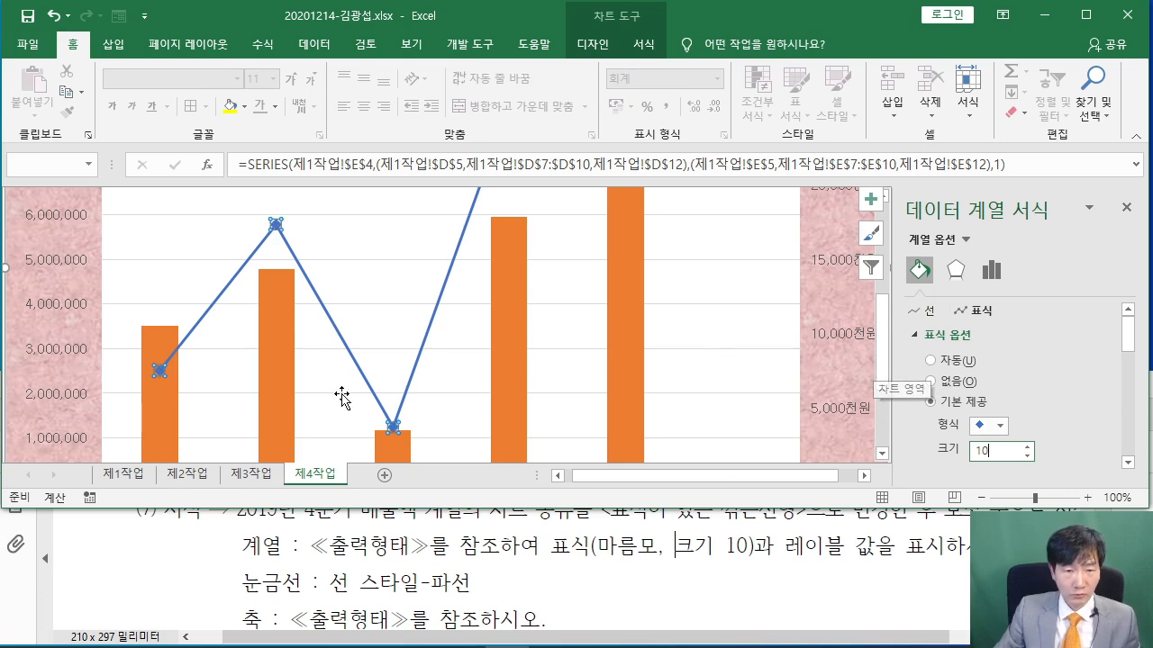
{"action": "left_click", "coordinate": [382, 548]}
{"action": "scroll", "coordinate": [584, 526], "scroll_direction": "down", "scroll_amount": 1}
{"action": "scroll", "coordinate": [584, 525], "scroll_direction": "down", "scroll_amount": 5}
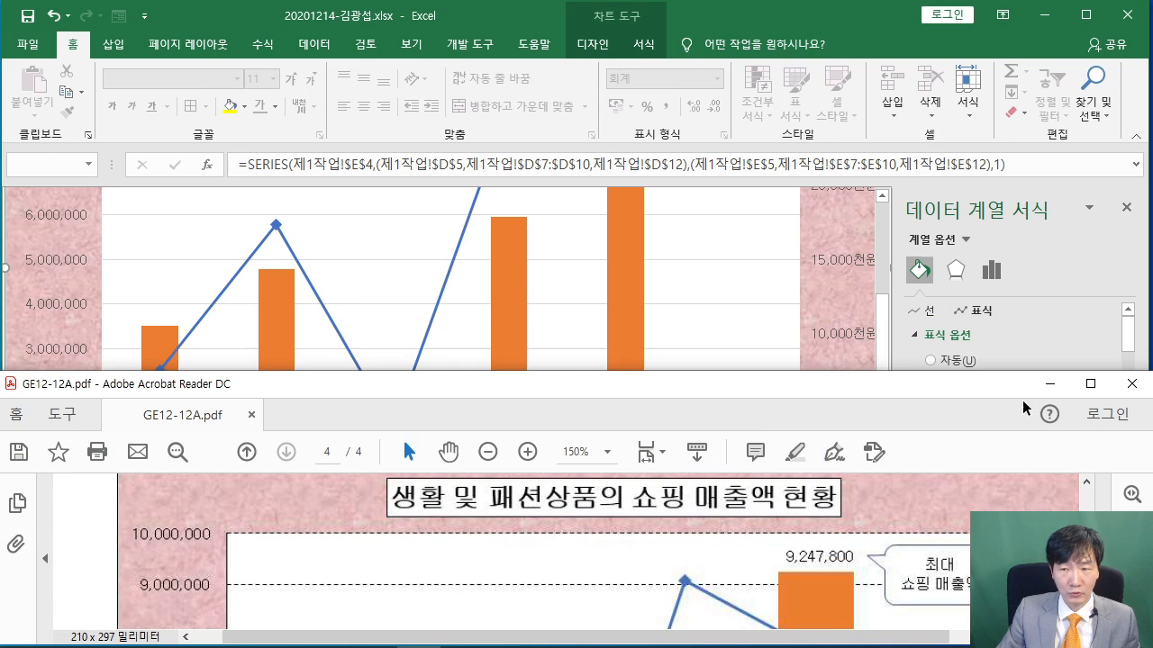
Maximize the PDF to study the sample chart
{"action": "left_click", "coordinate": [1090, 383]}
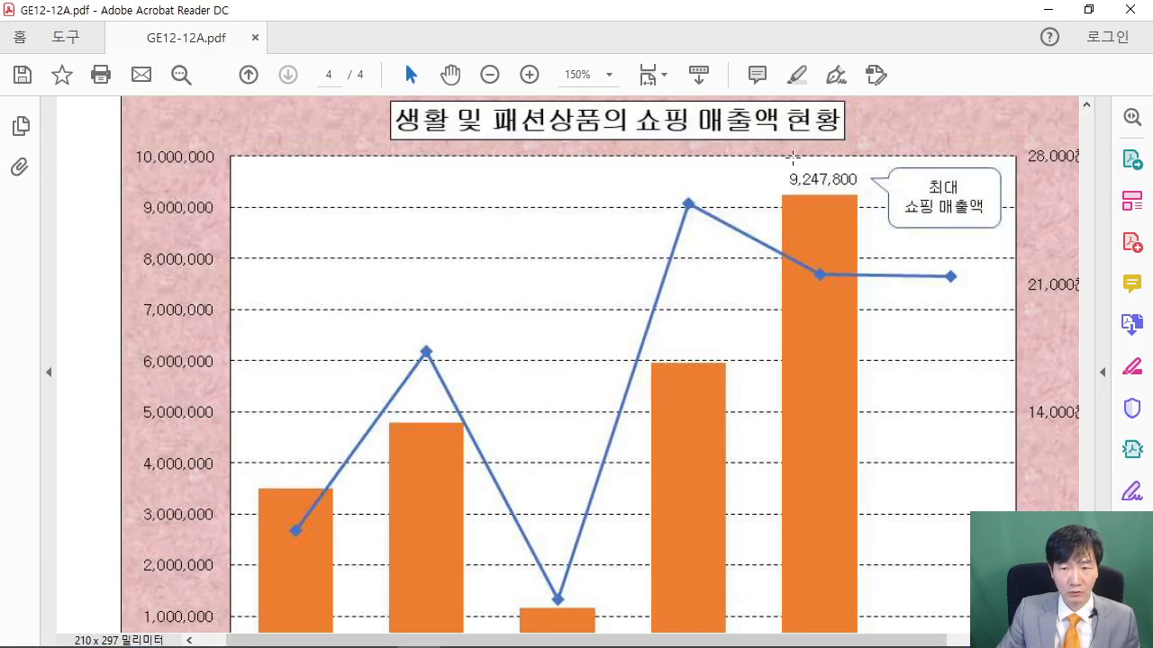
{"action": "scroll", "coordinate": [858, 363], "scroll_direction": "down", "scroll_amount": 4}
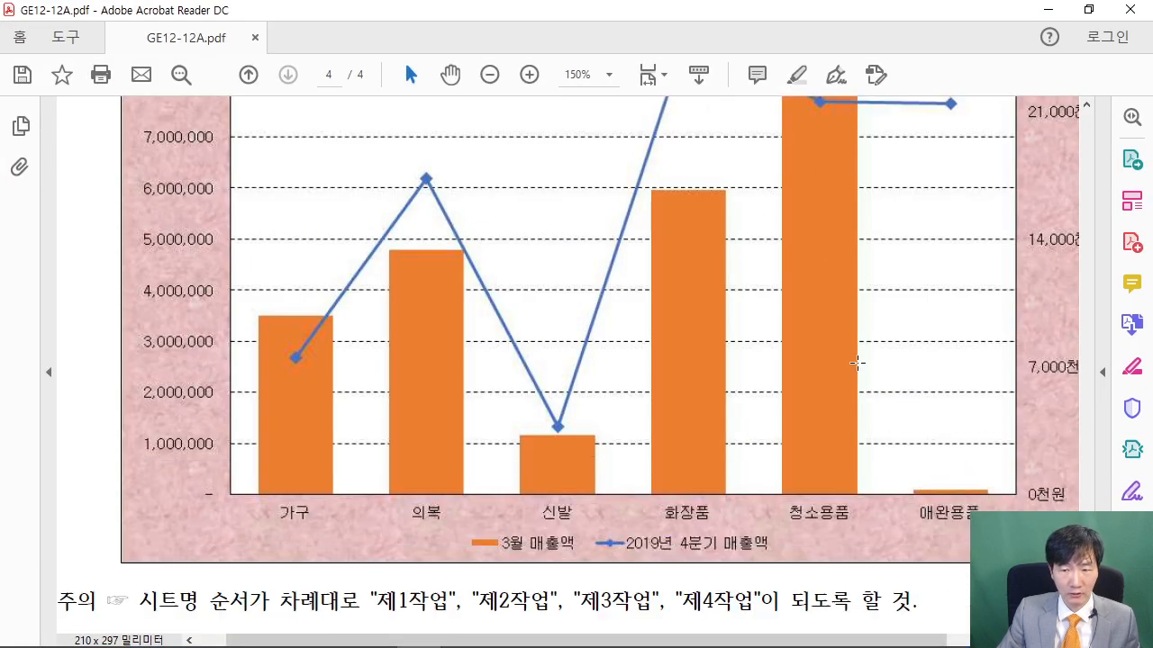
{"action": "scroll", "coordinate": [844, 464], "scroll_direction": "up", "scroll_amount": 7}
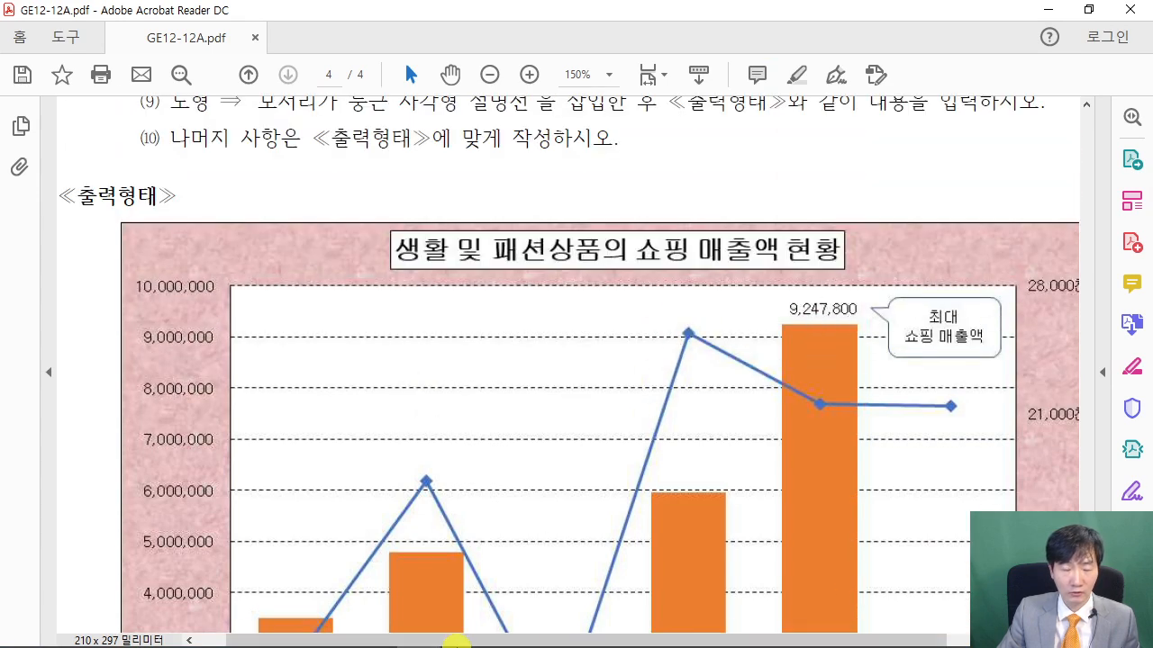
Add a data label to the tallest 3월 매출액 bar, 청소용품, showing 9,247,800
{"action": "mouse_move", "coordinate": [456, 643]}
{"action": "mouse_move", "coordinate": [502, 630]}
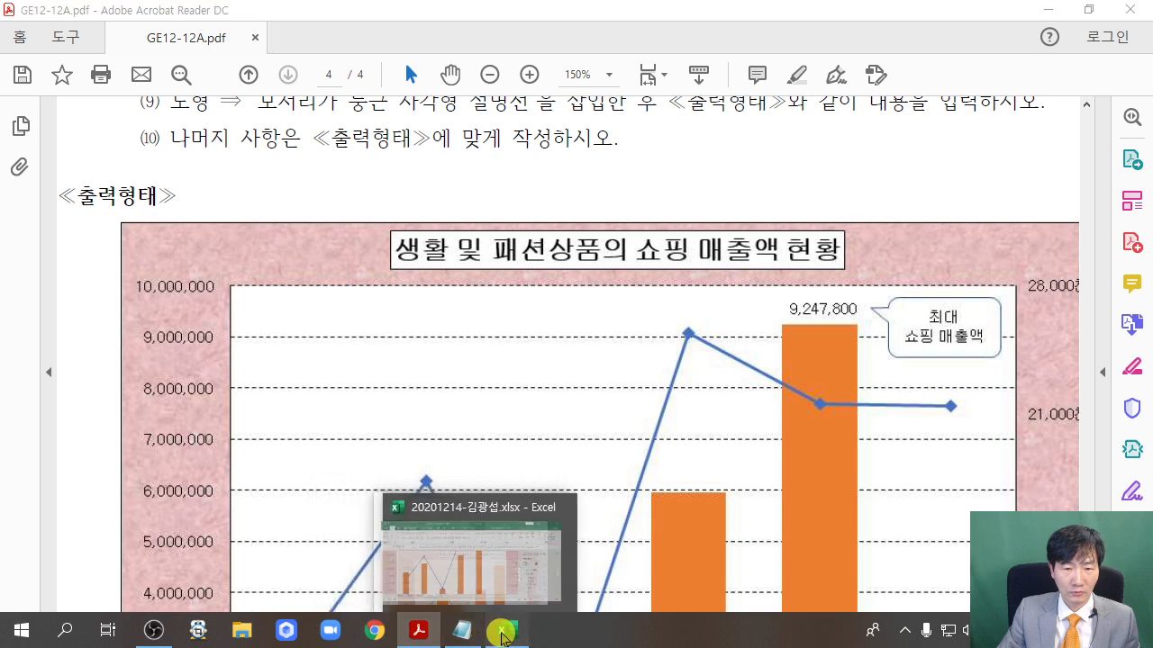
{"action": "left_click", "coordinate": [522, 479]}
{"action": "scroll", "coordinate": [631, 360], "scroll_direction": "up", "scroll_amount": 2}
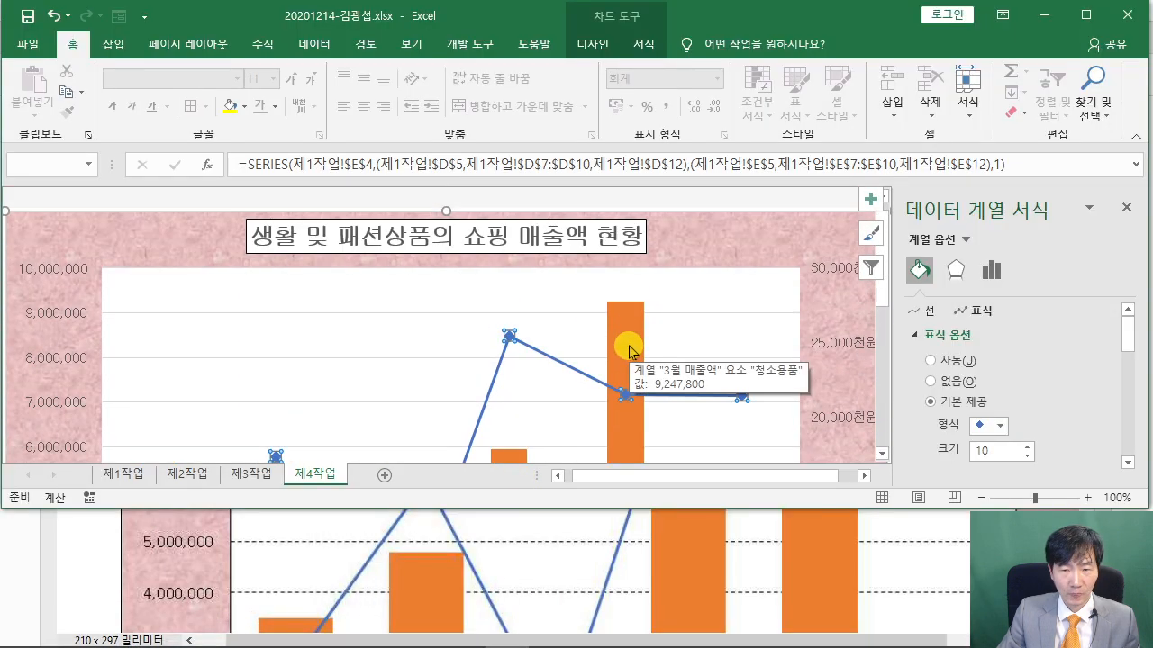
{"action": "scroll", "coordinate": [625, 343], "scroll_direction": "down", "scroll_amount": 7}
{"action": "scroll", "coordinate": [648, 385], "scroll_direction": "up", "scroll_amount": 5}
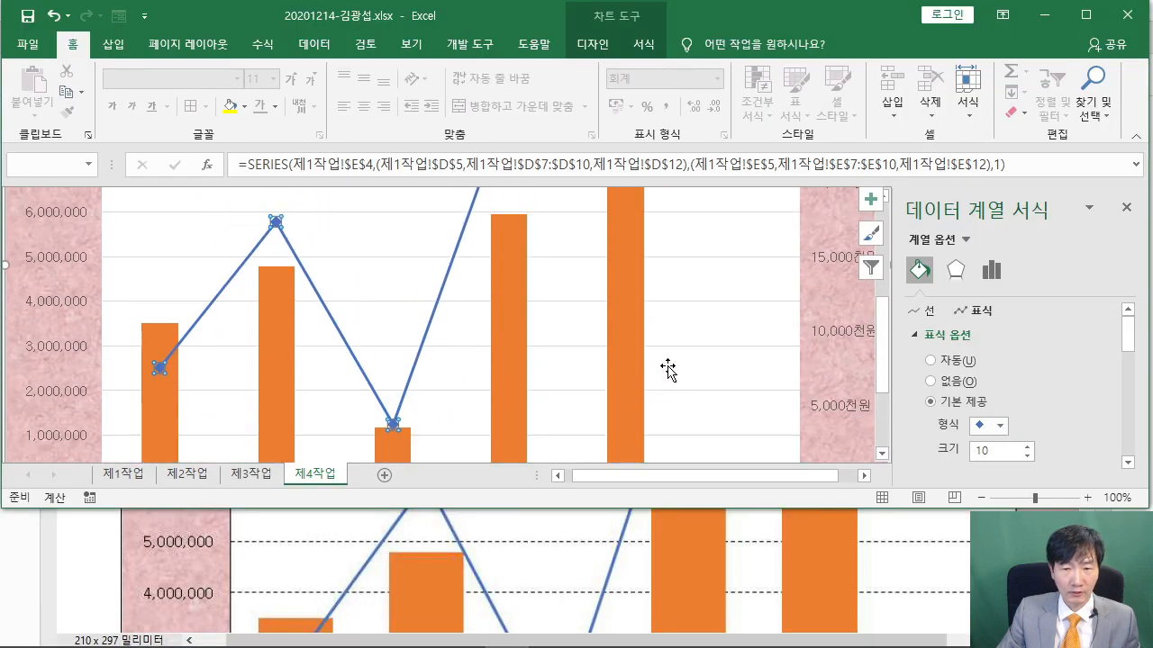
{"action": "left_click", "coordinate": [632, 270]}
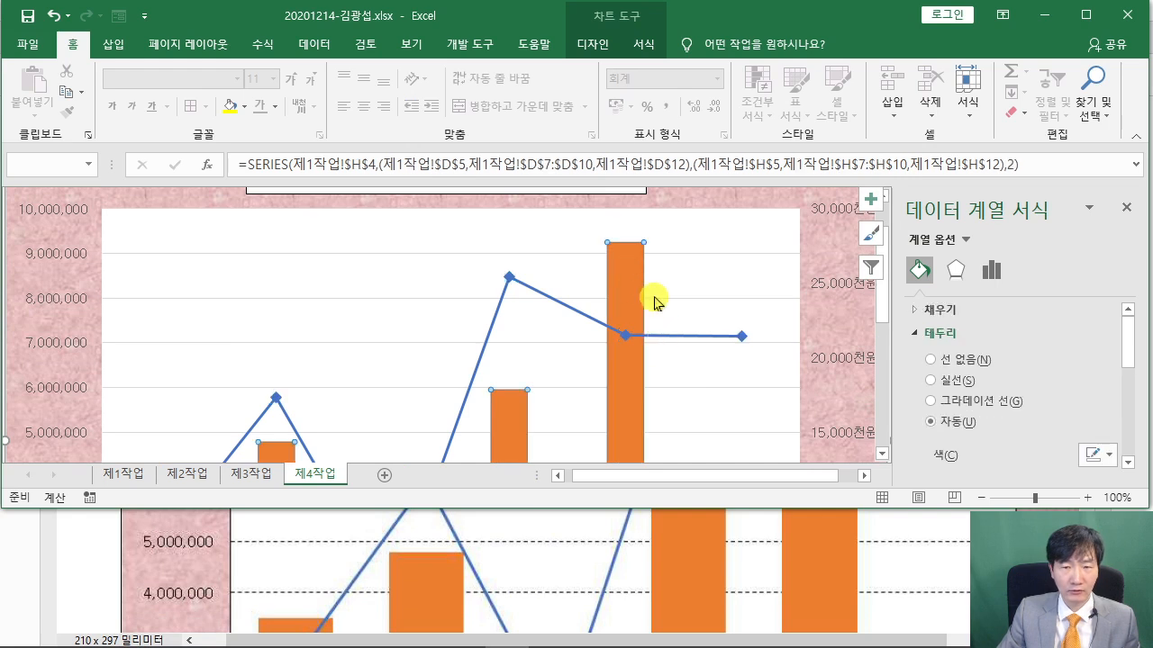
{"action": "left_click", "coordinate": [632, 267]}
{"action": "right_click", "coordinate": [633, 267]}
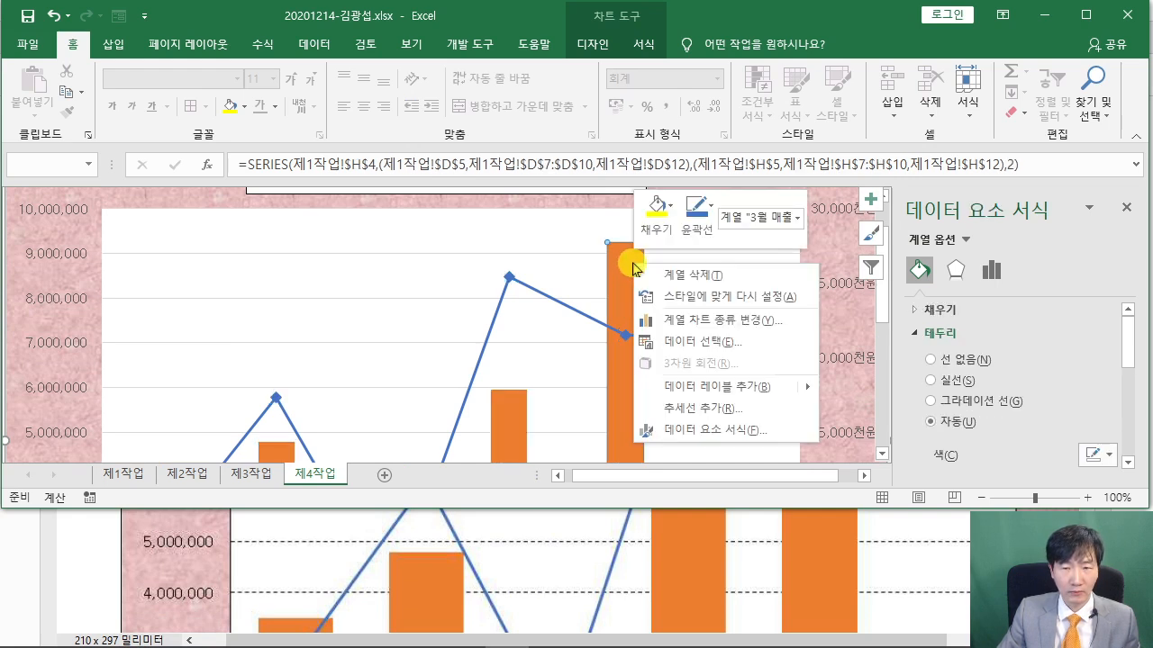
{"action": "left_click", "coordinate": [727, 392]}
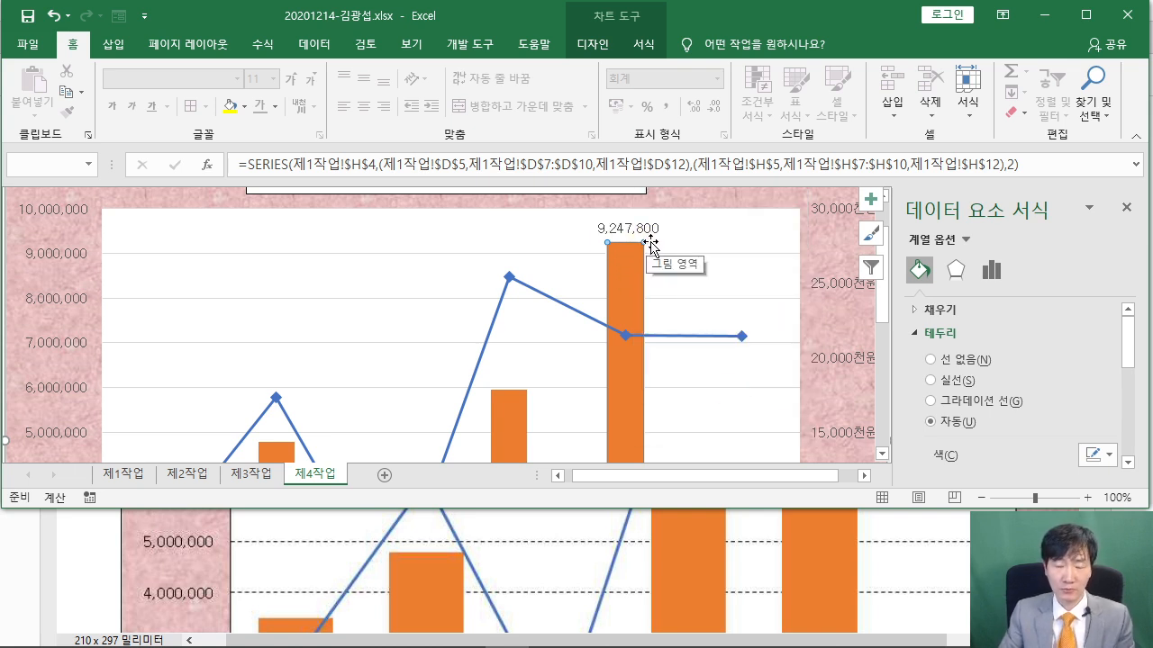
{"action": "left_click", "coordinate": [564, 559]}
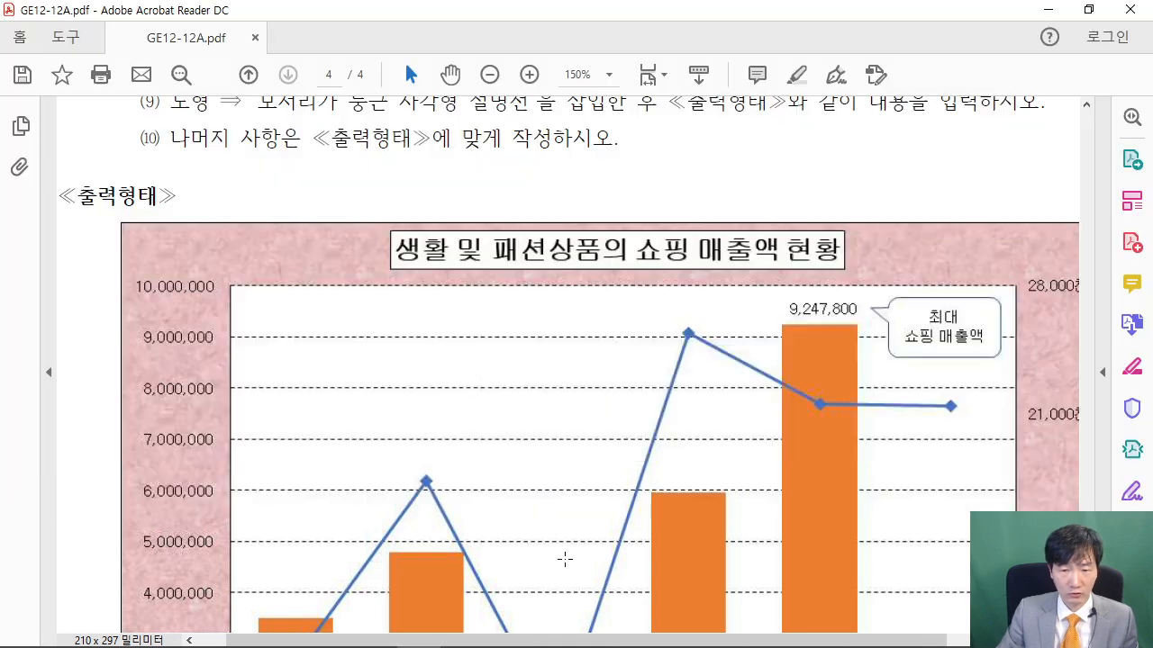
Restore the PDF window and mark its gridline instruction
{"action": "scroll", "coordinate": [571, 559], "scroll_direction": "up", "scroll_amount": 4}
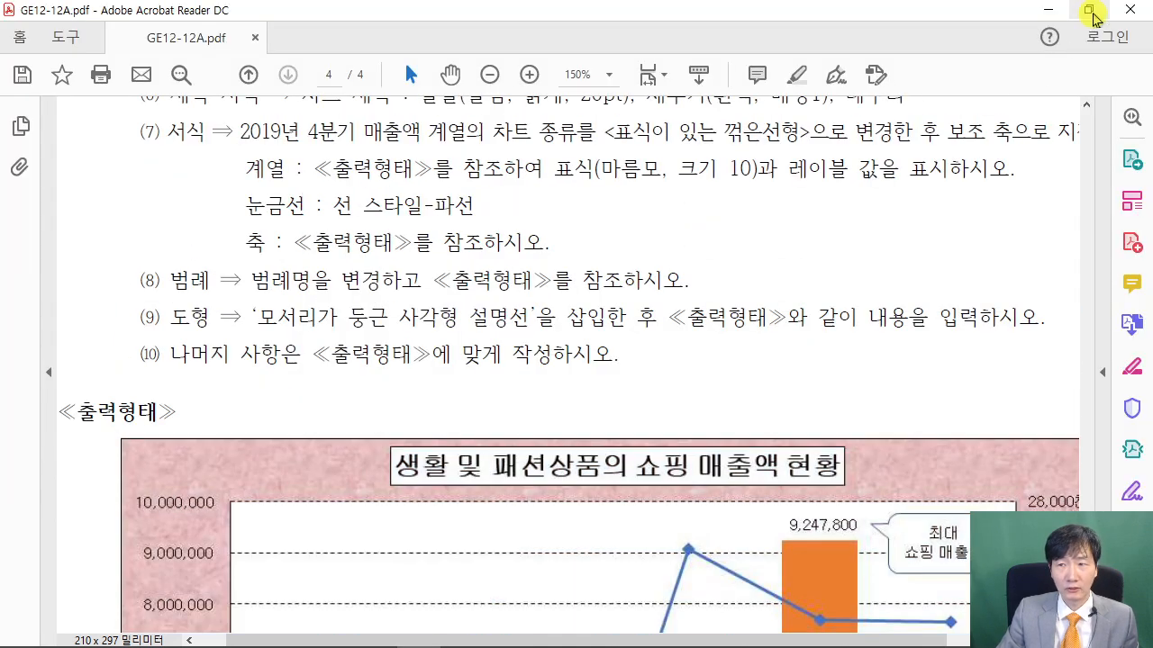
{"action": "left_click", "coordinate": [1089, 10]}
{"action": "scroll", "coordinate": [439, 566], "scroll_direction": "down", "scroll_amount": 1}
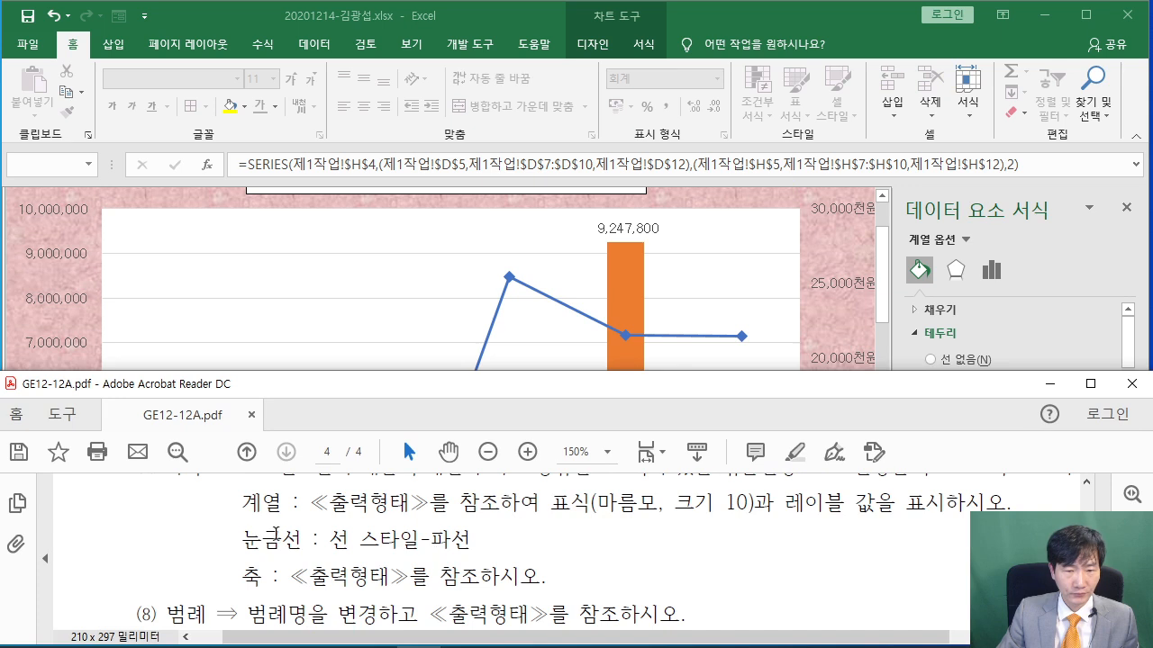
{"action": "left_click_drag", "start_coordinate": [260, 536], "coordinate": [508, 544]}
{"action": "left_click", "coordinate": [449, 551]}
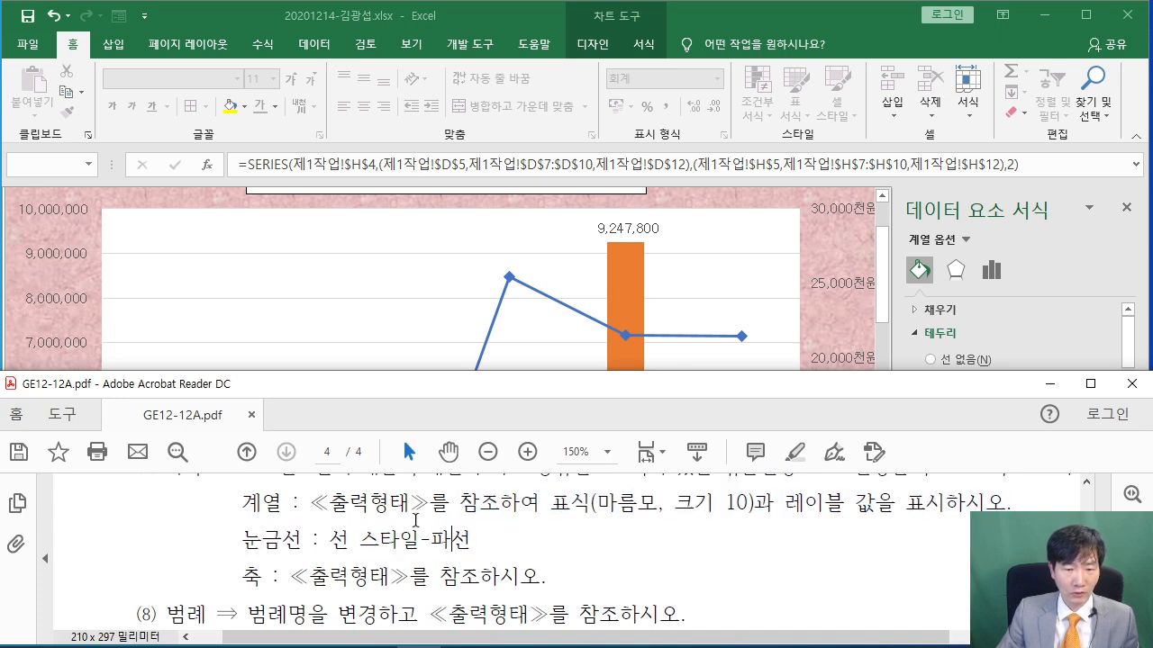
Make the chart's major gridlines solid dashed lines
{"action": "left_click", "coordinate": [226, 270]}
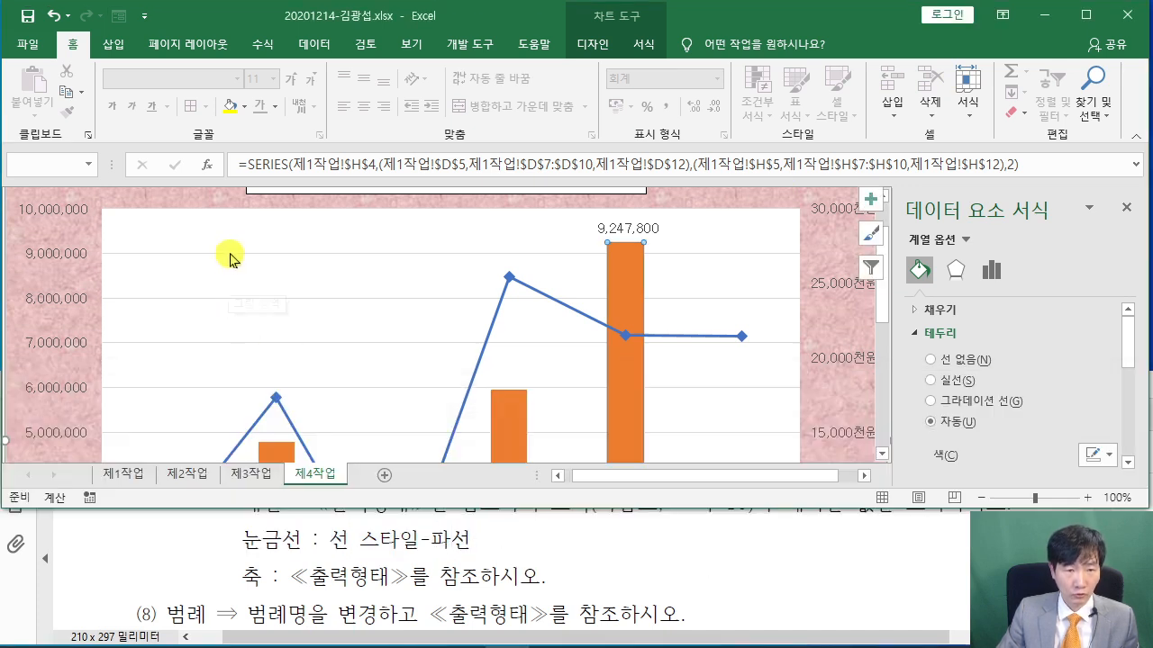
{"action": "left_click", "coordinate": [230, 257]}
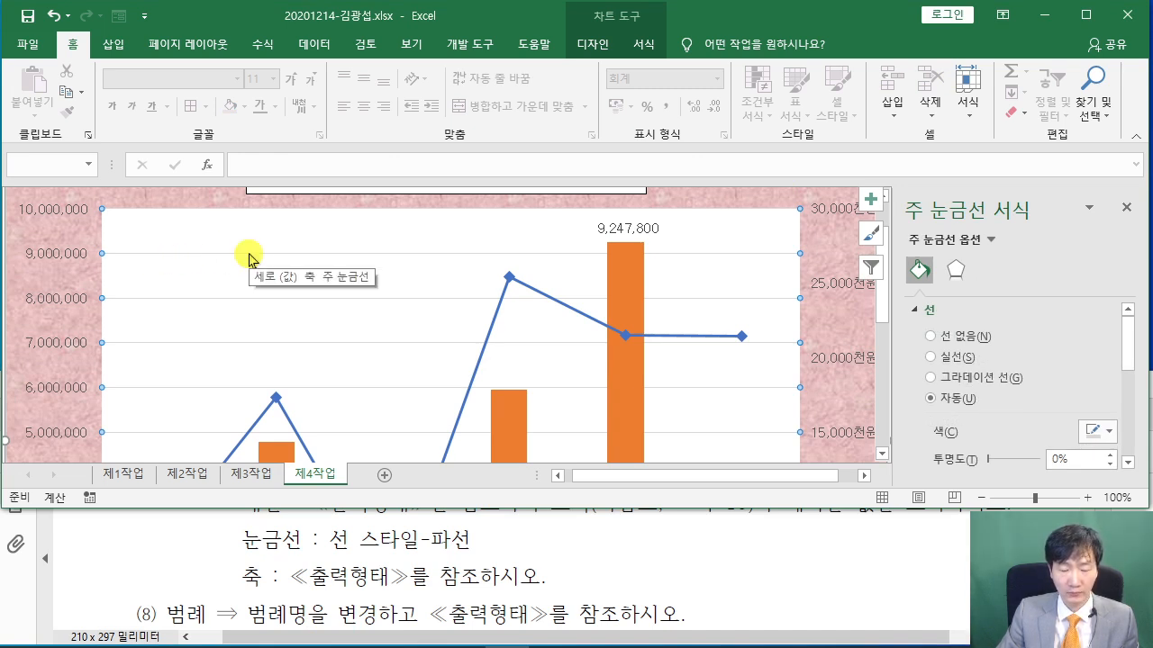
{"action": "left_click", "coordinate": [933, 358]}
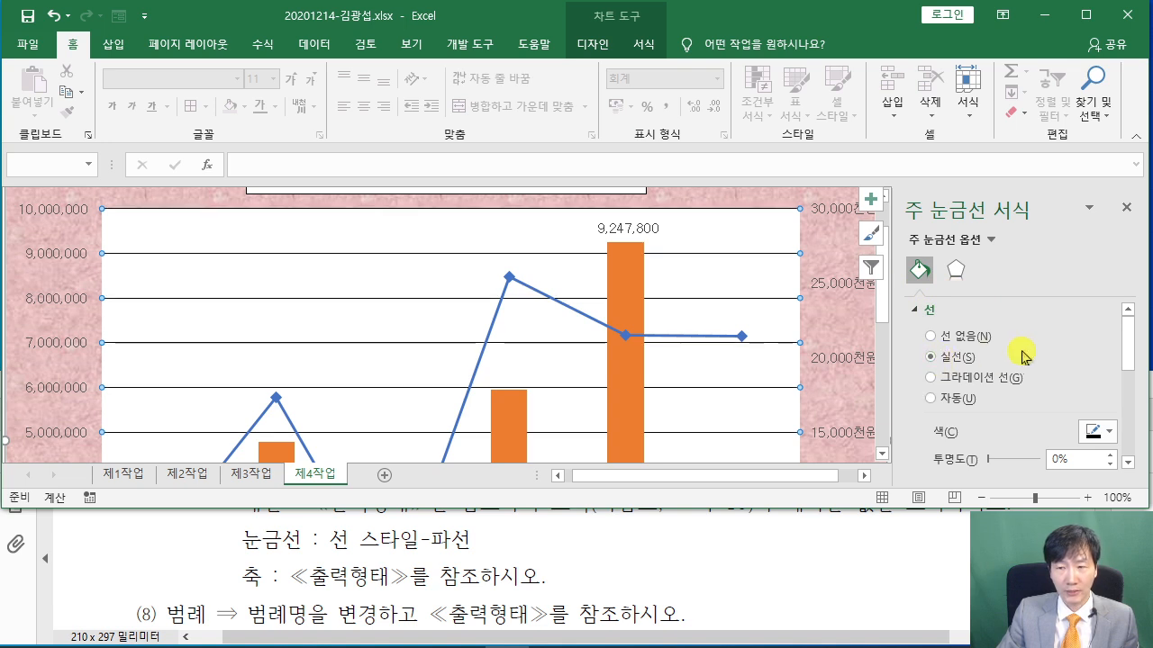
{"action": "scroll", "coordinate": [1023, 356], "scroll_direction": "down", "scroll_amount": 4}
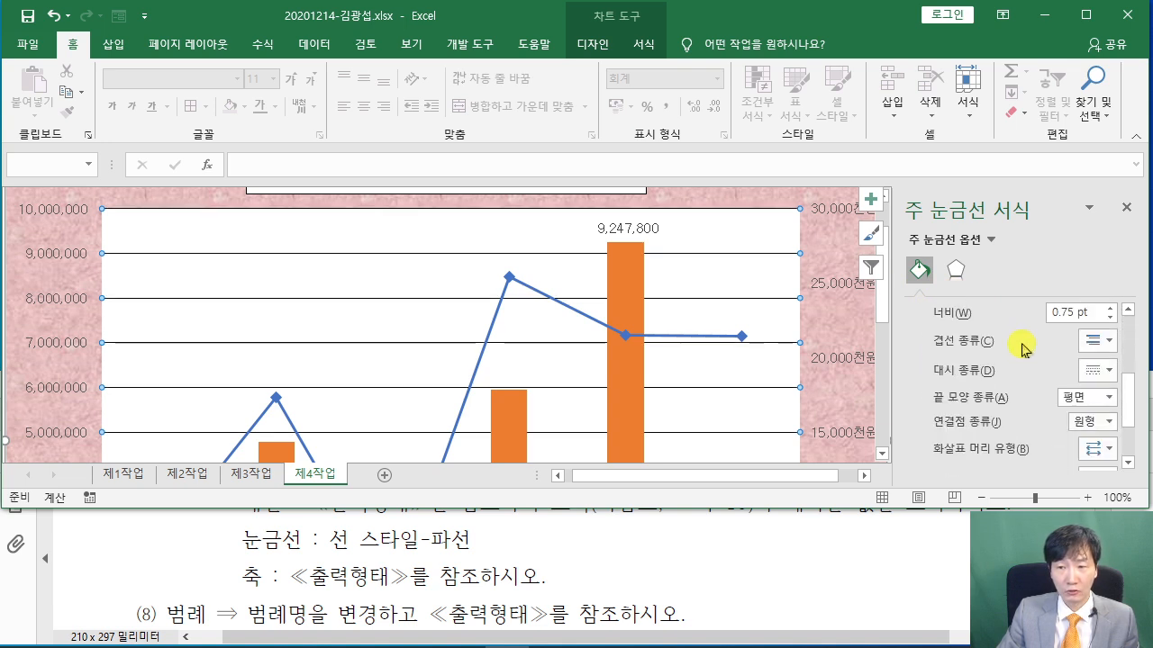
{"action": "scroll", "coordinate": [983, 356], "scroll_direction": "down", "scroll_amount": 1}
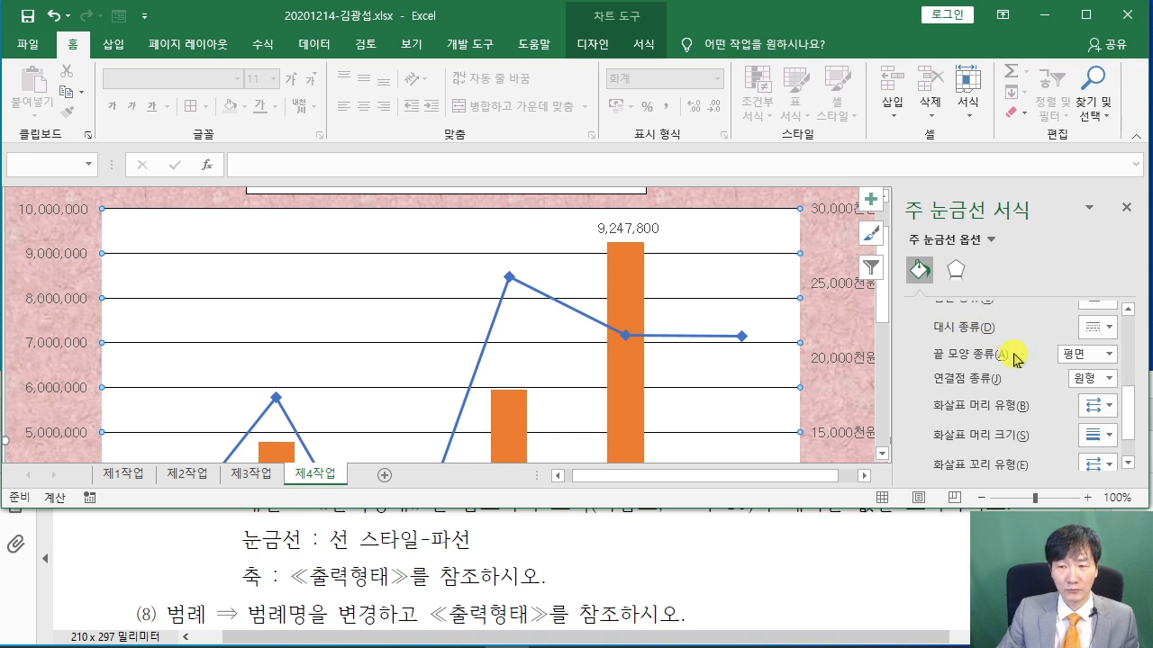
{"action": "left_click", "coordinate": [1106, 328]}
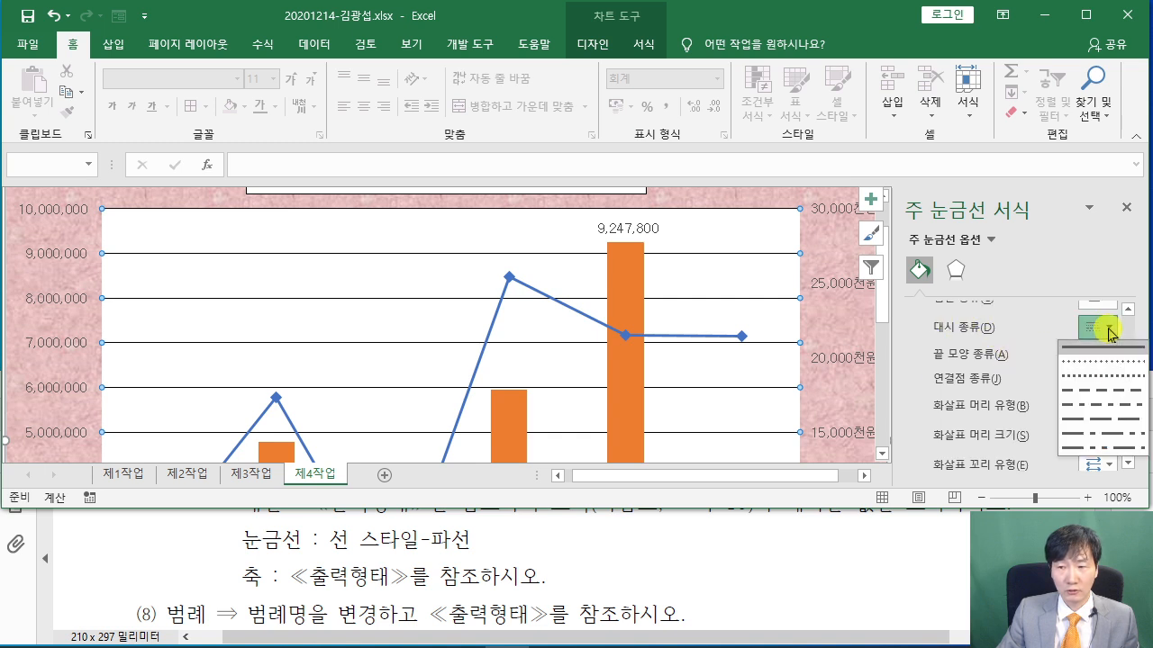
{"action": "left_click", "coordinate": [1090, 390]}
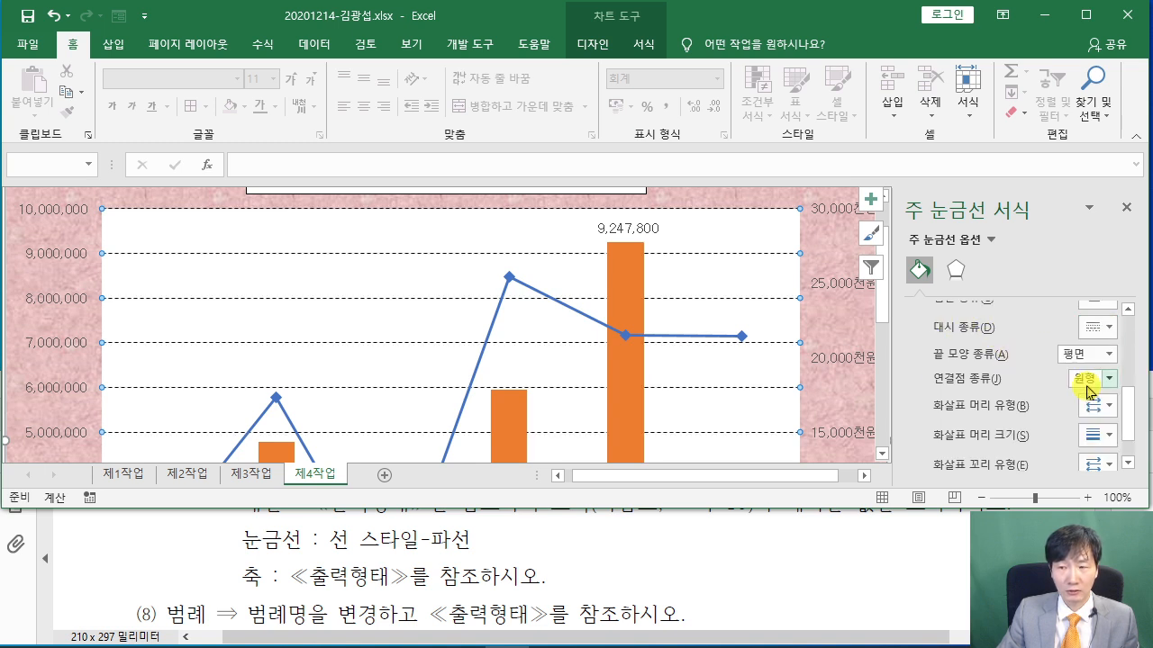
Leave the dash style unchanged and dock the reference PDF to the left half
{"action": "scroll", "coordinate": [1027, 365], "scroll_direction": "up", "scroll_amount": 5}
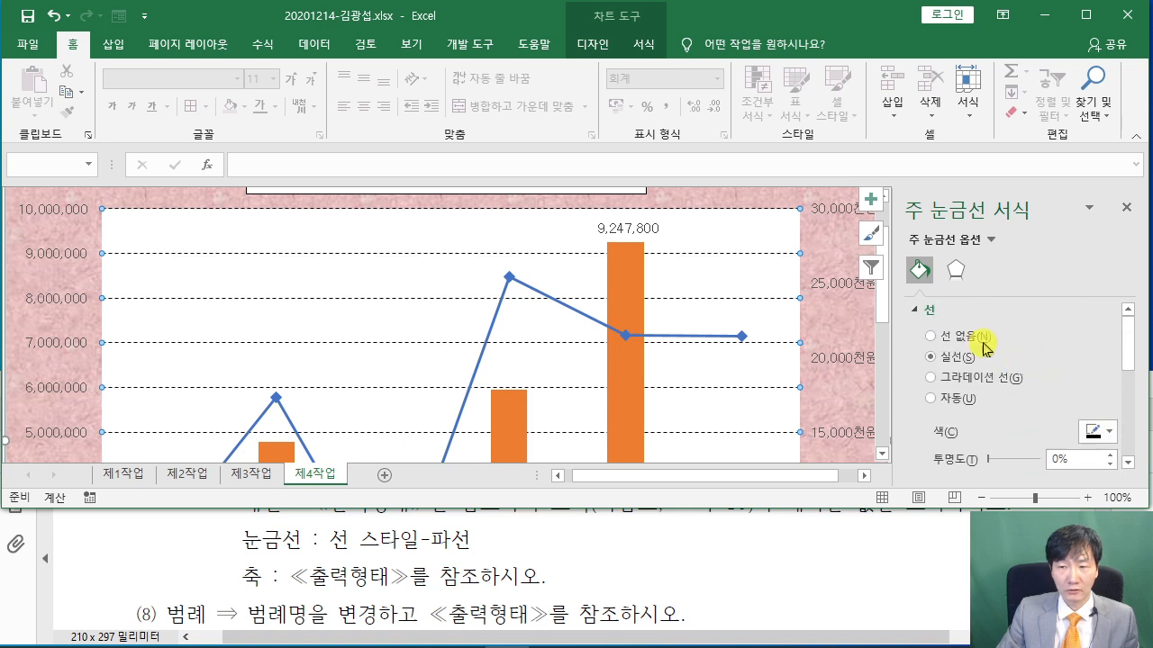
{"action": "scroll", "coordinate": [1013, 364], "scroll_direction": "down", "scroll_amount": 4}
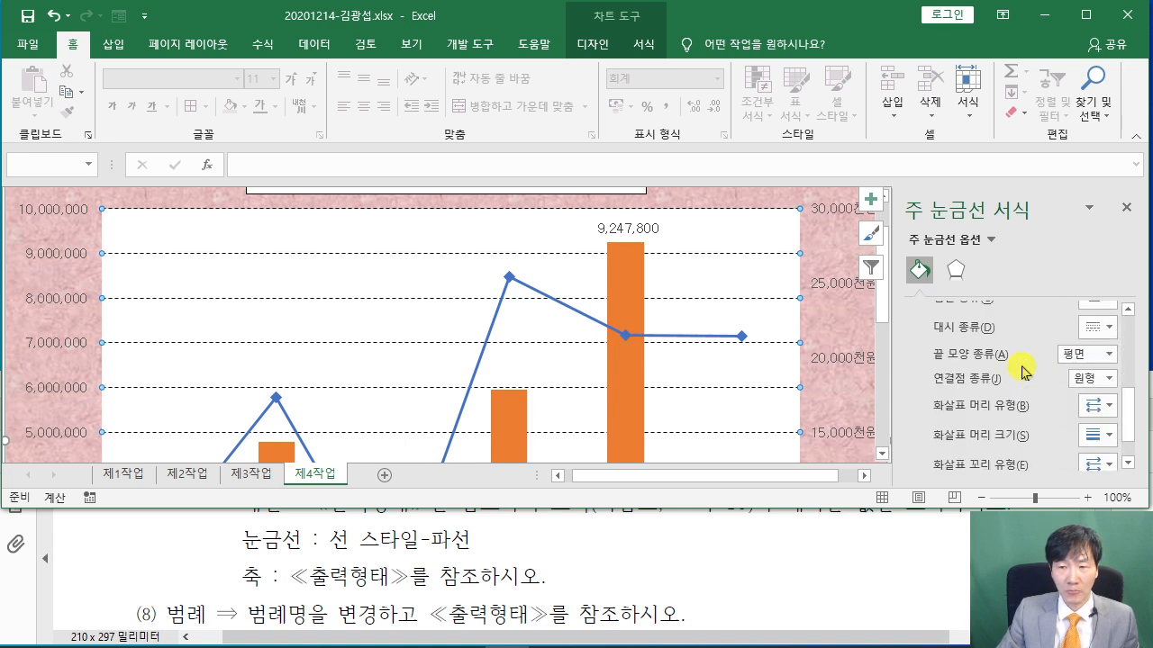
{"action": "left_click", "coordinate": [1097, 327]}
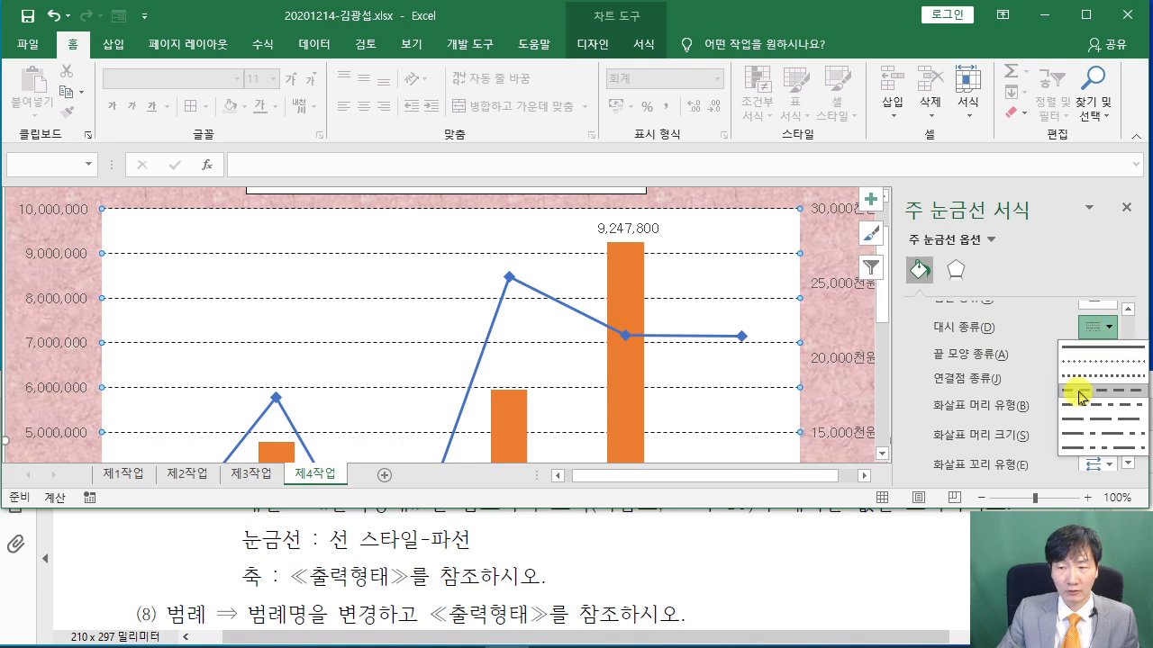
{"action": "left_click", "coordinate": [937, 359]}
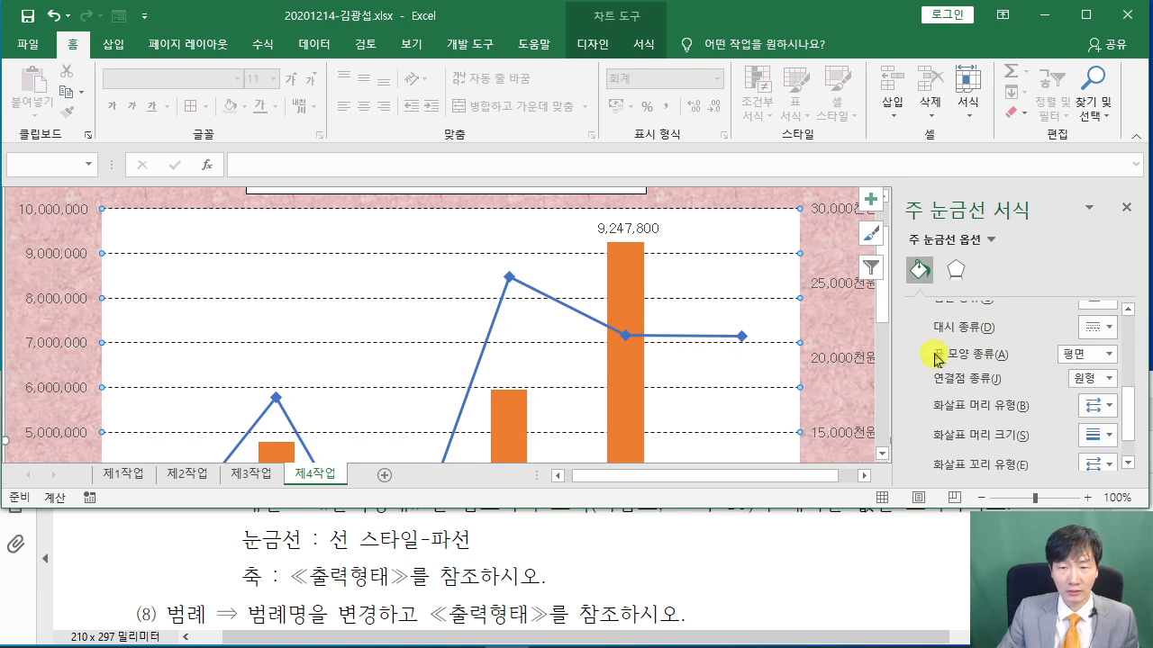
{"action": "left_click", "coordinate": [420, 574]}
{"action": "left_click_drag", "start_coordinate": [287, 389], "coordinate": [0, 426]}
Place Excel in the right half beside the reference PDF and check the sample chart's axis lines
{"action": "left_click", "coordinate": [685, 311]}
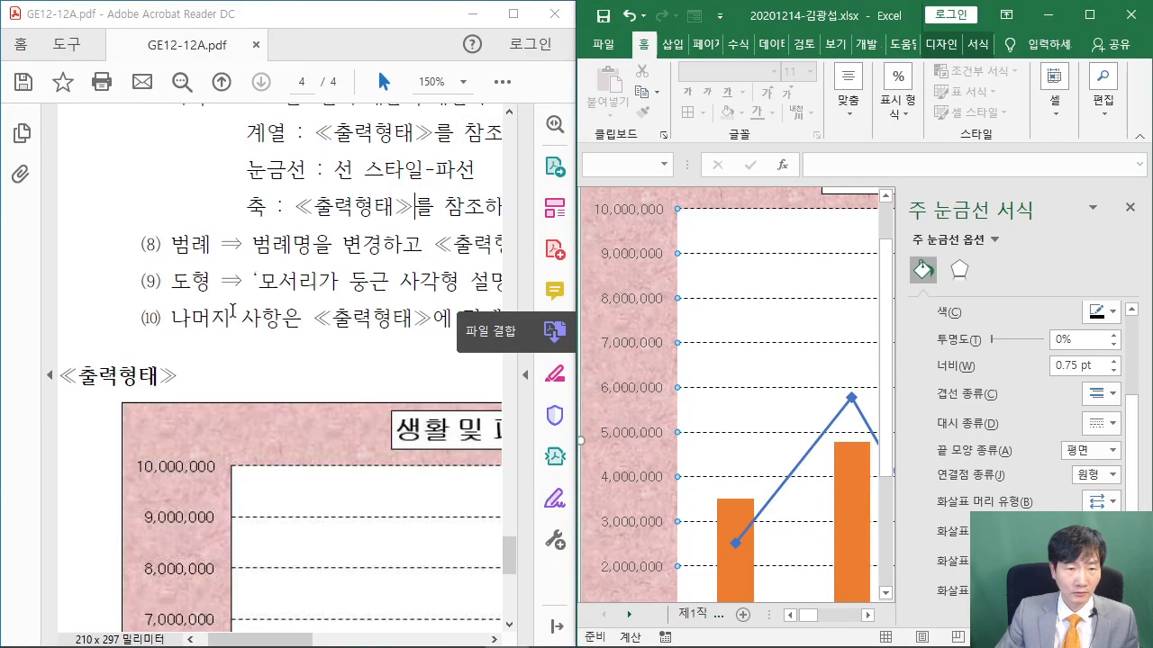
{"action": "scroll", "coordinate": [234, 308], "scroll_direction": "down", "scroll_amount": 3}
{"action": "scroll", "coordinate": [234, 308], "scroll_direction": "down", "scroll_amount": 5}
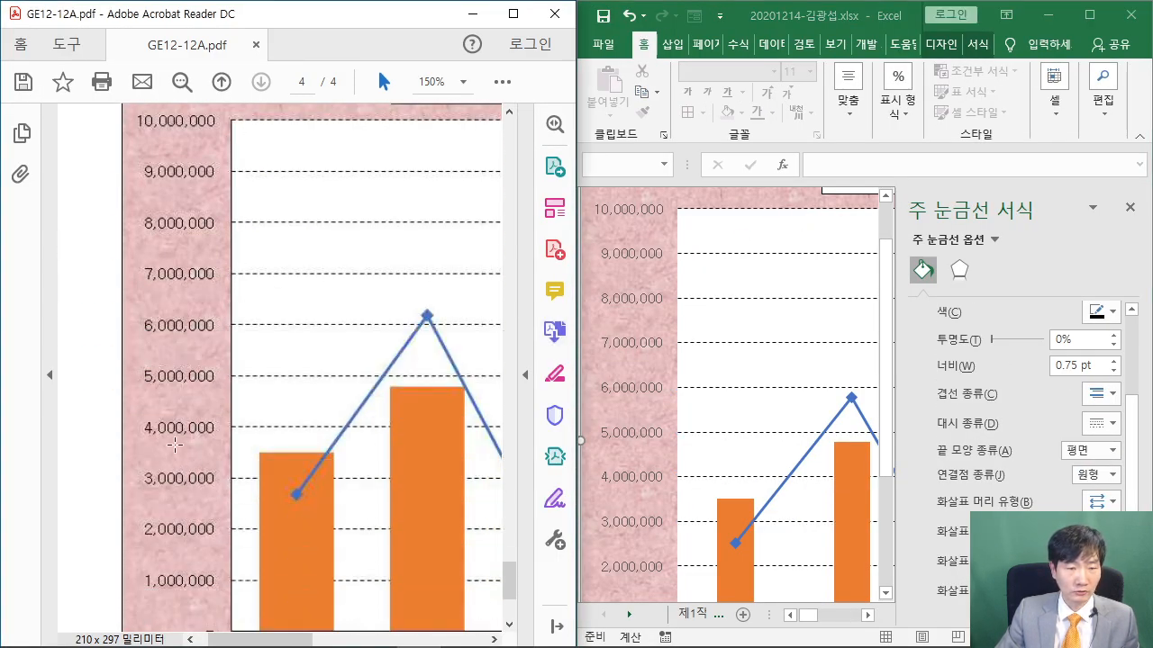
{"action": "scroll", "coordinate": [176, 438], "scroll_direction": "down", "scroll_amount": 2}
{"action": "scroll", "coordinate": [193, 483], "scroll_direction": "up", "scroll_amount": 4}
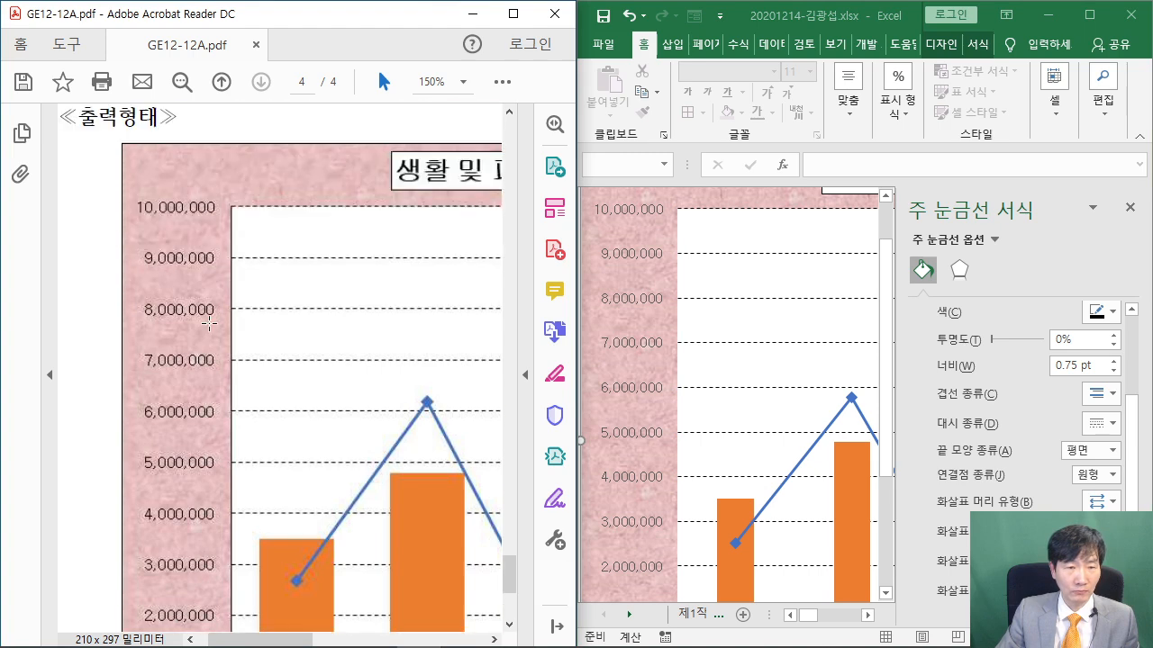
{"action": "scroll", "coordinate": [723, 270], "scroll_direction": "down", "scroll_amount": 1}
{"action": "scroll", "coordinate": [718, 289], "scroll_direction": "down", "scroll_amount": 3}
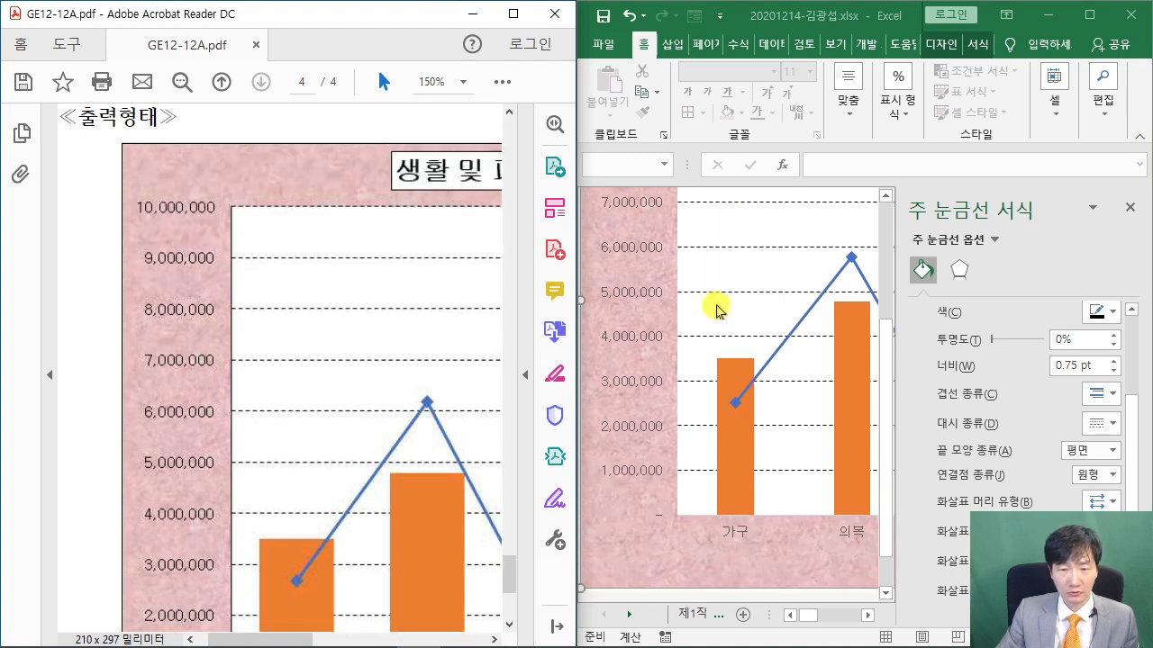
{"action": "scroll", "coordinate": [671, 401], "scroll_direction": "up", "scroll_amount": 3}
{"action": "scroll", "coordinate": [649, 297], "scroll_direction": "up", "scroll_amount": 2}
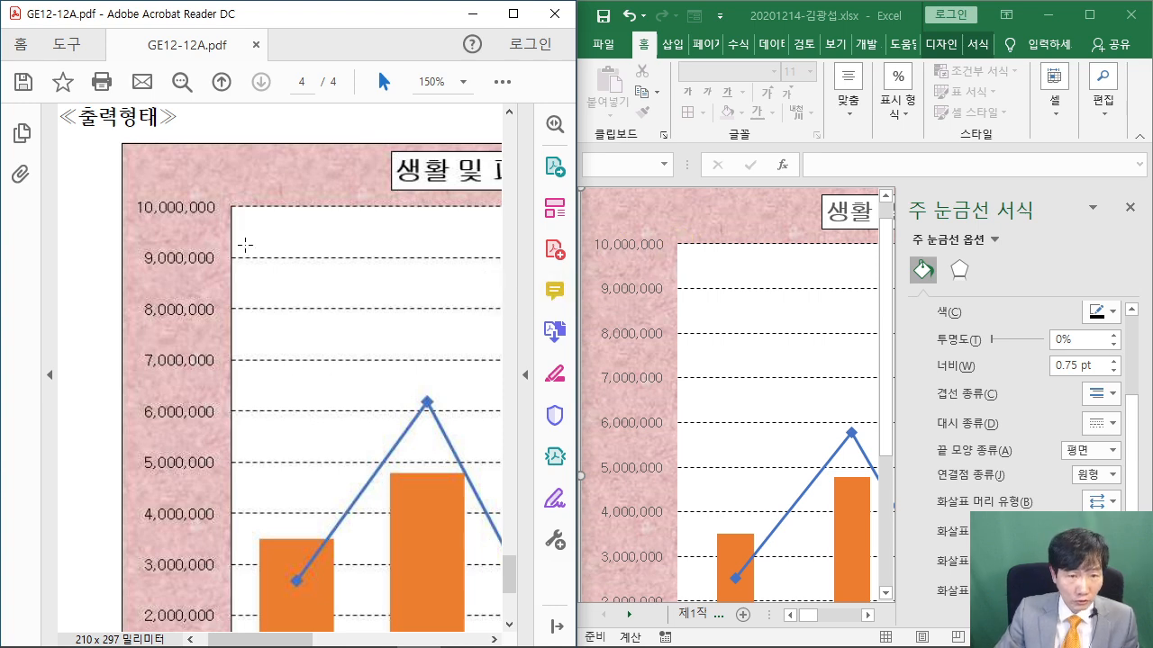
{"action": "left_click_drag", "start_coordinate": [219, 195], "coordinate": [245, 470]}
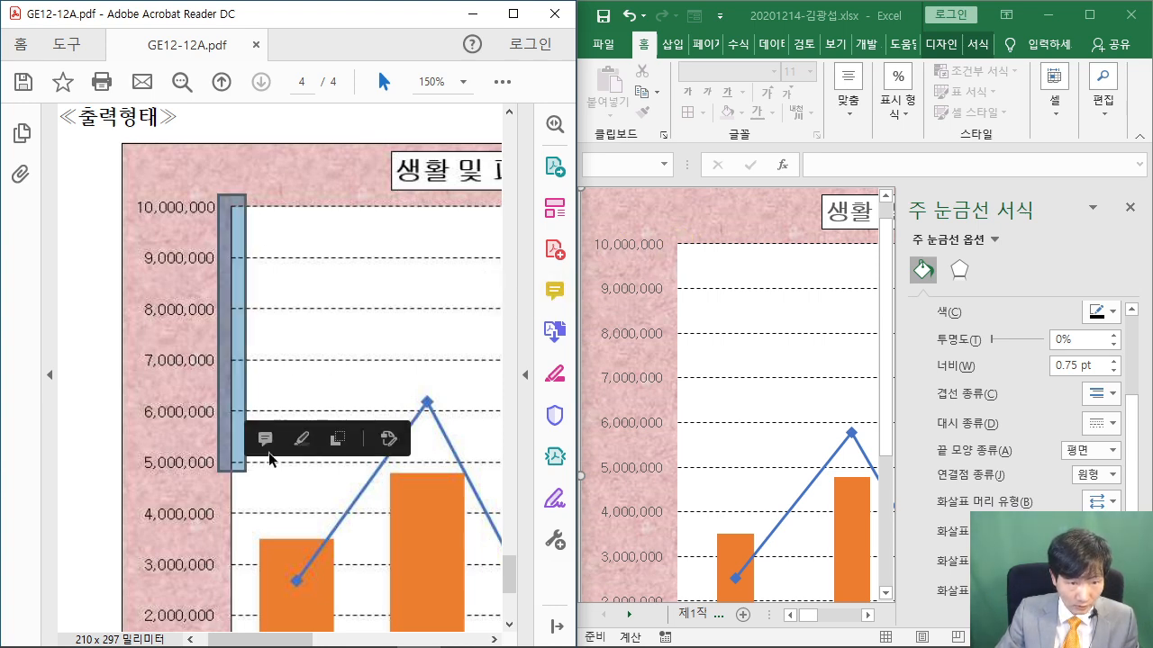
Give the chart's vertical value axis and horizontal category axis solid lines
{"action": "left_click", "coordinate": [646, 293]}
{"action": "left_click", "coordinate": [645, 292]}
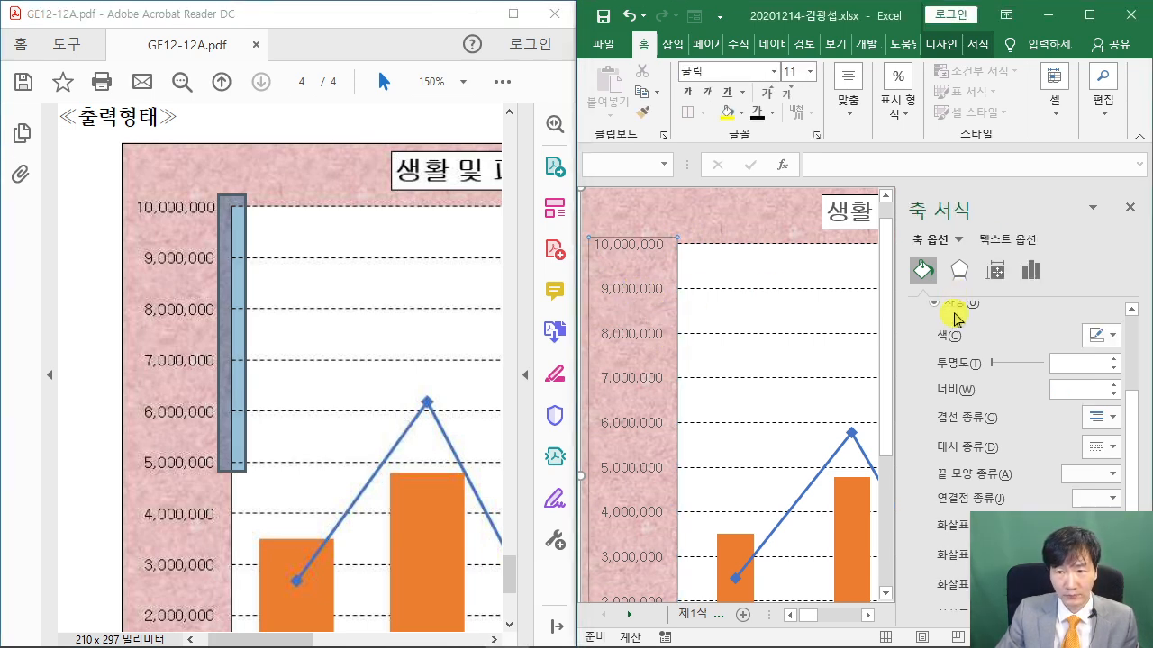
{"action": "scroll", "coordinate": [941, 306], "scroll_direction": "up", "scroll_amount": 3}
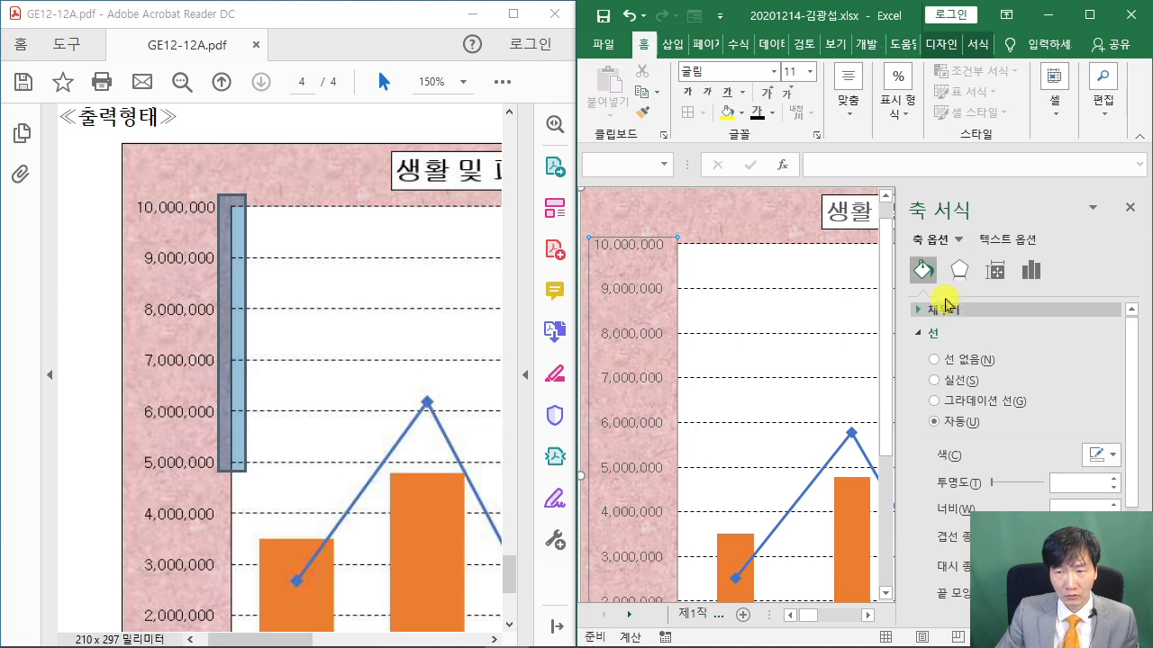
{"action": "left_click", "coordinate": [938, 382]}
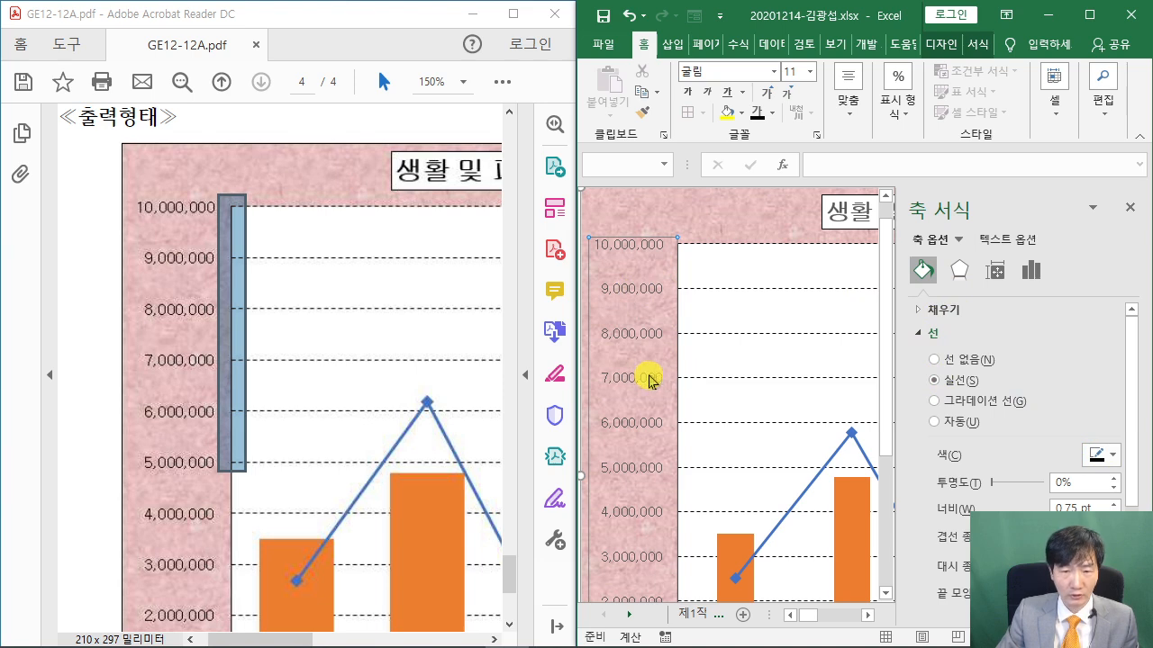
{"action": "scroll", "coordinate": [639, 373], "scroll_direction": "down", "scroll_amount": 5}
{"action": "scroll", "coordinate": [373, 441], "scroll_direction": "down", "scroll_amount": 5}
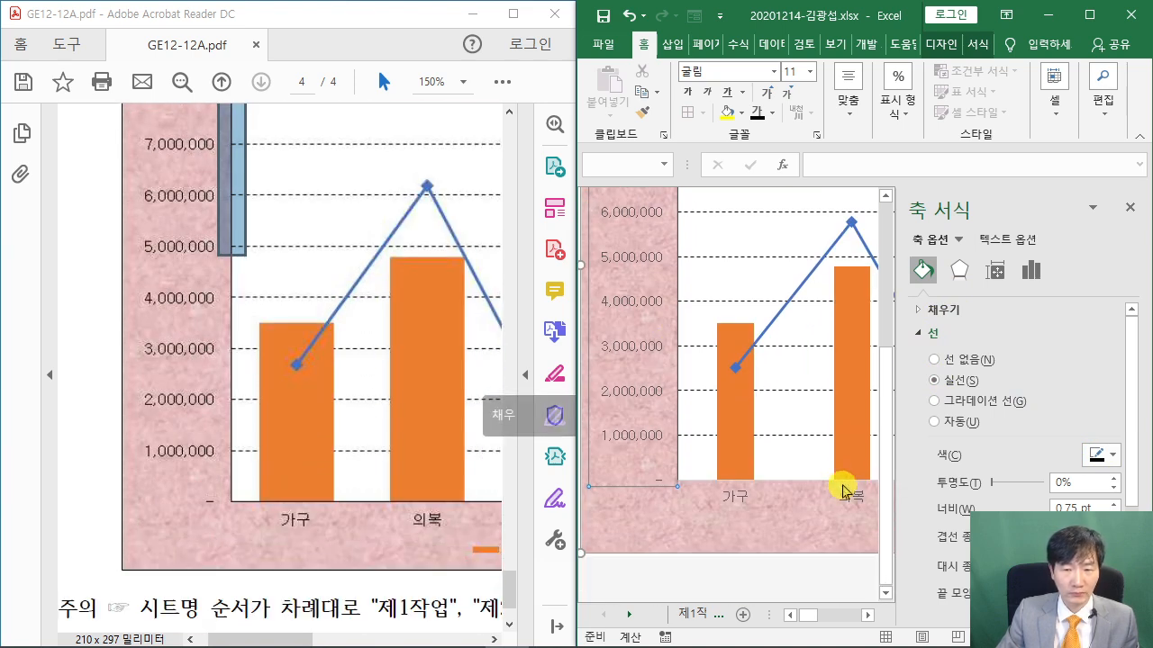
{"action": "left_click", "coordinate": [735, 498]}
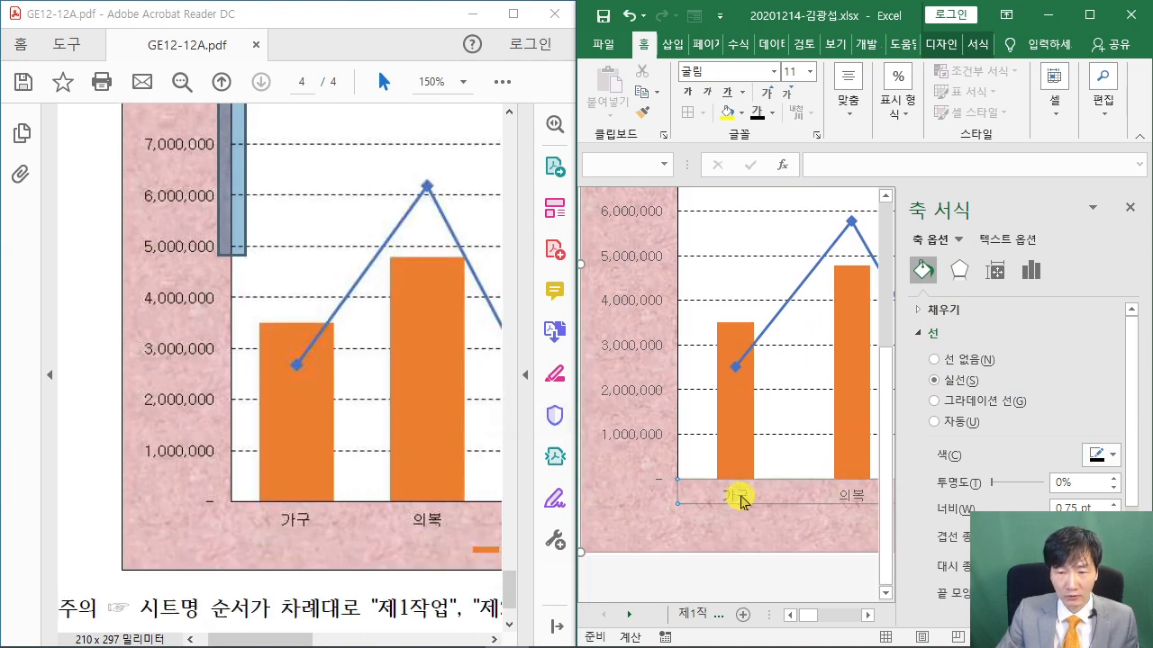
{"action": "left_click", "coordinate": [936, 381]}
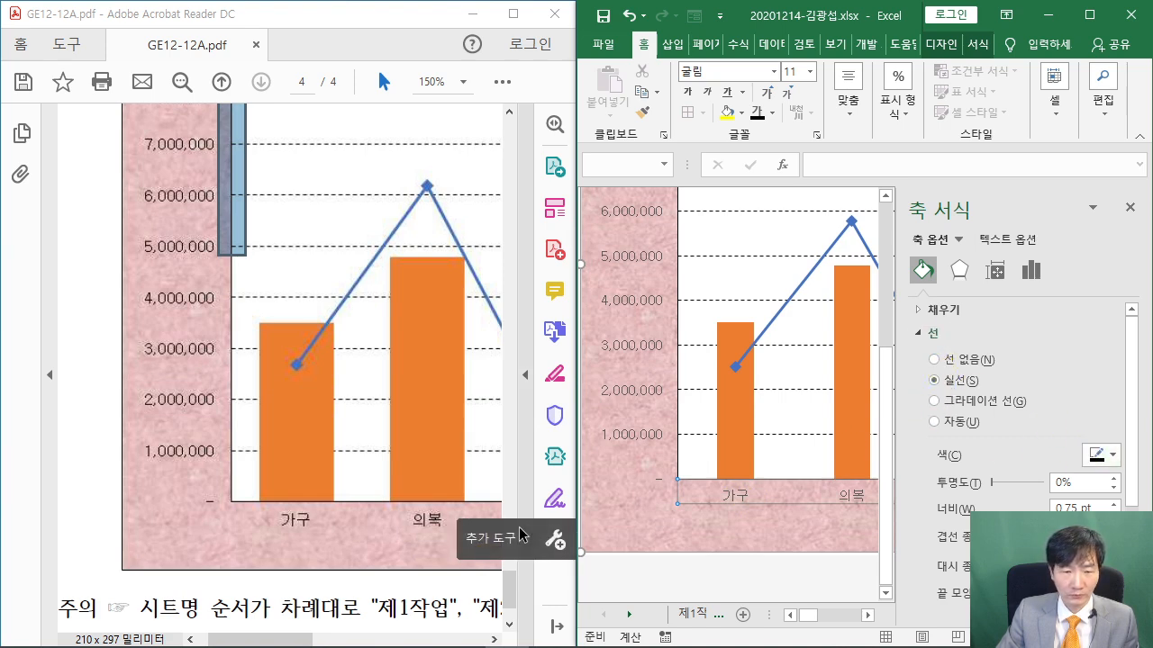
Give the 천원 secondary value axis a solid line too
{"action": "left_click_drag", "start_coordinate": [277, 630], "coordinate": [426, 627]}
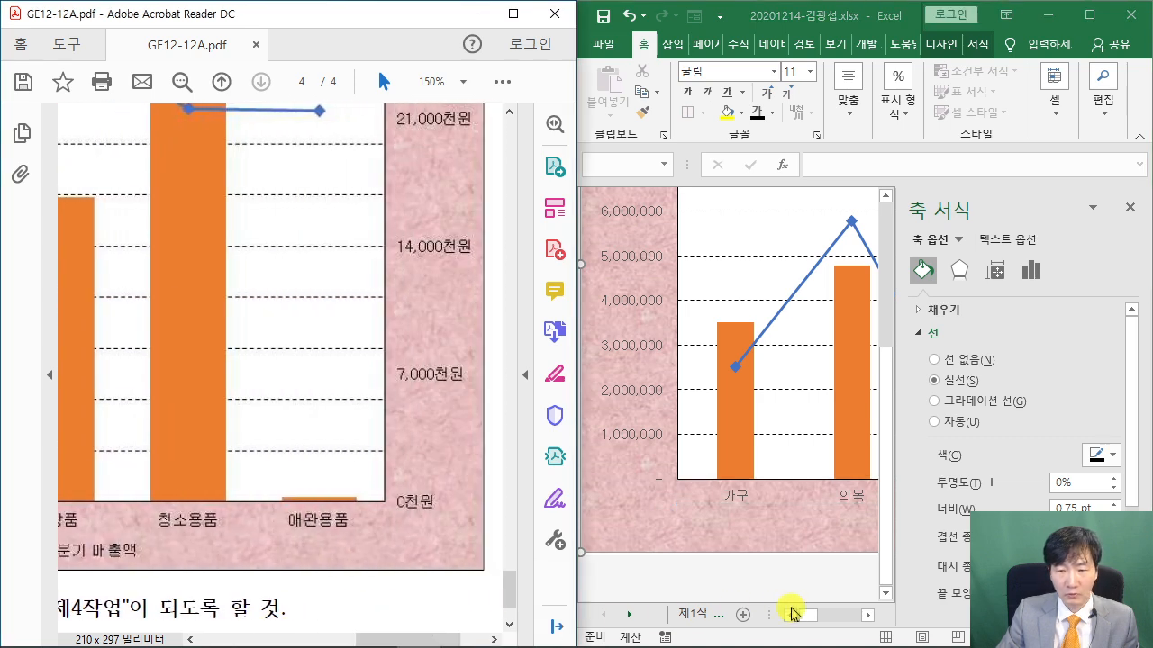
{"action": "left_click_drag", "start_coordinate": [805, 618], "coordinate": [857, 621]}
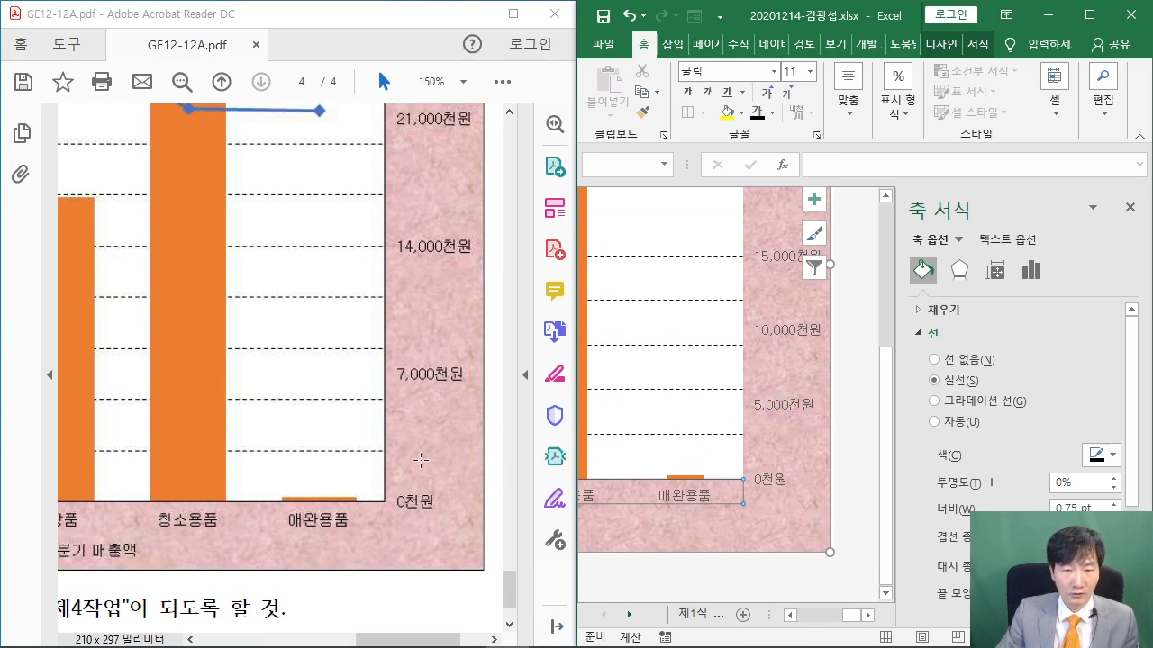
{"action": "scroll", "coordinate": [419, 435], "scroll_direction": "up", "scroll_amount": 5}
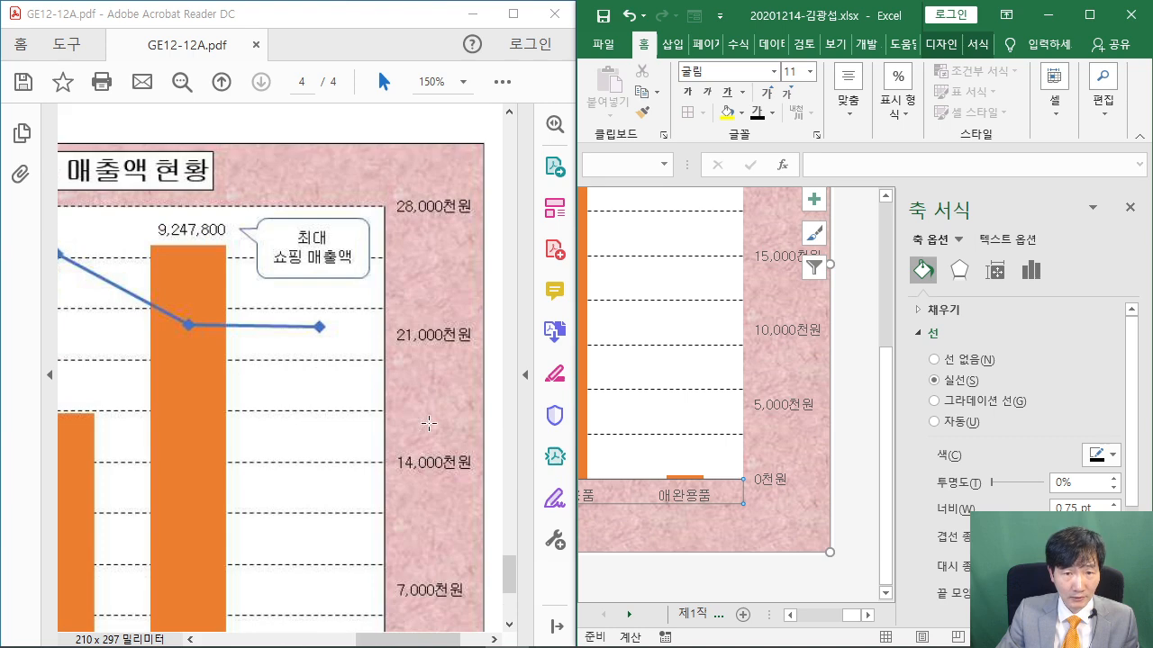
{"action": "scroll", "coordinate": [794, 373], "scroll_direction": "up", "scroll_amount": 1}
{"action": "scroll", "coordinate": [794, 373], "scroll_direction": "up", "scroll_amount": 3}
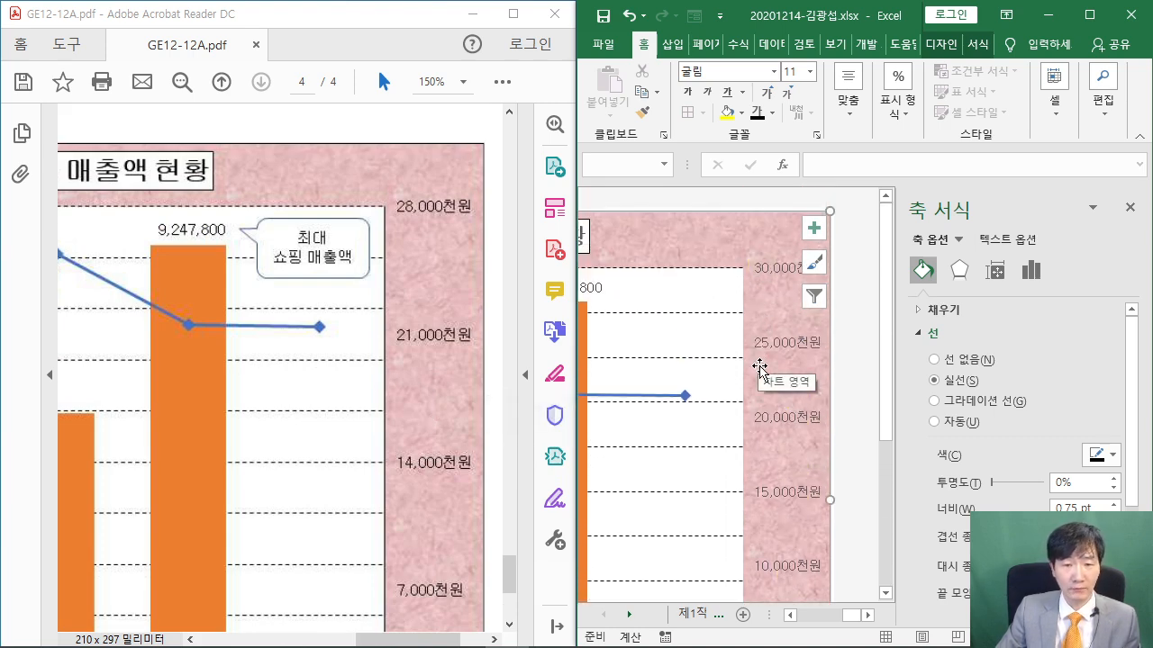
{"action": "scroll", "coordinate": [762, 370], "scroll_direction": "down", "scroll_amount": 2}
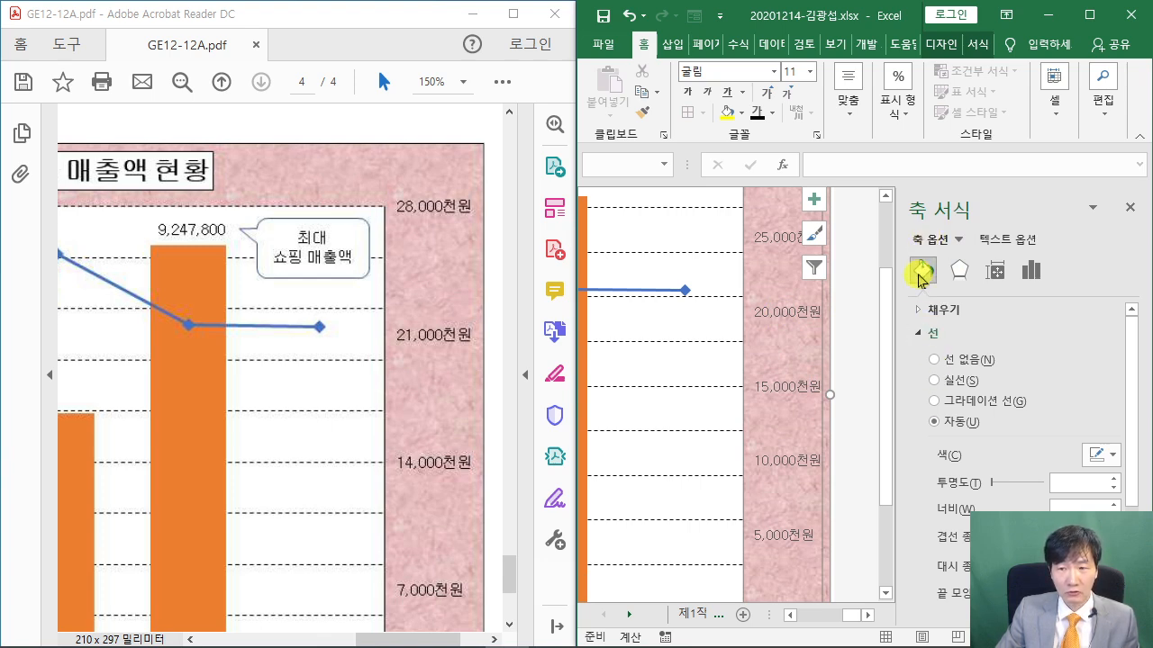
{"action": "left_click", "coordinate": [936, 382]}
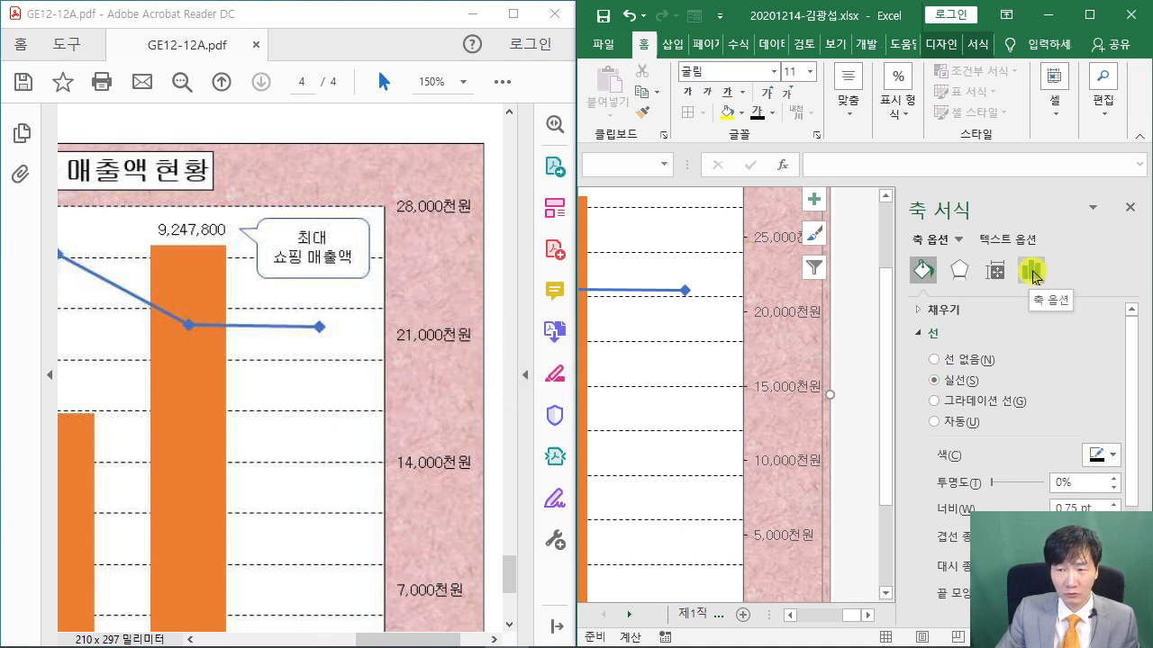
Set the secondary axis maximum bound to 28000
{"action": "left_click", "coordinate": [1031, 274]}
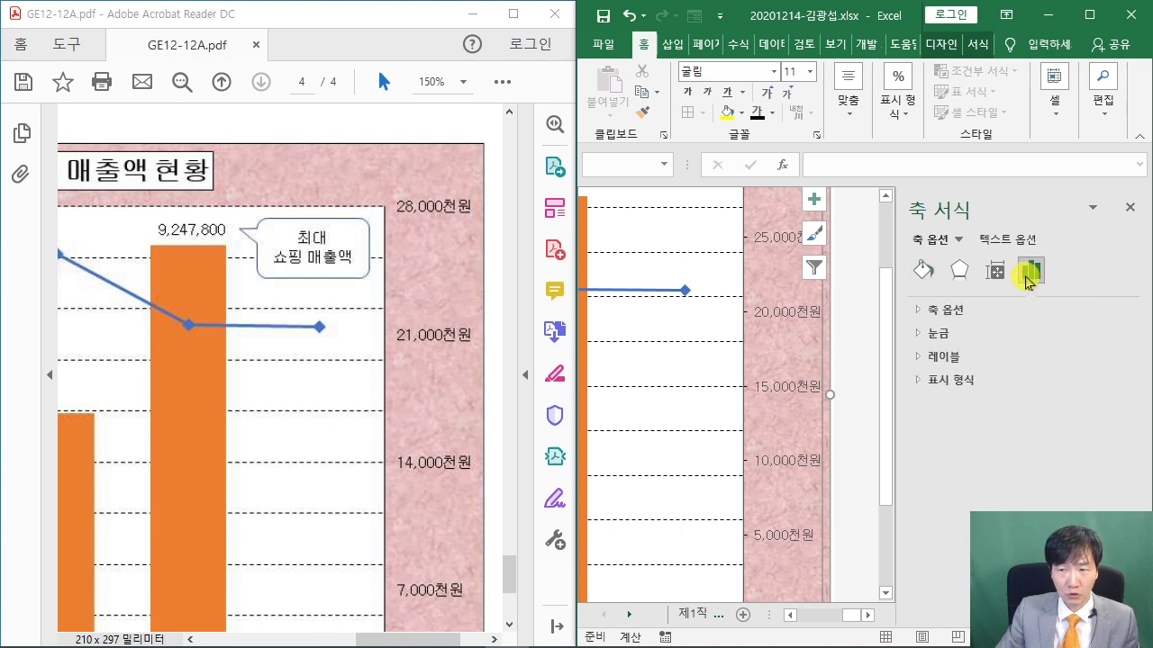
{"action": "left_click", "coordinate": [920, 310]}
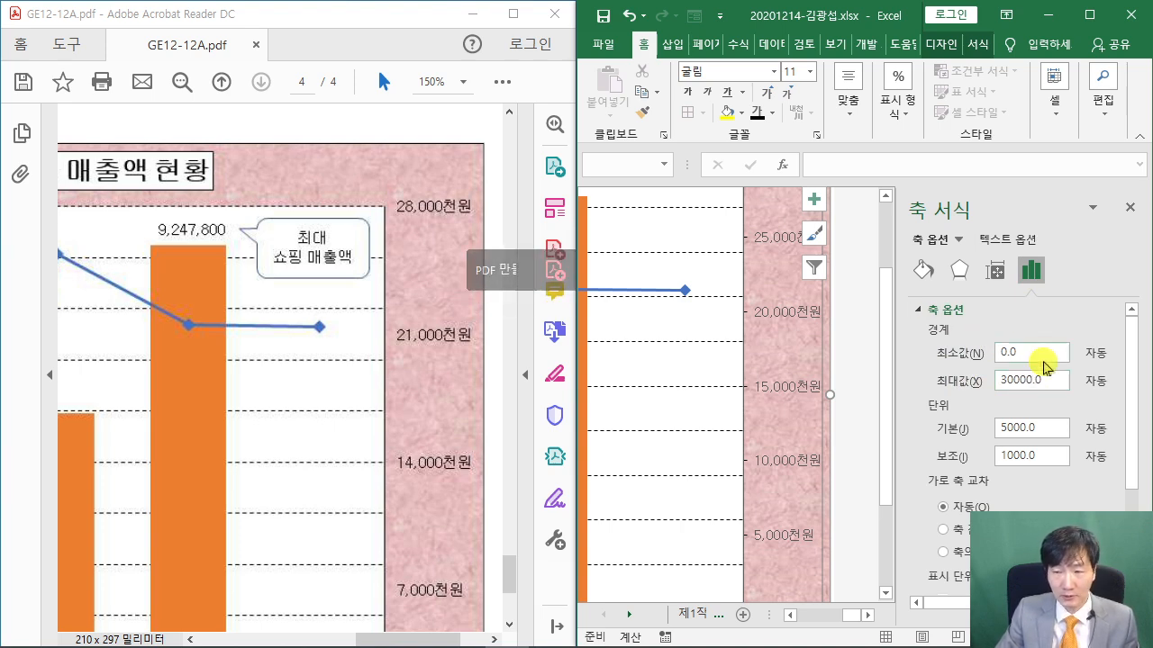
{"action": "left_click_drag", "start_coordinate": [1064, 378], "coordinate": [880, 394]}
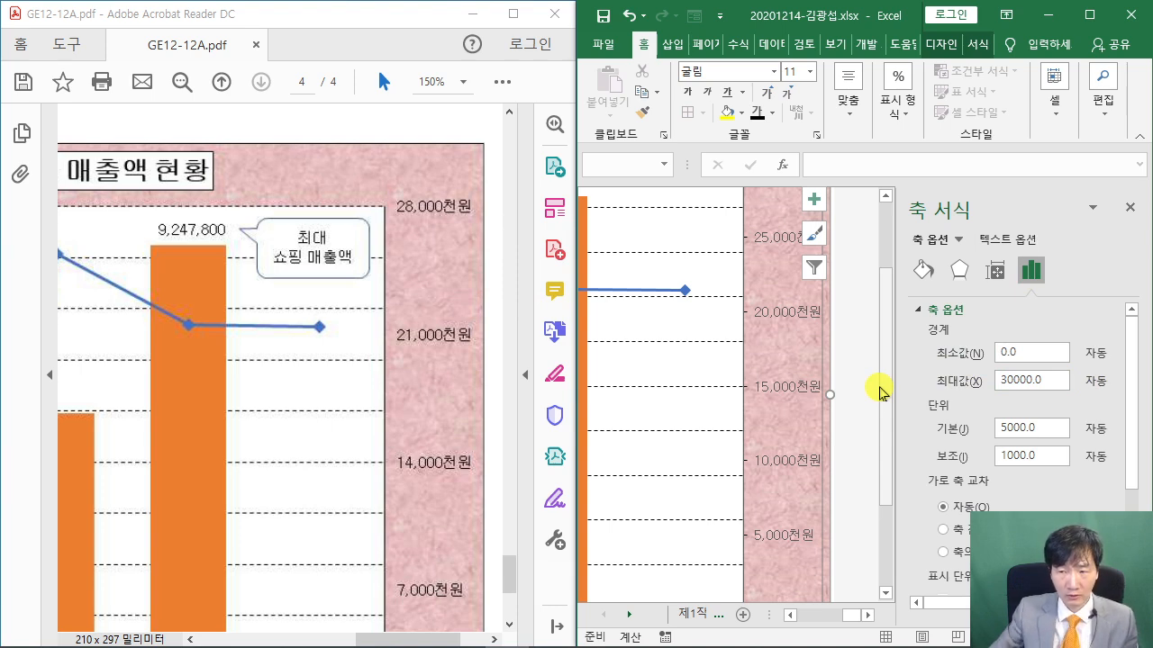
{"action": "left_click_drag", "start_coordinate": [1056, 380], "coordinate": [941, 386]}
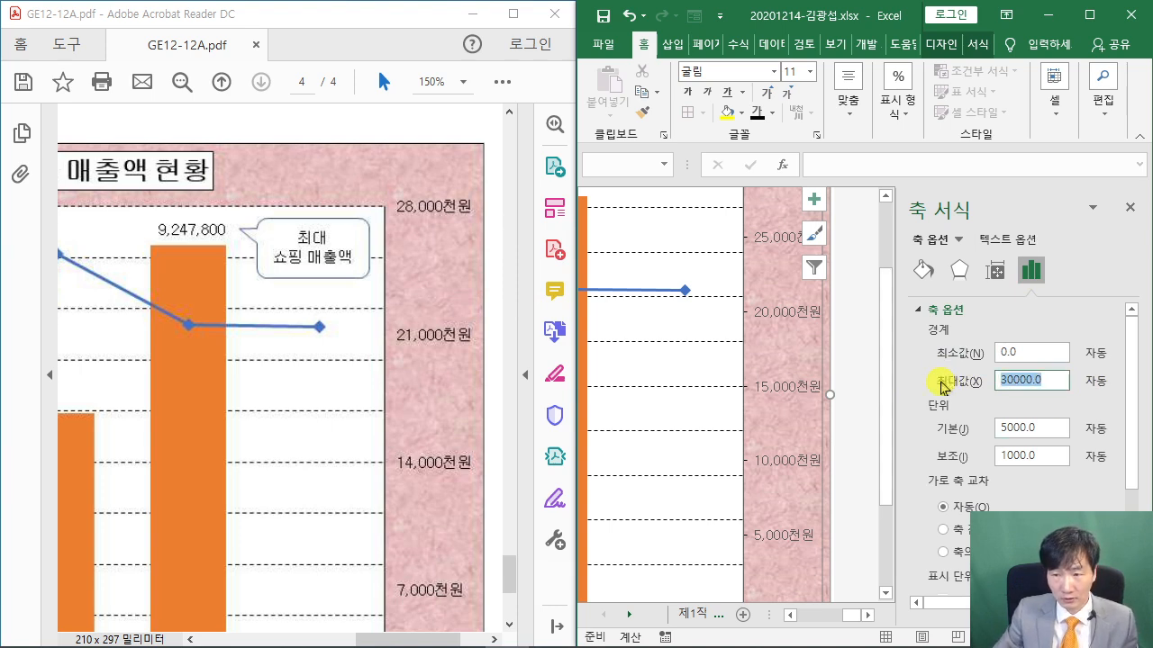
{"action": "type", "text": "28000"}
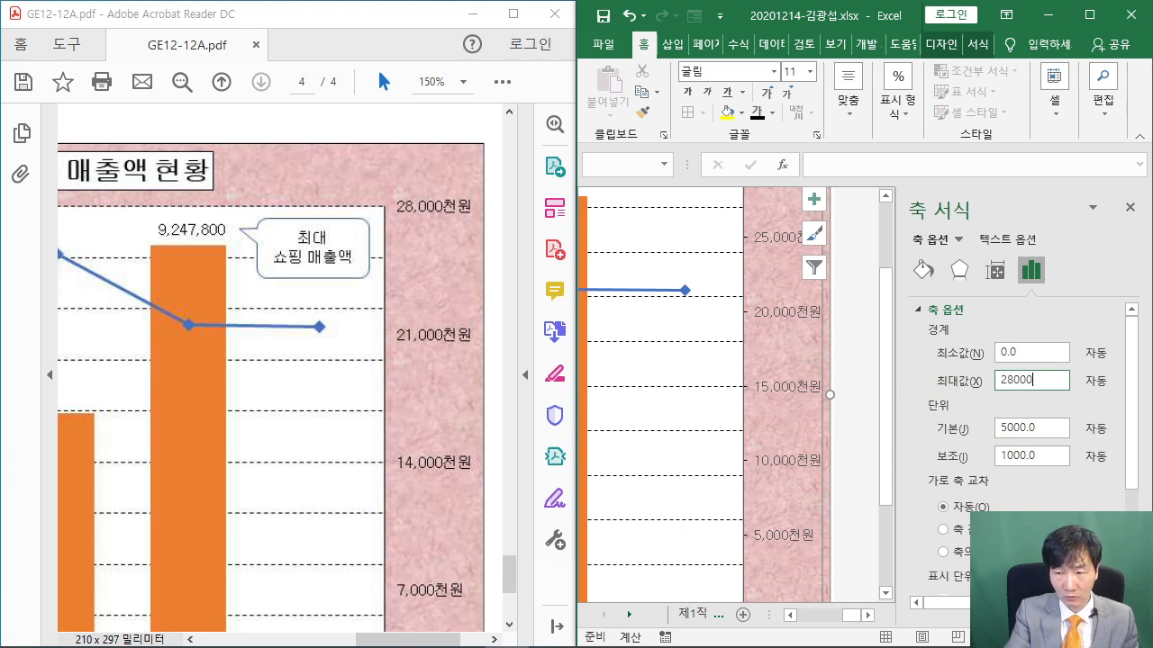
{"action": "key", "text": "Return"}
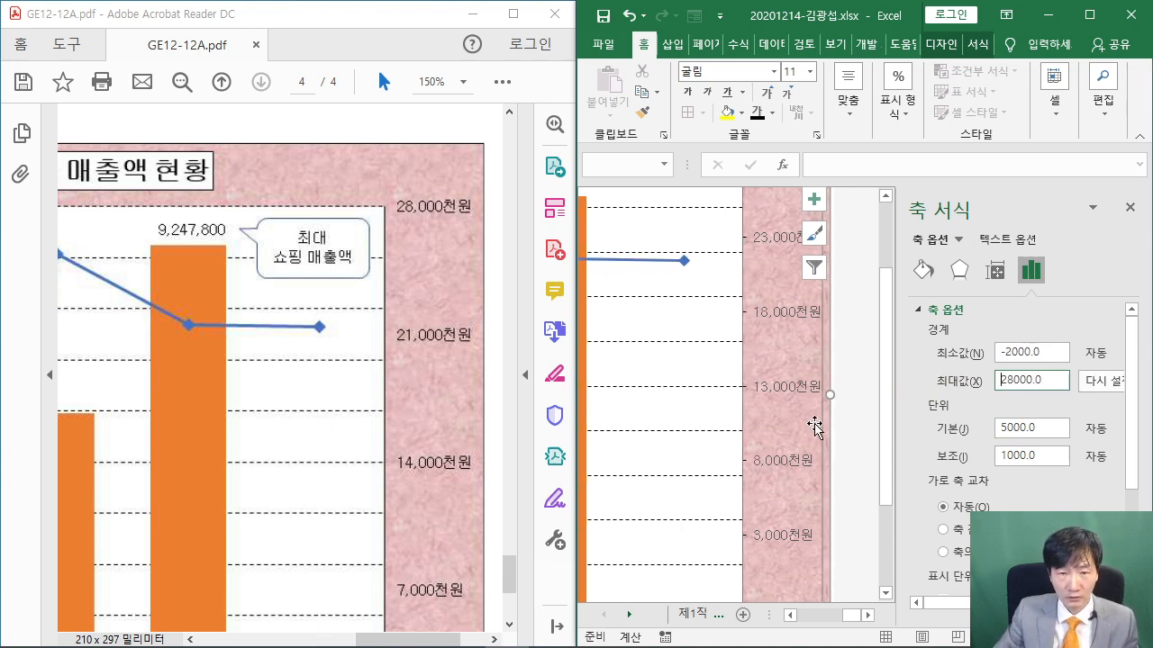
Set the secondary axis minimum to 0 and its major unit to 7000
{"action": "scroll", "coordinate": [427, 400], "scroll_direction": "down", "scroll_amount": 4}
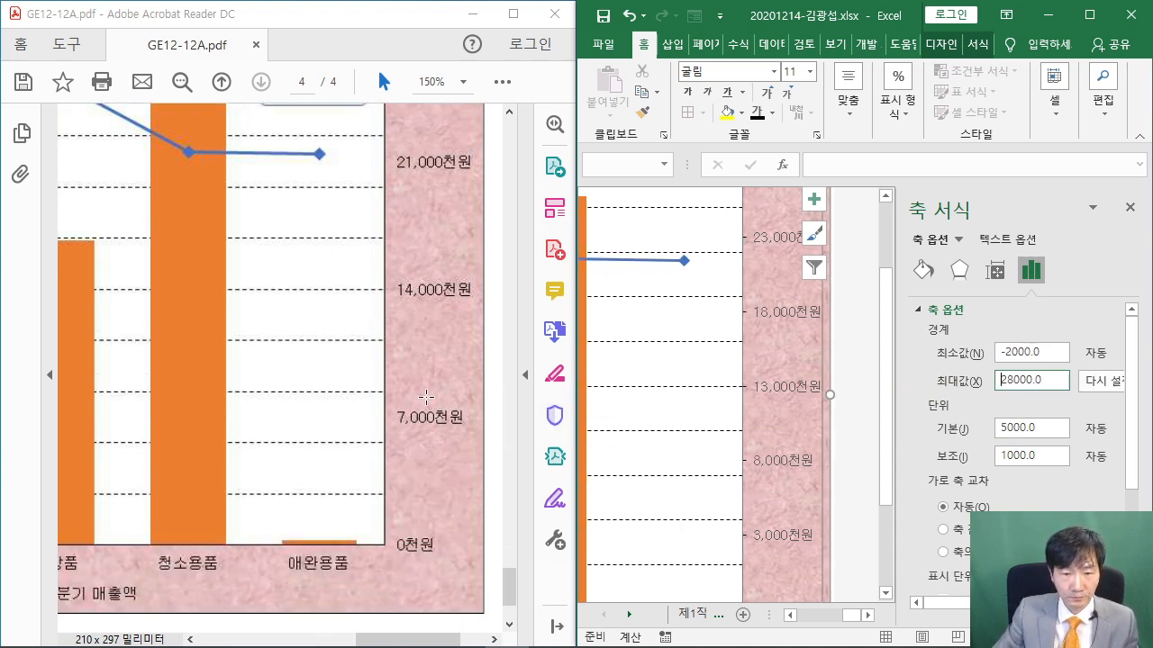
{"action": "scroll", "coordinate": [759, 430], "scroll_direction": "down", "scroll_amount": 3}
{"action": "scroll", "coordinate": [762, 430], "scroll_direction": "up", "scroll_amount": 2}
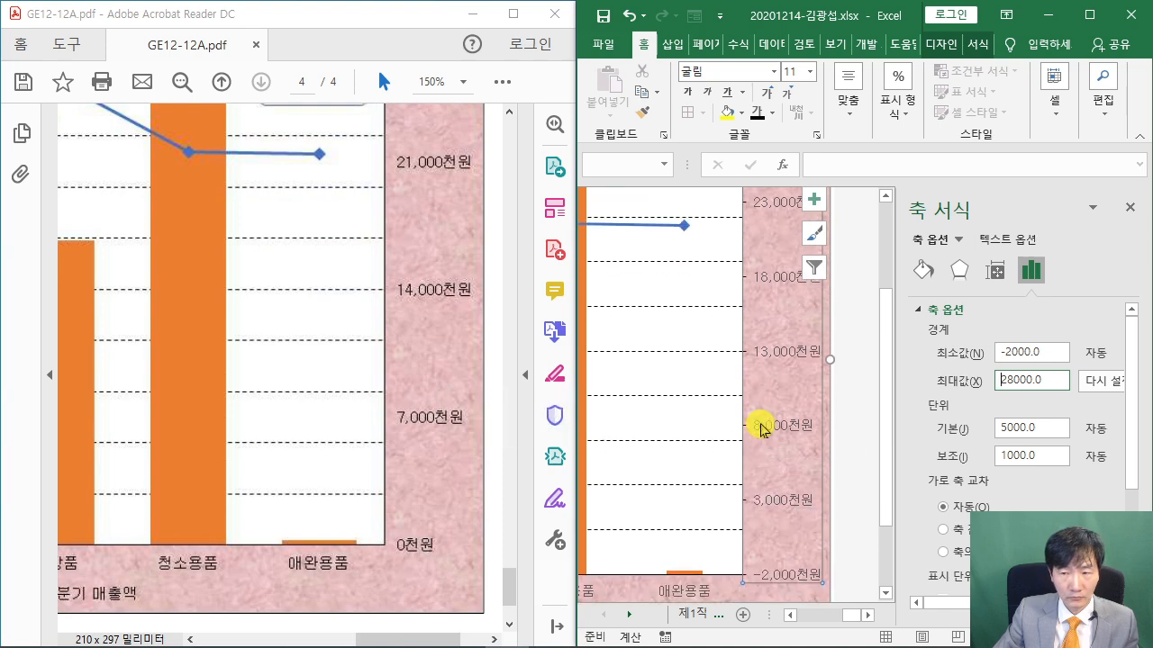
{"action": "type", "text": "0"}
{"action": "key", "text": "Return"}
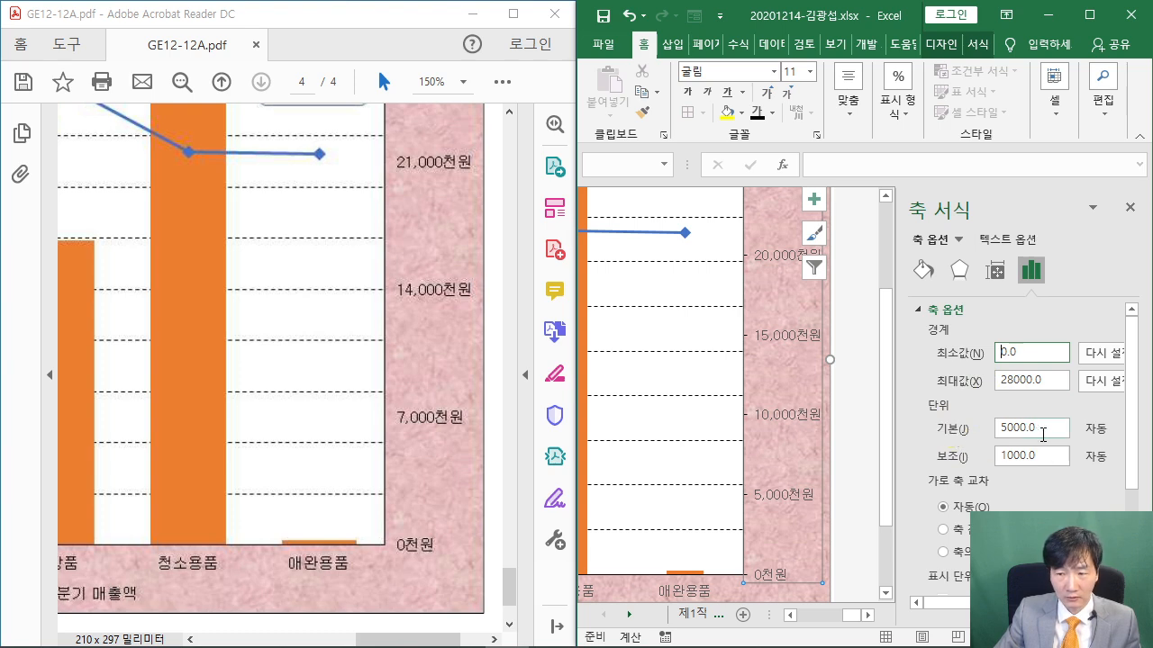
{"action": "left_click_drag", "start_coordinate": [1043, 435], "coordinate": [978, 423]}
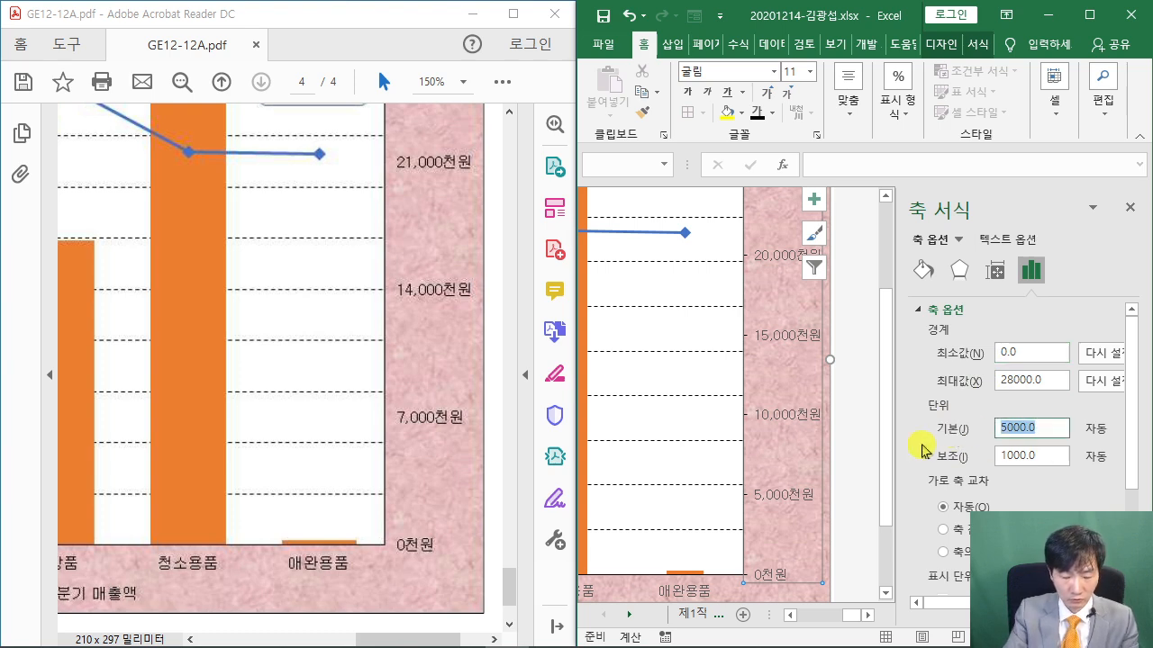
{"action": "type", "text": "7000"}
{"action": "key", "text": "Return"}
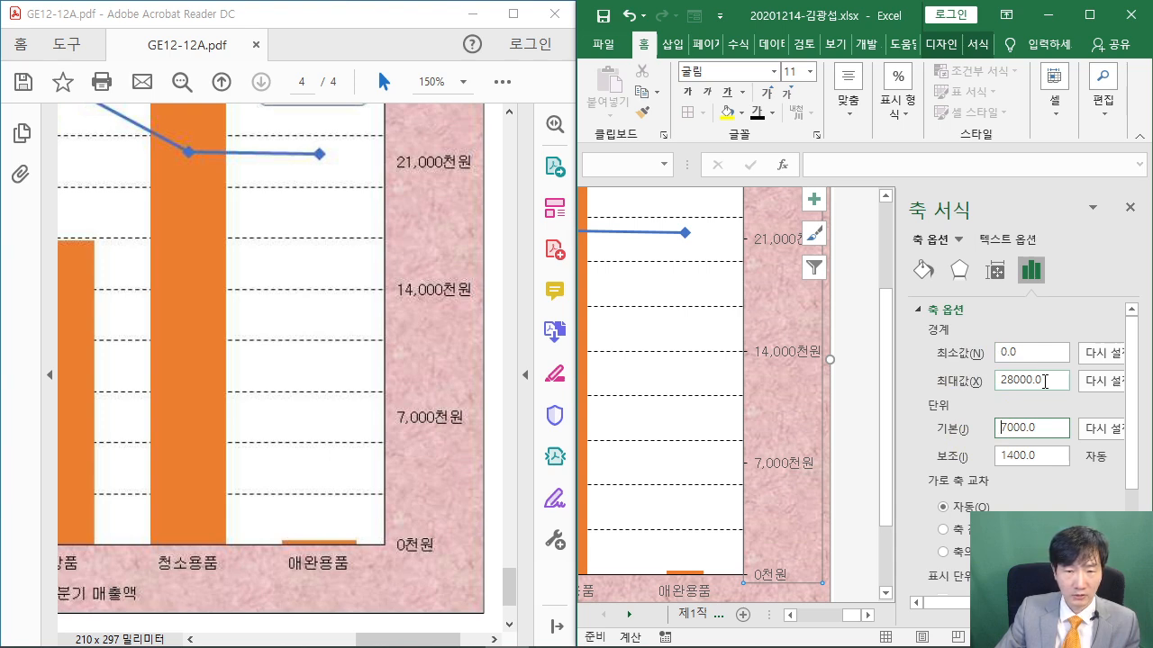
{"action": "scroll", "coordinate": [767, 357], "scroll_direction": "up", "scroll_amount": 3}
{"action": "scroll", "coordinate": [766, 361], "scroll_direction": "down", "scroll_amount": 3}
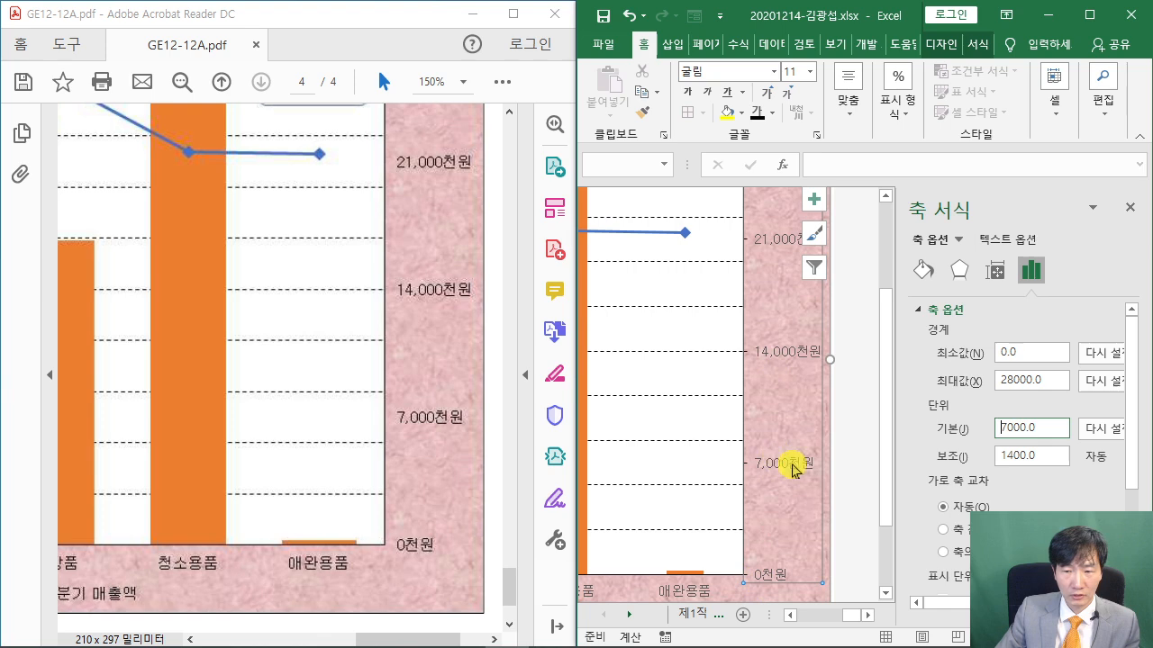
{"action": "scroll", "coordinate": [786, 445], "scroll_direction": "up", "scroll_amount": 2}
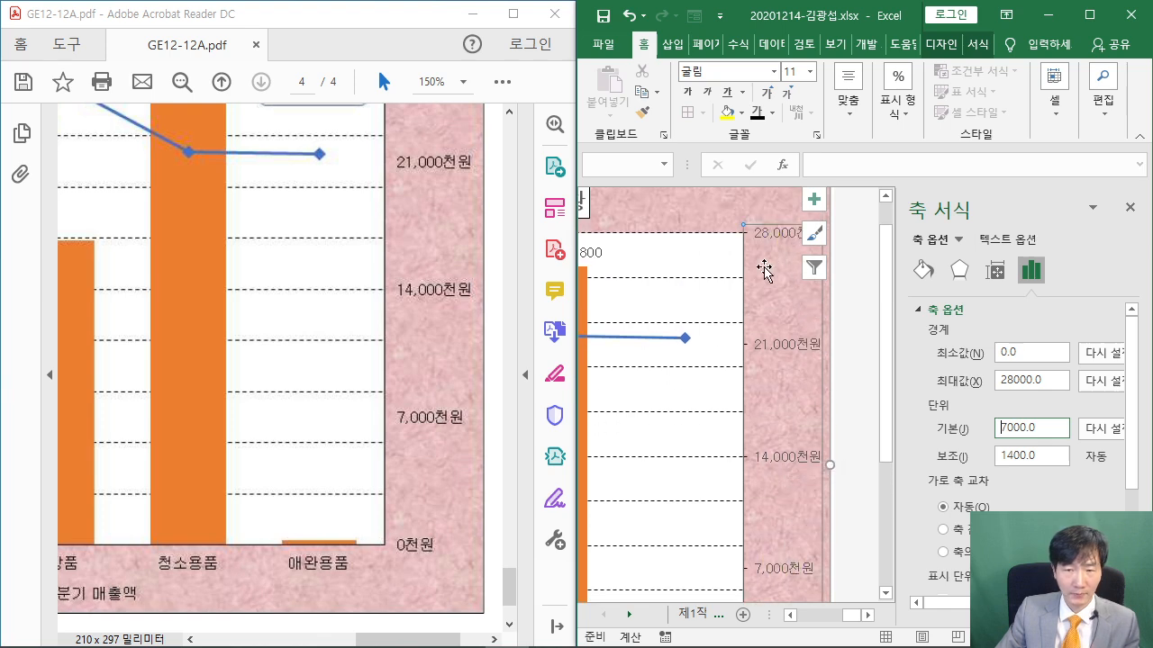
Maximize Excel to show the full 제4작업 combo chart, then select its legend
{"action": "left_click_drag", "start_coordinate": [421, 631], "coordinate": [276, 625]}
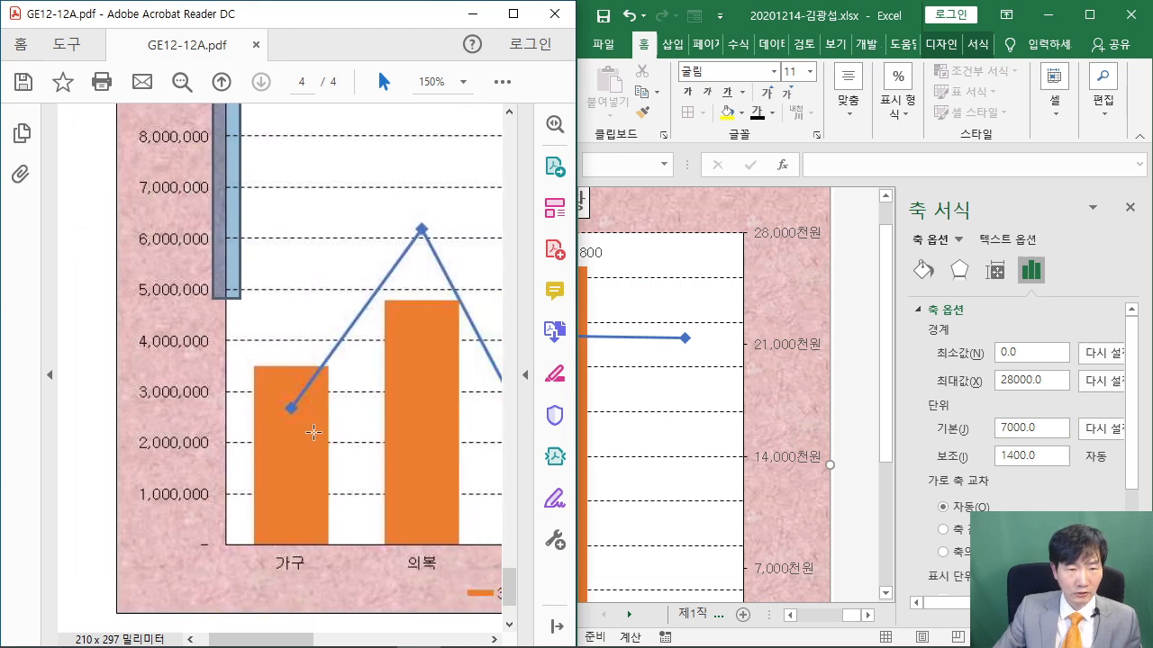
{"action": "scroll", "coordinate": [319, 422], "scroll_direction": "up", "scroll_amount": 8}
{"action": "scroll", "coordinate": [327, 419], "scroll_direction": "up", "scroll_amount": 4}
{"action": "left_click_drag", "start_coordinate": [251, 414], "coordinate": [415, 419]}
{"action": "left_click", "coordinate": [337, 495]}
{"action": "scroll", "coordinate": [307, 519], "scroll_direction": "down", "scroll_amount": 1}
{"action": "scroll", "coordinate": [308, 521], "scroll_direction": "down", "scroll_amount": 1}
{"action": "left_click_drag", "start_coordinate": [265, 632], "coordinate": [366, 638]}
{"action": "scroll", "coordinate": [360, 433], "scroll_direction": "down", "scroll_amount": 15}
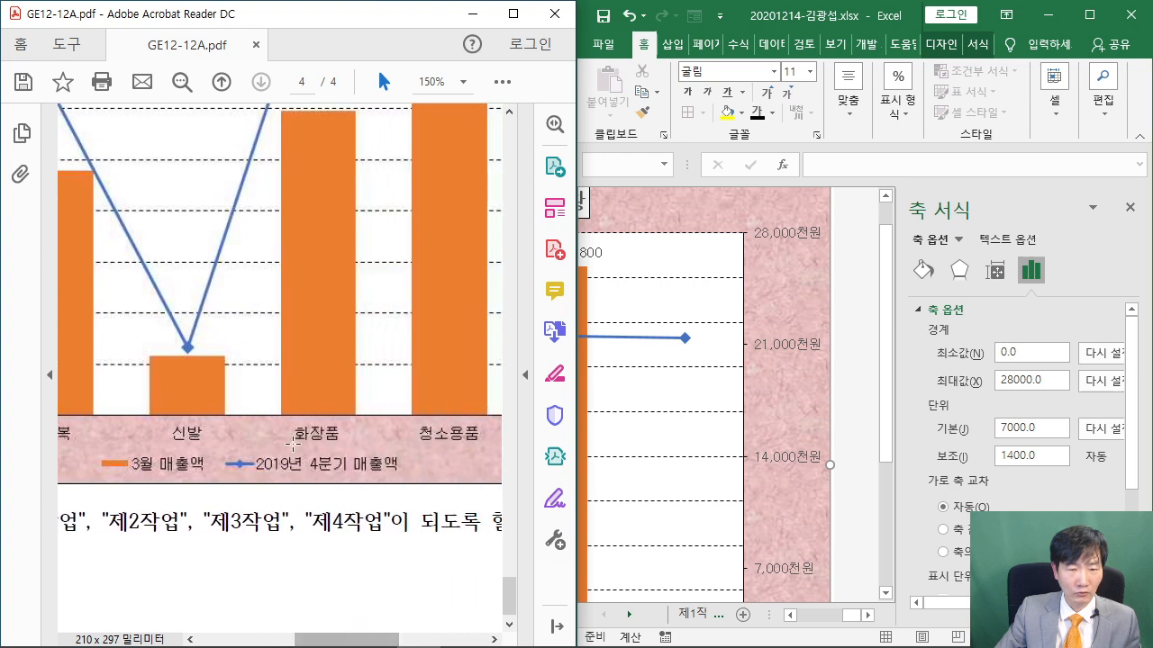
{"action": "scroll", "coordinate": [856, 360], "scroll_direction": "down", "scroll_amount": 4}
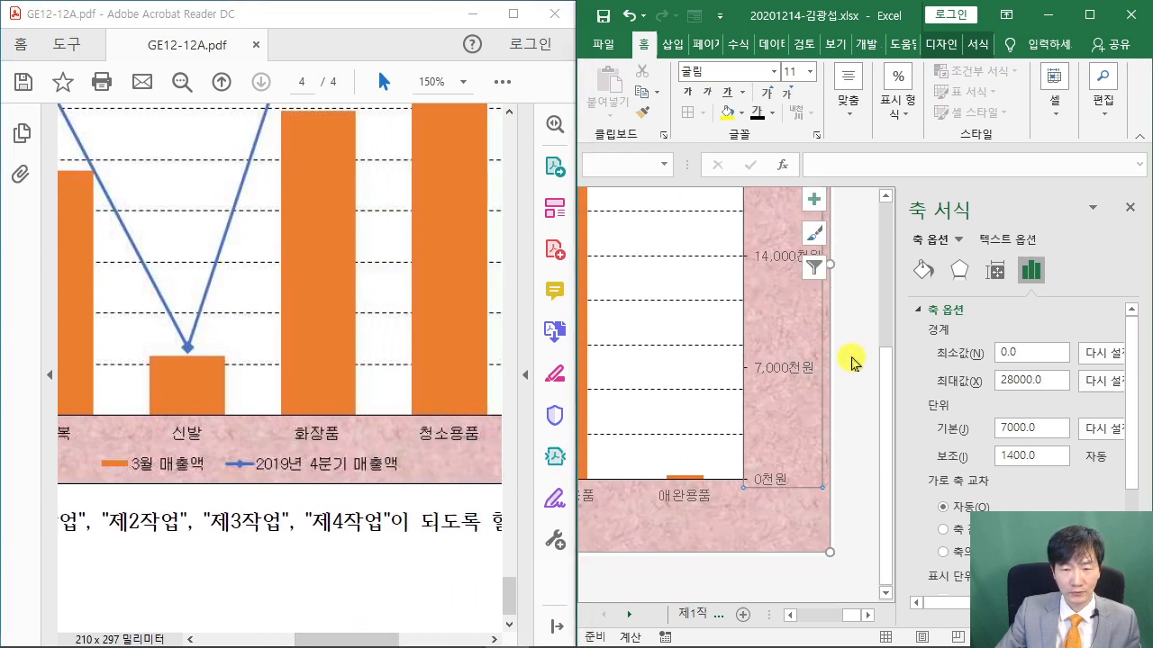
{"action": "left_click_drag", "start_coordinate": [852, 615], "coordinate": [830, 614]}
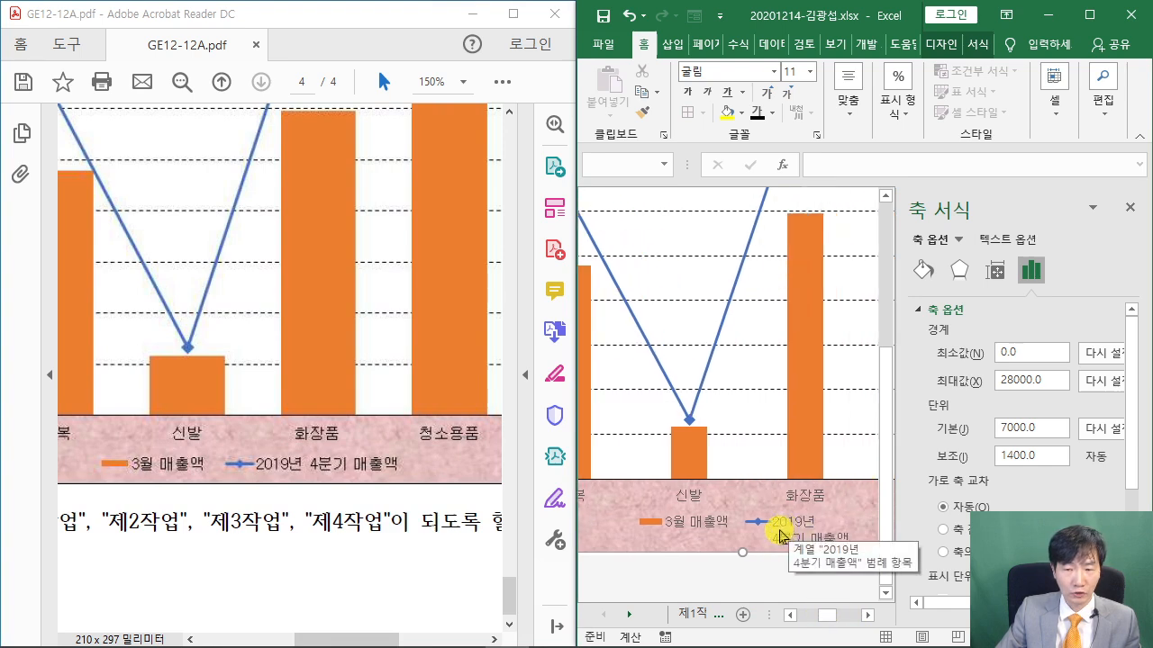
{"action": "left_click", "coordinate": [1088, 14]}
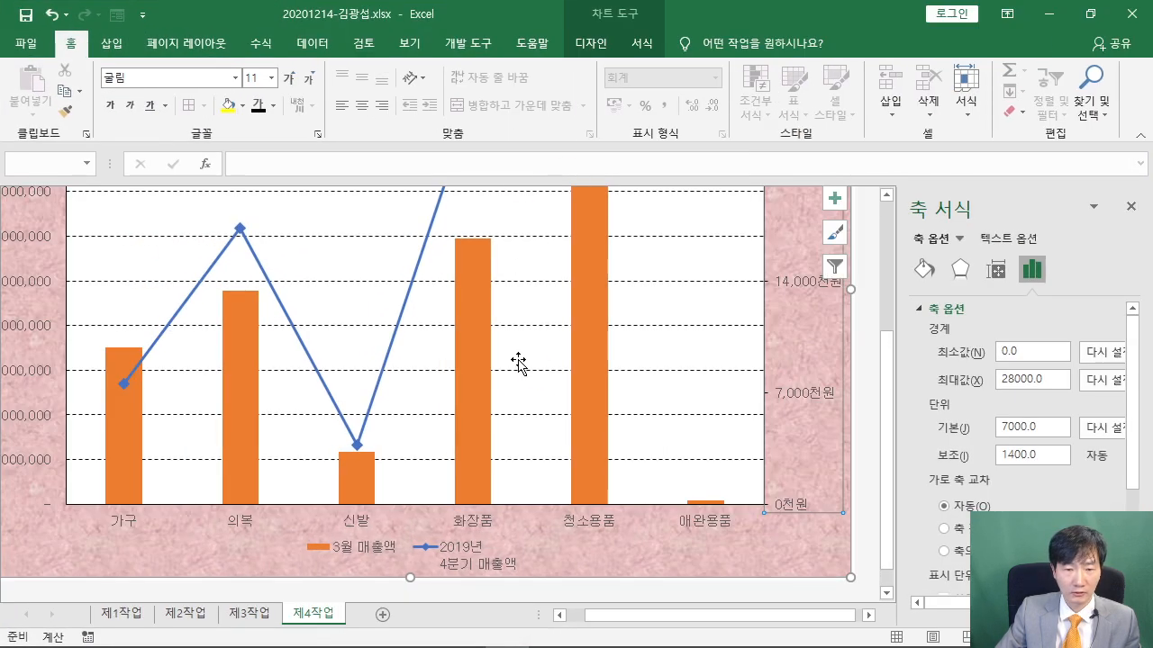
{"action": "scroll", "coordinate": [525, 358], "scroll_direction": "down", "scroll_amount": 1}
{"action": "left_click", "coordinate": [466, 529]}
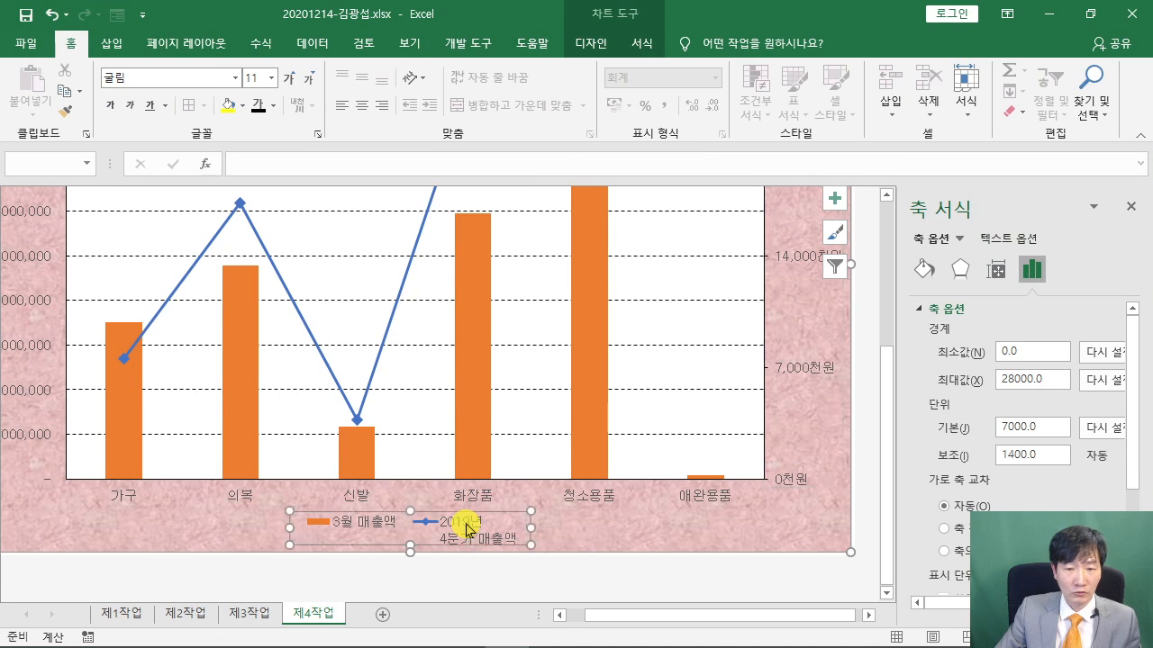
{"action": "right_click", "coordinate": [466, 529]}
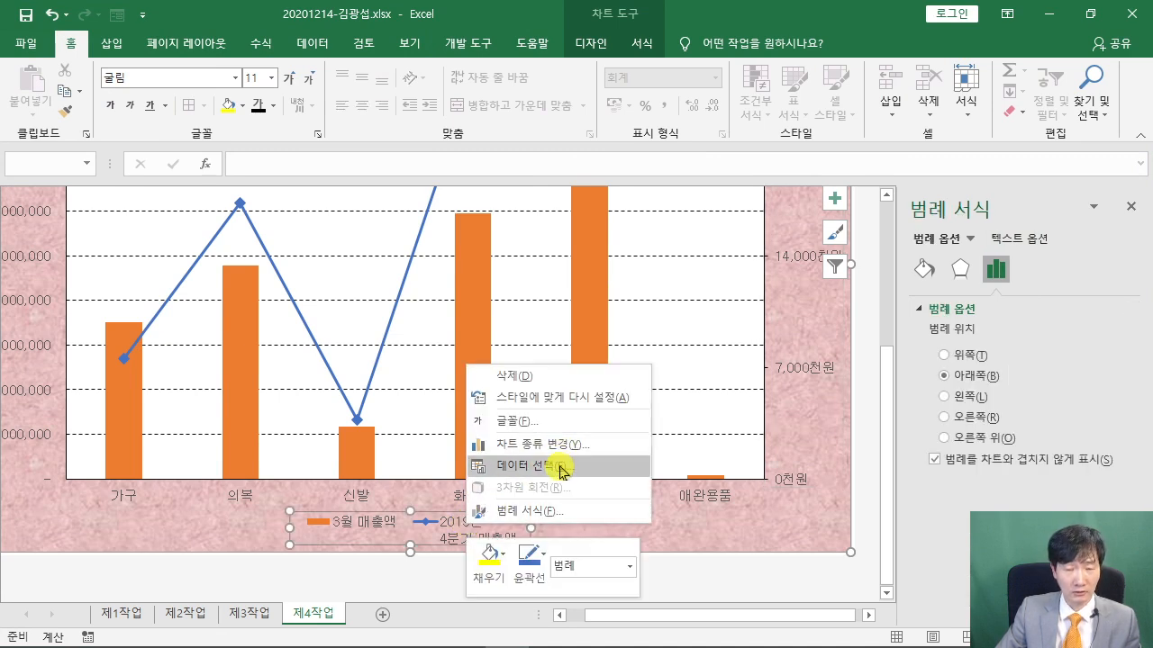
{"action": "left_click", "coordinate": [559, 469]}
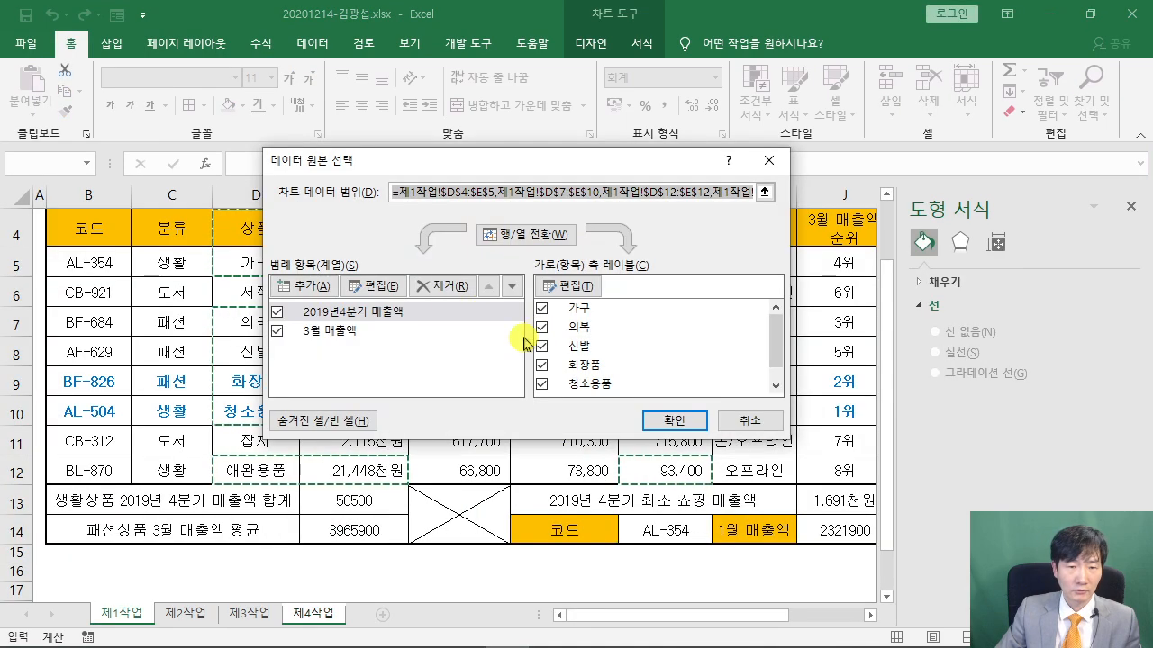
{"action": "left_click", "coordinate": [354, 316]}
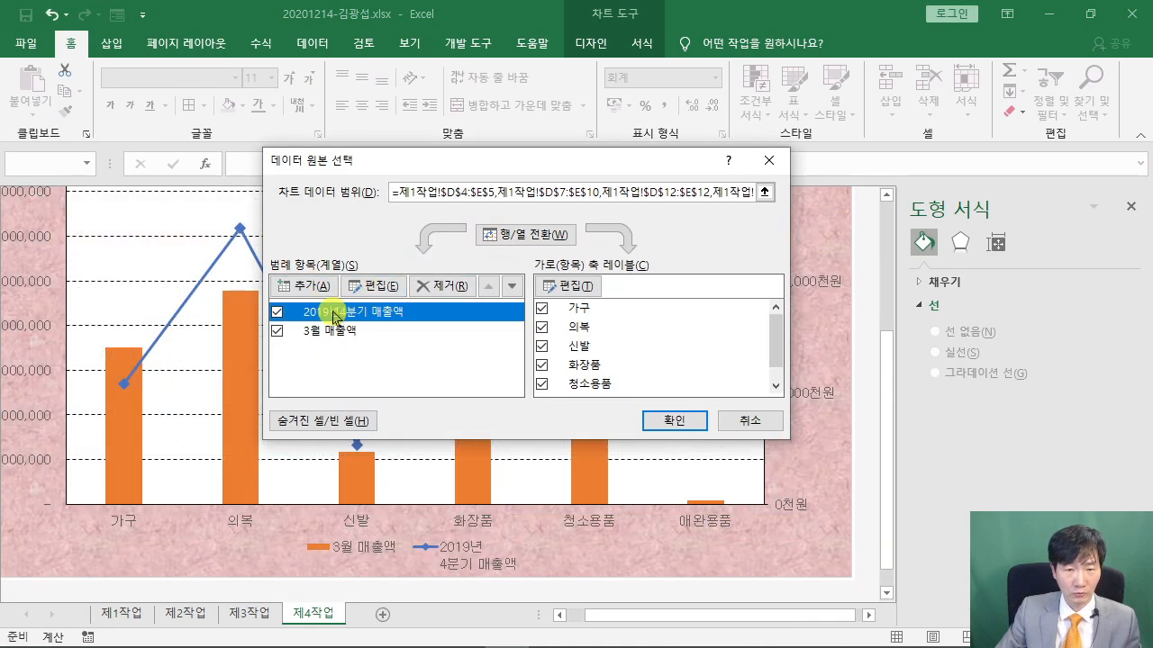
{"action": "left_click", "coordinate": [382, 286]}
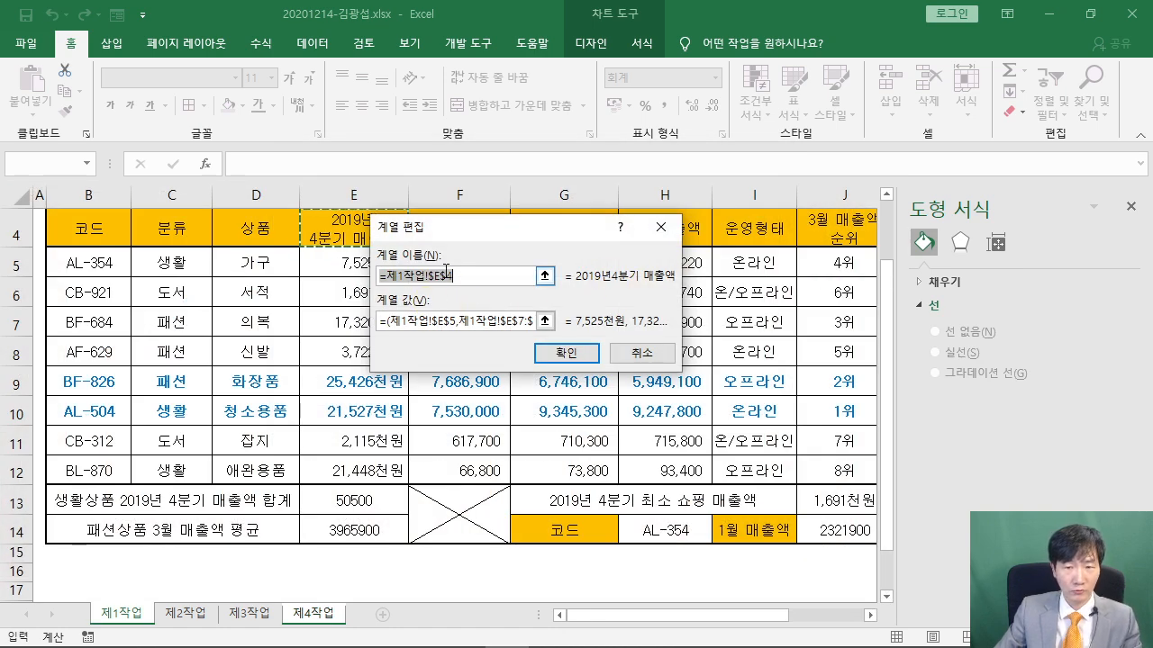
{"action": "type", "text": "20"}
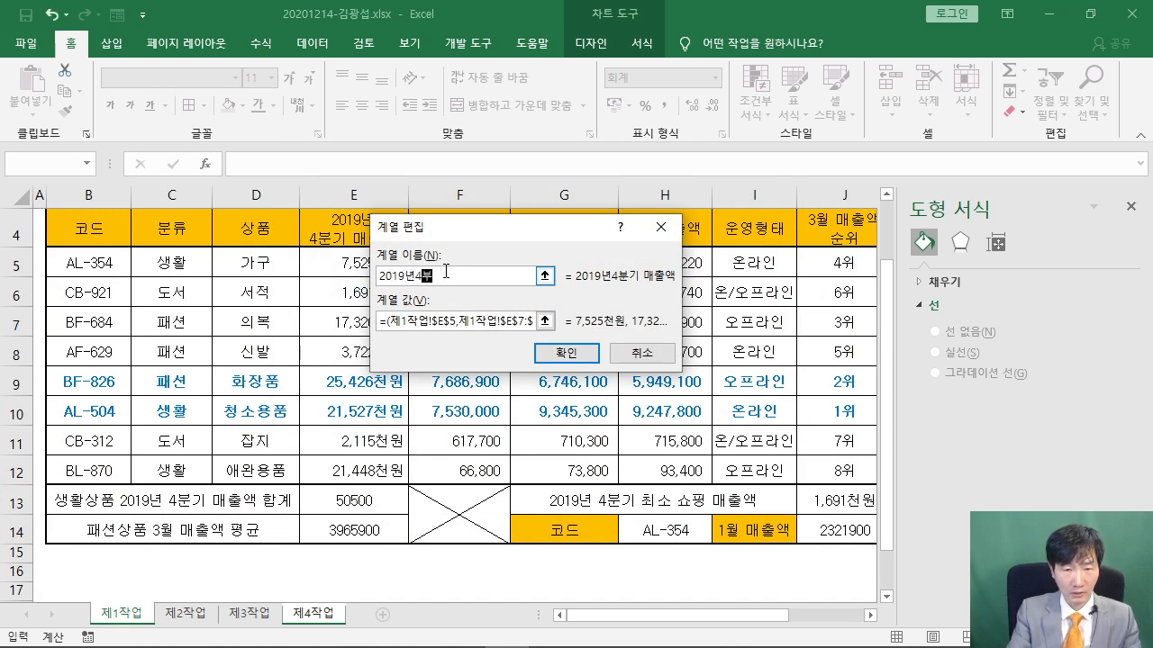
{"action": "type", "text": "19년4분기 매출액"}
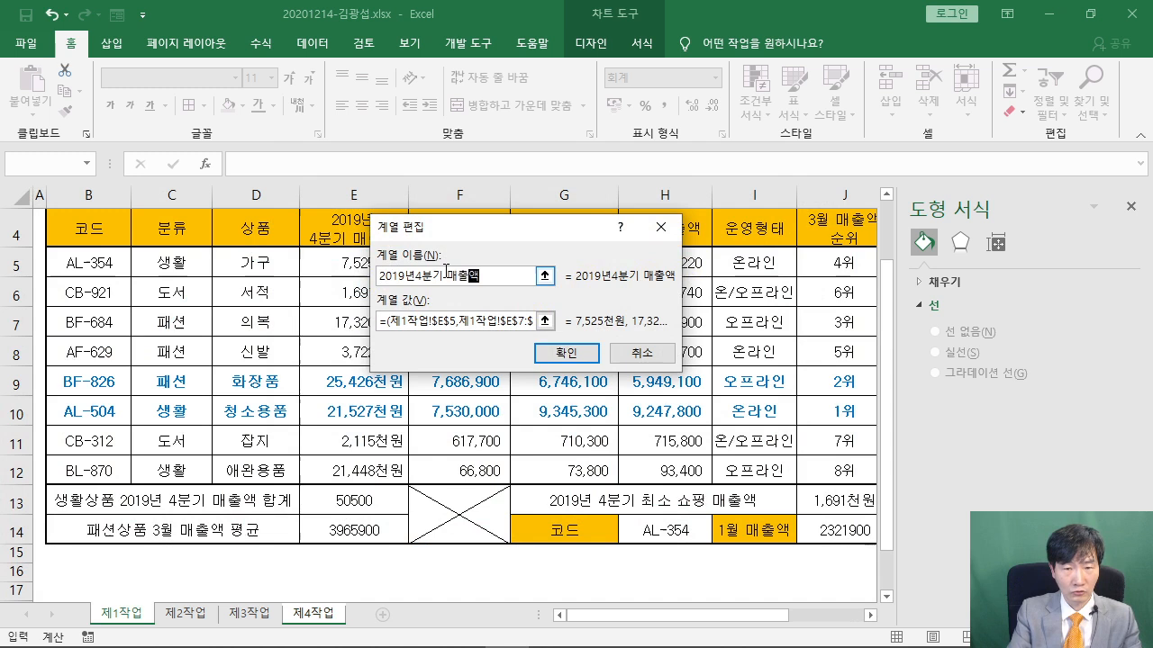
{"action": "left_click", "coordinate": [421, 631]}
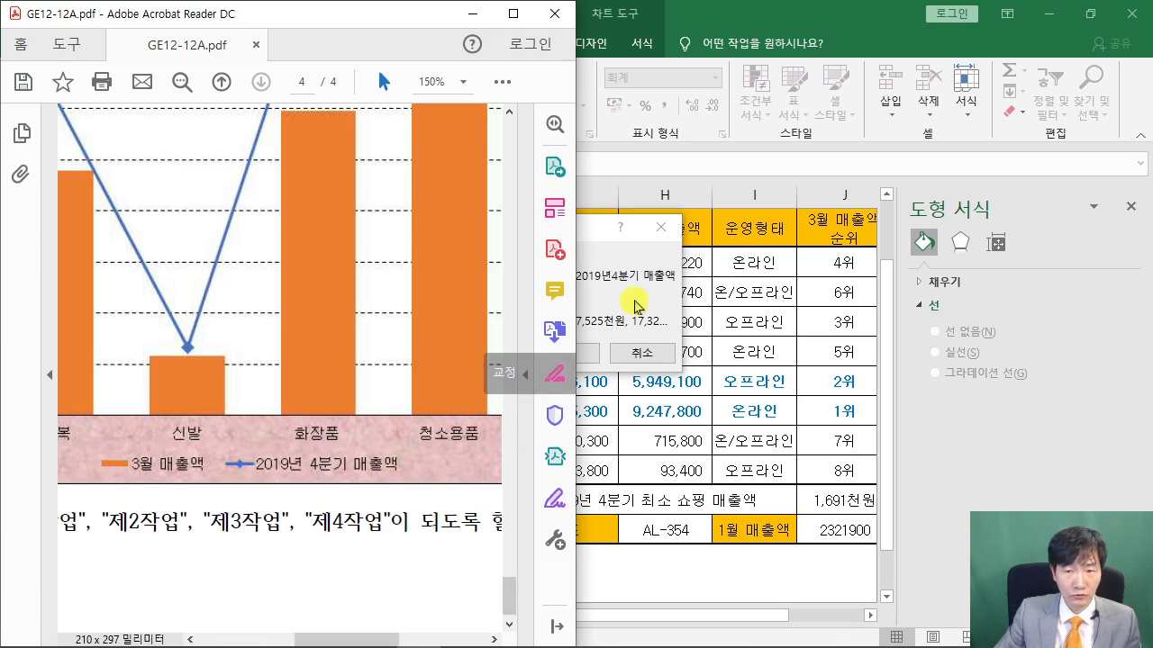
{"action": "left_click", "coordinate": [641, 352]}
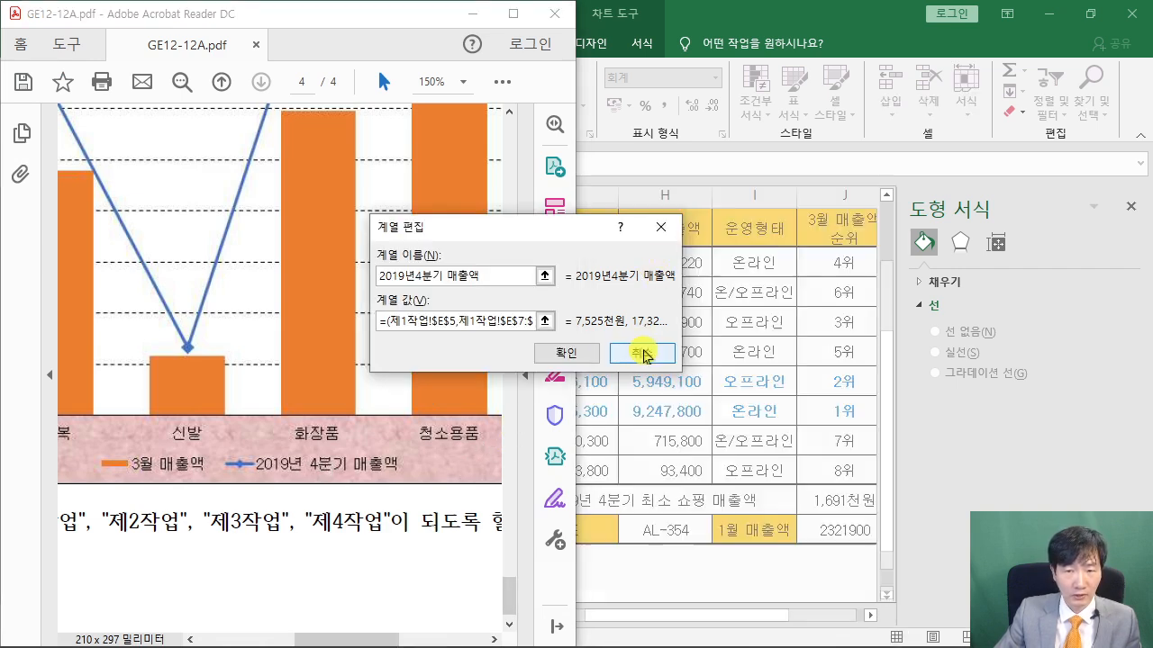
{"action": "left_click", "coordinate": [762, 161]}
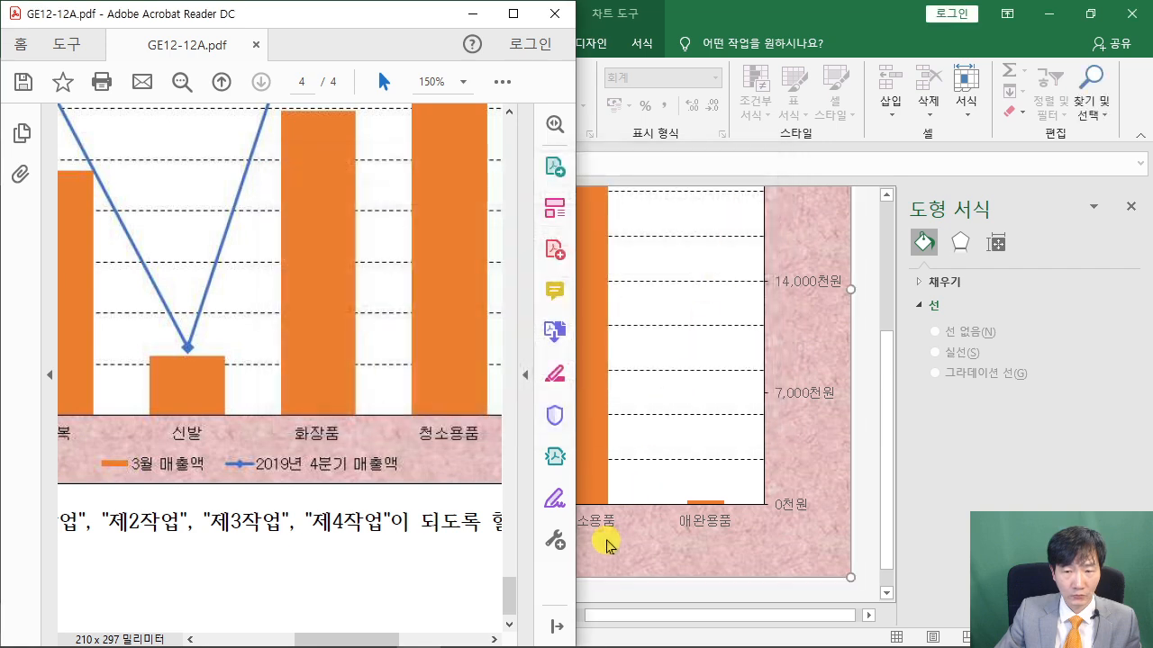
{"action": "left_click", "coordinate": [677, 585]}
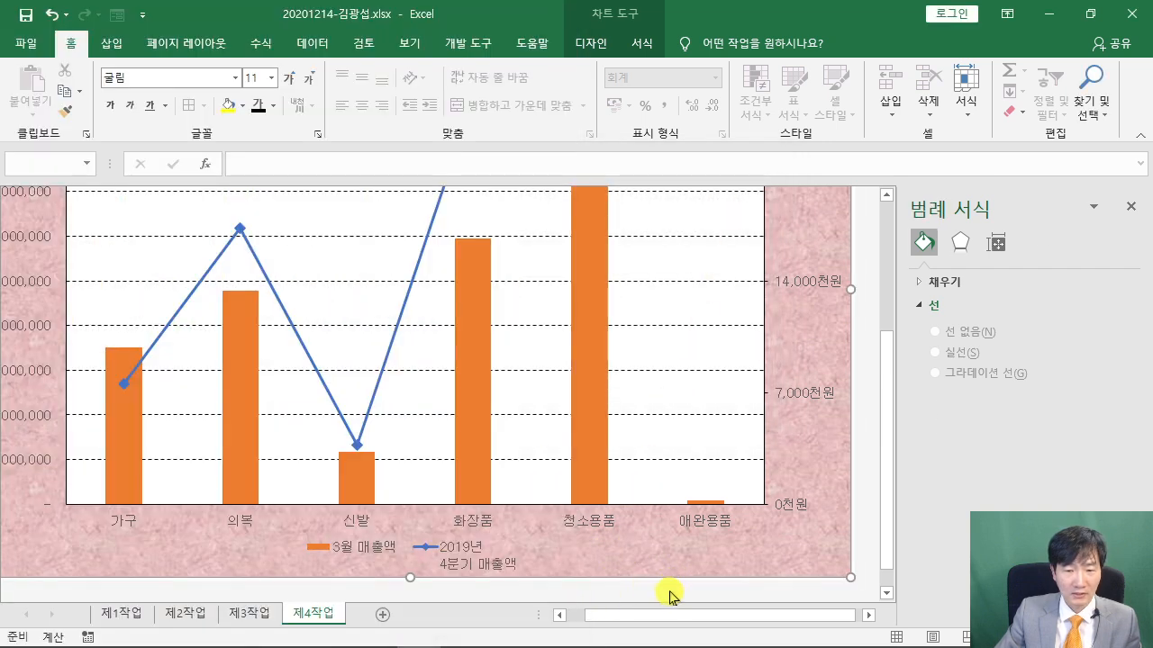
Check the reference PDF, then return to sheet 제4작업 and select the chart legend
{"action": "left_click", "coordinate": [315, 565]}
{"action": "left_click", "coordinate": [135, 613]}
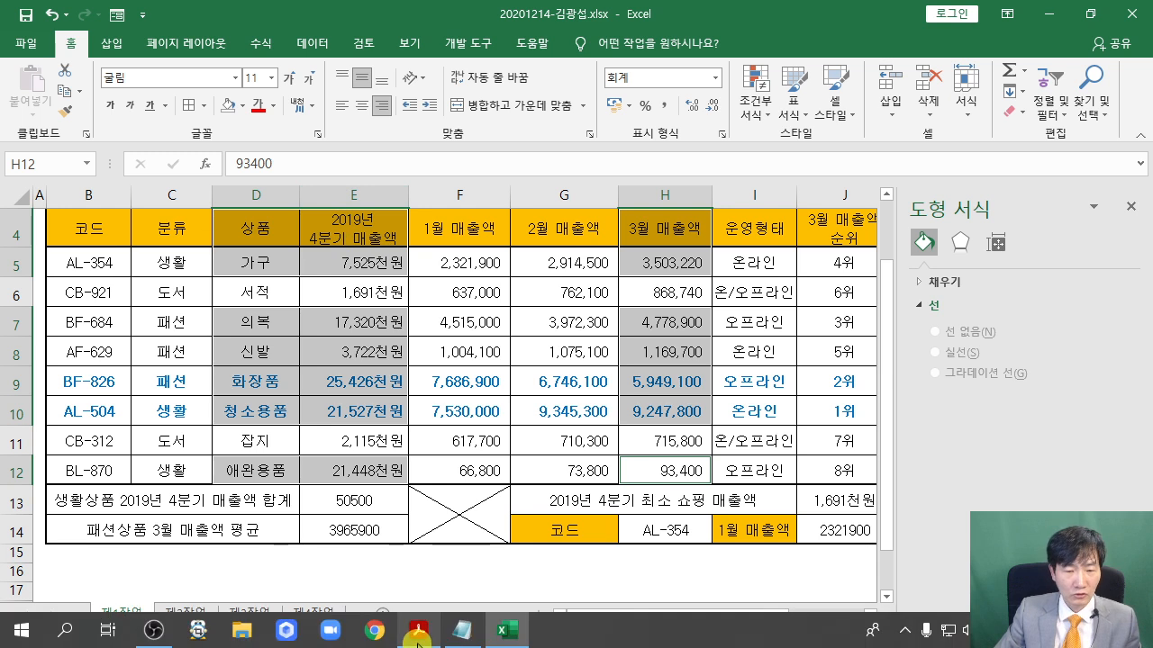
{"action": "left_click", "coordinate": [416, 636]}
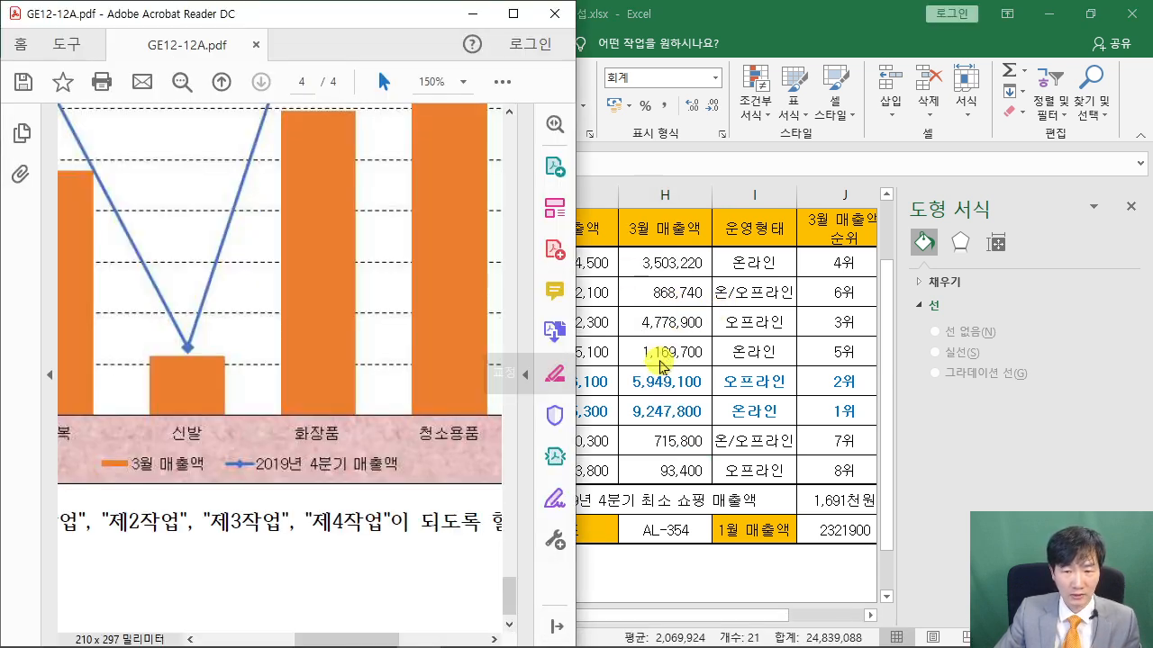
{"action": "left_click", "coordinate": [632, 399]}
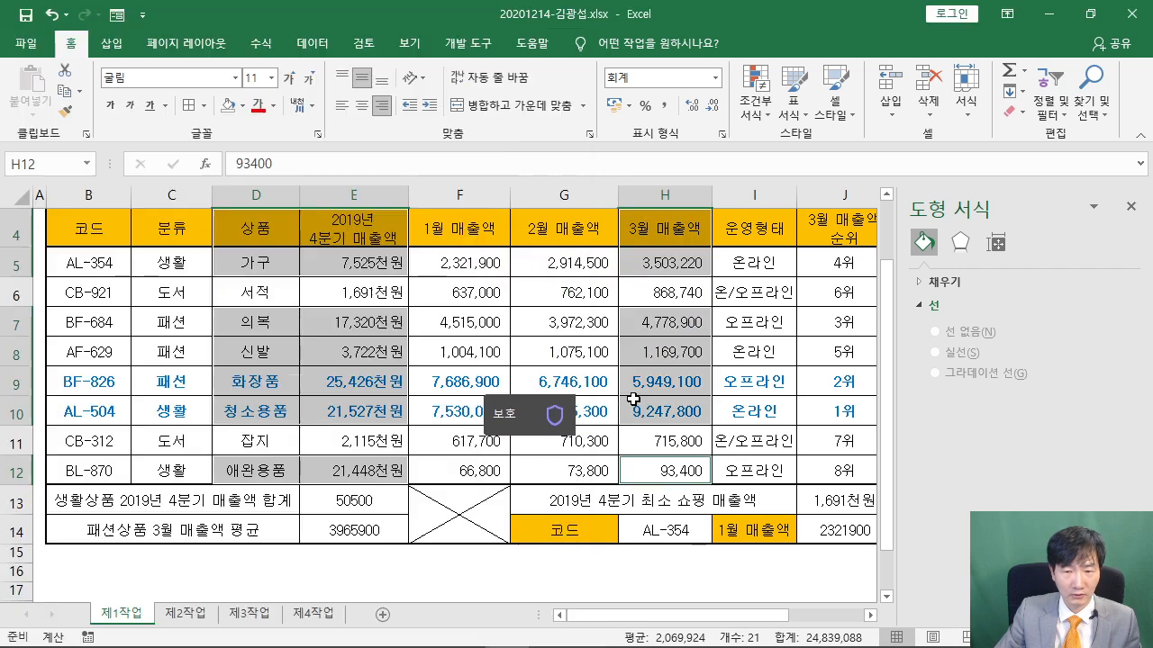
{"action": "left_click", "coordinate": [308, 633]}
{"action": "left_click", "coordinate": [405, 549]}
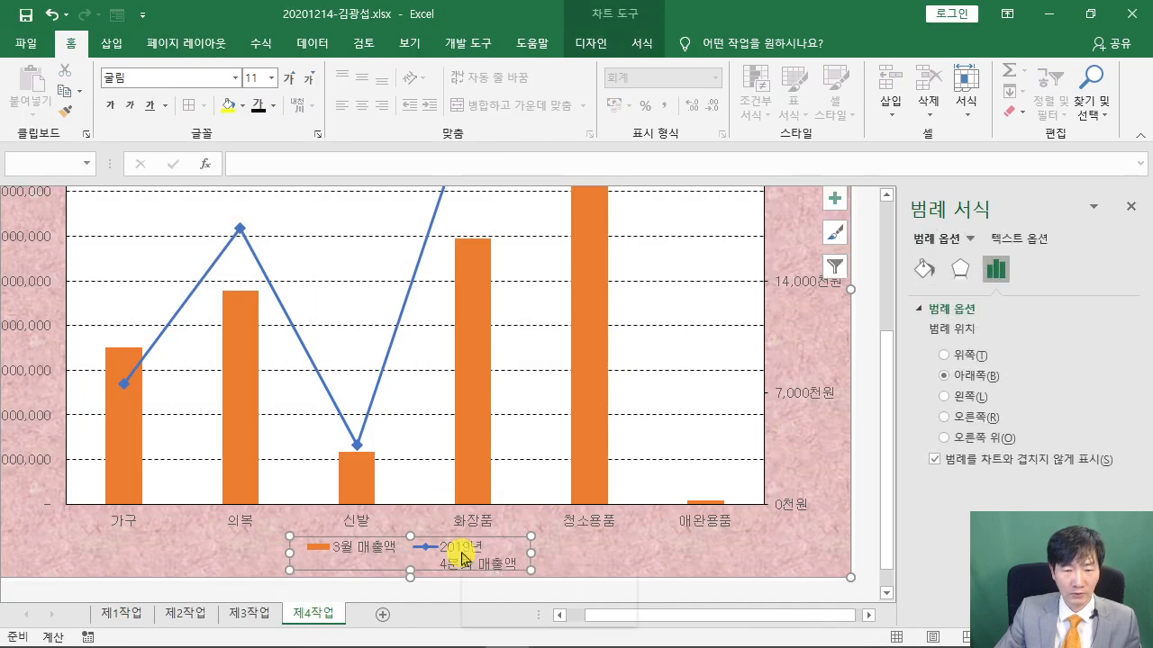
Rename the line series to '2019년 4분기 매출액' through Select Data and apply the change
{"action": "right_click", "coordinate": [462, 559]}
{"action": "left_click", "coordinate": [559, 495]}
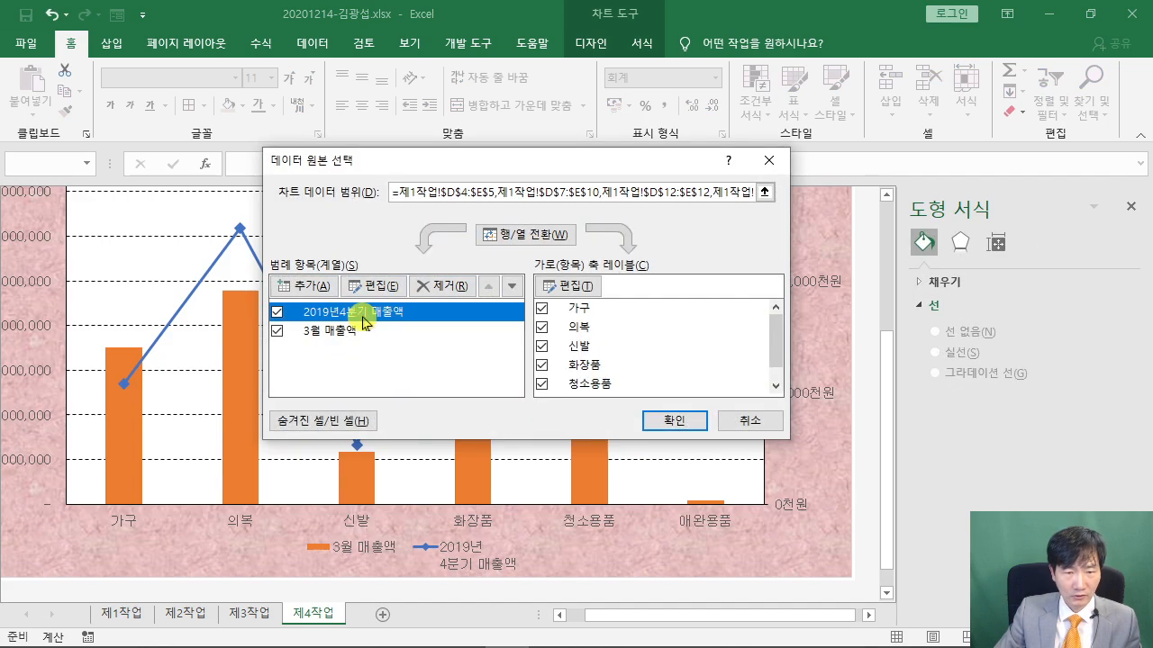
{"action": "left_click", "coordinate": [372, 287]}
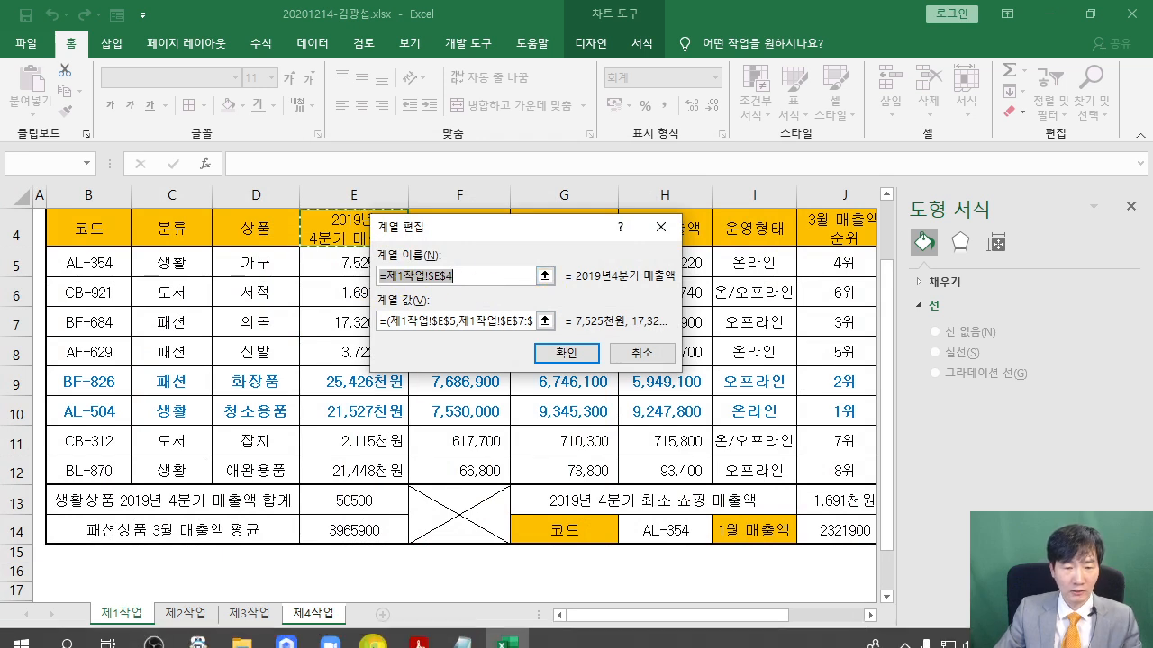
{"action": "left_click", "coordinate": [416, 641]}
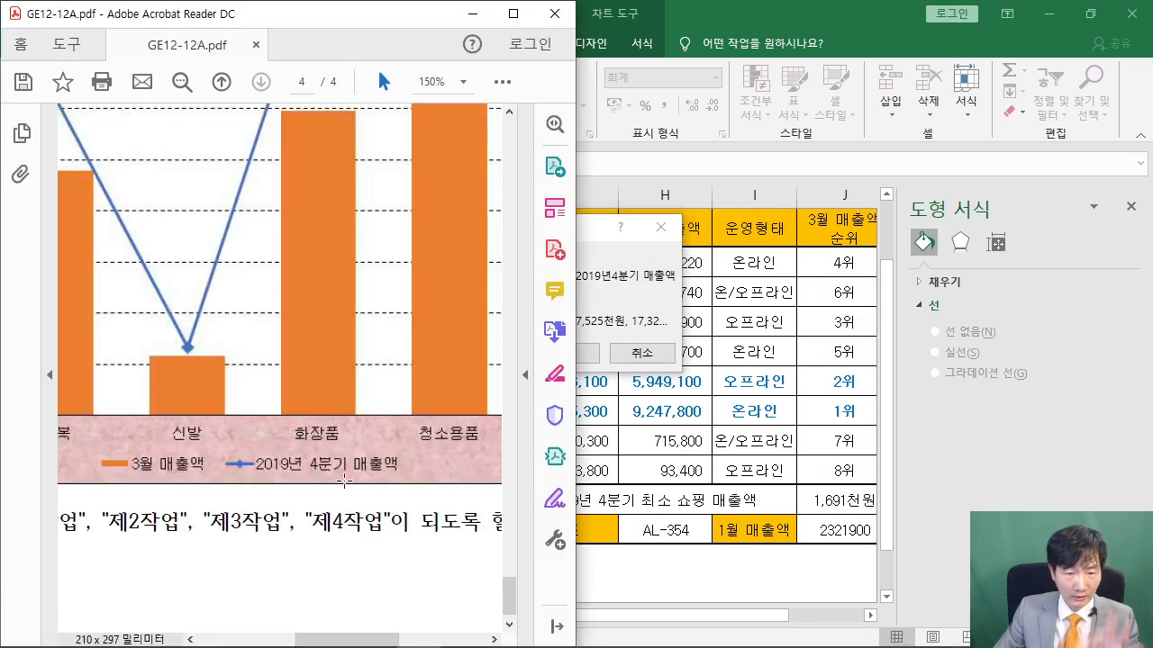
{"action": "left_click", "coordinate": [610, 232]}
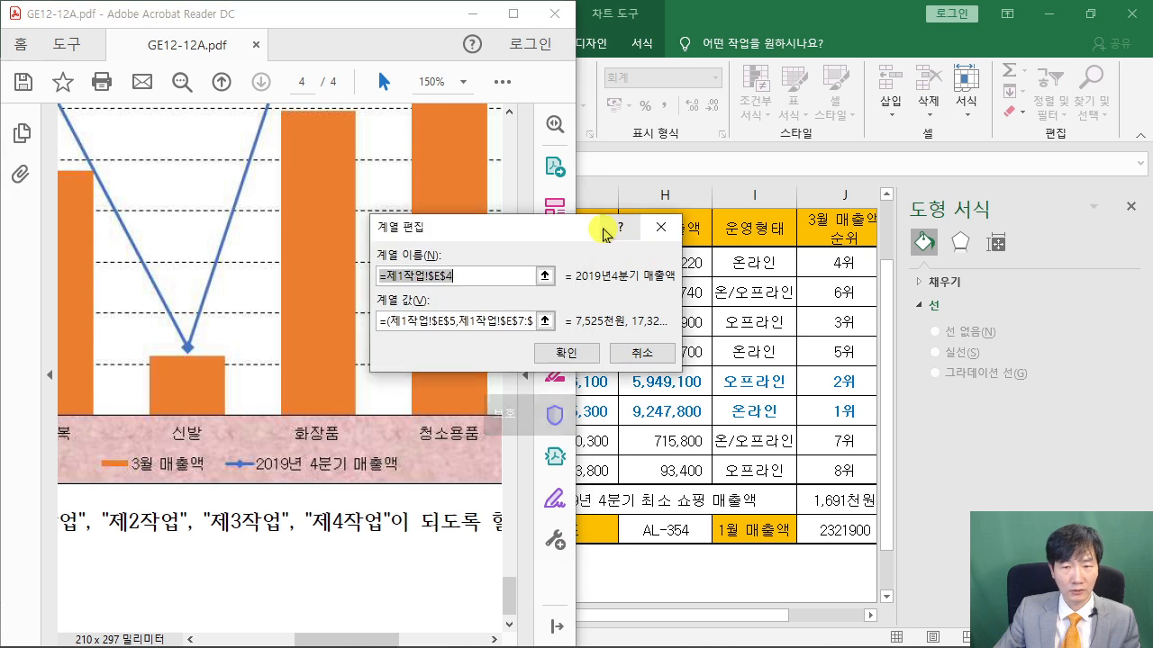
{"action": "type", "text": "2019년 4분기 매출"}
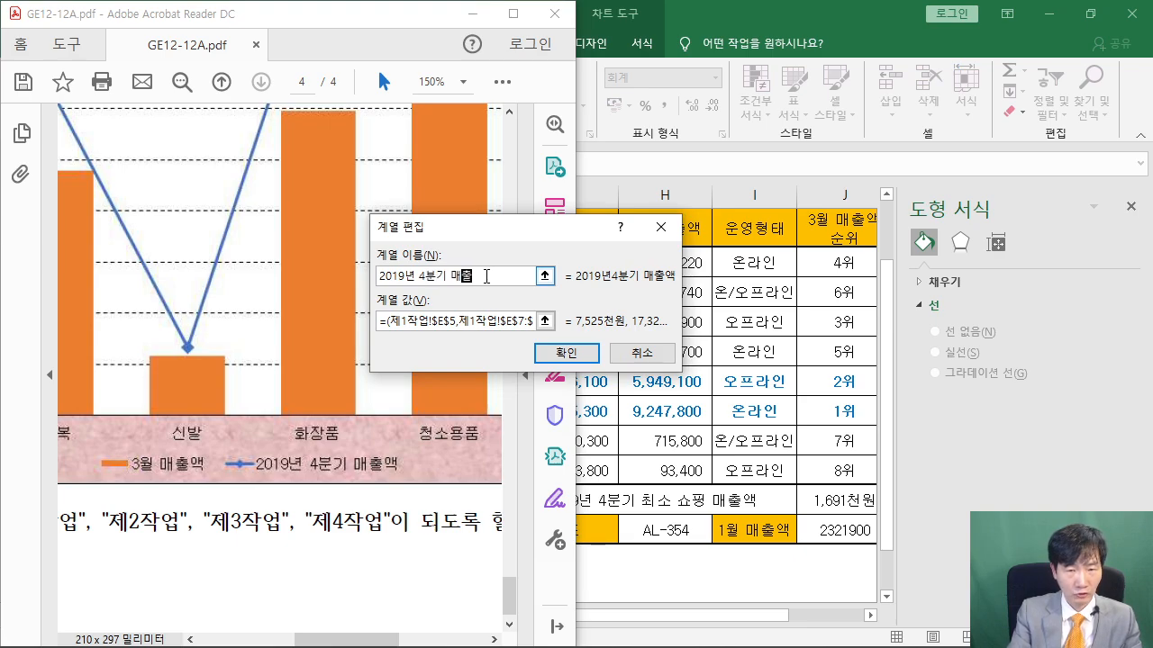
{"action": "key", "text": "F1"}
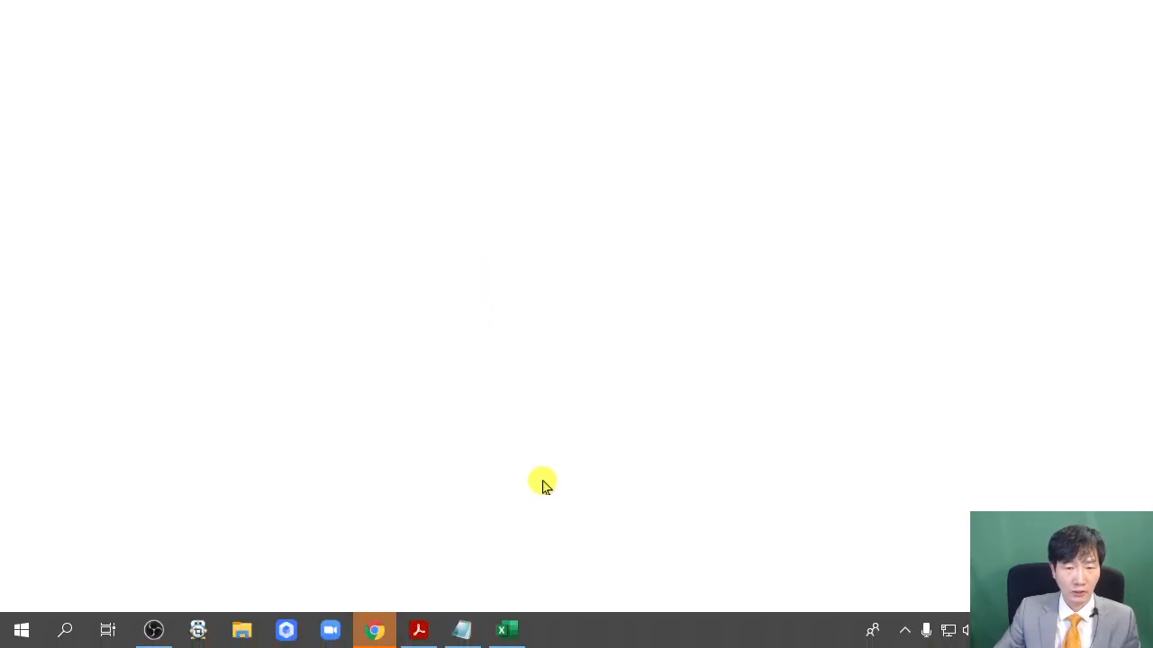
{"action": "left_click", "coordinate": [419, 627]}
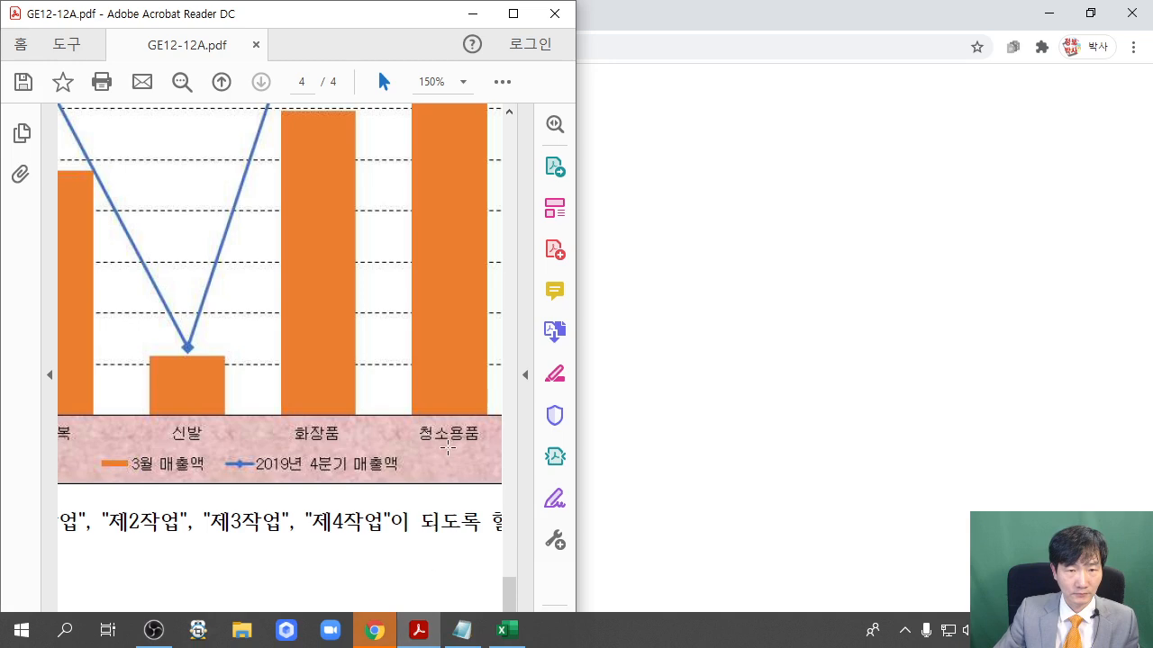
{"action": "left_click", "coordinate": [507, 630]}
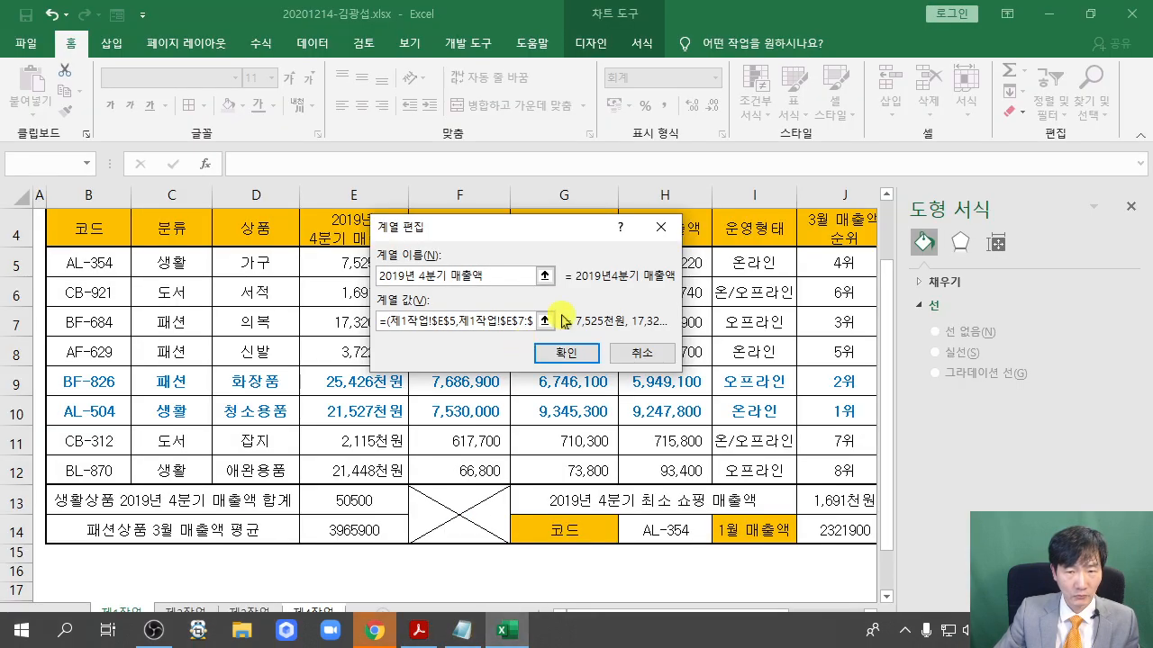
{"action": "left_click", "coordinate": [568, 354]}
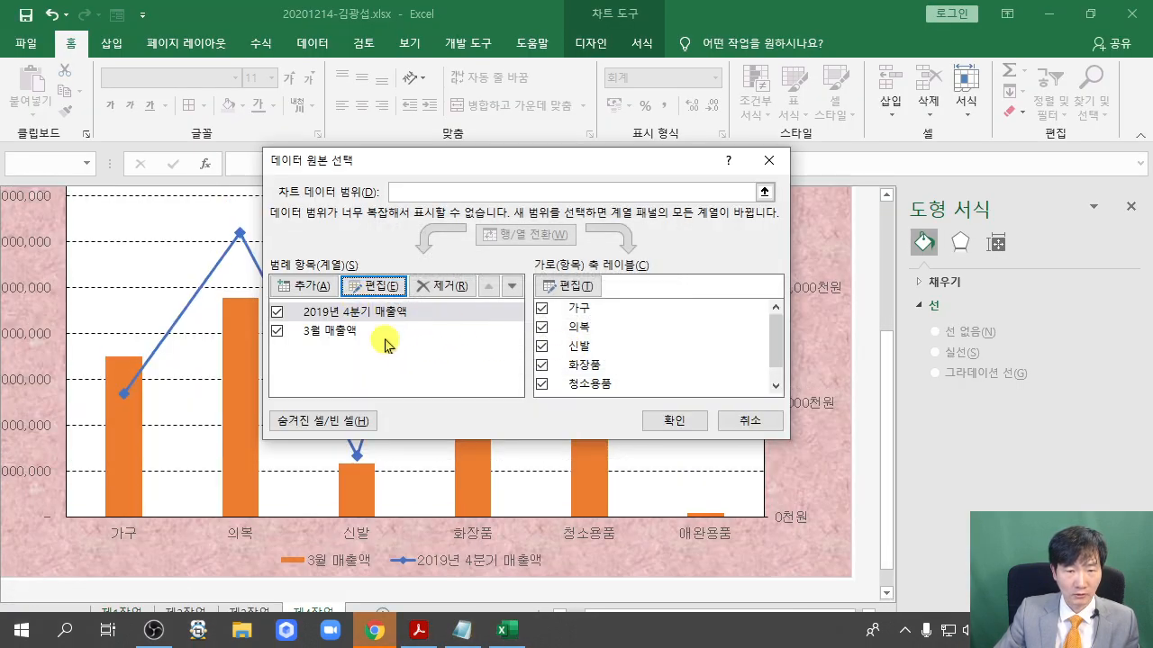
{"action": "left_click", "coordinate": [686, 422]}
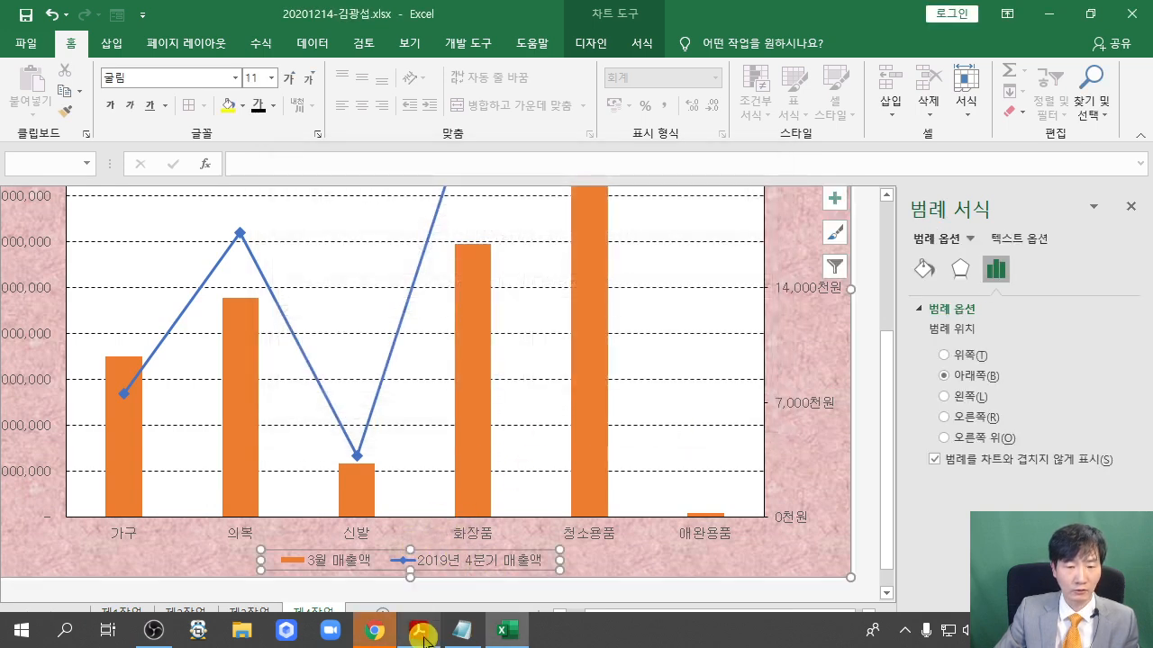
{"action": "left_click", "coordinate": [419, 630]}
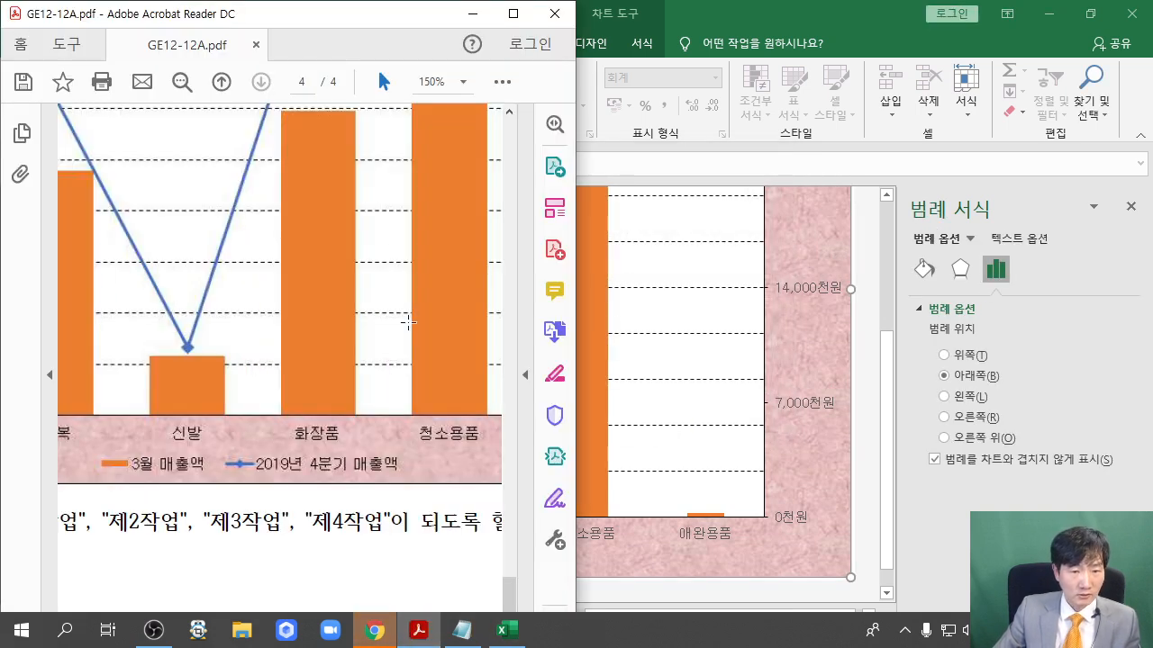
Review the rounded callout instruction and the sample chart in the maximized PDF
{"action": "left_click", "coordinate": [513, 15]}
{"action": "scroll", "coordinate": [504, 356], "scroll_direction": "up", "scroll_amount": 5}
{"action": "scroll", "coordinate": [512, 349], "scroll_direction": "up", "scroll_amount": 1}
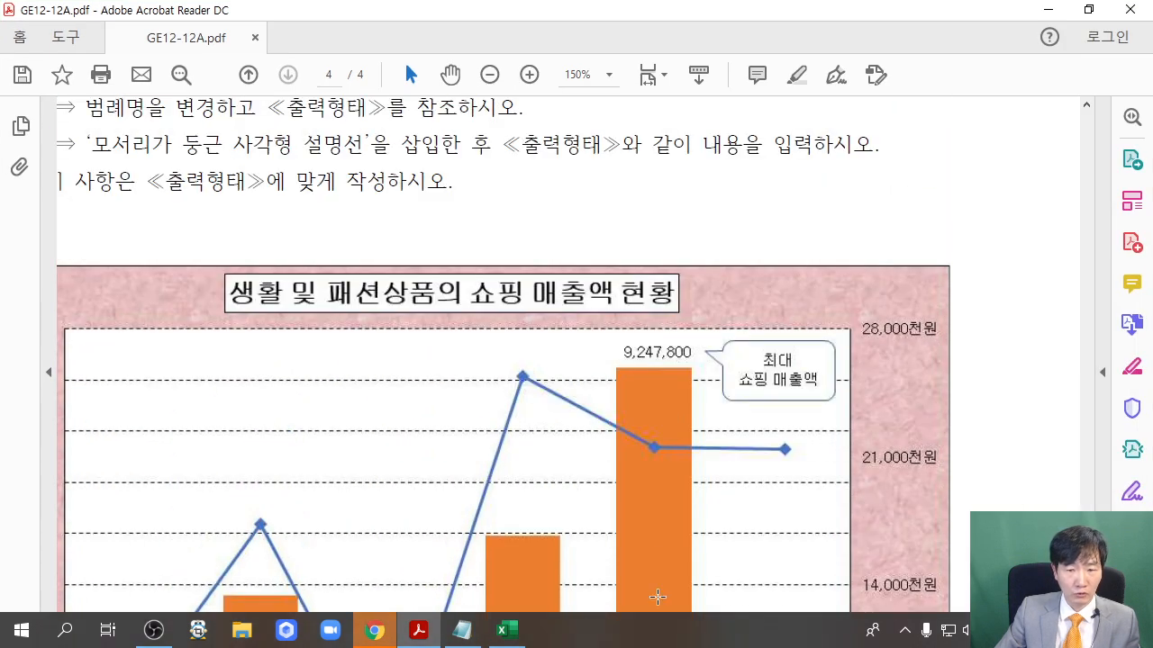
{"action": "scroll", "coordinate": [410, 324], "scroll_direction": "up", "scroll_amount": 2}
{"action": "left_click_drag", "start_coordinate": [294, 232], "coordinate": [10, 229]}
{"action": "left_click", "coordinate": [317, 255]}
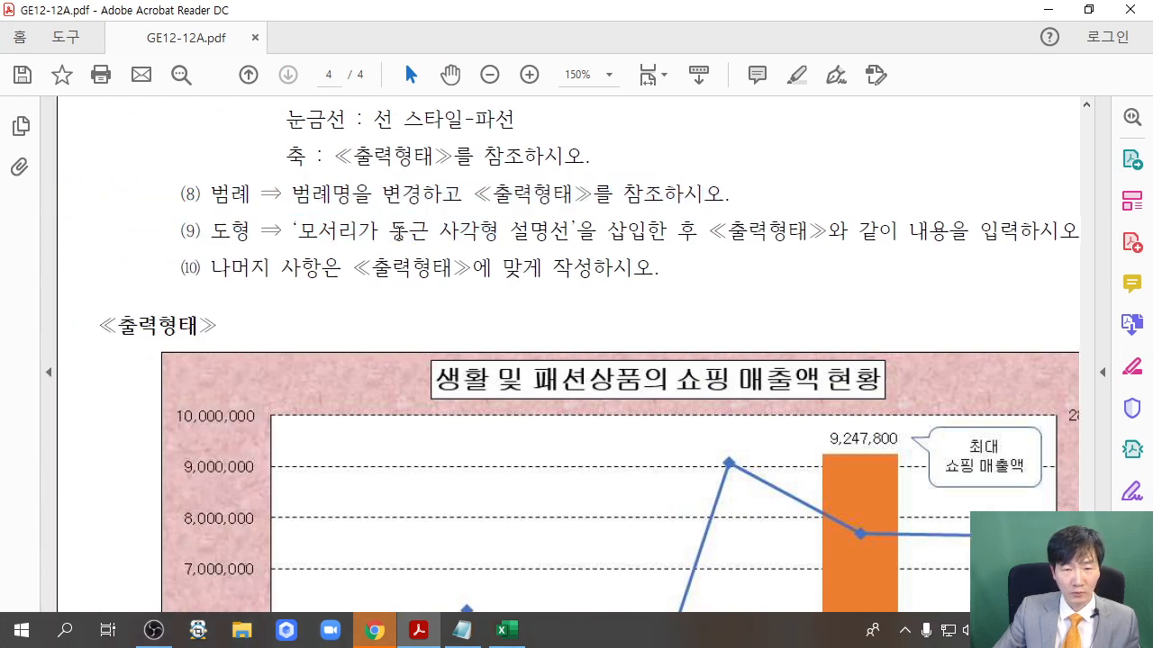
{"action": "scroll", "coordinate": [689, 255], "scroll_direction": "down", "scroll_amount": 5}
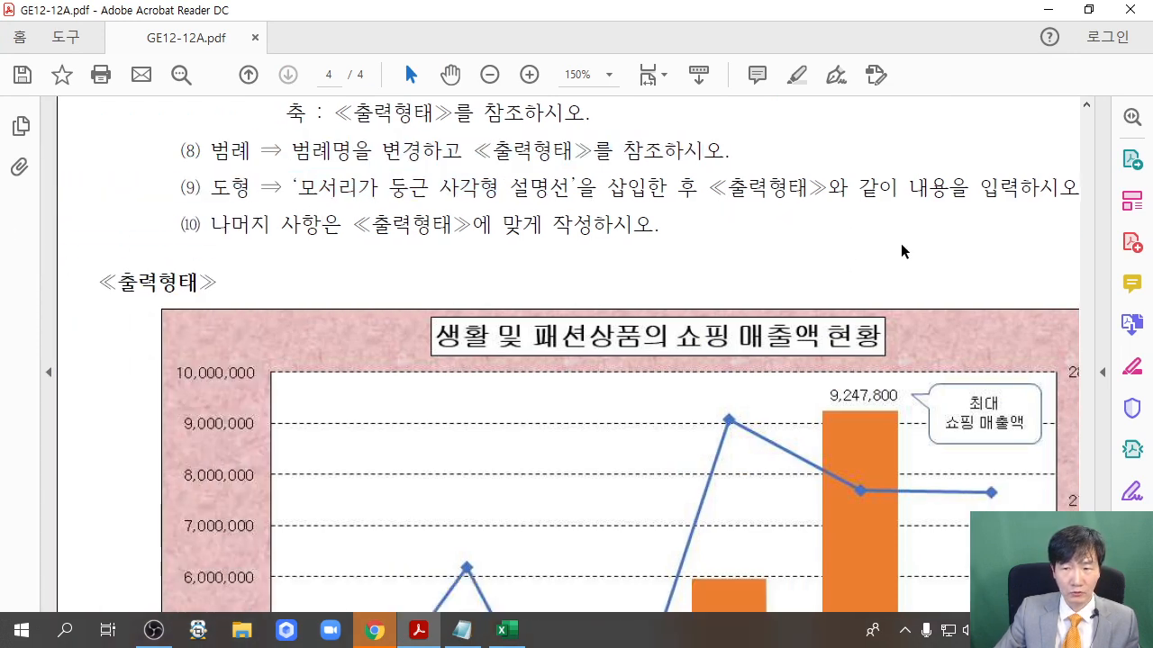
{"action": "scroll", "coordinate": [913, 240], "scroll_direction": "down", "scroll_amount": 1}
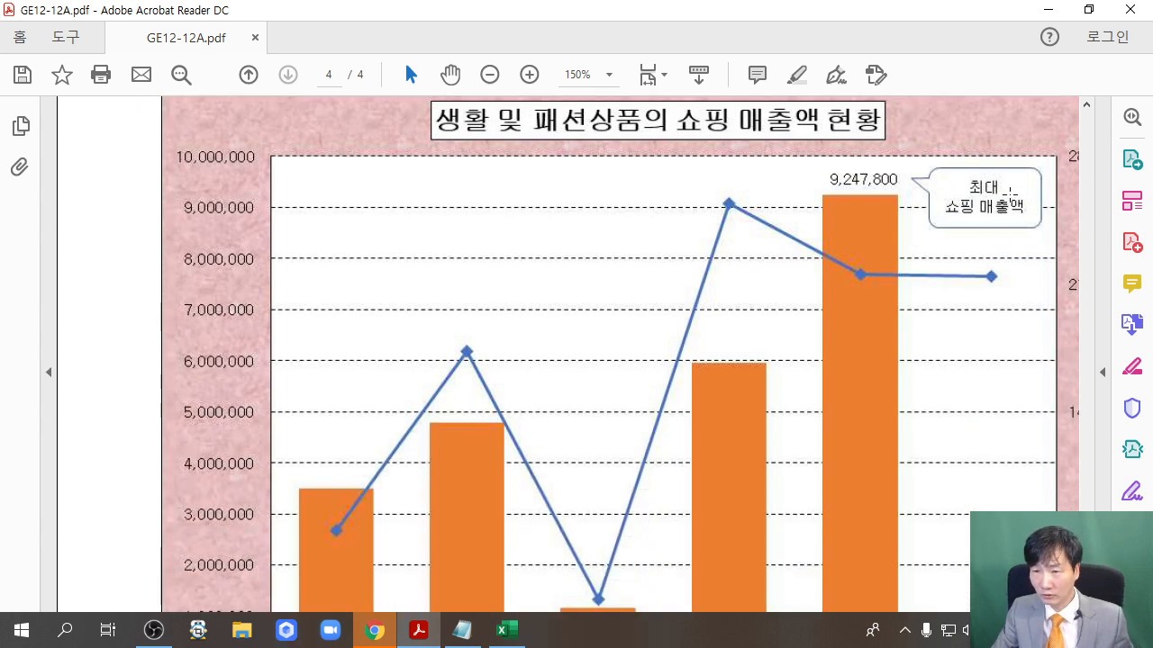
{"action": "scroll", "coordinate": [913, 222], "scroll_direction": "up", "scroll_amount": 3}
{"action": "scroll", "coordinate": [913, 221], "scroll_direction": "down", "scroll_amount": 1}
{"action": "scroll", "coordinate": [913, 222], "scroll_direction": "down", "scroll_amount": 2}
Restore the PDF, bring Excel forward, close the legend pane and restore Excel's window
{"action": "left_click", "coordinate": [1088, 9]}
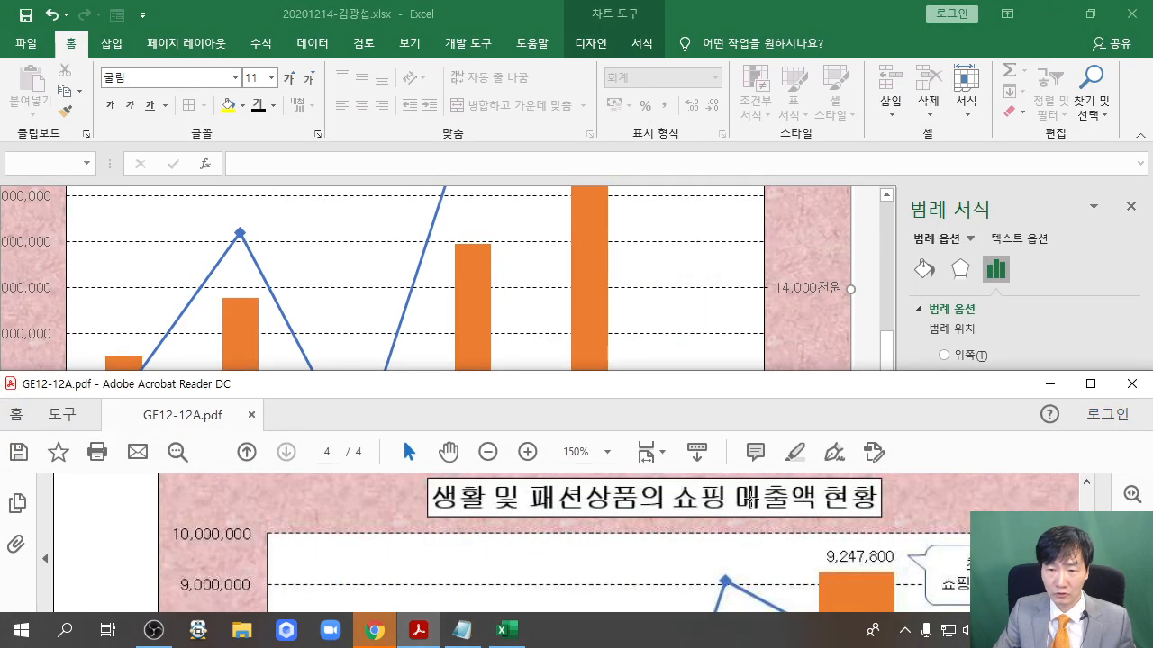
{"action": "left_click", "coordinate": [866, 240]}
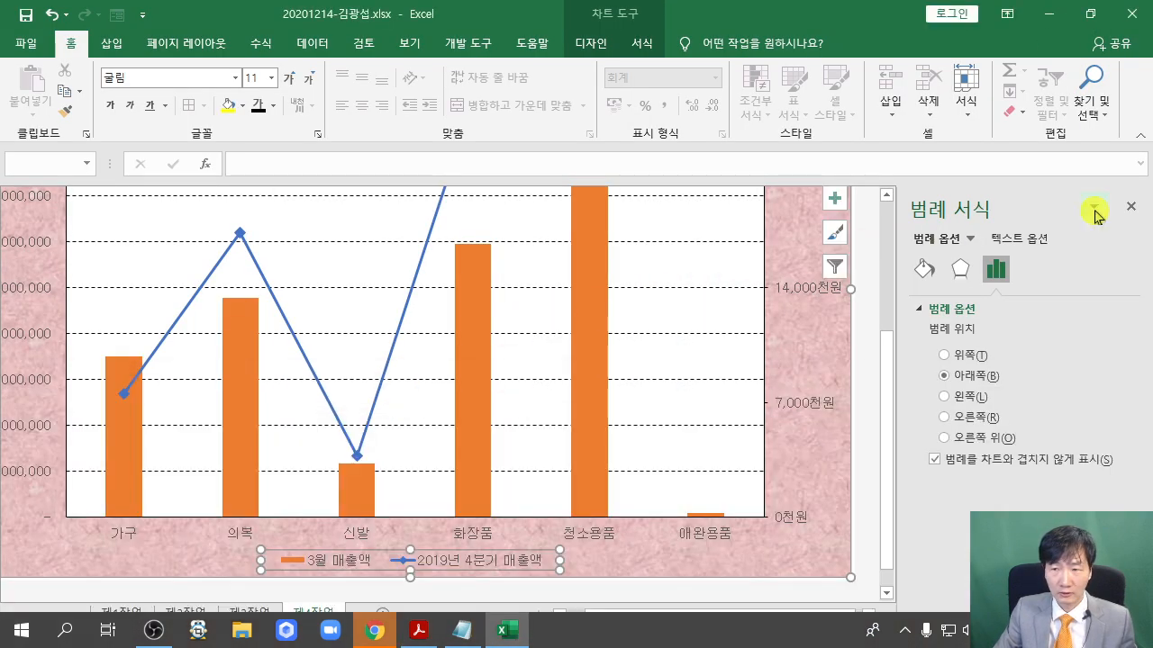
{"action": "left_click", "coordinate": [1131, 209]}
{"action": "left_click", "coordinate": [1090, 14]}
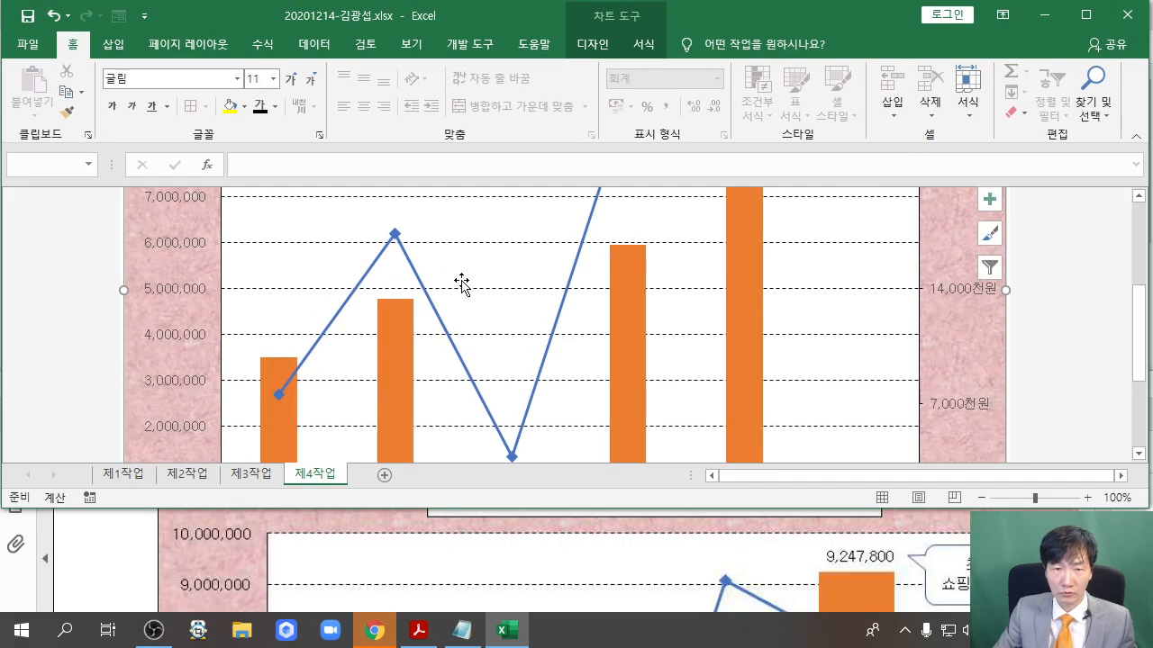
Draw a rounded-rectangle callout by the tallest bar reading '최대 쇼핑 매출액'
{"action": "scroll", "coordinate": [360, 295], "scroll_direction": "up", "scroll_amount": 4}
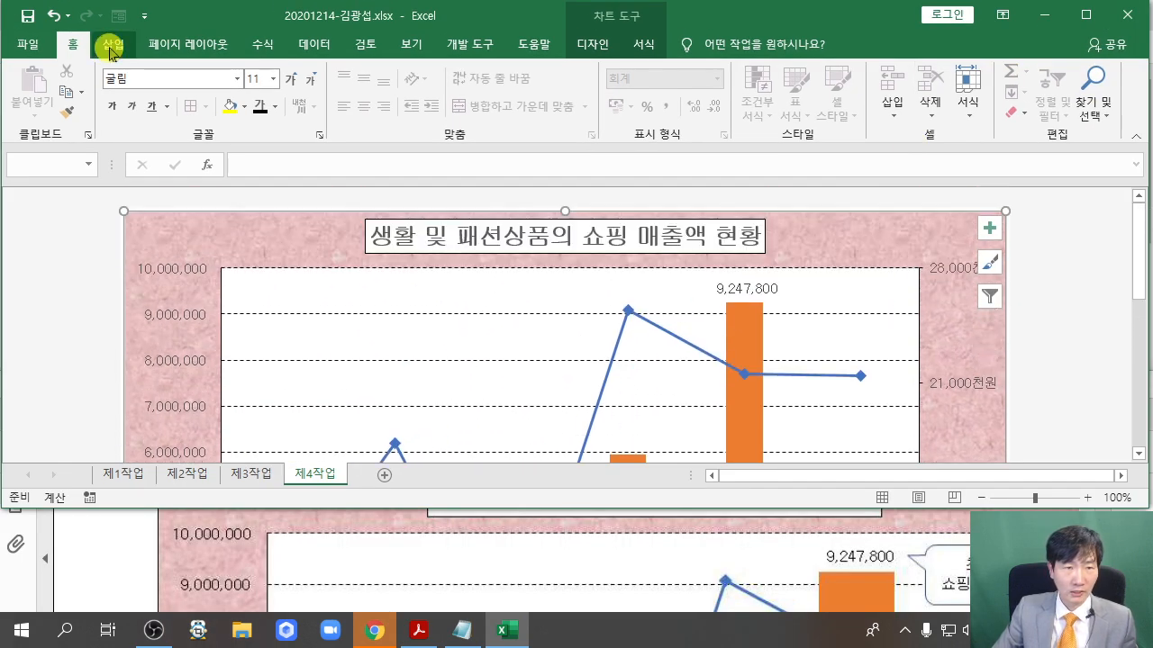
{"action": "left_click", "coordinate": [113, 44]}
{"action": "left_click", "coordinate": [231, 72]}
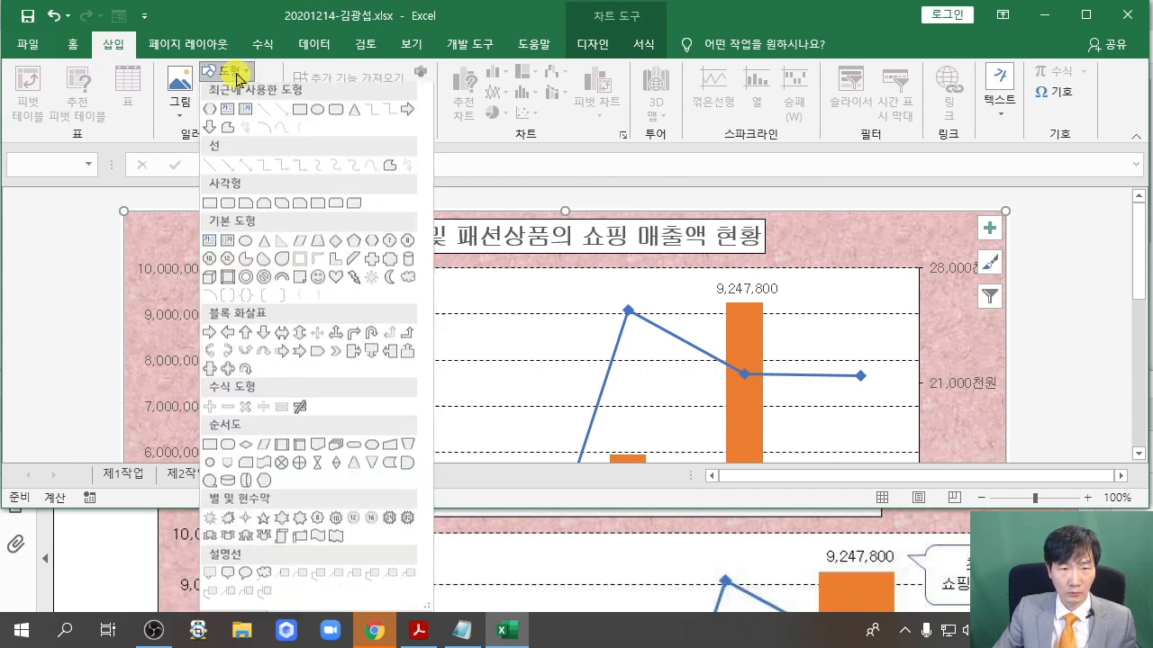
{"action": "left_click", "coordinate": [228, 577]}
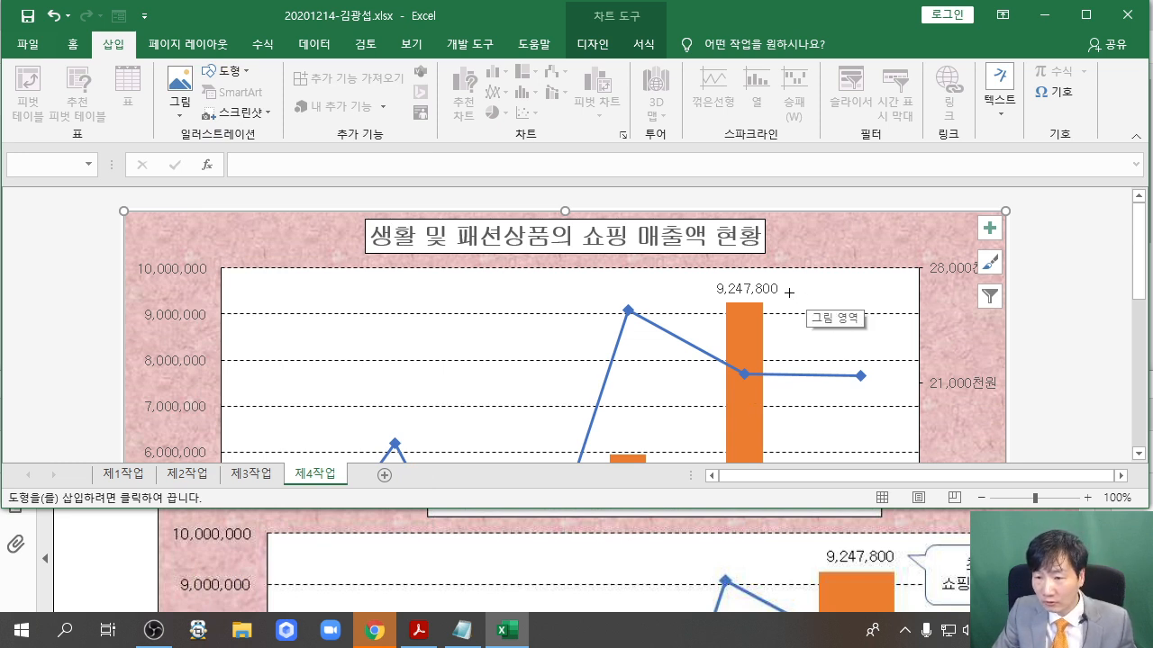
{"action": "mouse_move", "coordinate": [802, 276]}
{"action": "left_mouse_down"}
{"action": "mouse_move", "coordinate": [906, 309]}
{"action": "mouse_move", "coordinate": [911, 334]}
{"action": "left_mouse_up"}
{"action": "type", "text": "최대 "}
{"action": "type", "text": "쇼핑"}
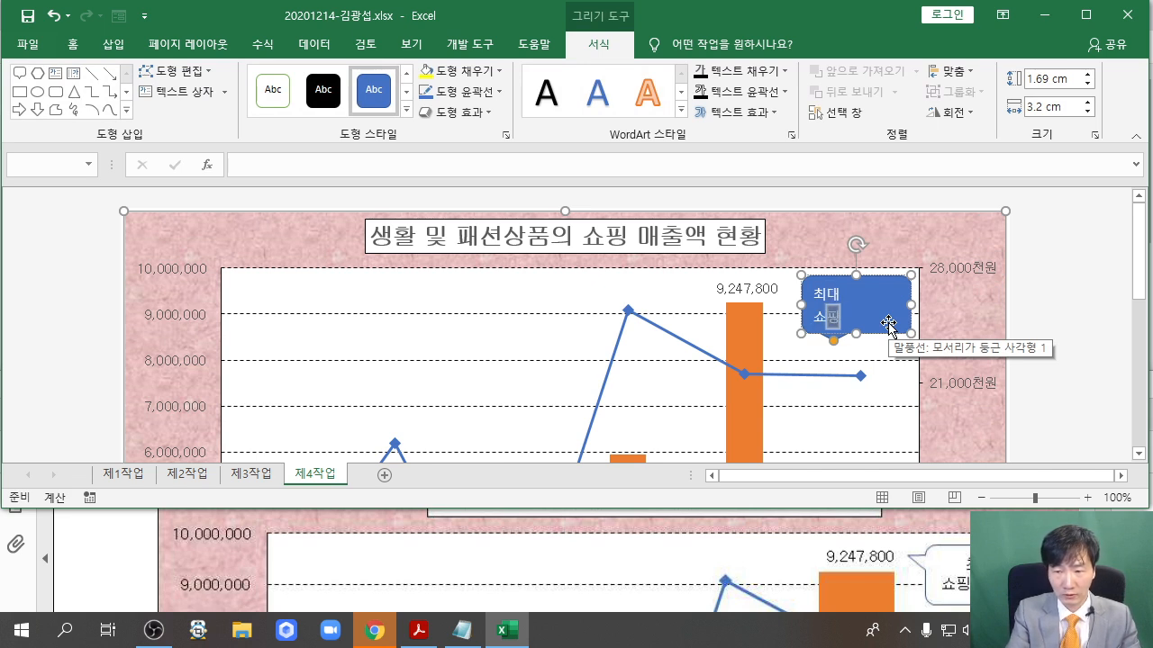
{"action": "type", "text": " 매출액"}
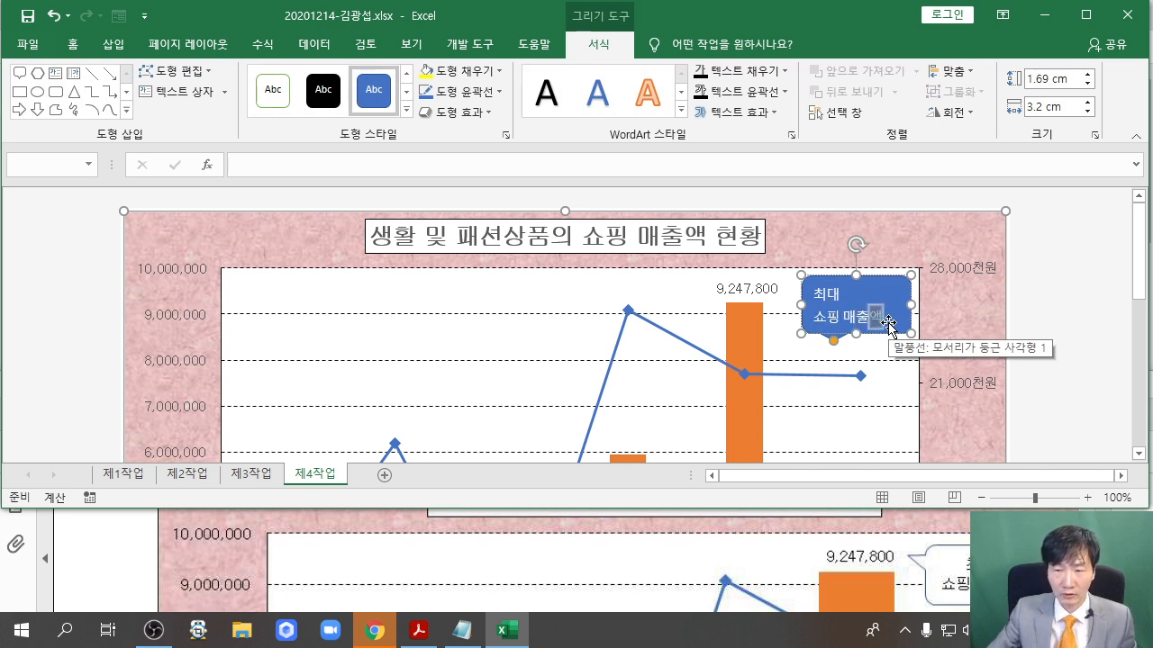
{"action": "left_click", "coordinate": [822, 280]}
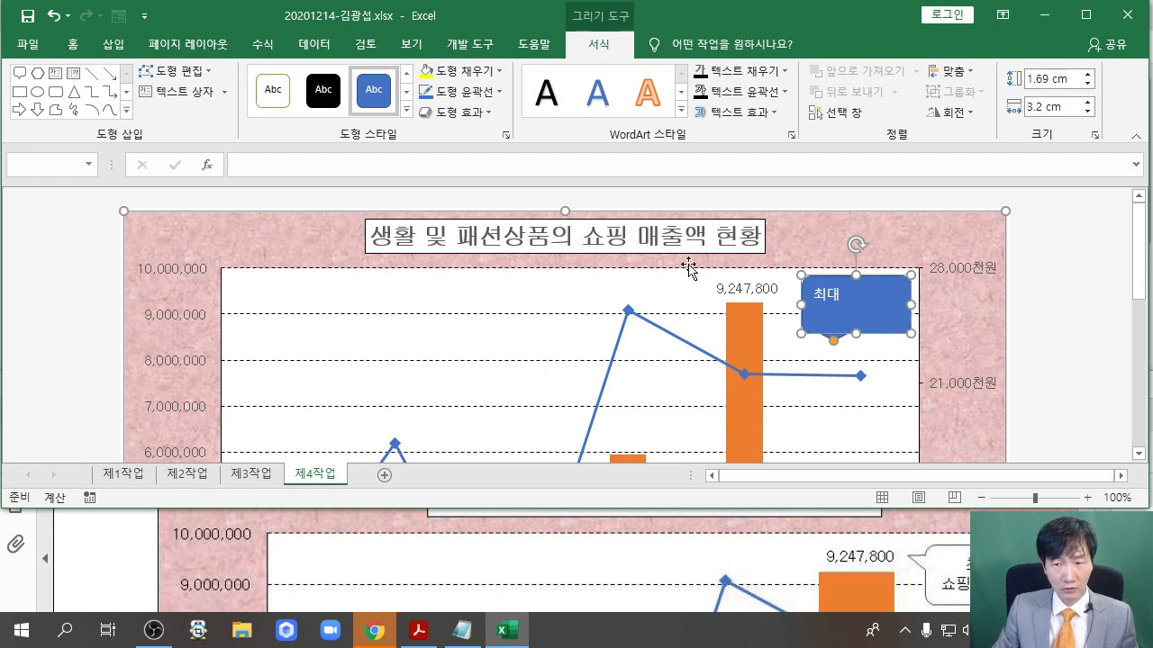
{"action": "left_click", "coordinate": [75, 44]}
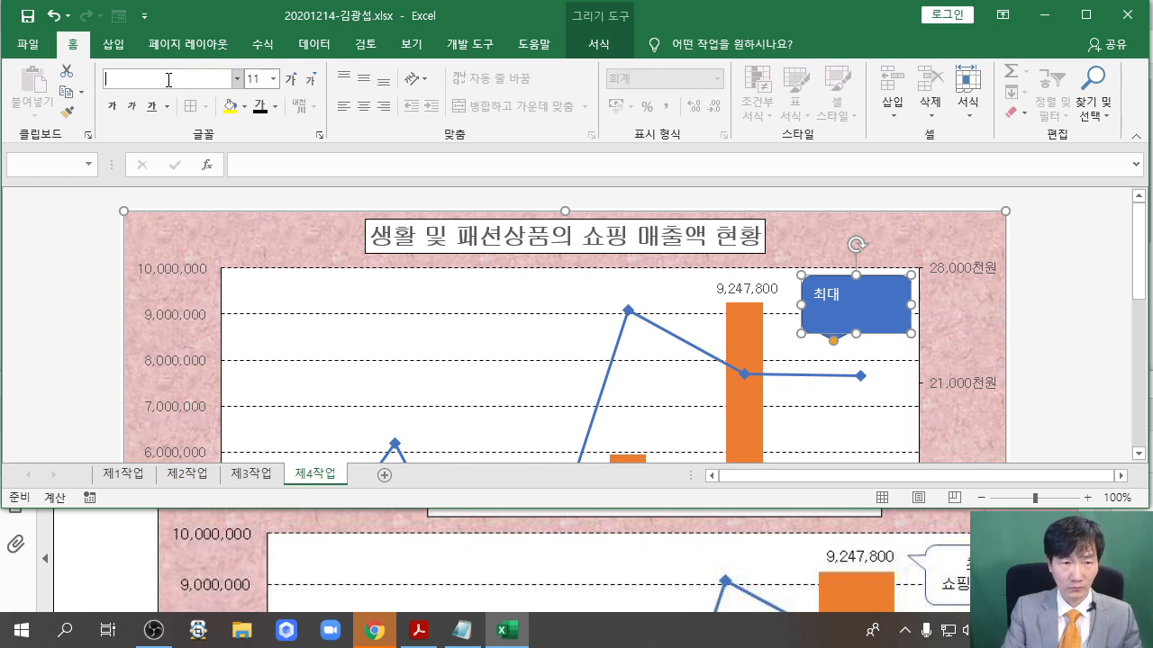
{"action": "key", "text": "Return"}
{"action": "type", "text": "쇼핑 매출액"}
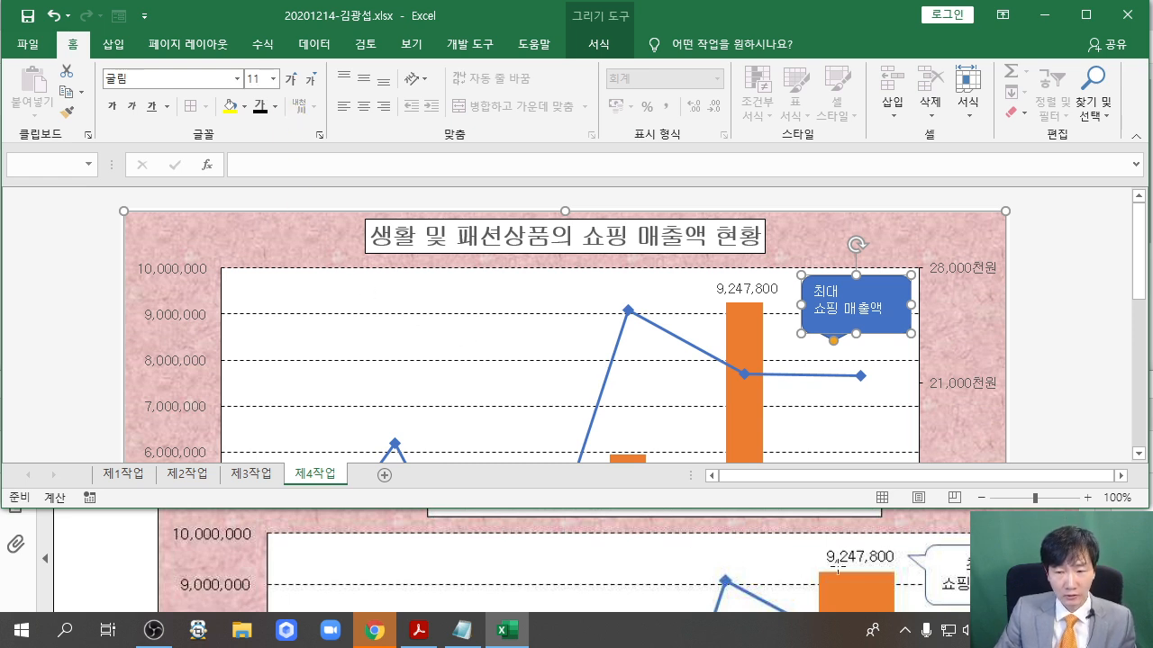
Give the callout dark centred text on white fill, its tail pointing at the 9,247,800 bar
{"action": "scroll", "coordinate": [885, 535], "scroll_direction": "down", "scroll_amount": 1}
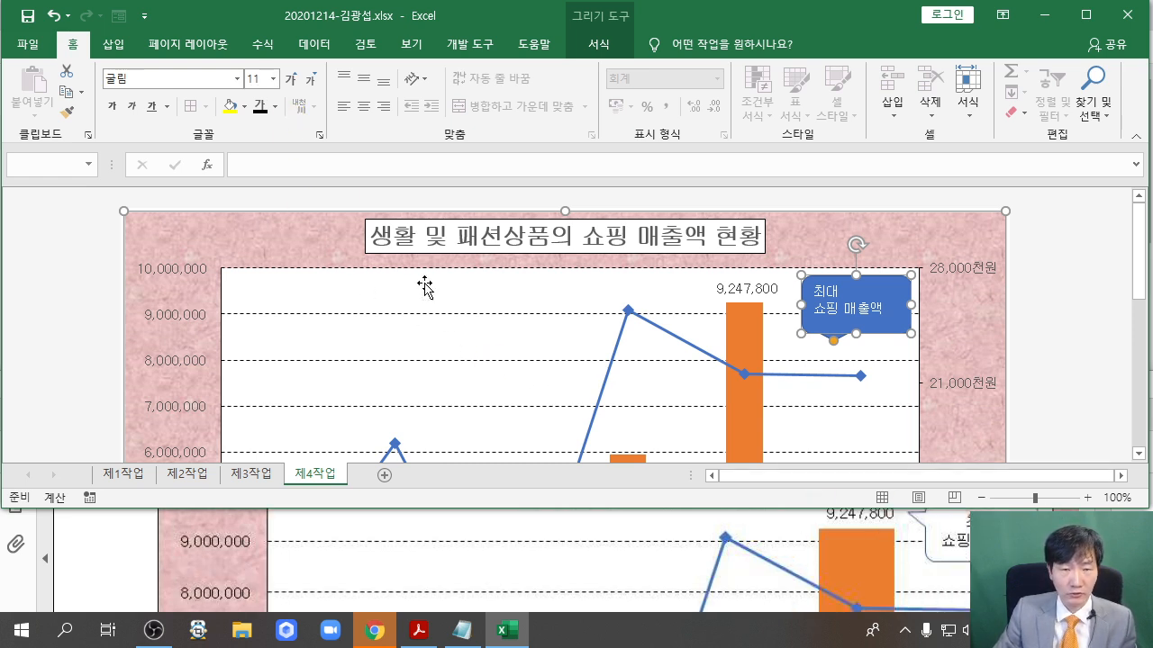
{"action": "left_click", "coordinate": [260, 108]}
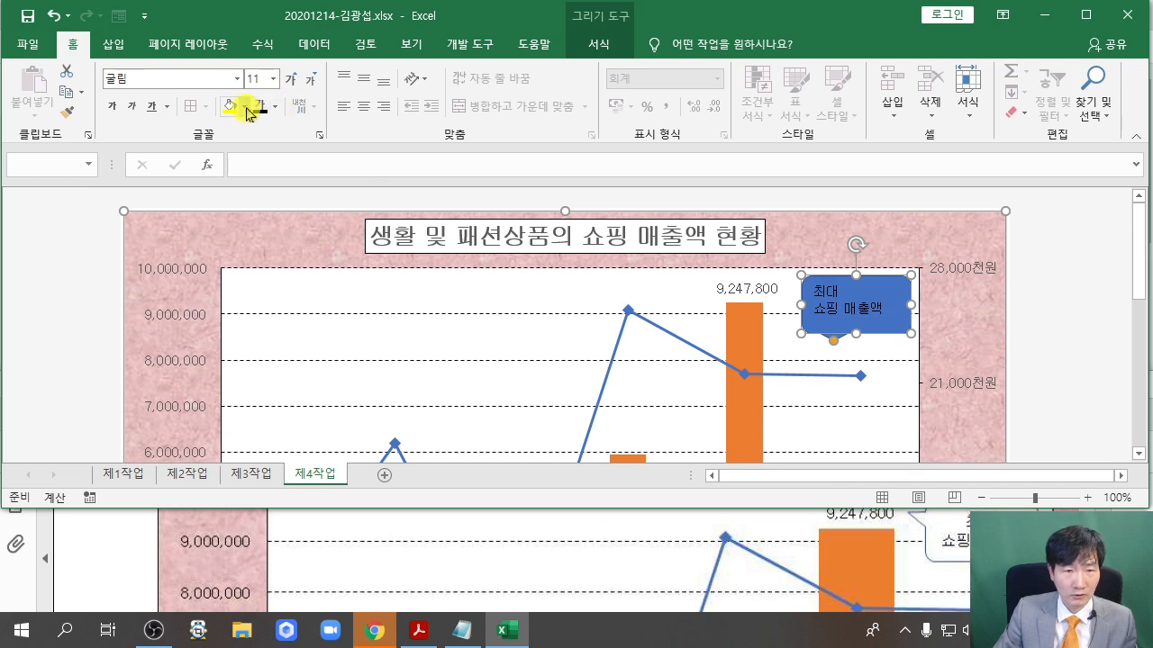
{"action": "left_click", "coordinate": [244, 106]}
{"action": "left_click", "coordinate": [228, 170]}
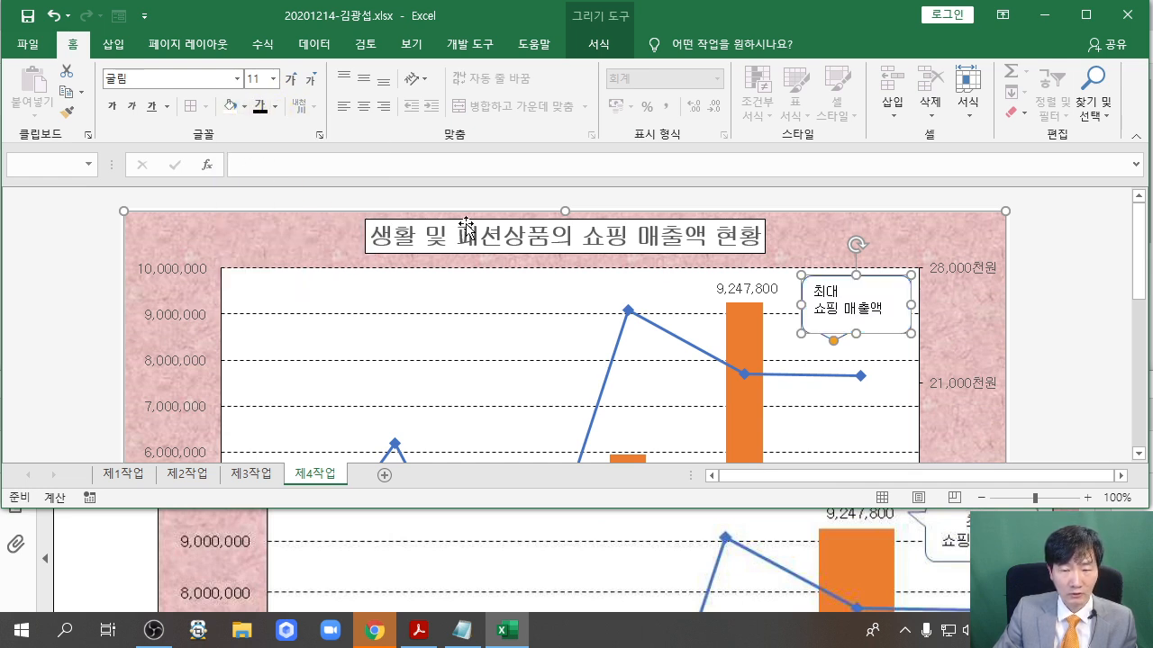
{"action": "left_click", "coordinate": [364, 78]}
{"action": "left_click", "coordinate": [364, 106]}
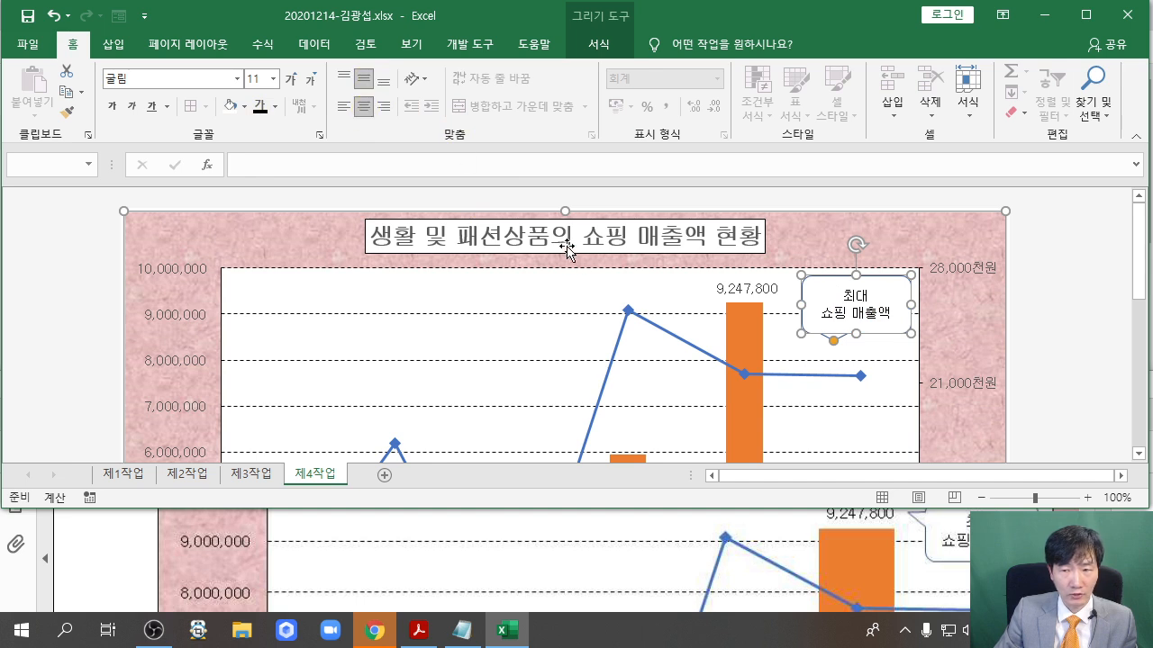
{"action": "left_click_drag", "start_coordinate": [835, 342], "coordinate": [821, 340]}
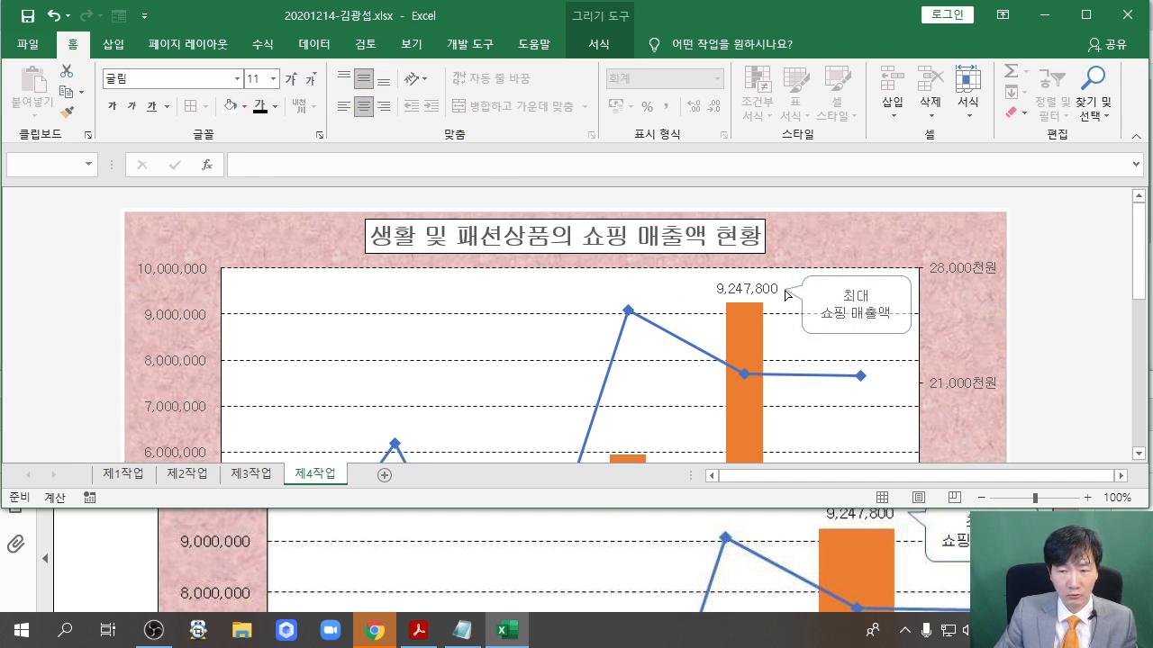
{"action": "left_click_drag", "start_coordinate": [785, 294], "coordinate": [785, 295]}
{"action": "left_click", "coordinate": [1053, 291]}
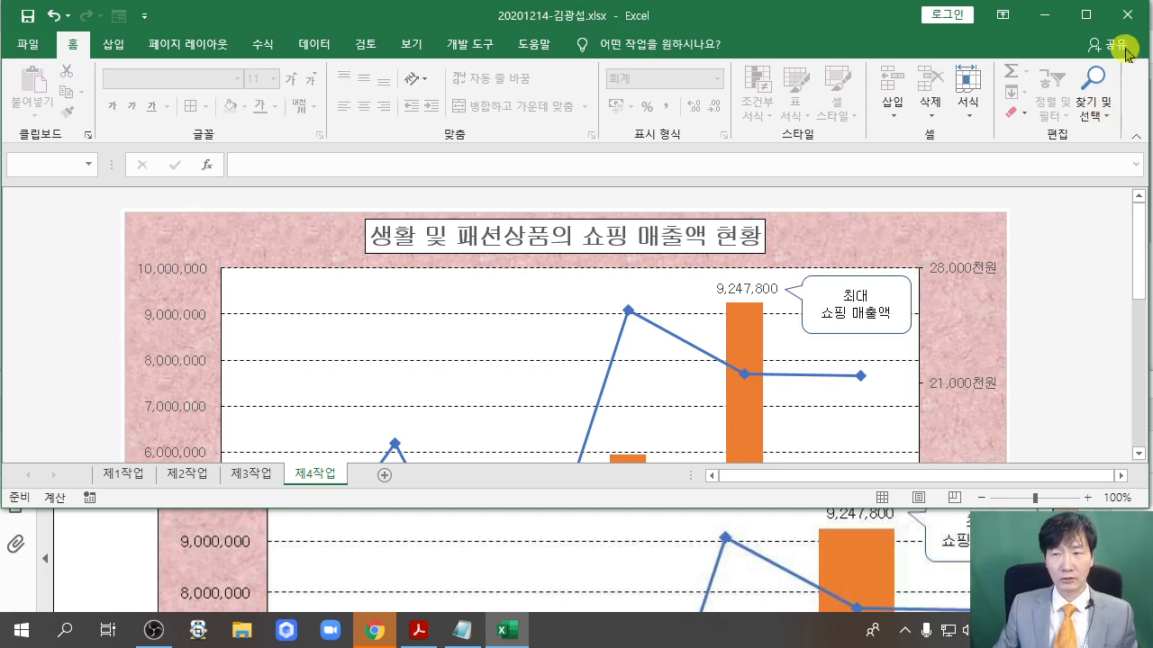
{"action": "left_click", "coordinate": [1088, 20]}
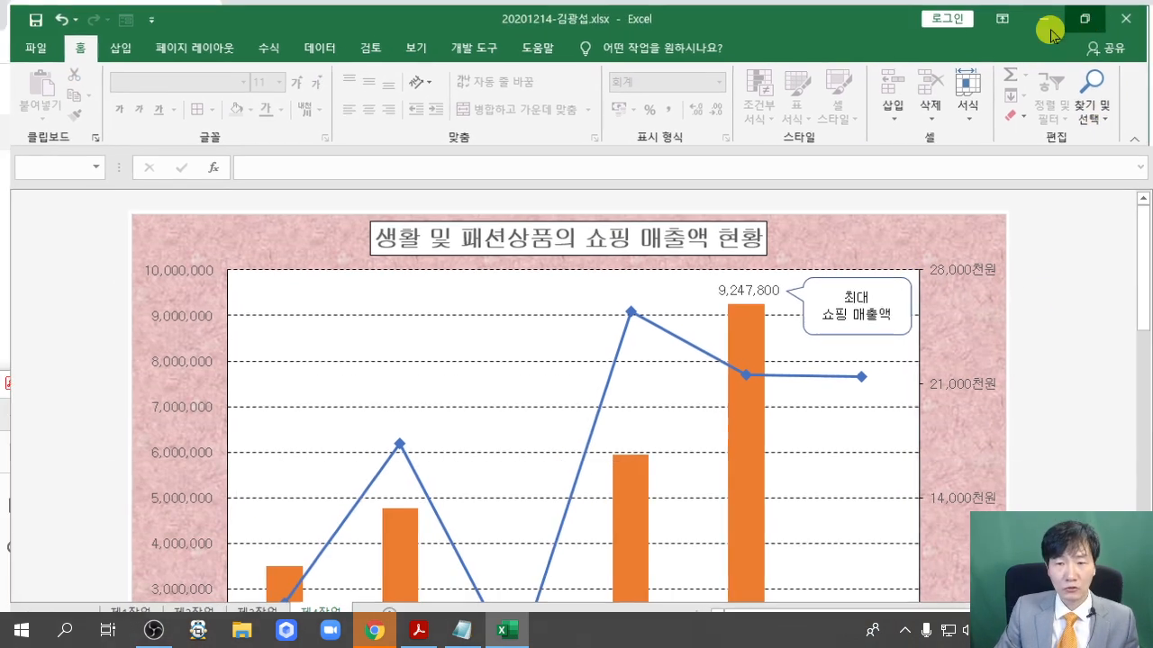
{"action": "scroll", "coordinate": [522, 365], "scroll_direction": "down", "scroll_amount": 1}
{"action": "scroll", "coordinate": [523, 365], "scroll_direction": "down", "scroll_amount": 3}
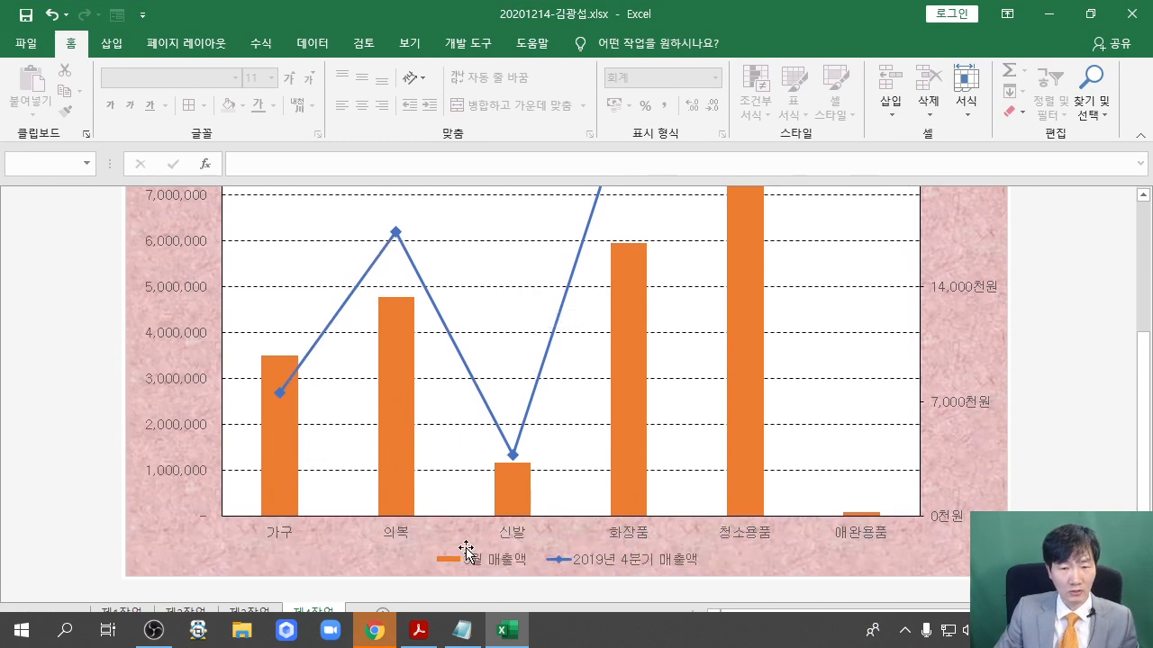
{"action": "left_click", "coordinate": [418, 631]}
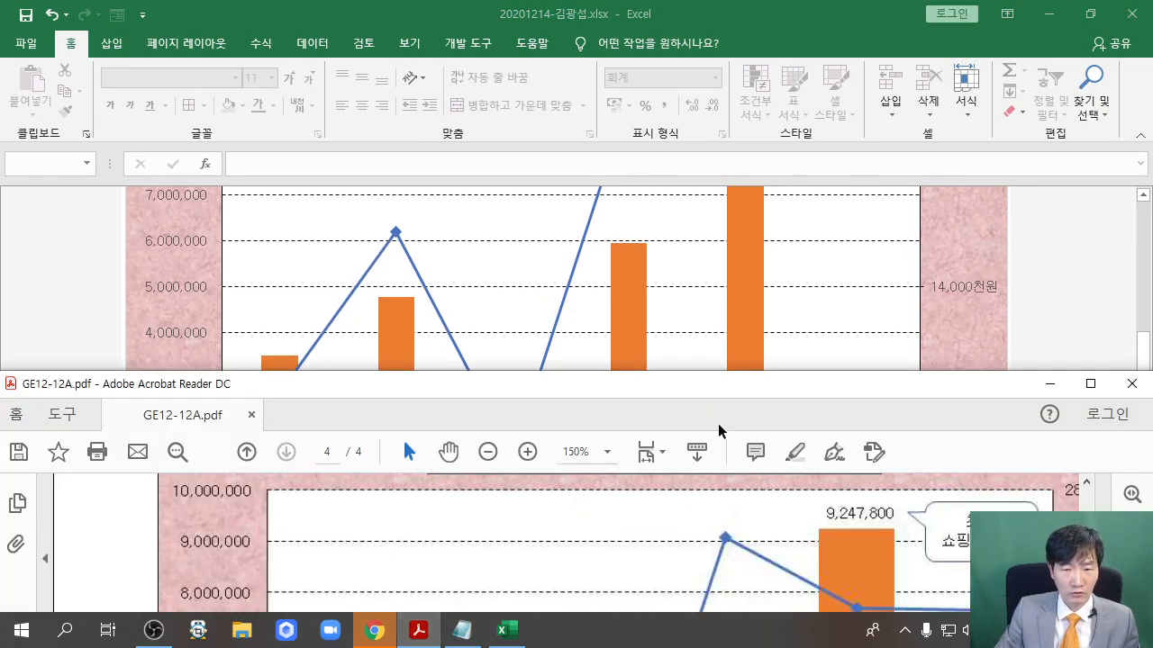
{"action": "left_click", "coordinate": [1090, 384]}
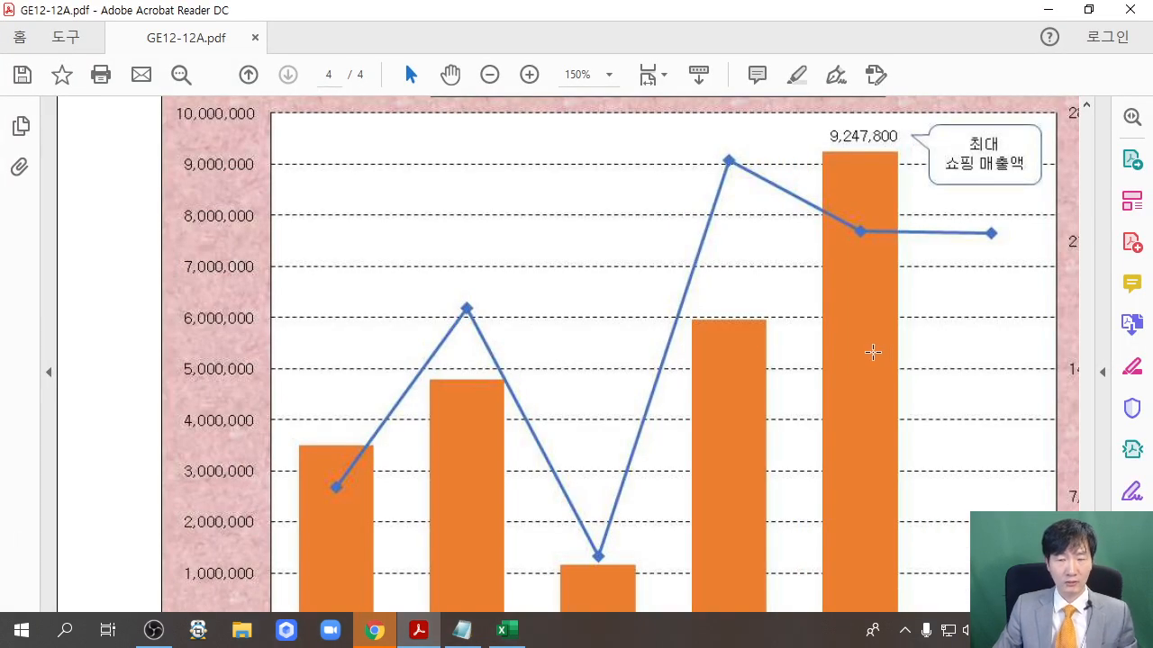
{"action": "scroll", "coordinate": [872, 353], "scroll_direction": "down", "scroll_amount": 4}
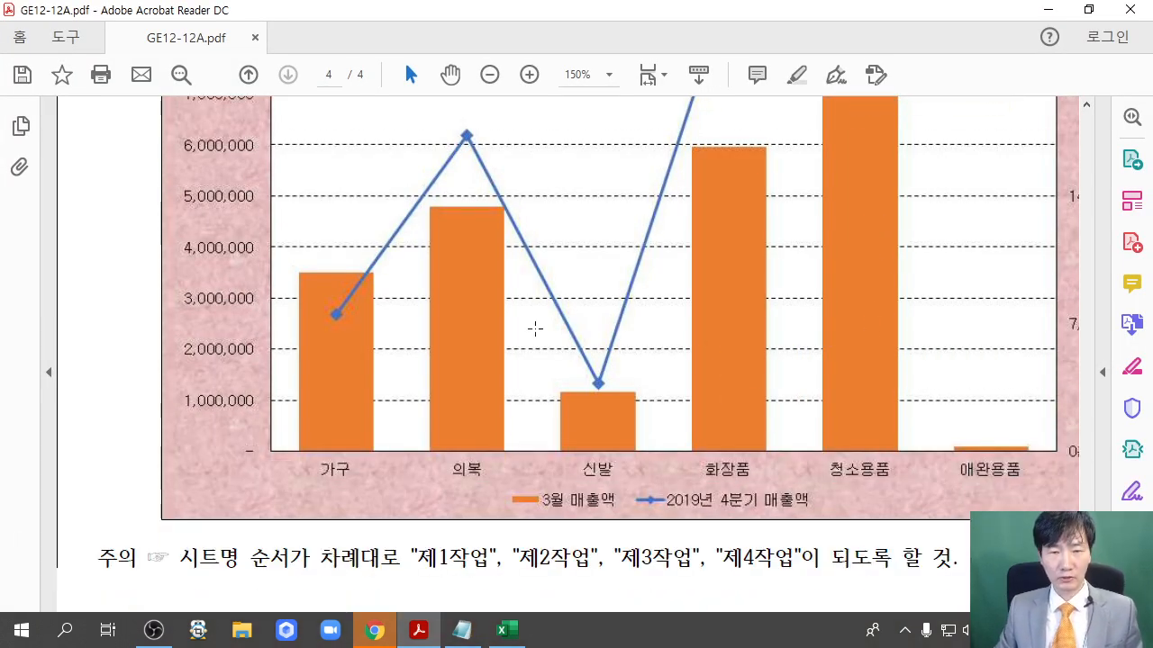
{"action": "scroll", "coordinate": [892, 424], "scroll_direction": "up", "scroll_amount": 6}
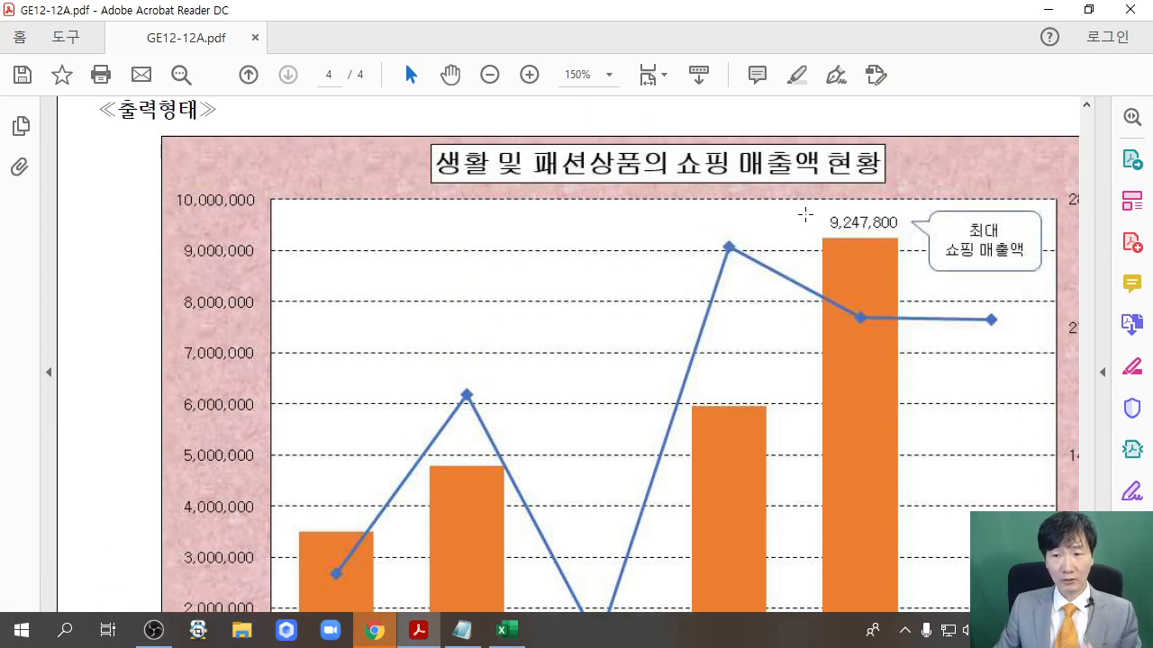
{"action": "scroll", "coordinate": [798, 399], "scroll_direction": "down", "scroll_amount": 4}
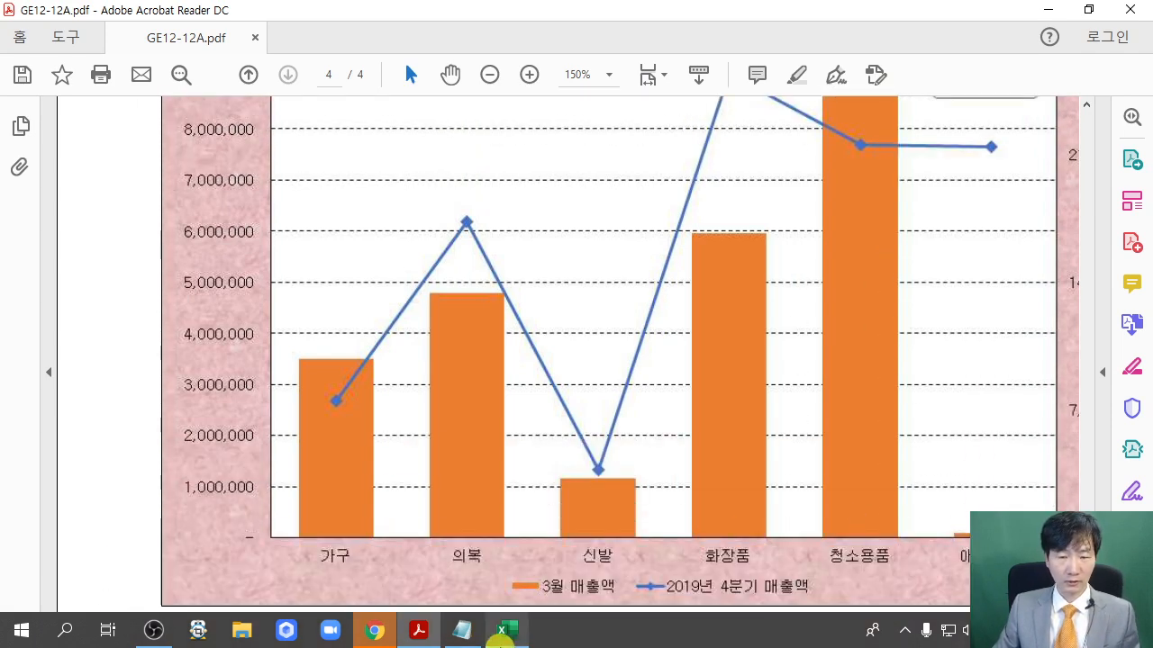
{"action": "left_click", "coordinate": [502, 632]}
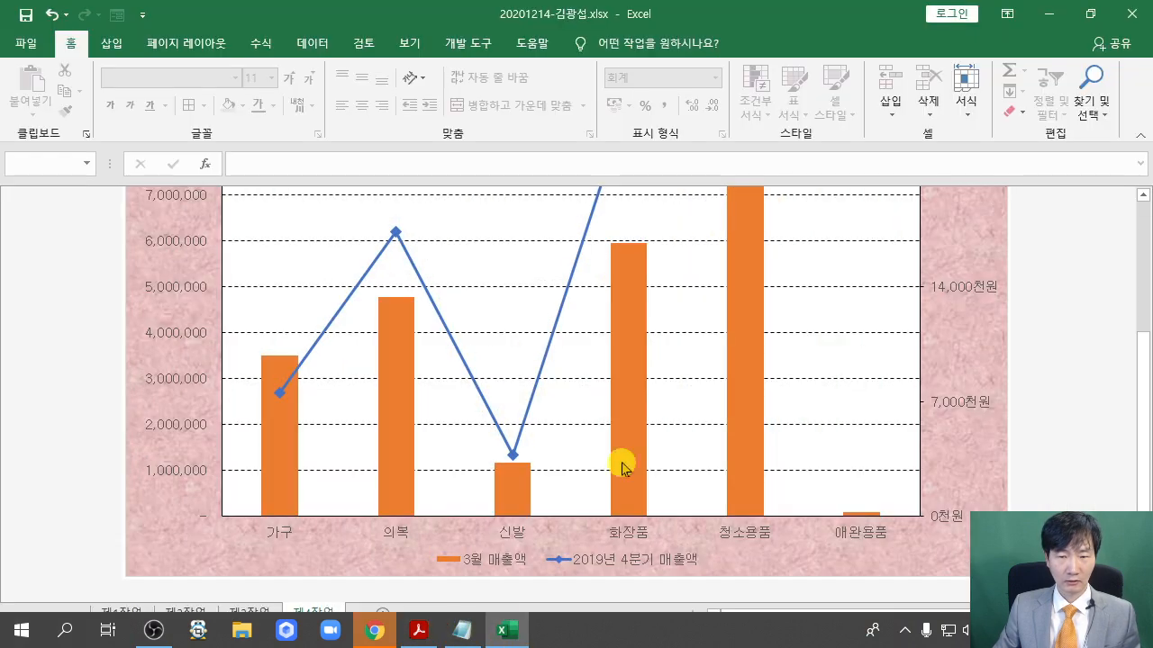
Set the 3월 매출액 column series overlap to 0% and gap width to 100%
{"action": "left_click", "coordinate": [630, 322]}
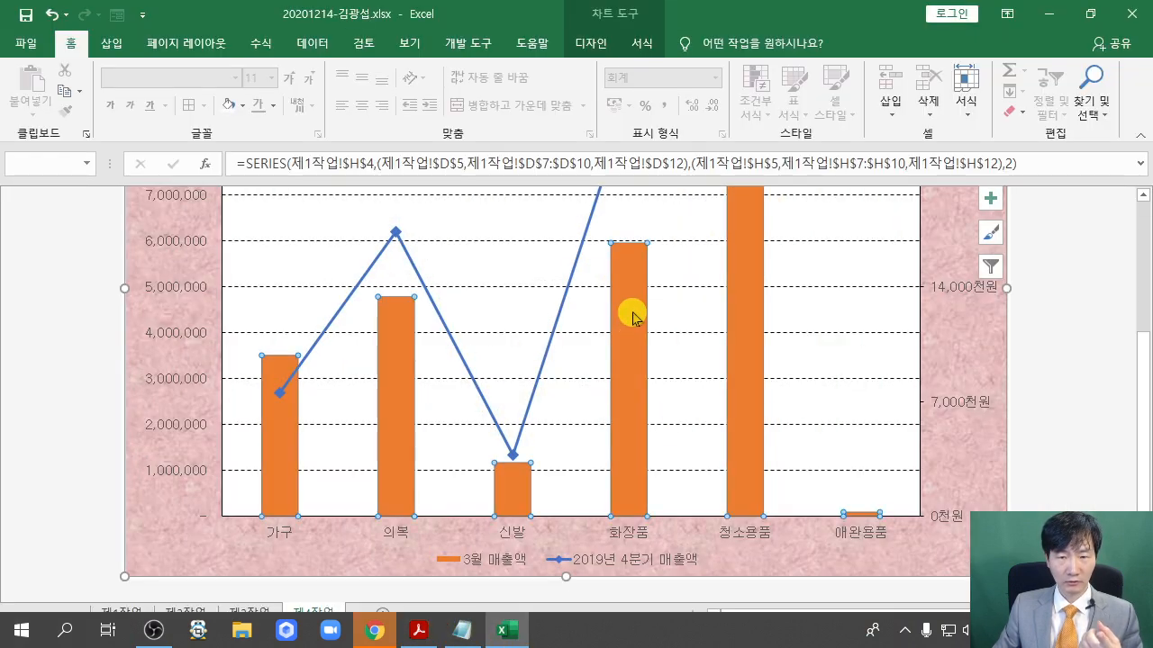
{"action": "right_click", "coordinate": [632, 317]}
{"action": "left_click", "coordinate": [728, 478]}
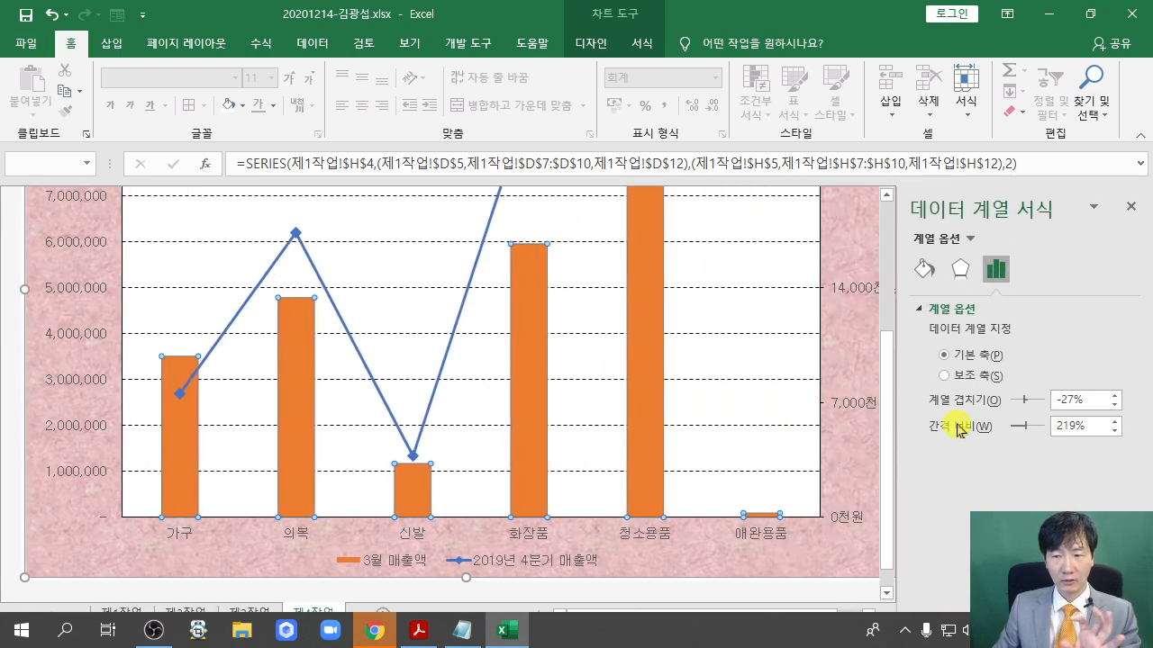
{"action": "left_click_drag", "start_coordinate": [1077, 399], "coordinate": [1025, 406]}
{"action": "type", "text": "0"}
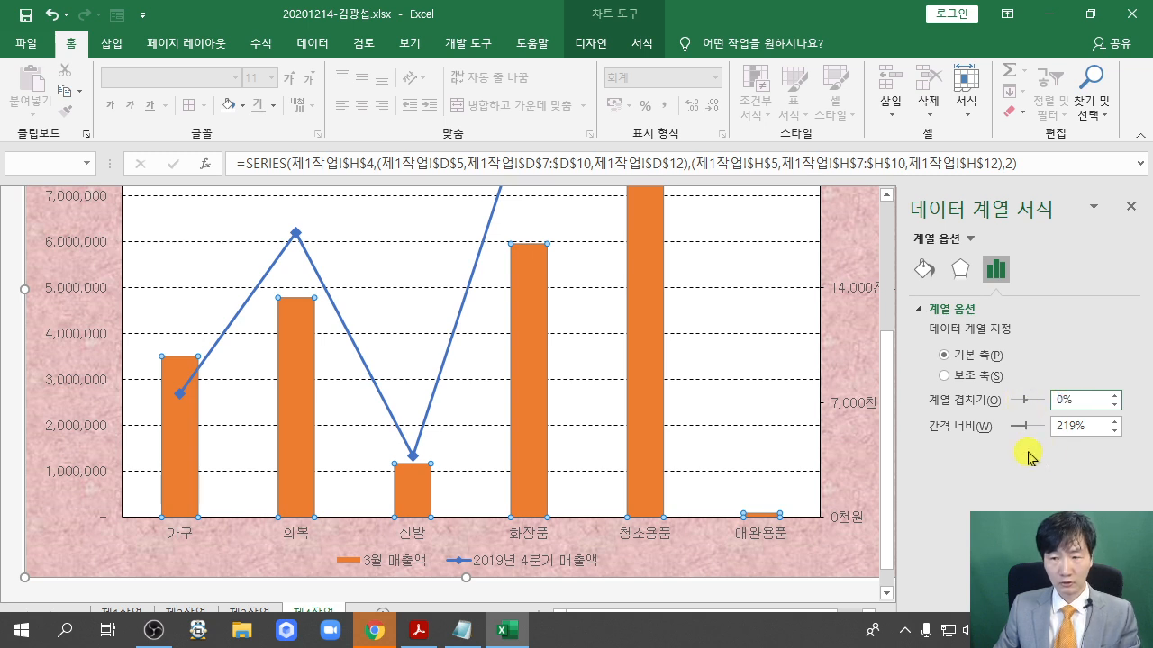
{"action": "left_click", "coordinate": [1072, 428]}
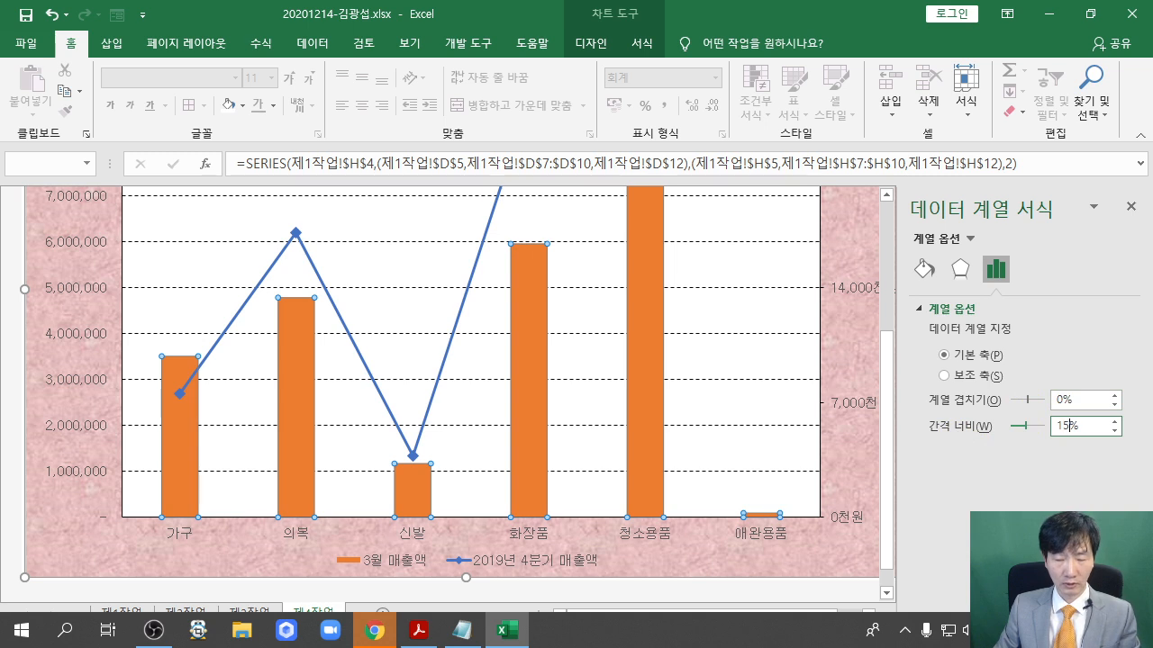
{"action": "key", "text": "Return"}
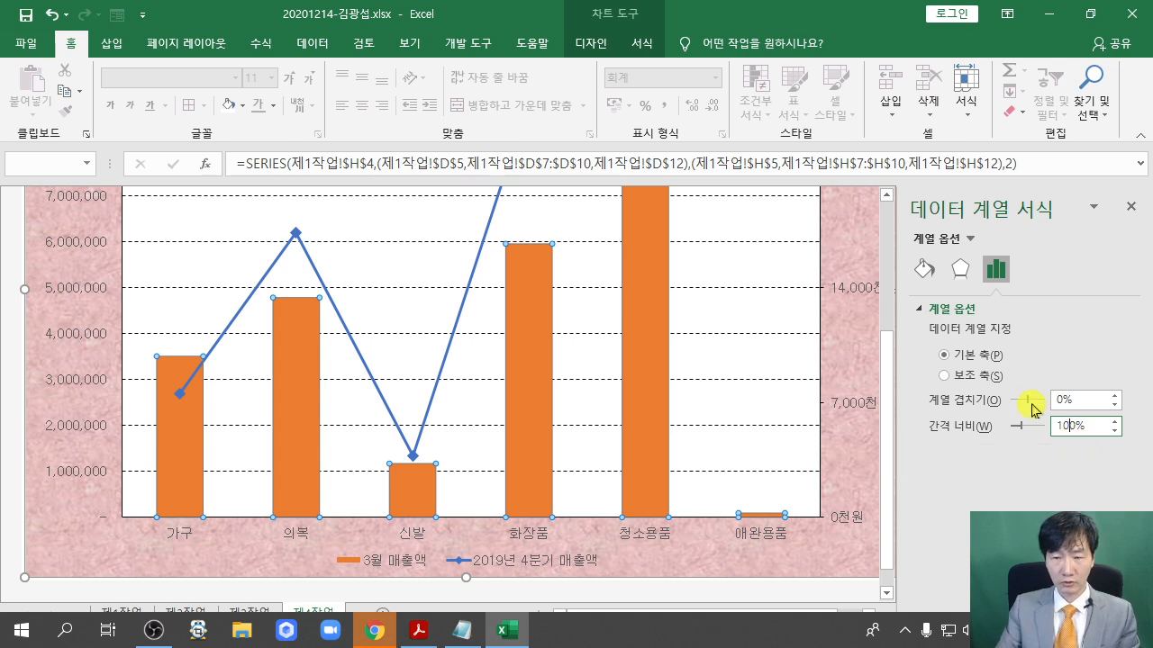
{"action": "key", "text": "Return"}
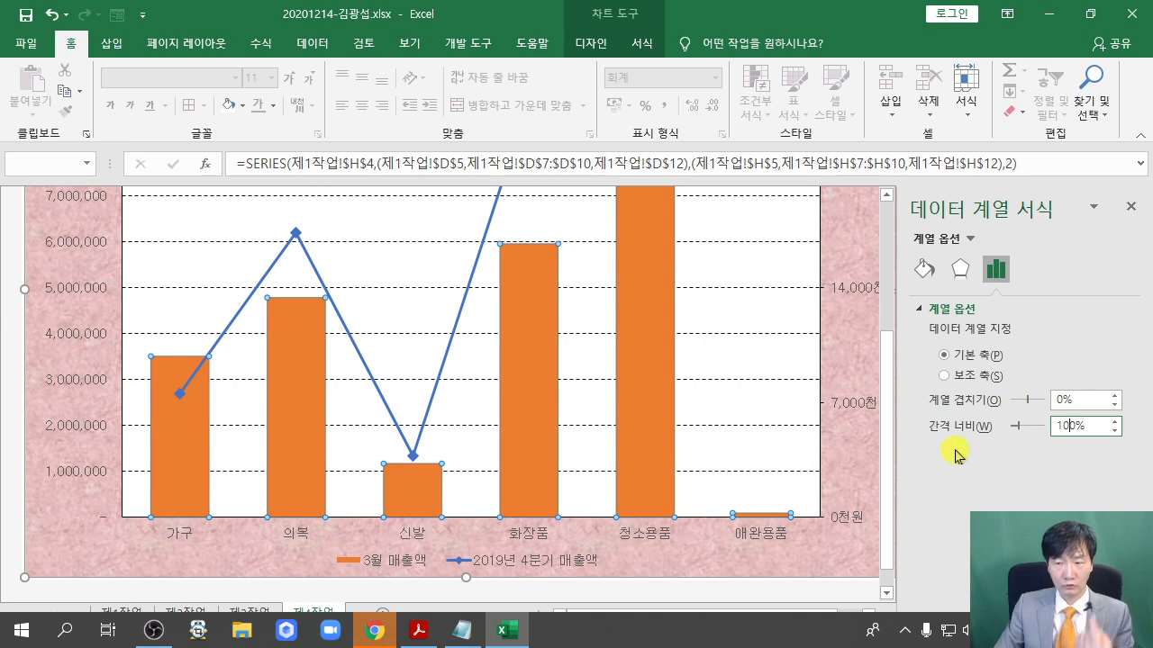
{"action": "scroll", "coordinate": [810, 402], "scroll_direction": "up", "scroll_amount": 2}
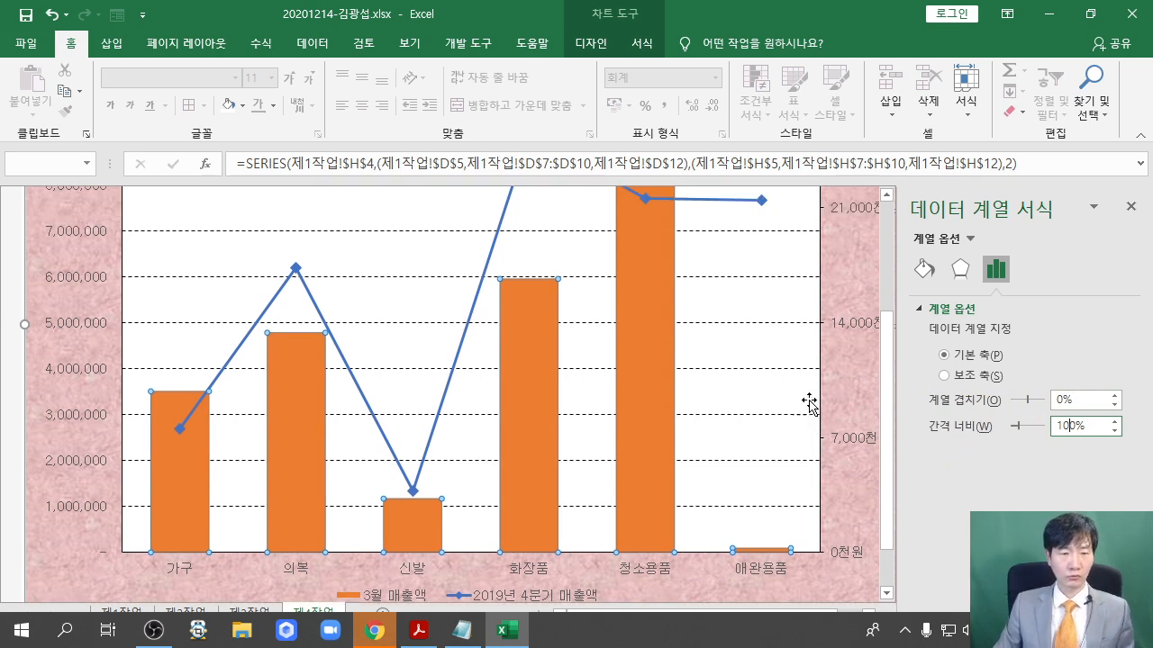
{"action": "scroll", "coordinate": [811, 403], "scroll_direction": "up", "scroll_amount": 2}
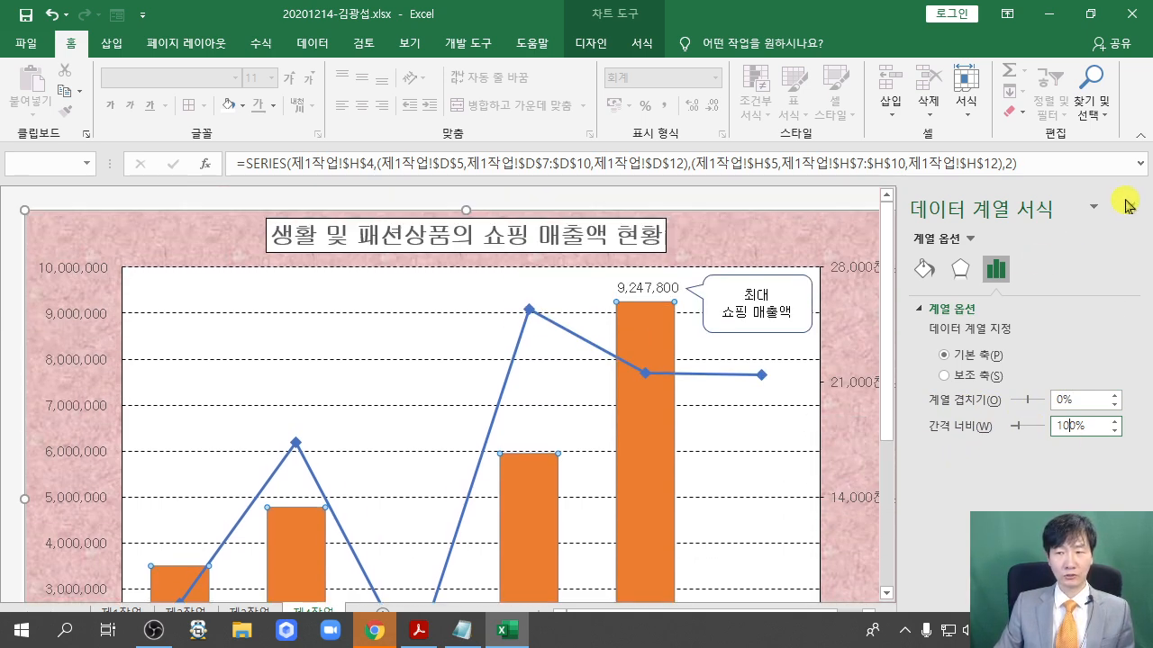
{"action": "left_click", "coordinate": [1132, 206]}
{"action": "scroll", "coordinate": [1024, 312], "scroll_direction": "down", "scroll_amount": 4}
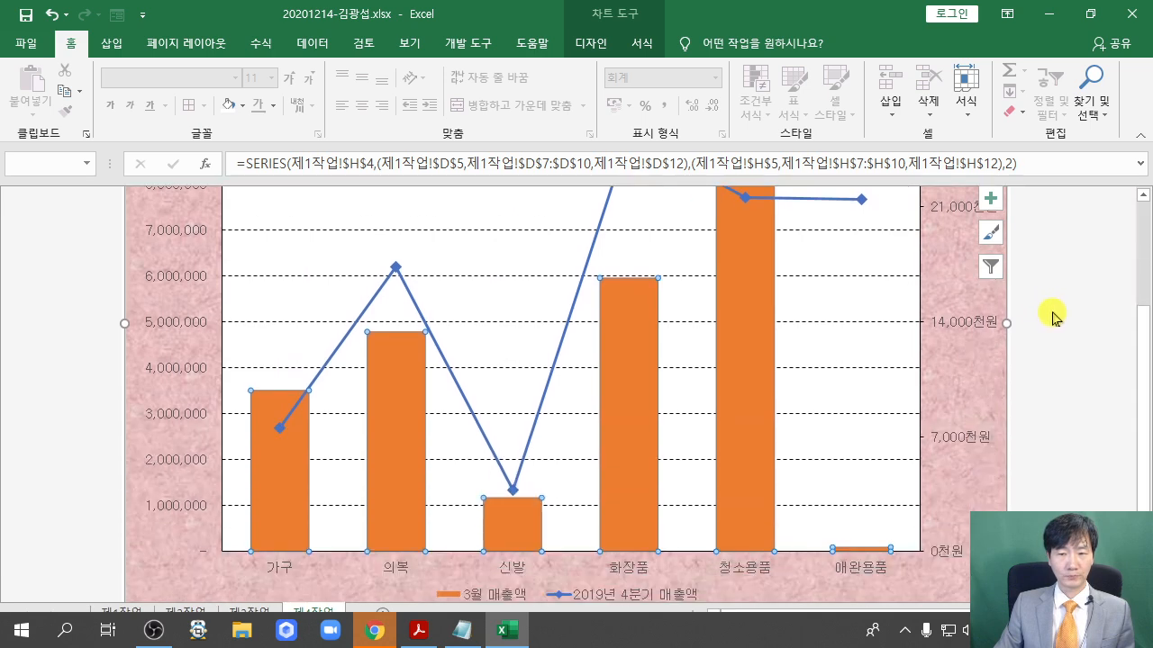
{"action": "scroll", "coordinate": [1056, 337], "scroll_direction": "up", "scroll_amount": 4}
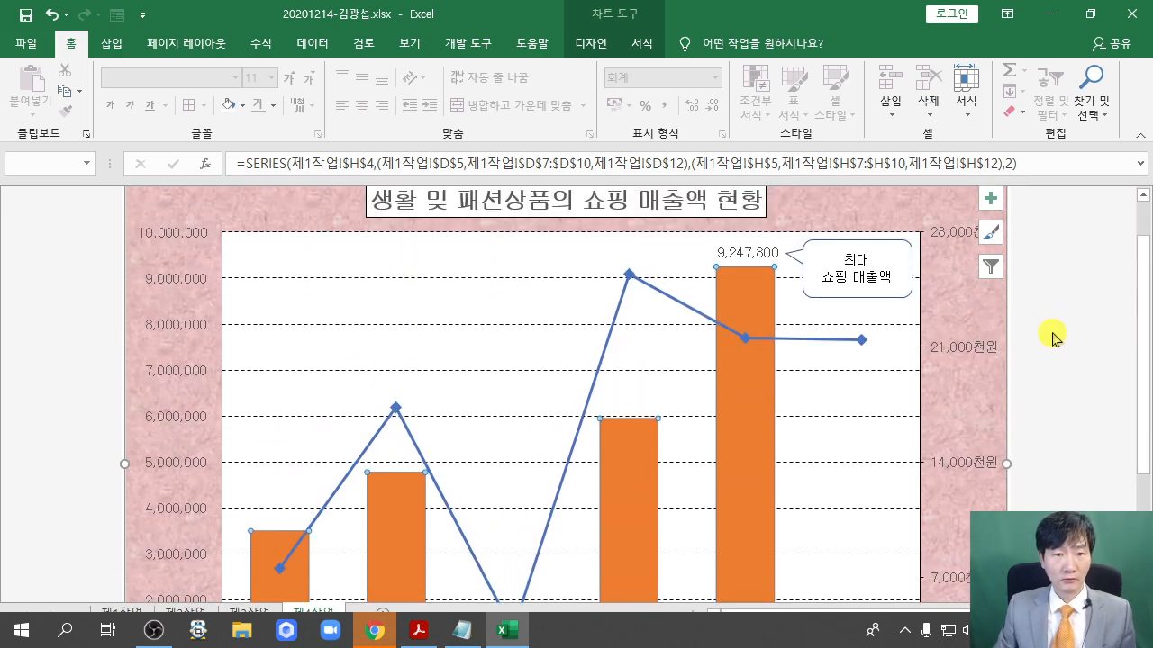